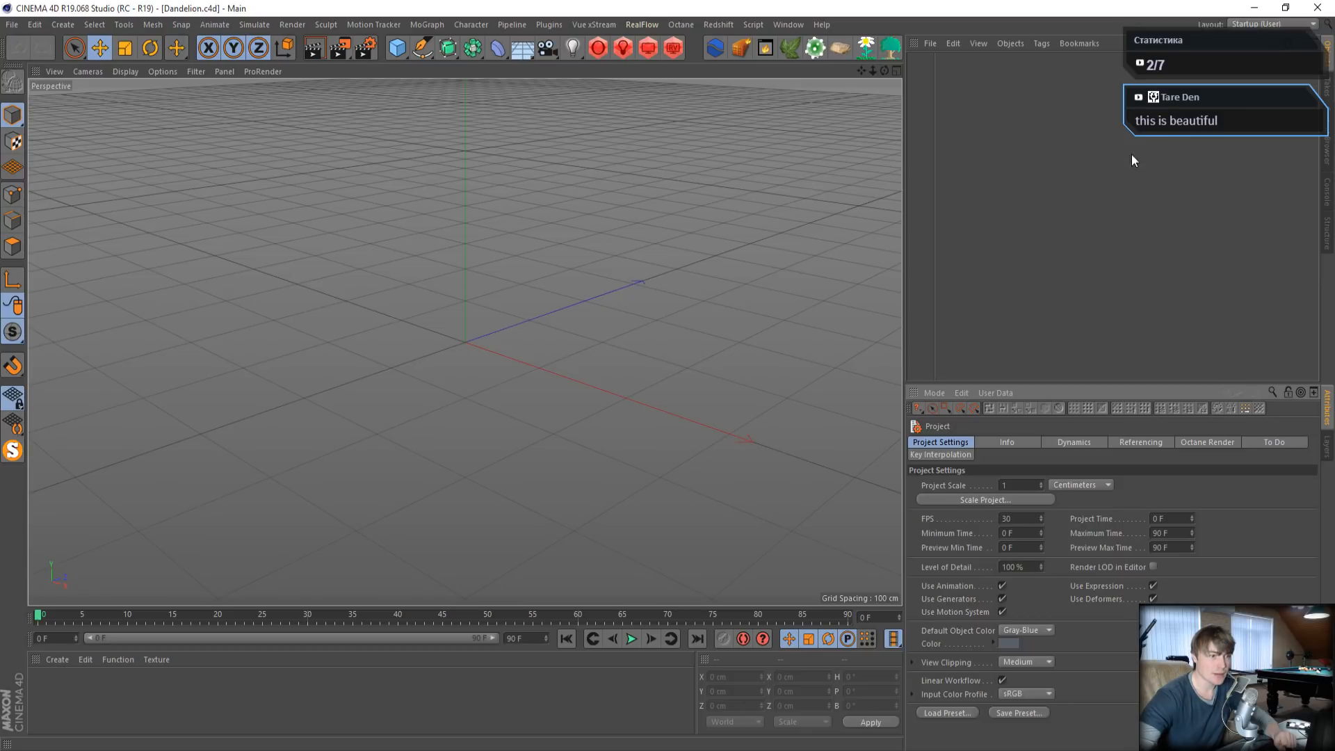
# - Set the project's frame rate to 24 FPS
pyautogui.moveTo(1034, 519); pyautogui.dragTo(809, 533)
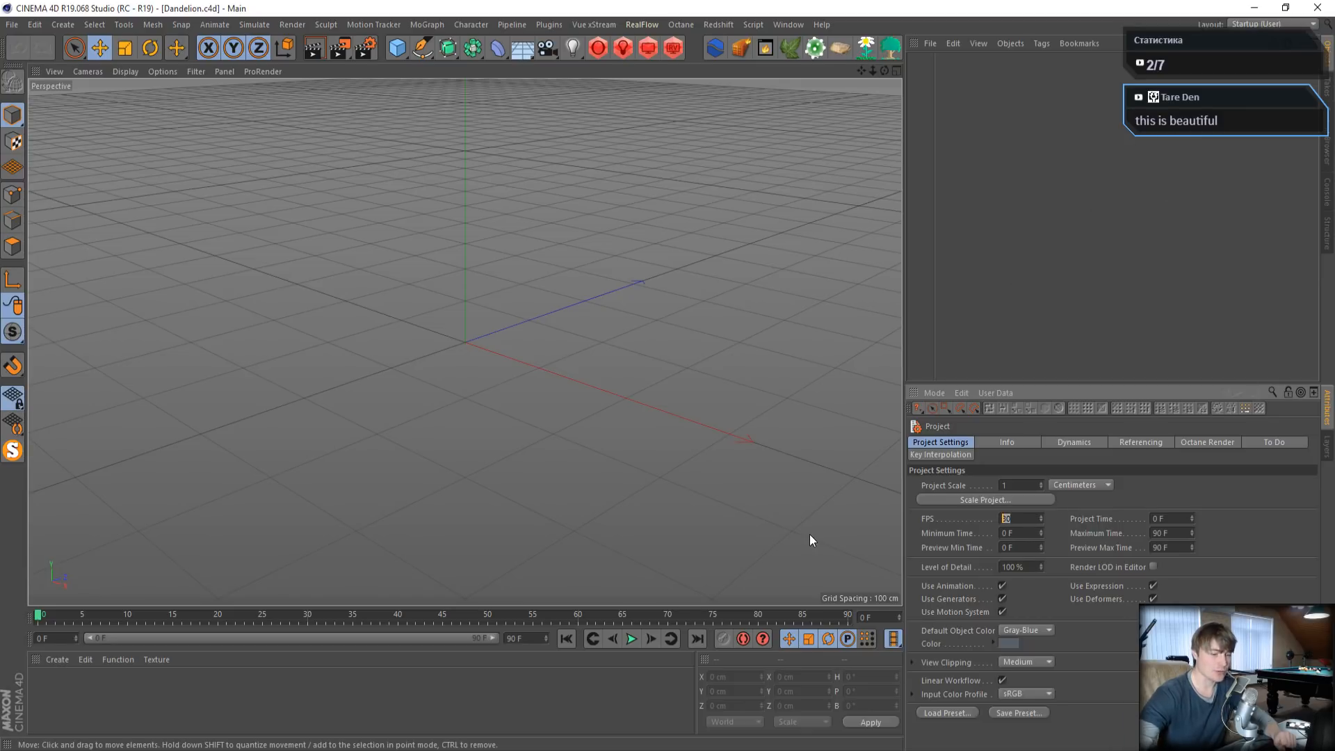
pyautogui.write('24')
pyautogui.press('Return')
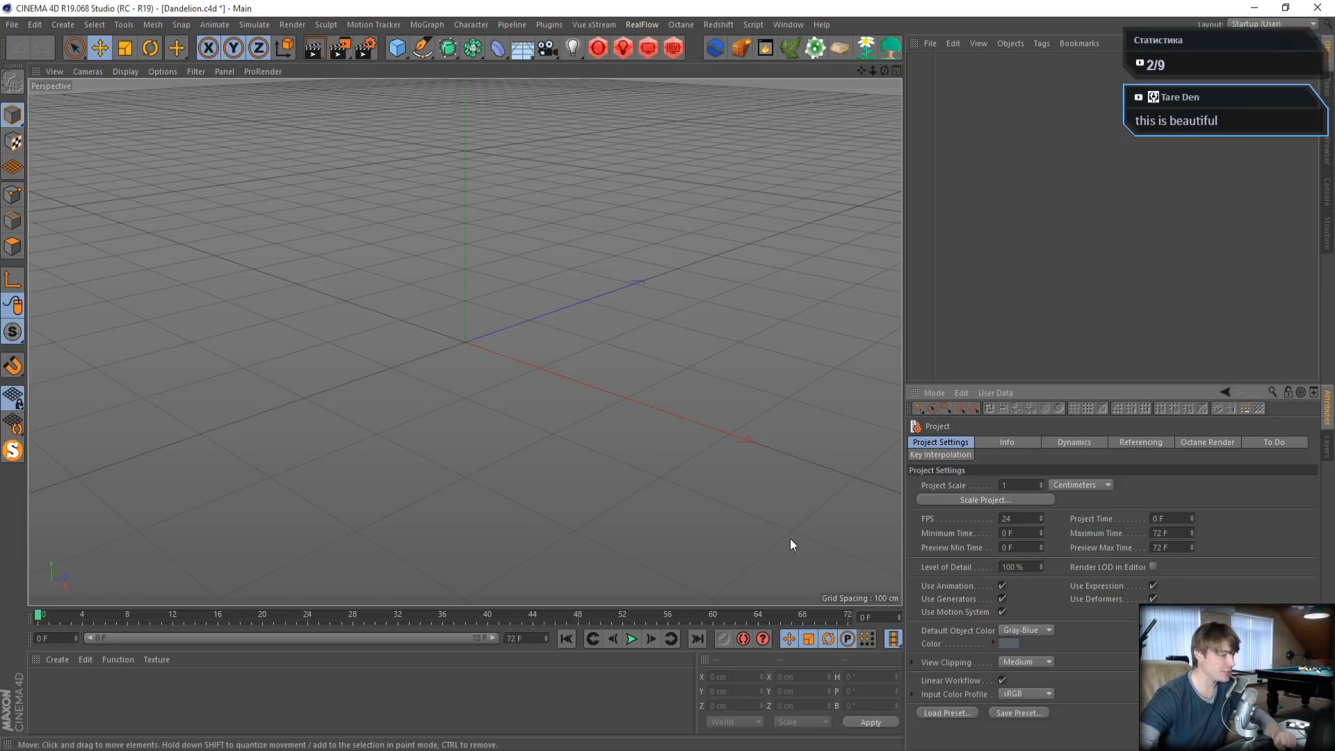
# - Switch the renderer from Standard to Redshift in the render settings
pyautogui.click(365, 47)
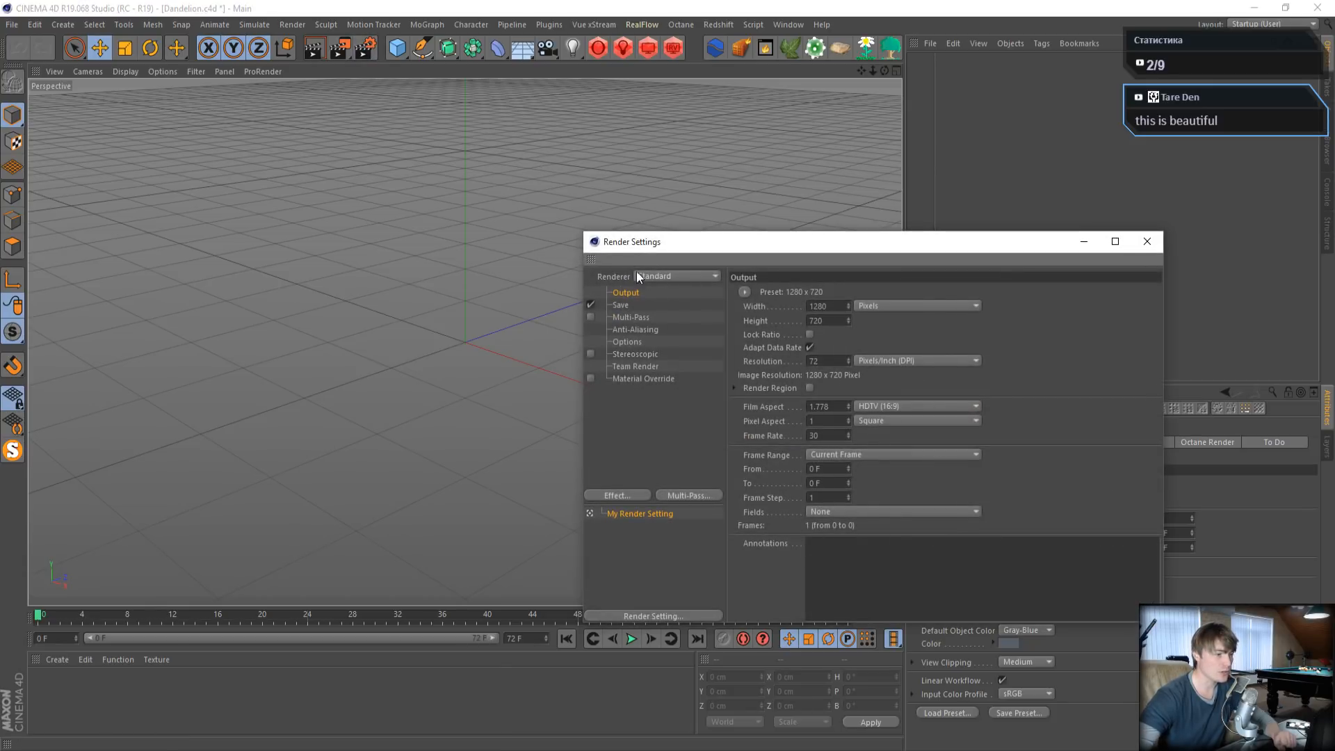
pyautogui.click(666, 276)
pyautogui.click(659, 345)
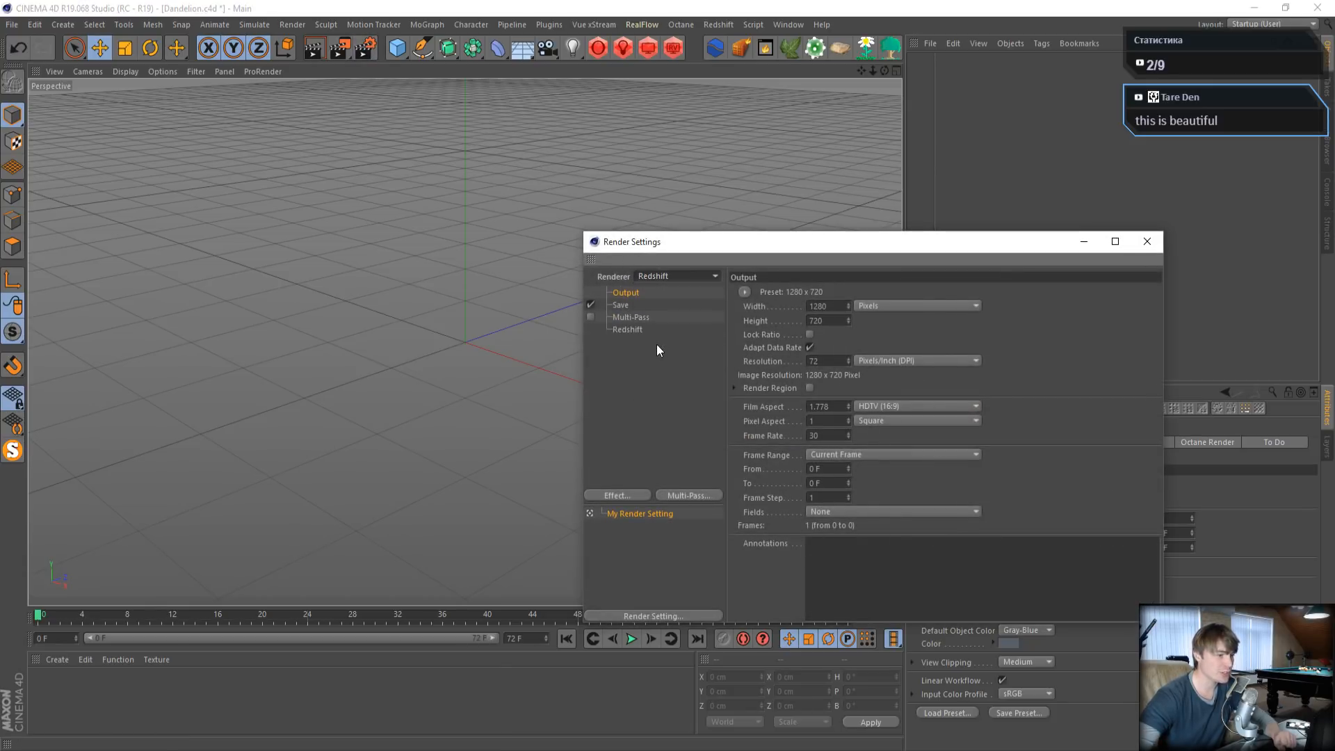
# - Set Redshift's progressive rendering passes to 32 and close the render settings
pyautogui.click(764, 293)
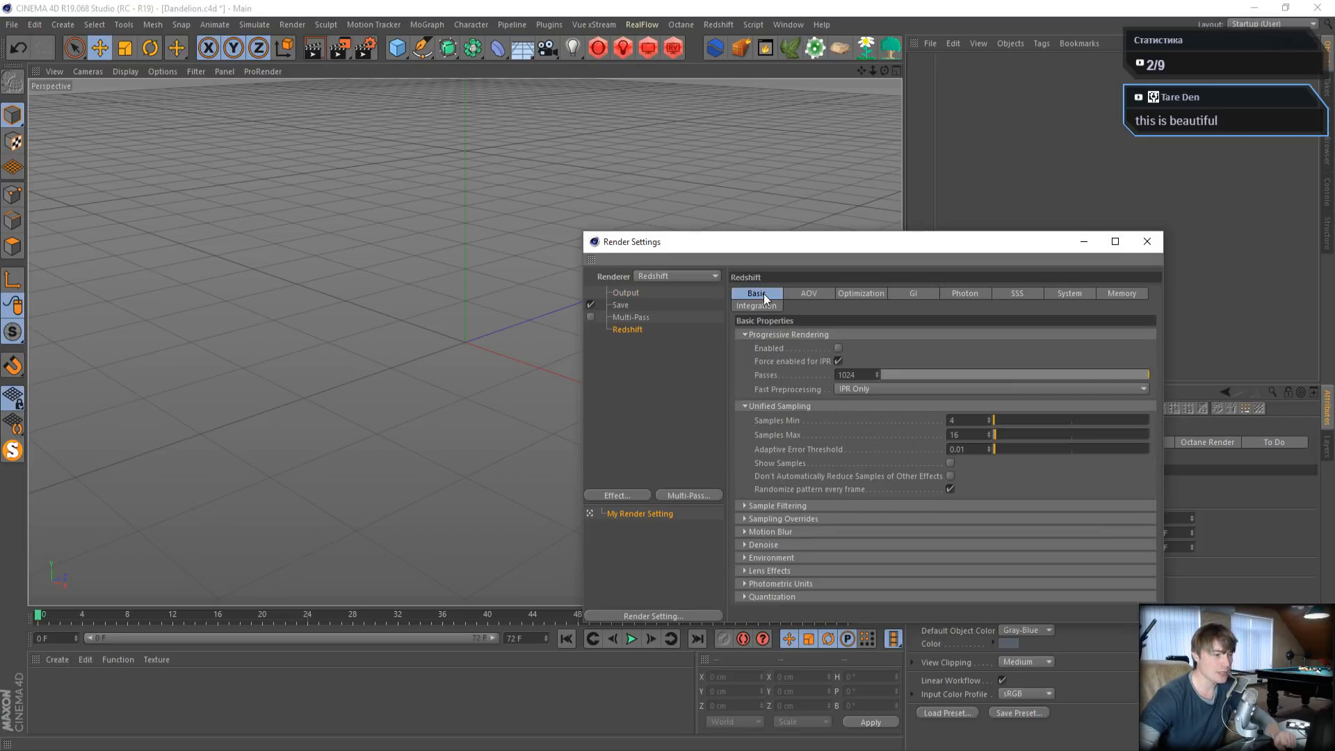
pyautogui.press('BackSpace')
pyautogui.press('BackSpace')
pyautogui.press('BackSpace')
pyautogui.press('BackSpace')
pyautogui.write('32')
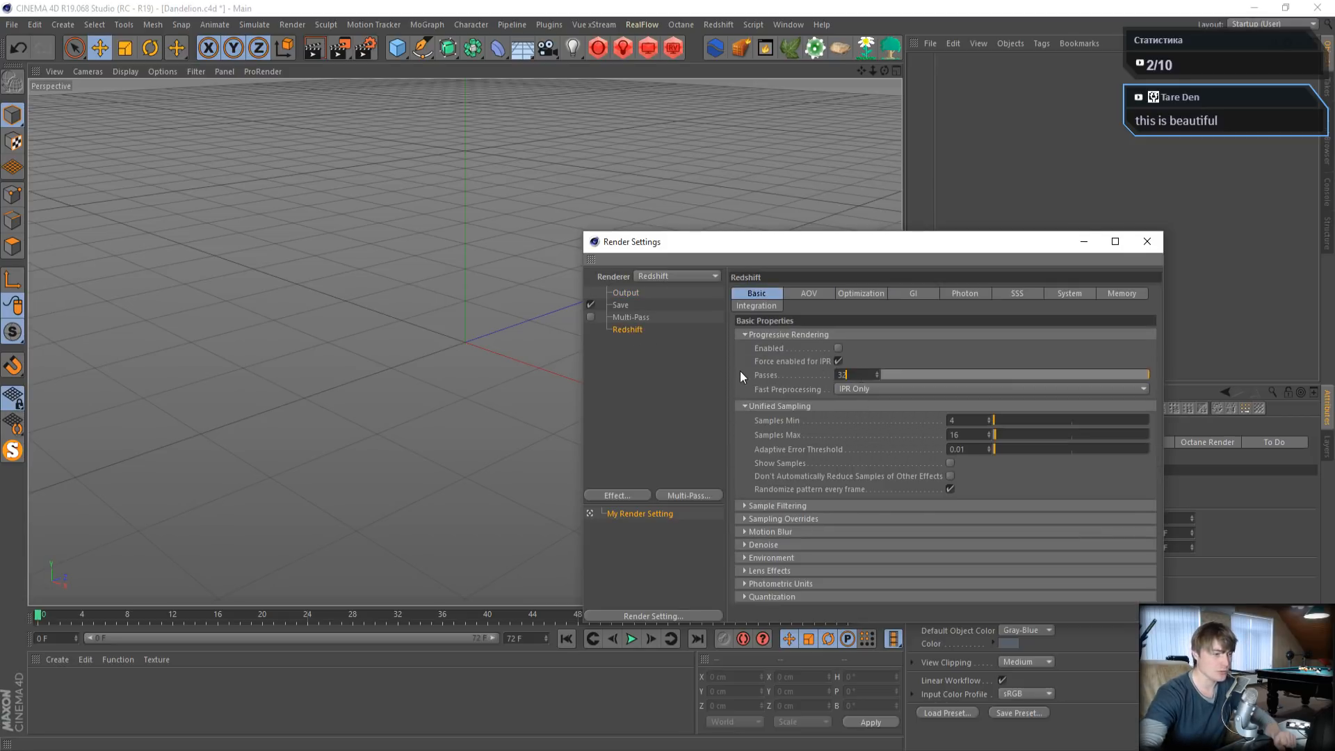
pyautogui.press('Return')
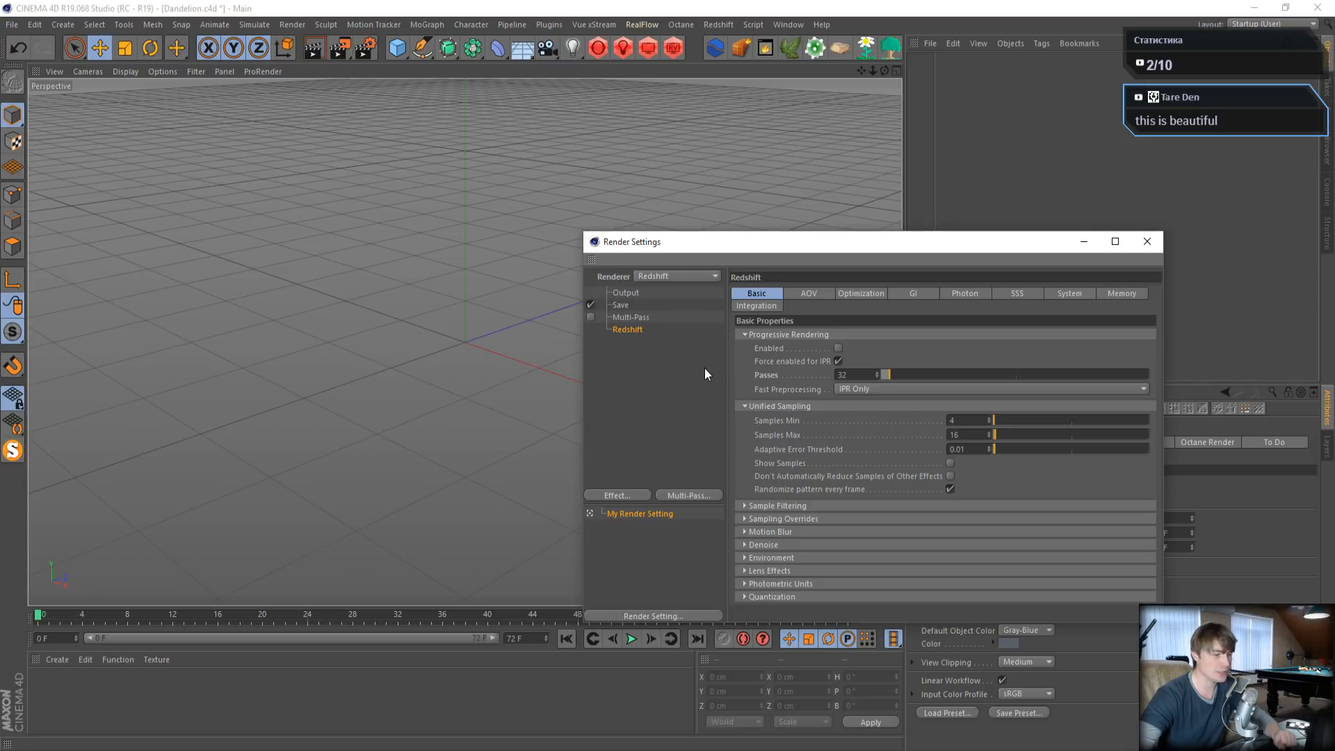
pyautogui.click(1146, 241)
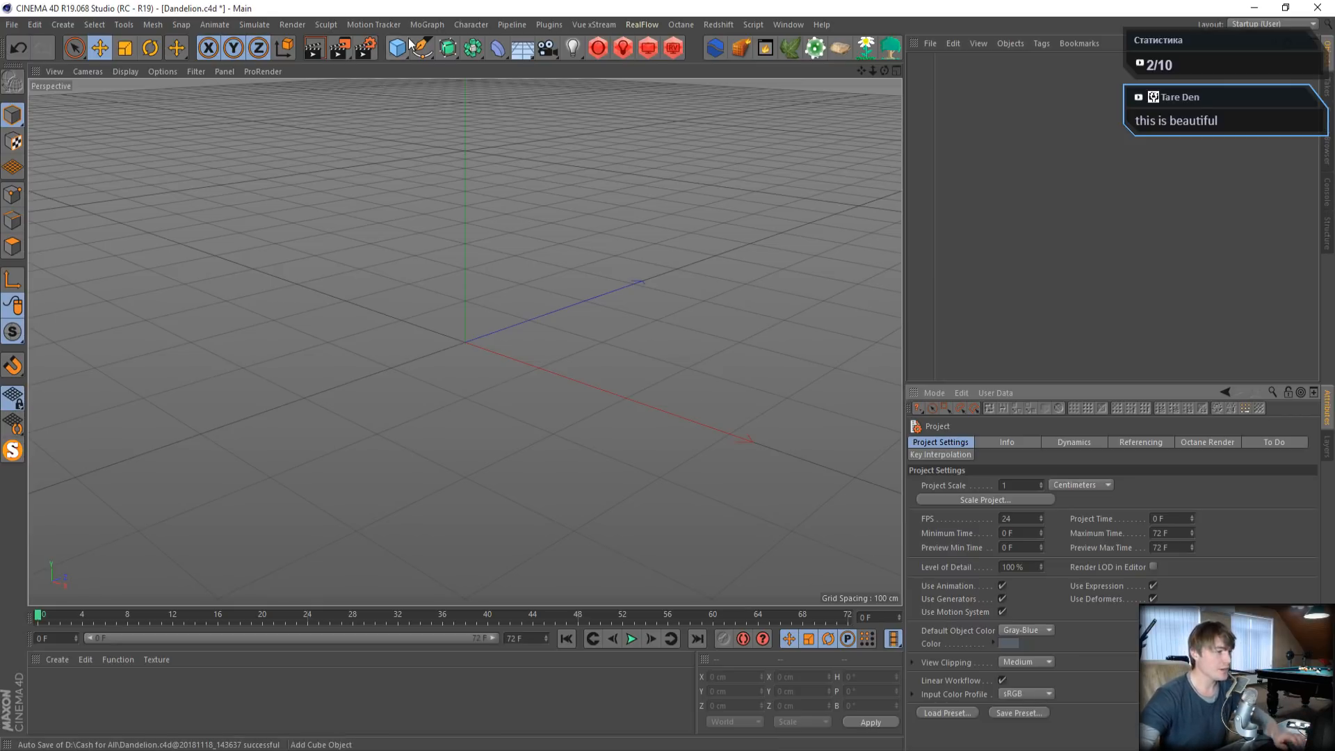
# - Add a cylinder at the origin and set its radius to 5 cm
pyautogui.moveTo(411, 46); pyautogui.dragTo(682, 71)
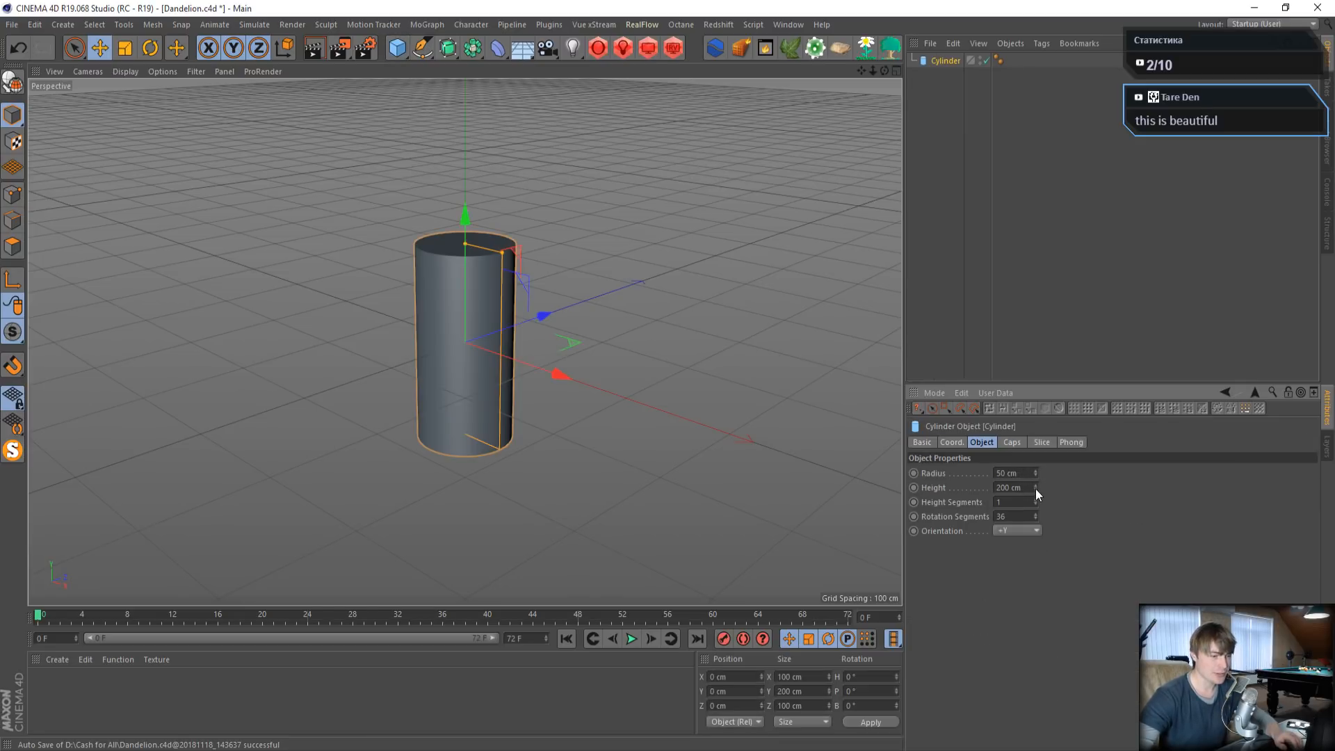
pyautogui.moveTo(1036, 471); pyautogui.dragTo(1031, 472)
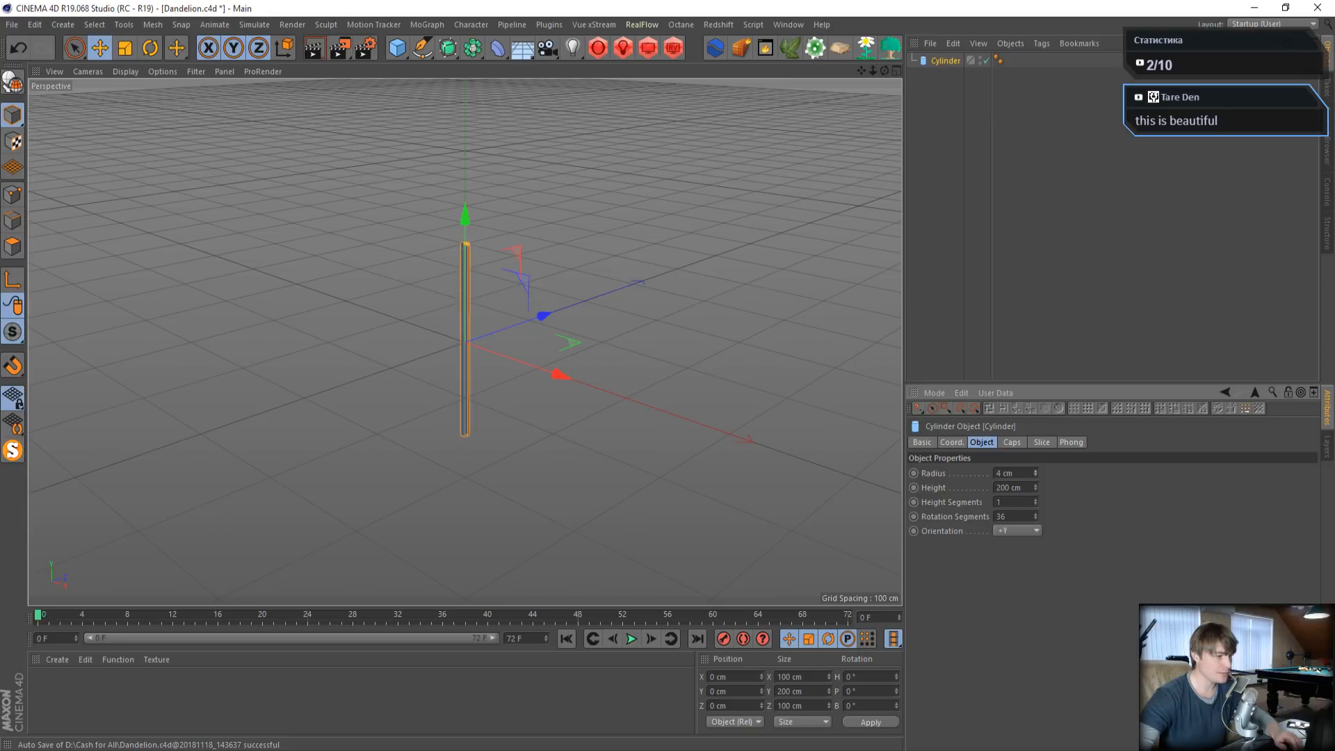
pyautogui.click(1031, 471)
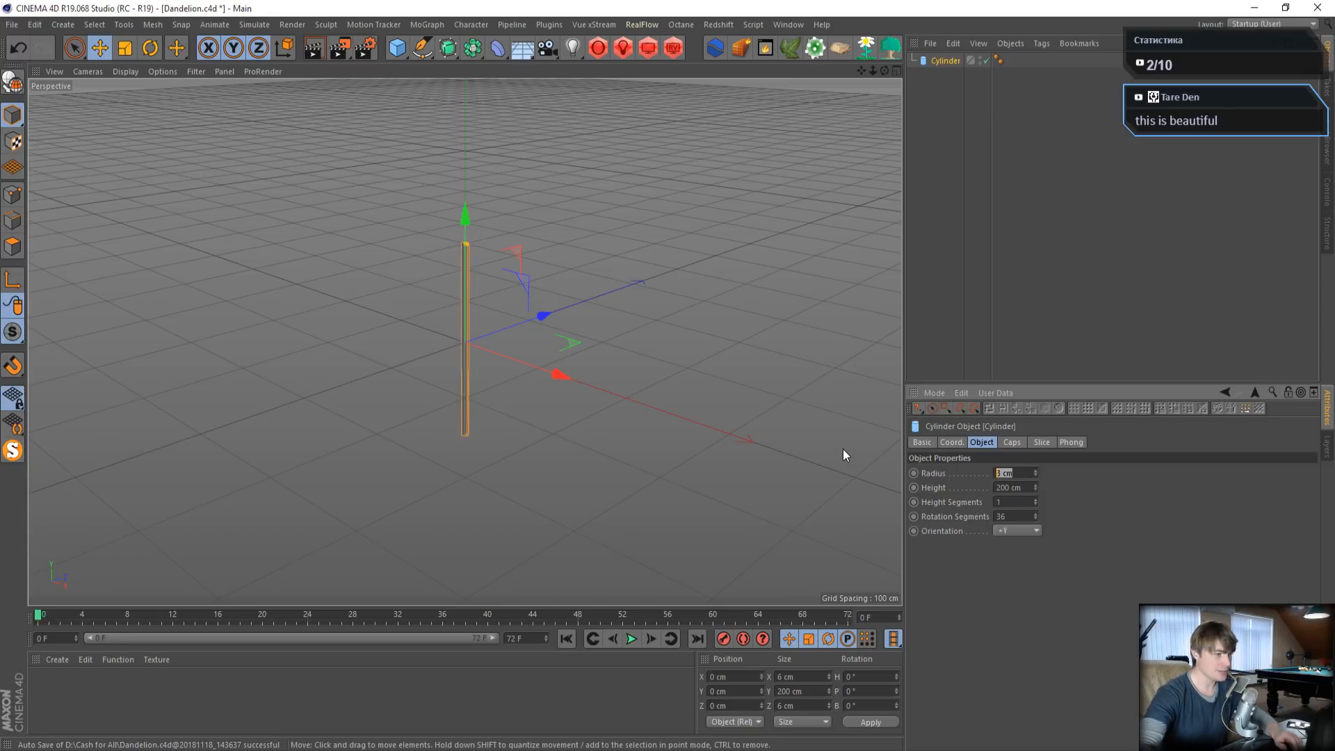
pyautogui.write('5')
pyautogui.press('Return')
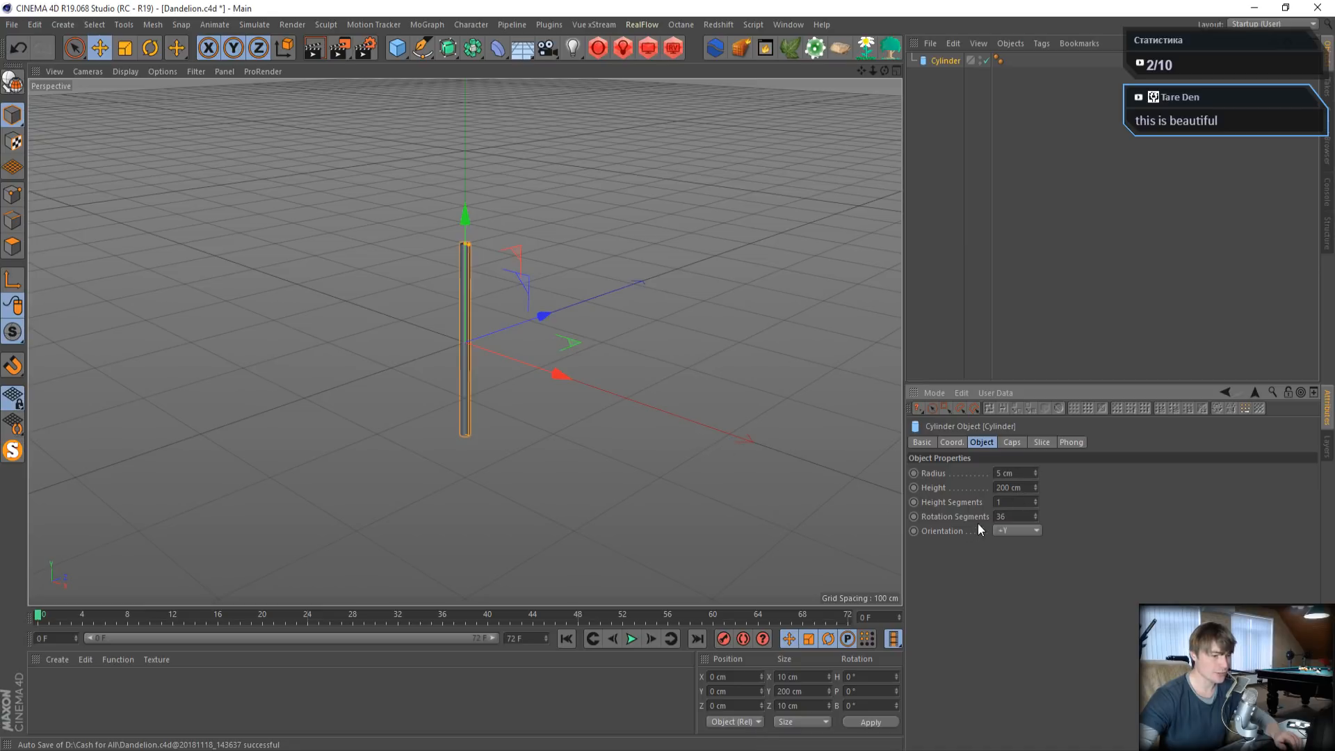
# - Set the cylinder's rotation segments to 12 and deselect it
pyautogui.click(1026, 518)
pyautogui.write('12')
pyautogui.press('Return')
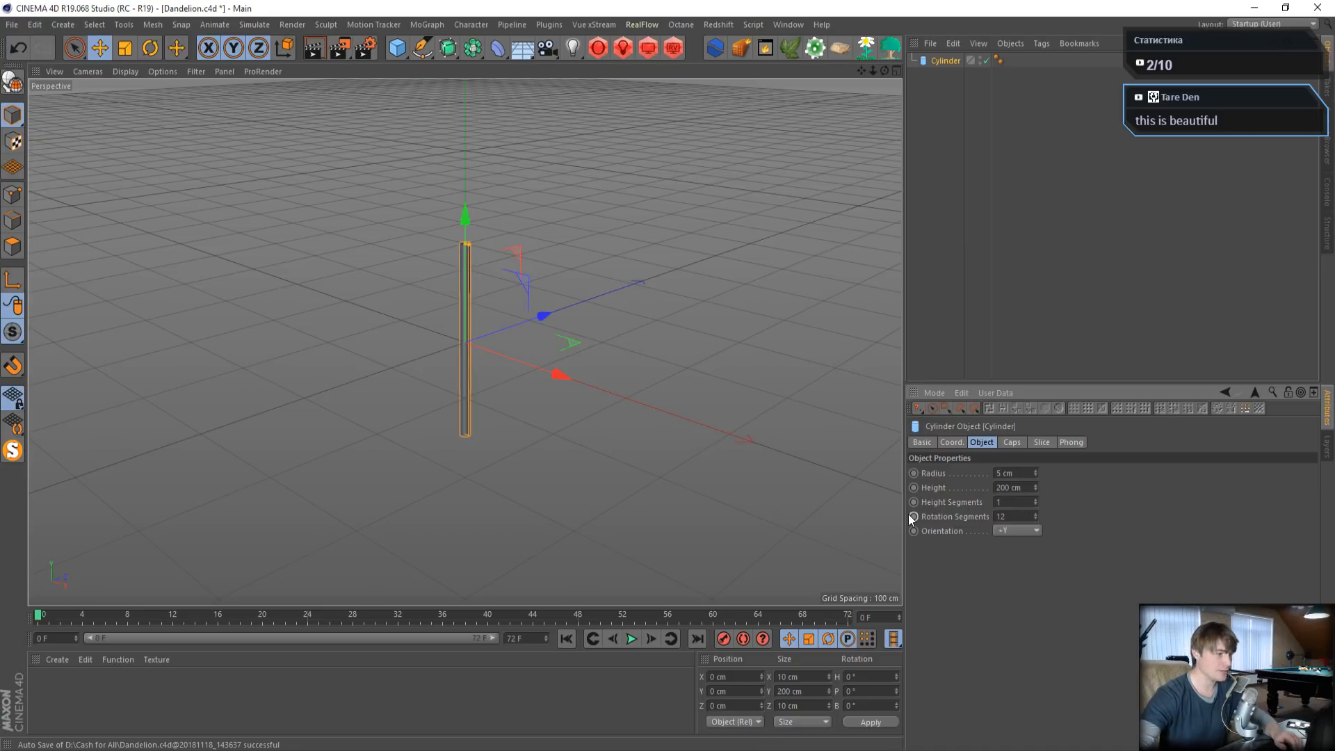
pyautogui.click(595, 289)
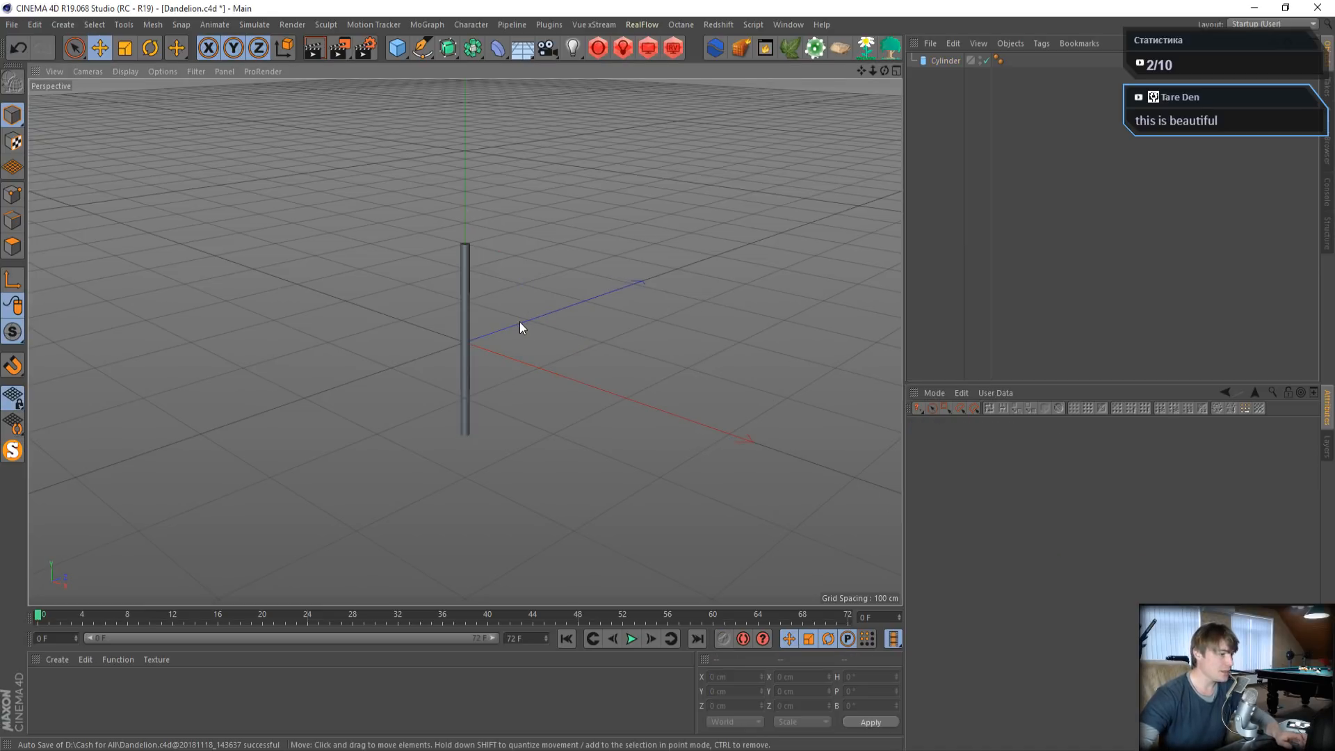
# - Apply a Rigid Body simulation tag to the cylinder and review its dynamics and collision settings
pyautogui.rightClick(943, 62)
pyautogui.moveTo(971, 260)
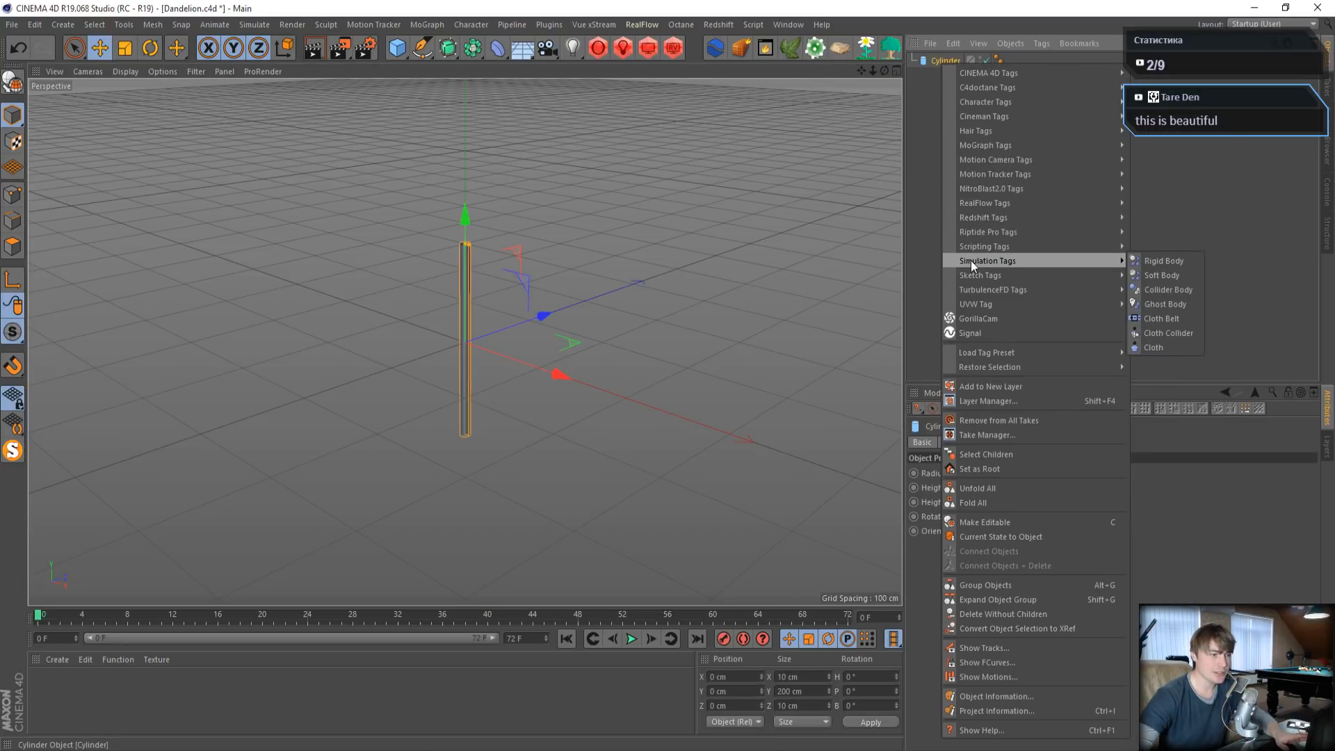
pyautogui.click(1174, 261)
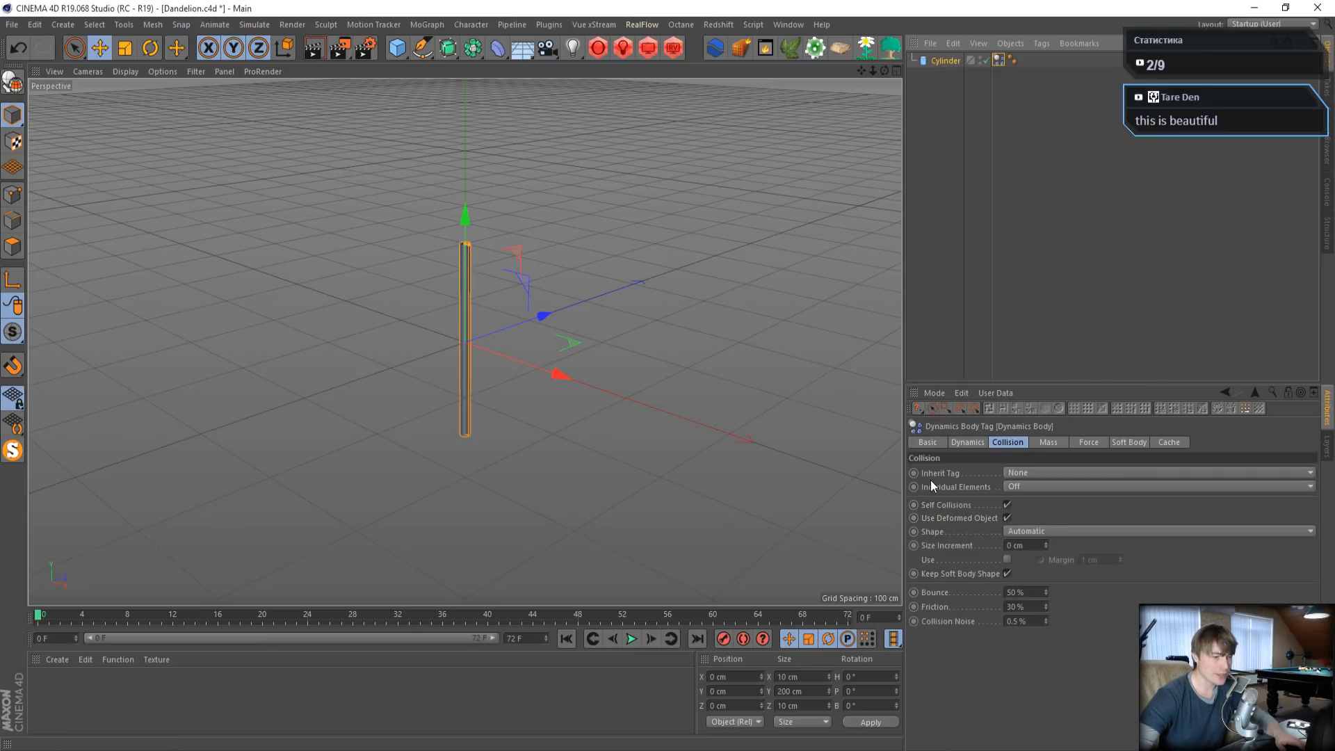
pyautogui.click(982, 441)
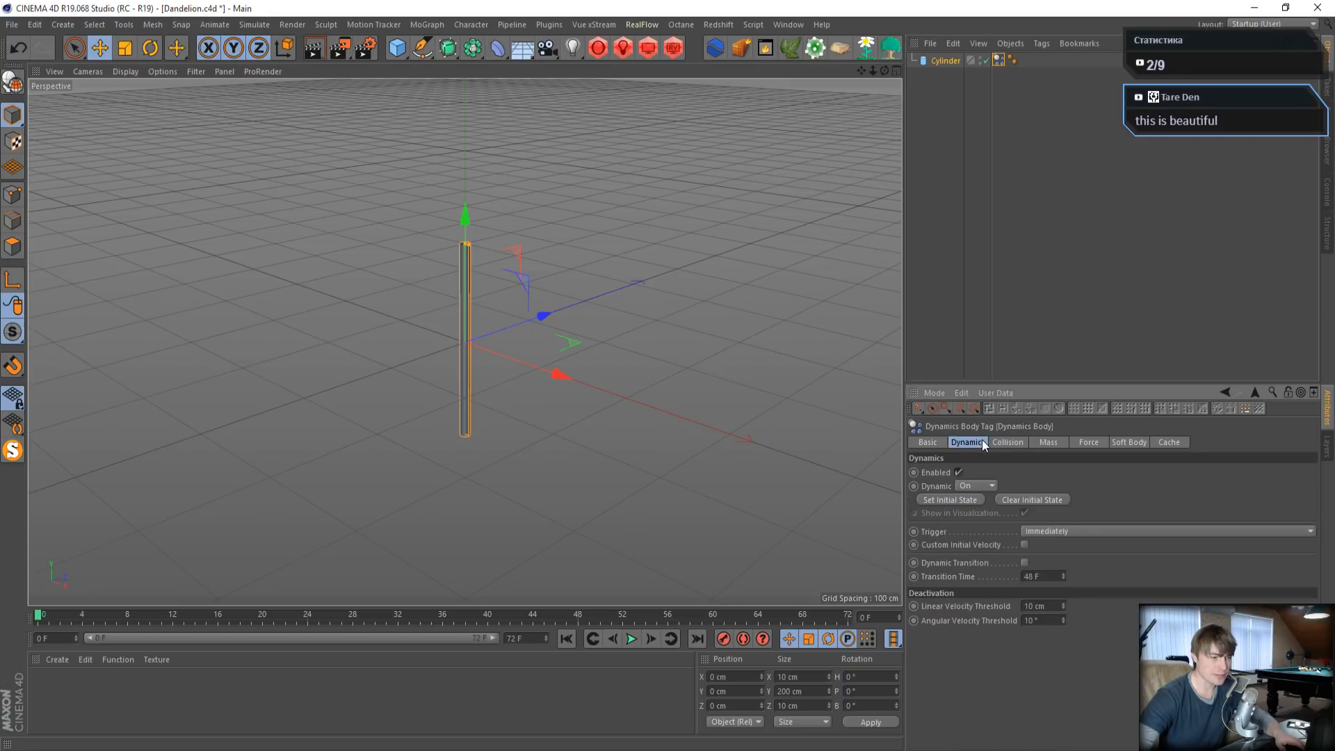
pyautogui.click(1004, 442)
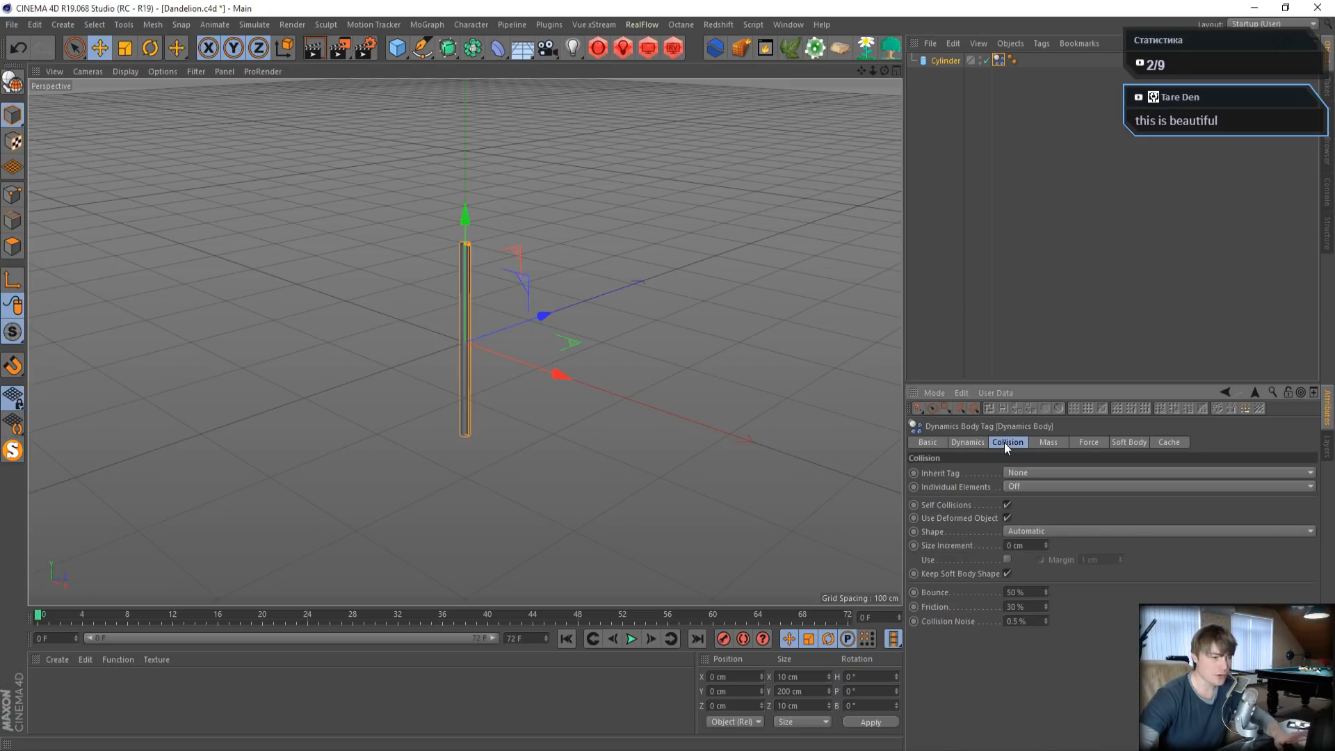
pyautogui.moveTo(671, 317); pyautogui.dragTo(682, 328)
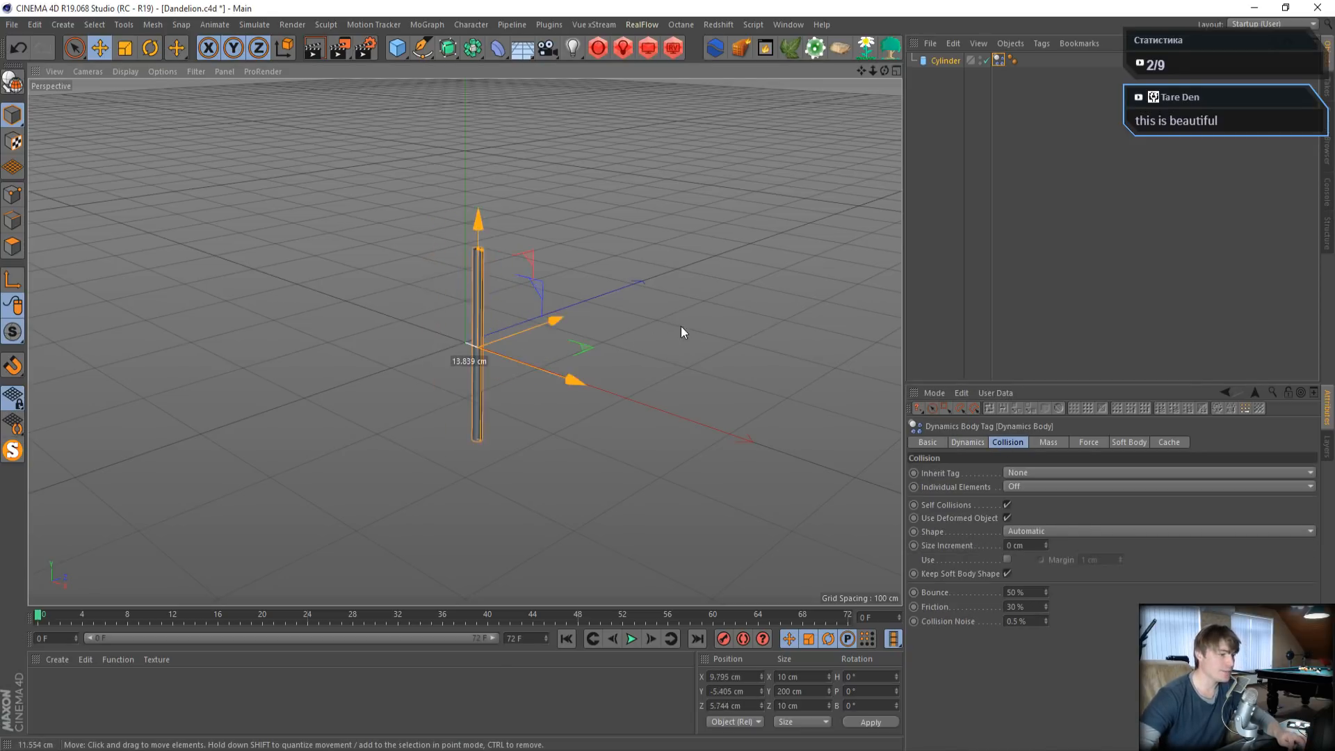
pyautogui.press('super')
pyautogui.click(11, 42)
pyautogui.click(15, 48)
pyautogui.click(16, 53)
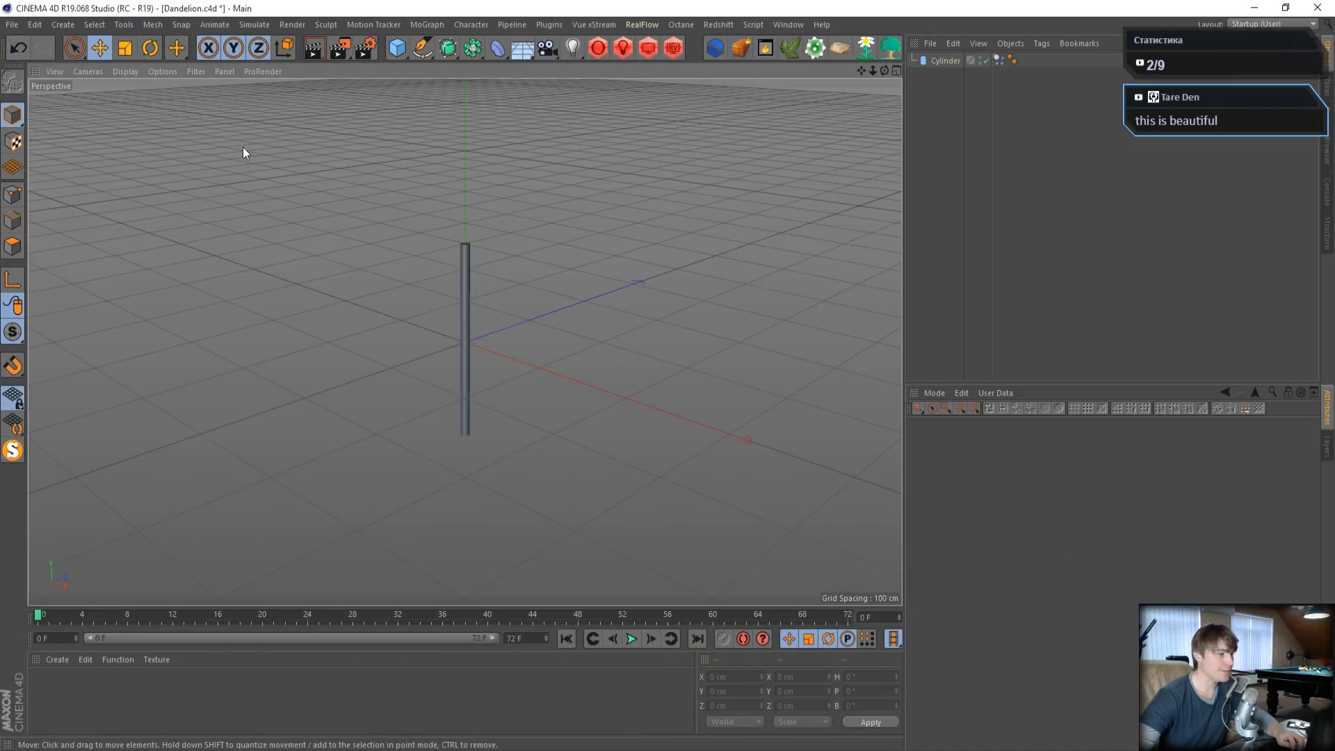
# - Add a Wind particle force and move it along the Z axis to about -277 cm
pyautogui.click(252, 24)
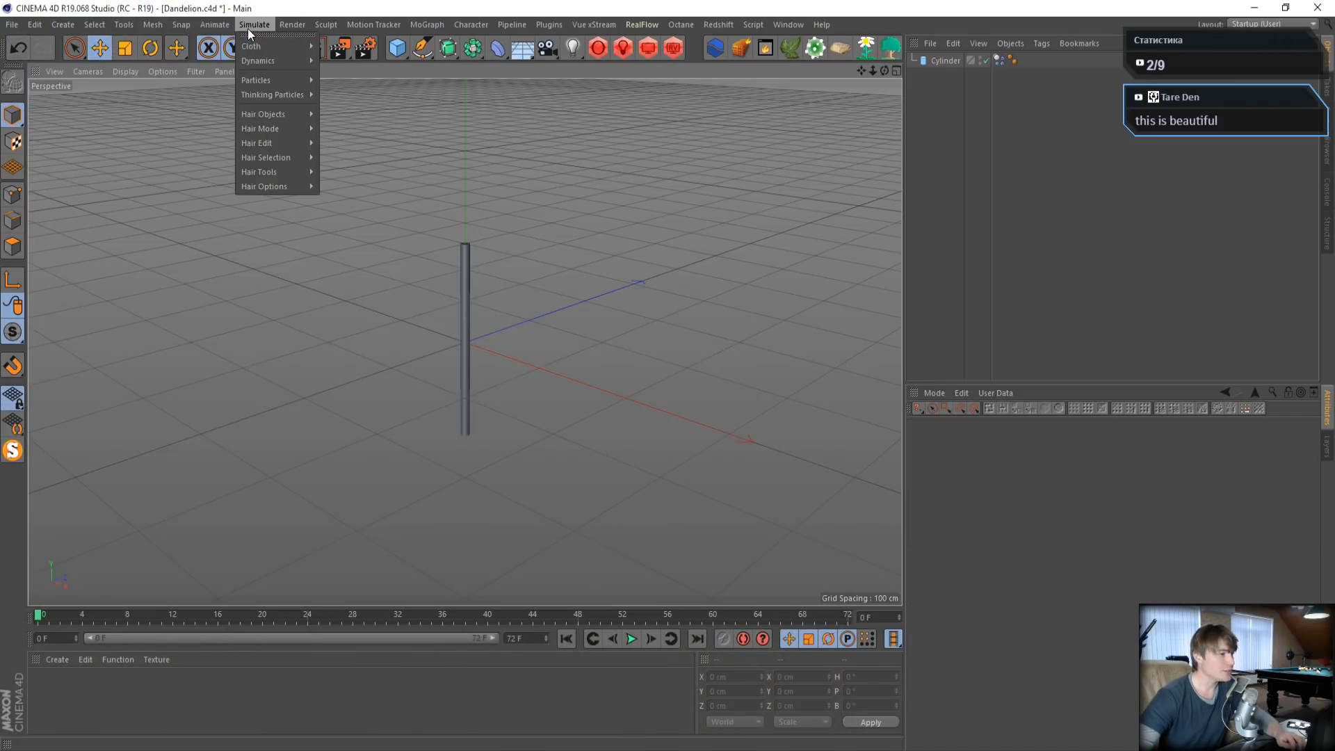
pyautogui.moveTo(272, 82)
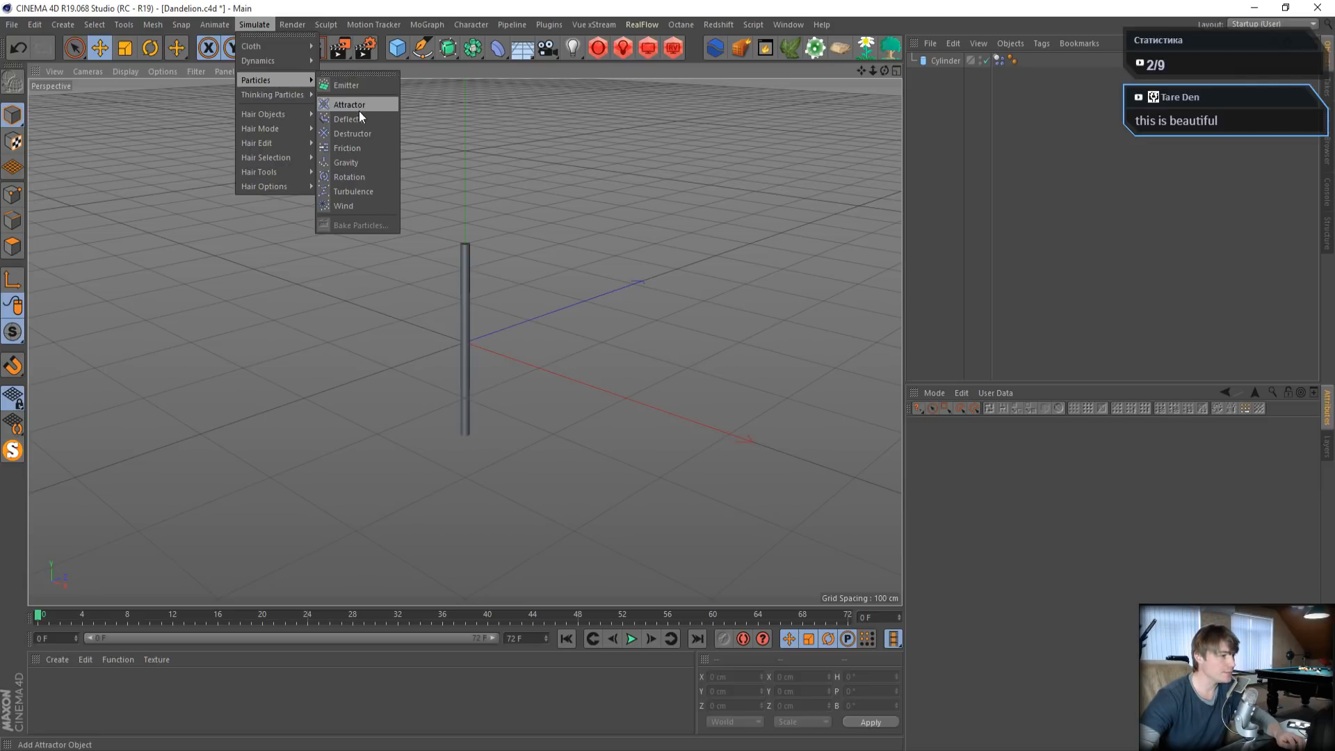
pyautogui.click(342, 205)
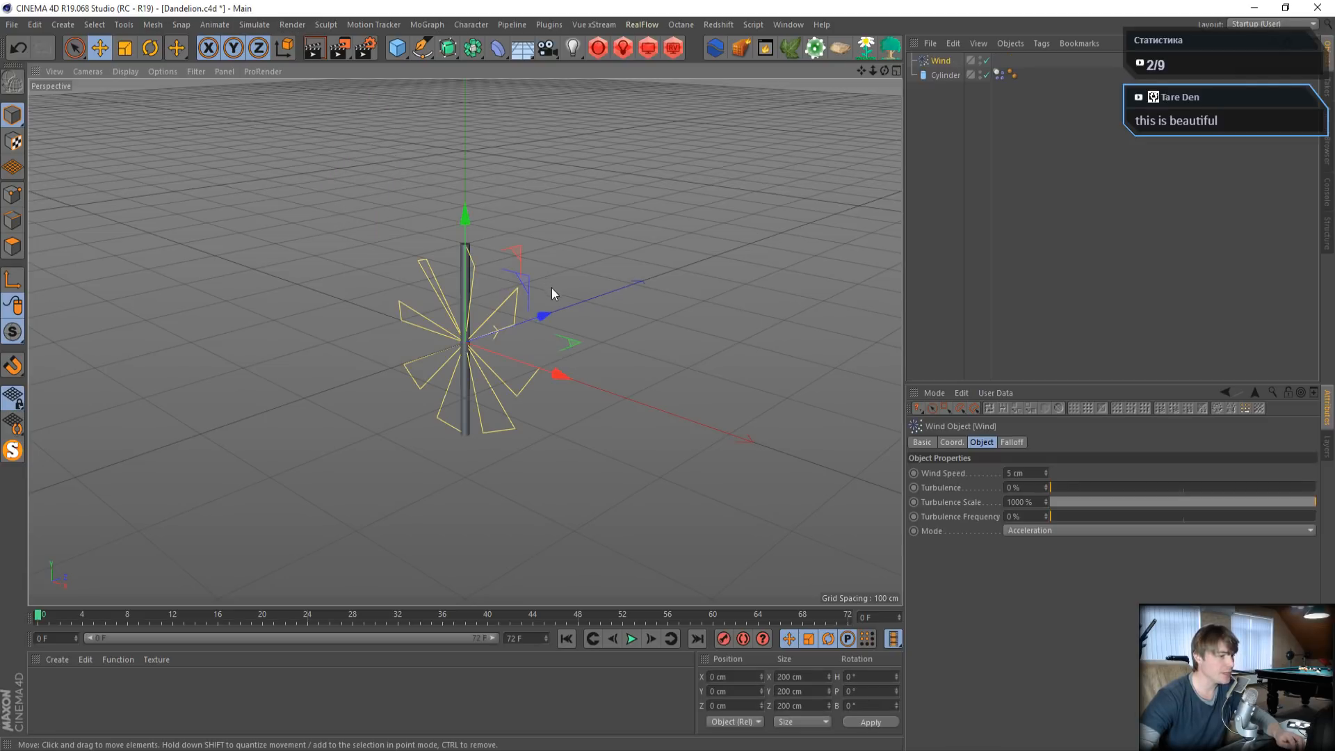
pyautogui.moveTo(542, 317); pyautogui.dragTo(232, 427)
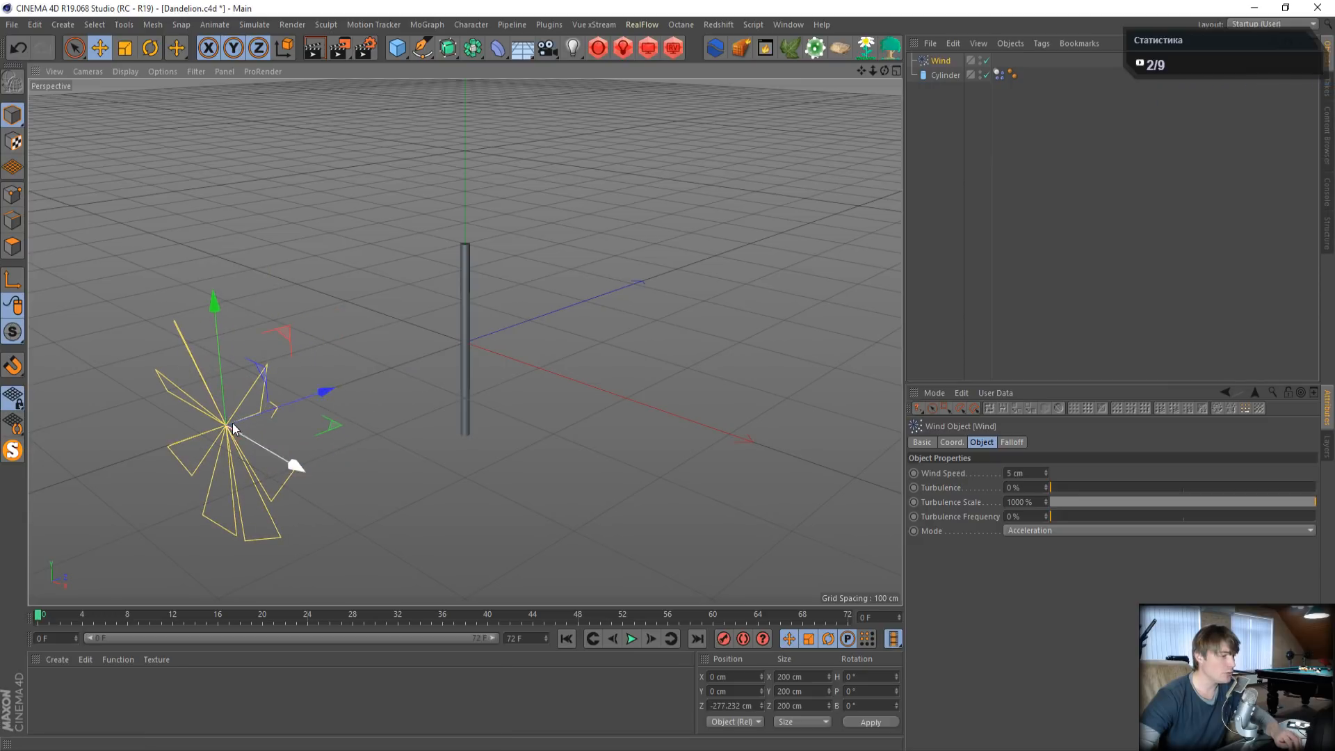
# - Rotate the Wind object to a pitch of about 44° so it blows upward toward the cylinder
pyautogui.keyDown('alt'); pyautogui.moveTo(441, 390); pyautogui.dragTo(352, 395); pyautogui.keyUp('alt')
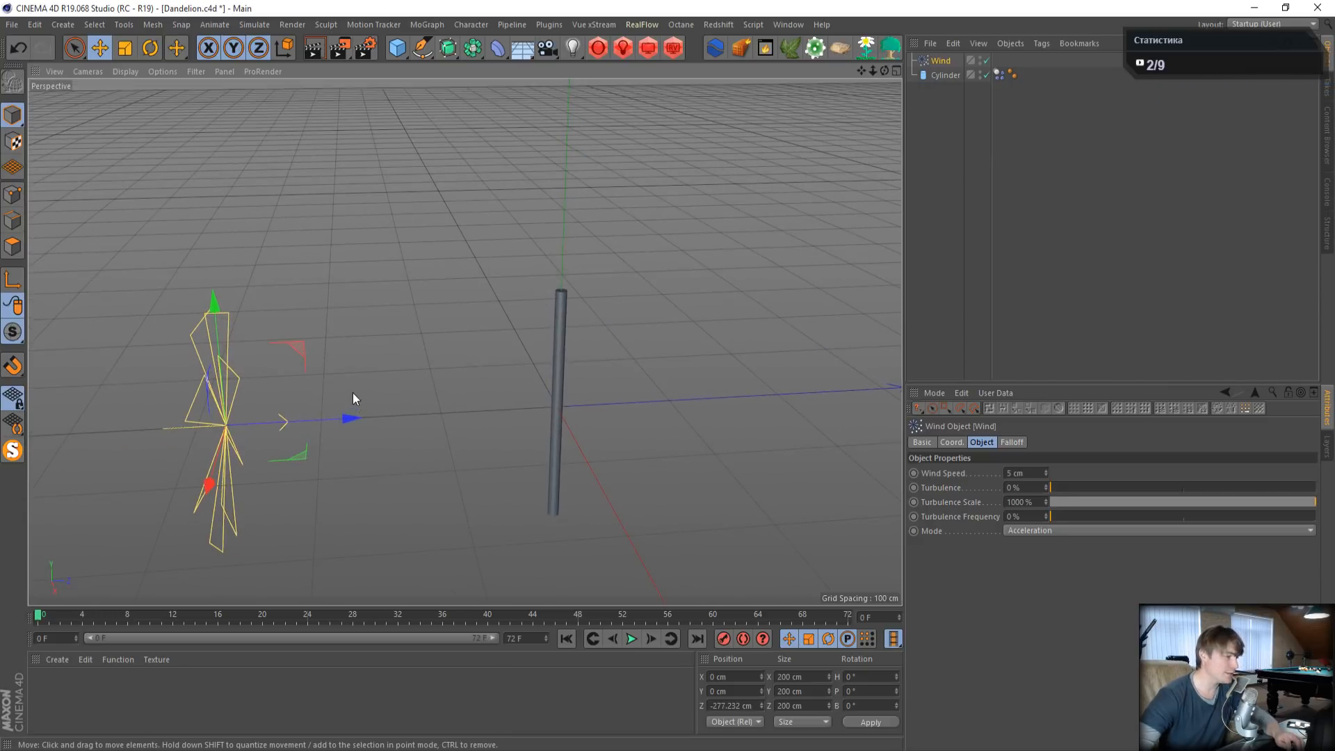
pyautogui.click(149, 47)
pyautogui.moveTo(261, 361); pyautogui.dragTo(200, 346)
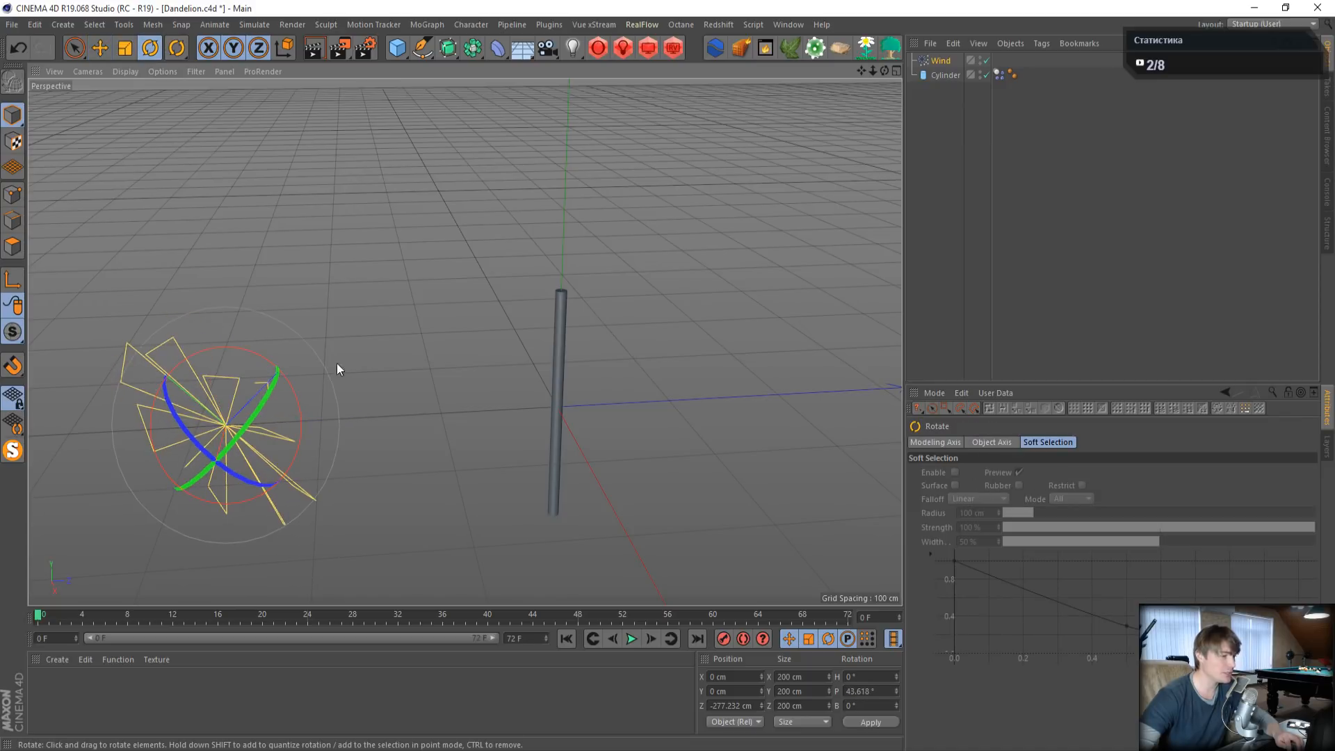
# - Change the Wind object's mode to Aerodynamics Wind
pyautogui.click(941, 61)
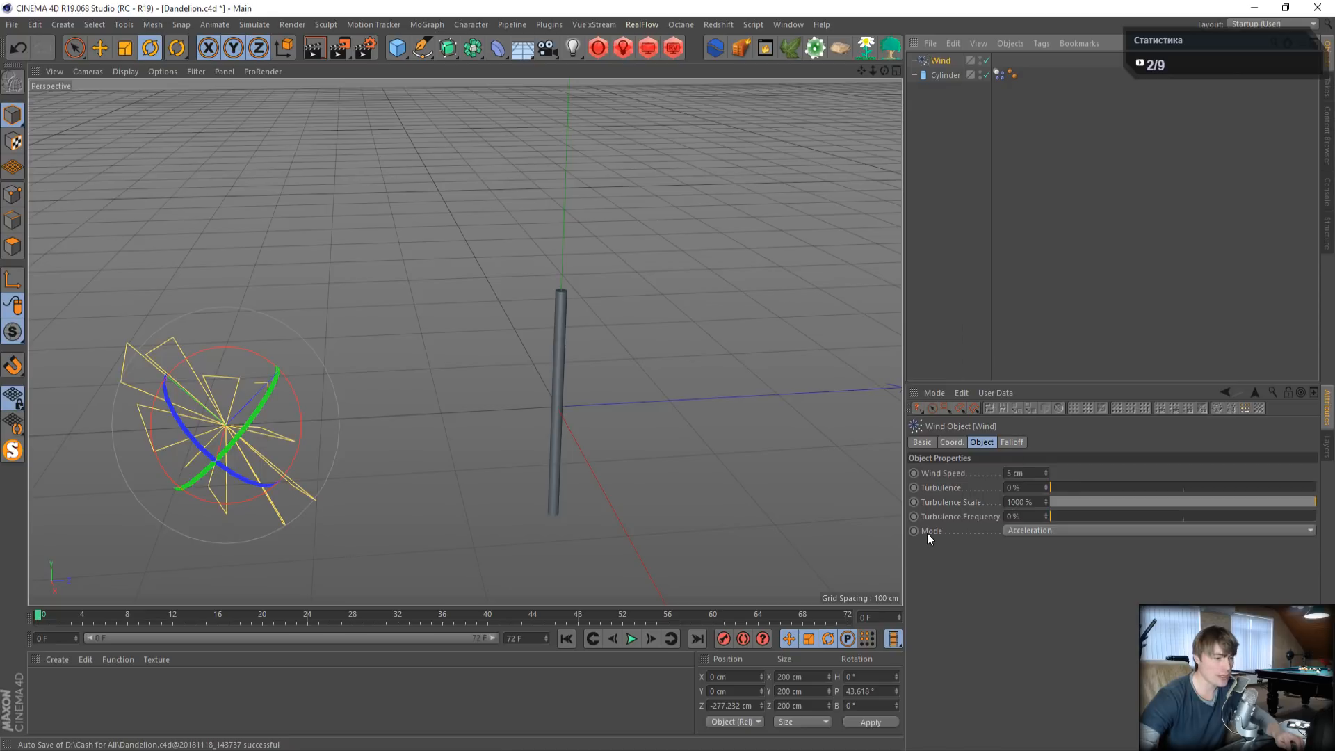
pyautogui.click(1046, 531)
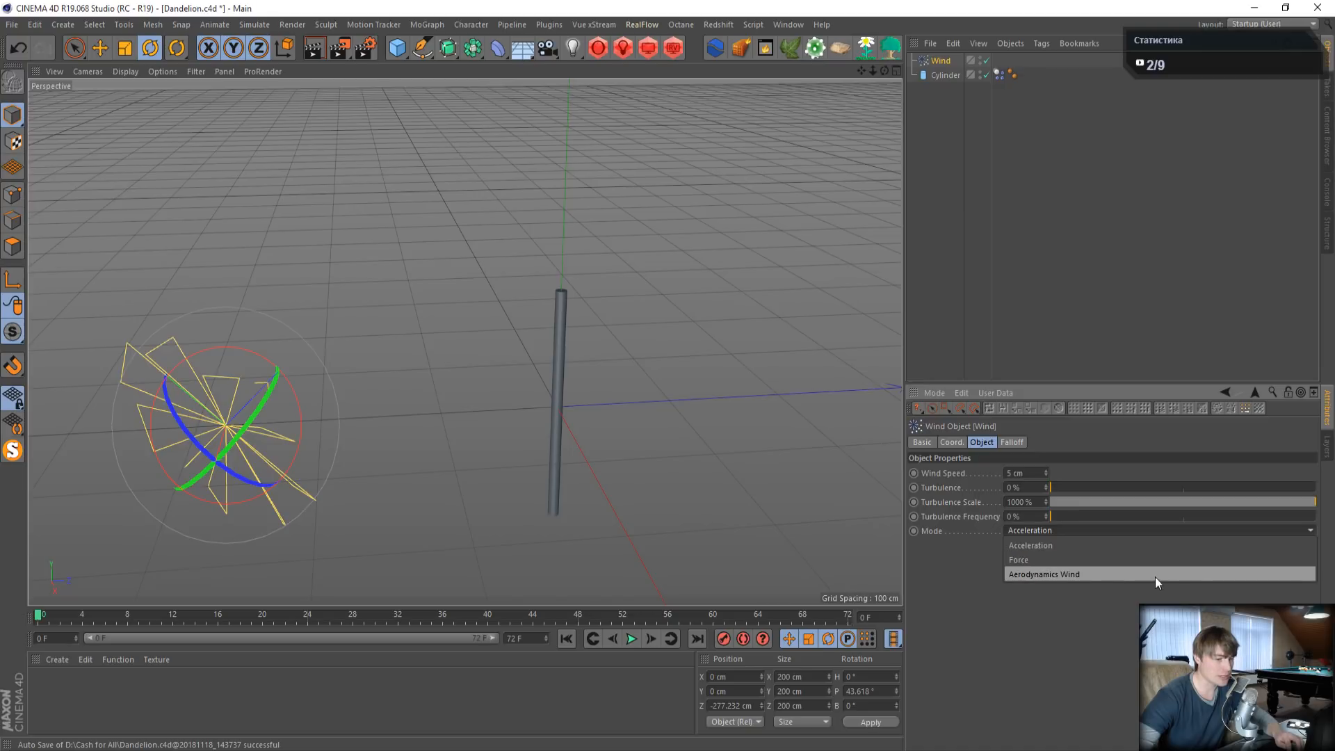
pyautogui.click(1080, 577)
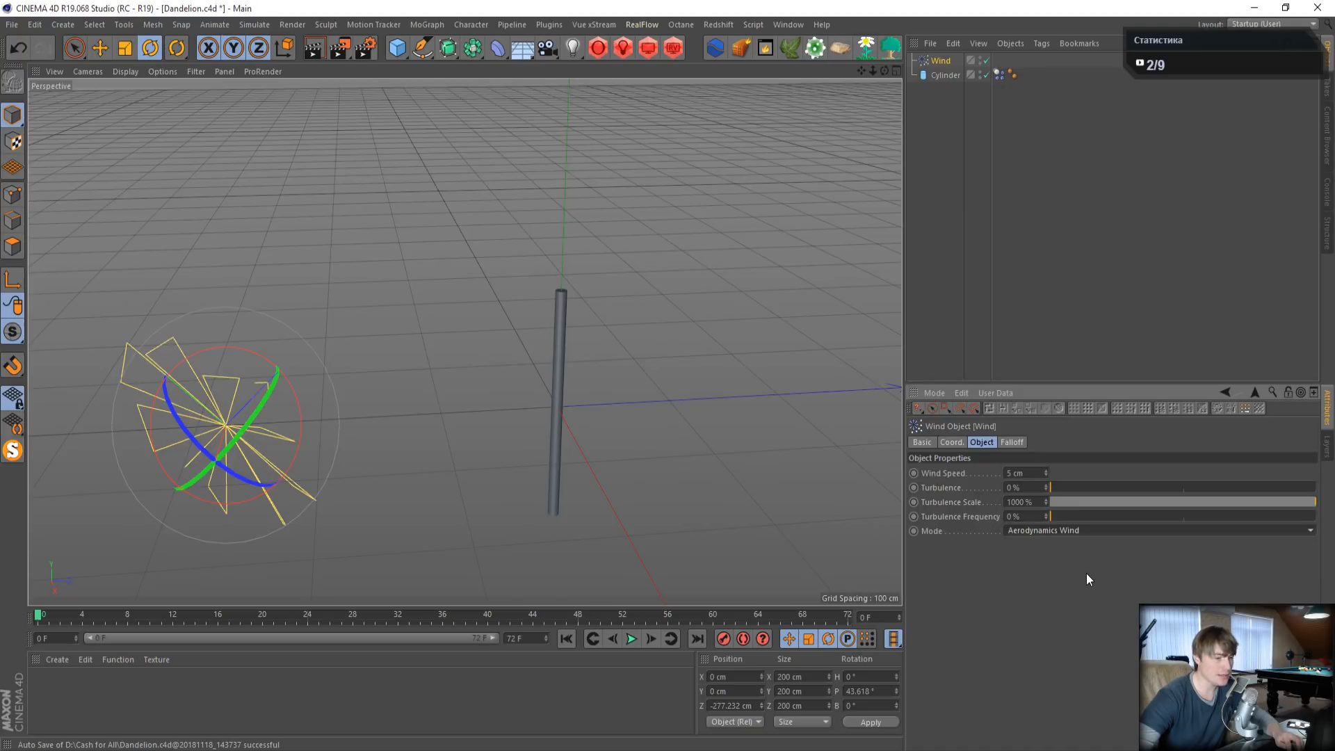
# - Set the timeline's end to frame 240 and extend the preview range to its full length
pyautogui.scroll(-7, 660, 387)
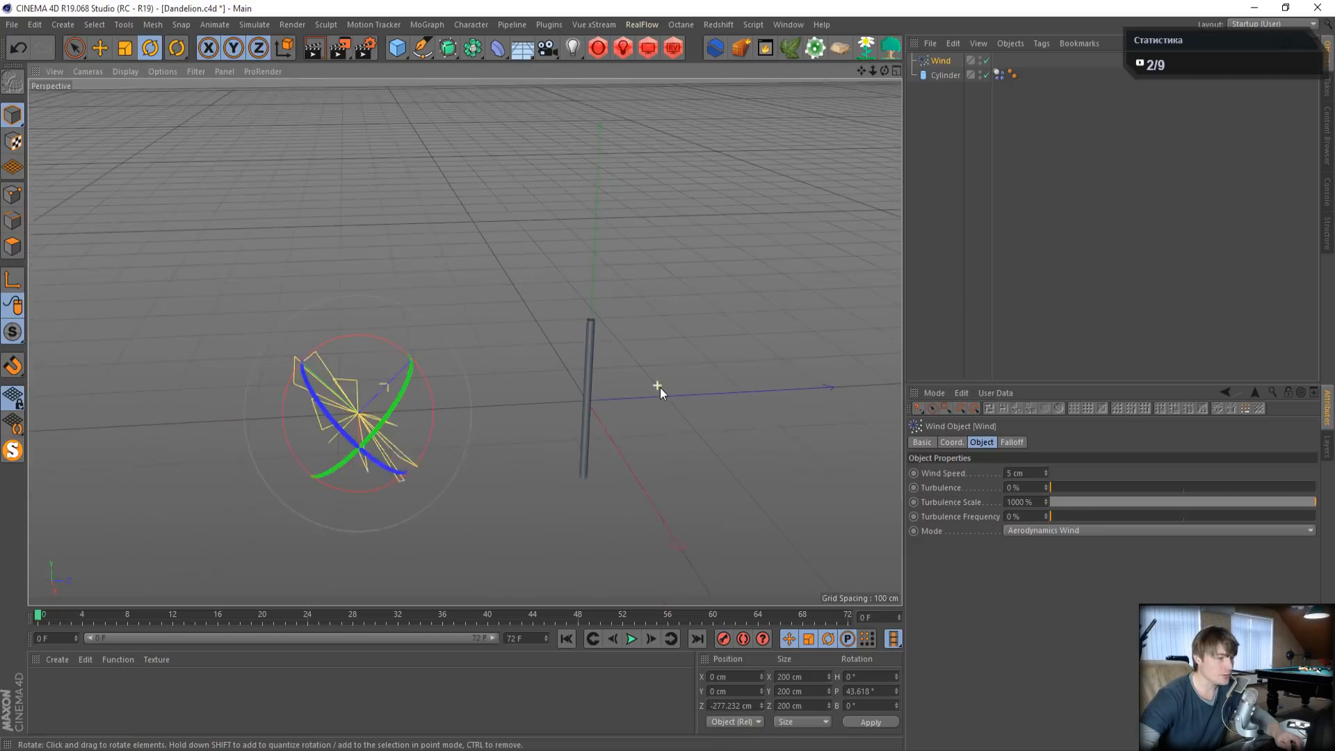
pyautogui.moveTo(861, 70); pyautogui.dragTo(663, 48)
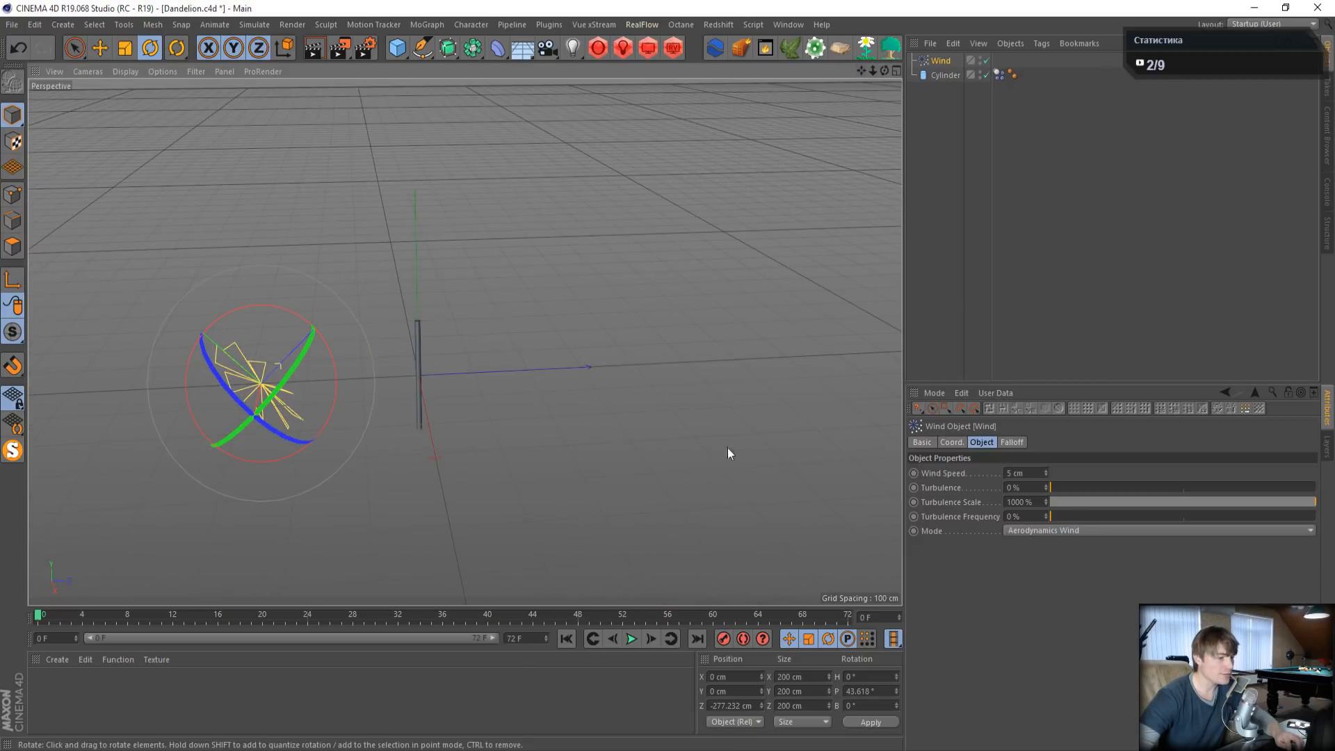
pyautogui.moveTo(526, 638); pyautogui.dragTo(417, 638)
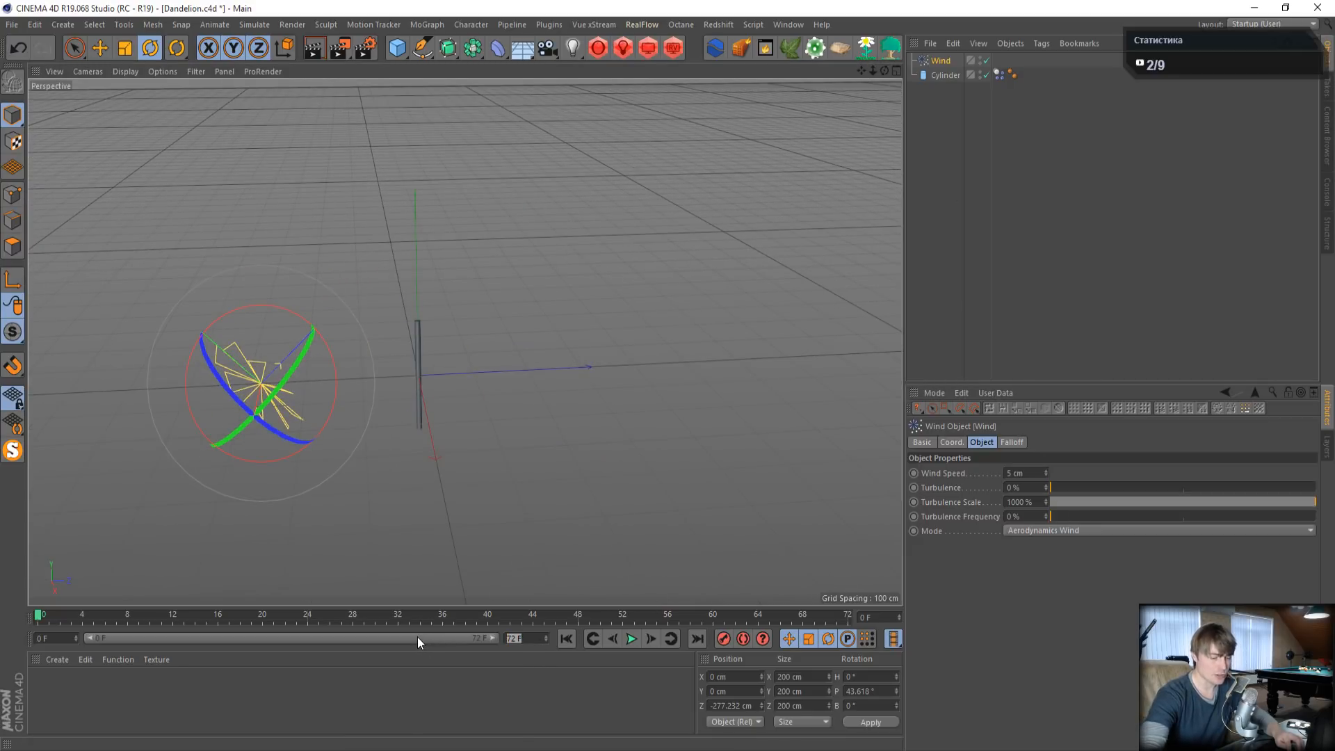
pyautogui.write('240')
pyautogui.press('Return')
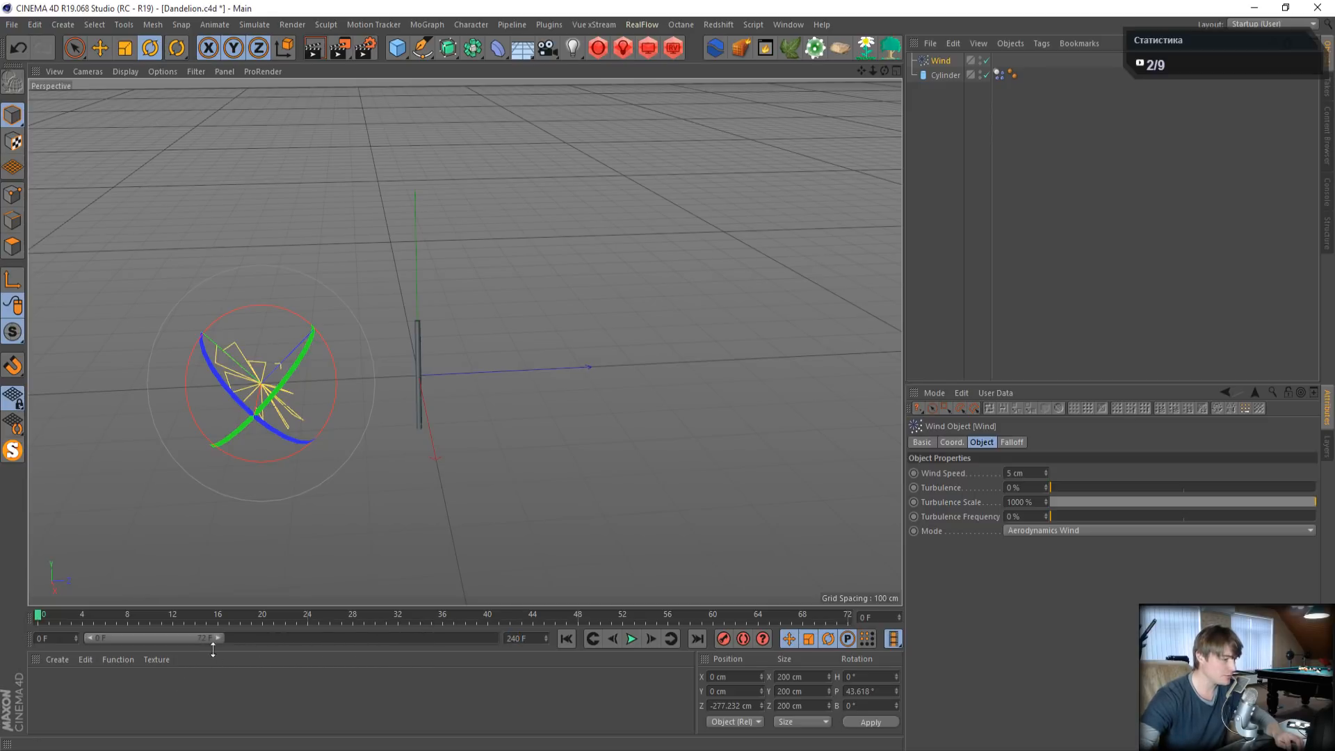
pyautogui.moveTo(218, 637); pyautogui.dragTo(497, 638)
# - Play the simulation briefly to check the cylinder's motion, stop it and return to frame 0
pyautogui.click(631, 638)
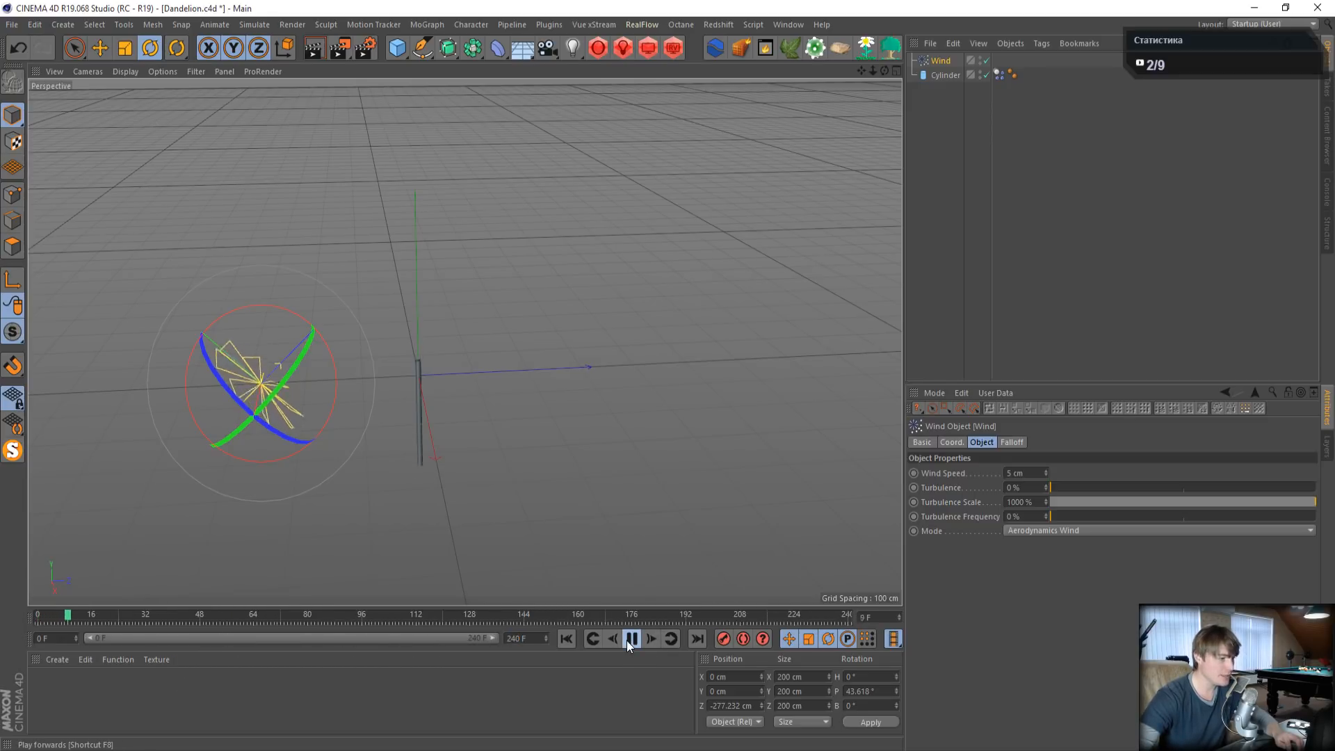
pyautogui.click(629, 639)
pyautogui.click(565, 639)
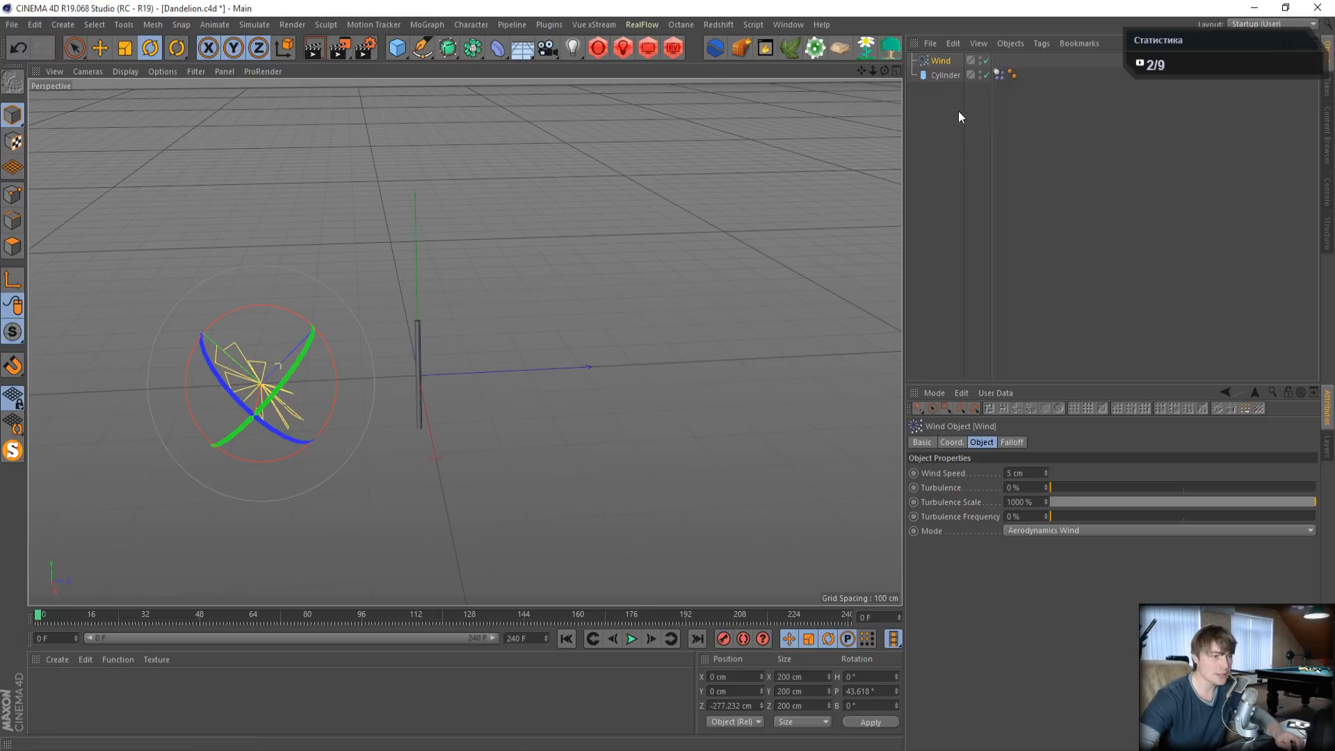
# - Add the Wind object to the cylinder's Dynamics Body force list, set Force Mode to Include, and test-play from frame 0
pyautogui.click(999, 75)
pyautogui.click(1143, 439)
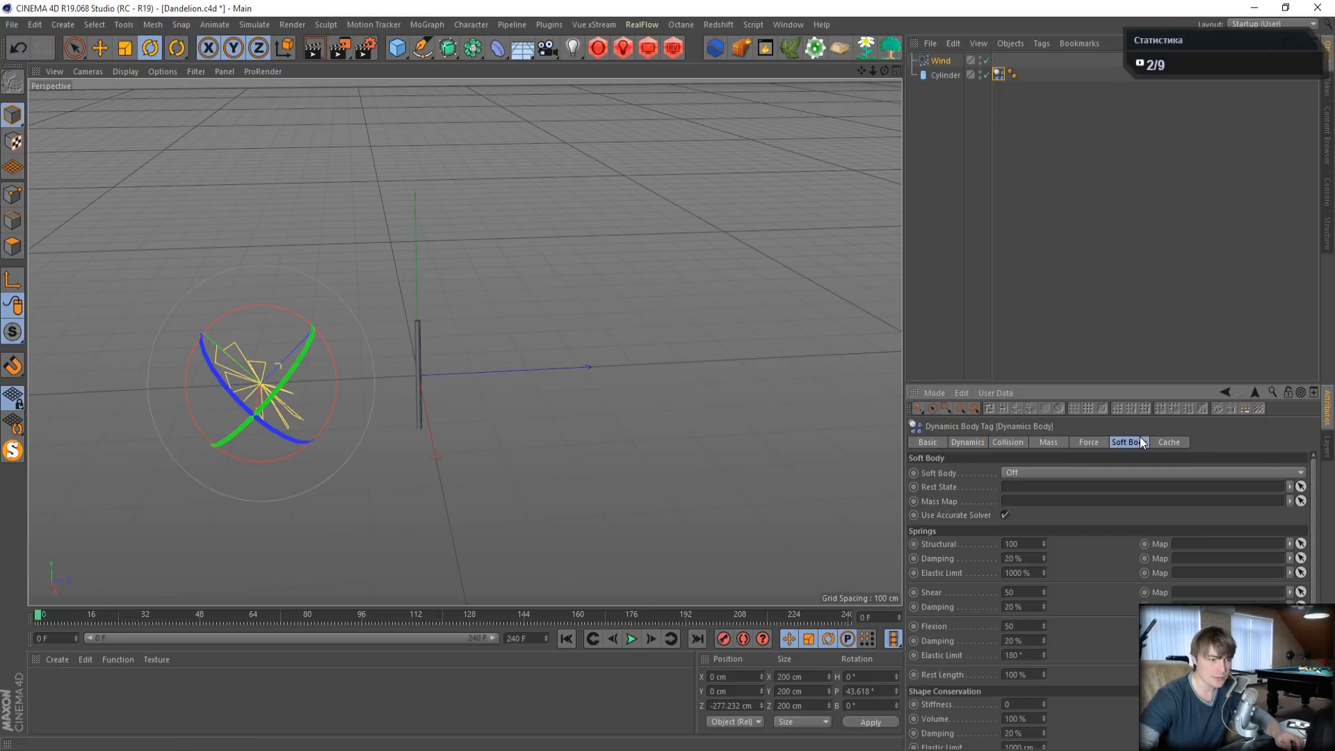
pyautogui.click(1088, 441)
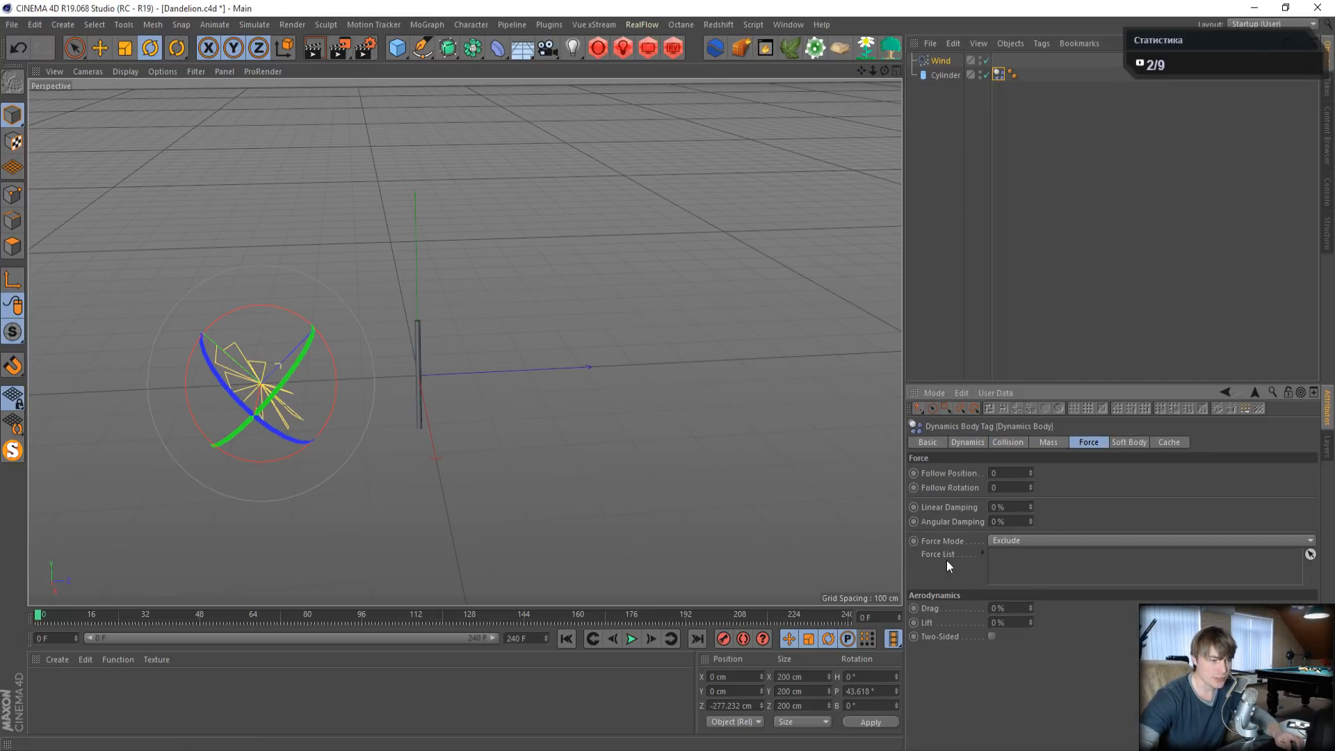
pyautogui.moveTo(951, 60); pyautogui.dragTo(1017, 548)
pyautogui.click(1016, 542)
pyautogui.click(1014, 551)
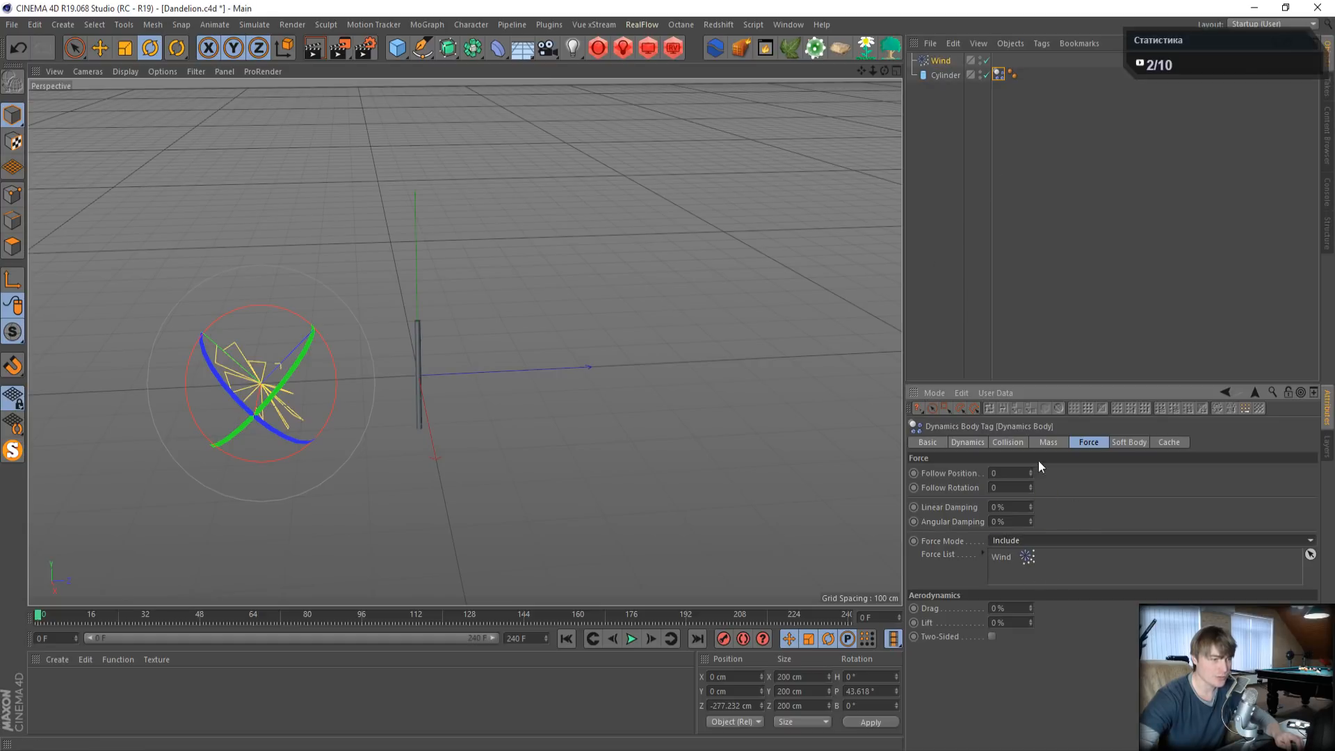
pyautogui.click(630, 639)
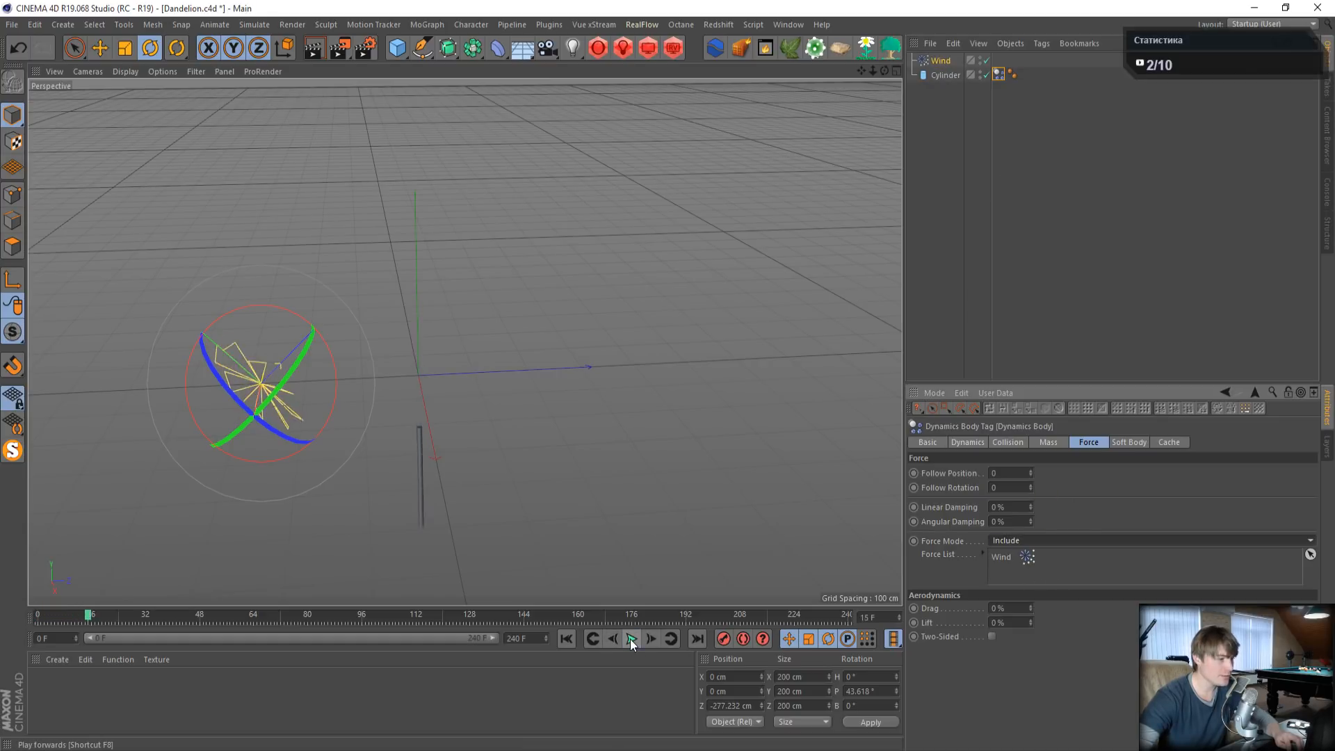
pyautogui.click(565, 638)
# - Set the Wind object's speed to 50 cm and turbulence to 20%, and test the simulation, returning to frame 0
pyautogui.click(935, 62)
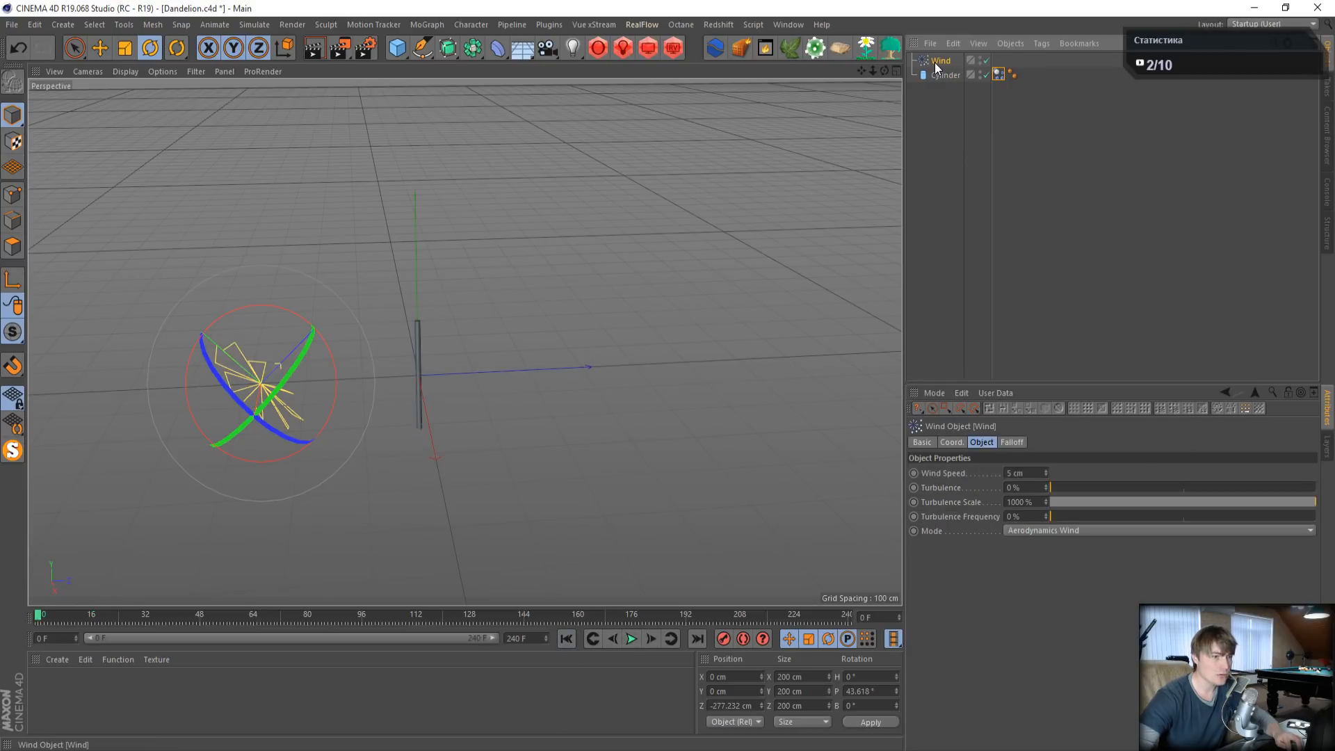
pyautogui.doubleClick(1030, 474)
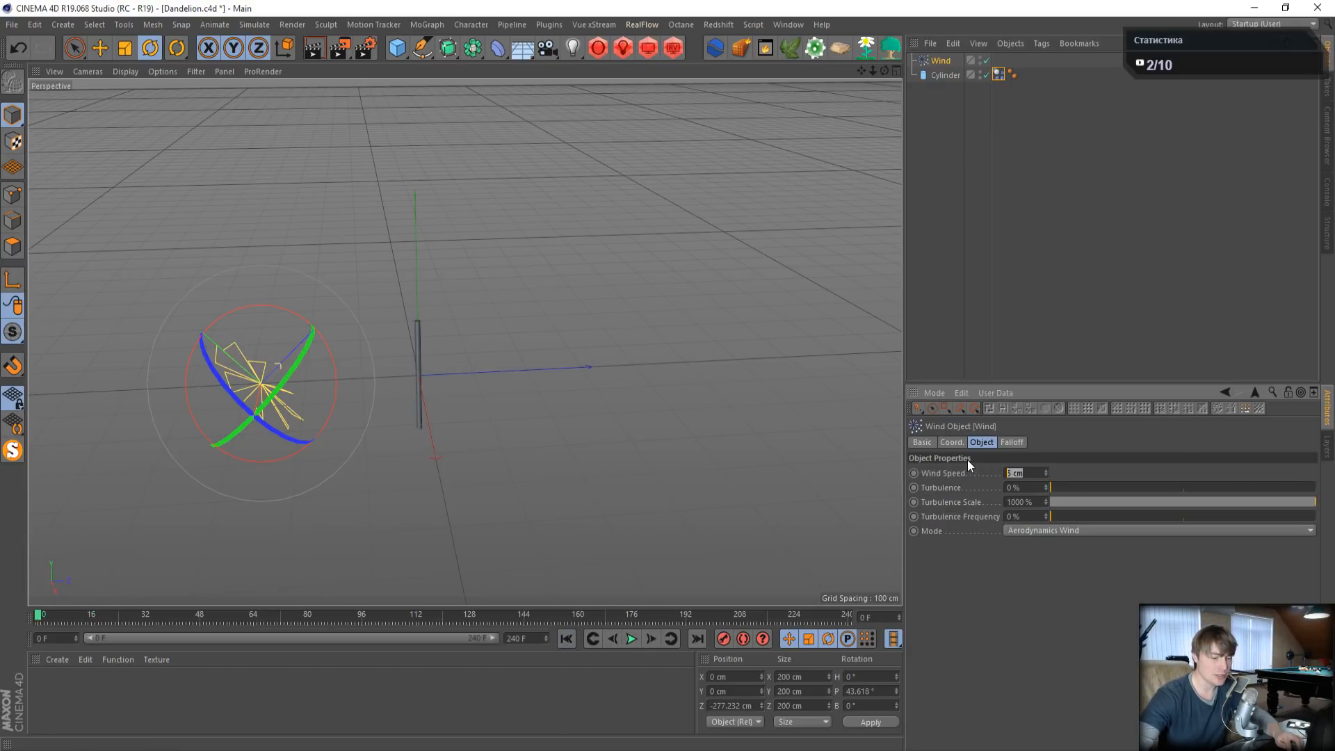
pyautogui.write('50')
pyautogui.press('Return')
pyautogui.write('20')
pyautogui.press('Return')
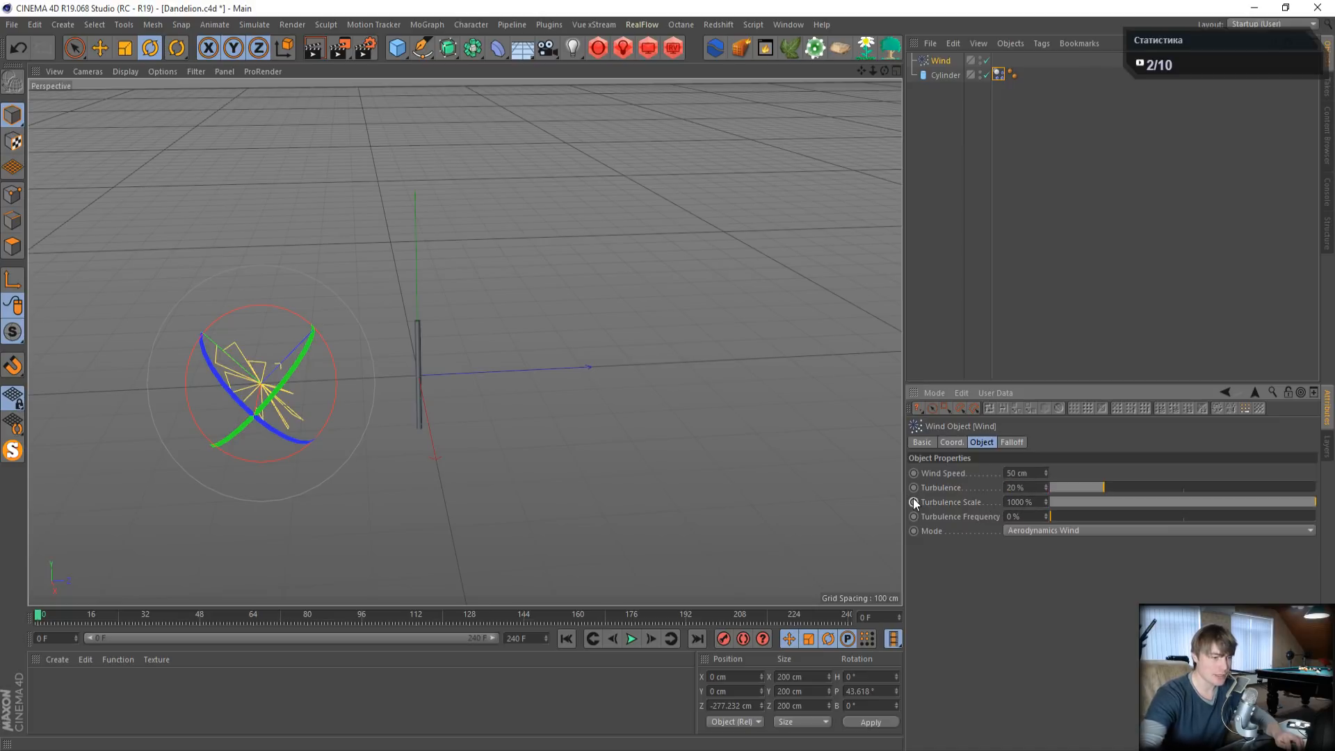
pyautogui.click(629, 643)
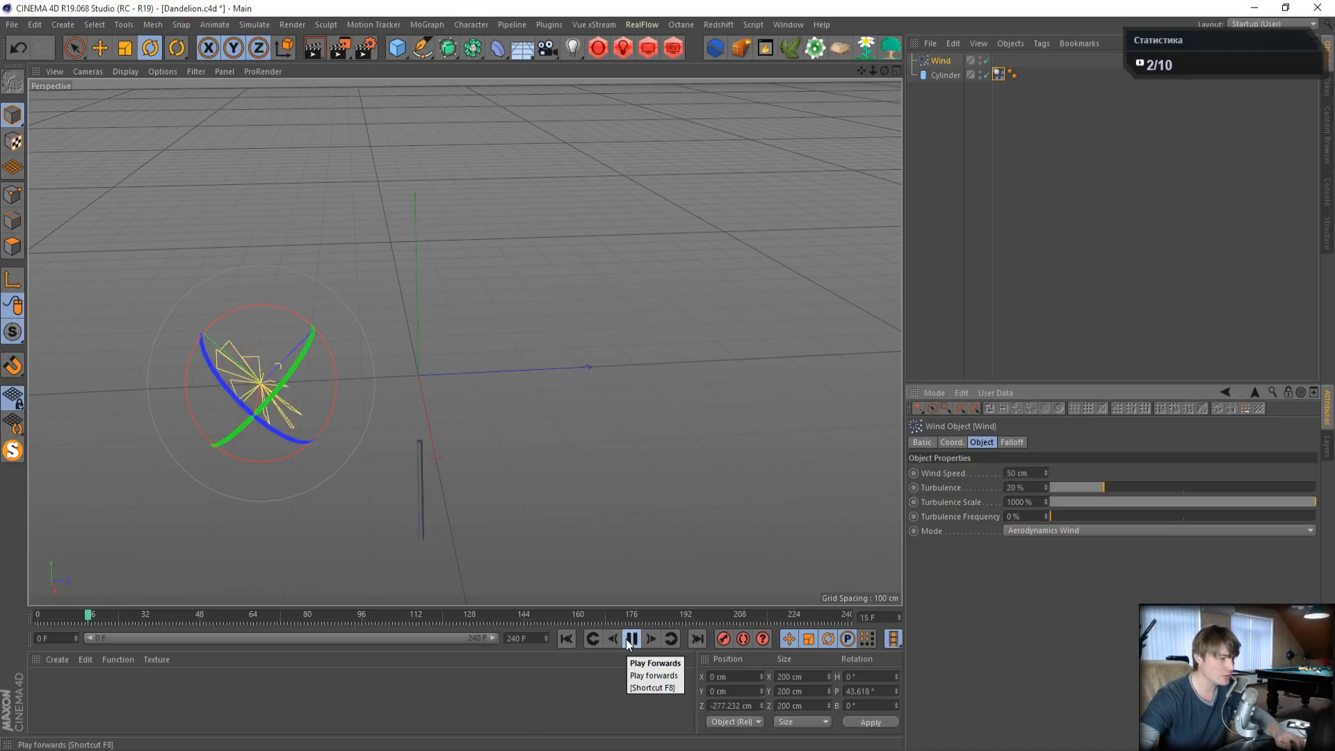
pyautogui.click(630, 641)
pyautogui.click(568, 639)
# - Set the collision Bounce to 0% in the cylinder's Dynamics Body tag and edit its Friction value
pyautogui.click(998, 74)
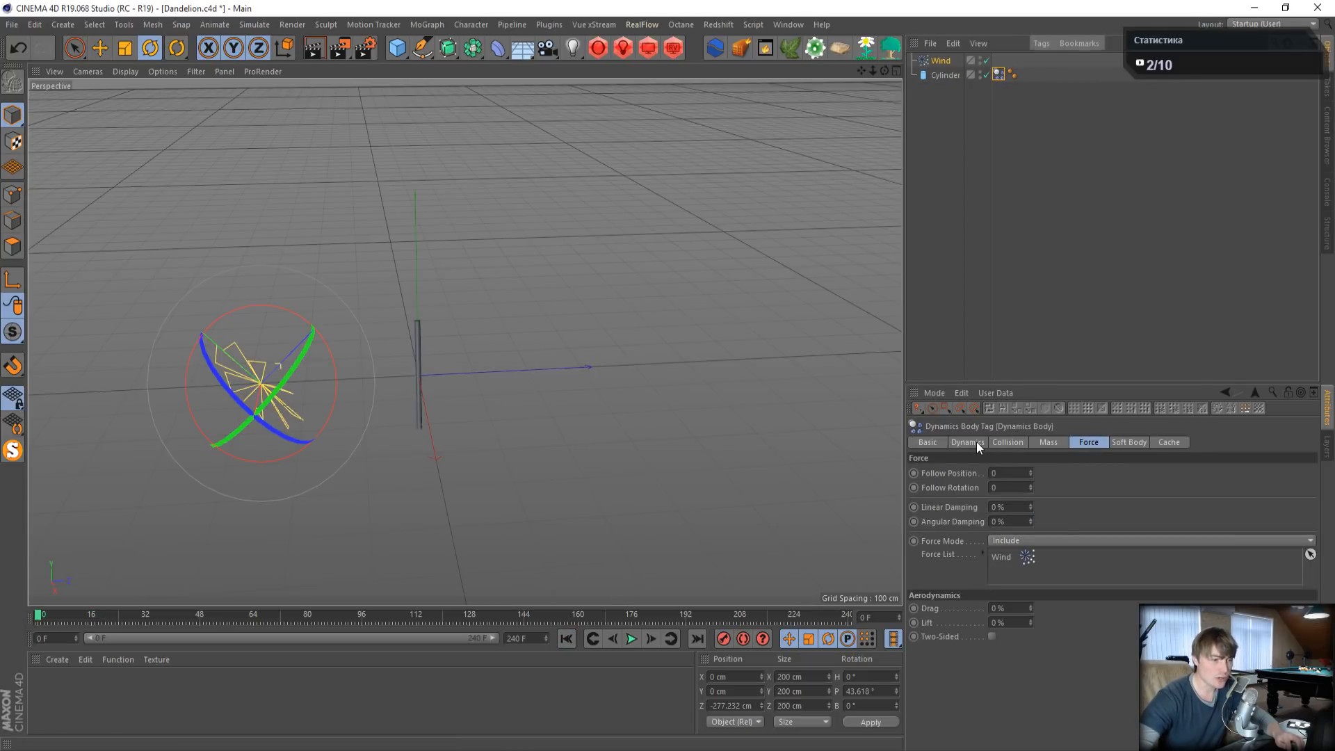
pyautogui.click(976, 442)
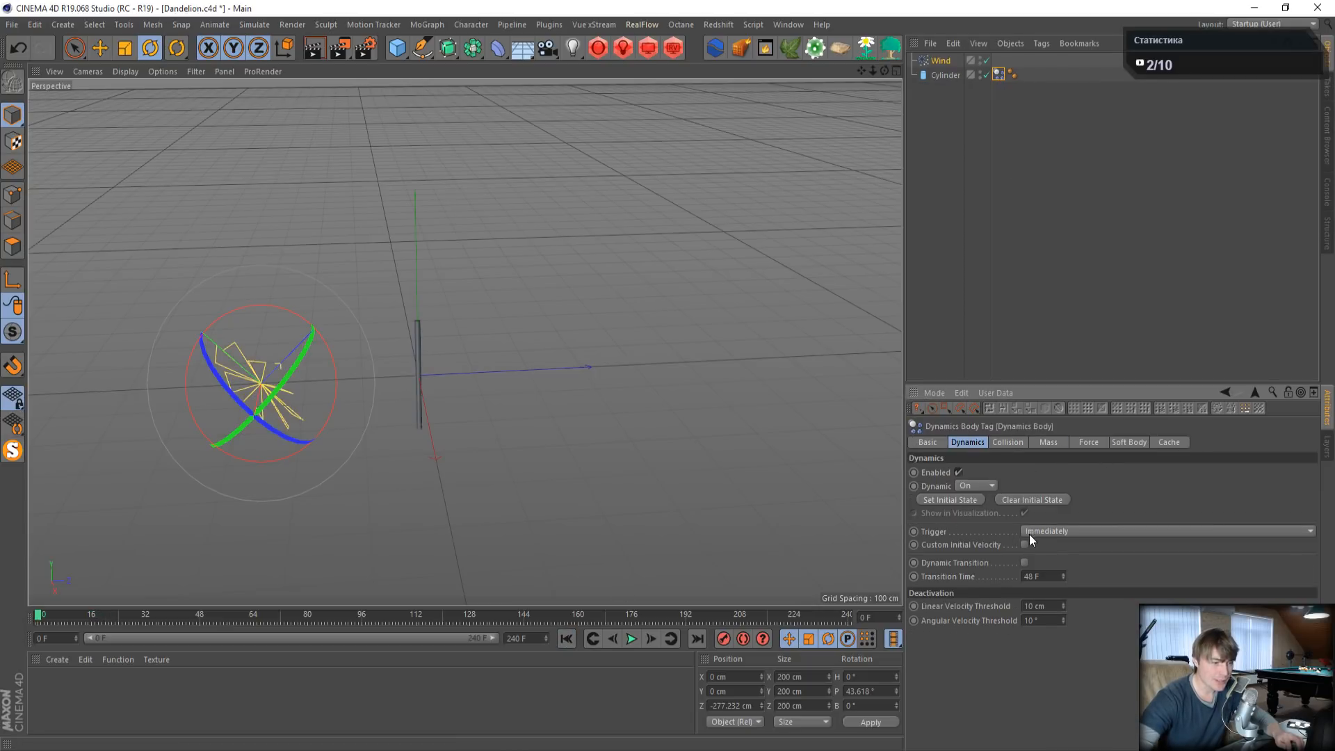
pyautogui.click(1001, 443)
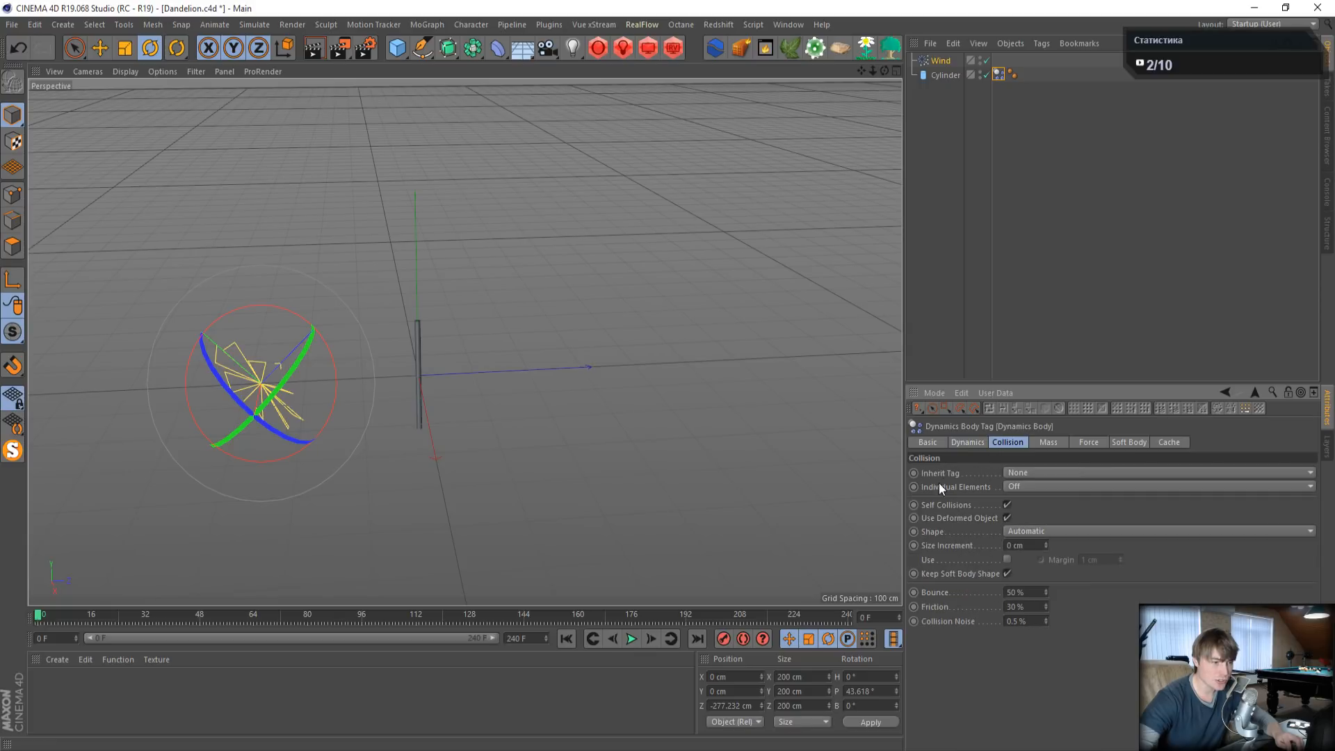
pyautogui.click(1027, 474)
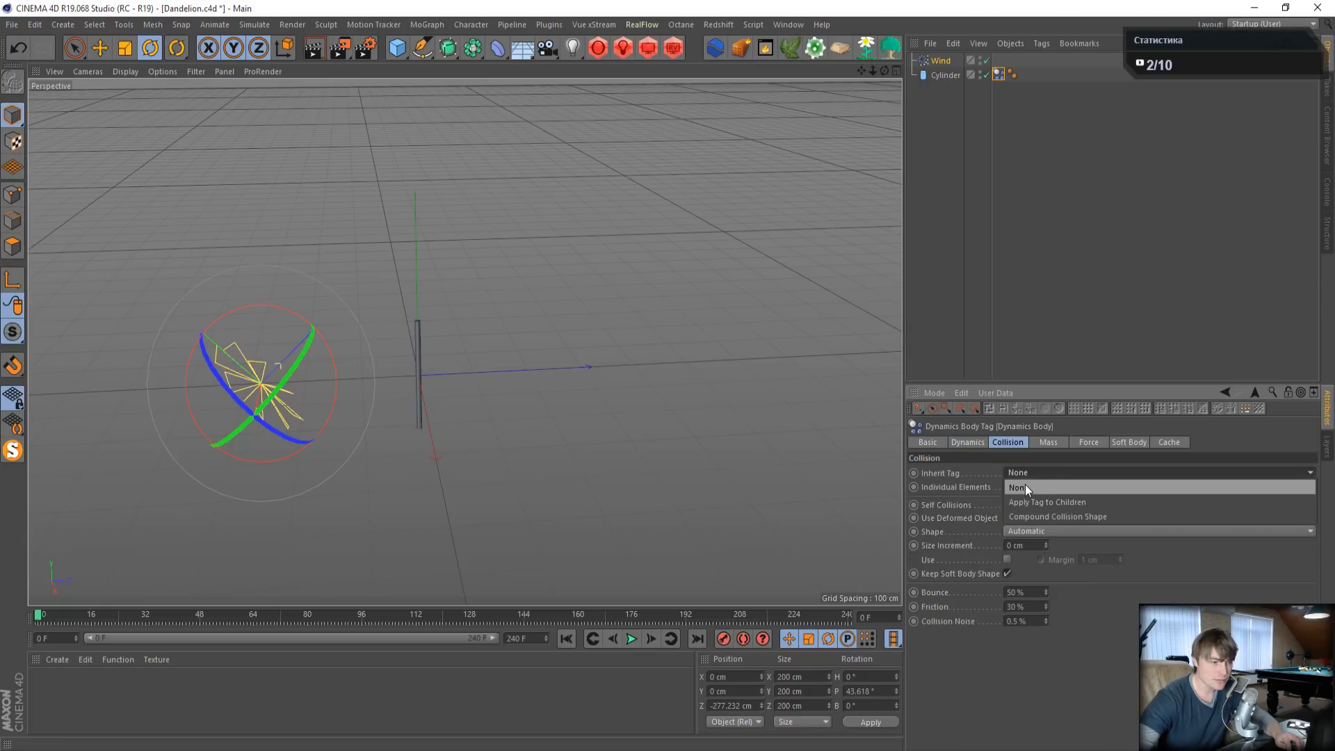
pyautogui.click(1029, 487)
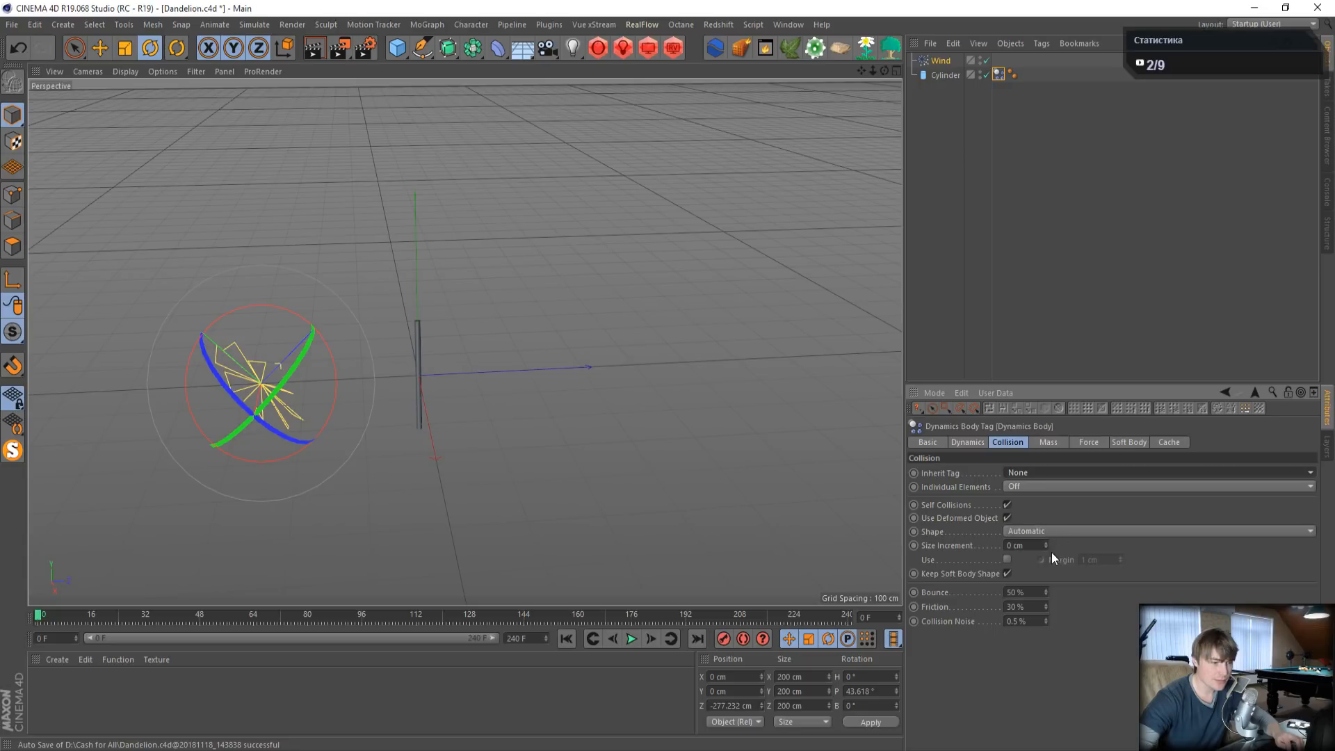
pyautogui.moveTo(1023, 592); pyautogui.dragTo(953, 576)
pyautogui.write('0')
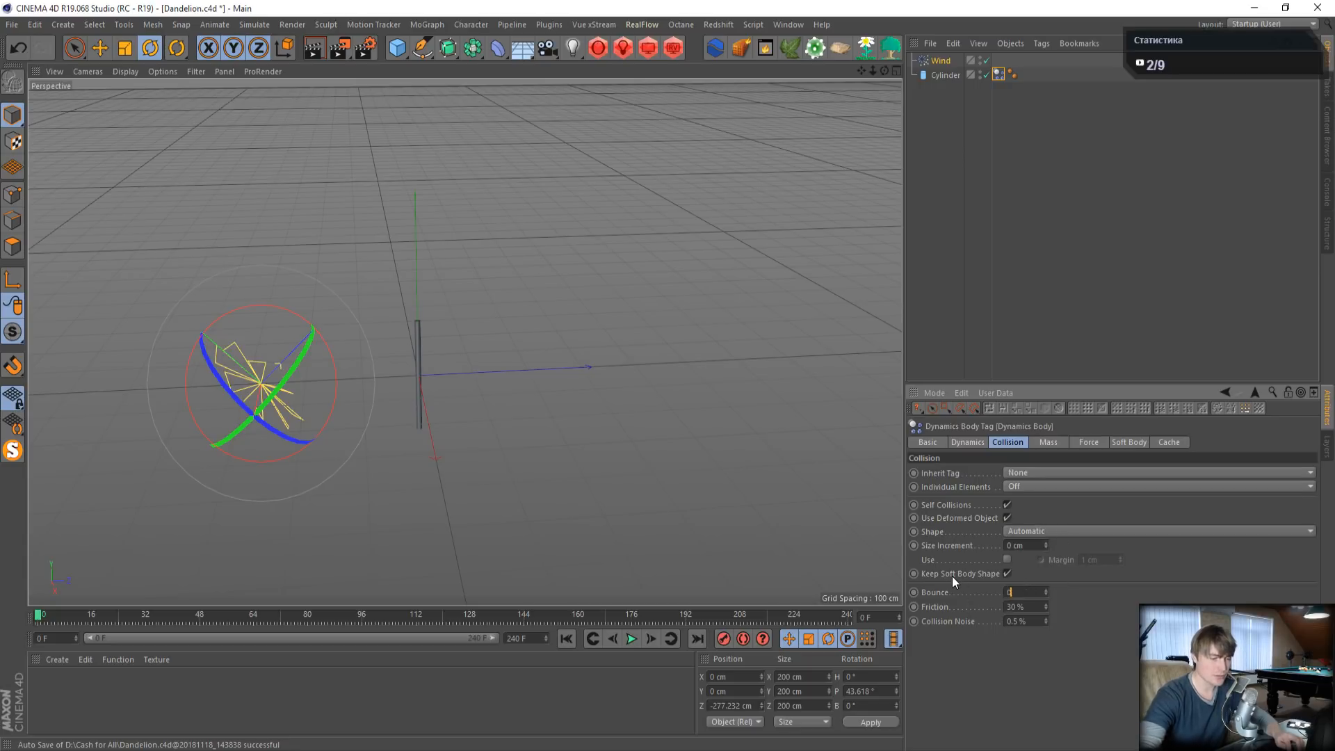
pyautogui.press('Return')
pyautogui.moveTo(1028, 607); pyautogui.dragTo(927, 616)
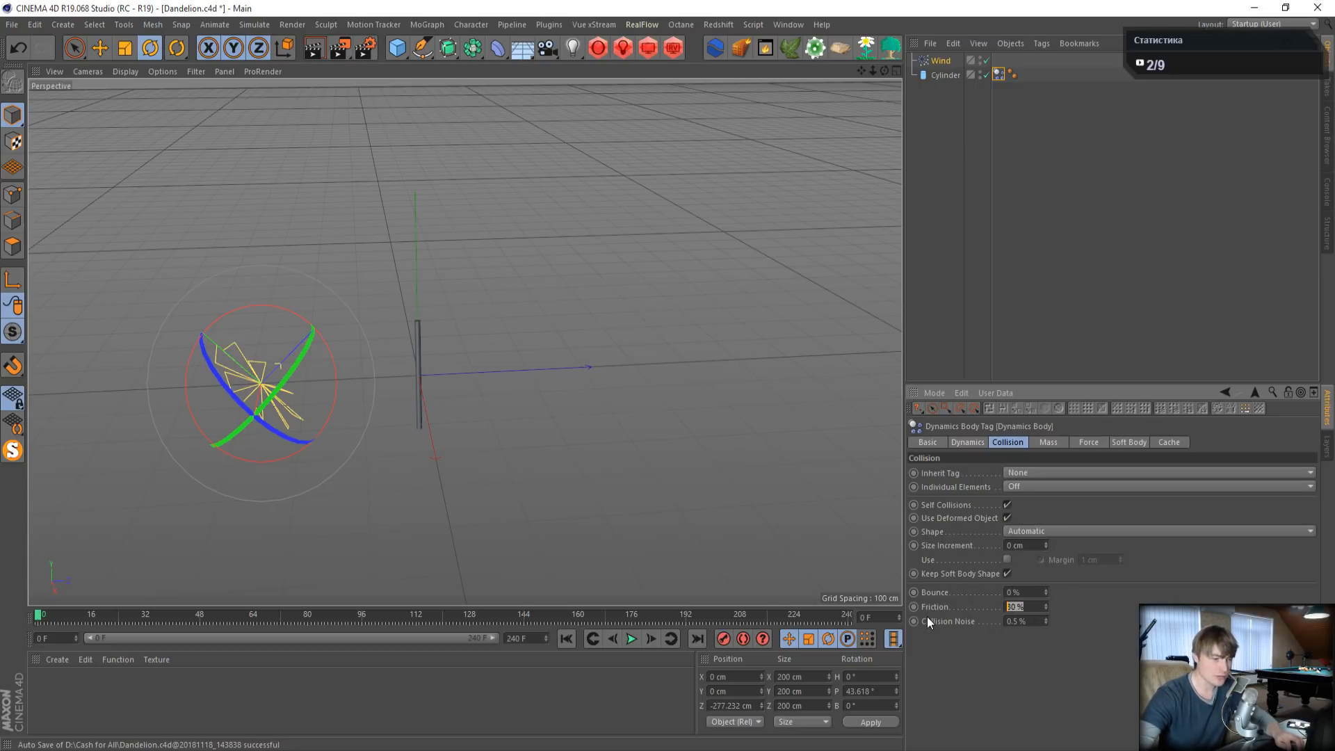
pyautogui.press('Return')
# - Switch the cylinder's dynamics to Custom Mass with a mass of 1 and play the simulation briefly
pyautogui.click(1048, 442)
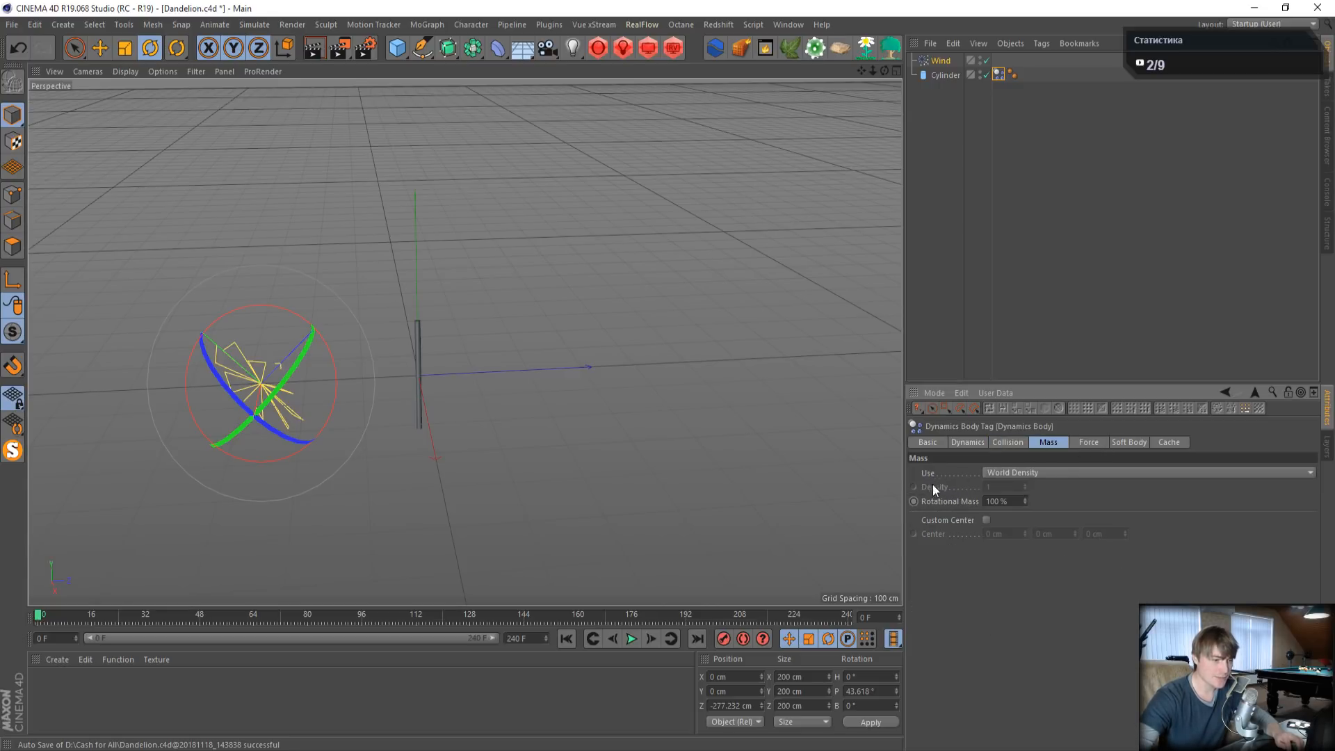
pyautogui.click(1006, 474)
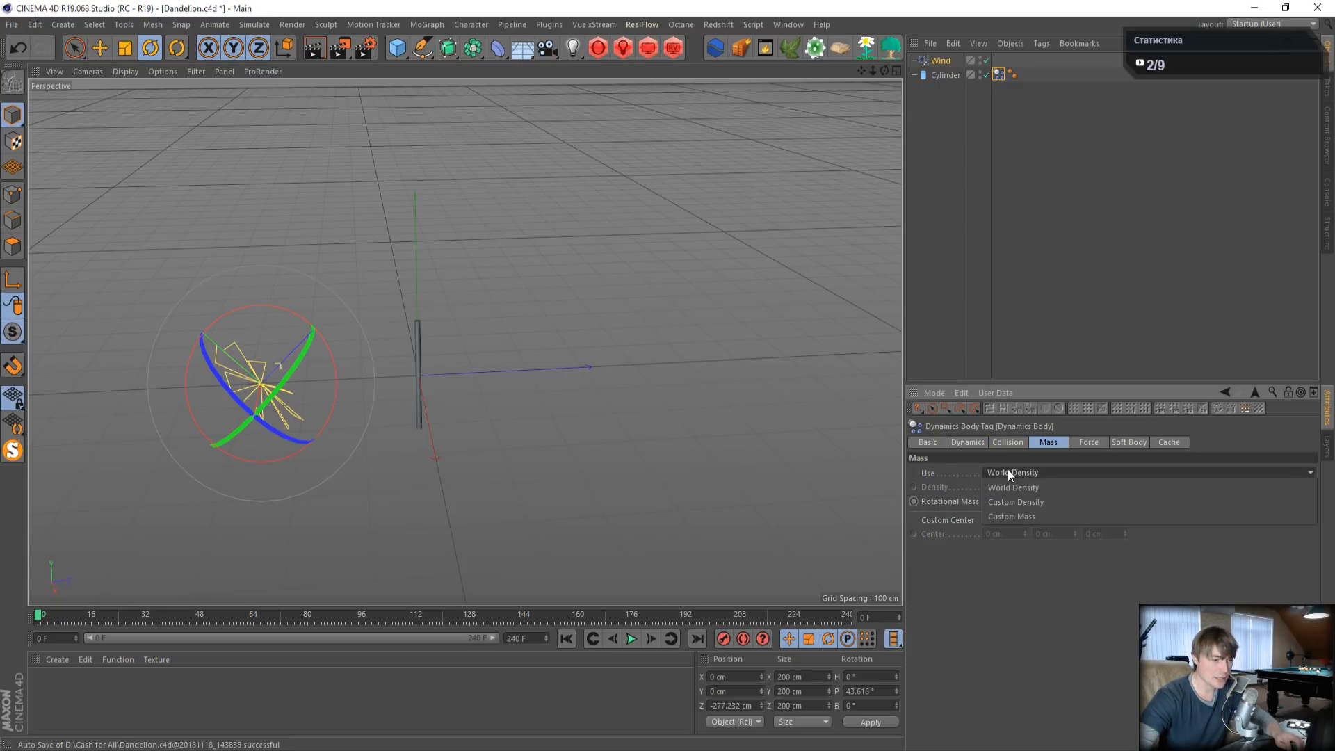
pyautogui.click(1022, 516)
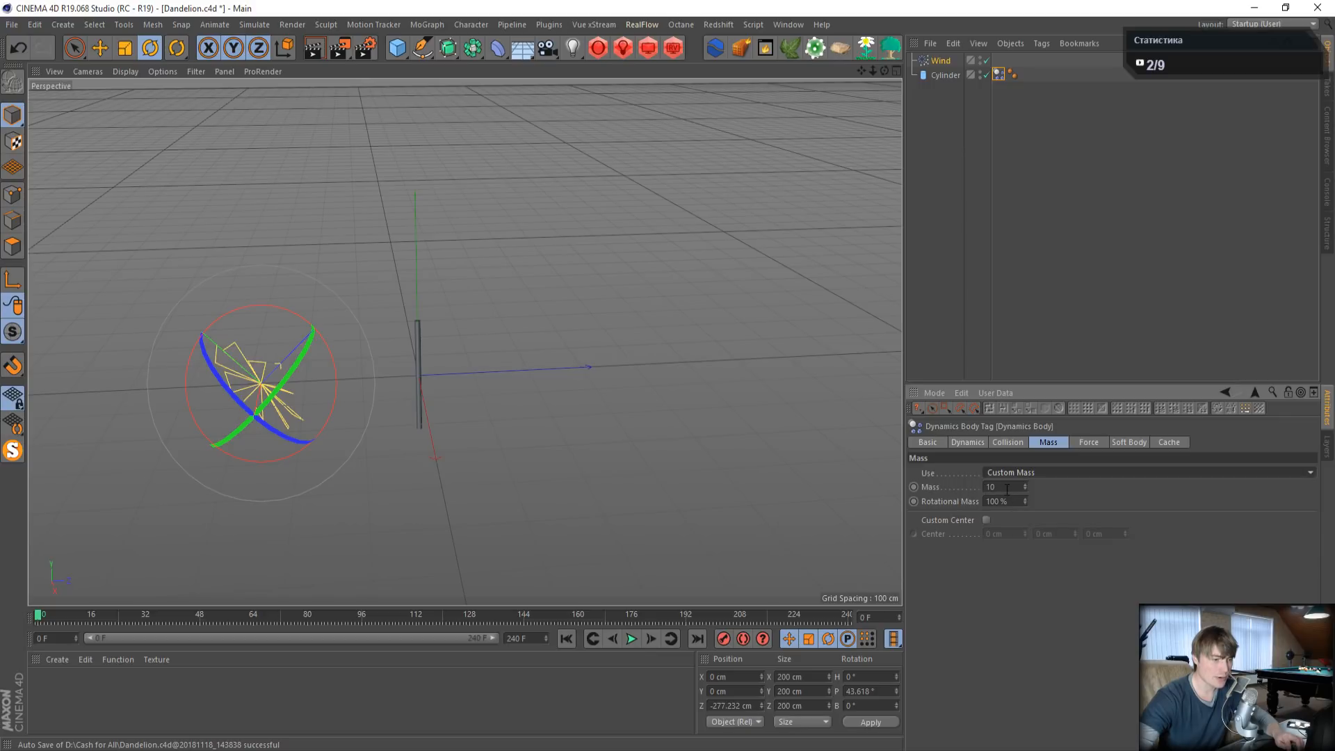
pyautogui.moveTo(1002, 487); pyautogui.dragTo(944, 493)
pyautogui.write('1')
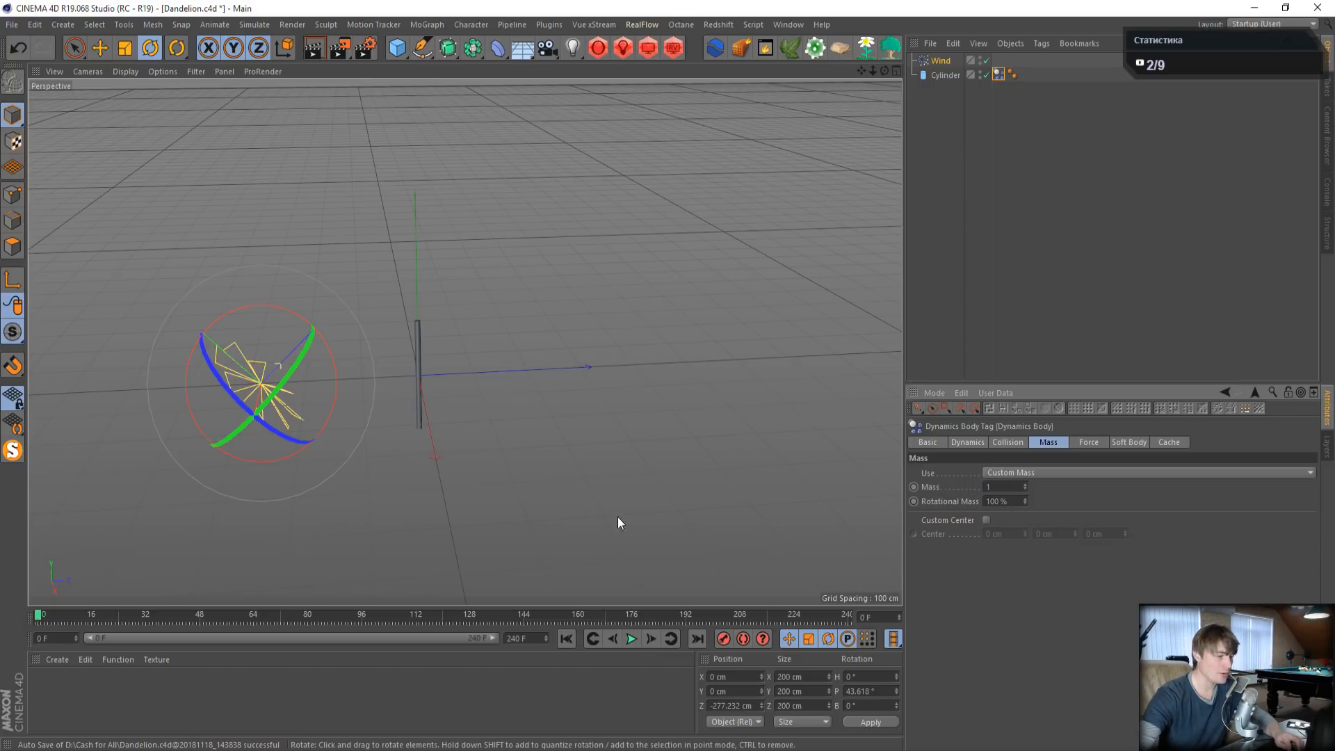
pyautogui.click(633, 639)
pyautogui.click(632, 639)
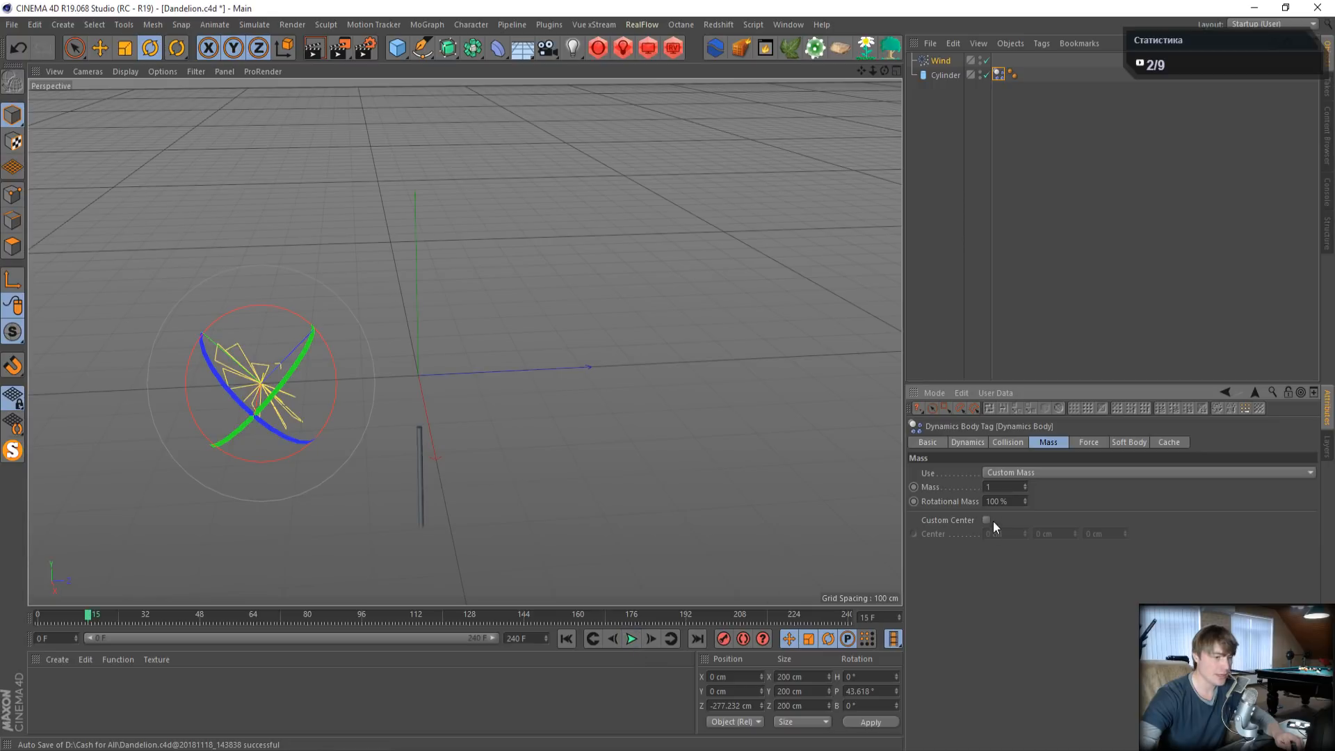
# - Lower the cylinder's custom mass to 0.1 and replay the simulation from frame 0
pyautogui.press('Return')
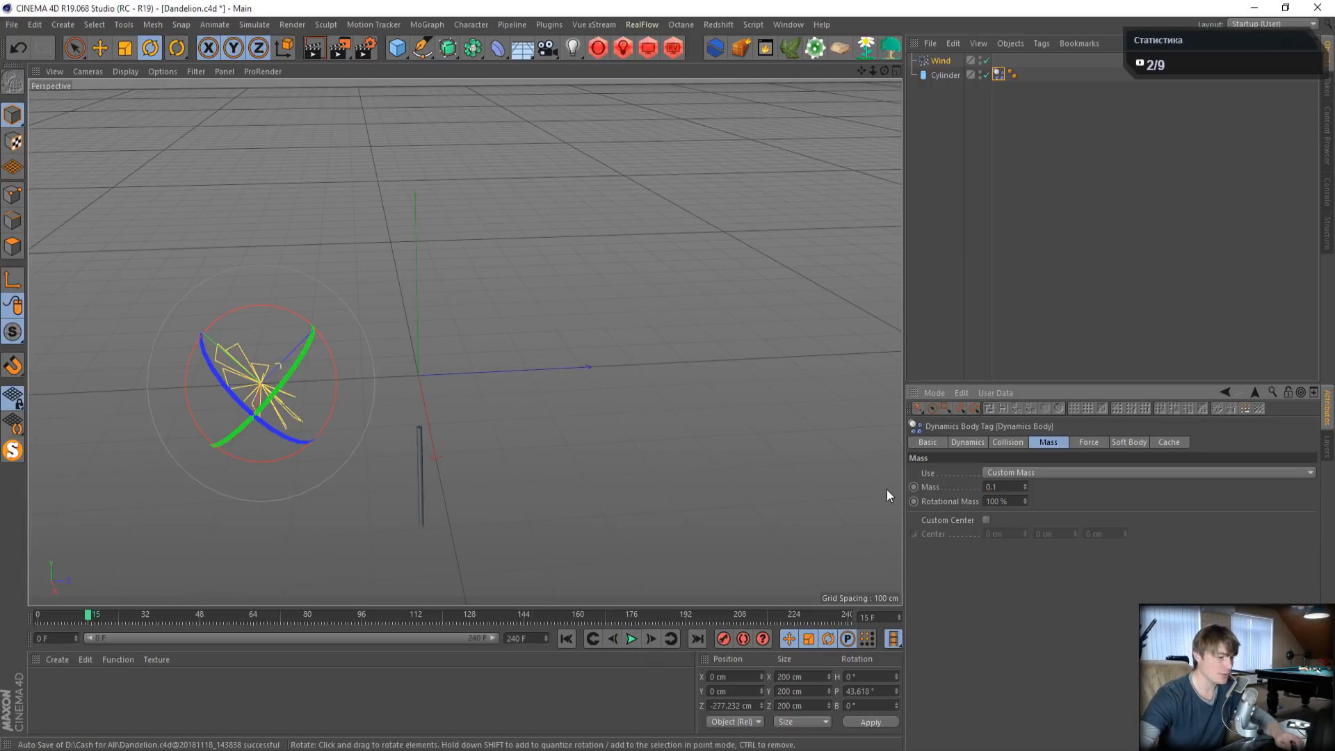
pyautogui.click(569, 640)
pyautogui.click(632, 636)
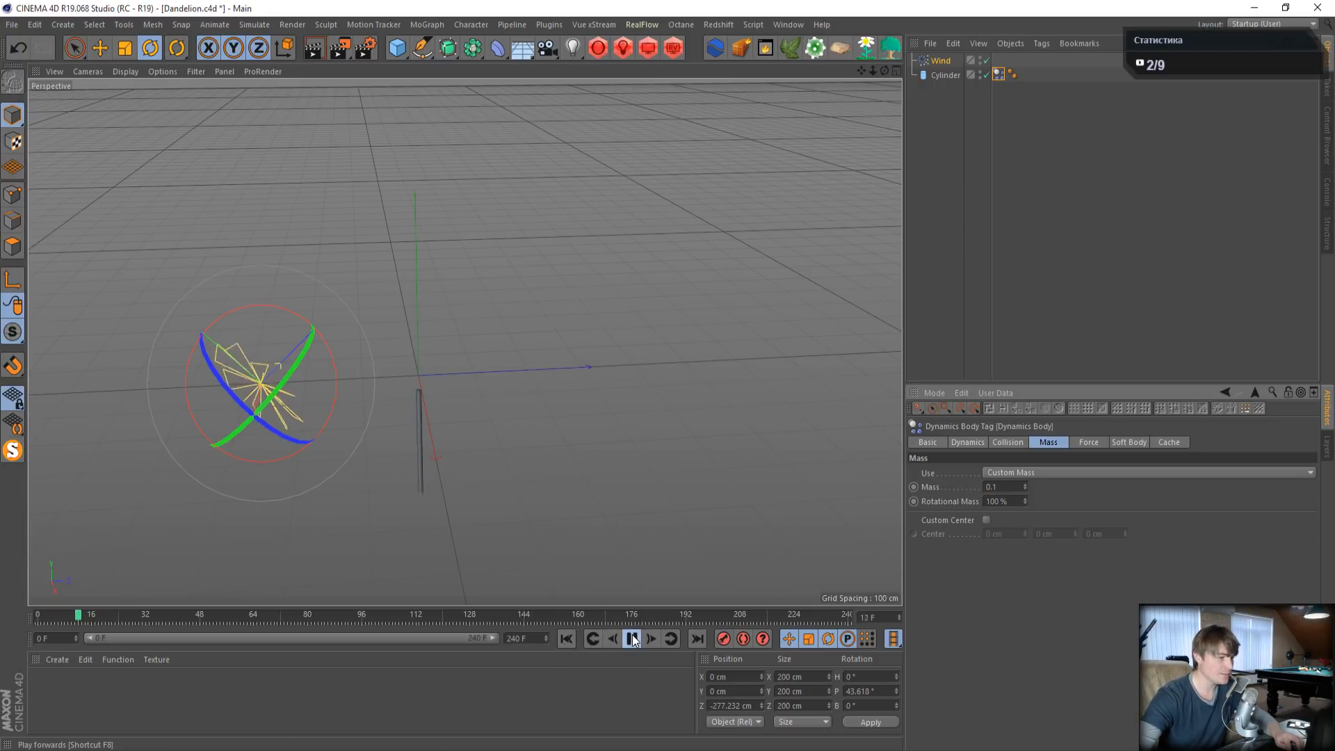
pyautogui.click(566, 638)
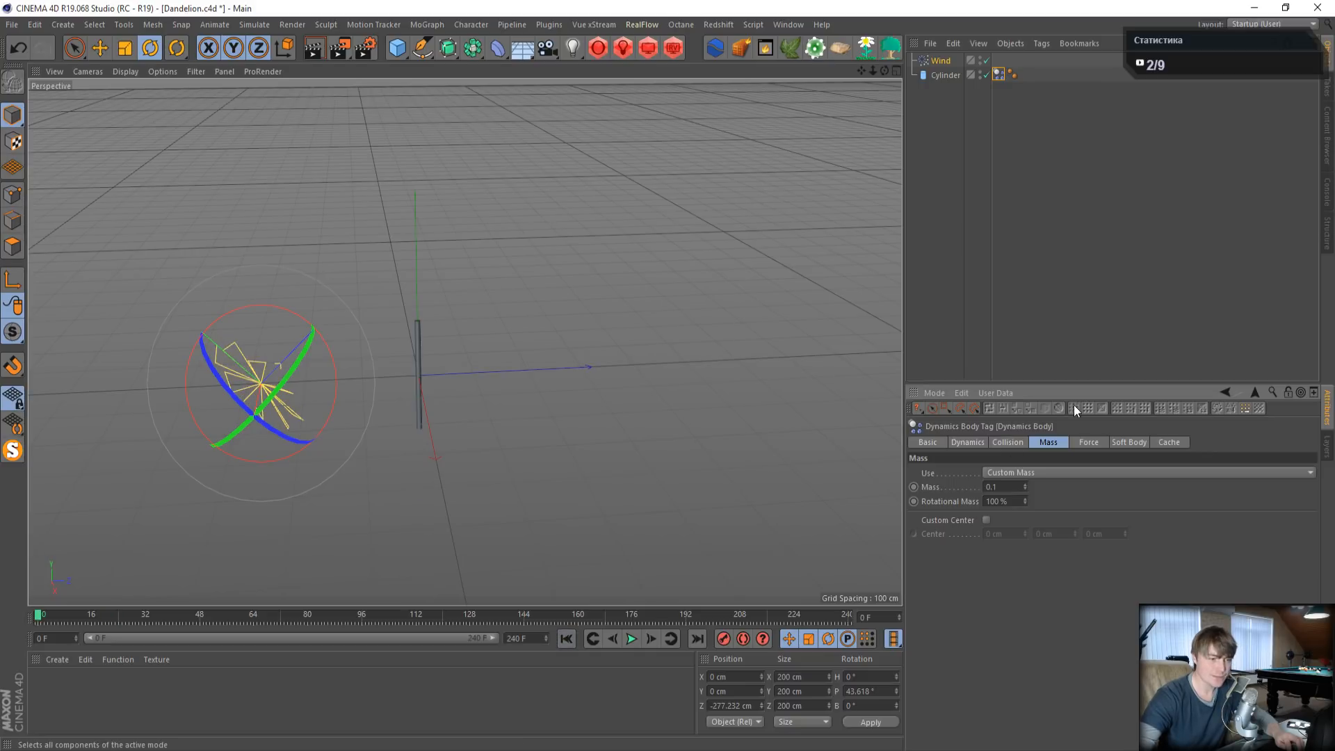
# - Compare the Dynamics Body force settings with those in Oduvanchik.c4d and return to the Dandelion.c4d project
pyautogui.click(1089, 442)
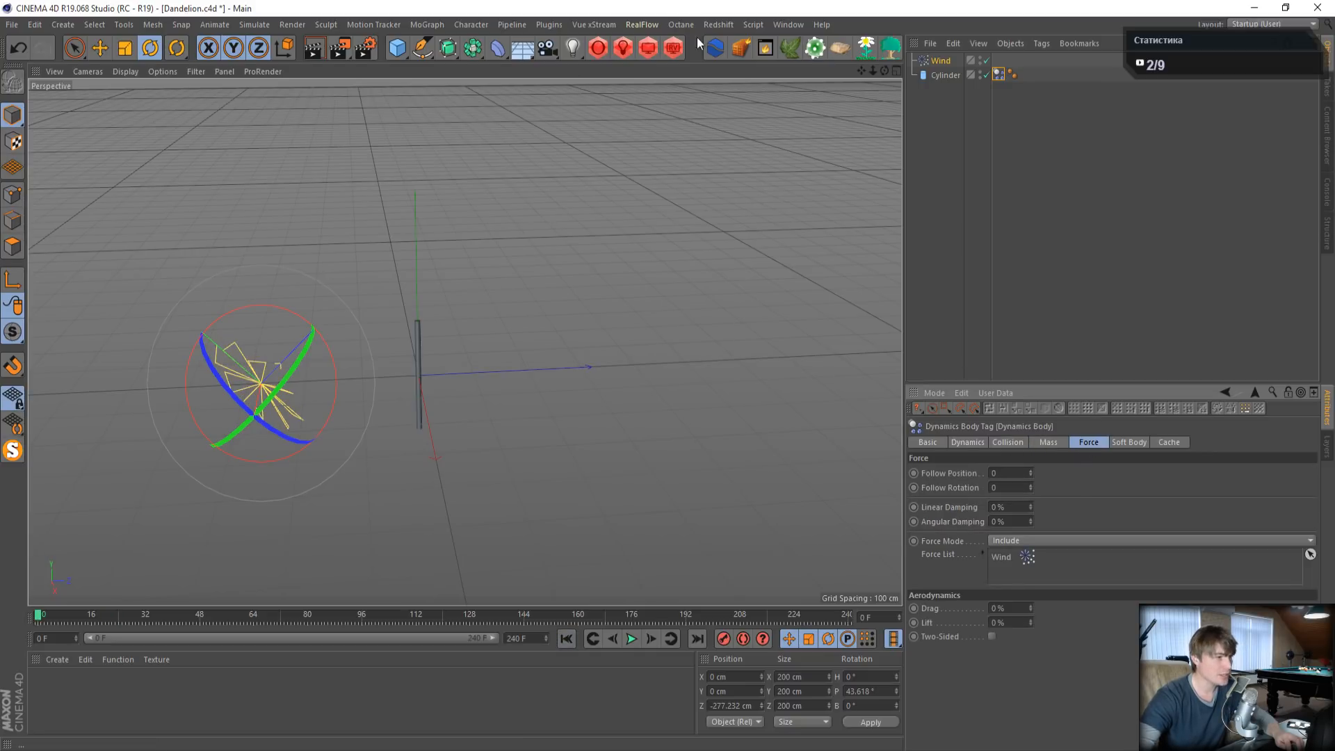
pyautogui.click(788, 25)
pyautogui.click(834, 377)
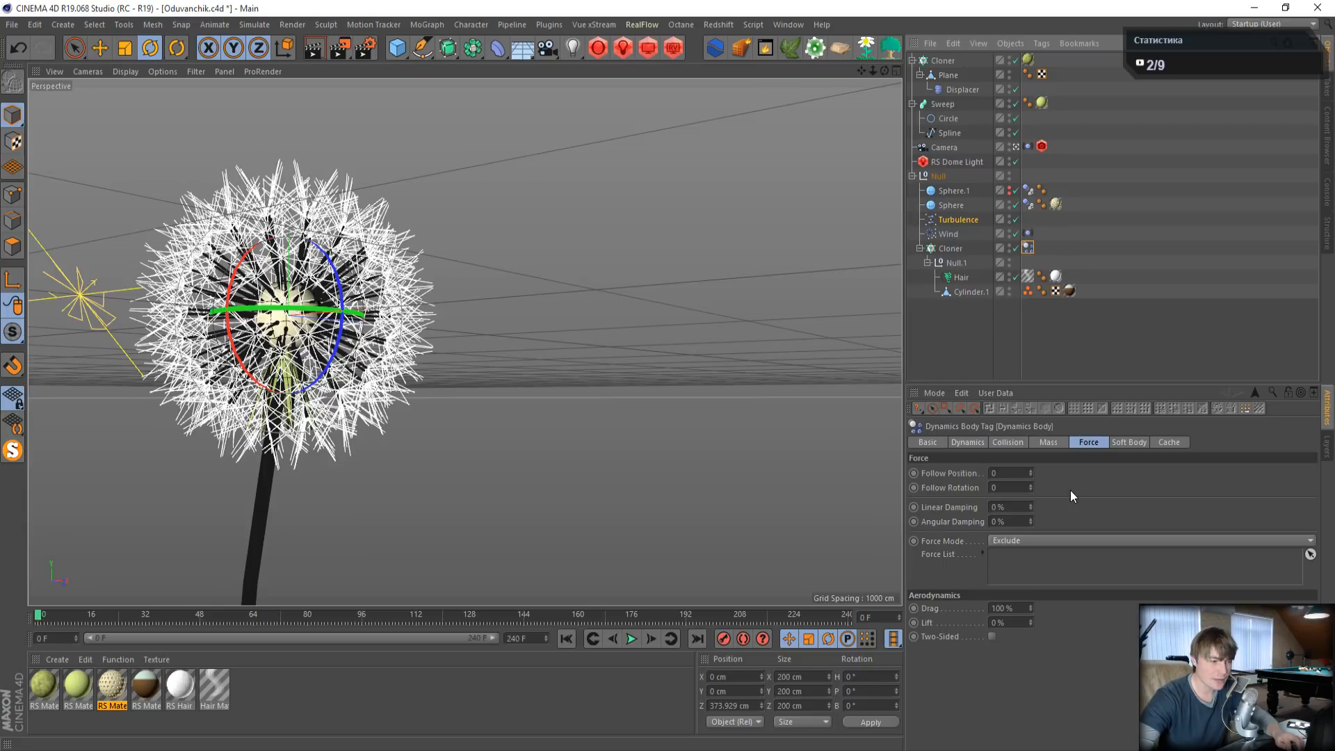
pyautogui.click(787, 25)
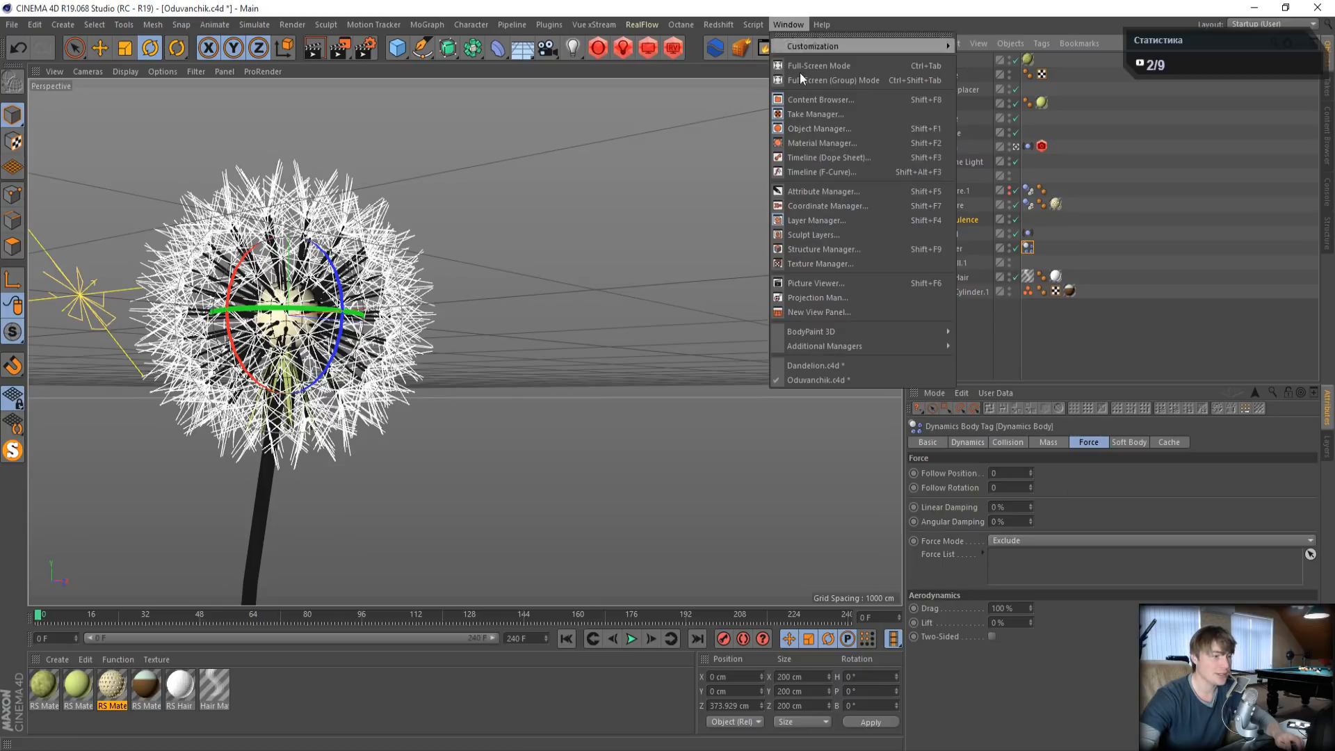
pyautogui.click(818, 365)
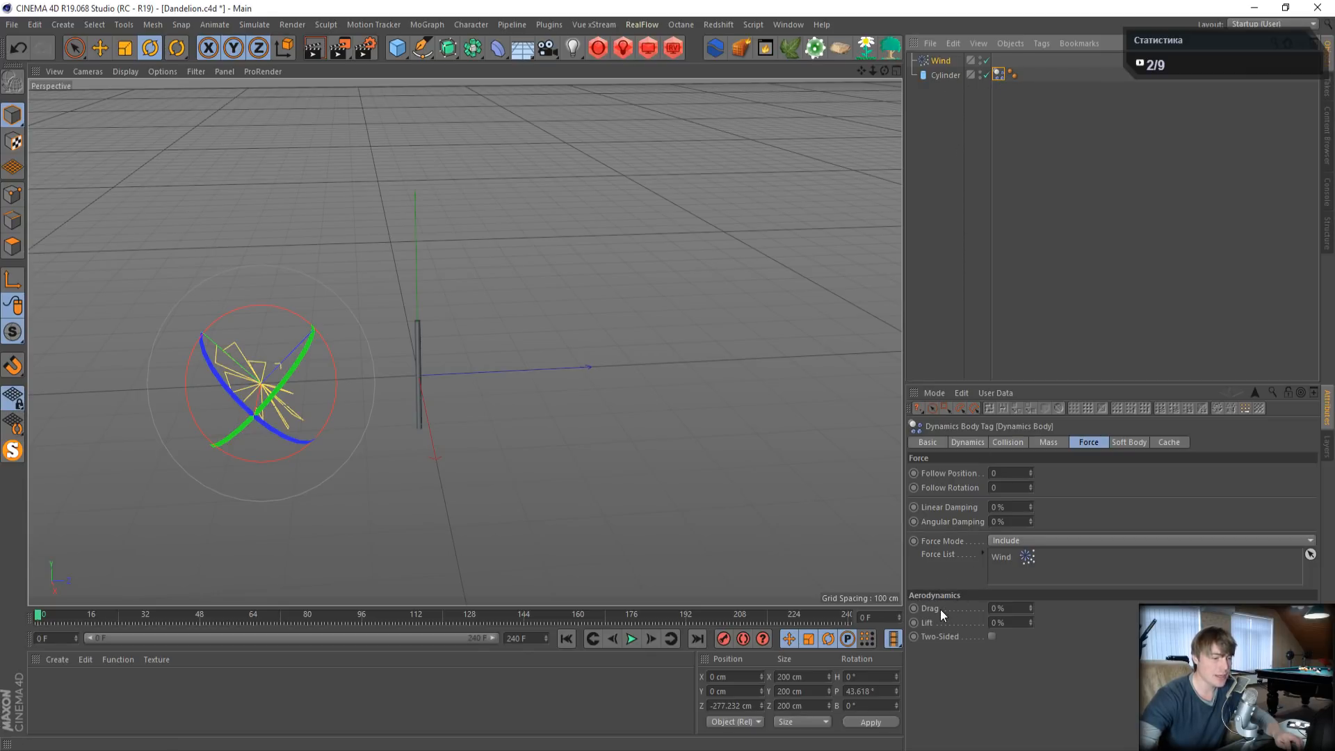
# - Set the cylinder's aerodynamic Drag to 100% and test-play the simulation, returning to frame 0
pyautogui.doubleClick(1000, 608)
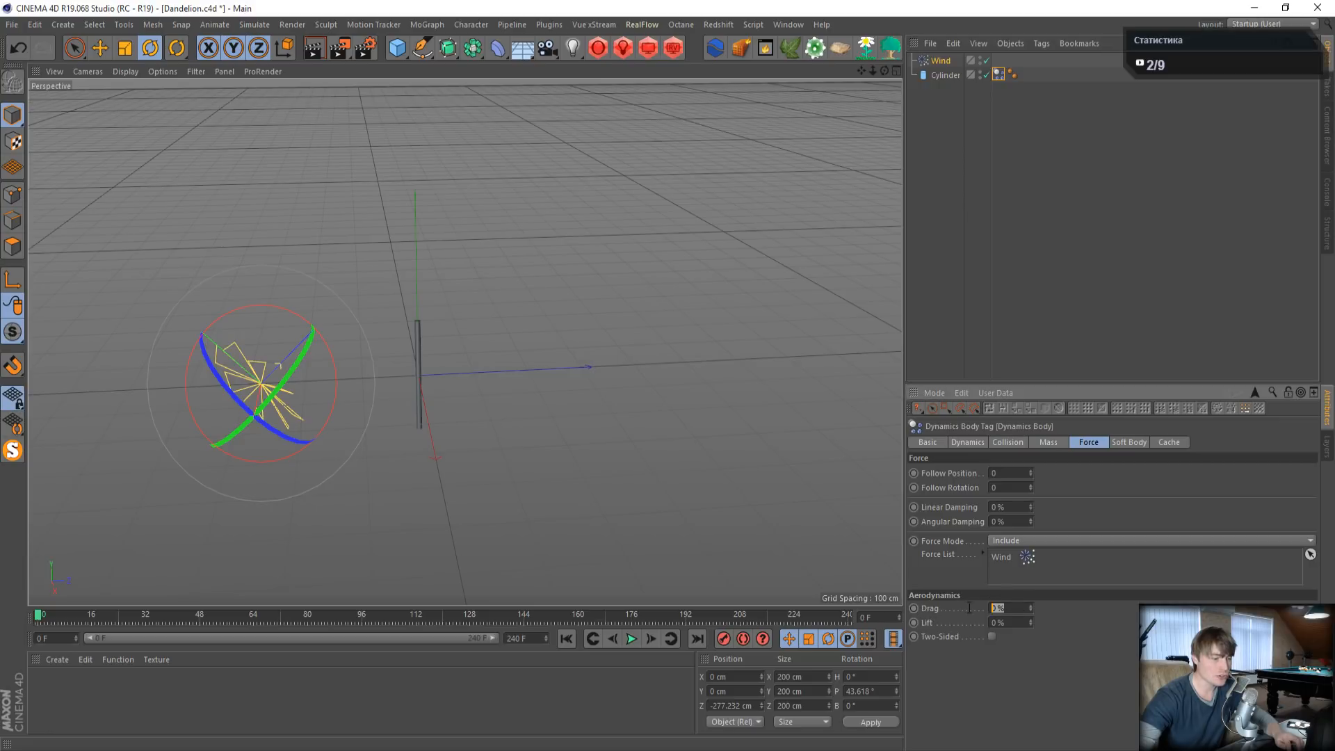
pyautogui.write('100')
pyautogui.press('Return')
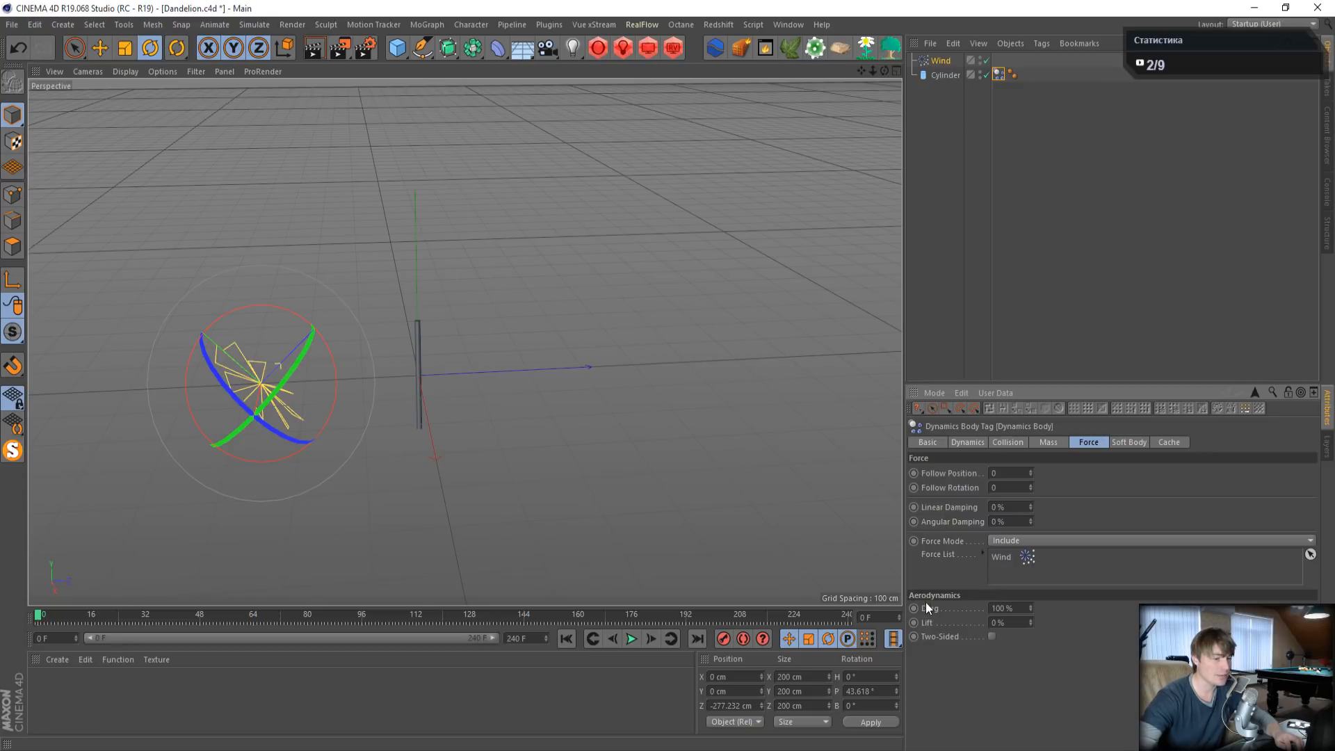
pyautogui.click(631, 639)
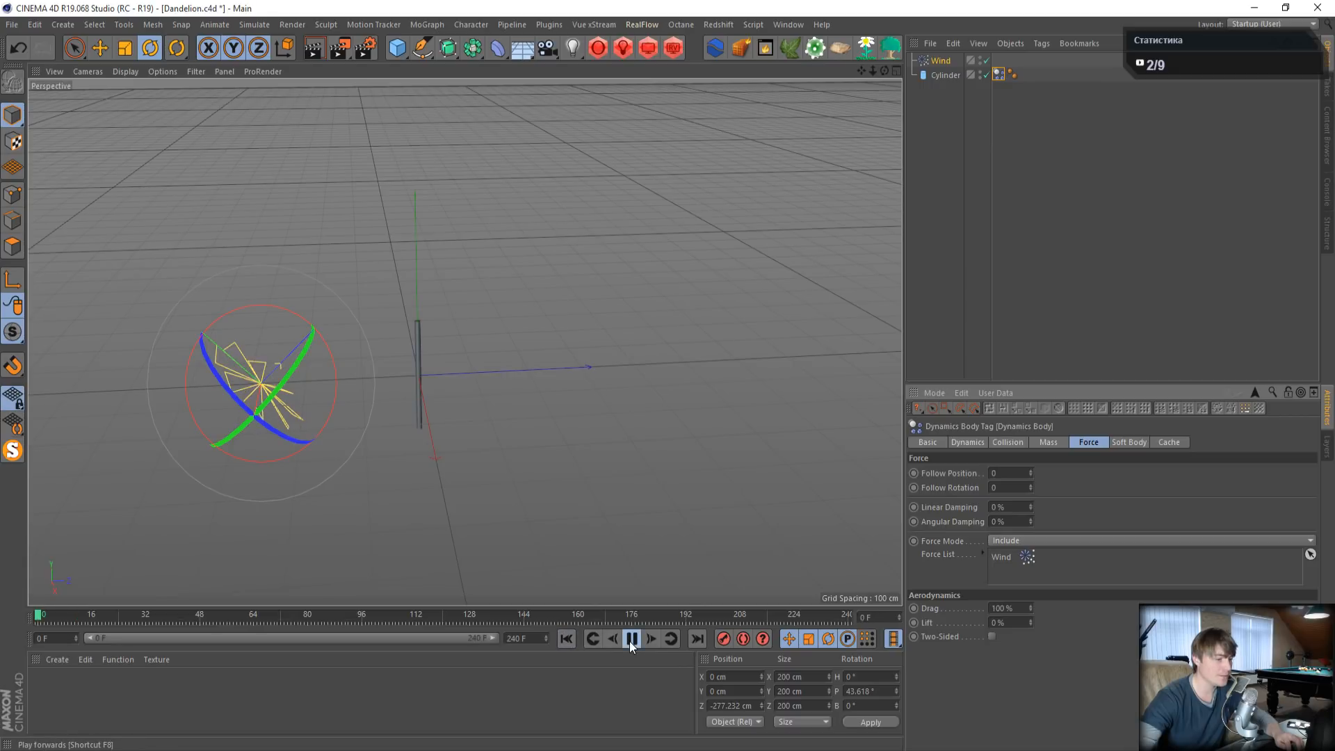
pyautogui.click(566, 639)
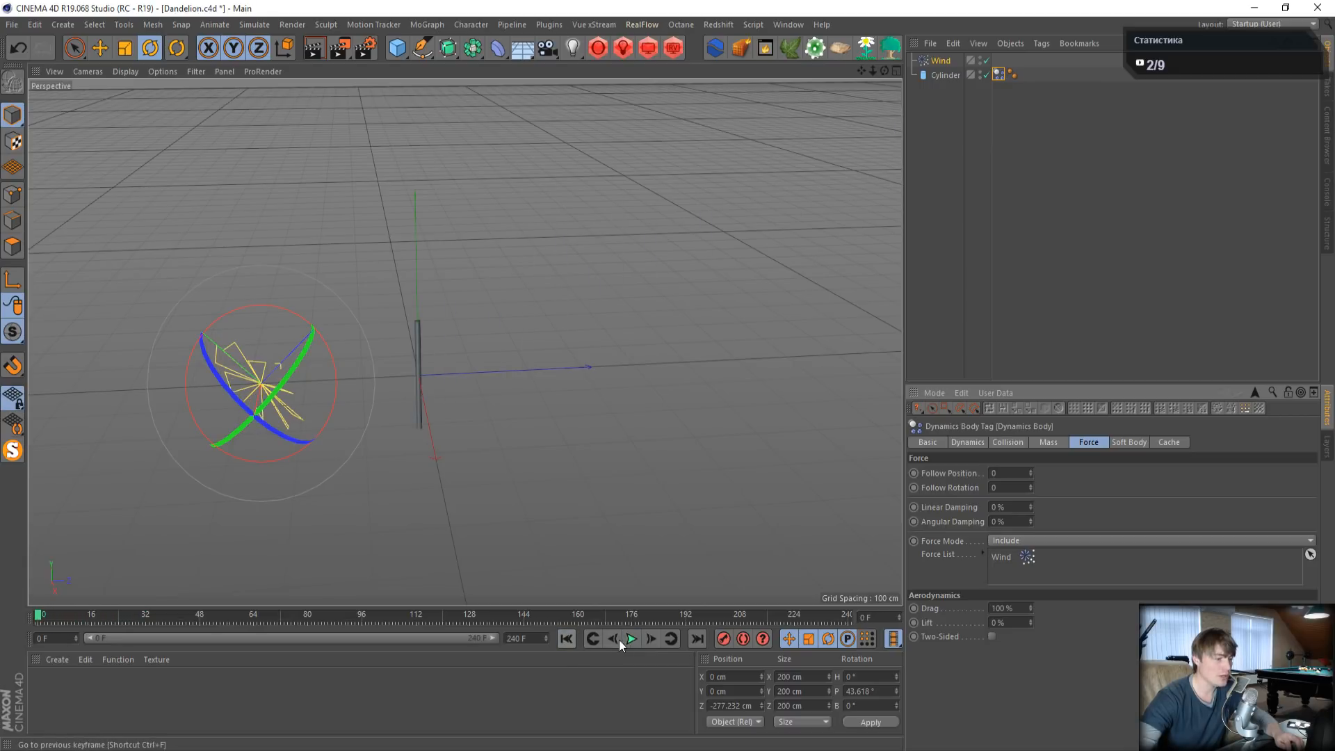
pyautogui.click(631, 639)
pyautogui.click(565, 640)
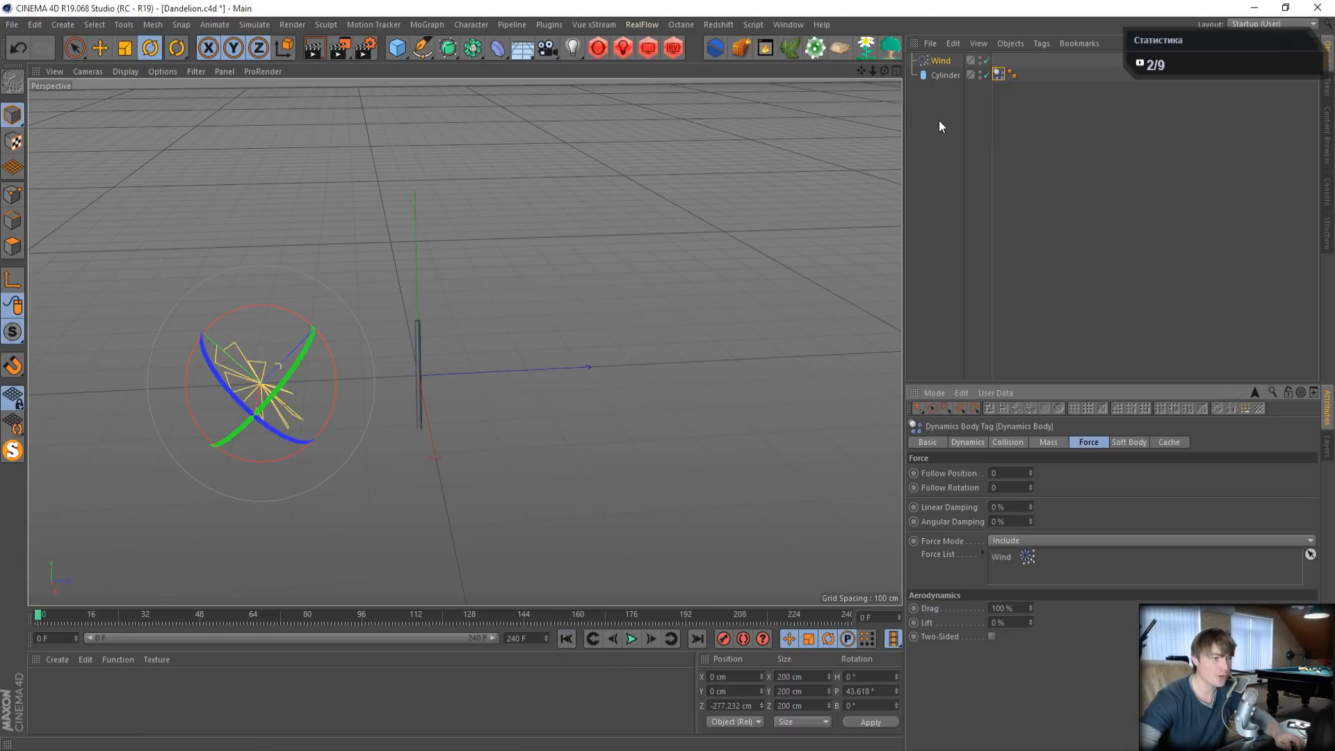
# - Set the Wind object's speed to 20 cm and start playing the simulation
pyautogui.click(935, 61)
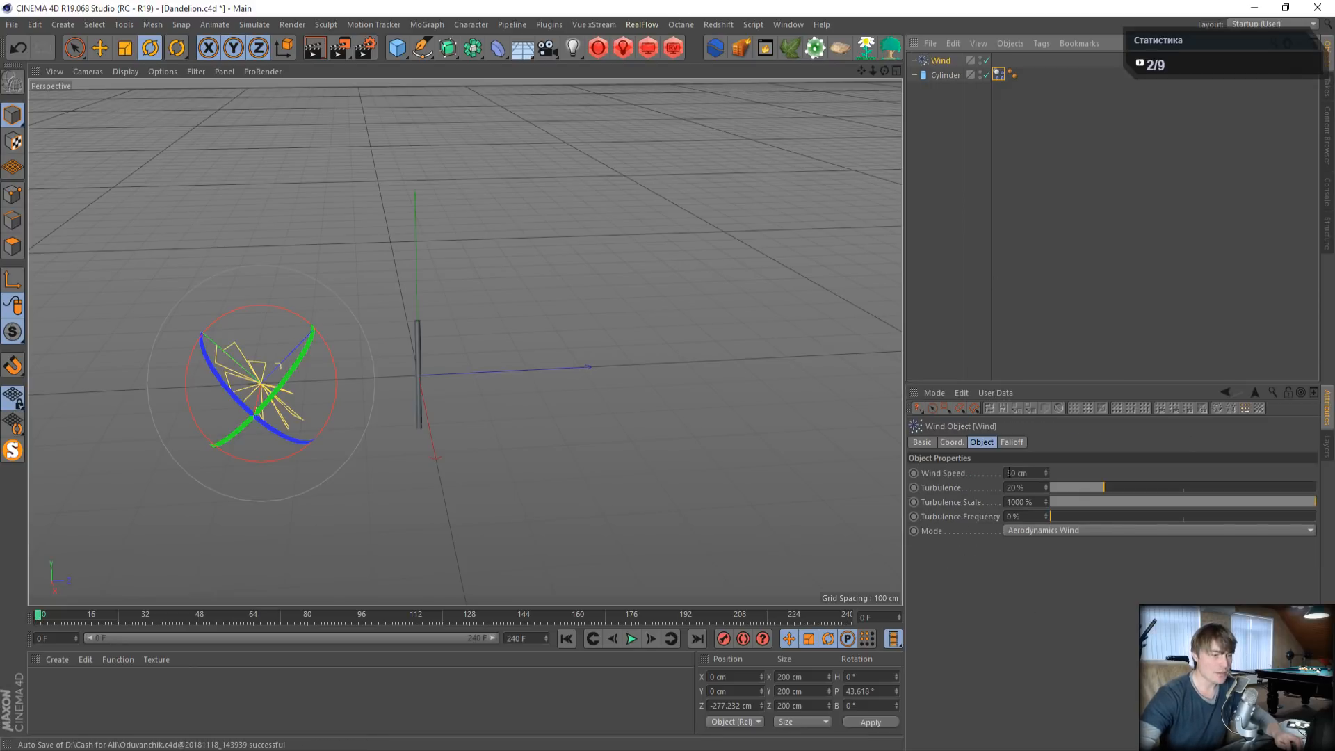
pyautogui.click(1037, 472)
pyautogui.write('20')
pyautogui.press('Return')
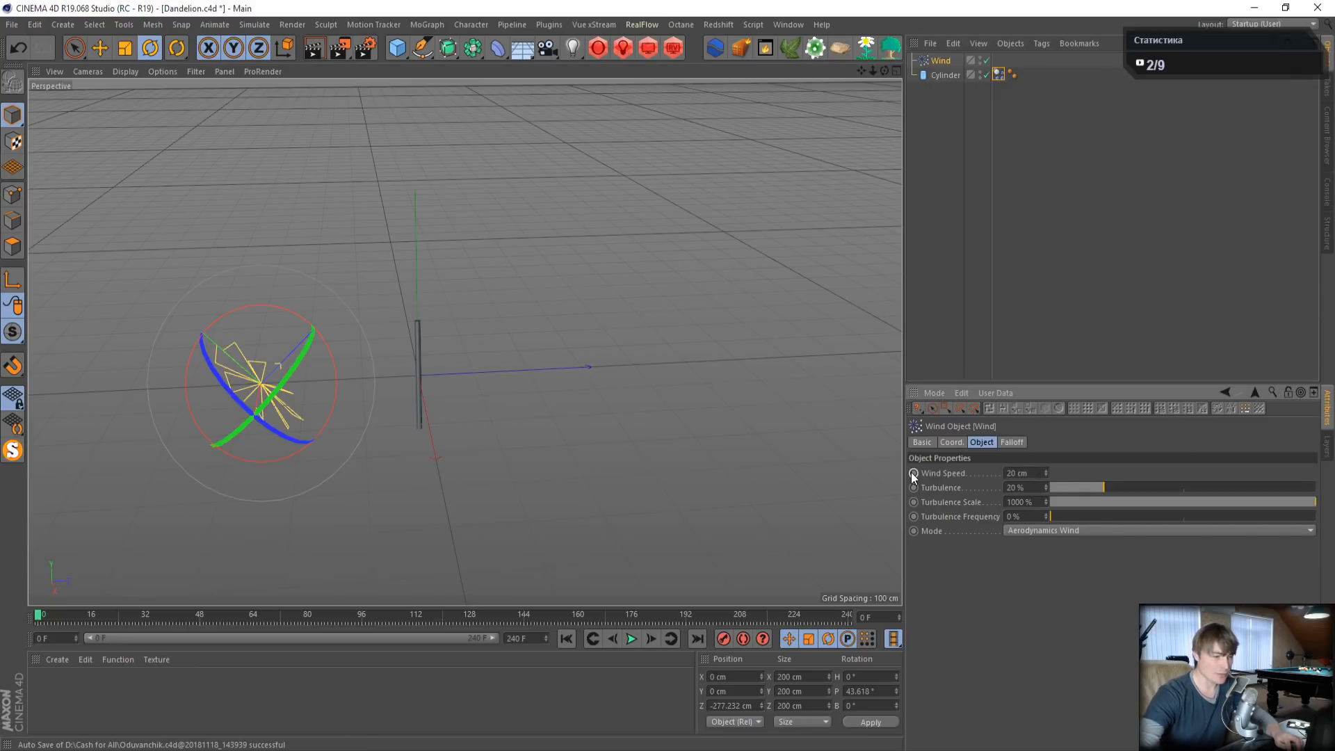
pyautogui.click(632, 643)
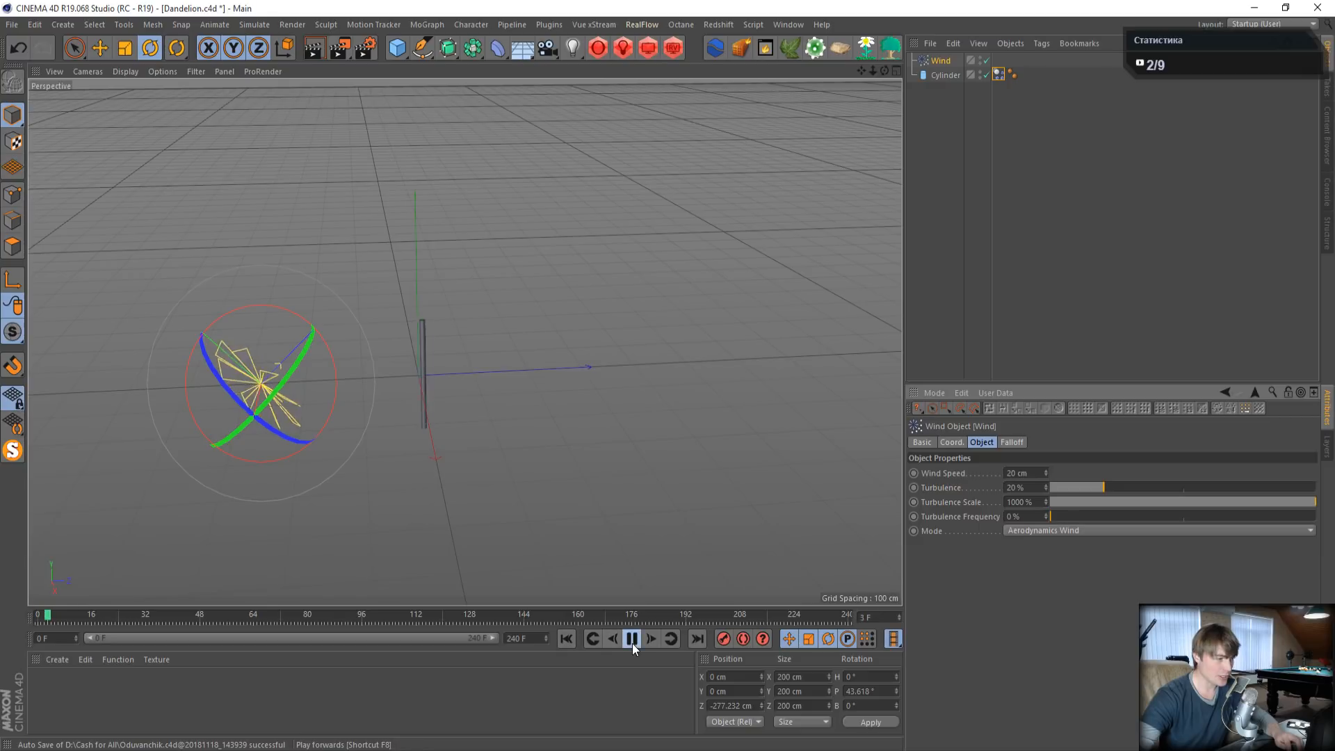
# - Stop playback, set the Wind object's speed to 30 cm, and test-play the simulation from frame 0
pyautogui.click(633, 644)
pyautogui.click(567, 640)
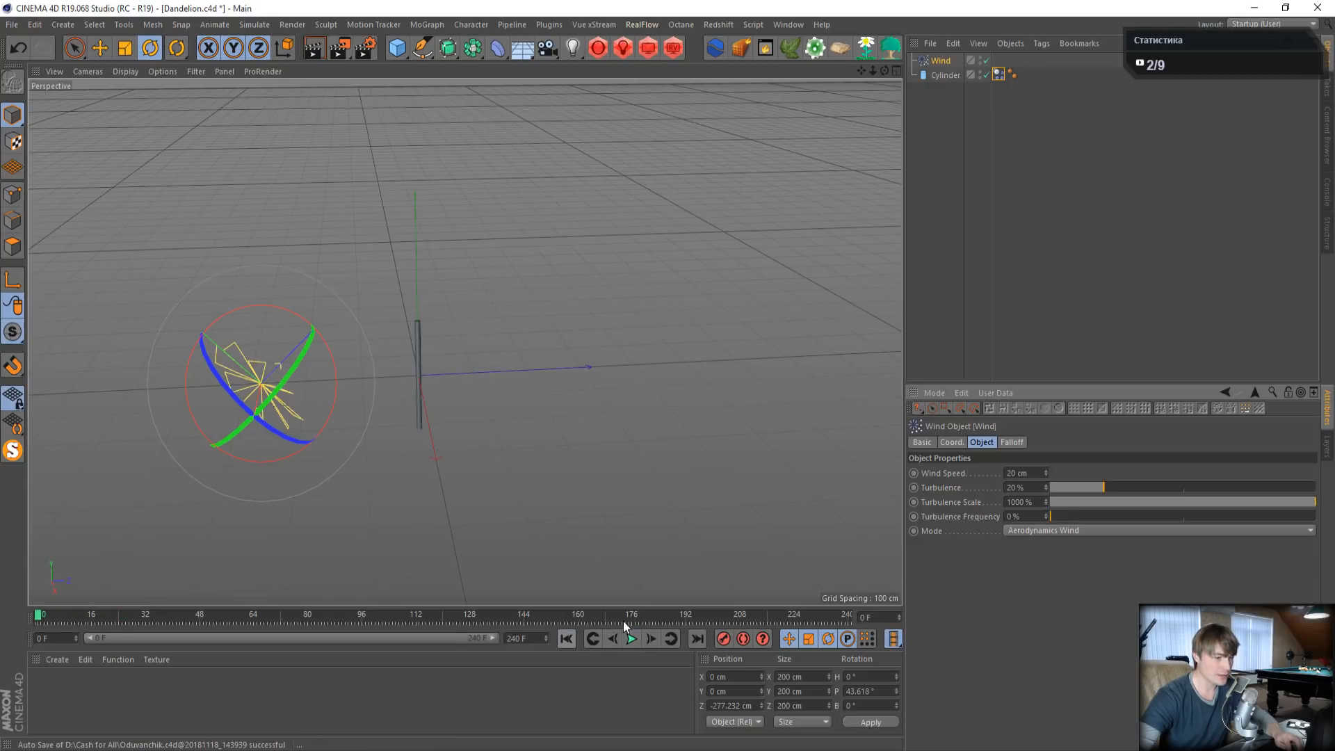
pyautogui.click(1025, 473)
pyautogui.write('30')
pyautogui.press('Return')
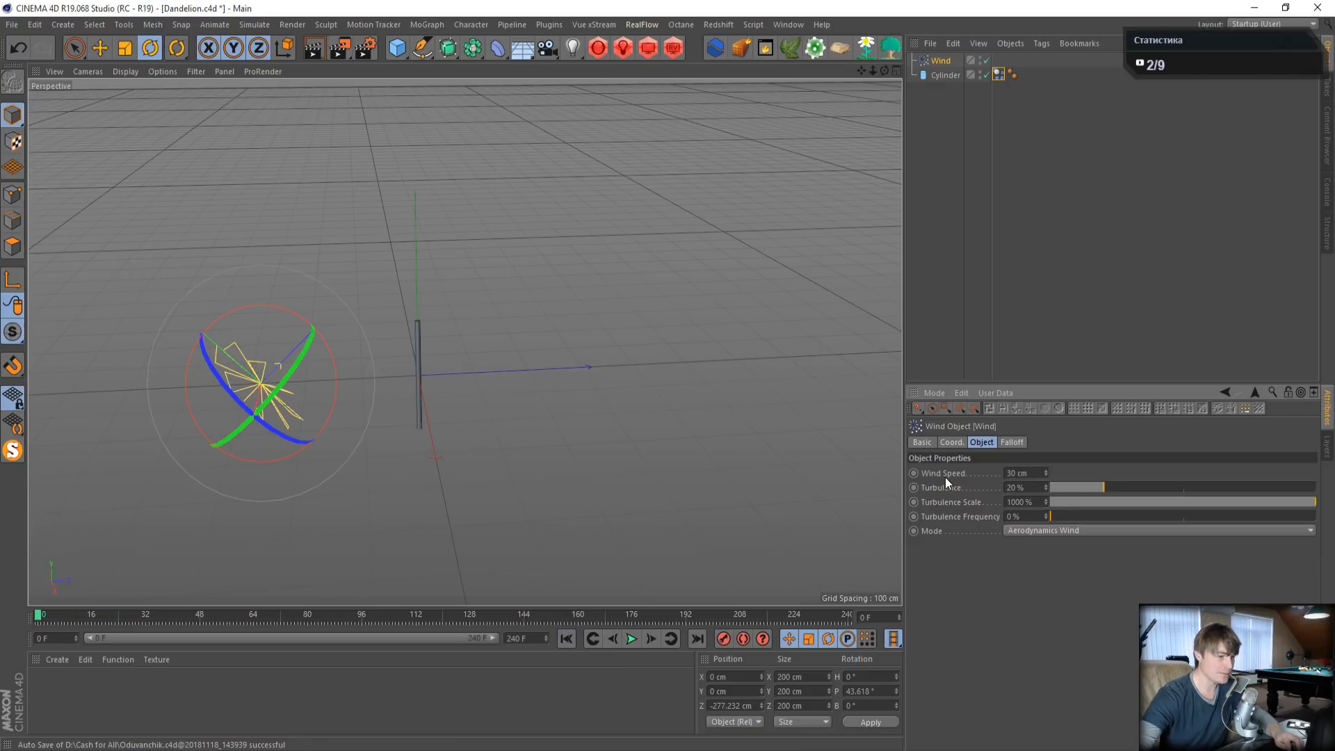
pyautogui.click(632, 640)
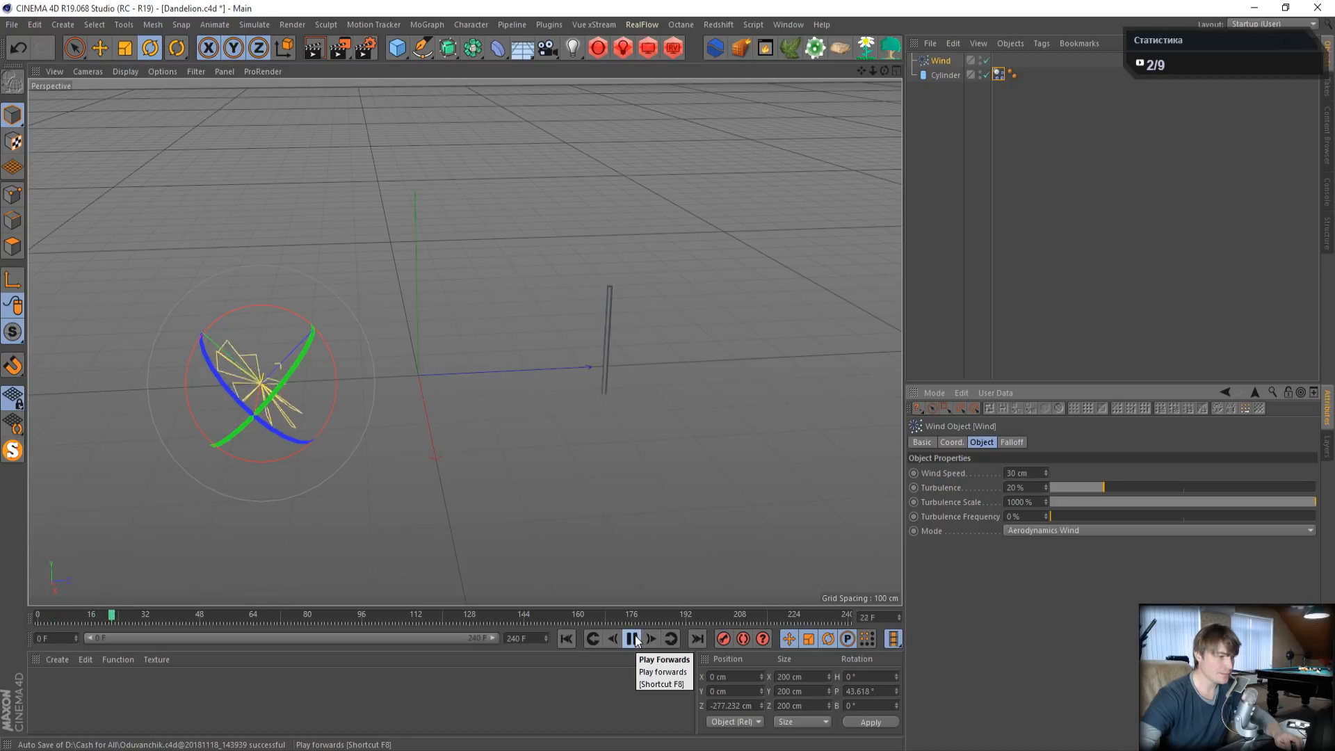
pyautogui.click(632, 640)
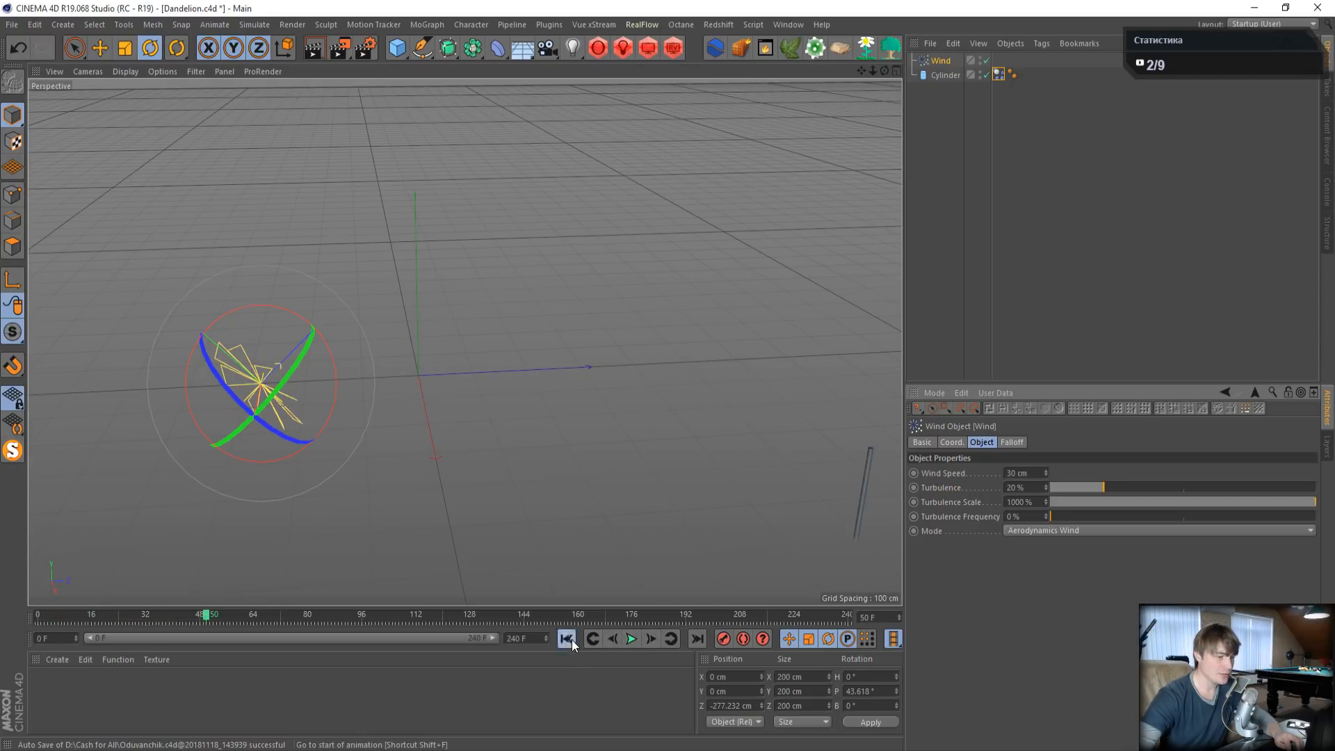
pyautogui.click(566, 639)
# - Set the Wind object's speed to 35 cm and test-play the simulation, returning to frame 0
pyautogui.click(1027, 474)
pyautogui.write('35')
pyautogui.press('Return')
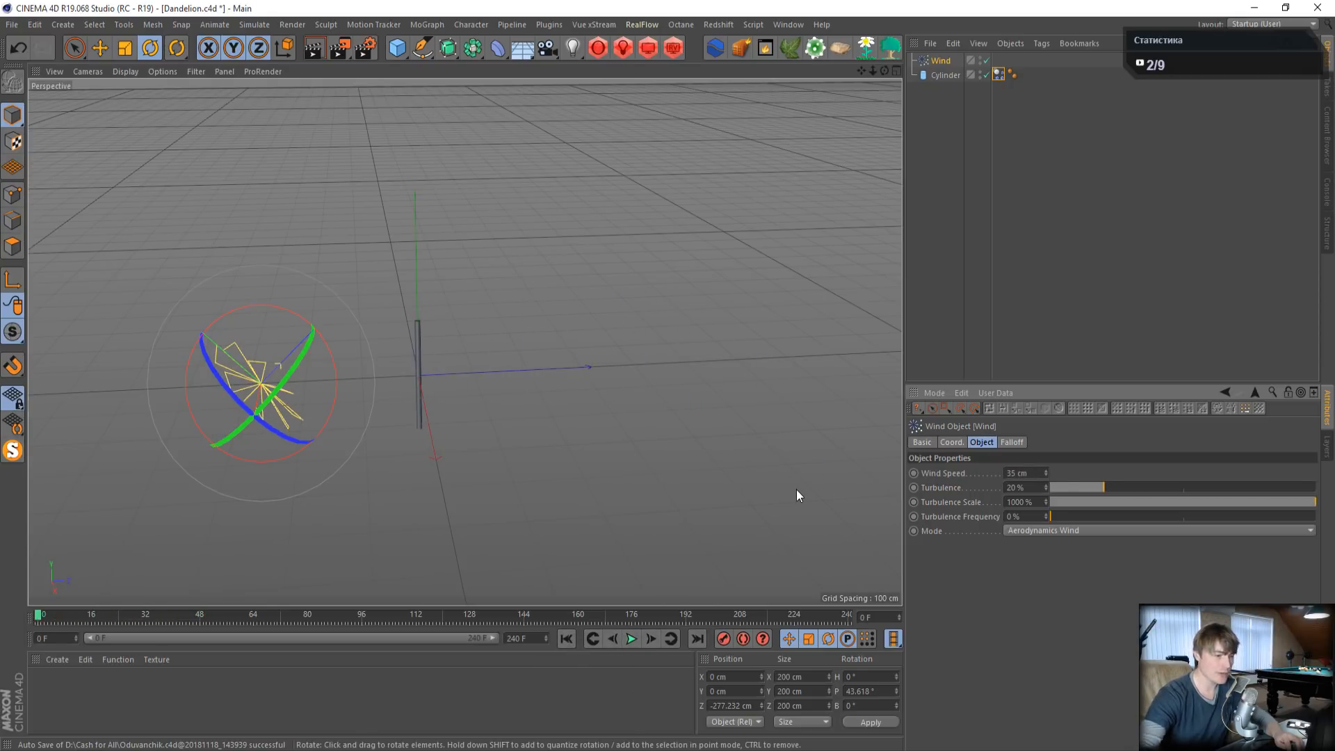
pyautogui.click(632, 640)
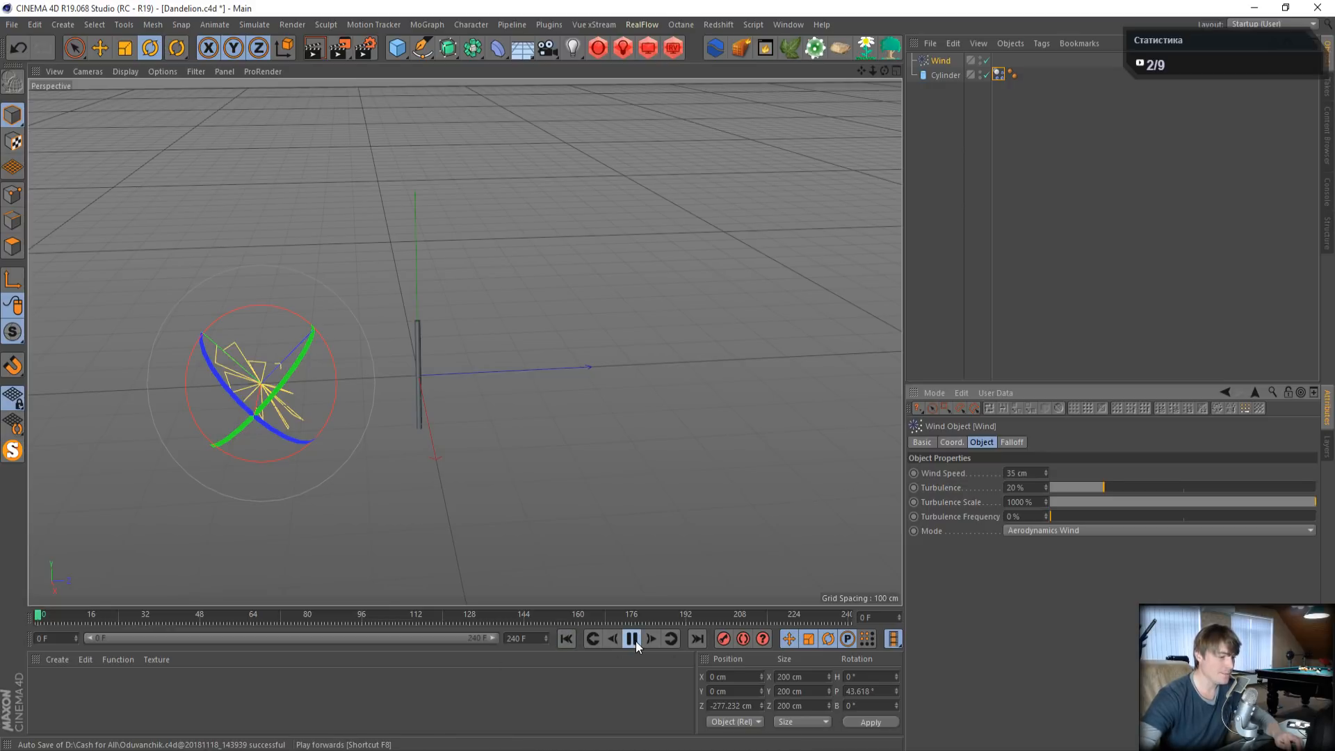
pyautogui.click(634, 641)
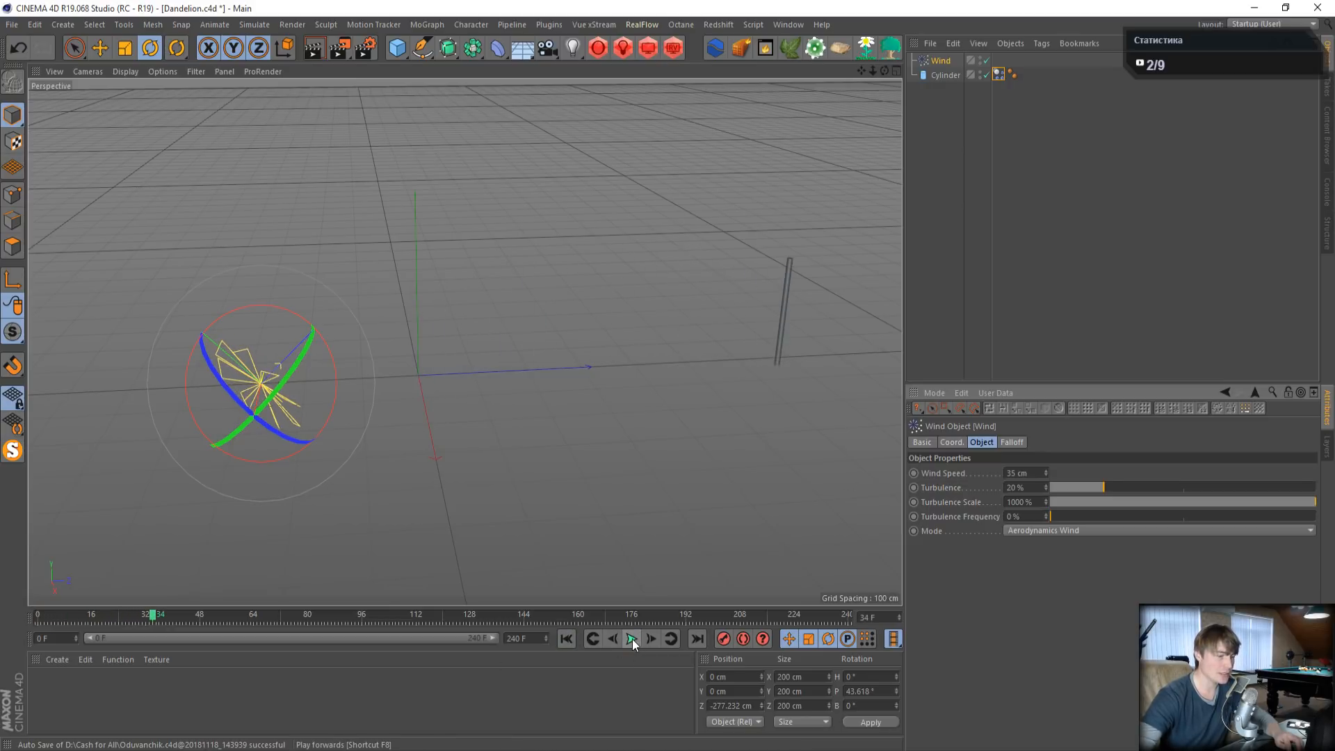
pyautogui.click(566, 638)
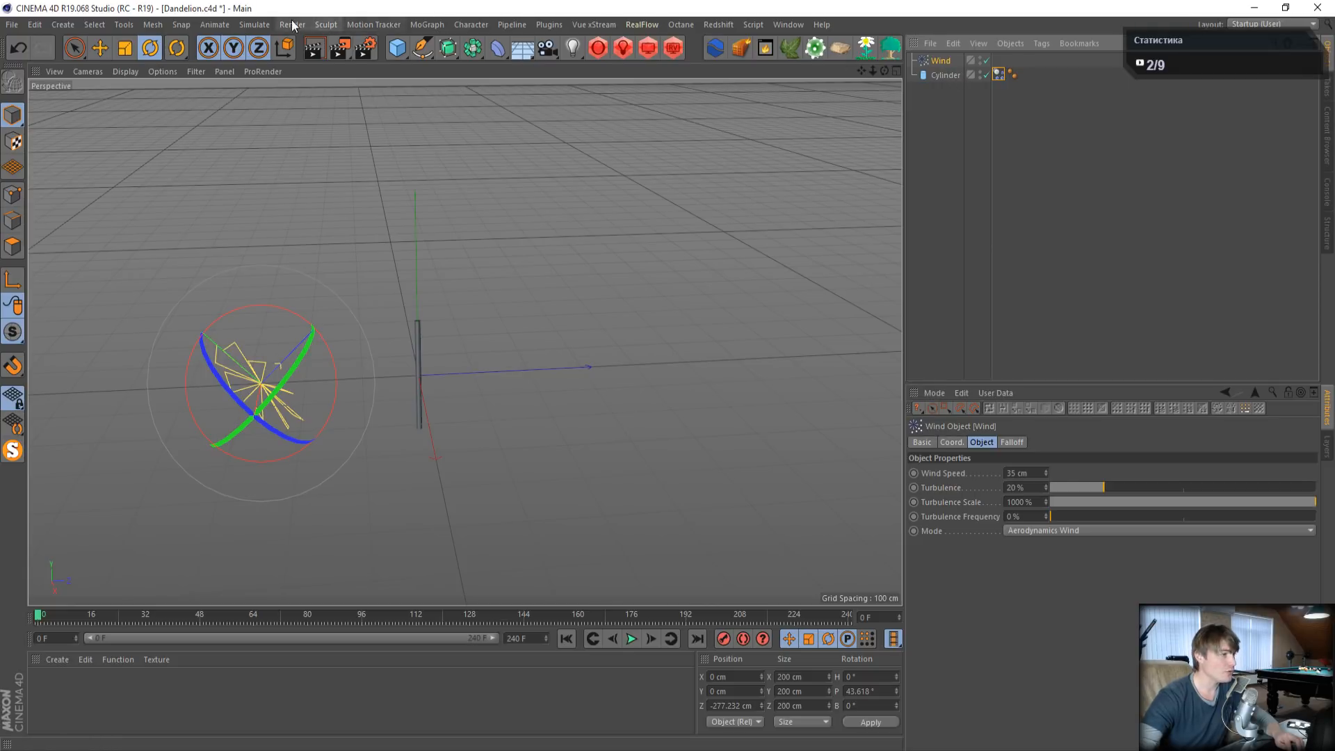
# - Switch to the browser to read the YouTube live stream chat and return to Cinema 4D
pyautogui.click(265, 26)
pyautogui.hotkey('alt', 'Tab')
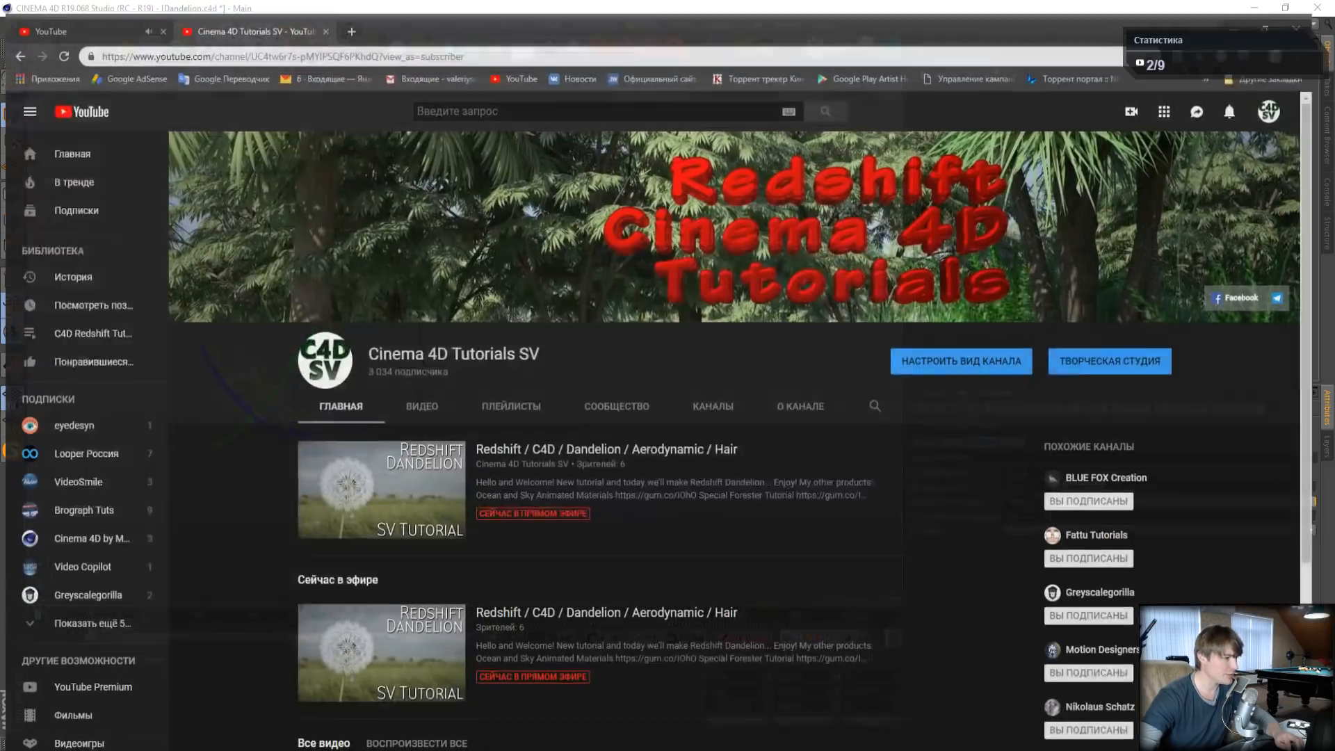
pyautogui.click(131, 12)
pyautogui.scroll(-12, 160, 132)
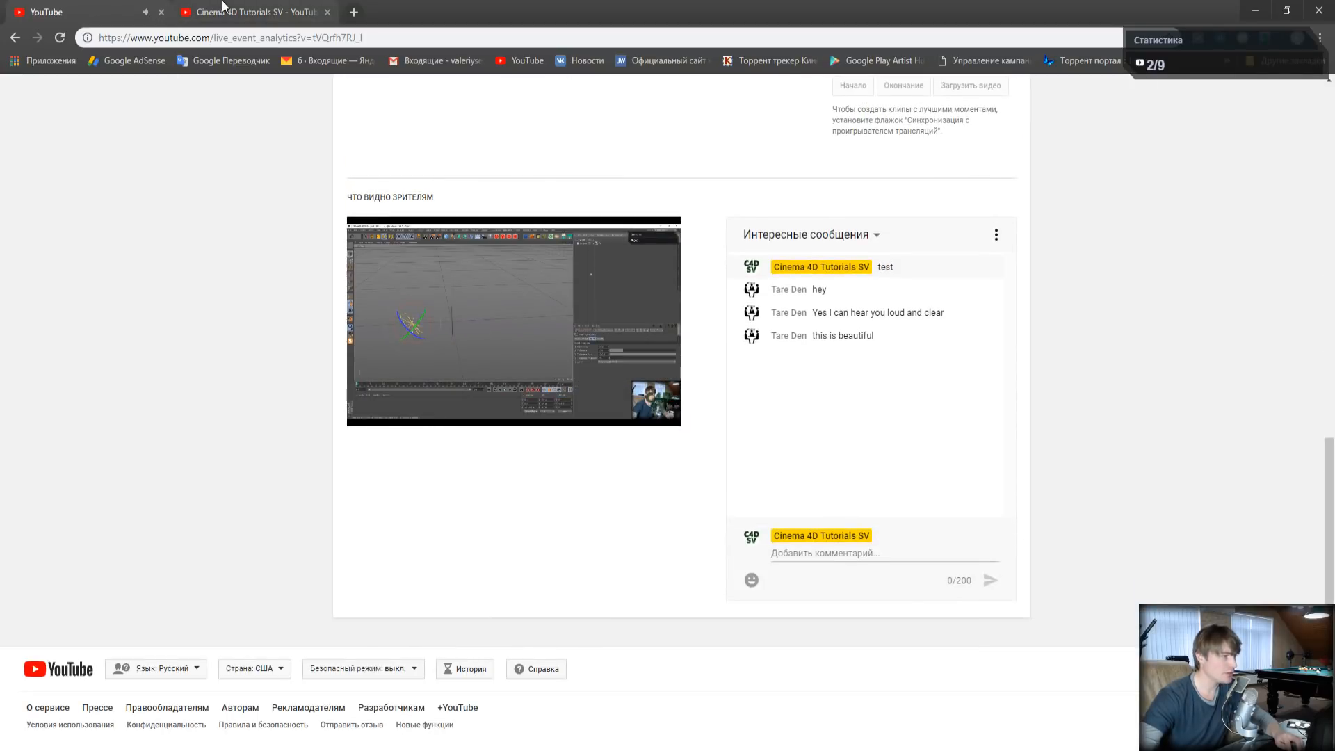
pyautogui.click(1257, 10)
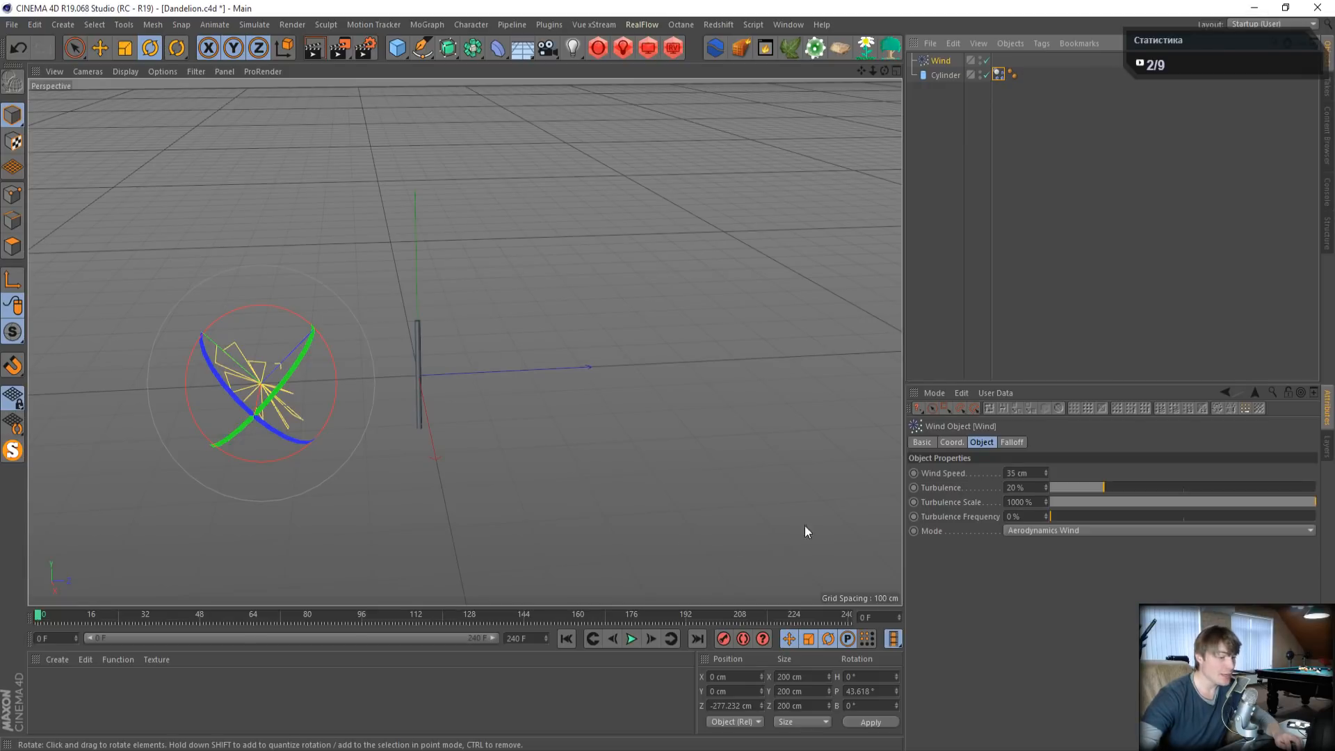
# - Add a Turbulence particle modifier to the scene
pyautogui.click(256, 25)
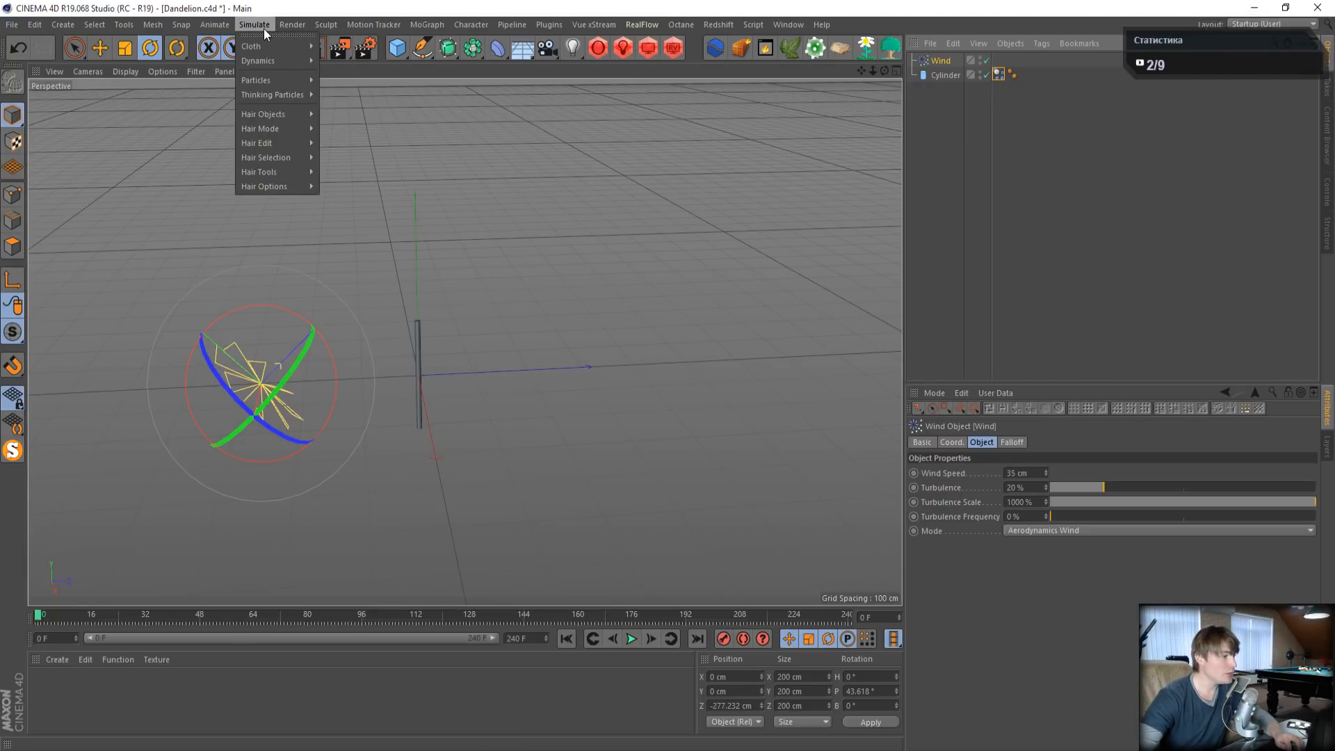
pyautogui.moveTo(274, 78)
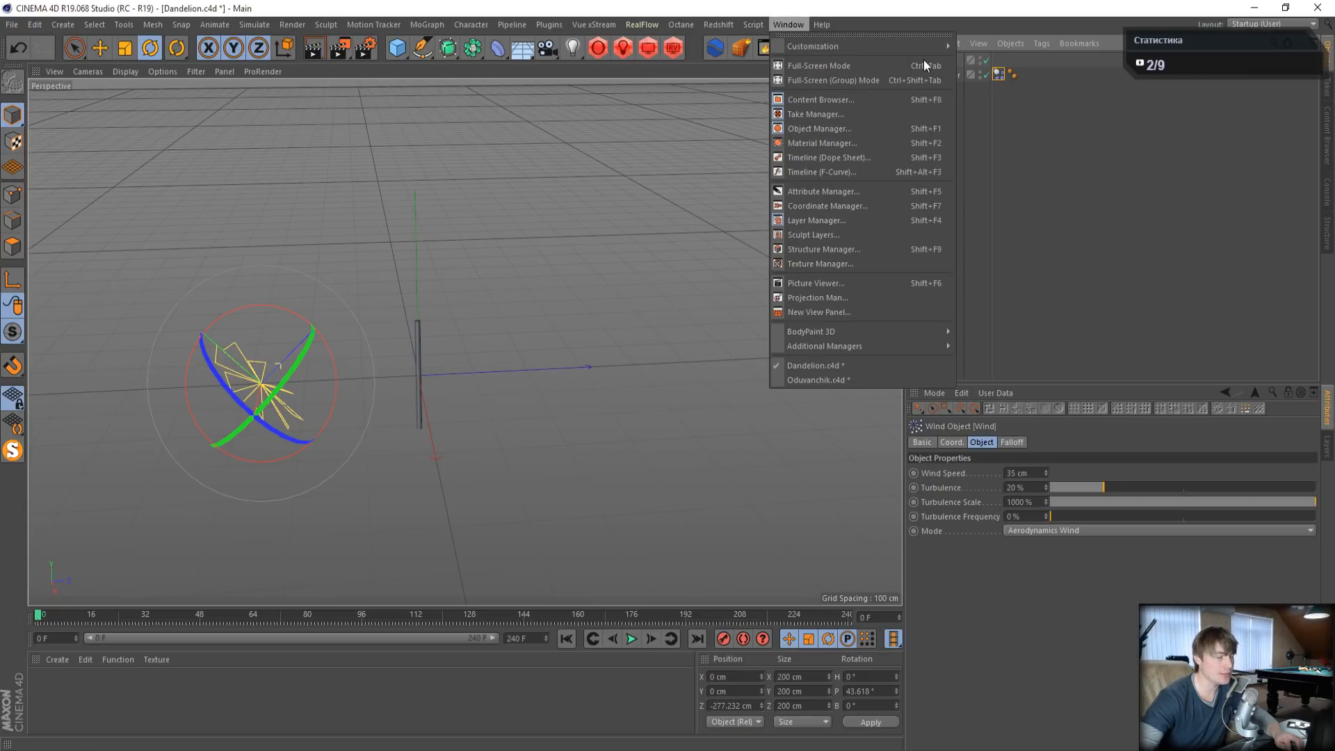
pyautogui.moveTo(259, 27)
pyautogui.moveTo(265, 117)
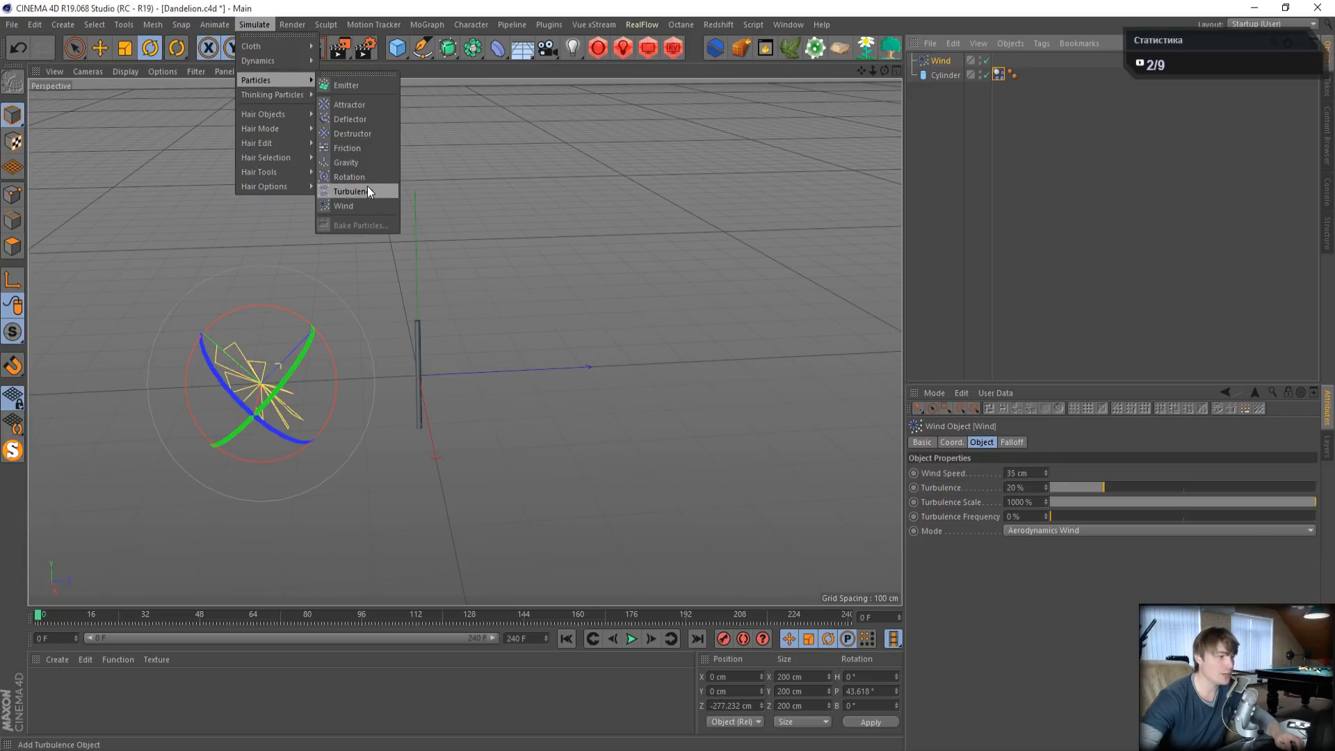
pyautogui.click(368, 191)
# - Include the Turbulence object in the force list of the cylinder's Dynamics Body tag, alongside Wind
pyautogui.click(947, 90)
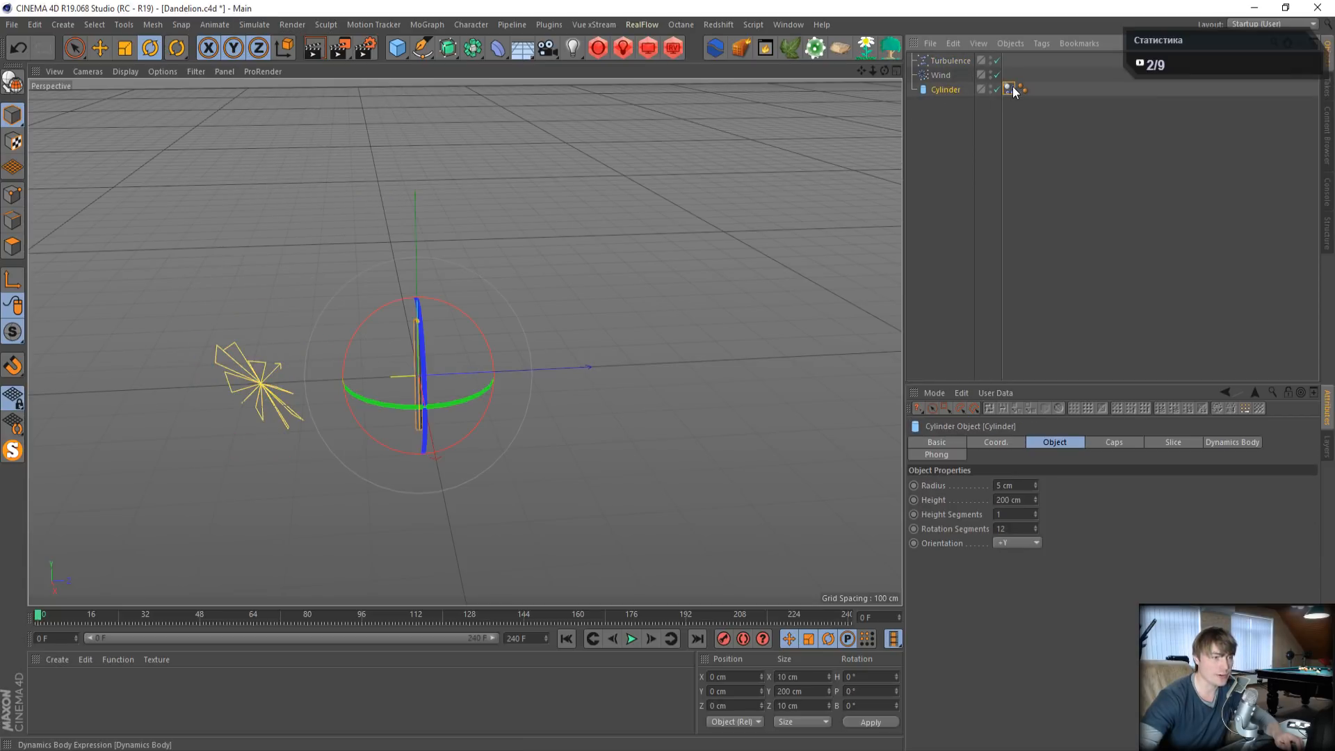
pyautogui.click(1012, 87)
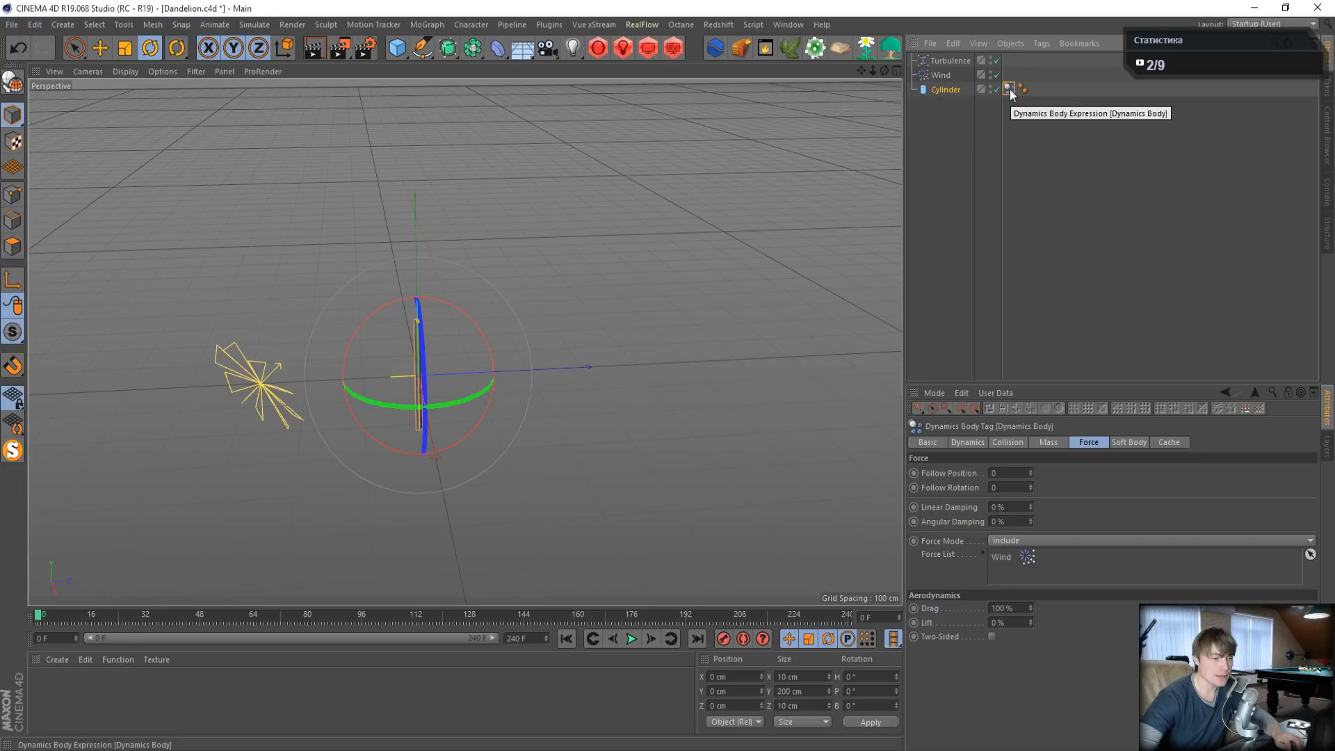
pyautogui.click(944, 61)
pyautogui.moveTo(1026, 570); pyautogui.dragTo(1029, 579)
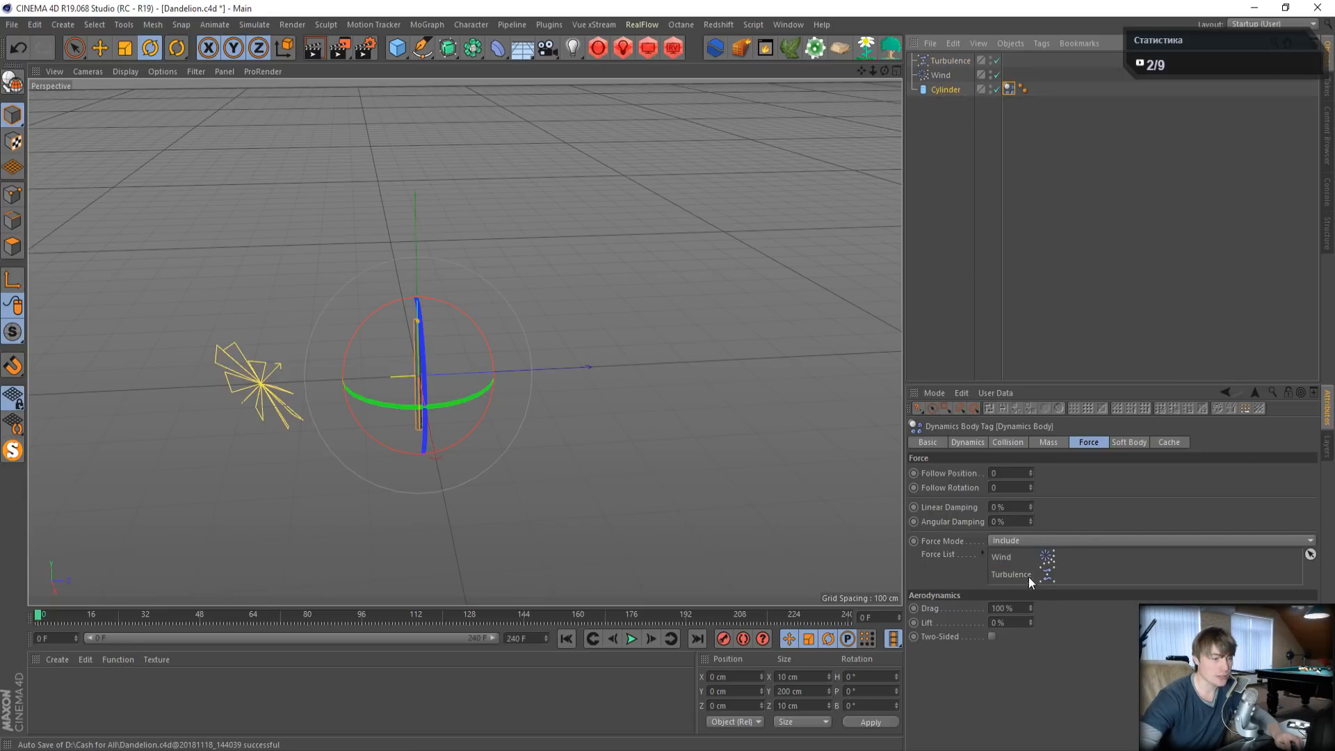
# - Set the Turbulence object's mode to Aerodynamics Wind
pyautogui.click(939, 89)
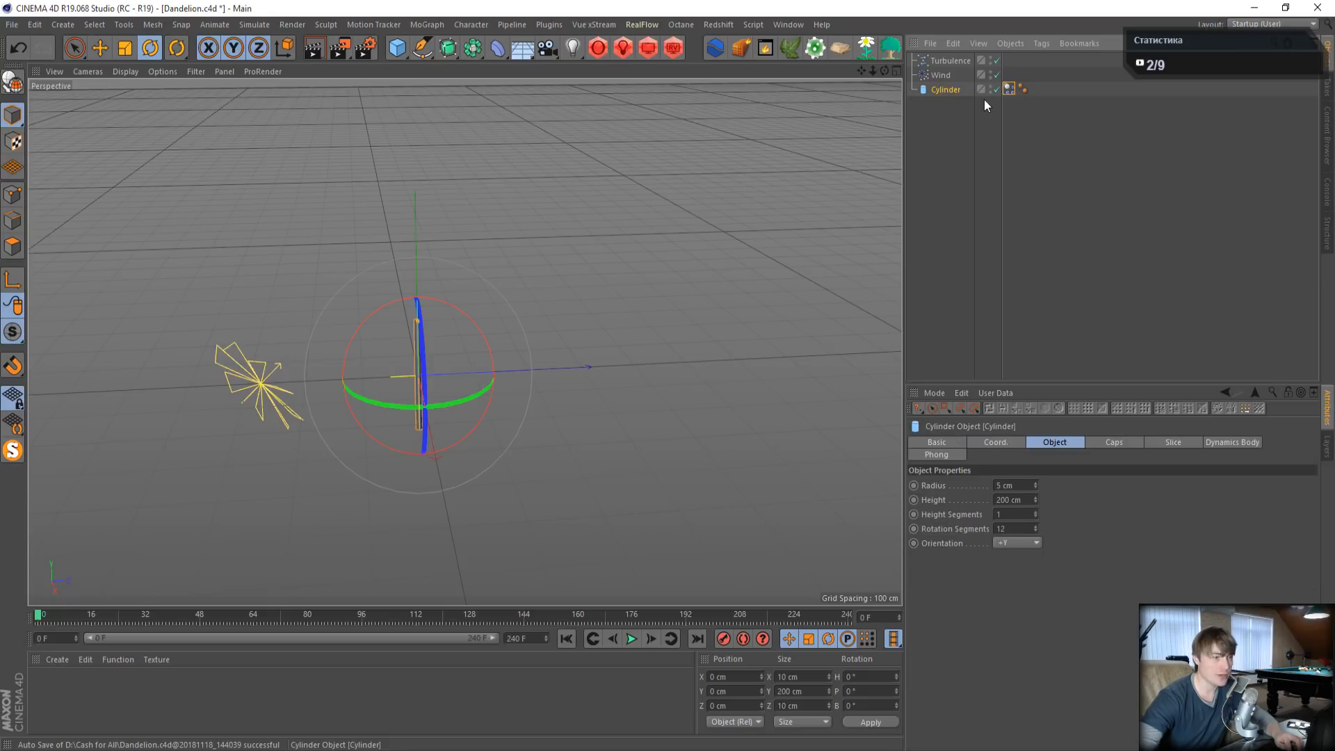
pyautogui.click(958, 60)
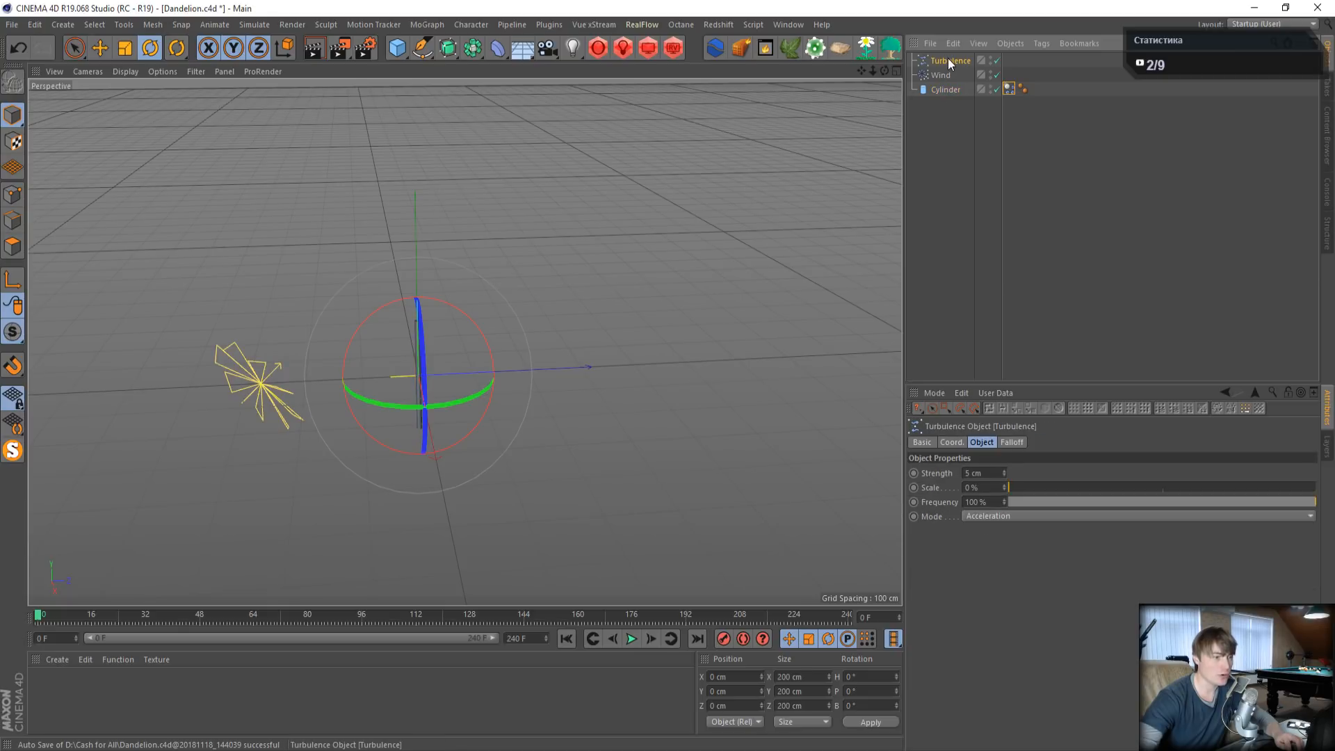
pyautogui.click(1011, 516)
pyautogui.click(994, 560)
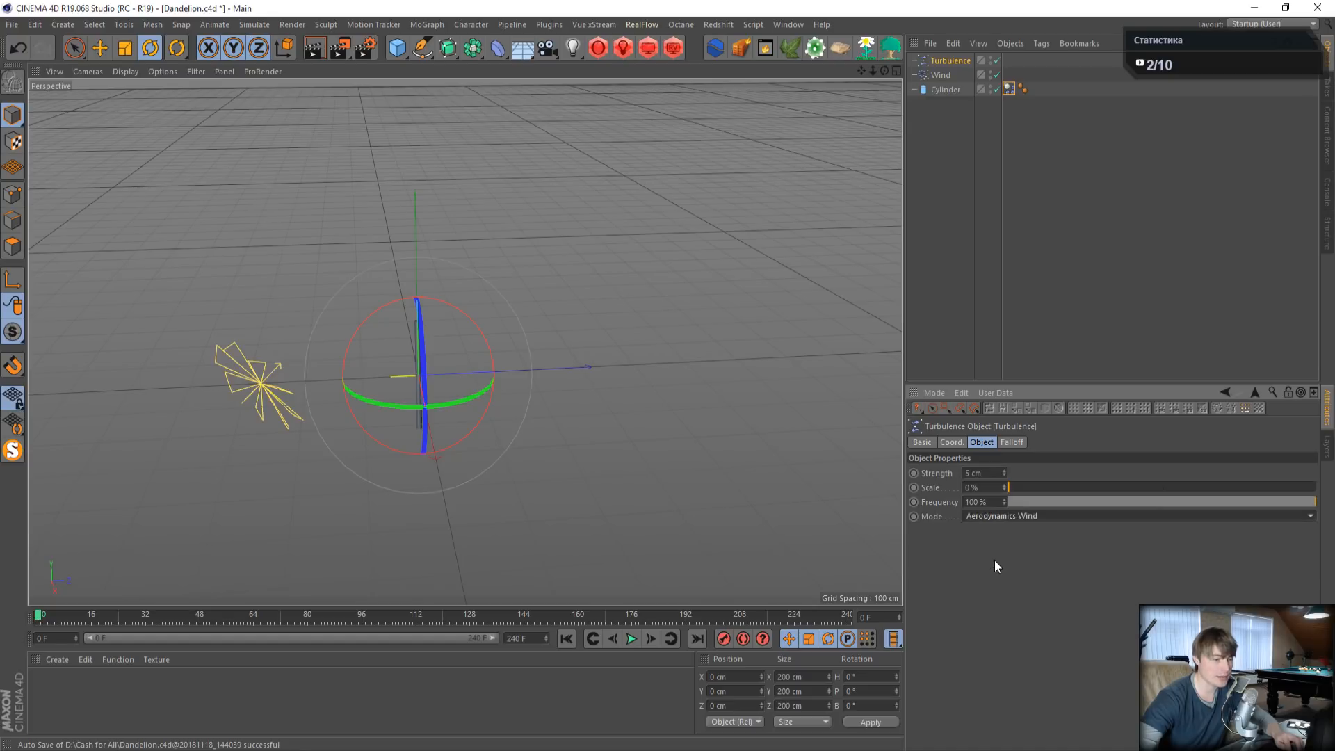
# - Deselect all objects and test-play the simulation to examine how the cylinder moves under wind and turbulence
pyautogui.scroll(-2, 623, 346)
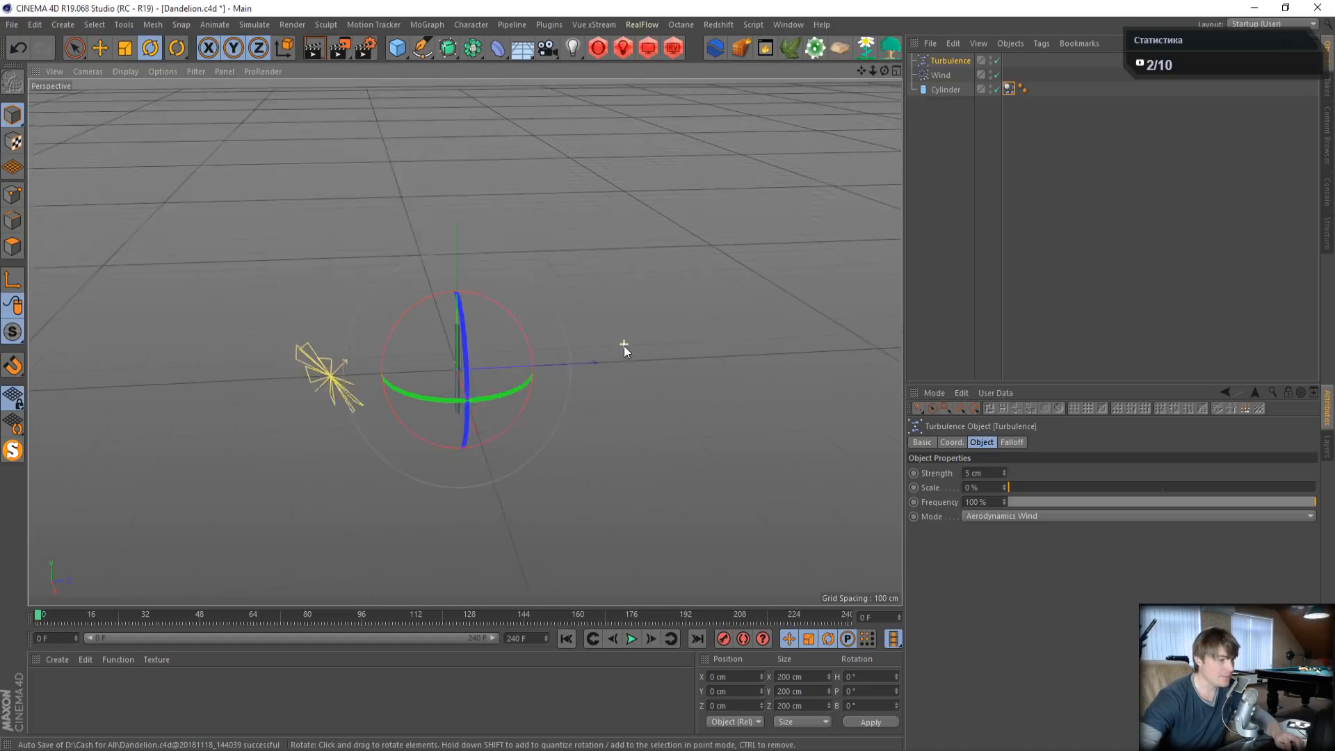
pyautogui.scroll(-2, 624, 347)
pyautogui.moveTo(860, 70); pyautogui.dragTo(631, 84)
pyautogui.click(840, 245)
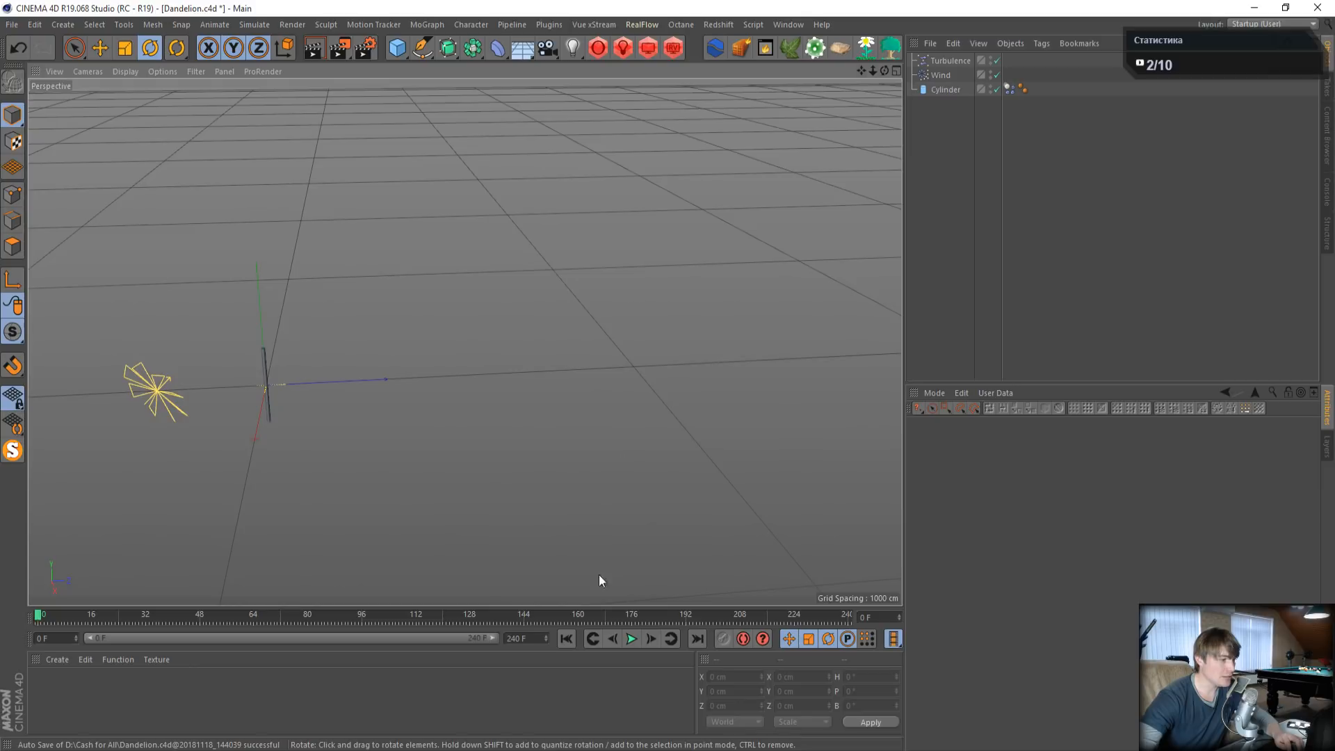
pyautogui.click(631, 639)
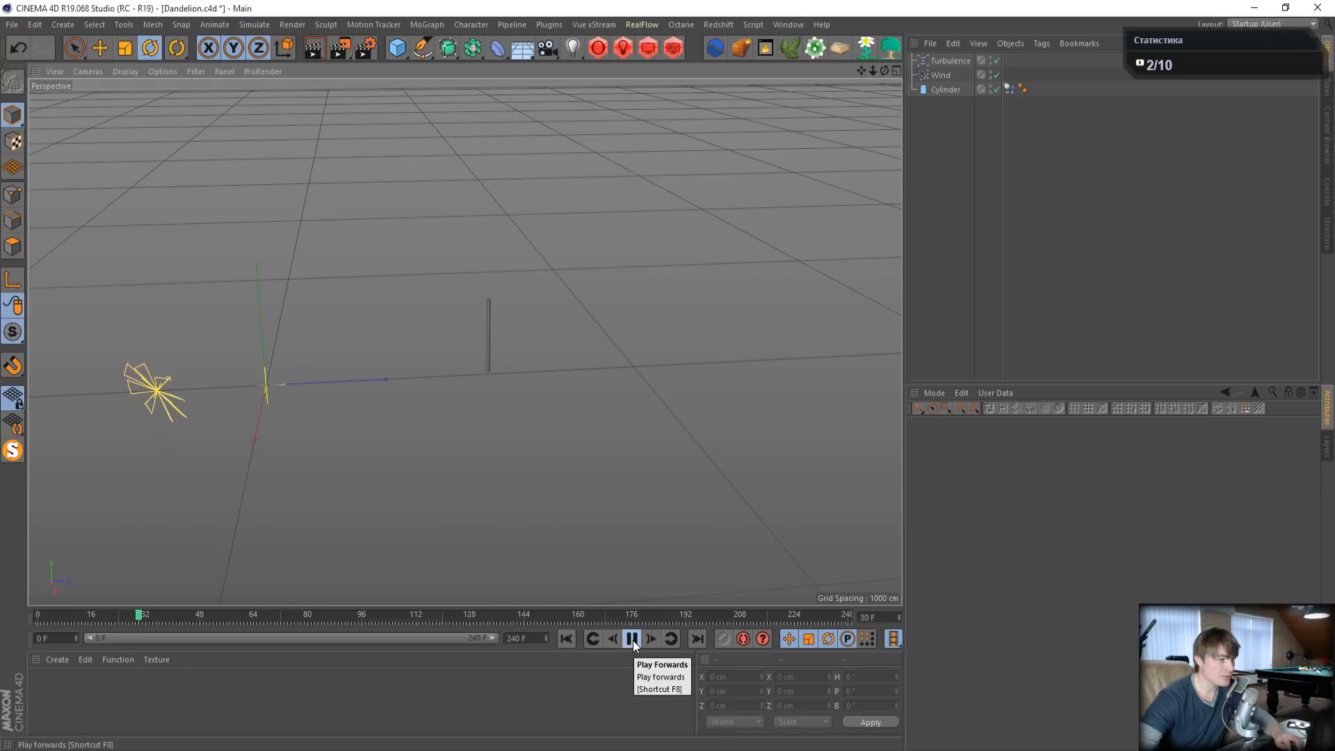
pyautogui.click(633, 640)
# - Set the Turbulence object's strength to 50 cm and test-play the simulation from frame 0
pyautogui.click(943, 61)
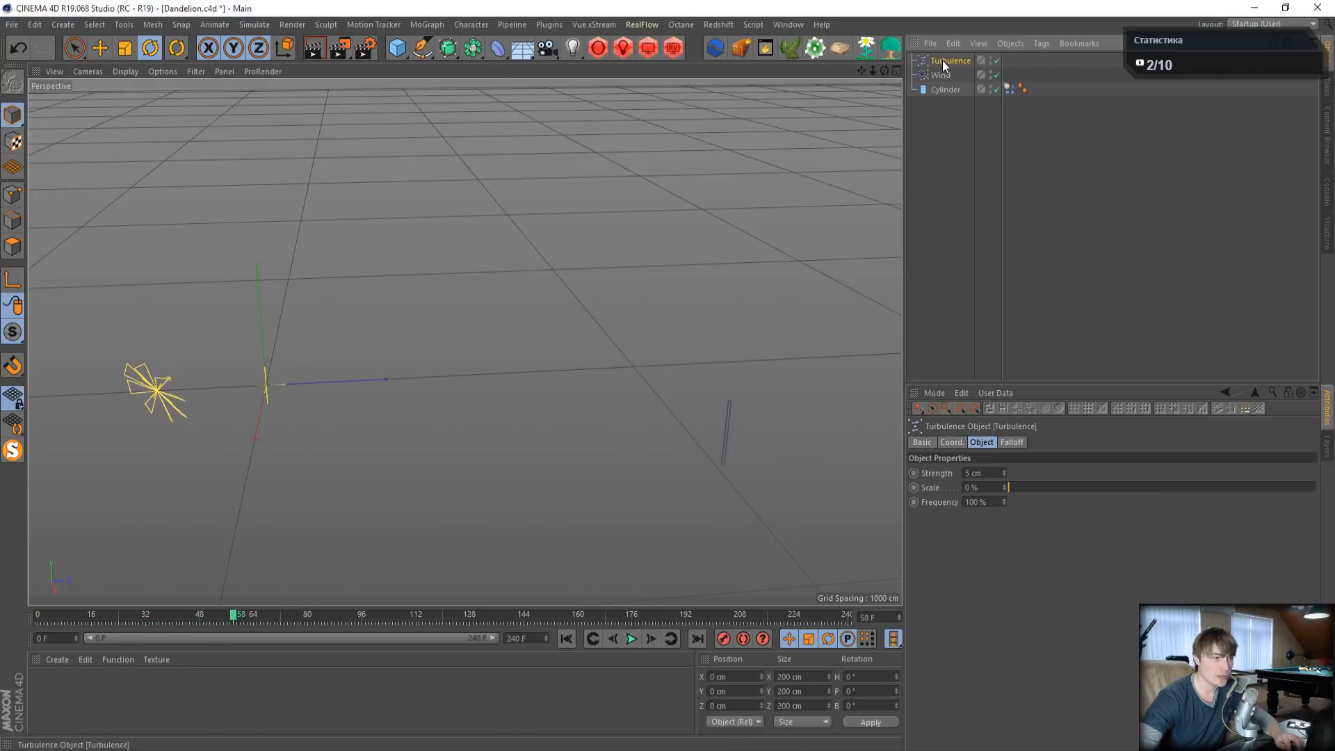
pyautogui.moveTo(988, 486); pyautogui.dragTo(908, 468)
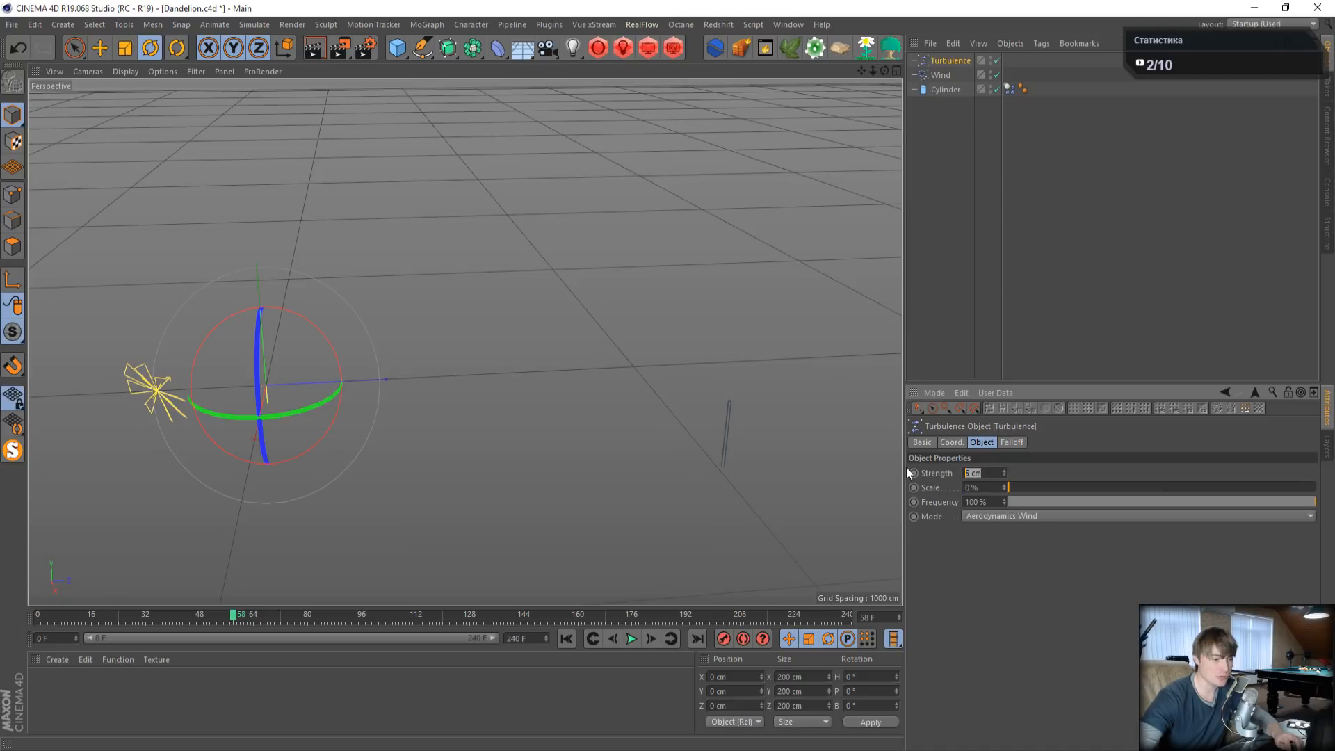
pyautogui.write('50')
pyautogui.press('Return')
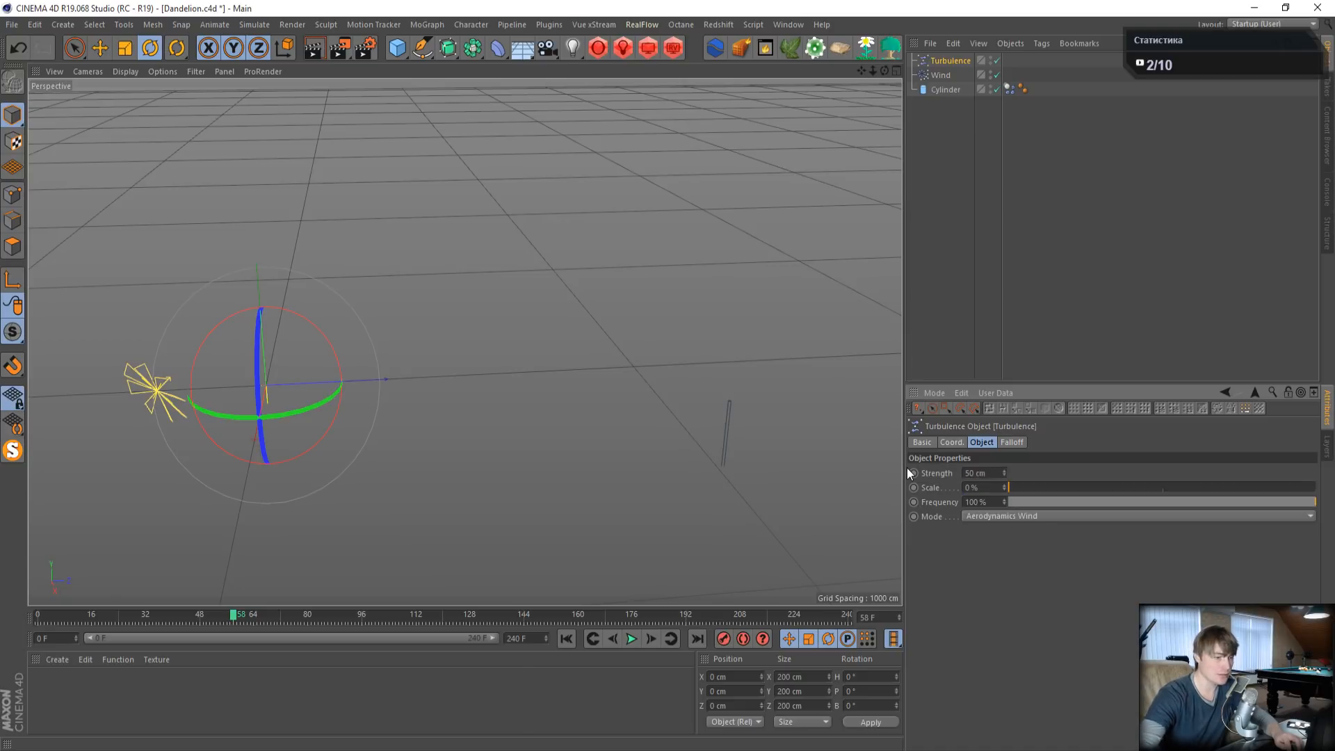
pyautogui.click(566, 639)
pyautogui.click(630, 639)
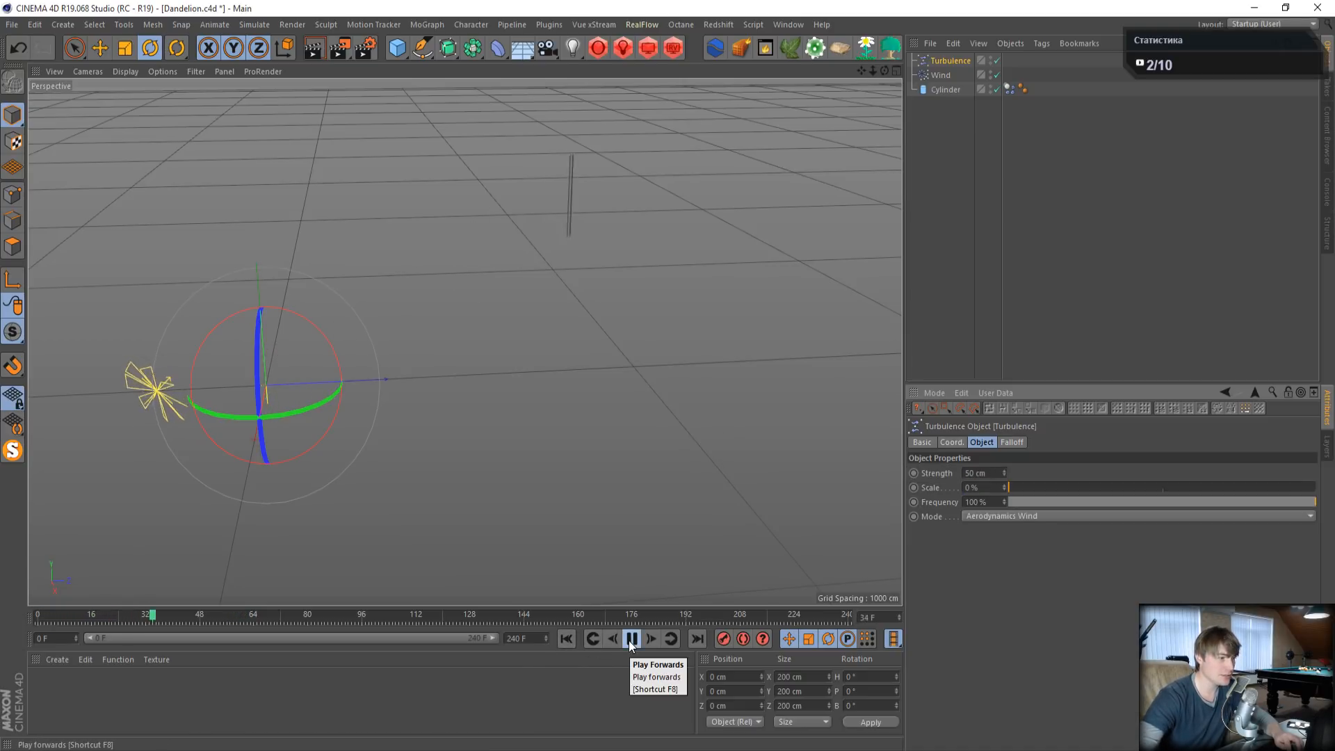
pyautogui.click(630, 639)
# - Set the turbulence strength to 25 cm, its scale to 25% and its frequency to 50%
pyautogui.moveTo(999, 473); pyautogui.dragTo(830, 483)
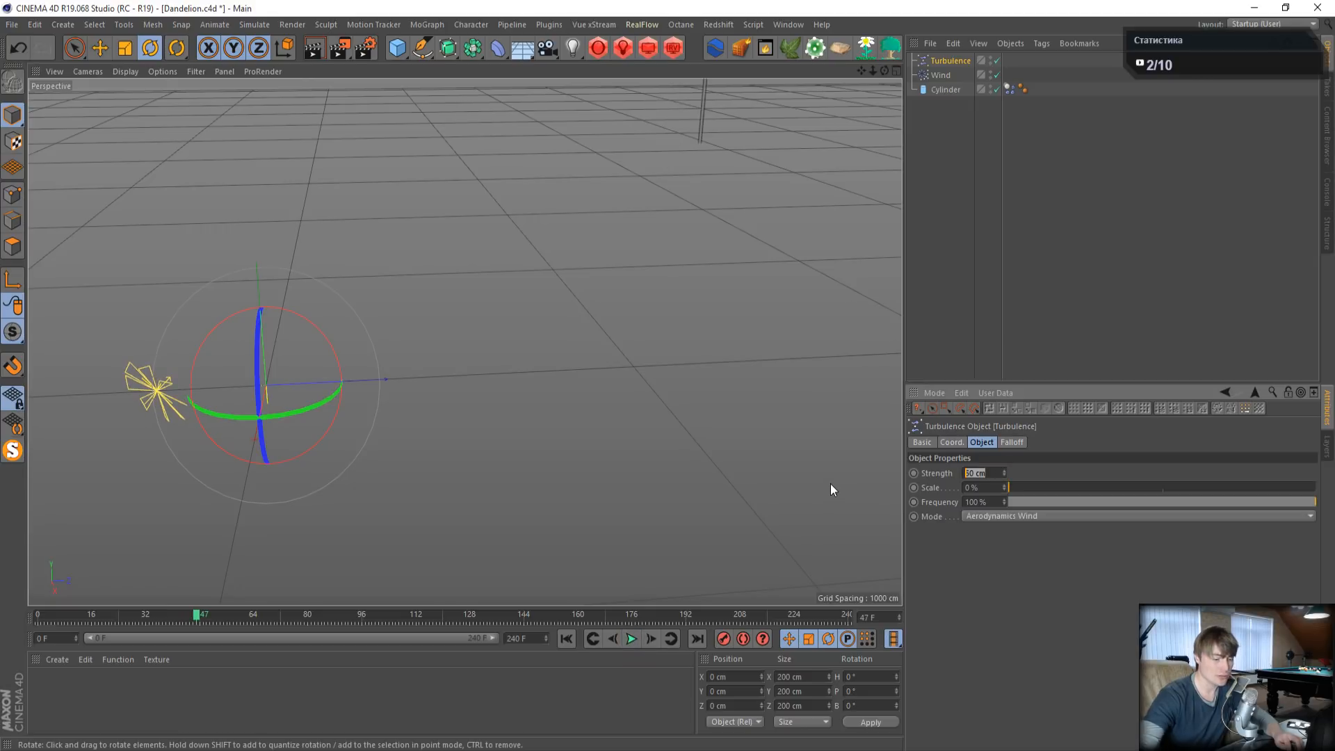
pyautogui.write('25')
pyautogui.press('Return')
pyautogui.moveTo(986, 495); pyautogui.dragTo(978, 502)
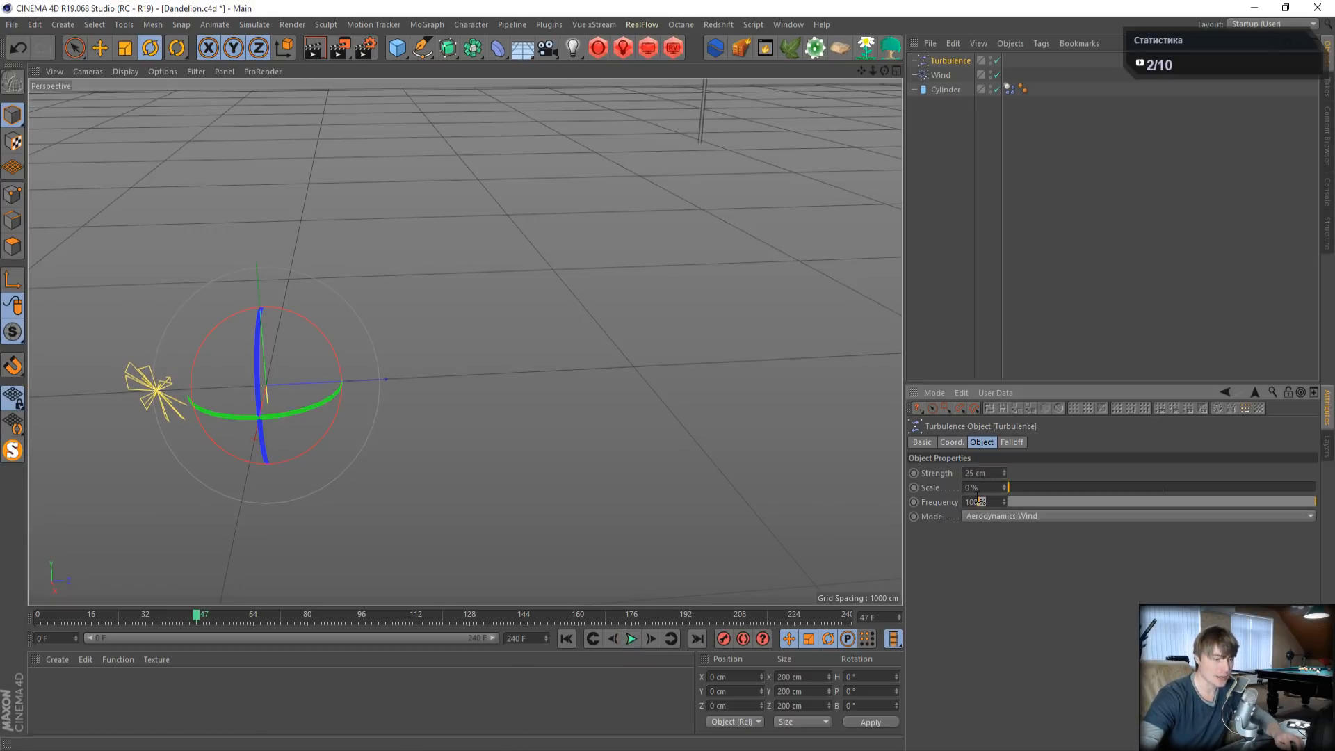
pyautogui.write('25')
pyautogui.press('Return')
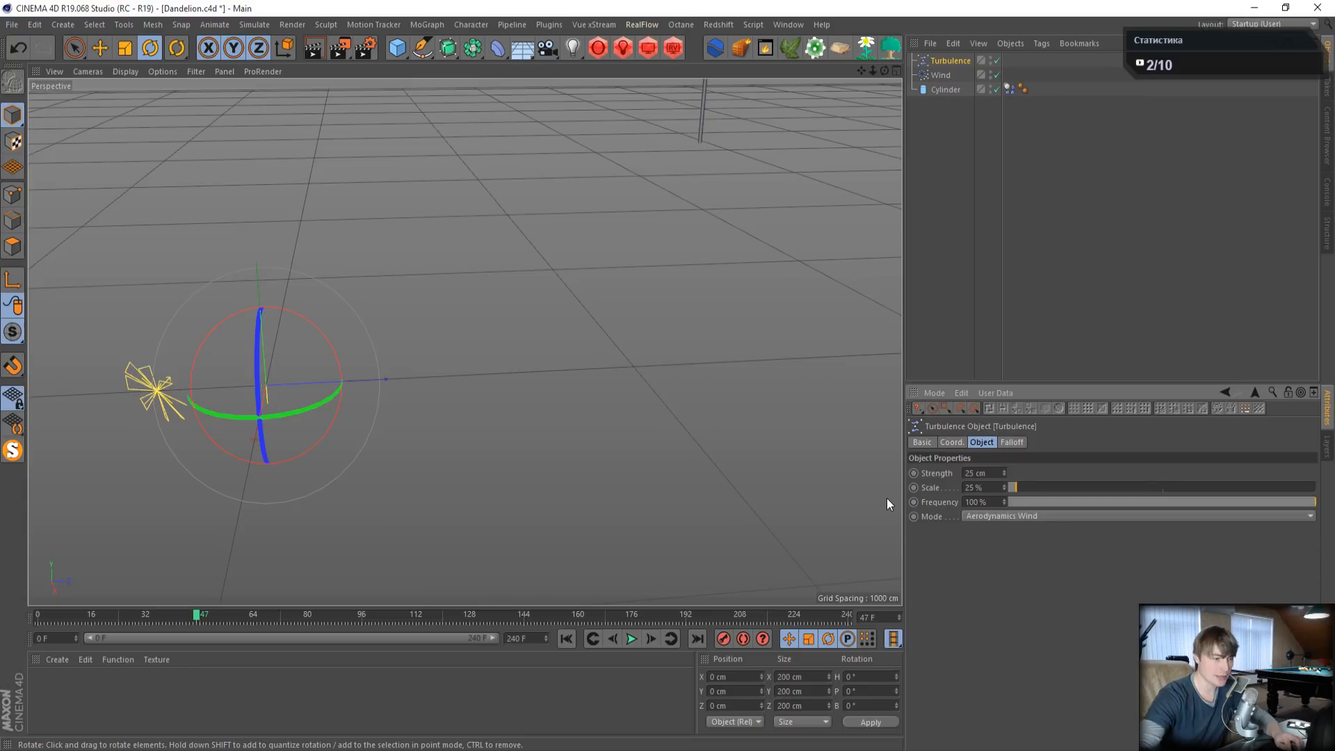
pyautogui.moveTo(996, 501); pyautogui.dragTo(868, 491)
pyautogui.write('50')
pyautogui.press('Return')
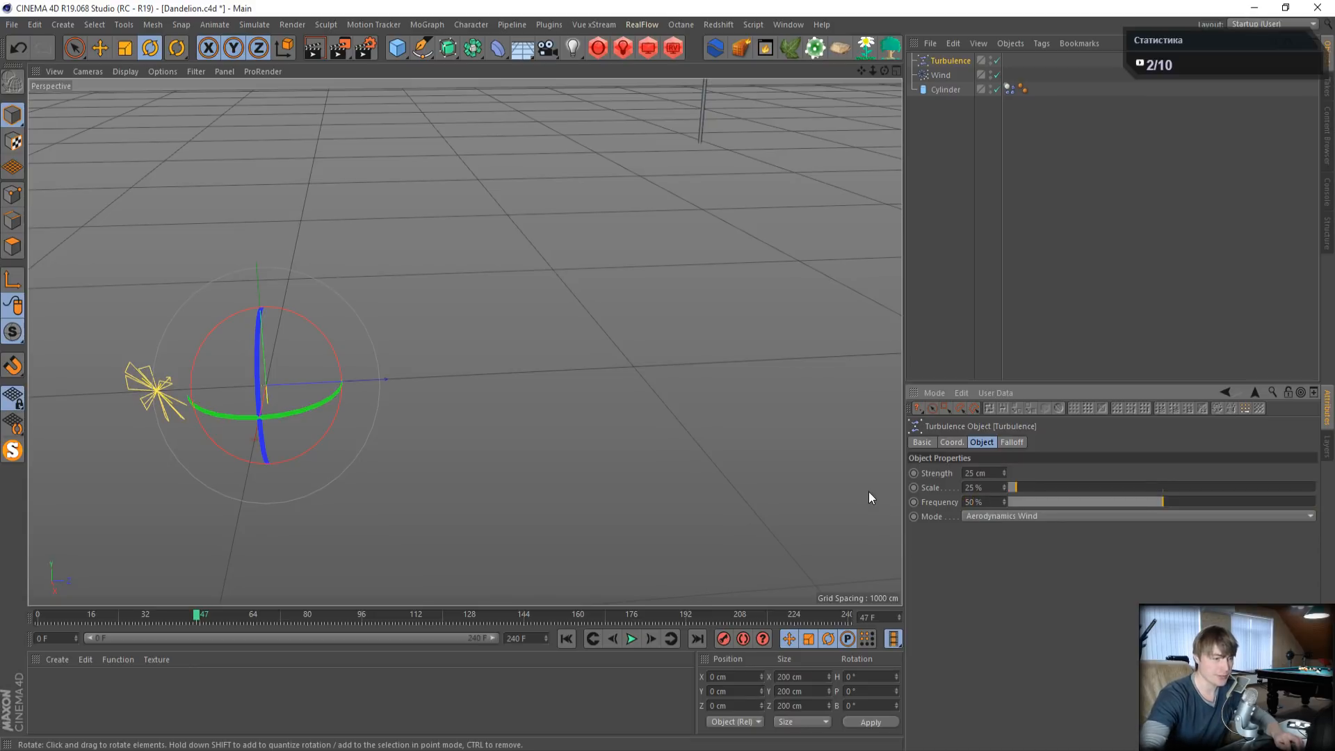
# - Replay the simulation from frame 0 to examine the cylinder's flight, and stop playback
pyautogui.click(566, 639)
pyautogui.click(630, 639)
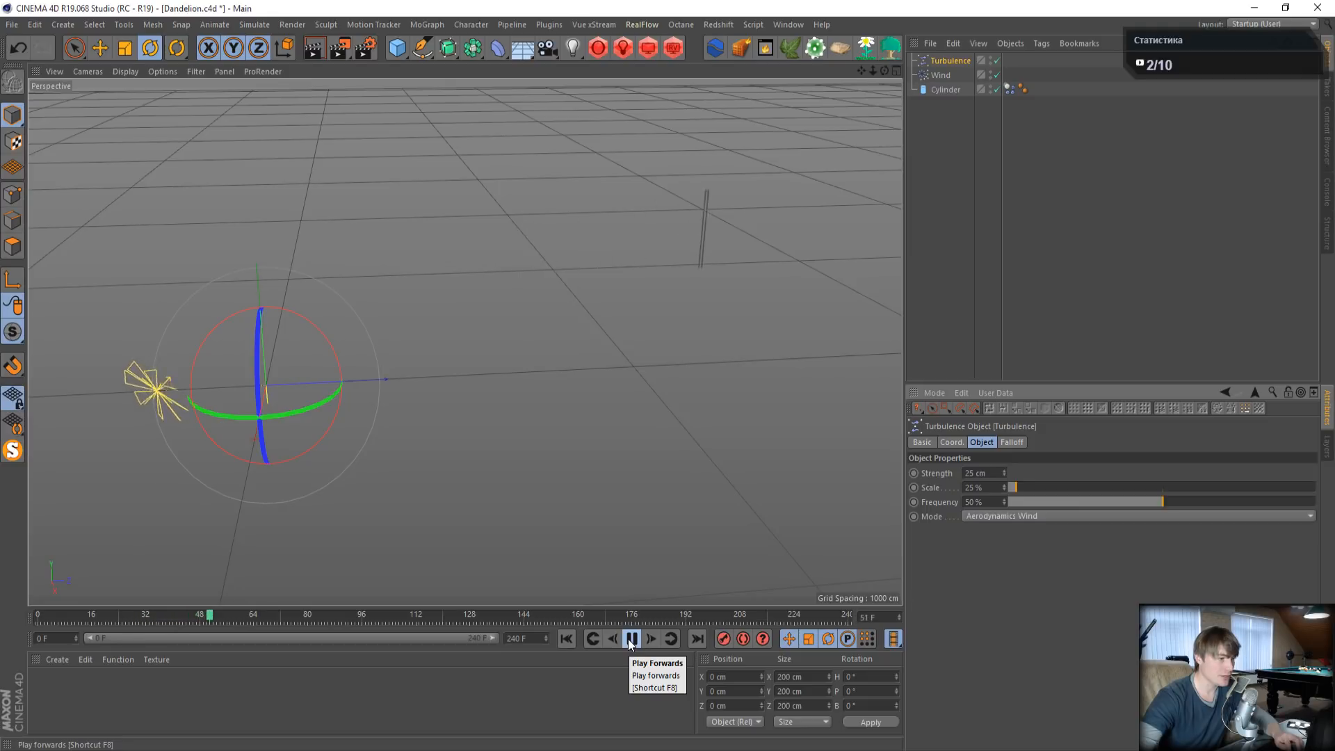
pyautogui.click(630, 638)
# - Raise the turbulence scale to 75% and start replaying the simulation from frame 0
pyautogui.click(980, 488)
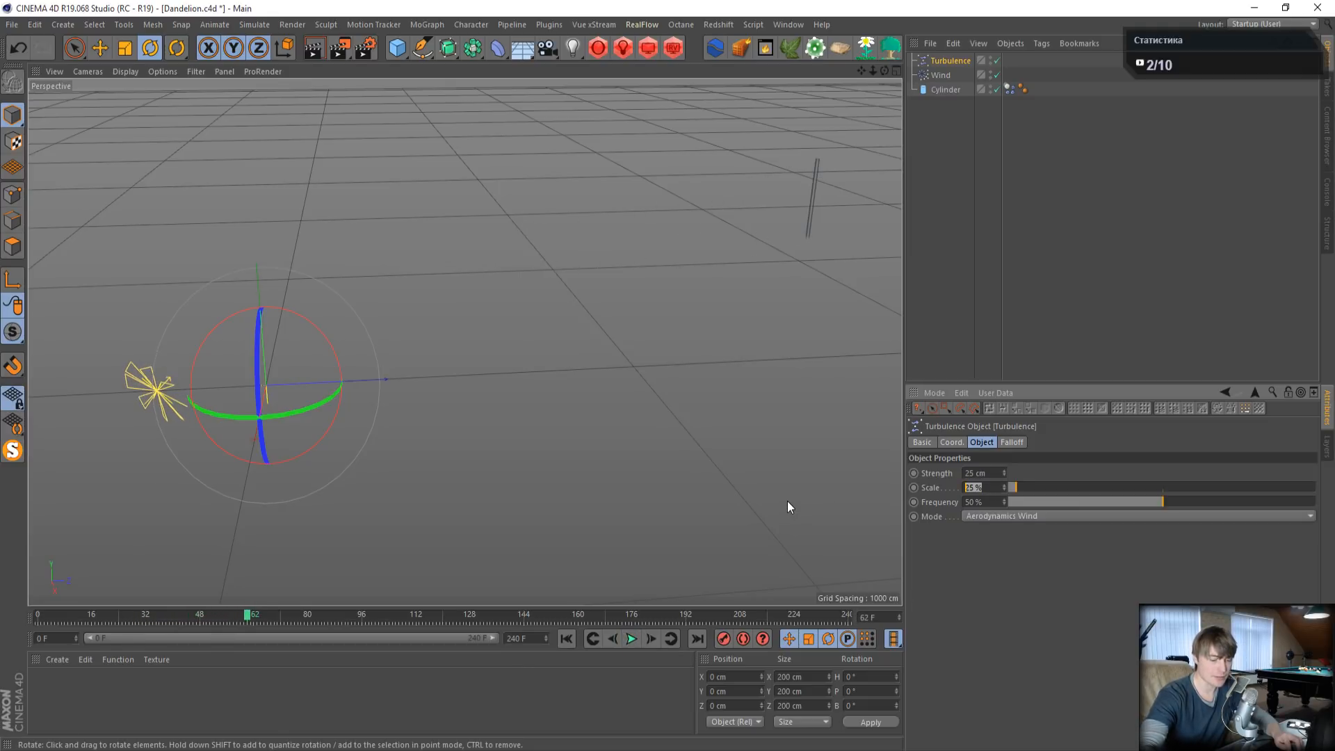
pyautogui.write('75')
pyautogui.press('Return')
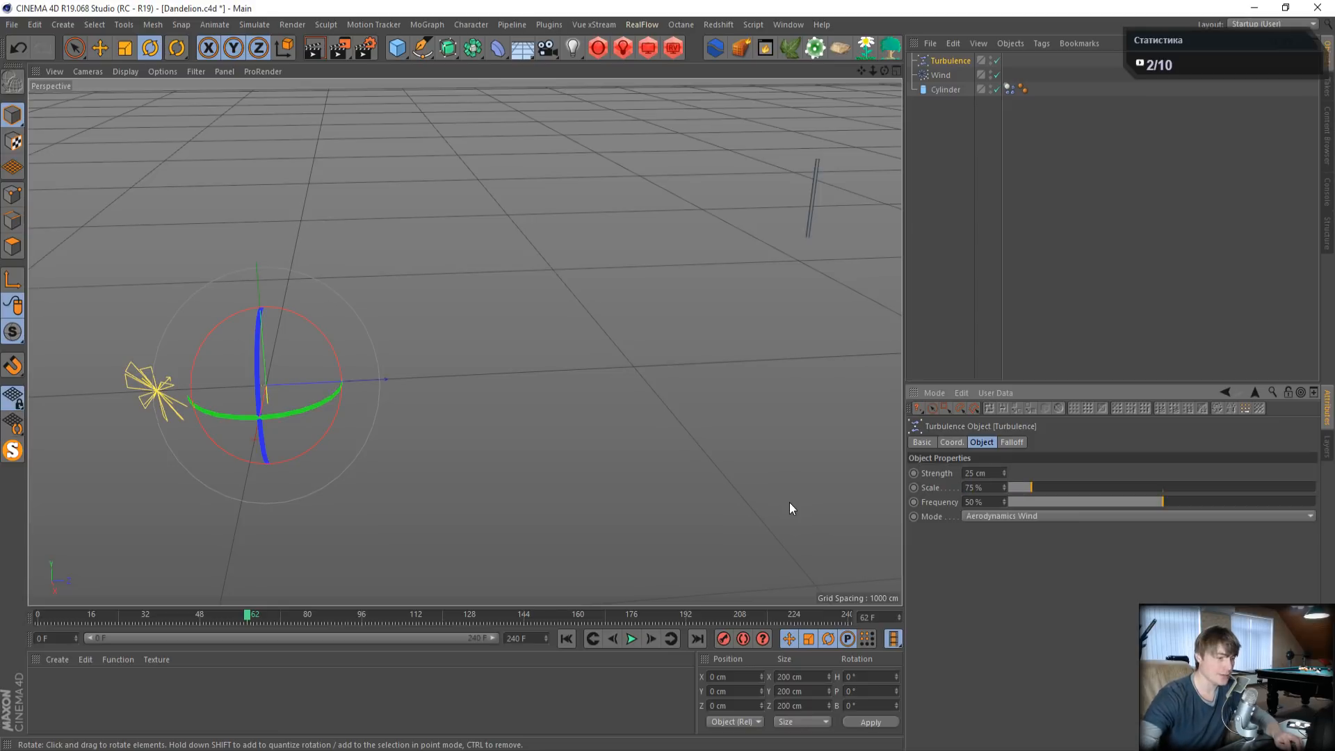
pyautogui.click(567, 639)
pyautogui.click(632, 639)
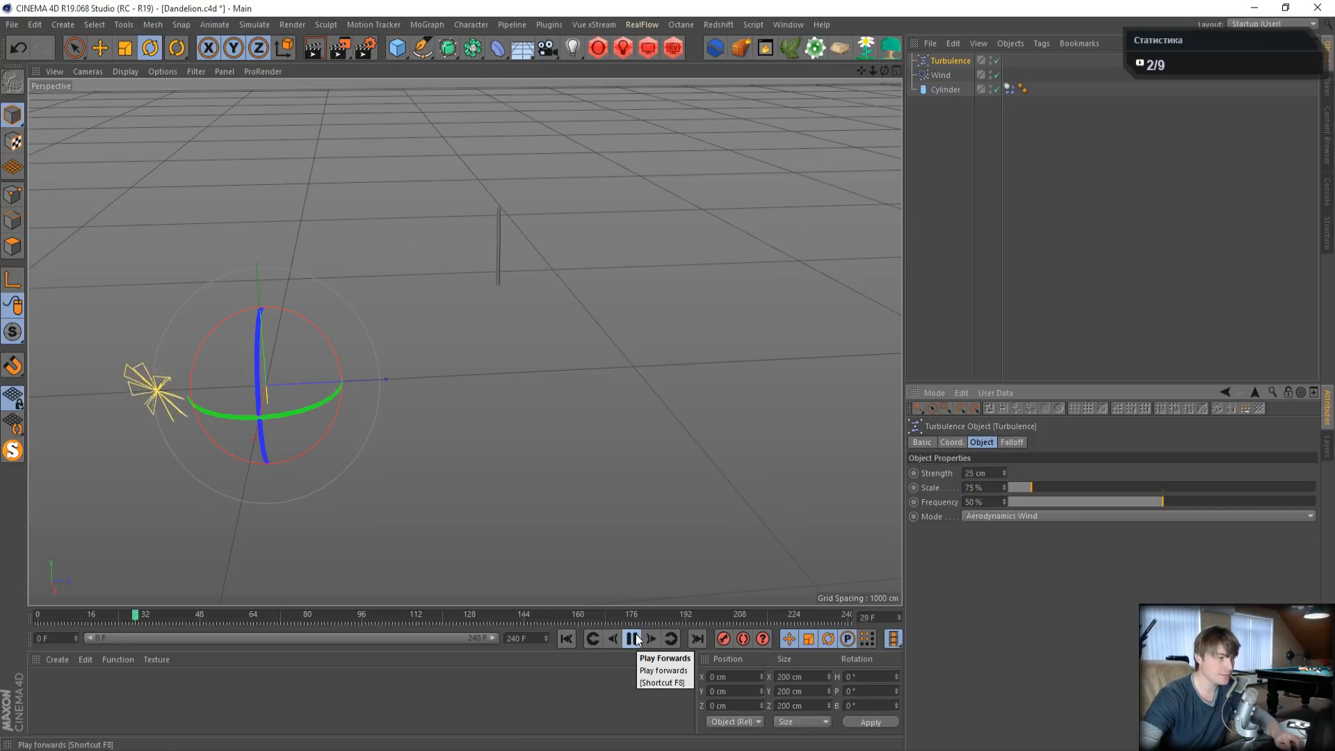
# - Stop playback, set the turbulence scale to 5%, replay the simulation from frame 0 and return to the start
pyautogui.click(634, 639)
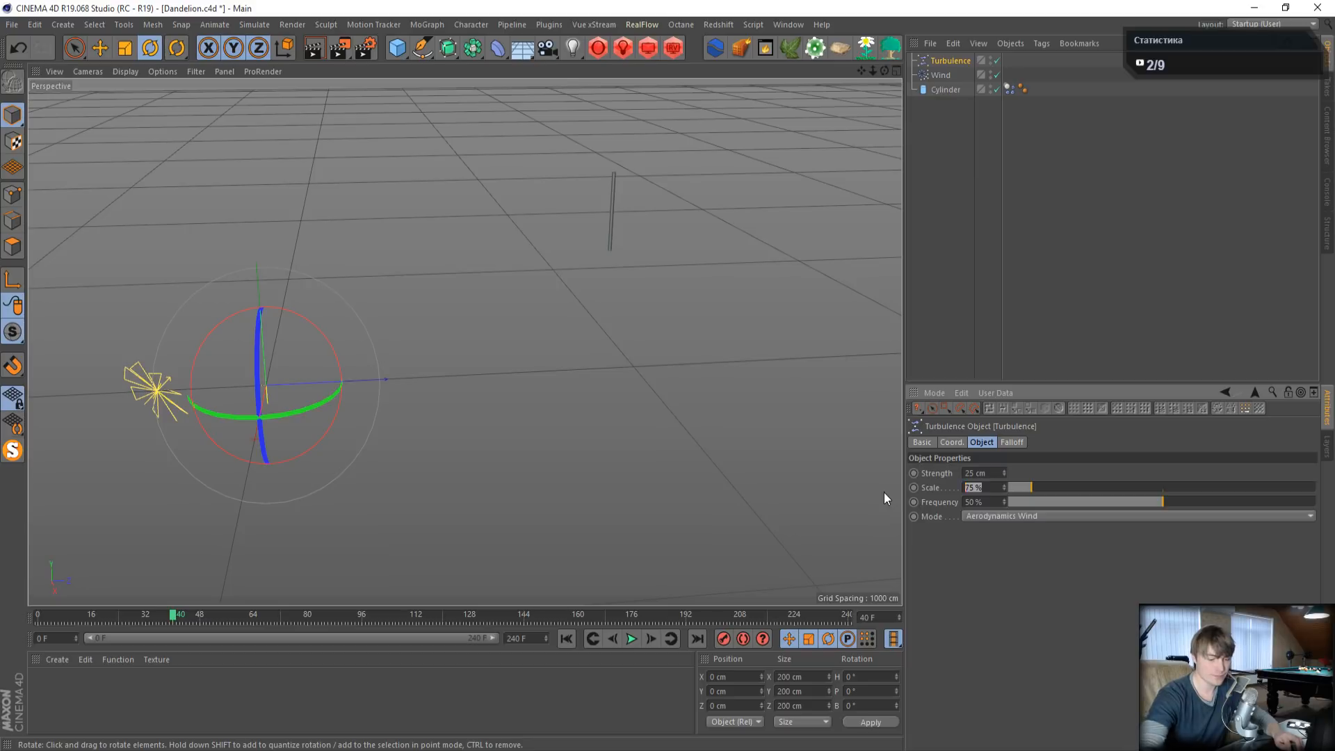
pyautogui.write('5')
pyautogui.press('Return')
pyautogui.click(566, 638)
pyautogui.click(632, 638)
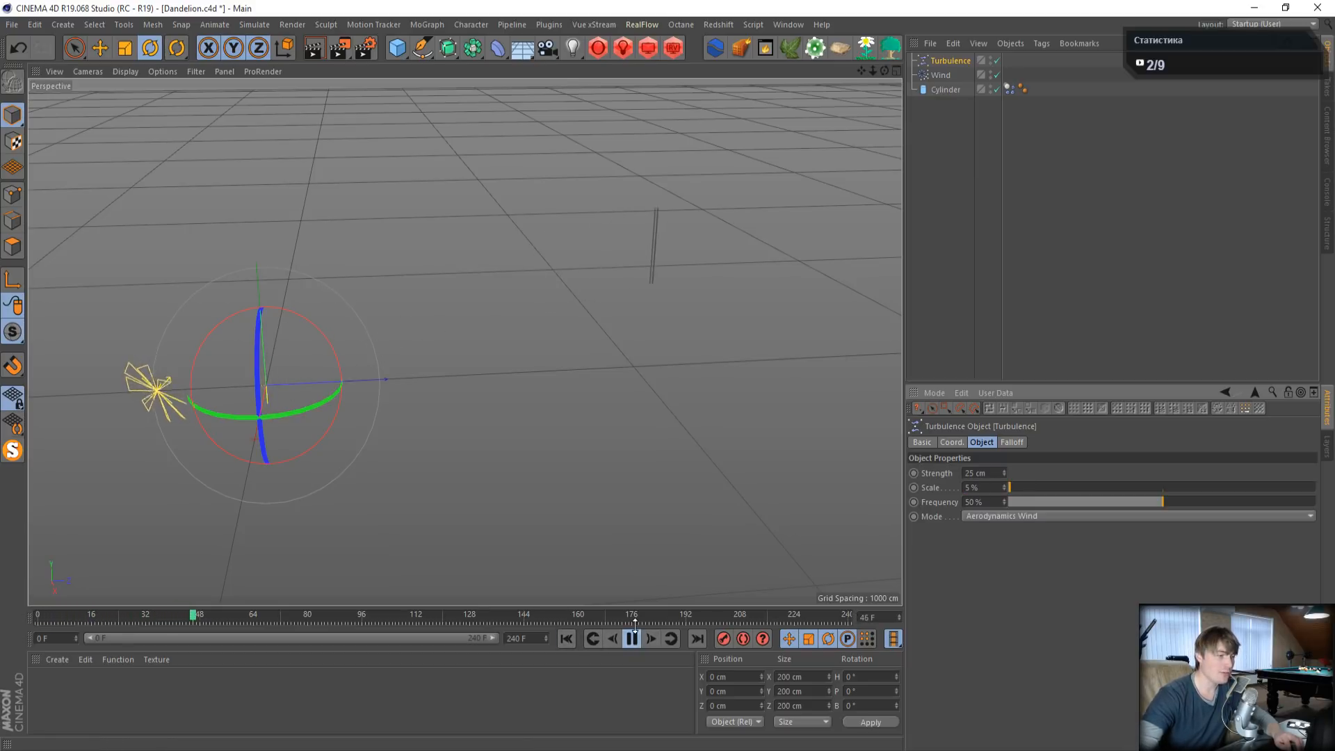
pyautogui.click(566, 640)
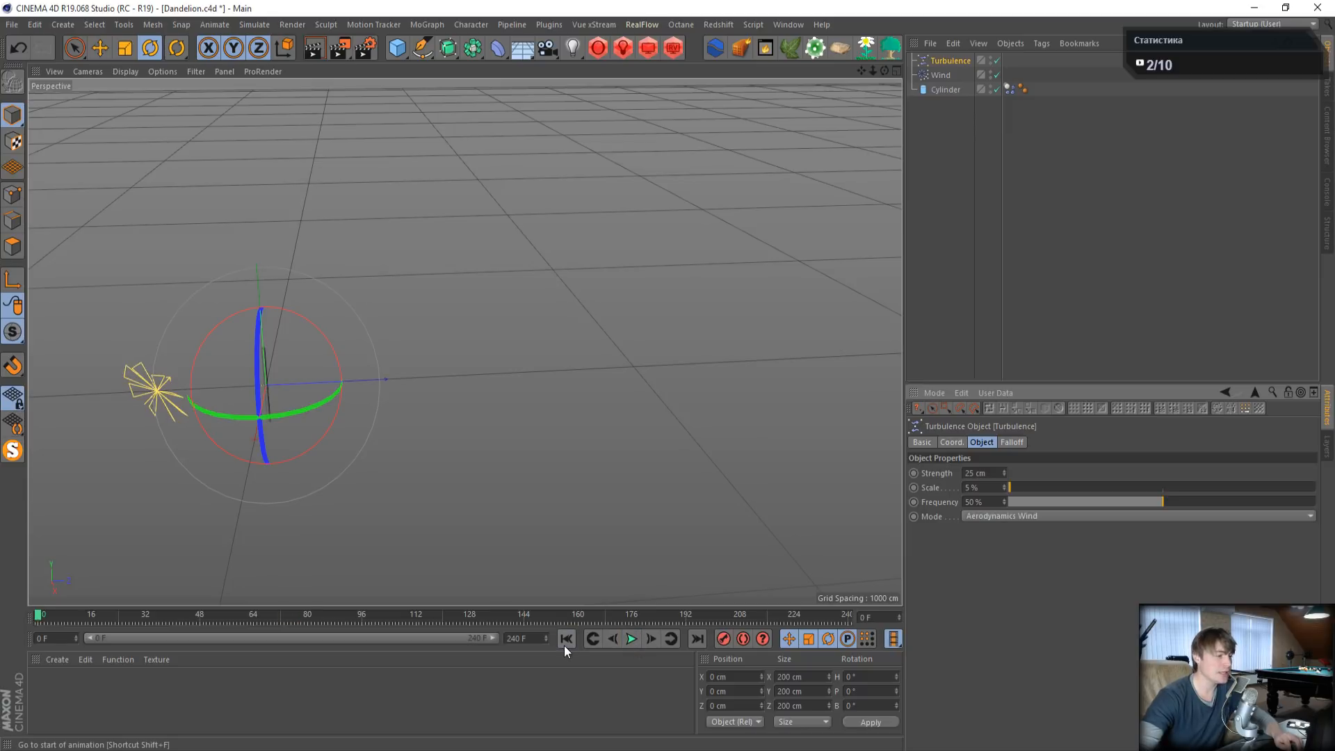
# - Switch to the Oduvanchik.c4d project and play its dandelion simulation to watch the seeds fly, stopping at about frame 134
pyautogui.scroll(4, 176, 386)
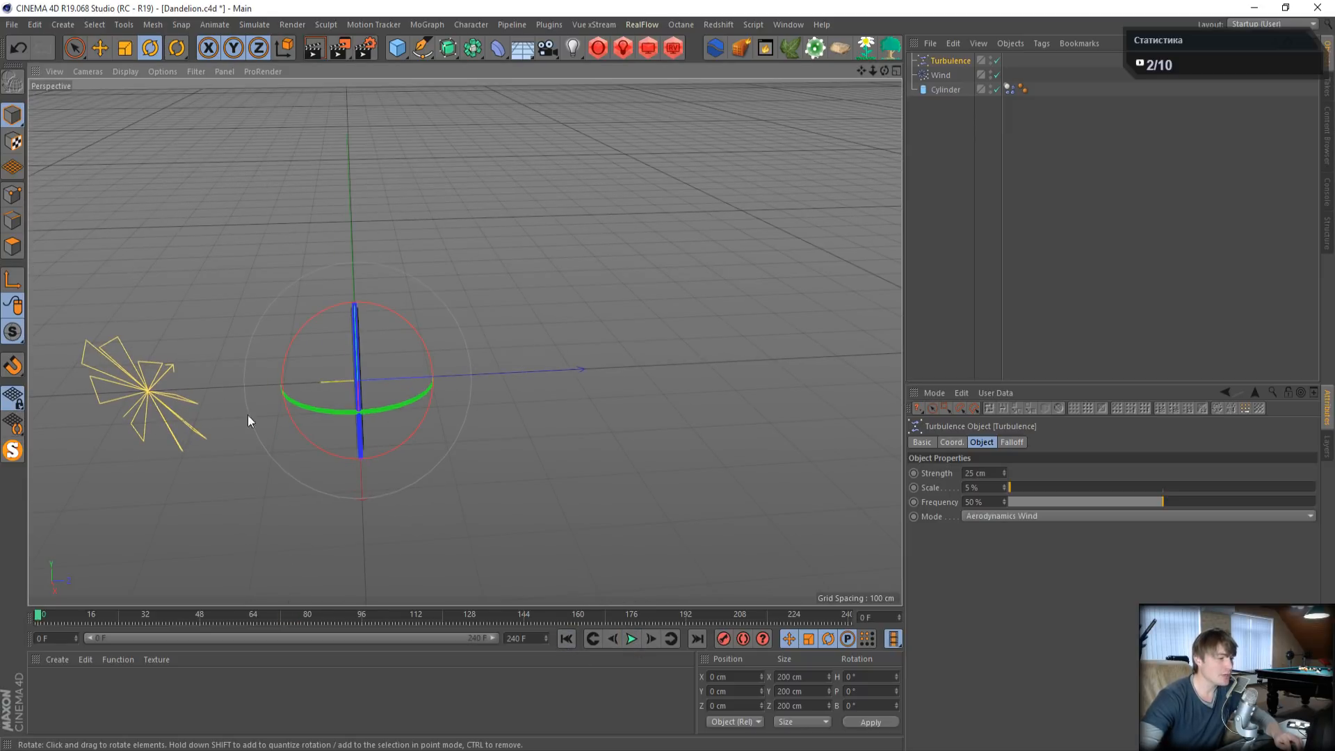
pyautogui.keyDown('alt'); pyautogui.moveTo(269, 486); pyautogui.dragTo(299, 379); pyautogui.keyUp('alt')
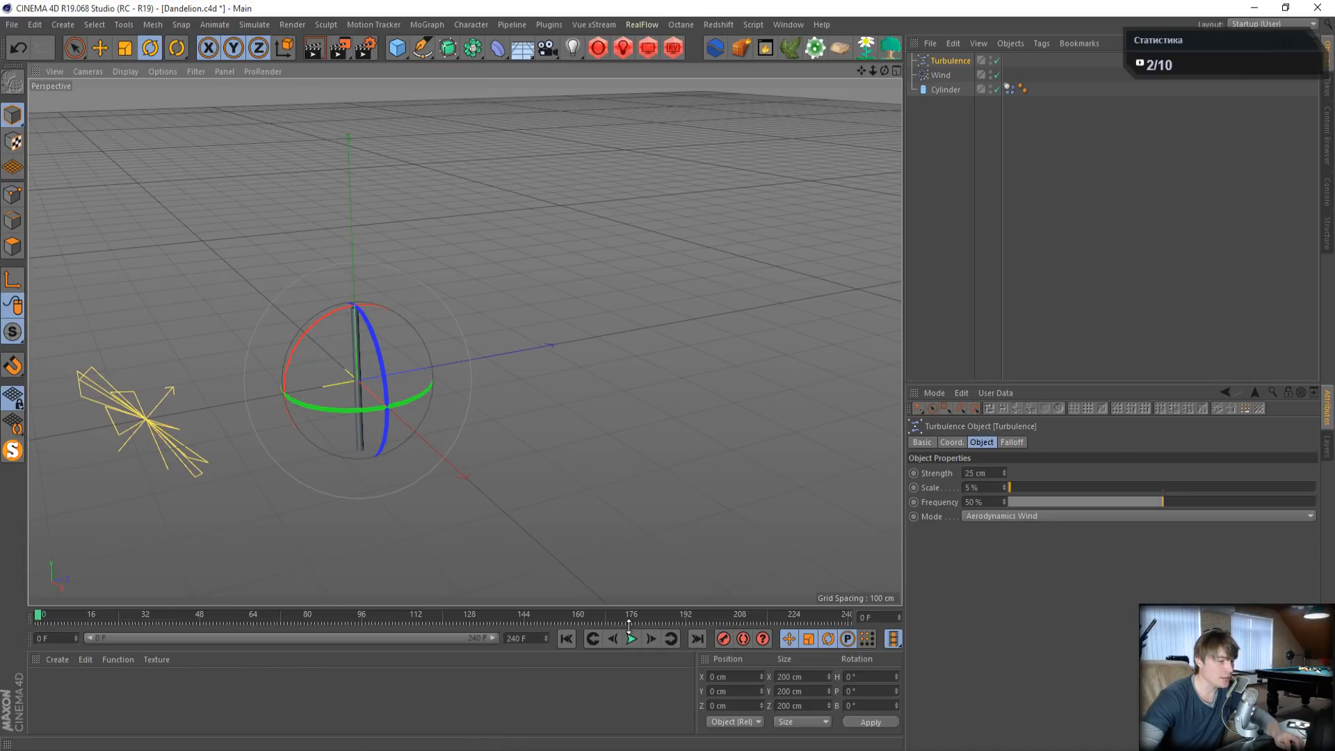
pyautogui.click(941, 88)
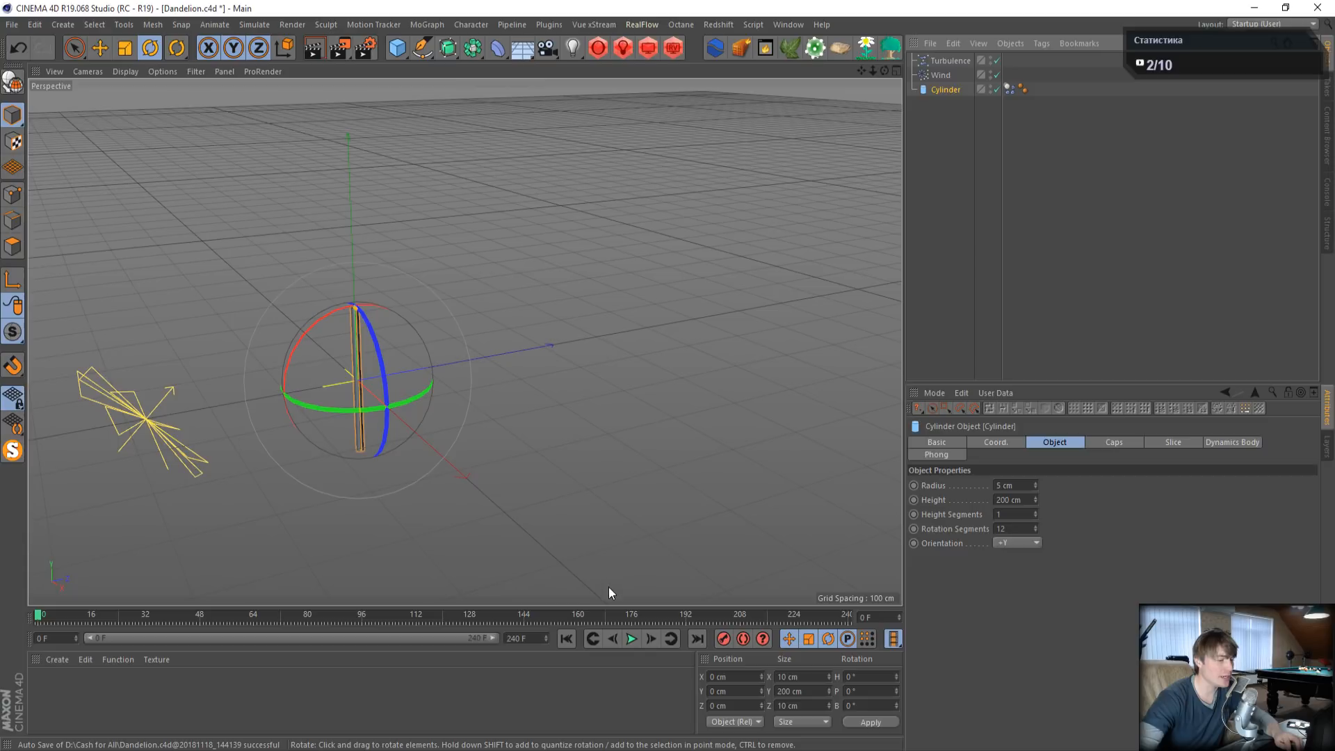
pyautogui.click(788, 25)
pyautogui.click(810, 377)
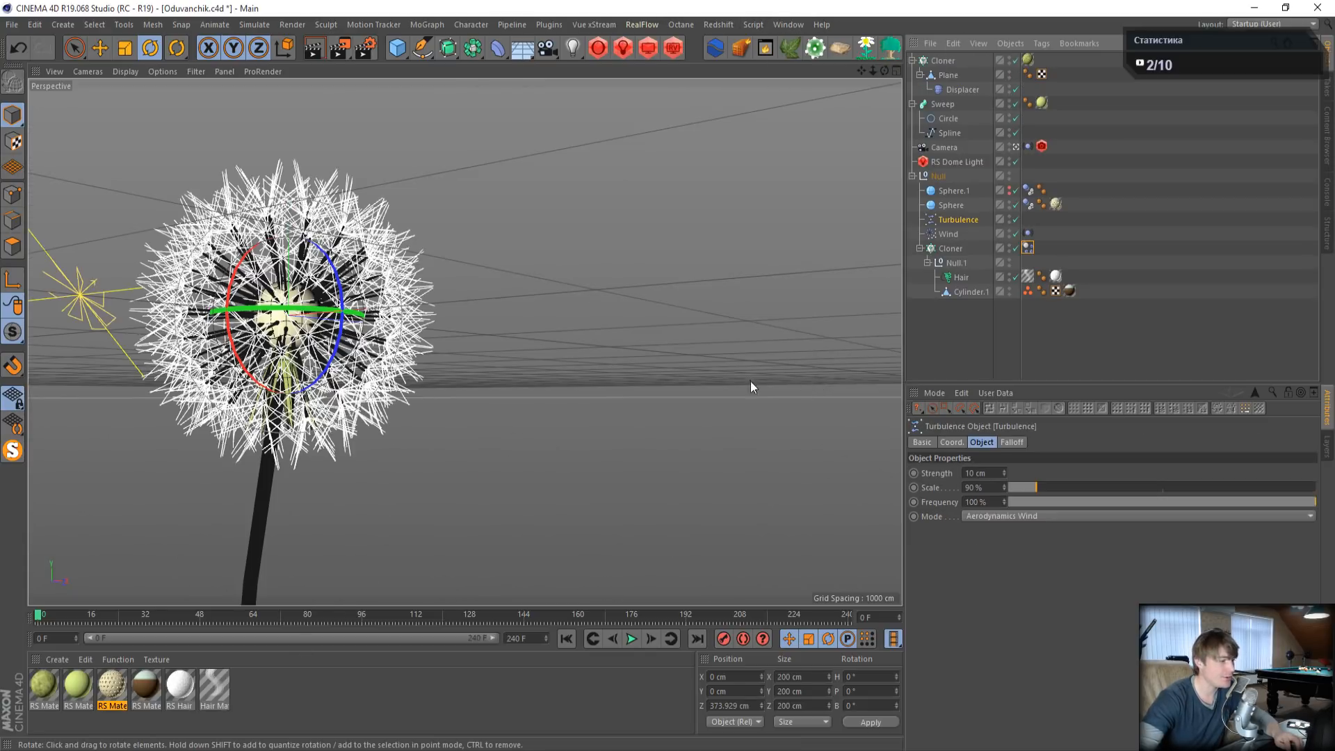
pyautogui.moveTo(110, 616); pyautogui.dragTo(2, 635)
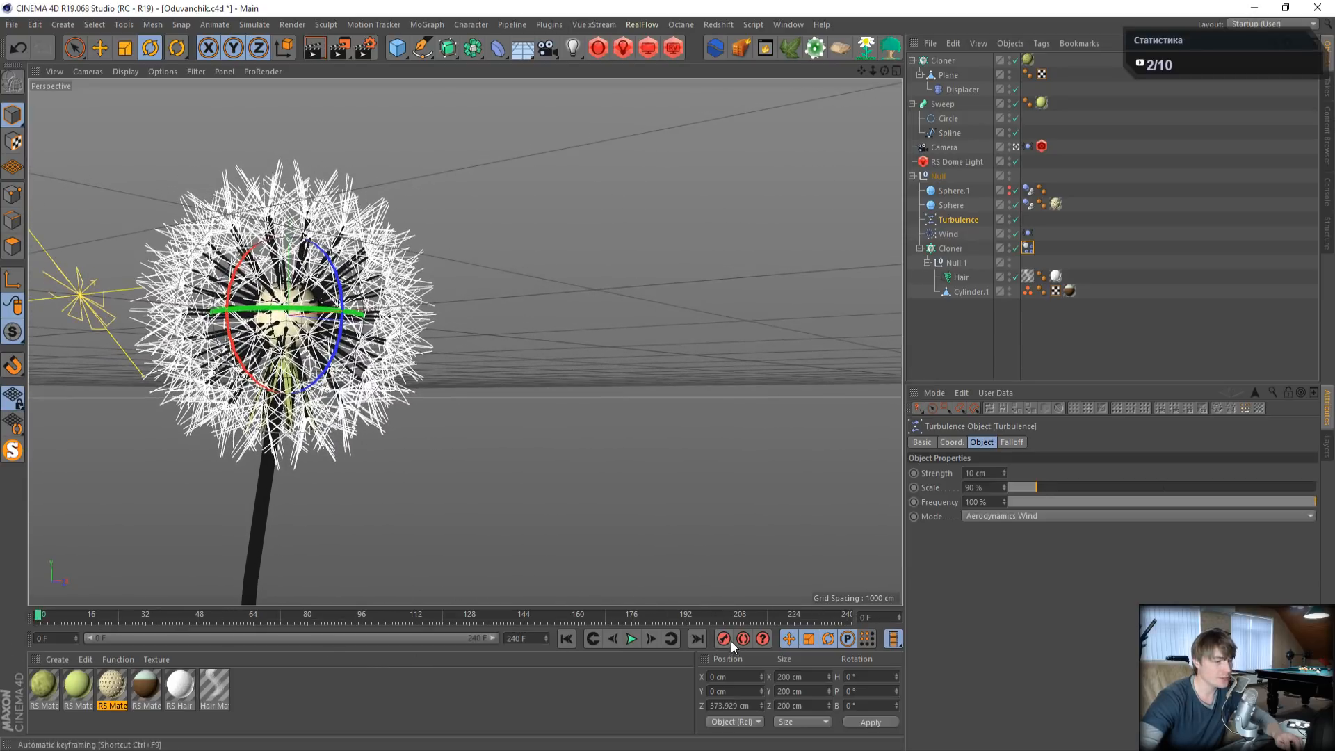
pyautogui.click(632, 641)
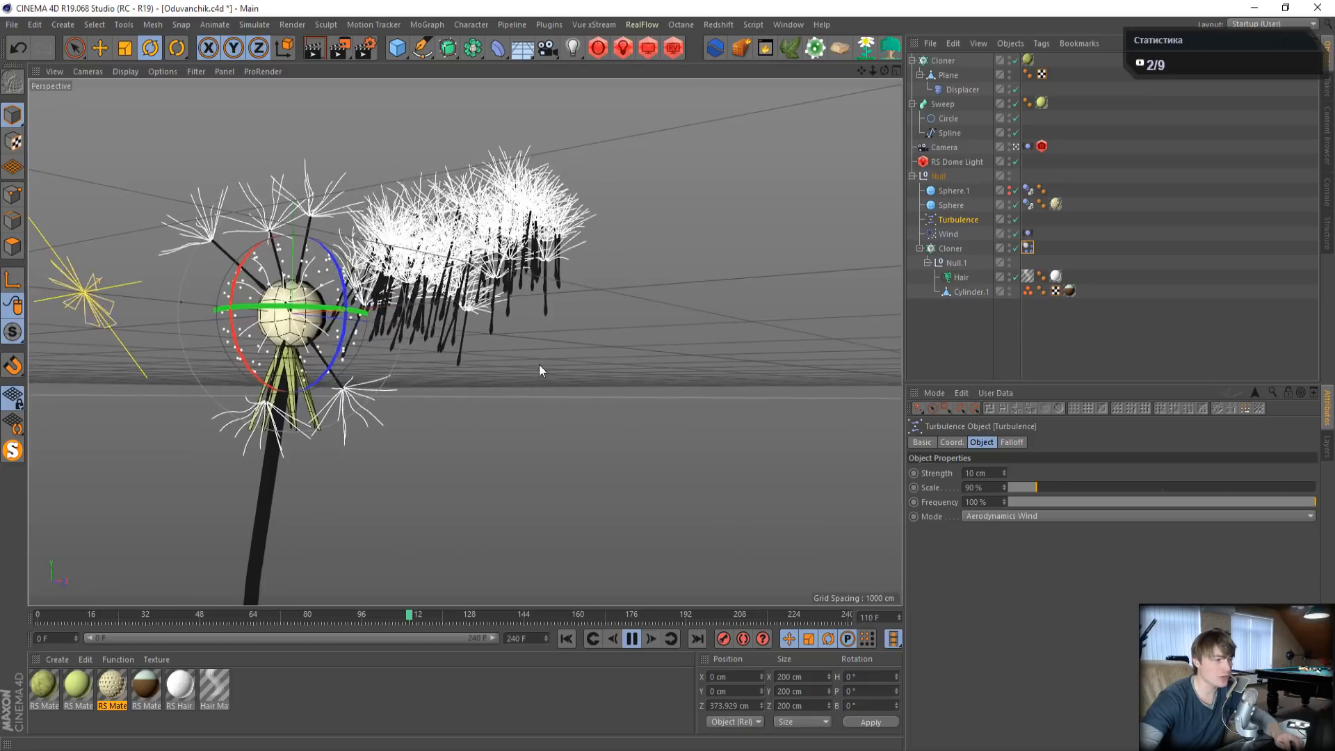
pyautogui.click(631, 638)
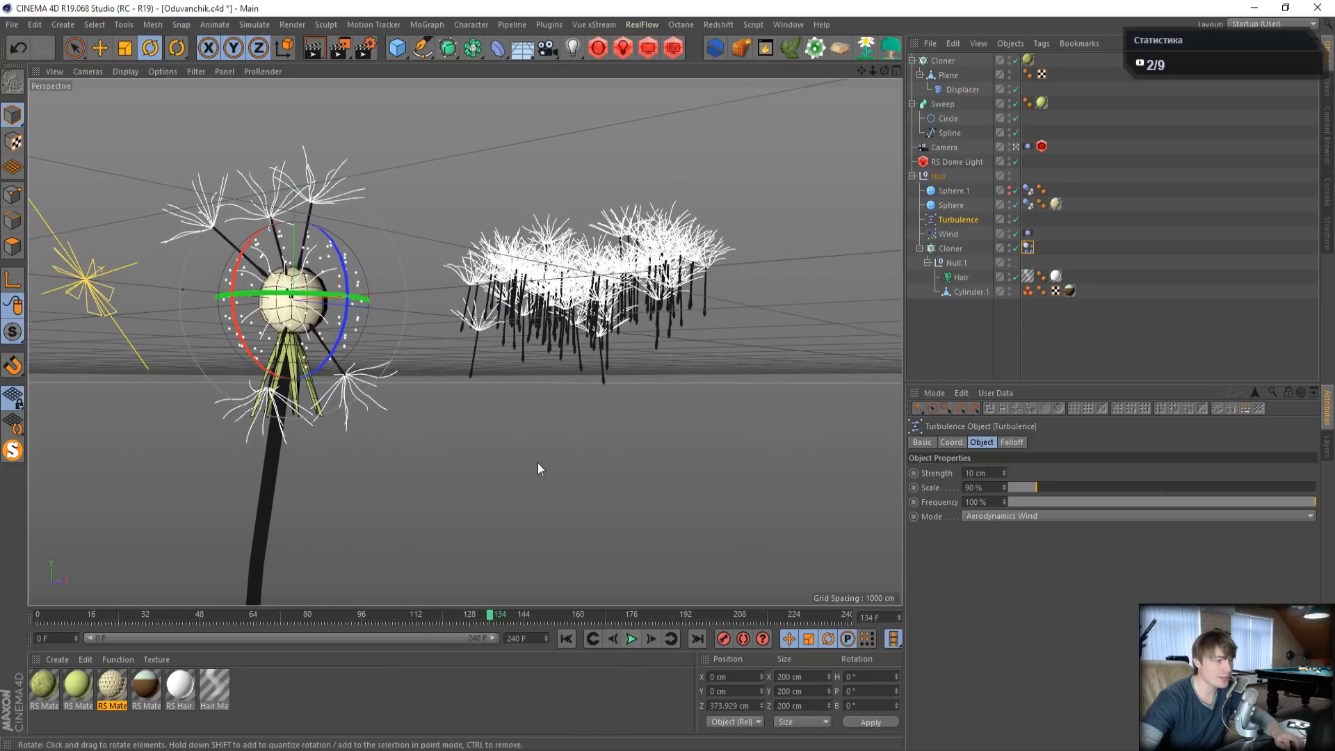
# - Leave the scene camera's view to examine the flying seeds up close, and inspect the Mass settings of the seed Cloner's Dynamics Body tag
pyautogui.click(1015, 148)
pyautogui.click(1015, 148)
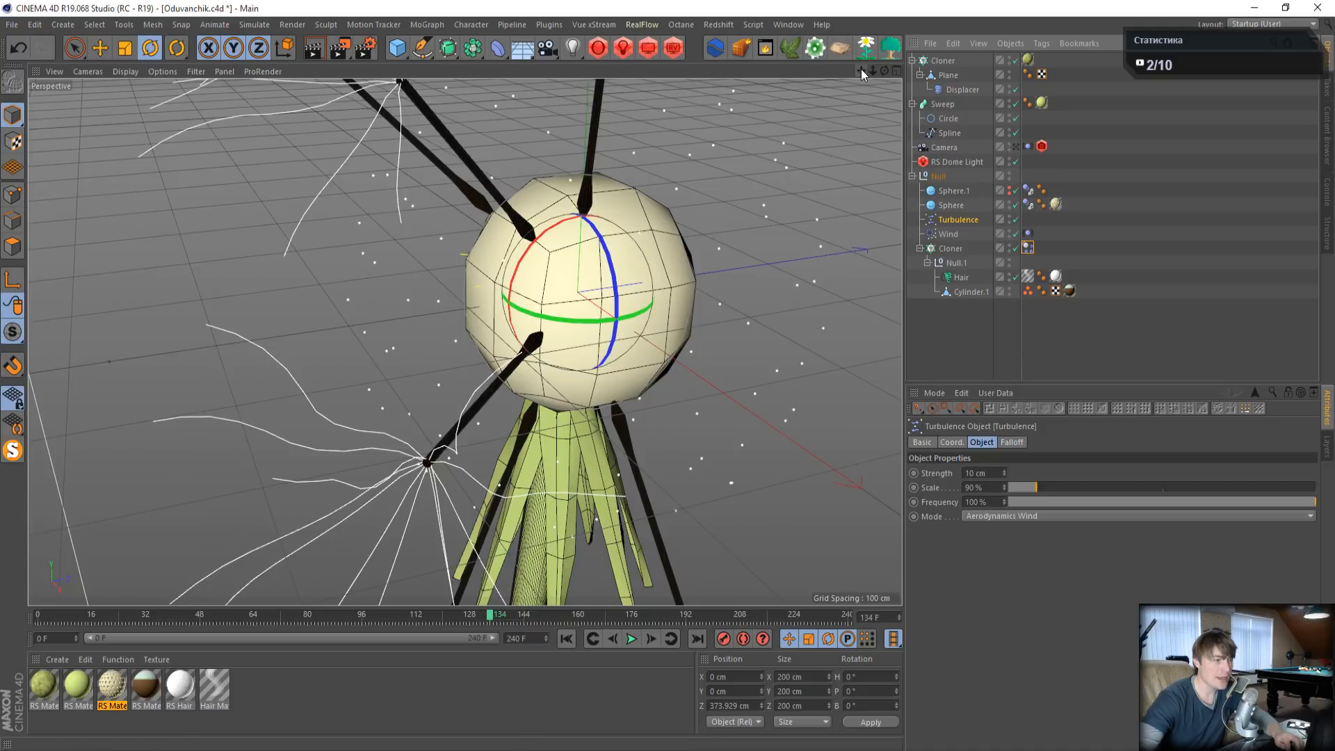
pyautogui.moveTo(861, 70); pyautogui.dragTo(306, 245)
pyautogui.moveTo(640, 181); pyautogui.dragTo(415, 313)
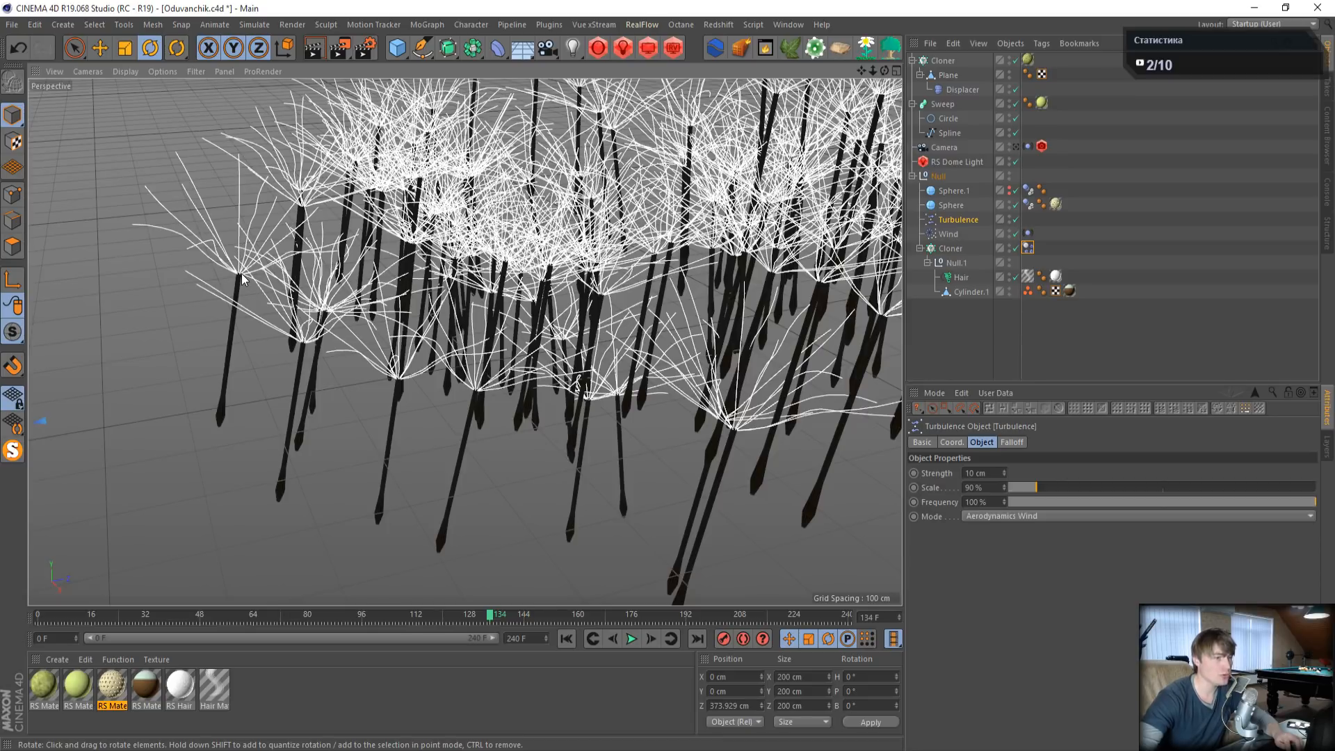
pyautogui.click(1028, 248)
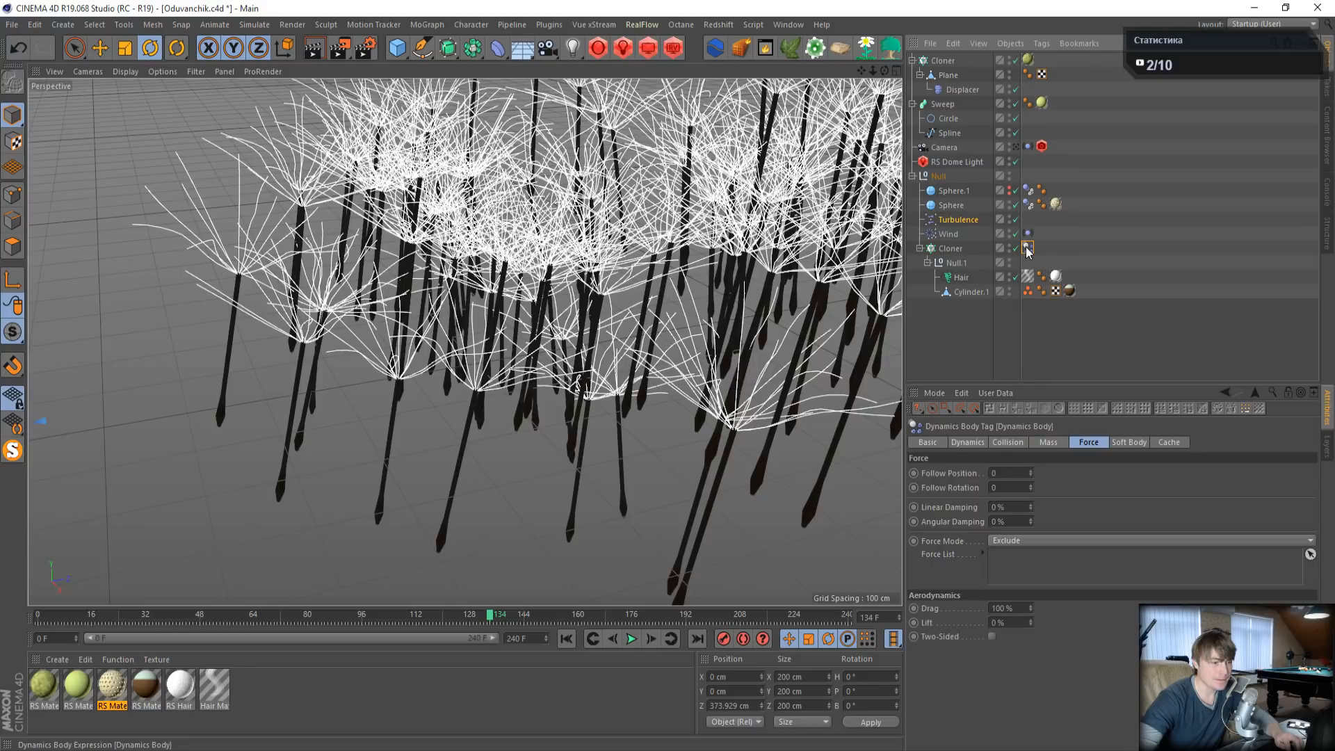
pyautogui.click(1048, 443)
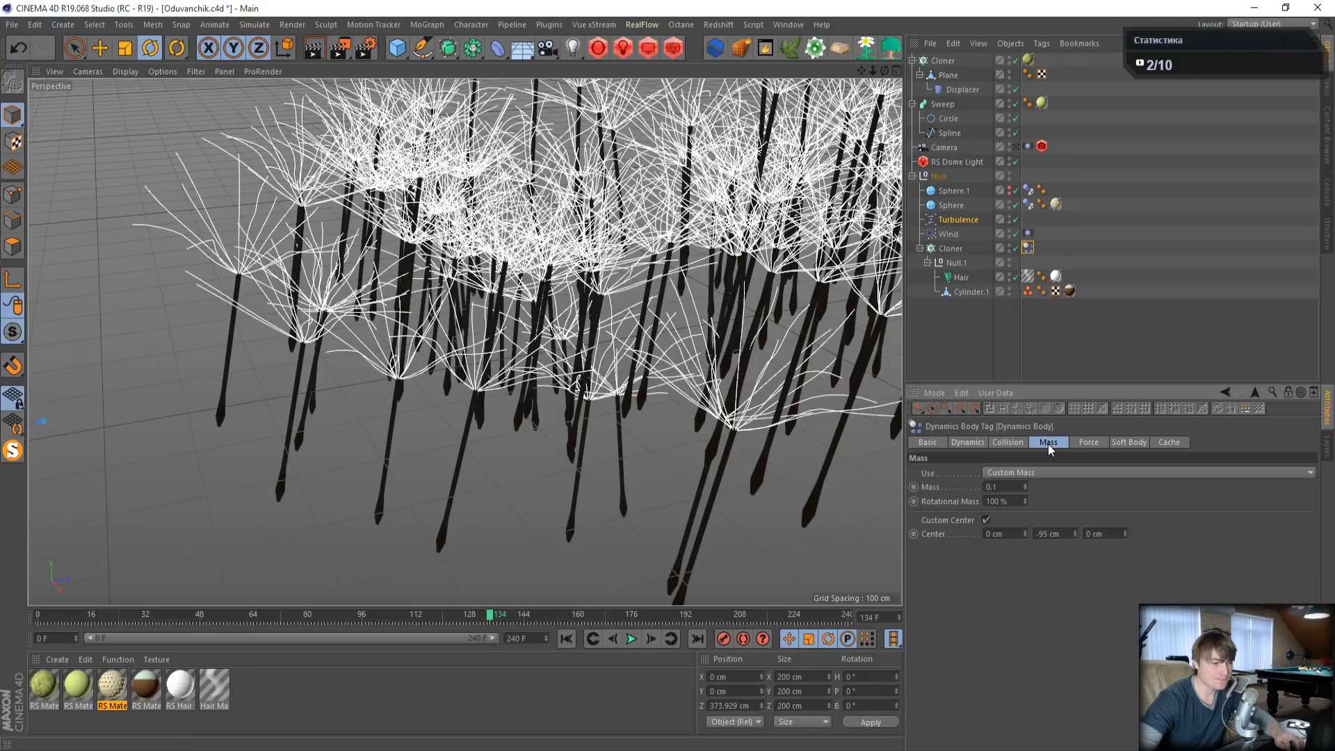
# - Return to the Dandelion.c4d project and set the cylinder's radius to 3 cm
pyautogui.click(782, 27)
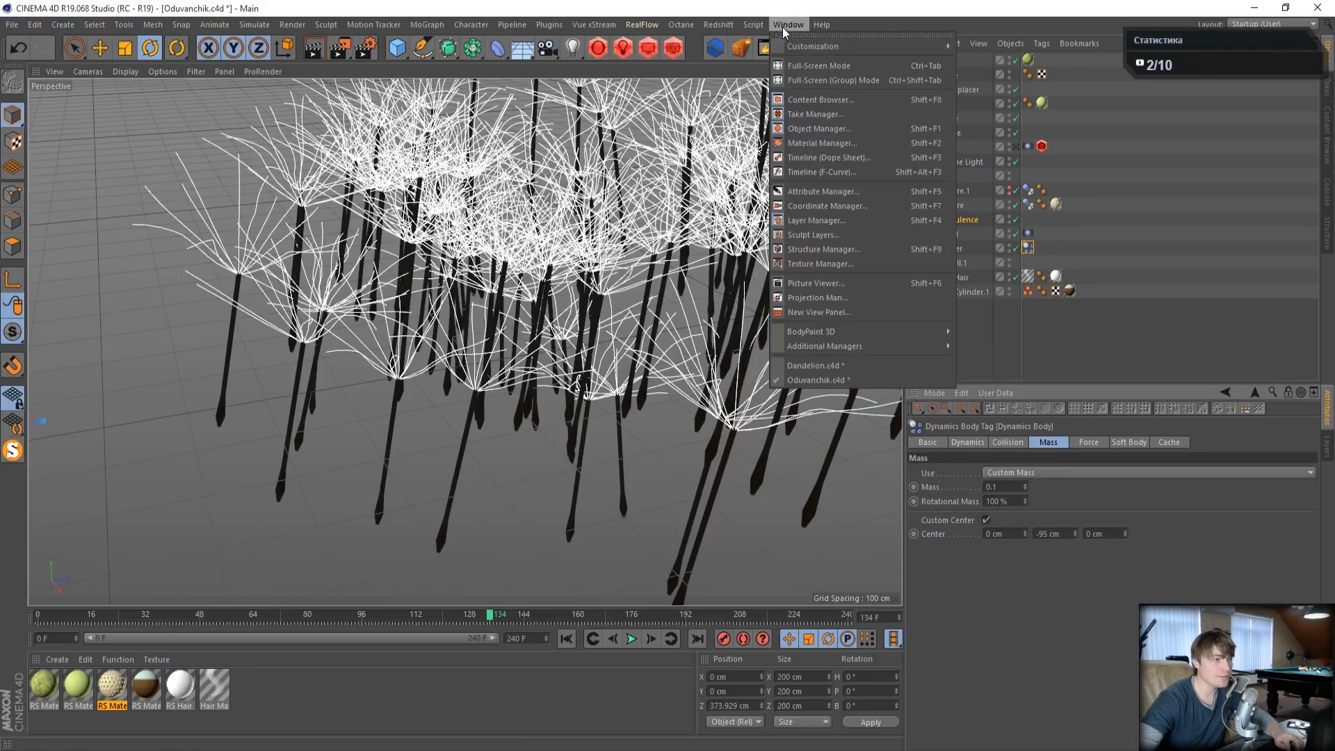
pyautogui.click(828, 366)
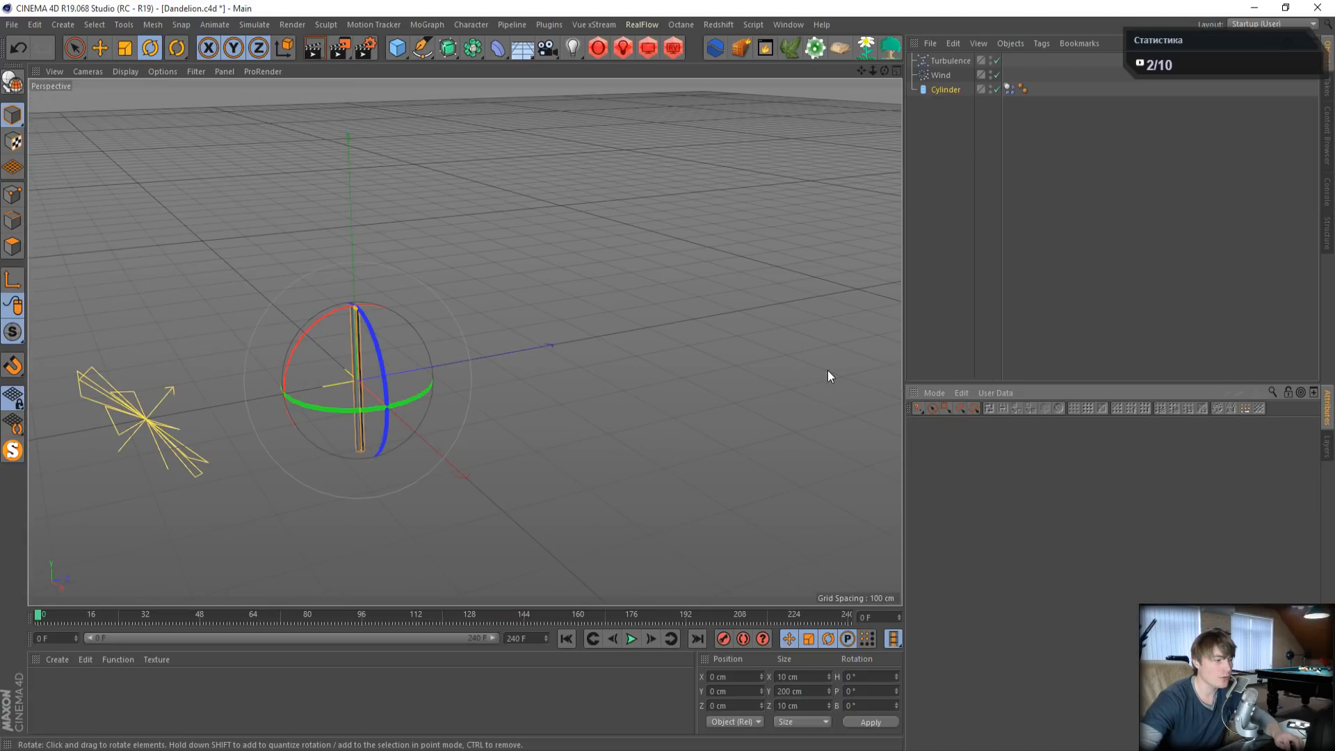
pyautogui.click(1009, 89)
pyautogui.click(944, 90)
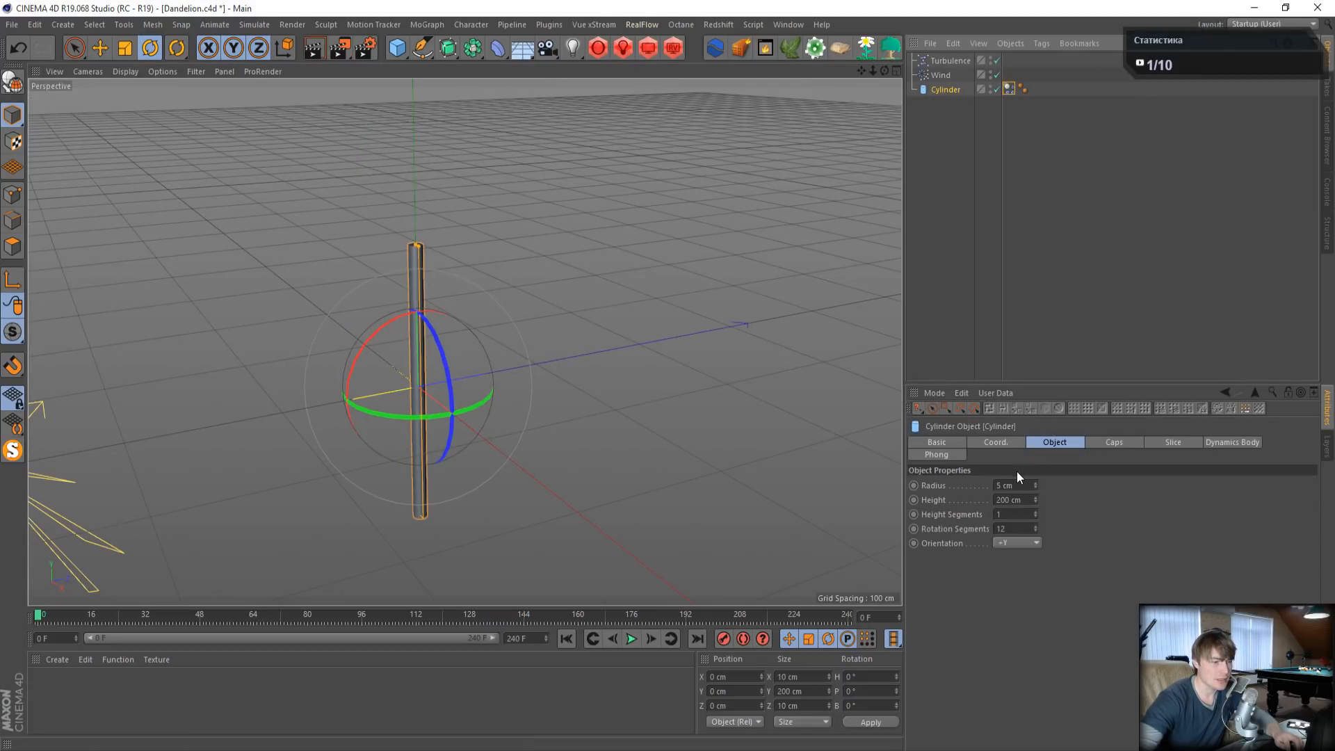
pyautogui.moveTo(1024, 486); pyautogui.dragTo(929, 477)
pyautogui.write('3')
pyautogui.press('Return')
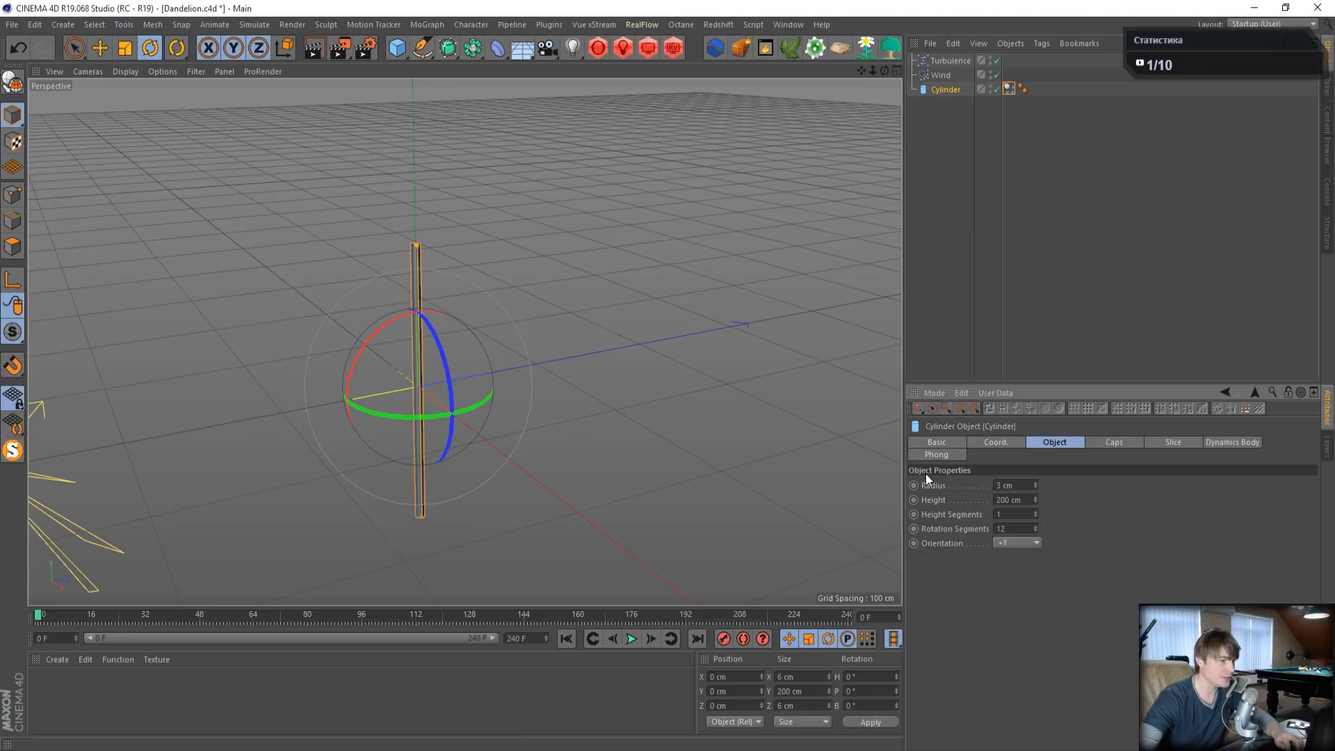
# - Enable a custom center of mass in the cylinder's Dynamics Body tag and set its Y value to -95 cm
pyautogui.click(1006, 90)
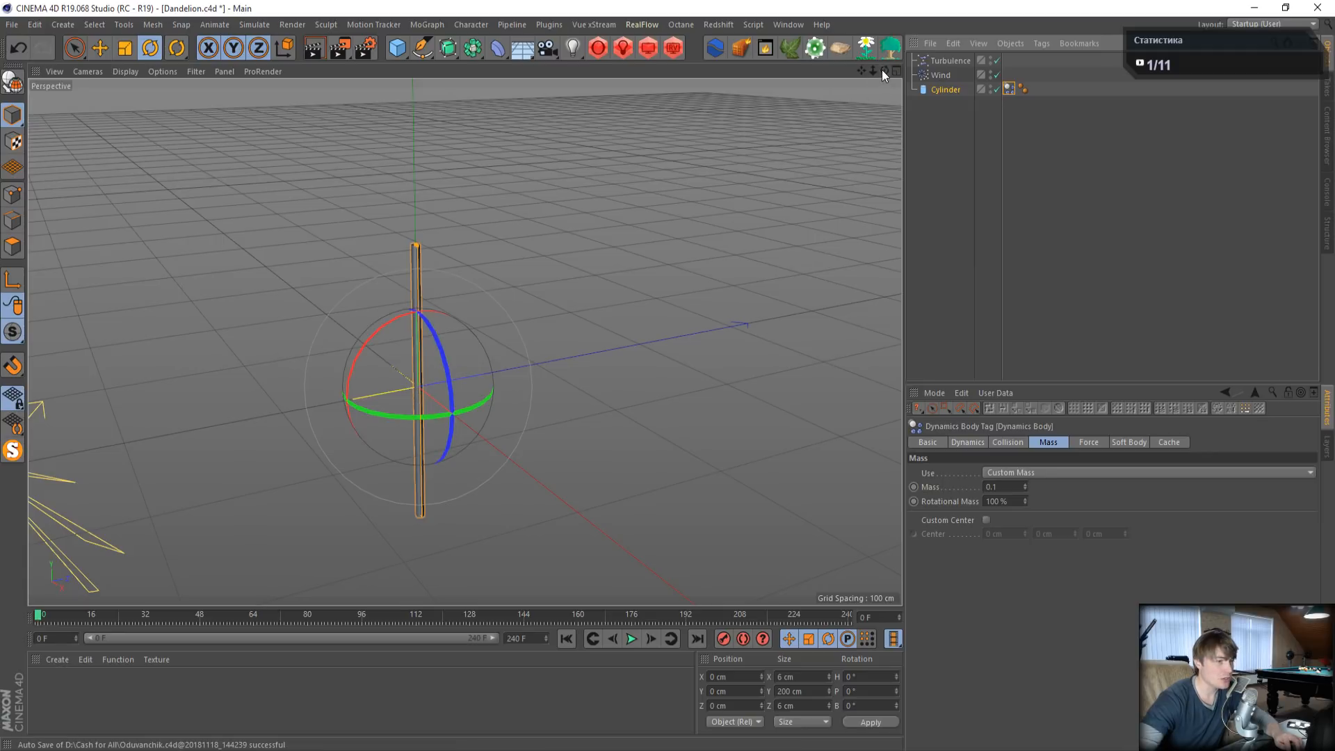
pyautogui.moveTo(884, 70); pyautogui.dragTo(1066, 44)
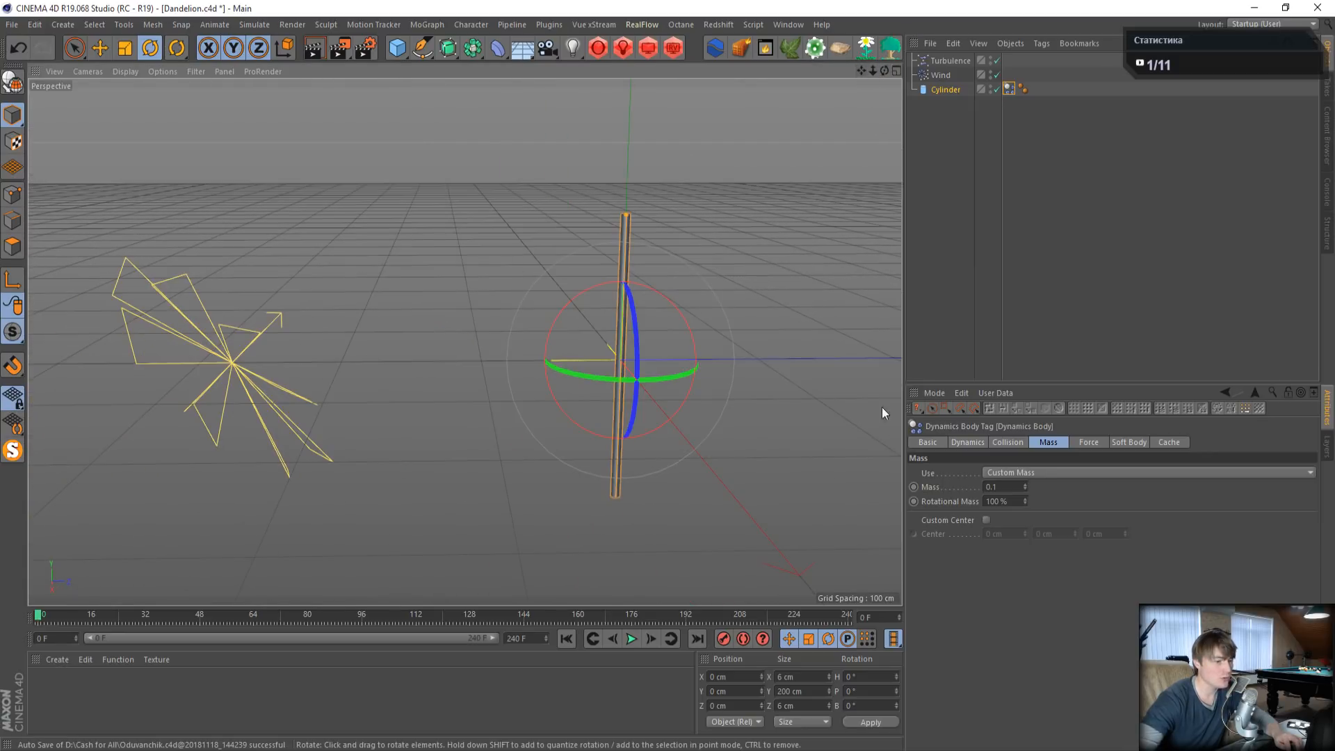
pyautogui.click(986, 520)
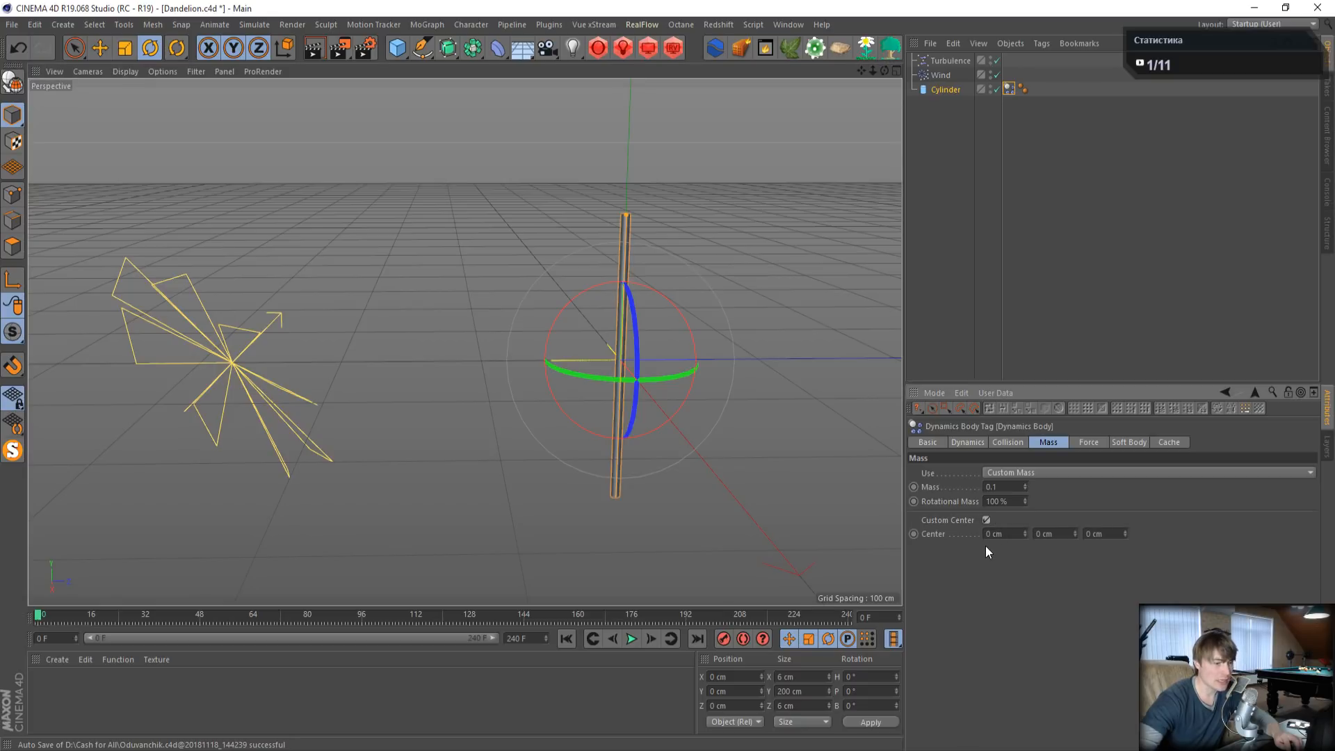
pyautogui.moveTo(1075, 532); pyautogui.dragTo(1075, 556)
pyautogui.write('-95')
pyautogui.press('Return')
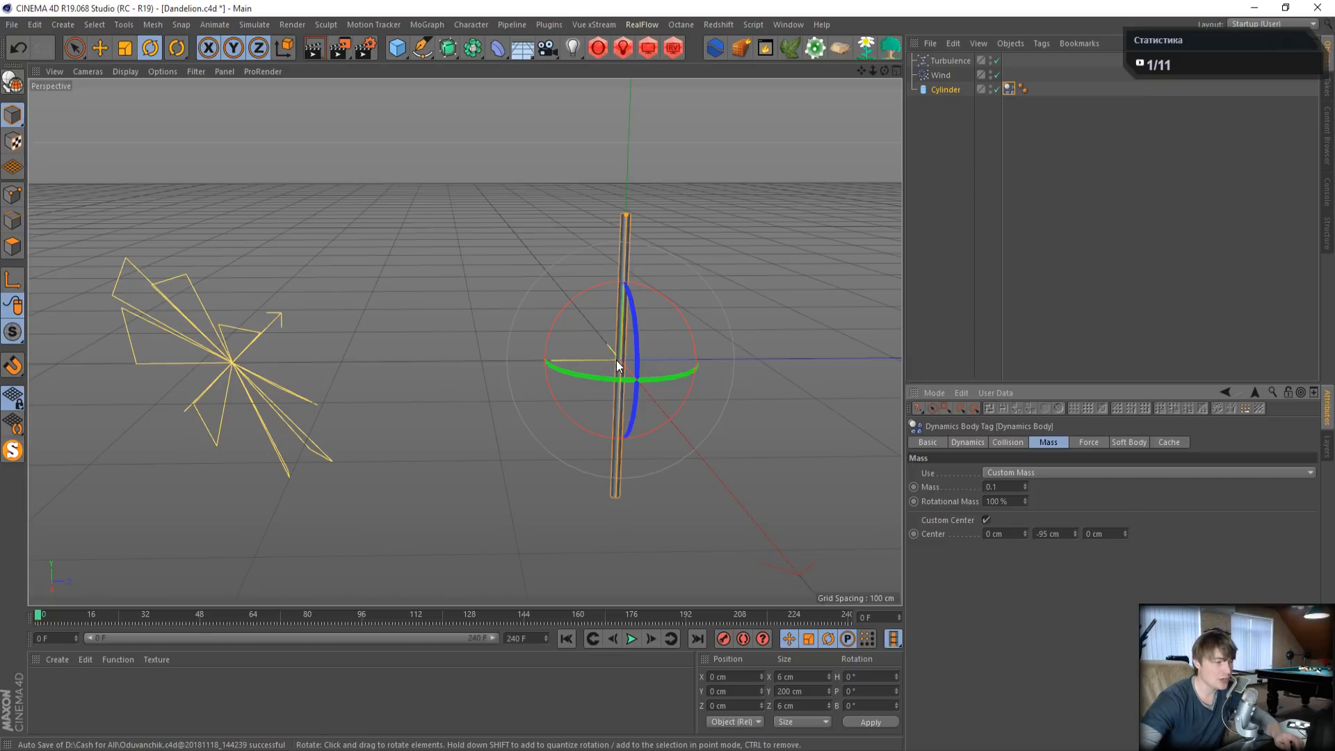
# - Compare the cylinder's height with the custom center's Y value and examine the cylinder's lower end in the front view
pyautogui.click(945, 89)
pyautogui.click(1008, 500)
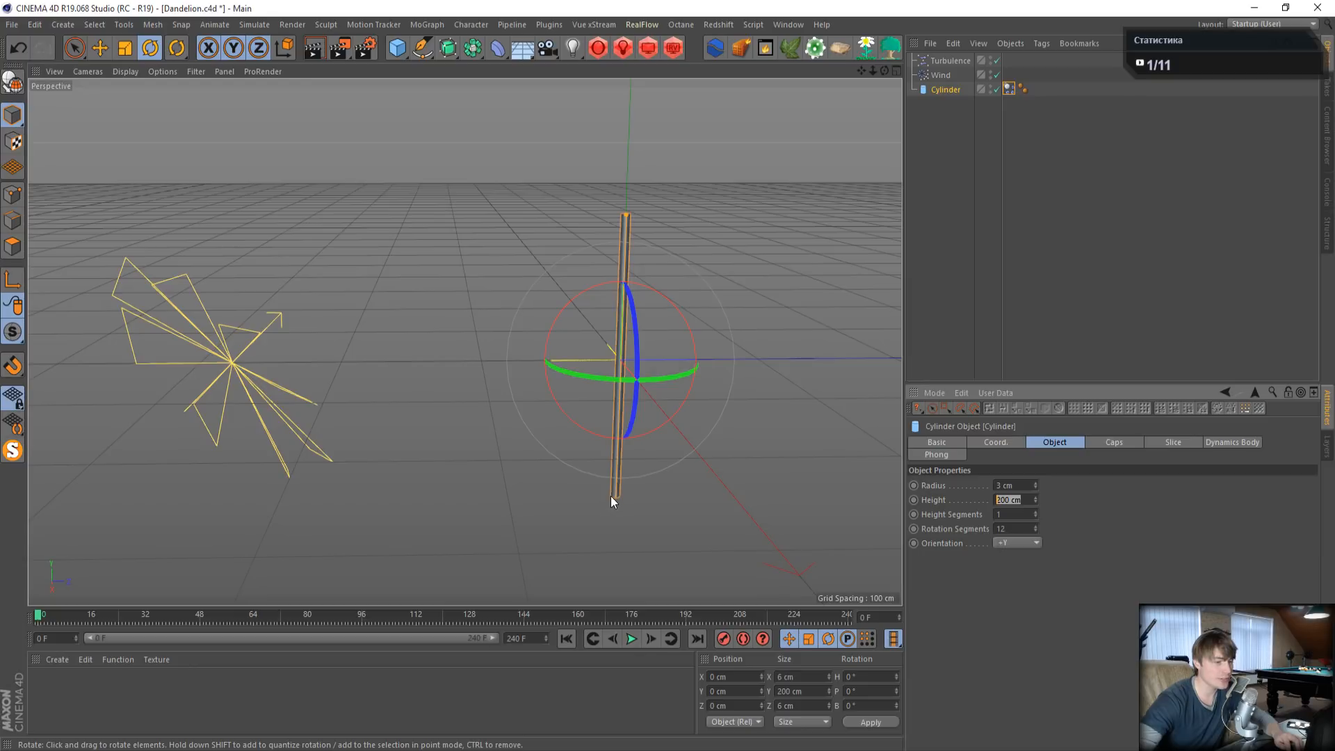
pyautogui.click(1009, 88)
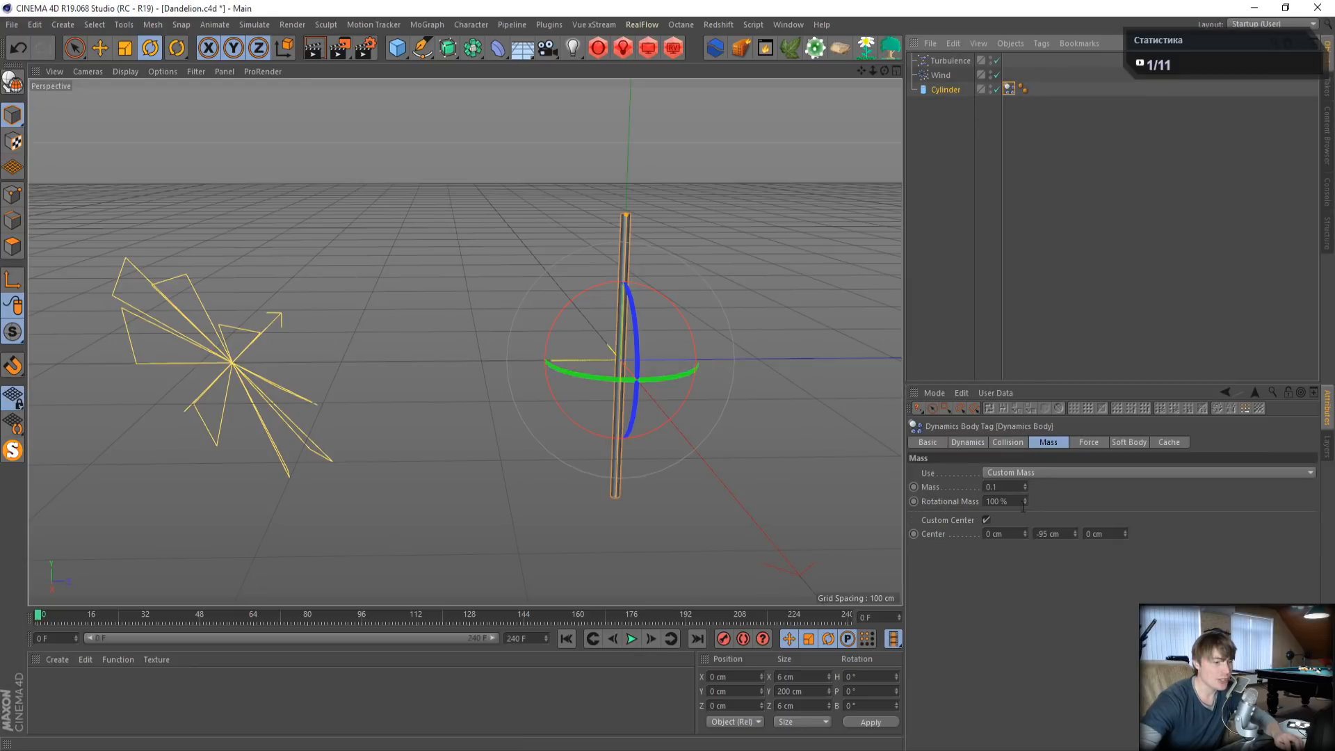
pyautogui.click(1066, 533)
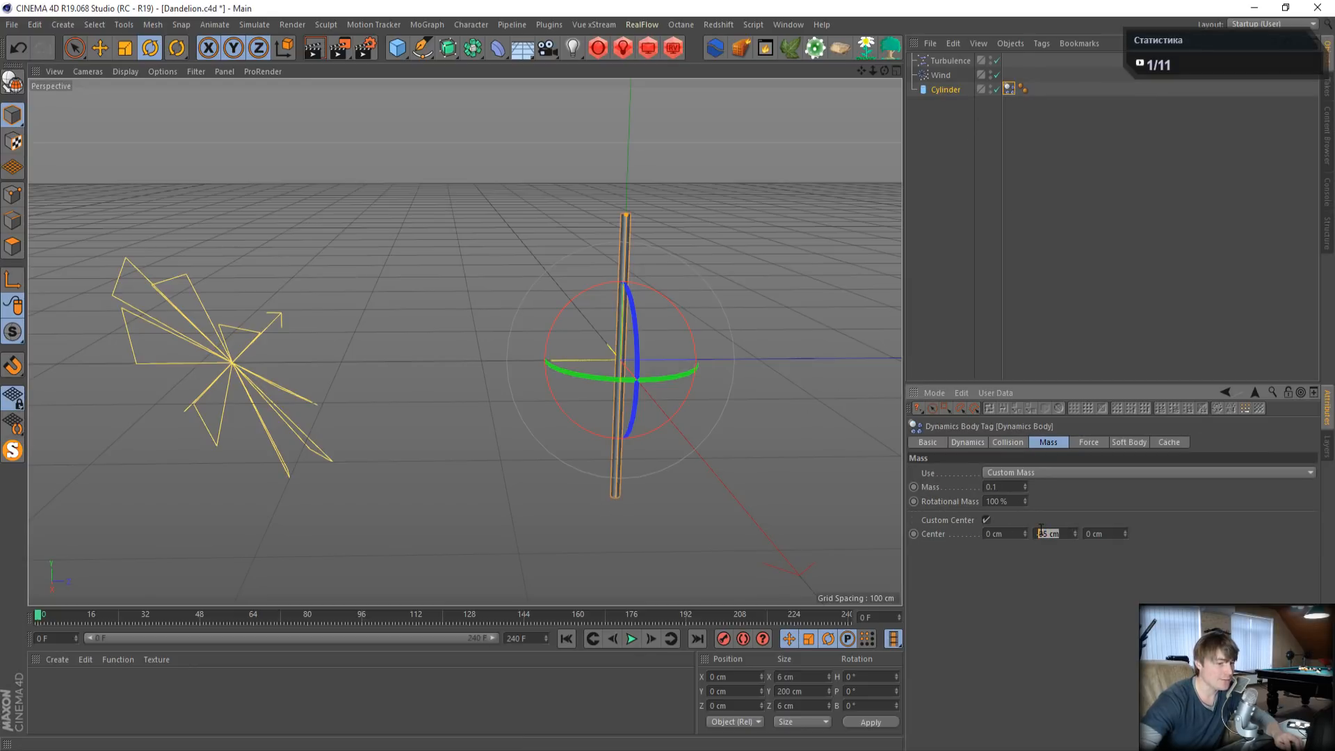
pyautogui.middleClick(766, 269)
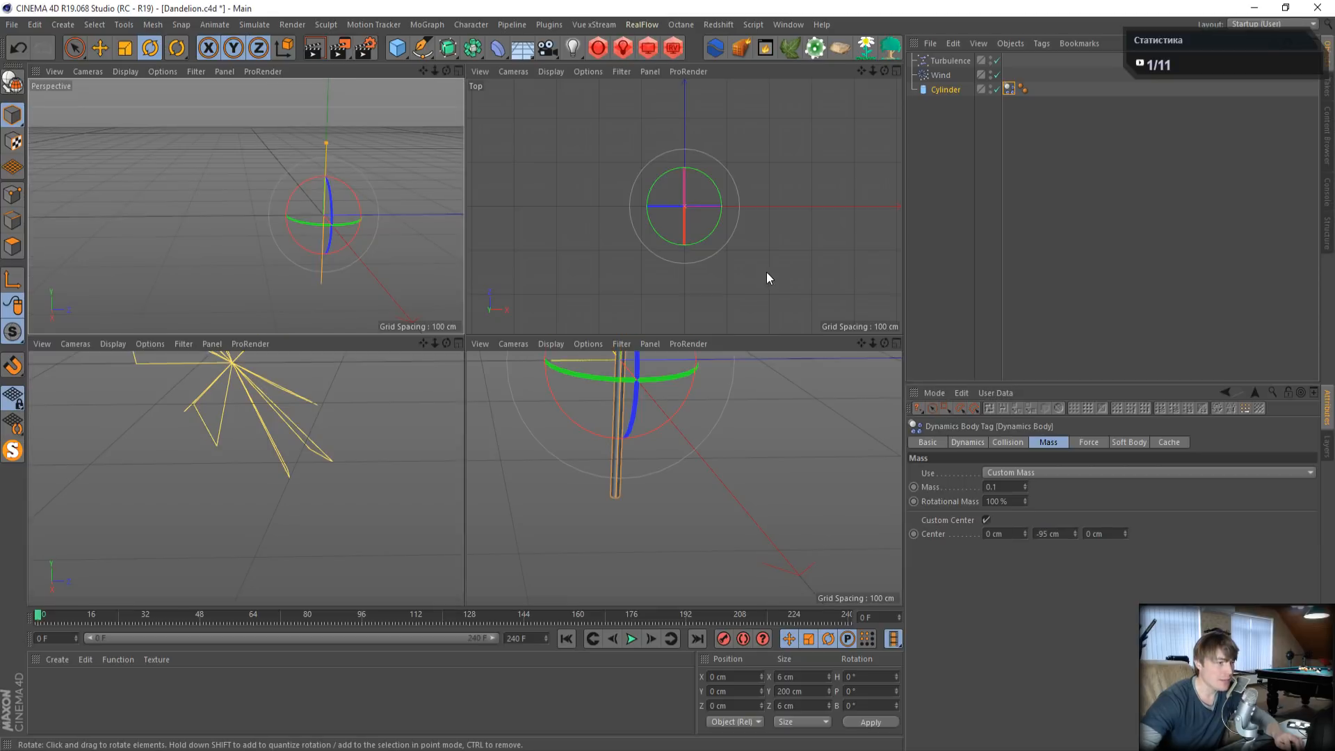
pyautogui.middleClick(688, 513)
pyautogui.middleClick(689, 512)
pyautogui.scroll(10, 491, 377)
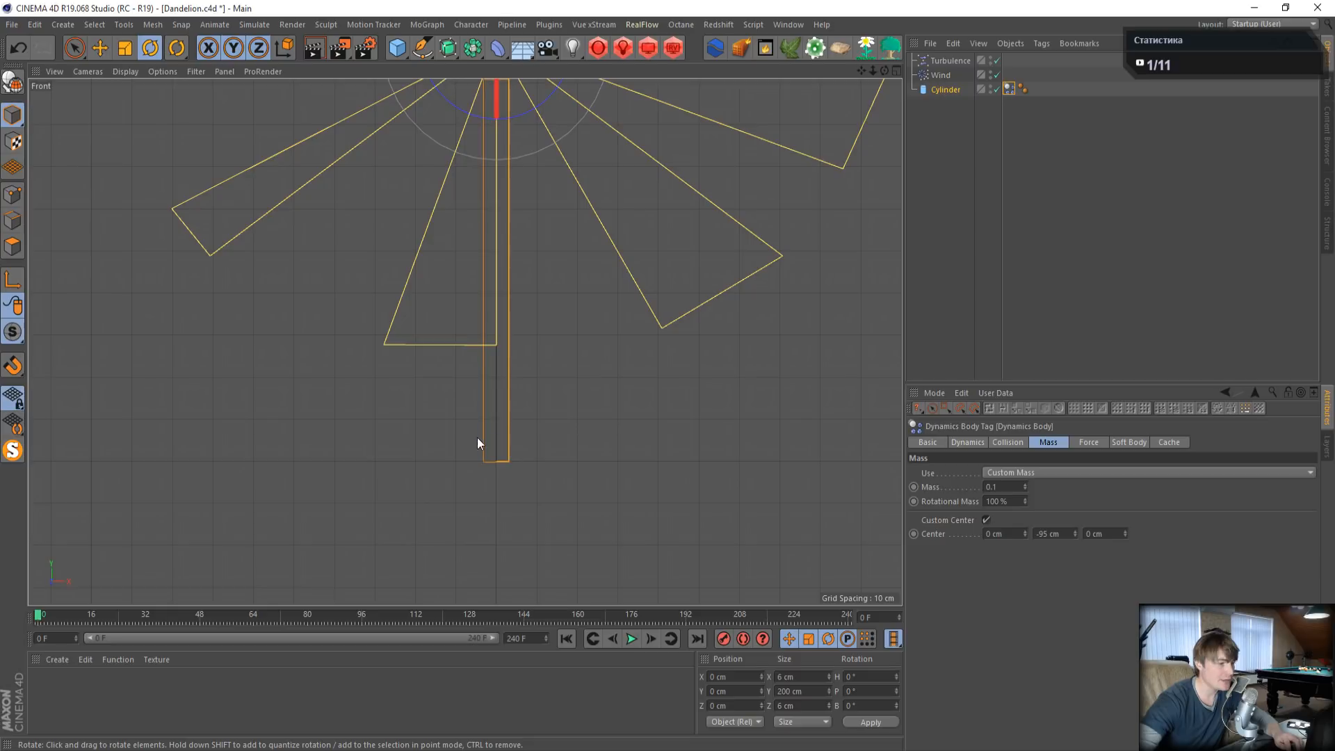
pyautogui.middleClick(487, 407)
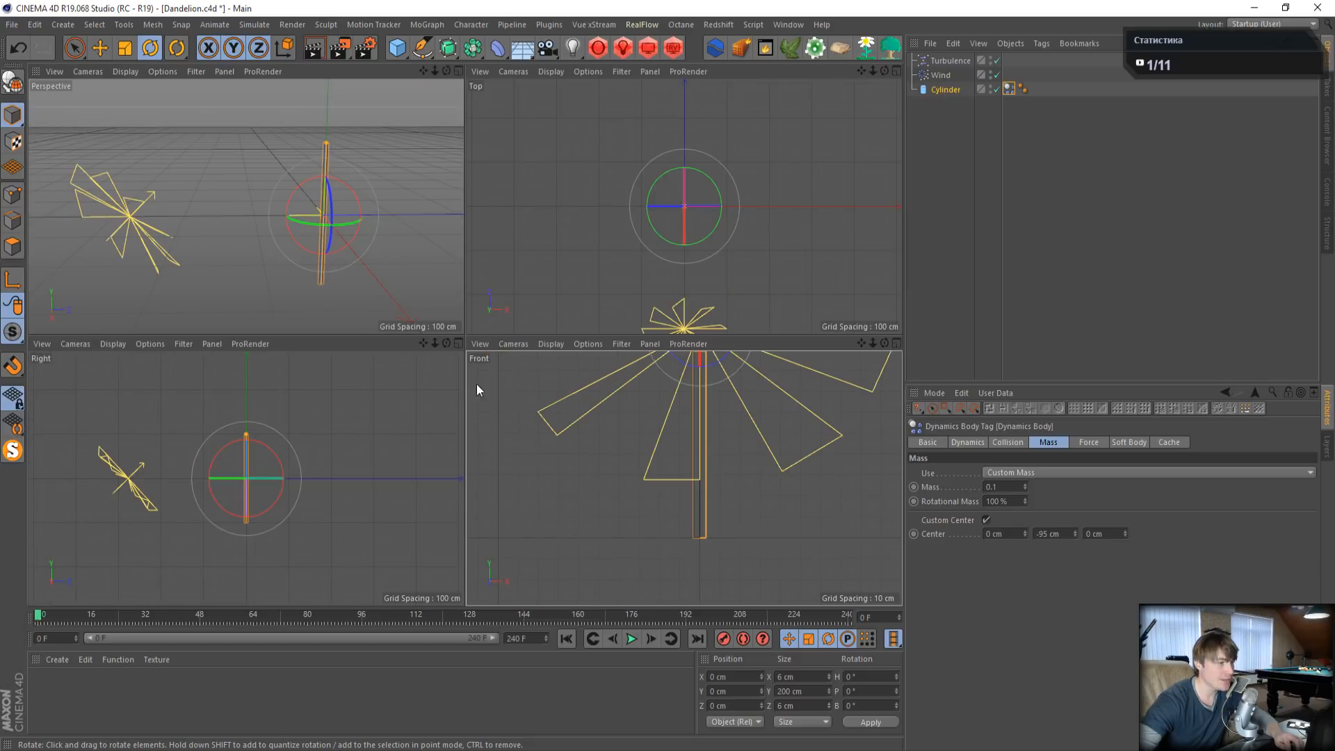
# - Play the simulation in the perspective view to check the cylinder's flight with the lowered center of mass, and return to frame 0
pyautogui.middleClick(332, 223)
pyautogui.moveTo(873, 71); pyautogui.dragTo(465, 342)
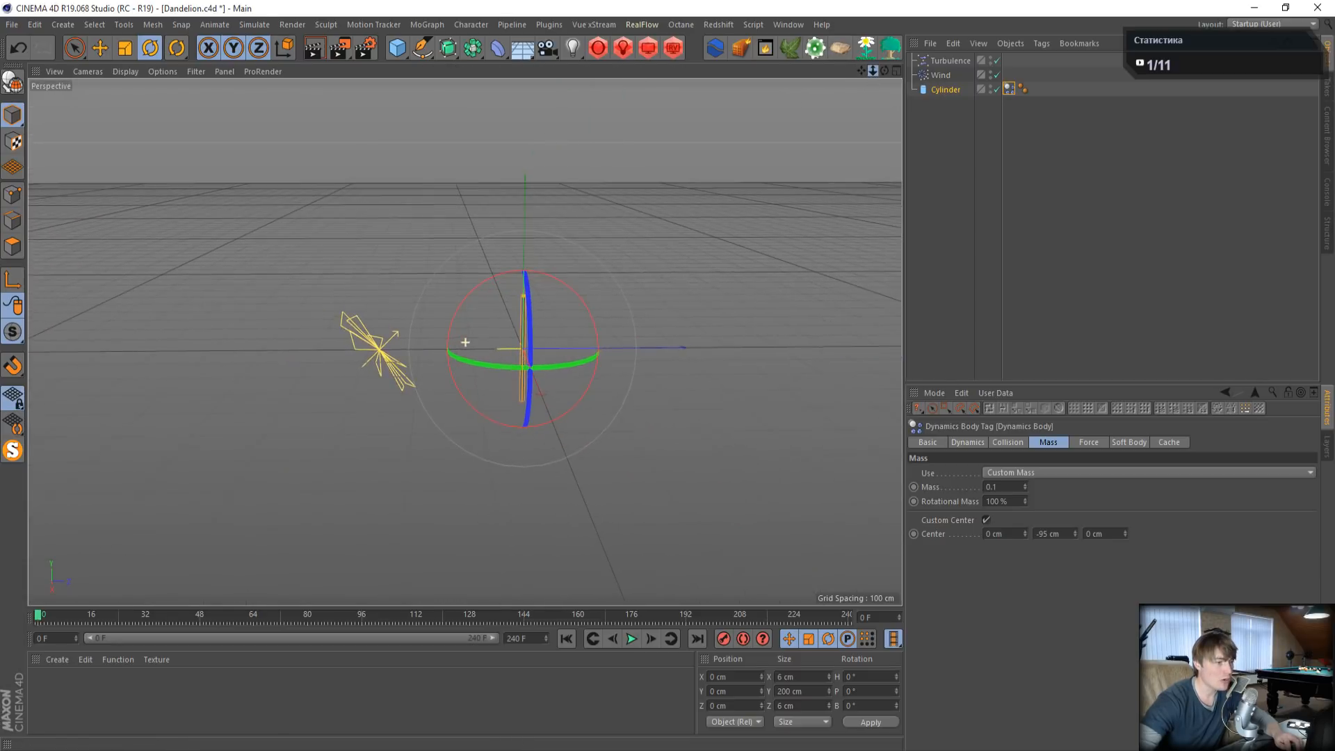
pyautogui.keyDown('alt'); pyautogui.moveTo(758, 284); pyautogui.dragTo(534, 300, button='middle'); pyautogui.keyUp('alt')
pyautogui.click(759, 283)
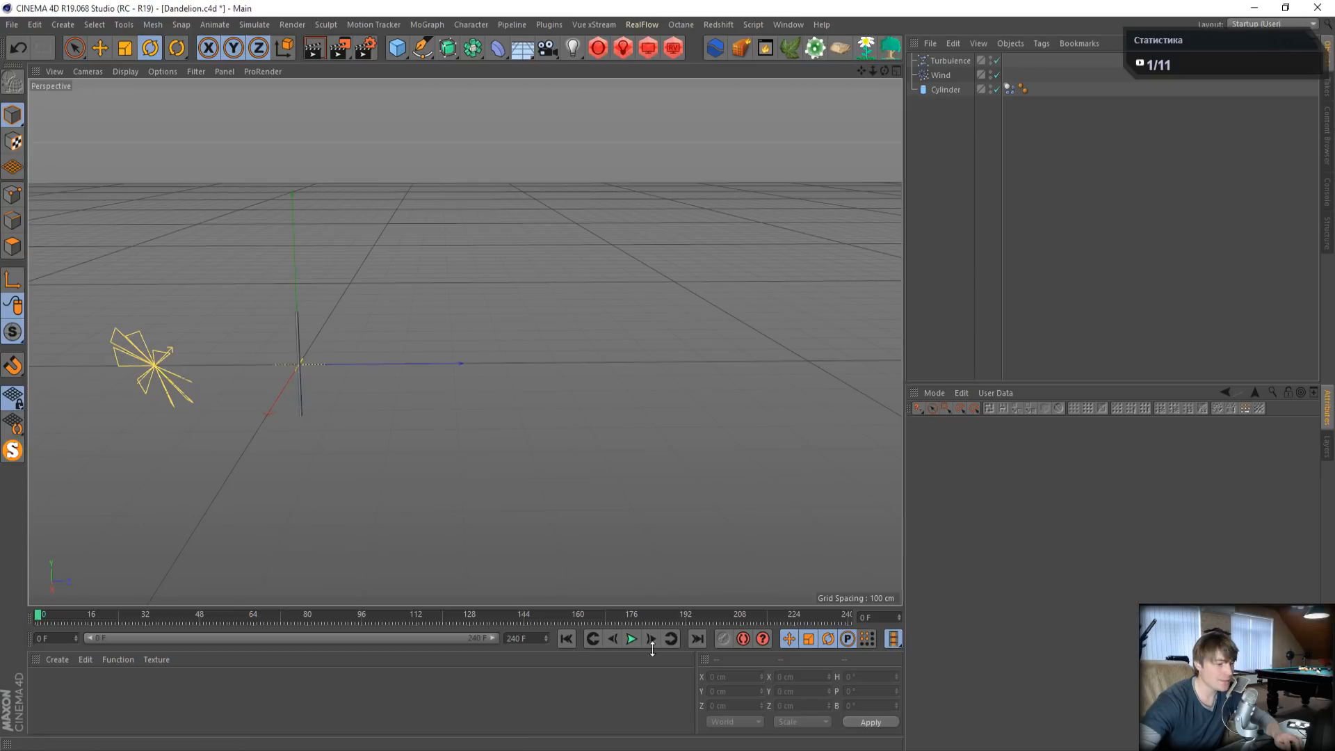
pyautogui.click(630, 639)
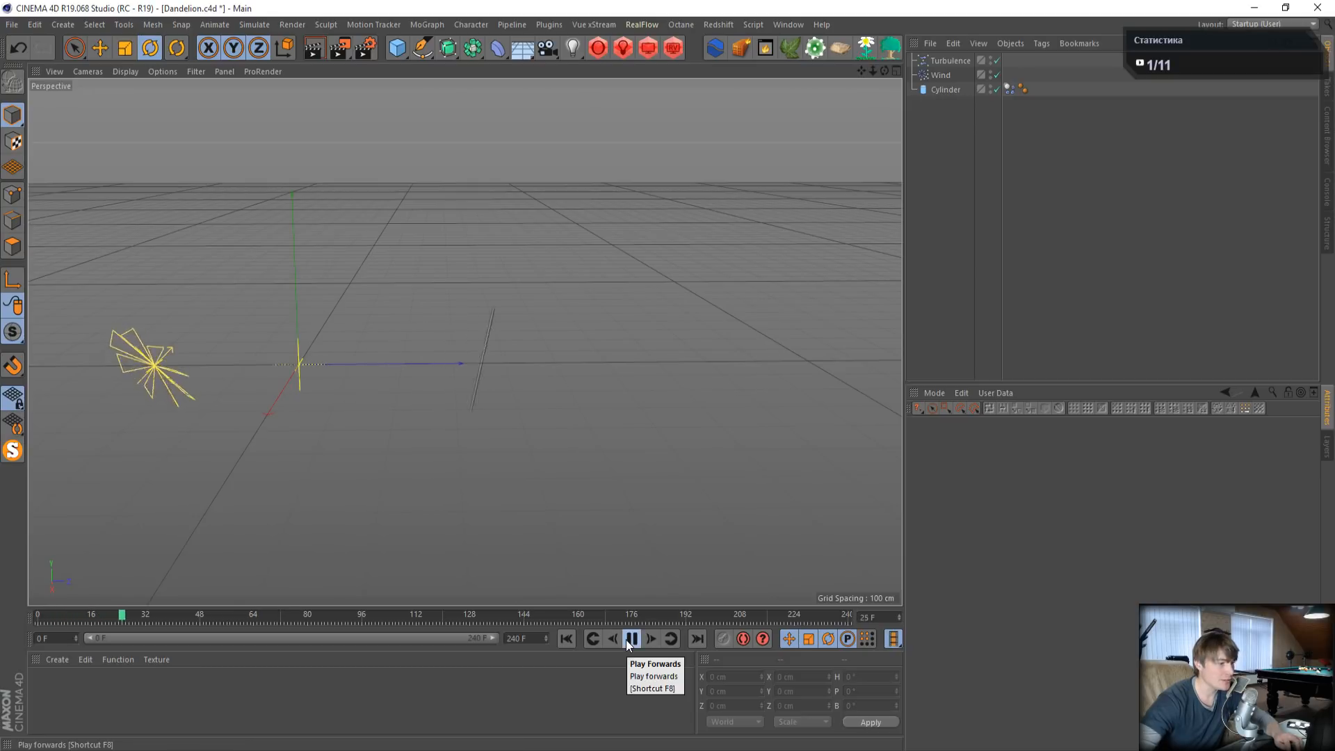
pyautogui.click(628, 641)
pyautogui.click(566, 639)
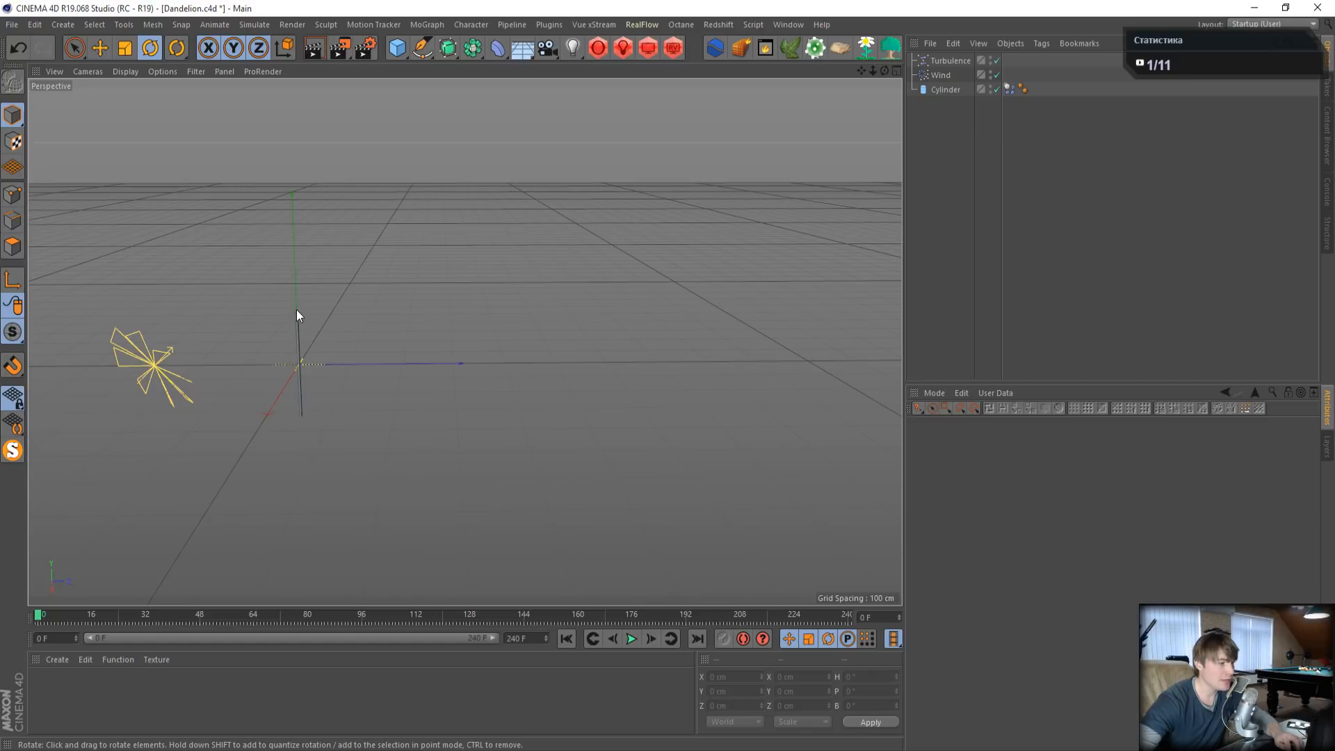
# - Set the Wind object's speed to 25 cm and start replaying the simulation from frame 0
pyautogui.click(938, 74)
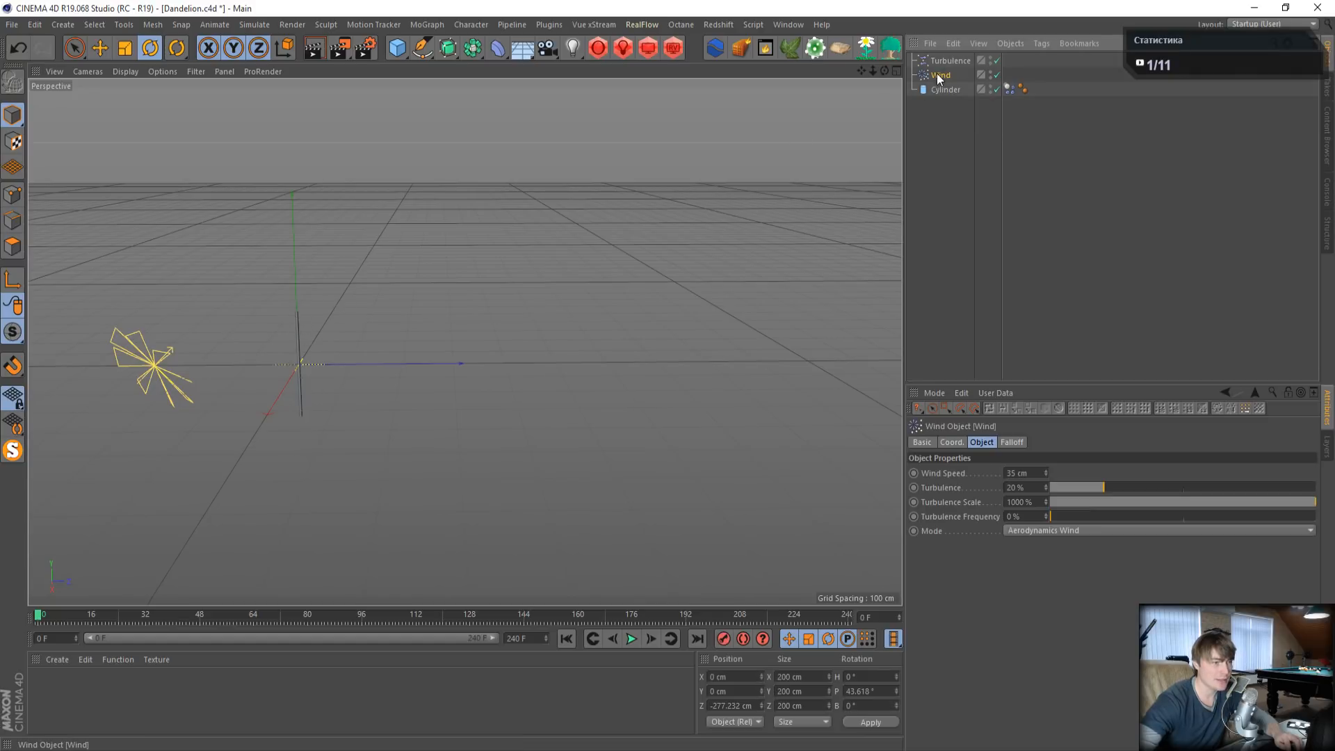
pyautogui.write('2')
pyautogui.press('Return')
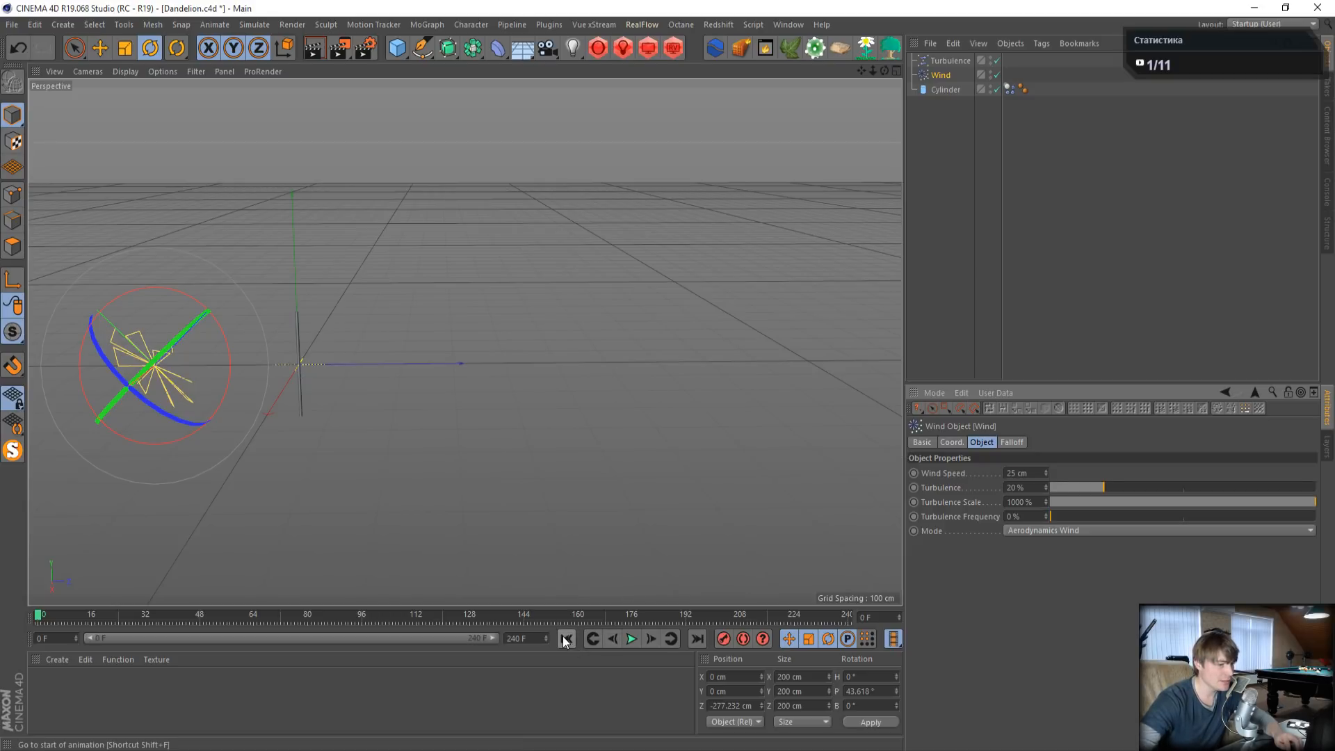
pyautogui.click(633, 639)
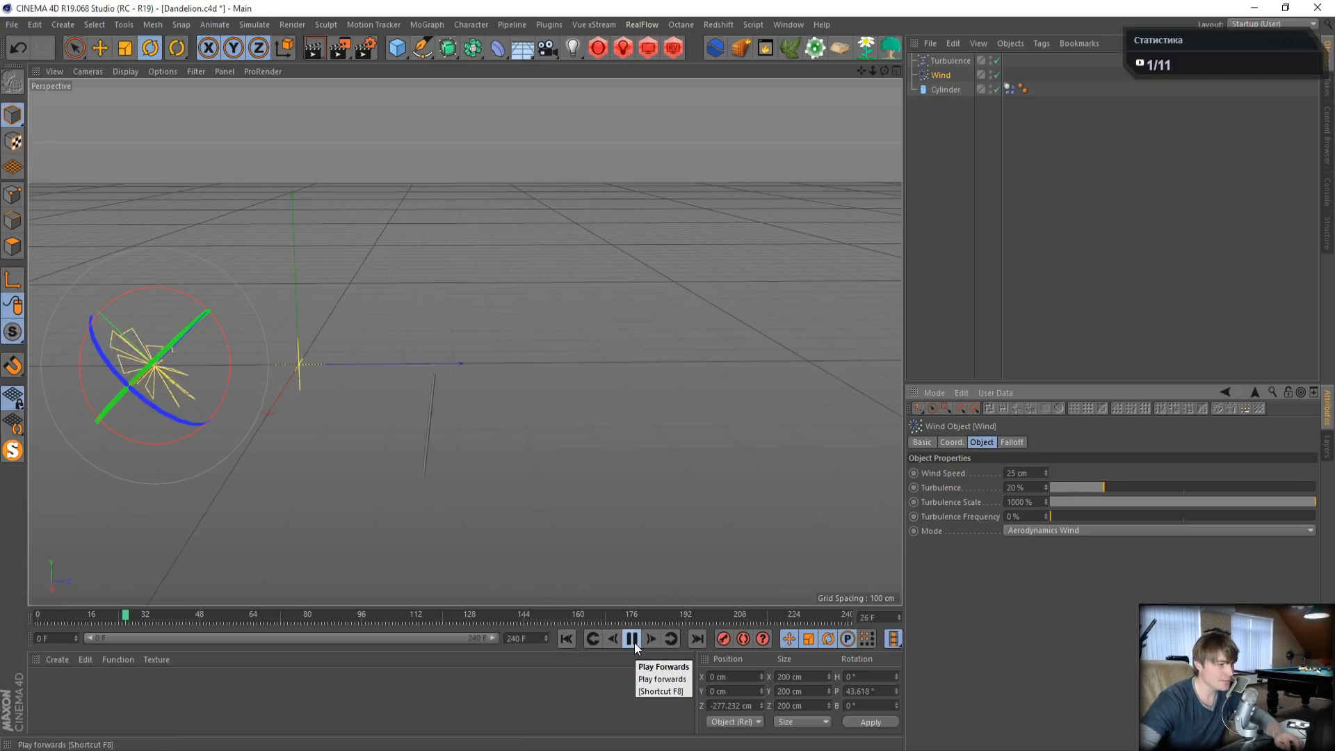
# - Replay the simulation from frame 0 to check the cylinder's flight at the new wind speed
pyautogui.click(633, 639)
pyautogui.click(567, 638)
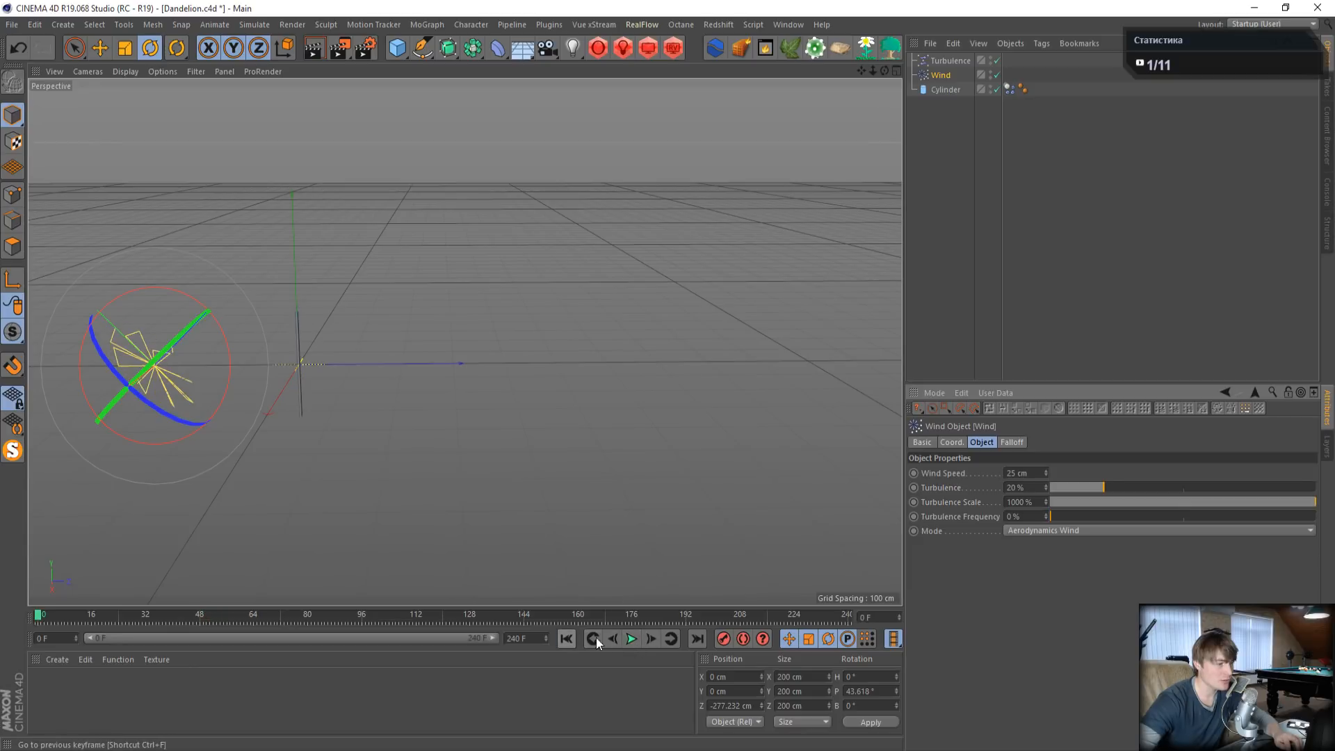
pyautogui.click(632, 639)
pyautogui.click(632, 639)
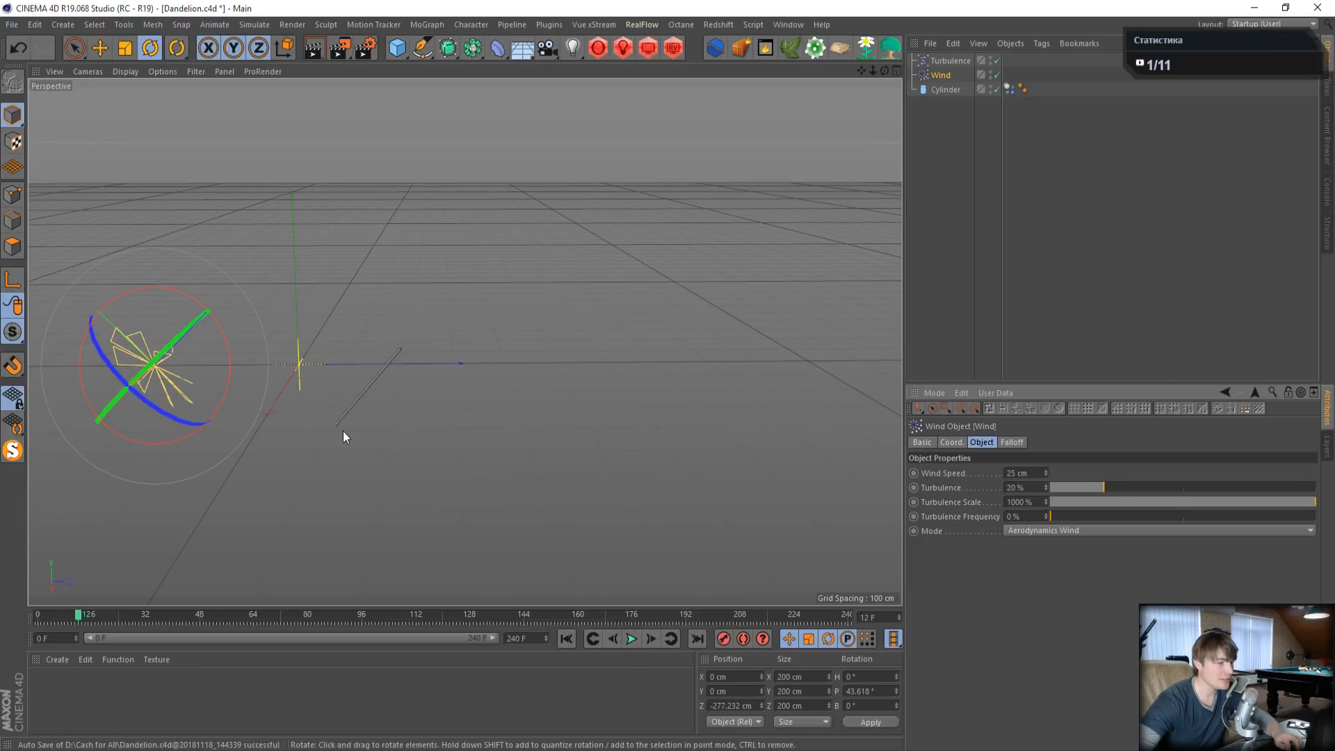
# - Switch to the Oduvanchik.c4d project and examine the lower Cloner's Dynamics Body tag settings and the Wind and Turbulence object properties
pyautogui.click(787, 25)
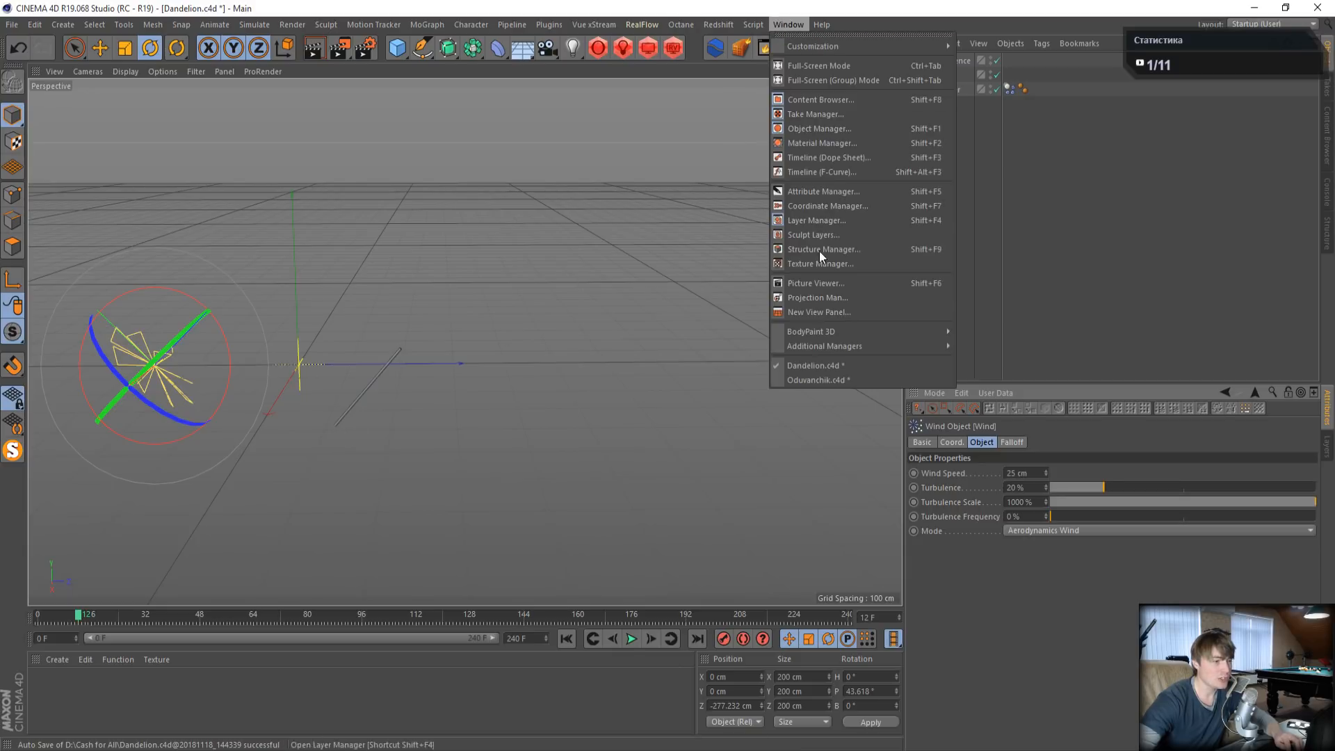
pyautogui.click(835, 378)
pyautogui.click(1028, 247)
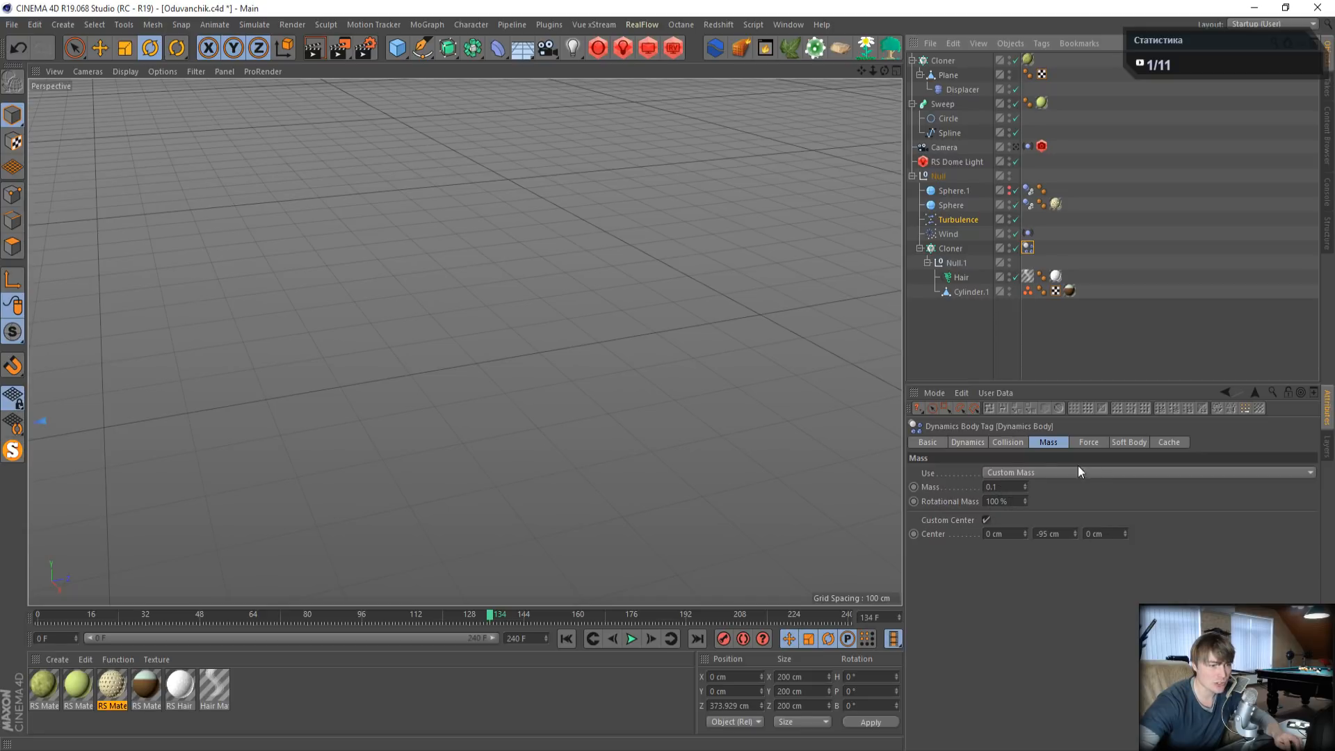
pyautogui.click(1006, 443)
pyautogui.click(1089, 443)
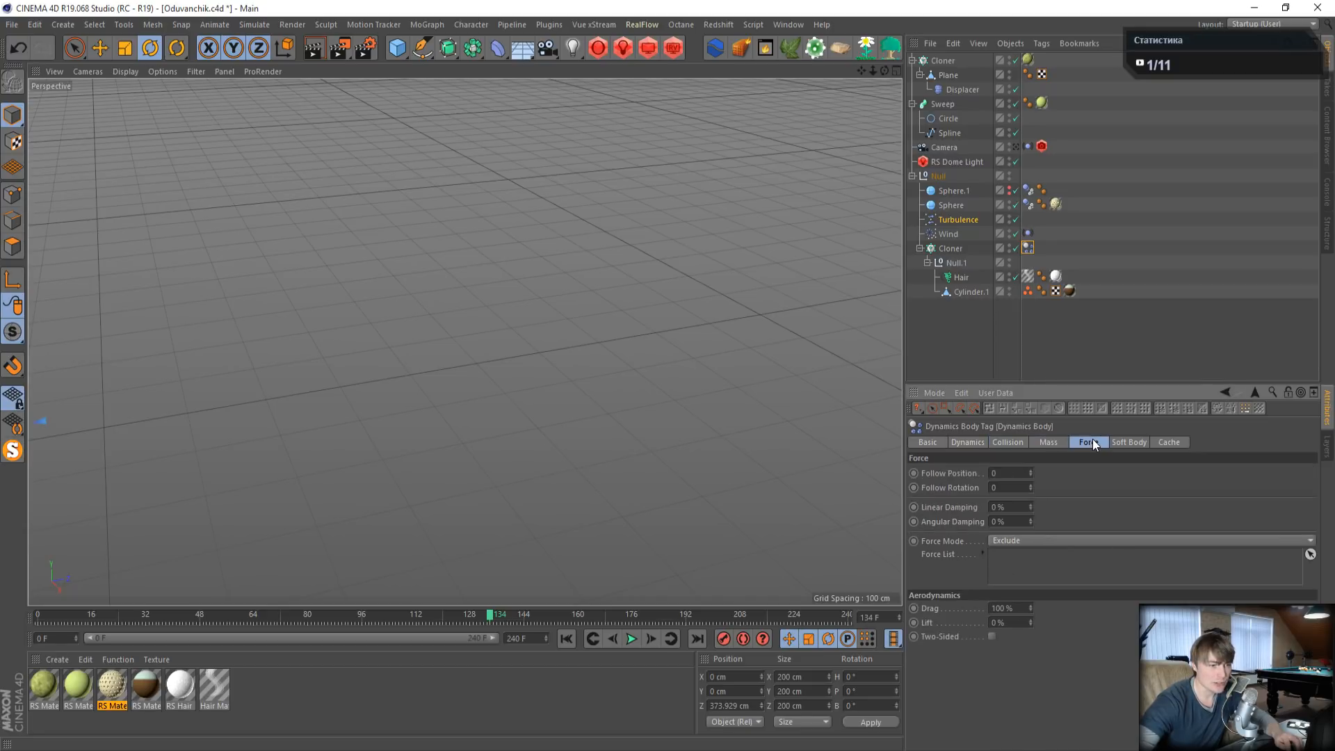
pyautogui.click(1125, 443)
pyautogui.click(1036, 444)
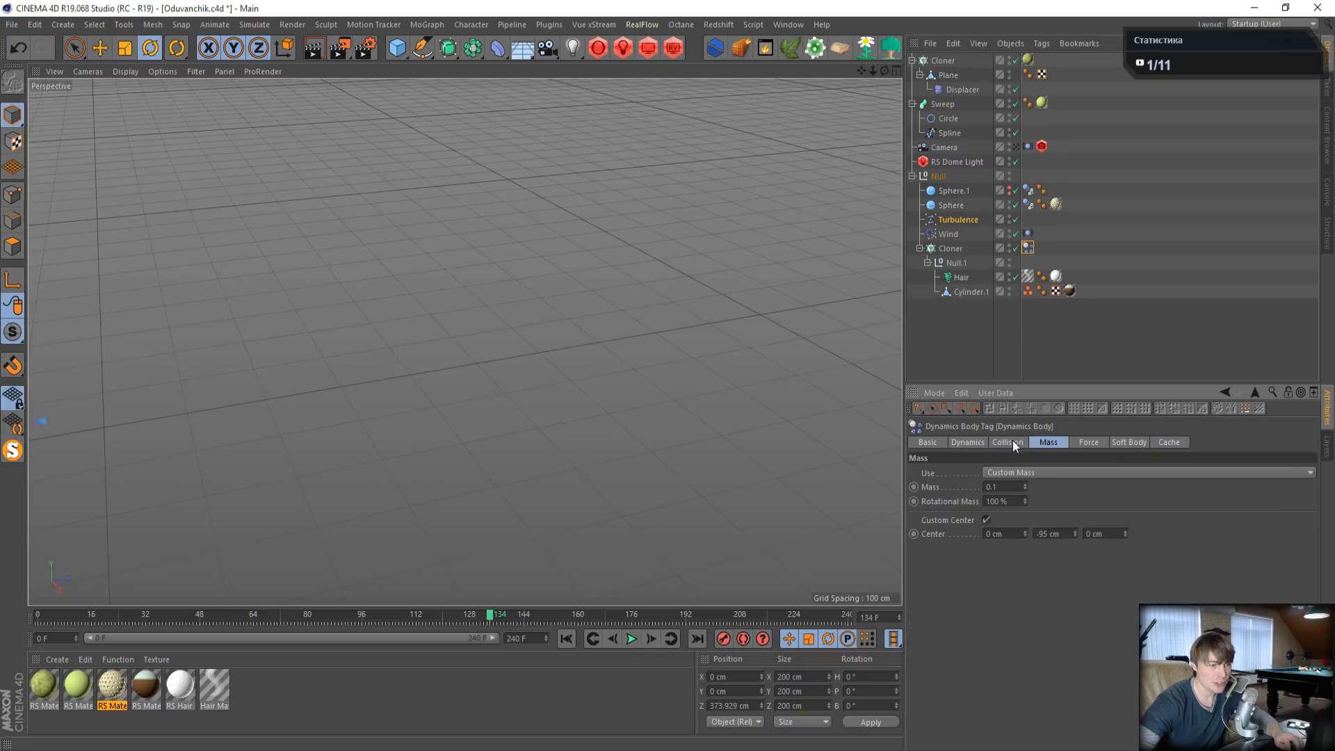
pyautogui.click(1014, 445)
pyautogui.click(948, 234)
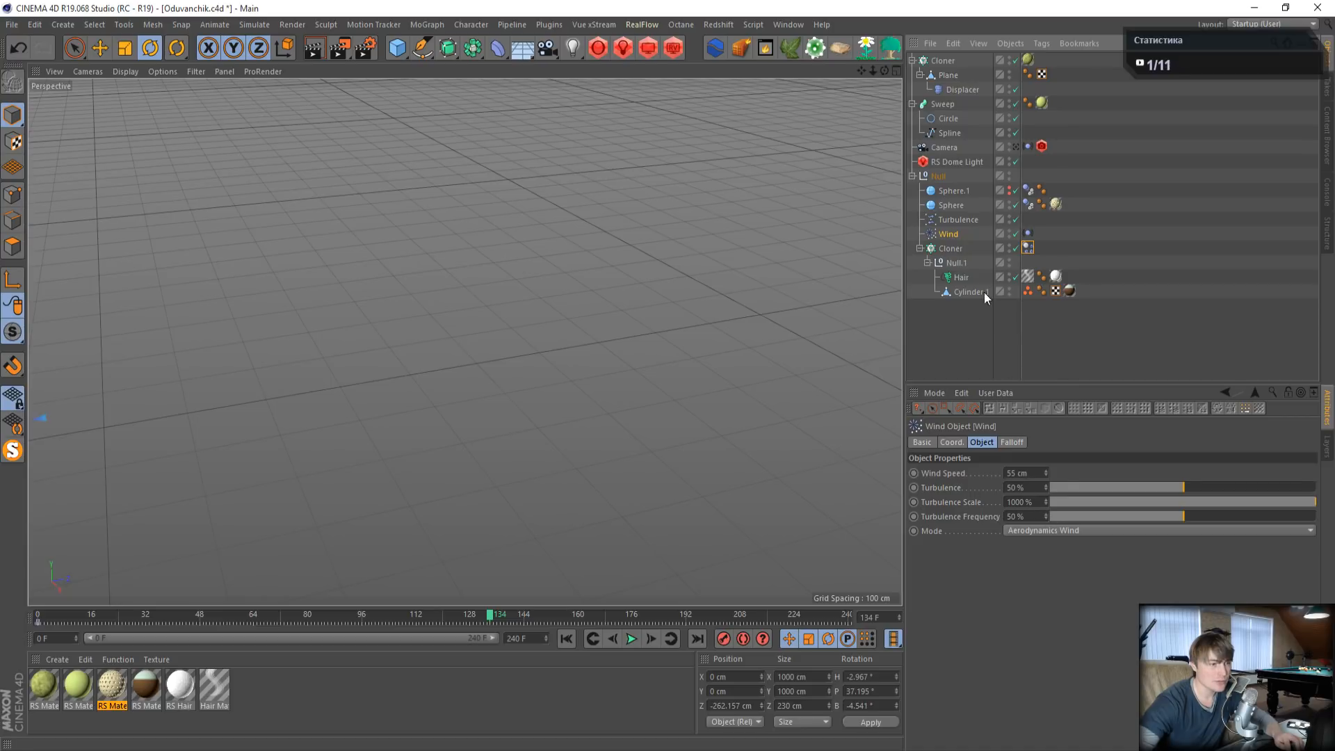
pyautogui.click(951, 218)
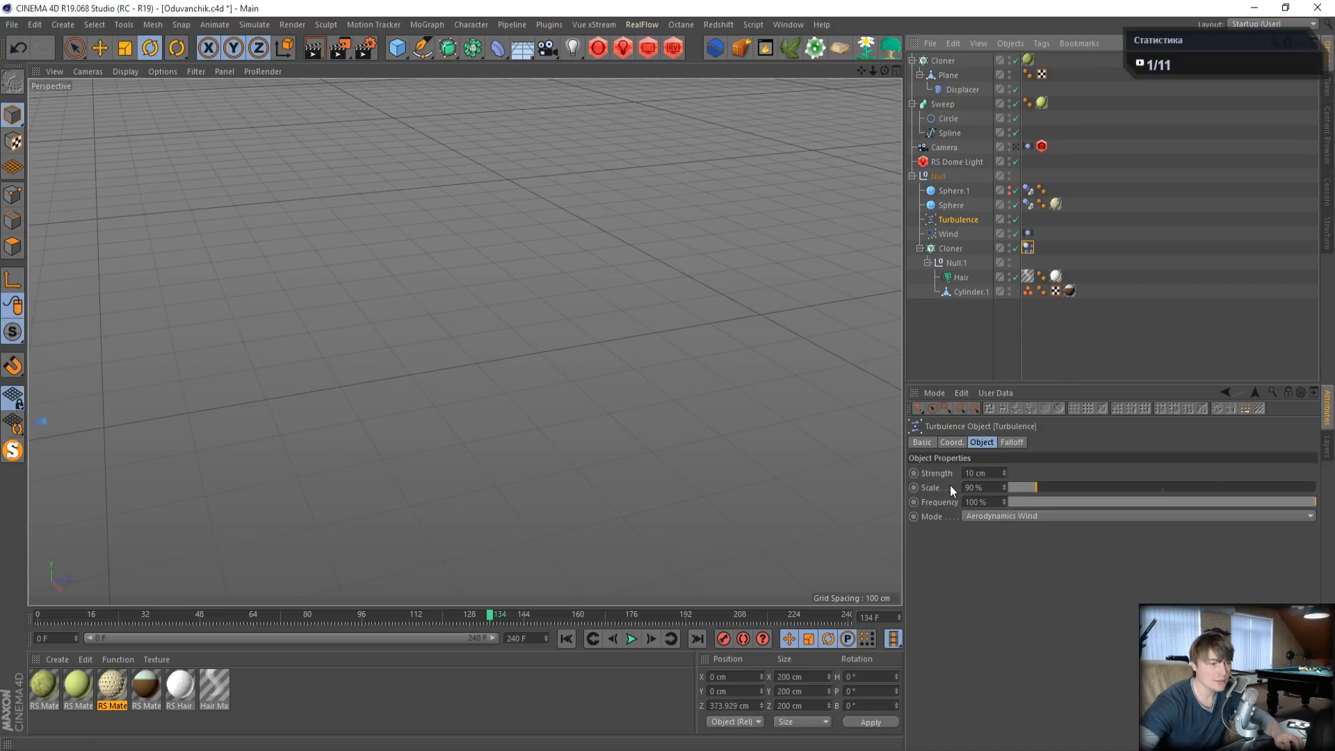
# - Return to the Dandelion.c4d project and set the Turbulence object's frequency to 90%
pyautogui.click(773, 25)
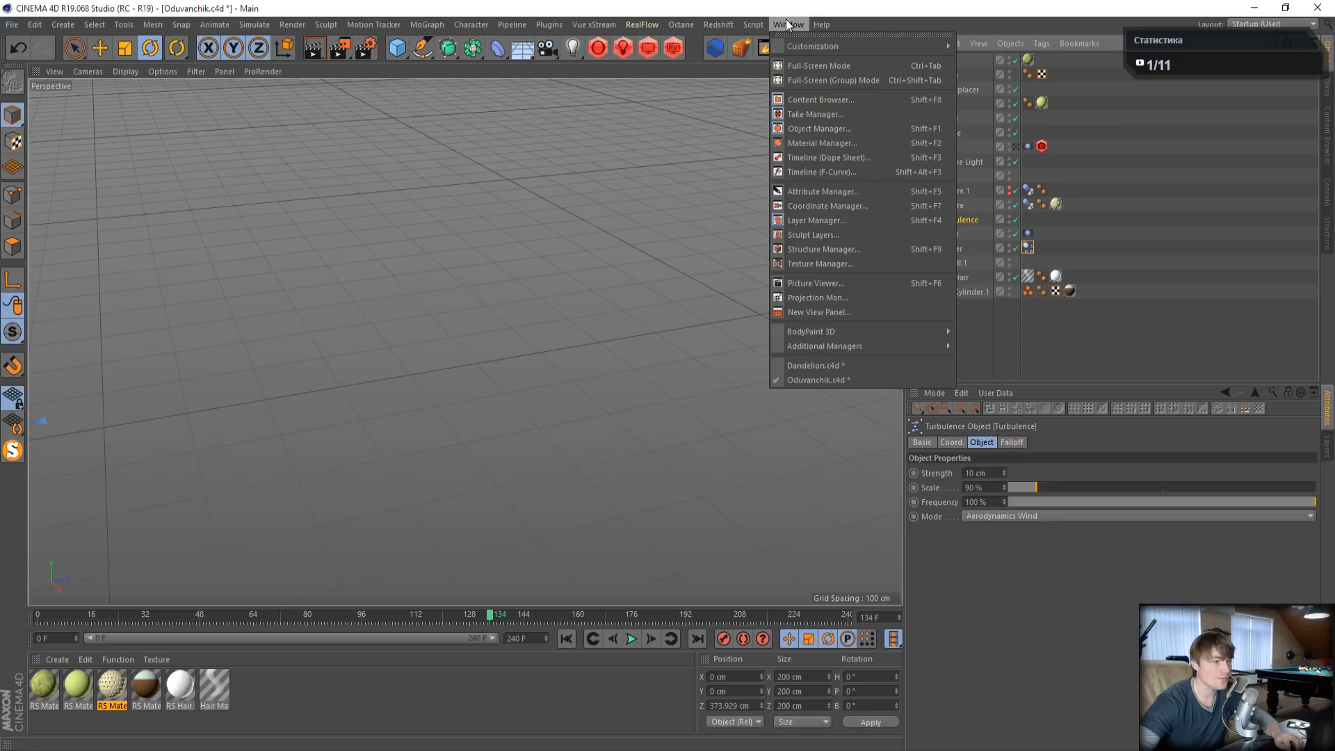
pyautogui.click(816, 364)
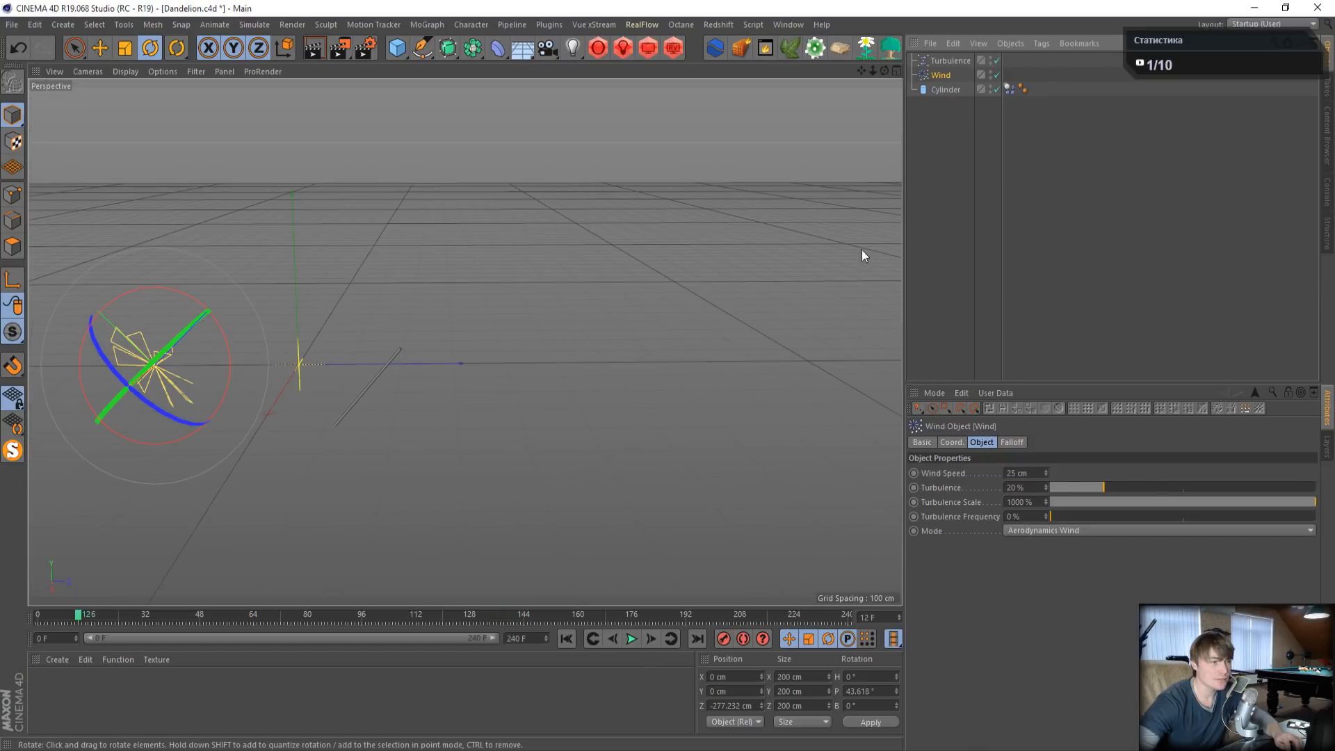
pyautogui.click(940, 61)
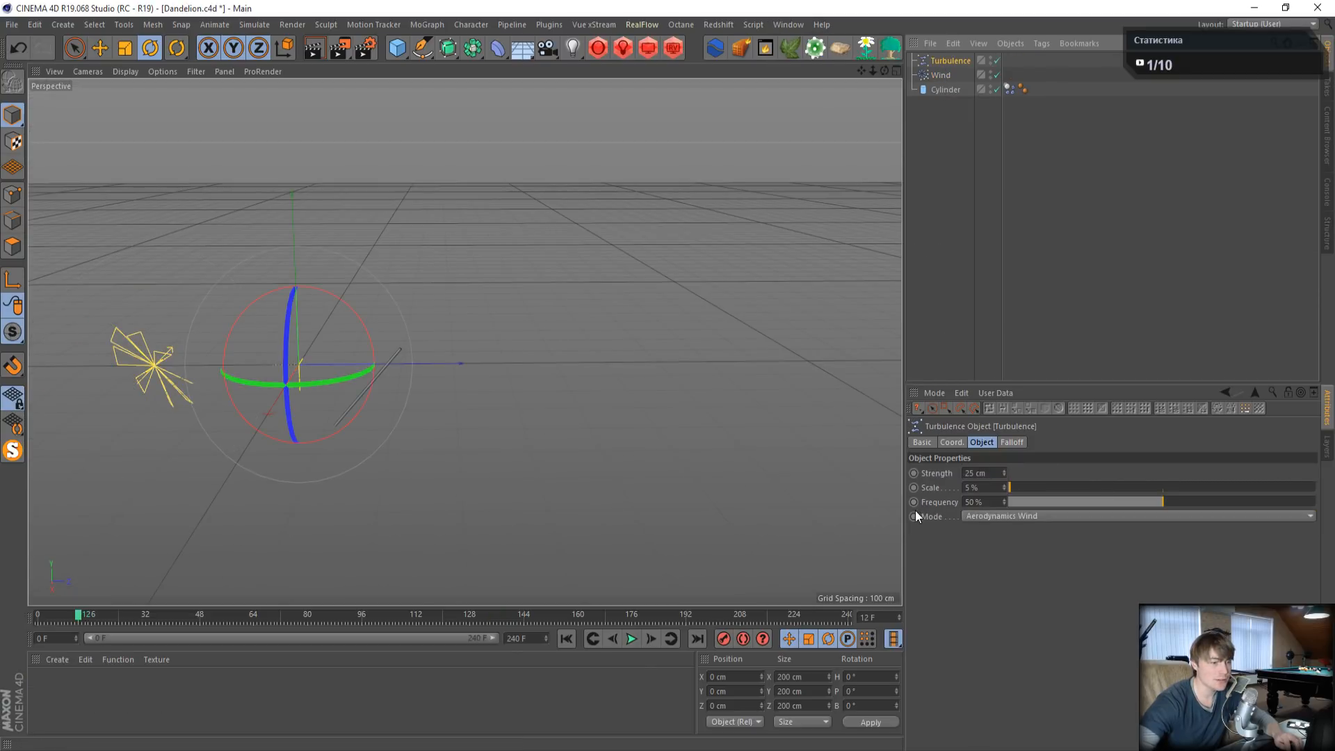
pyautogui.moveTo(996, 500); pyautogui.dragTo(901, 502)
pyautogui.write('90')
pyautogui.press('Return')
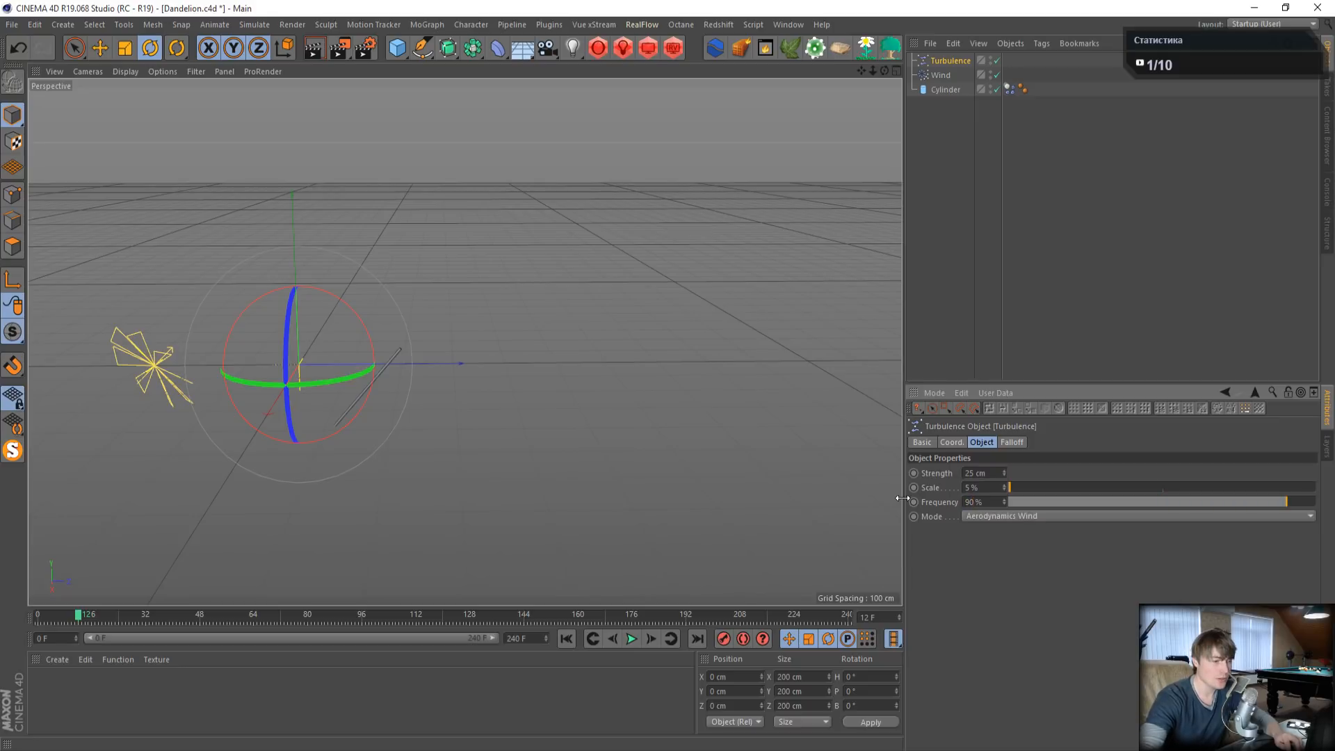
# - Set the Wind object's turbulence scale to 100%
pyautogui.click(943, 75)
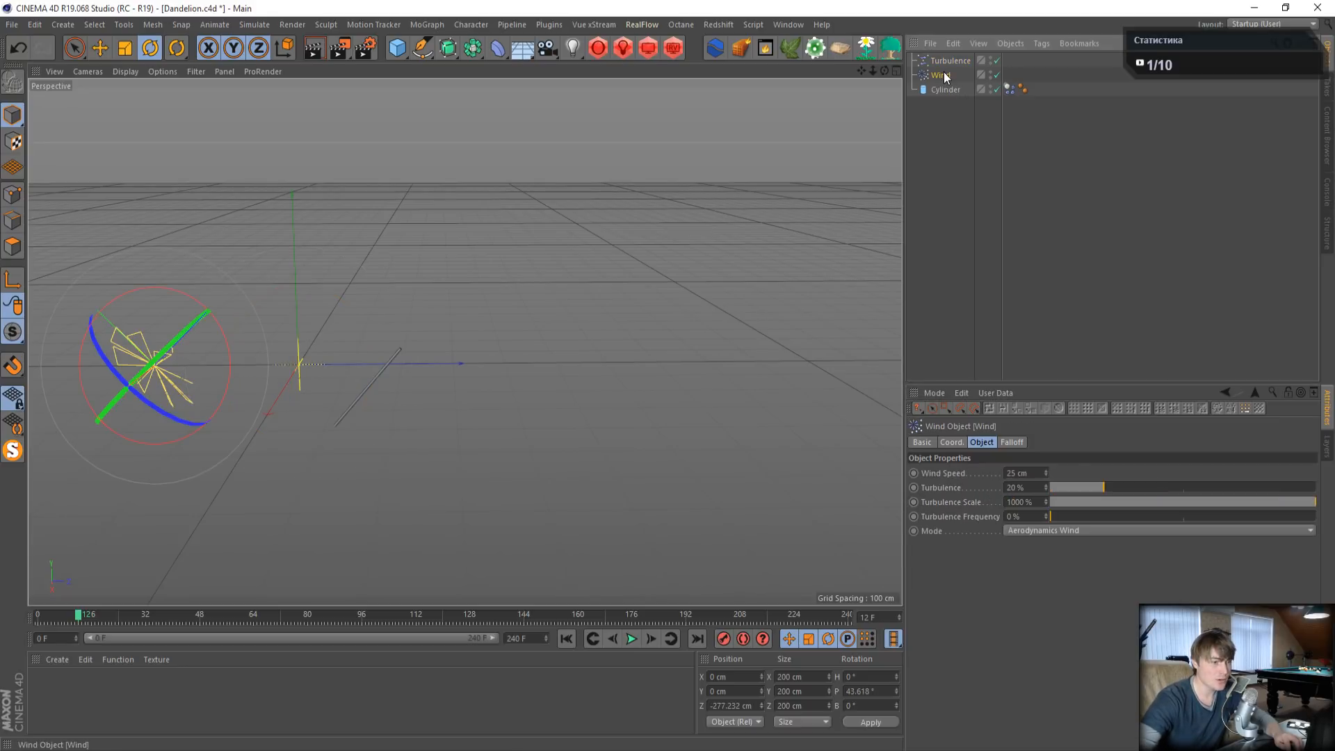
pyautogui.click(1034, 518)
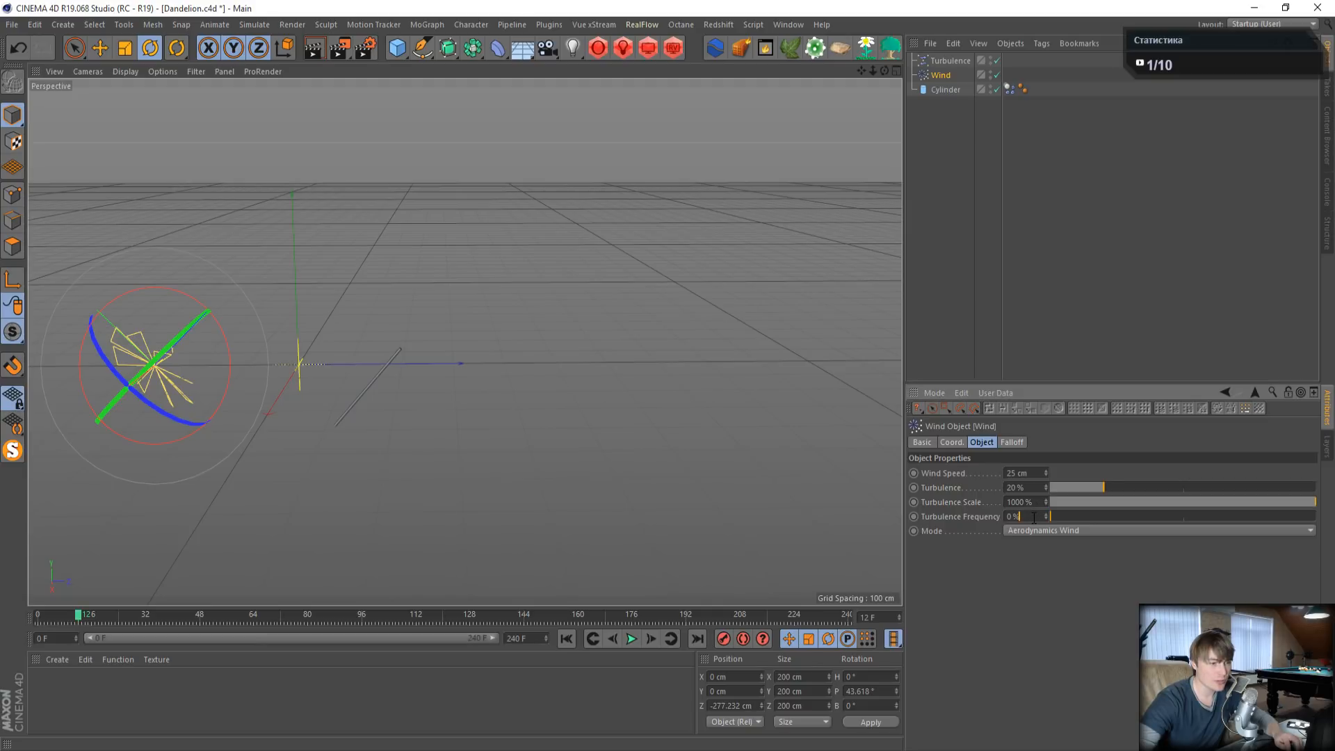
pyautogui.moveTo(1035, 502); pyautogui.dragTo(914, 491)
pyautogui.write('100')
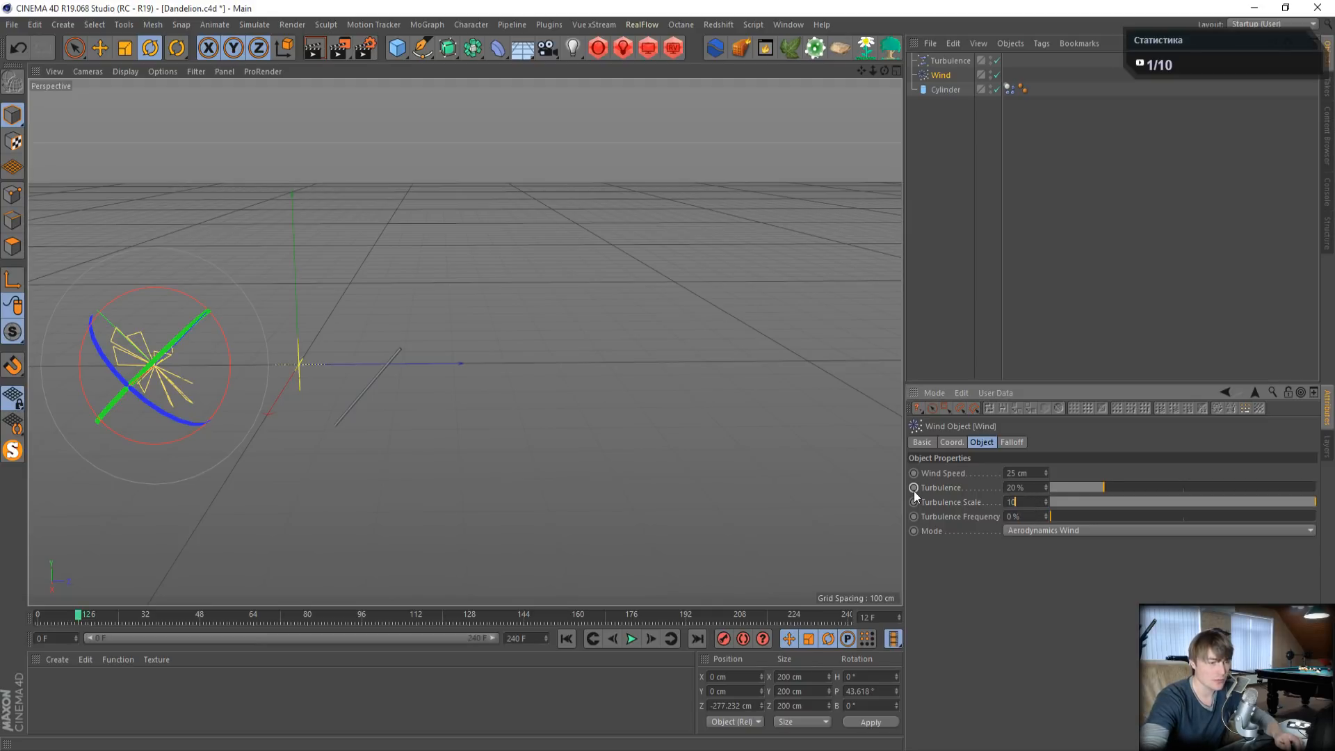
pyautogui.press('Return')
# - Check the Wind object's turbulence settings in the Oduvanchik.c4d project
pyautogui.click(786, 25)
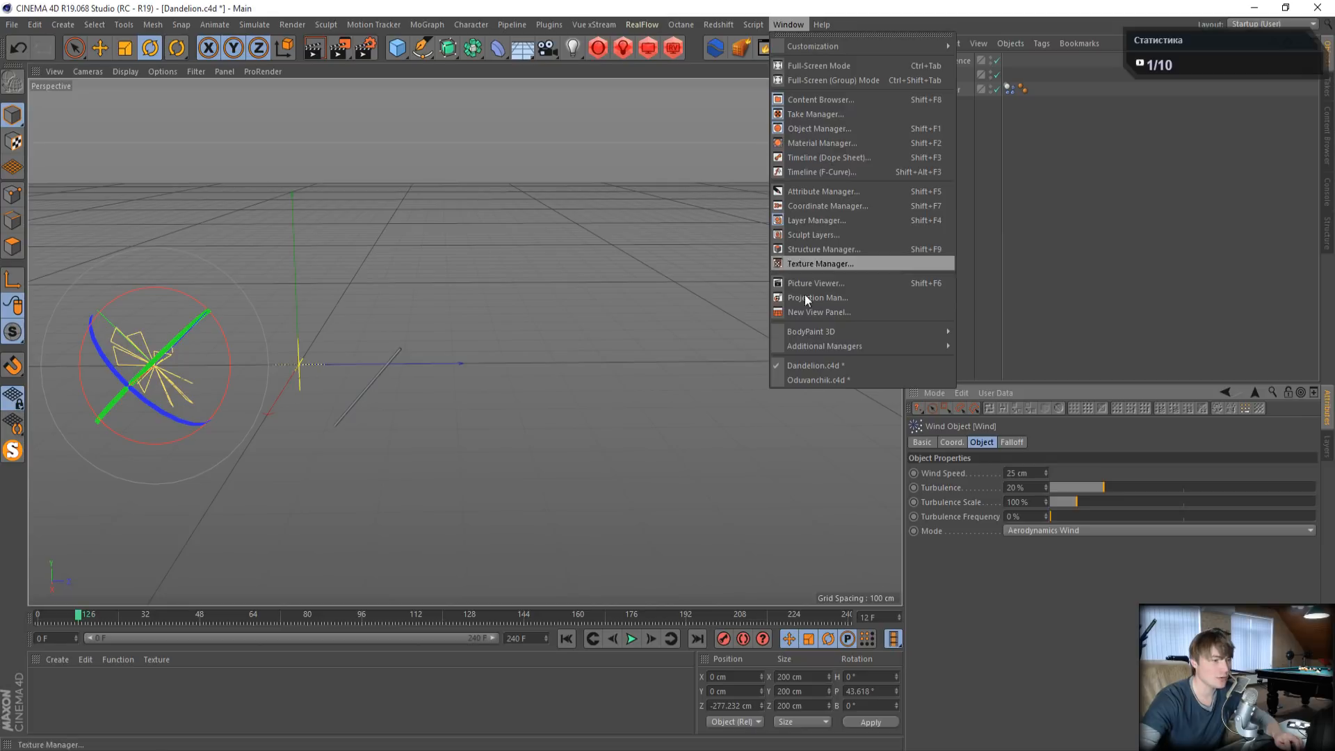
pyautogui.click(804, 380)
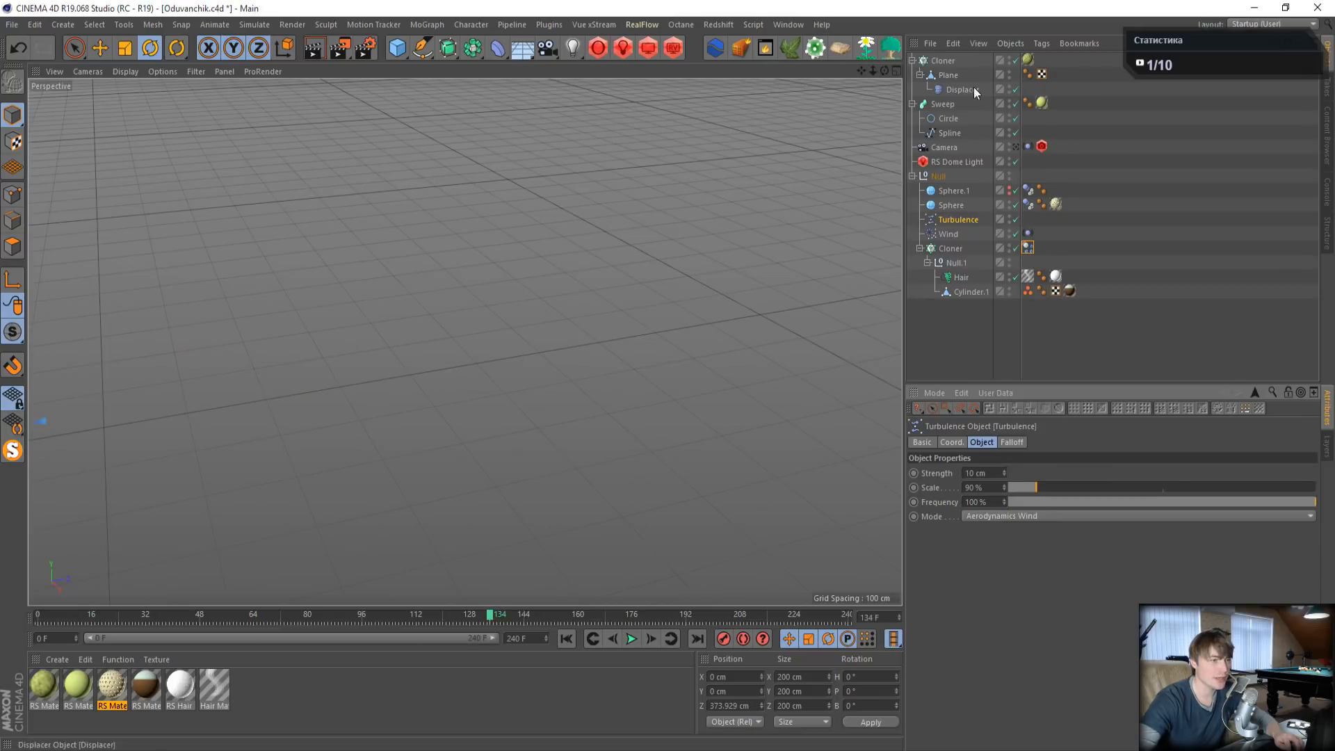
pyautogui.click(944, 234)
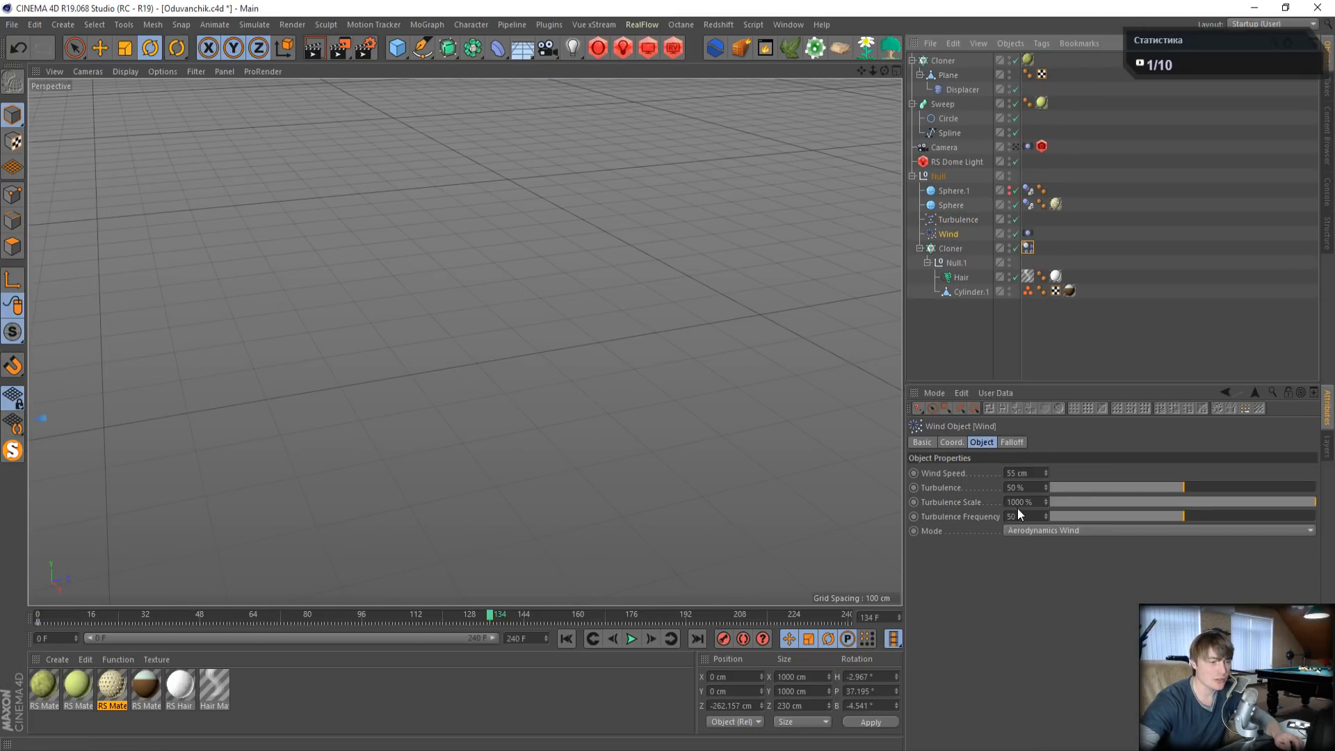
# - Back in Dandelion.c4d, set the Wind object's turbulence scale to 1000% and its turbulence frequency to 50%
pyautogui.click(787, 25)
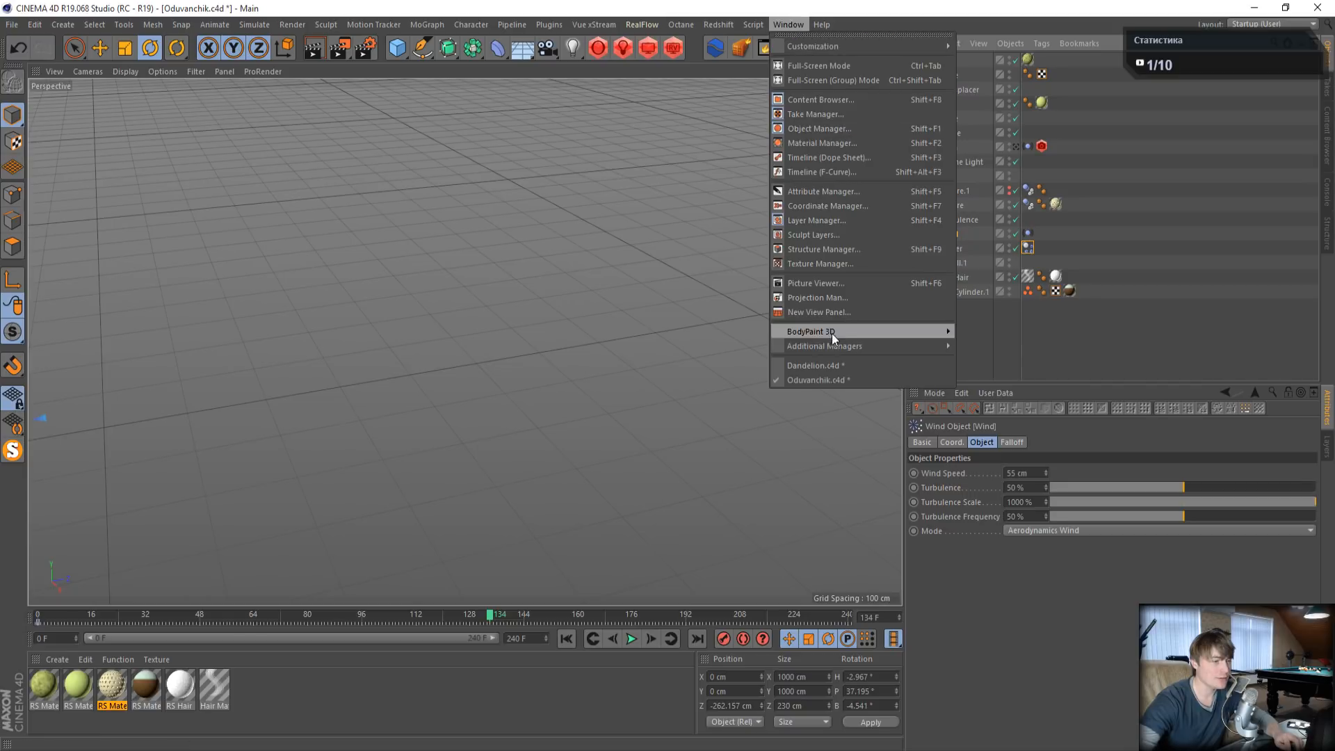
pyautogui.click(824, 366)
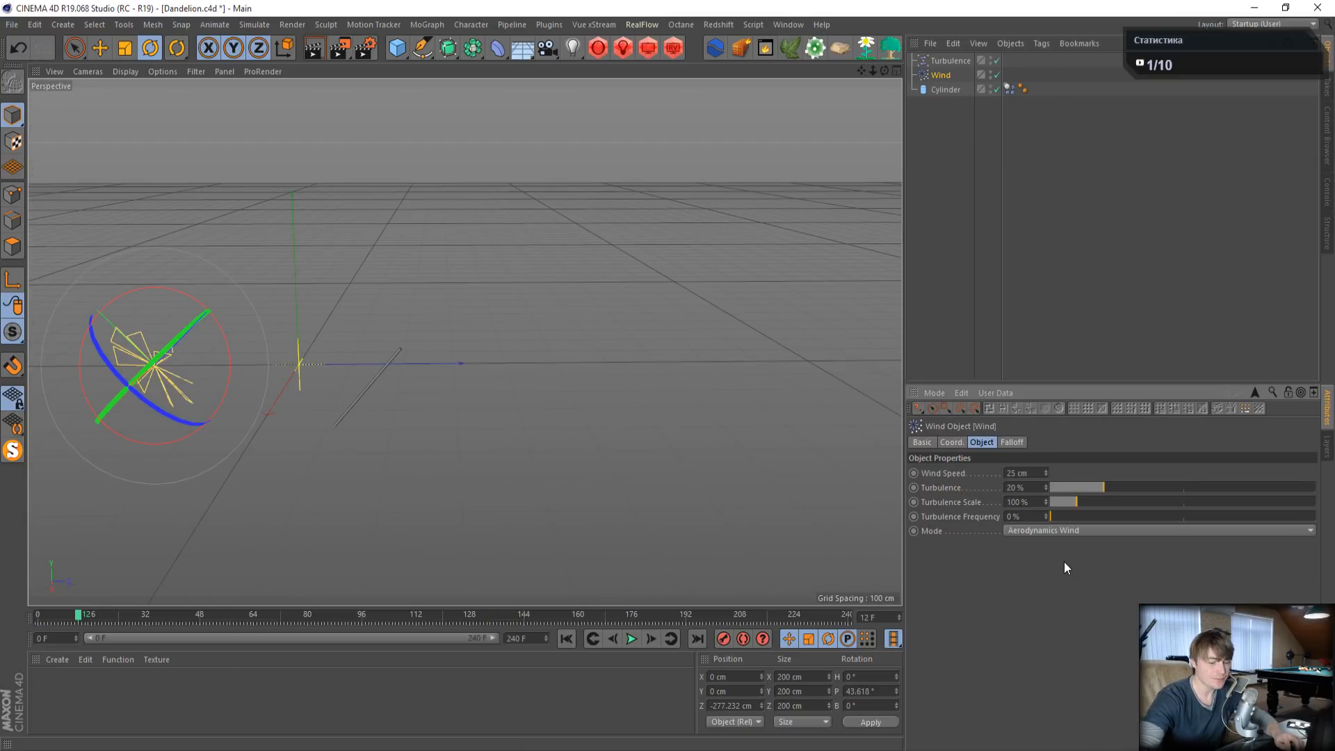
pyautogui.press('Tab')
pyautogui.write('50')
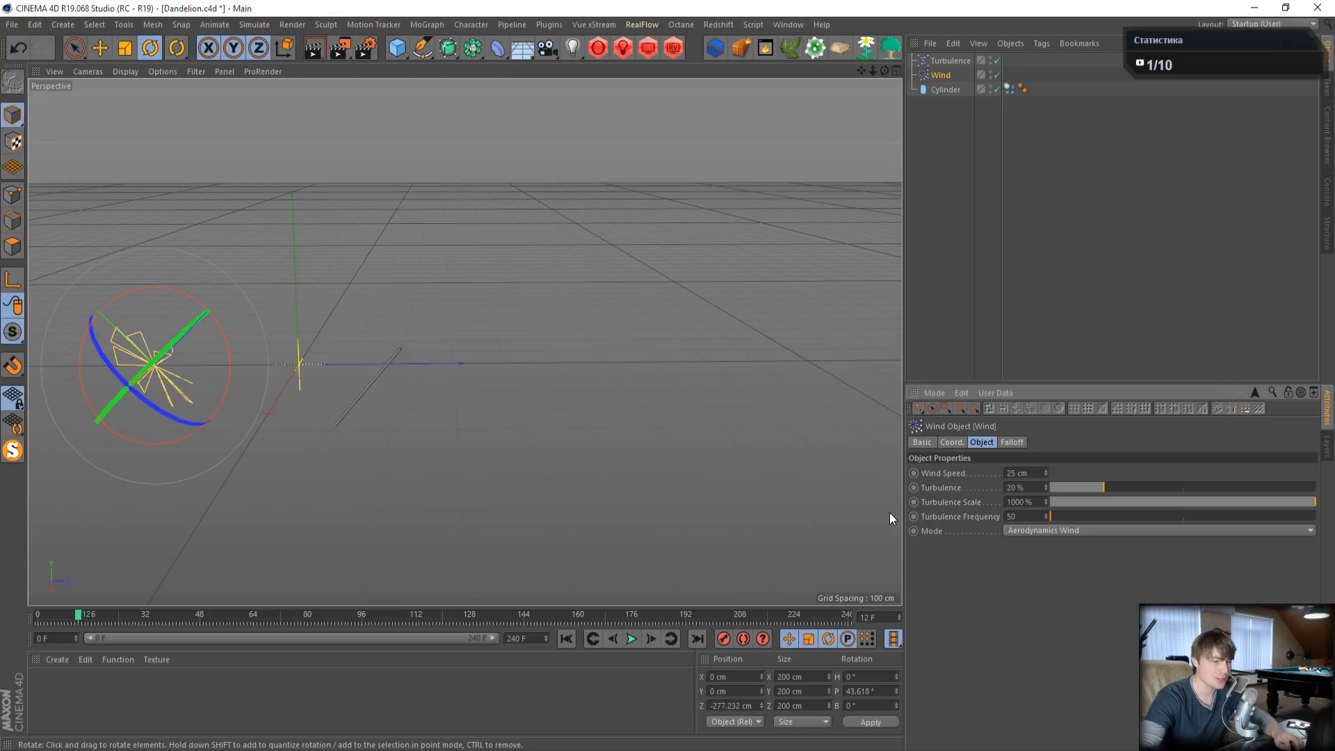
pyautogui.press('Return')
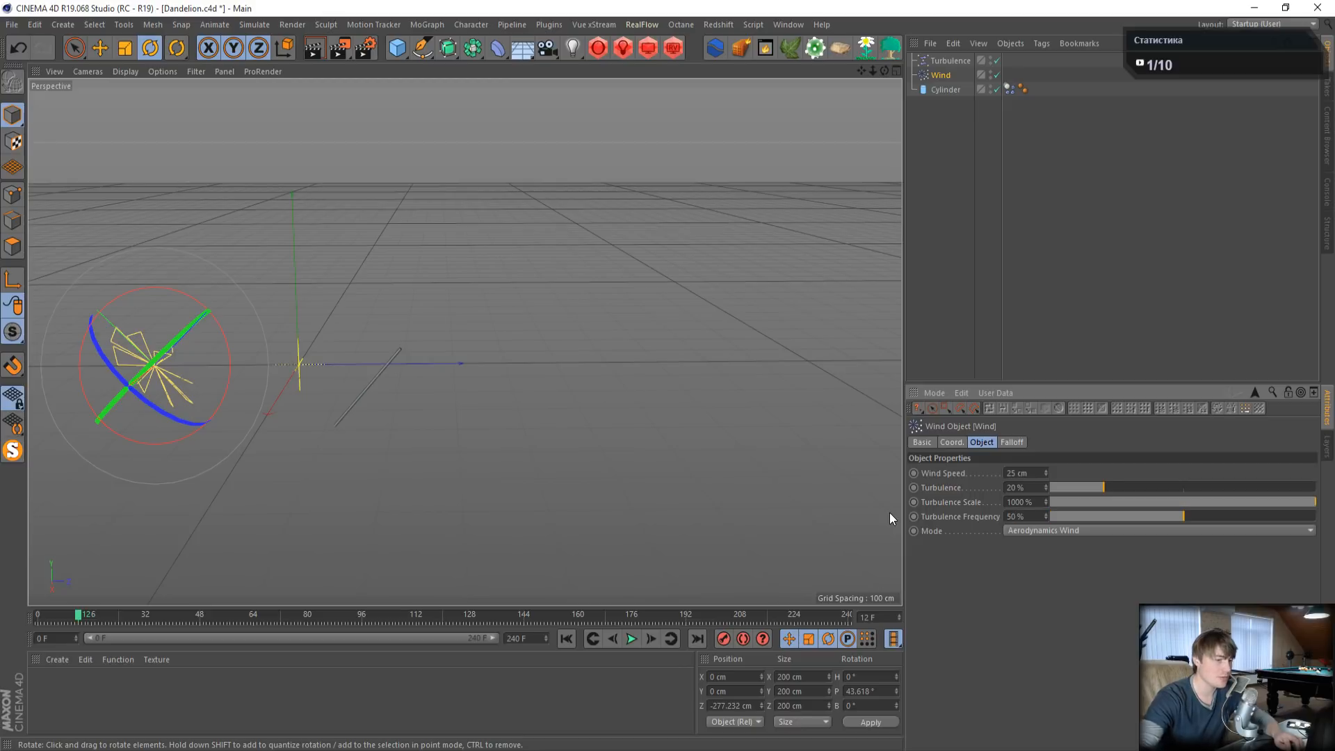
# - Play the simulation from frame 0 to check how the cylinder flies with the changed wind turbulence
pyautogui.click(566, 638)
pyautogui.click(629, 640)
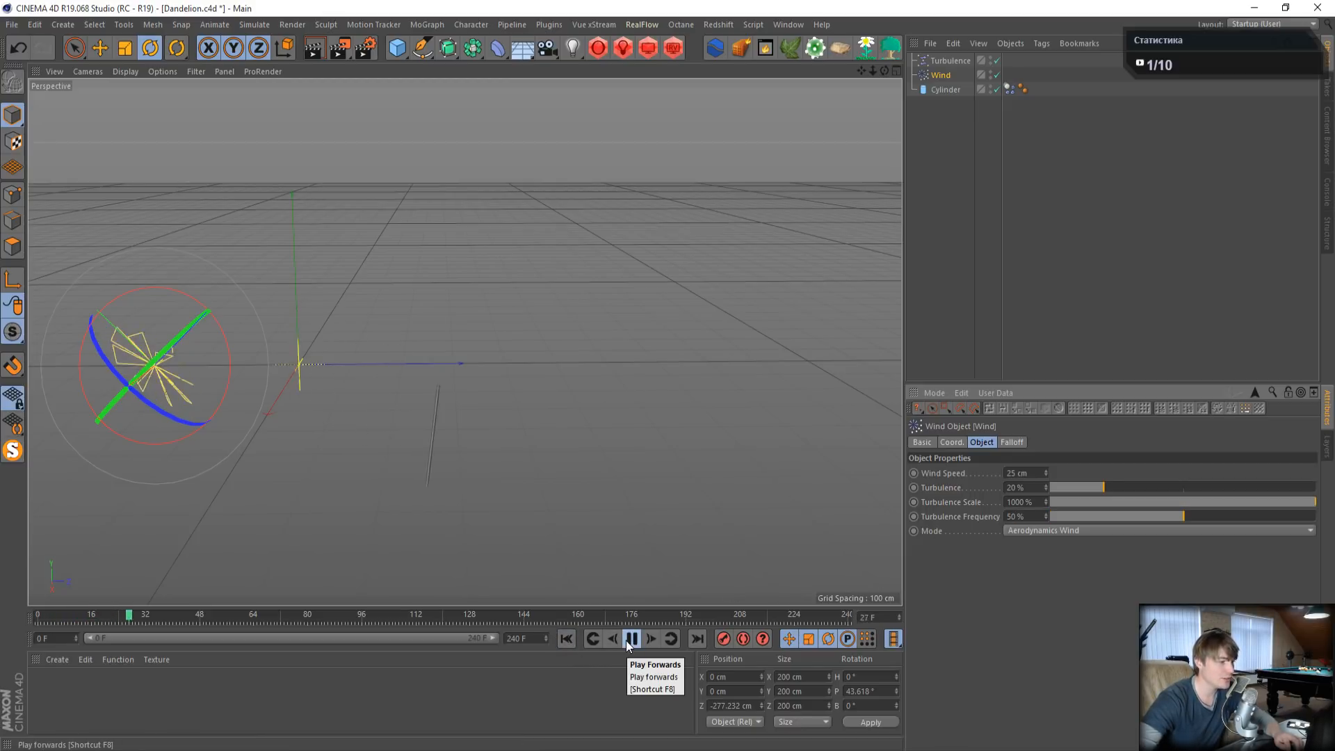
pyautogui.click(631, 639)
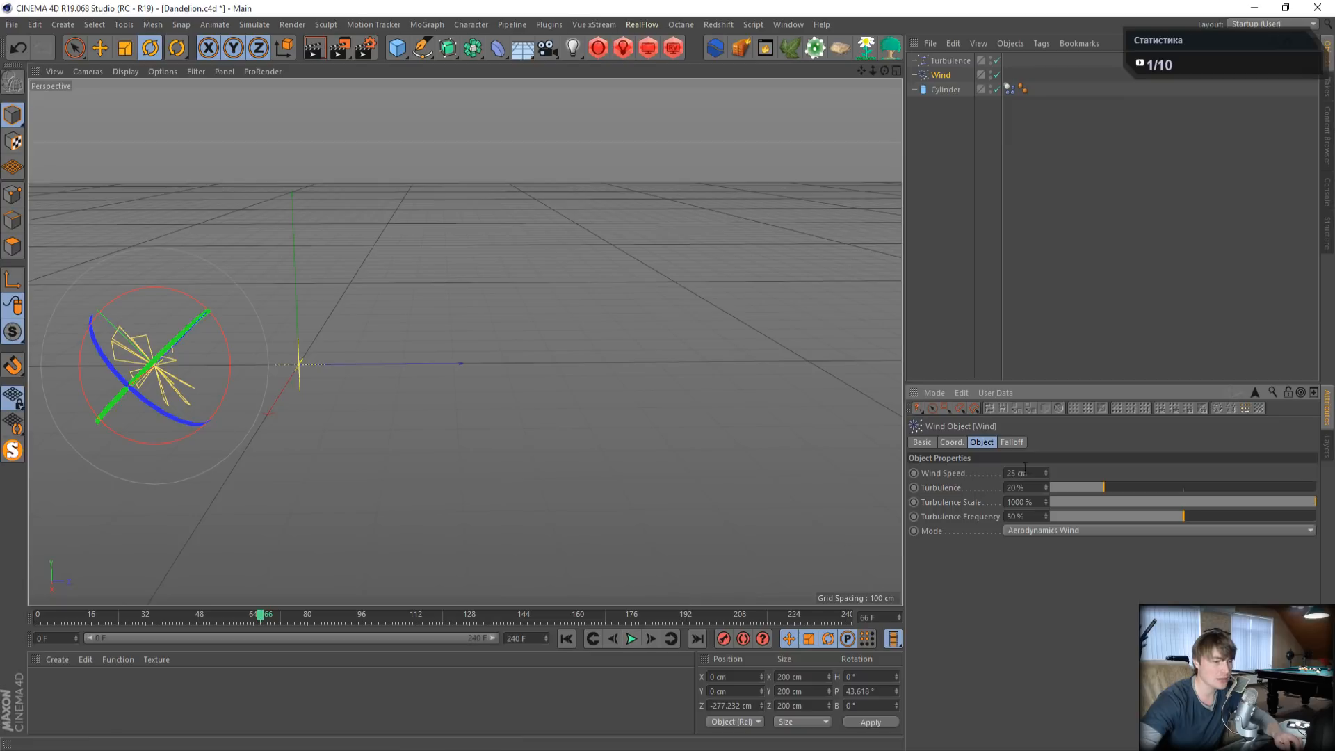
# - Set the Wind object's speed to 35 cm, replay the simulation from the start and return to frame 0
pyautogui.moveTo(1042, 473); pyautogui.dragTo(901, 469)
pyautogui.write('35')
pyautogui.press('Return')
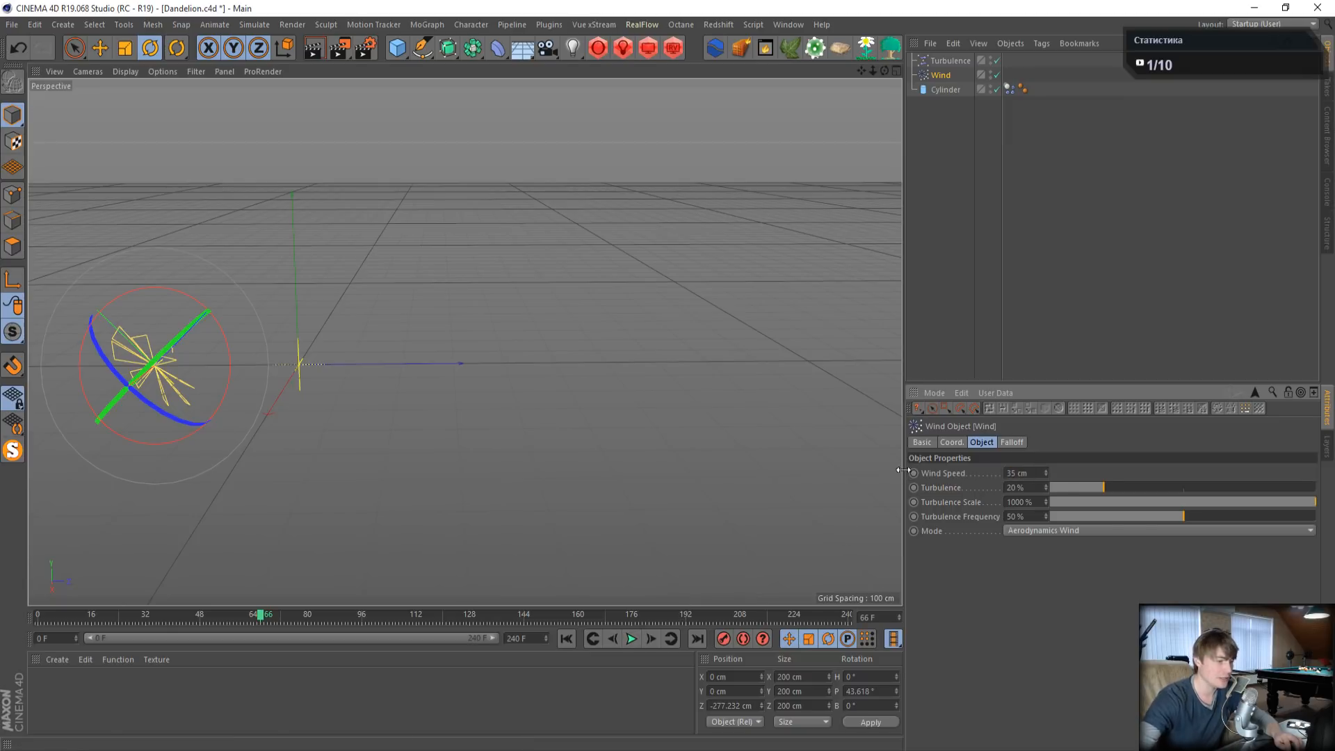
pyautogui.click(565, 639)
pyautogui.click(631, 639)
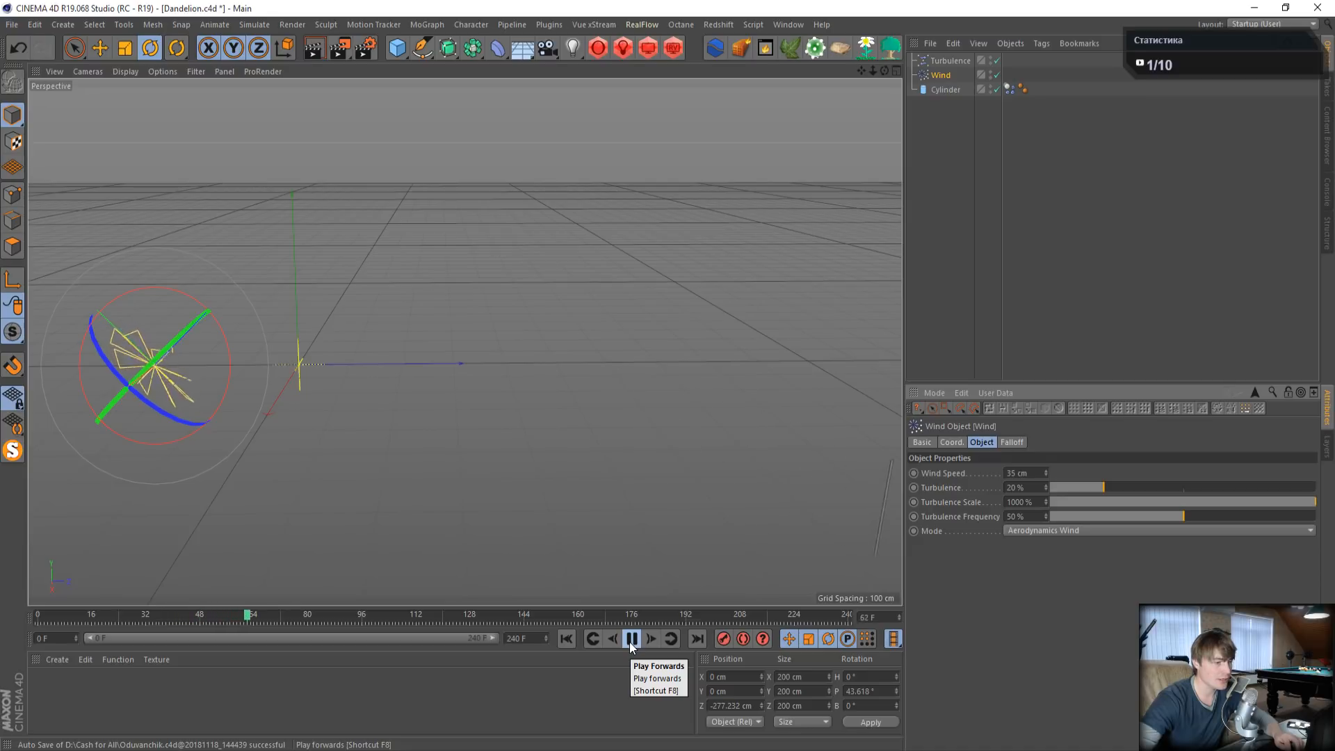
pyautogui.click(631, 639)
pyautogui.click(566, 639)
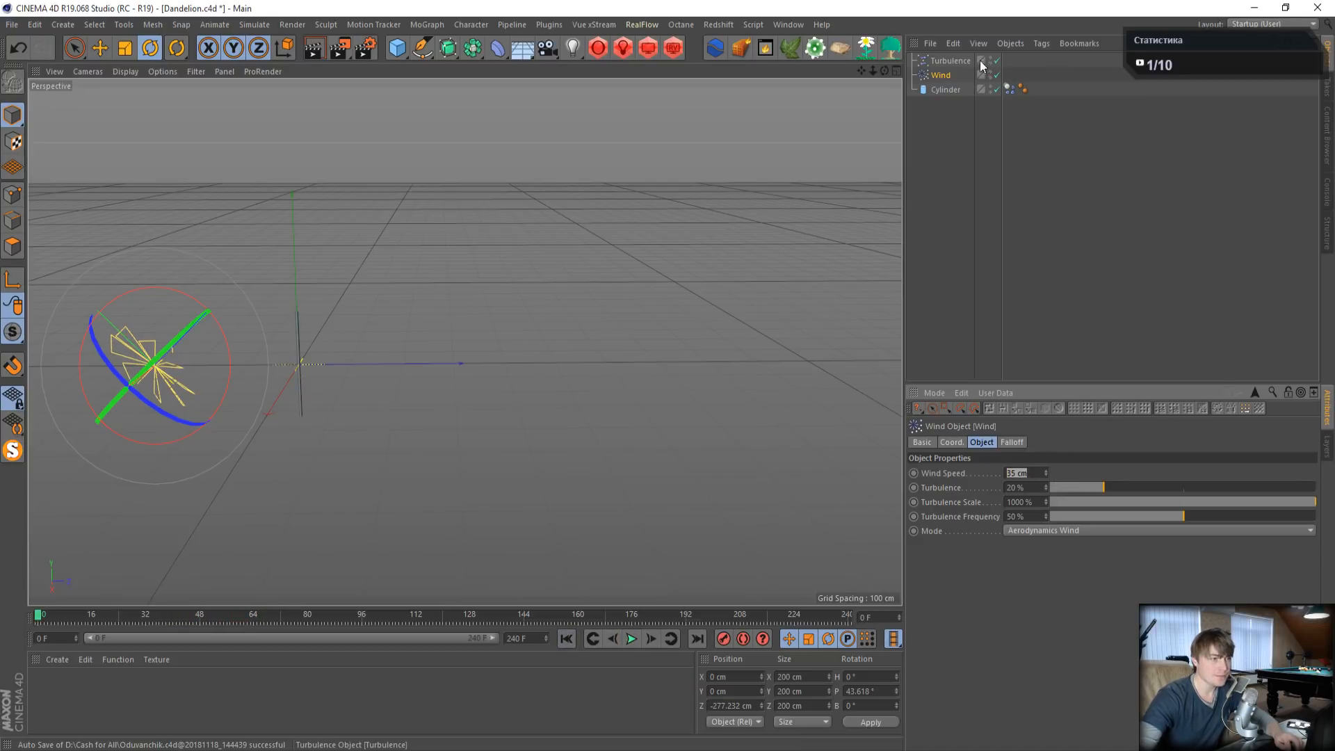
# - Try adjusting the Turbulence object's scale and check the matching Turbulence settings in the Oduvanchik.c4d project
pyautogui.click(950, 61)
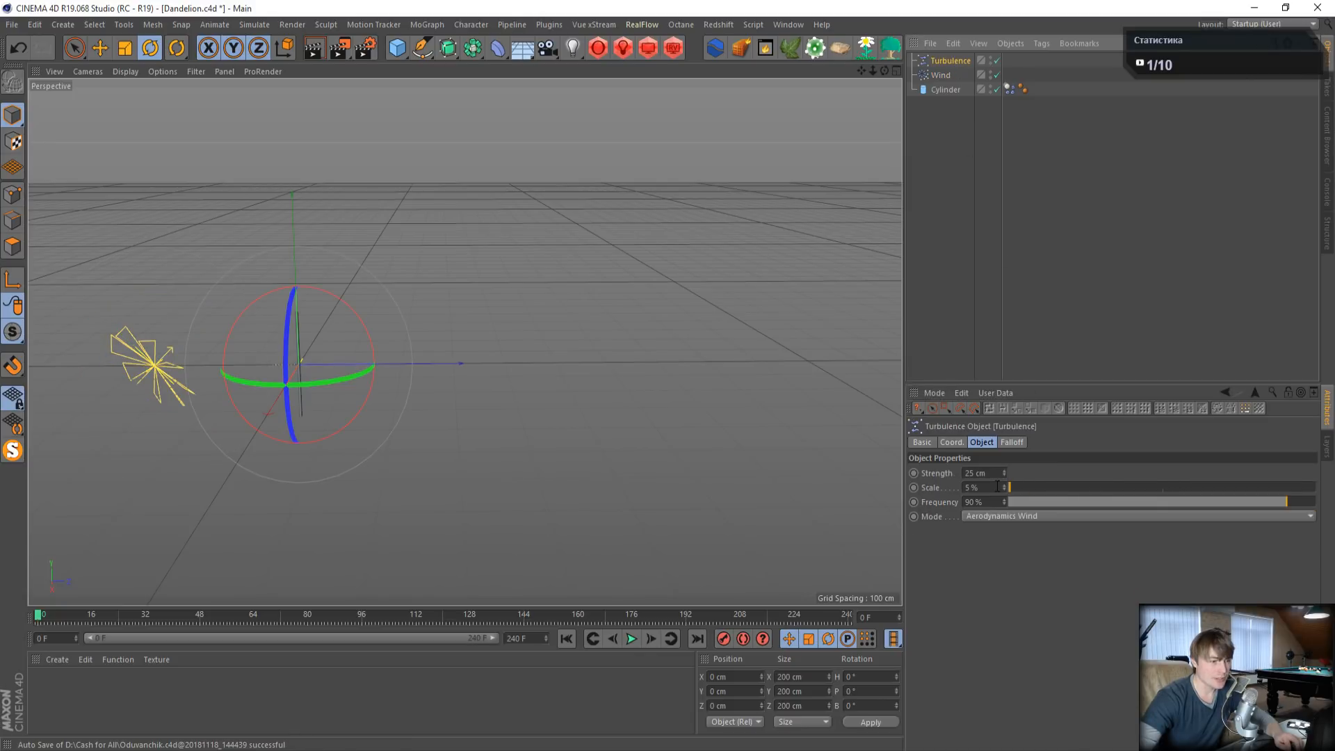
pyautogui.moveTo(1004, 487); pyautogui.dragTo(992, 485)
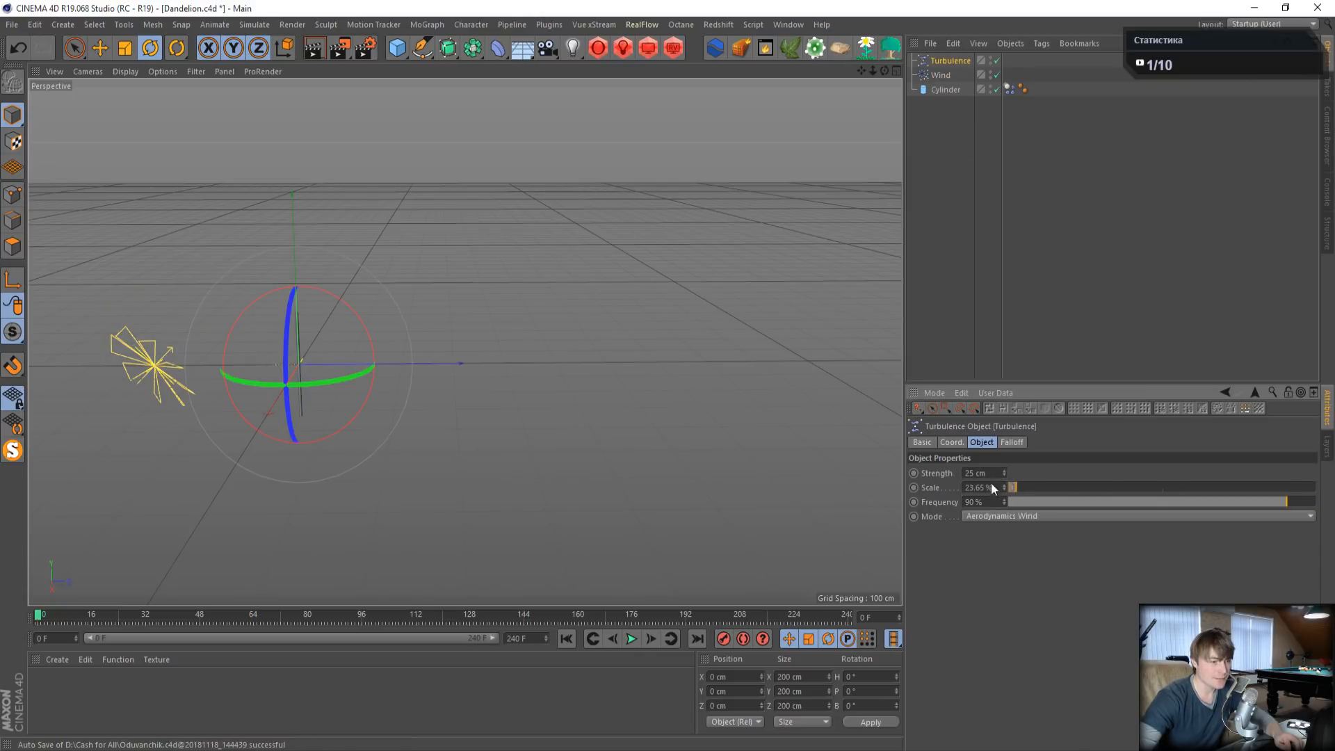
pyautogui.click(796, 27)
pyautogui.click(840, 380)
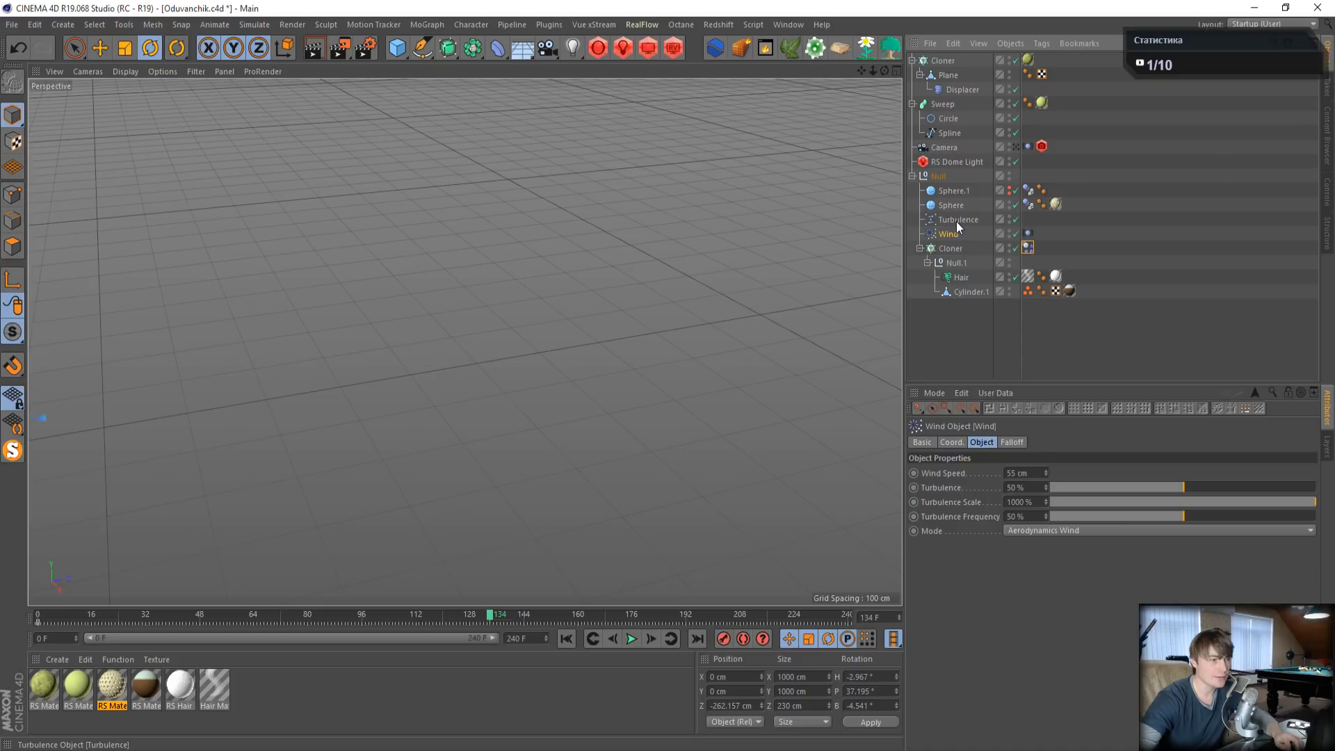
pyautogui.click(957, 220)
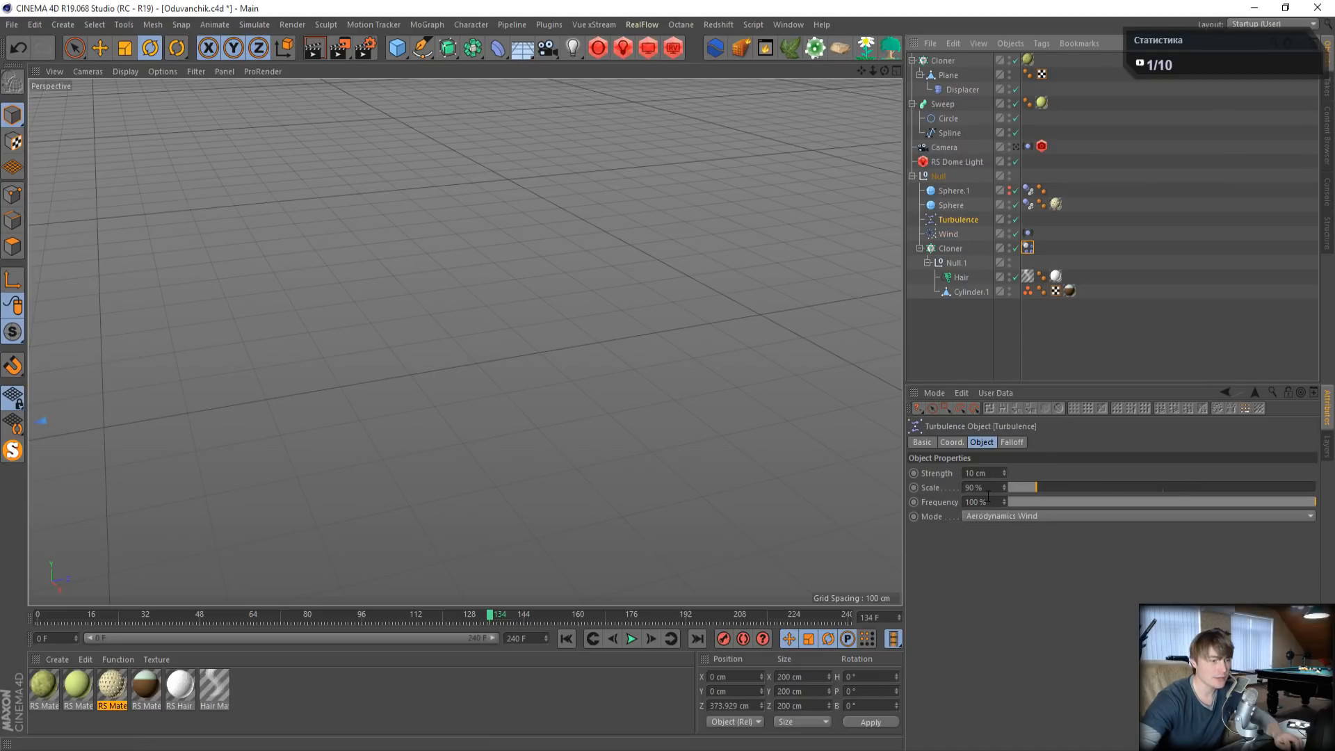
# - Return to Dandelion.c4d and set the Turbulence object's strength to 10 cm and its scale to 90%
pyautogui.click(794, 24)
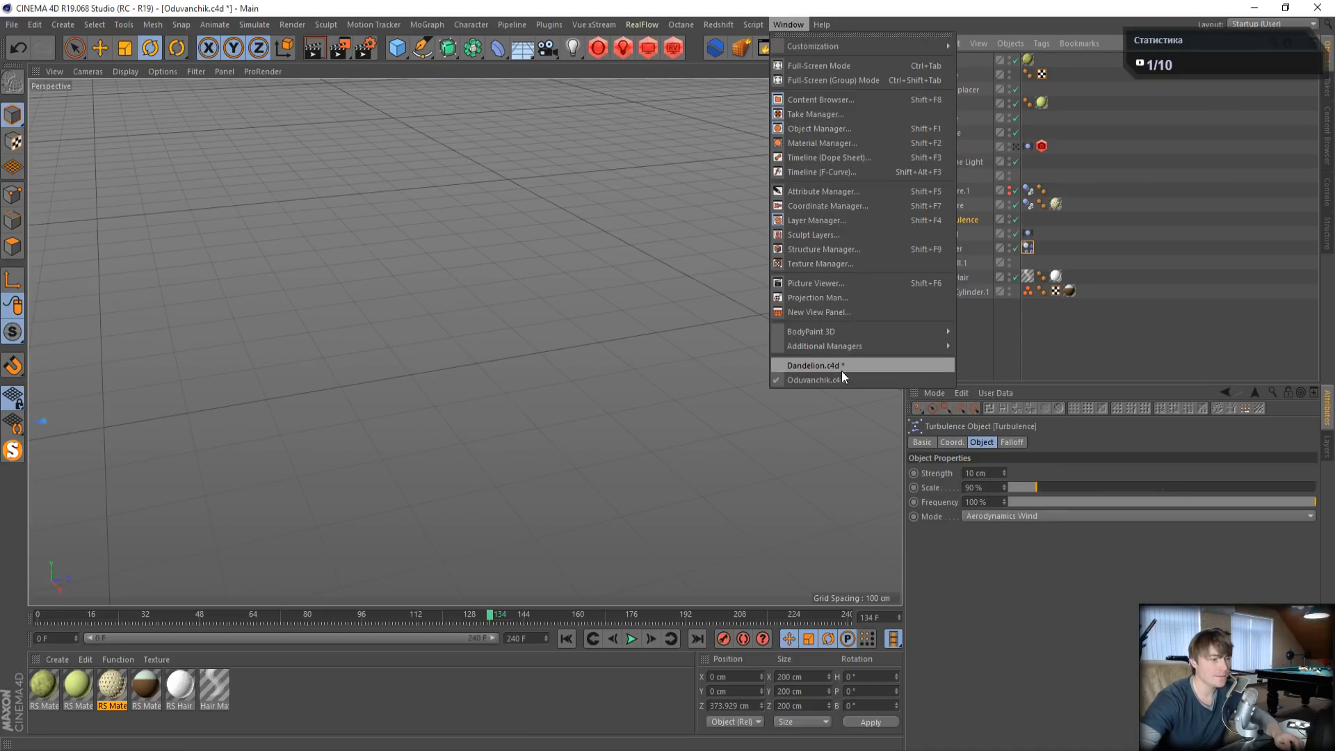
pyautogui.click(841, 369)
pyautogui.click(981, 473)
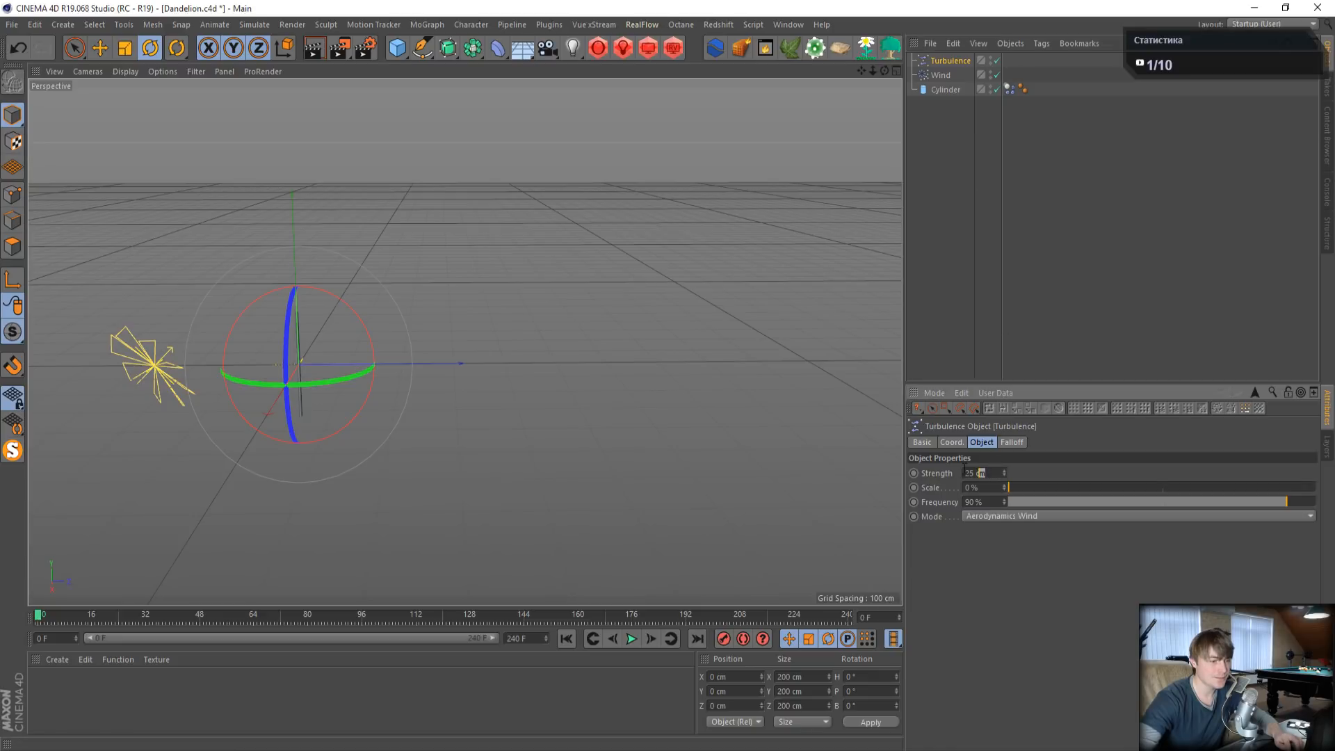
pyautogui.write('10')
pyautogui.press('Tab')
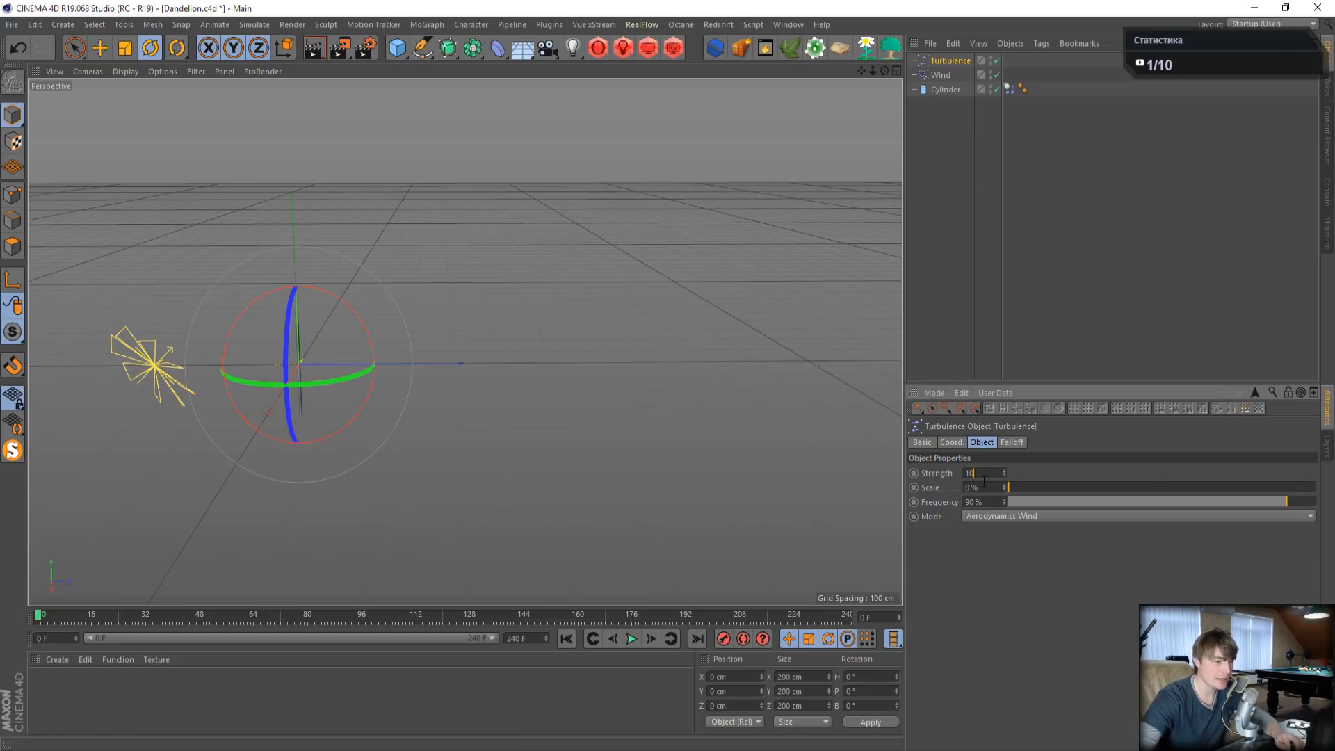
pyautogui.write('90')
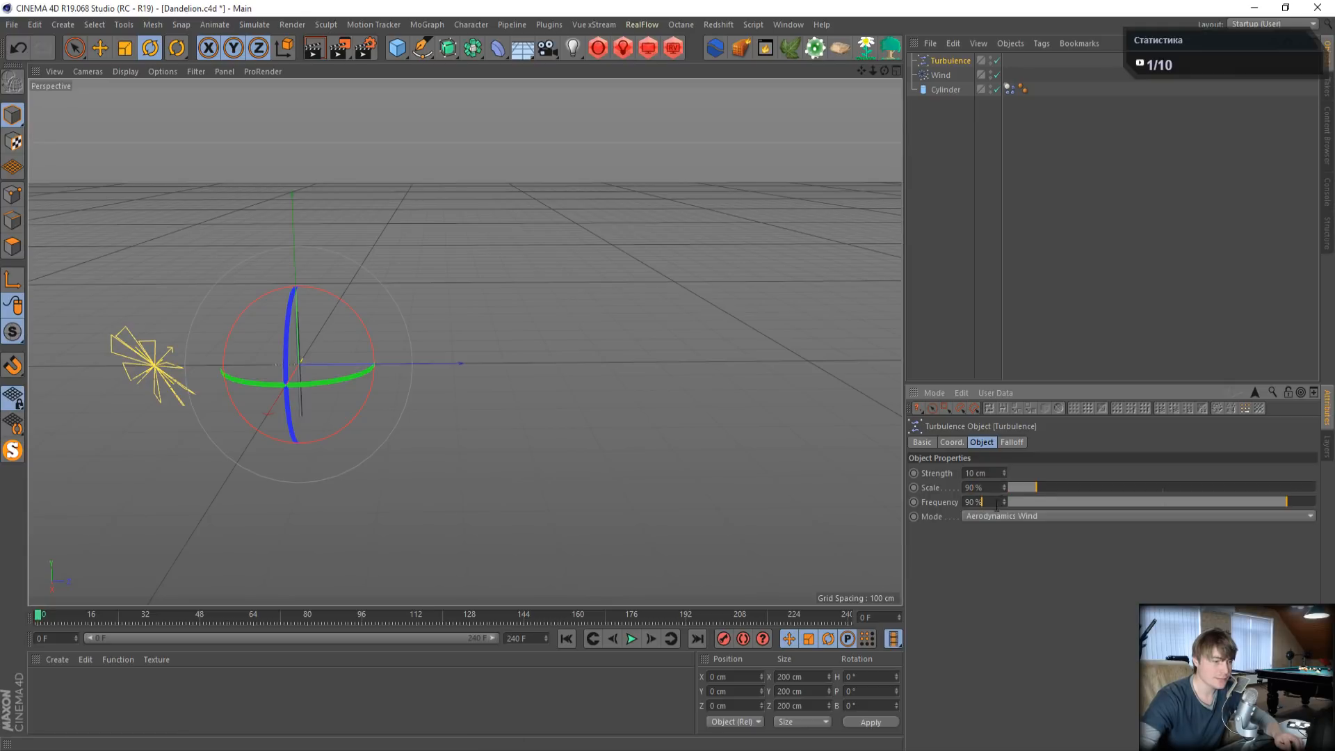
# - Play the simulation, set the Turbulence object's frequency to 0%, and replay from frame 0 to compare the cylinder's motion
pyautogui.click(632, 638)
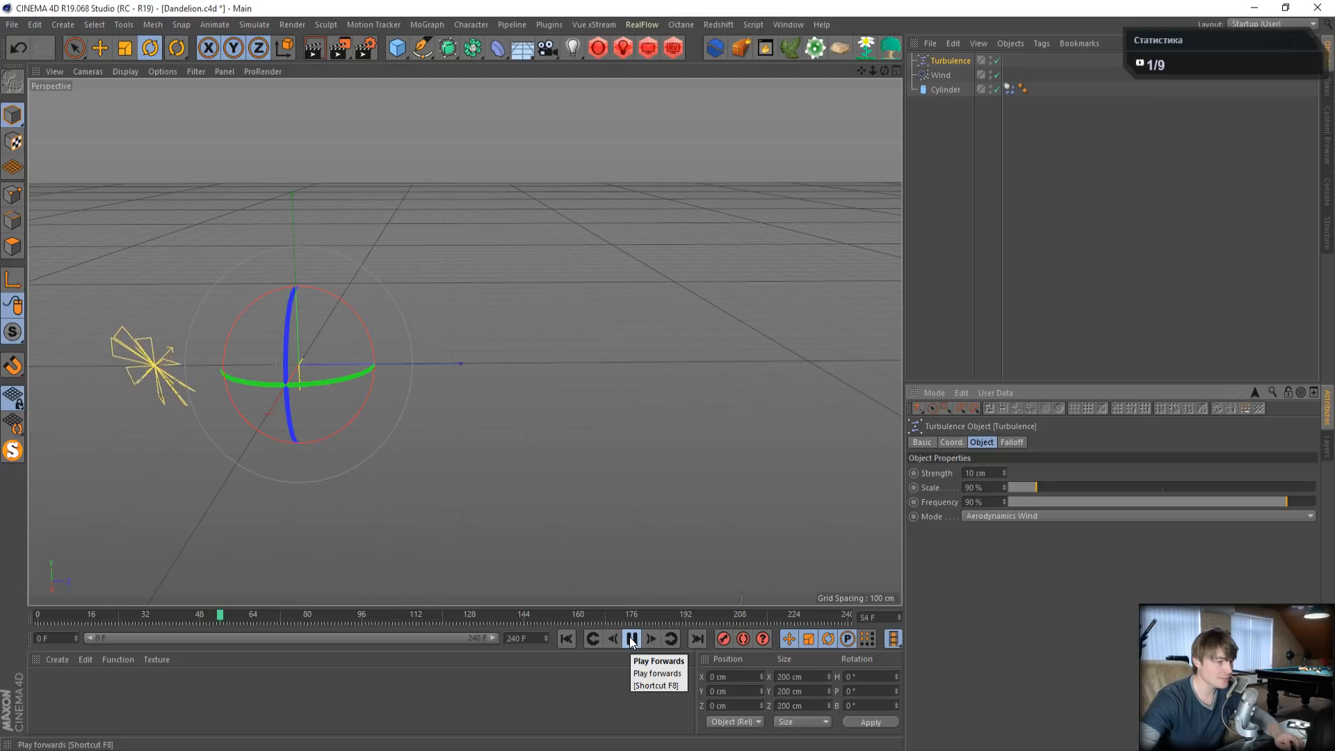
pyautogui.click(631, 638)
pyautogui.click(1011, 502)
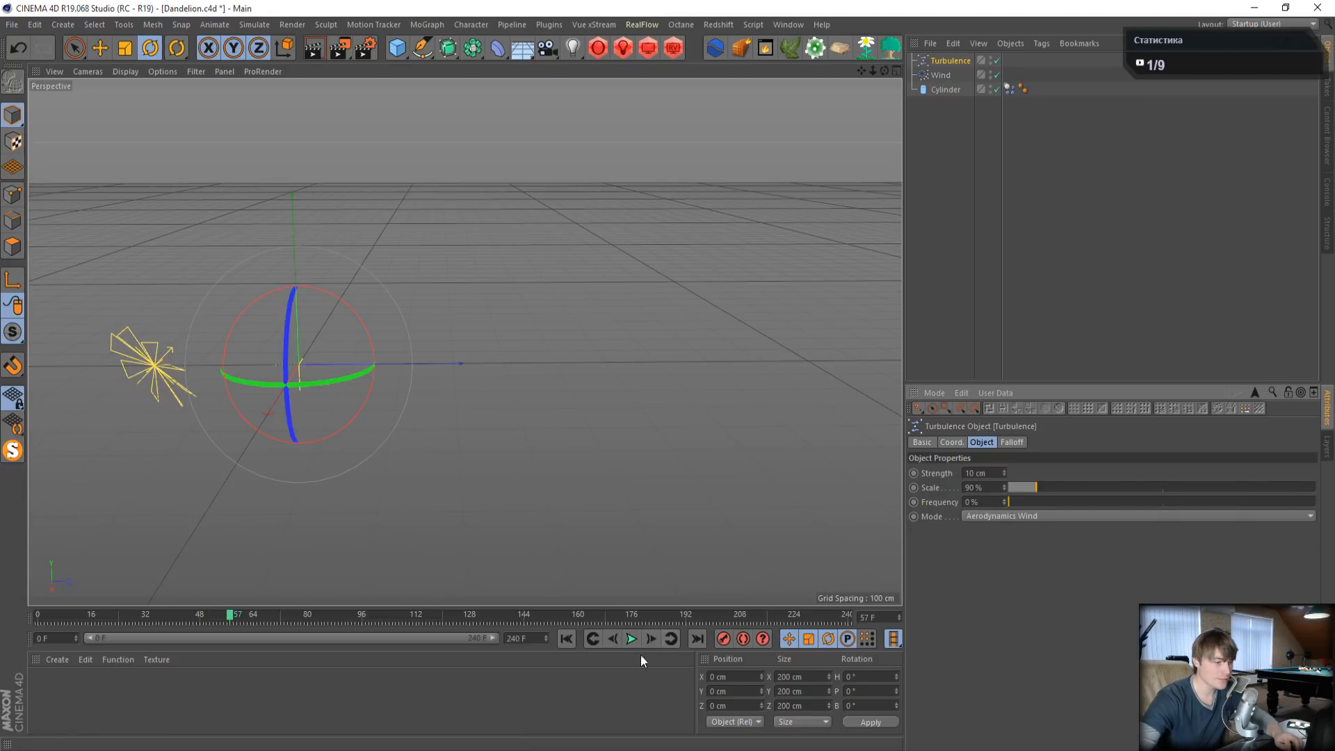
pyautogui.click(567, 638)
pyautogui.click(630, 639)
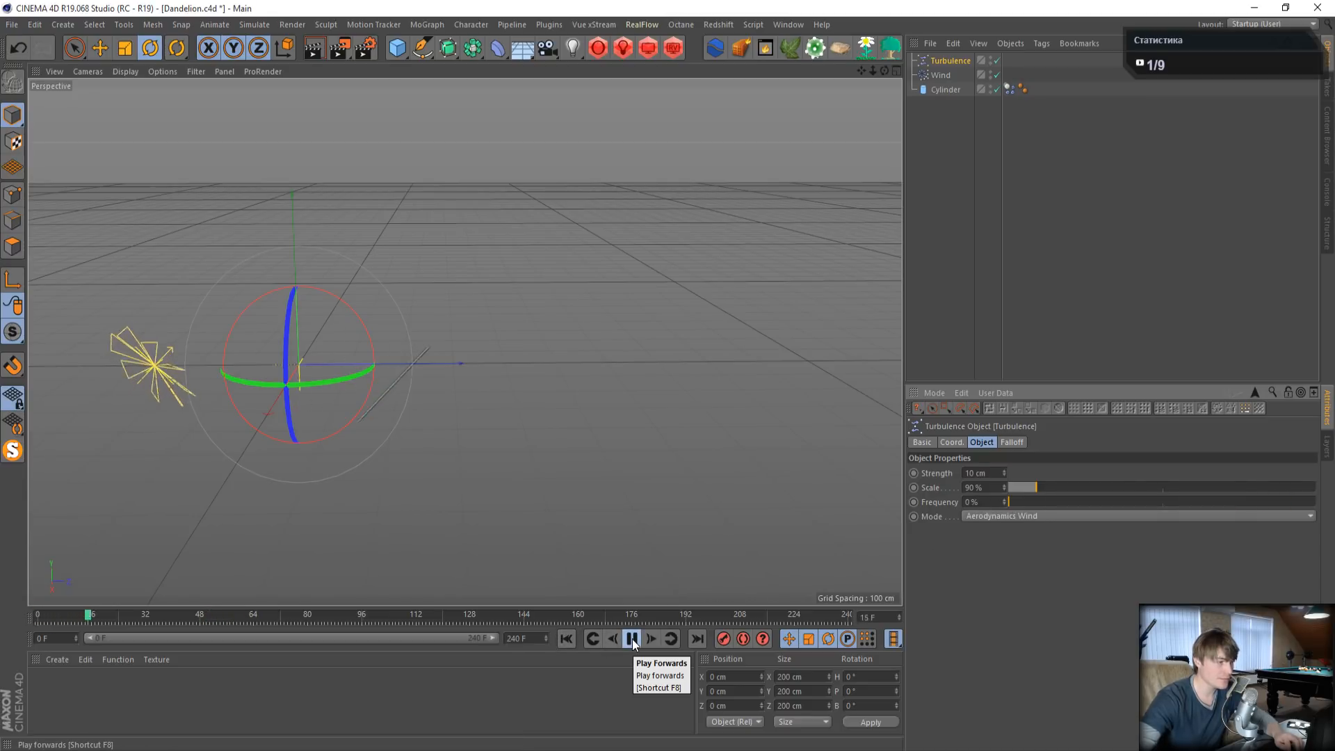
pyautogui.click(632, 638)
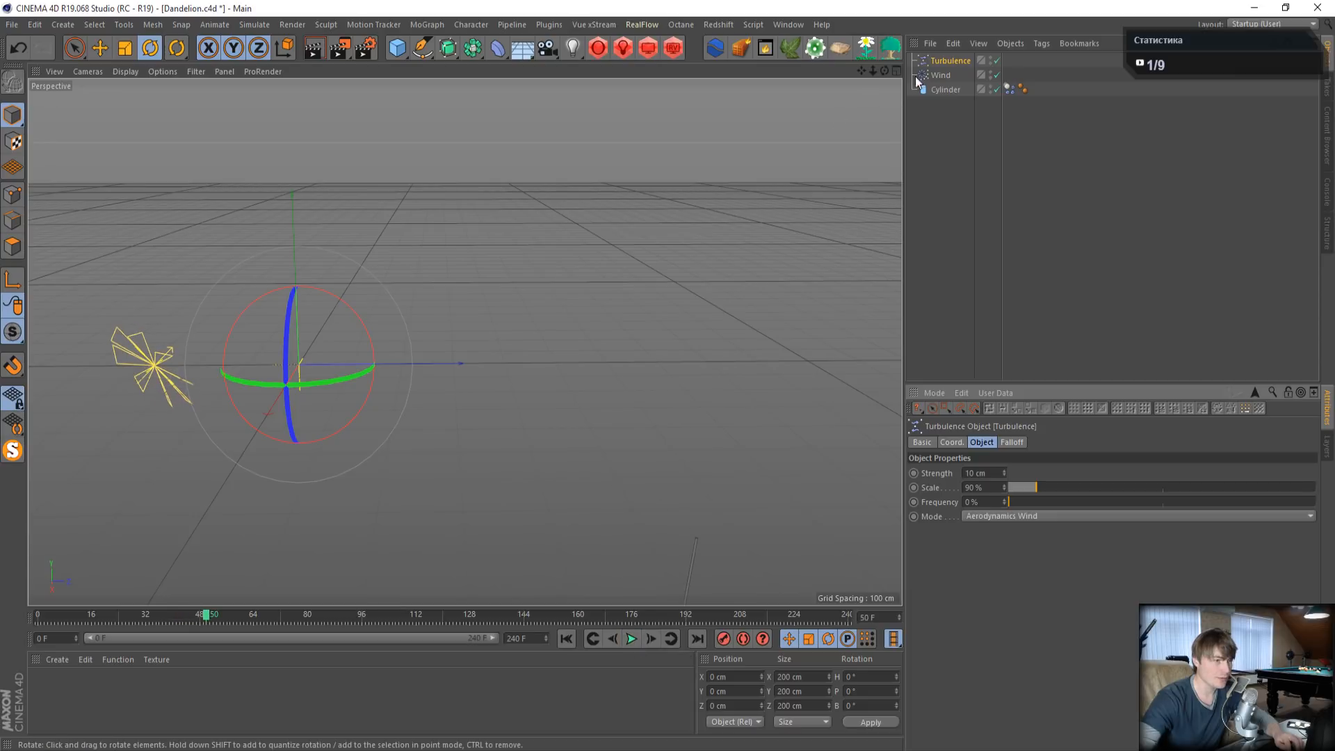
# - Switch to the Oduvanchik.c4d project and check its Wind object's settings
pyautogui.click(788, 24)
pyautogui.click(818, 379)
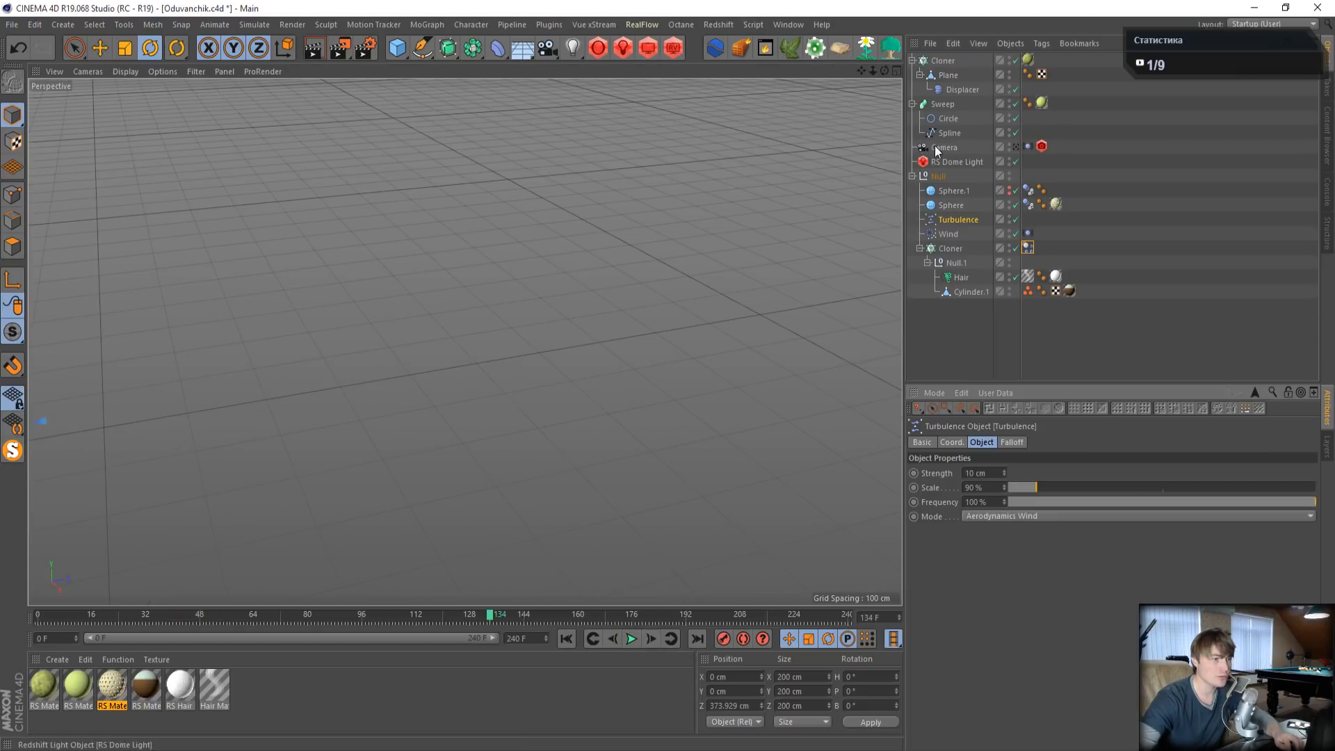
pyautogui.click(945, 236)
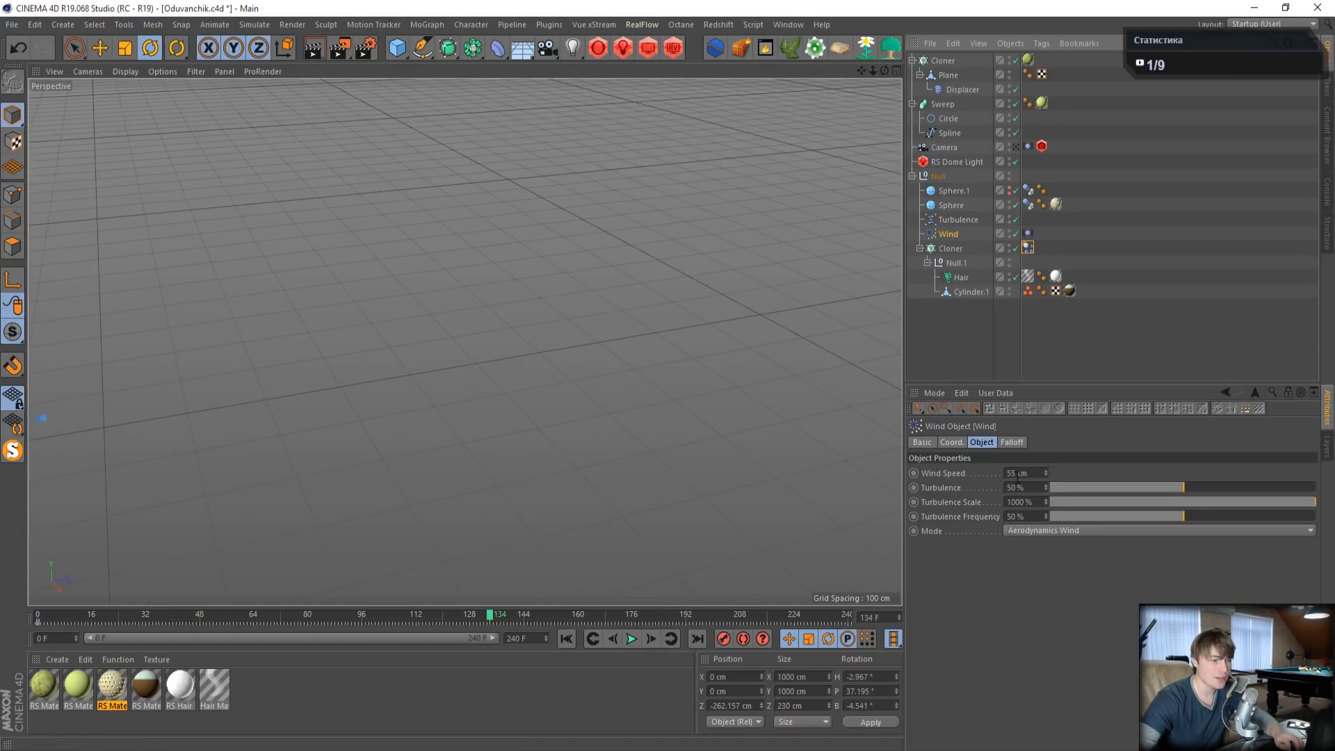
# - Return to Dandelion.c4d and set the Wind object's speed to 55 cm and its turbulence to 50%
pyautogui.click(789, 26)
pyautogui.click(807, 365)
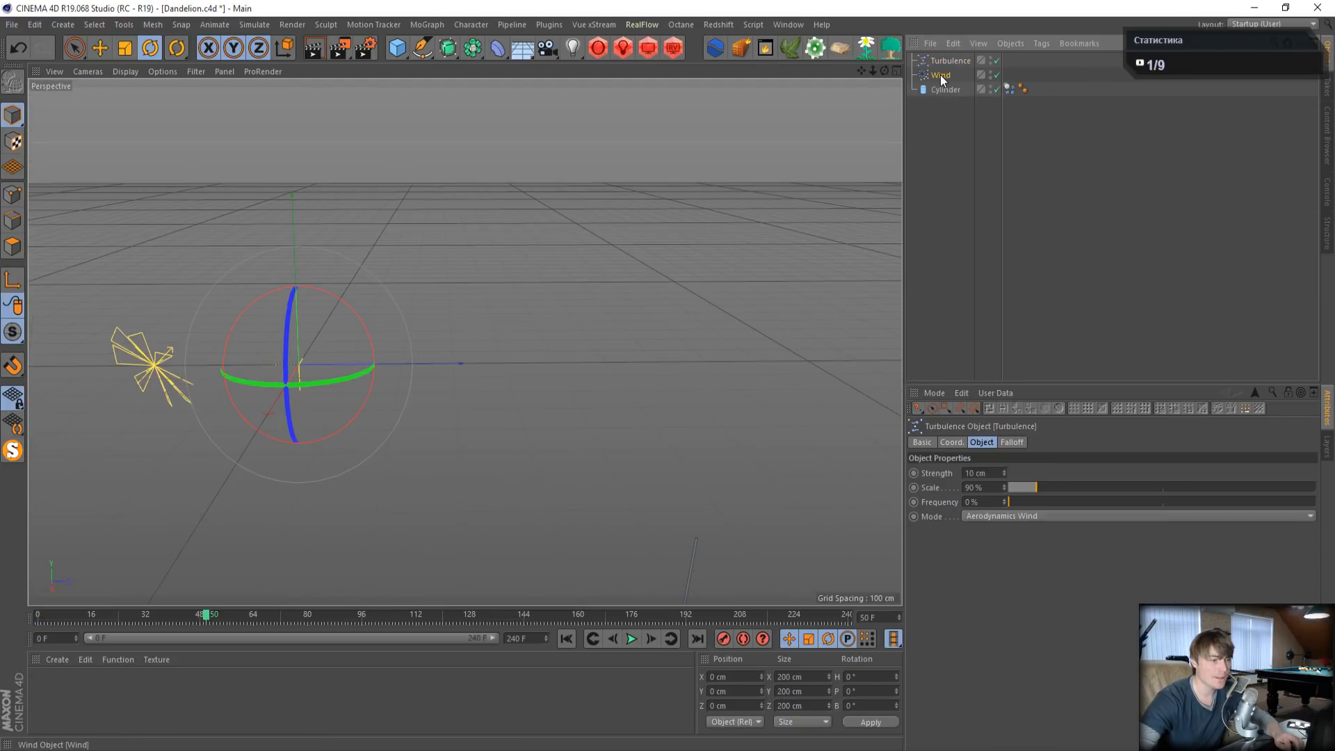
pyautogui.click(940, 74)
pyautogui.write('50')
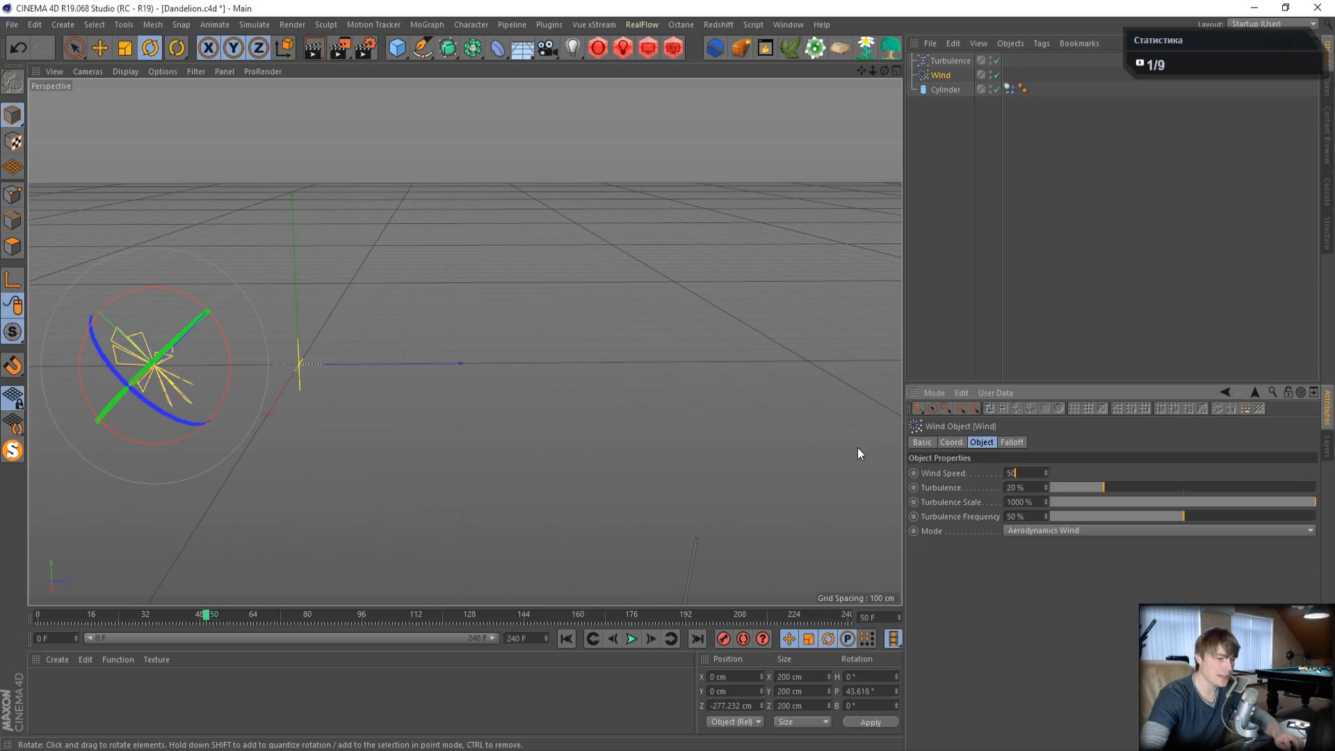
pyautogui.doubleClick(1020, 471)
pyautogui.write('55')
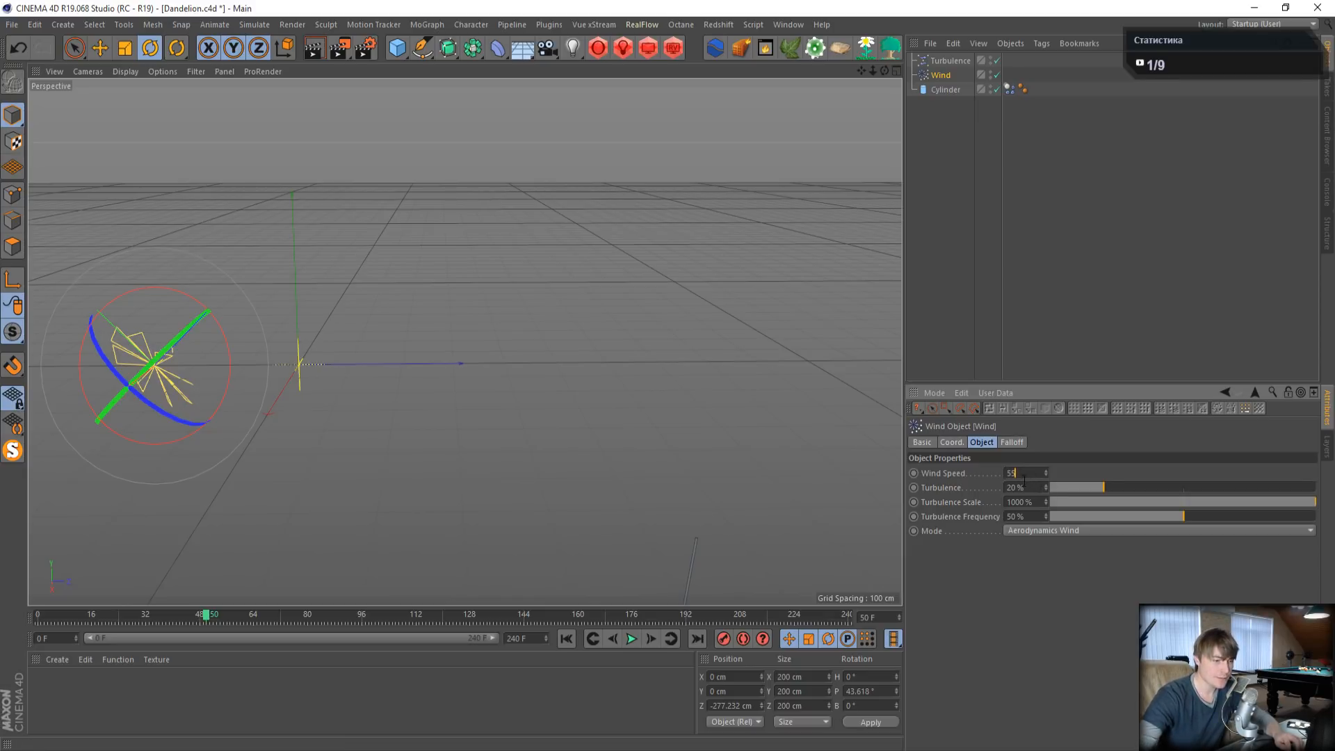
pyautogui.write('50')
pyautogui.press('Return')
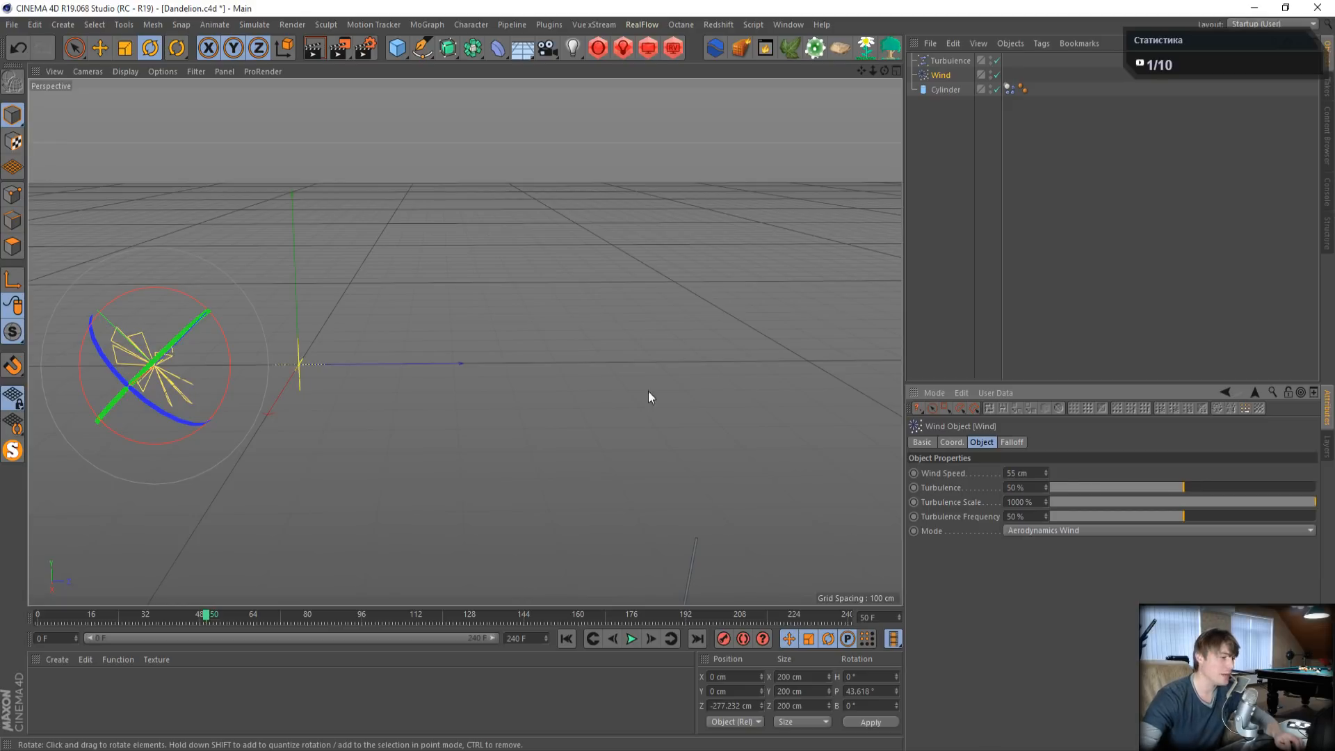
# - Replay the simulation from frame 0 to check how far the cylinder flies with the updated wind, then return to the start
pyautogui.click(427, 377)
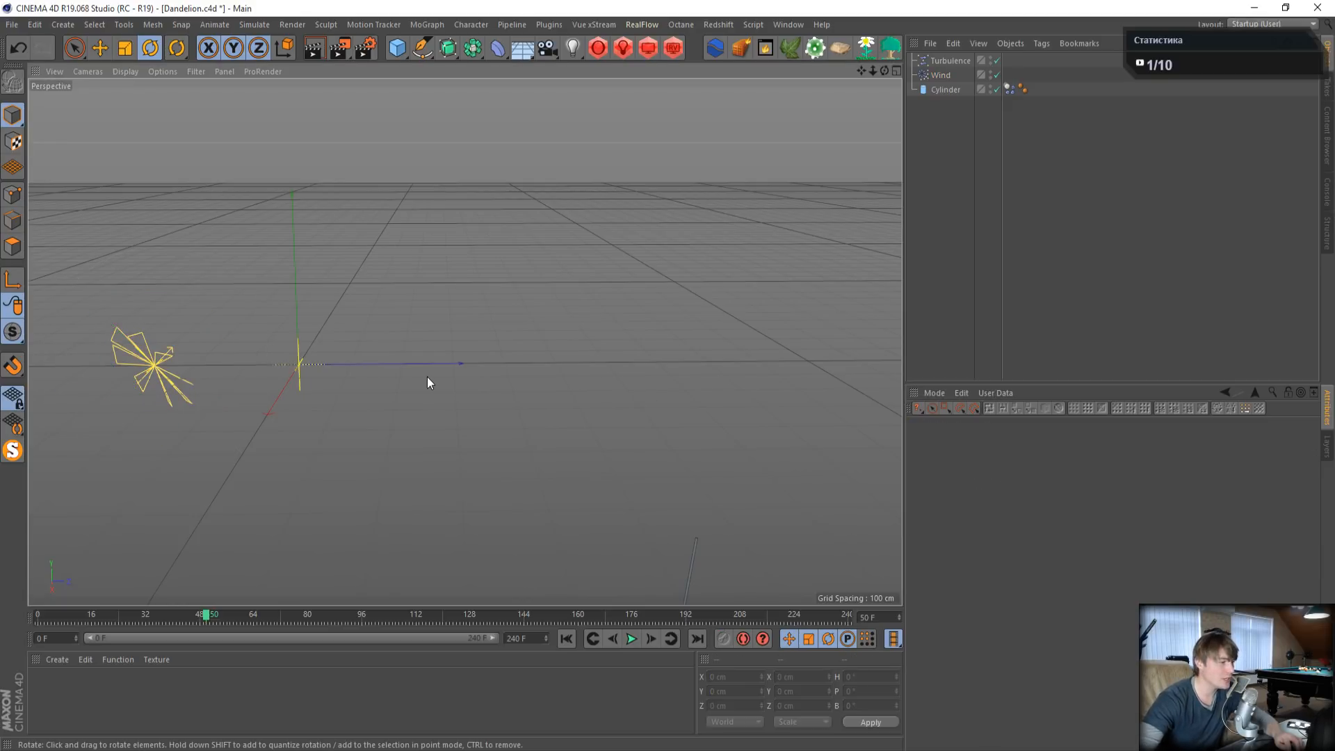
pyautogui.click(566, 638)
pyautogui.click(631, 638)
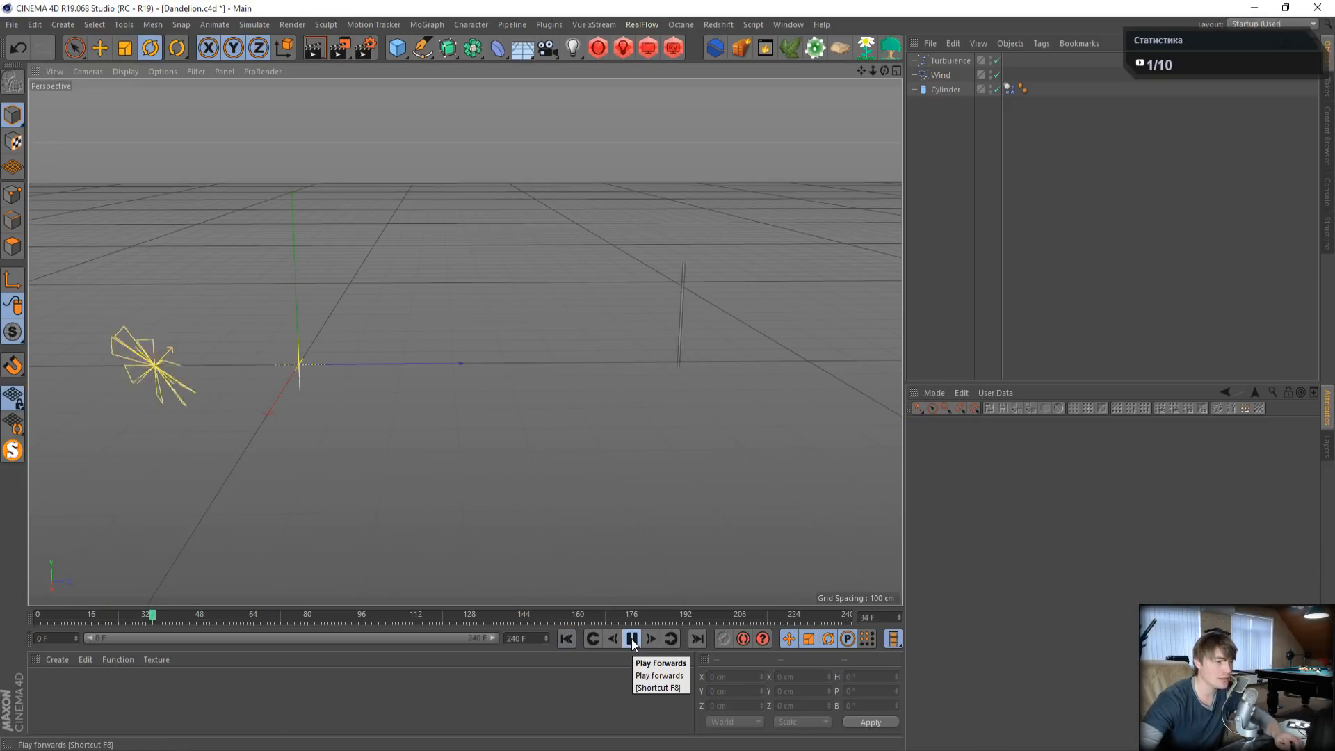
pyautogui.click(632, 638)
pyautogui.click(566, 639)
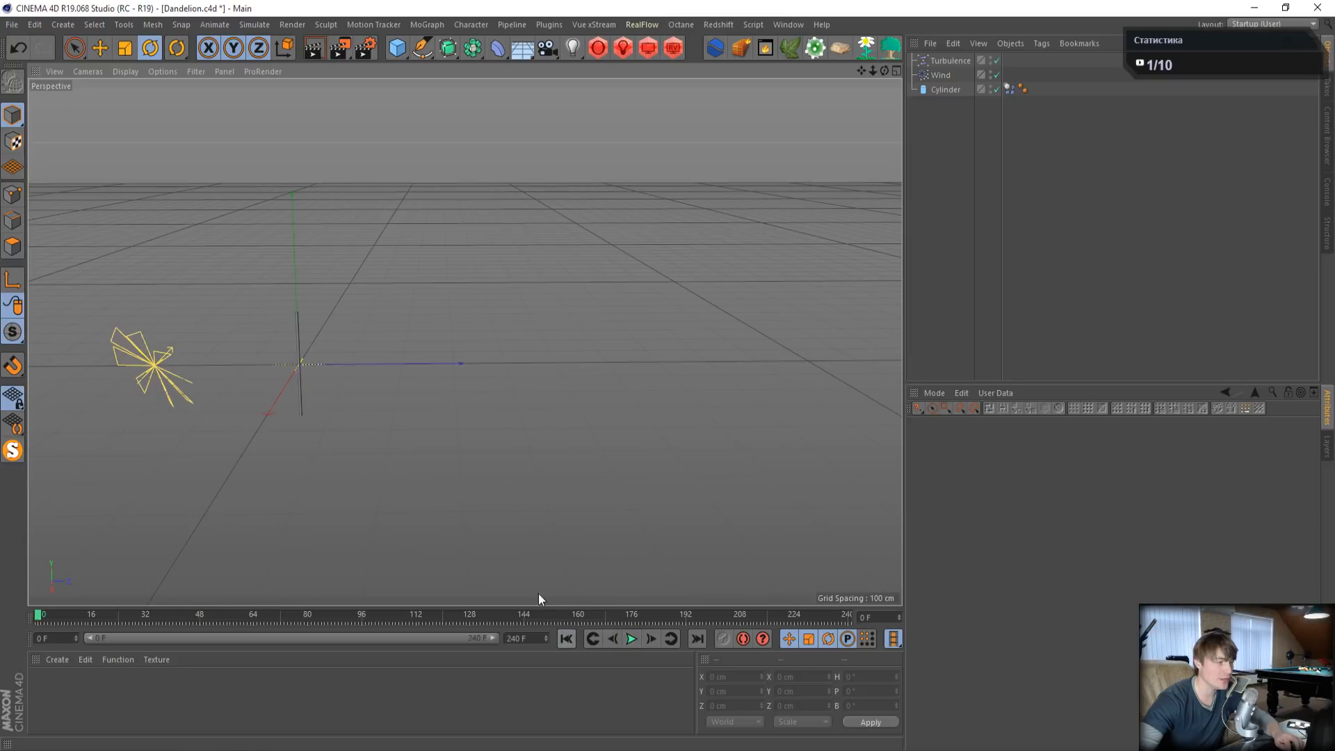
pyautogui.scroll(-3, 457, 456)
pyautogui.keyDown('alt'); pyautogui.moveTo(626, 370); pyautogui.dragTo(458, 334, button='middle'); pyautogui.keyUp('alt')
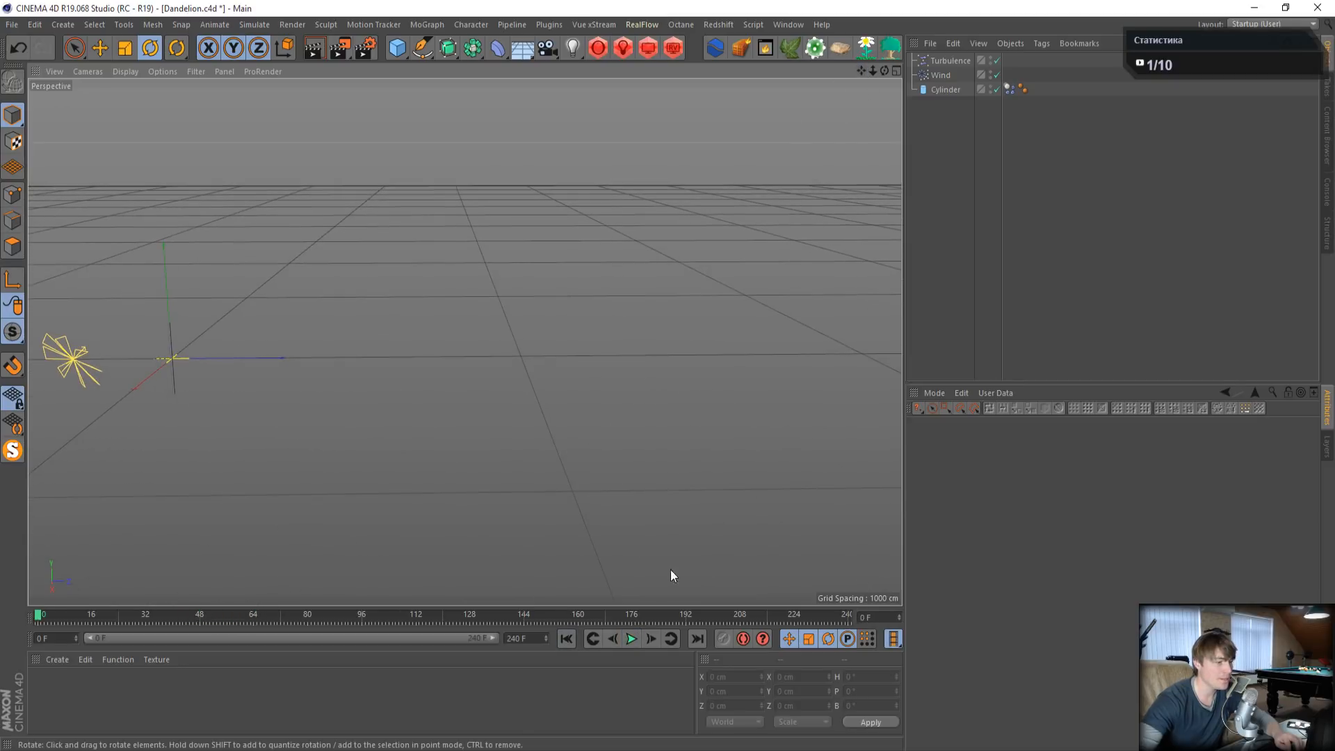
pyautogui.click(629, 639)
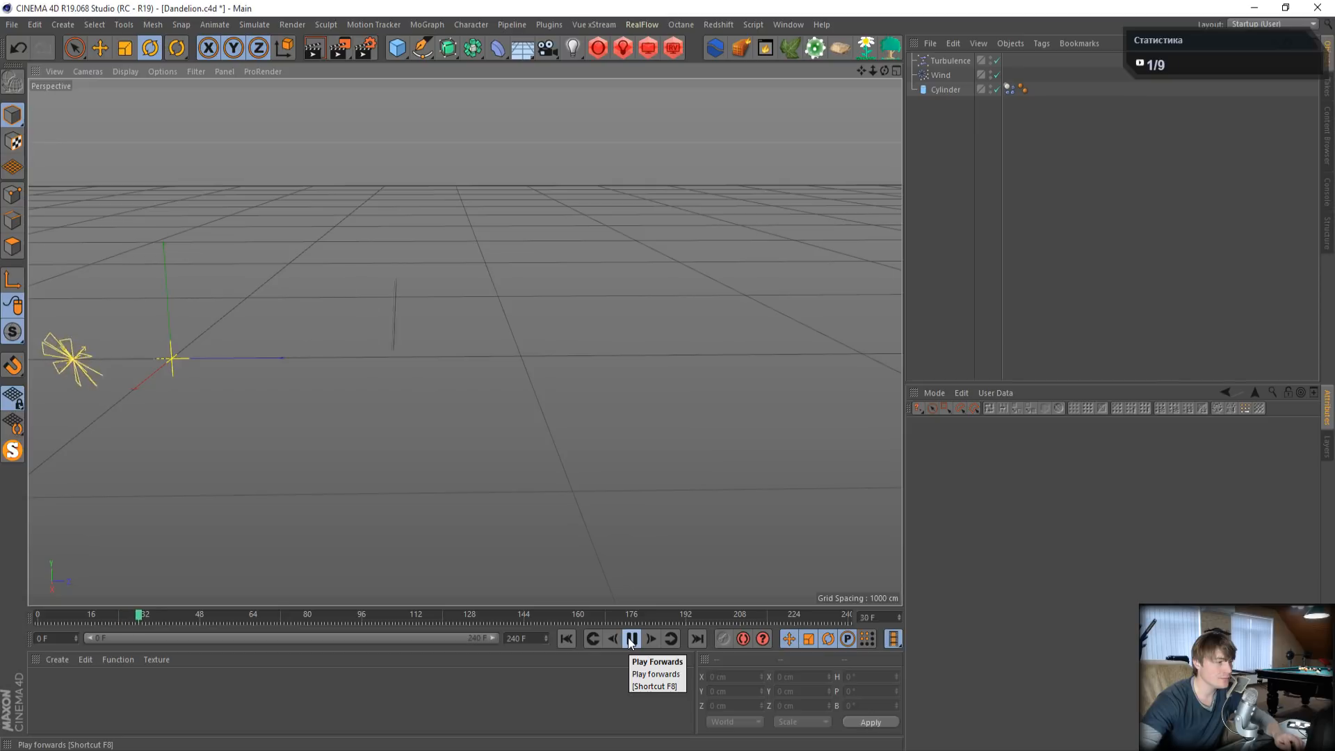
pyautogui.click(631, 639)
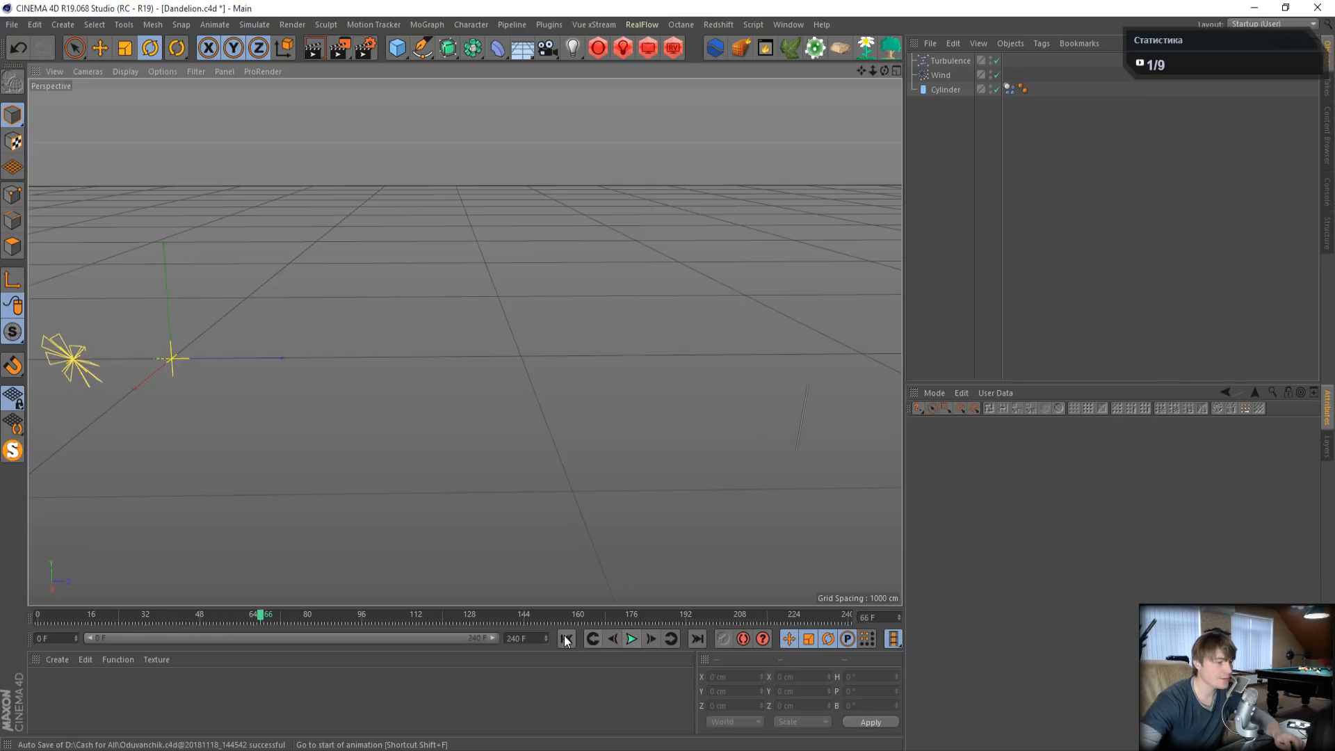
pyautogui.click(566, 638)
# - Review the object settings of the Cylinder, Wind and Turbulence objects
pyautogui.scroll(6, 64, 328)
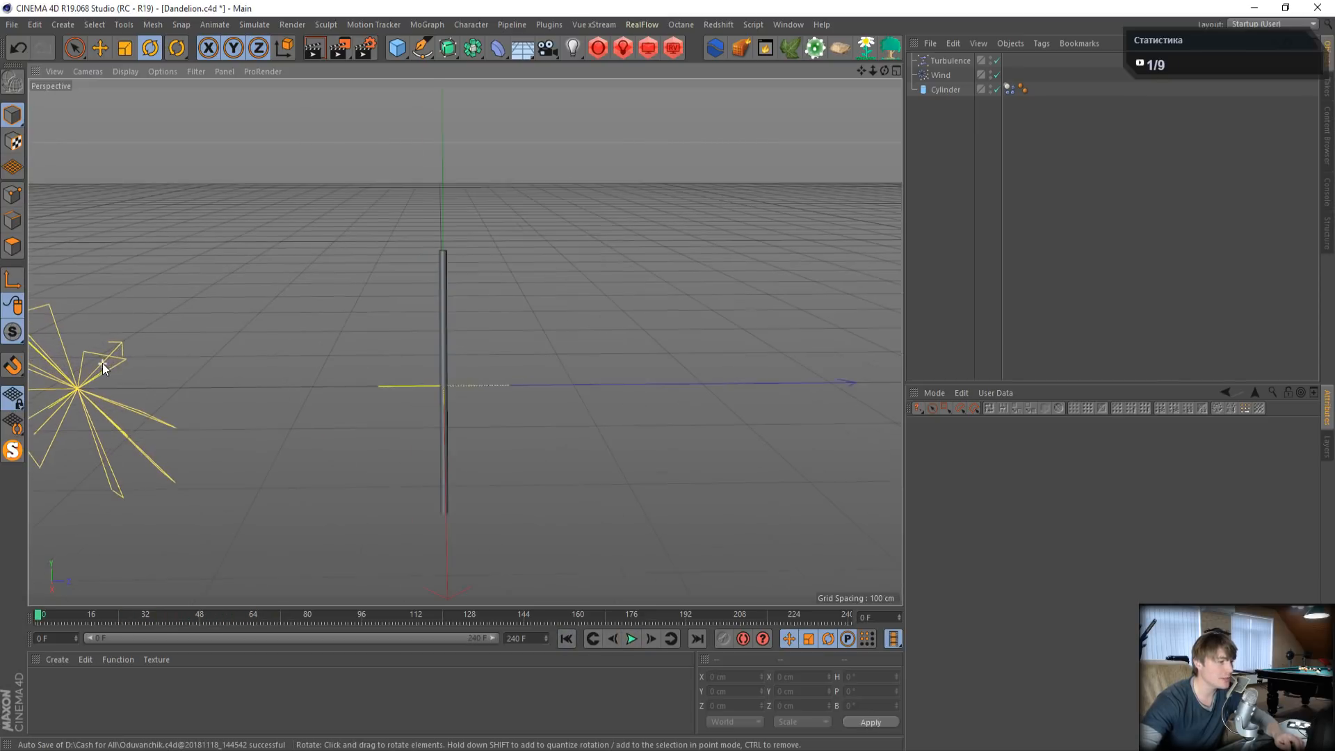
pyautogui.click(950, 90)
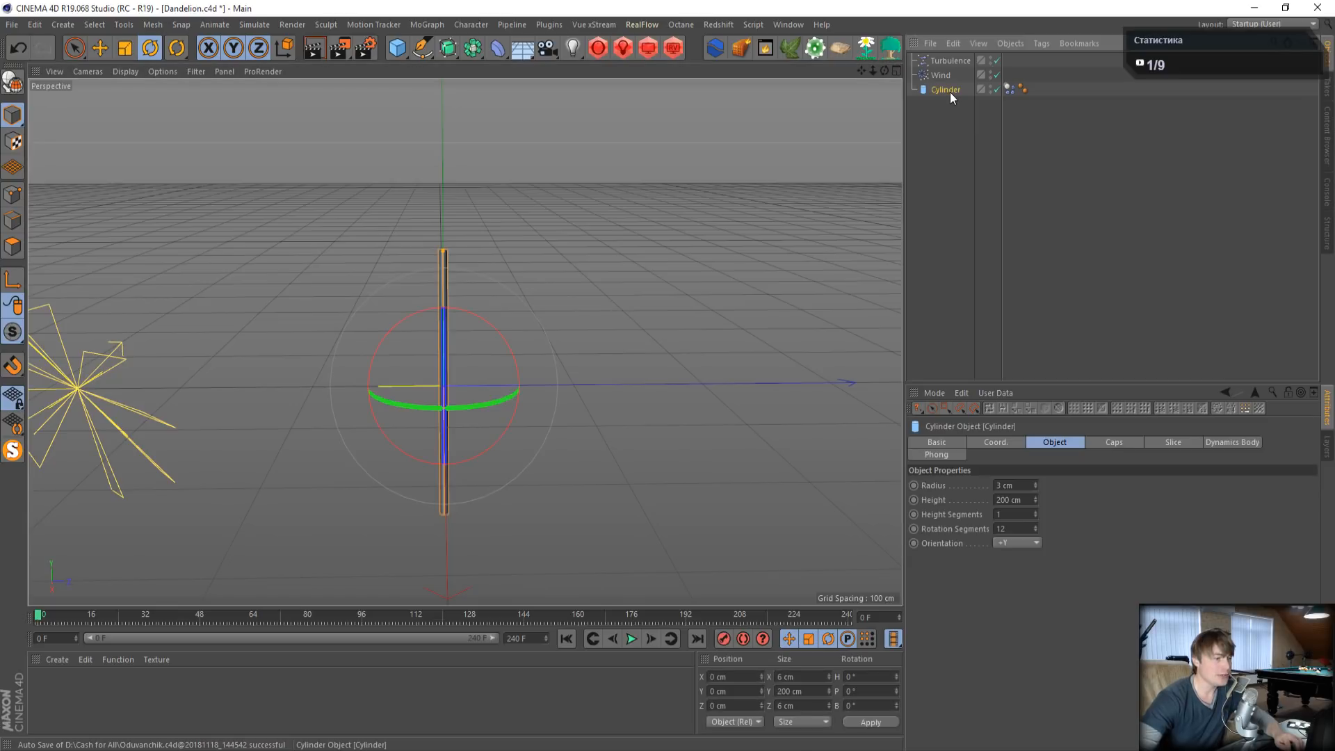
pyautogui.click(946, 76)
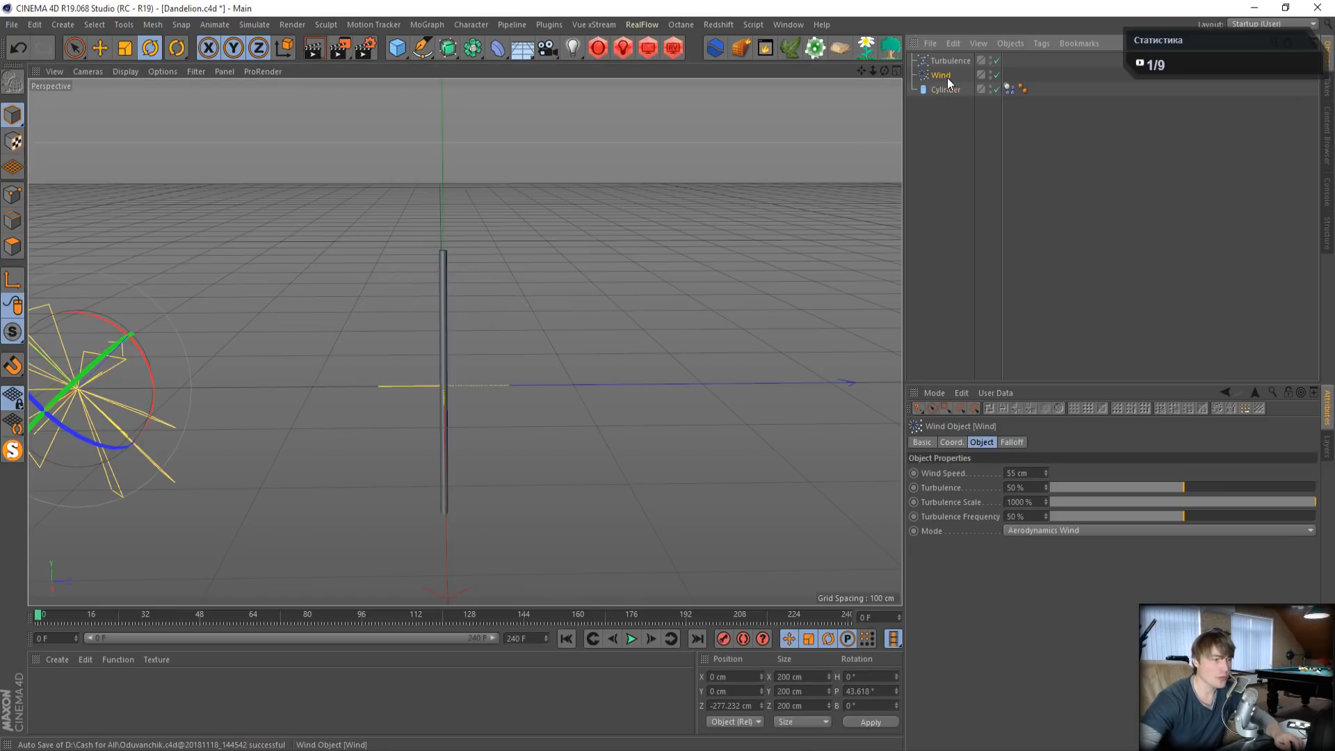
pyautogui.click(960, 61)
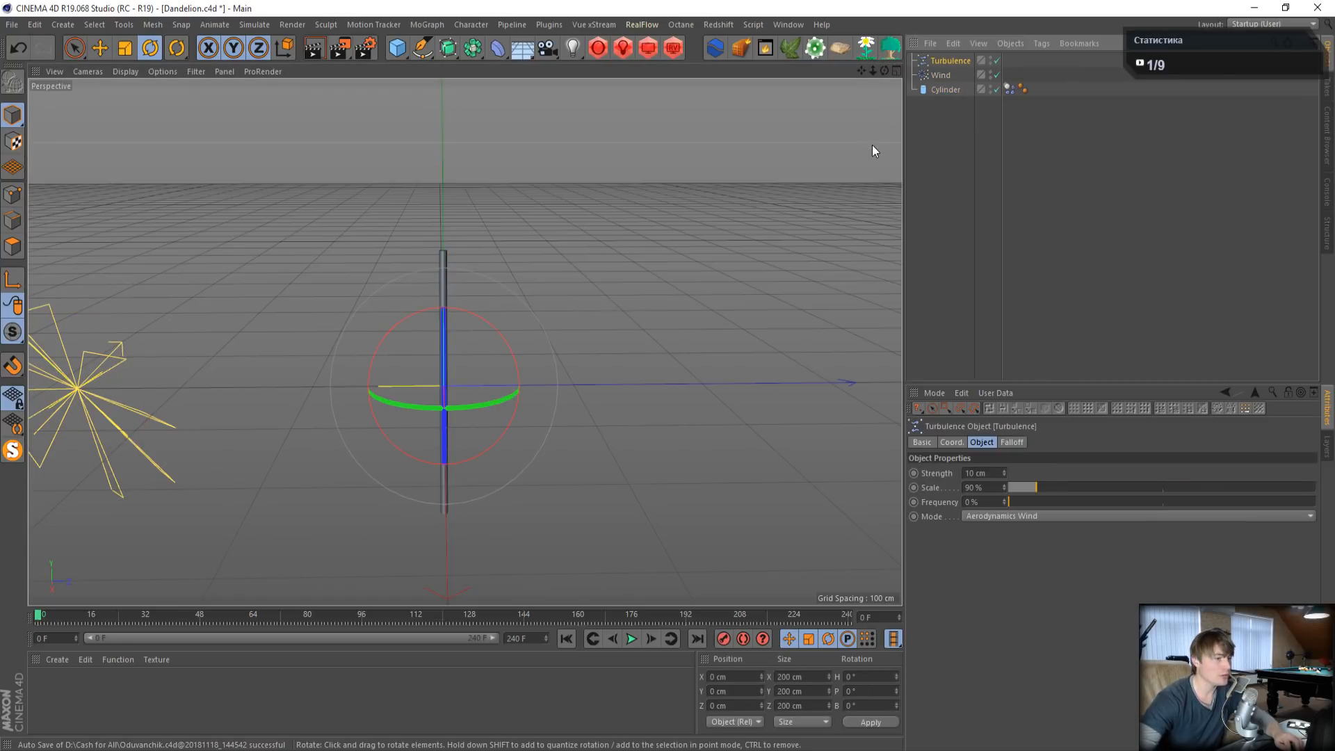
pyautogui.click(947, 89)
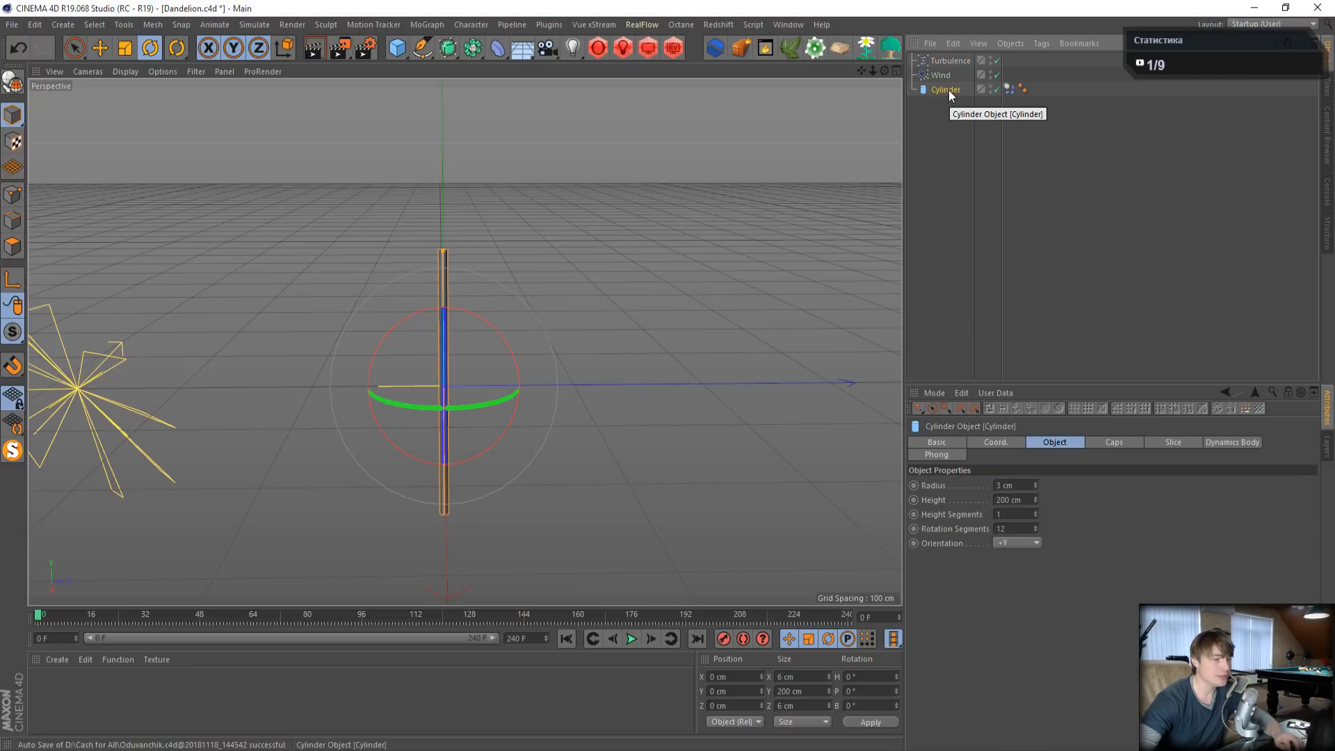
# - Hide the Wind and Turbulence objects in the viewport and renderer, play the simulation briefly and return to frame 0
pyautogui.middleClick(576, 294)
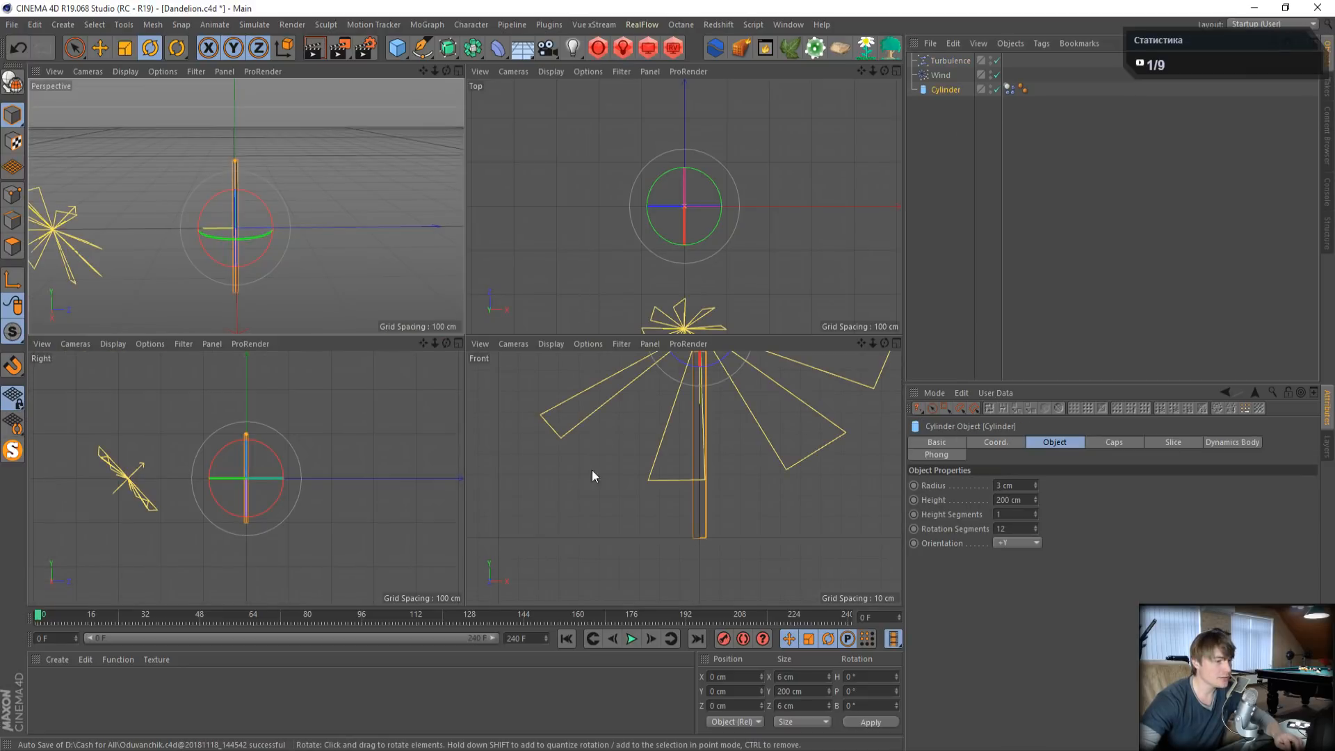
pyautogui.keyDown('alt'); pyautogui.click(990, 76); pyautogui.keyUp('alt')
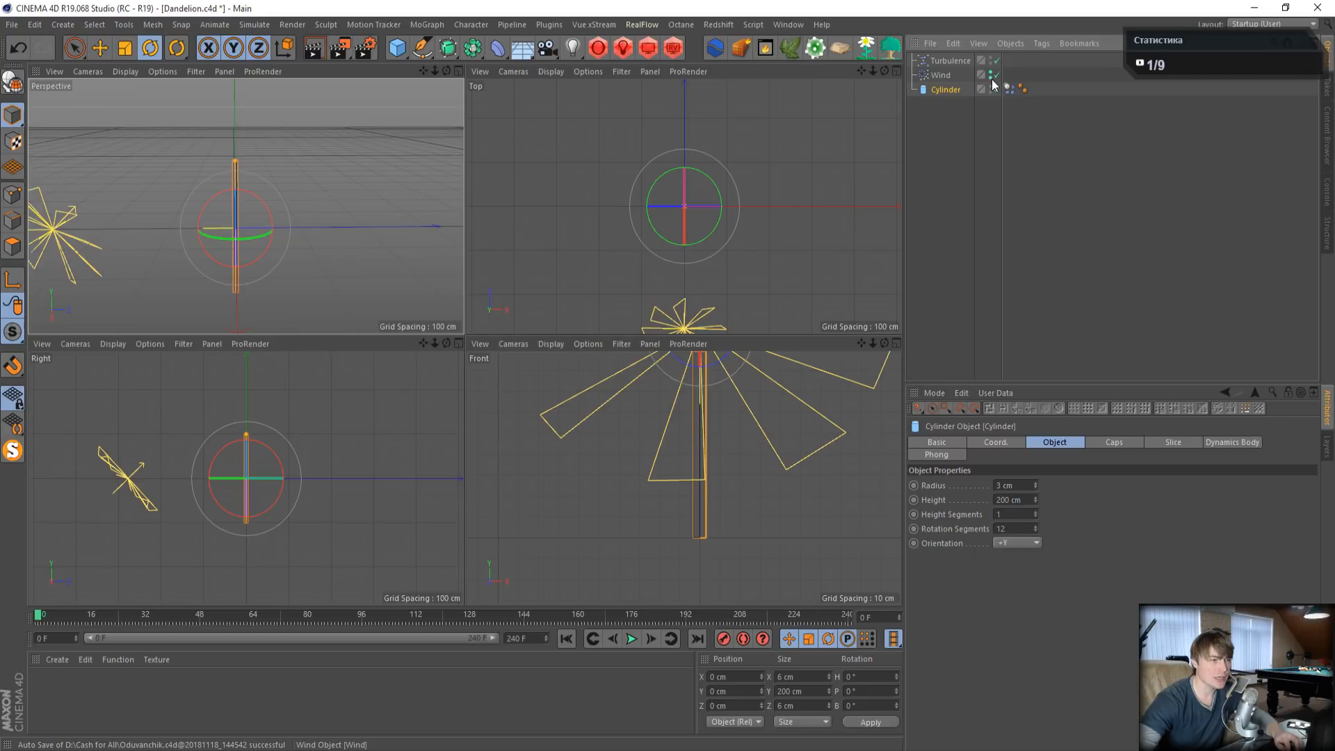
pyautogui.keyDown('alt'); pyautogui.click(990, 76); pyautogui.keyUp('alt')
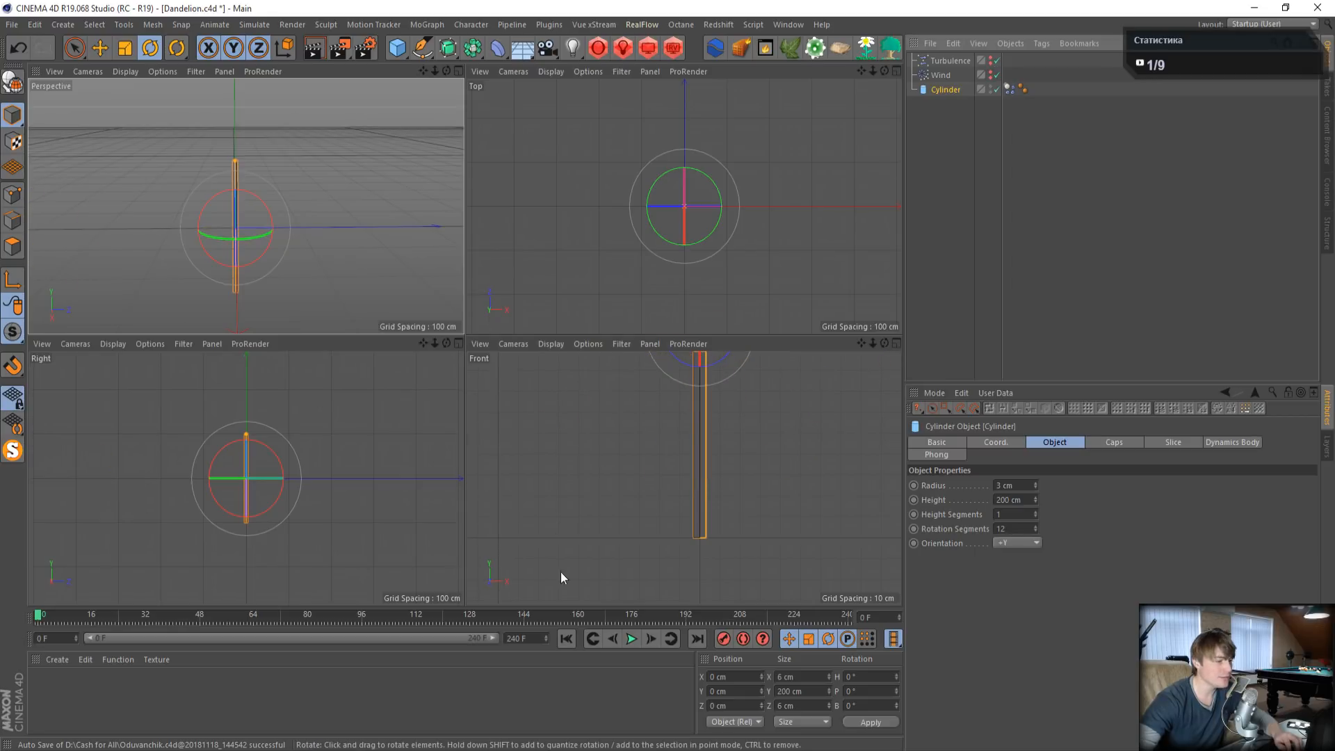
pyautogui.click(631, 639)
pyautogui.click(632, 638)
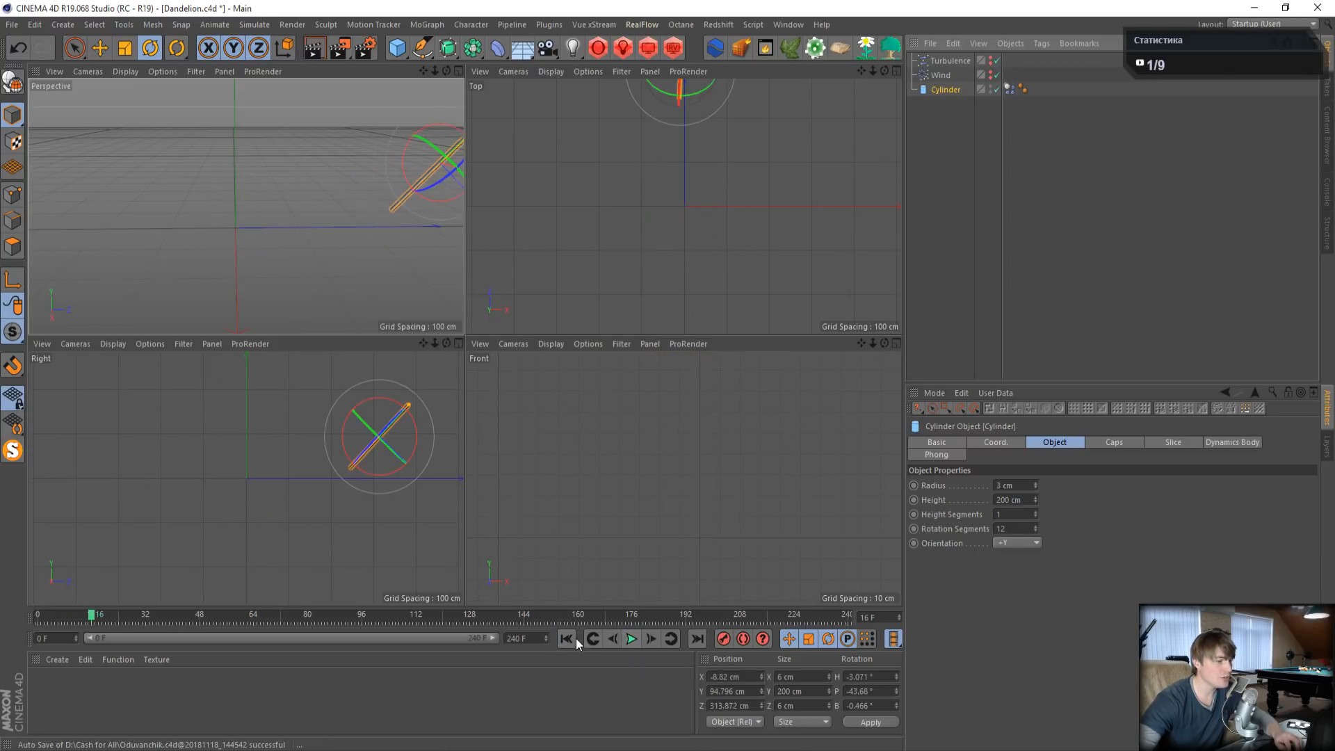
pyautogui.click(566, 638)
# - Examine the cylinder's shape and both of its ends up close in the Front and Perspective views
pyautogui.click(326, 281)
pyautogui.scroll(-4, 715, 515)
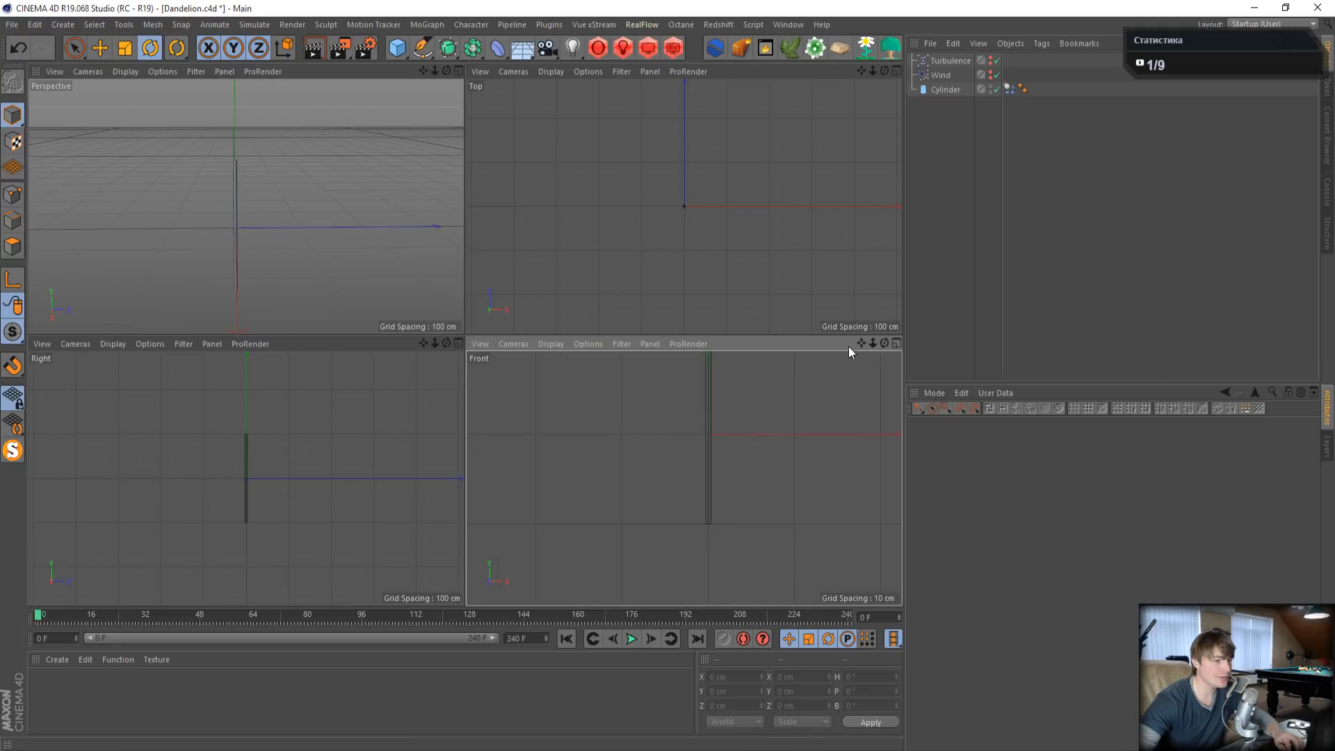
pyautogui.moveTo(861, 344); pyautogui.dragTo(787, 402)
pyautogui.scroll(3, 633, 538)
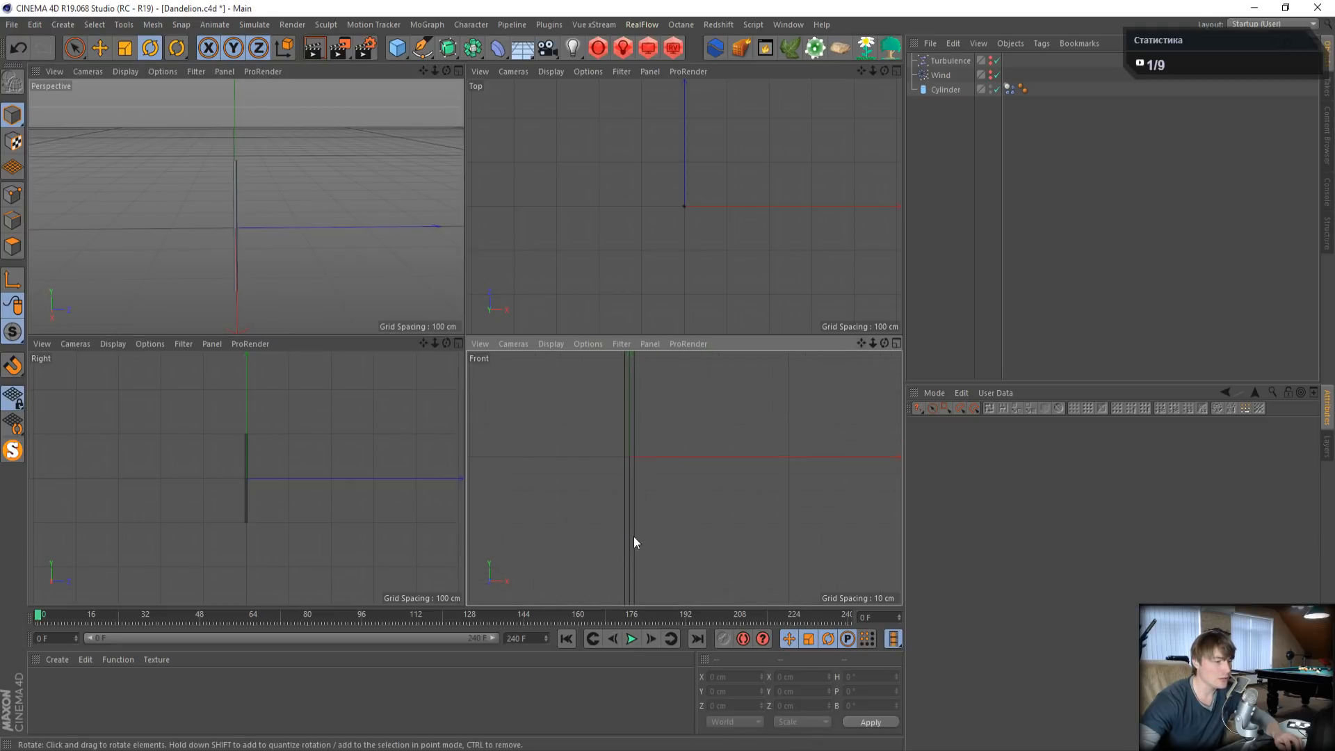
pyautogui.click(941, 90)
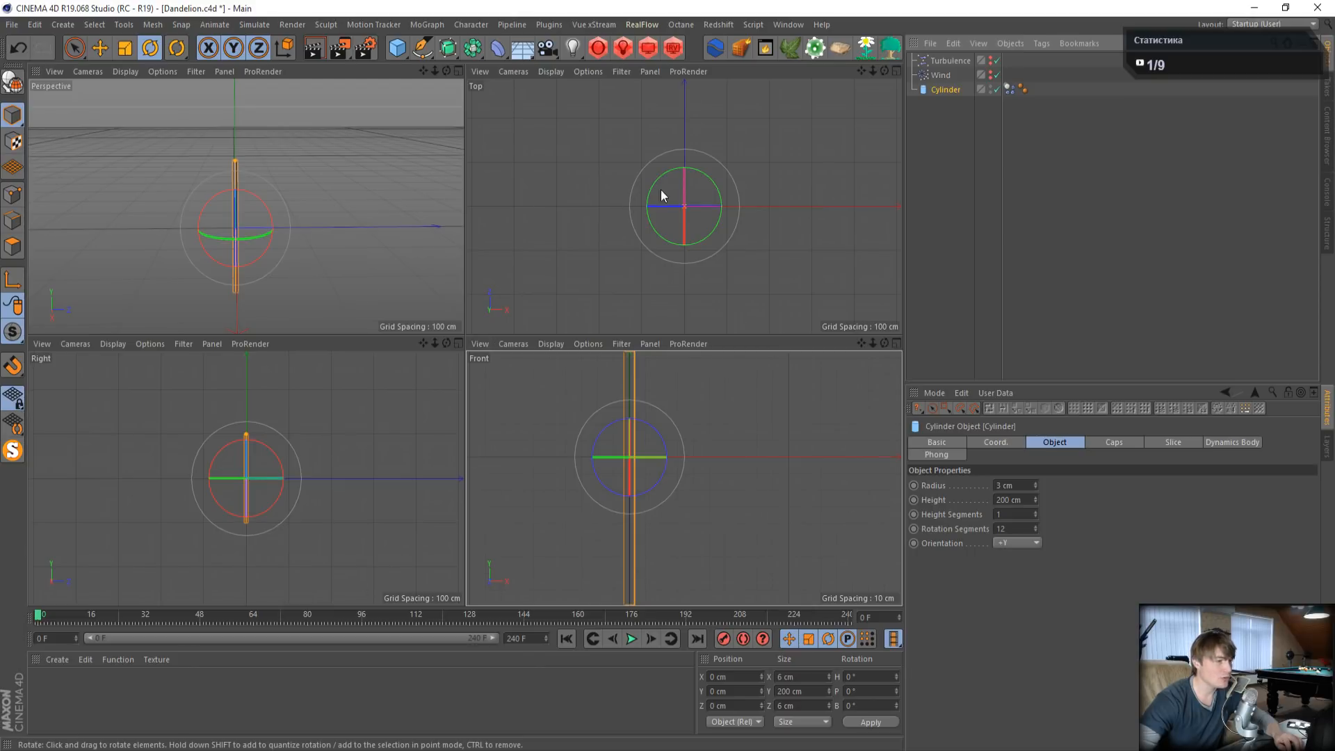
pyautogui.middleClick(244, 289)
pyautogui.scroll(3, 424, 515)
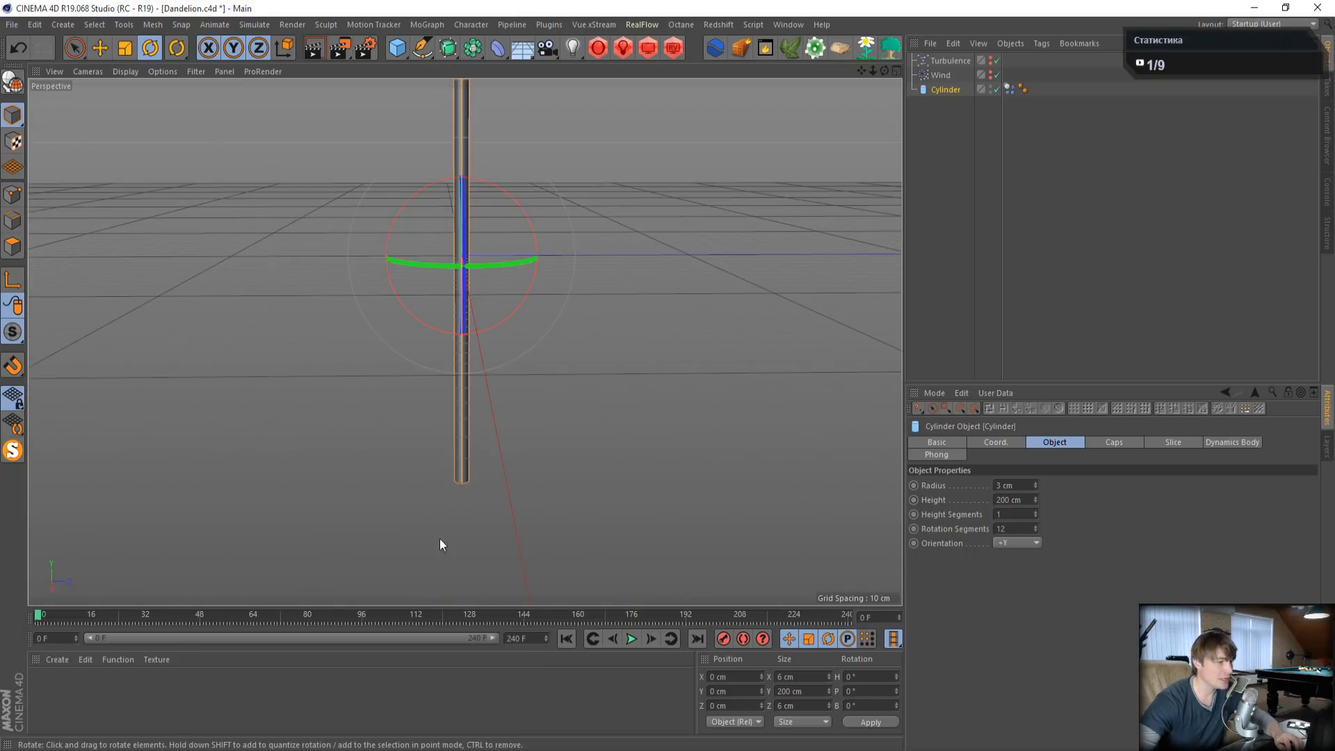
pyautogui.moveTo(861, 71); pyautogui.dragTo(741, 322)
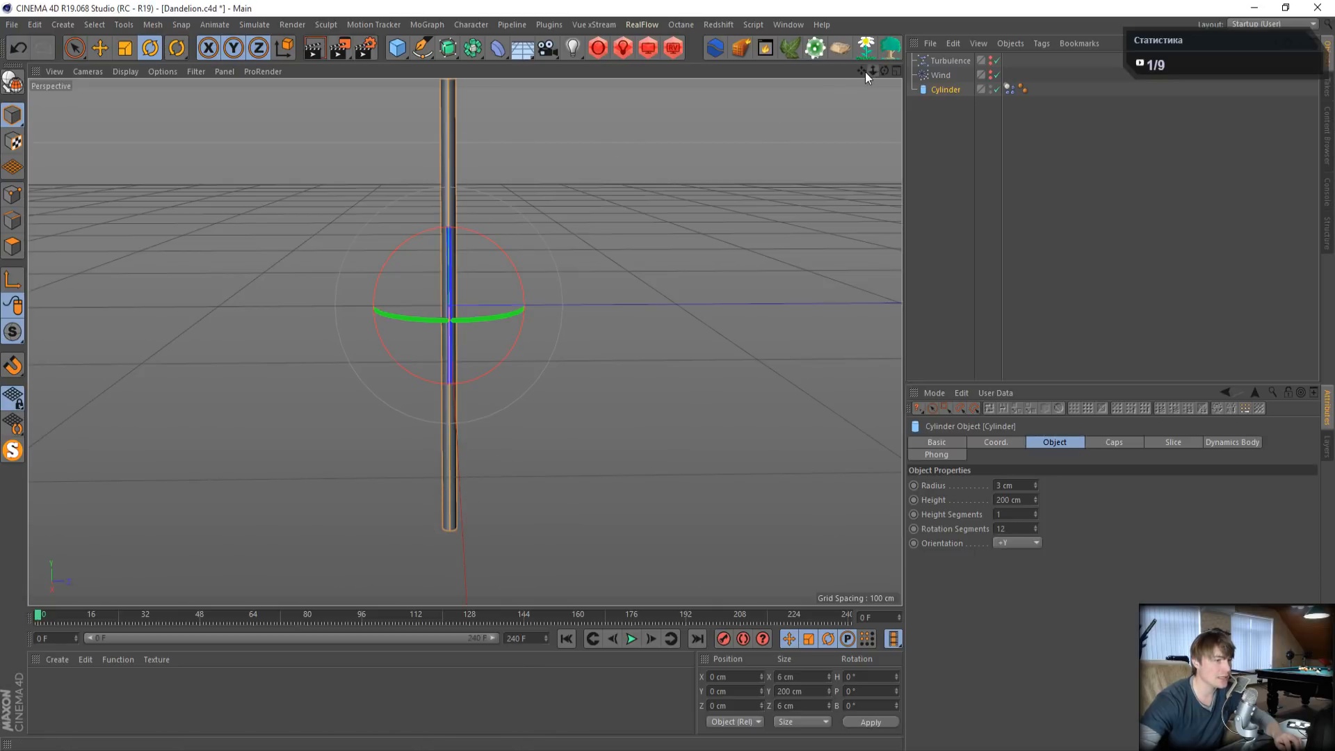
pyautogui.moveTo(862, 72); pyautogui.dragTo(862, 75)
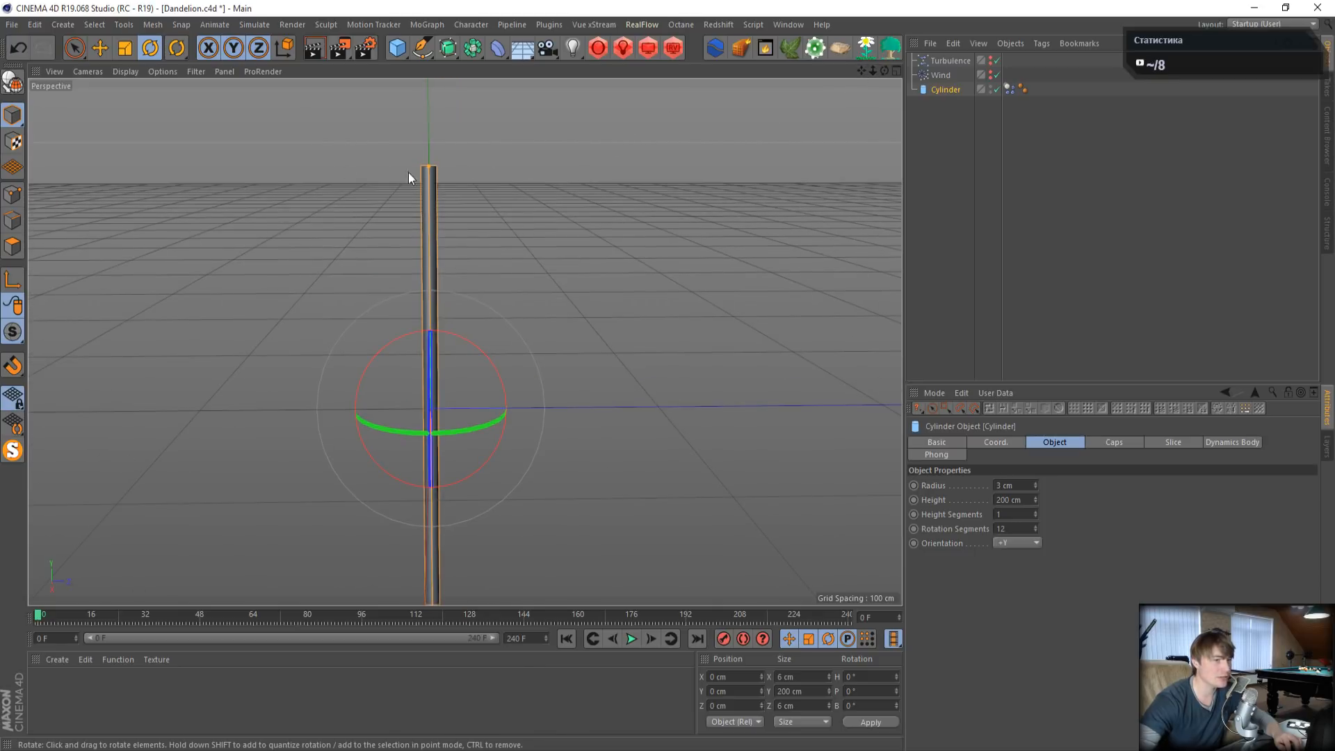
pyautogui.moveTo(861, 71); pyautogui.dragTo(848, 0)
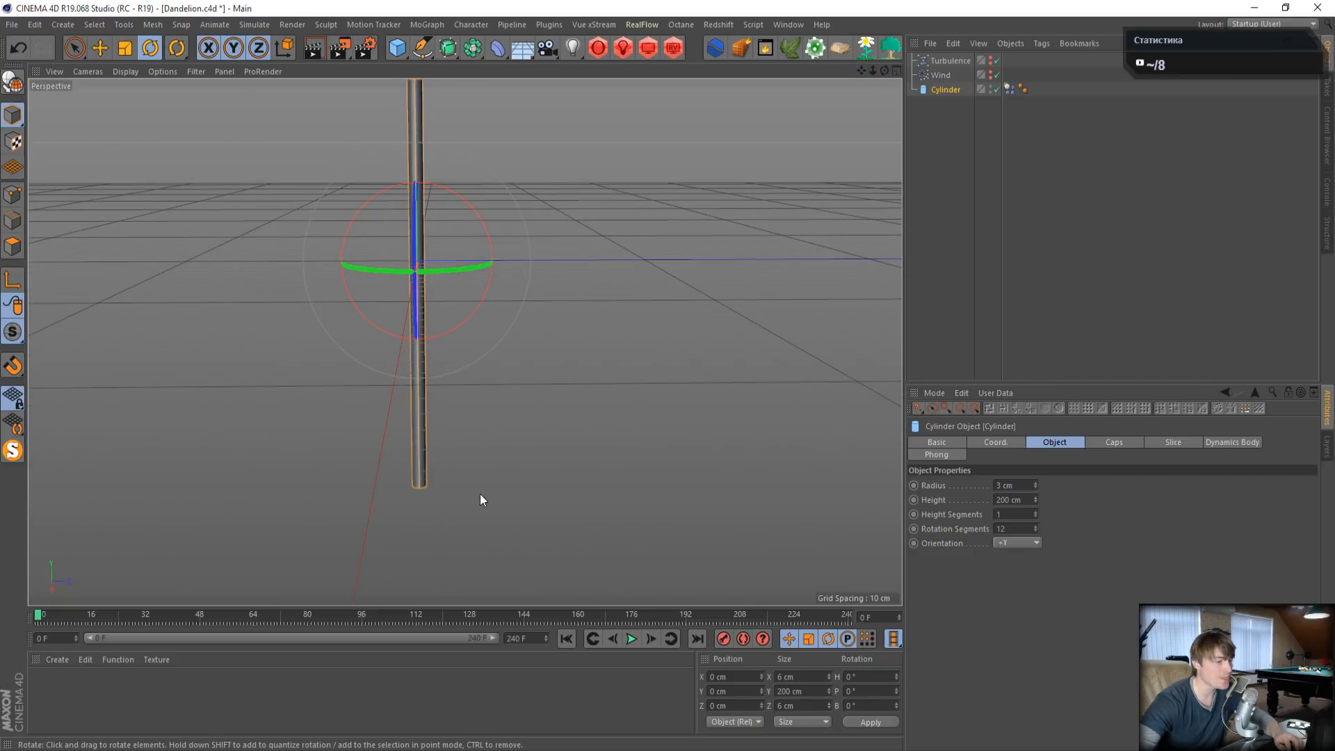
# - Set the cylinder's height segments to 4
pyautogui.click(1024, 514)
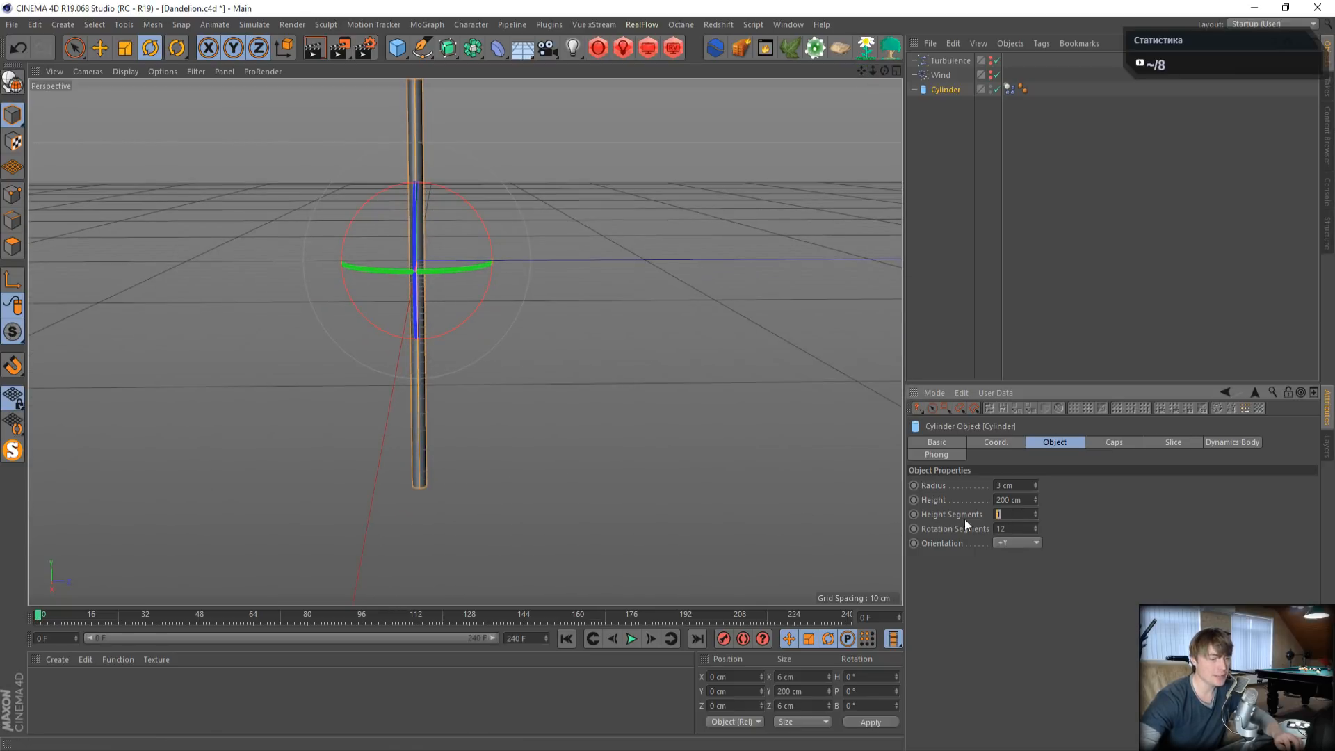
pyautogui.write('4')
pyautogui.press('Return')
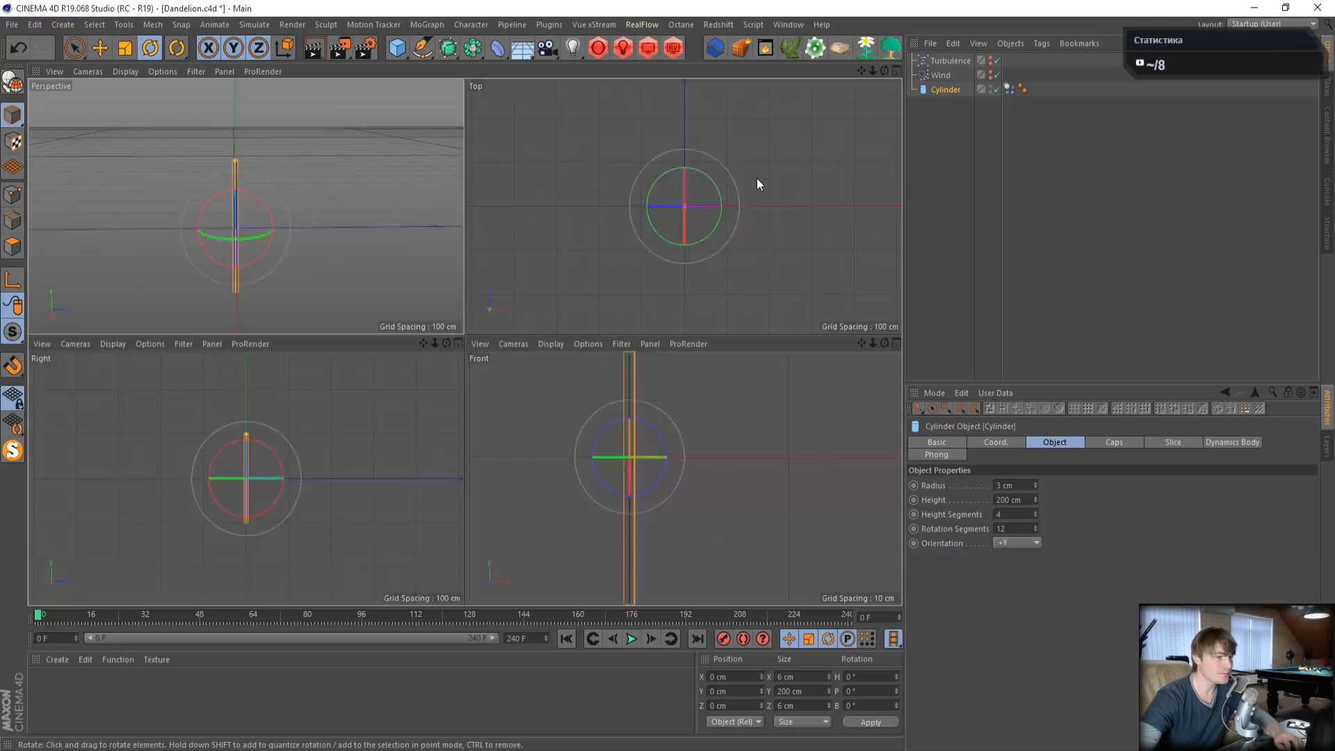
# - Convert the cylinder into an editable polygon object
pyautogui.click(897, 71)
pyautogui.middleClick(635, 446)
pyautogui.scroll(-5, 635, 447)
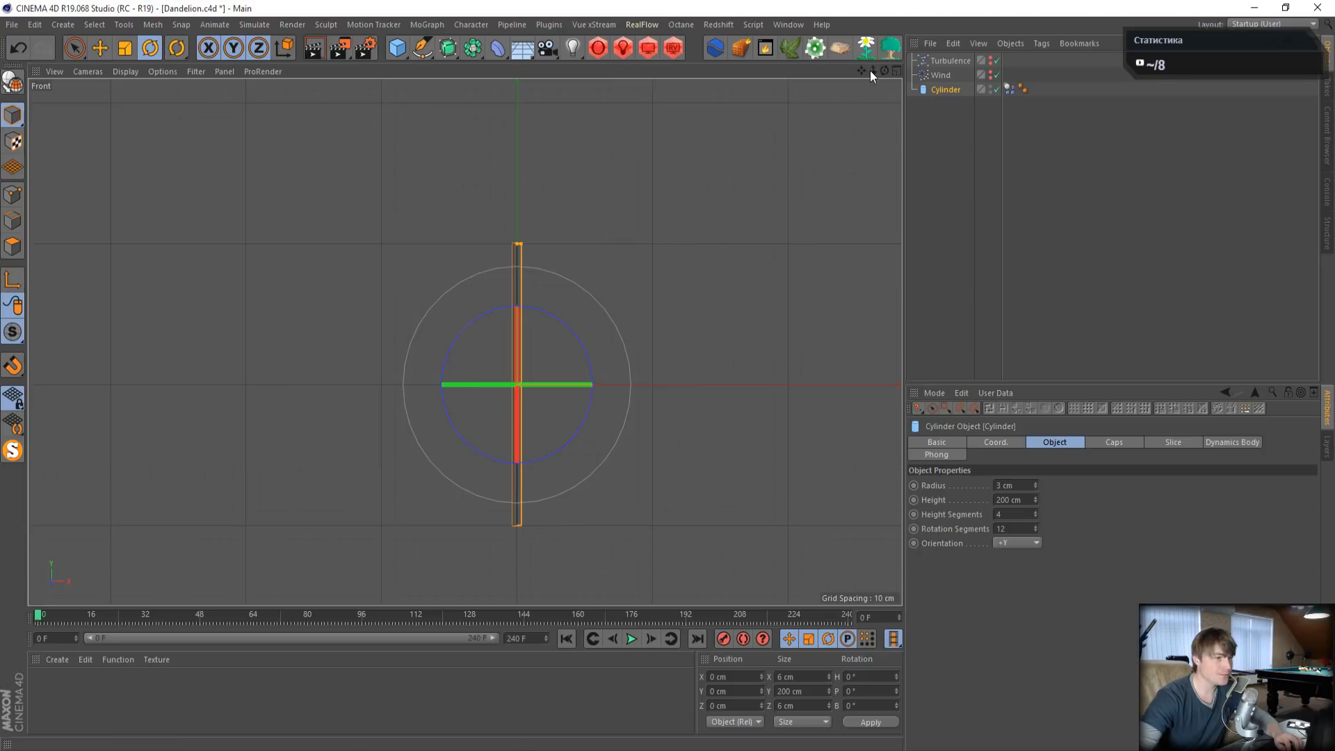
pyautogui.click(831, 203)
pyautogui.click(945, 90)
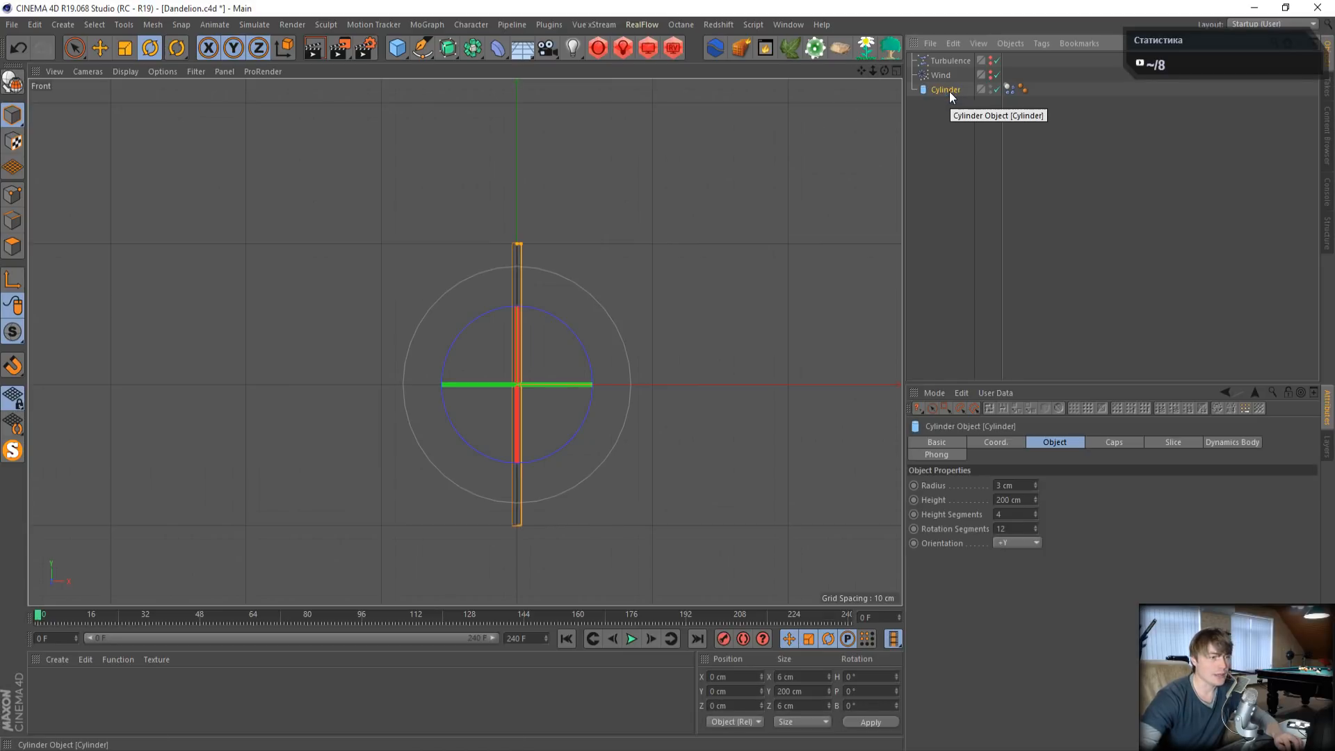
pyautogui.click(14, 85)
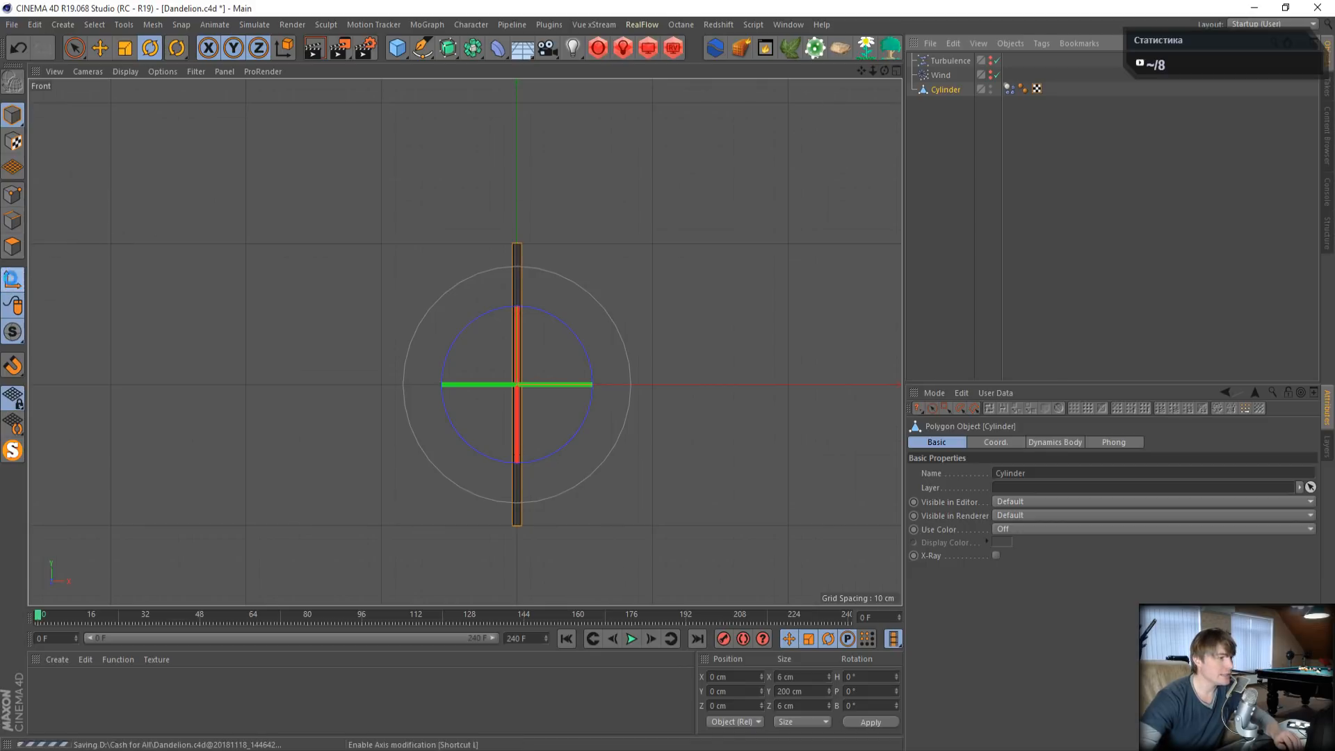
# - Move the cylinder's axis down to its base, setting the Y position to -100 cm
pyautogui.click(13, 279)
pyautogui.press('e')
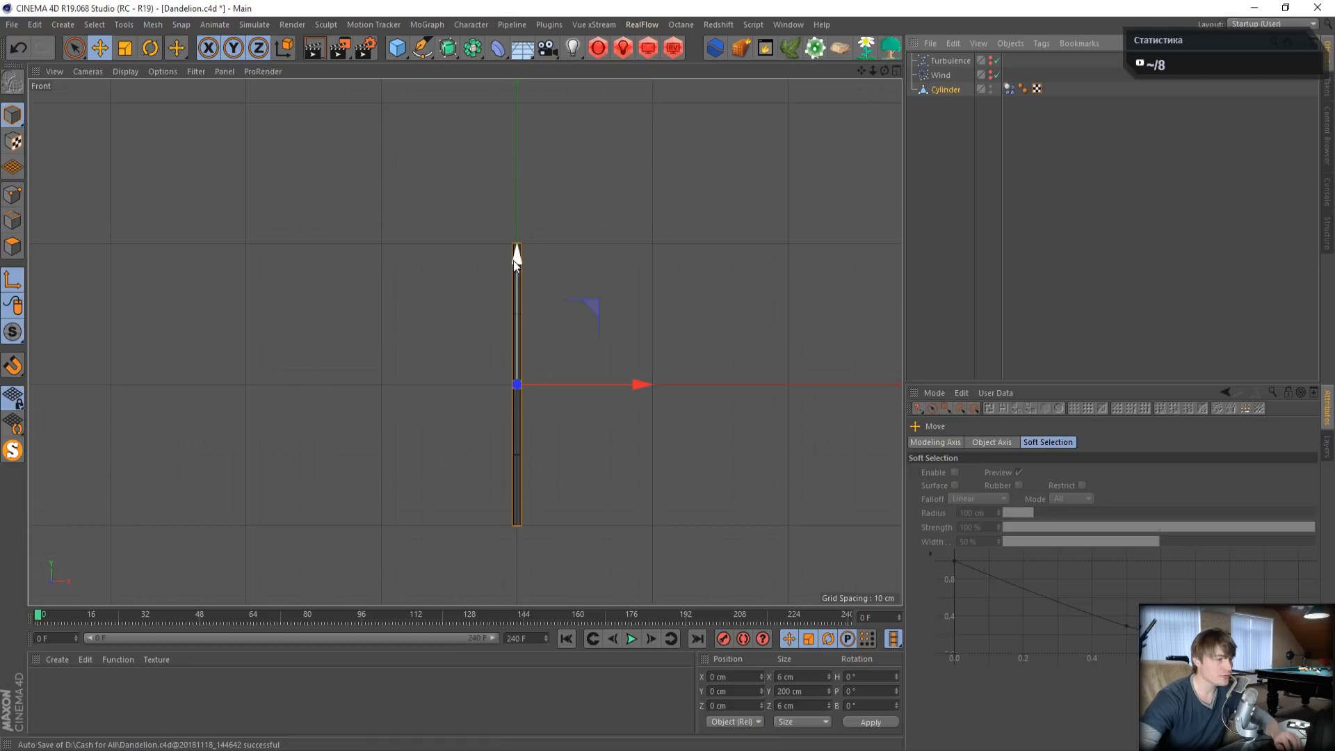
pyautogui.moveTo(516, 262); pyautogui.dragTo(522, 417)
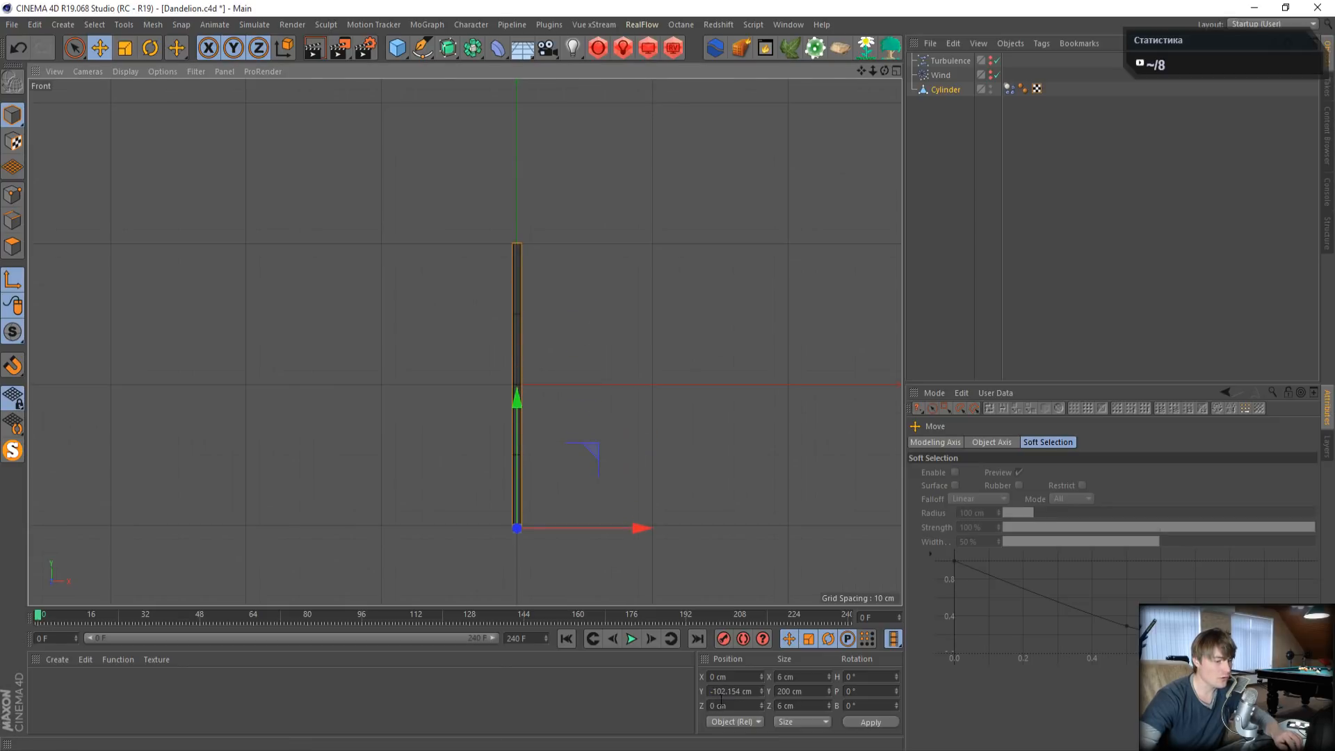
pyautogui.moveTo(721, 691); pyautogui.dragTo(858, 689)
pyautogui.write('0')
pyautogui.press('Return')
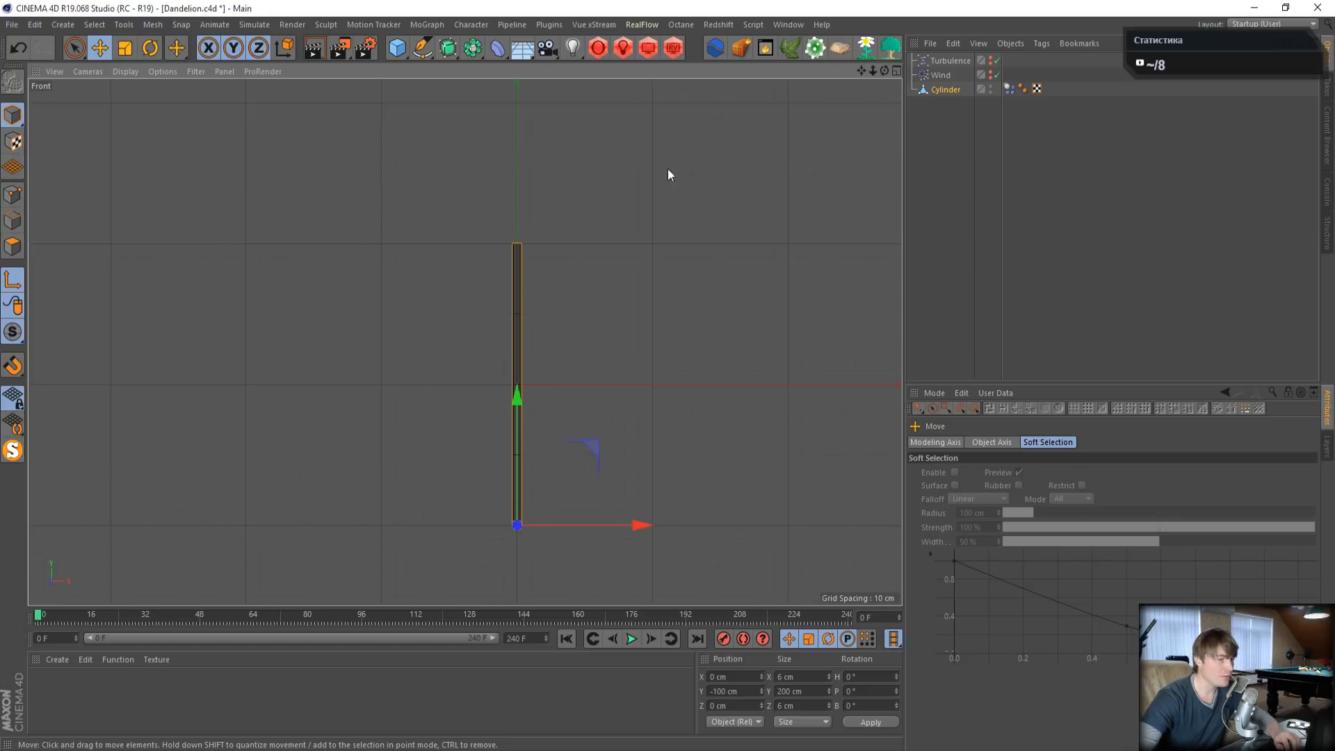
# - Switch the cylinder to point editing with the Rectangle Selection tool
pyautogui.moveTo(860, 70); pyautogui.dragTo(838, 5)
pyautogui.scroll(3, 557, 312)
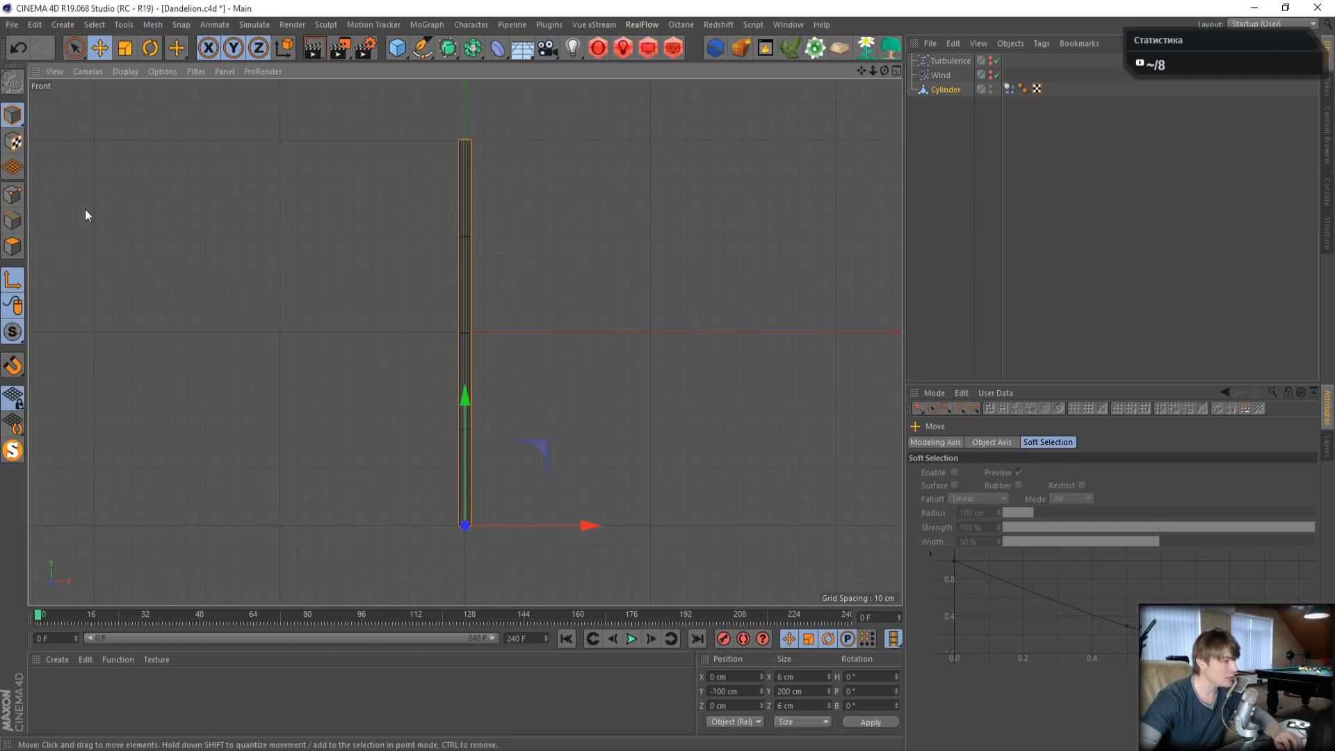
pyautogui.click(13, 193)
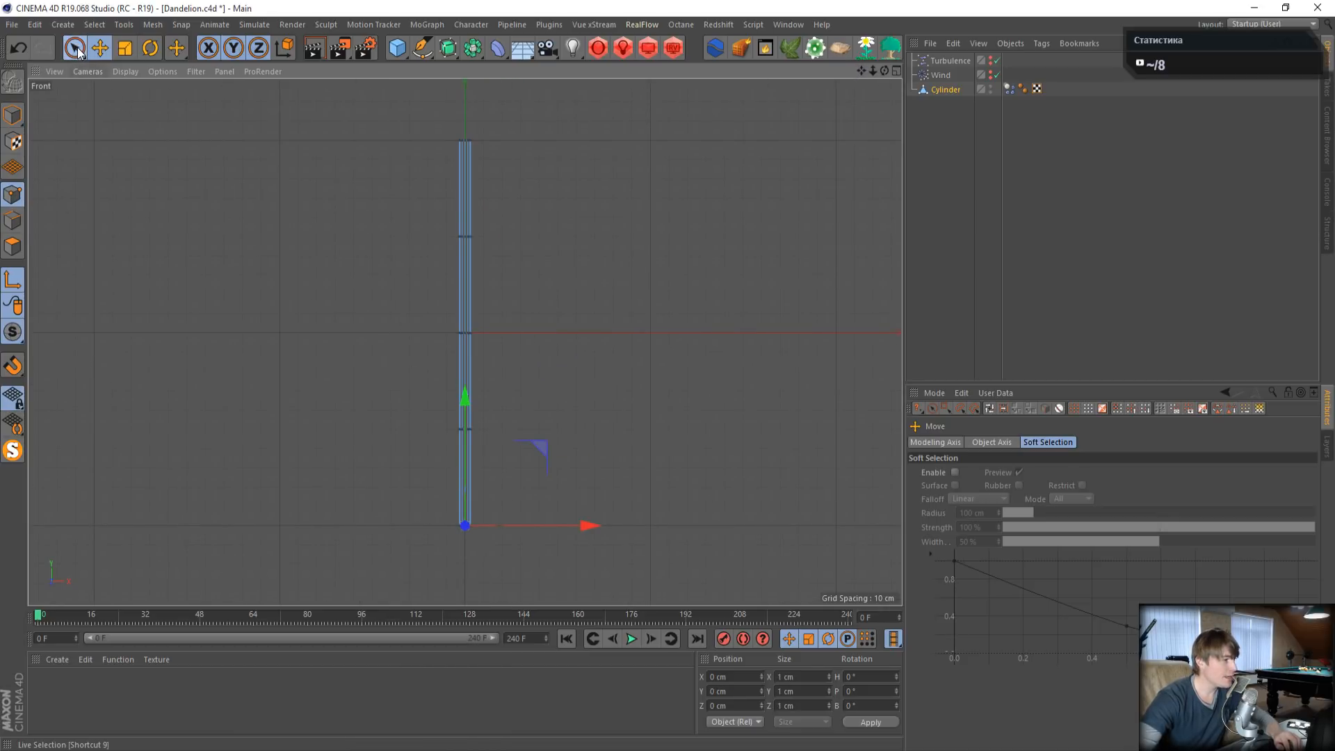
pyautogui.moveTo(78, 53); pyautogui.dragTo(132, 101)
# - Try to select the cylinder's lower rings of points and move them down towards the base
pyautogui.moveTo(417, 421); pyautogui.dragTo(635, 474)
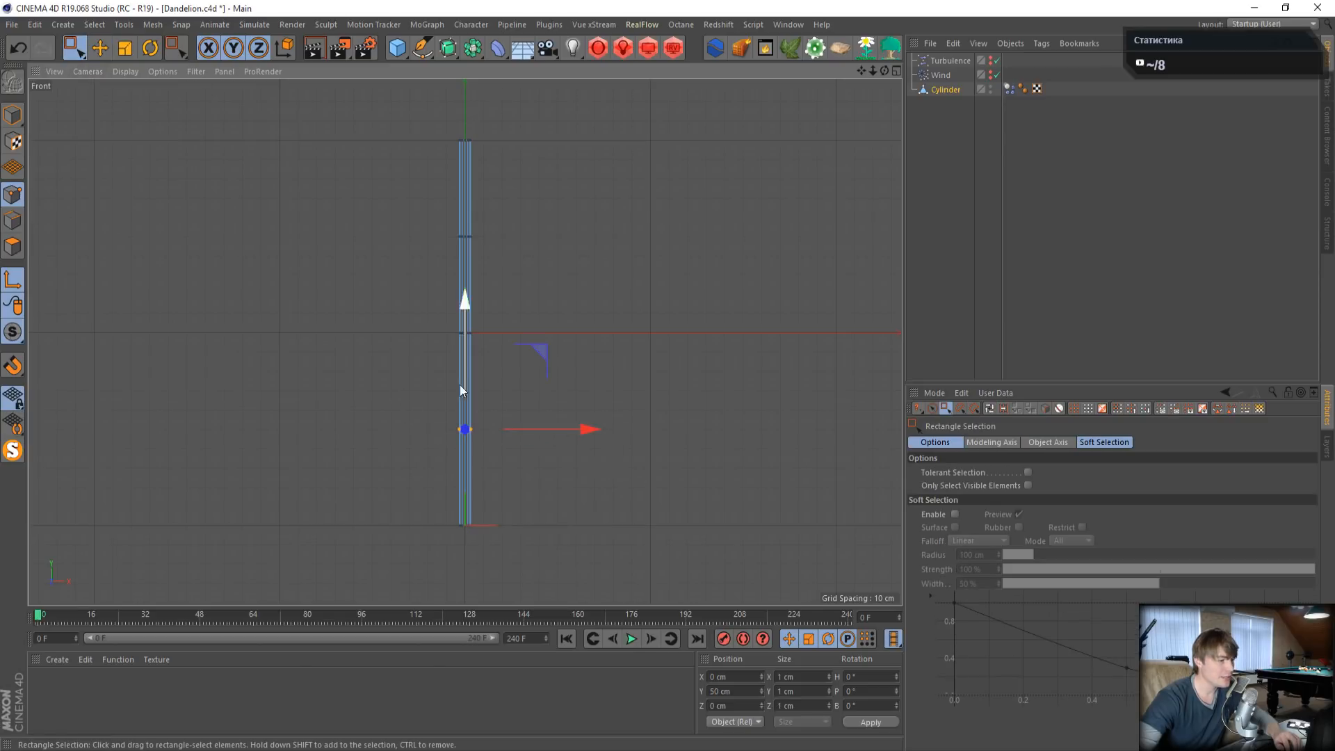
pyautogui.moveTo(463, 352); pyautogui.dragTo(466, 436)
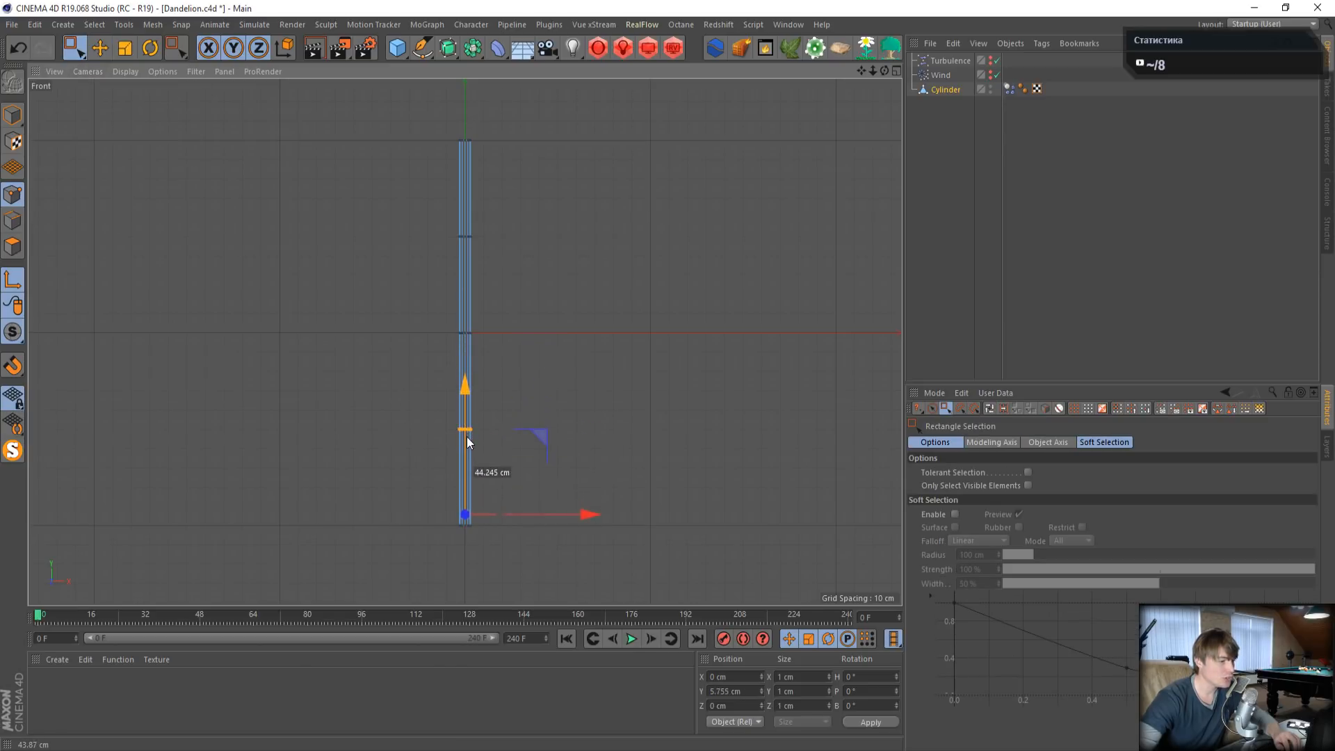
pyautogui.moveTo(411, 307); pyautogui.dragTo(600, 365)
pyautogui.moveTo(465, 267); pyautogui.dragTo(471, 400)
pyautogui.scroll(3, 503, 526)
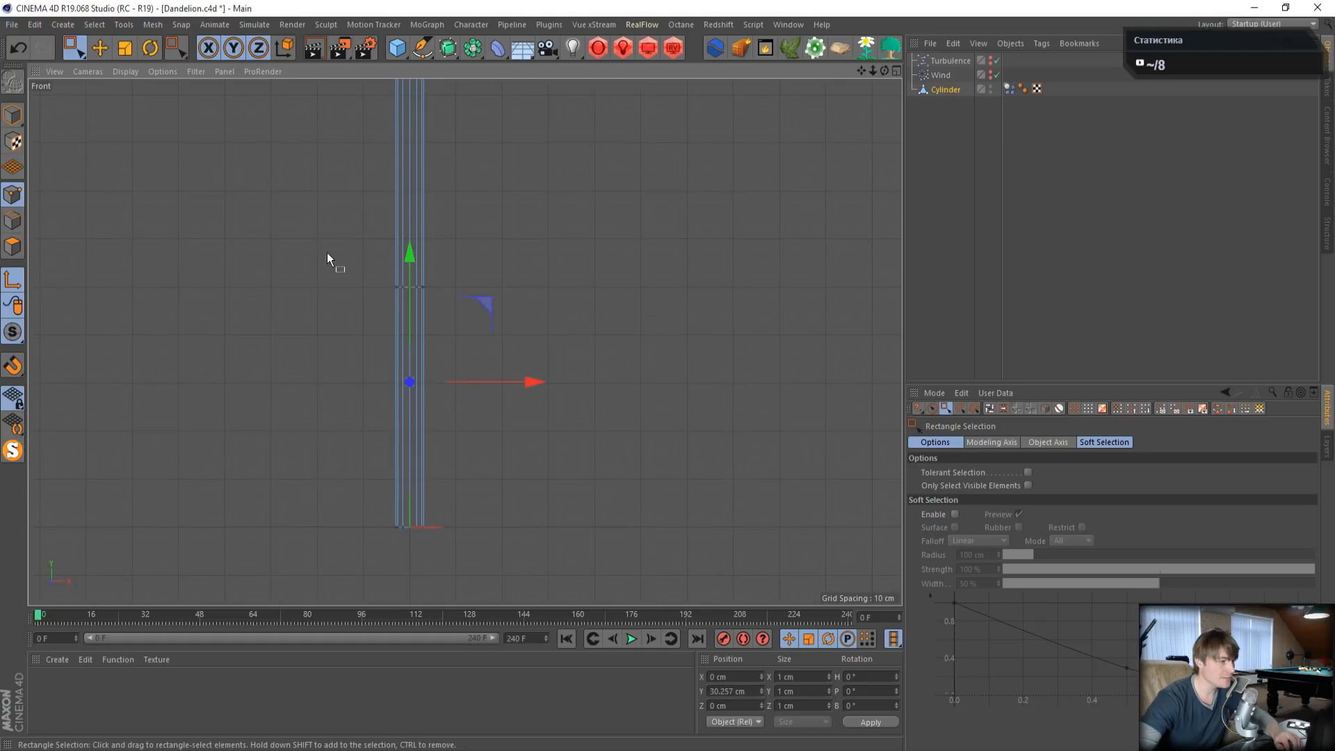
pyautogui.moveTo(327, 253); pyautogui.dragTo(492, 308)
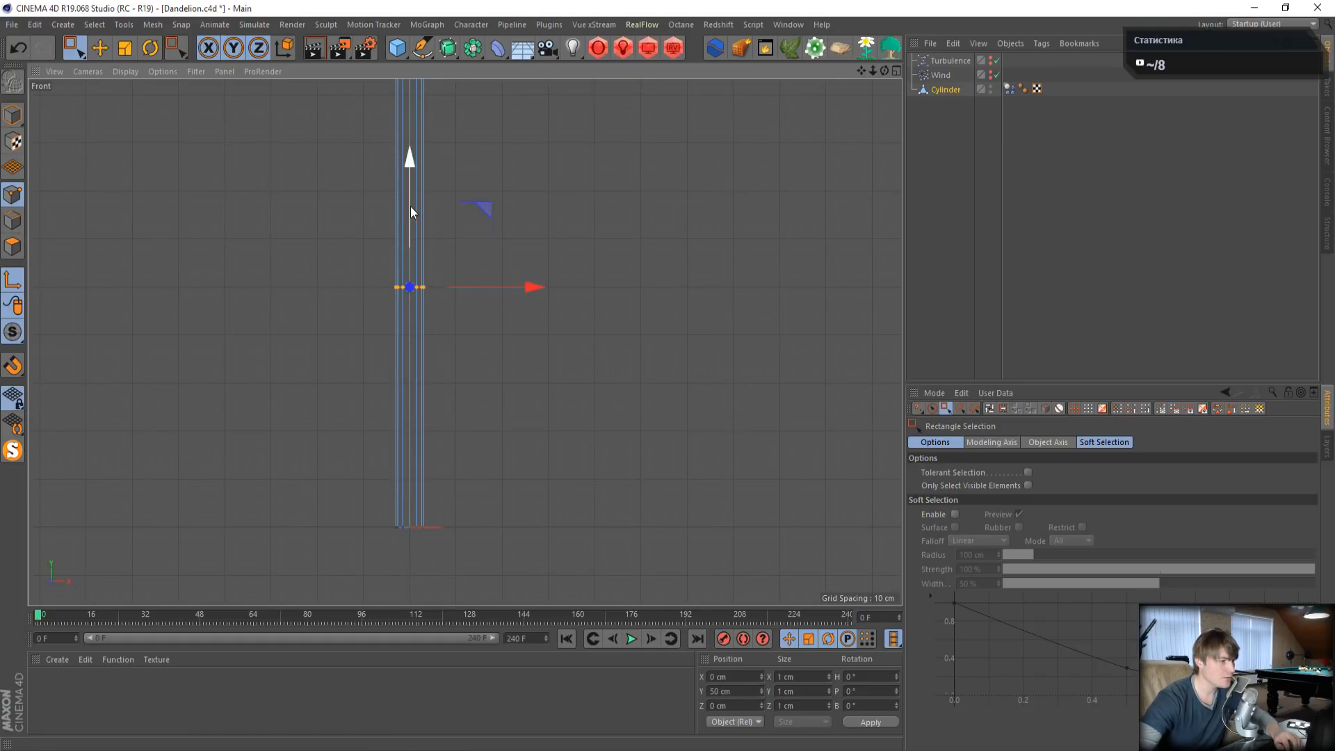
pyautogui.moveTo(410, 208); pyautogui.dragTo(423, 338)
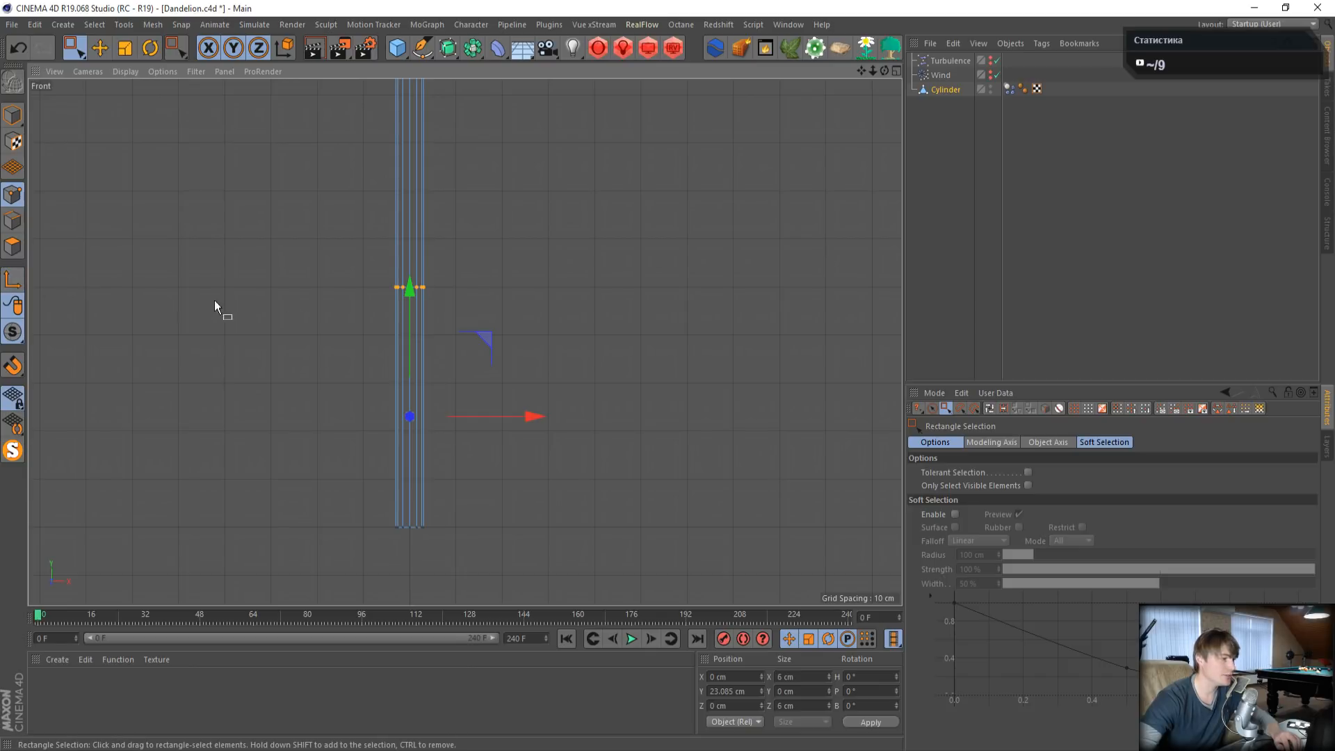
# - Move the lowest inner ring of points to about 3 cm above the base and the middle ring to about 19 cm
pyautogui.moveTo(328, 239); pyautogui.dragTo(428, 300)
pyautogui.moveTo(410, 196); pyautogui.dragTo(406, 411)
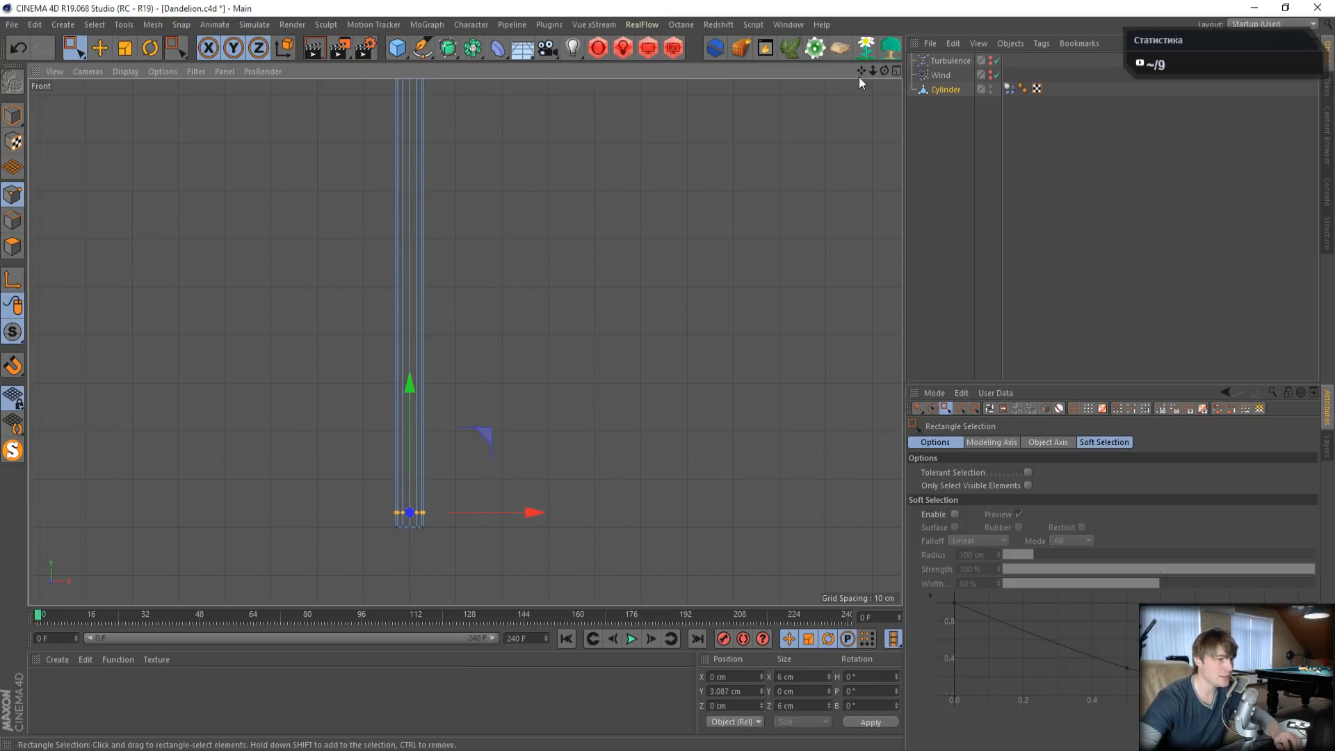
pyautogui.moveTo(860, 76); pyautogui.dragTo(837, 192)
pyautogui.scroll(-1, 584, 257)
pyautogui.moveTo(371, 153); pyautogui.dragTo(501, 201)
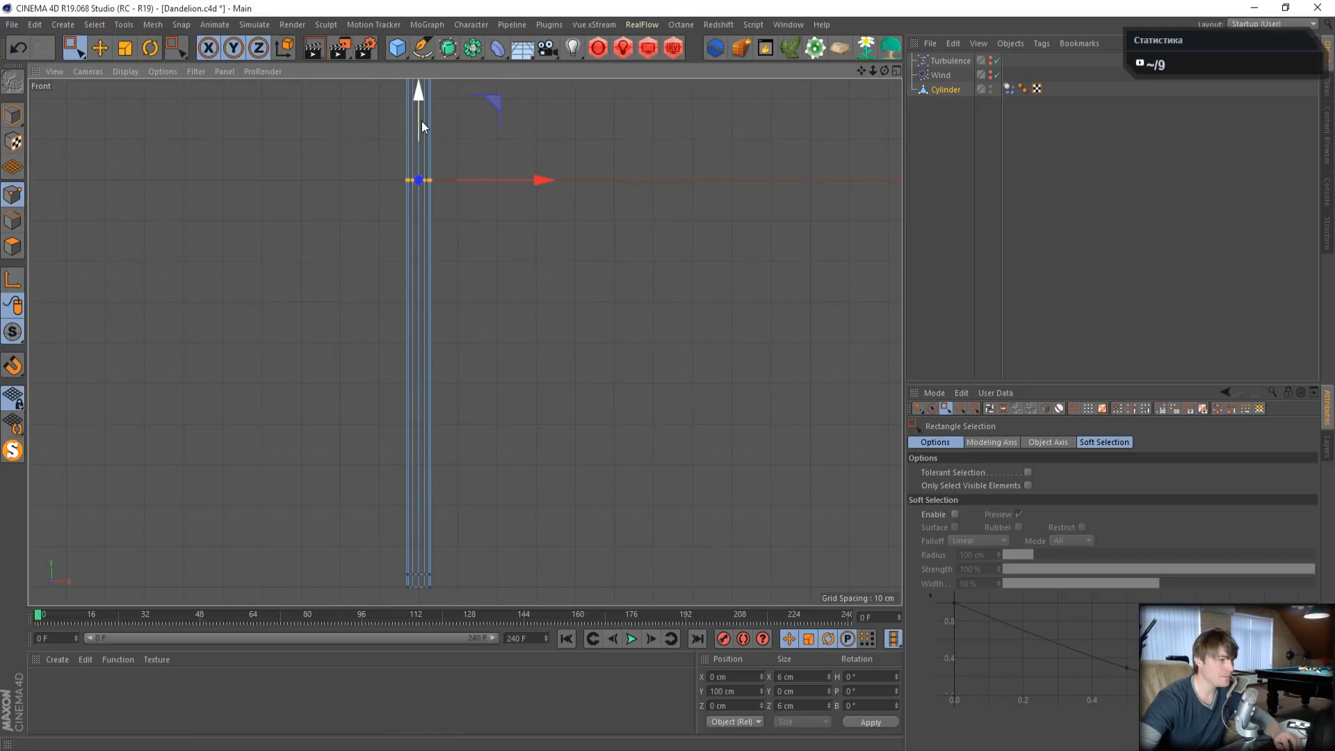
pyautogui.moveTo(421, 121); pyautogui.dragTo(398, 511)
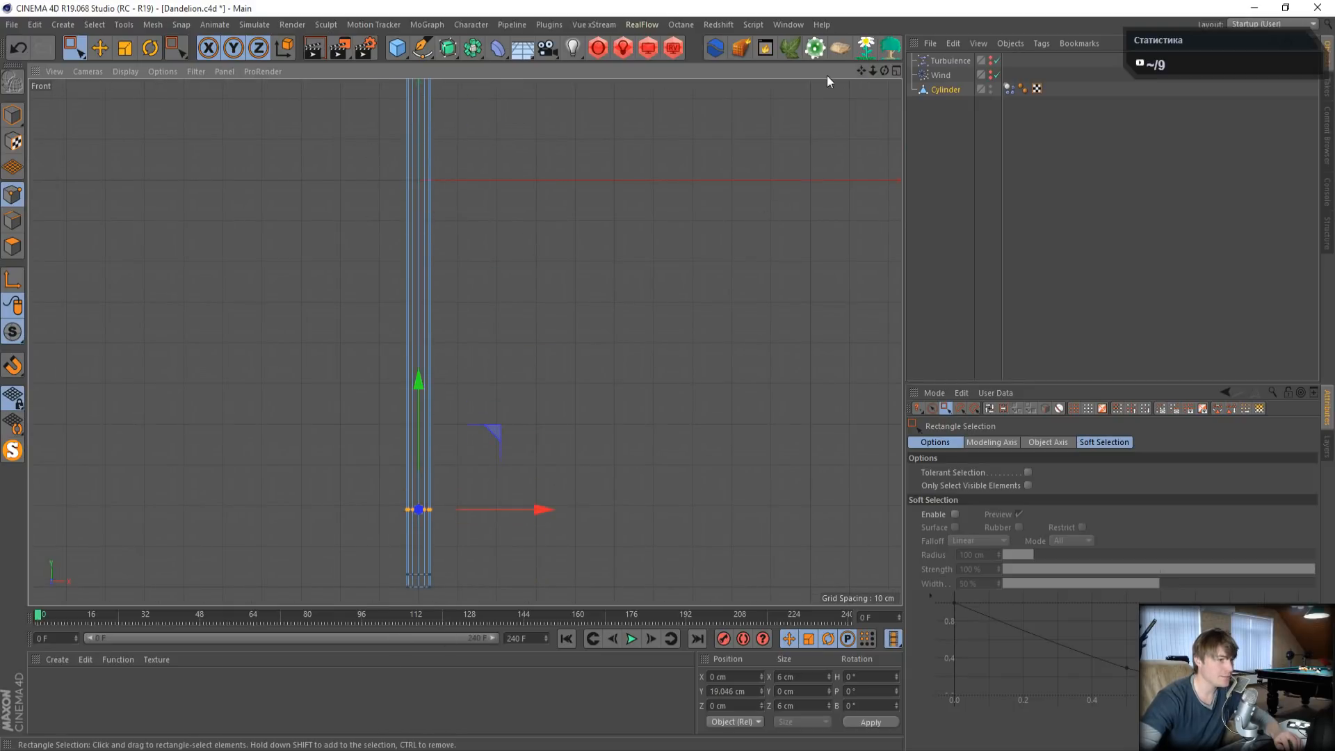
# - Select the two lowered rings of points and scale them outward evenly in X and Z to about 8.4 cm wide
pyautogui.moveTo(863, 69); pyautogui.dragTo(878, 2)
pyautogui.scroll(6, 459, 403)
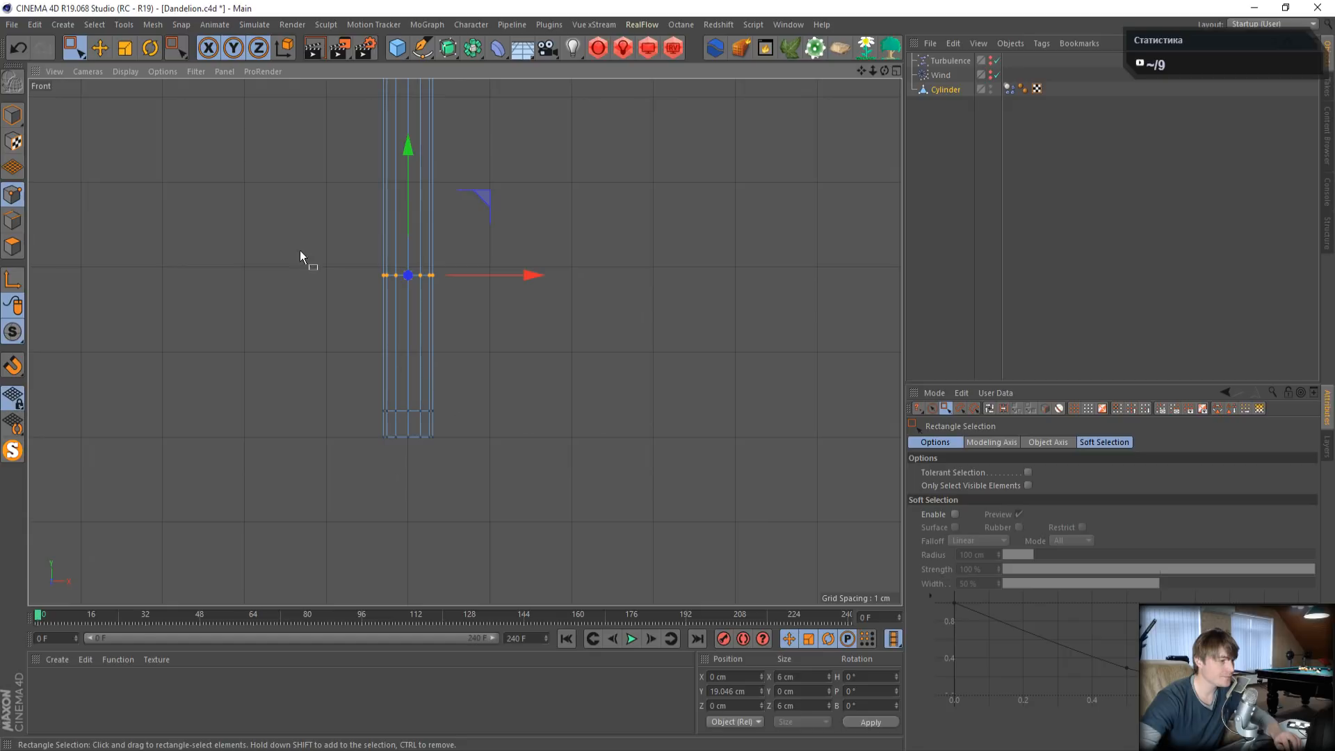
pyautogui.moveTo(300, 255); pyautogui.dragTo(530, 421)
pyautogui.middleClick(529, 419)
pyautogui.middleClick(698, 200)
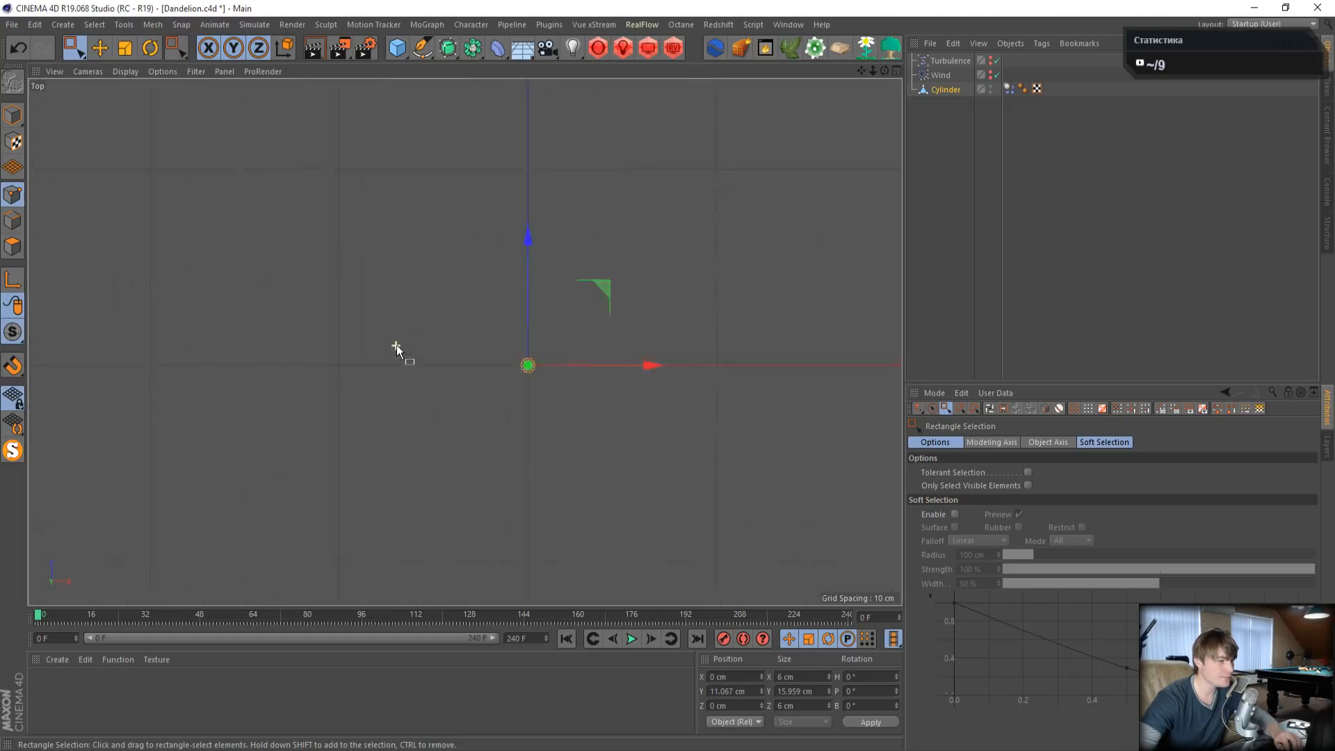
pyautogui.scroll(5, 569, 368)
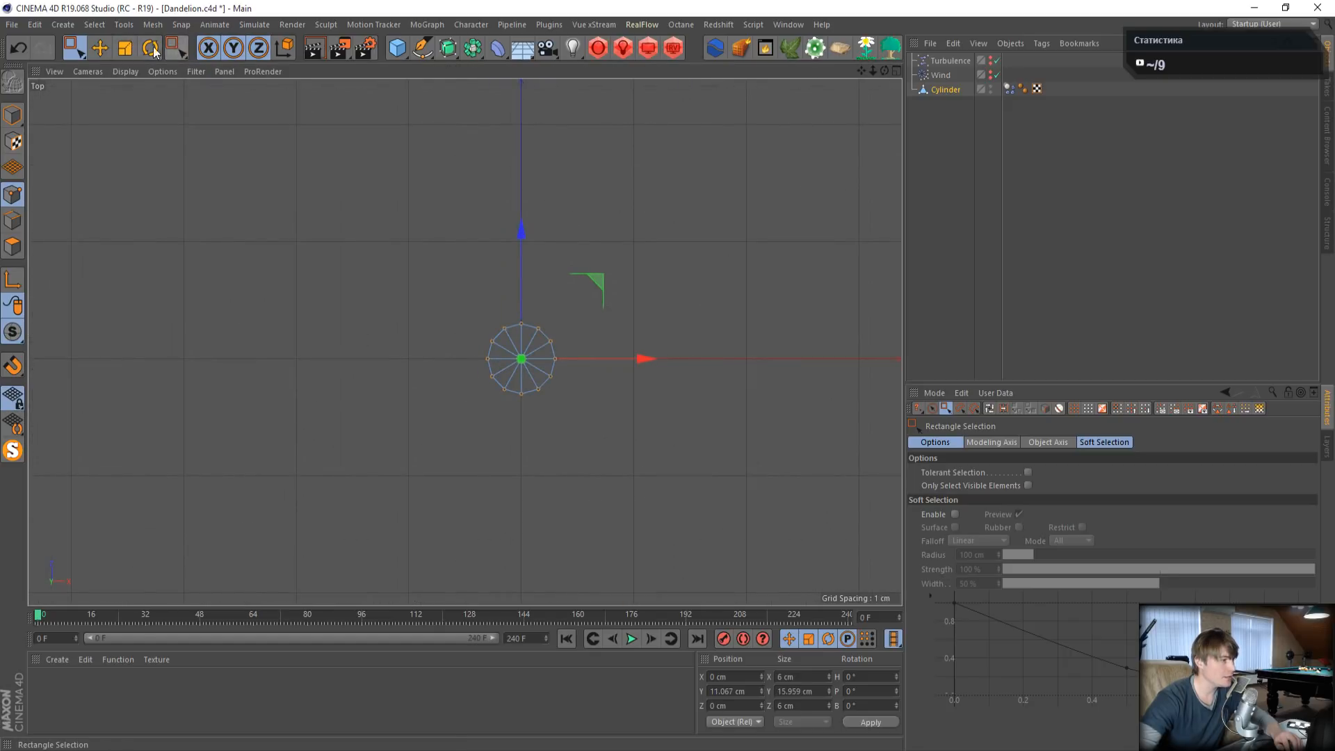
pyautogui.click(125, 48)
pyautogui.moveTo(594, 281); pyautogui.dragTo(866, 98)
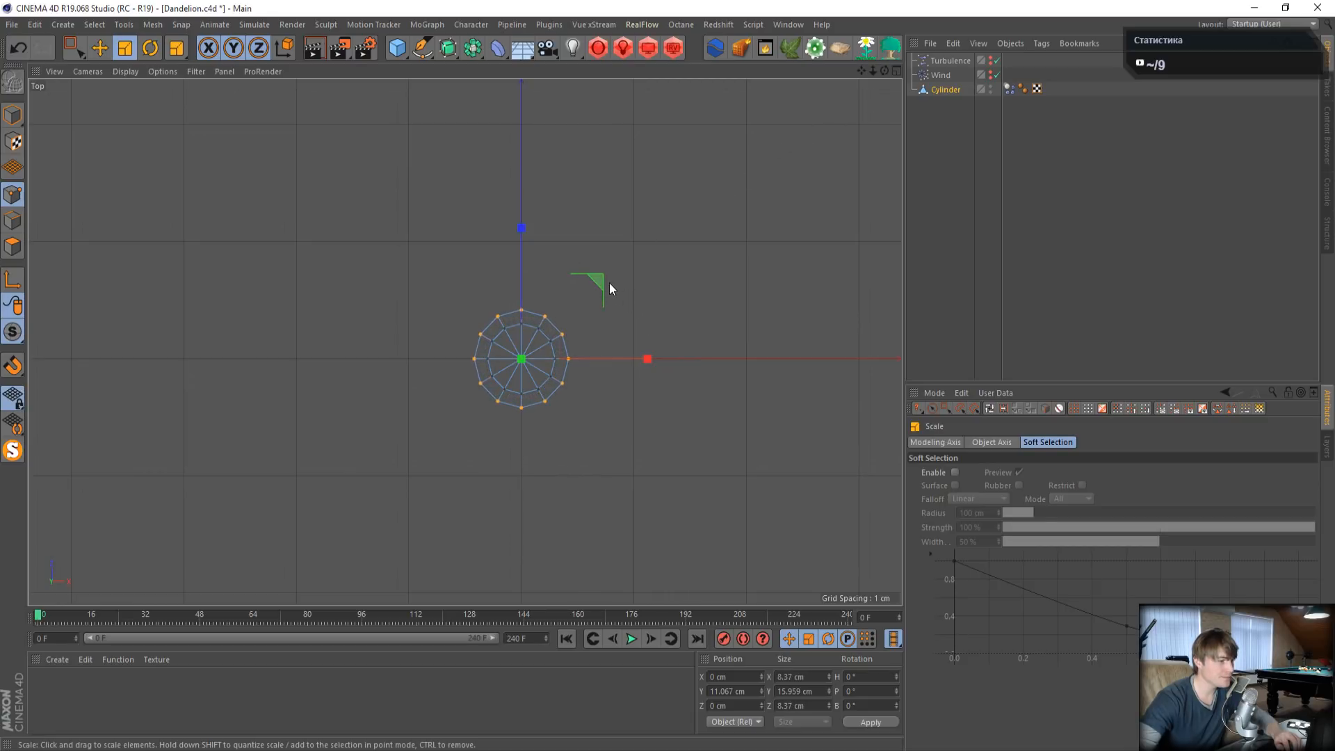
# - Select the points at the cylinder's bottom end and scale them inward in X and Z to about 2.2 cm wide
pyautogui.middleClick(609, 283)
pyautogui.middleClick(263, 530)
pyautogui.scroll(8, 524, 424)
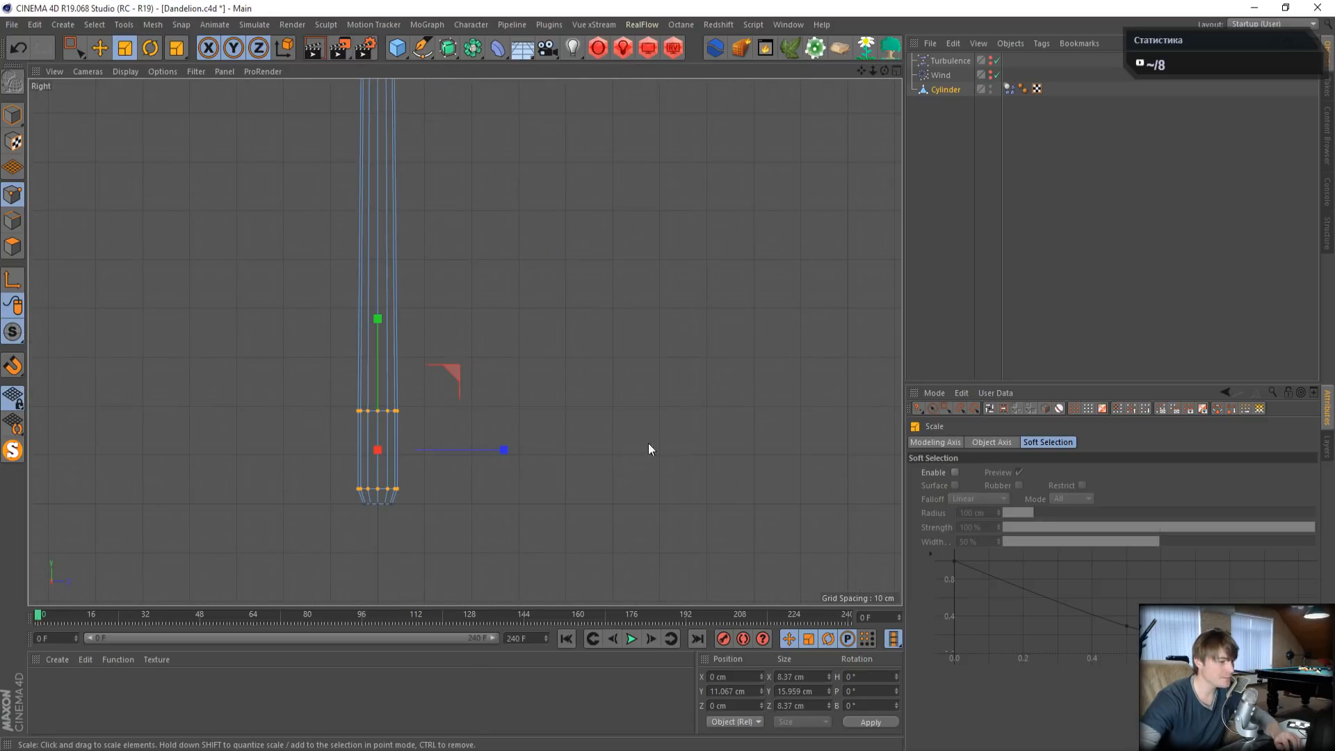
pyautogui.click(73, 47)
pyautogui.moveTo(326, 537); pyautogui.dragTo(411, 502)
pyautogui.middleClick(523, 276)
pyautogui.middleClick(591, 269)
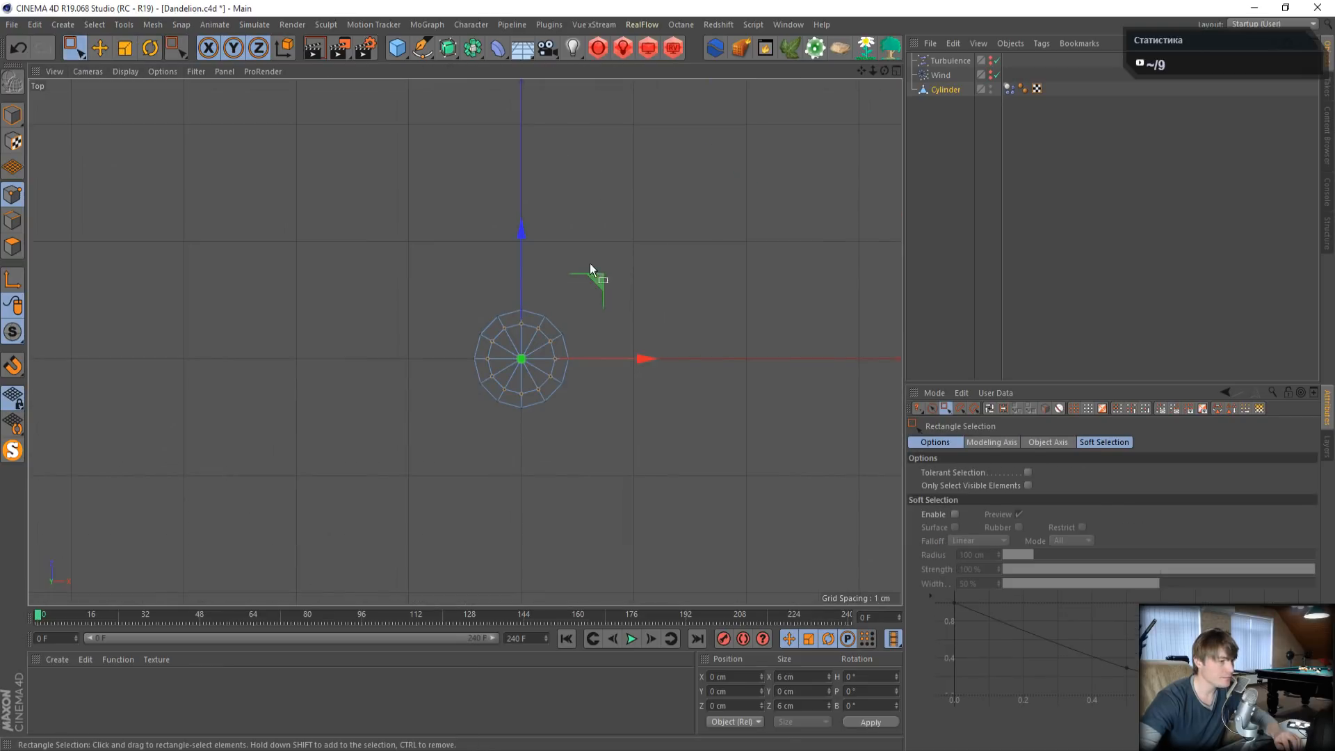
pyautogui.click(125, 47)
pyautogui.moveTo(602, 286); pyautogui.dragTo(181, 536)
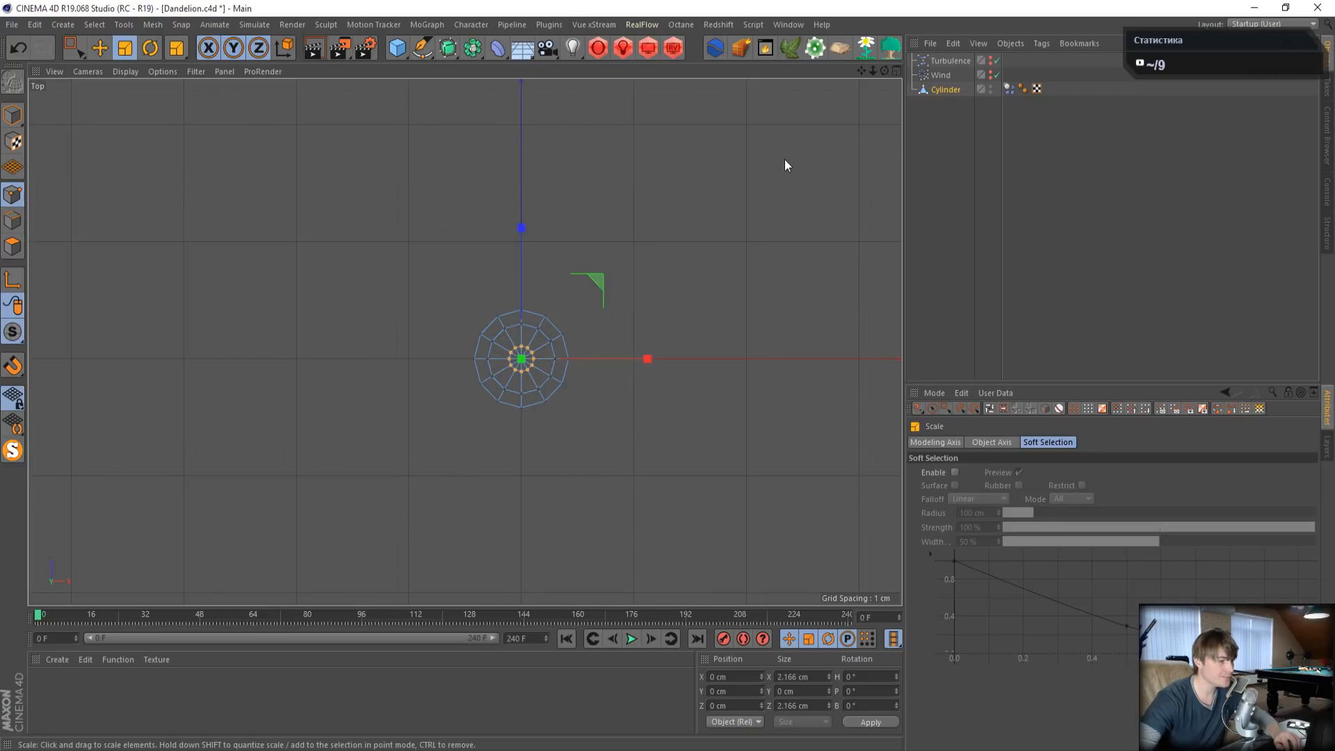
# - Move the remaining upper inner ring of points down to about 25 cm above the base, just above the widened section
pyautogui.middleClick(558, 328)
pyautogui.middleClick(195, 311)
pyautogui.scroll(3, 457, 410)
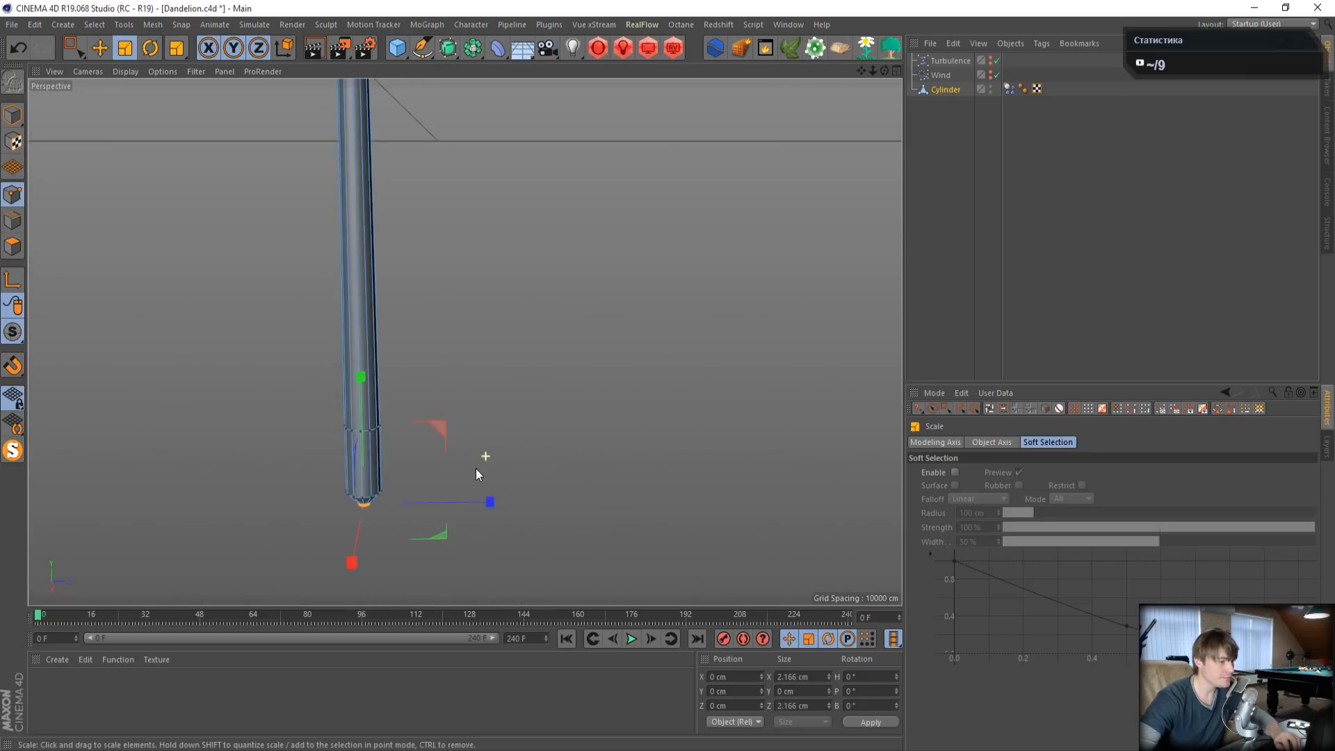
pyautogui.scroll(-3, 475, 469)
pyautogui.middleClick(703, 139)
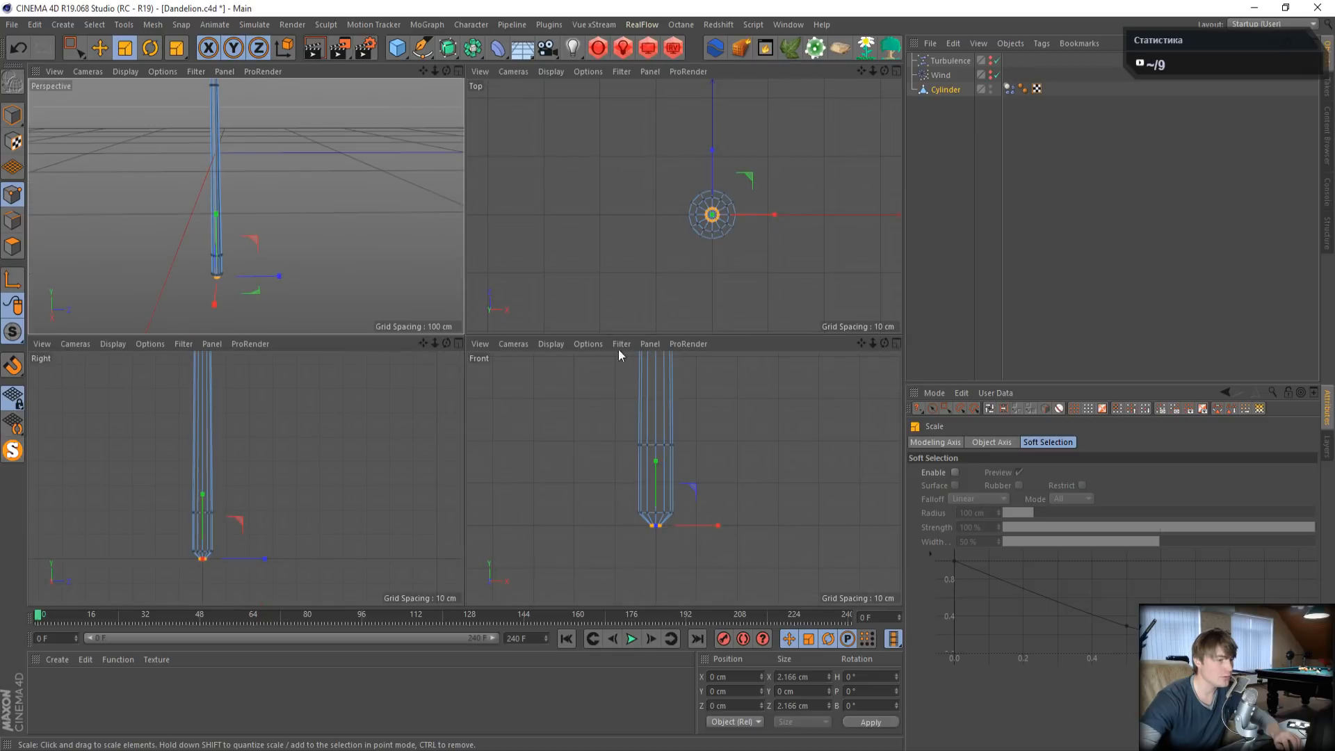
pyautogui.keyDown('alt'); pyautogui.moveTo(273, 465); pyautogui.dragTo(390, 482, button='middle'); pyautogui.keyUp('alt')
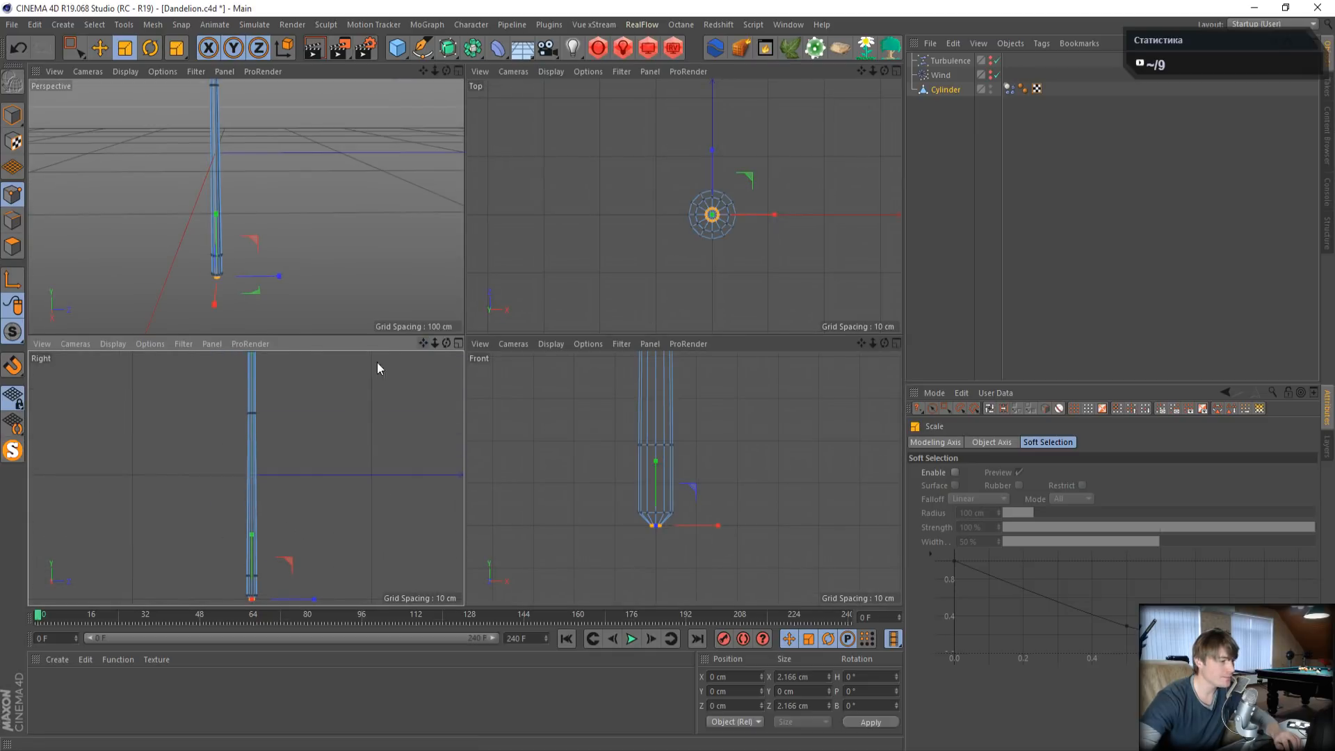
pyautogui.click(75, 50)
pyautogui.moveTo(210, 380); pyautogui.dragTo(372, 461)
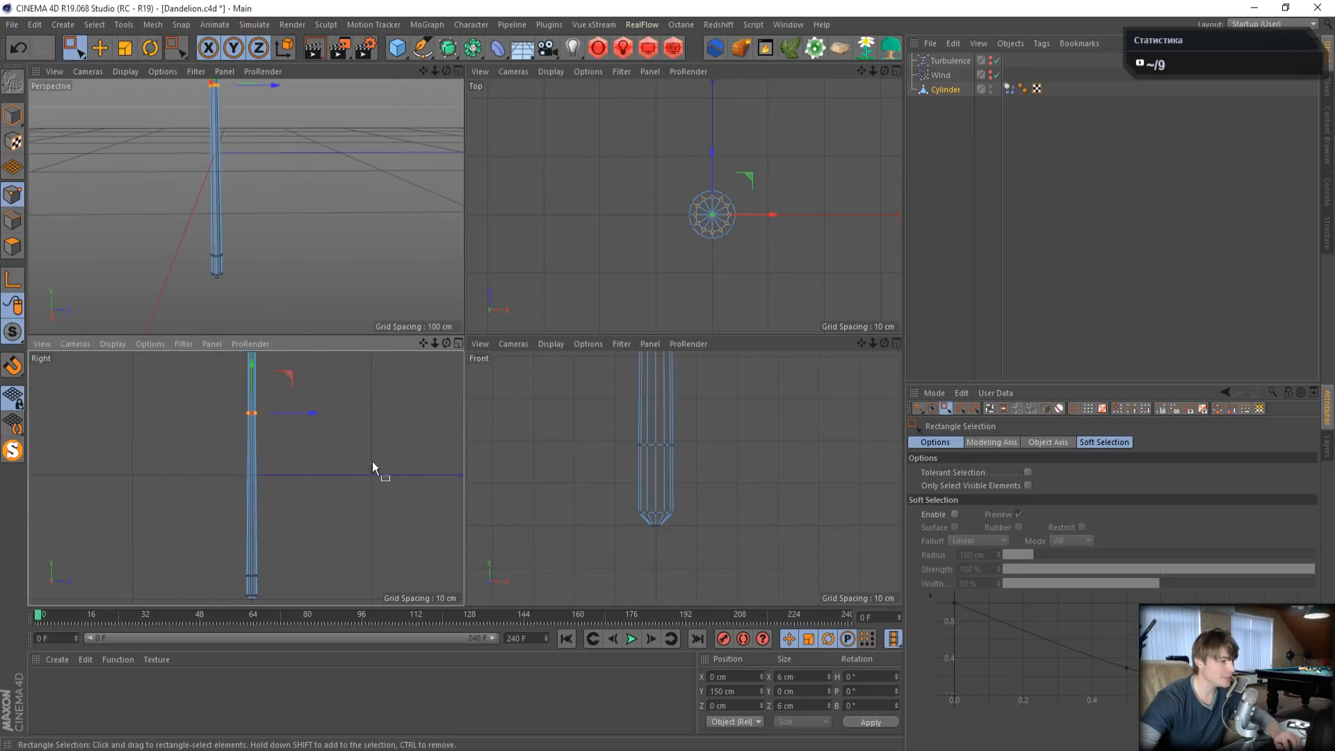
pyautogui.moveTo(253, 363); pyautogui.dragTo(261, 516)
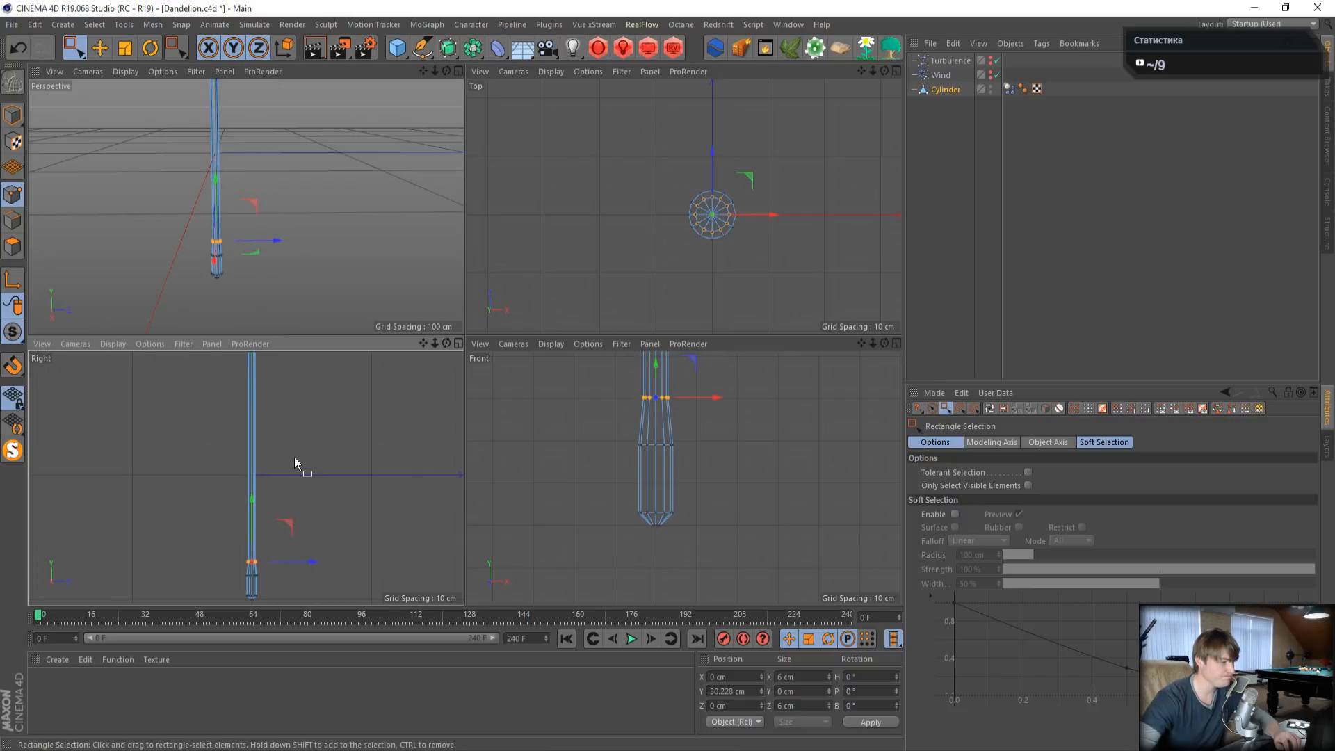
pyautogui.moveTo(657, 373); pyautogui.dragTo(657, 394)
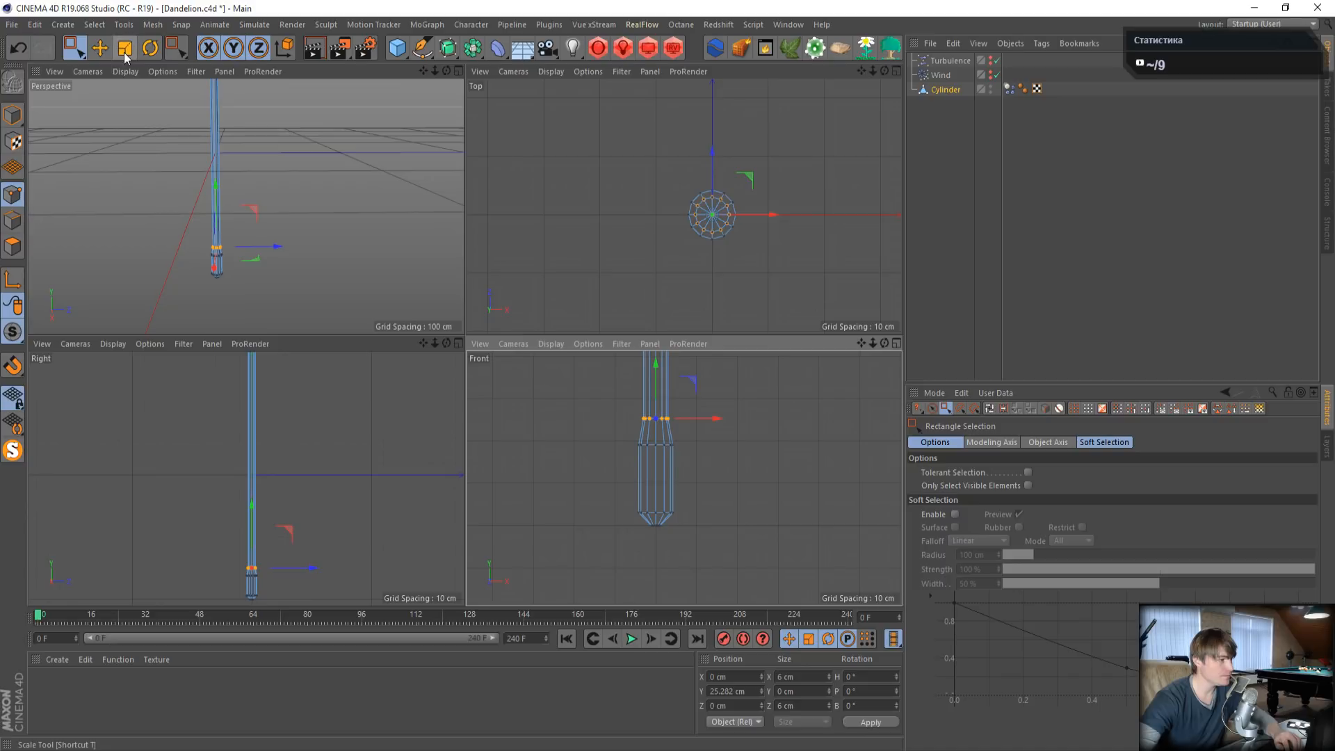
# - Add the cylinder's top end points to the selected ring and scale both in X and Z to about 3.3 cm wide
pyautogui.scroll(-4, 324, 451)
pyautogui.scroll(2, 328, 456)
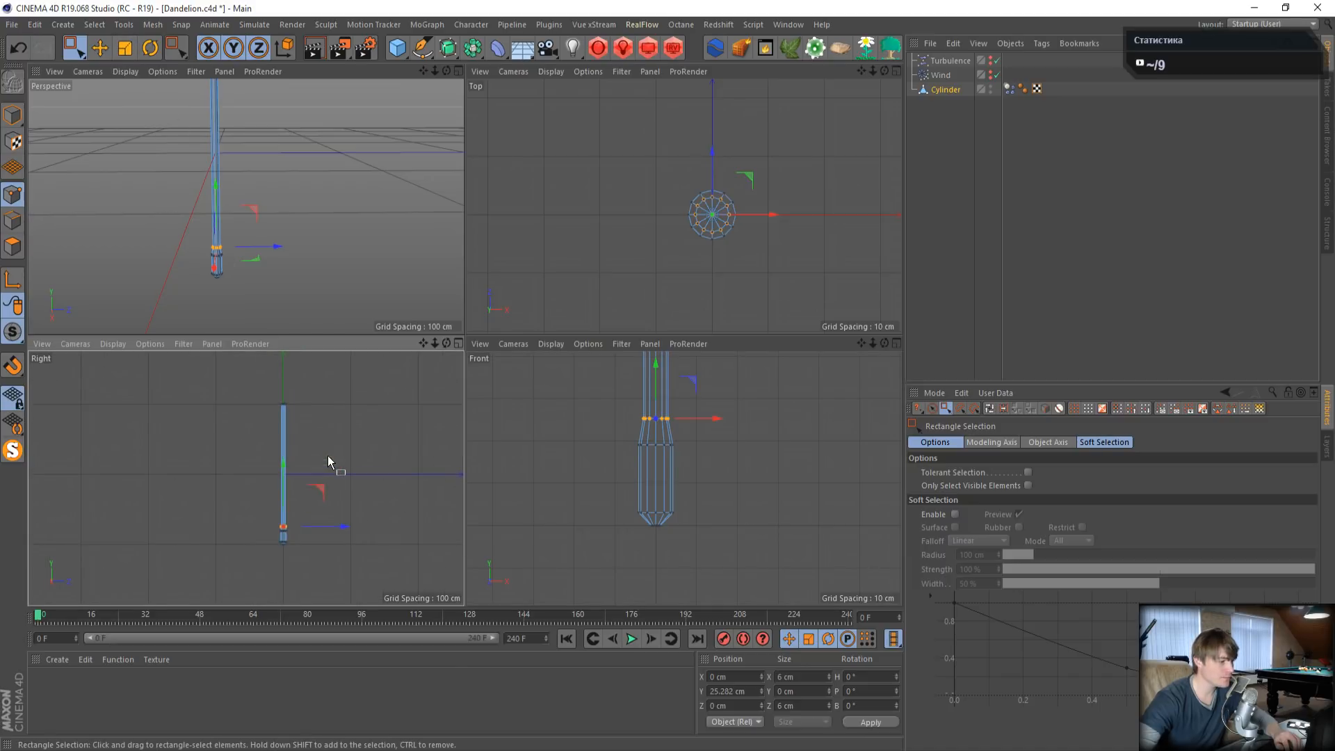
pyautogui.keyDown('shift'); pyautogui.moveTo(248, 384); pyautogui.dragTo(329, 429); pyautogui.keyUp('shift')
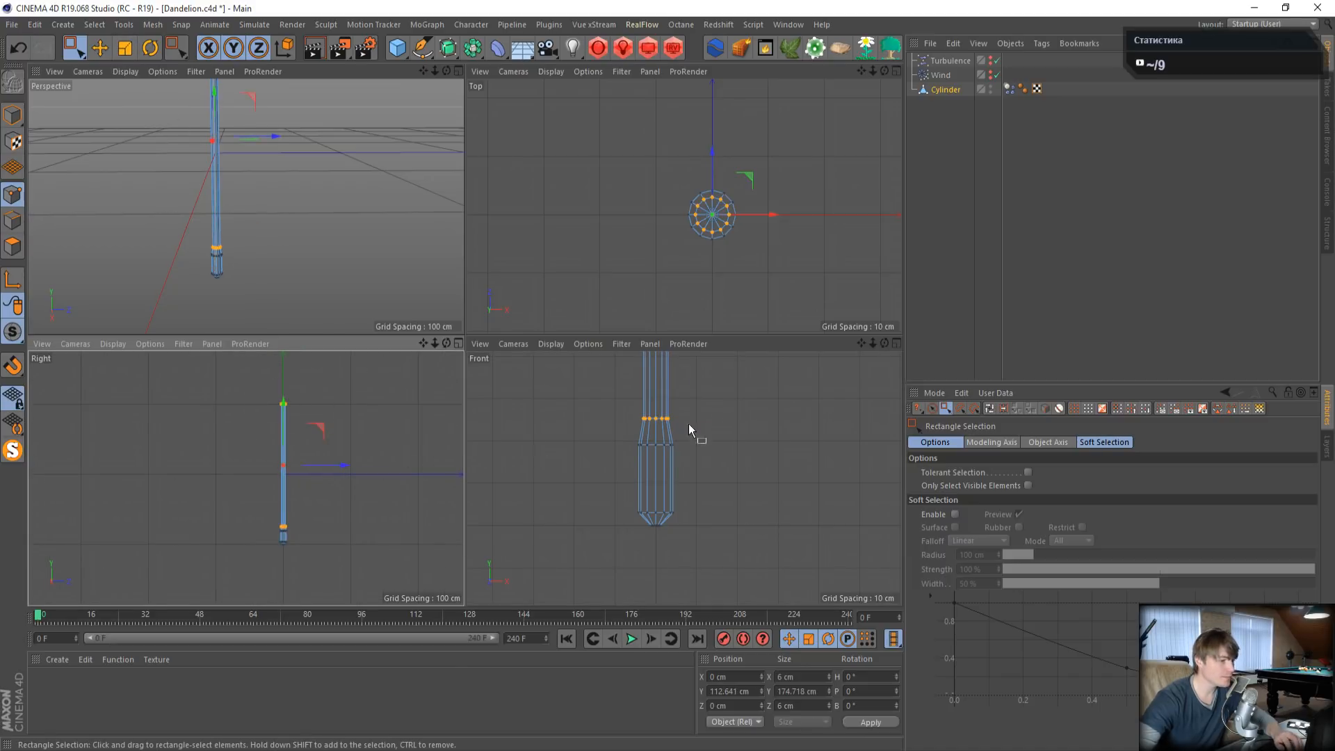
pyautogui.press('t')
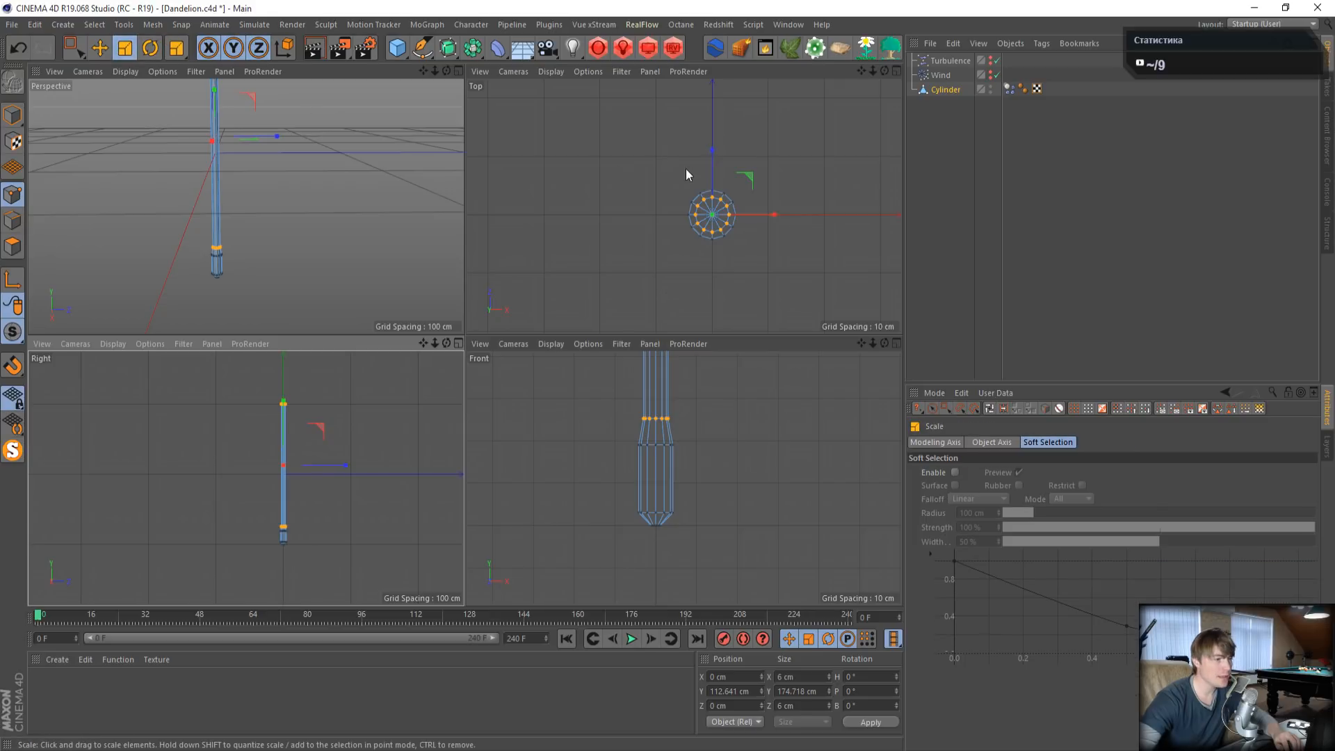
pyautogui.moveTo(748, 178)
pyautogui.mouseDown()
pyautogui.moveTo(723, 187)
pyautogui.moveTo(746, 181)
pyautogui.mouseUp()
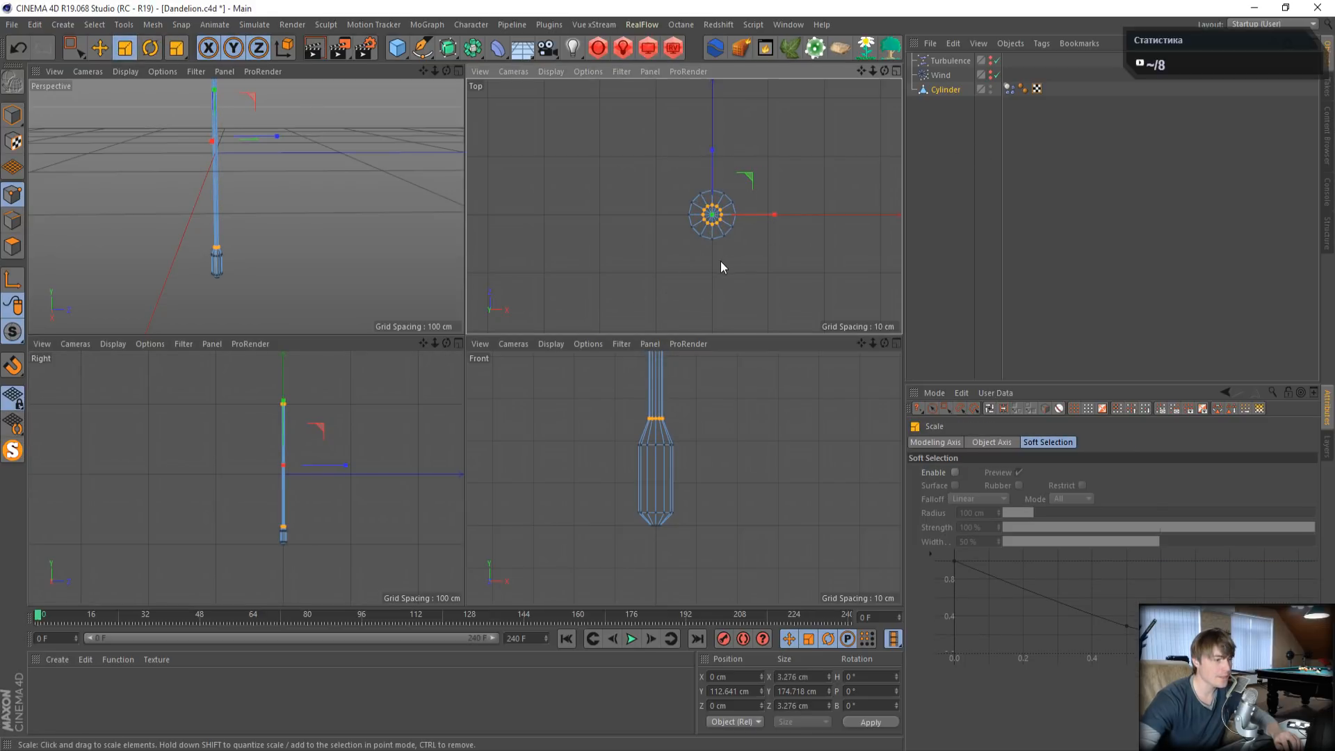
# - Select the ring of points at the upper edge of the widened section and scale it inward in X and Z to about 6.7 cm wide
pyautogui.scroll(2, 716, 444)
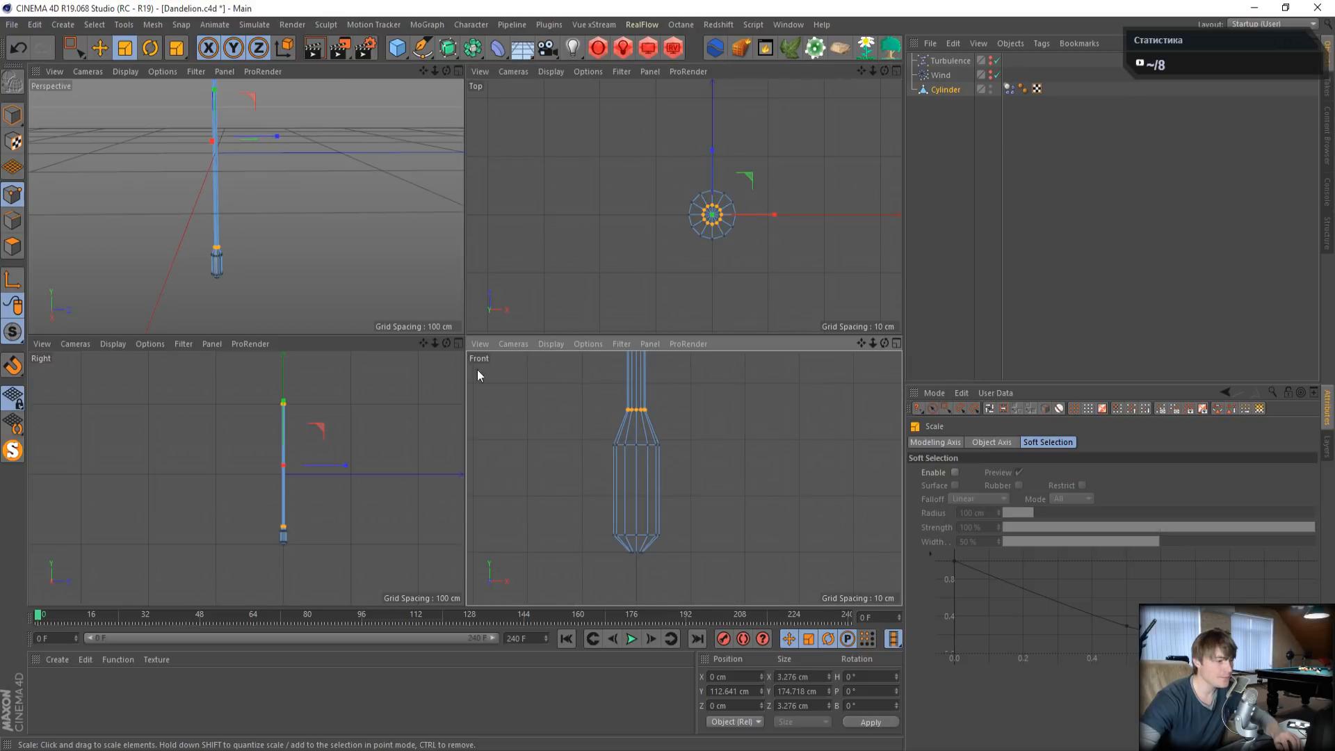
pyautogui.click(72, 49)
pyautogui.moveTo(634, 450); pyautogui.dragTo(633, 451)
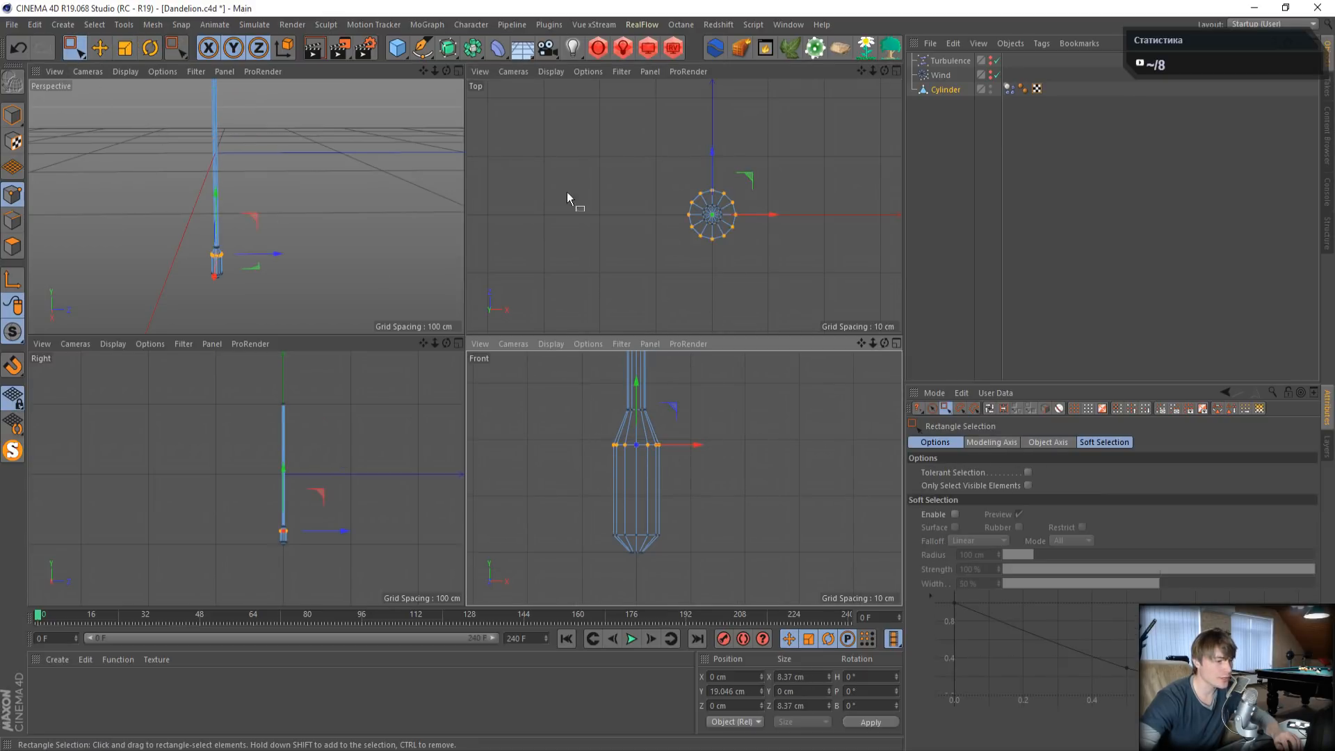
pyautogui.press('t')
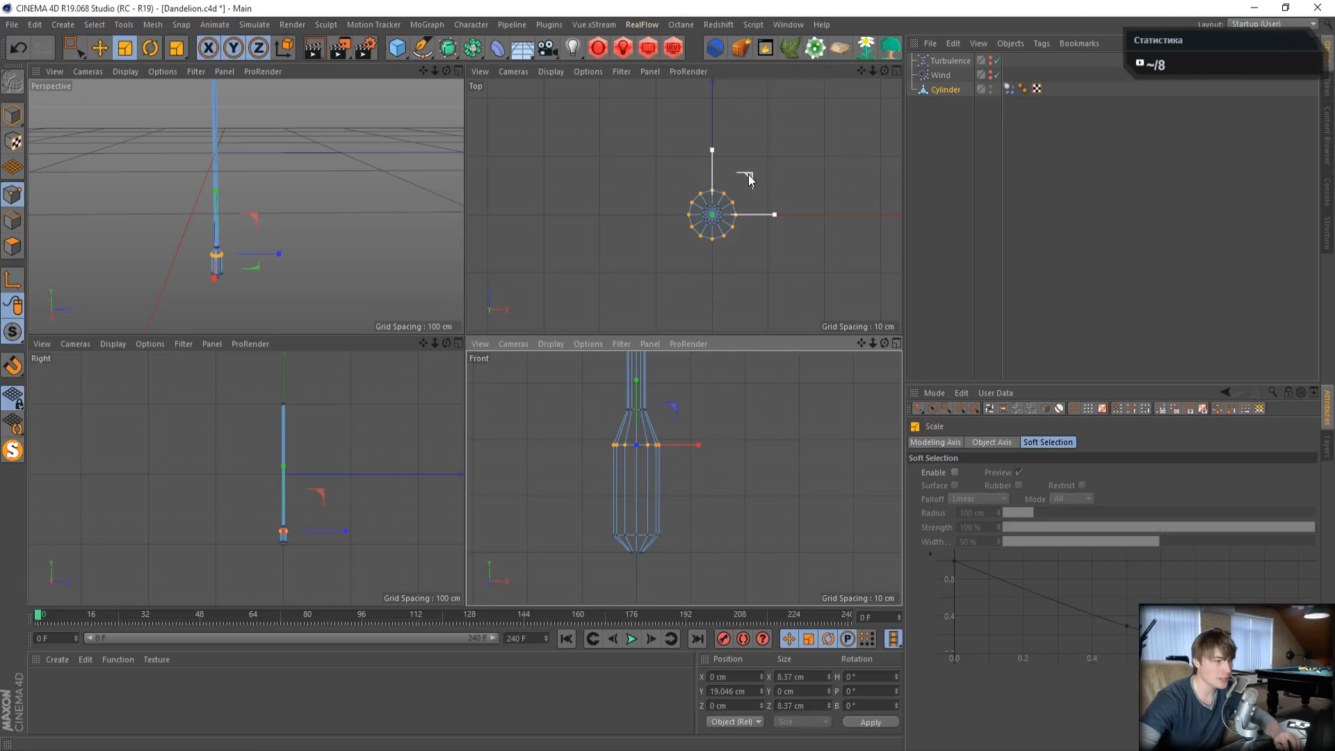
pyautogui.moveTo(745, 178); pyautogui.dragTo(671, 279)
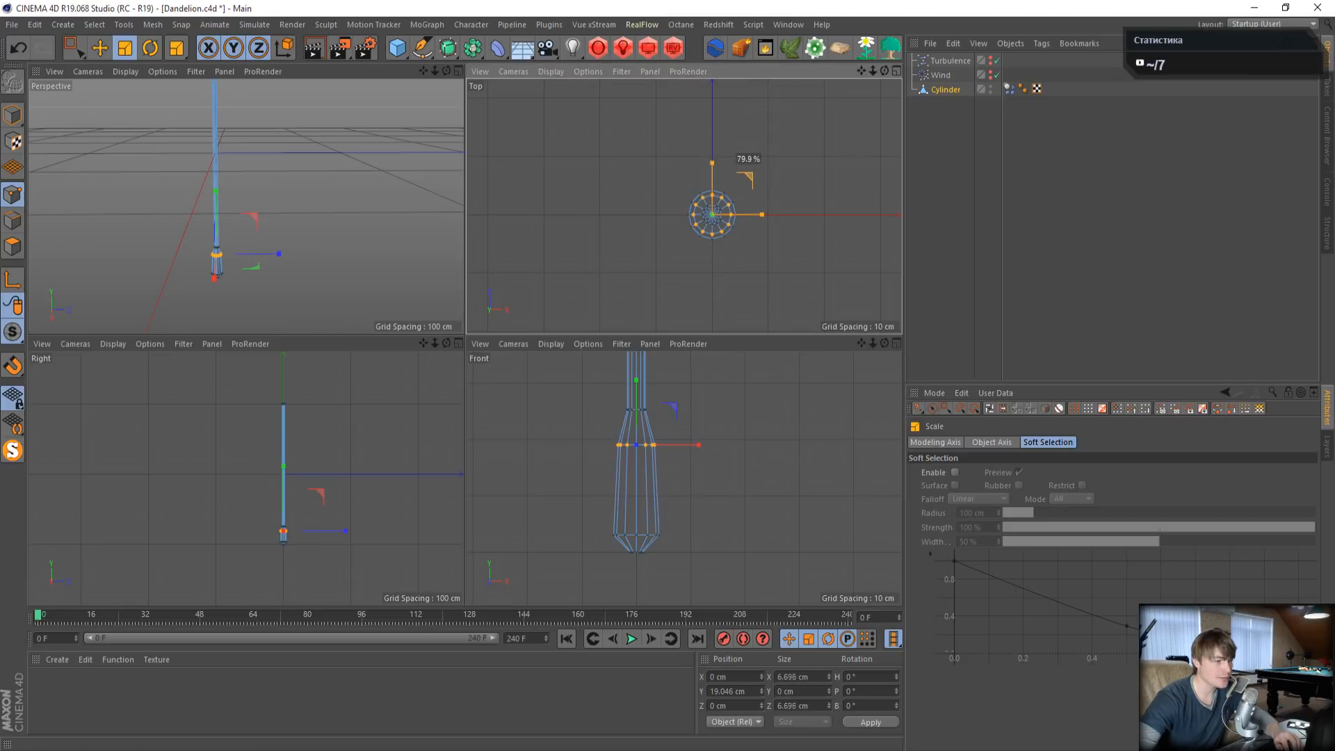
pyautogui.click(602, 214)
# - Leave point editing for object mode, deselect the cylinder and show the whole seed in a maximised perspective view
pyautogui.scroll(-5, 298, 203)
pyautogui.scroll(6, 356, 156)
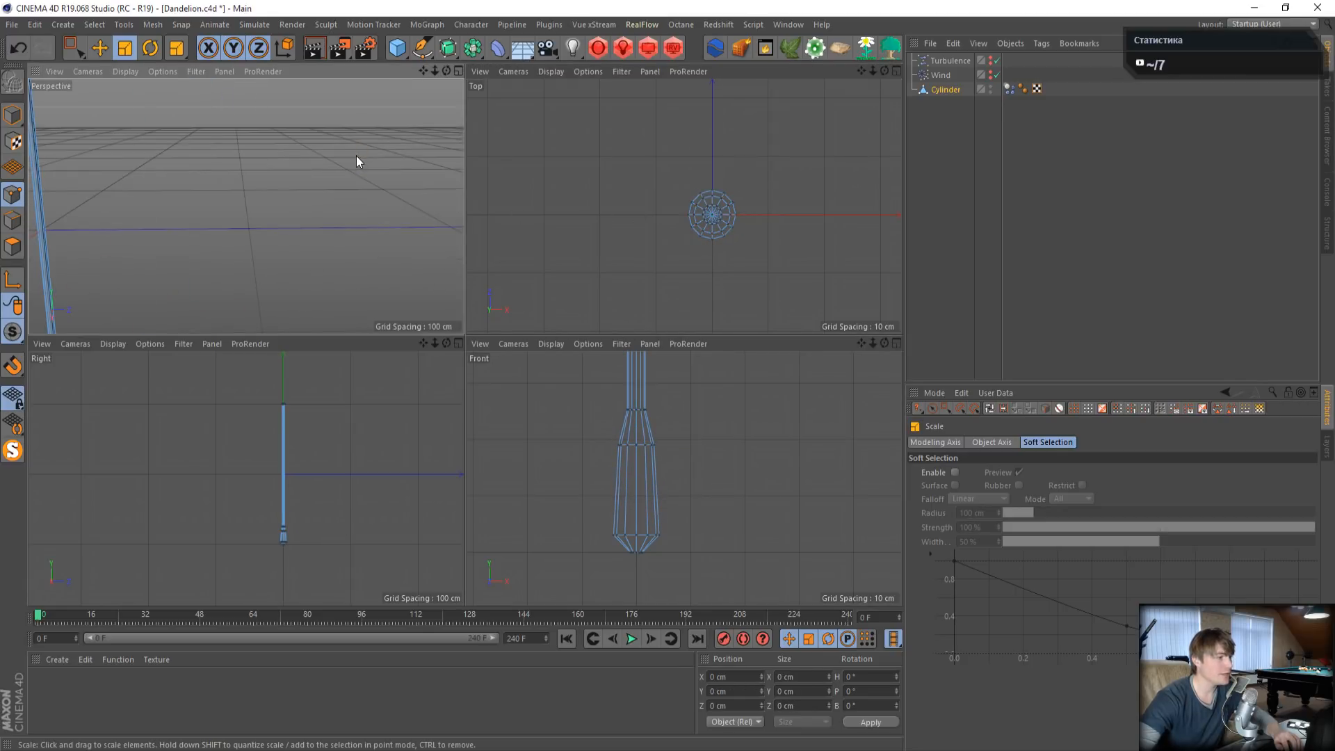
pyautogui.scroll(-3, 356, 156)
pyautogui.moveTo(423, 71); pyautogui.dragTo(422, 200)
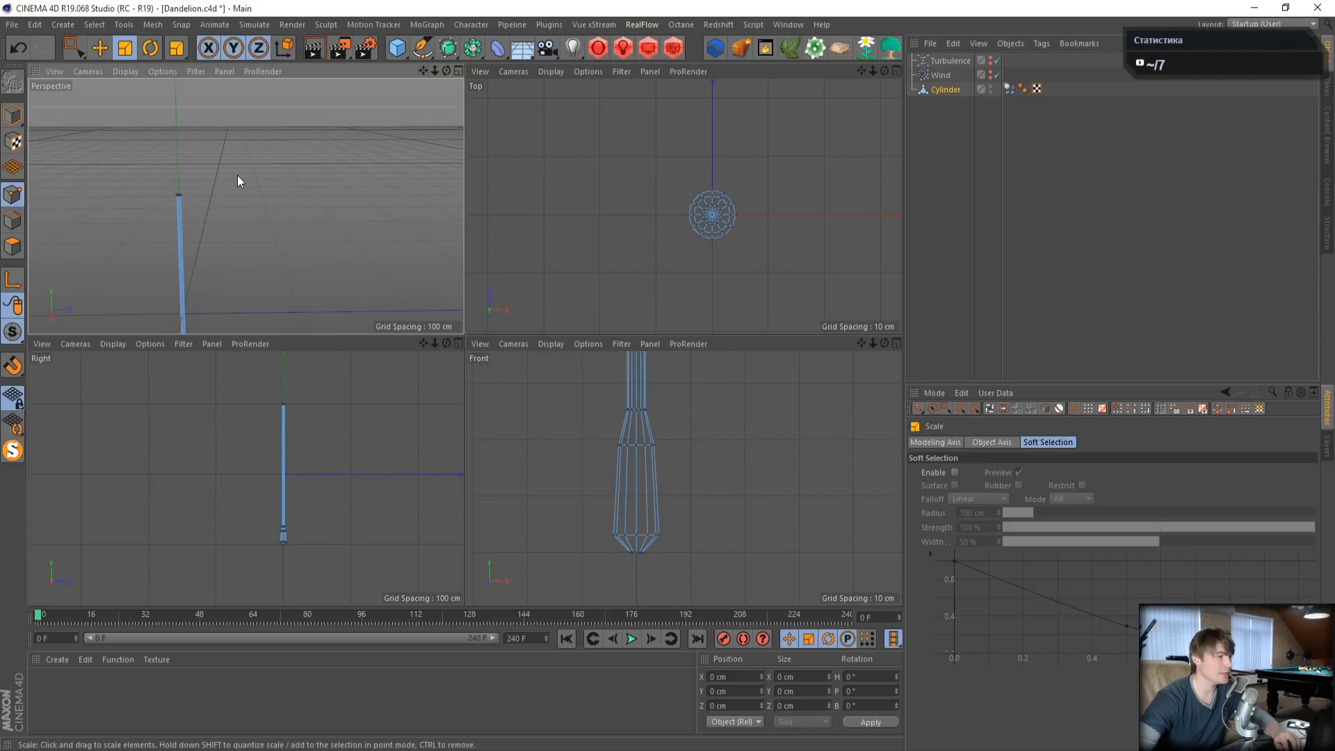
pyautogui.click(13, 114)
pyautogui.click(265, 229)
pyautogui.middleClick(265, 229)
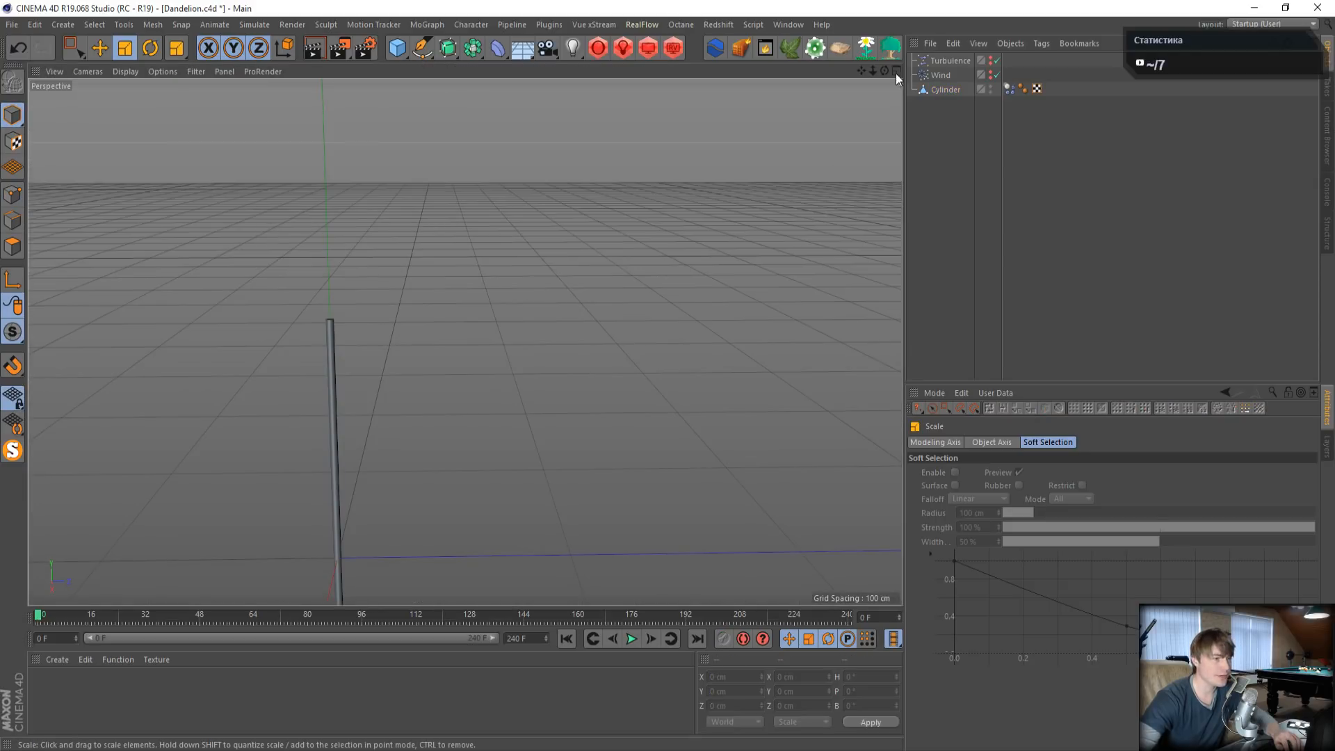
pyautogui.moveTo(861, 71); pyautogui.dragTo(536, 440)
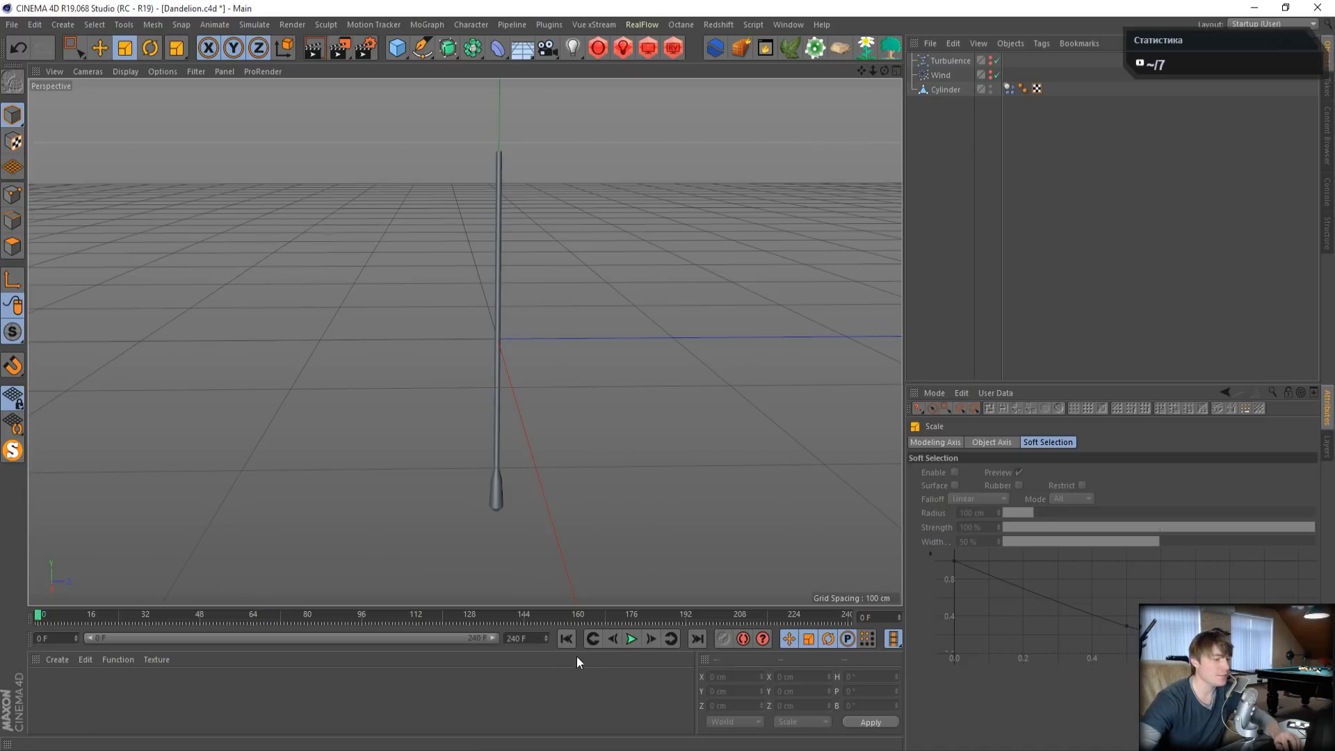
# - Play the wind simulation on the seed briefly, stop it and return to frame 0
pyautogui.click(631, 638)
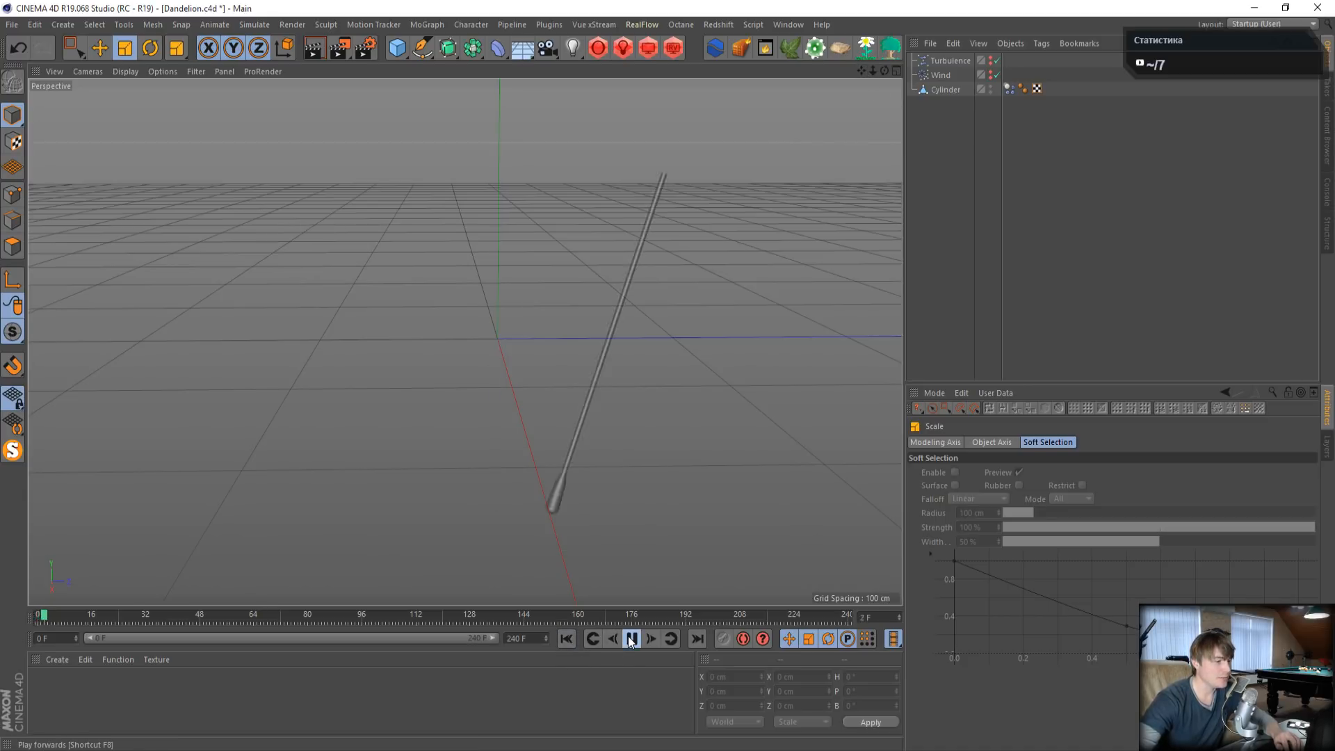
pyautogui.click(632, 638)
pyautogui.click(566, 639)
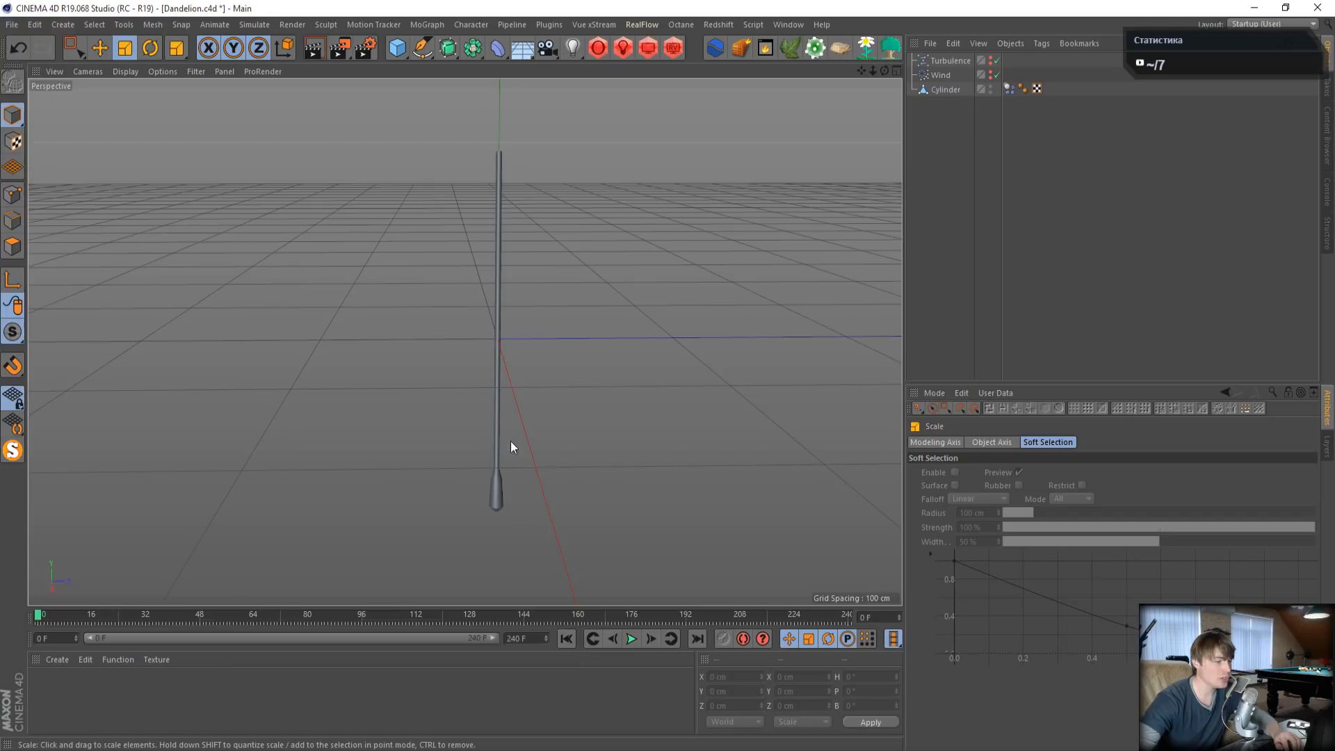
# - Select the points at the cylinder's top end and add a Hair object growing from them
pyautogui.click(947, 89)
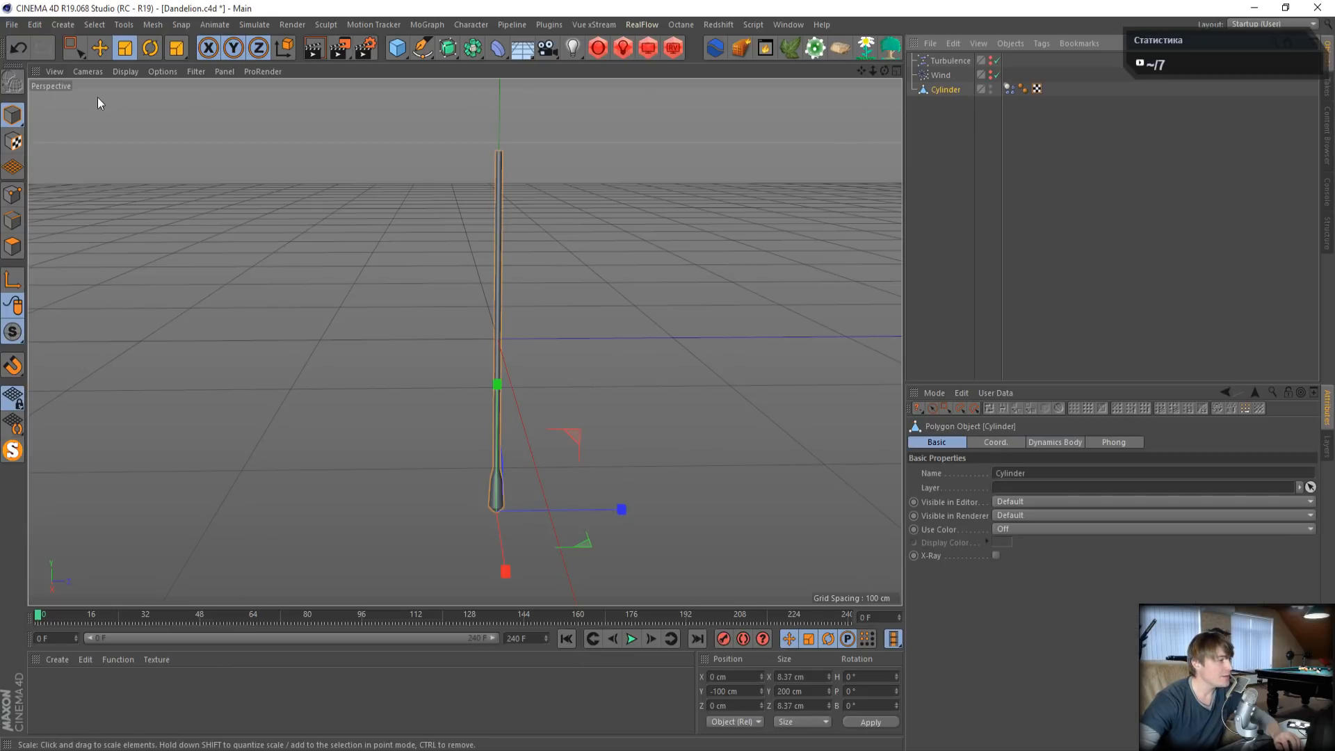
pyautogui.click(12, 195)
pyautogui.click(74, 47)
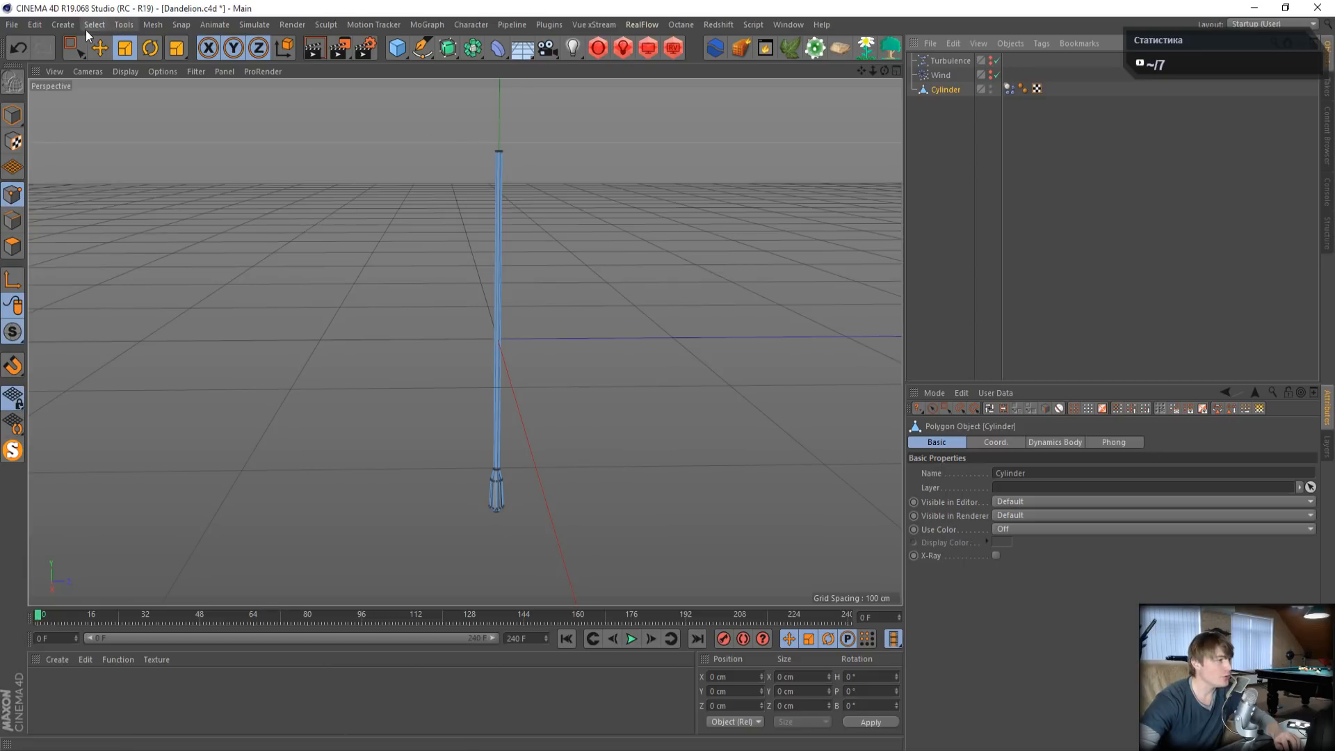
pyautogui.moveTo(454, 123); pyautogui.dragTo(644, 181)
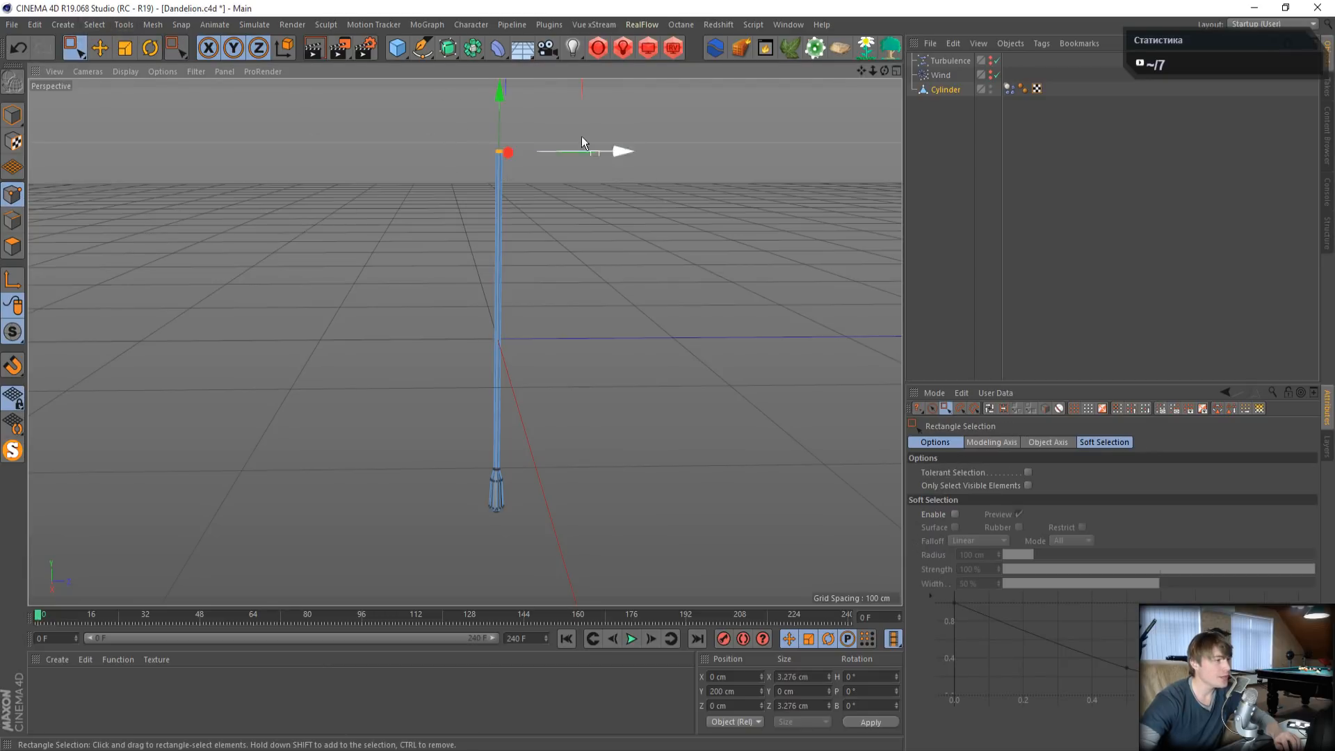
pyautogui.click(244, 26)
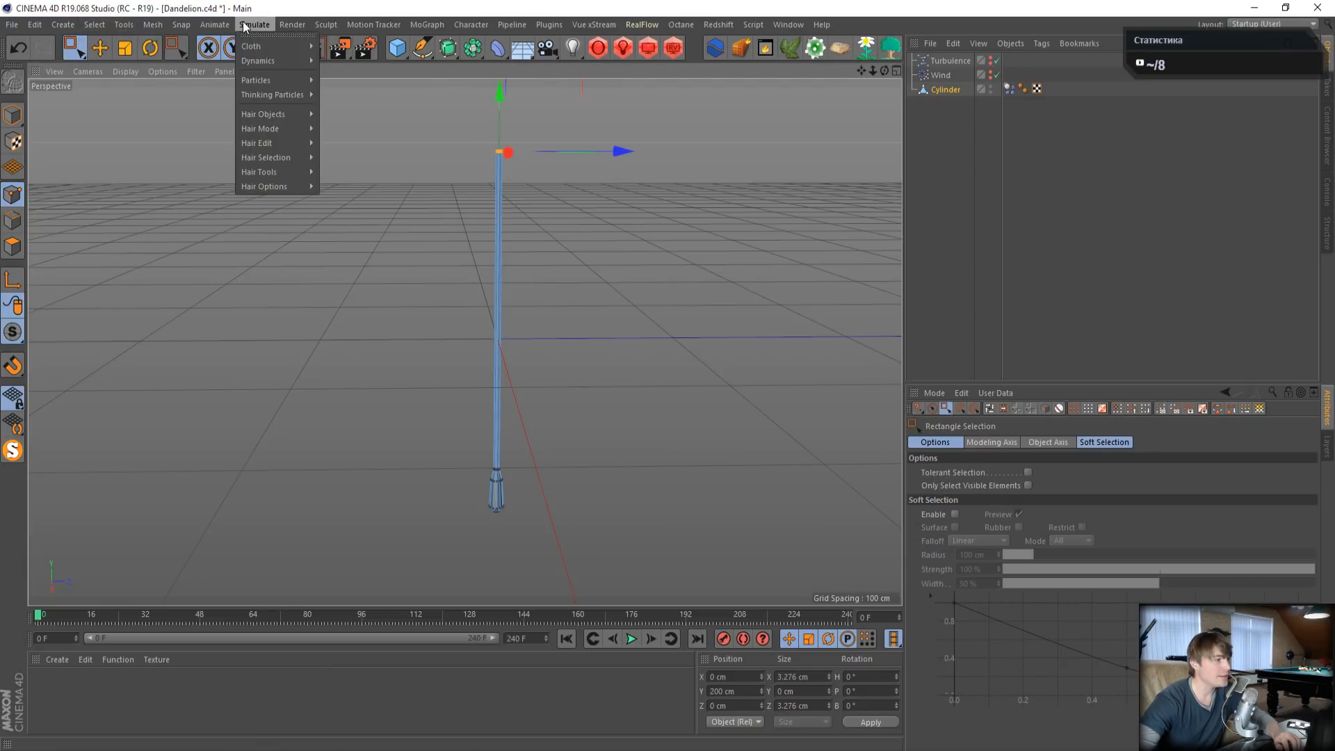
pyautogui.moveTo(253, 113)
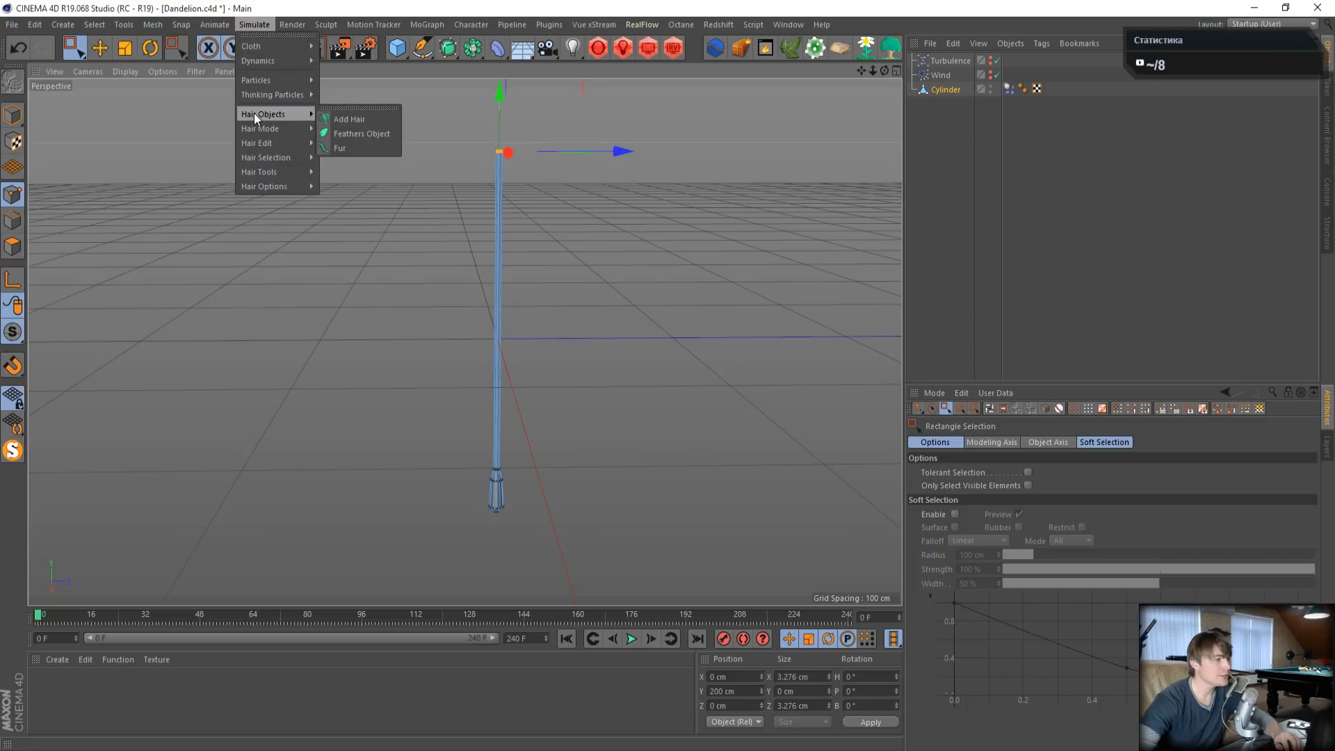
pyautogui.click(355, 117)
# - Render a preview of the stem with its hair in the Redshift RenderView and close it
pyautogui.keyDown('alt'); pyautogui.moveTo(486, 210); pyautogui.dragTo(445, 416, button='middle'); pyautogui.keyUp('alt')
pyautogui.keyDown('alt'); pyautogui.moveTo(608, 280); pyautogui.dragTo(481, 367); pyautogui.keyUp('alt')
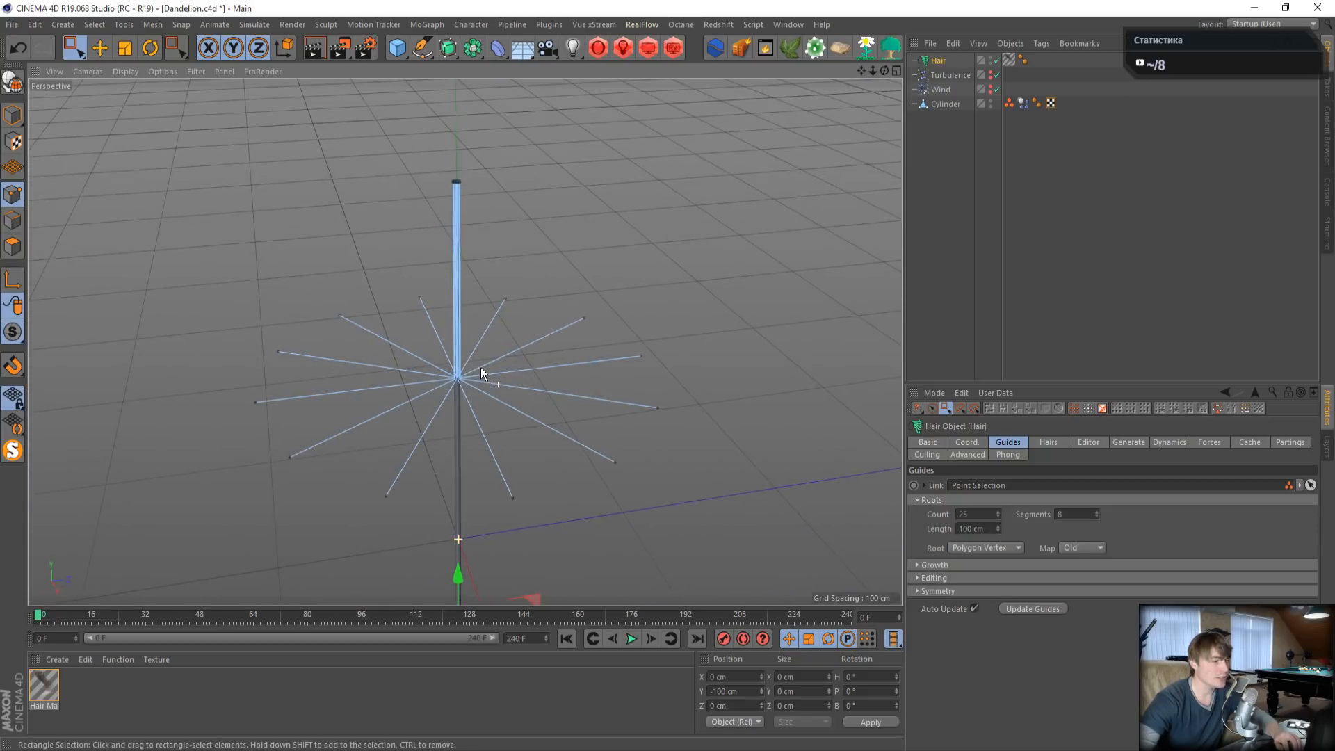
pyautogui.click(672, 50)
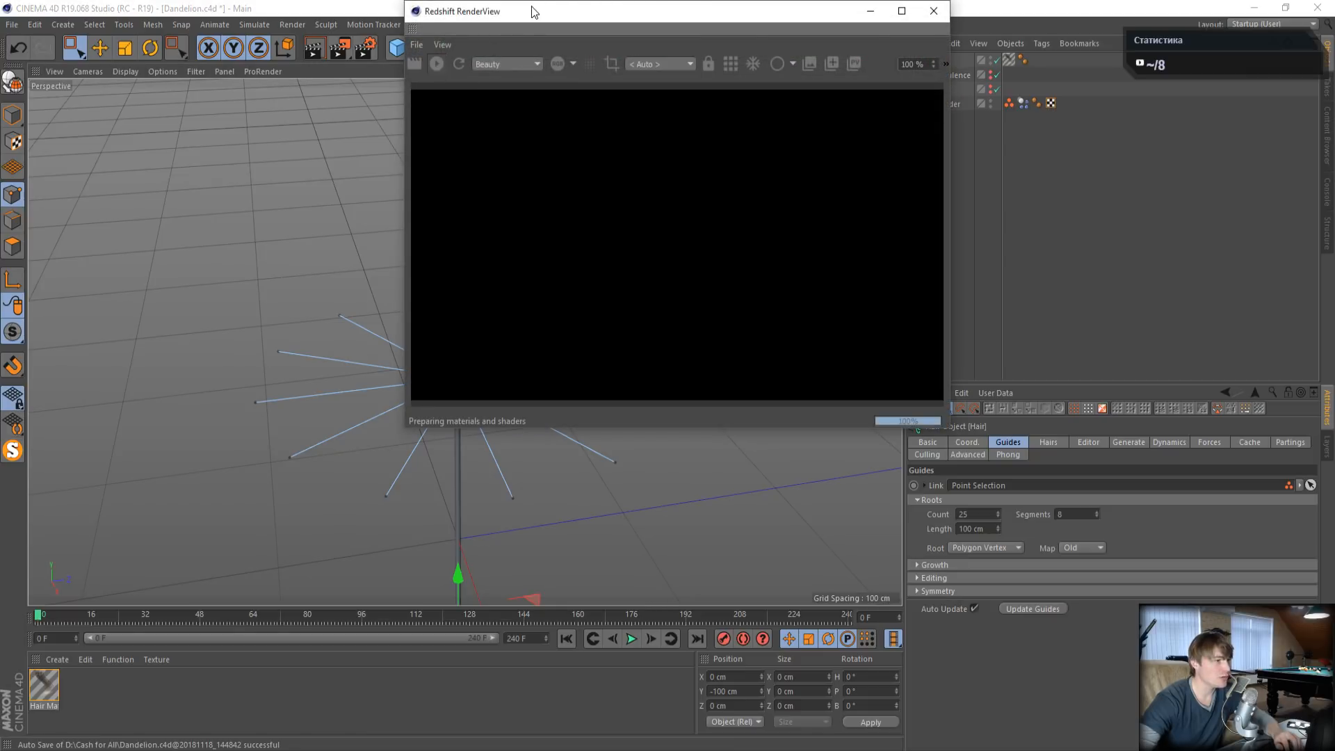
pyautogui.moveTo(531, 11); pyautogui.dragTo(160, 60)
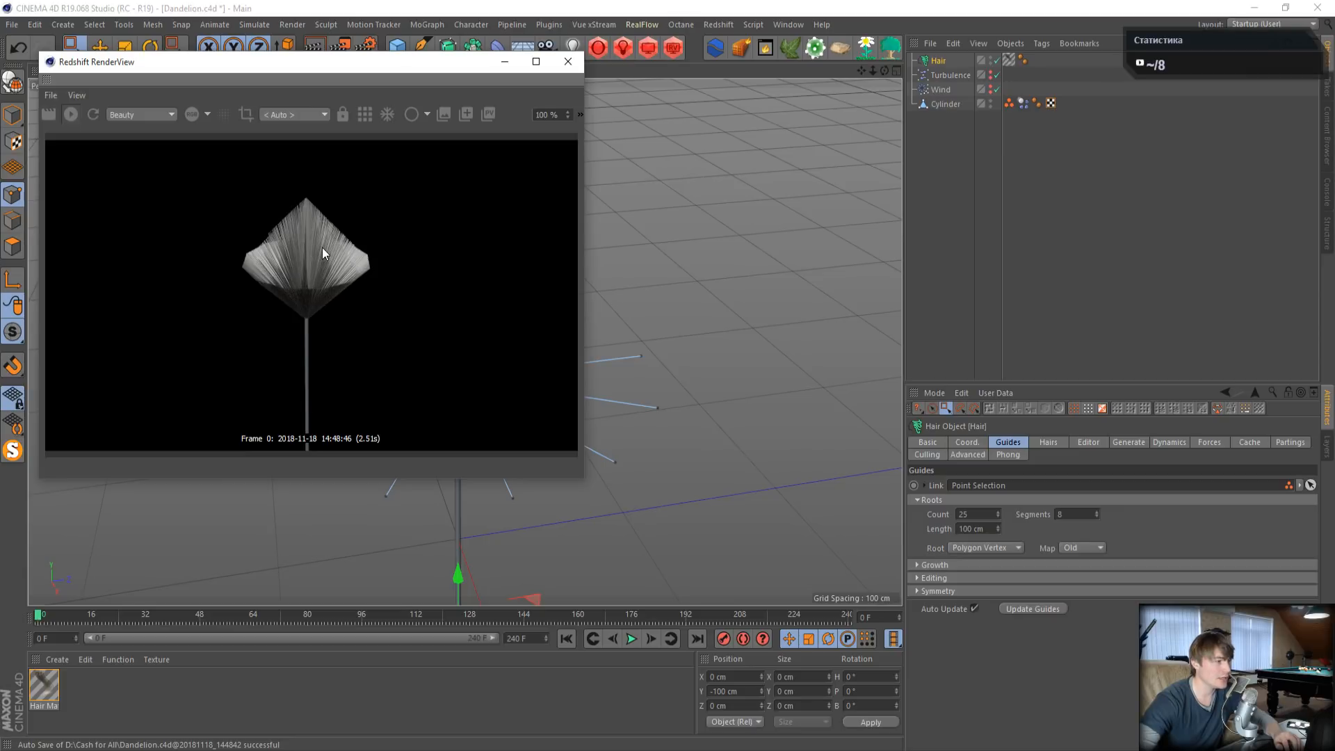
pyautogui.click(569, 71)
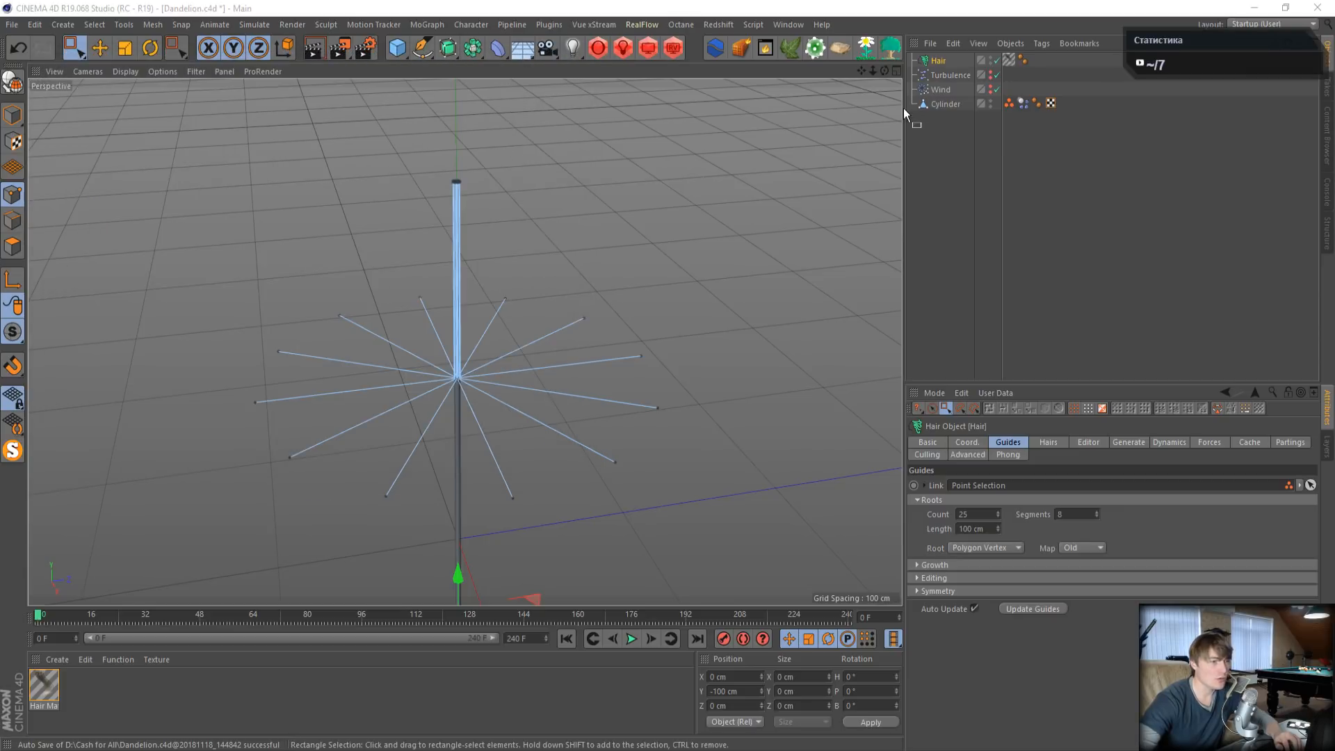
# - Examine the guide settings of the Hair object in Oduvanchik.c4d, then return to Dandelion.c4d
pyautogui.click(784, 26)
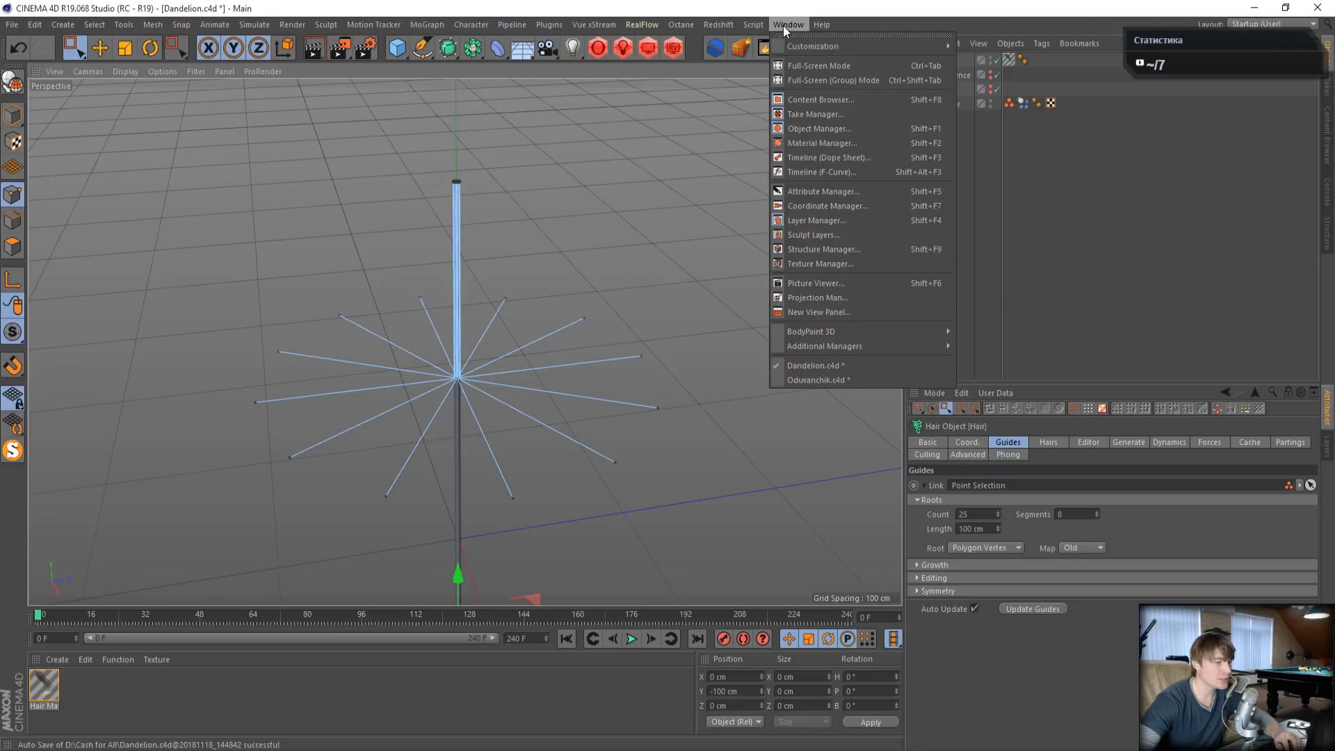
pyautogui.click(808, 384)
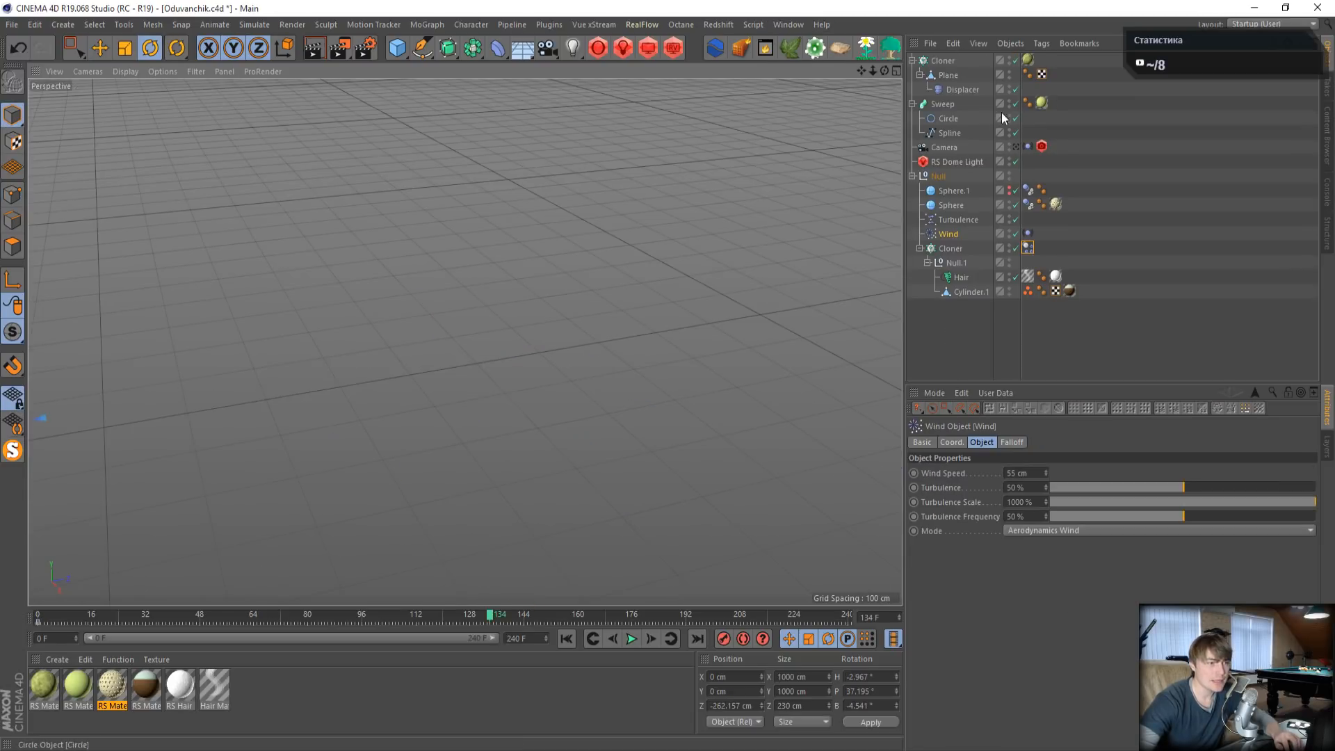
pyautogui.click(961, 277)
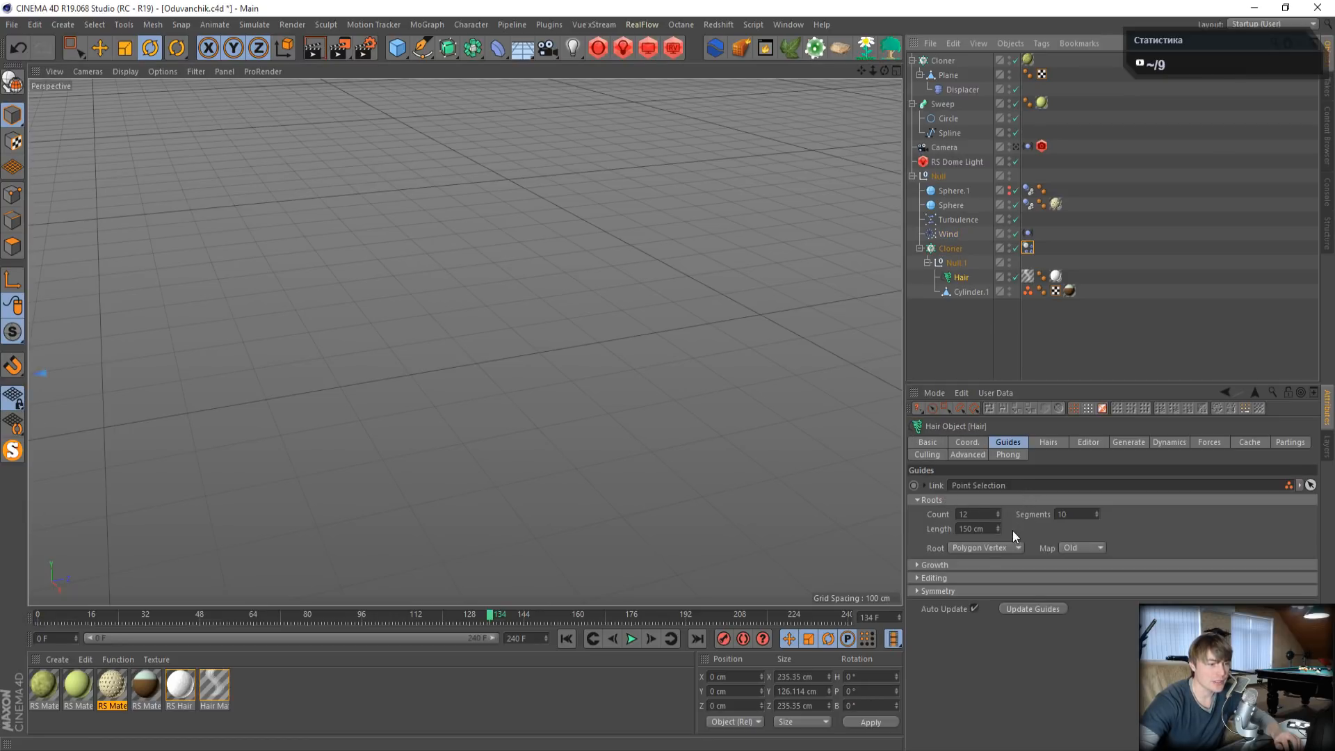
pyautogui.click(797, 23)
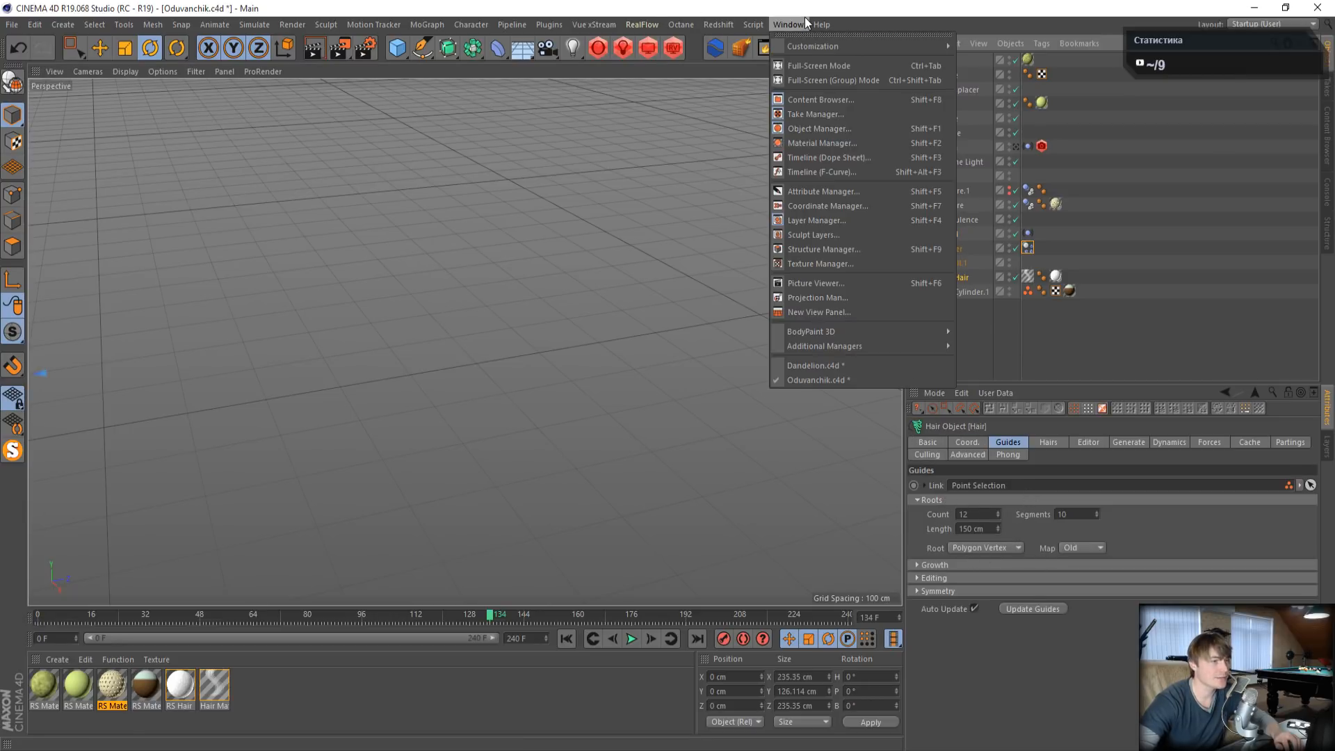
pyautogui.click(844, 369)
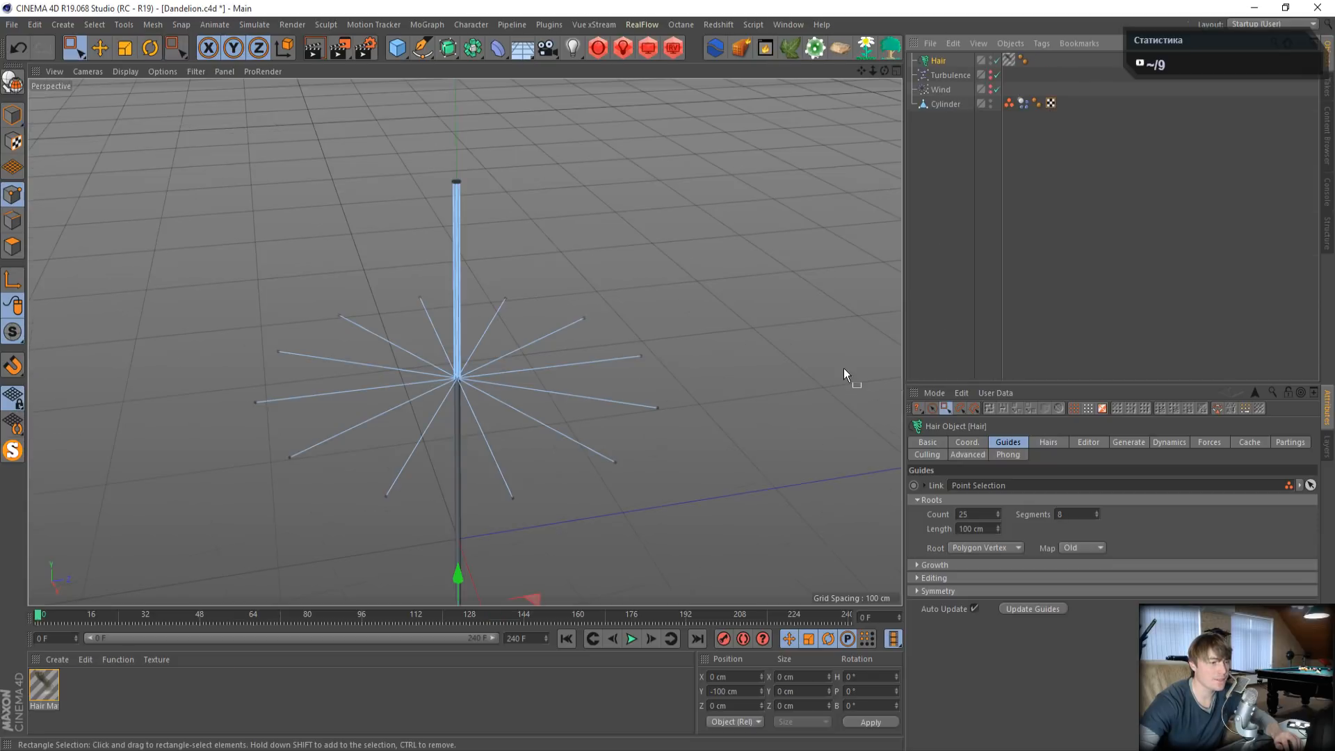
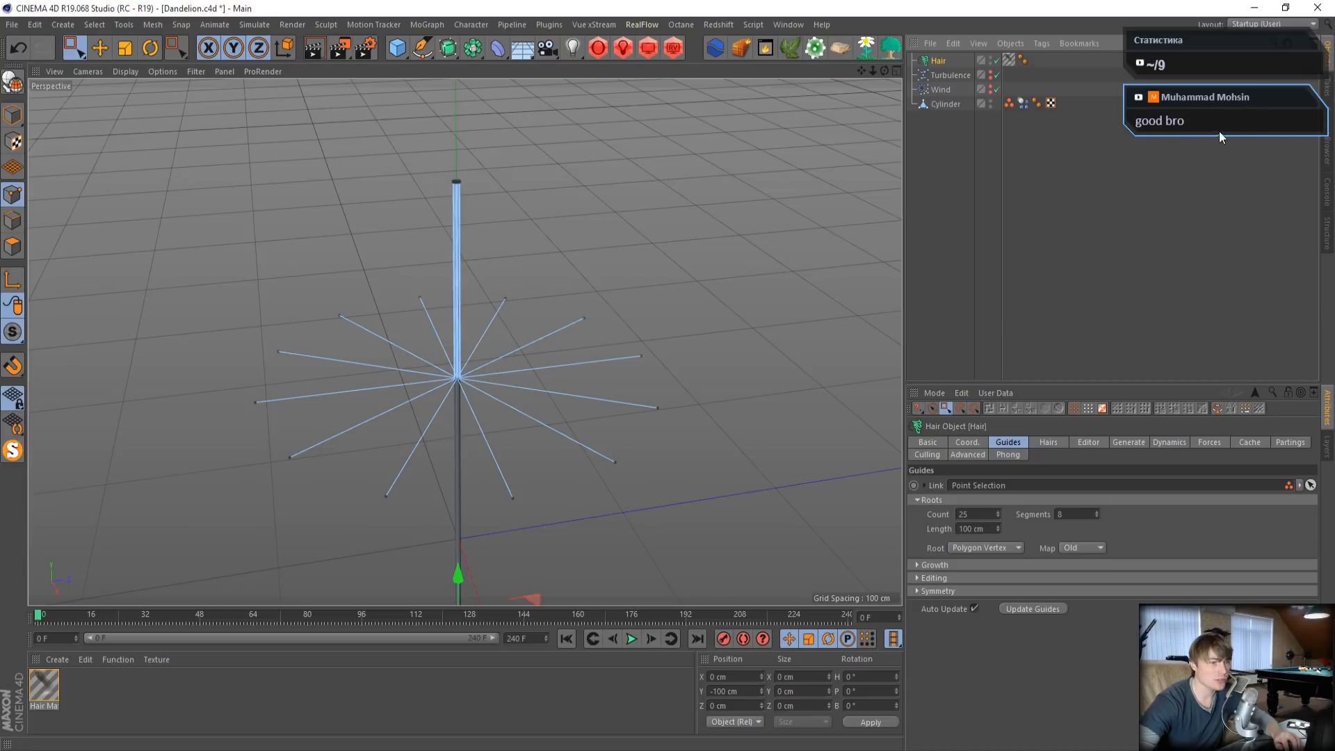
# - Keep the hair guides rooted at Polygon Vertex and set their count to 12
pyautogui.click(985, 548)
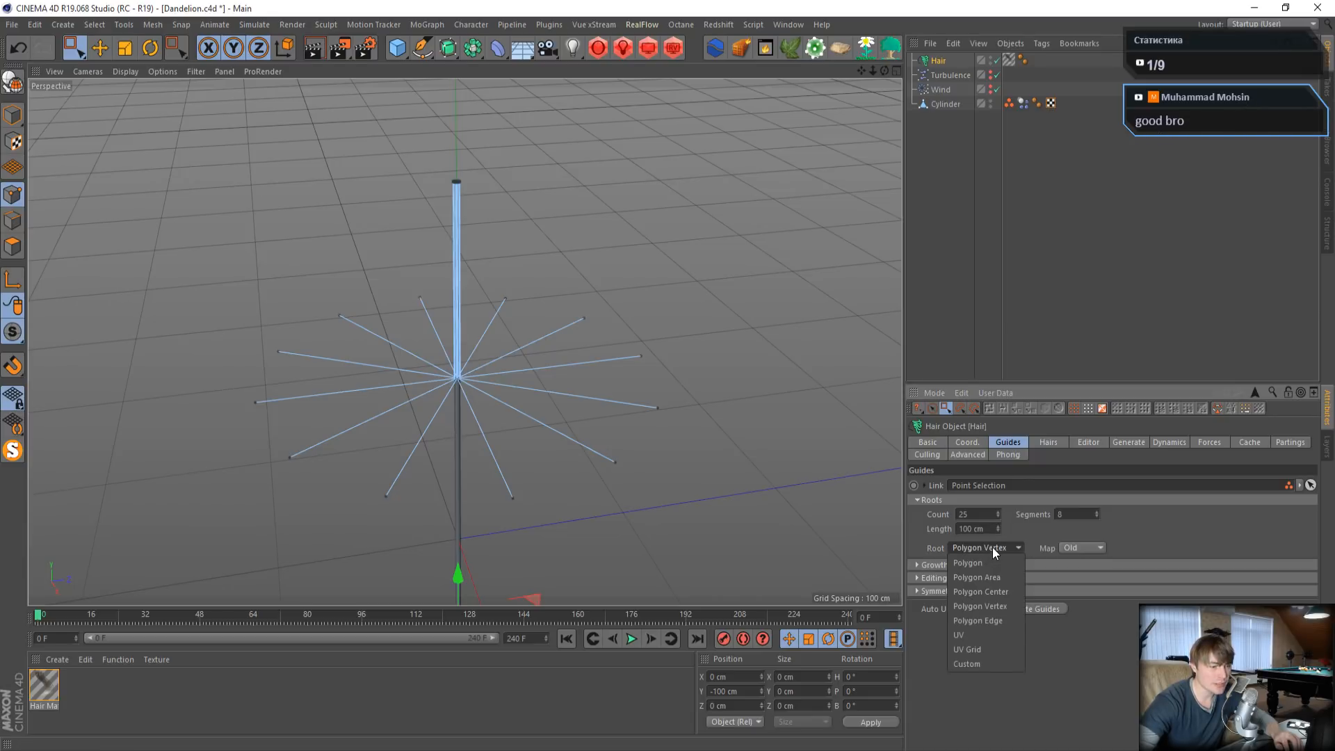
pyautogui.click(1007, 604)
pyautogui.write('12')
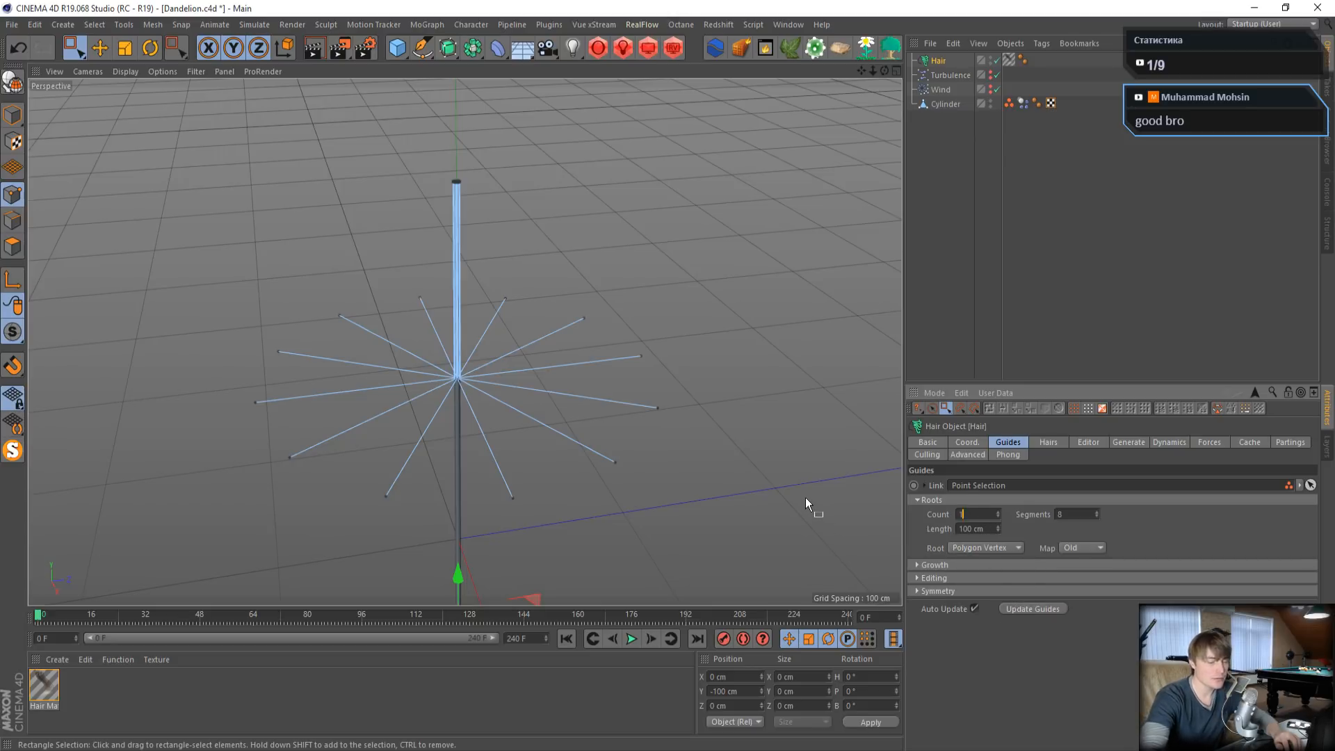
pyautogui.press('Return')
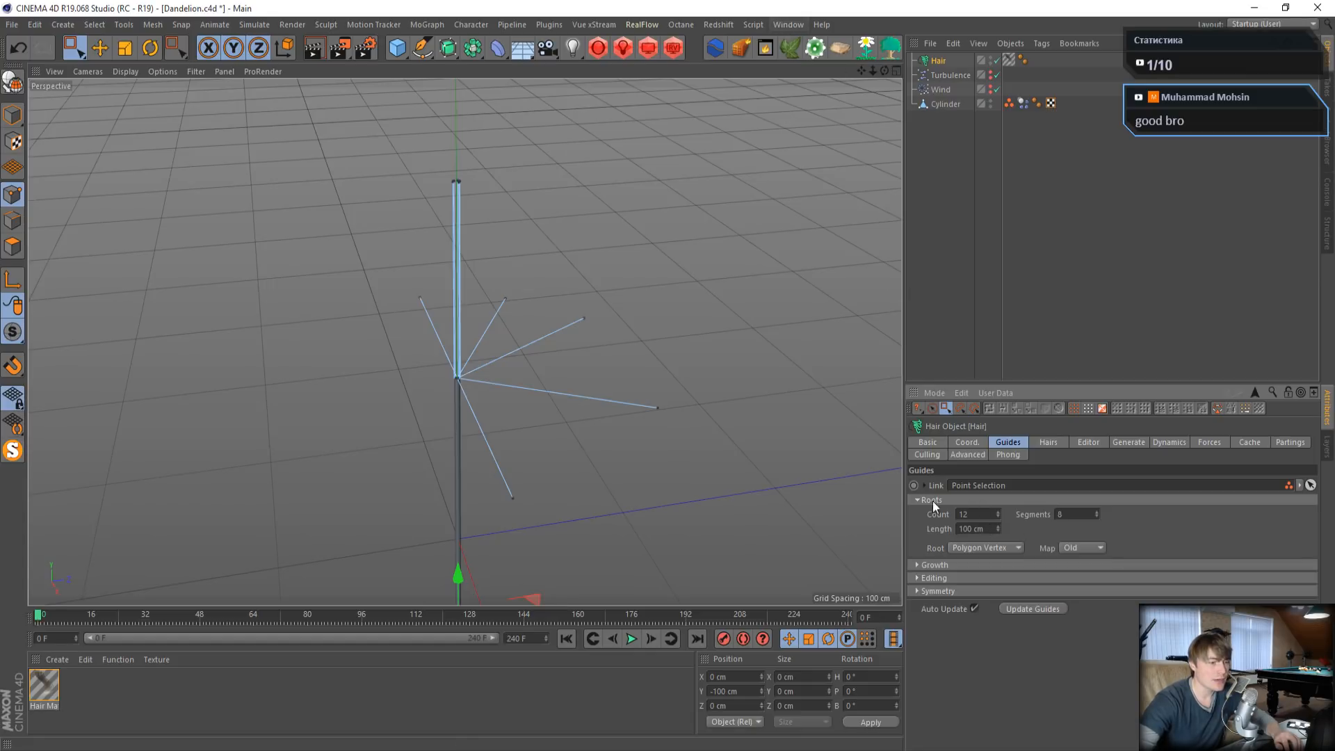
# - Select all points of the cylinder and run Optimize on them, checking the hair guides at the stem's top
pyautogui.click(945, 104)
pyautogui.press('o')
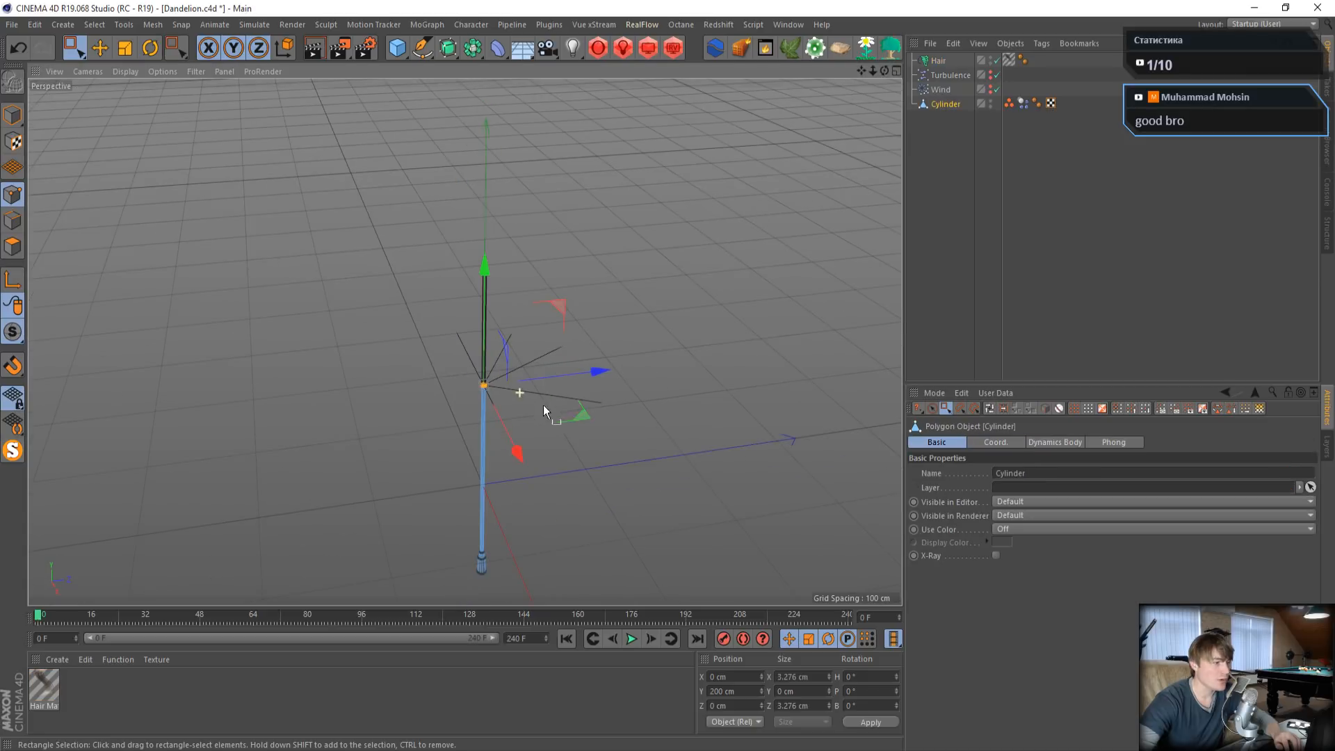
pyautogui.keyDown('alt'); pyautogui.moveTo(828, 209); pyautogui.dragTo(794, 97, button='middle'); pyautogui.keyUp('alt')
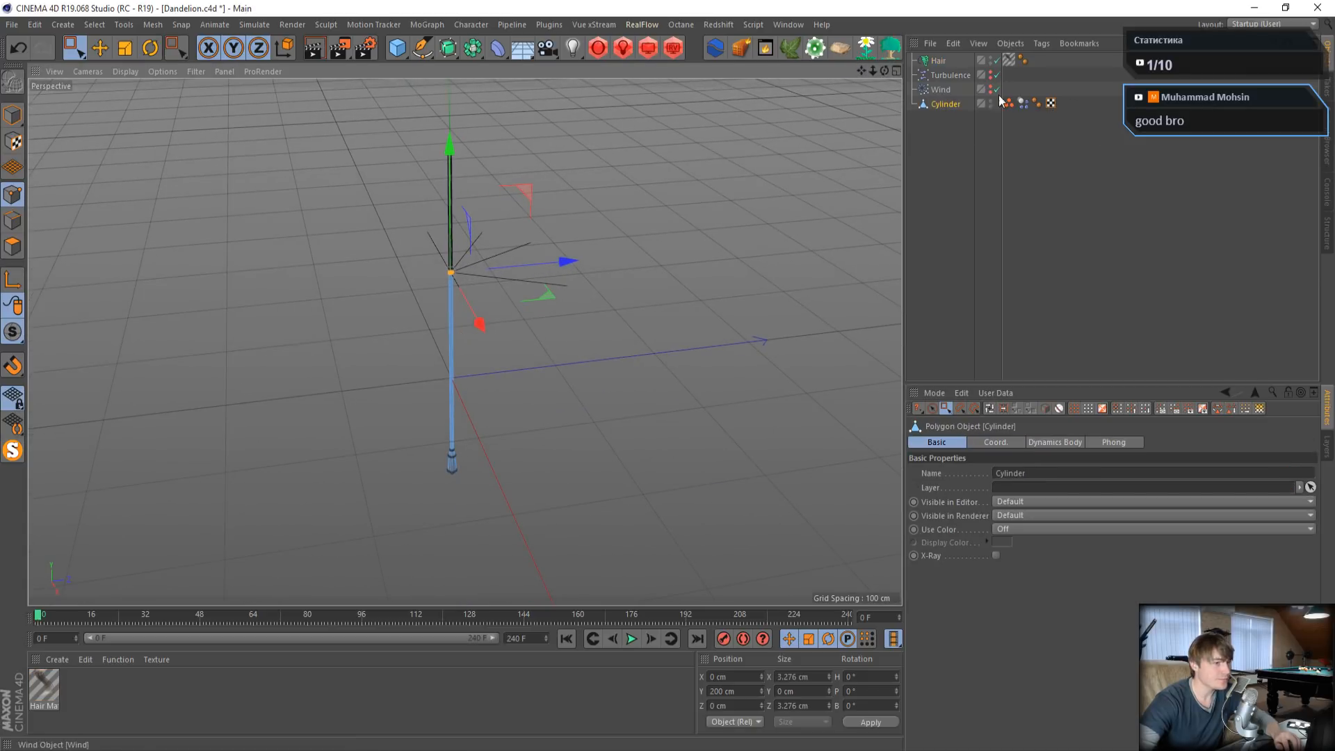
pyautogui.click(75, 48)
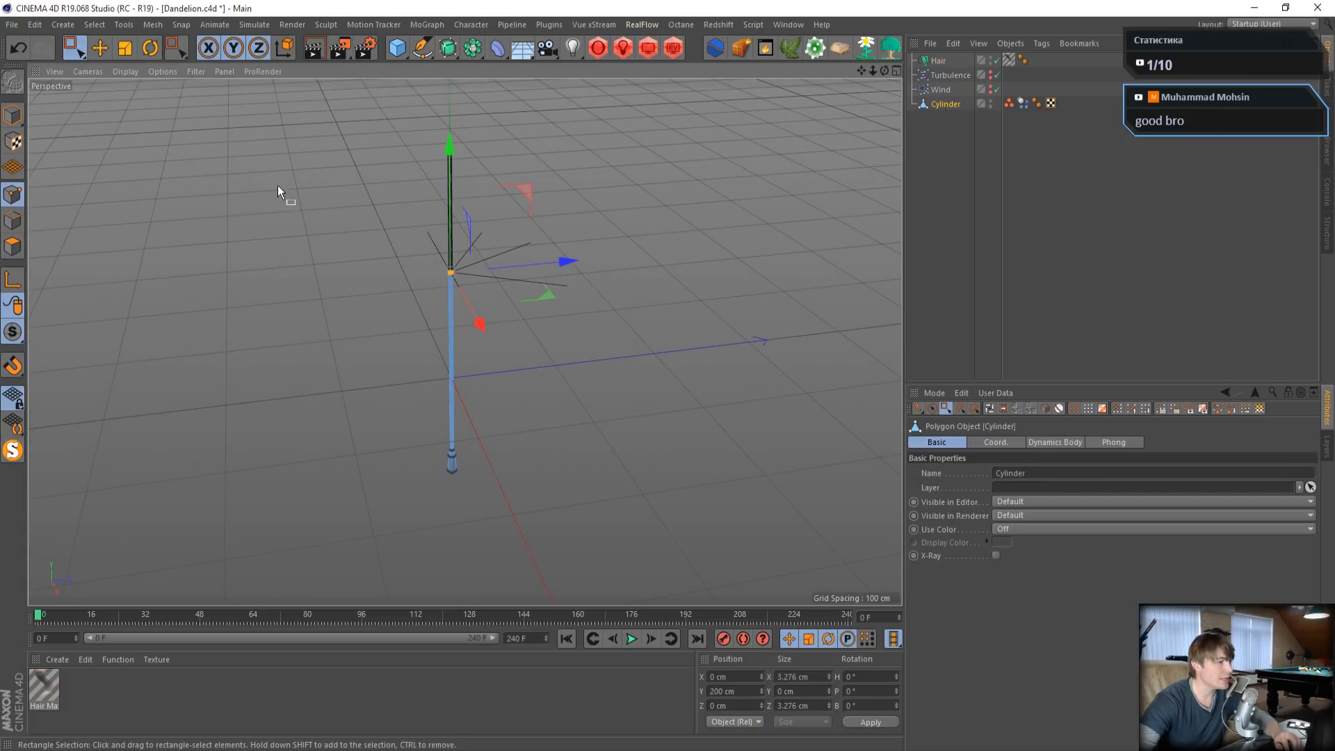
pyautogui.moveTo(277, 186); pyautogui.dragTo(617, 545)
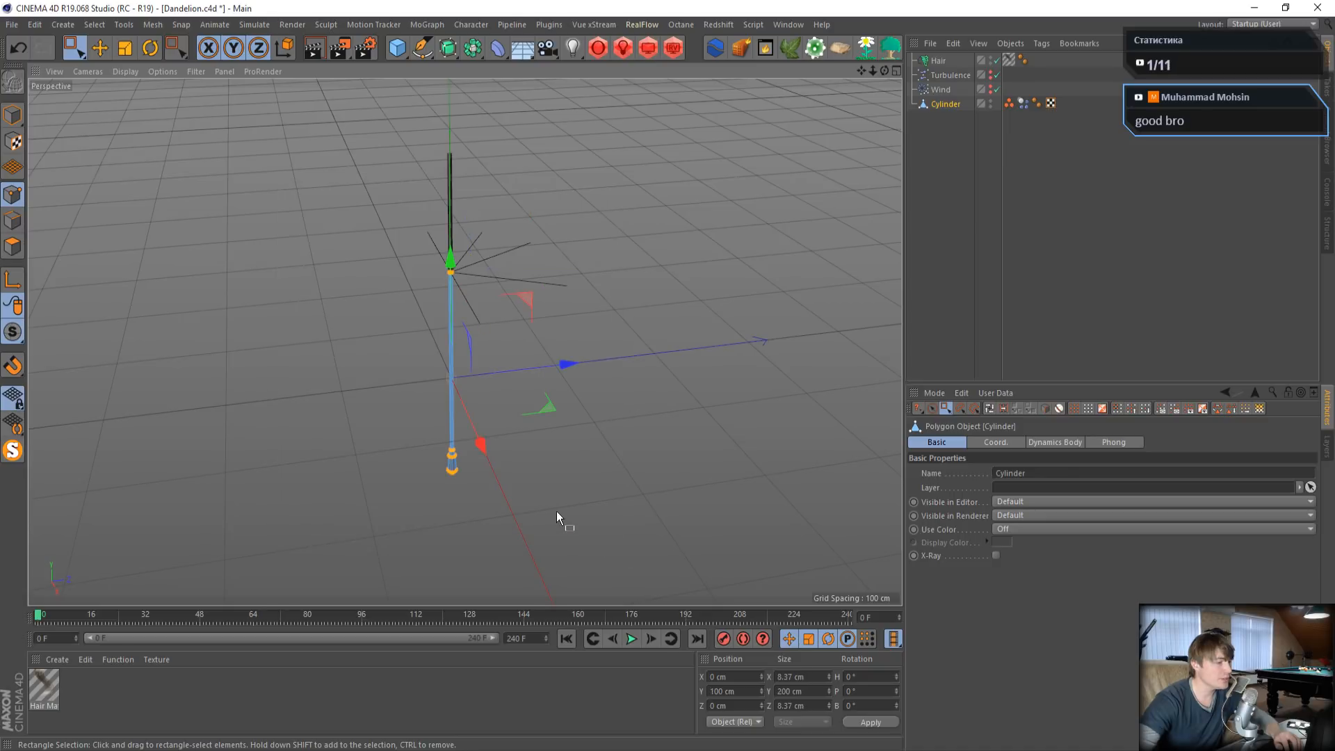
pyautogui.rightClick(453, 463)
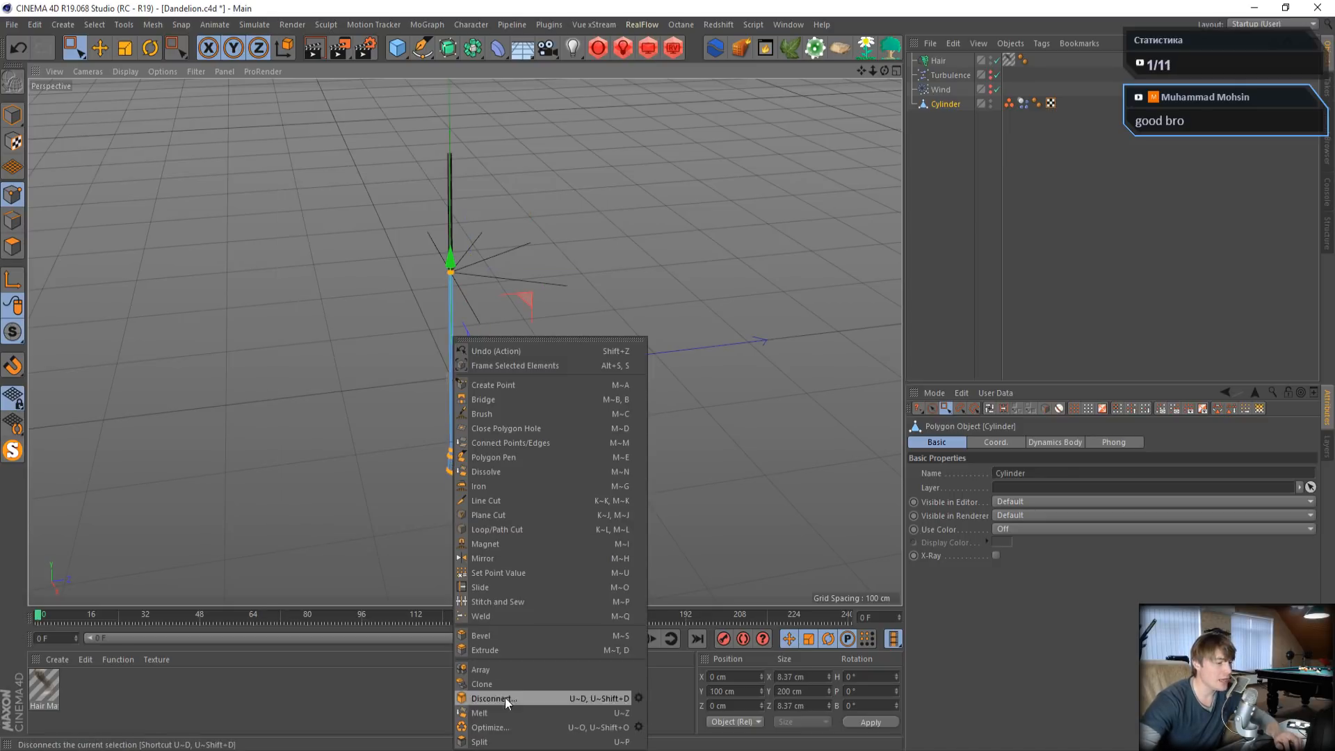
pyautogui.click(505, 724)
pyautogui.scroll(6, 431, 185)
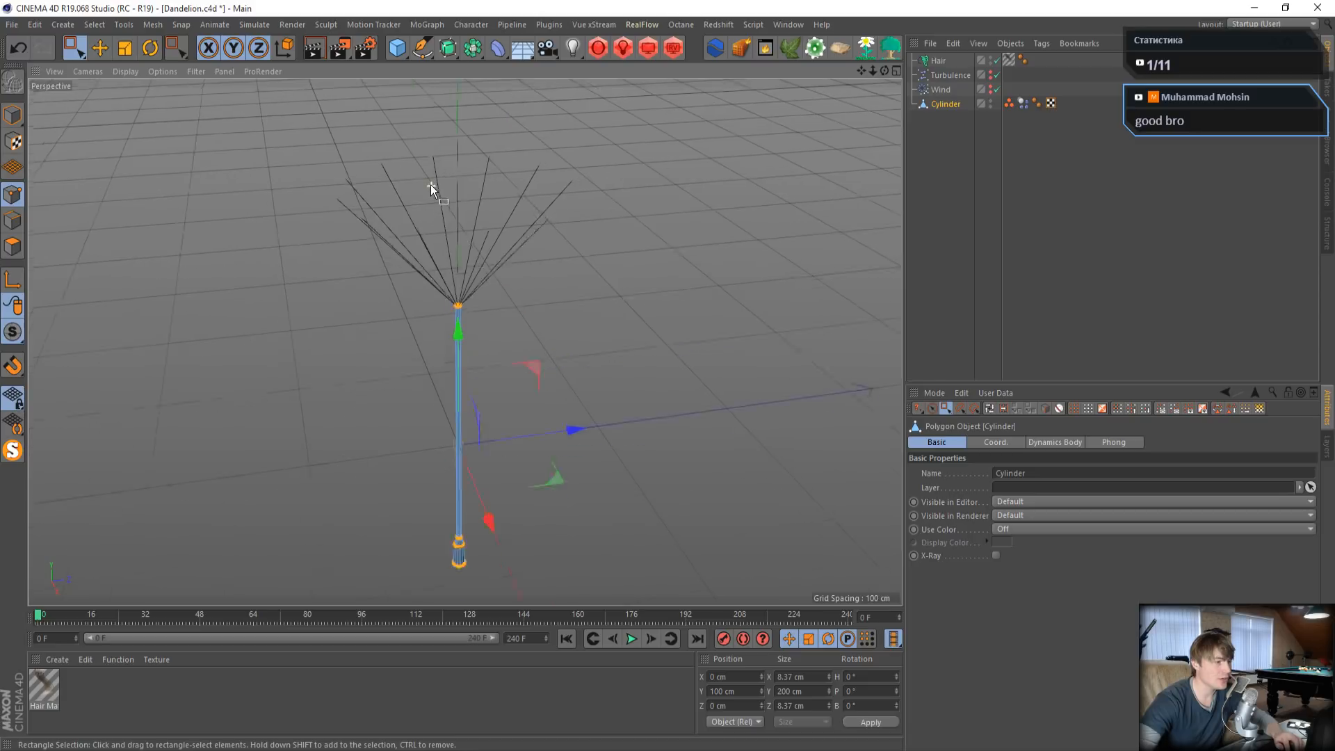
pyautogui.keyDown('alt'); pyautogui.moveTo(441, 198); pyautogui.dragTo(635, 384); pyautogui.keyUp('alt')
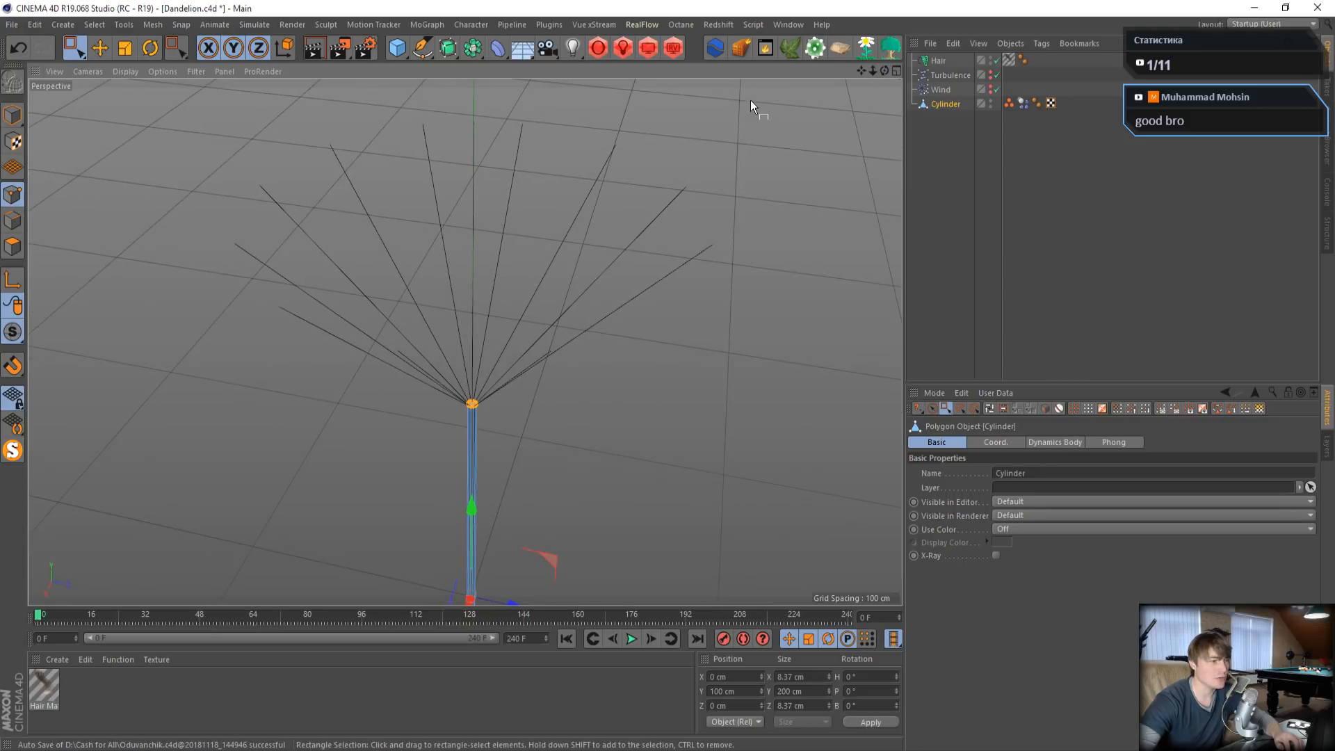
# - Render a preview in the Redshift RenderView and inspect the hair tuft and the stem down to its base
pyautogui.click(676, 49)
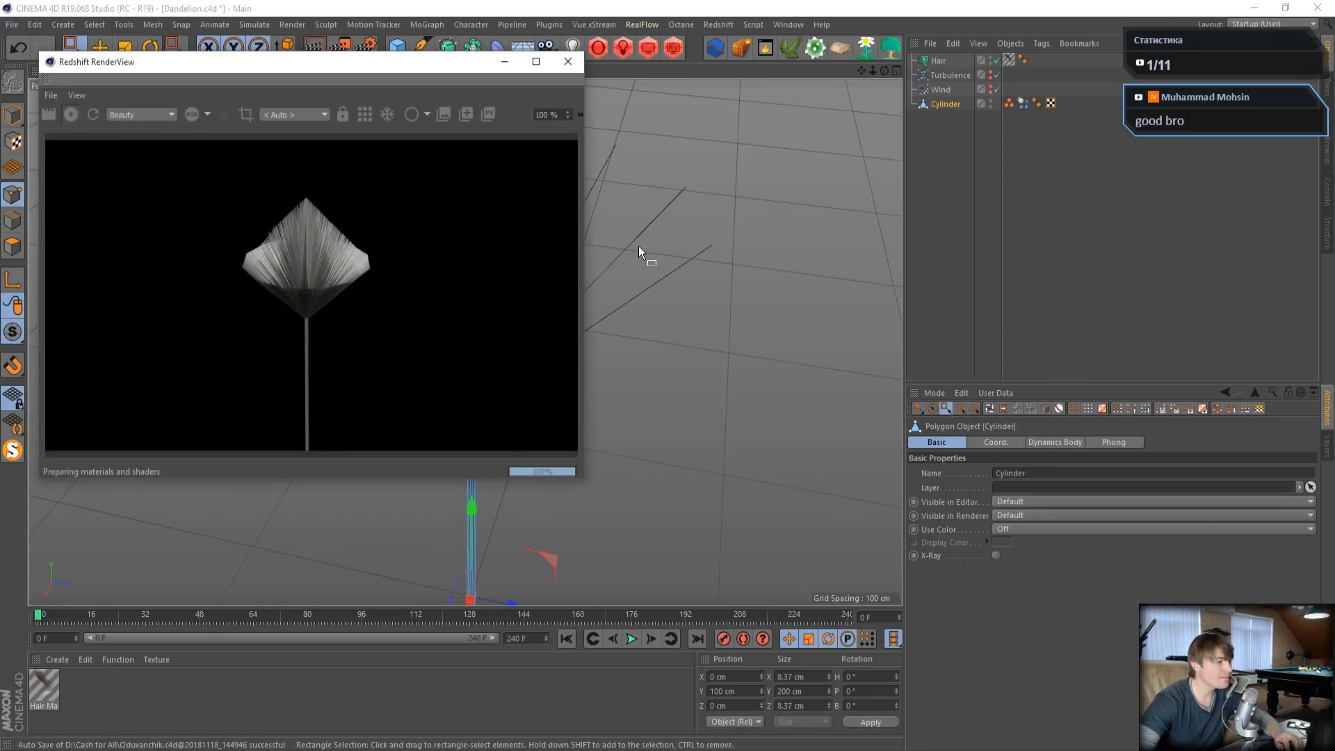
pyautogui.keyDown('alt'); pyautogui.moveTo(753, 194); pyautogui.dragTo(736, 272); pyautogui.keyUp('alt')
pyautogui.moveTo(861, 71); pyautogui.dragTo(881, 3)
pyautogui.keyDown('alt'); pyautogui.moveTo(743, 379); pyautogui.dragTo(765, 284); pyautogui.keyUp('alt')
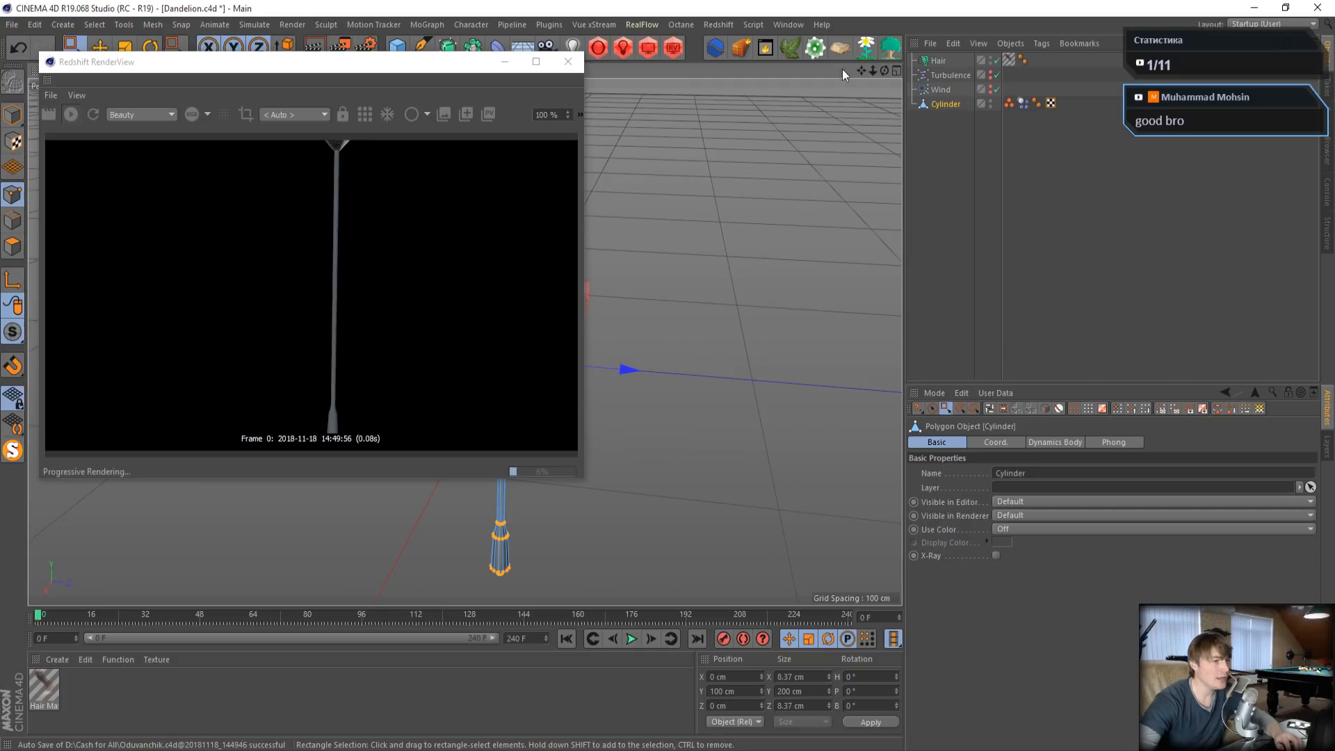
pyautogui.moveTo(861, 71); pyautogui.dragTo(809, 375)
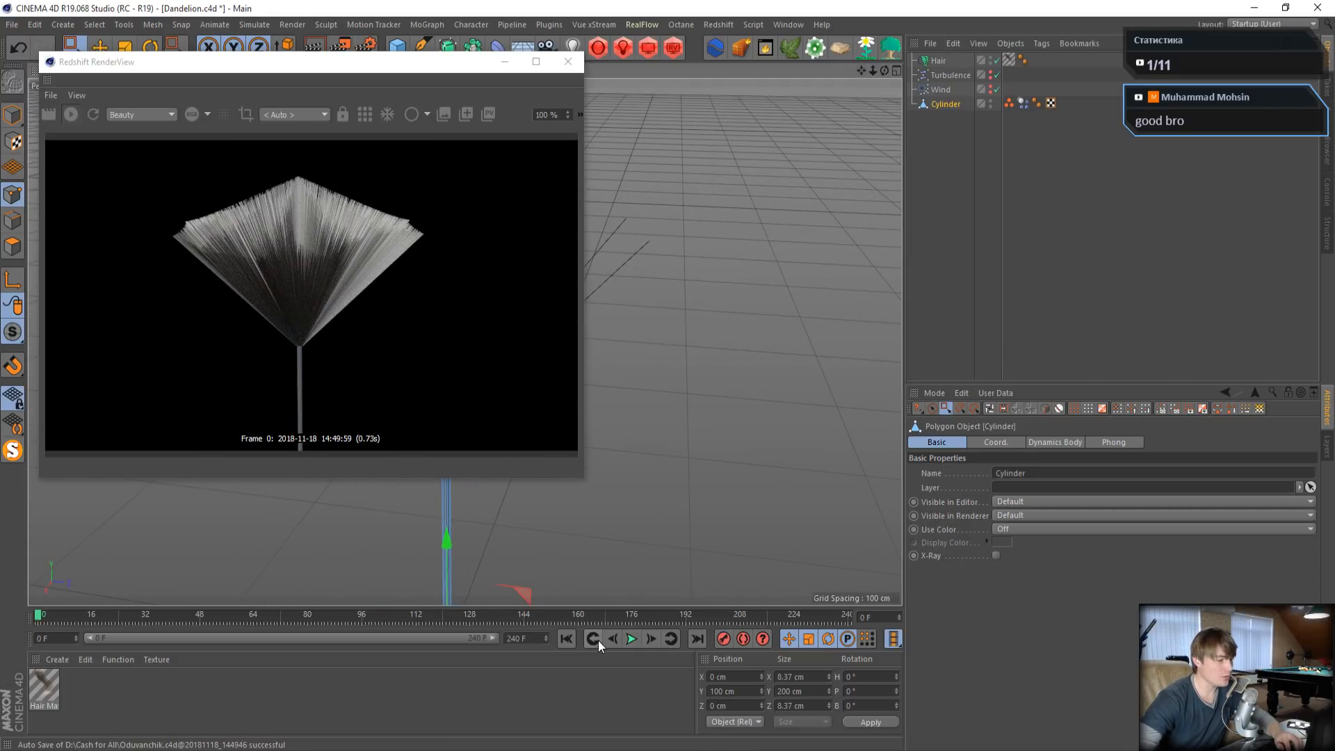
# - Play the animation briefly with the live render open, return to the first frame and close the RenderView
pyautogui.click(632, 639)
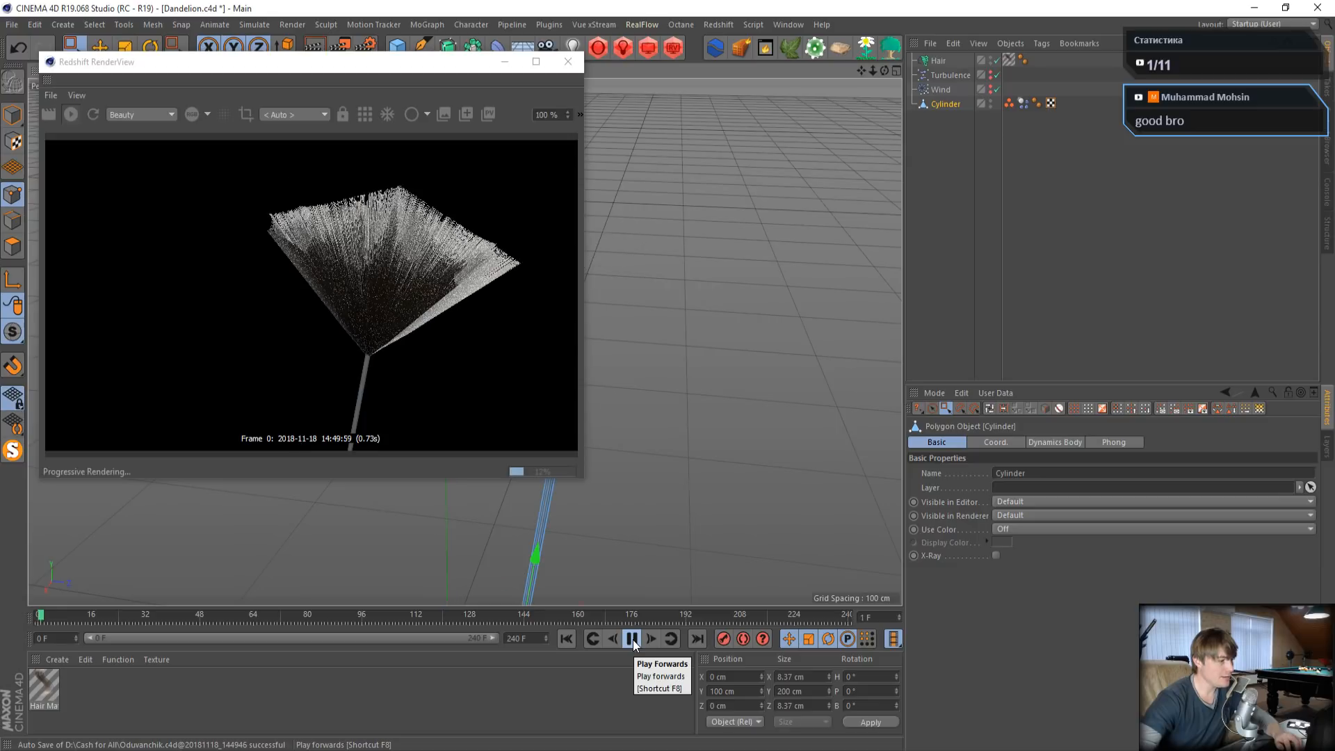
pyautogui.click(632, 639)
pyautogui.click(566, 639)
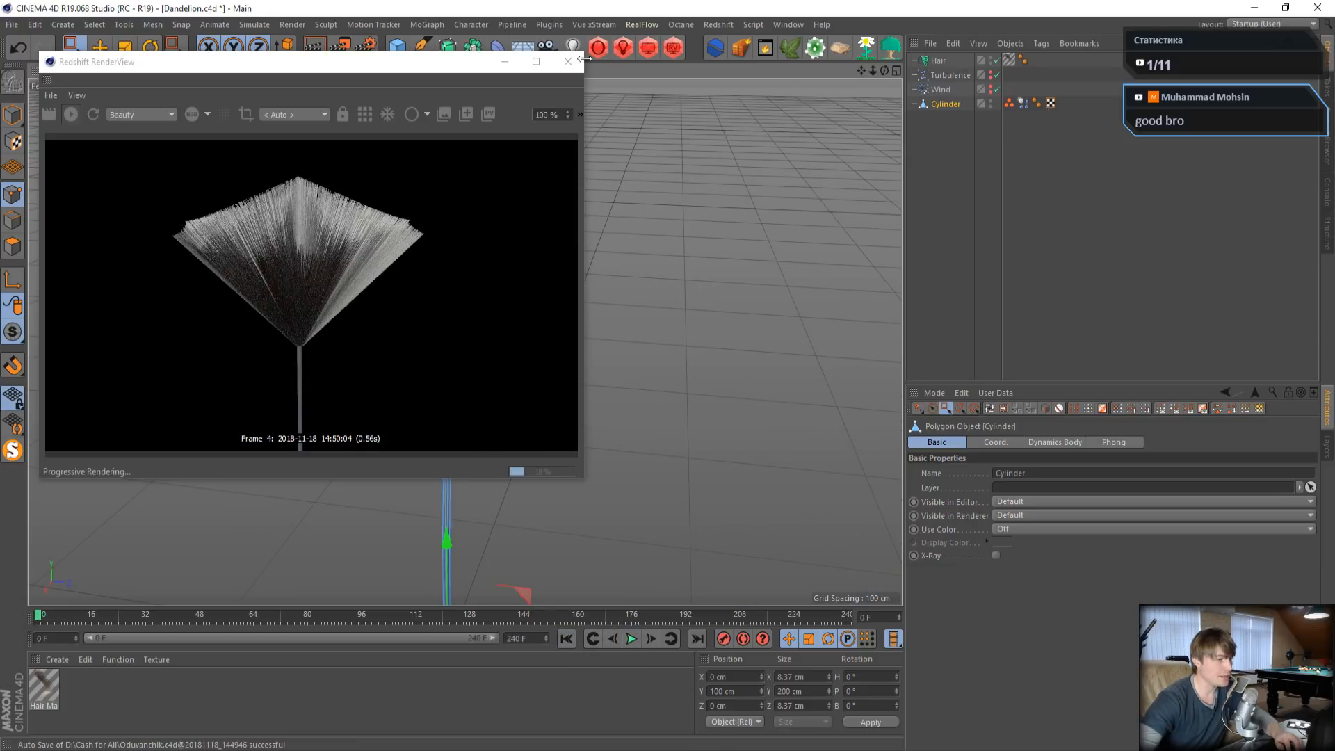
pyautogui.click(568, 61)
# - Disable the cylinder's Dynamics Body tag, play the animation to check the hair's motion on its own, and rewind to the start
pyautogui.click(1023, 103)
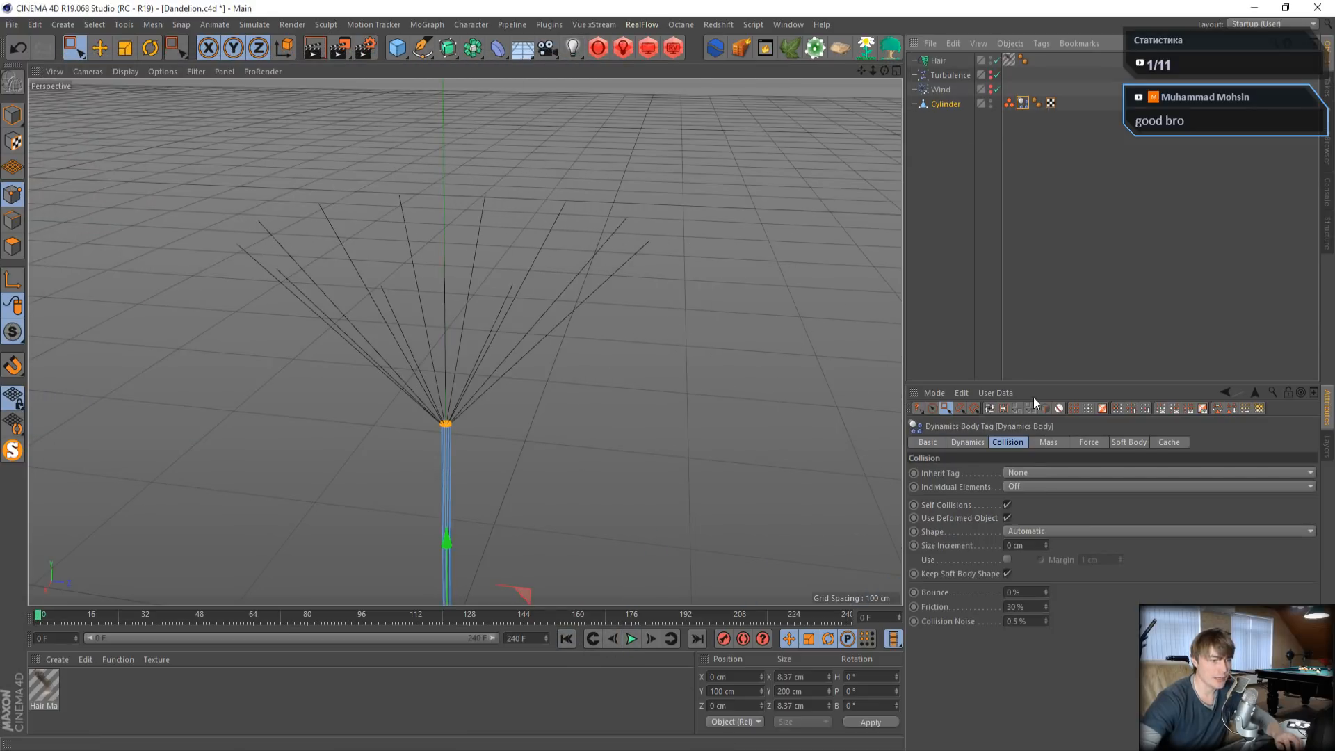
pyautogui.click(965, 443)
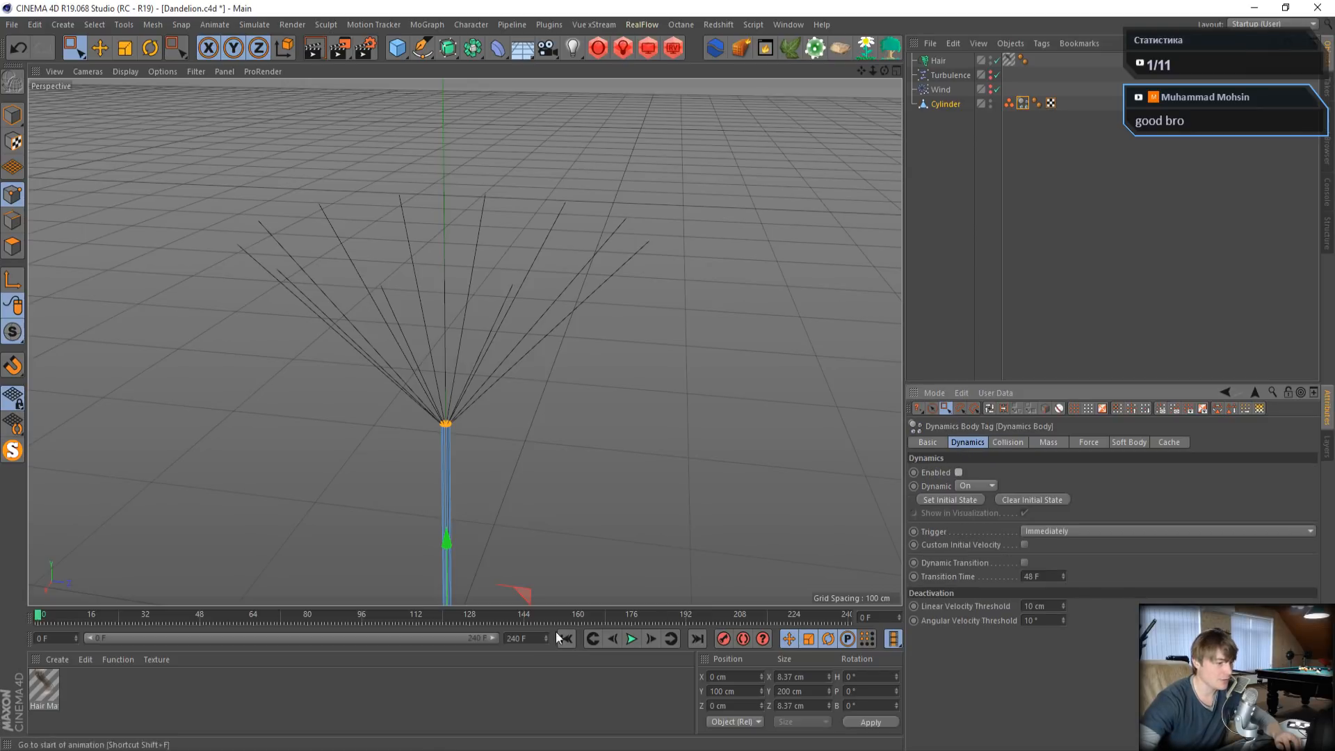
pyautogui.click(631, 639)
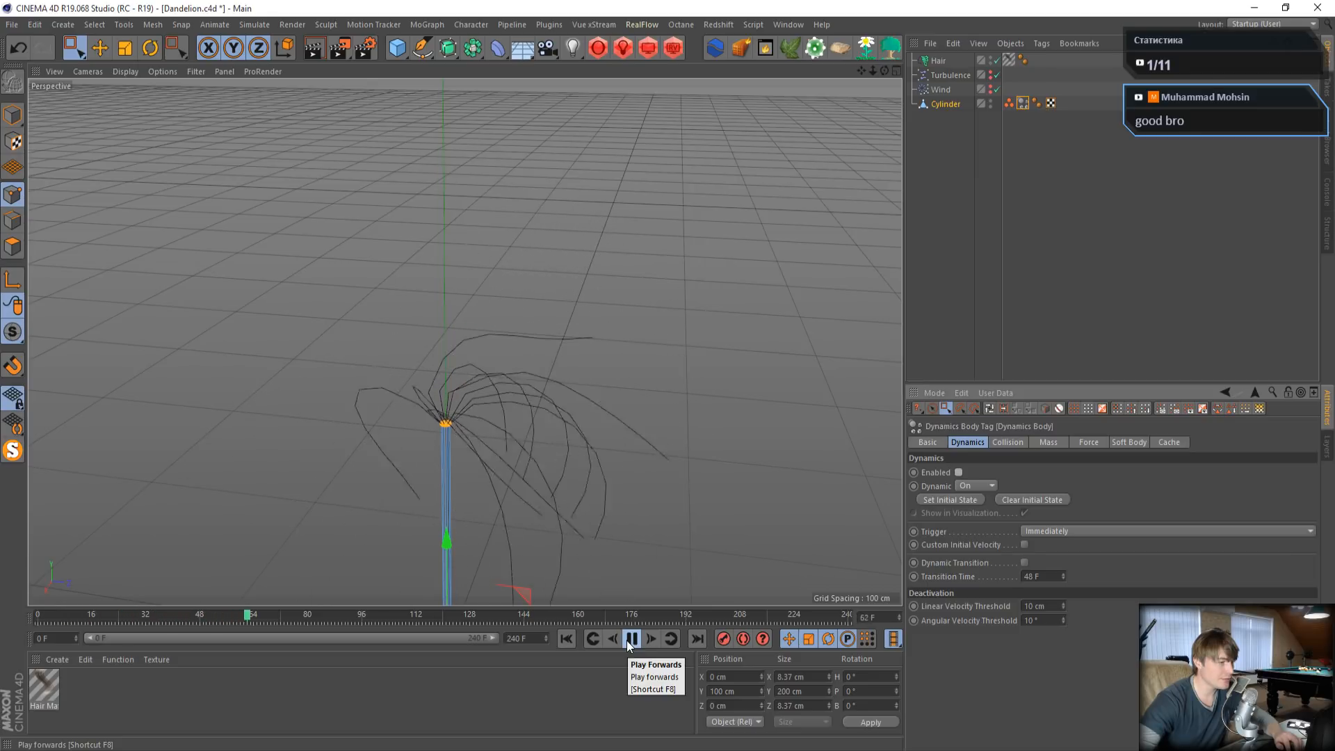
pyautogui.click(631, 639)
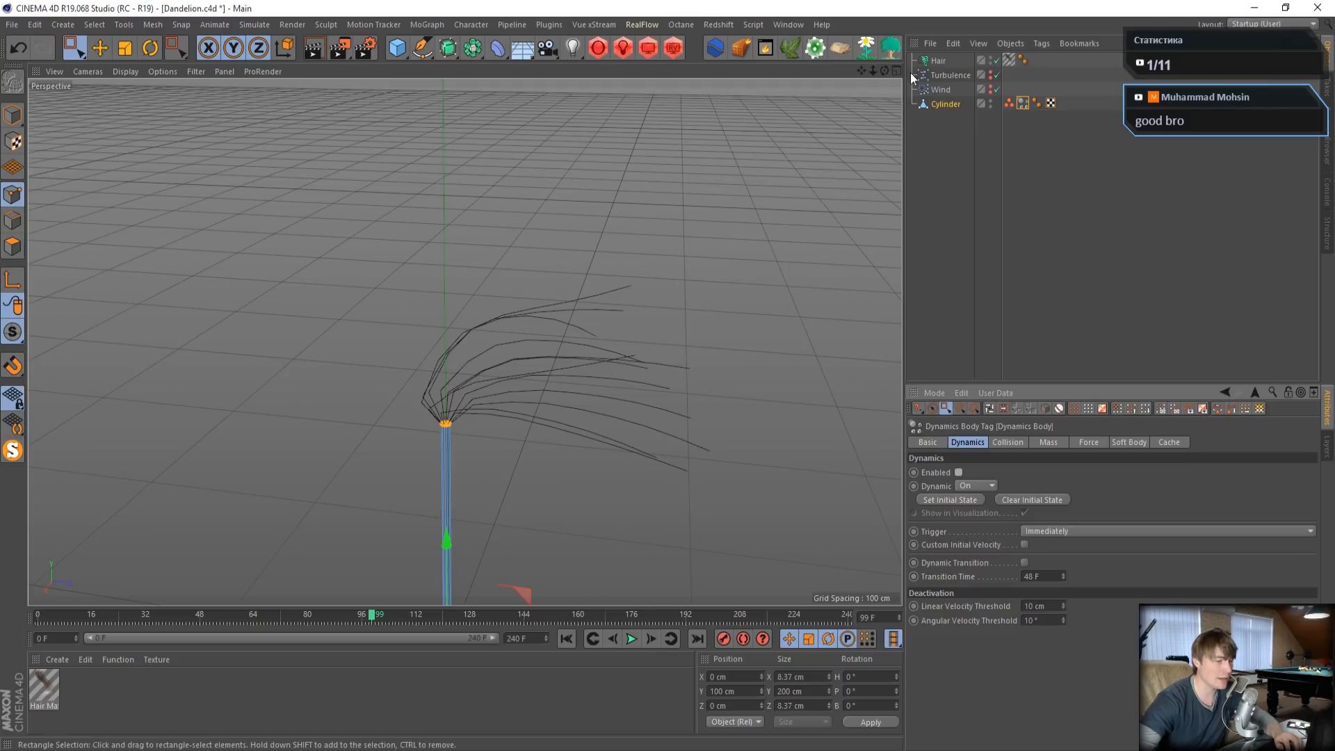
pyautogui.click(566, 638)
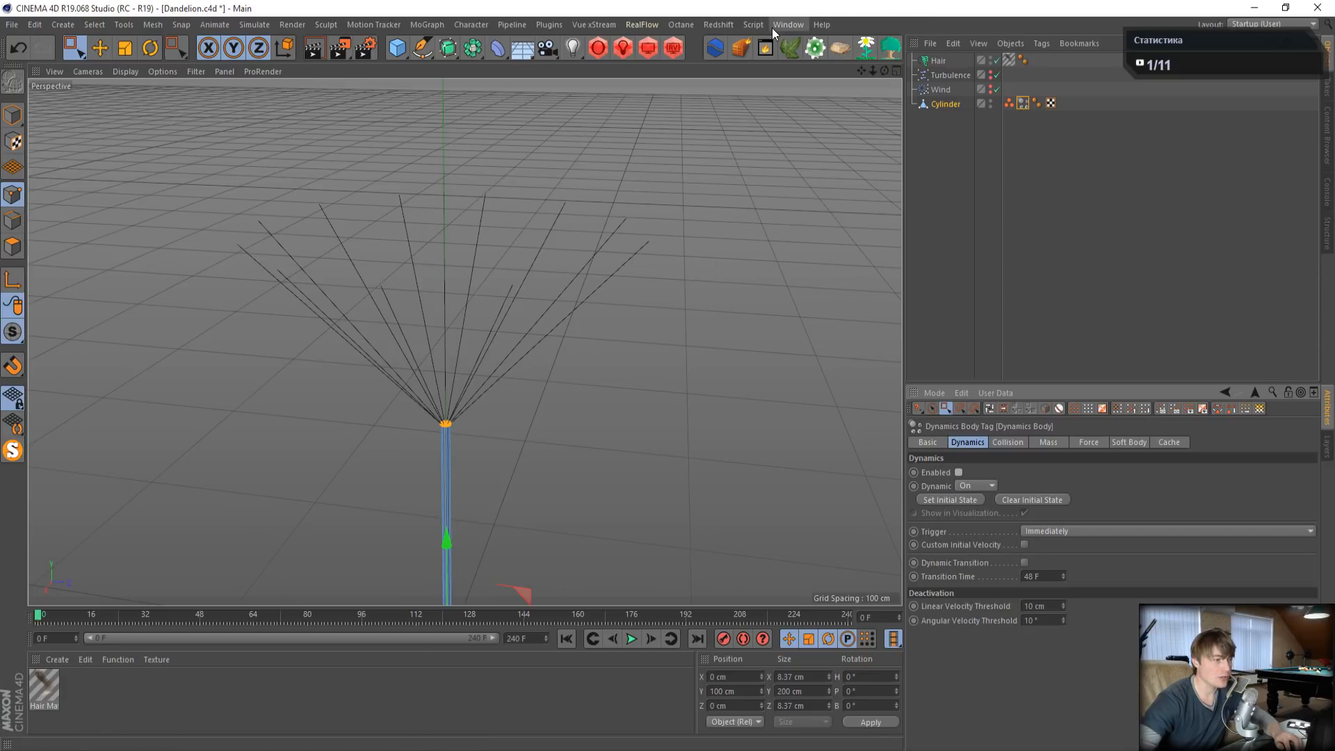
# - Set the Hair object's guide segments to 10 and its hair count to 500
pyautogui.click(938, 60)
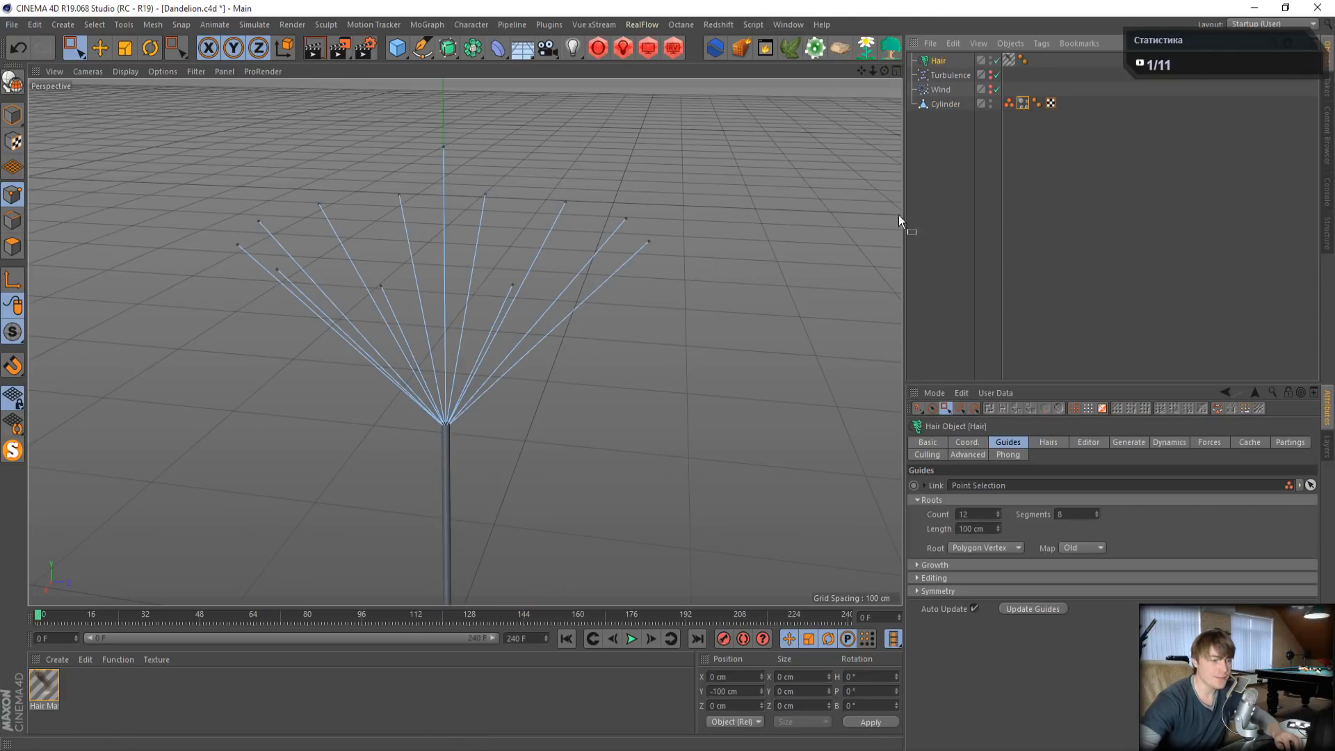
pyautogui.click(1088, 513)
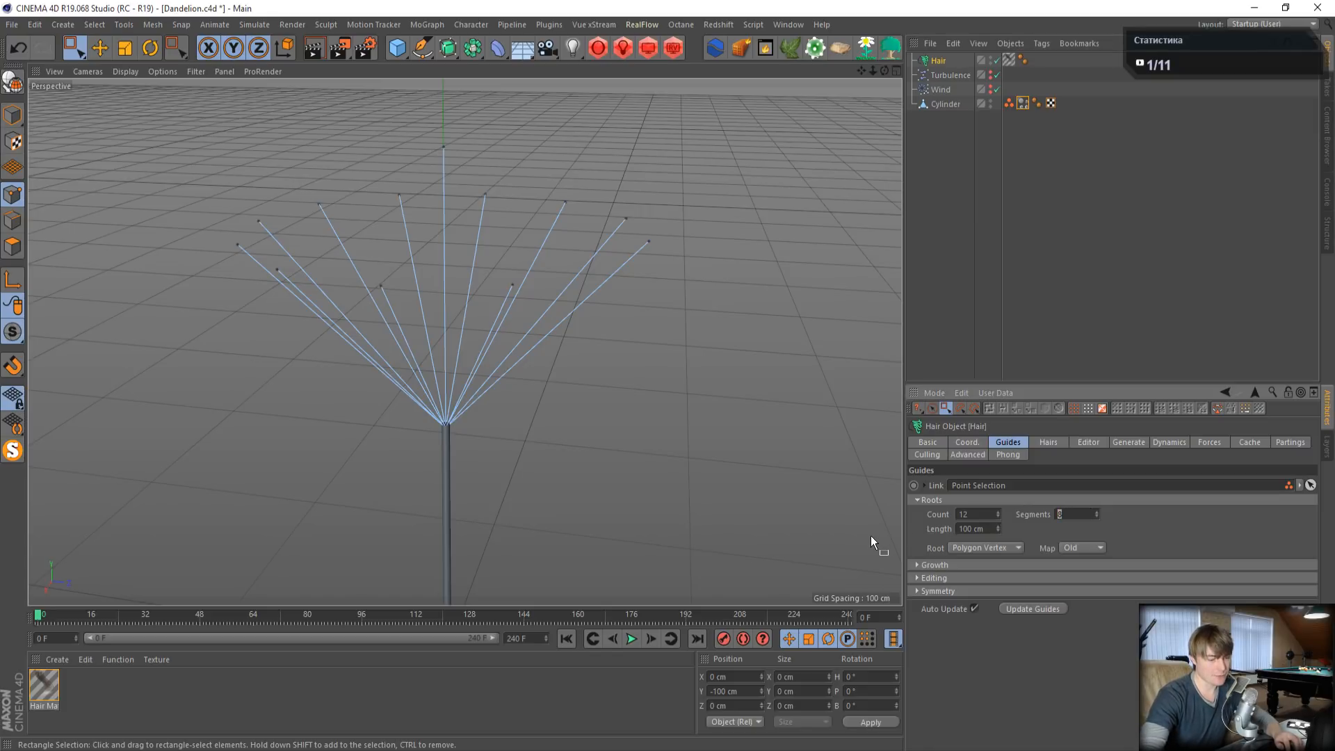
pyautogui.write('10')
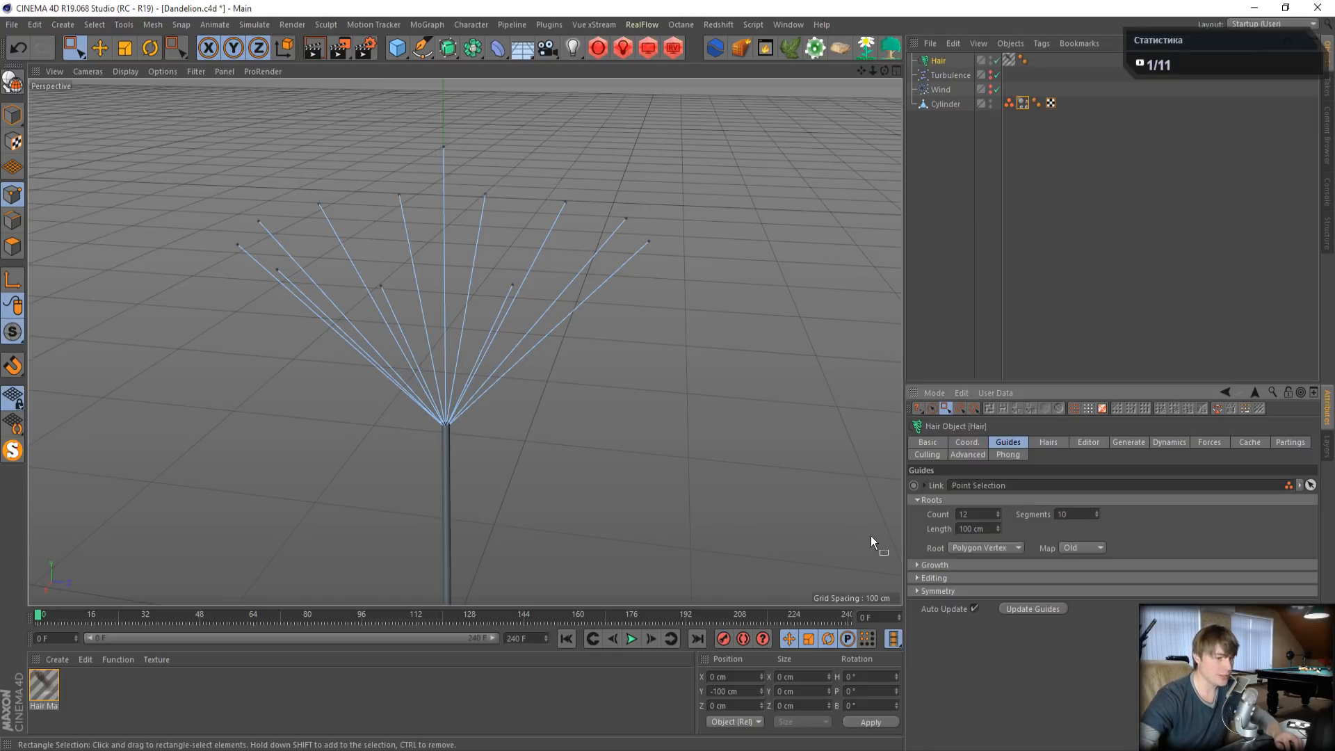
pyautogui.click(1056, 442)
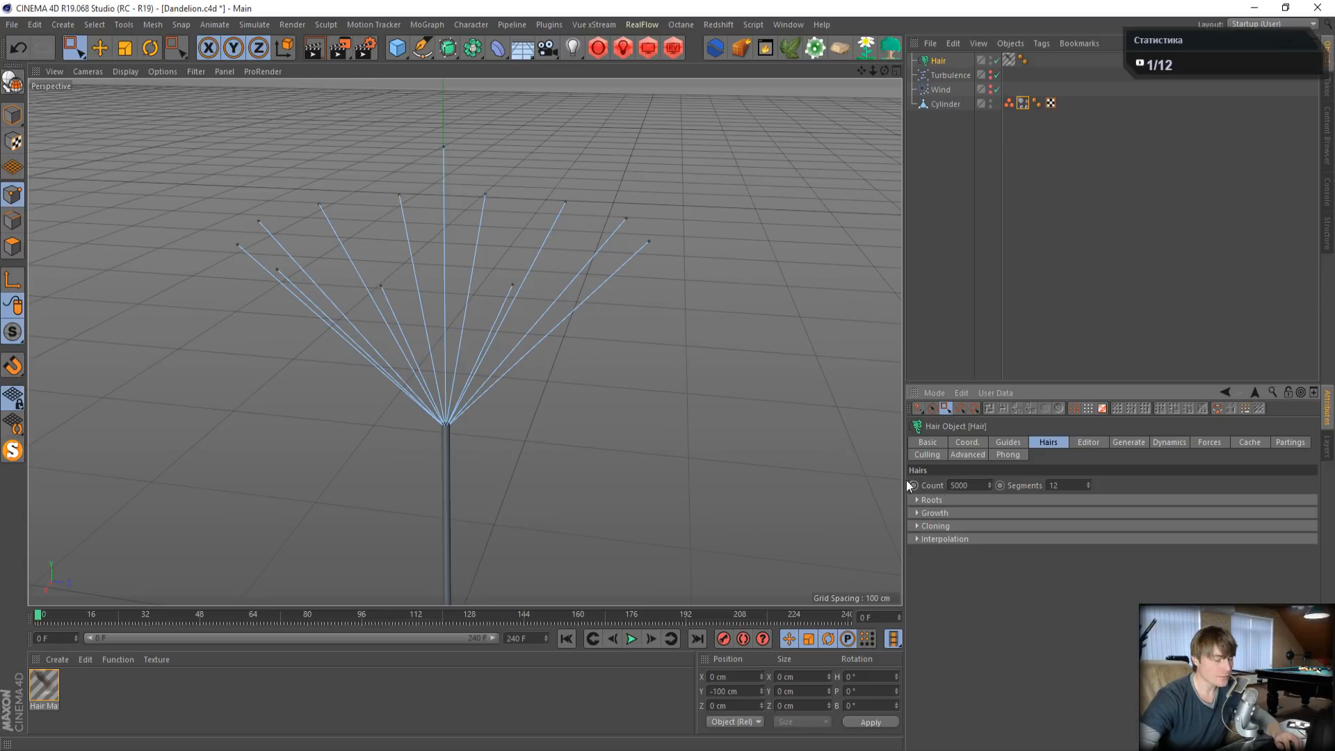
pyautogui.click(987, 483)
pyautogui.write('500')
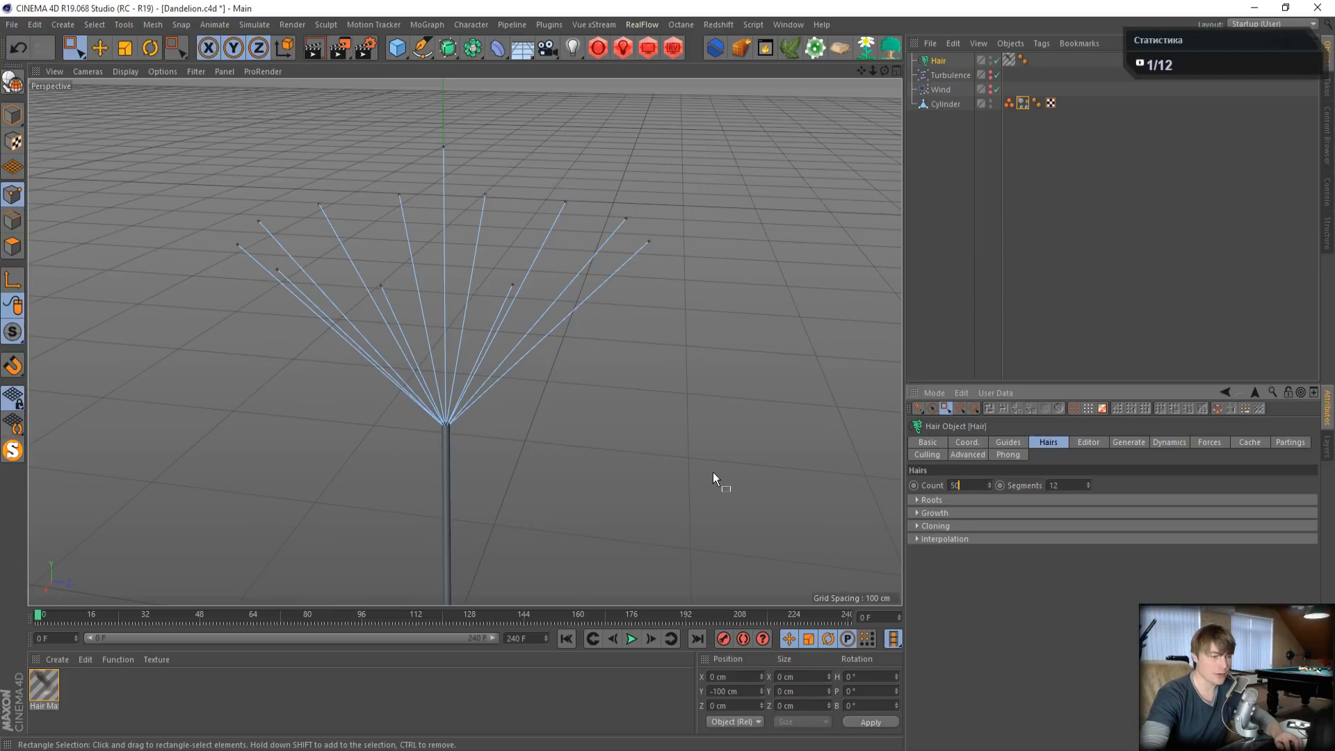
pyautogui.press('Return')
# - Preview the tuft in the Redshift RenderView, reduce the hair count to 300 and close the preview
pyautogui.click(678, 50)
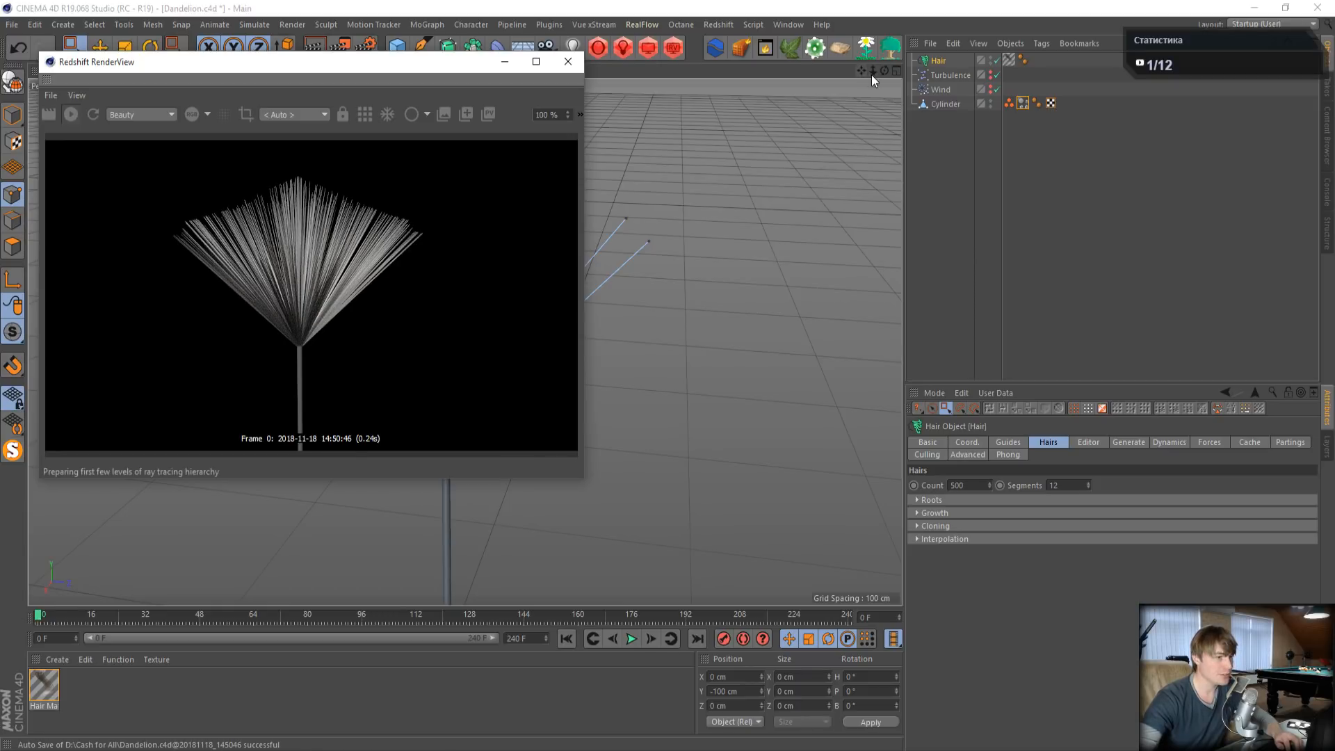
pyautogui.moveTo(885, 70); pyautogui.dragTo(685, 91)
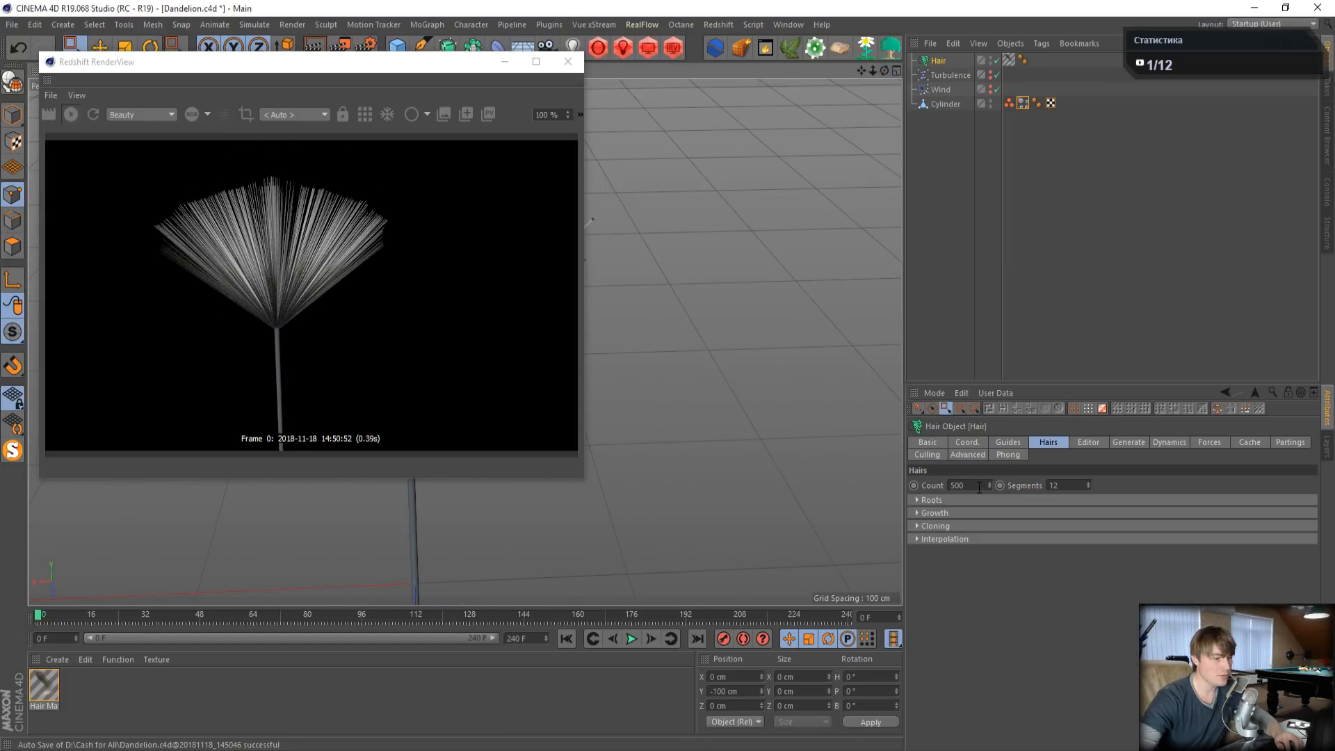
pyautogui.moveTo(979, 486); pyautogui.dragTo(816, 469)
pyautogui.write('300')
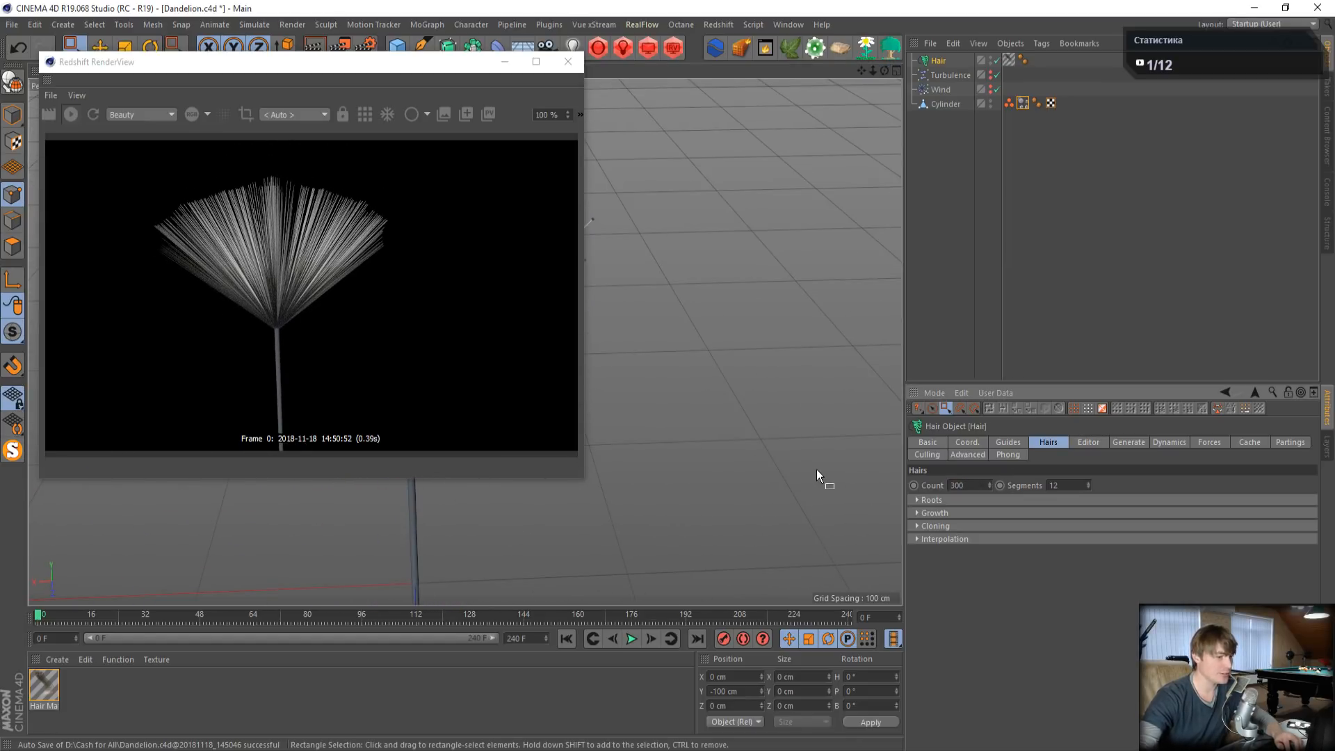
pyautogui.press('Return')
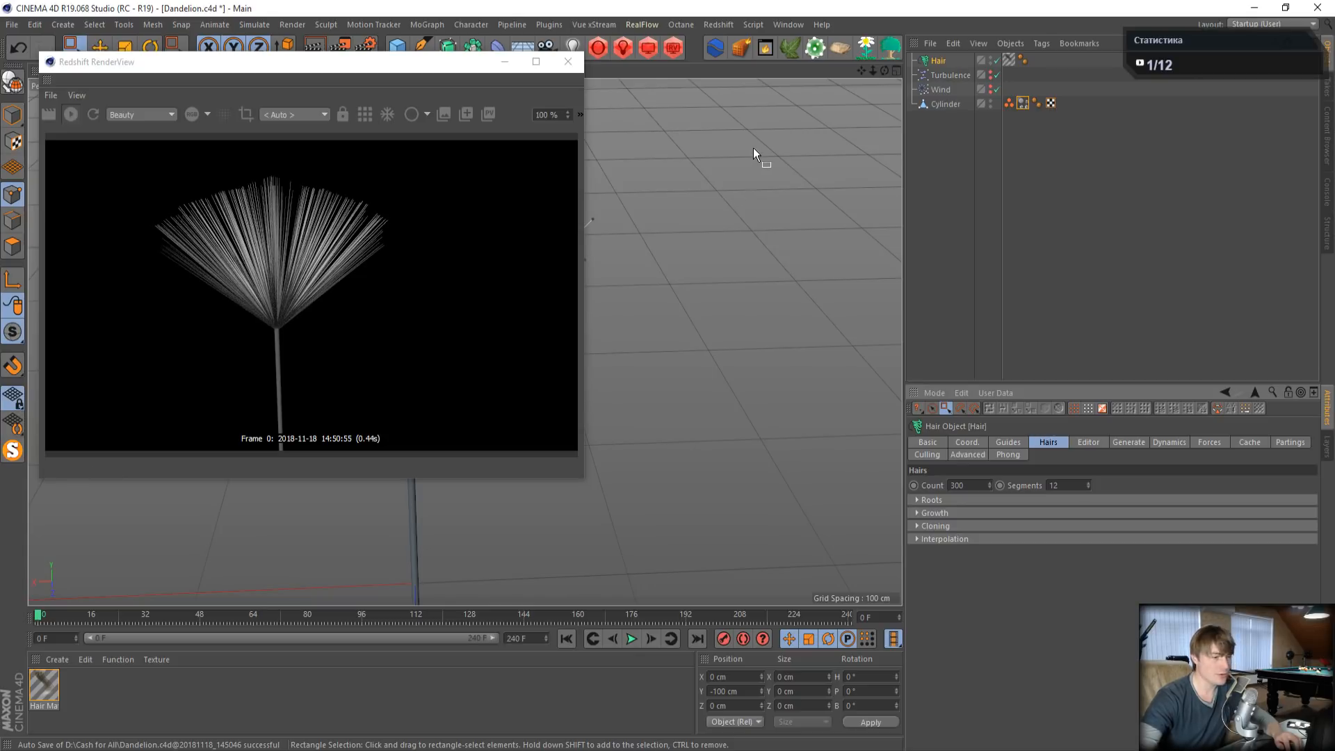
pyautogui.click(568, 61)
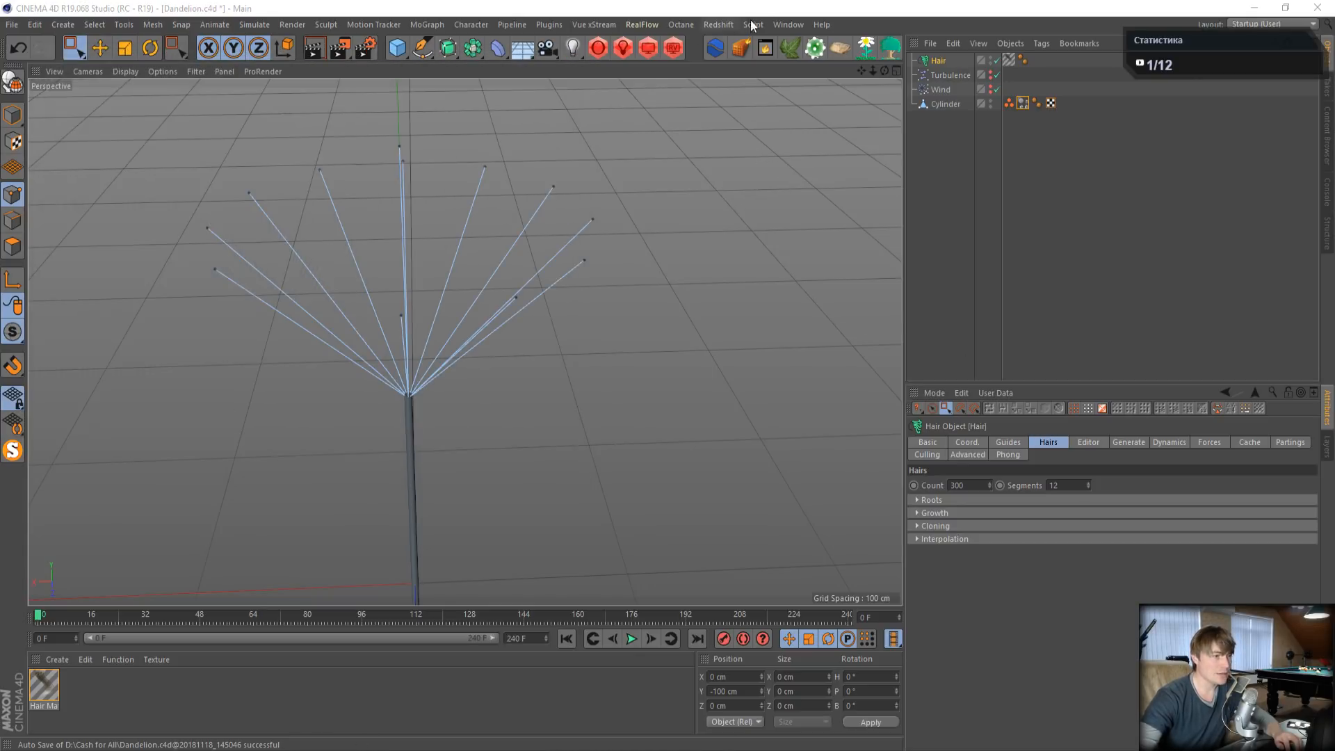
# - Switch to Oduvanchik.c4d and examine the guide length, guide segments and hair count of its Hair object
pyautogui.click(752, 25)
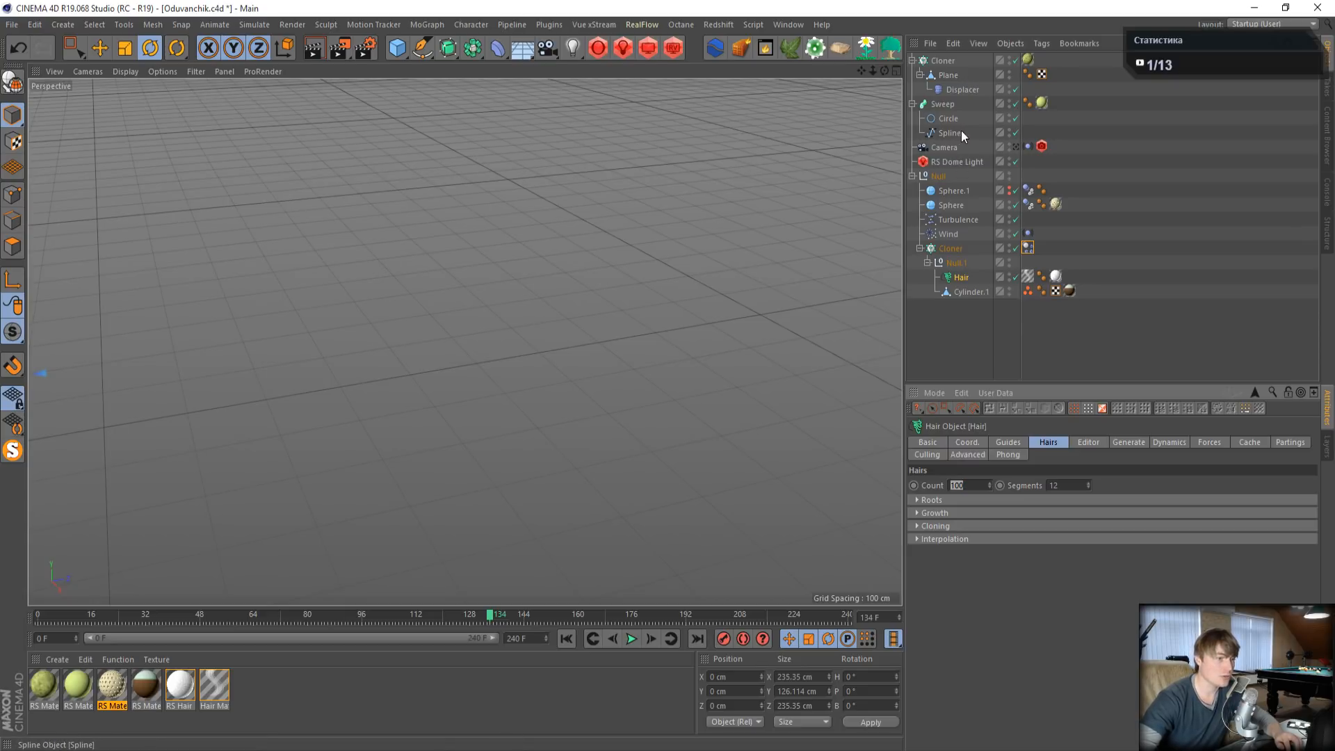
pyautogui.click(960, 278)
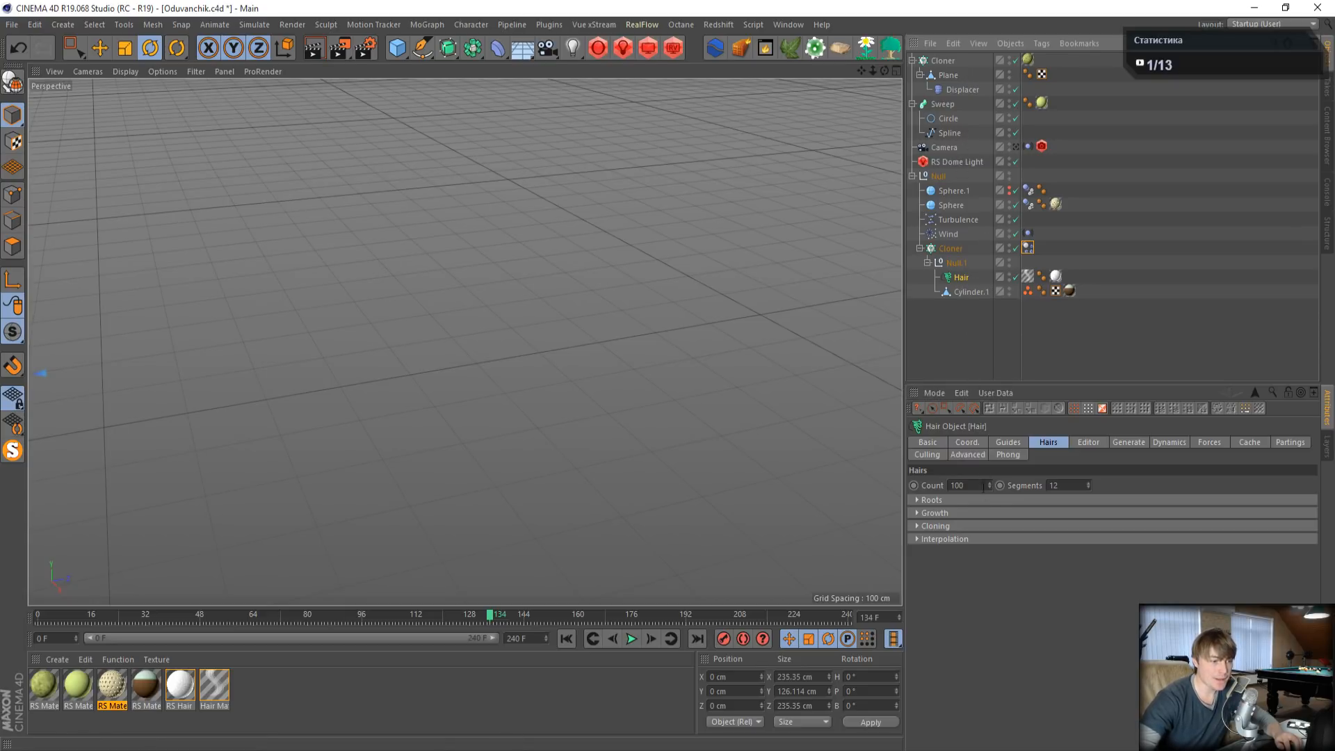
pyautogui.click(1009, 443)
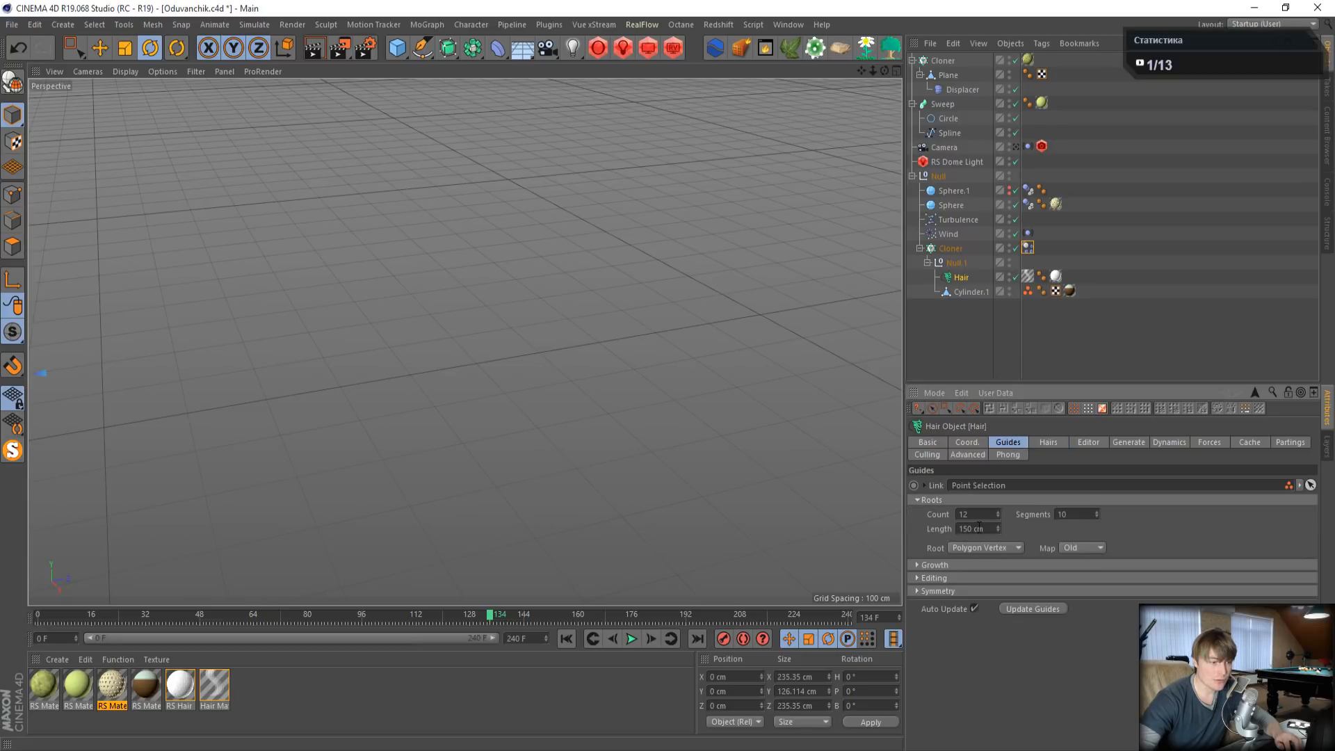
pyautogui.moveTo(991, 529); pyautogui.dragTo(936, 530)
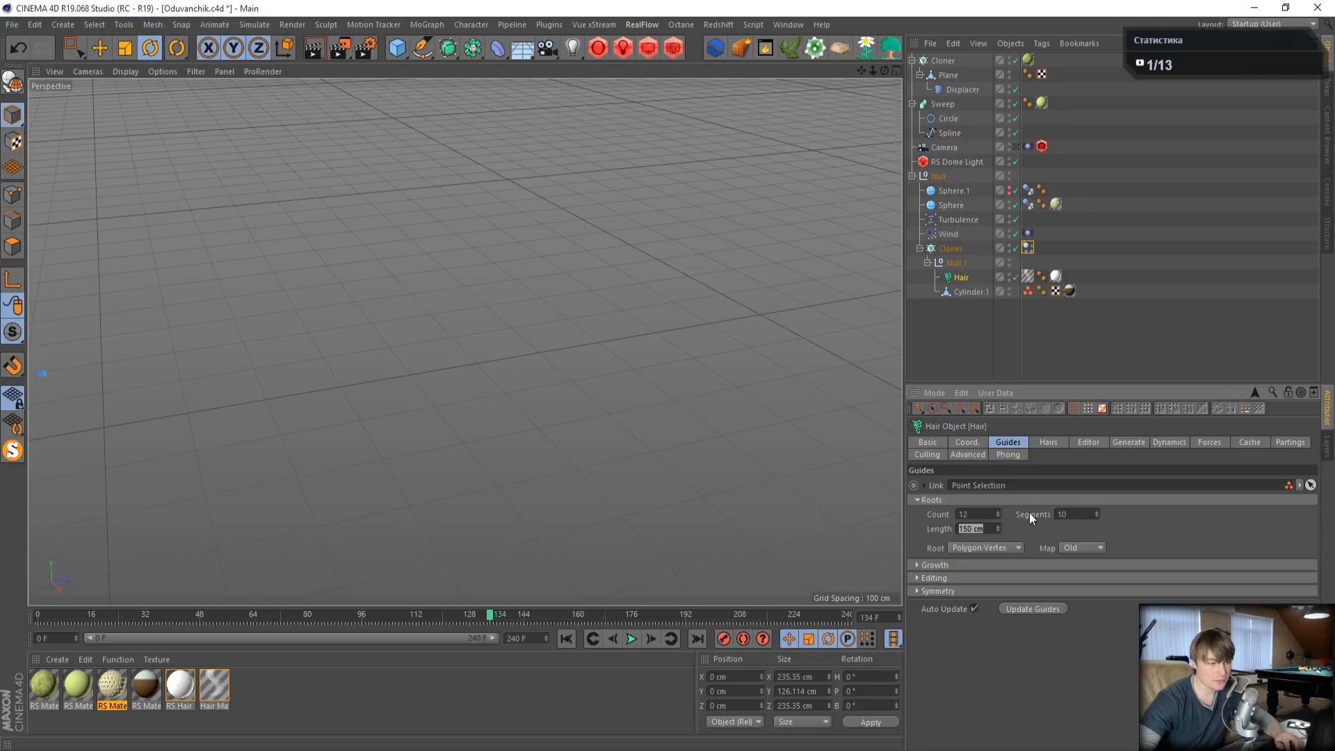
pyautogui.click(1057, 438)
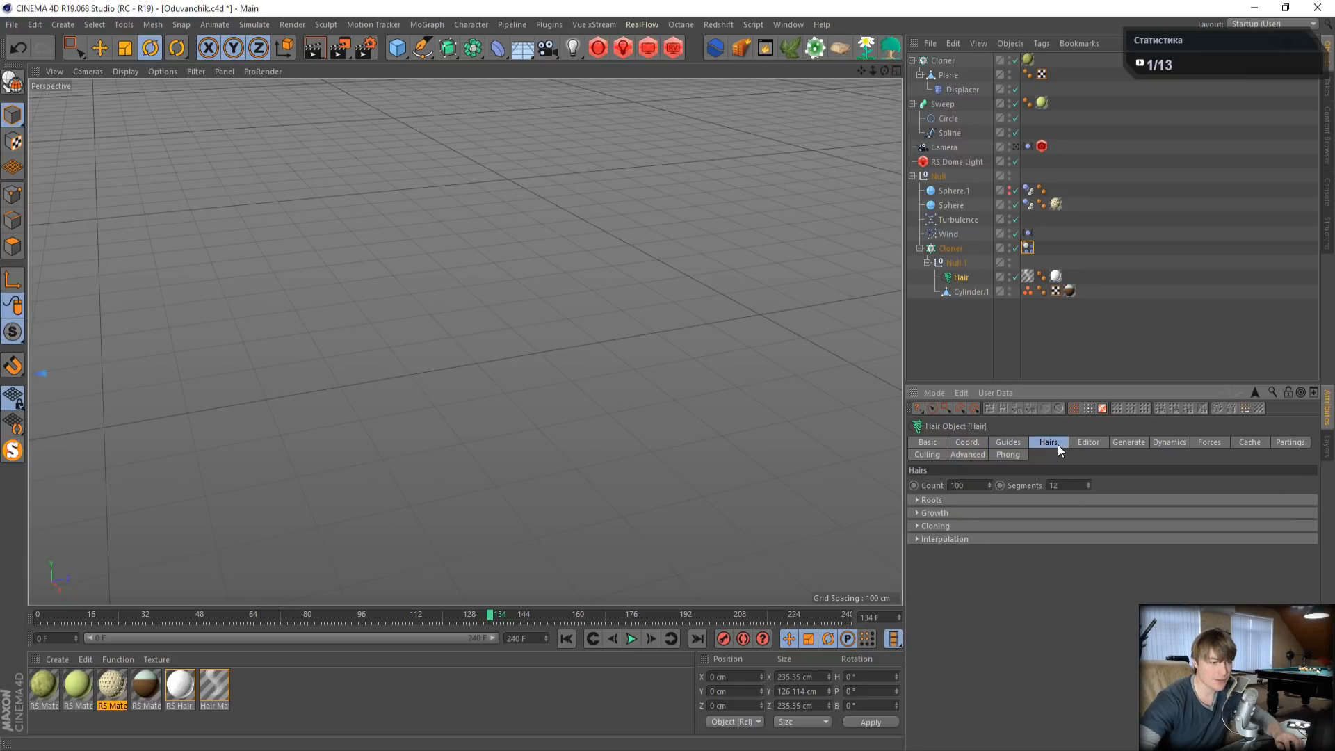
# - Examine the generation settings, dynamics properties, maps and modifiers of the Hair object in Oduvanchik.c4d, then return to Dandelion.c4d
pyautogui.click(1124, 442)
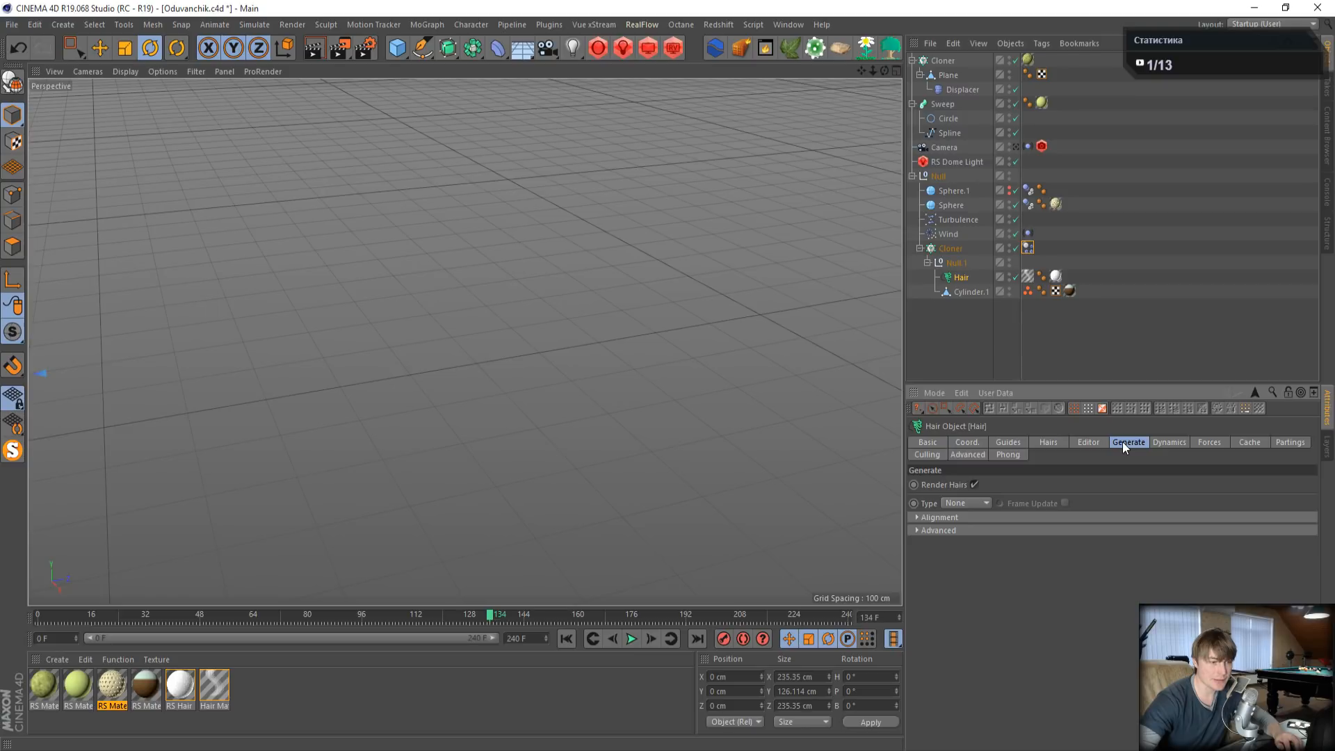
pyautogui.click(1172, 443)
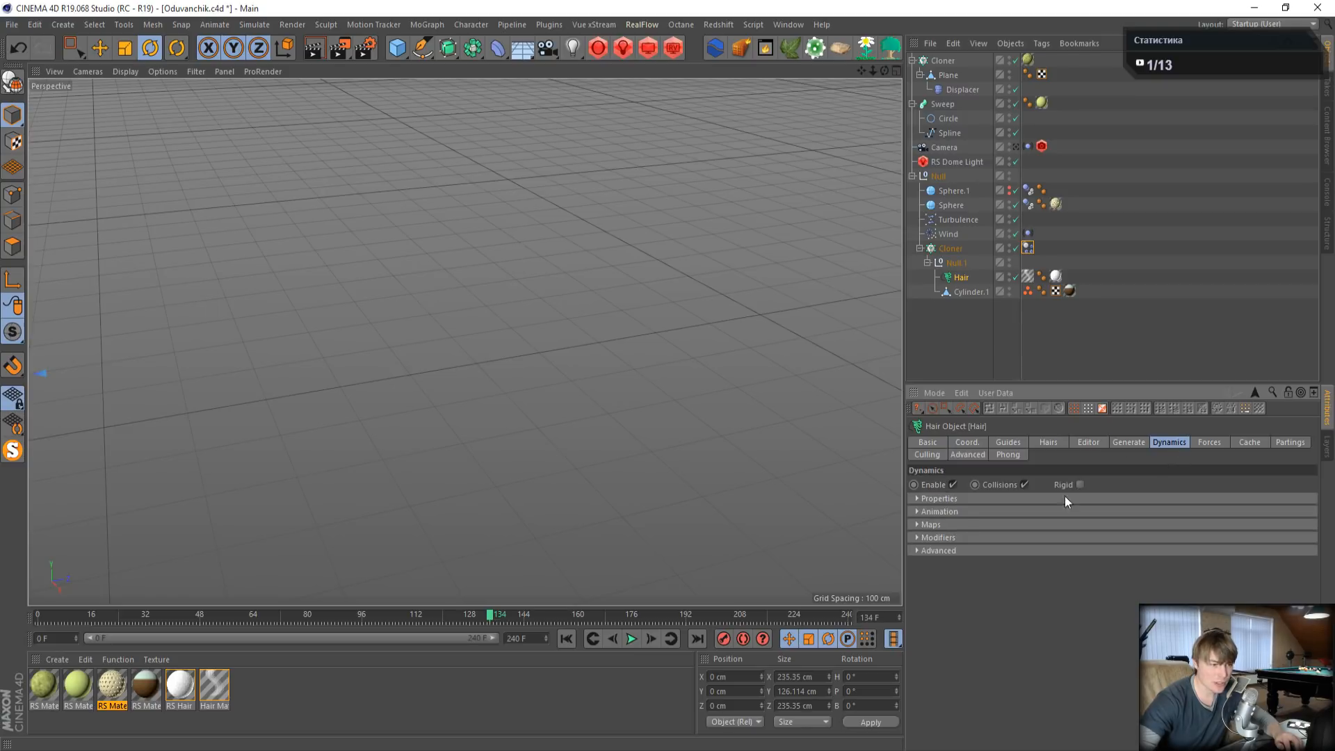
pyautogui.click(915, 525)
pyautogui.click(916, 499)
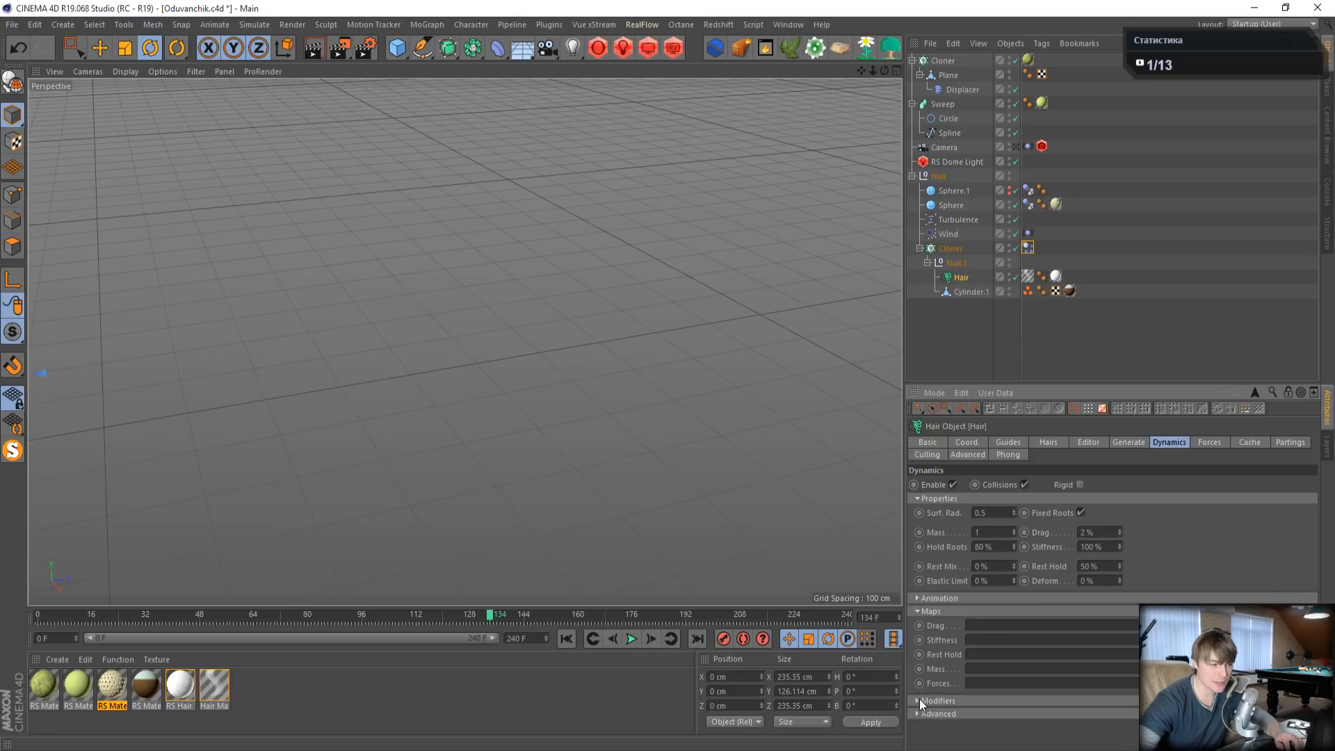
pyautogui.click(918, 611)
pyautogui.click(916, 626)
pyautogui.scroll(-3, 1011, 700)
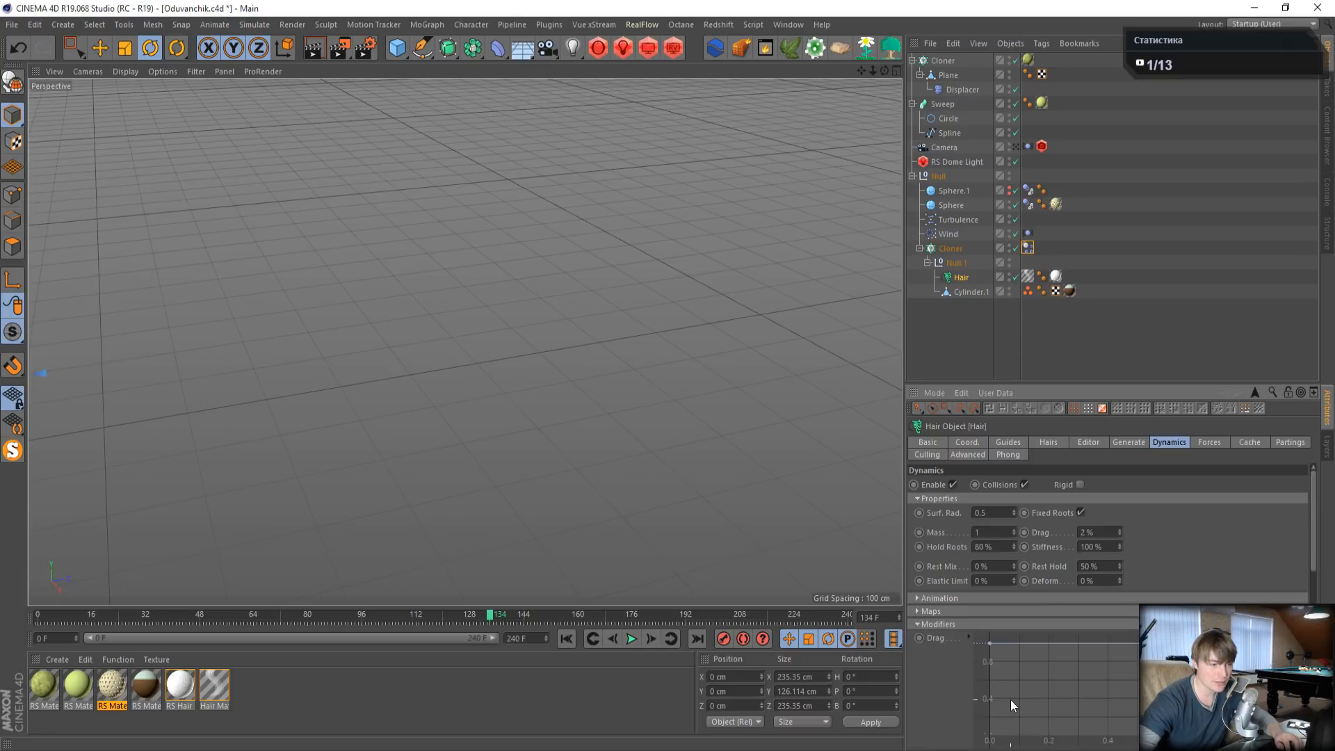
pyautogui.scroll(-4, 965, 712)
pyautogui.scroll(6, 1310, 584)
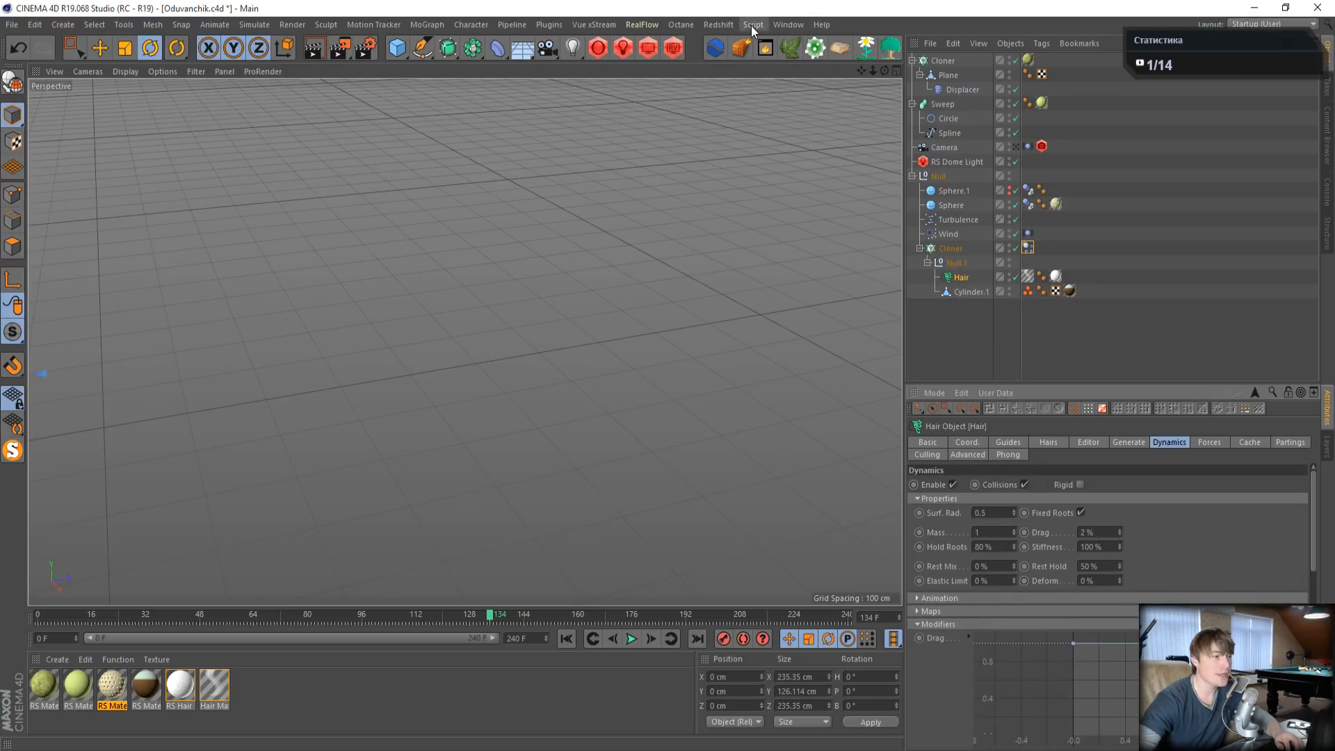
pyautogui.click(788, 24)
pyautogui.click(795, 365)
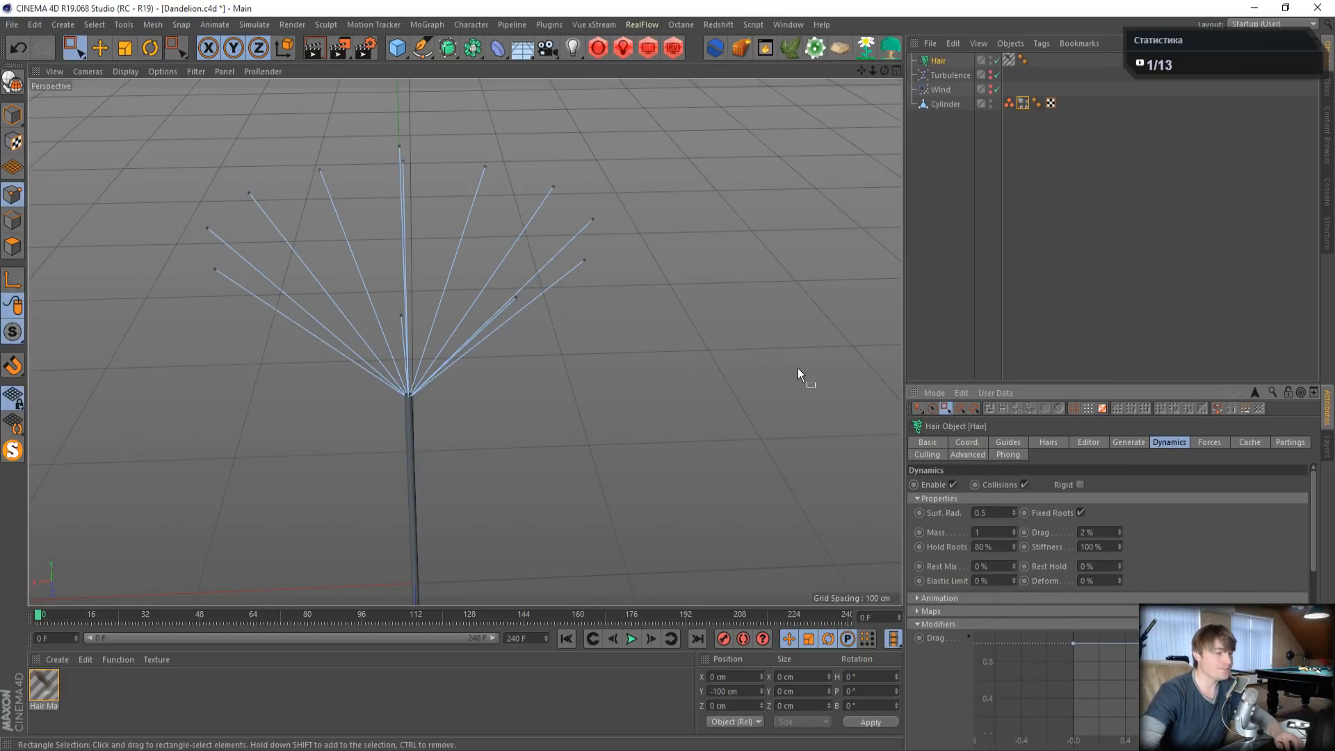
# - Review the guide root settings and hair count of the Hair object in Dandelion.c4d
pyautogui.click(939, 60)
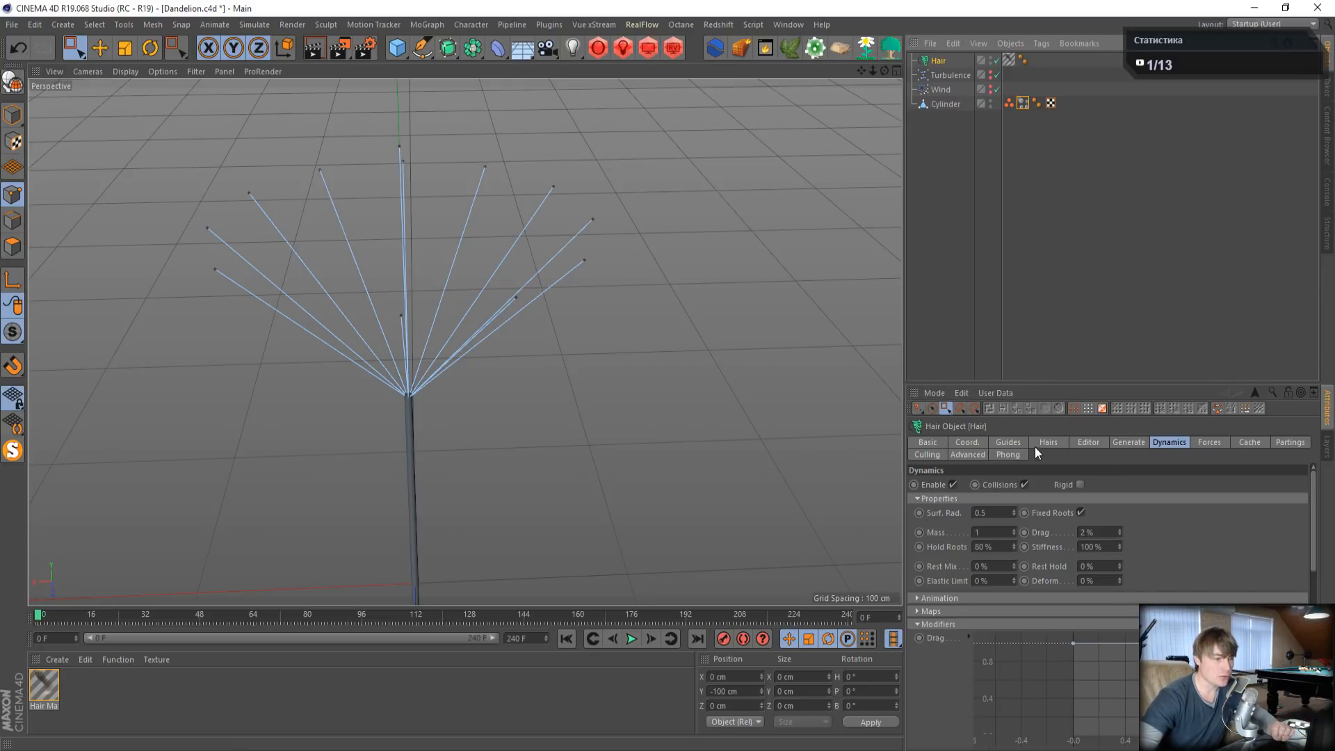
pyautogui.click(1010, 443)
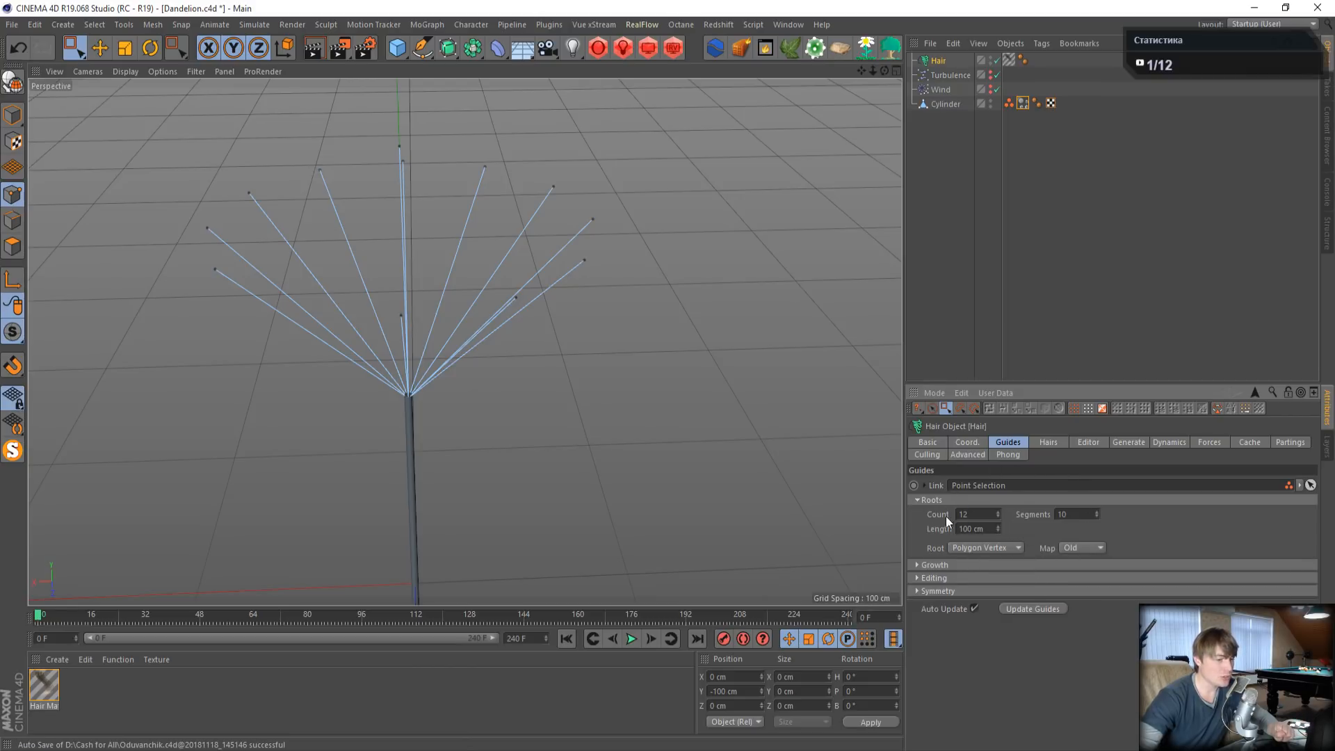
pyautogui.moveTo(987, 516); pyautogui.dragTo(930, 510)
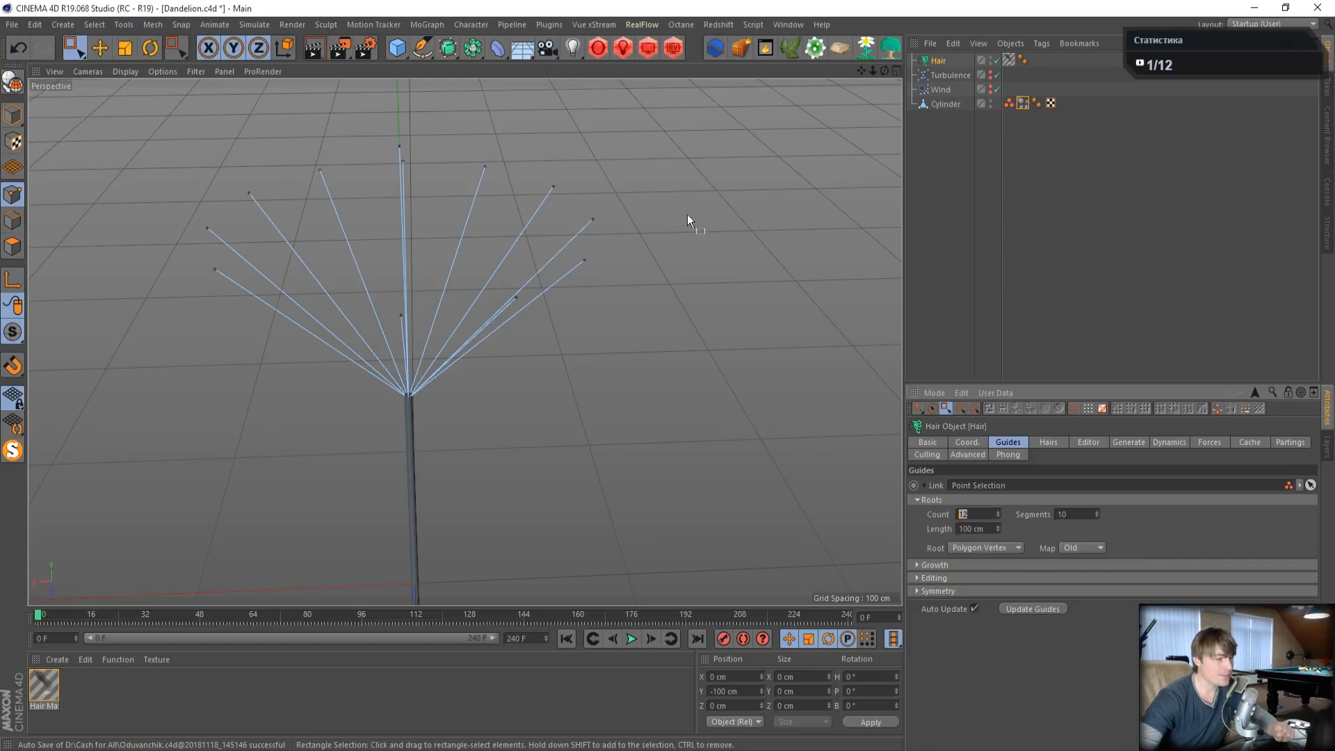
pyautogui.click(1052, 443)
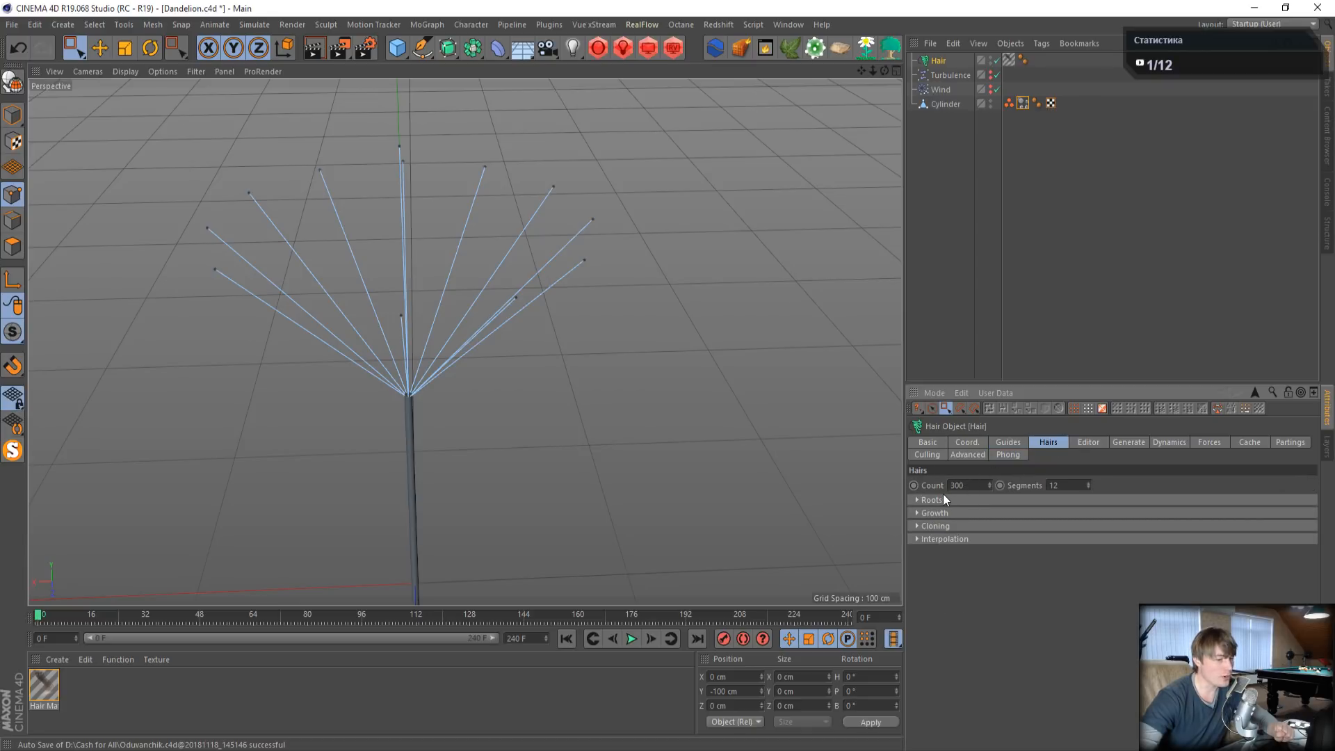
# - Expand the Hair object's cloning settings and preview the tuft in the Redshift RenderView
pyautogui.moveTo(972, 483); pyautogui.dragTo(932, 488)
pyautogui.click(917, 526)
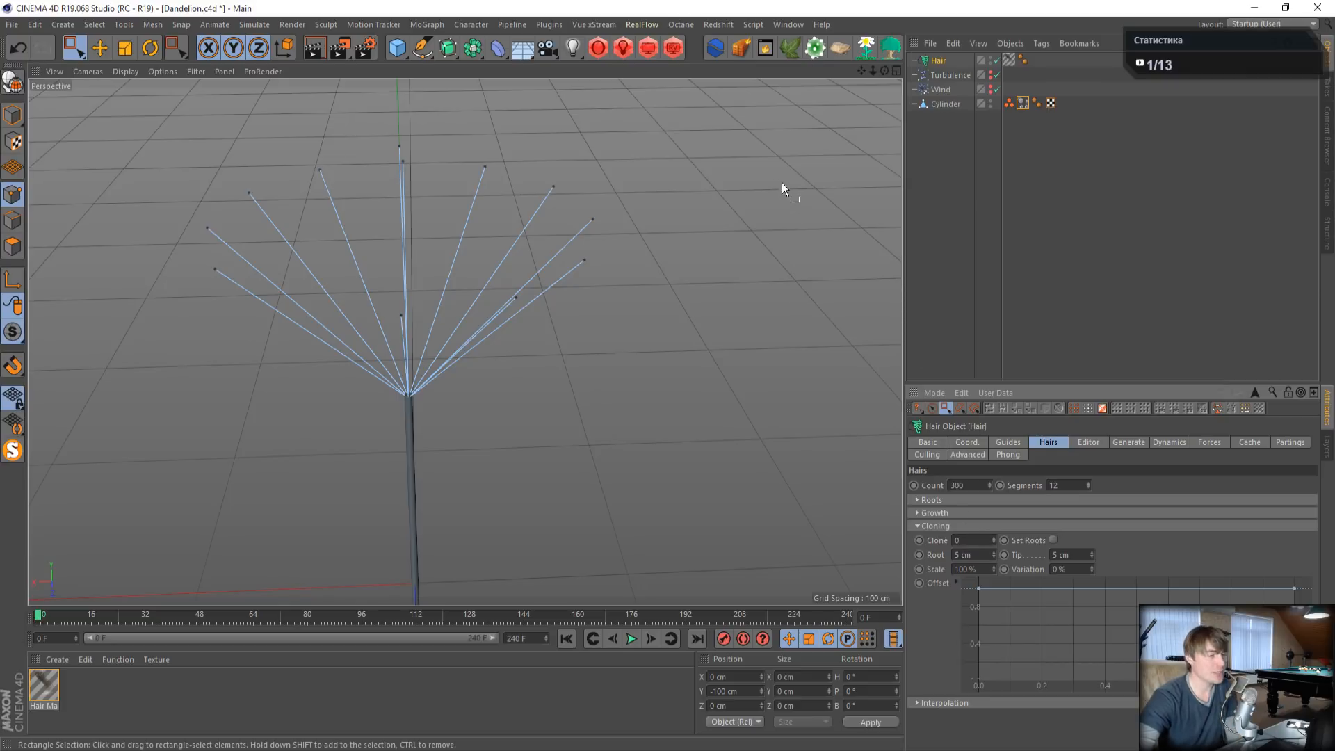
pyautogui.click(673, 47)
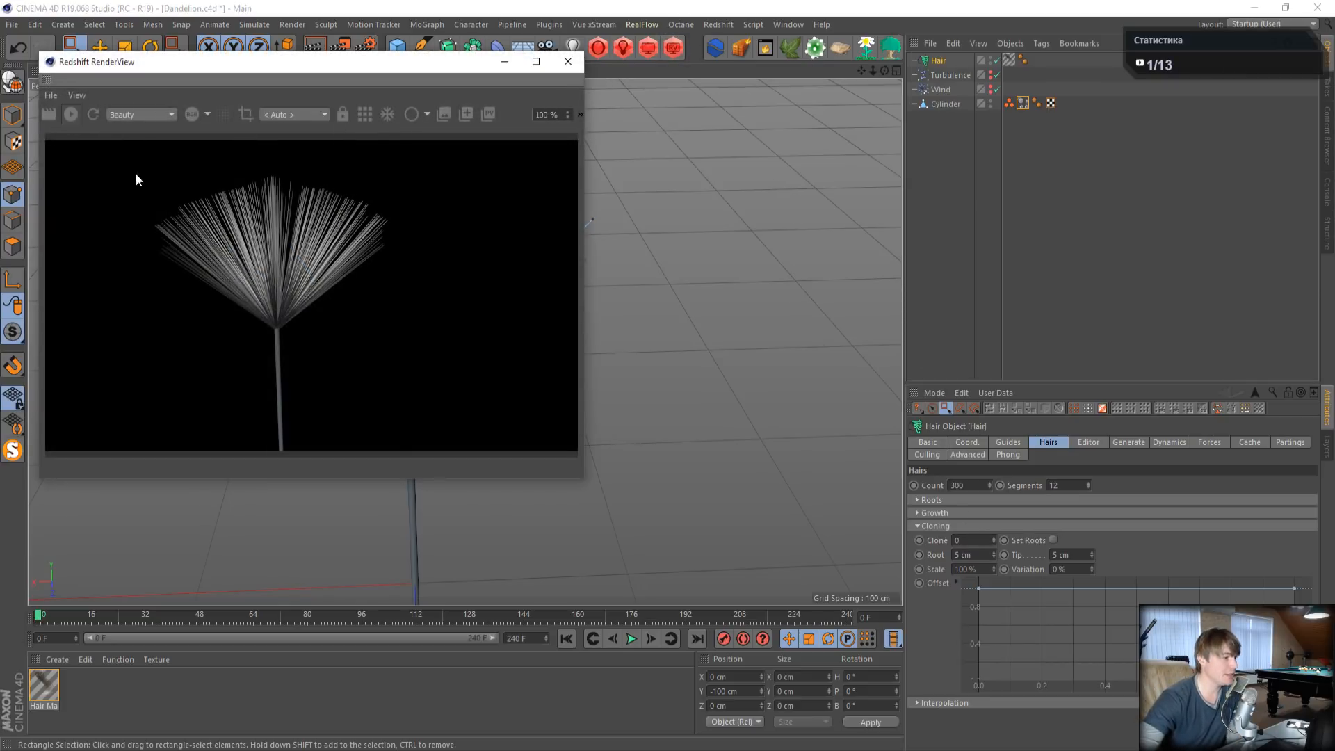
# - Set the length of the hair guides to 150 cm and frame the whole tuft in the preview
pyautogui.click(1008, 443)
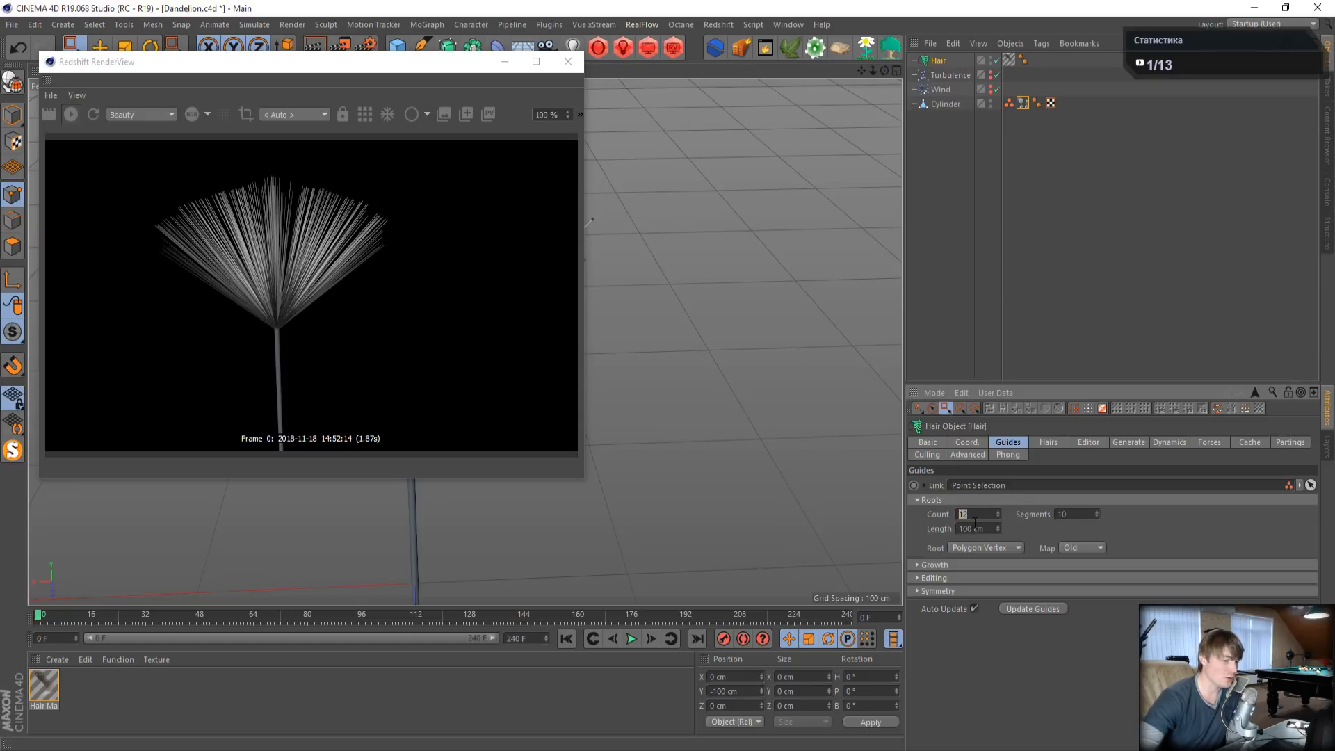
pyautogui.moveTo(986, 528); pyautogui.dragTo(896, 520)
pyautogui.write('150')
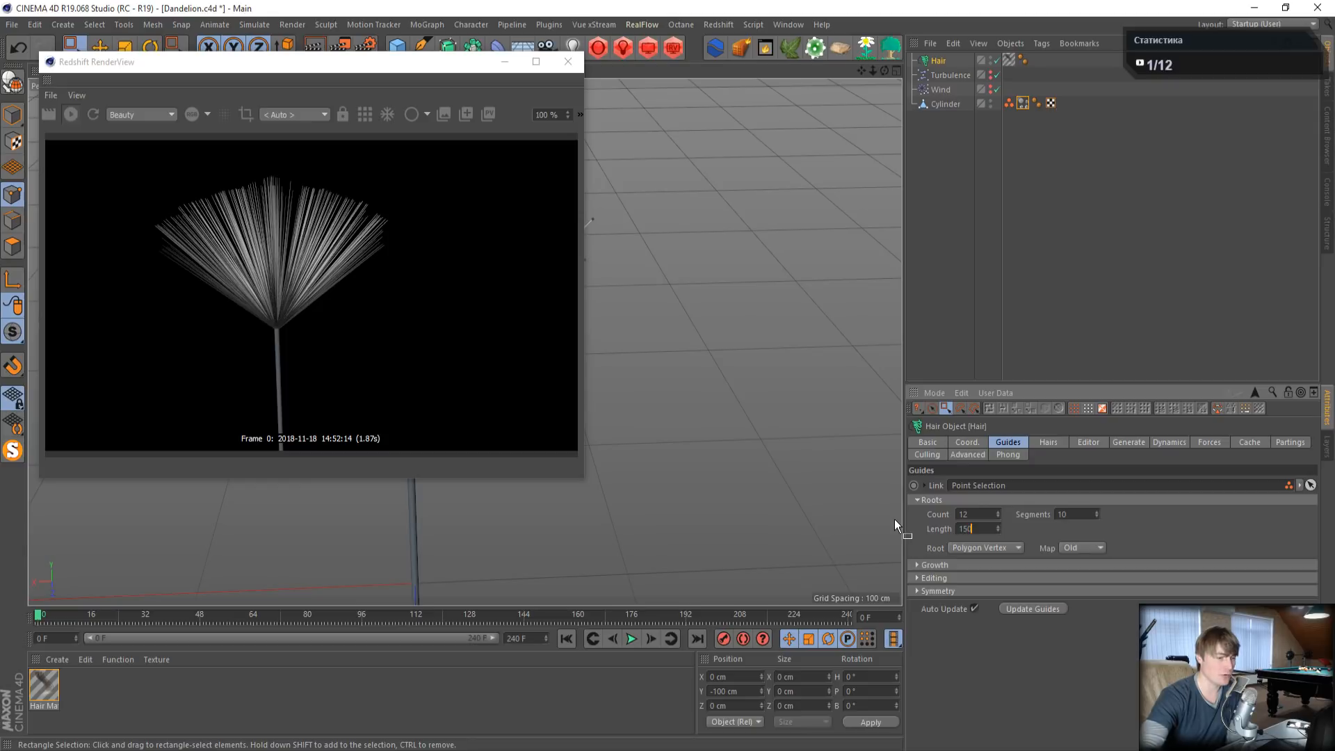
pyautogui.press('Return')
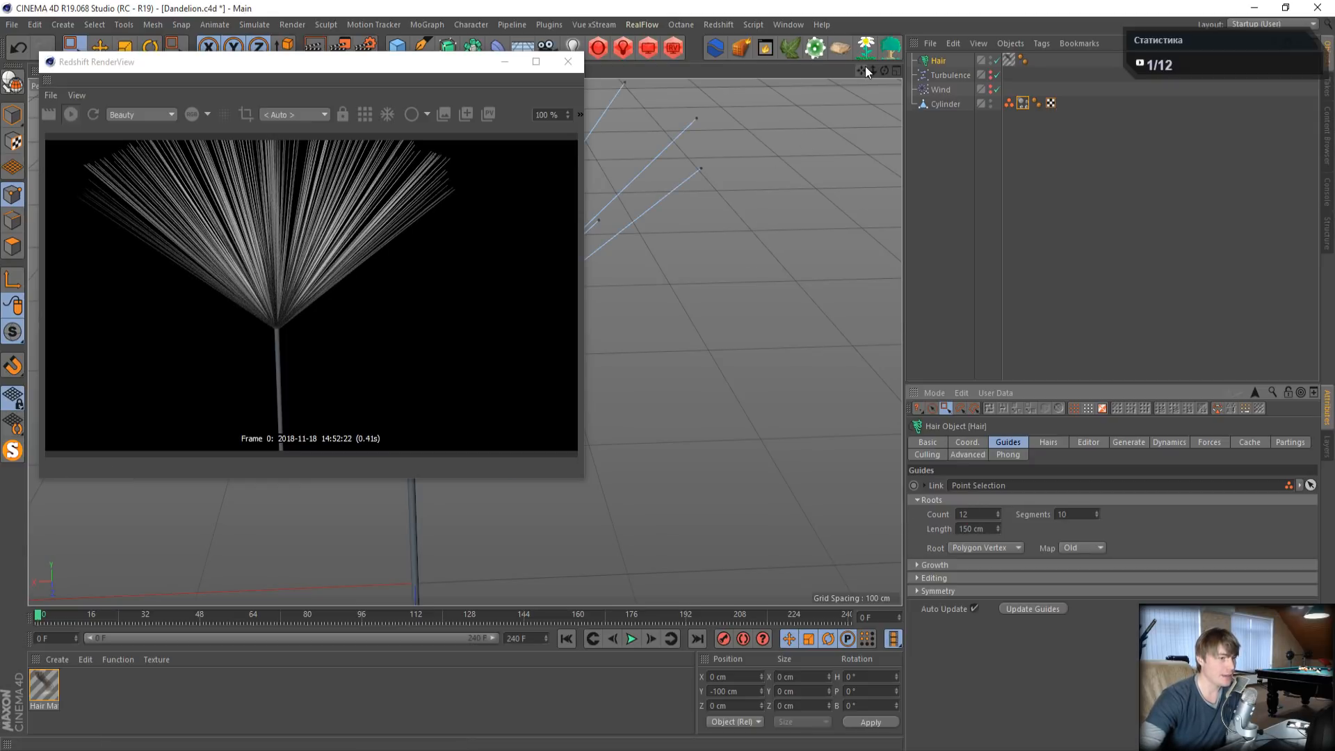
pyautogui.moveTo(861, 70); pyautogui.dragTo(907, 166)
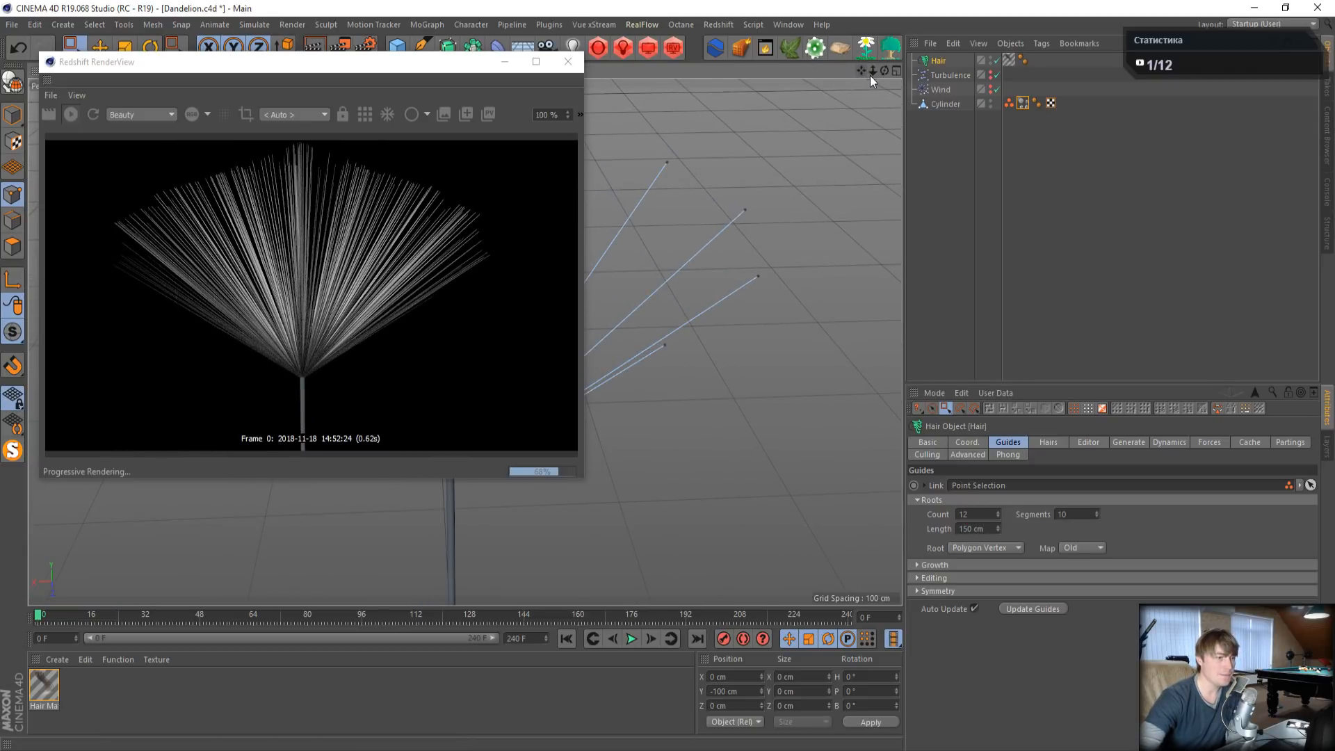
# - Try a hair count of 12 with a clone value of 5 on the Hair object
pyautogui.click(1047, 442)
pyautogui.moveTo(976, 485); pyautogui.dragTo(835, 471)
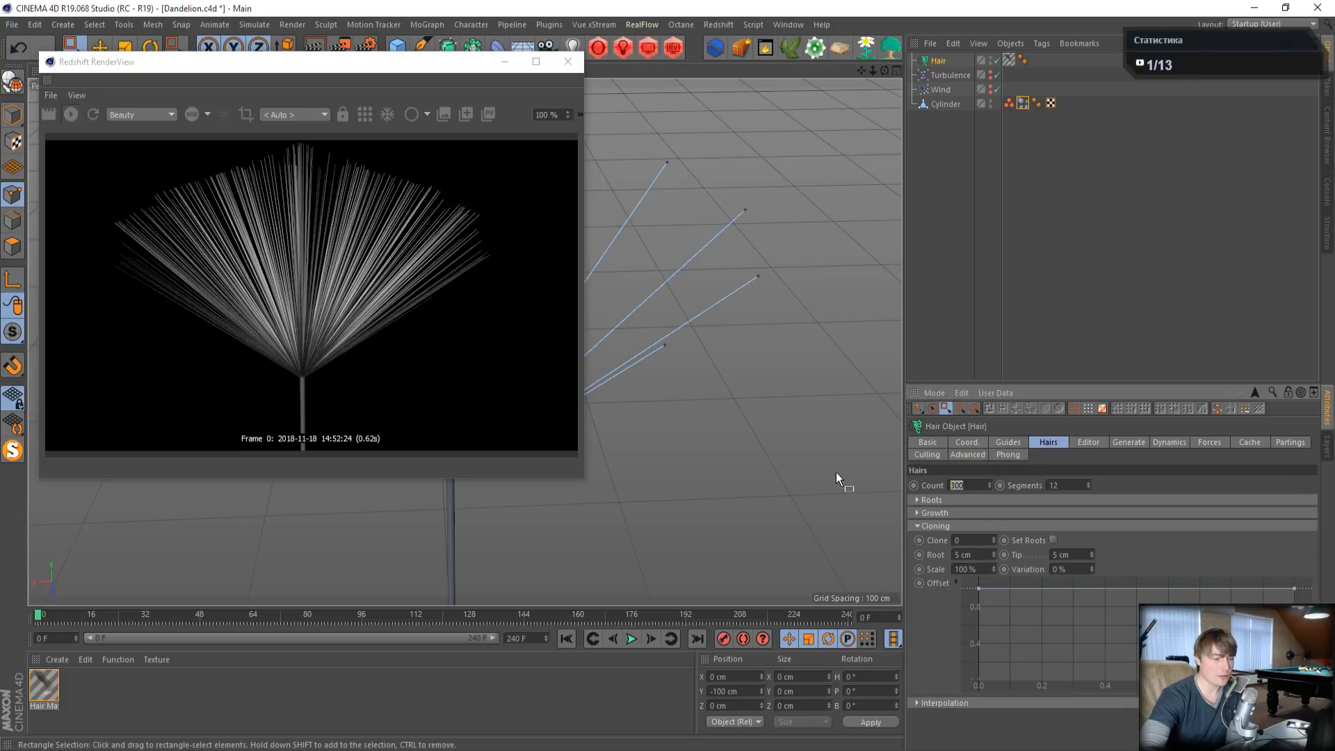
pyautogui.write('12')
pyautogui.press('Return')
pyautogui.click(1011, 445)
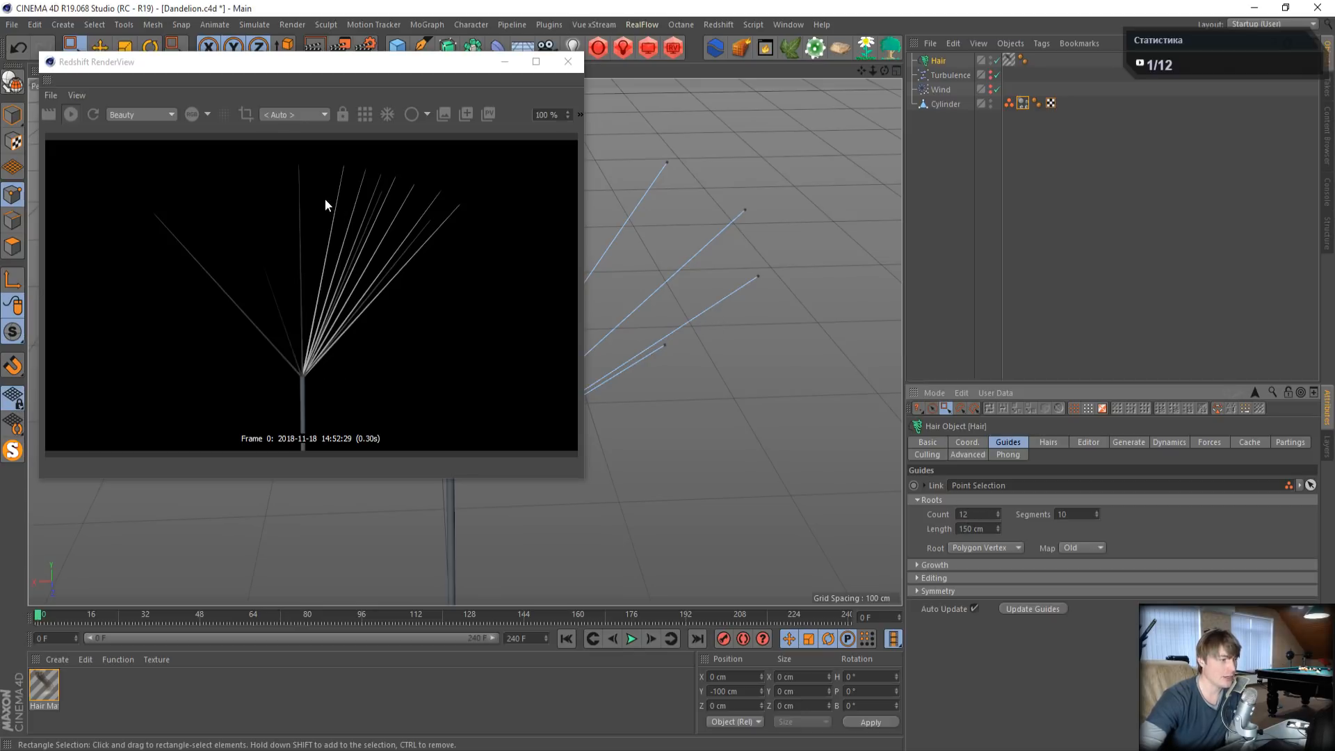
pyautogui.click(1041, 441)
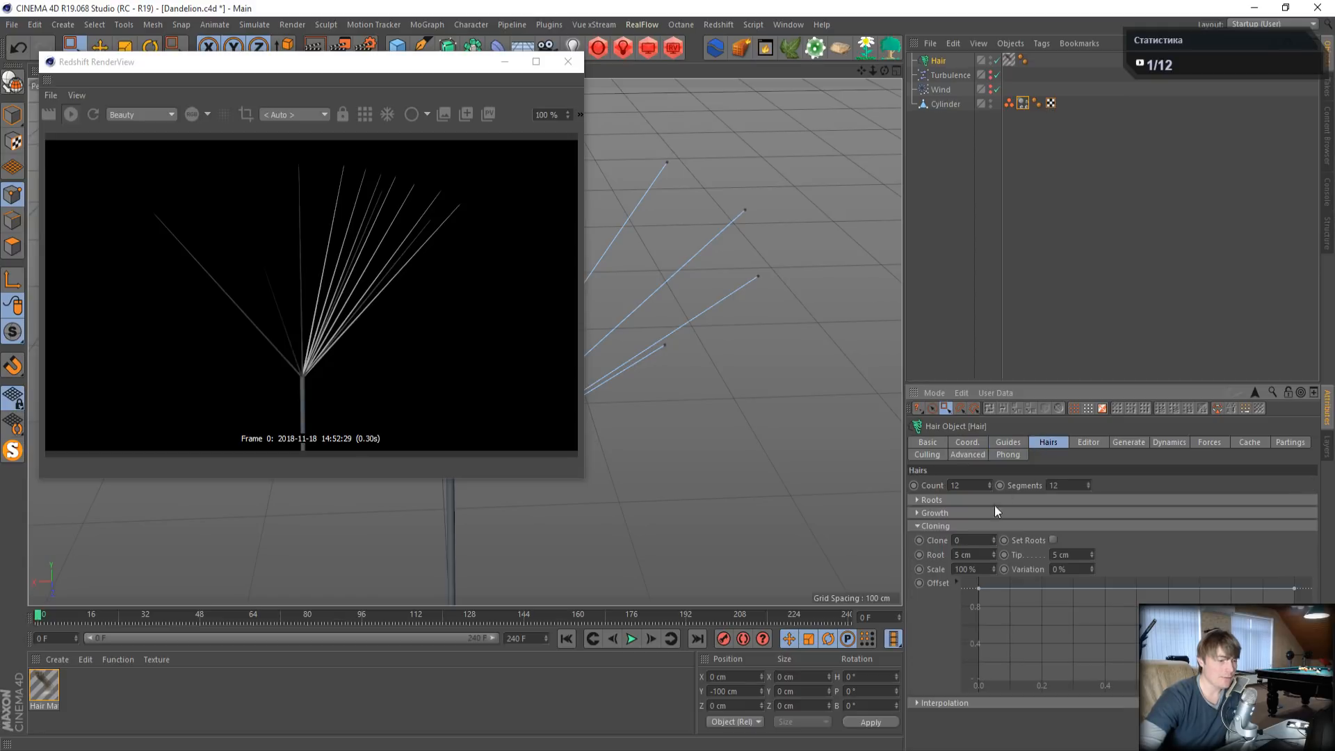
pyautogui.click(980, 540)
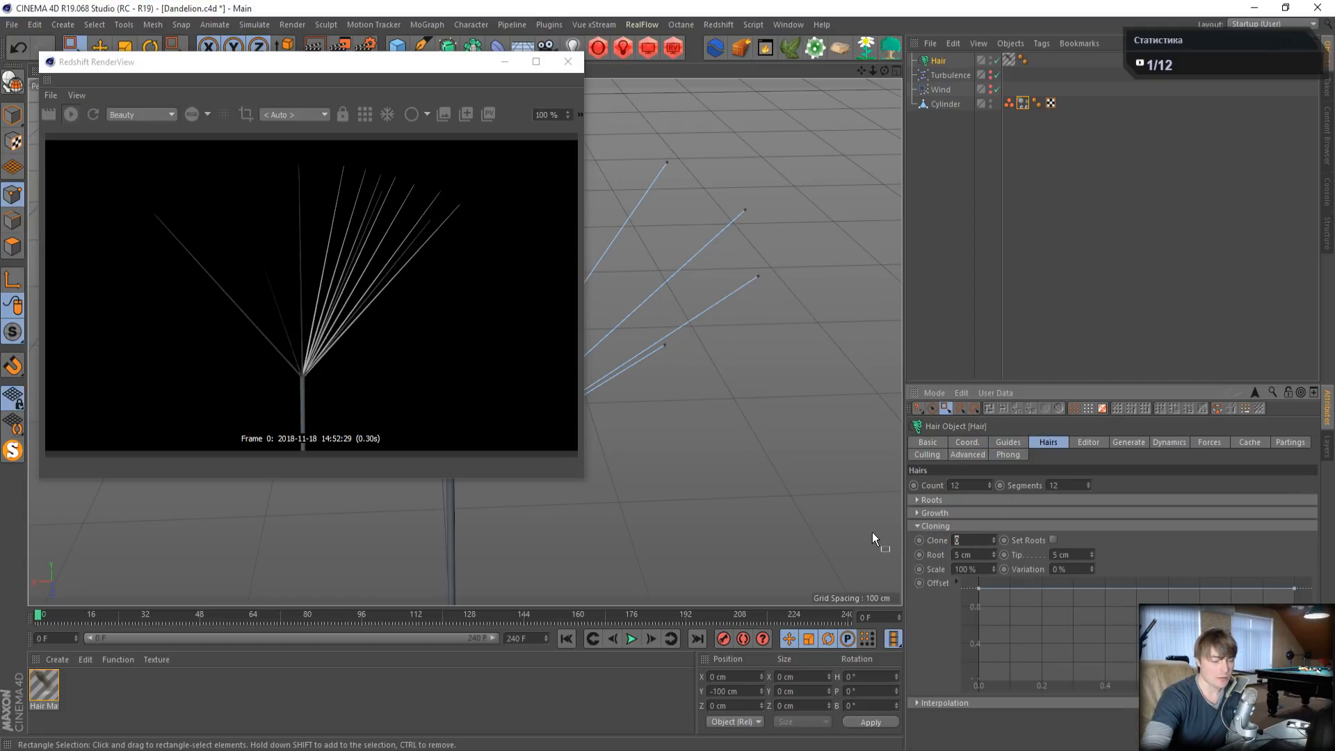
pyautogui.write('5')
pyautogui.press('Return')
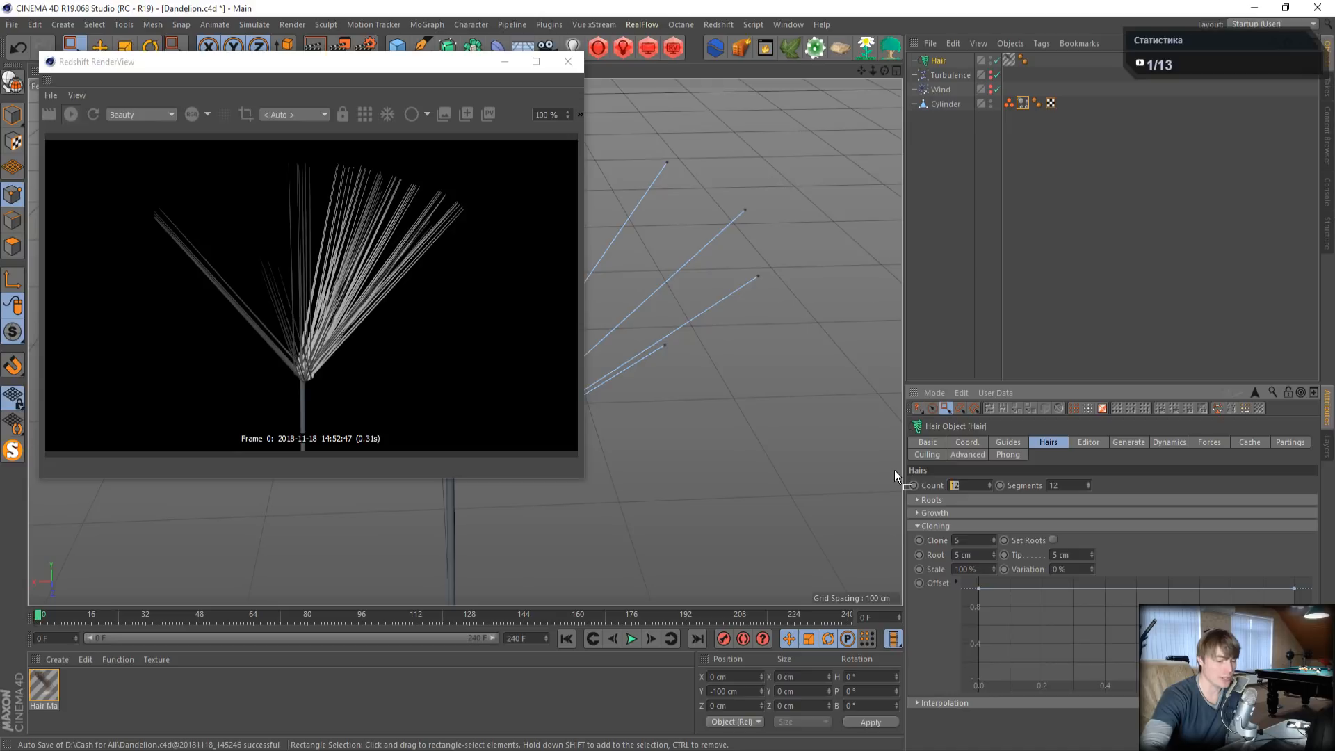
# - Set the hair count to 100 and the clone value to 0
pyautogui.write('100')
pyautogui.press('Return')
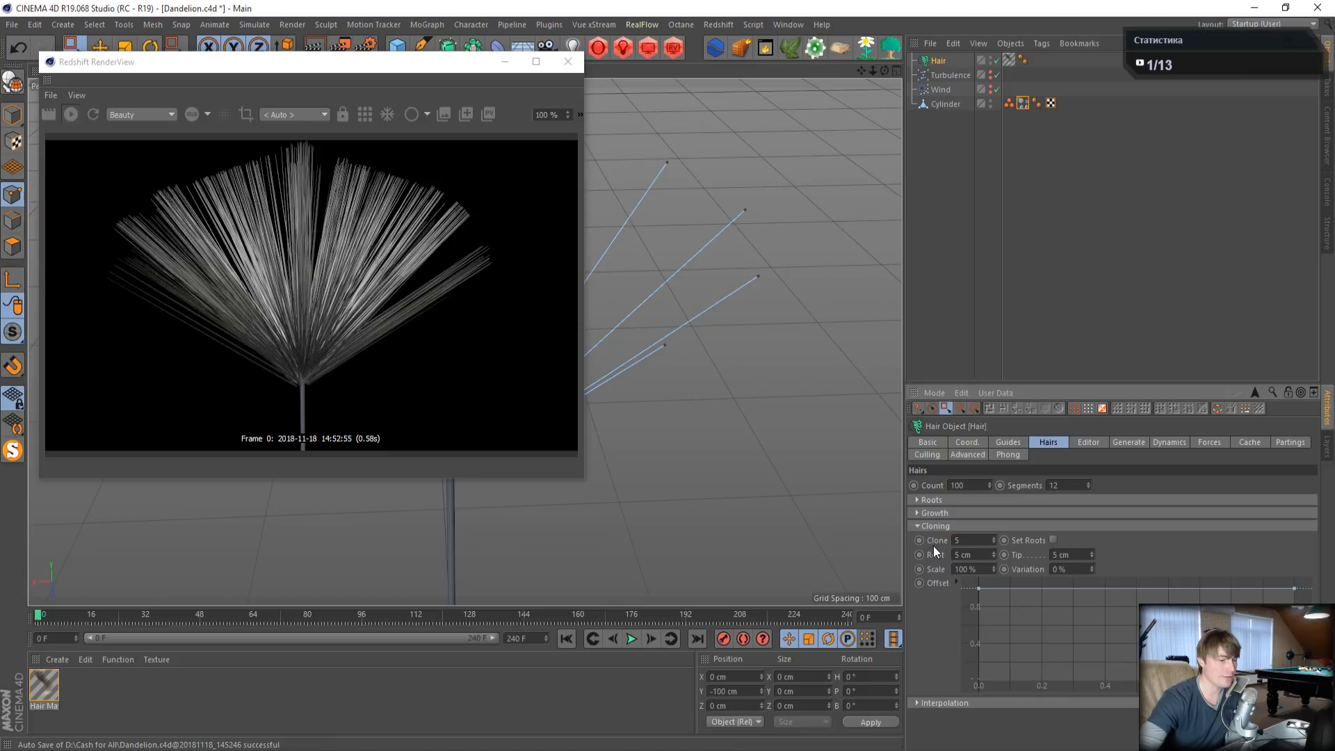
pyautogui.write('0')
pyautogui.press('Return')
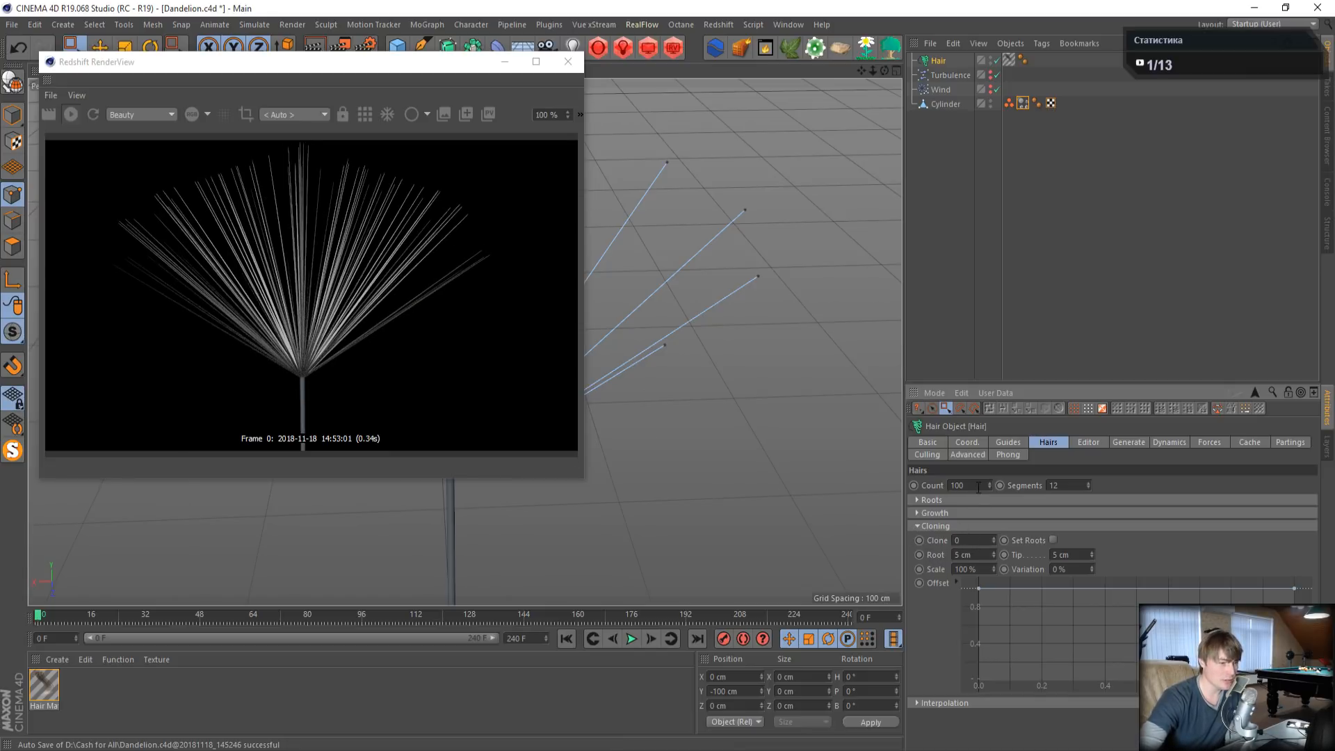
# - Check the hair cloning settings in Oduvanchik.c4d, then set the clone value to 1 in Dandelion.c4d
pyautogui.click(789, 25)
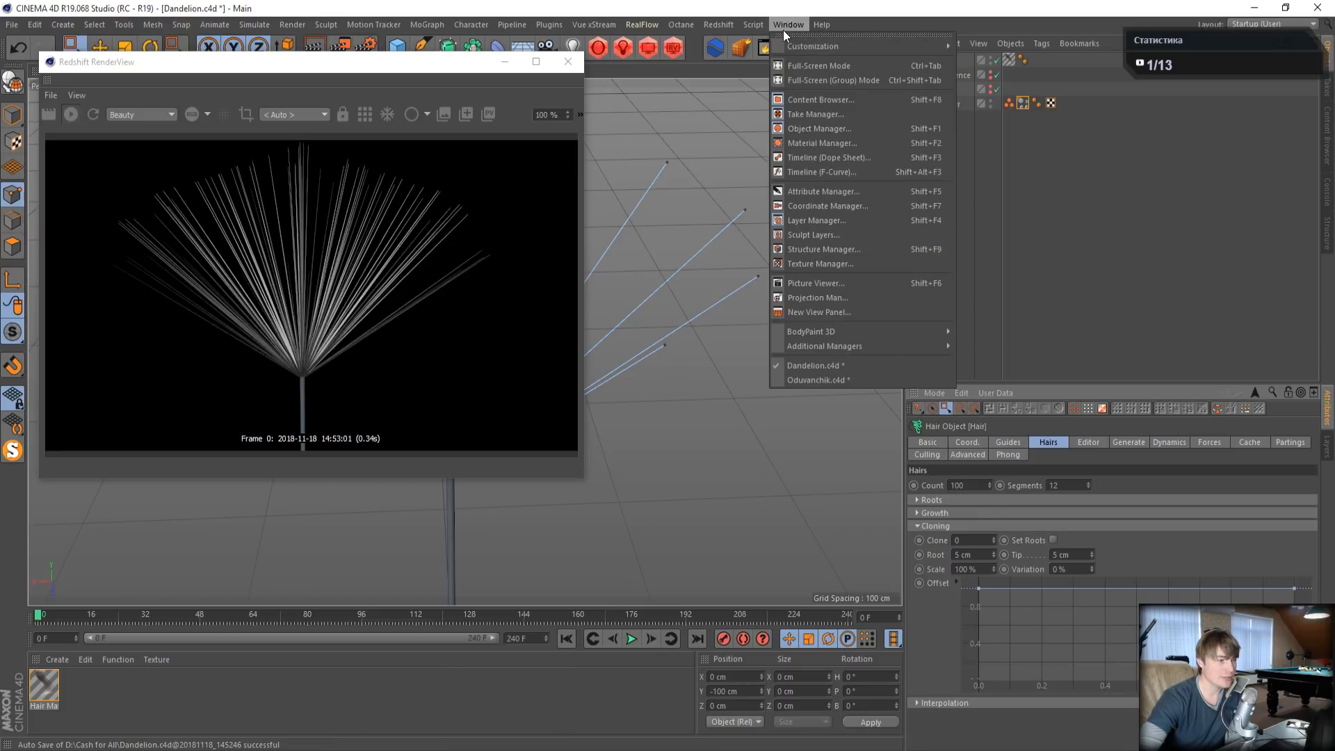
pyautogui.click(827, 380)
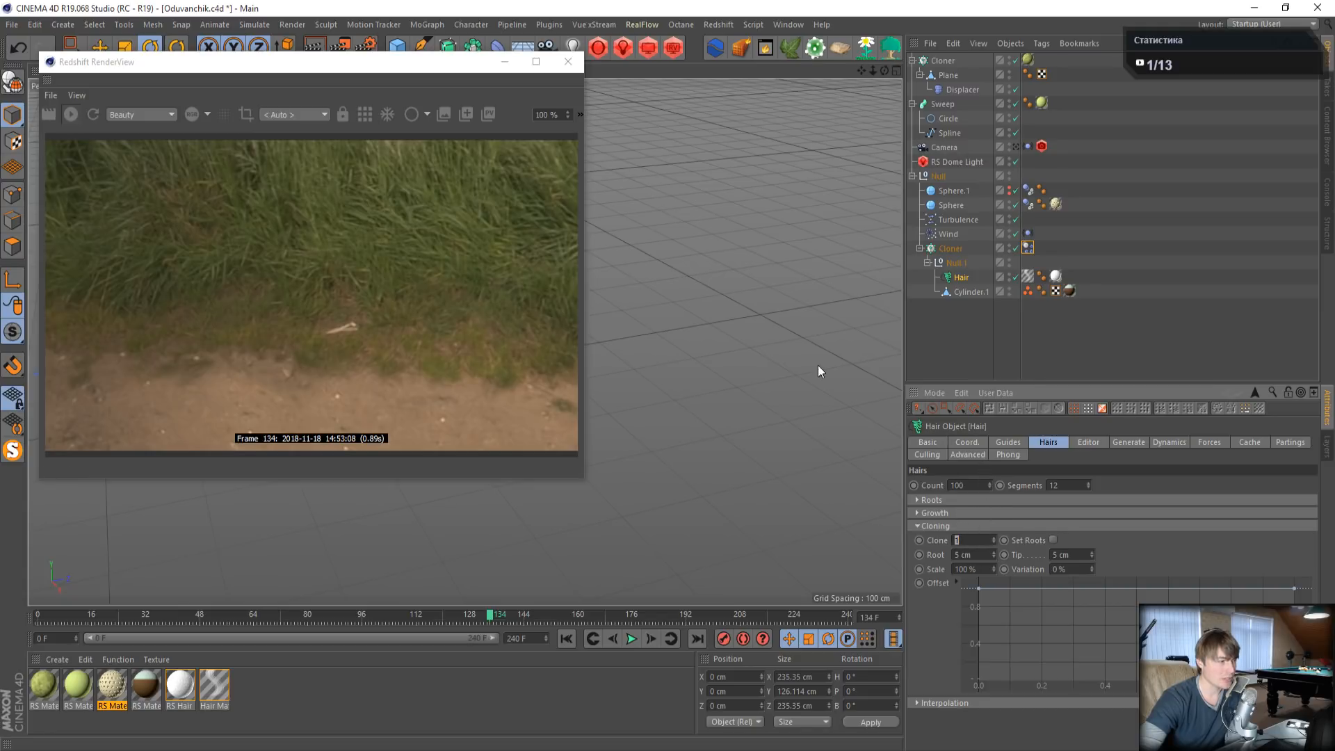
pyautogui.click(789, 25)
pyautogui.click(799, 381)
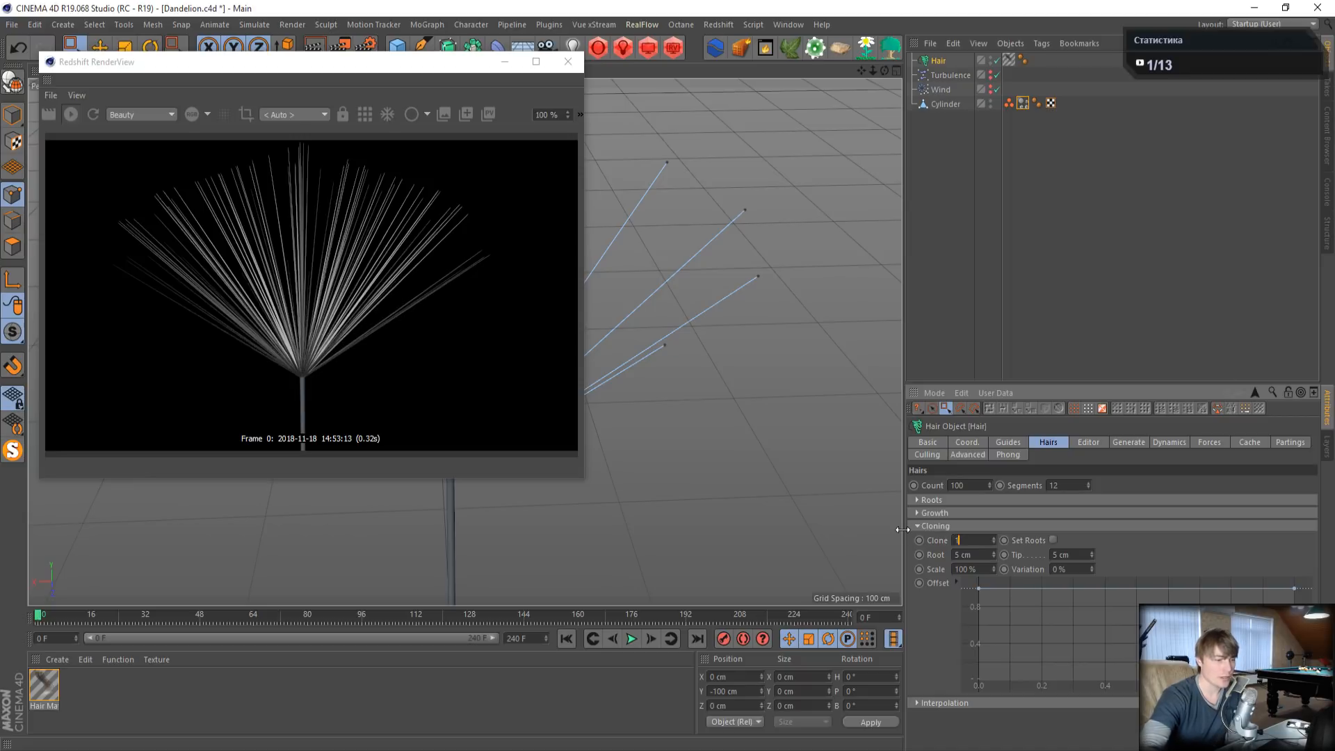
pyautogui.press('Return')
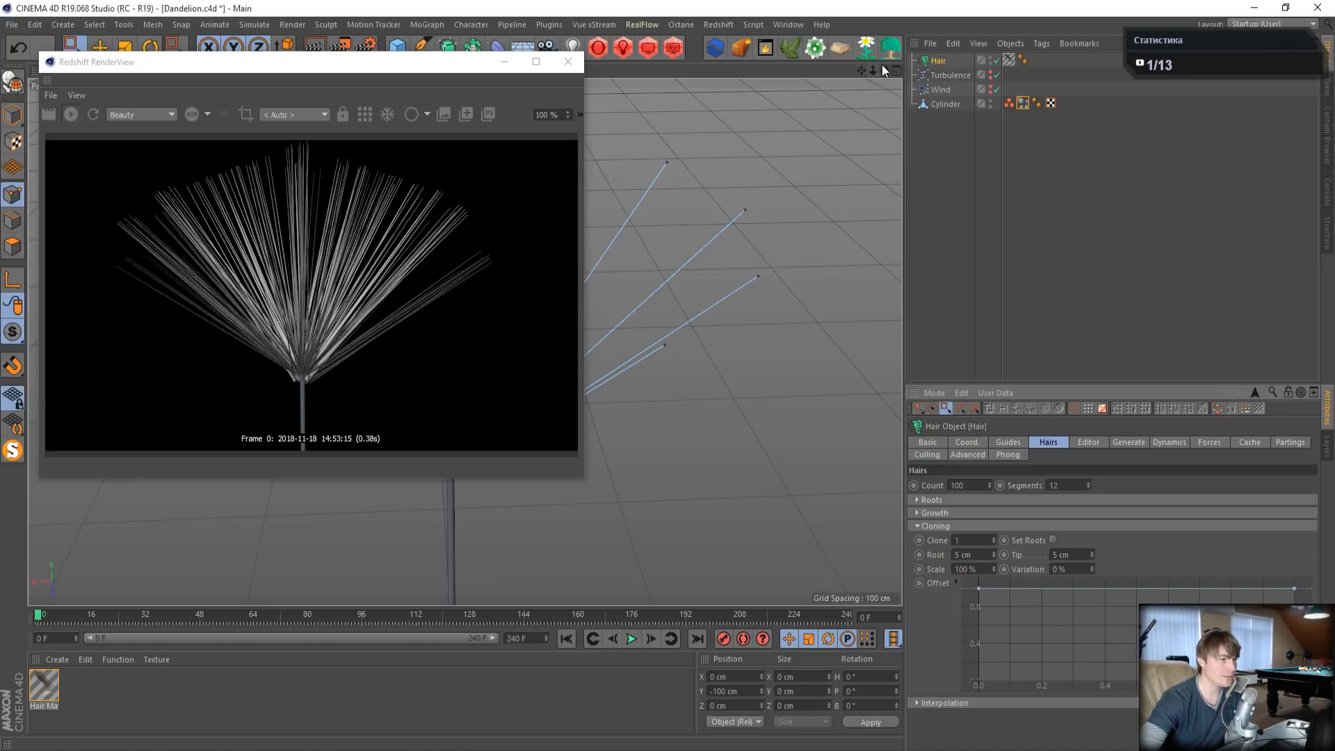
# - Compare the tuft with the Hair object's hair and cloning settings in Oduvanchik.c4d, then return to Dandelion.c4d
pyautogui.moveTo(884, 70)
pyautogui.mouseDown()
pyautogui.moveTo(884, 160)
pyautogui.moveTo(877, 56)
pyautogui.mouseUp()
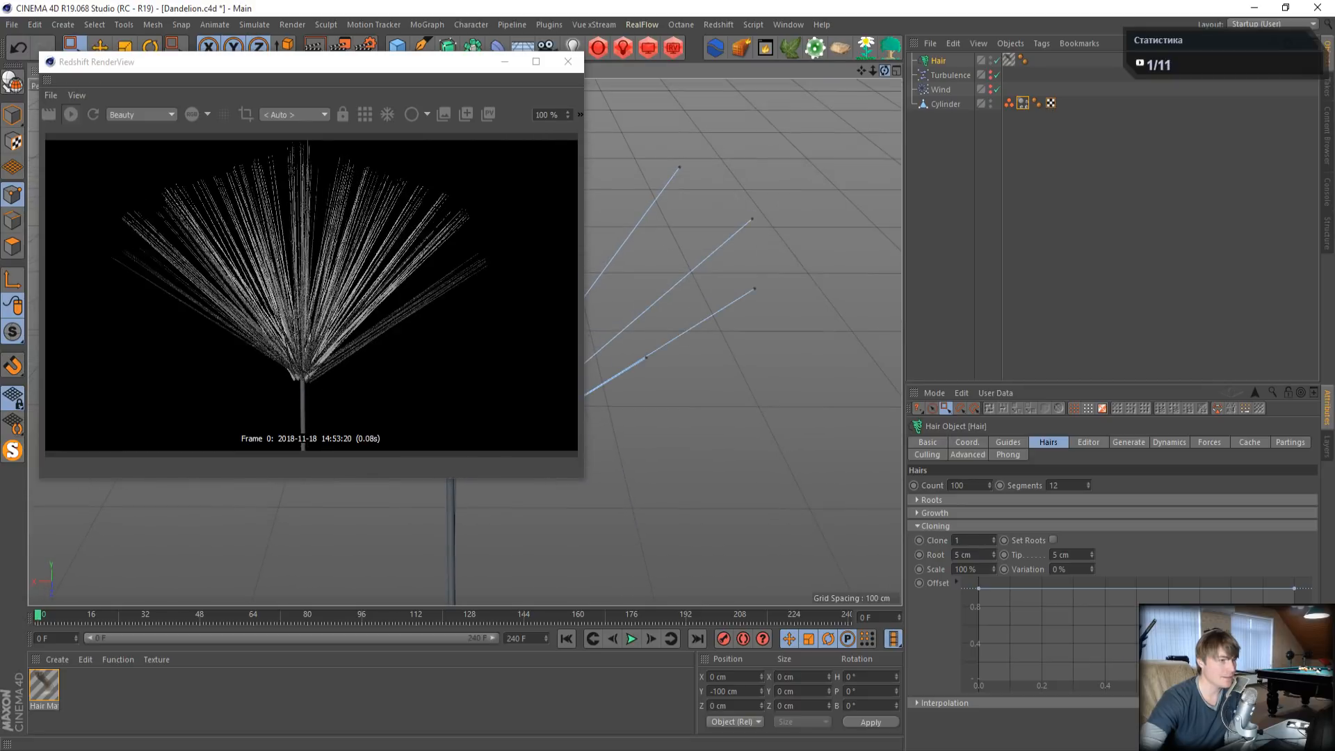
pyautogui.click(794, 24)
pyautogui.click(834, 379)
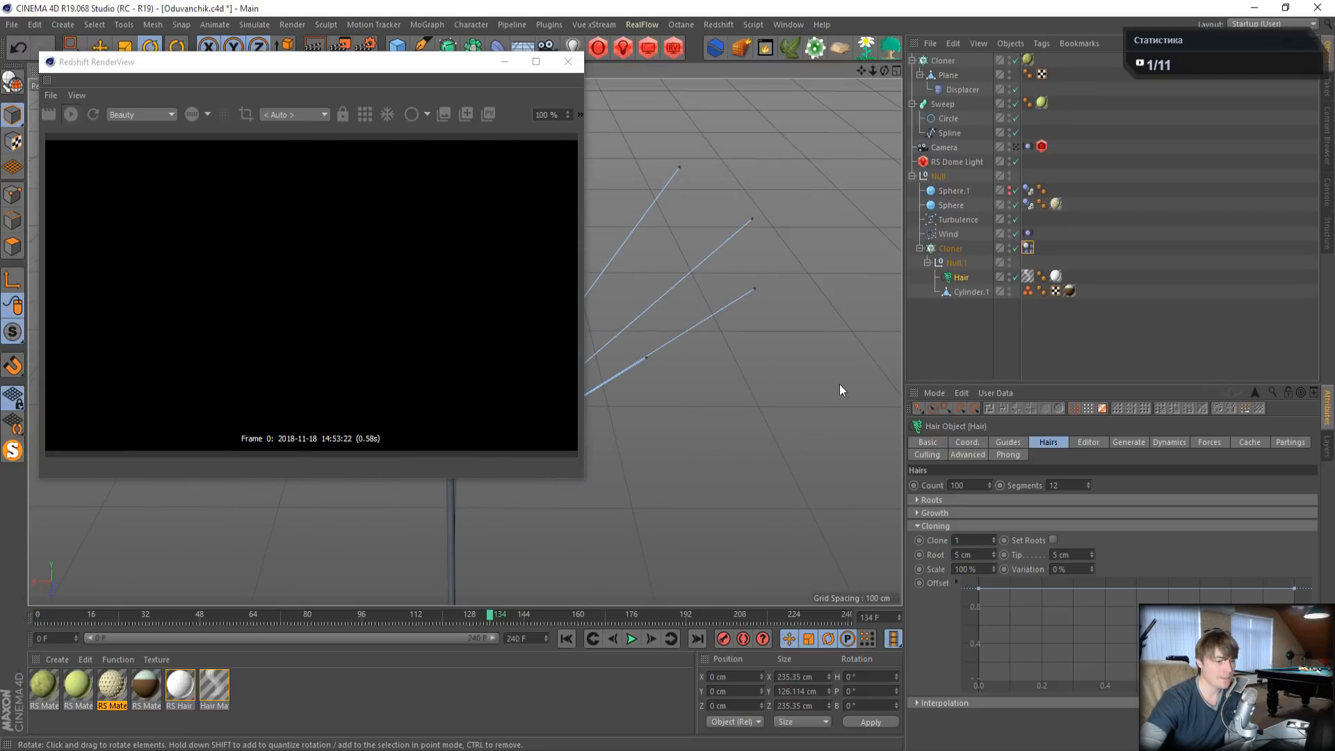
pyautogui.click(961, 277)
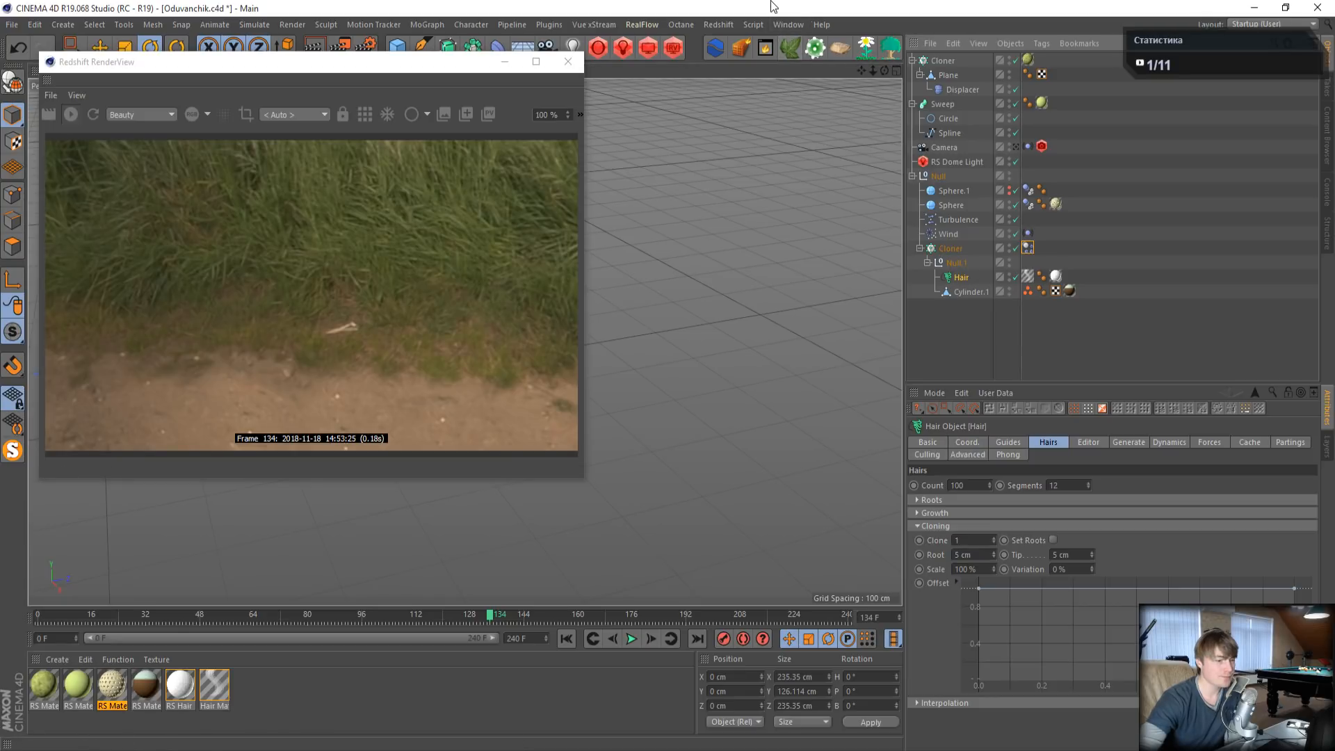
pyautogui.click(787, 23)
pyautogui.click(828, 366)
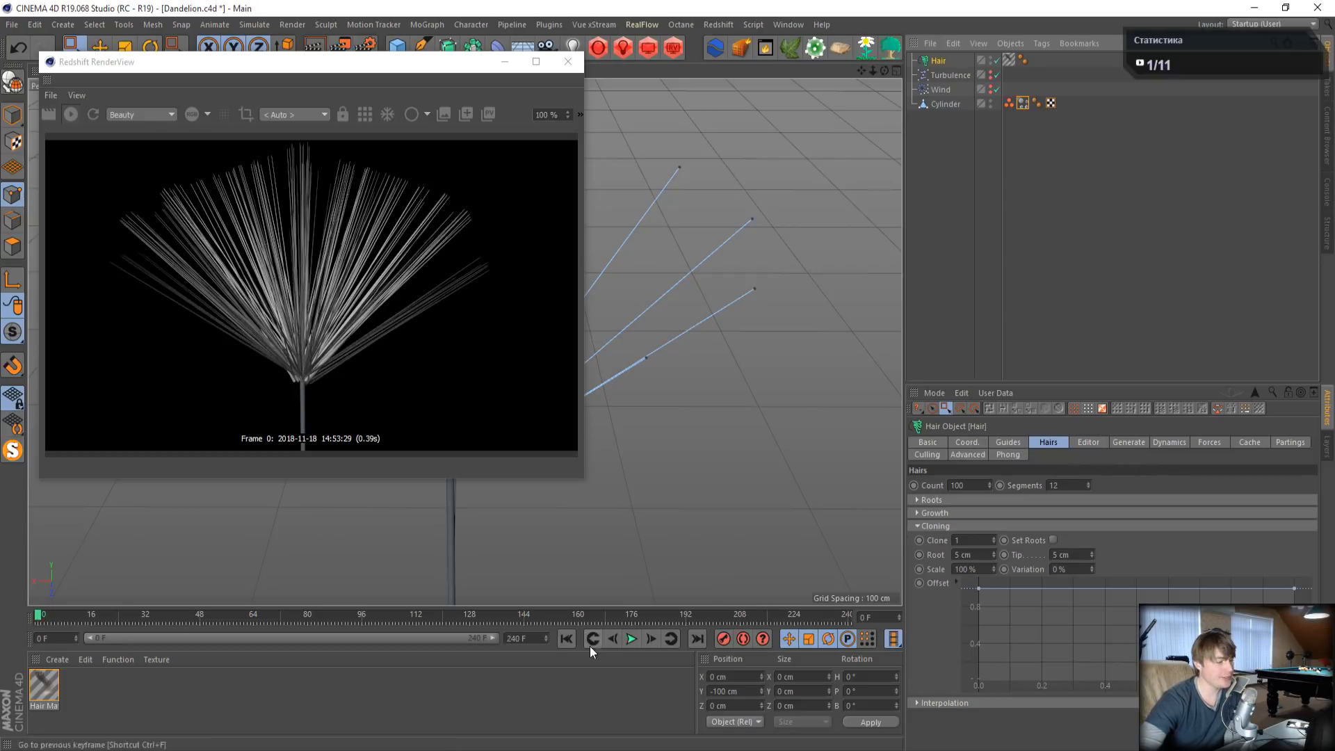
# - Disable the Turbulence and Wind objects, play the hair simulation and rewind to frame 0
pyautogui.click(997, 89)
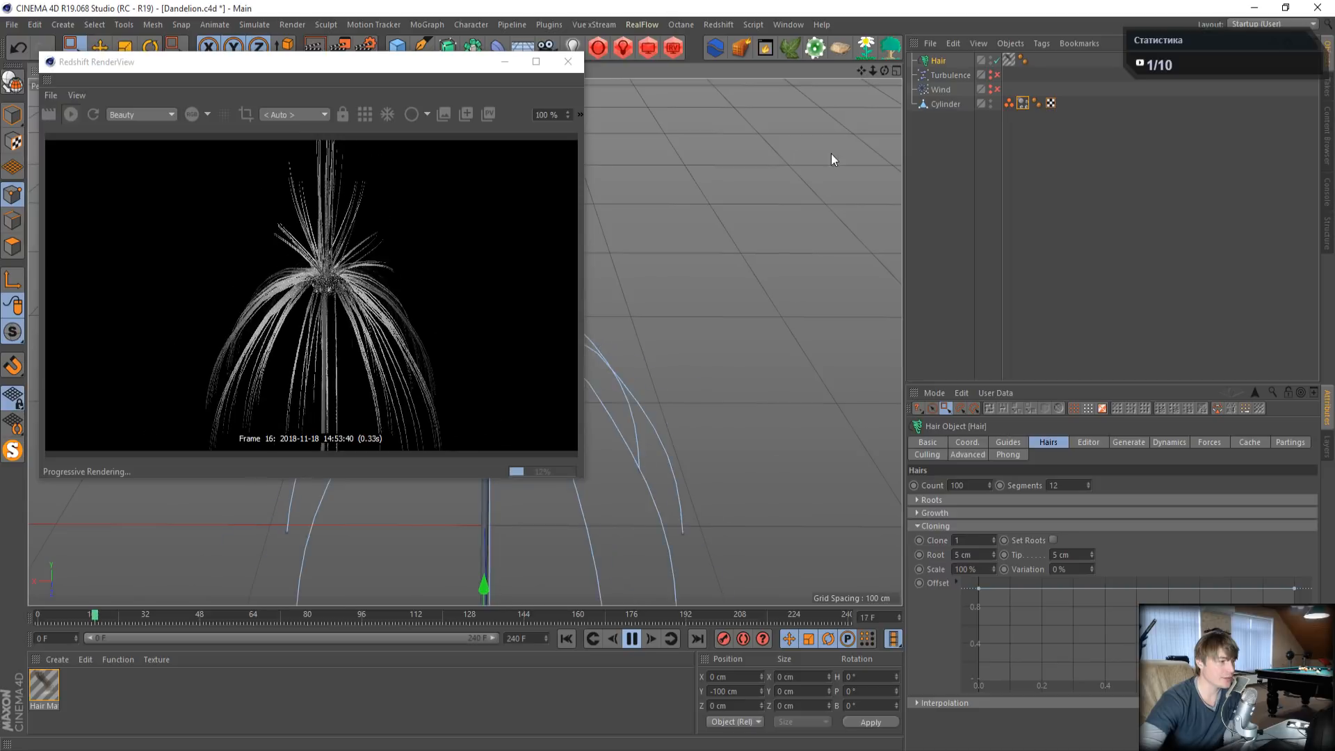
pyautogui.click(632, 640)
pyautogui.click(565, 640)
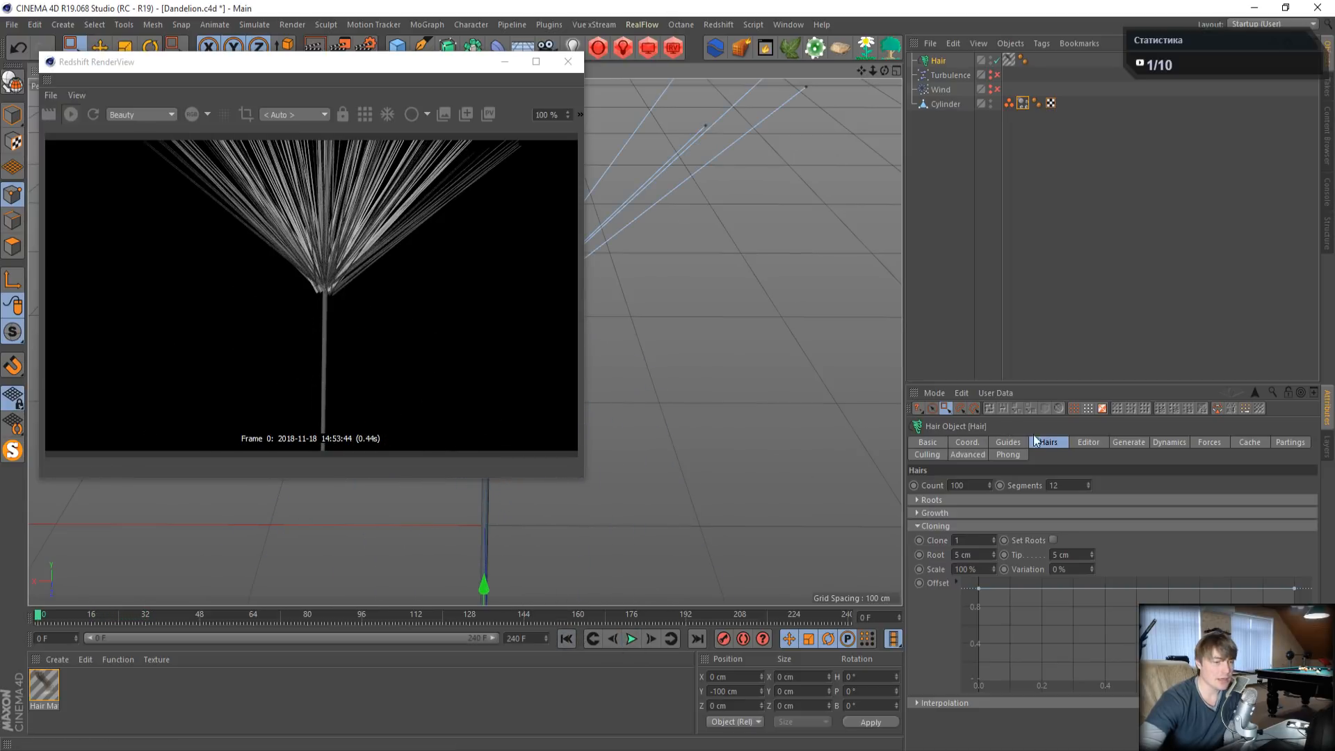
# - Review the Hair object's dynamics properties and view the guides alongside the rendered tuft and stem
pyautogui.click(1172, 442)
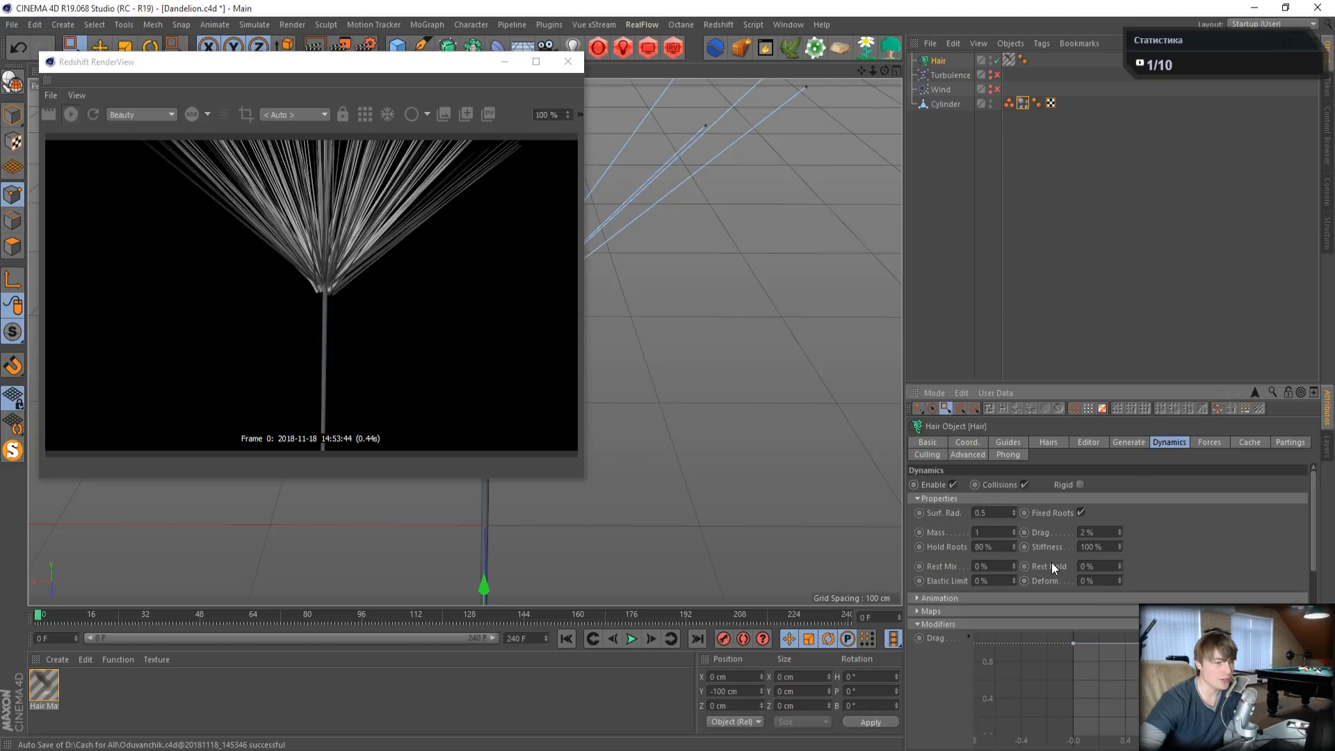
pyautogui.moveTo(872, 71); pyautogui.dragTo(827, 72)
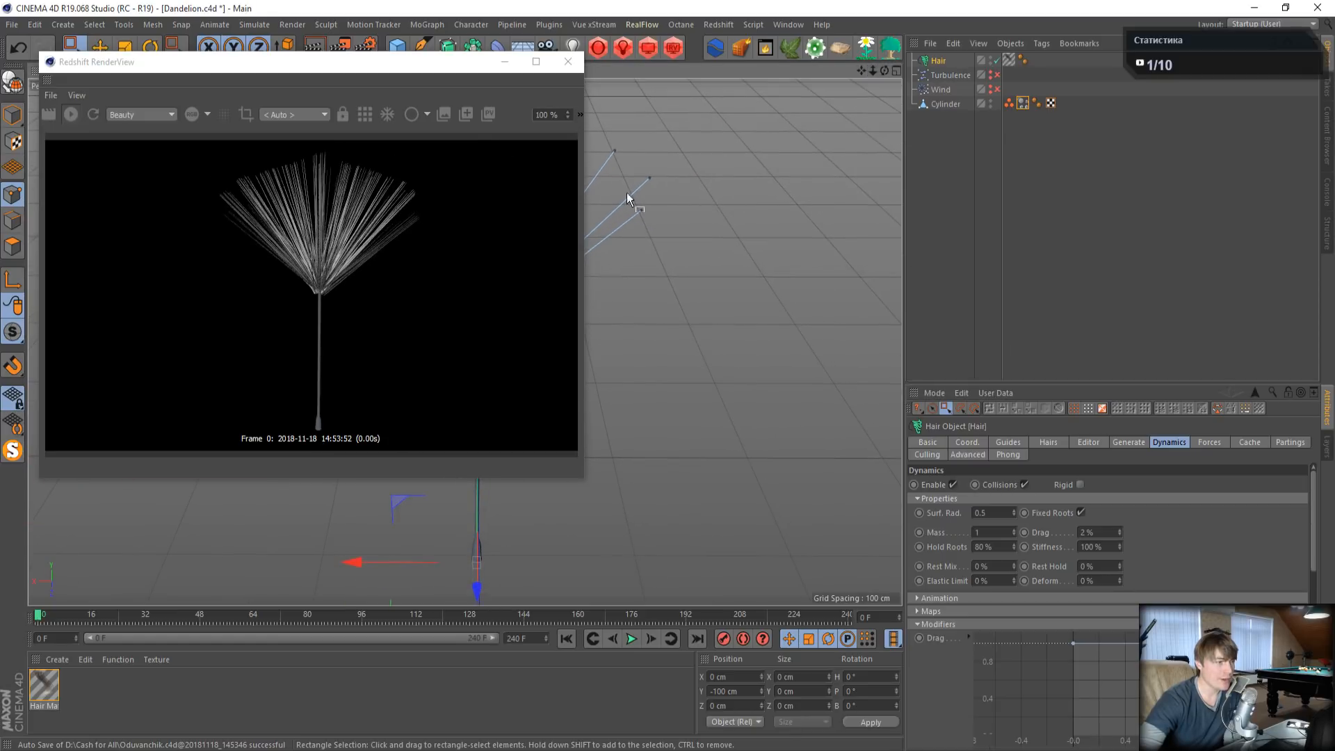
pyautogui.moveTo(444, 70); pyautogui.dragTo(424, 223)
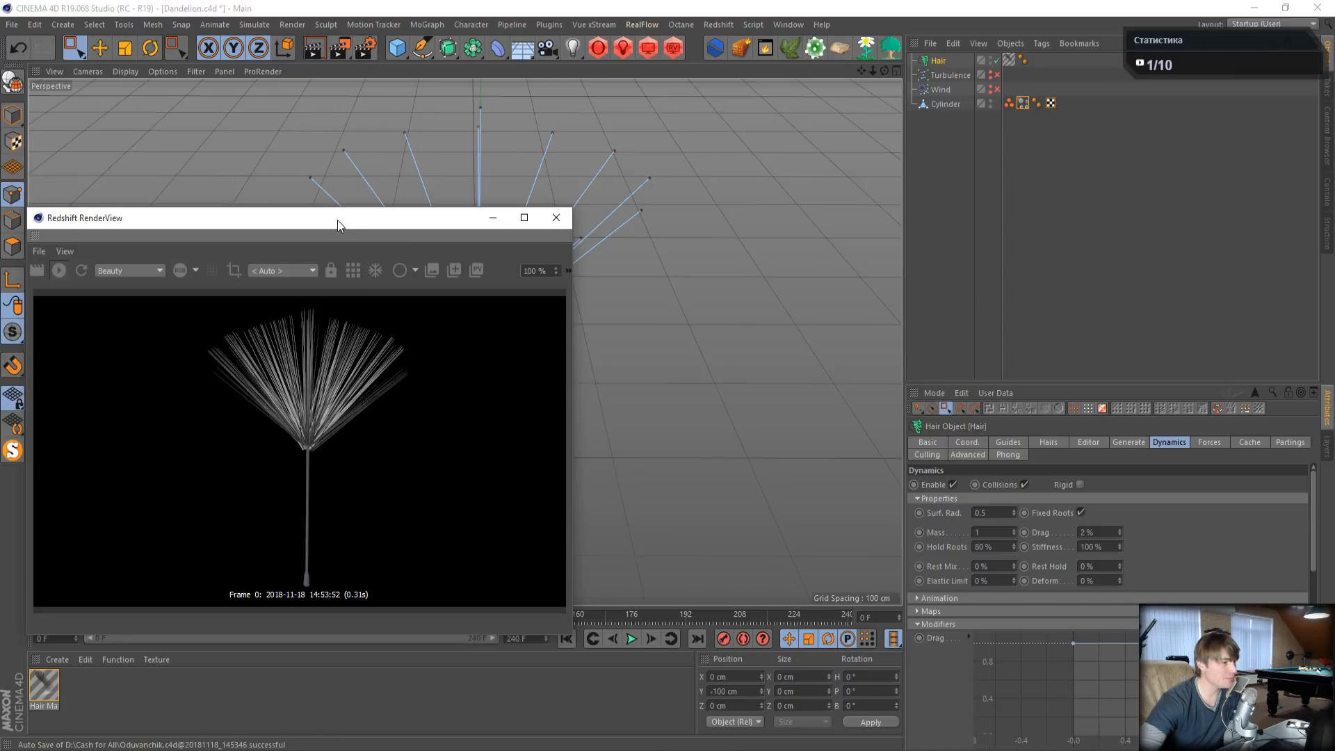
pyautogui.moveTo(337, 219); pyautogui.dragTo(345, 345)
# - Reduce the hair count to 50 and move the render preview clear of the timeline
pyautogui.click(1049, 444)
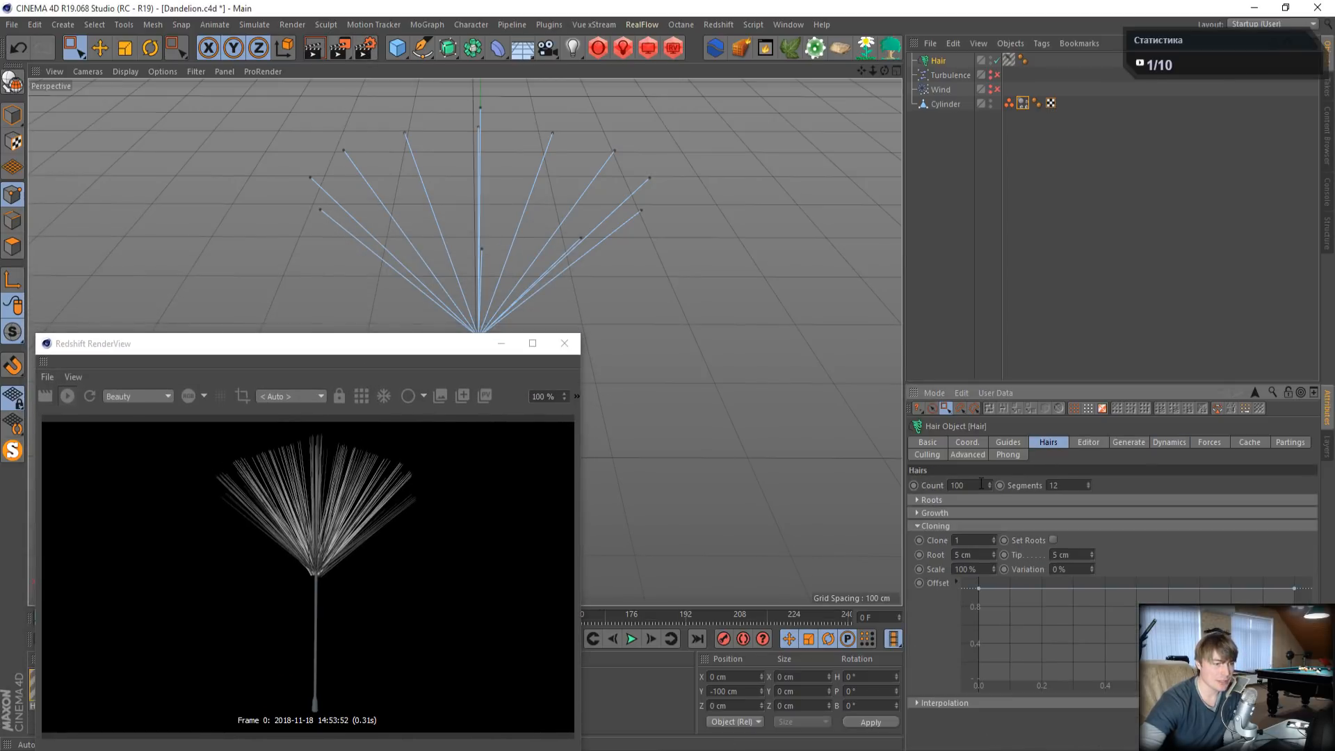
pyautogui.write('50')
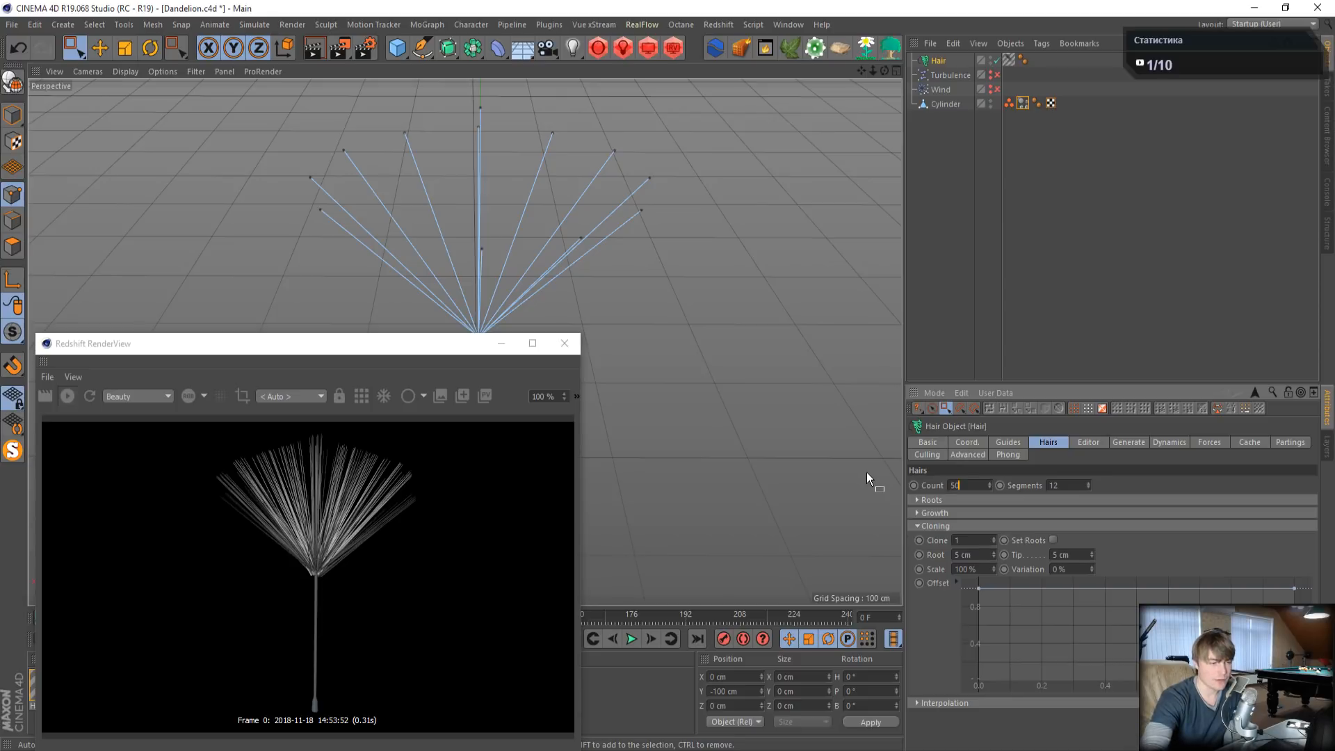
pyautogui.moveTo(361, 348); pyautogui.dragTo(348, 97)
# - Play the hair simulation and set the dynamics Rest Hold to 50%
pyautogui.click(631, 639)
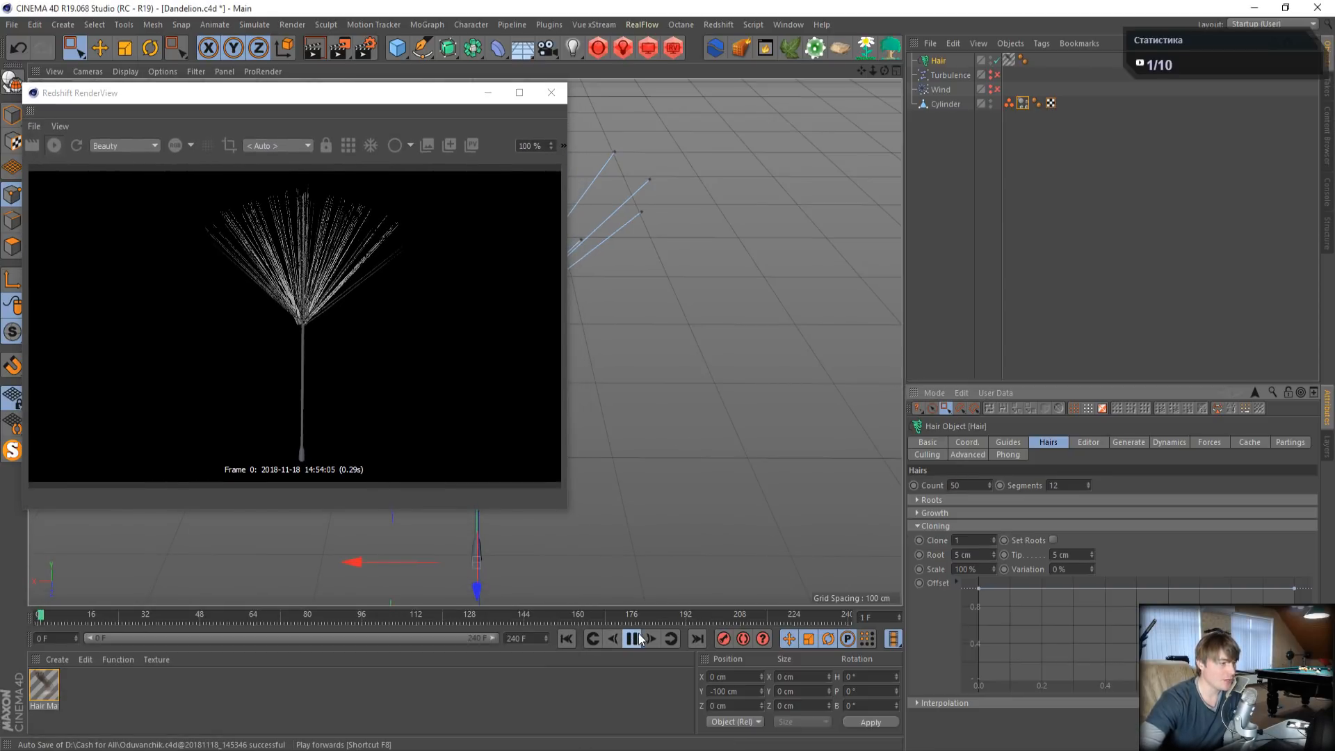
pyautogui.click(1139, 445)
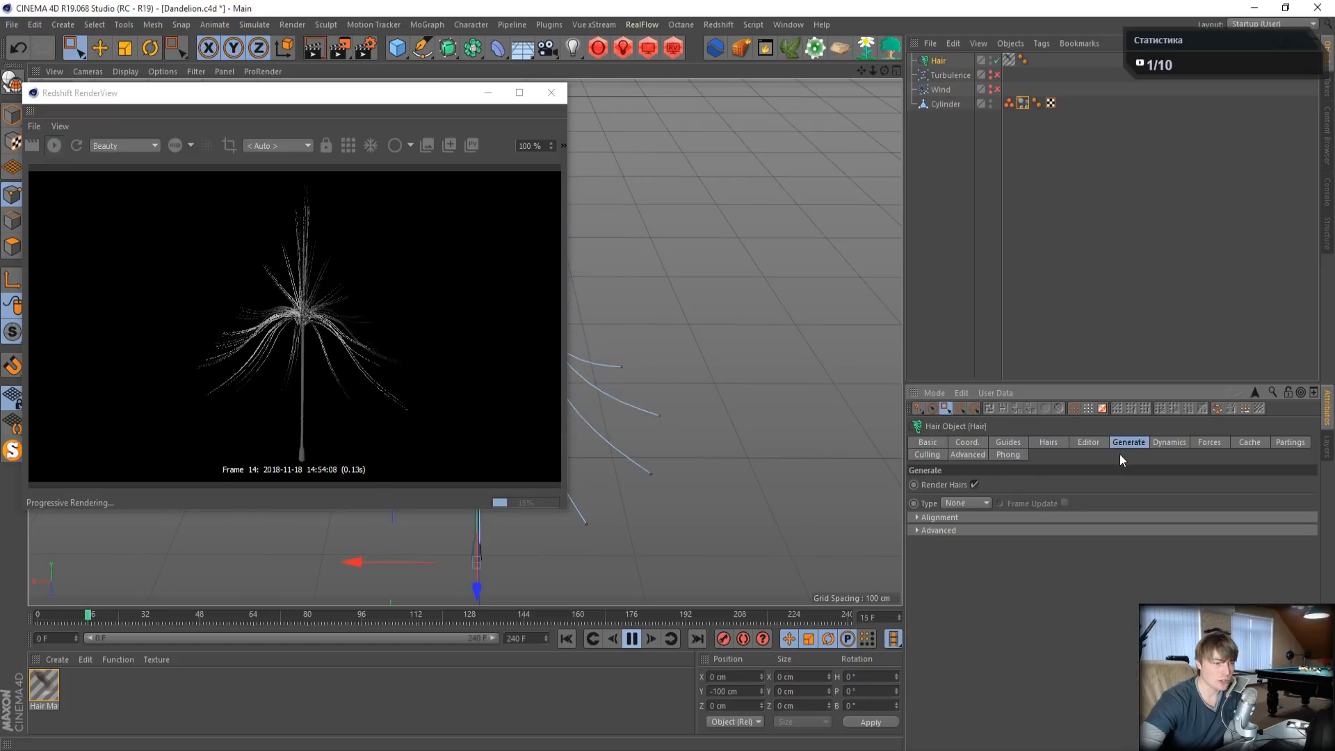
pyautogui.click(1159, 444)
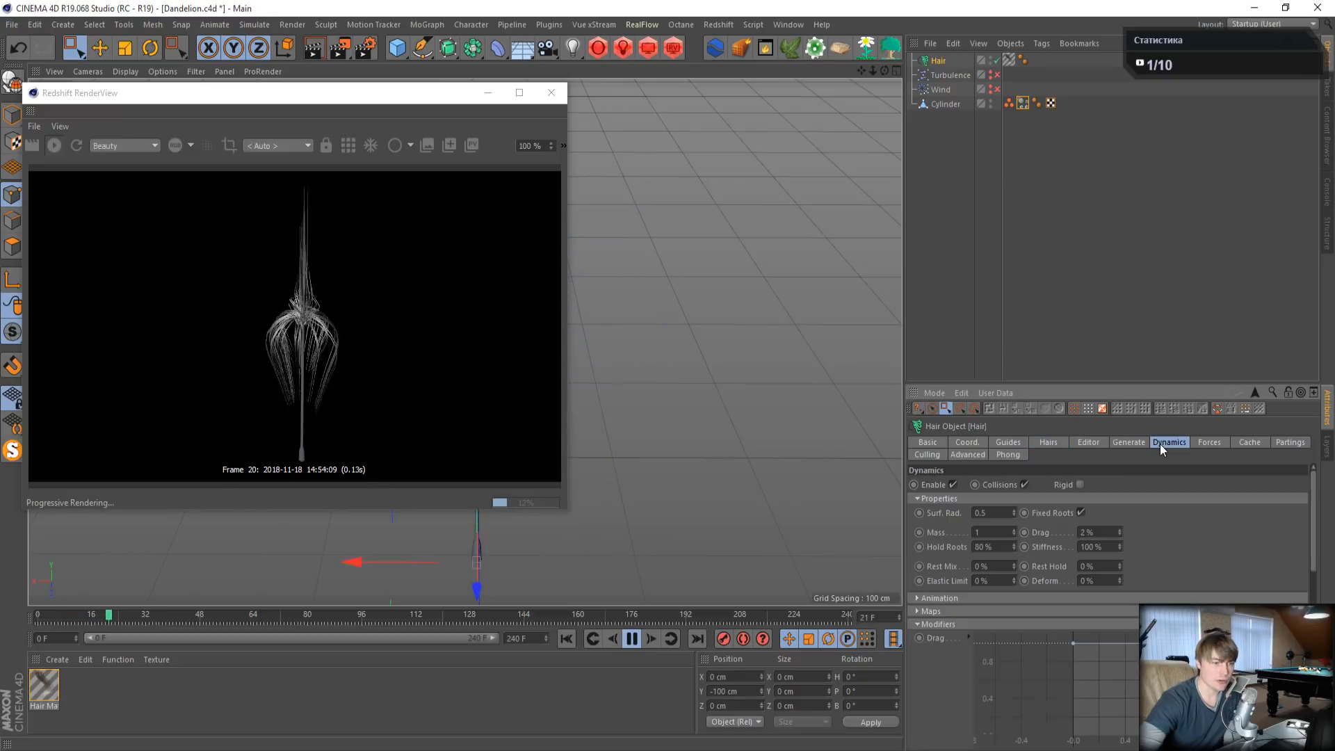
pyautogui.click(1091, 567)
pyautogui.write('50')
pyautogui.press('Return')
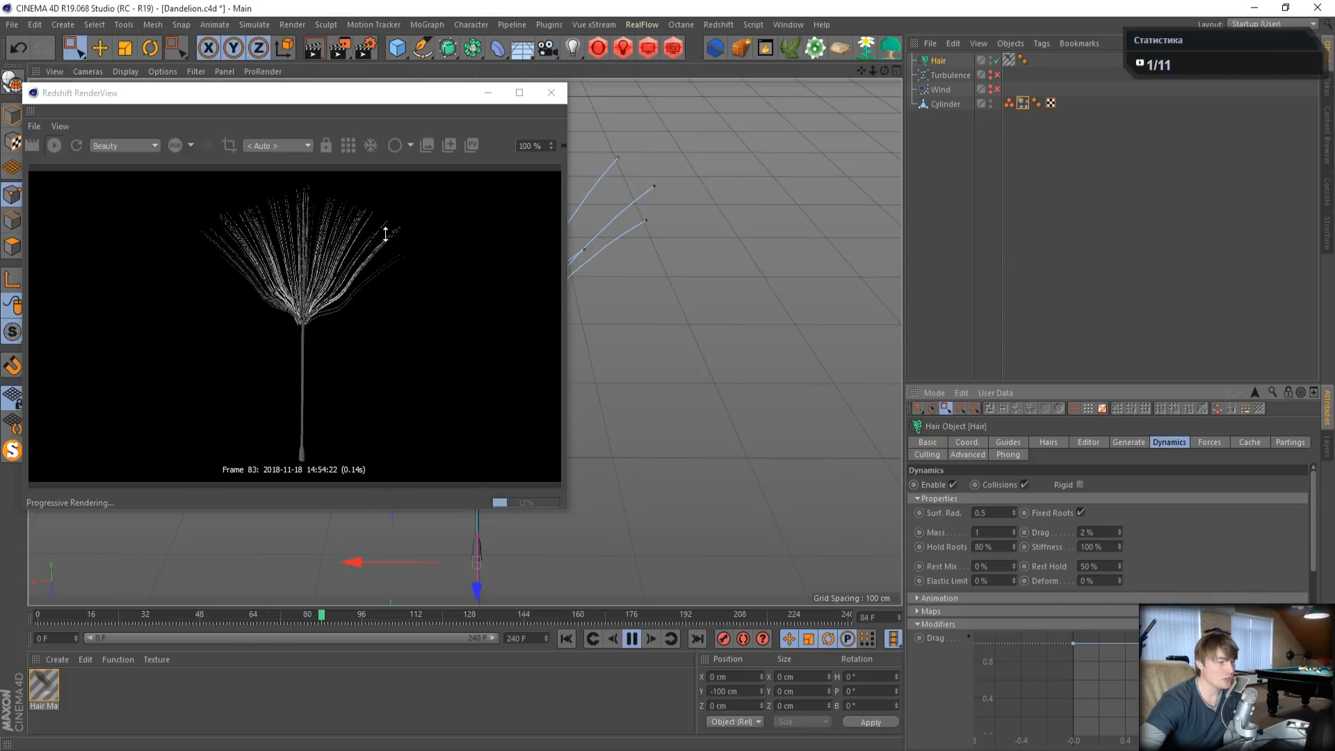
# - Shape the Rest Hold curve to fall off toward the hair tips, adding a point at about 0.68, and close the render preview
pyautogui.scroll(-3, 1316, 489)
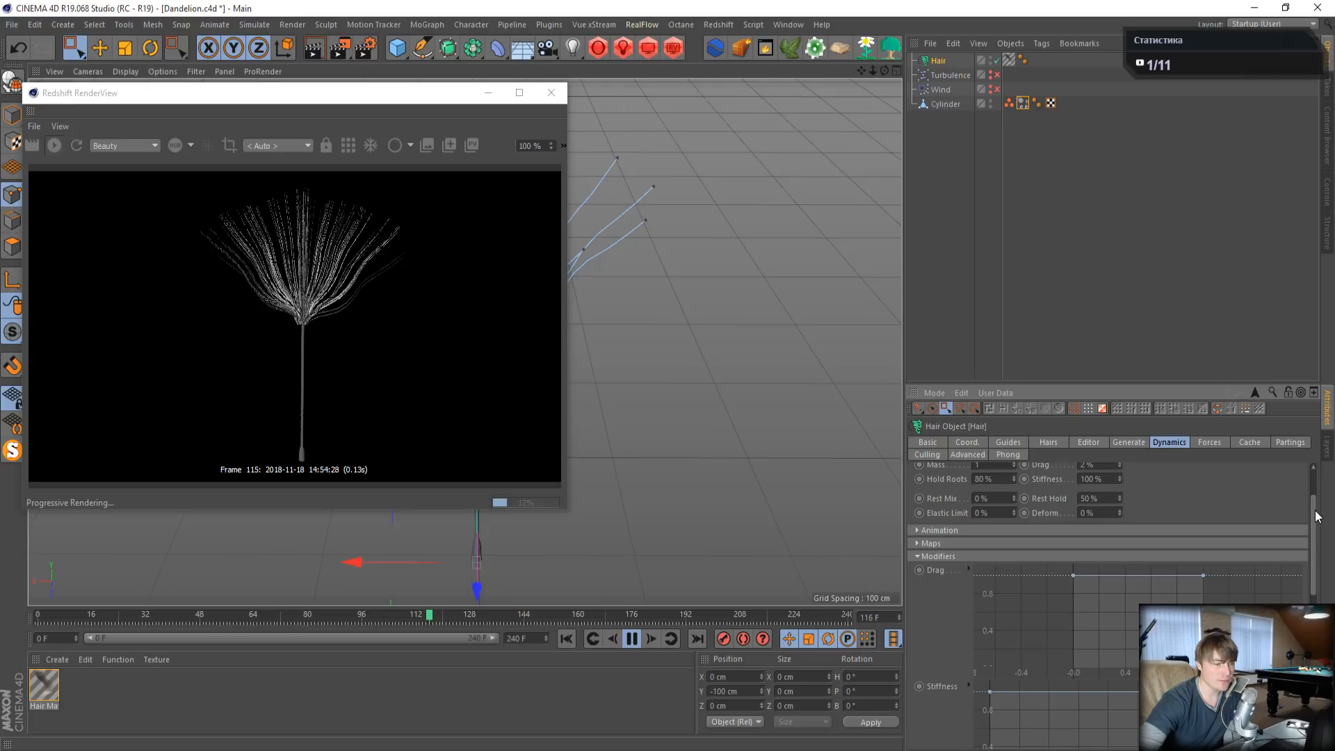
pyautogui.scroll(-8, 1318, 554)
pyautogui.scroll(-3, 1328, 586)
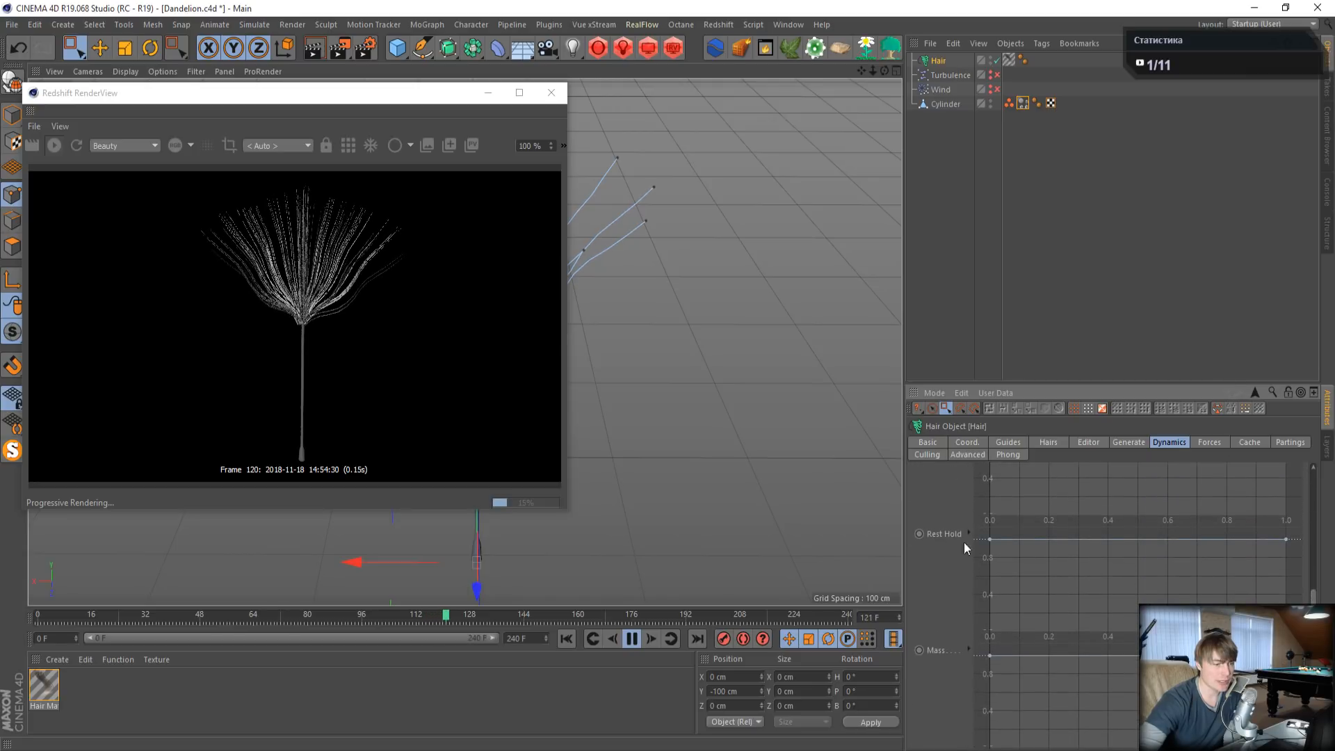
pyautogui.keyDown('ctrl'); pyautogui.click(1183, 539); pyautogui.keyUp('ctrl')
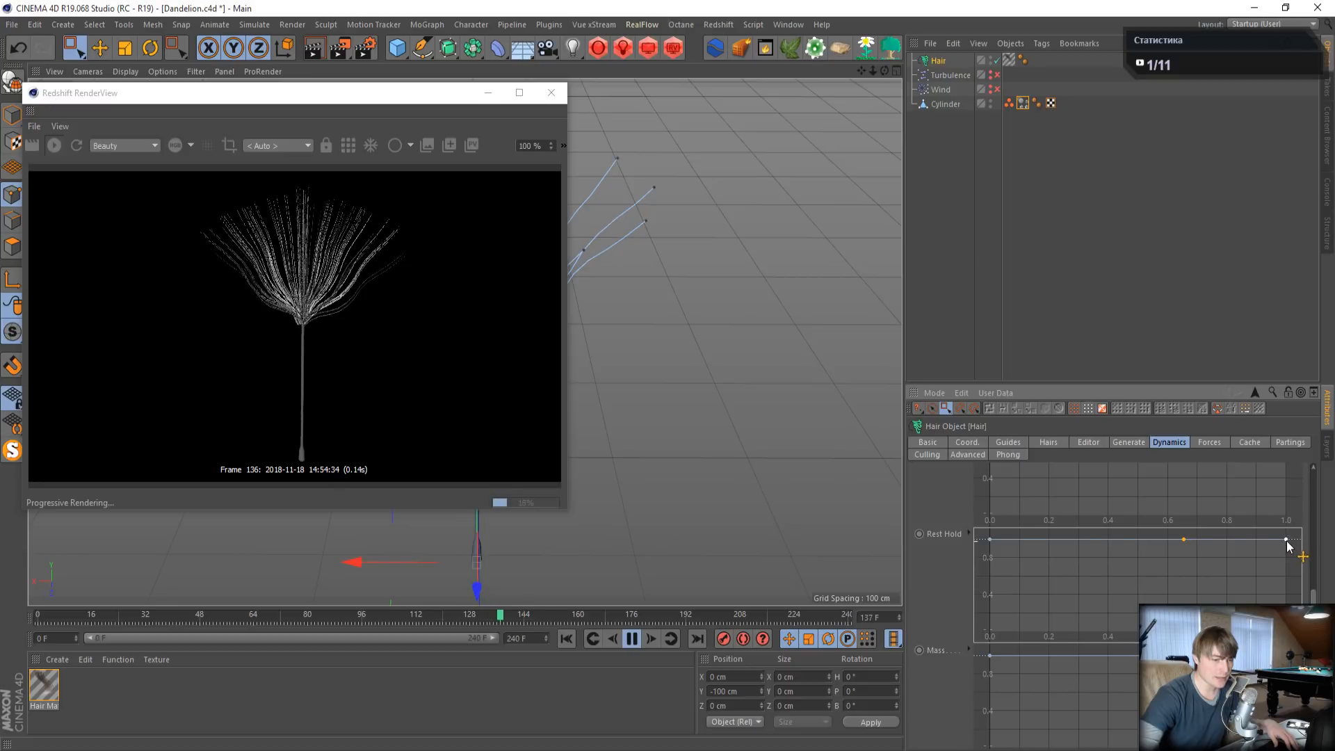
pyautogui.moveTo(1286, 539); pyautogui.dragTo(1287, 550)
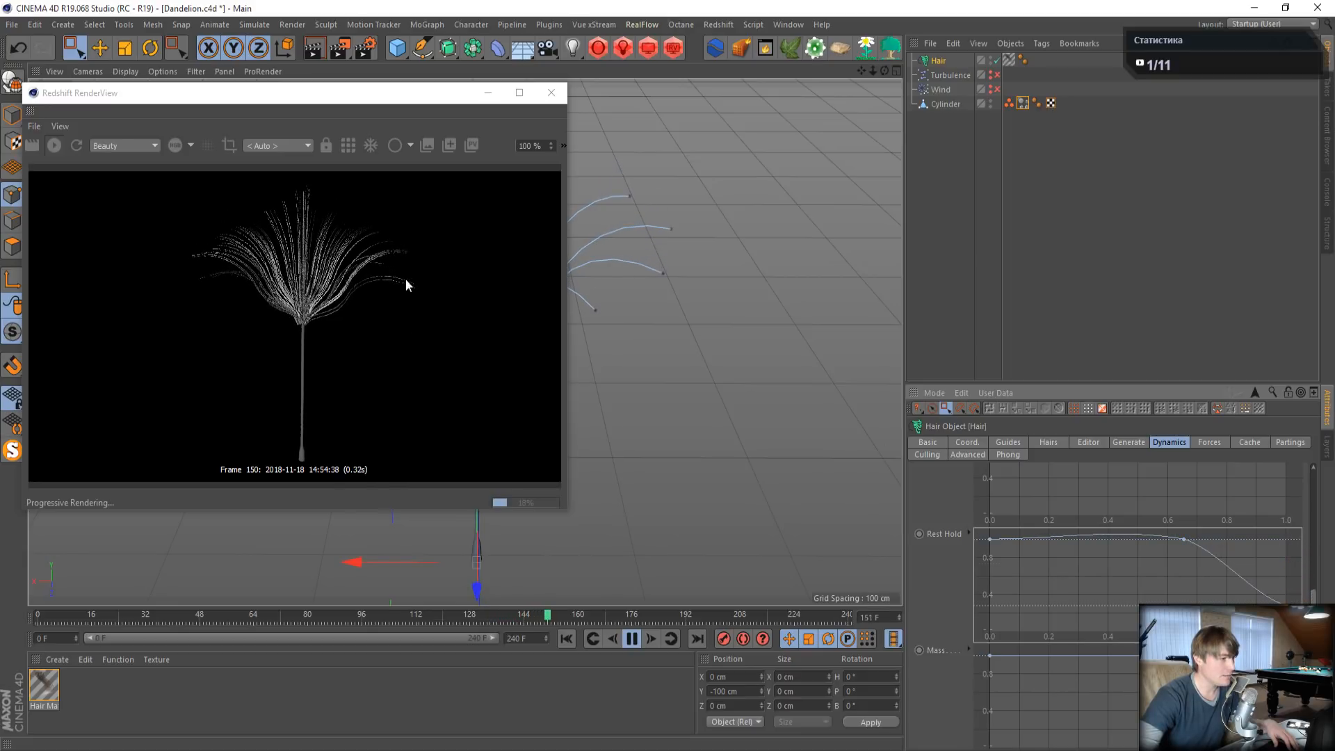
pyautogui.click(547, 97)
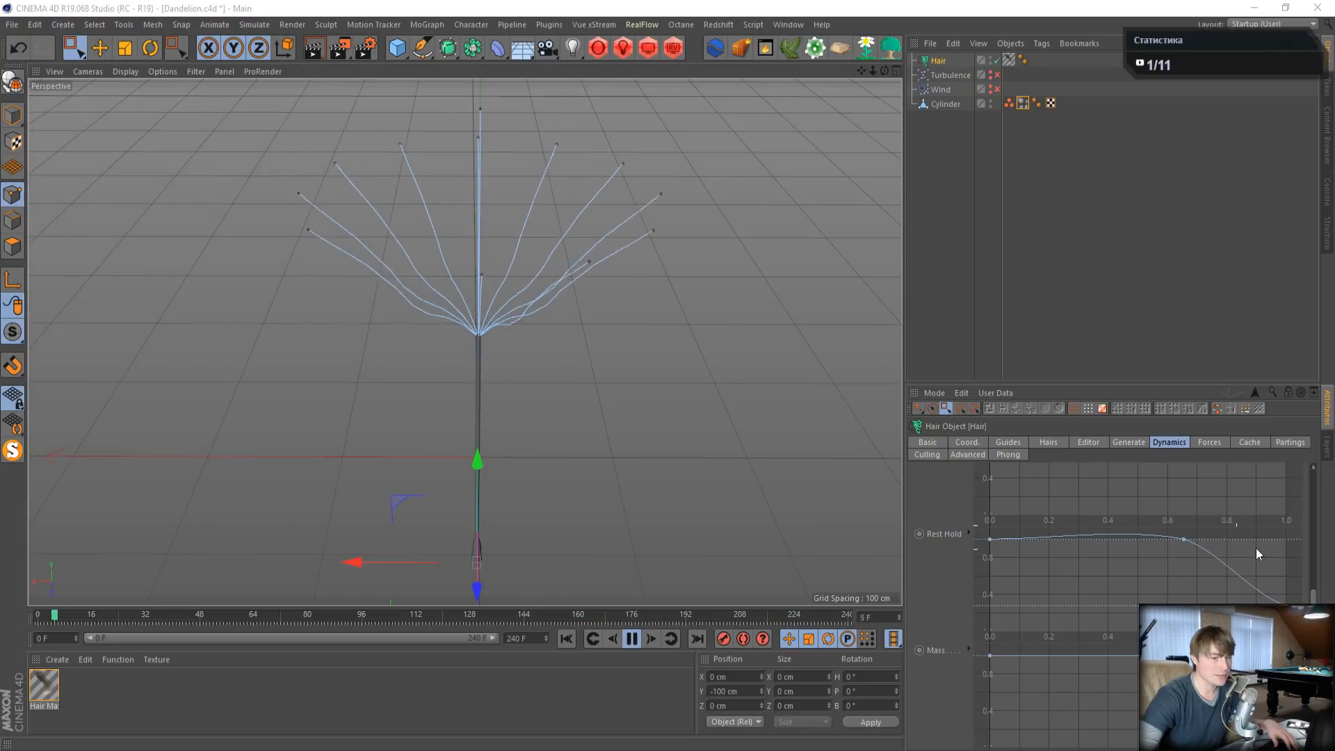
pyautogui.moveTo(1183, 539); pyautogui.dragTo(1191, 562)
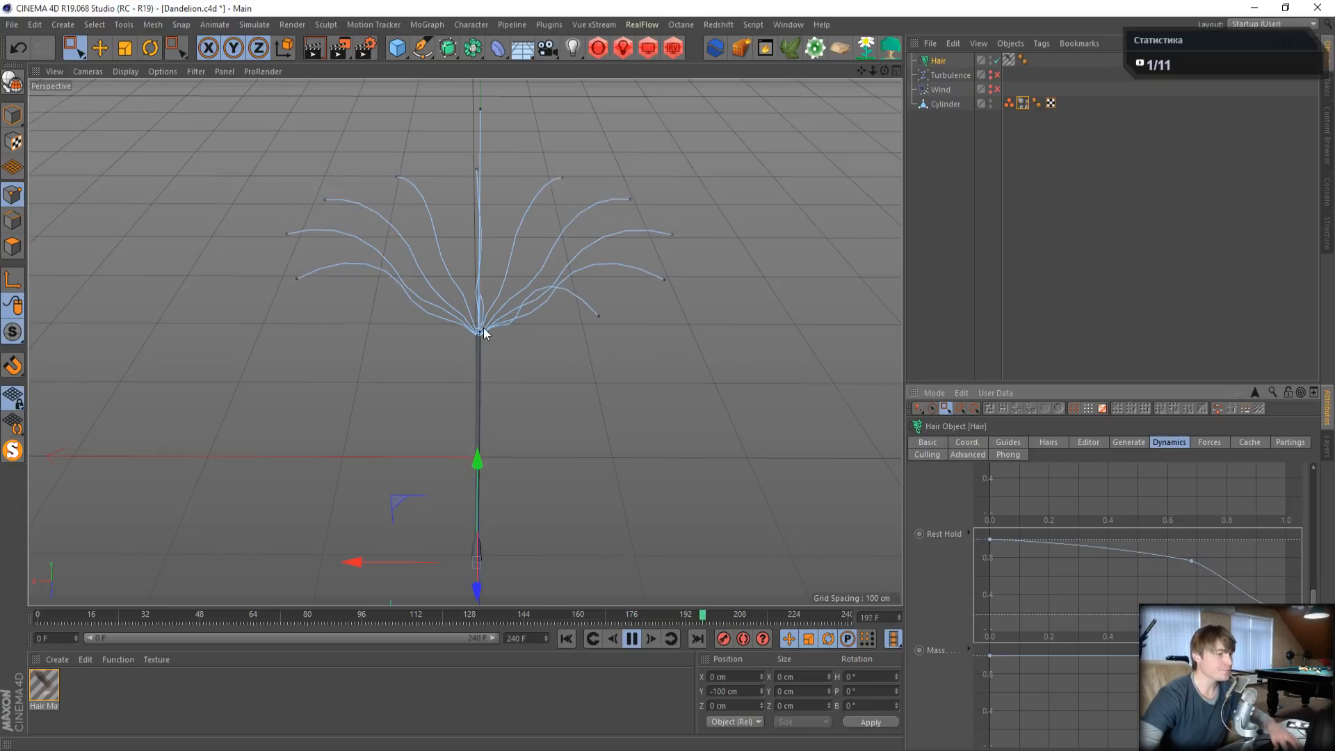
# - Select the Cylinder and examine the points of its top cap where the hair guides are rooted
pyautogui.keyDown('alt'); pyautogui.moveTo(483, 328); pyautogui.dragTo(632, 257); pyautogui.keyUp('alt')
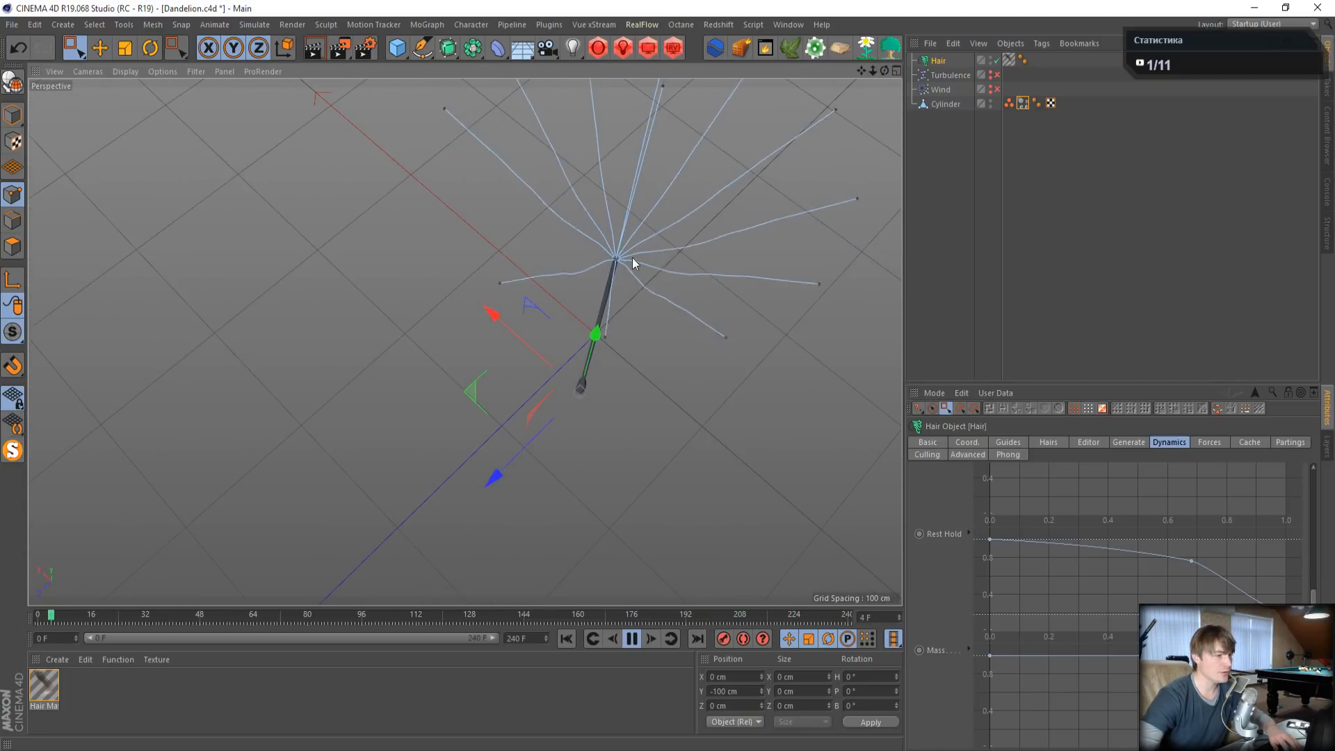
pyautogui.scroll(5, 611, 236)
pyautogui.scroll(6, 606, 277)
pyautogui.scroll(-2, 567, 327)
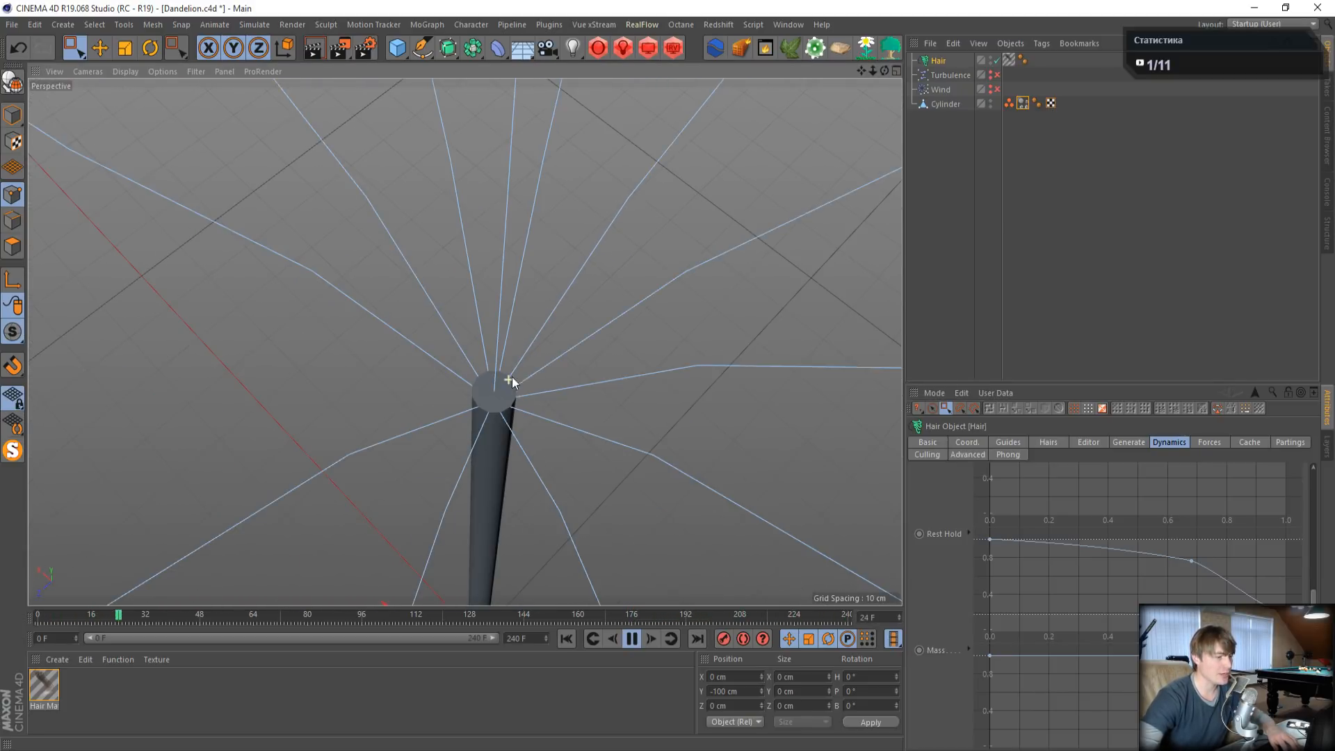
pyautogui.click(945, 104)
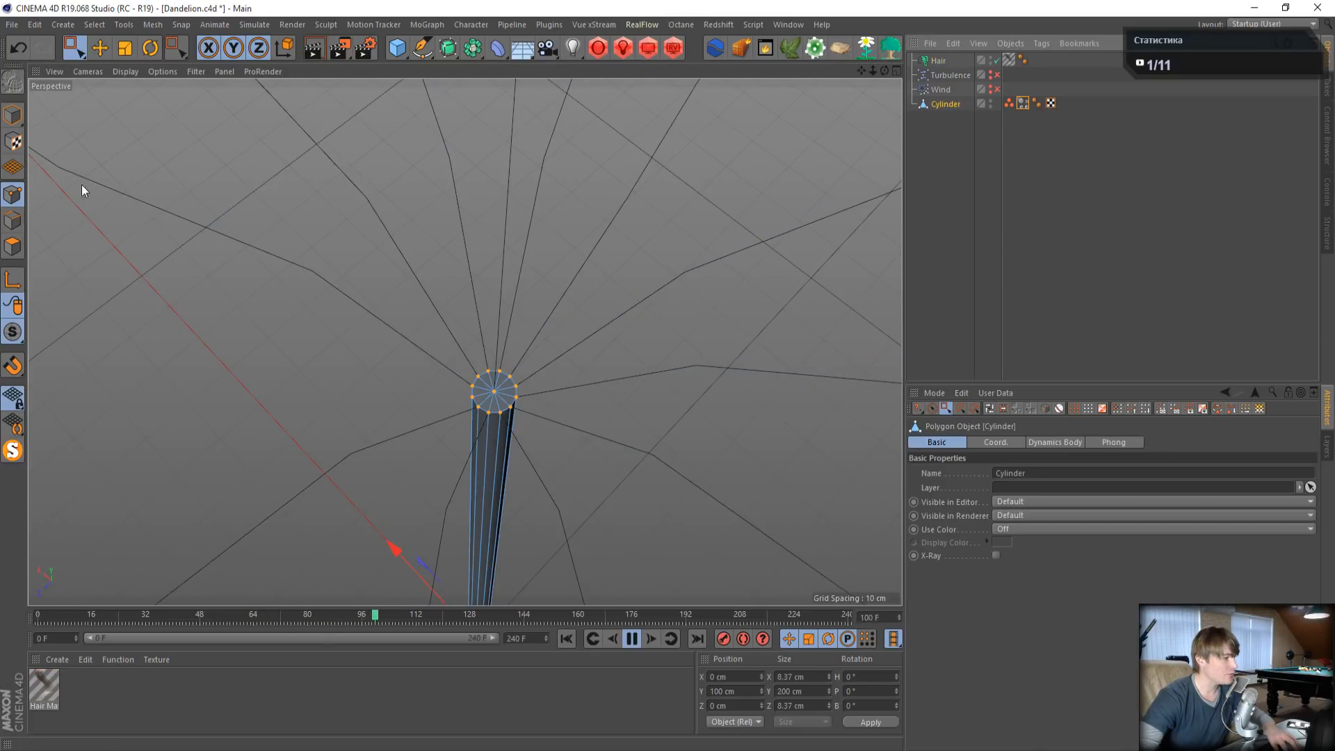
pyautogui.scroll(6, 486, 401)
pyautogui.scroll(-3, 486, 402)
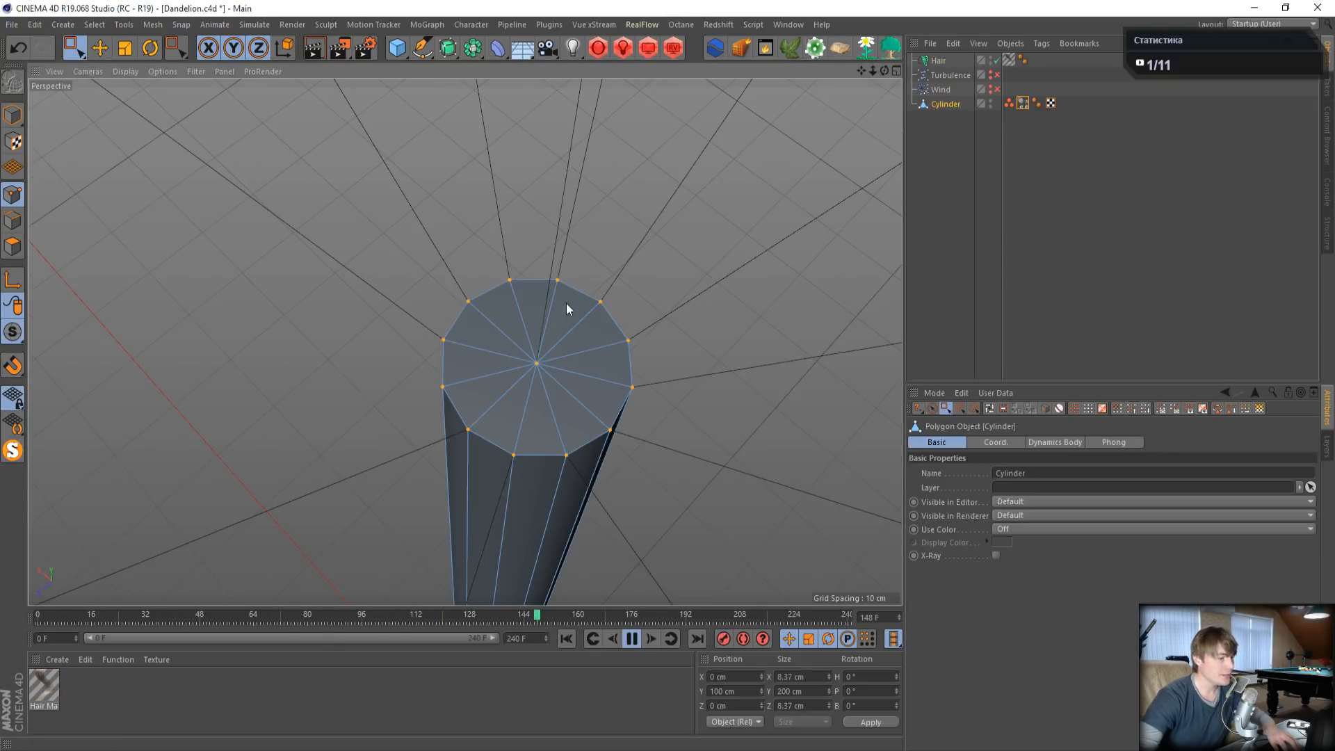
# - Stop playback and delete the centre point of the cylinder's top cap
pyautogui.click(644, 639)
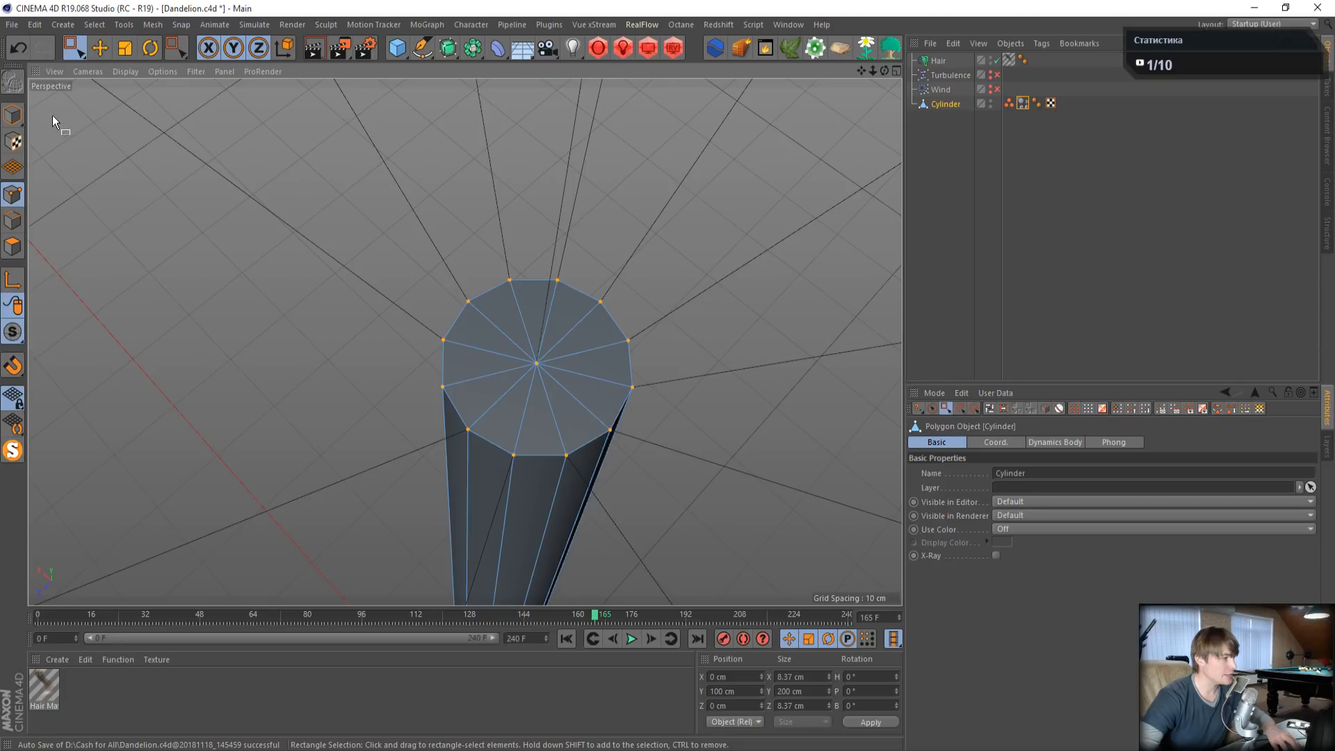
pyautogui.press('e')
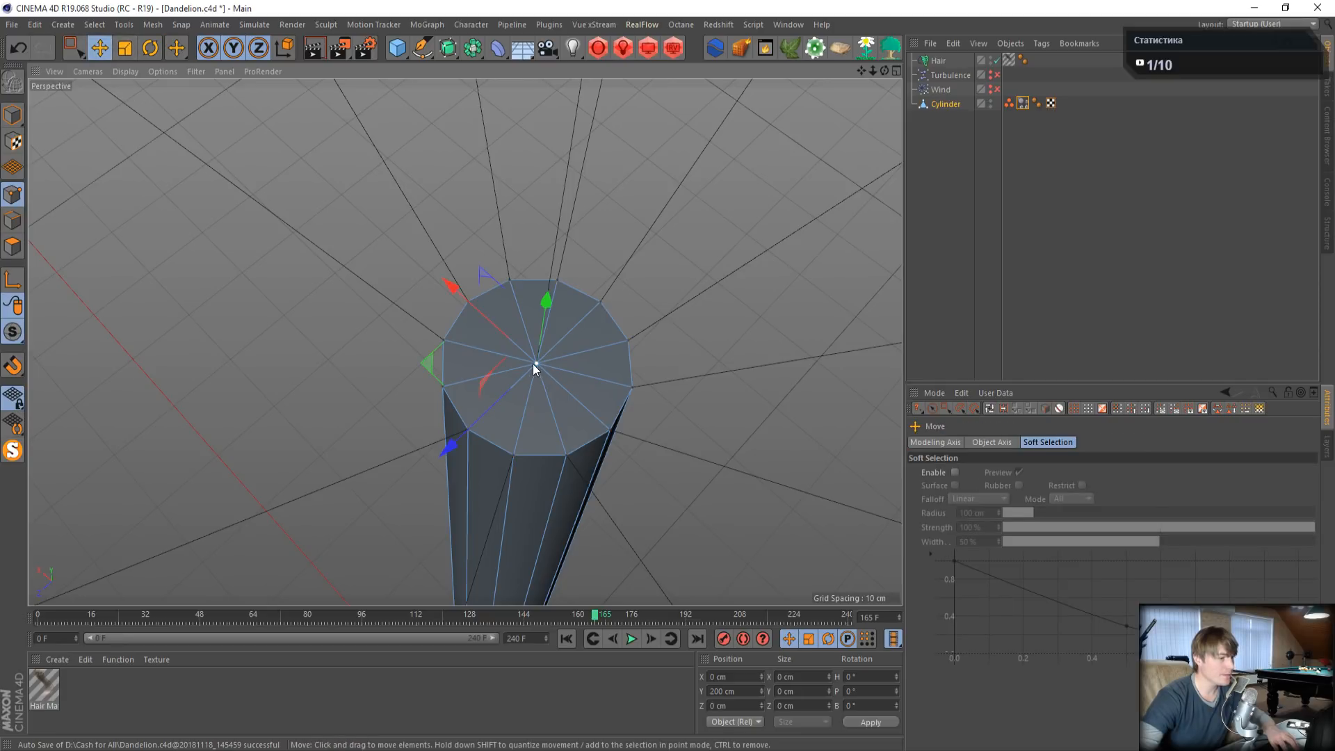
pyautogui.moveTo(536, 369); pyautogui.dragTo(564, 402)
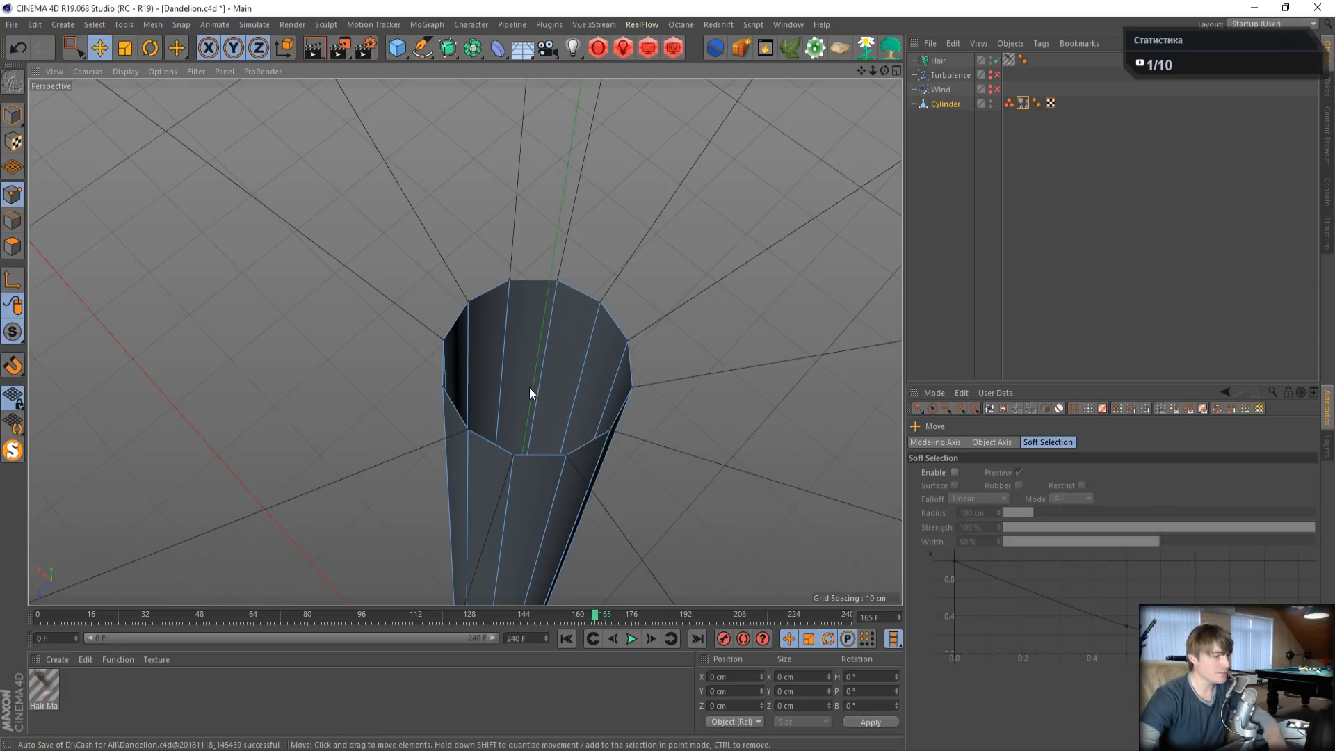
# - Close the cylinder's open top rim with Close Polygon Hole and return to Model mode
pyautogui.click(11, 230)
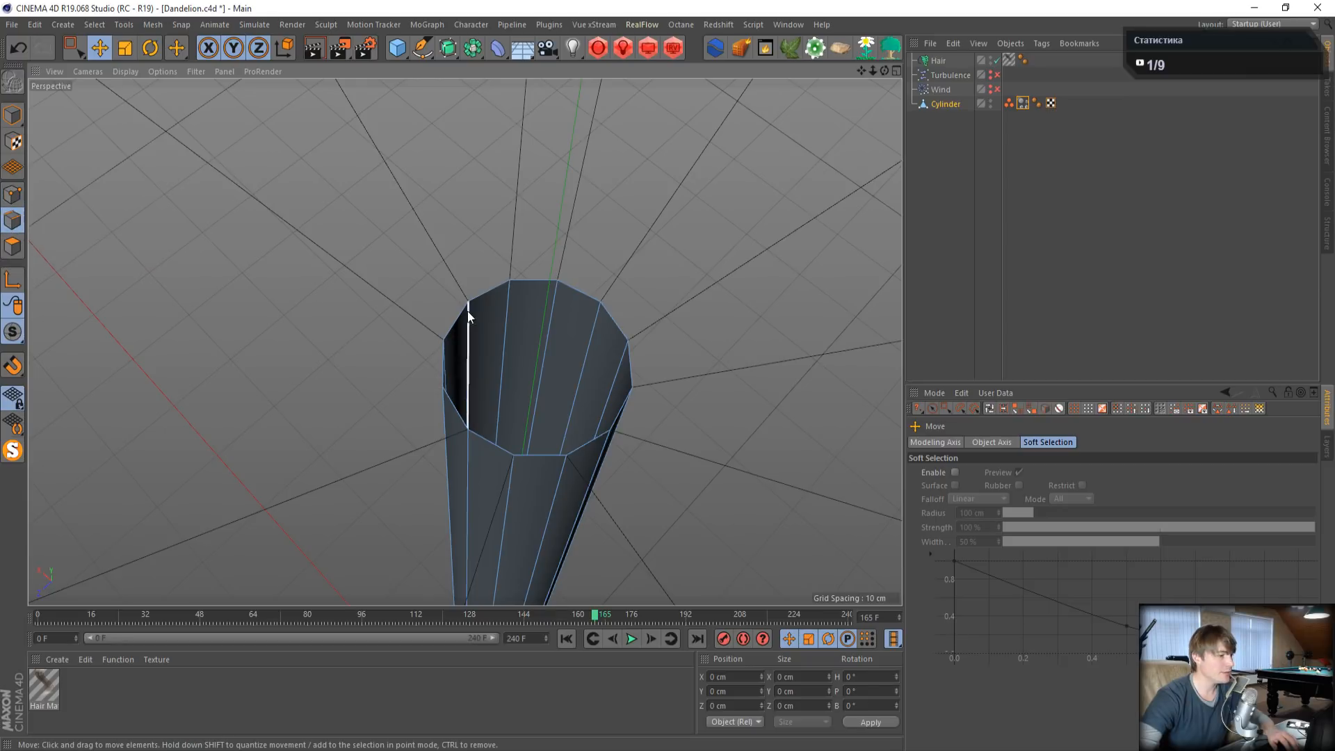
pyautogui.click(988, 408)
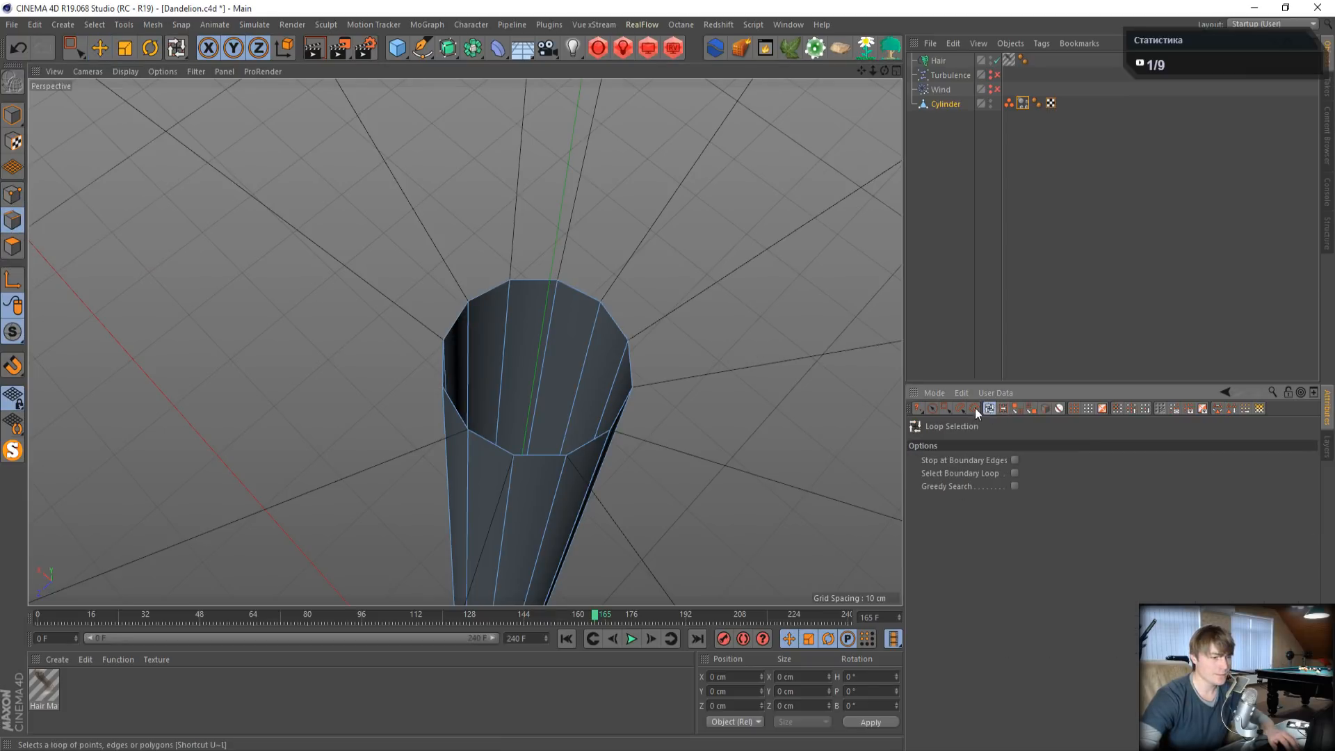
pyautogui.rightClick(627, 359)
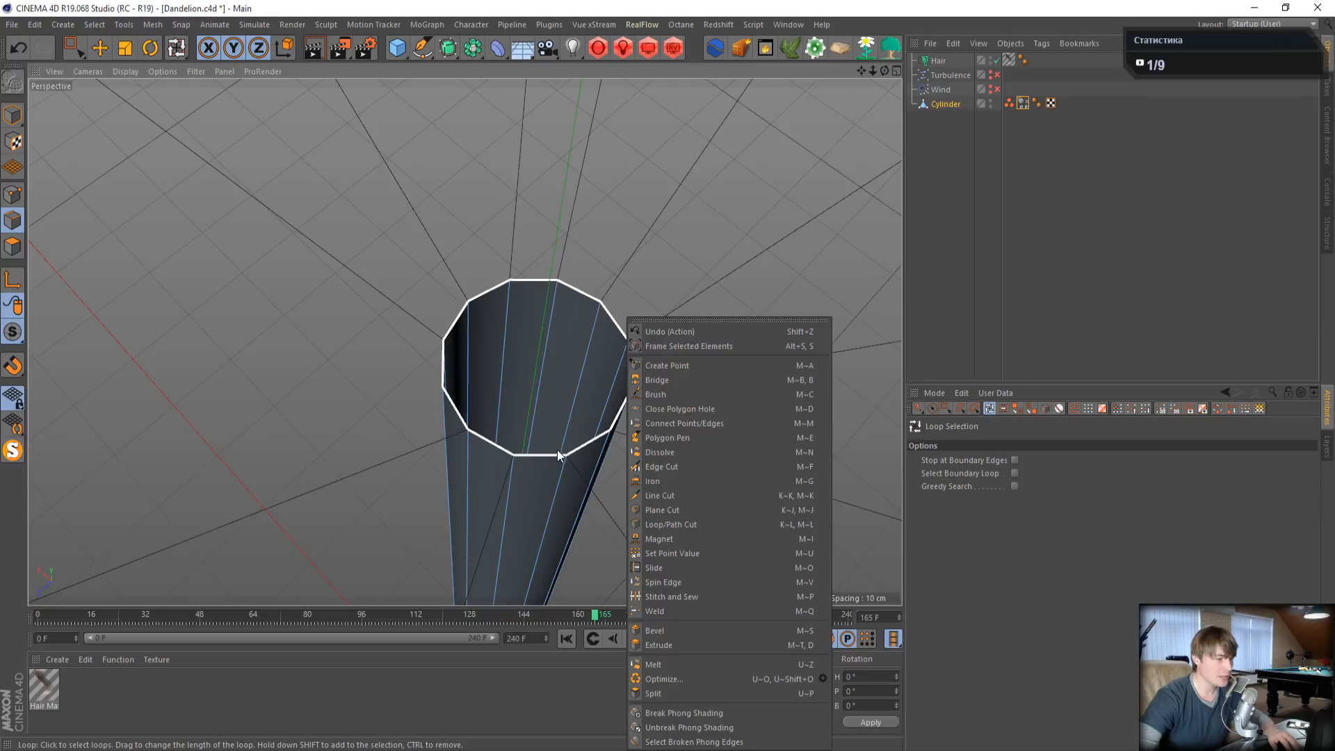
pyautogui.click(632, 409)
pyautogui.click(589, 434)
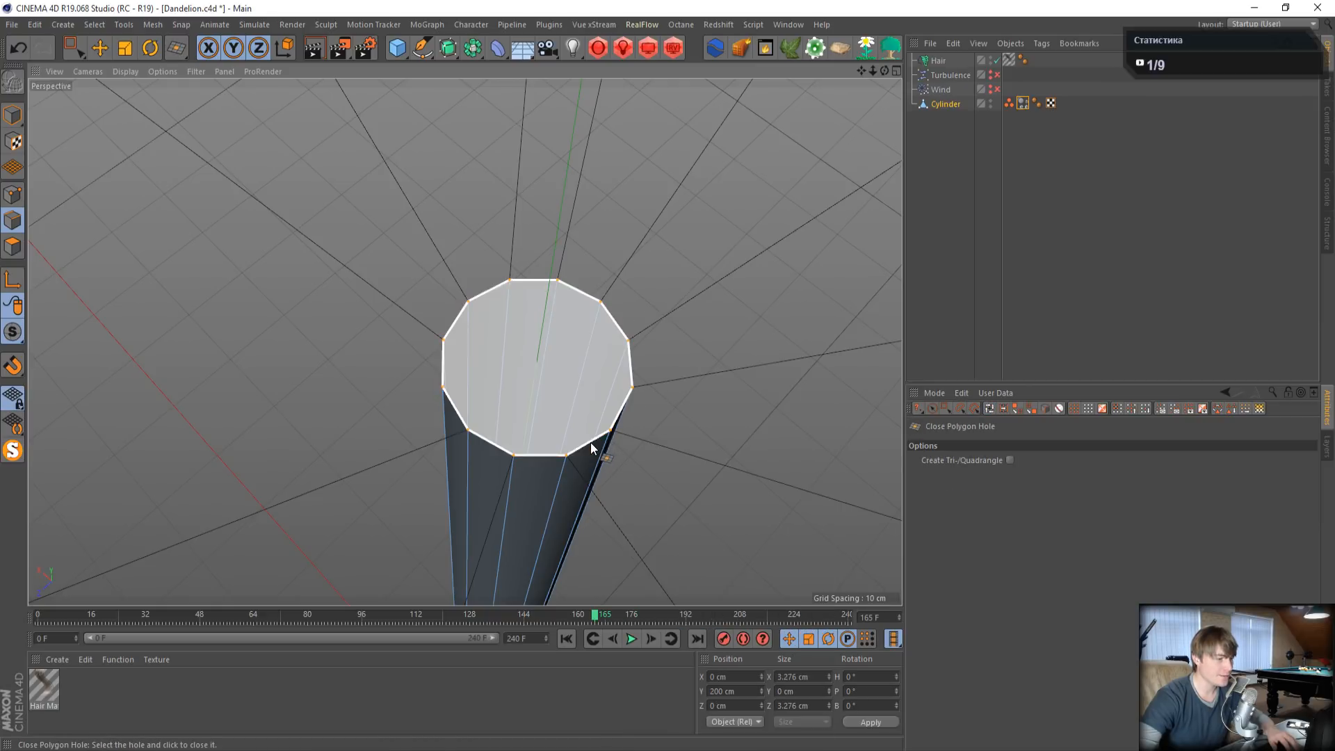
pyautogui.scroll(-5, 553, 378)
pyautogui.keyDown('alt'); pyautogui.moveTo(506, 496); pyautogui.dragTo(506, 374); pyautogui.keyUp('alt')
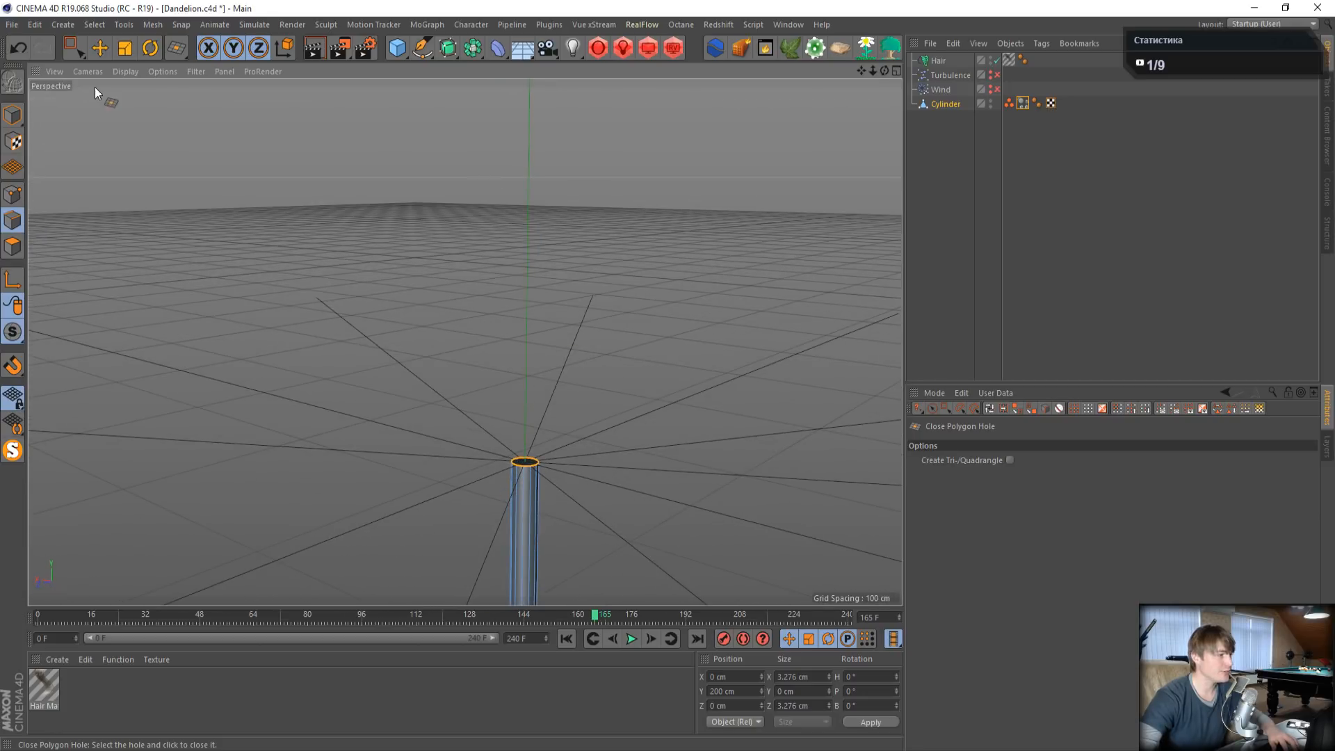
pyautogui.click(3, 120)
# - Play the hair simulation and examine from several angles how the strands fall from the cylinder's top
pyautogui.scroll(-5, 545, 375)
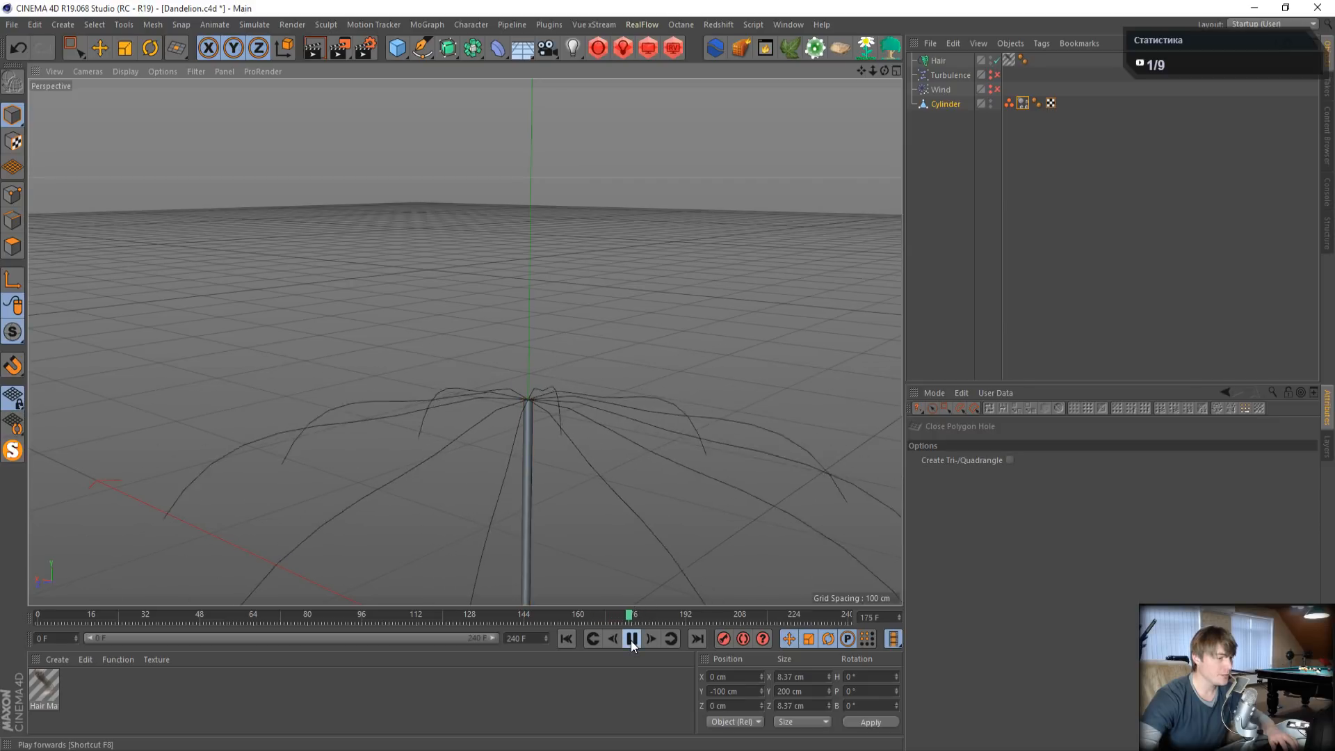
pyautogui.moveTo(862, 71); pyautogui.dragTo(776, 1)
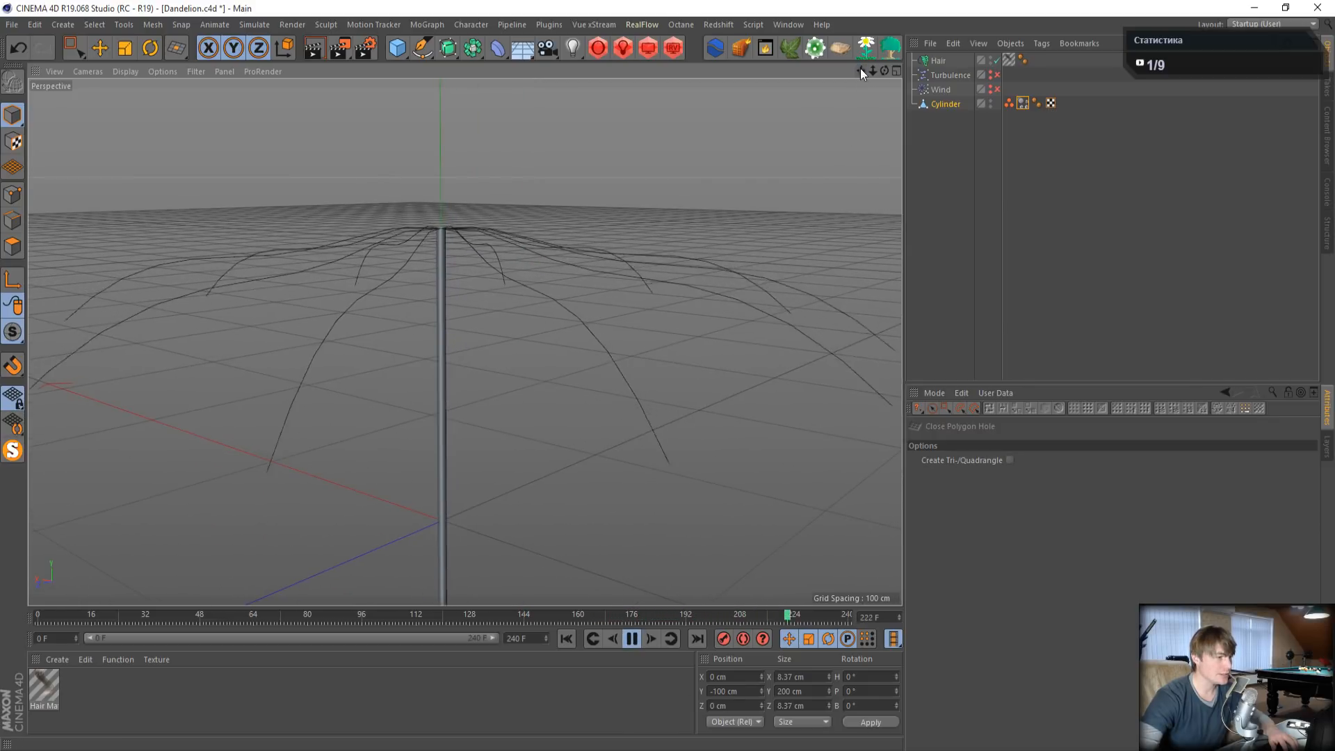
pyautogui.keyDown('alt'); pyautogui.moveTo(553, 398); pyautogui.dragTo(557, 422); pyautogui.keyUp('alt')
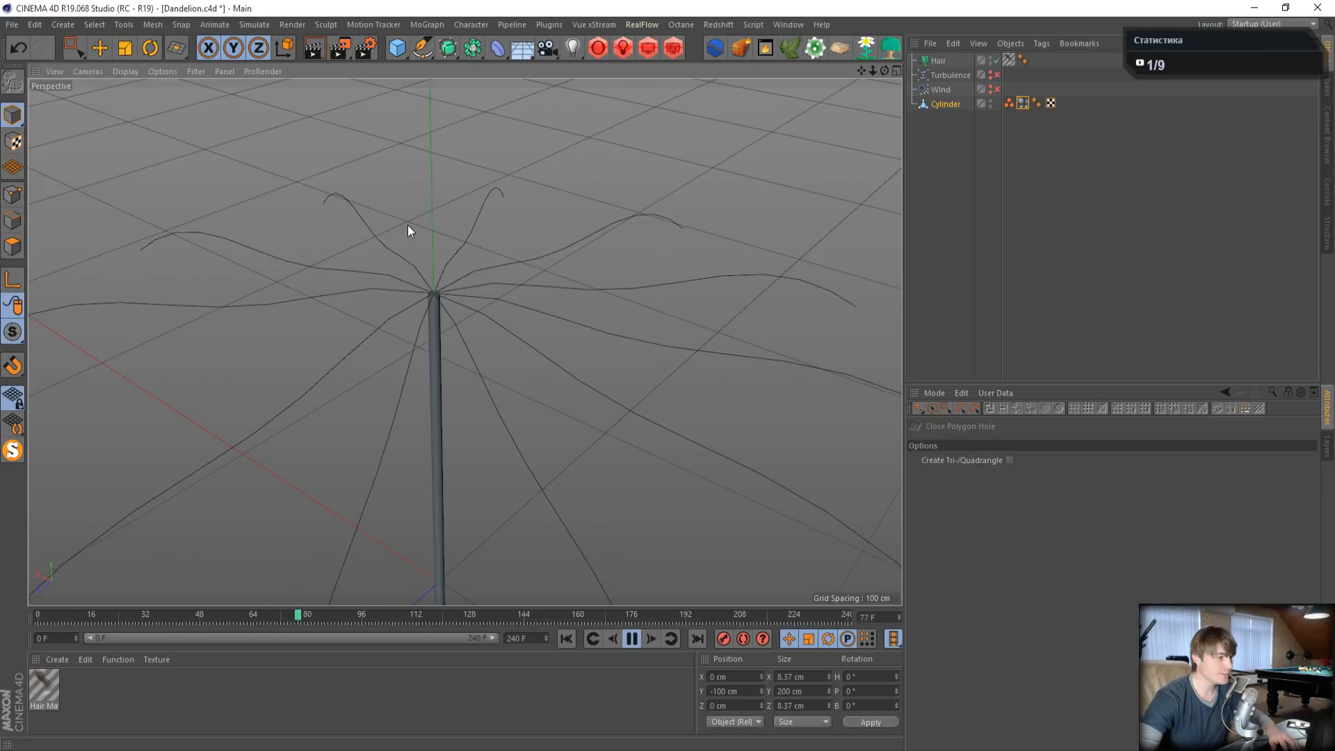
pyautogui.scroll(5, 390, 254)
pyautogui.scroll(10, 516, 340)
pyautogui.scroll(-10, 519, 346)
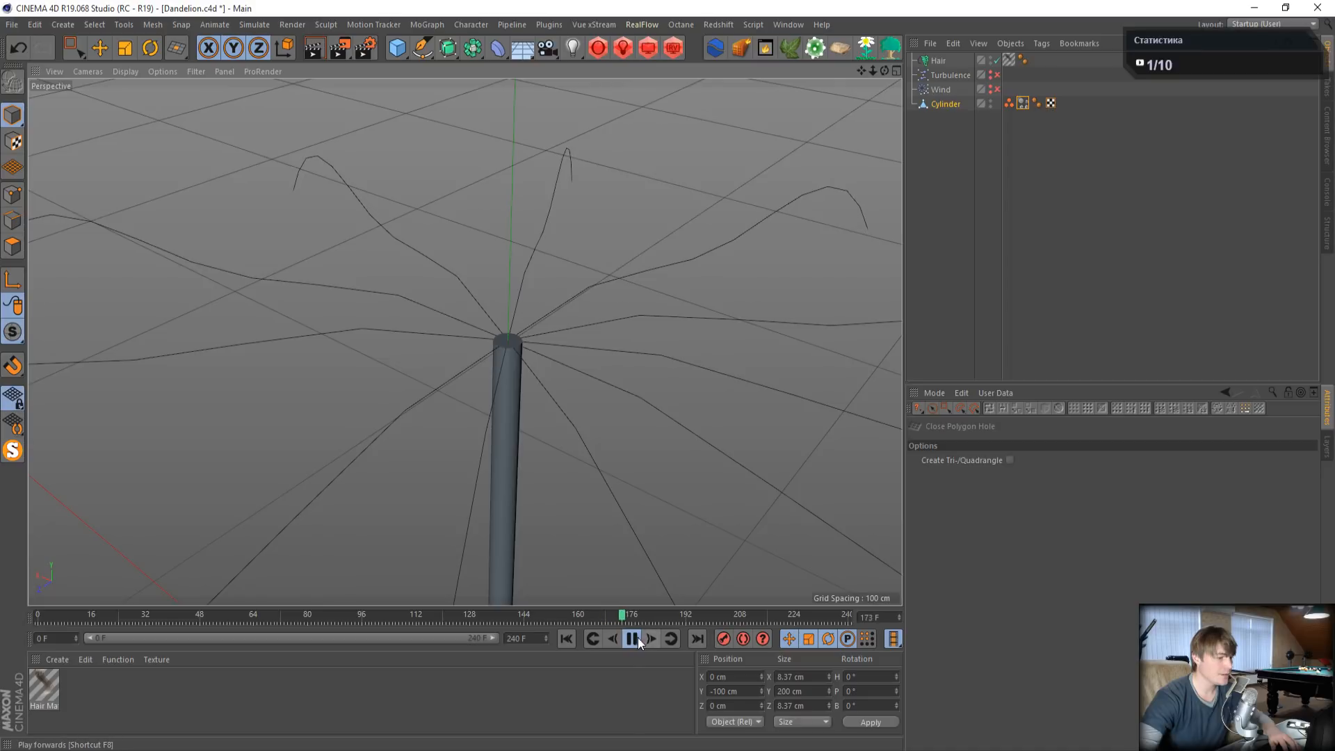
# - Switch to the Oduvanchik.c4d scene and examine the end of Cylinder.1 up close
pyautogui.click(780, 26)
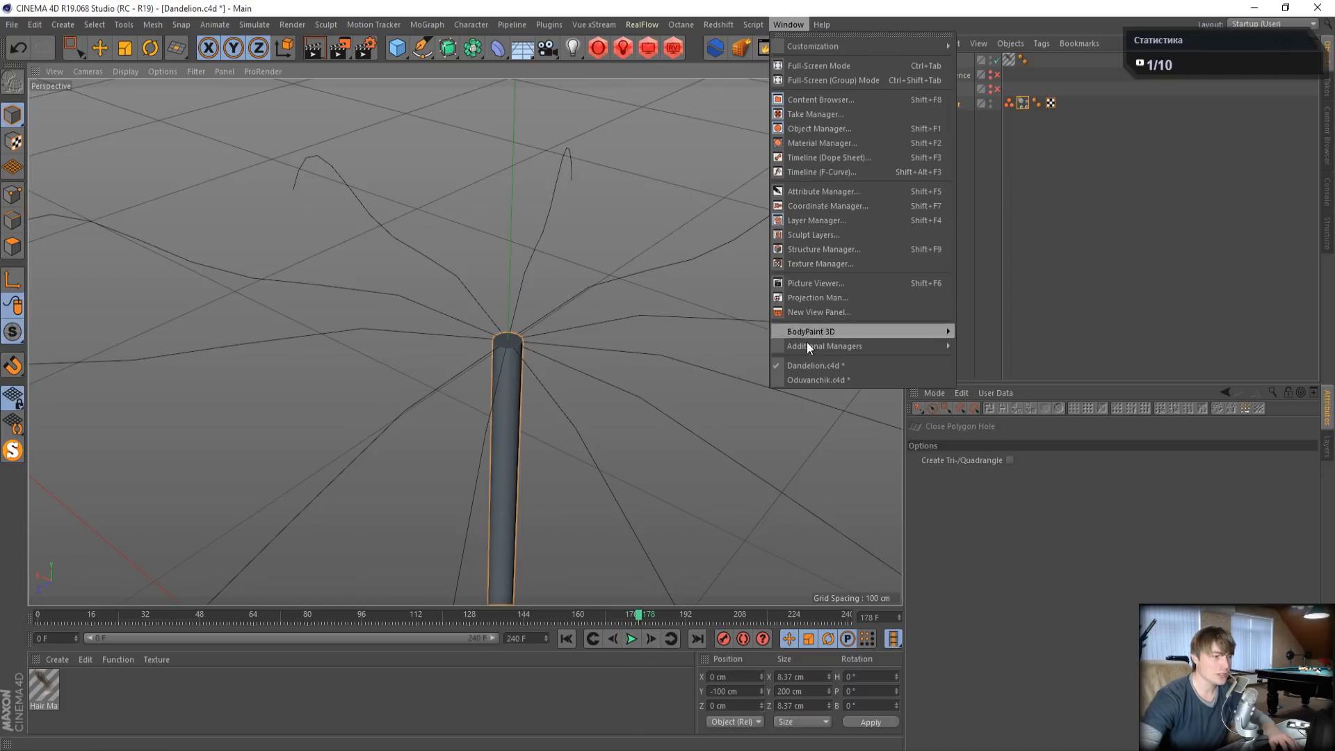
pyautogui.click(811, 380)
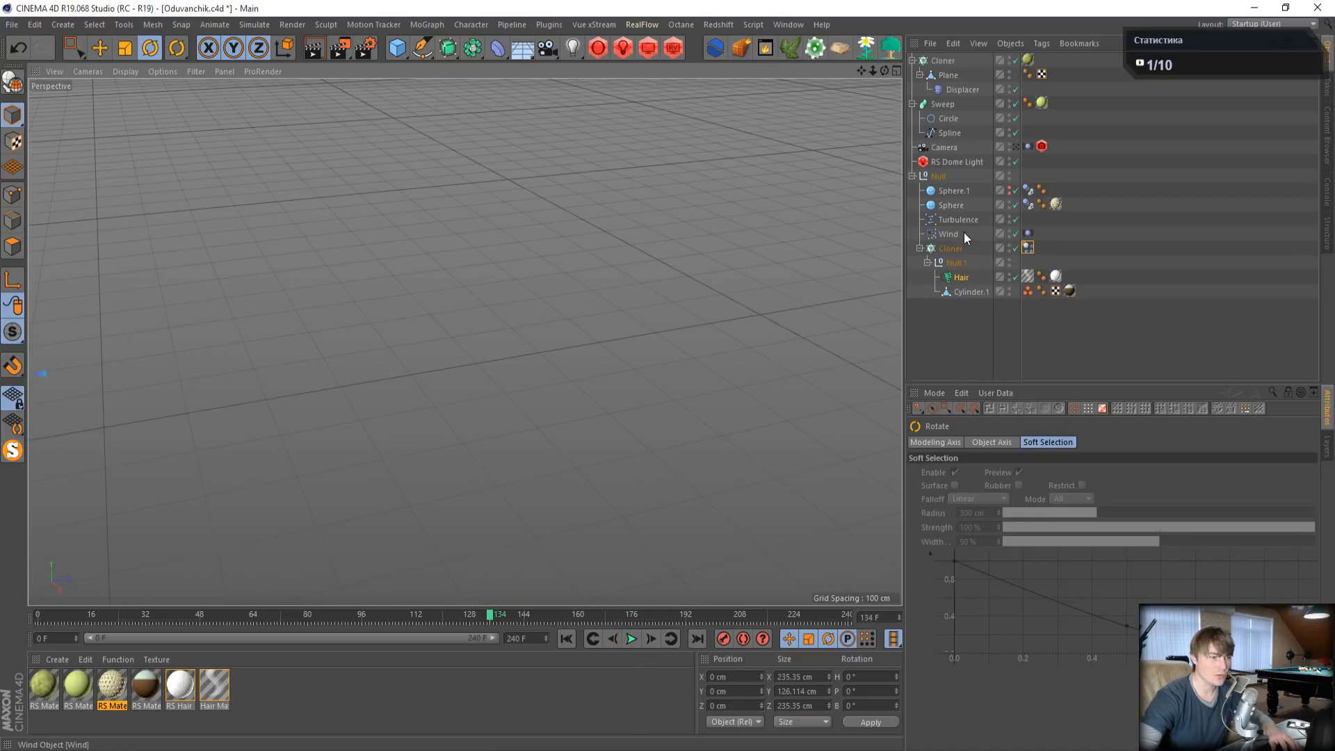
pyautogui.click(966, 292)
pyautogui.keyDown('alt'); pyautogui.moveTo(615, 367); pyautogui.dragTo(478, 423, button='right'); pyautogui.keyUp('alt')
pyautogui.keyDown('alt'); pyautogui.moveTo(69, 486); pyautogui.dragTo(366, 372, button='right'); pyautogui.keyUp('alt')
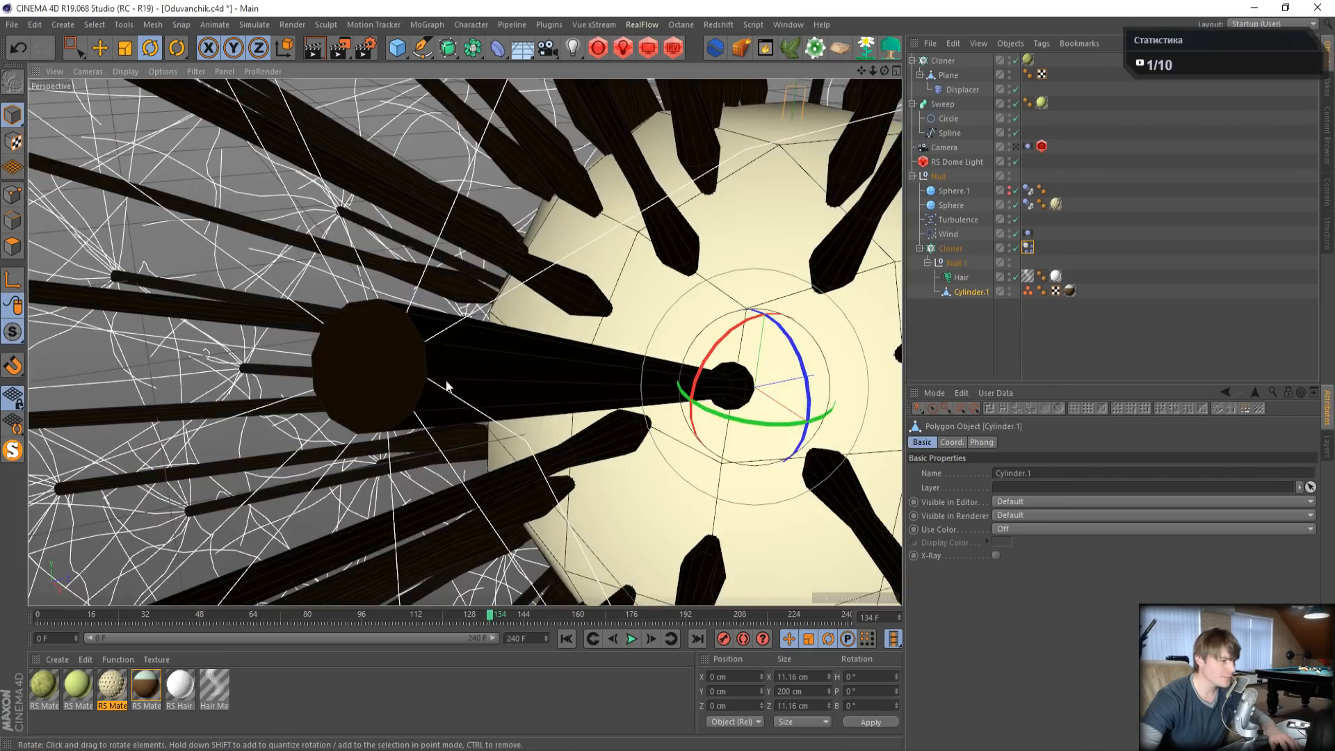
pyautogui.keyDown('alt'); pyautogui.moveTo(447, 387); pyautogui.dragTo(456, 606); pyautogui.keyUp('alt')
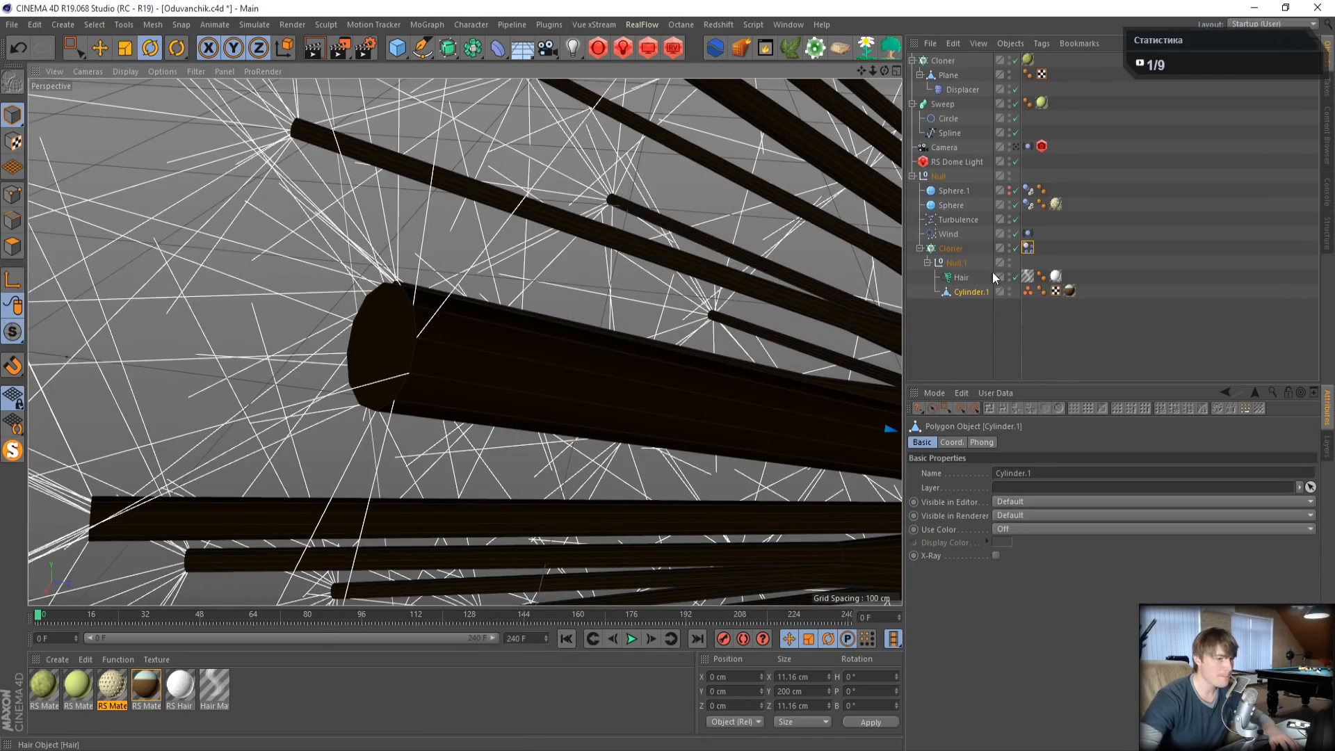
# - Isolate Null.1 in the viewport and examine how the hair guides grow from its cylinder's top rim
pyautogui.click(958, 264)
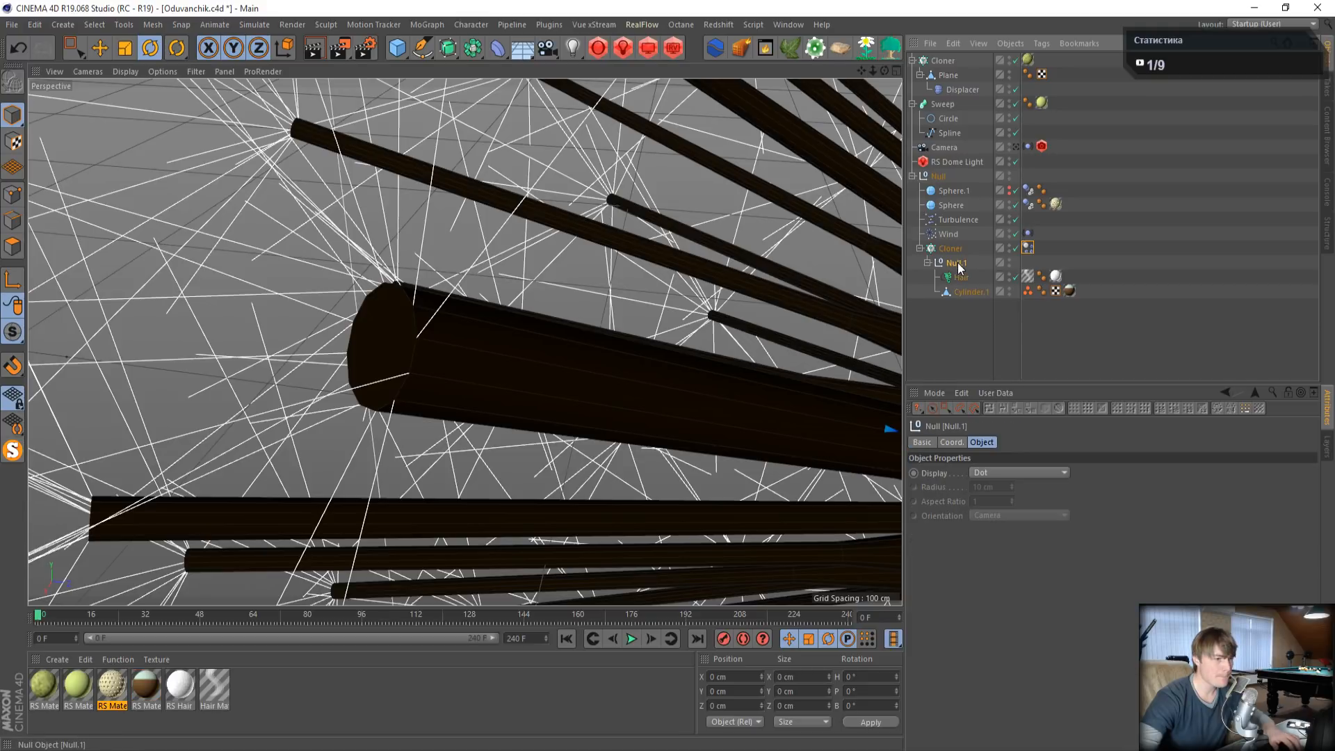
pyautogui.click(12, 450)
pyautogui.scroll(-4, 641, 381)
pyautogui.scroll(-4, 643, 381)
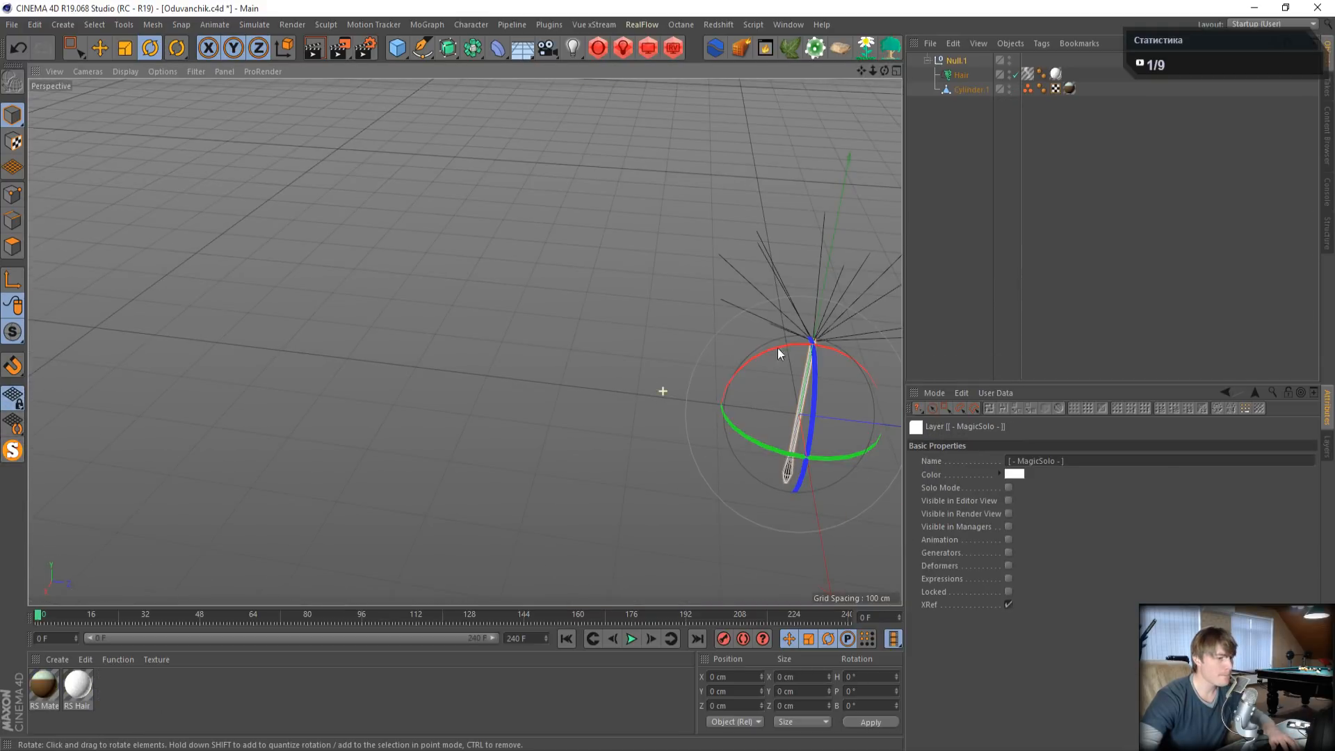
pyautogui.scroll(8, 847, 352)
pyautogui.scroll(2, 829, 371)
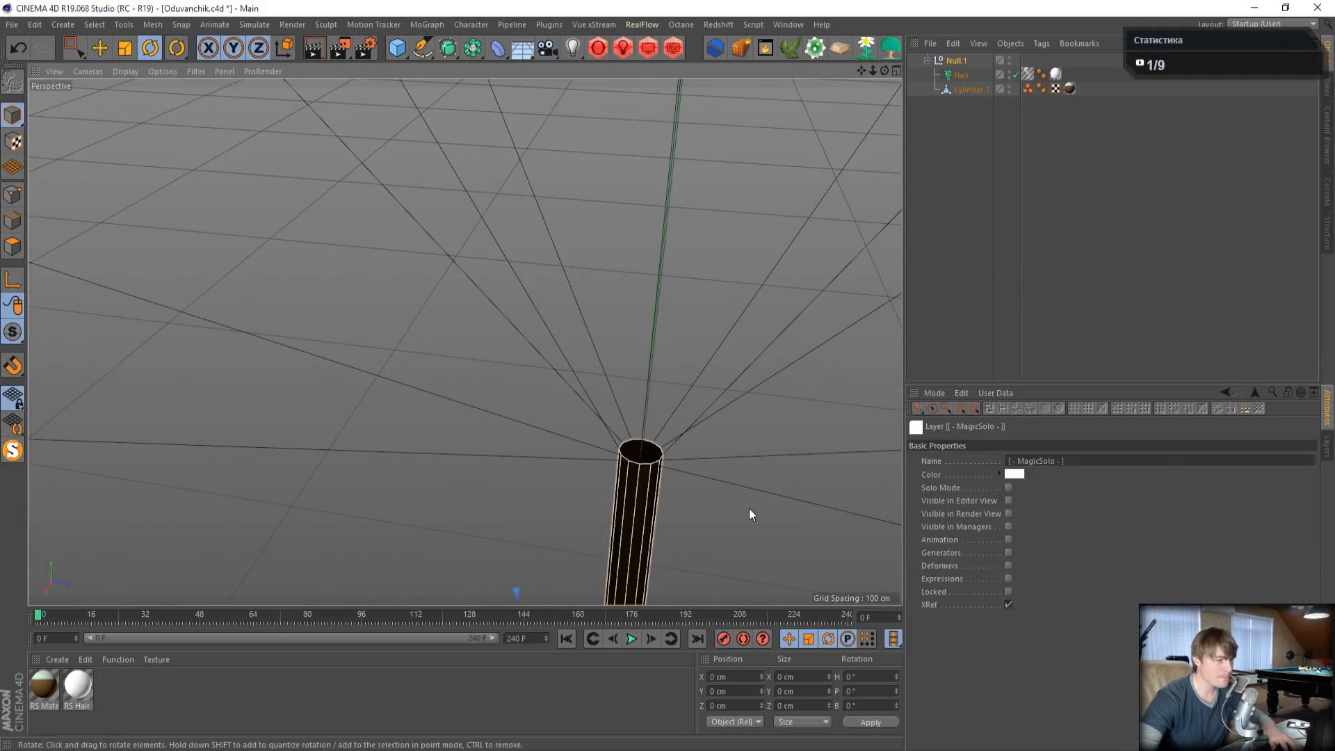
pyautogui.scroll(5, 725, 513)
pyautogui.scroll(-4, 486, 376)
pyautogui.scroll(5, 437, 279)
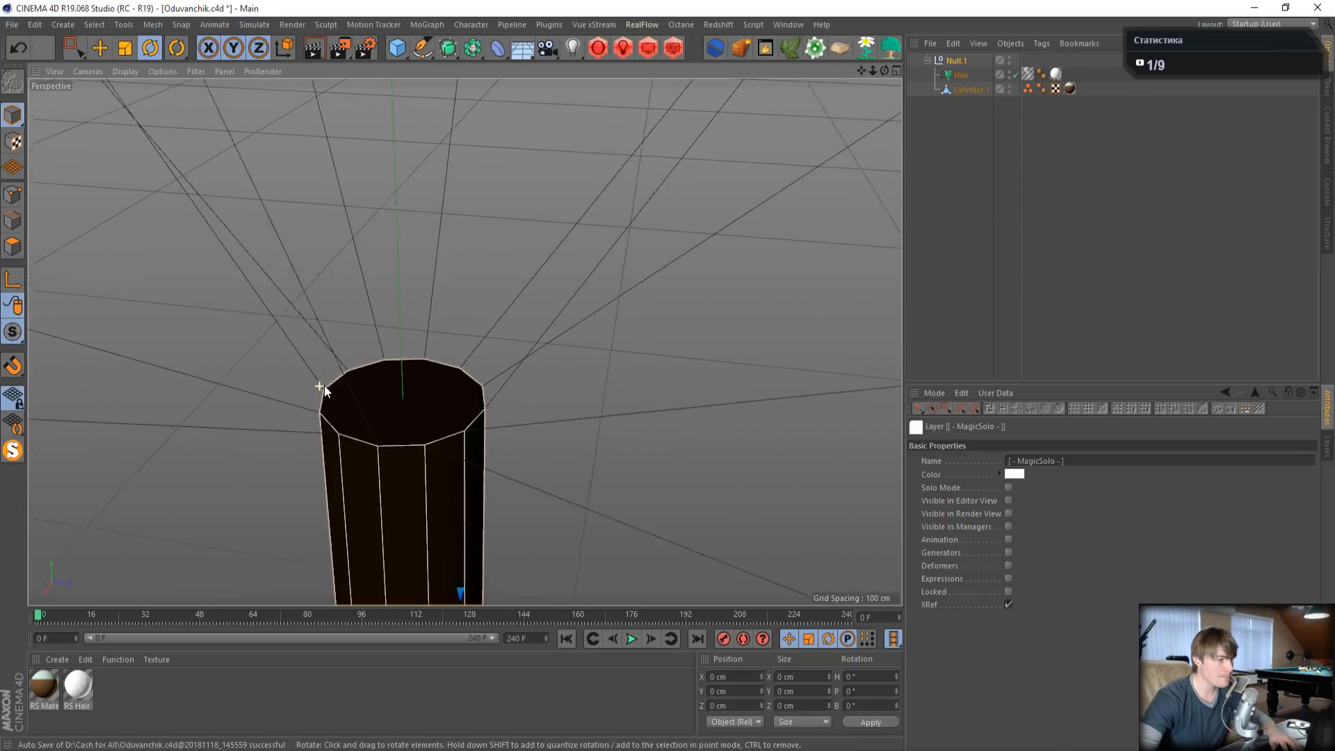
pyautogui.moveTo(319, 386)
pyautogui.keyDown('alt'); pyautogui.mouseDown()
pyautogui.moveTo(414, 307)
pyautogui.moveTo(658, 318)
pyautogui.moveTo(632, 371)
pyautogui.moveTo(463, 360)
pyautogui.moveTo(390, 307)
pyautogui.mouseUp(); pyautogui.keyUp('alt')
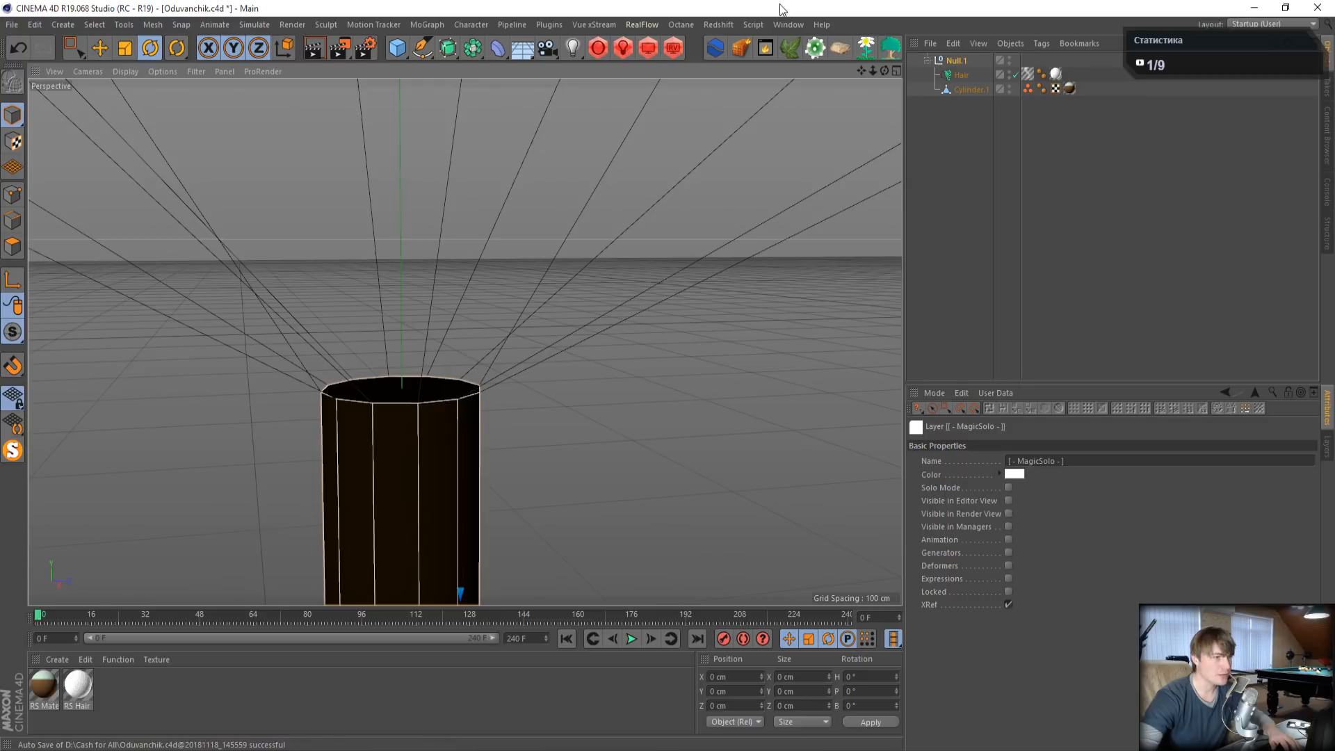
# - Return to the Dandelion.c4d scene and examine the cylinder's top cap at frame 0
pyautogui.click(789, 24)
pyautogui.click(807, 368)
pyautogui.scroll(-3, 566, 364)
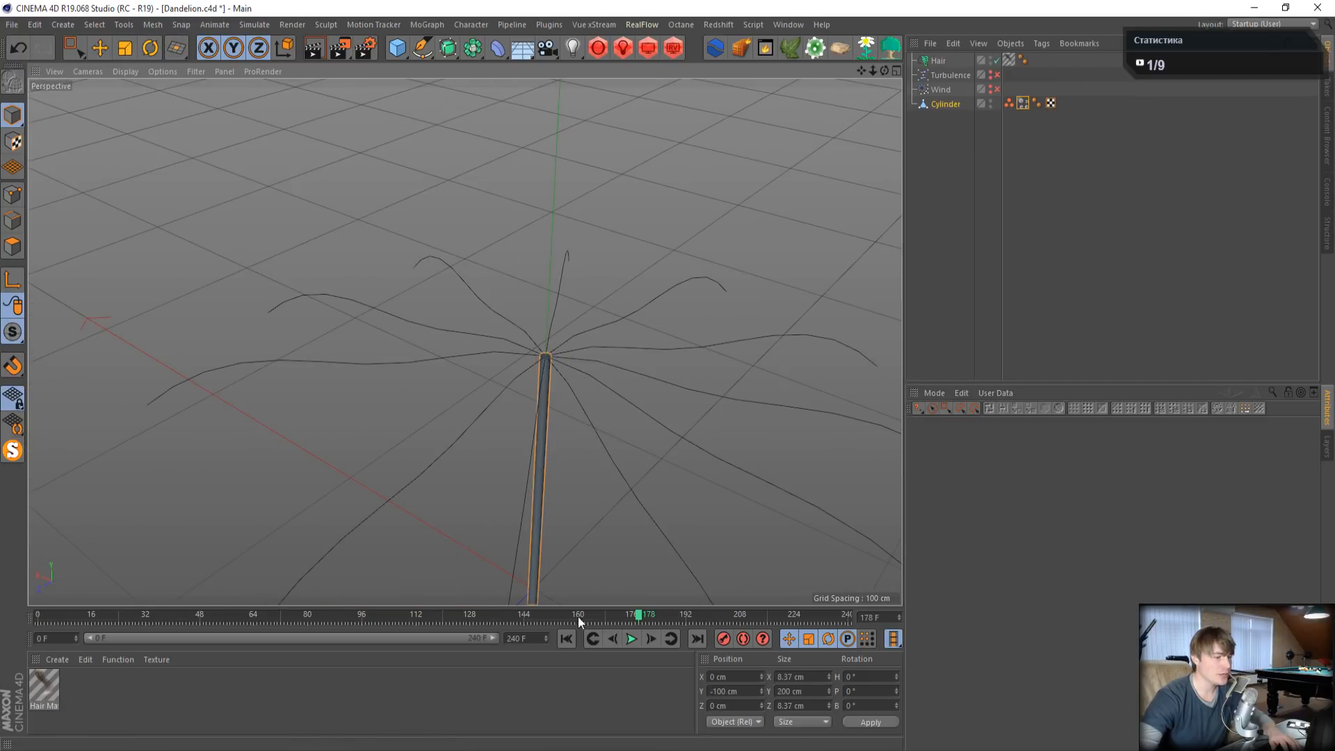
pyautogui.click(565, 639)
pyautogui.scroll(-6, 588, 475)
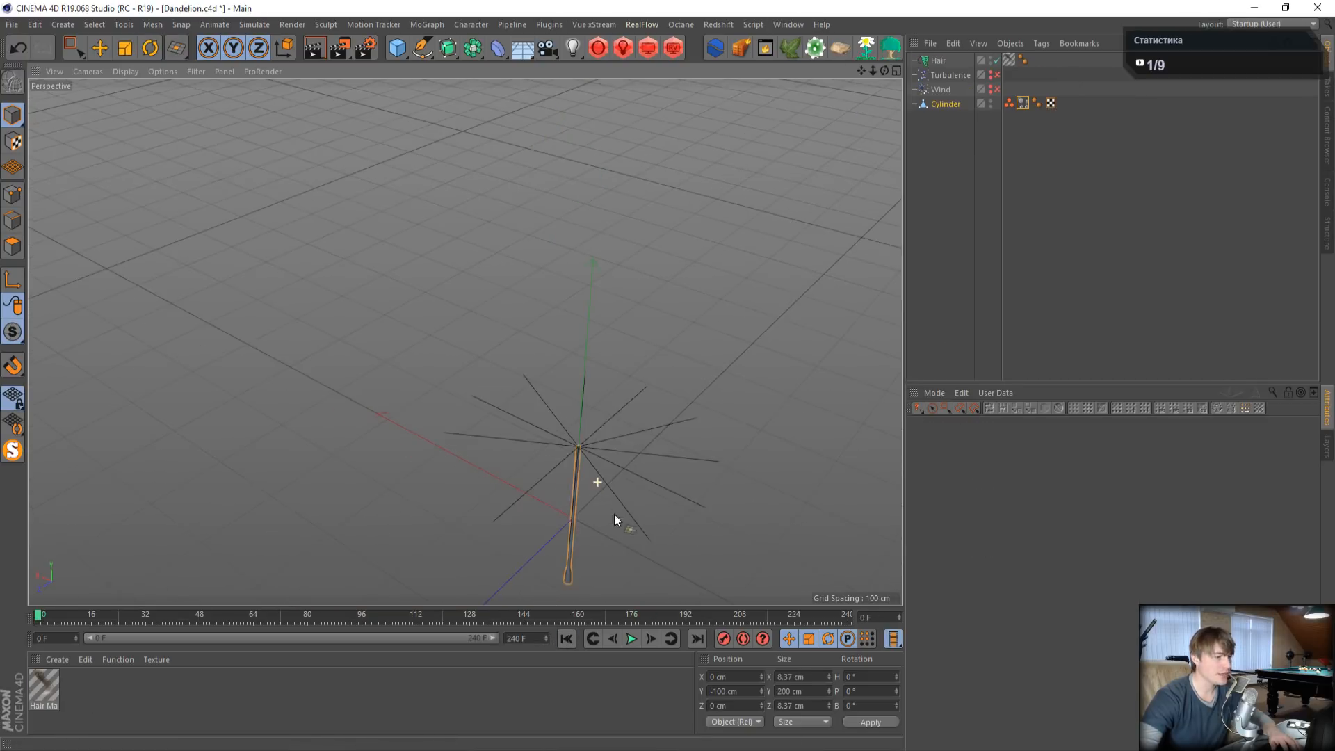
pyautogui.keyDown('alt'); pyautogui.moveTo(630, 533); pyautogui.dragTo(600, 439); pyautogui.keyUp('alt')
pyautogui.scroll(10, 600, 439)
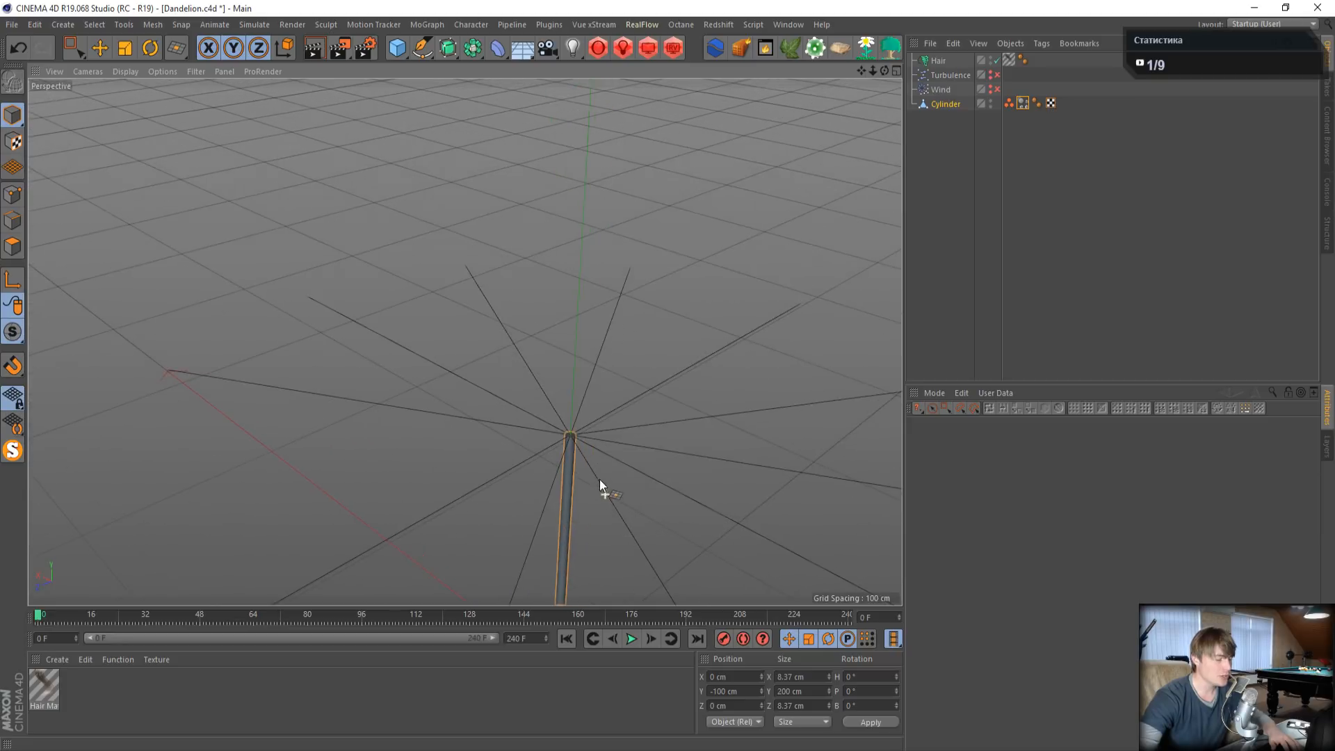
pyautogui.moveTo(862, 76); pyautogui.dragTo(320, 605)
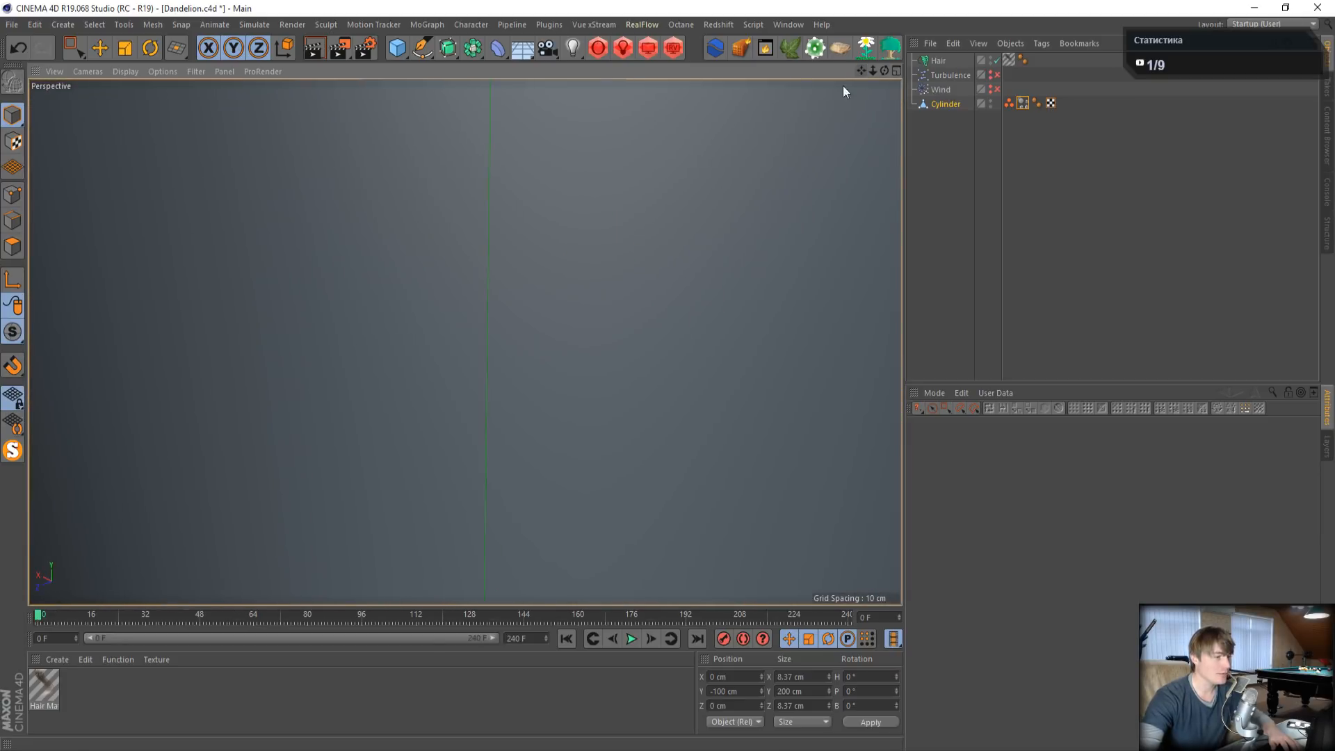
pyautogui.scroll(-8, 539, 327)
pyautogui.keyDown('alt'); pyautogui.moveTo(694, 202); pyautogui.dragTo(448, 417, button='middle'); pyautogui.keyUp('alt')
pyautogui.keyDown('alt'); pyautogui.moveTo(394, 381); pyautogui.dragTo(598, 381, button='right'); pyautogui.keyUp('alt')
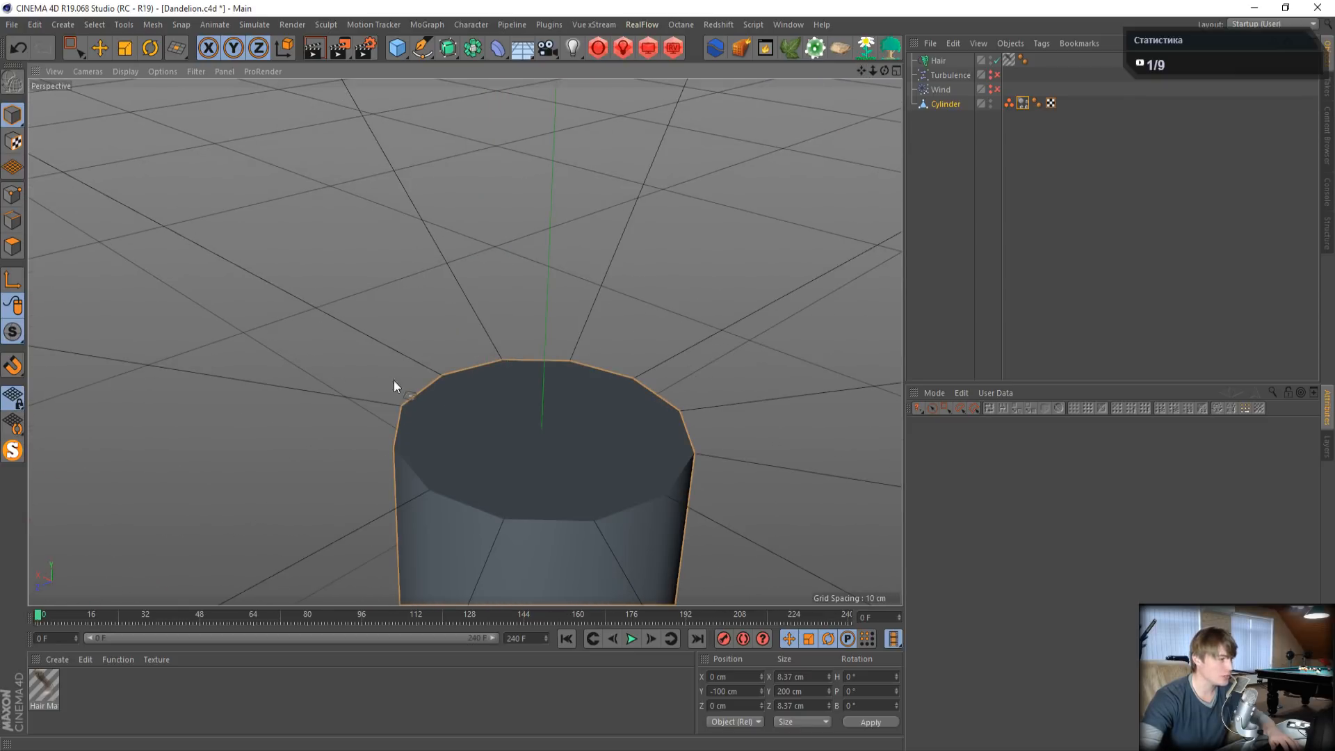
pyautogui.click(12, 195)
pyautogui.click(99, 47)
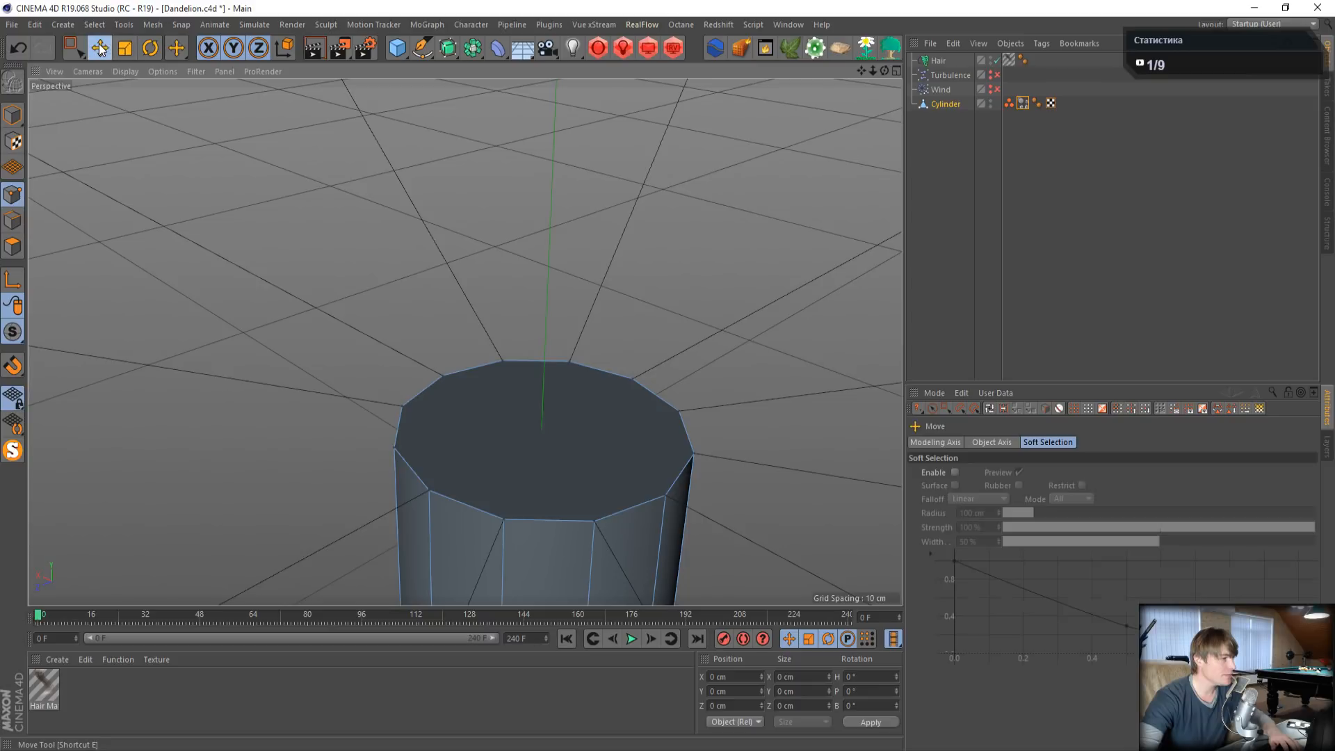
pyautogui.click(429, 491)
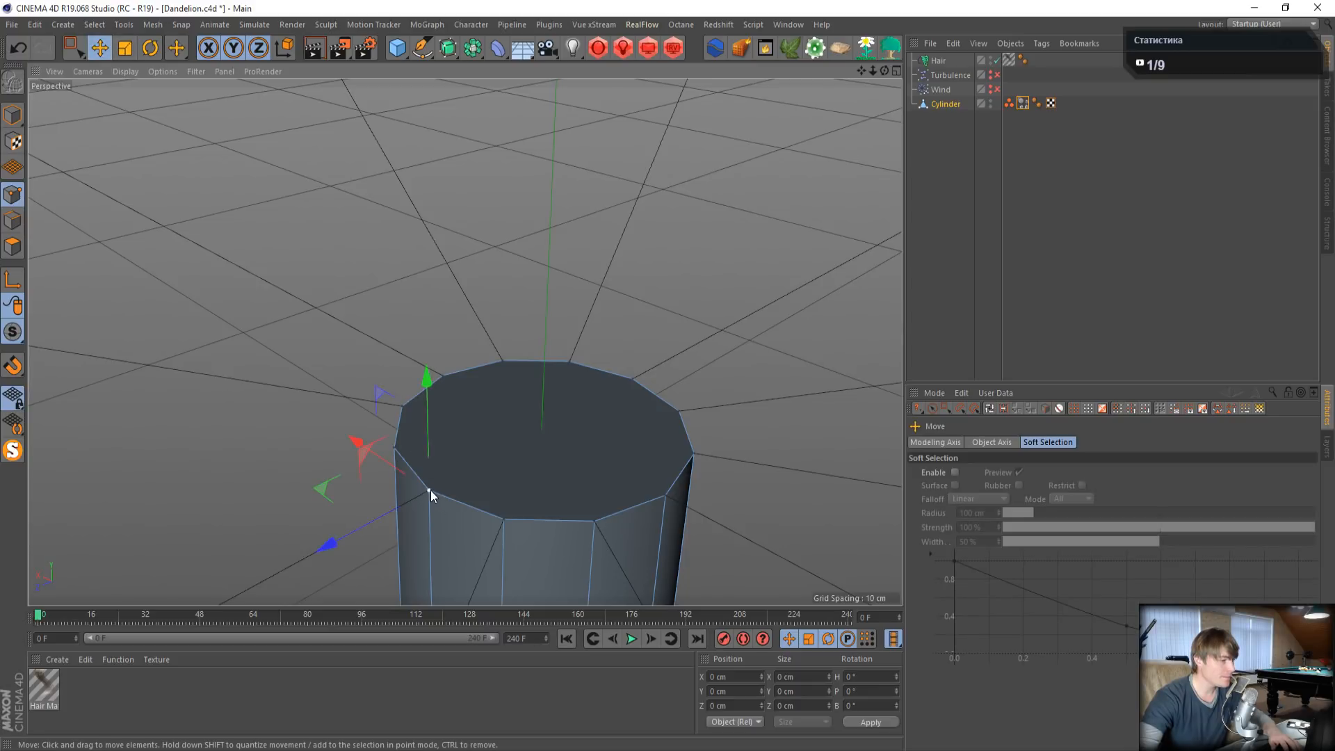
pyautogui.click(150, 49)
pyautogui.moveTo(382, 470); pyautogui.dragTo(445, 424)
pyautogui.click(506, 387)
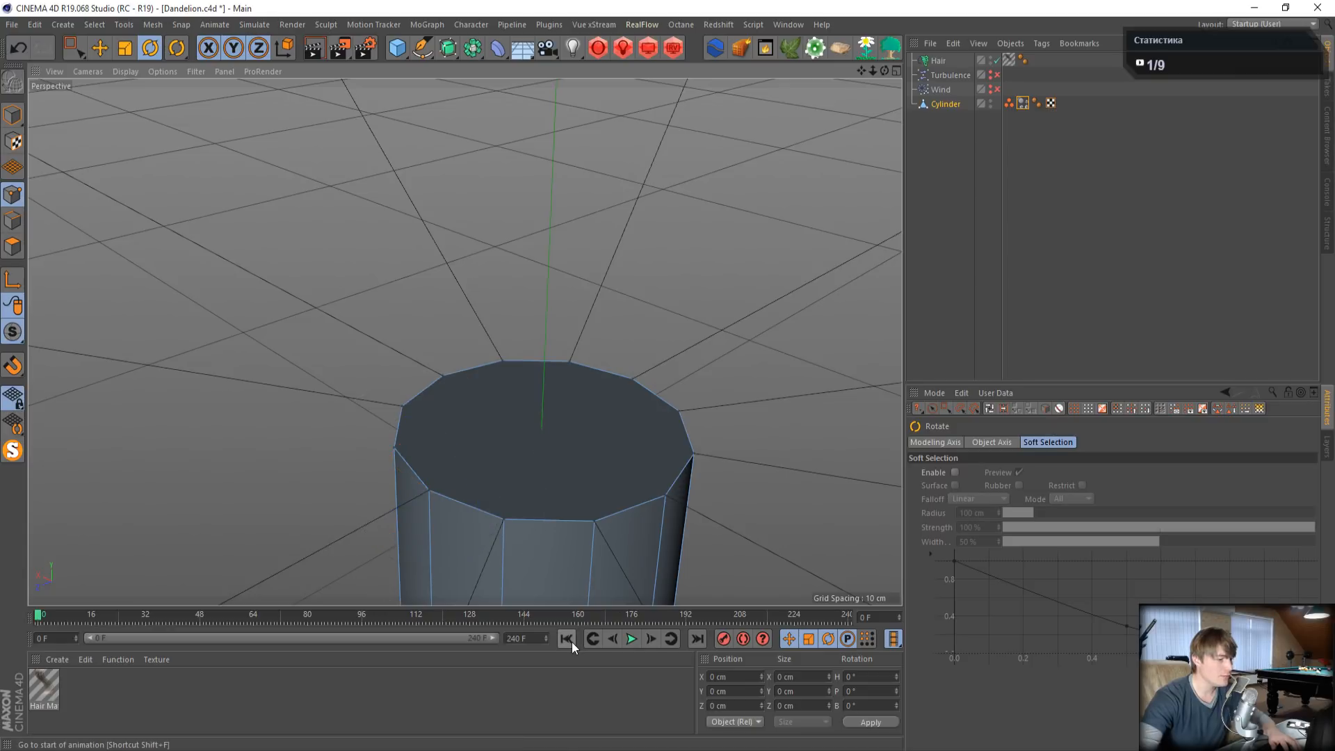
# - Replay the hair simulation from the first frame, examine the strands' motion from a lower angle, and stop at frame 203
pyautogui.click(631, 638)
pyautogui.click(630, 638)
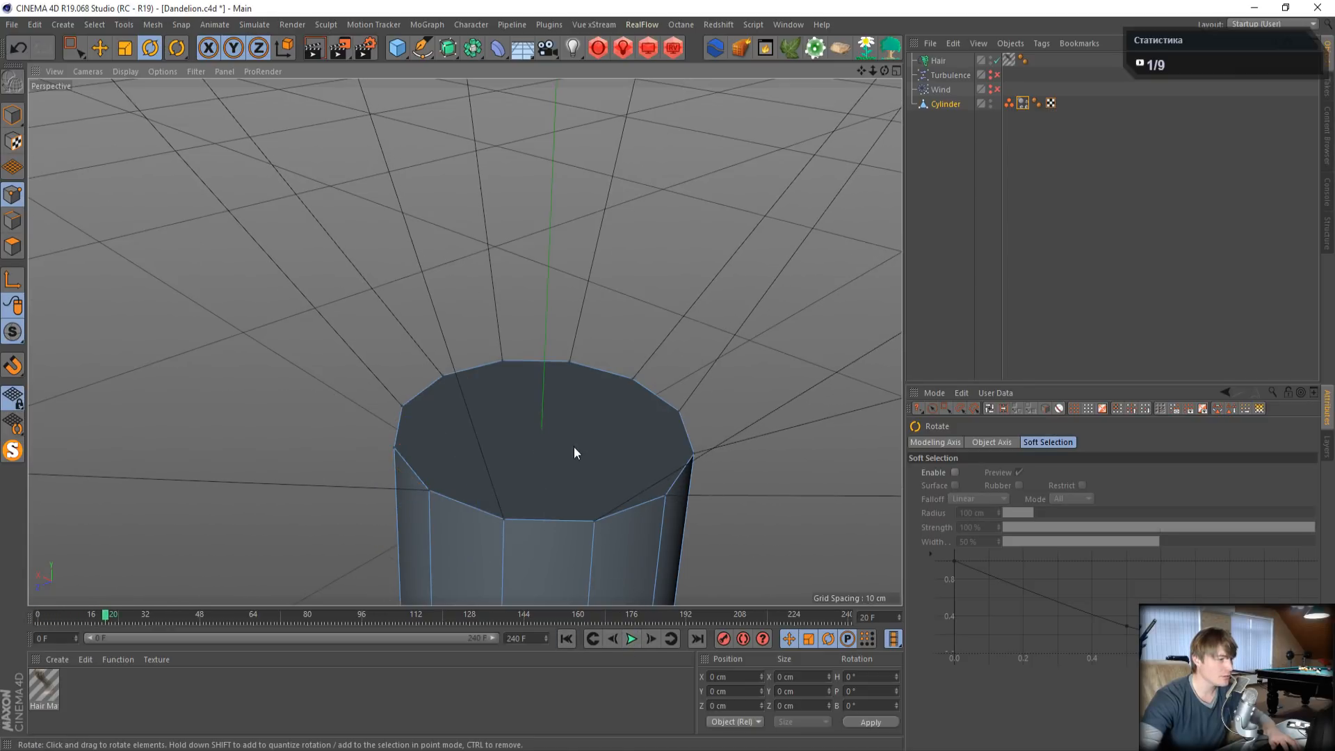
pyautogui.scroll(-10, 574, 445)
pyautogui.click(576, 634)
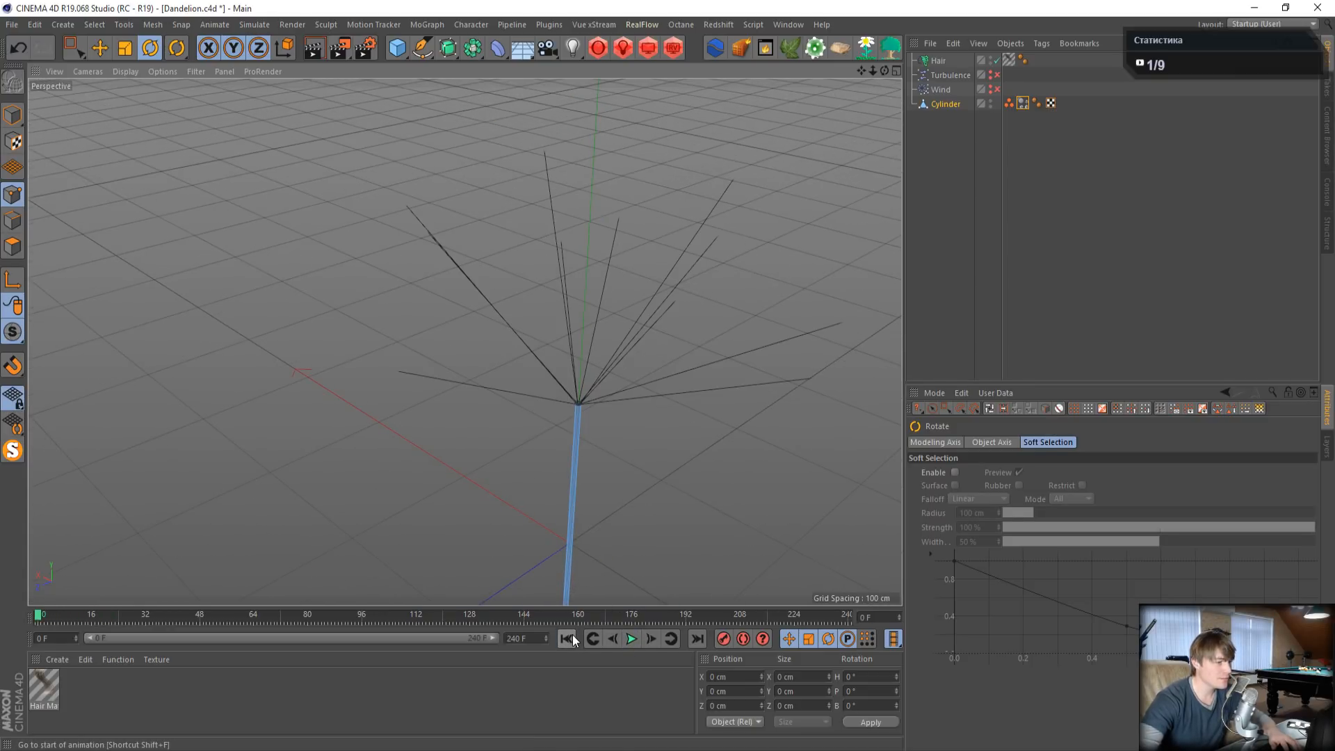
pyautogui.click(627, 639)
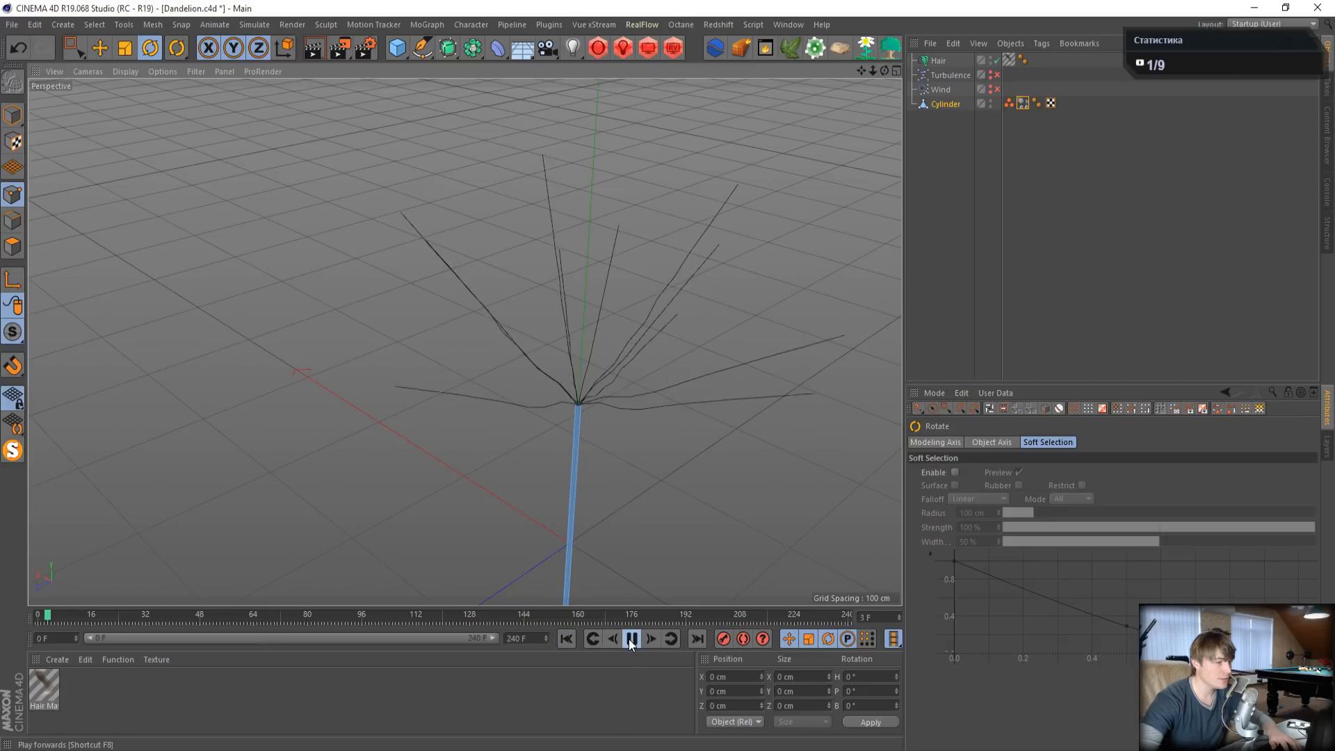
pyautogui.keyDown('alt'); pyautogui.moveTo(607, 574); pyautogui.dragTo(485, 421); pyautogui.keyUp('alt')
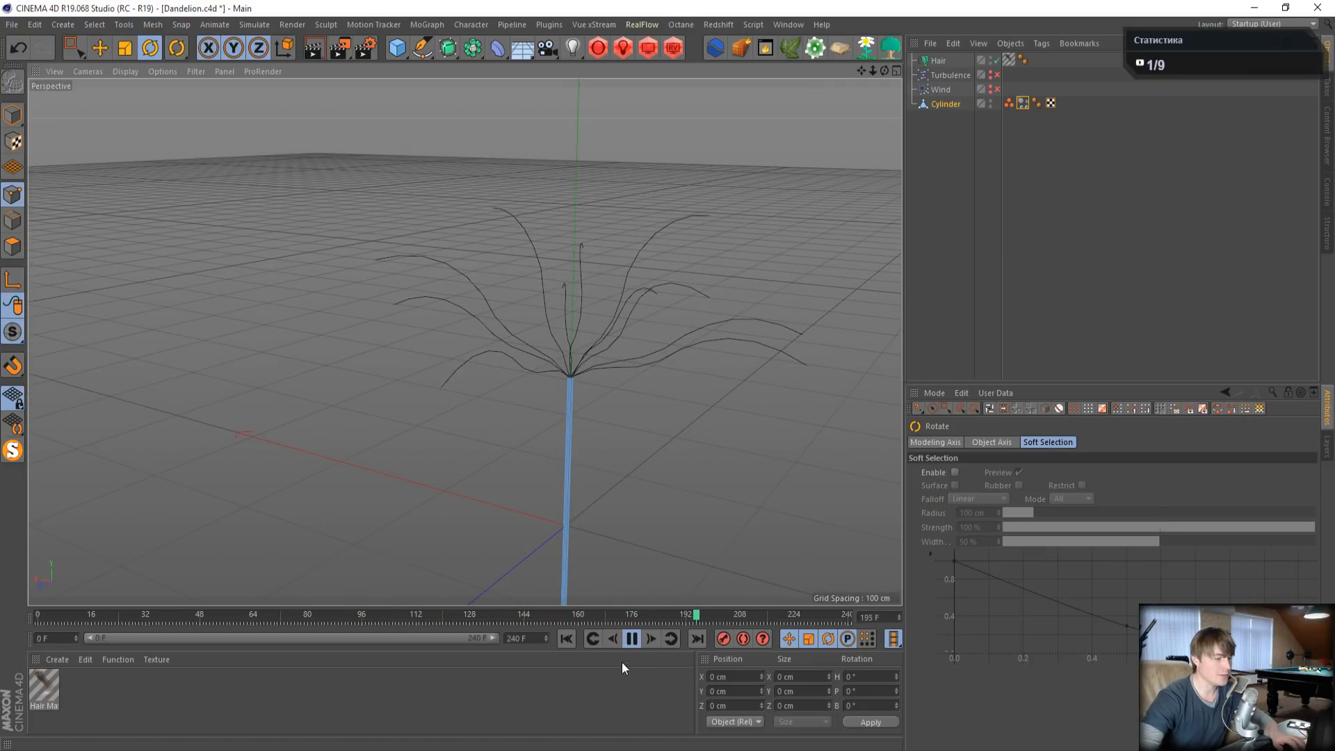
pyautogui.click(630, 640)
# - Render the dandelion hair at frame 203 in the Redshift RenderView and view it from another angle
pyautogui.click(673, 49)
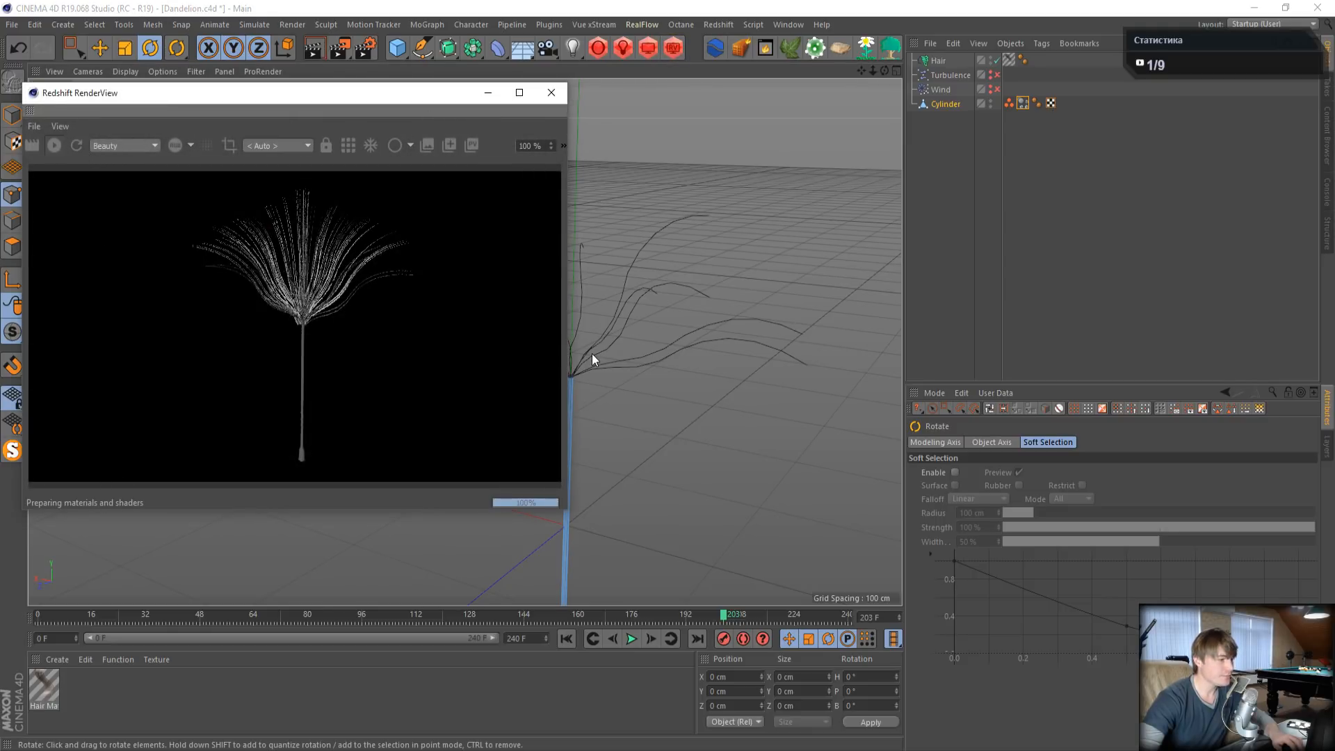
pyautogui.moveTo(884, 71)
pyautogui.mouseDown()
pyautogui.moveTo(859, 79)
pyautogui.moveTo(904, 72)
pyautogui.mouseUp()
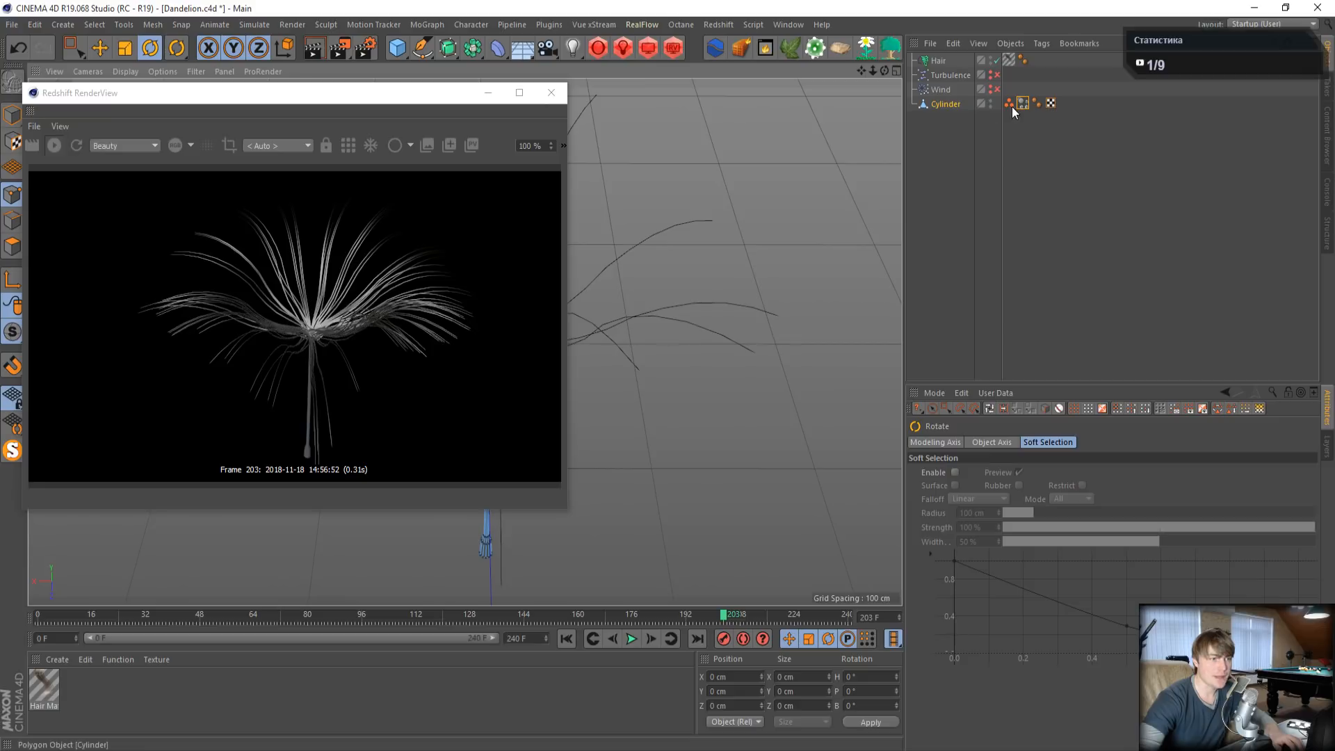
# - Set the Hair object's hair count to 100
pyautogui.click(938, 61)
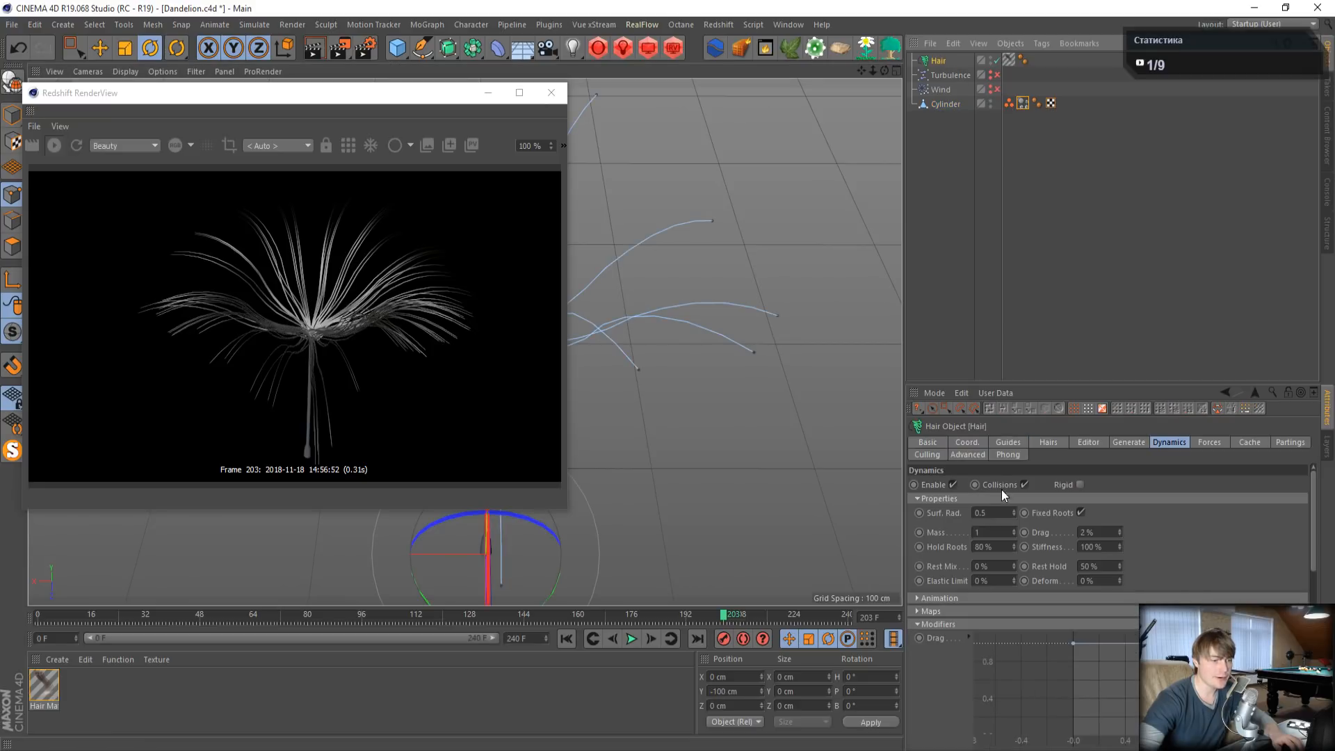
pyautogui.click(1059, 444)
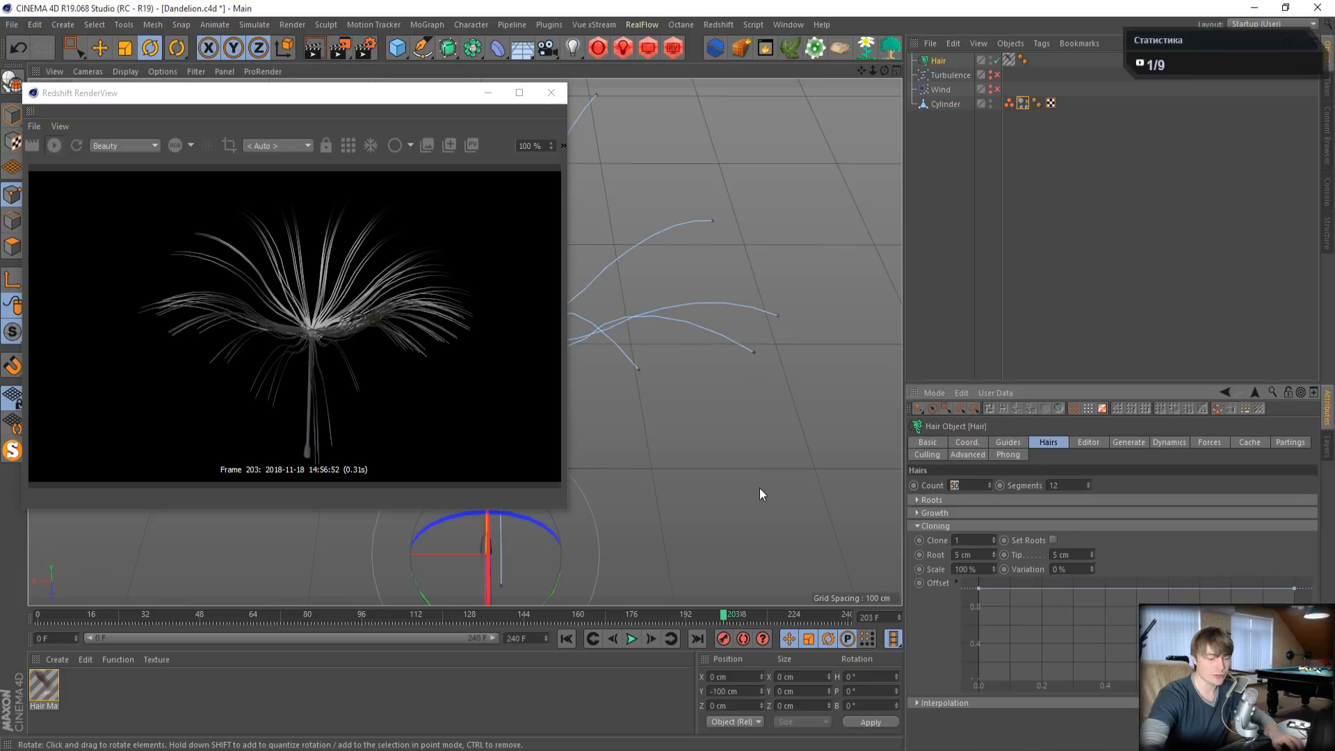
pyautogui.write('100')
pyautogui.press('Return')
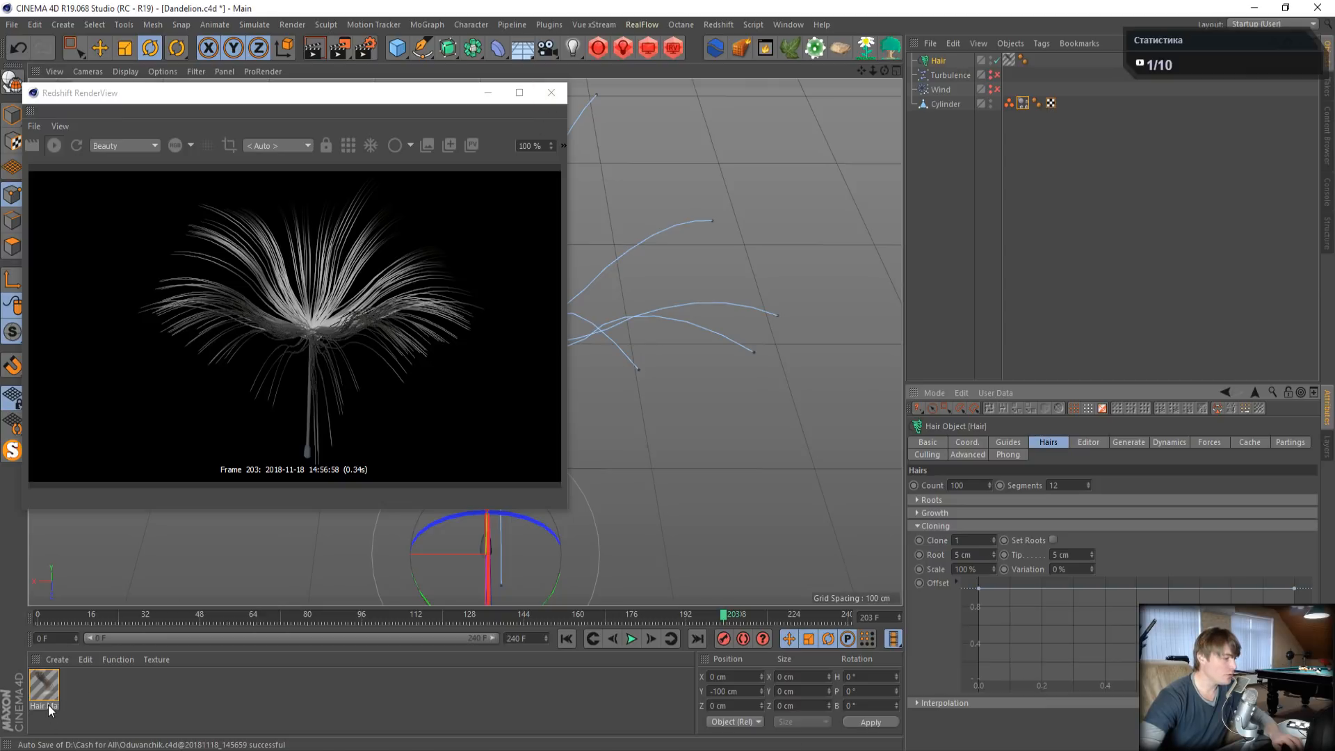
# - Create a Redshift Hair material and apply it to the Hair object
pyautogui.click(57, 659)
pyautogui.moveTo(81, 562)
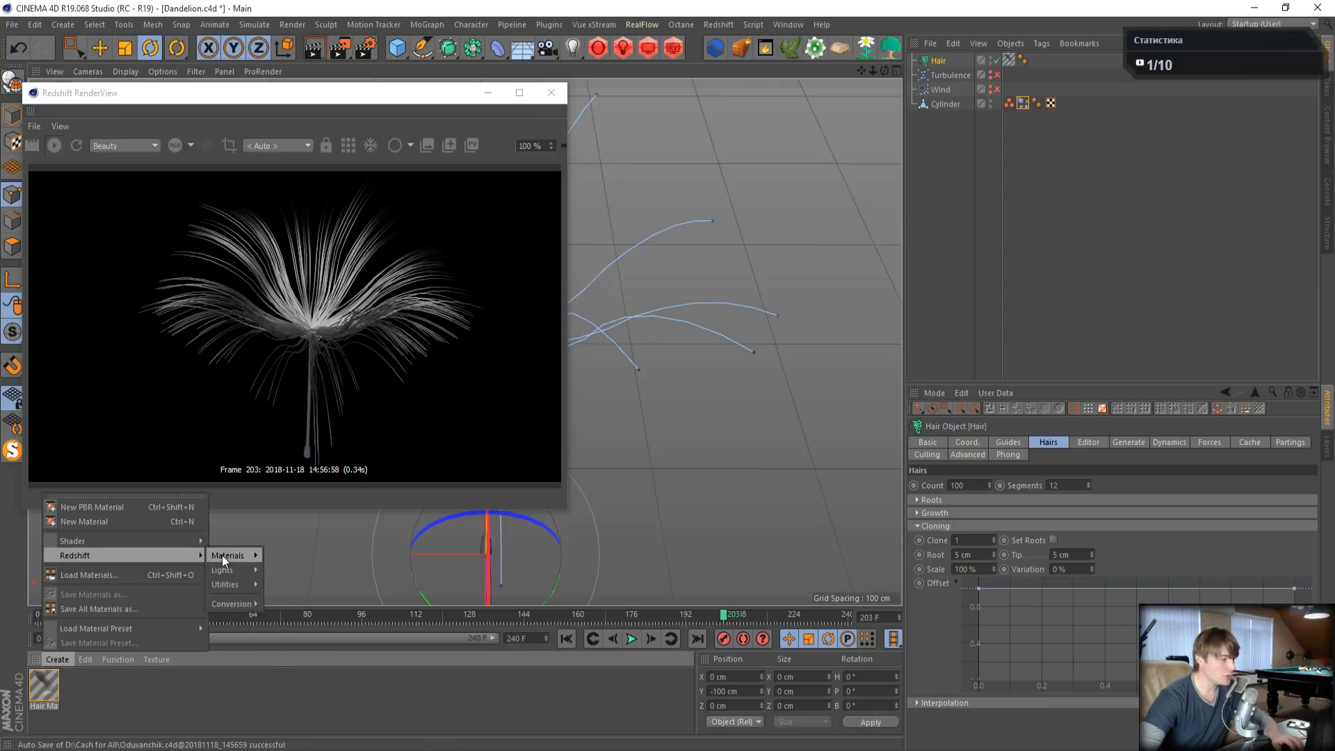
pyautogui.moveTo(228, 553)
pyautogui.click(287, 603)
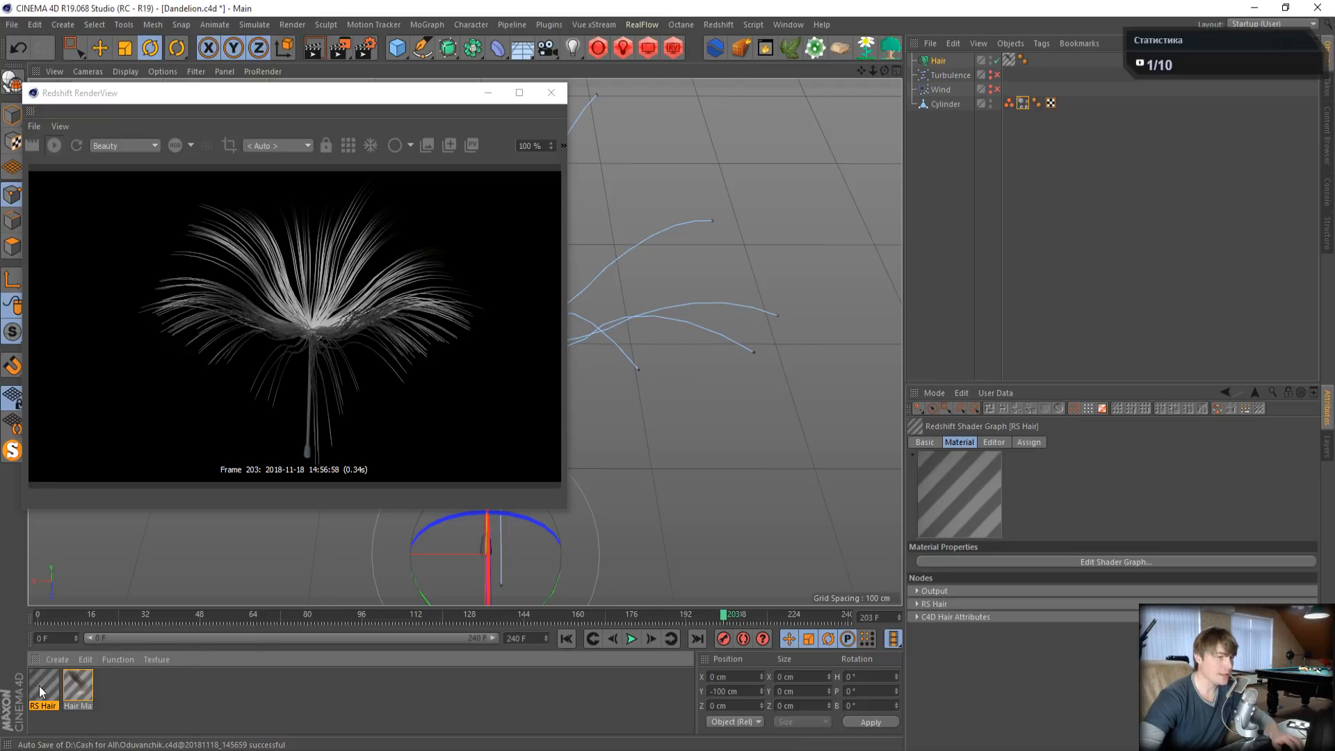
pyautogui.moveTo(39, 685); pyautogui.dragTo(951, 64)
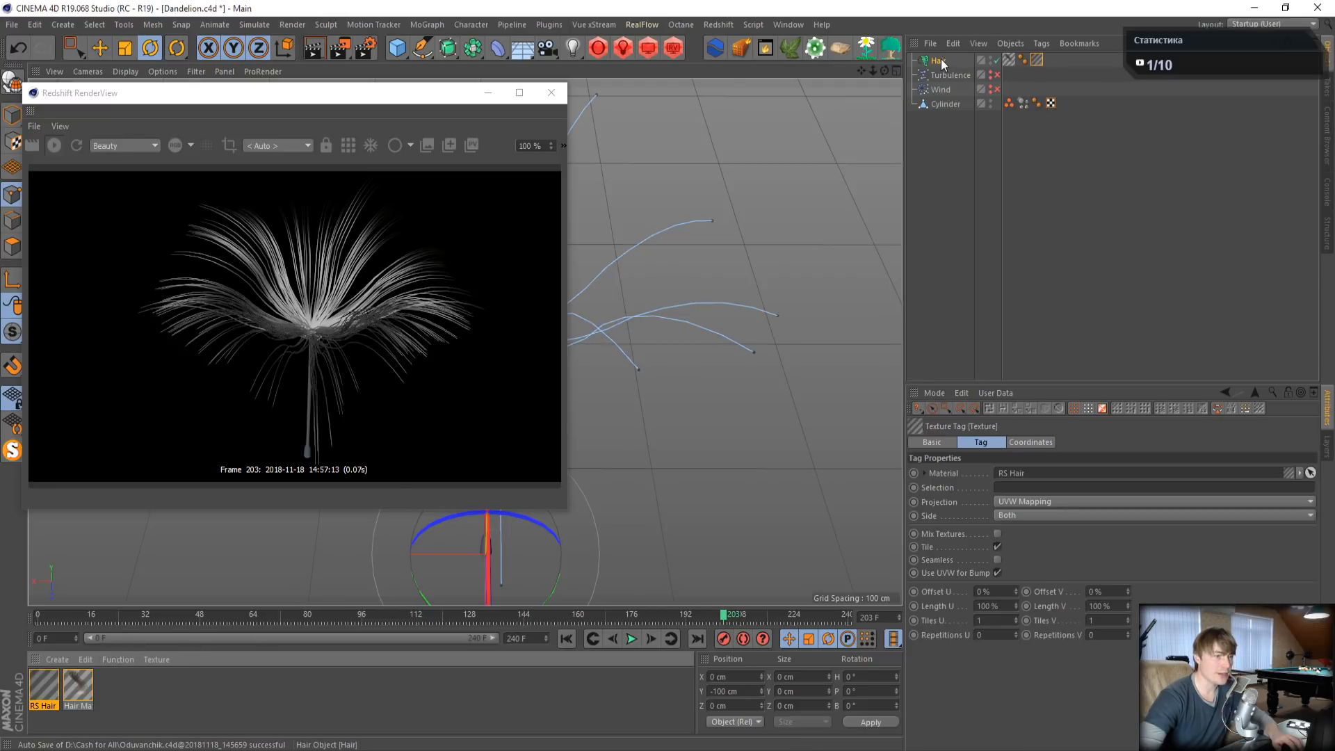
# - Open the RS Hair material's shader graph and move the RS Hair and Output nodes away from the C4D Hair Attributes node
pyautogui.doubleClick(40, 692)
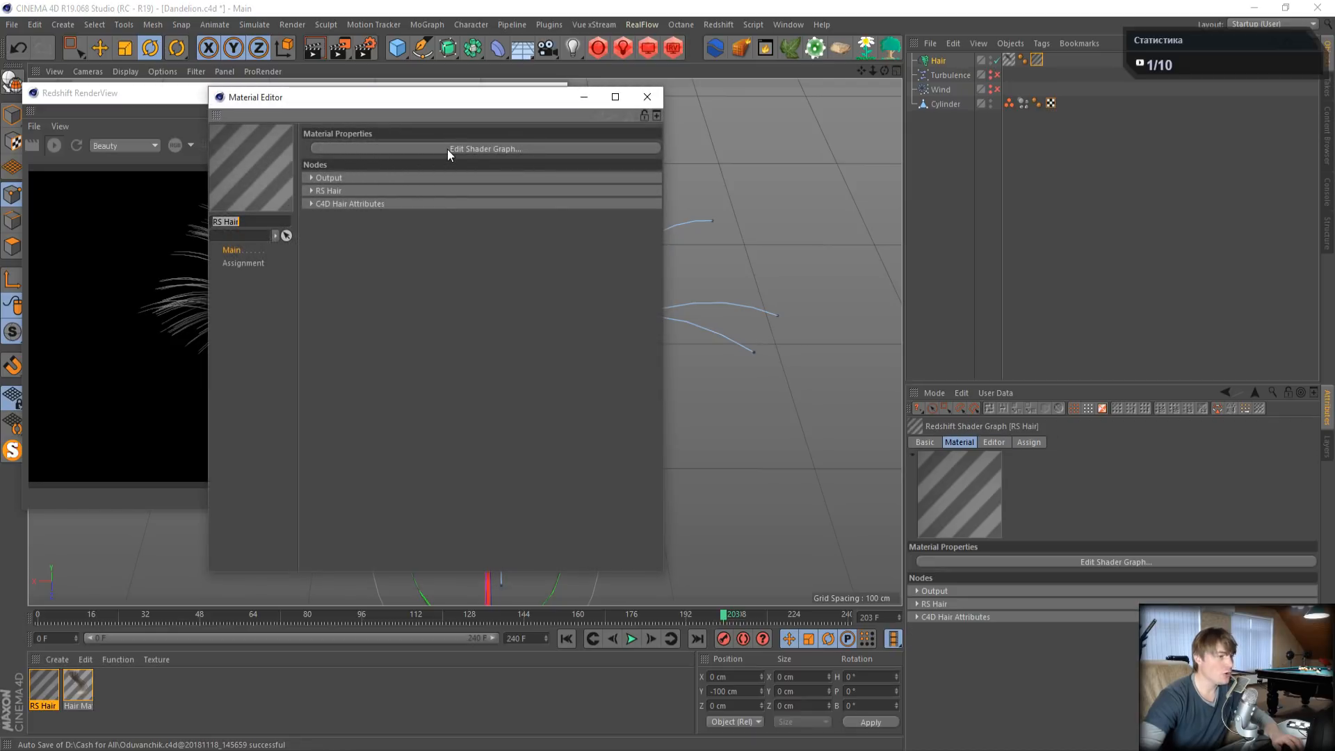
pyautogui.click(448, 149)
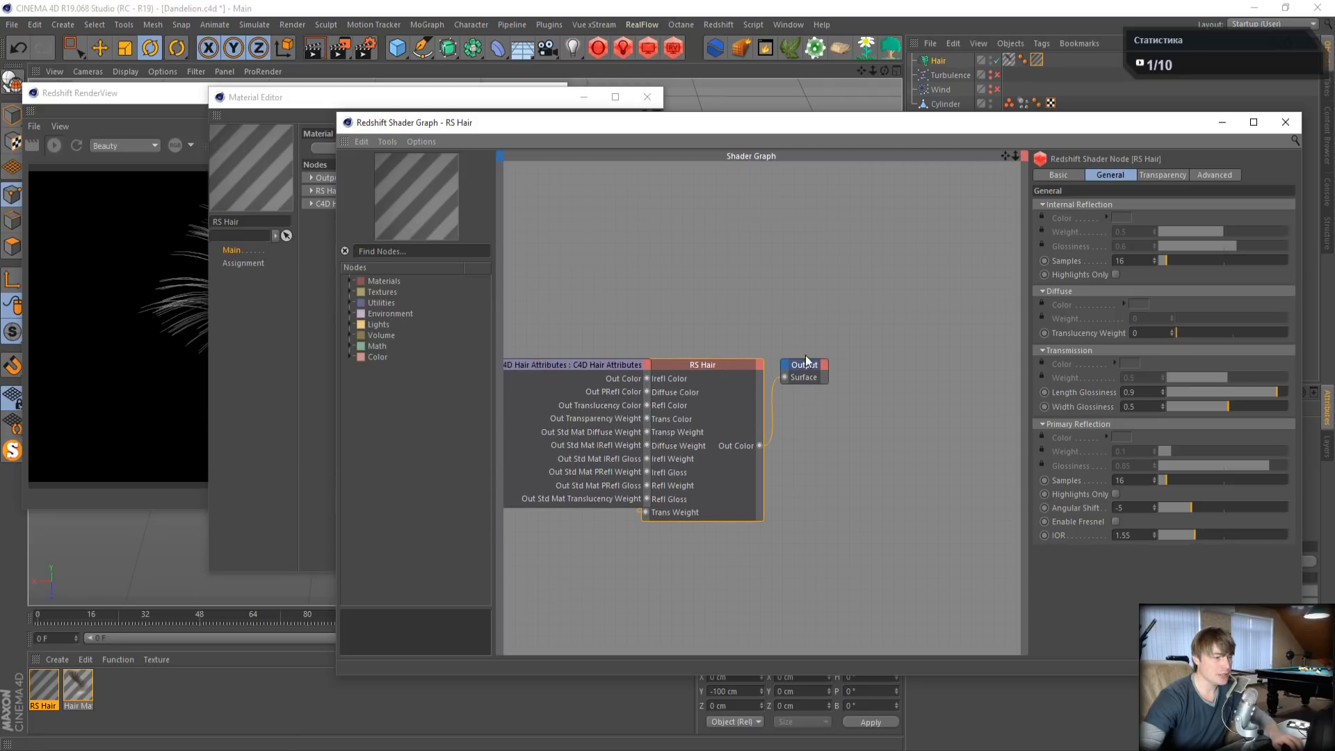
pyautogui.click(805, 362)
pyautogui.moveTo(727, 359); pyautogui.dragTo(869, 352)
pyautogui.click(523, 369)
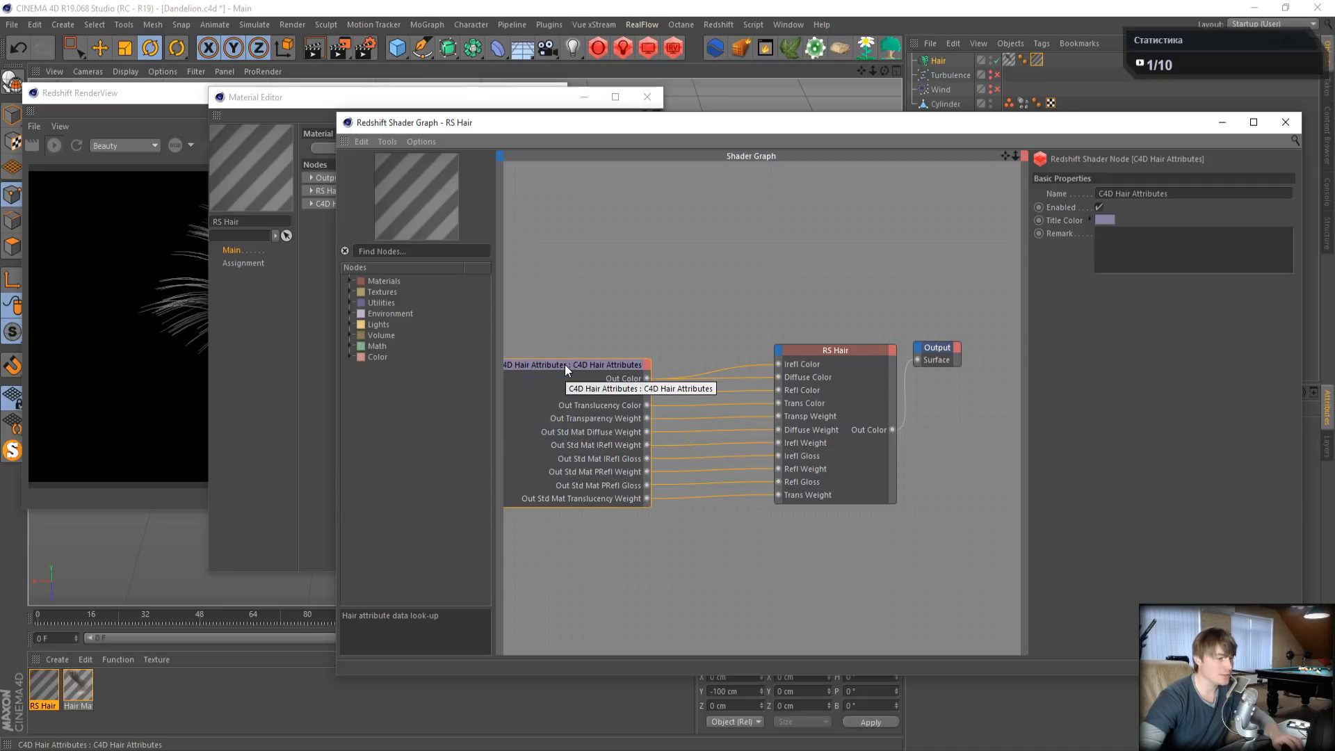
pyautogui.moveTo(522, 292); pyautogui.dragTo(618, 557)
# - Compare the Hair Mat channels with the attribute connections of the RS Hair node, and close the material editor
pyautogui.click(84, 687)
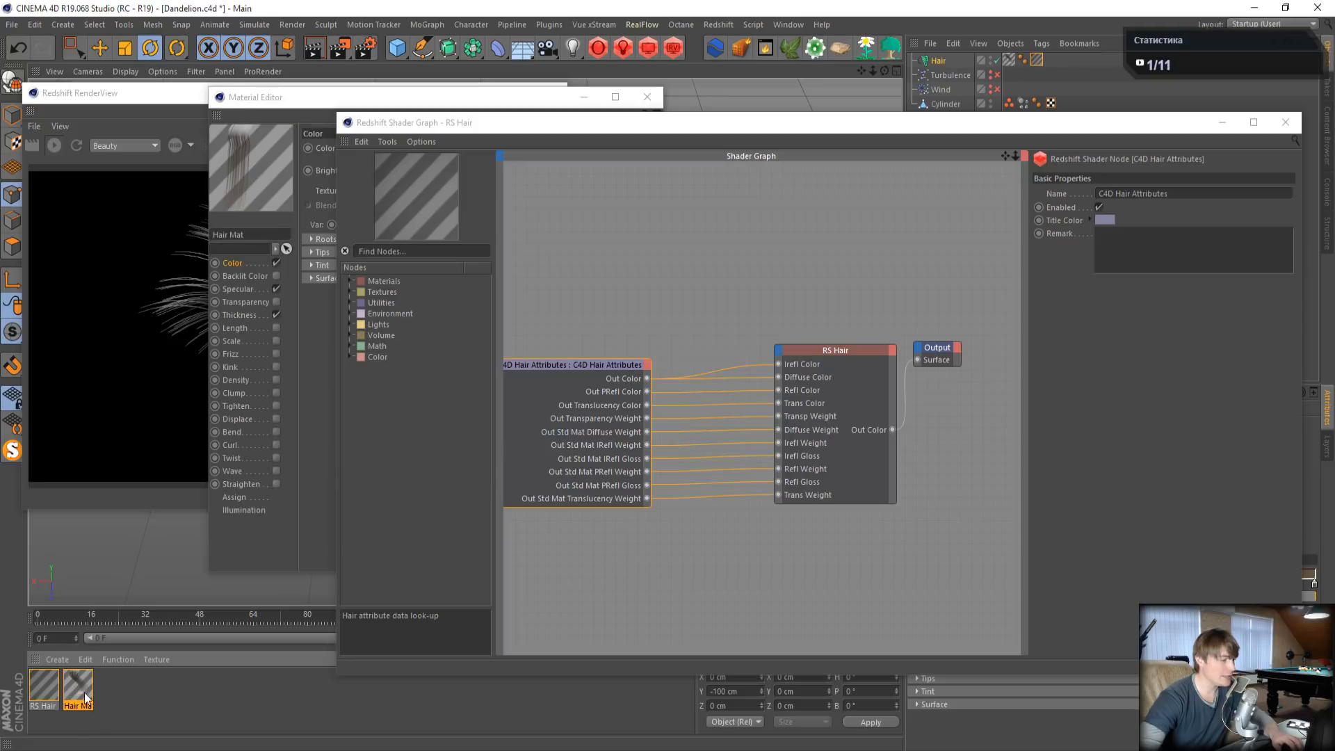
pyautogui.moveTo(319, 104); pyautogui.dragTo(147, 38)
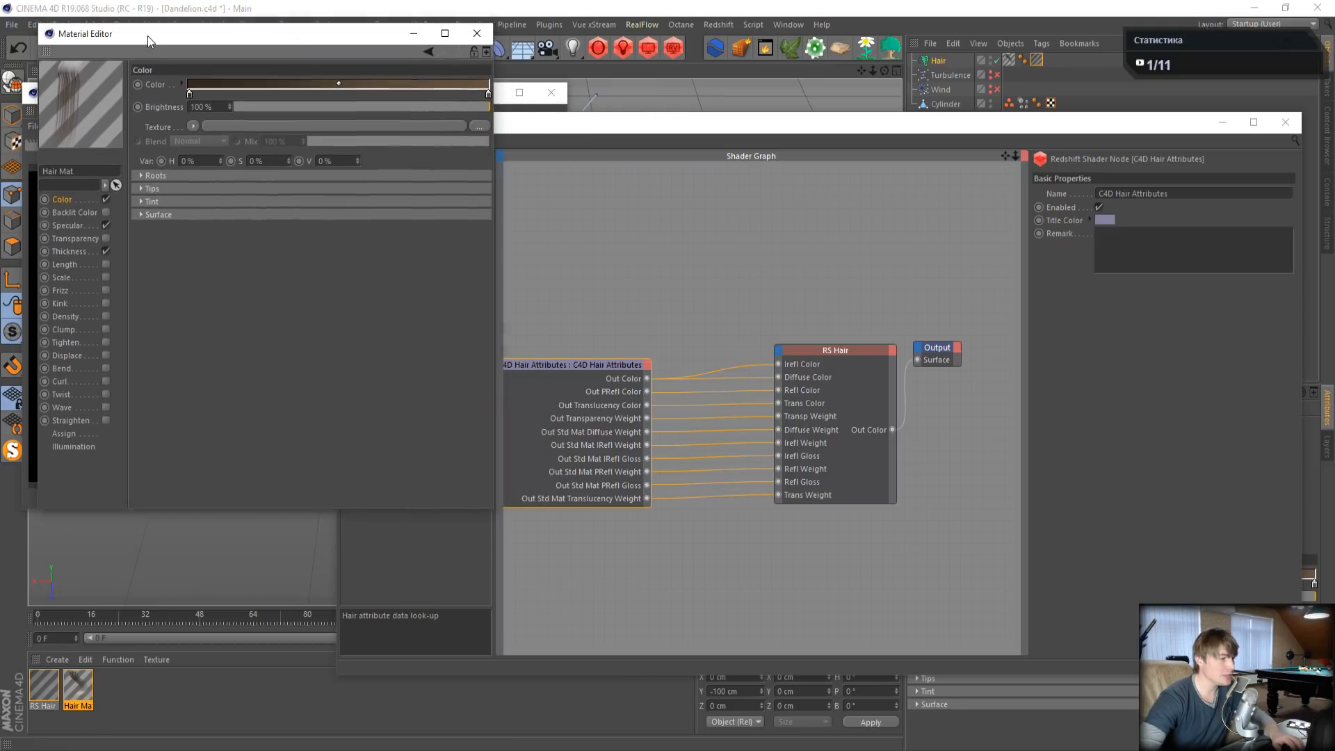
pyautogui.moveTo(780, 253); pyautogui.dragTo(1007, 554)
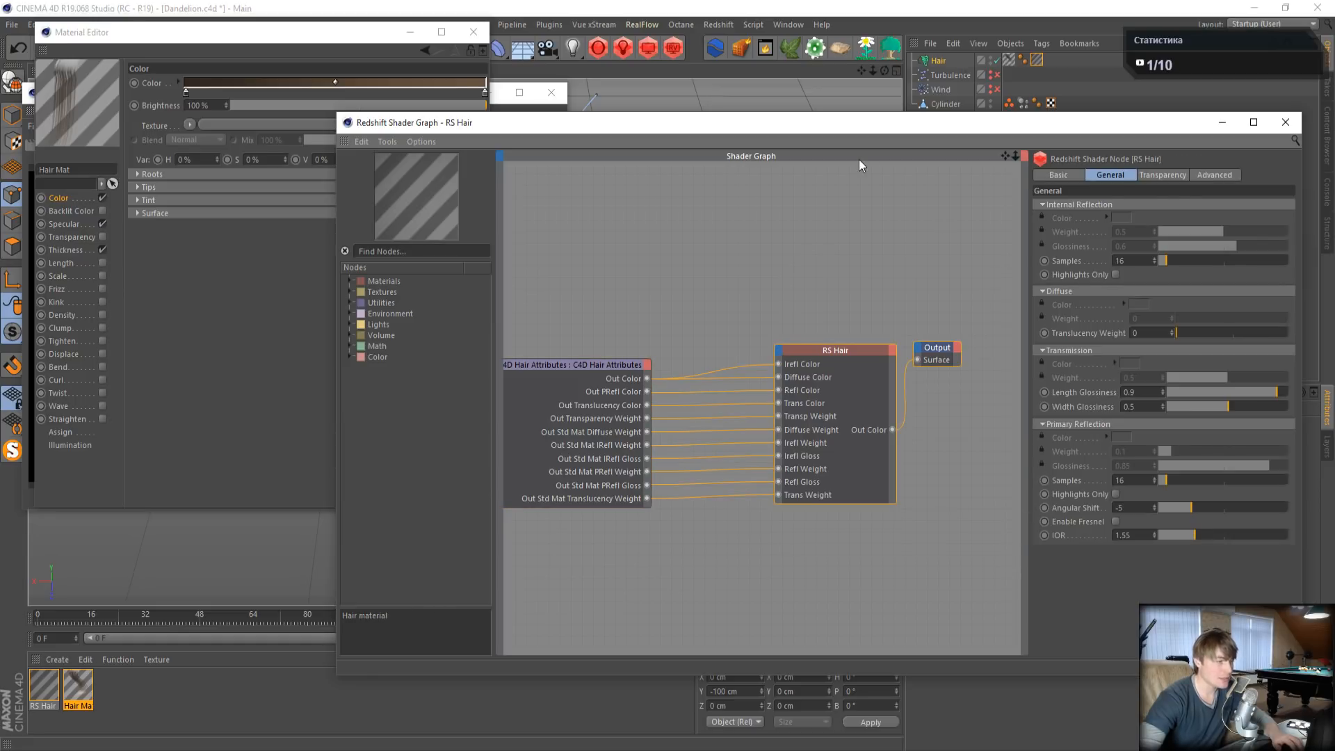
pyautogui.moveTo(705, 253); pyautogui.dragTo(966, 591)
pyautogui.click(49, 688)
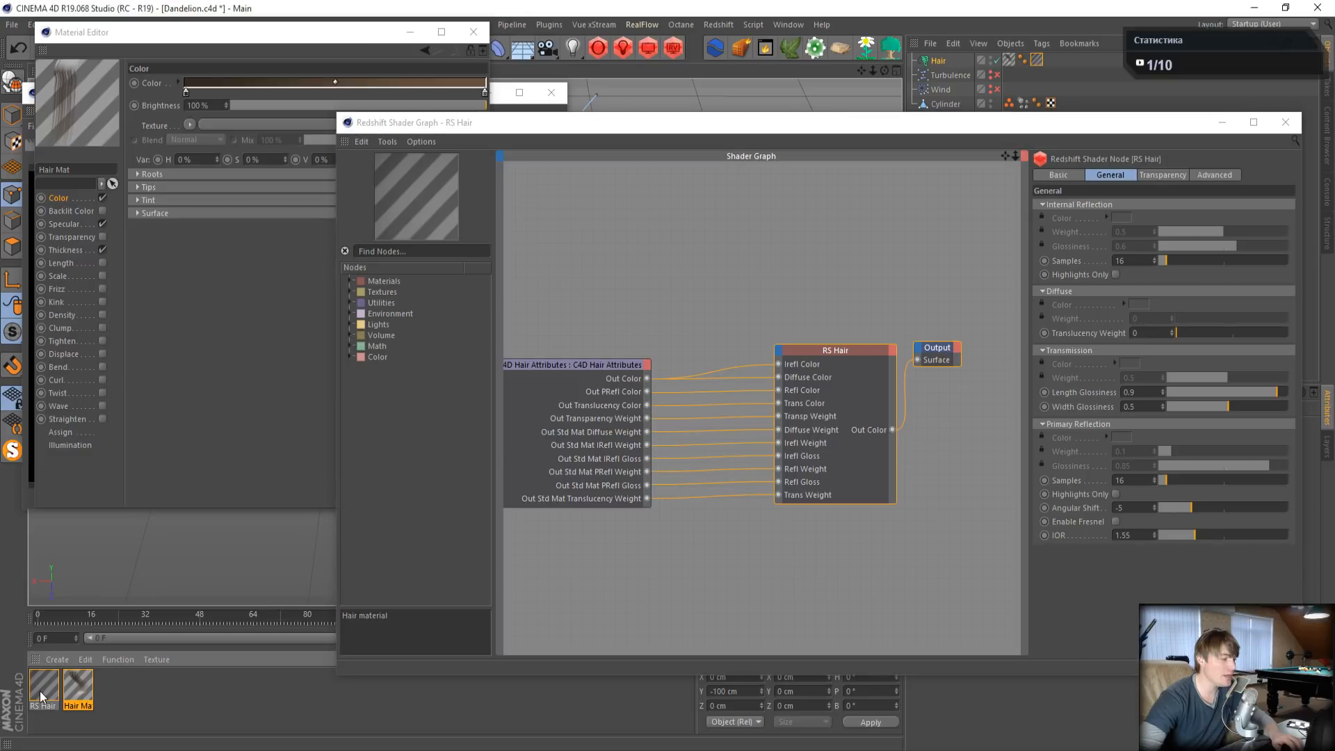
pyautogui.click(86, 687)
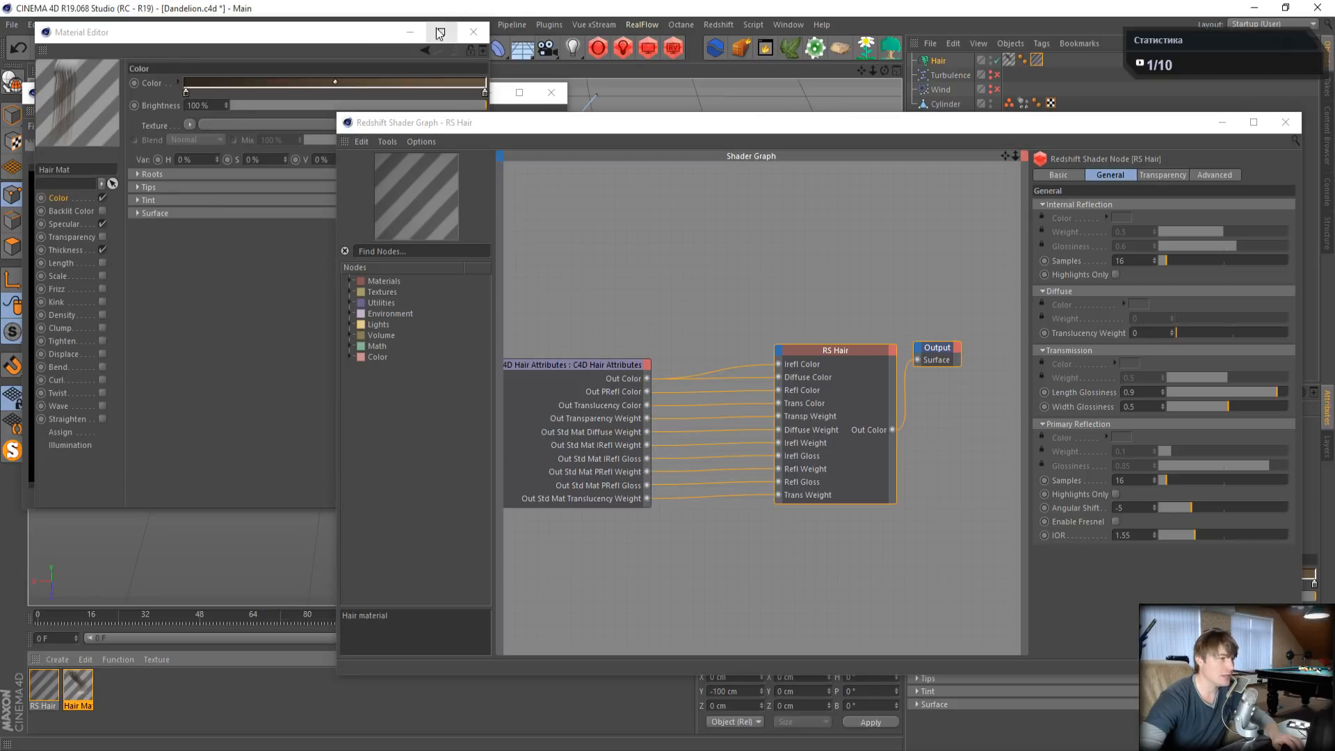
pyautogui.click(474, 32)
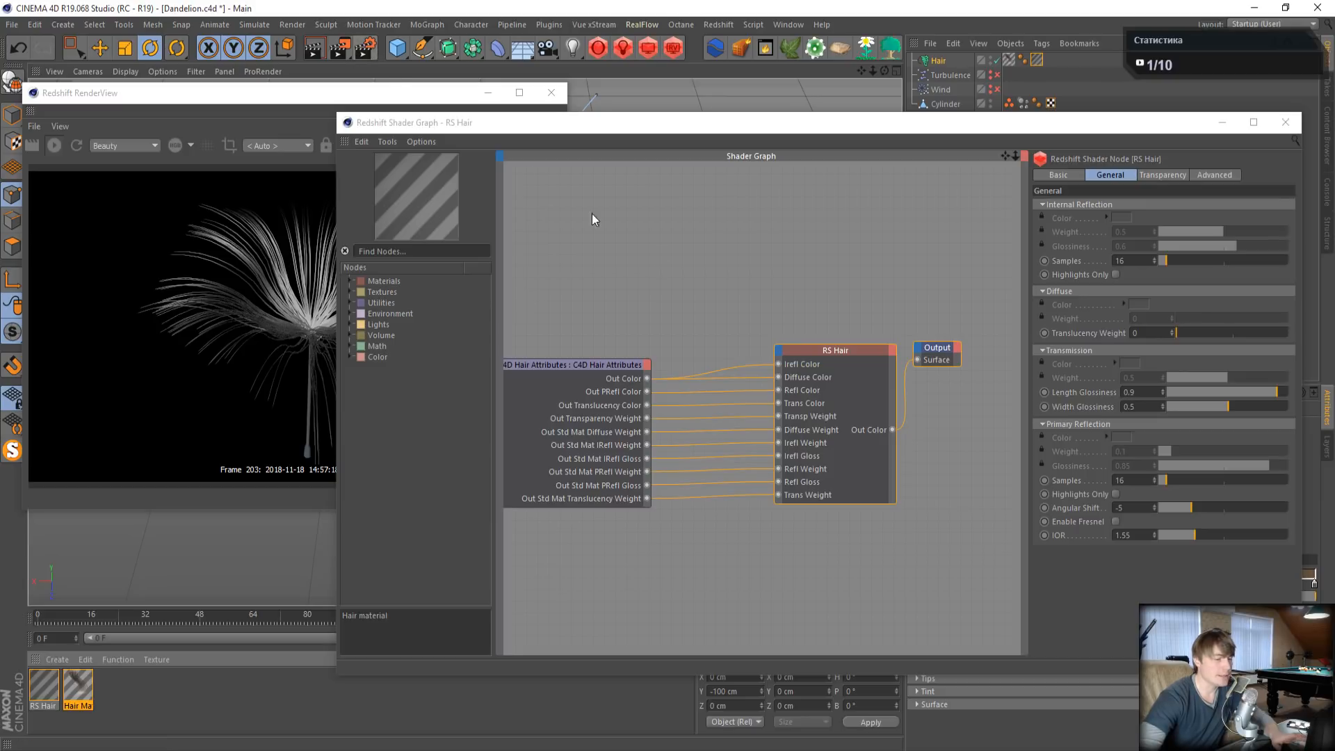
# - Examine Redshift's hair options in the render settings, Hair Min Pixel Width and Hair Tessellation, and close the settings
pyautogui.click(365, 47)
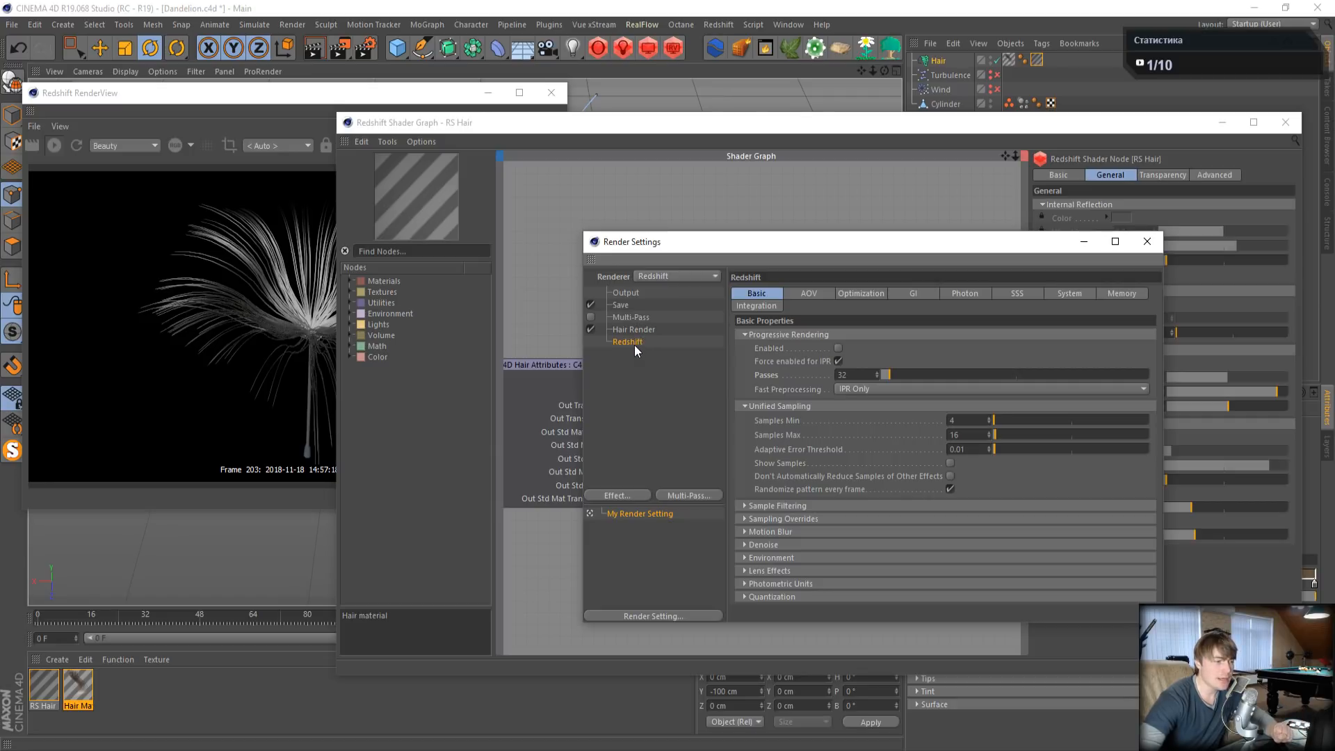
pyautogui.moveTo(1041, 250); pyautogui.dragTo(520, 265)
pyautogui.moveTo(758, 279); pyautogui.dragTo(958, 545)
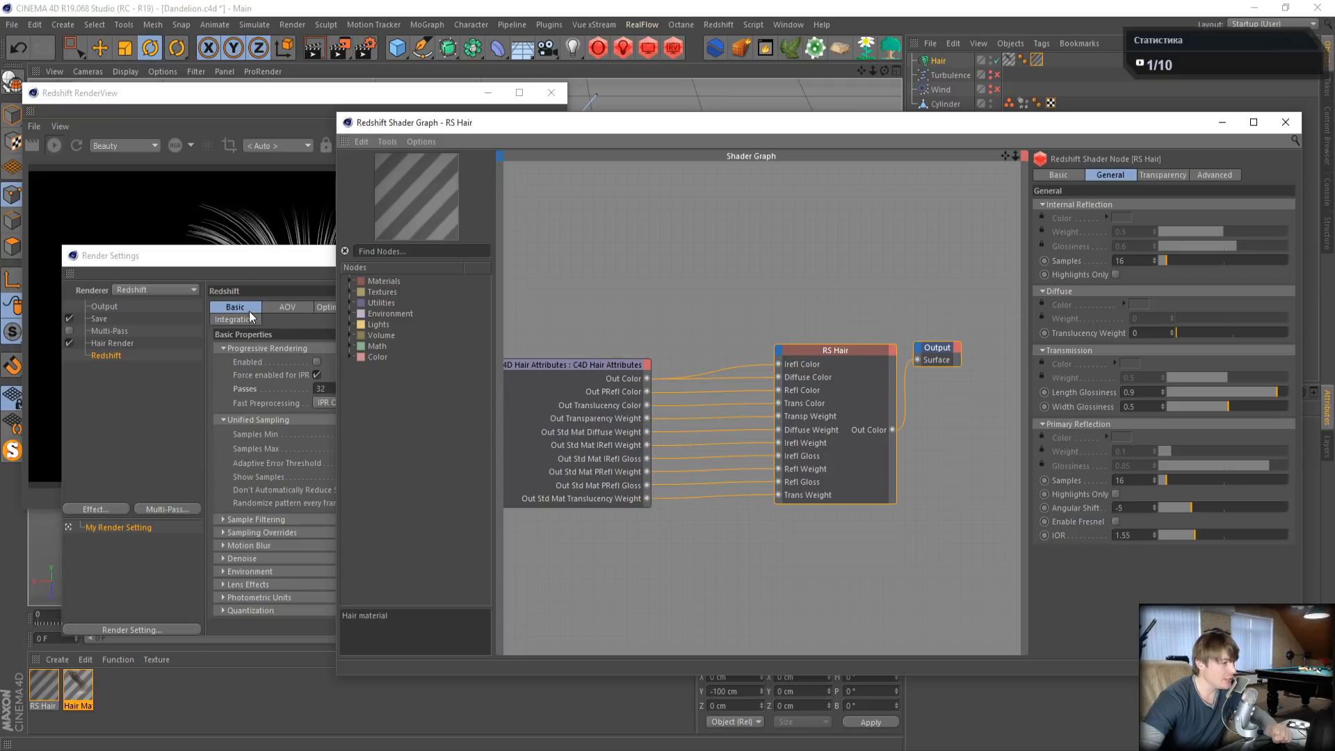
pyautogui.click(268, 257)
pyautogui.click(297, 309)
pyautogui.click(342, 308)
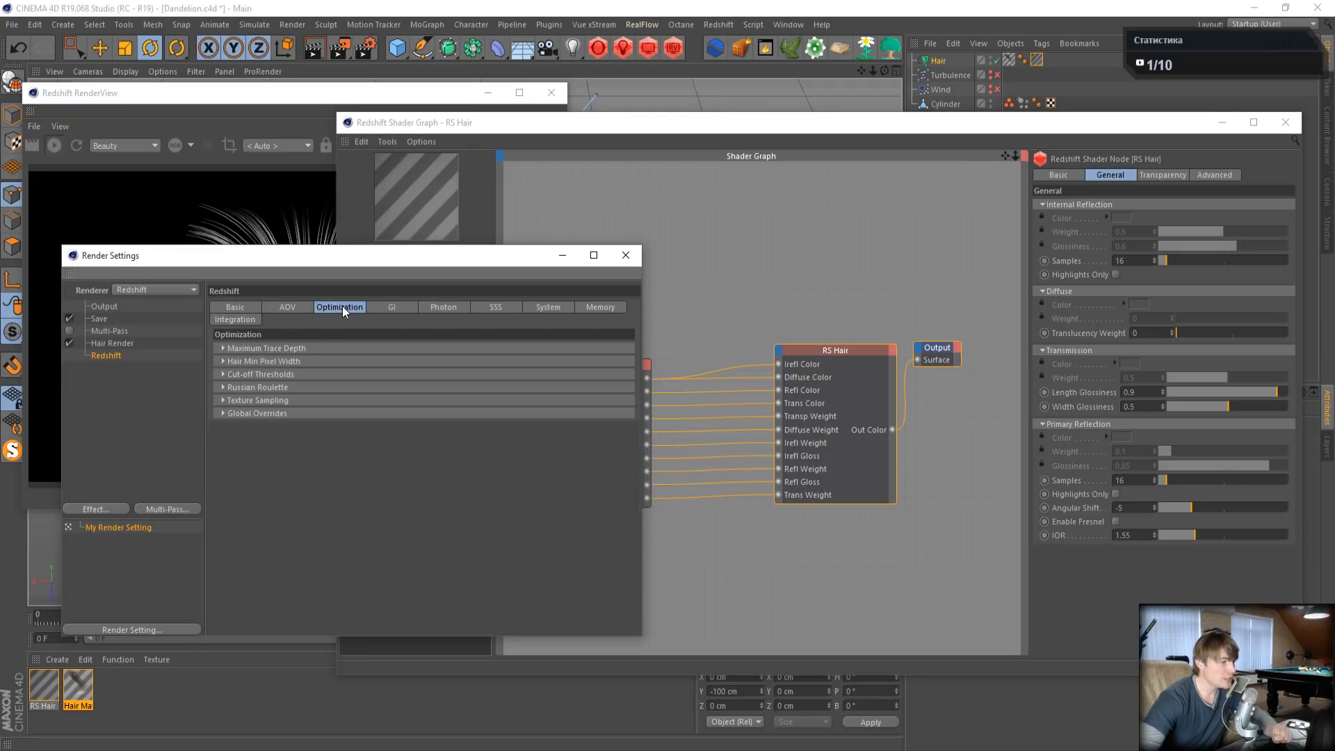
pyautogui.click(230, 362)
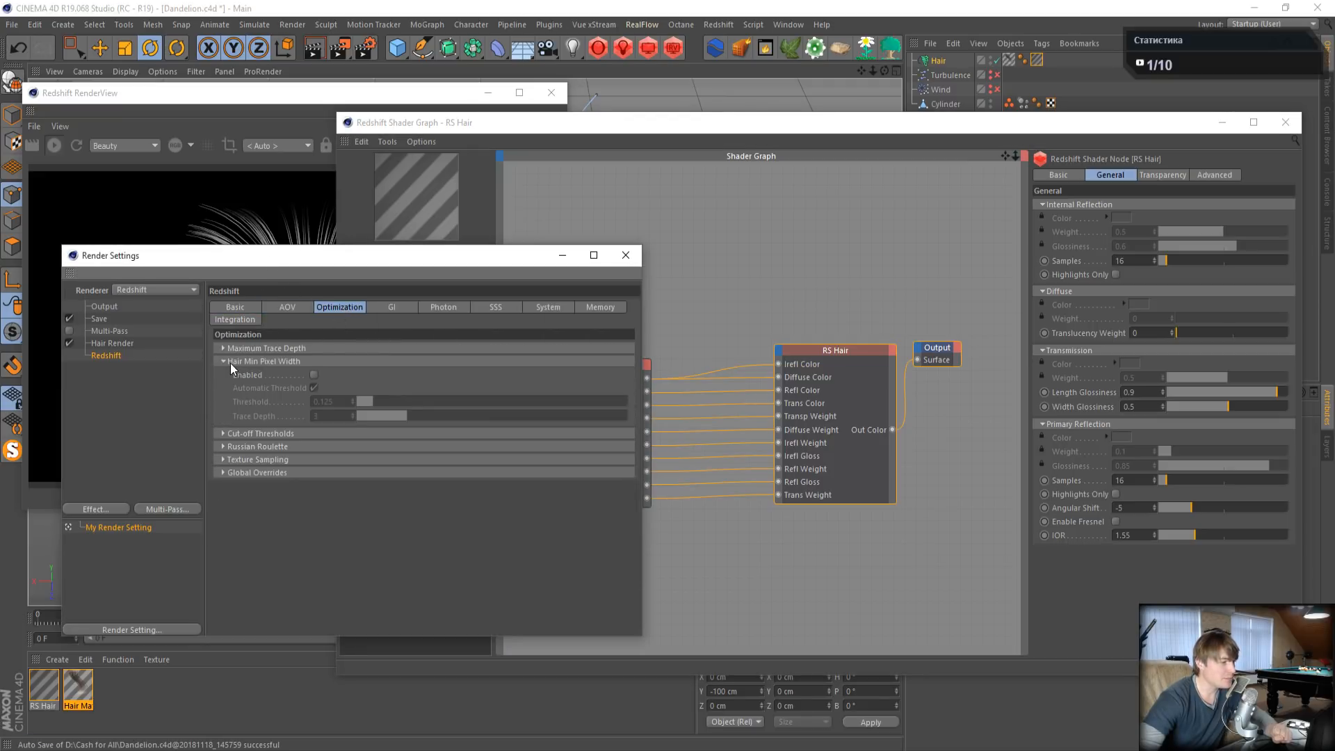
pyautogui.click(555, 308)
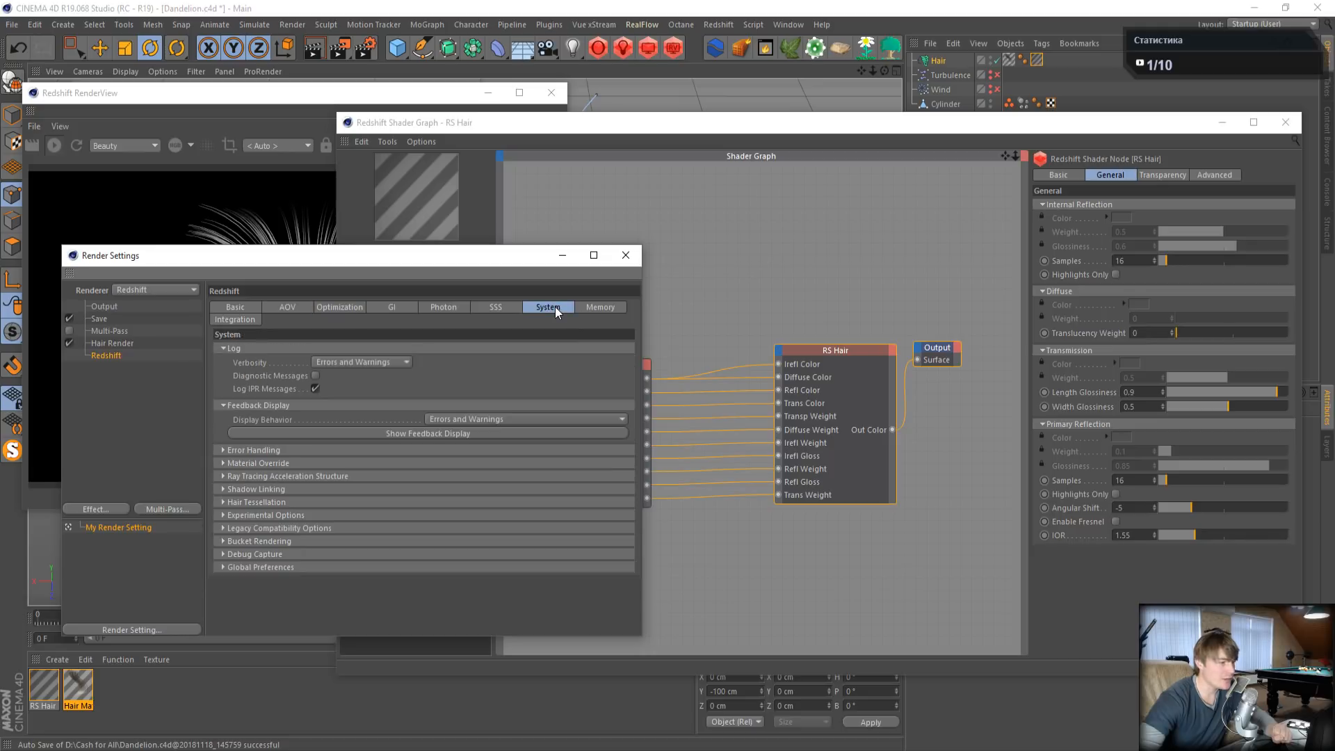
pyautogui.click(243, 502)
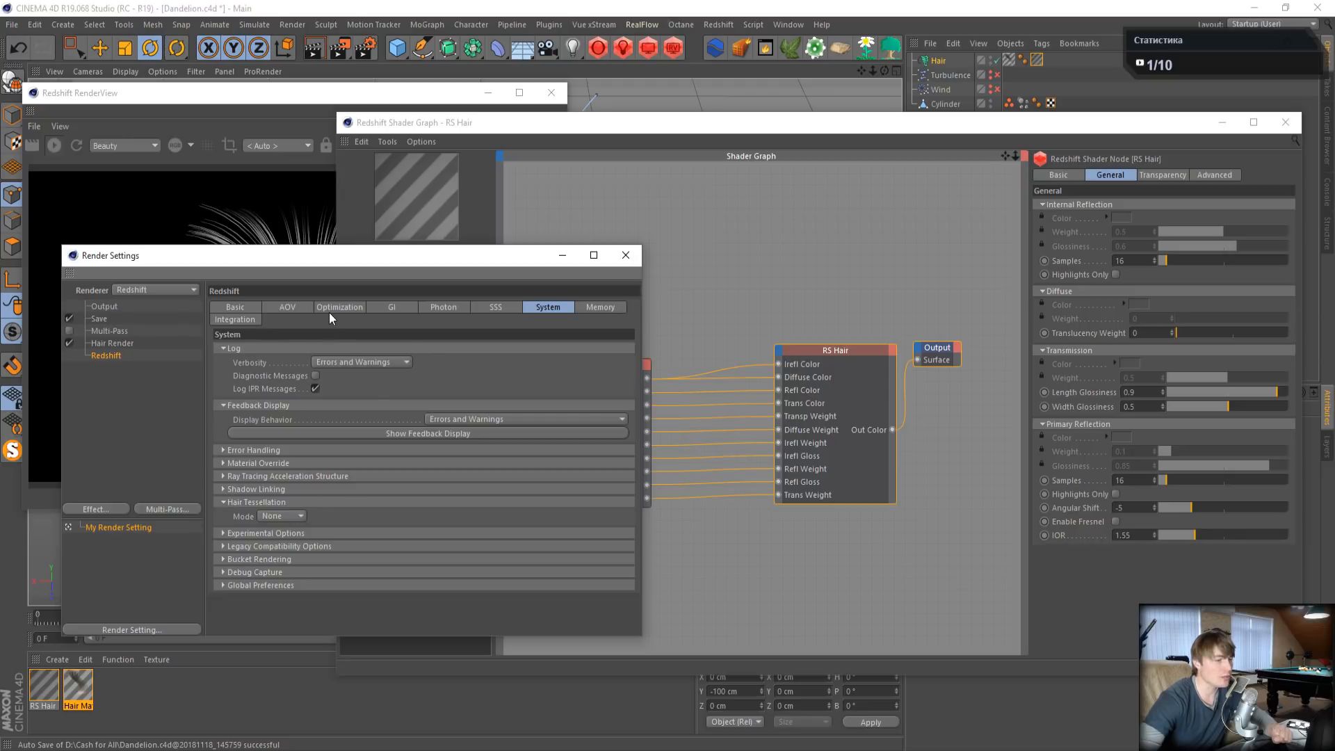
pyautogui.moveTo(772, 207); pyautogui.dragTo(982, 574)
pyautogui.click(282, 269)
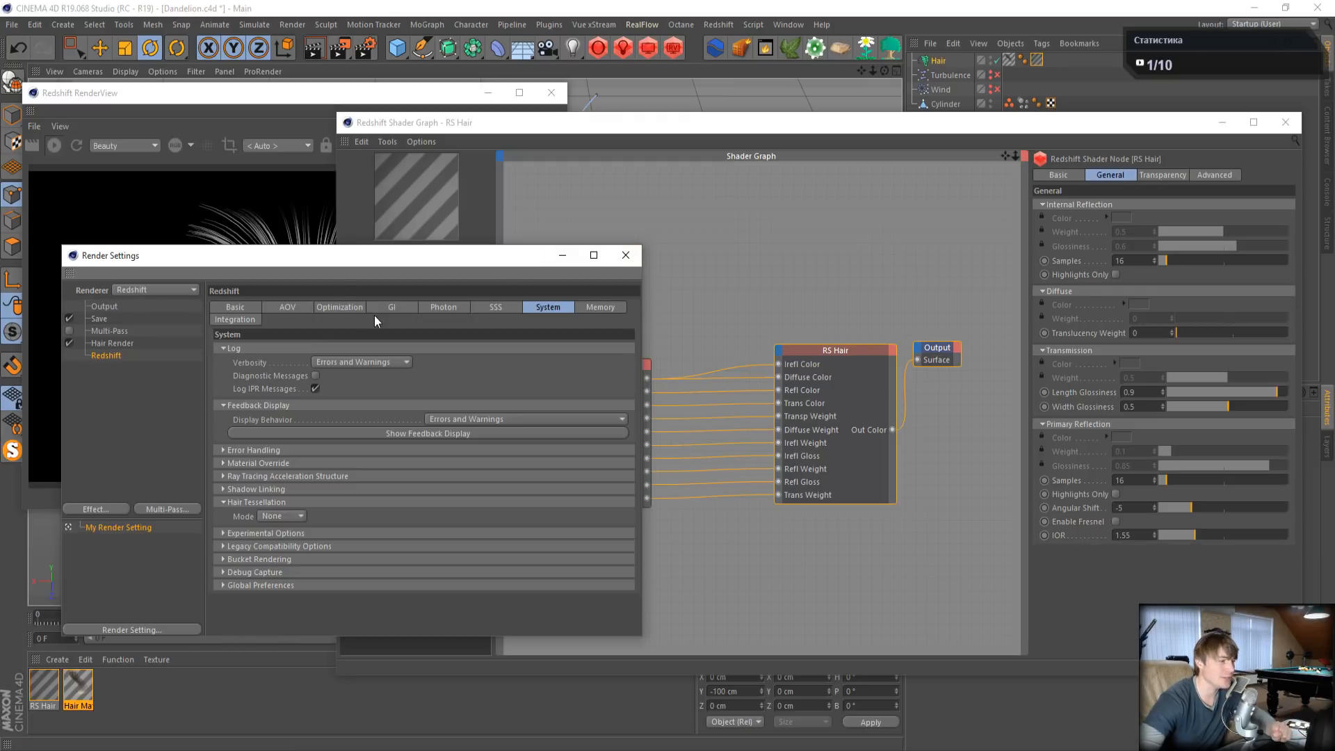
pyautogui.click(625, 257)
pyautogui.moveTo(781, 259); pyautogui.dragTo(971, 565)
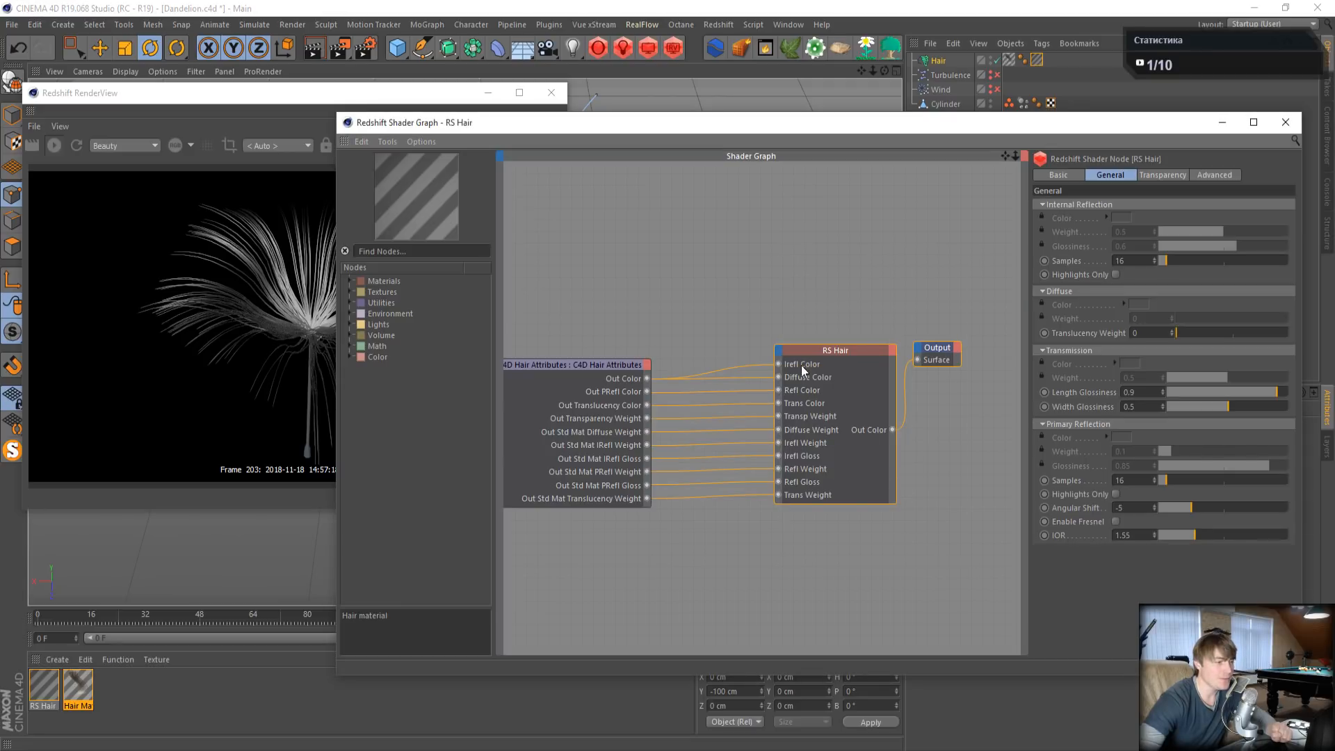
# - Open Hair Mat for editing in place of the shader graph and set the root end of its colour gradient to white
pyautogui.doubleClick(72, 682)
pyautogui.moveTo(406, 105); pyautogui.dragTo(733, 224)
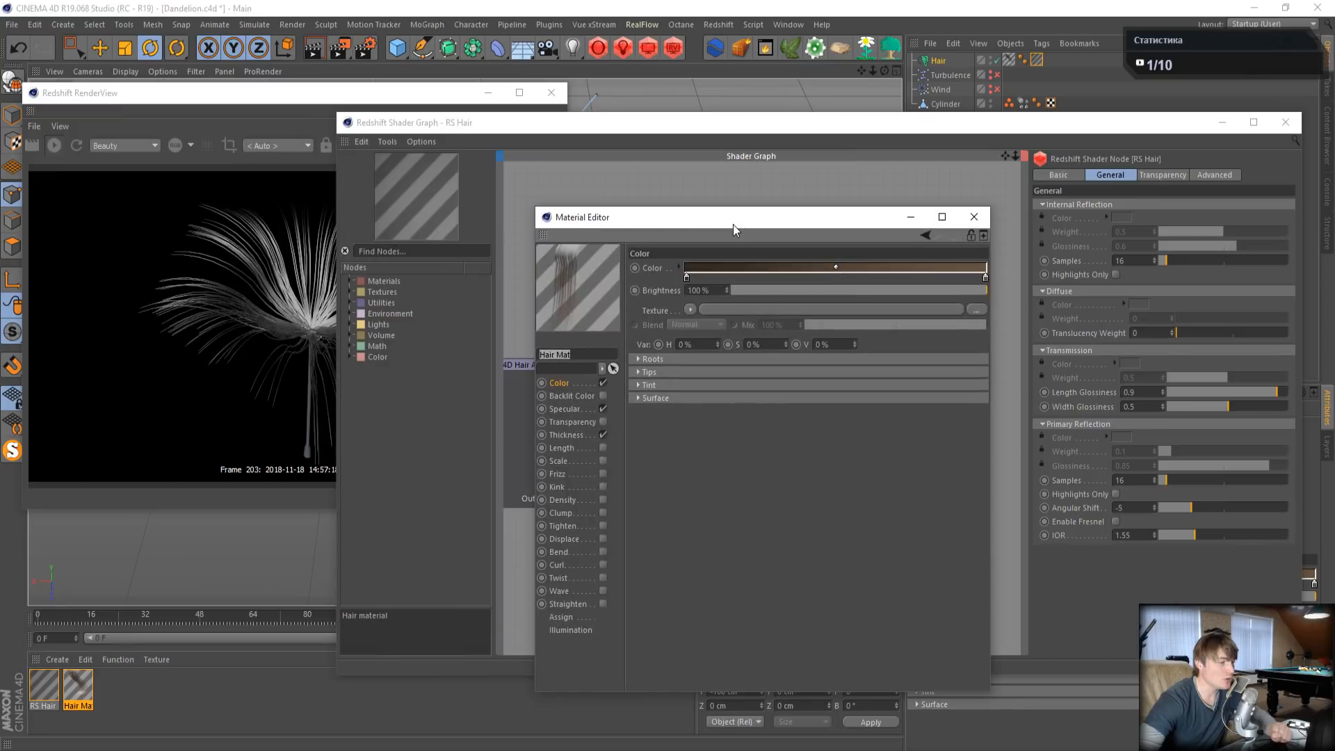
pyautogui.click(1284, 123)
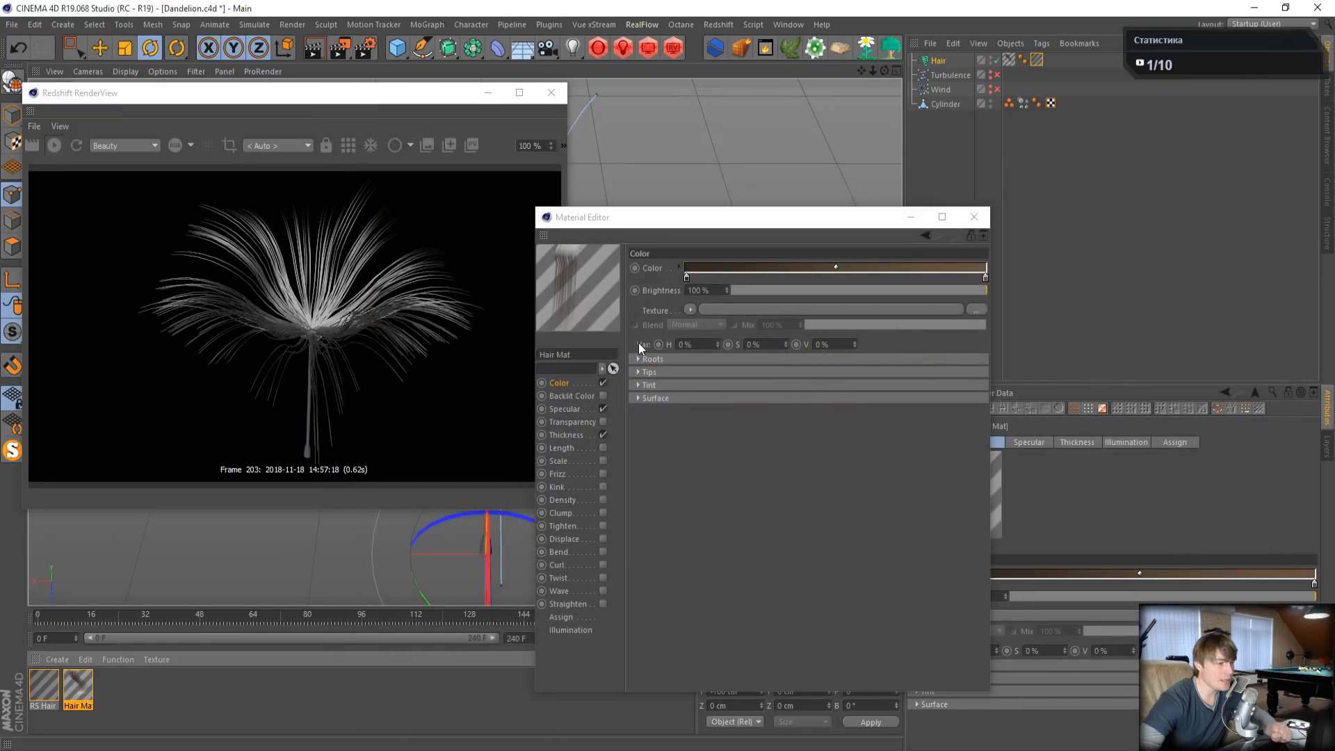
pyautogui.click(556, 385)
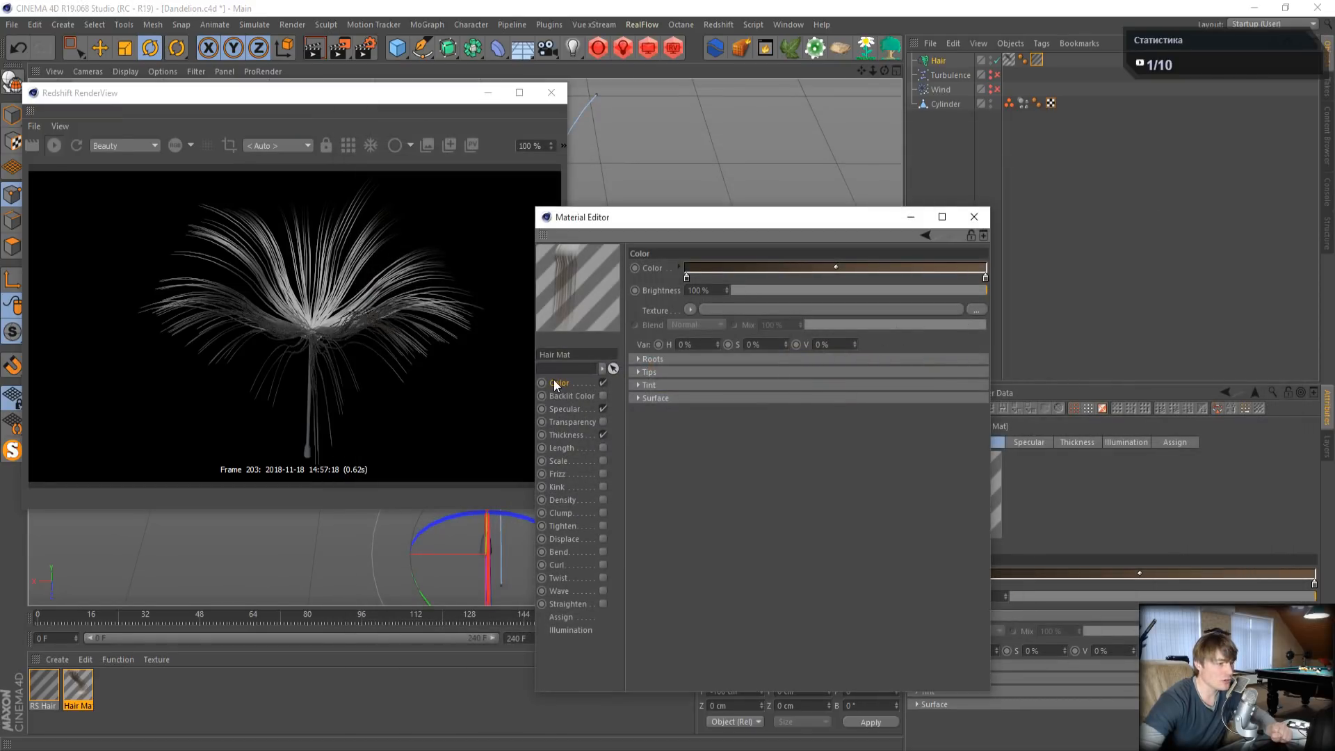
pyautogui.doubleClick(687, 280)
pyautogui.moveTo(694, 308); pyautogui.dragTo(548, 293)
pyautogui.click(657, 332)
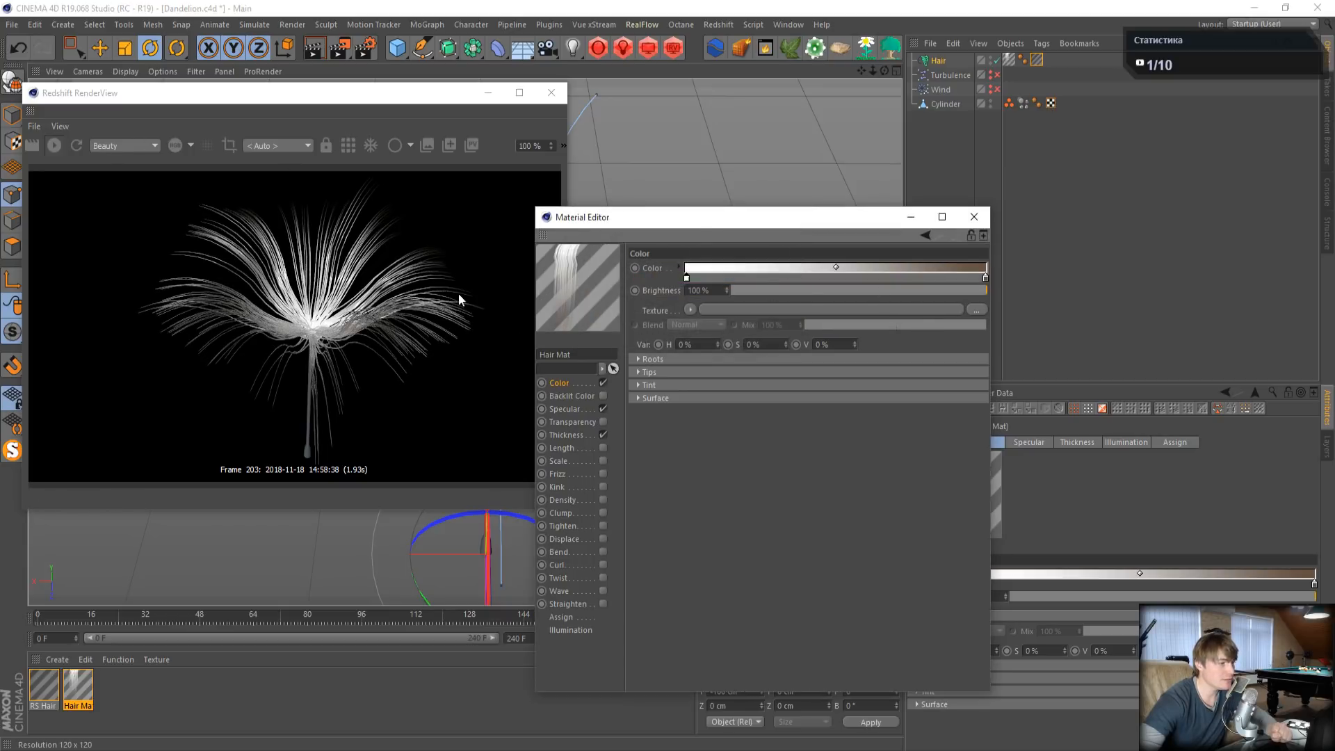
# - Set the tip end of Hair Mat's colour gradient to white and turn off its Specular channel
pyautogui.doubleClick(985, 278)
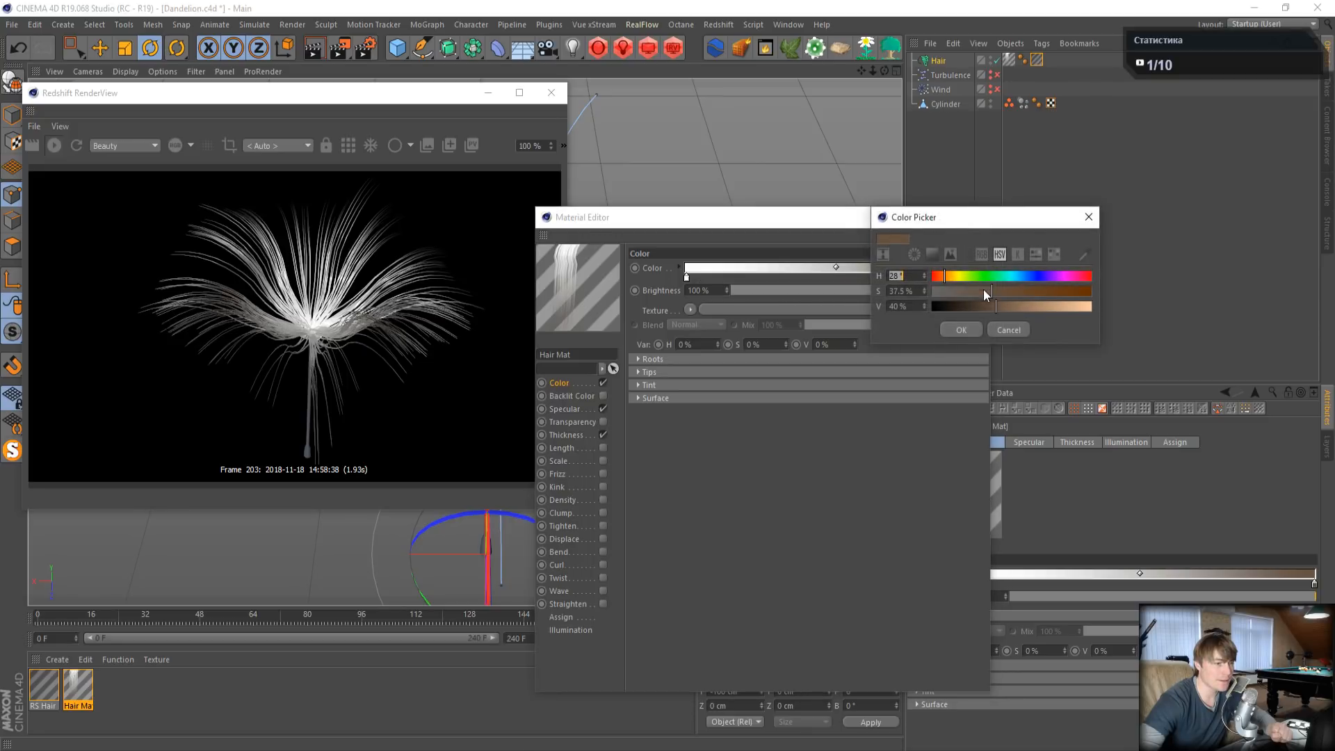
pyautogui.moveTo(1016, 308); pyautogui.dragTo(1104, 306)
pyautogui.moveTo(967, 293); pyautogui.dragTo(872, 313)
pyautogui.click(955, 326)
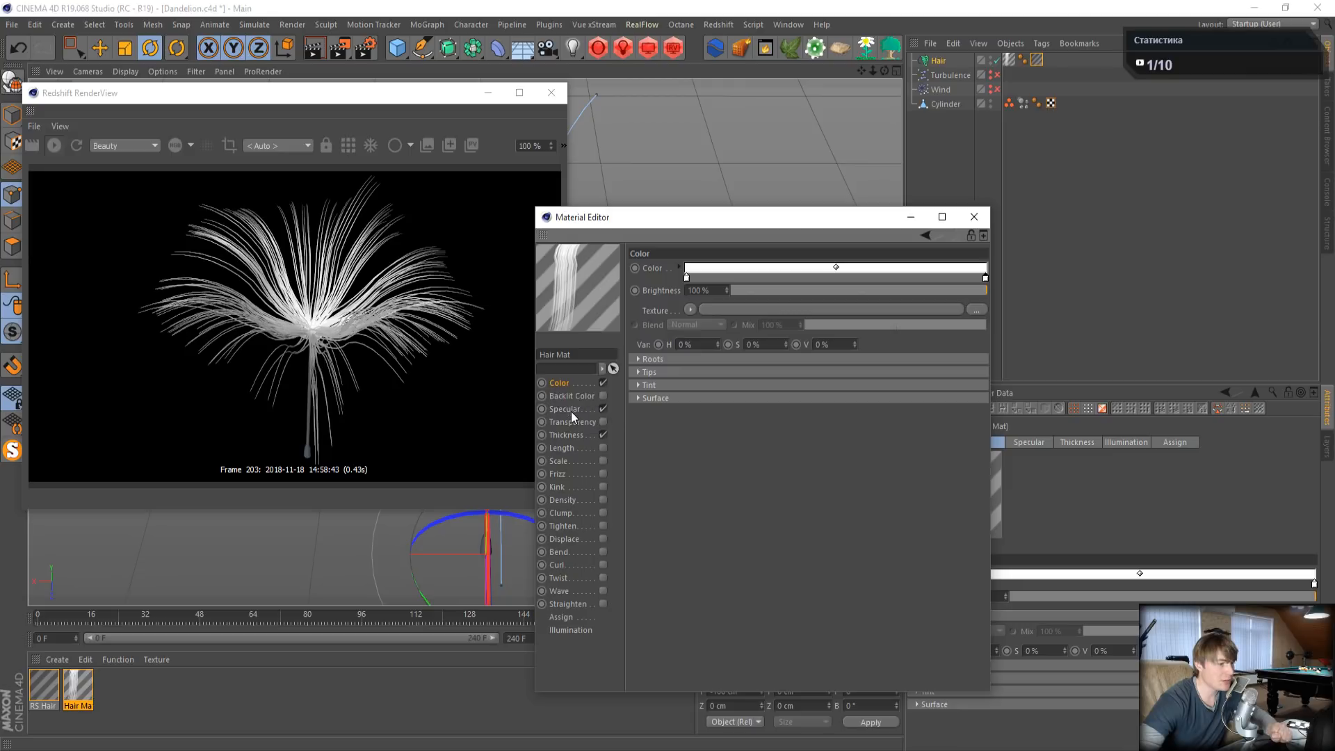
pyautogui.click(602, 409)
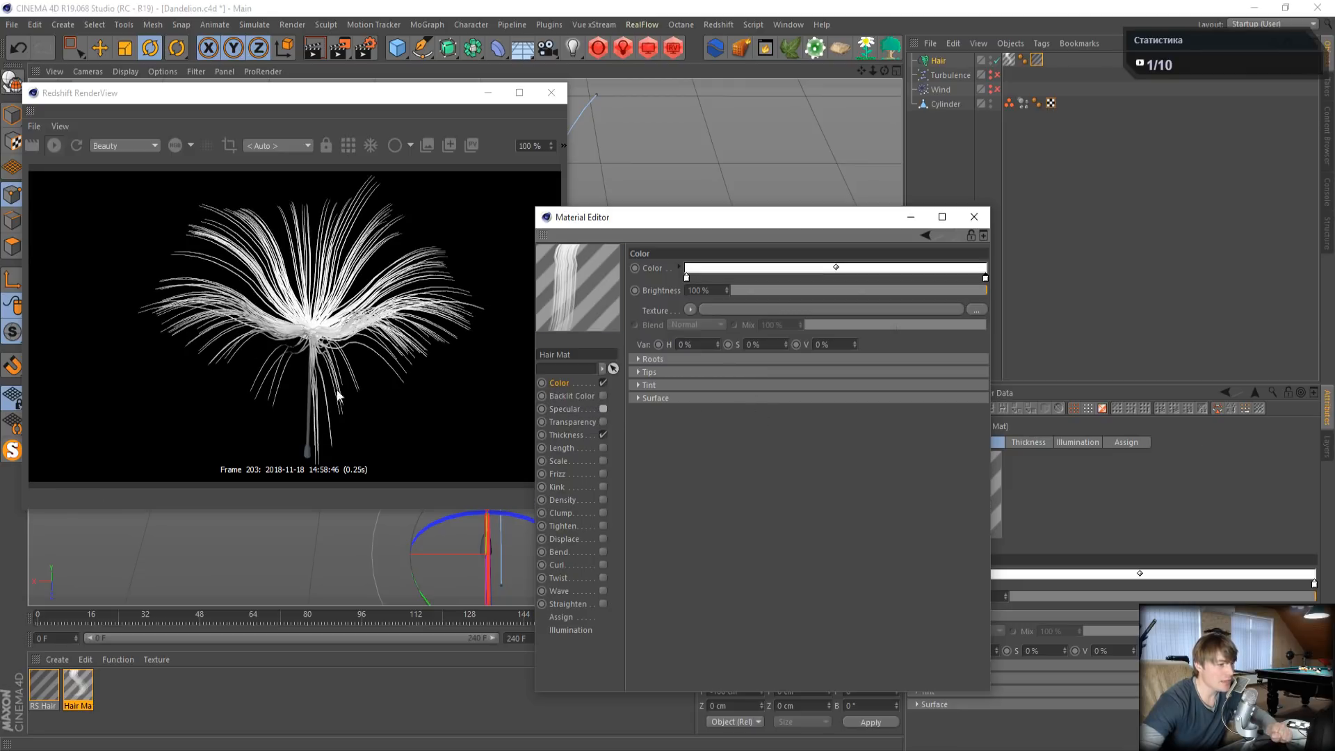
# - Set Hair Mat's root thickness to 1.5 cm
pyautogui.click(566, 435)
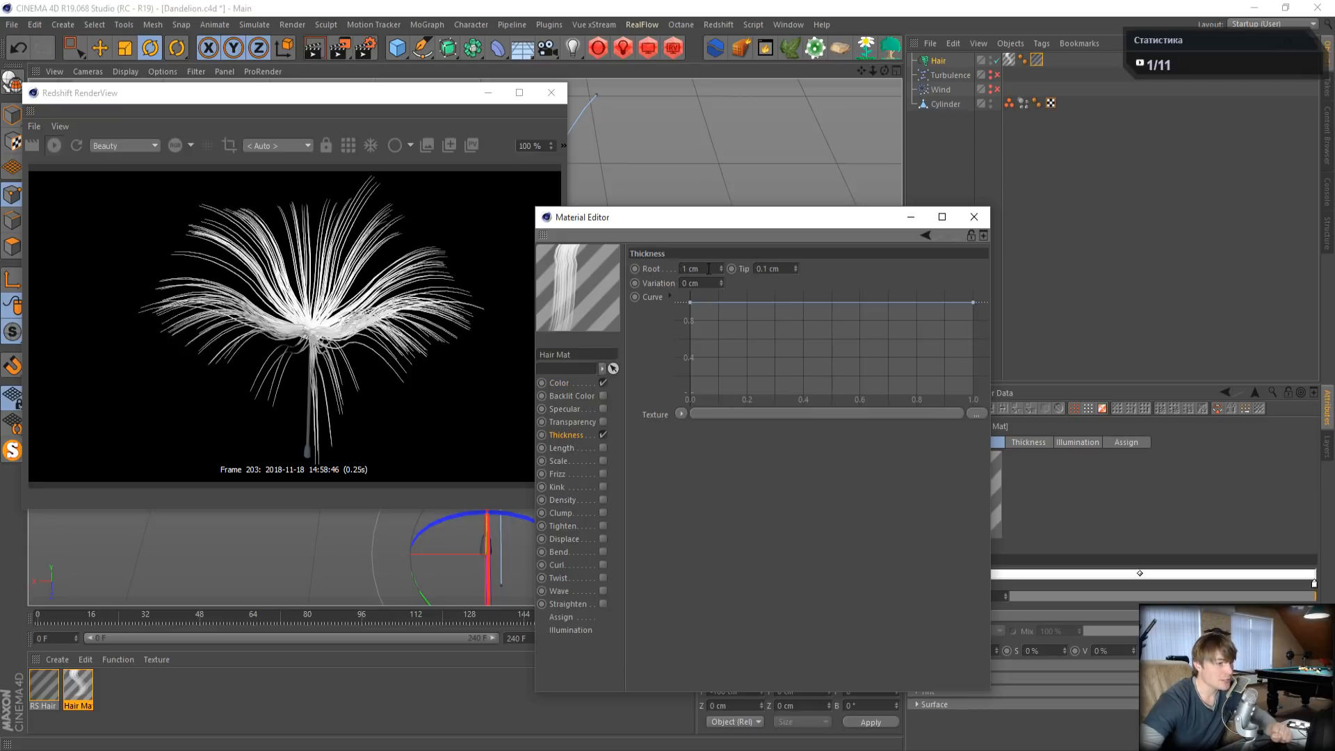
pyautogui.moveTo(708, 269); pyautogui.dragTo(633, 258)
pyautogui.write('1.5')
pyautogui.press('Return')
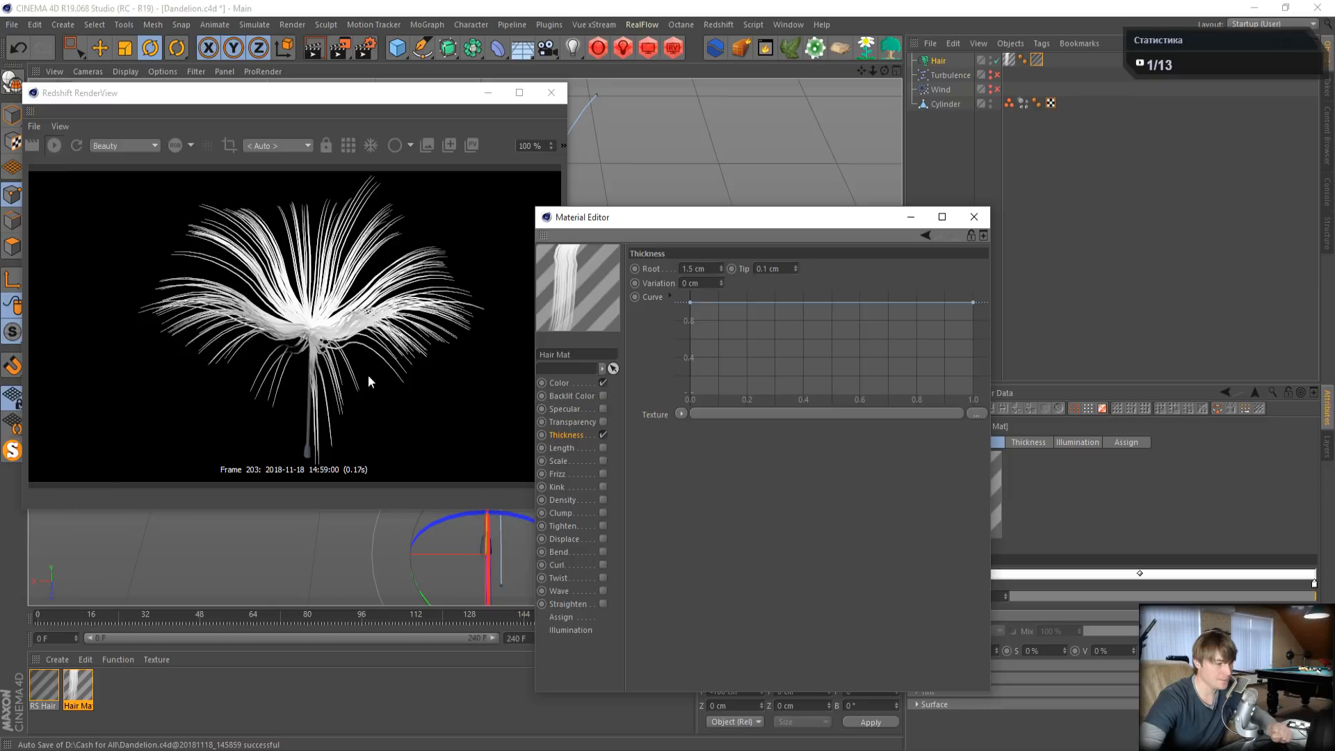
# - Enable Hair Mat's Length channel and set its variation to 50%
pyautogui.click(602, 448)
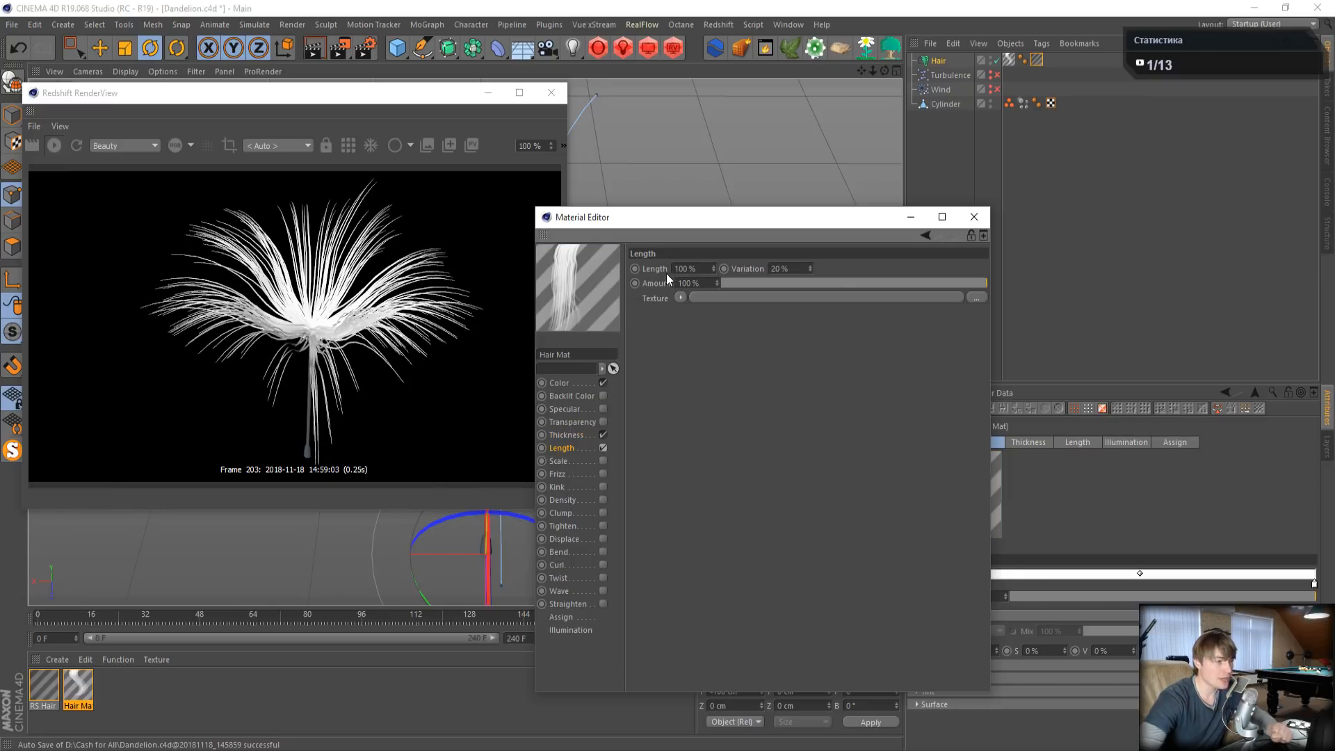
pyautogui.doubleClick(788, 268)
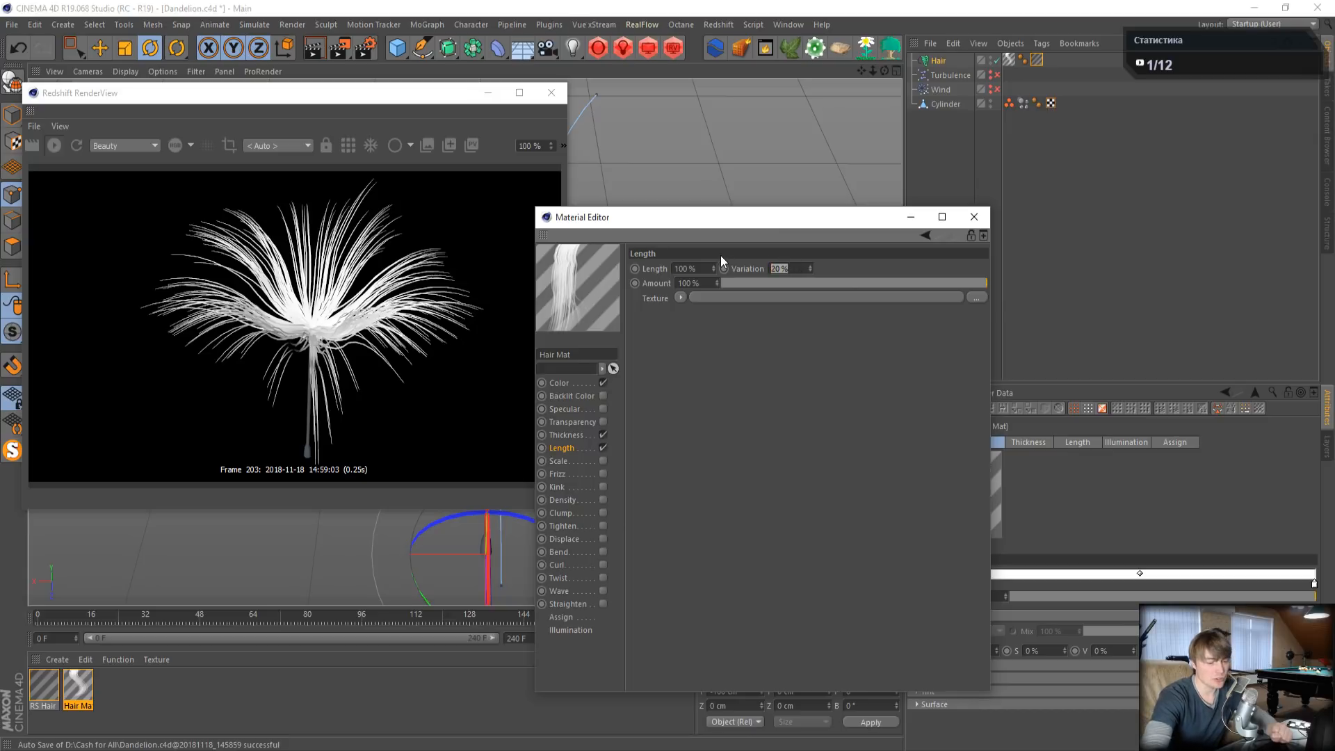
pyautogui.write('50')
pyautogui.press('Return')
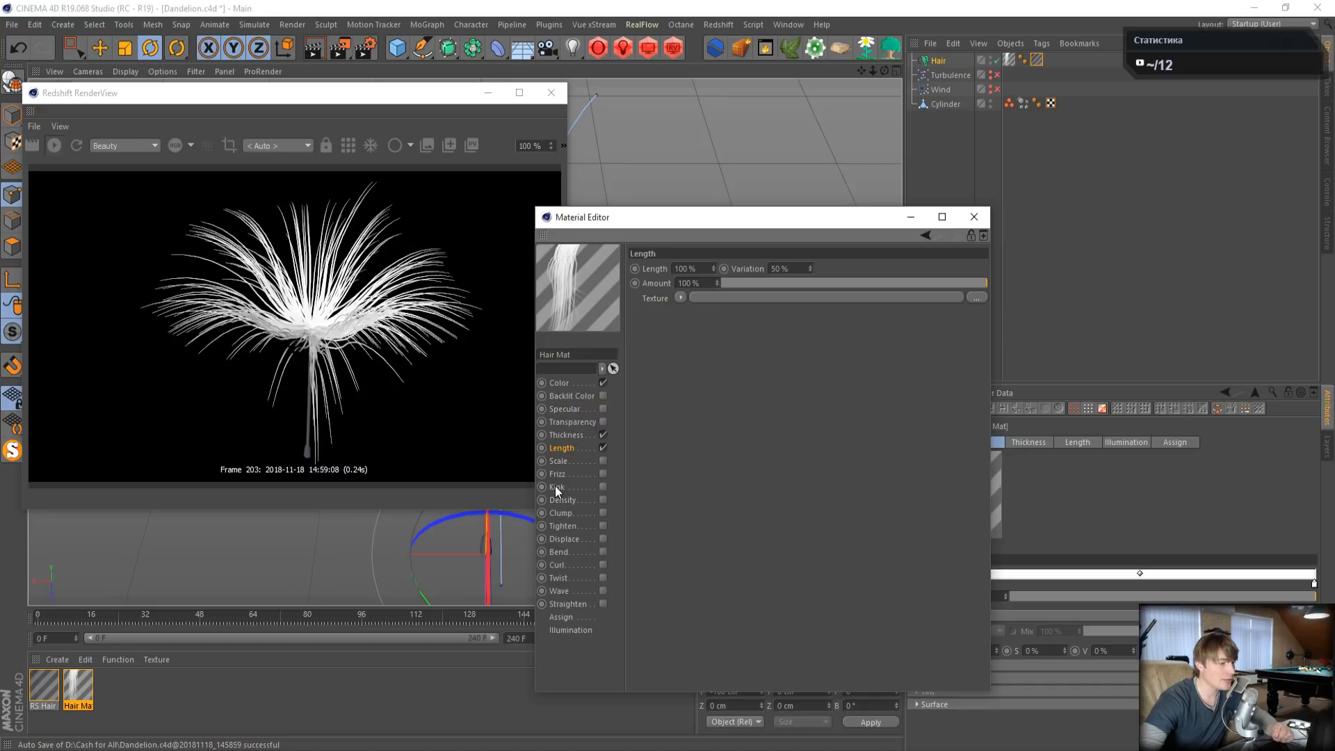
# - Try Hair Mat's Frizz and Kink channels one at a time in the render, and leave only Frizz enabled
pyautogui.click(602, 473)
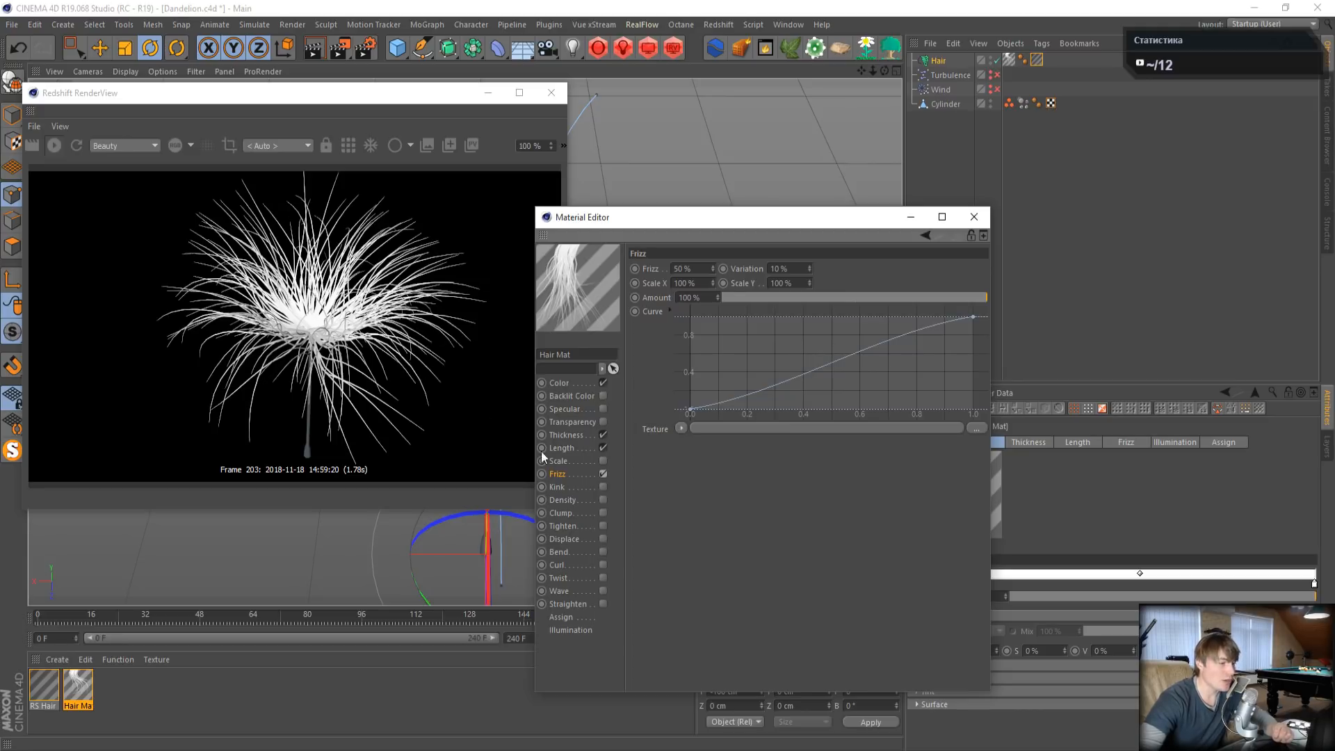
pyautogui.click(603, 475)
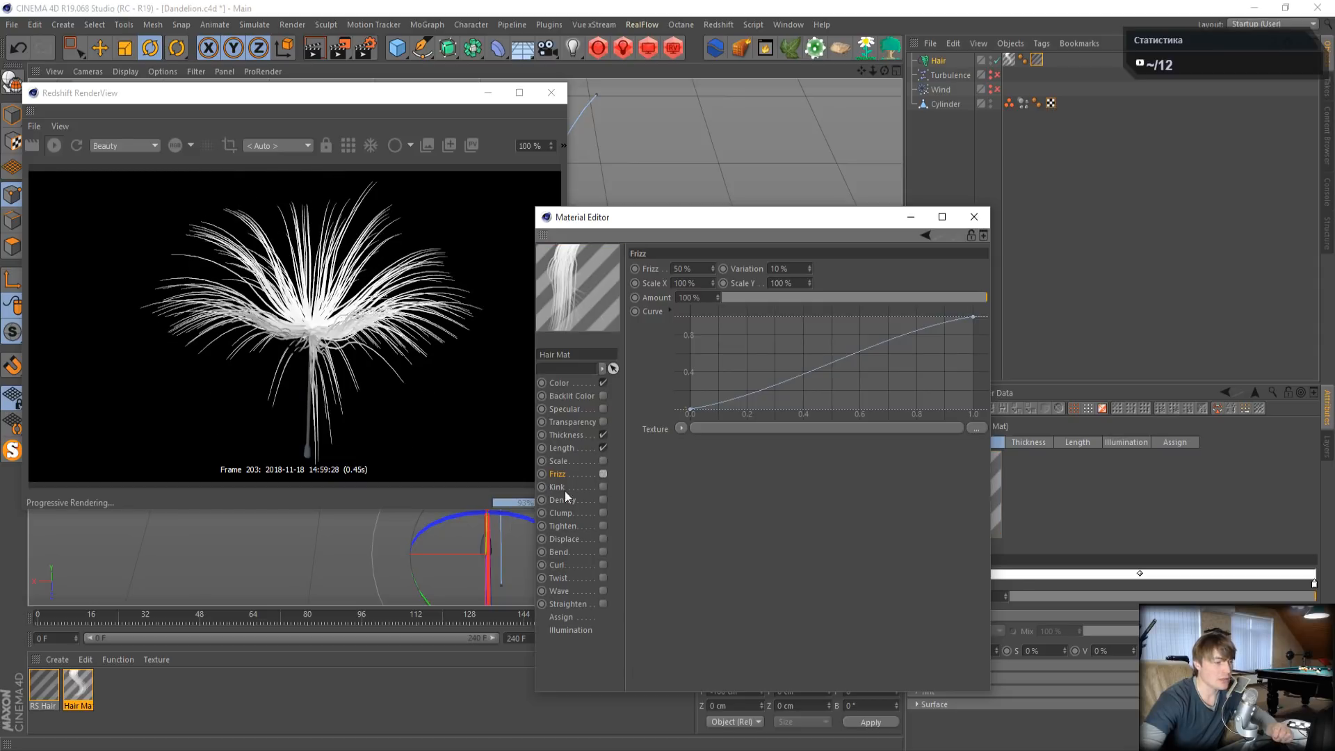
pyautogui.click(602, 487)
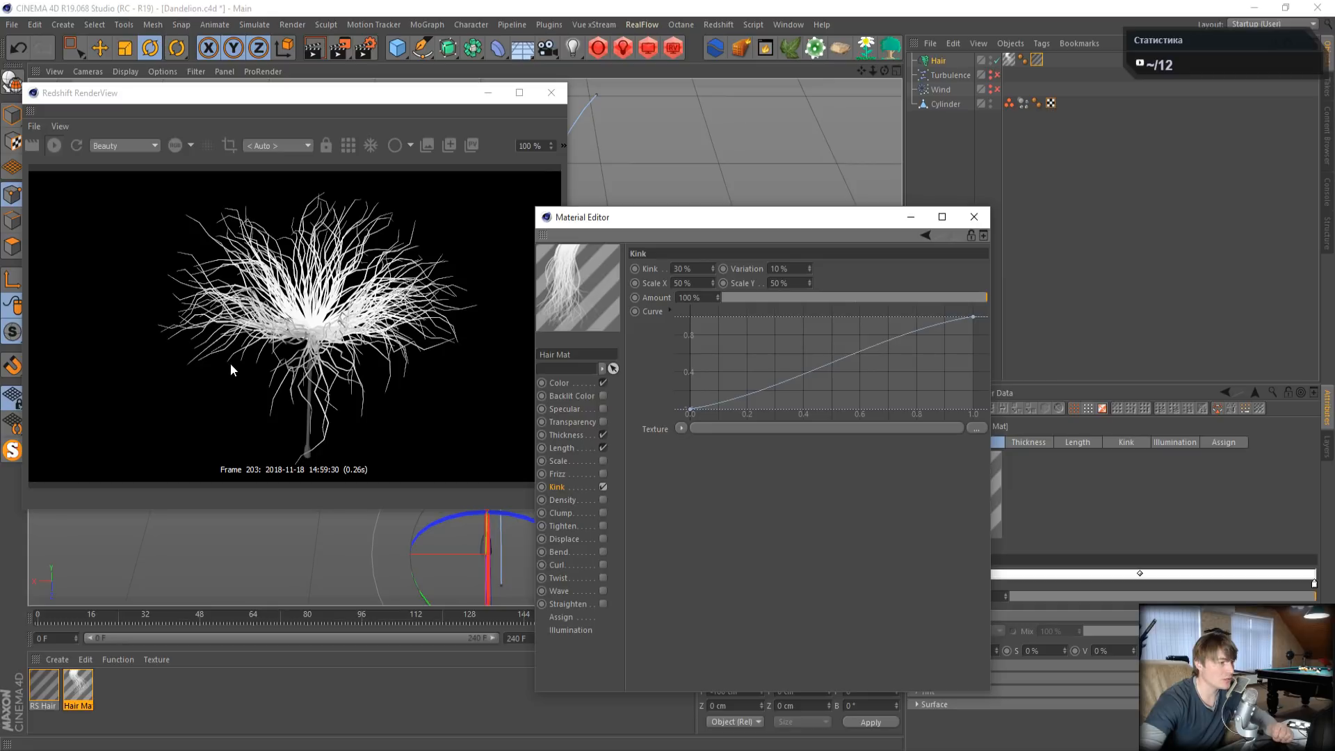
pyautogui.click(603, 488)
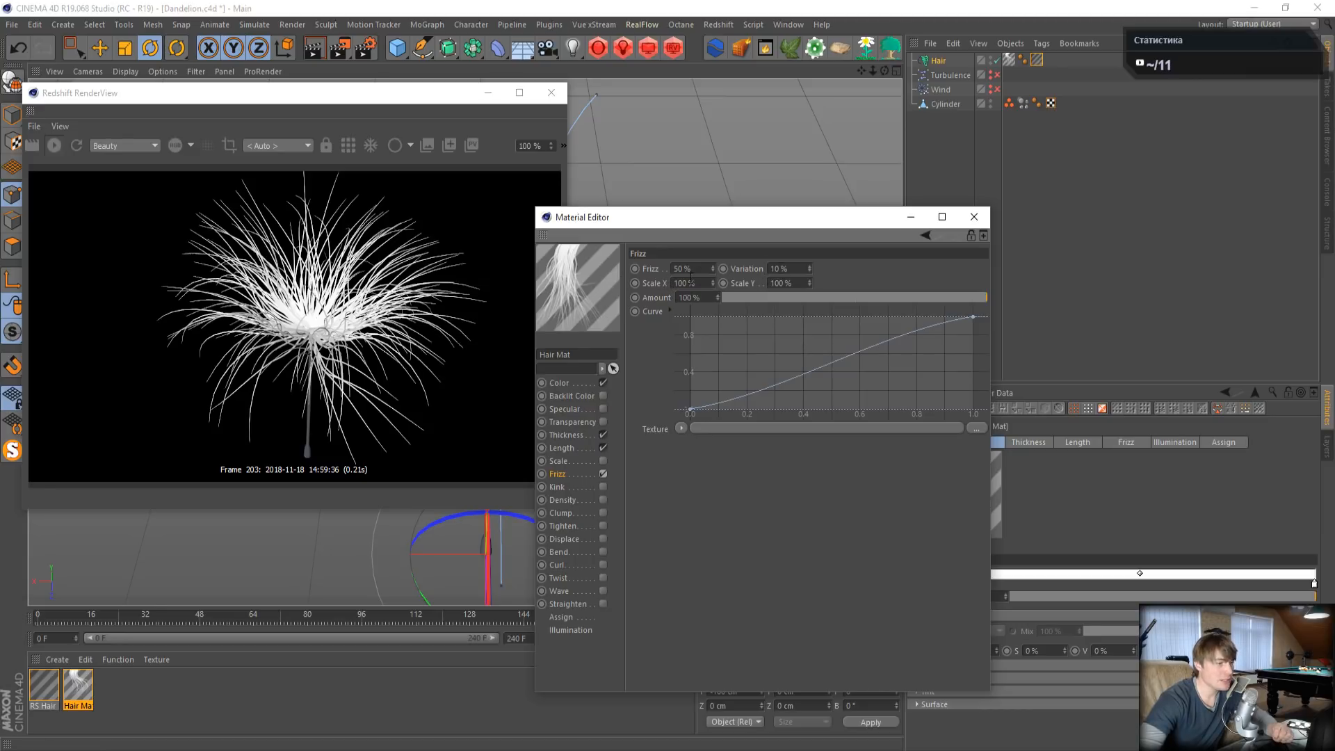
# - Reshape Hair Mat's Frizz curve to start at about 0.8 and rise to about 0.45 at the tip, and close the material editor
pyautogui.click(778, 268)
pyautogui.moveTo(689, 410); pyautogui.dragTo(945, 417)
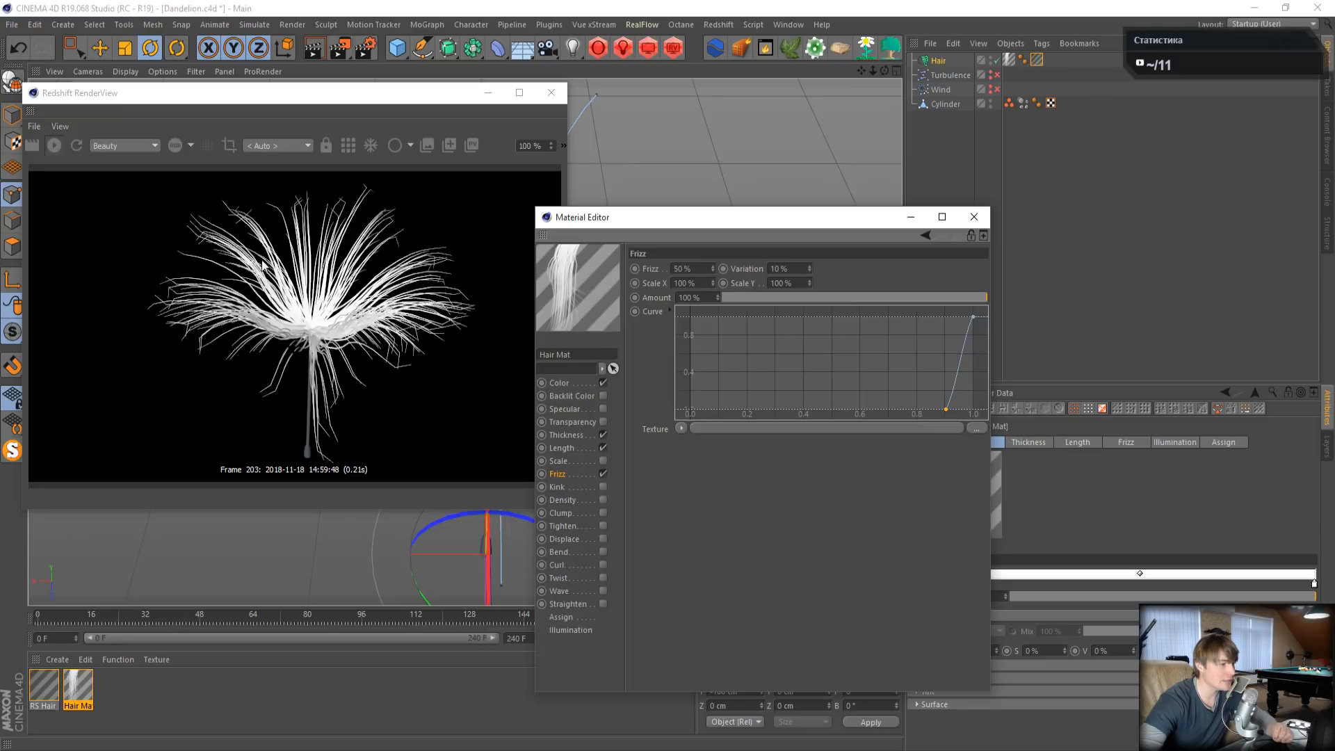
pyautogui.moveTo(972, 319); pyautogui.dragTo(992, 372)
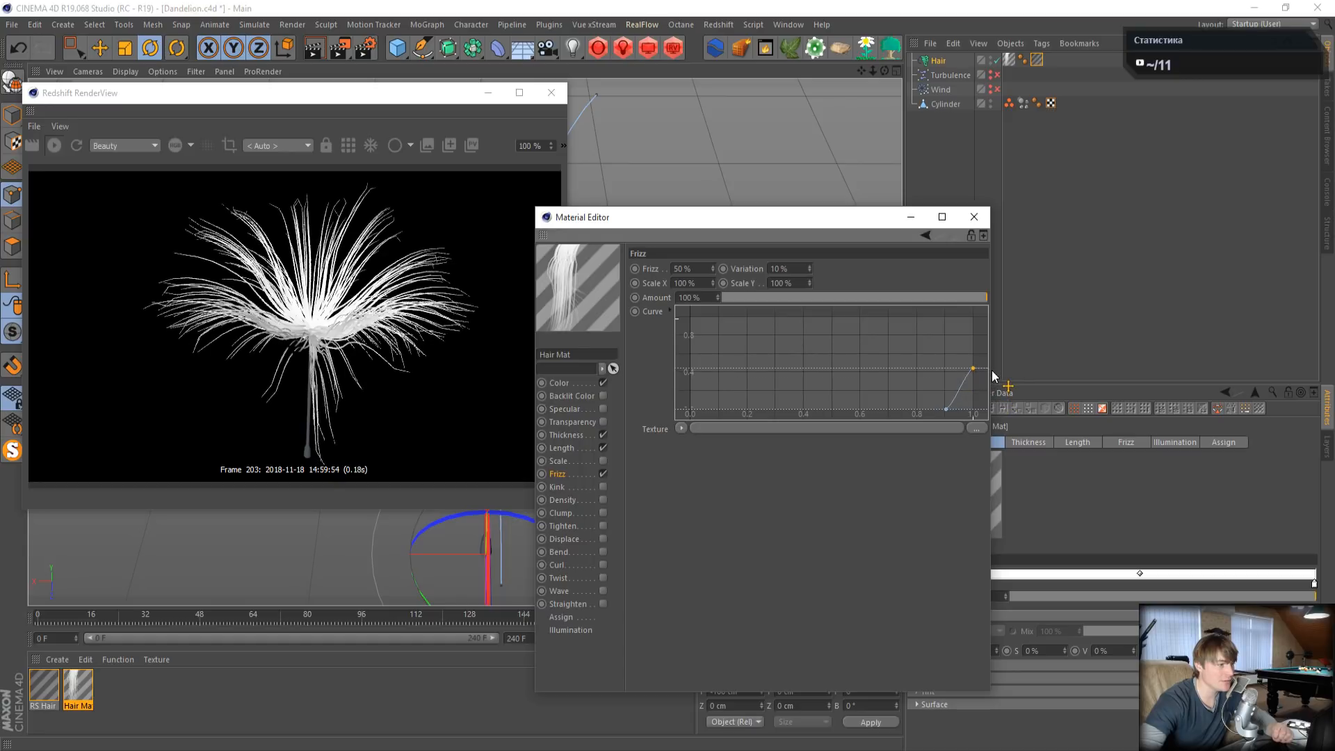
pyautogui.moveTo(947, 411); pyautogui.dragTo(915, 415)
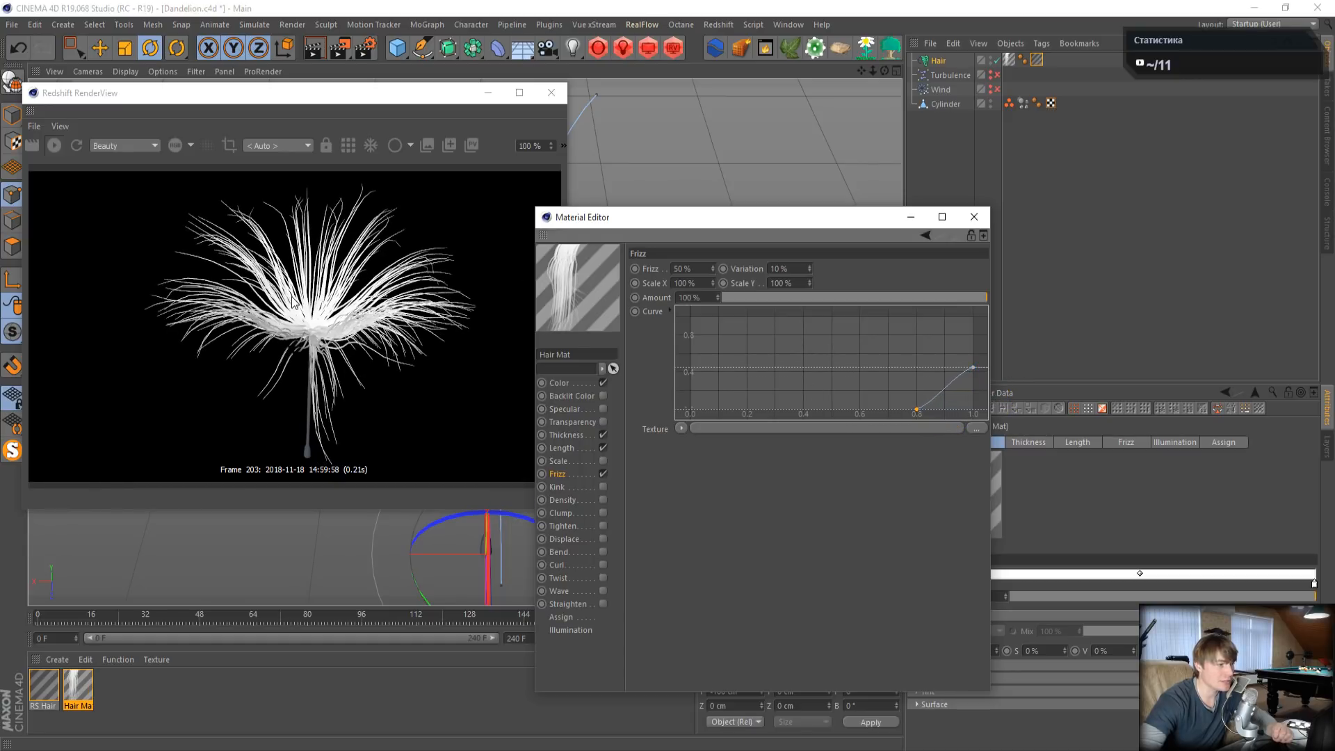
pyautogui.moveTo(885, 71); pyautogui.dragTo(859, 61)
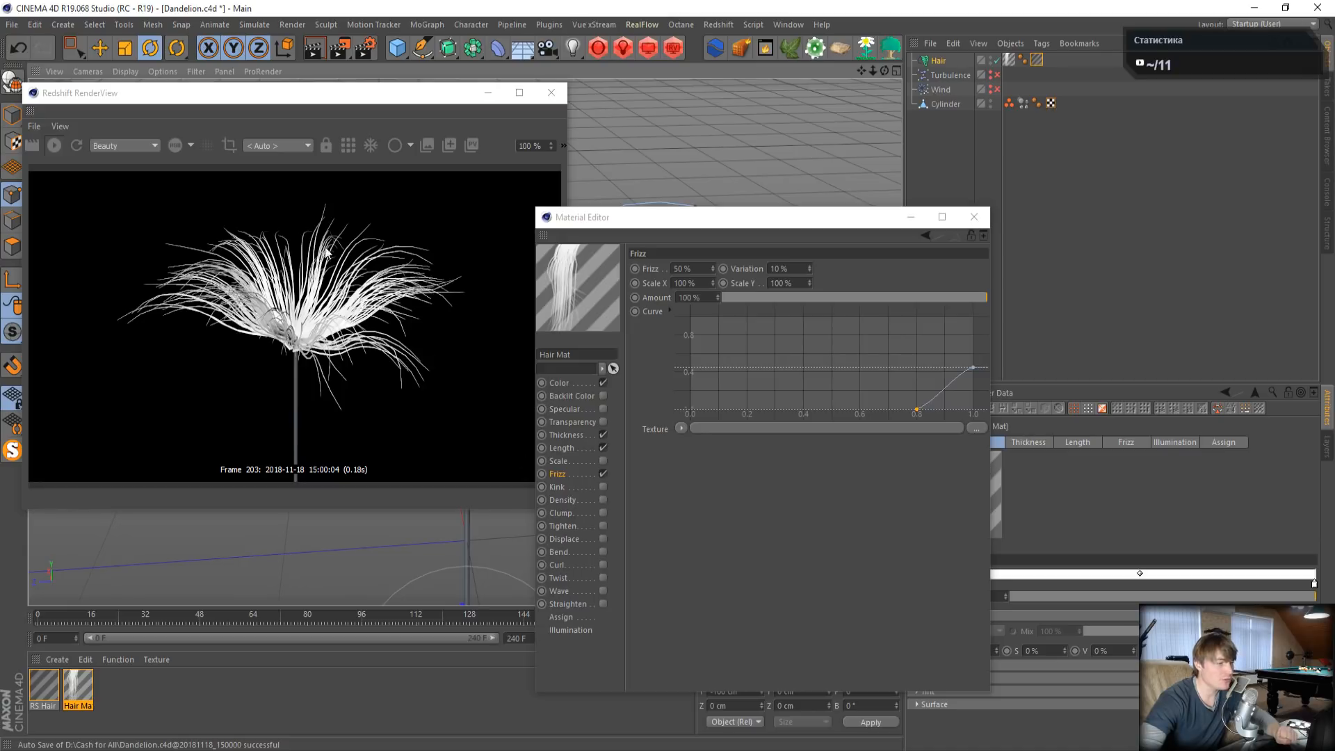
pyautogui.click(973, 216)
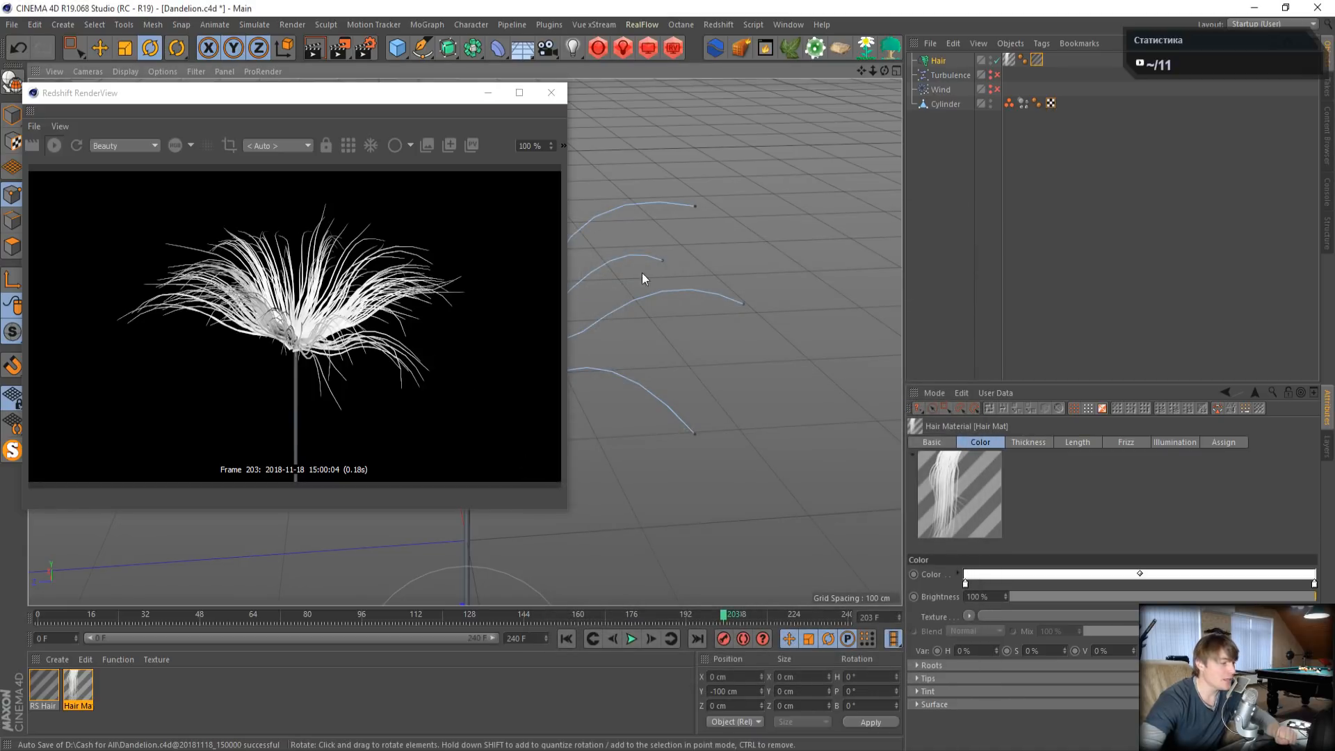
# - Inspect the RS Hair material and its texture tag on Hair, and enlarge the Redshift RenderView window
pyautogui.click(44, 691)
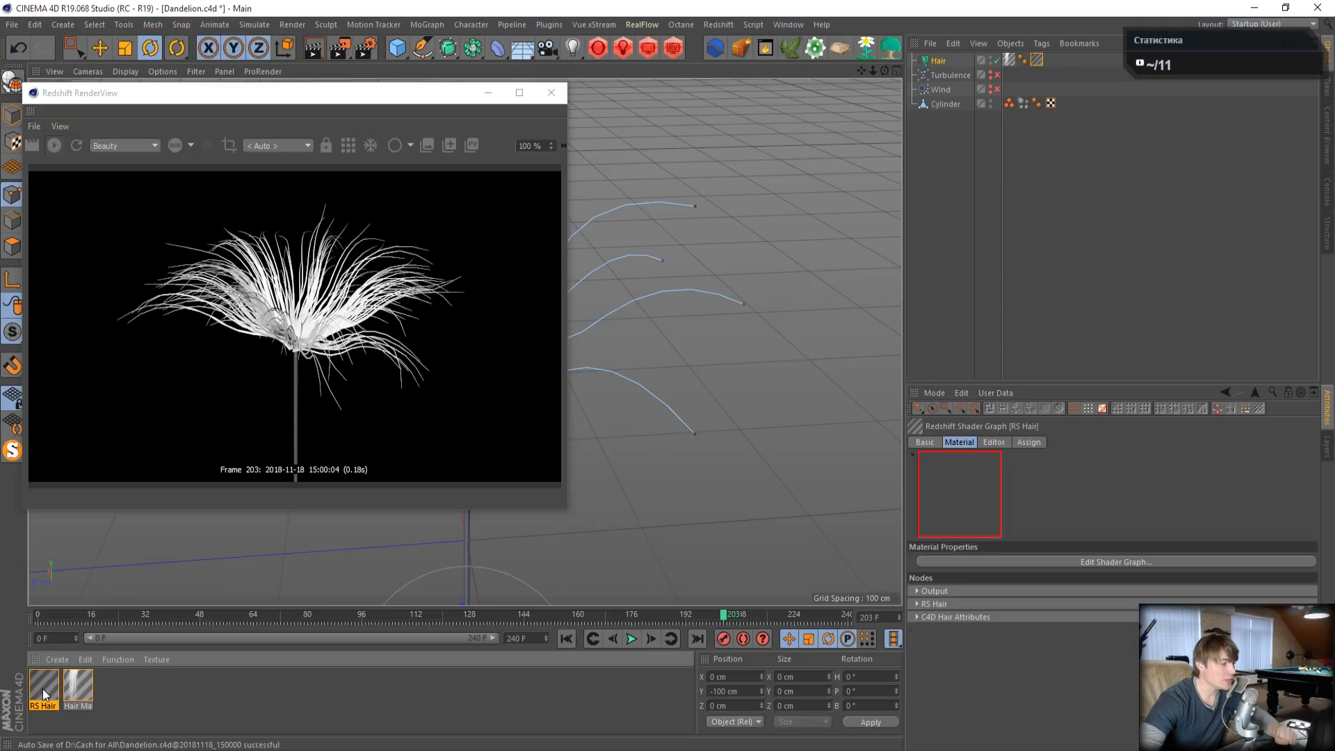
pyautogui.click(1036, 61)
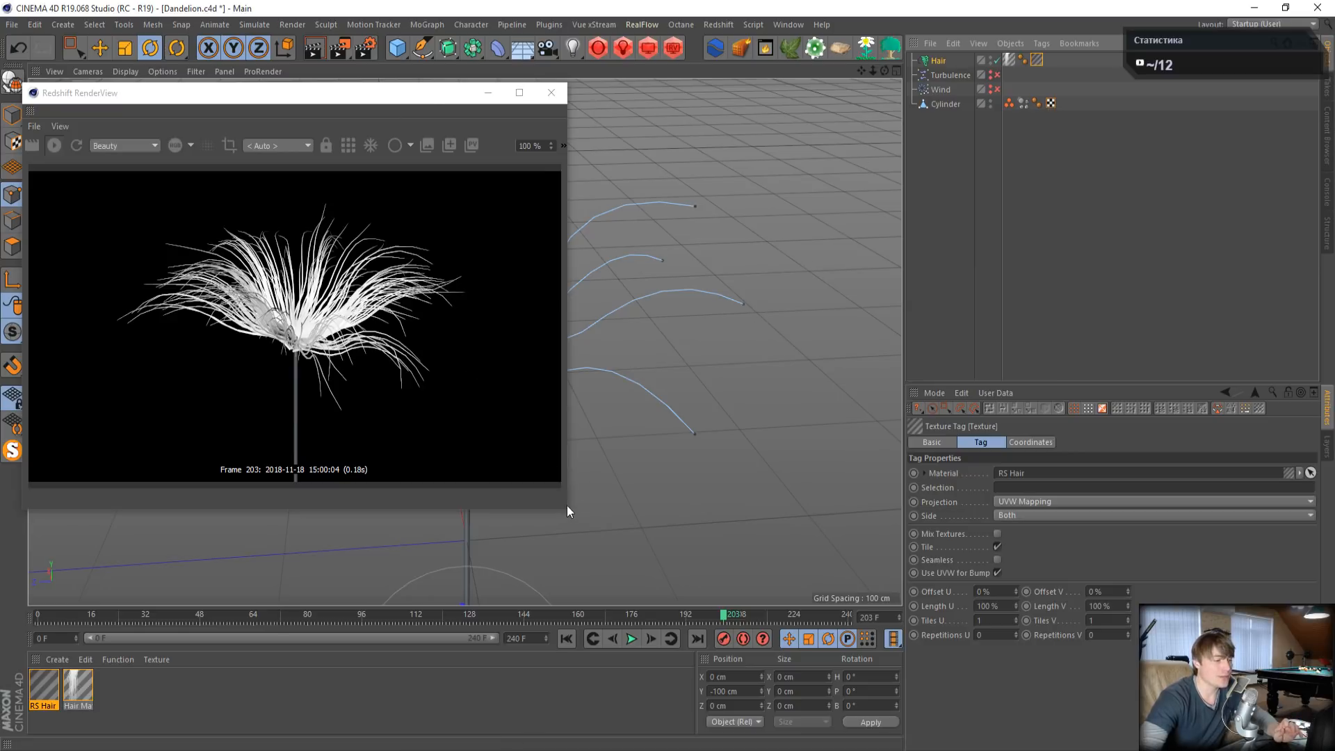
pyautogui.moveTo(569, 512); pyautogui.dragTo(867, 571)
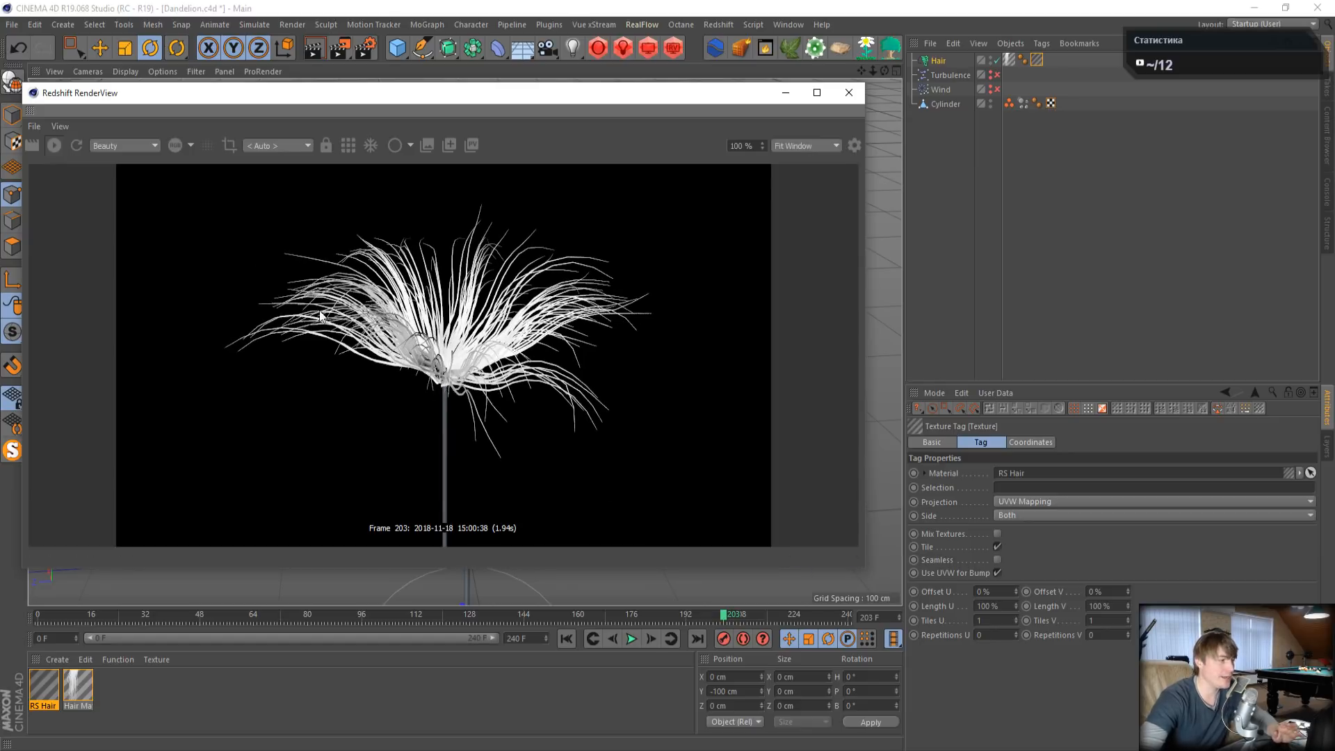
pyautogui.moveTo(167, 93)
pyautogui.mouseDown()
pyautogui.moveTo(190, 98)
pyautogui.moveTo(174, 90)
pyautogui.mouseUp()
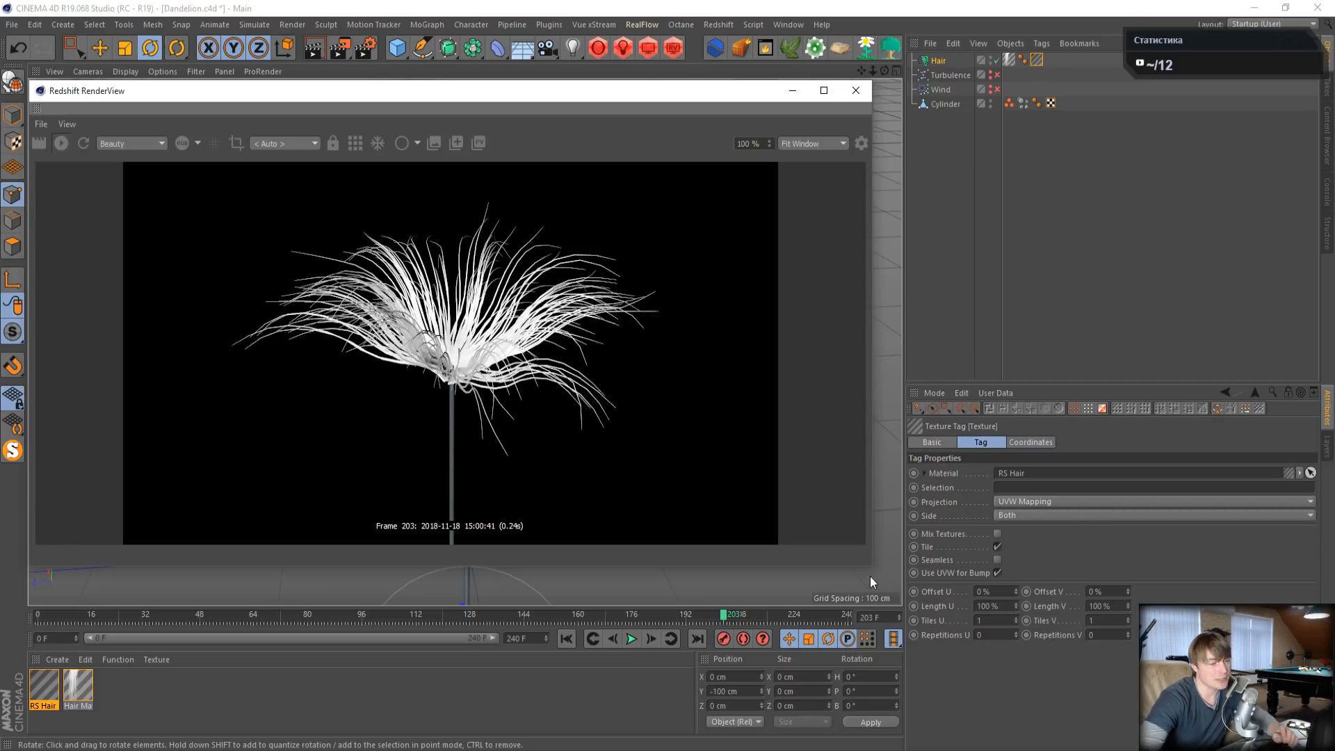
pyautogui.moveTo(870, 566); pyautogui.dragTo(740, 590)
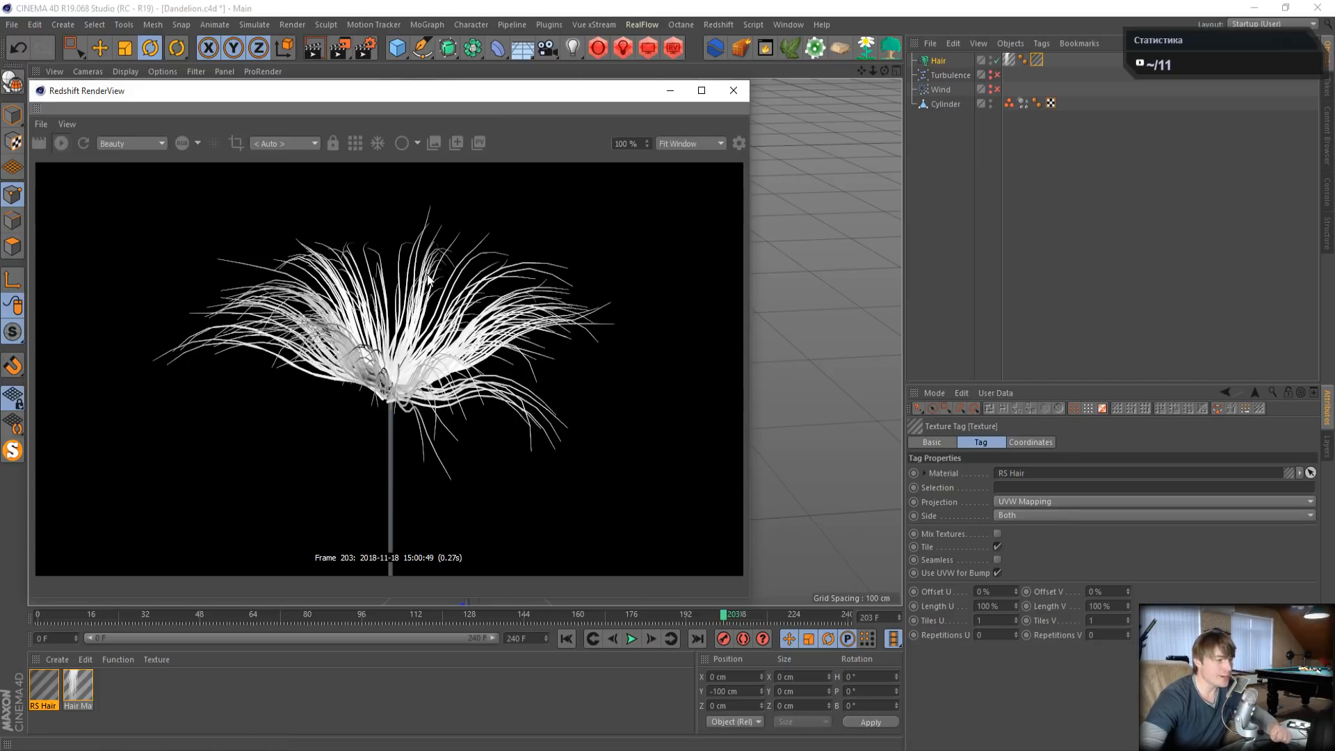
# - Create a new Redshift Material and assign it to the Cylinder stem
pyautogui.moveTo(873, 69); pyautogui.dragTo(838, 7)
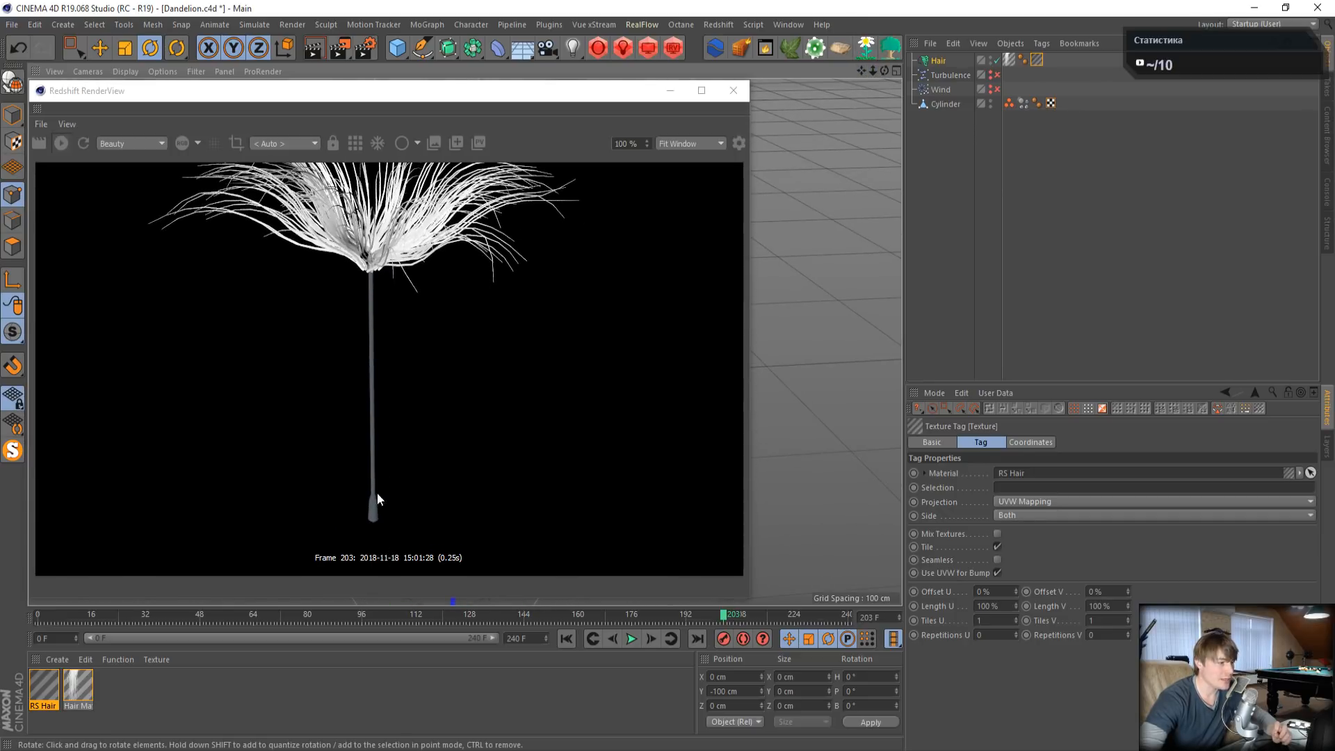
pyautogui.click(53, 658)
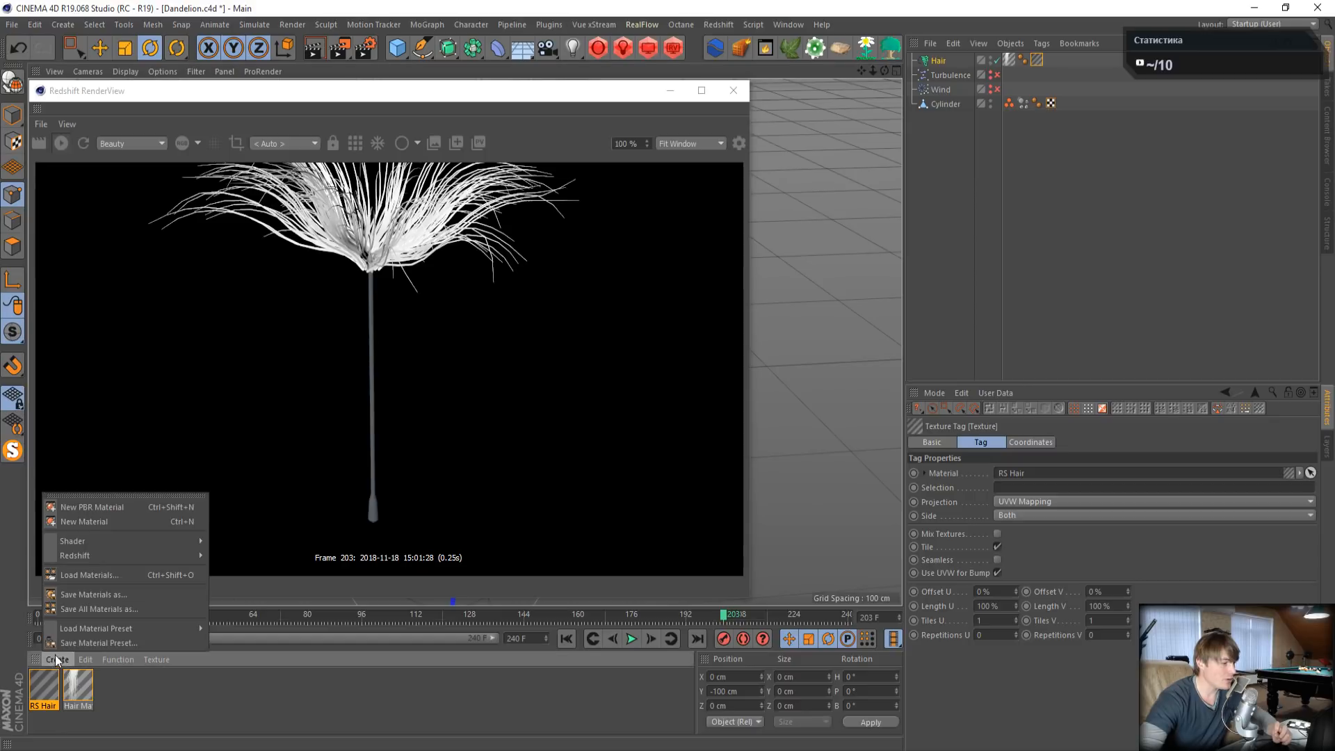
pyautogui.moveTo(84, 554)
pyautogui.moveTo(236, 554)
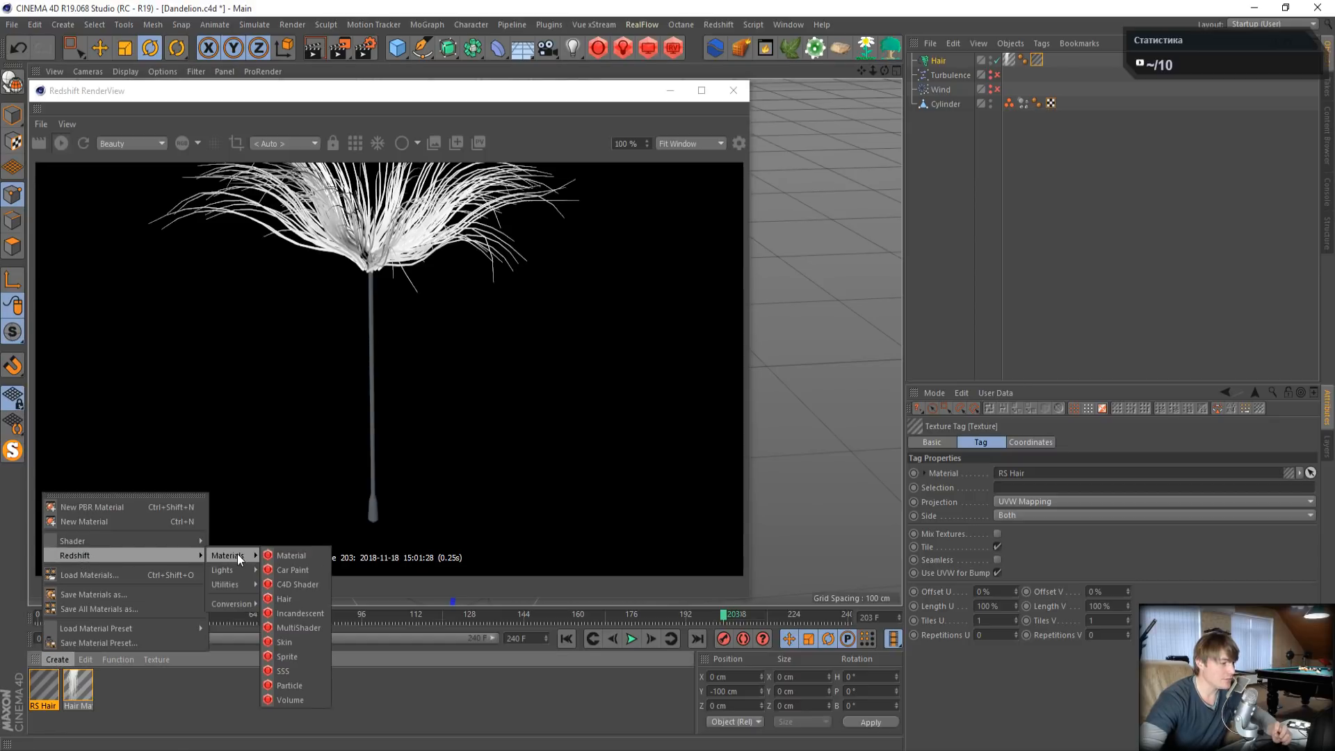
pyautogui.click(290, 554)
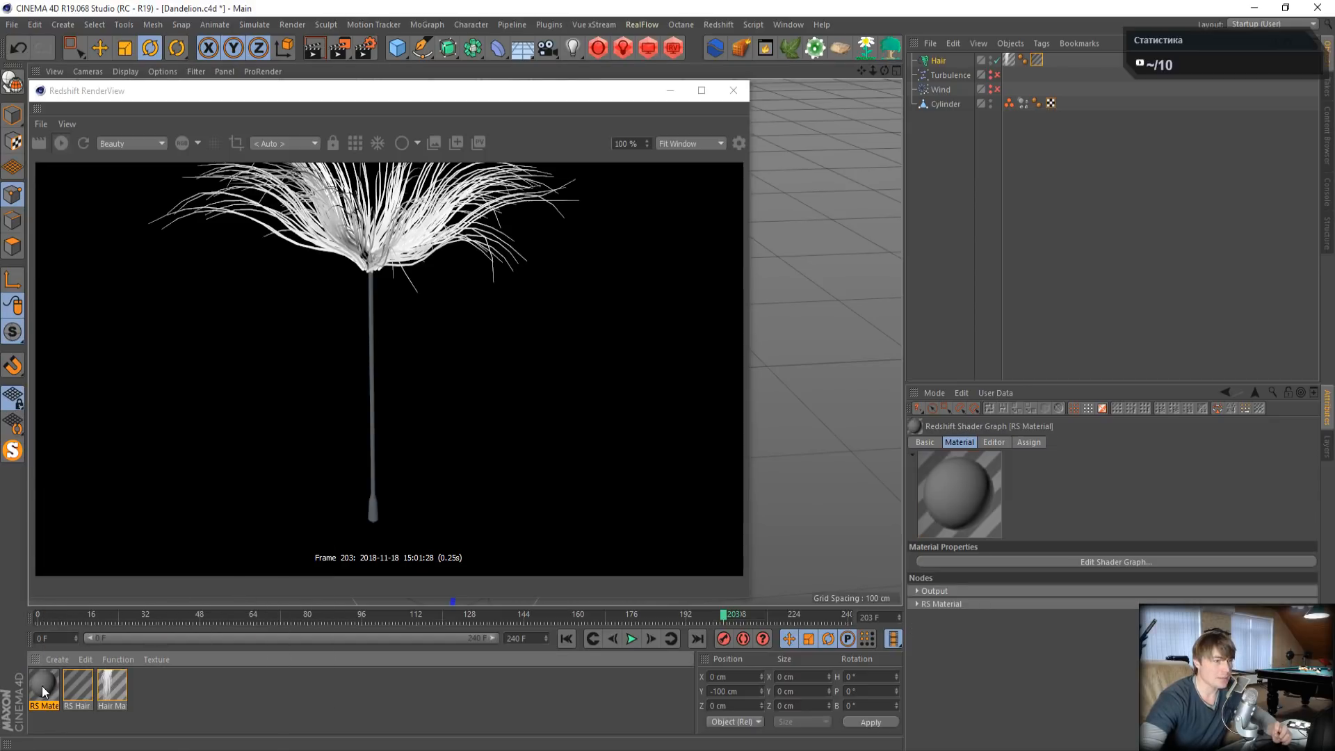
pyautogui.moveTo(41, 686); pyautogui.dragTo(945, 105)
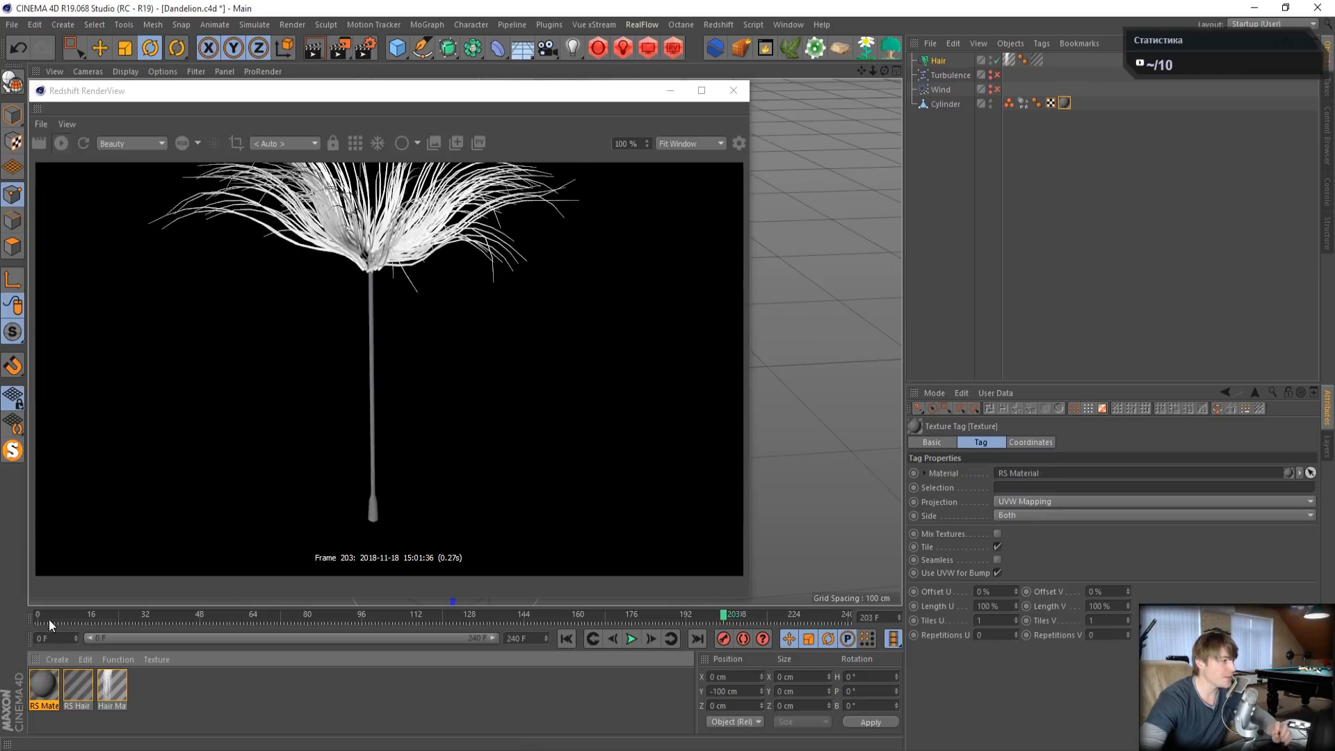
# - Check the installed Redshift version in the renderer preferences
pyautogui.click(33, 26)
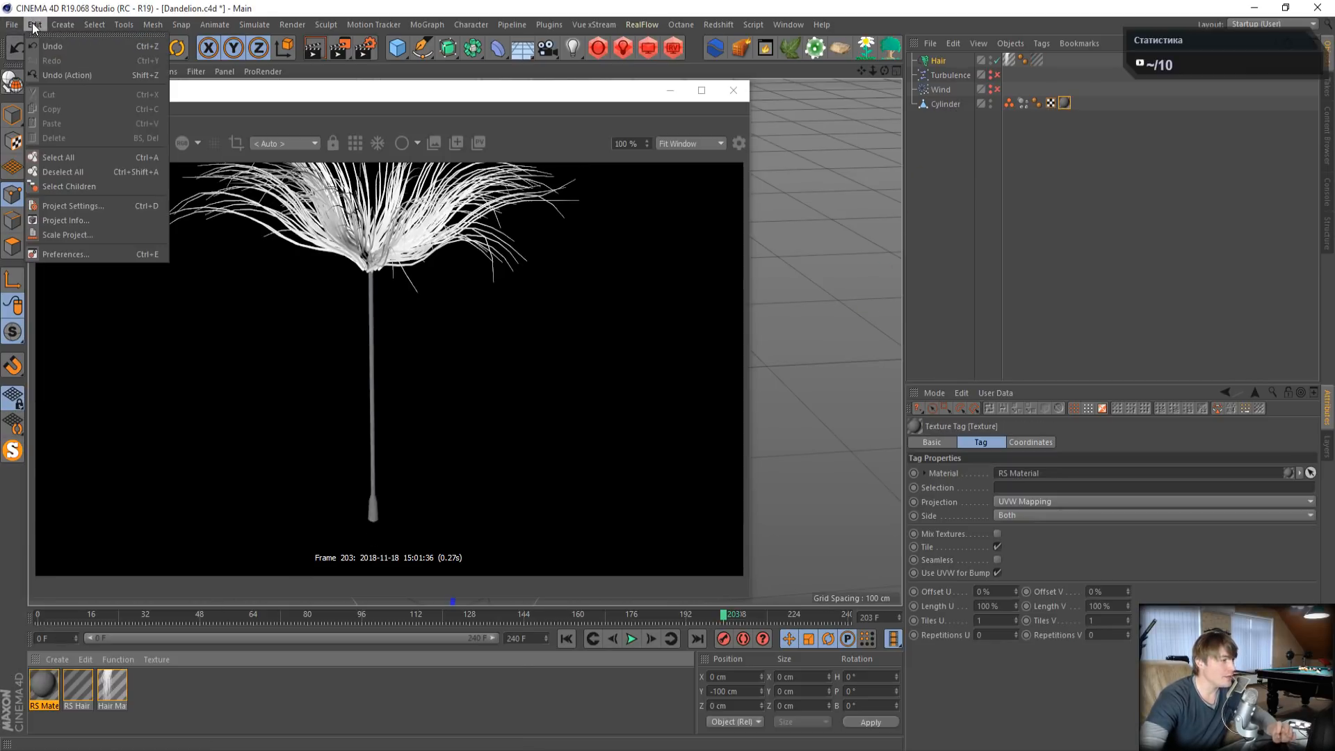
pyautogui.click(64, 254)
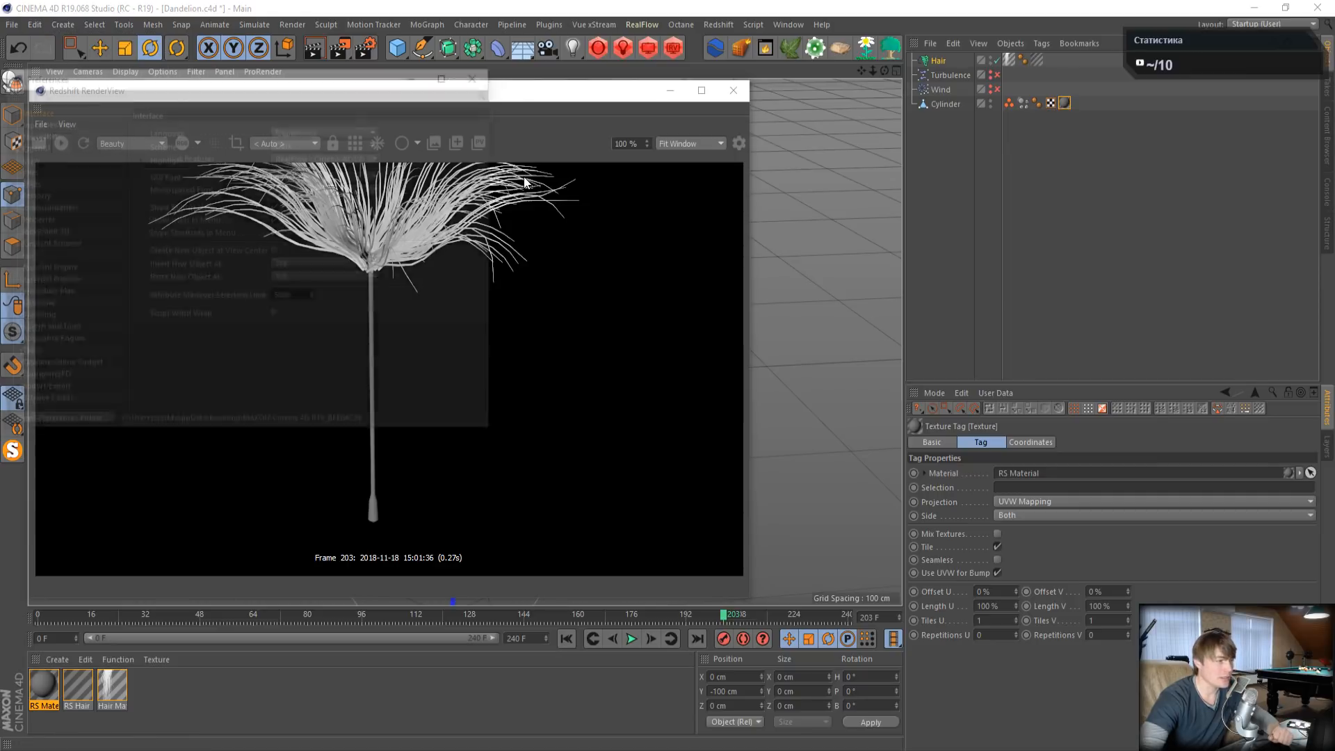
pyautogui.click(10, 219)
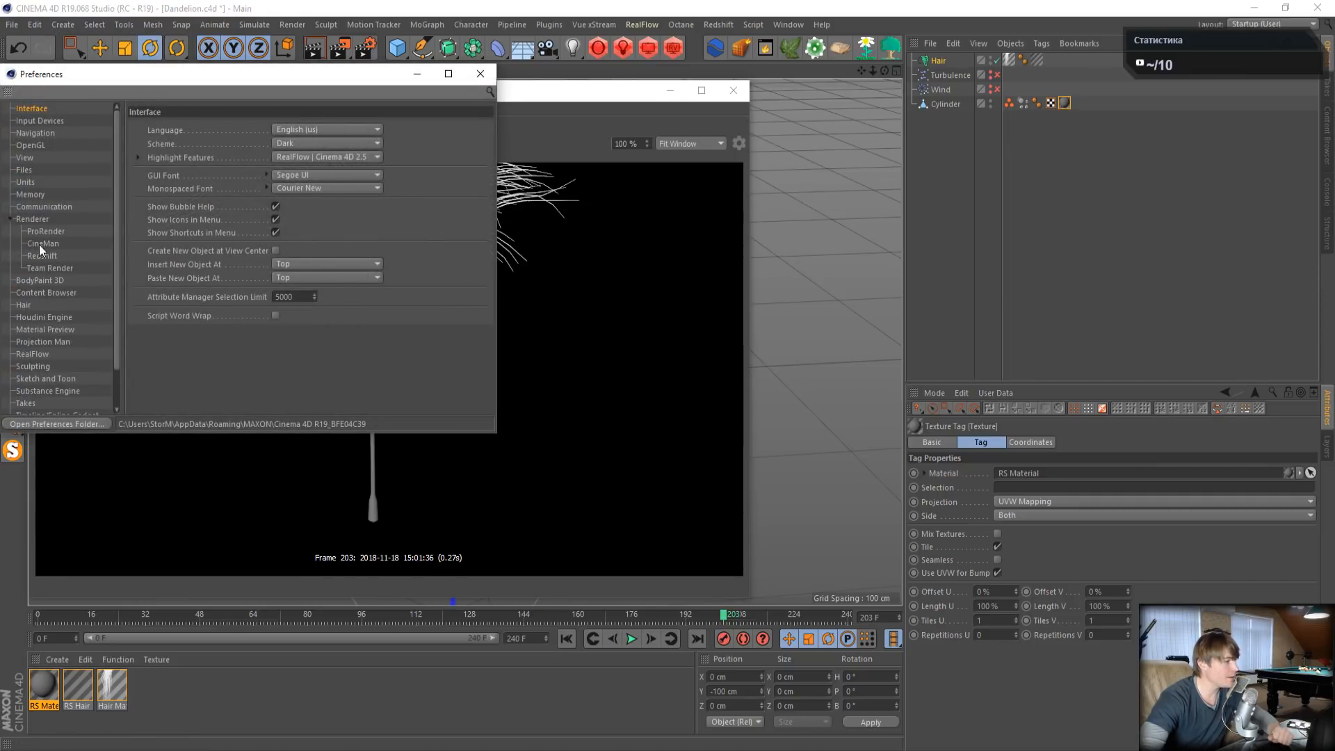
pyautogui.click(42, 256)
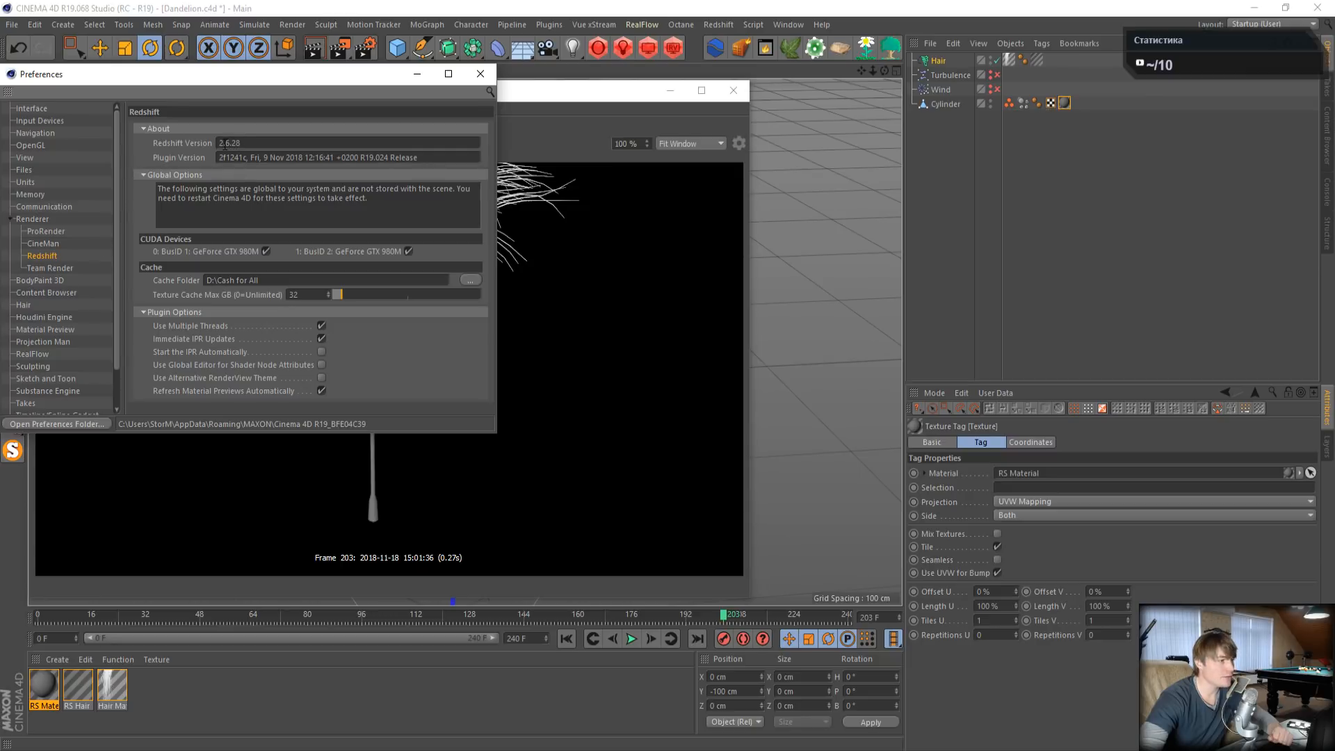
pyautogui.moveTo(231, 143); pyautogui.dragTo(251, 145)
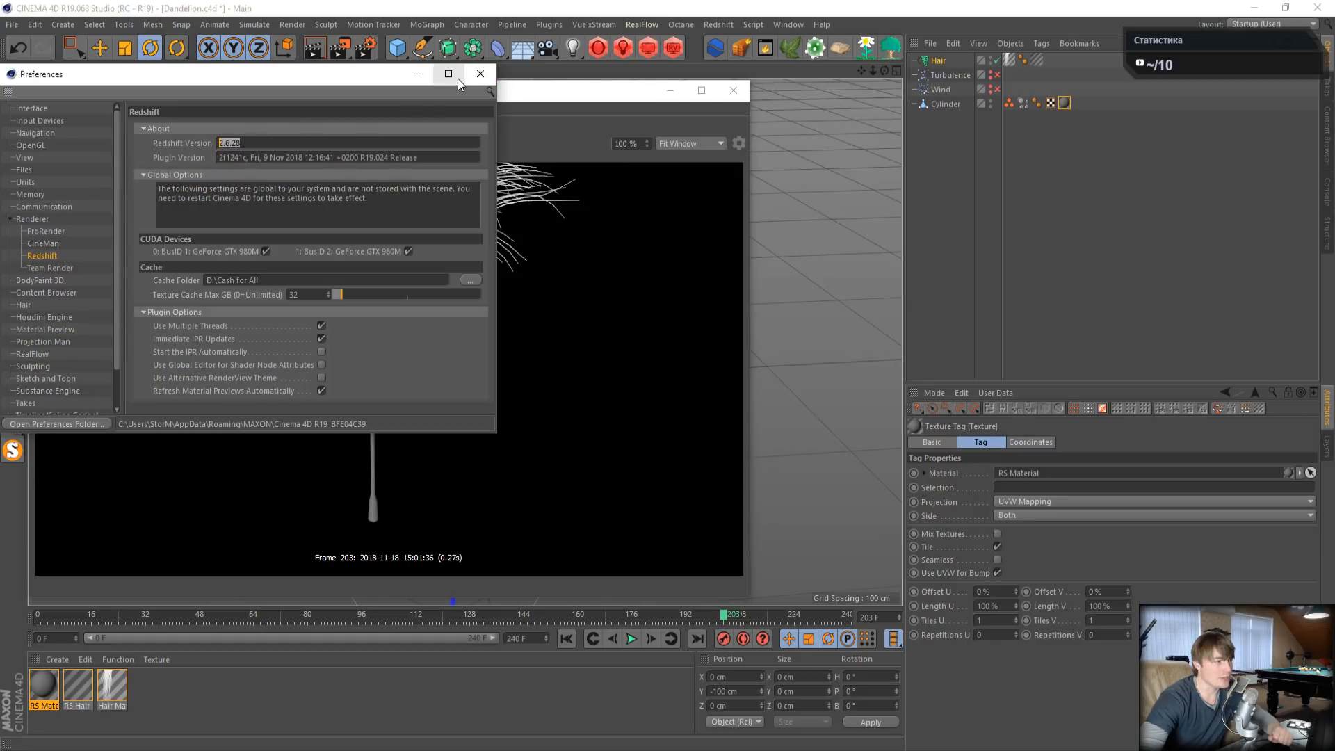
pyautogui.click(480, 74)
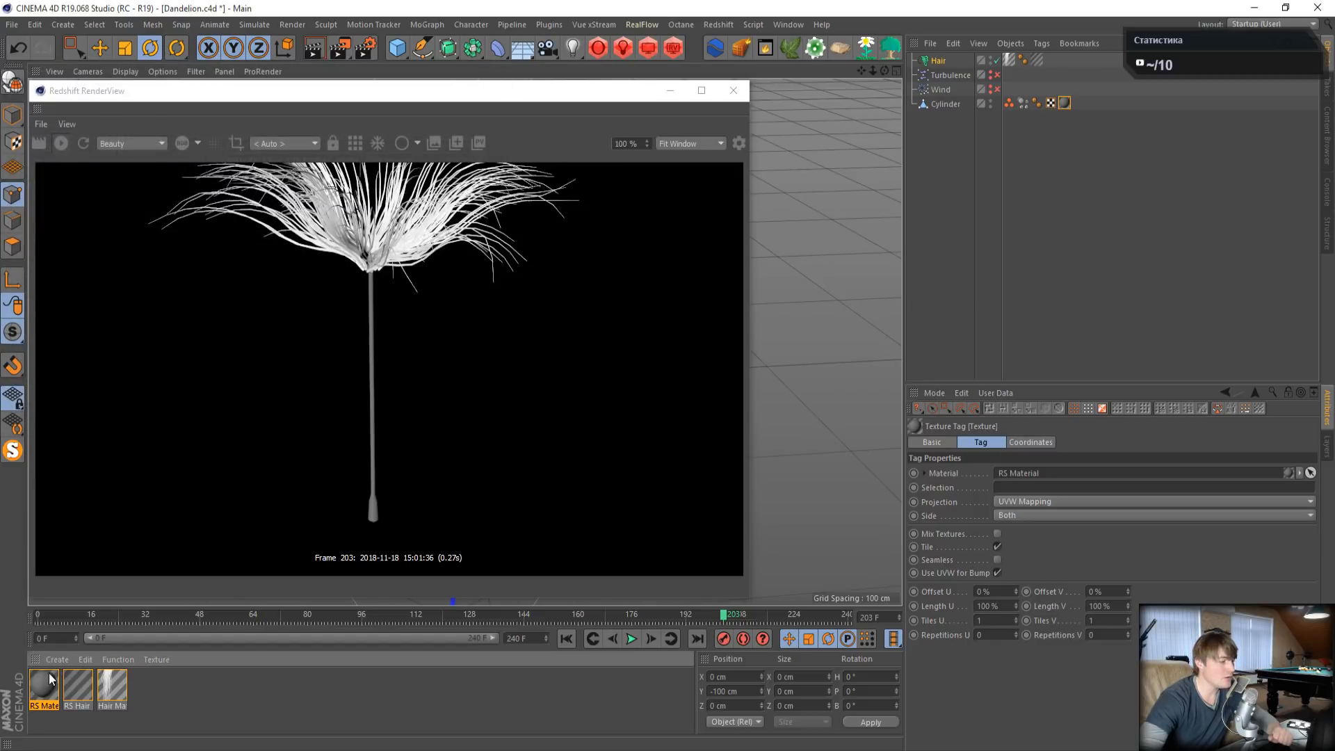
# - Open RS Material's shader graph and arrange its window beside the Redshift RenderView so the stem stays visible
pyautogui.doubleClick(43, 685)
pyautogui.click(454, 148)
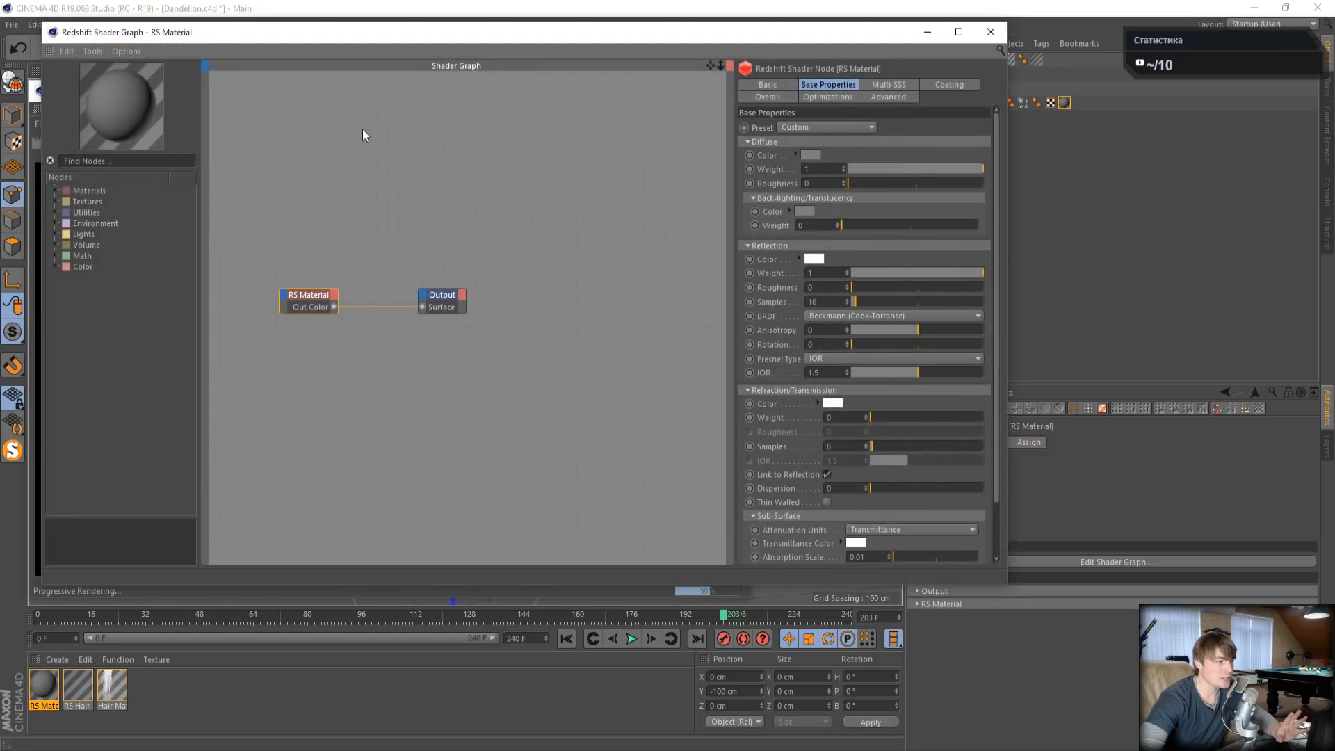
pyautogui.moveTo(310, 32); pyautogui.dragTo(630, 210)
pyautogui.click(648, 97)
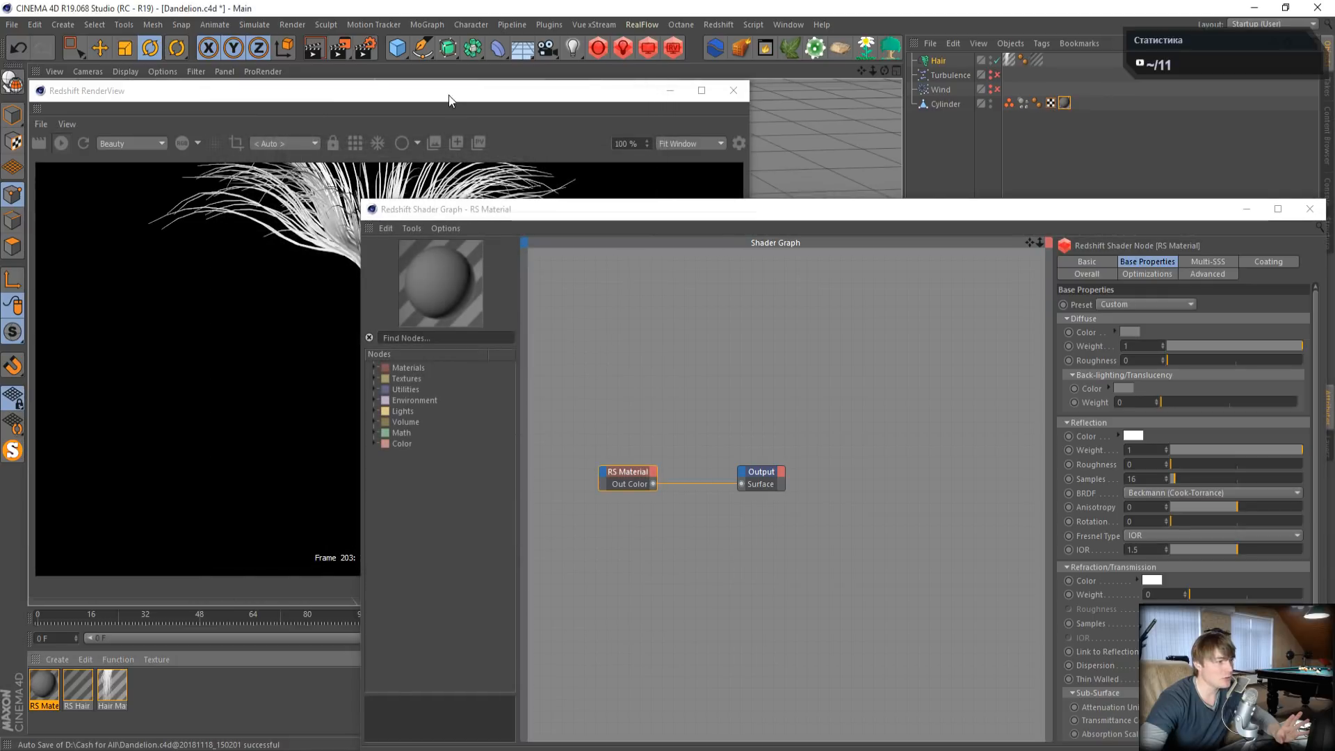
pyautogui.moveTo(449, 94); pyautogui.dragTo(418, 20)
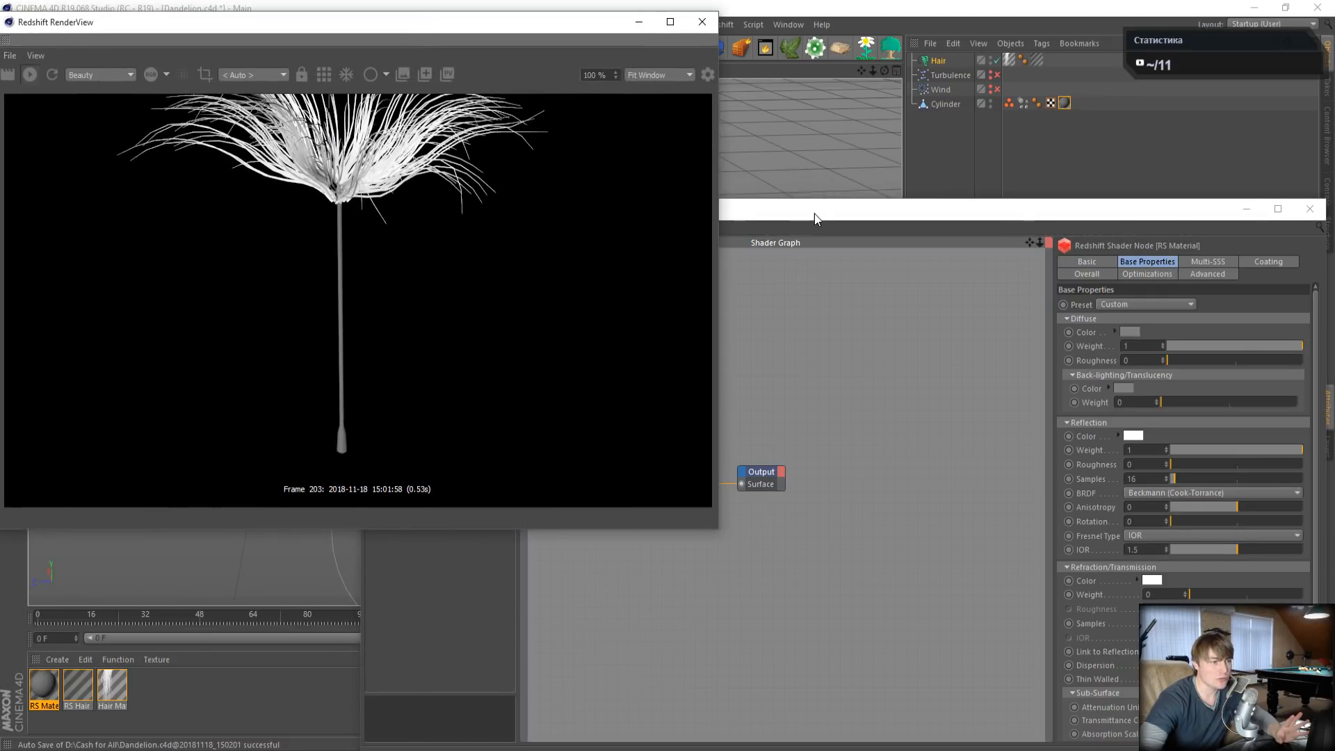
pyautogui.moveTo(815, 215)
pyautogui.mouseDown()
pyautogui.moveTo(812, 176)
pyautogui.moveTo(819, 198)
pyautogui.mouseUp()
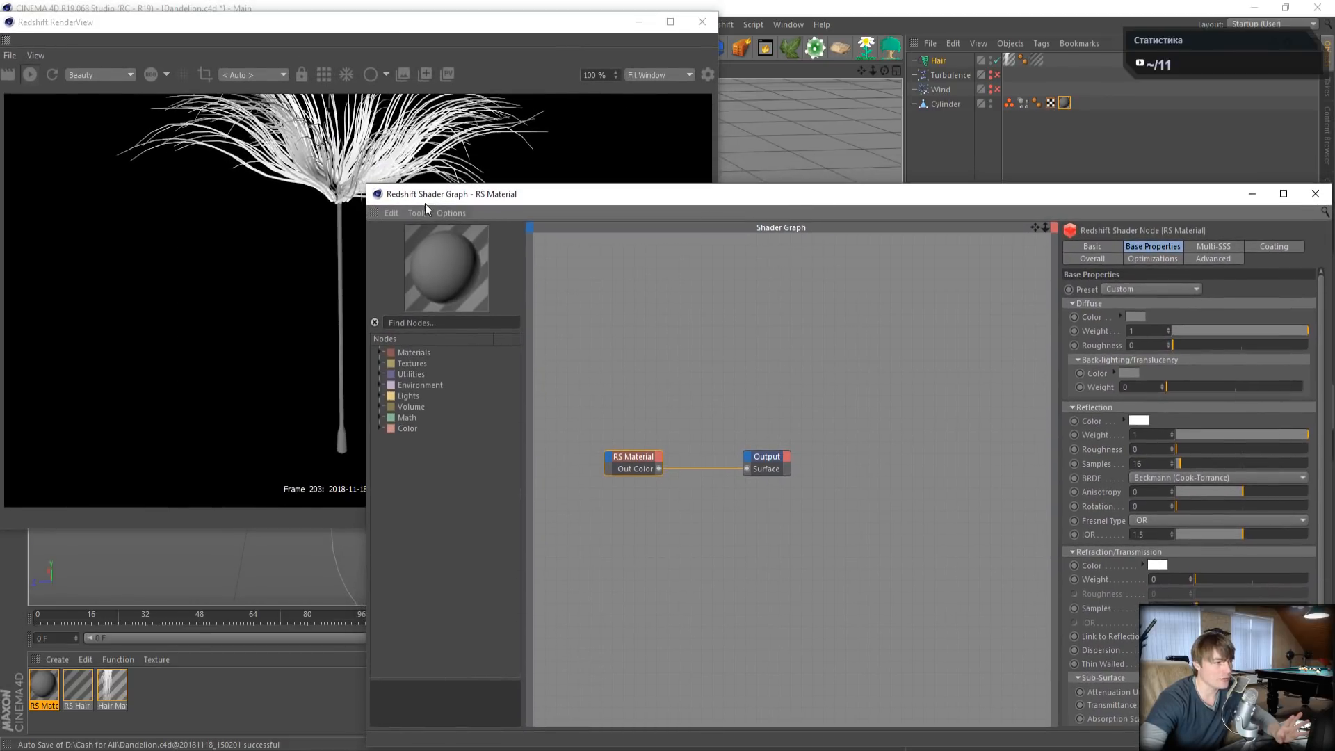
pyautogui.moveTo(363, 187); pyautogui.dragTo(524, 125)
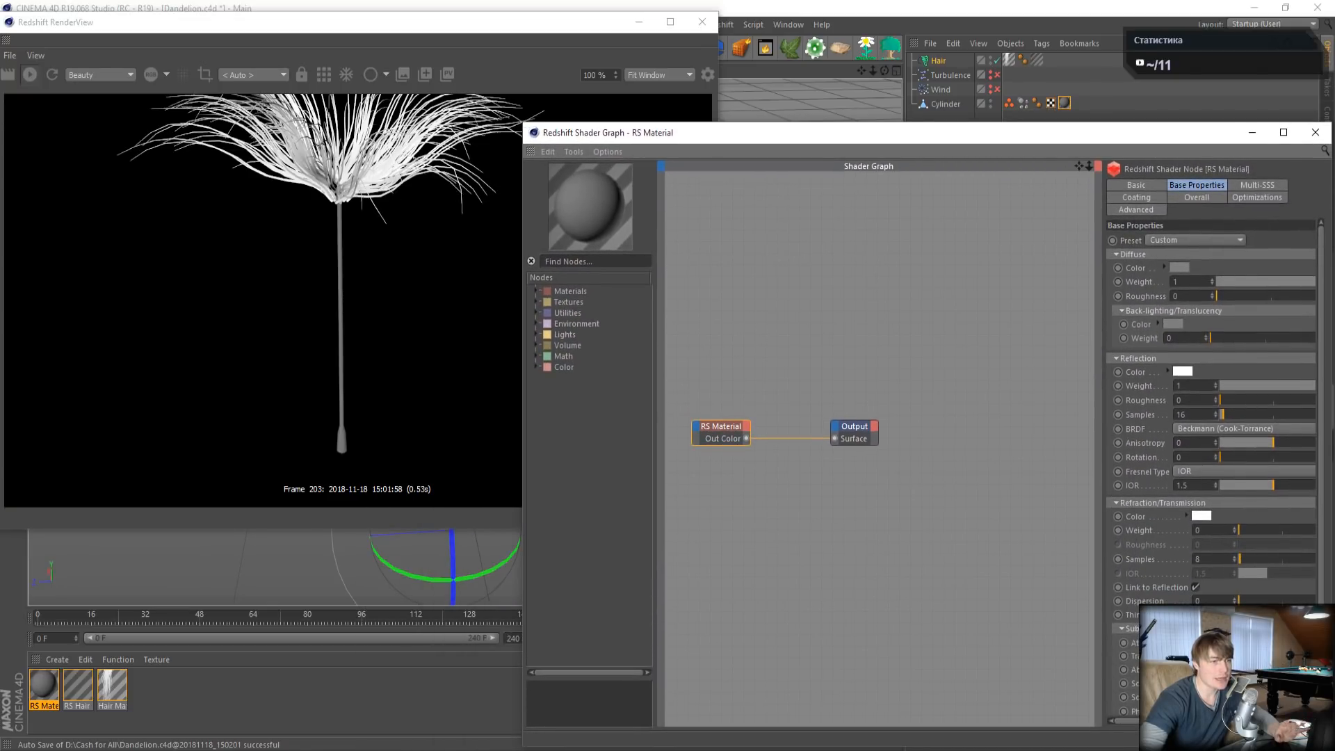
# - Add a Ramp texture node to the shader graph and connect its output to RS Material's Diffuse Color
pyautogui.keyDown('alt'); pyautogui.moveTo(716, 239); pyautogui.dragTo(904, 270, button='middle'); pyautogui.keyUp('alt')
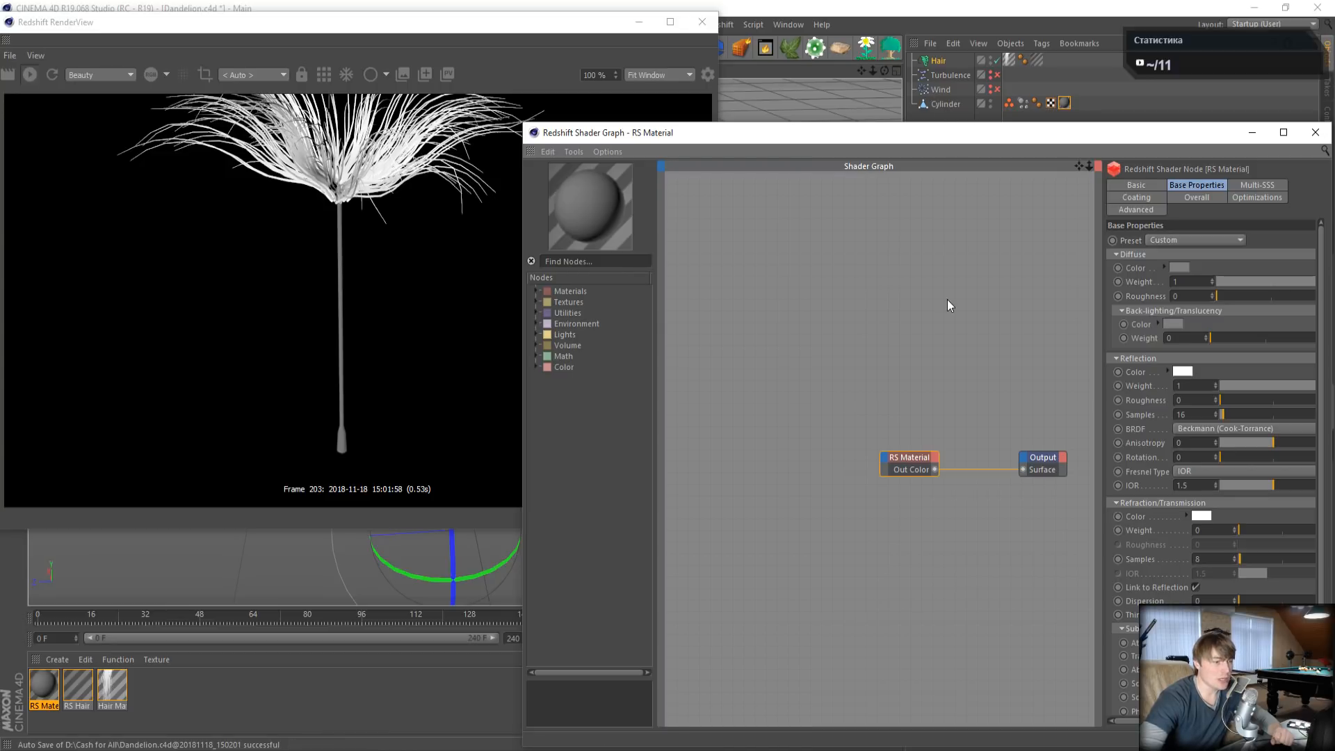
pyautogui.click(537, 302)
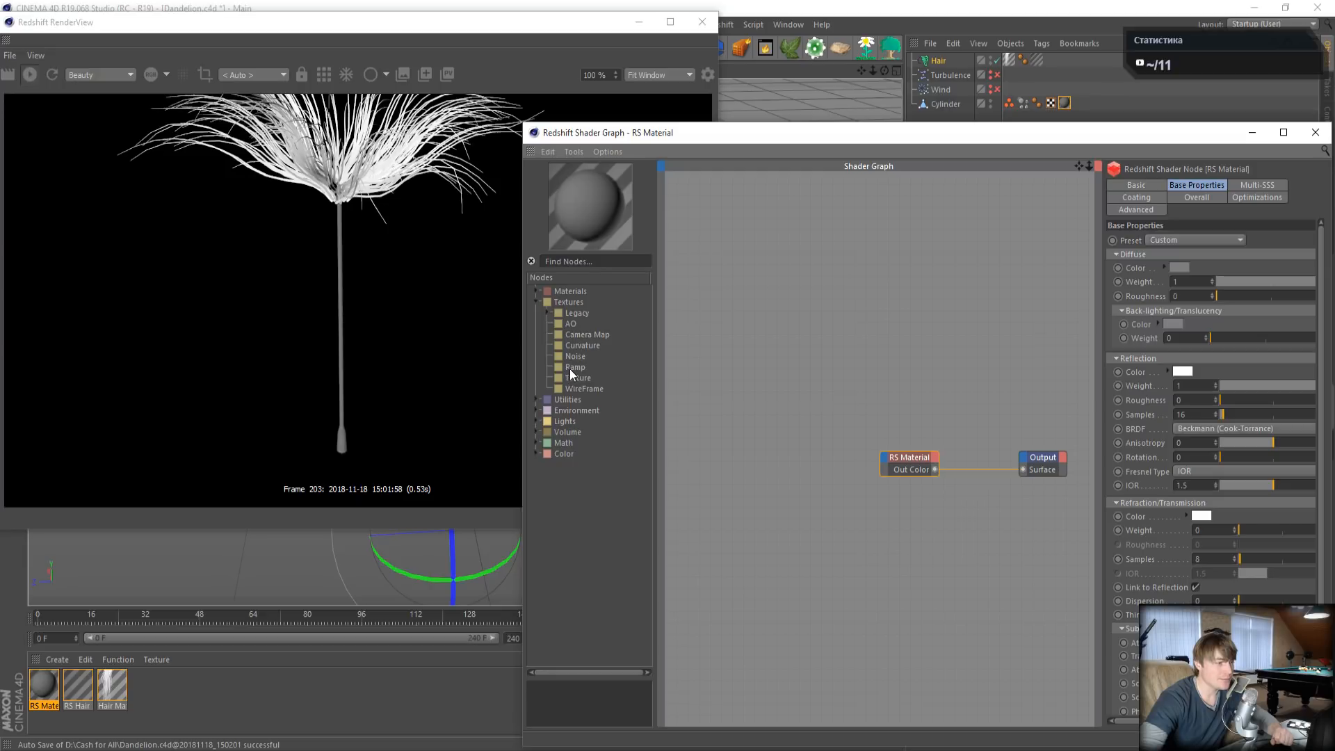
pyautogui.moveTo(570, 369); pyautogui.dragTo(883, 454)
pyautogui.moveTo(915, 466)
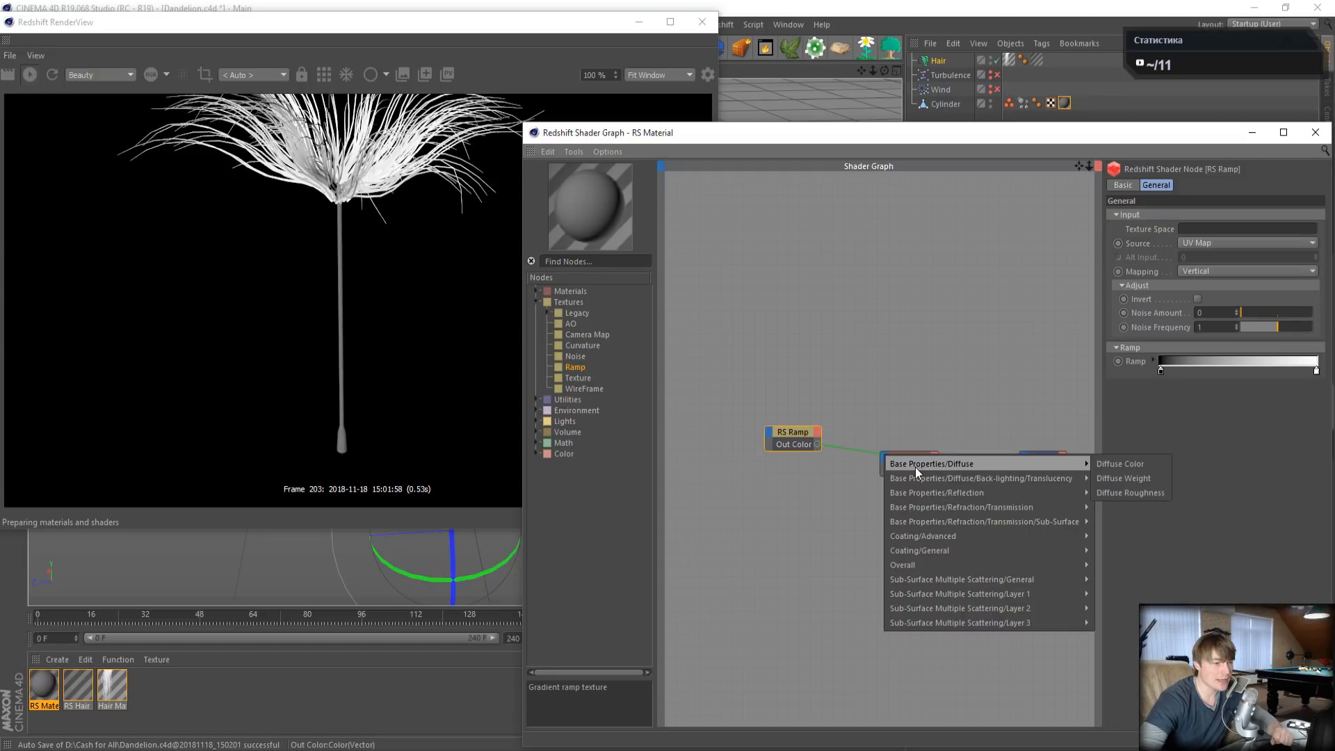
pyautogui.click(1148, 464)
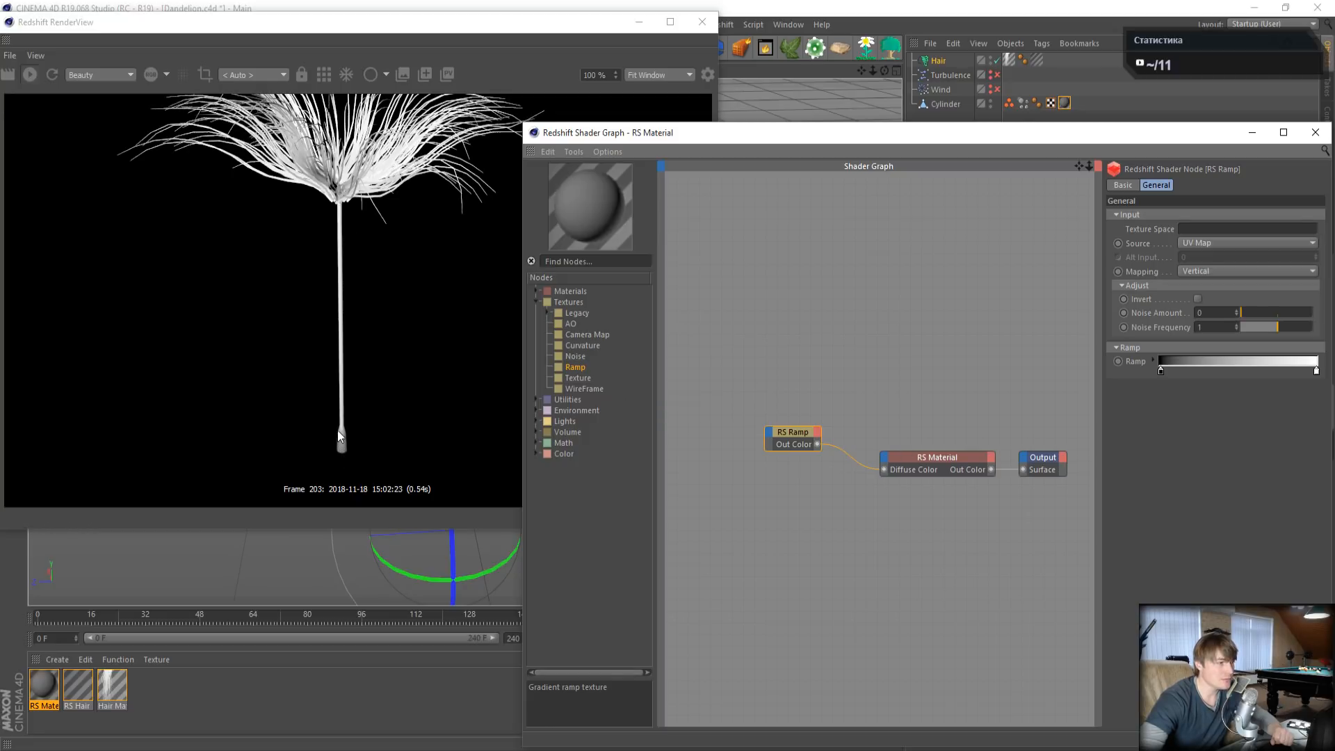
# - Disable the Hair object so only the Cylinder stem renders
pyautogui.click(997, 61)
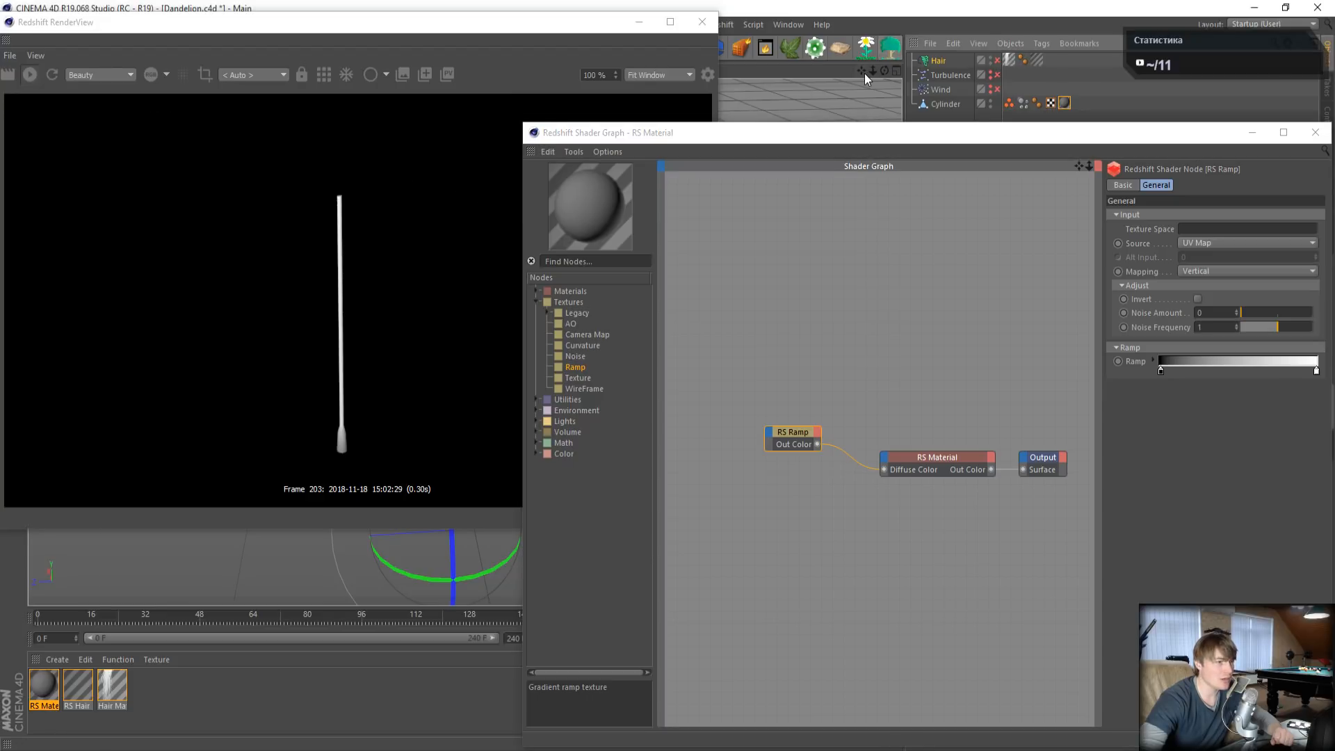
# - Replace the ramp's black starting knot with a dark brown one at hue 30°, saturation 100% and value 26%
pyautogui.moveTo(861, 70); pyautogui.dragTo(837, 13)
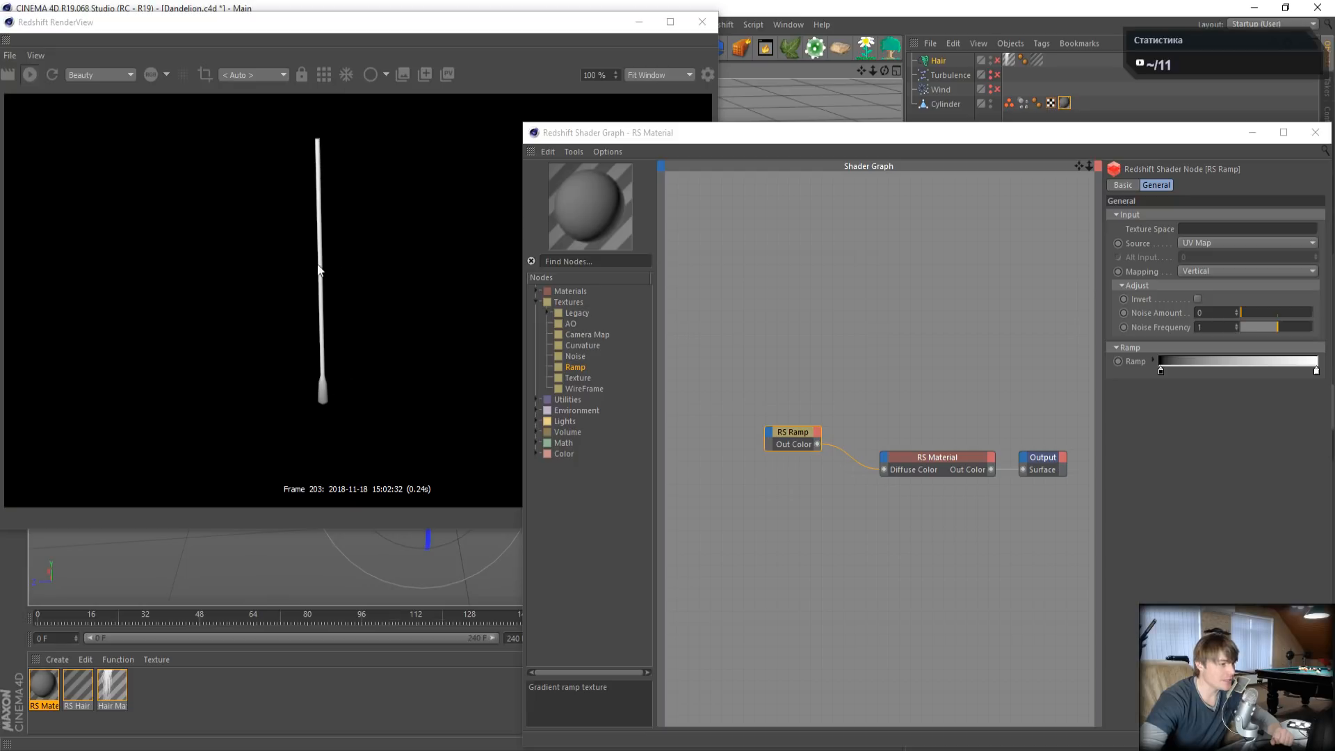
pyautogui.moveTo(1159, 373); pyautogui.dragTo(1131, 392)
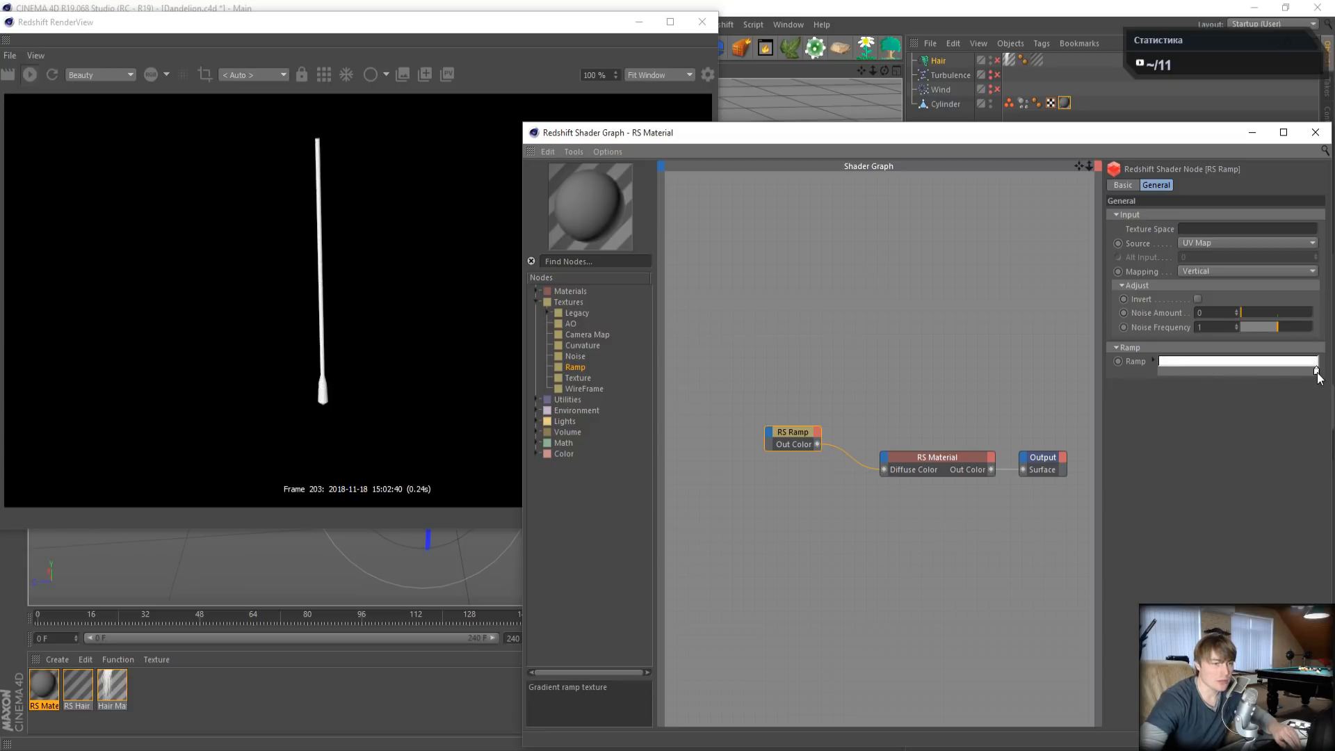
pyautogui.keyDown('ctrl'); pyautogui.moveTo(1316, 372); pyautogui.dragTo(1170, 373); pyautogui.keyUp('ctrl')
pyautogui.doubleClick(1161, 373)
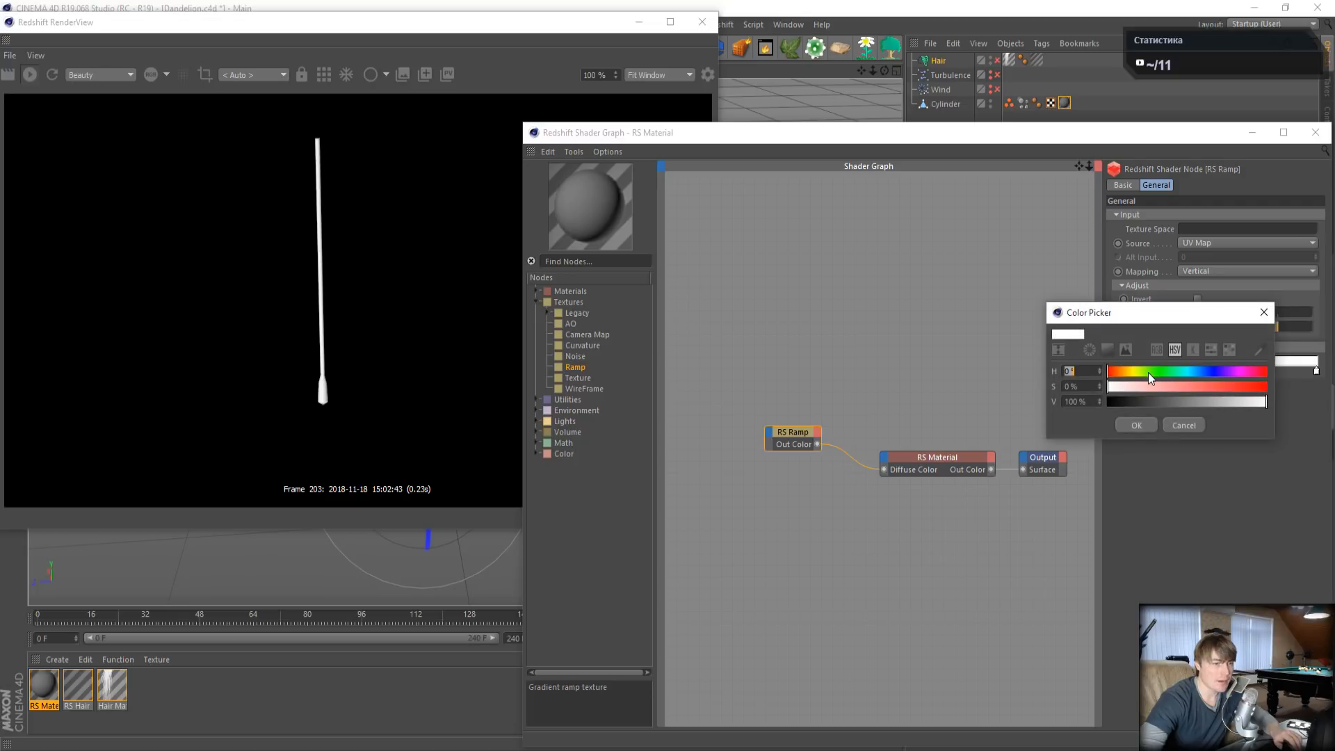
pyautogui.moveTo(1129, 374); pyautogui.dragTo(1149, 406)
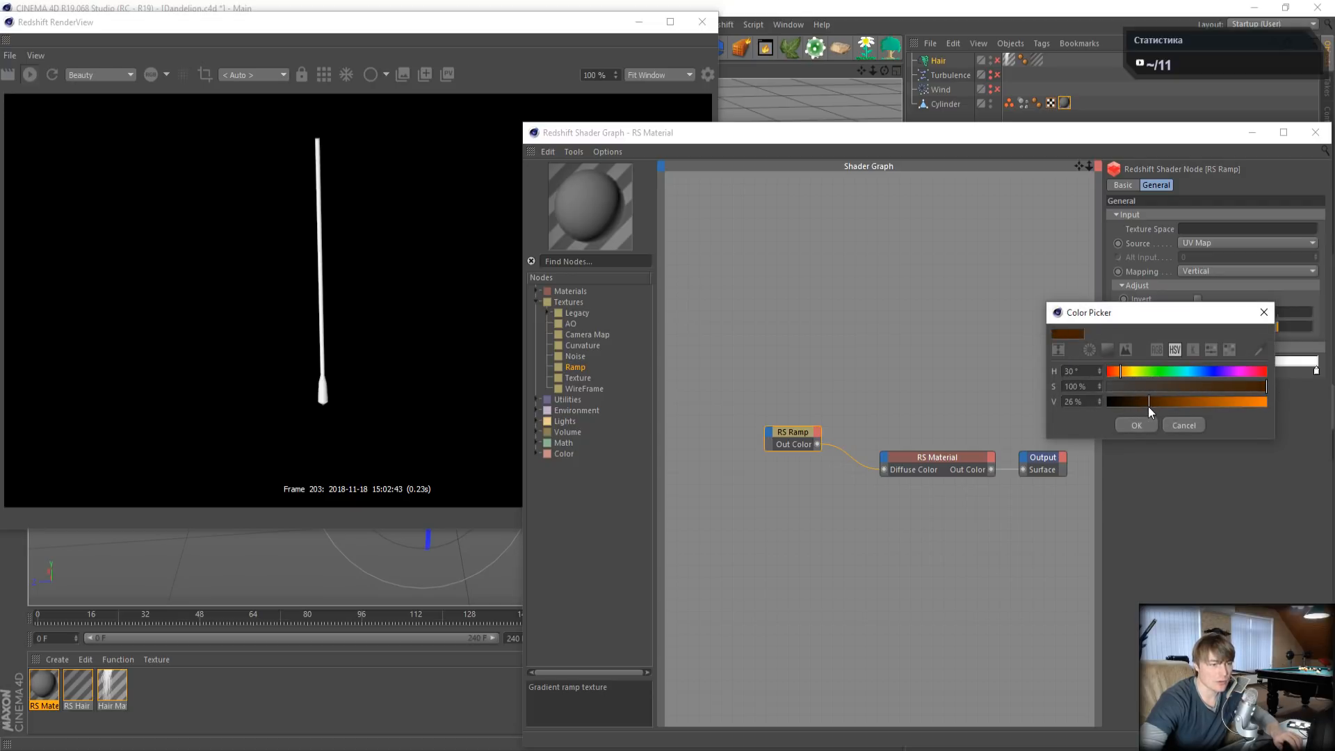
pyautogui.click(1144, 423)
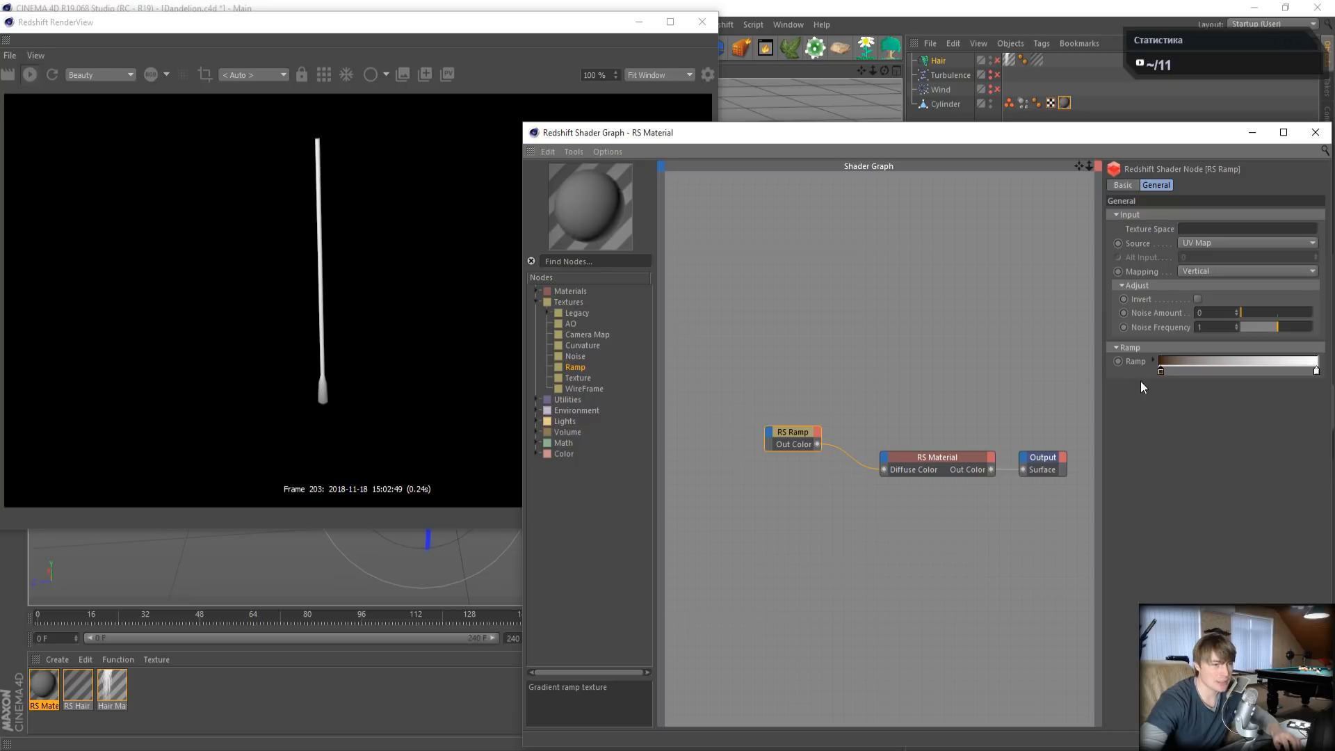
# - Add a reddish-brown ramp knot with hue 19°, saturation 100% and value 50% beside the dark brown one, and shift both towards the ramp's middle
pyautogui.click(1171, 373)
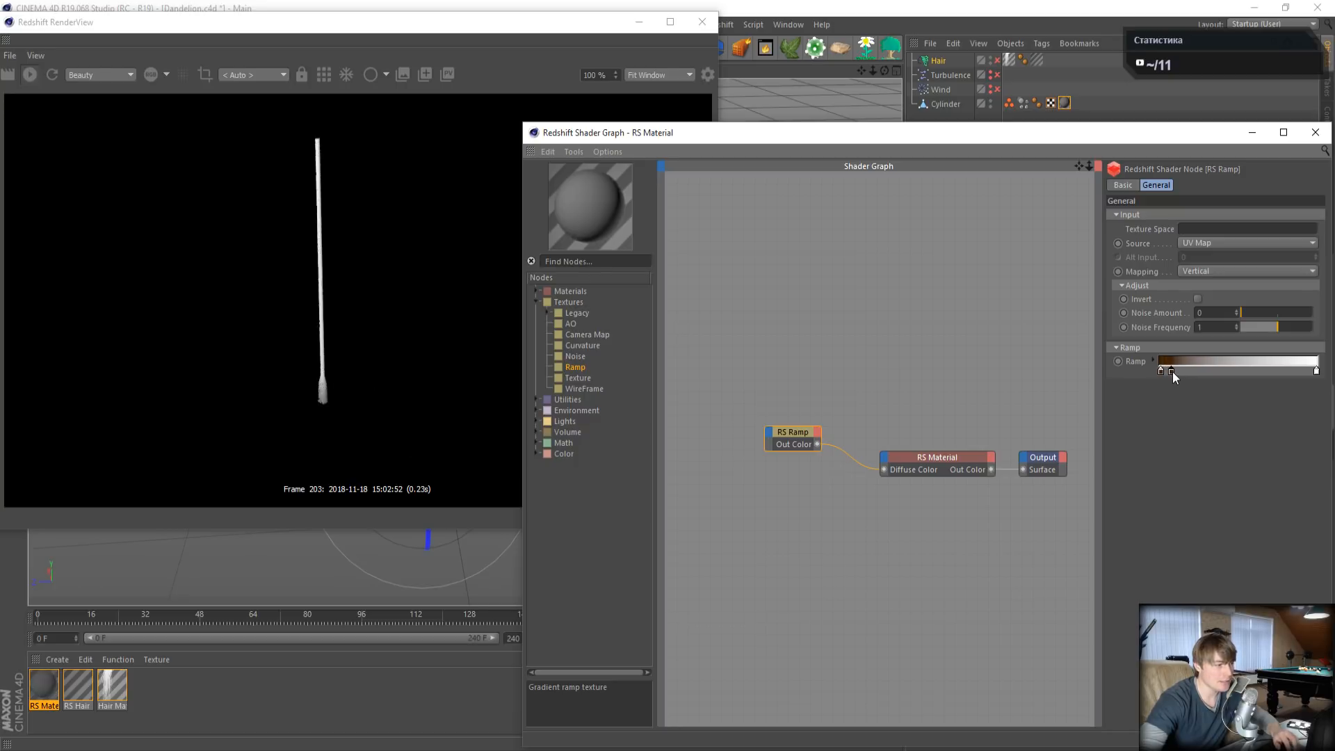
pyautogui.doubleClick(1173, 371)
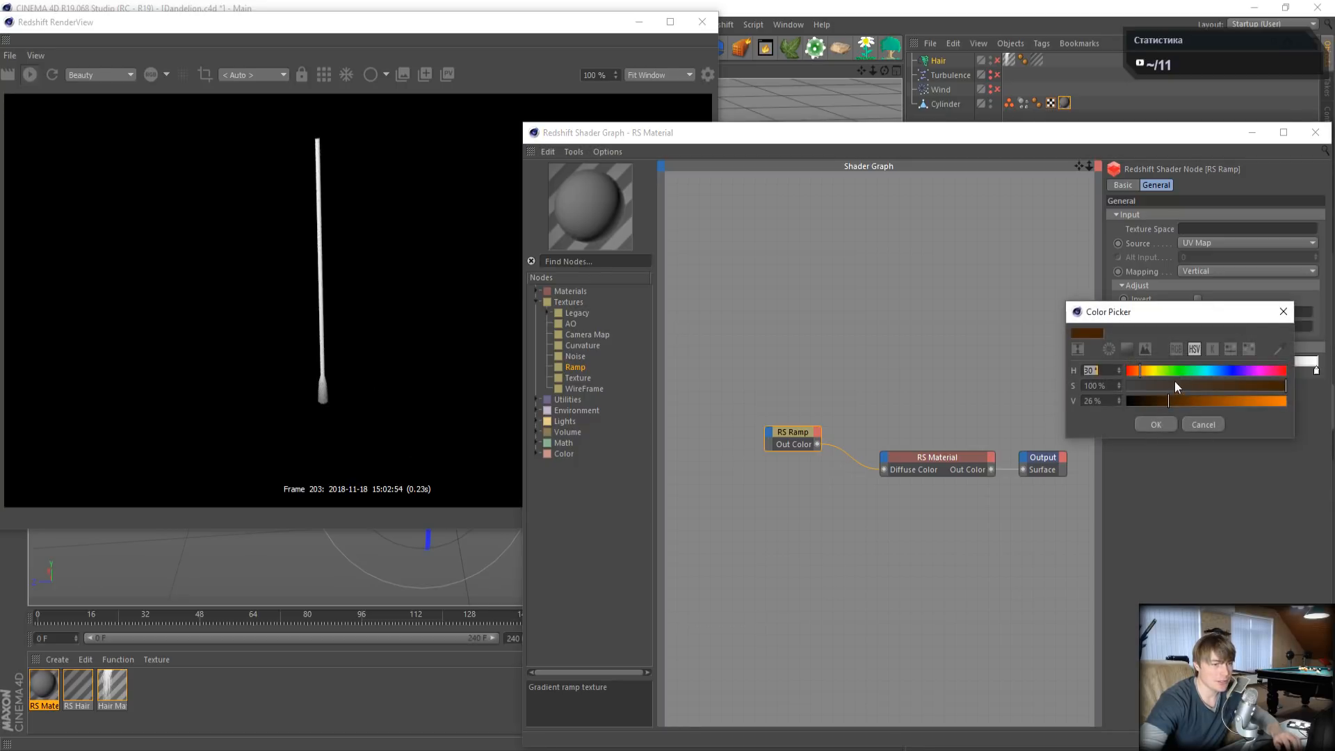
pyautogui.click(1206, 402)
pyautogui.moveTo(1137, 370); pyautogui.dragTo(1136, 371)
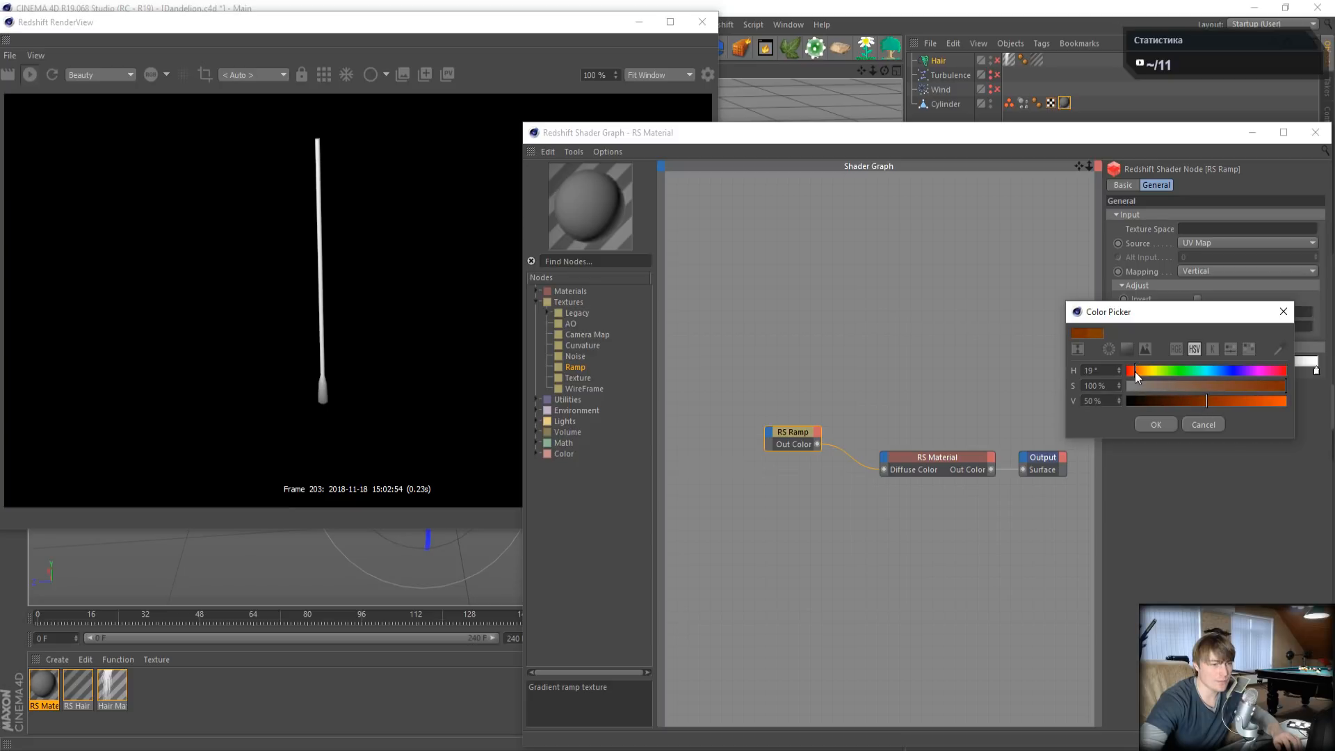
pyautogui.click(1158, 423)
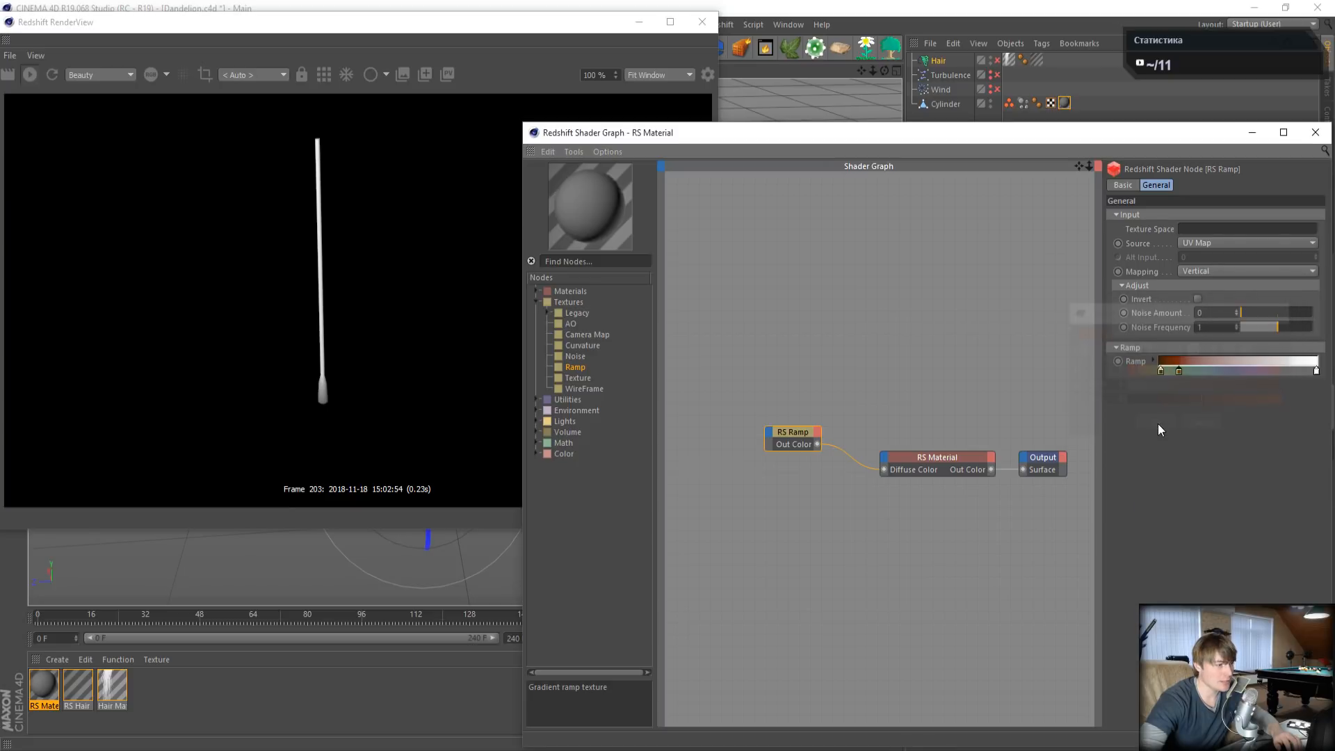
pyautogui.moveTo(1196, 371)
pyautogui.mouseDown()
pyautogui.moveTo(1243, 371)
pyautogui.moveTo(1172, 375)
pyautogui.moveTo(1217, 373)
pyautogui.mouseUp()
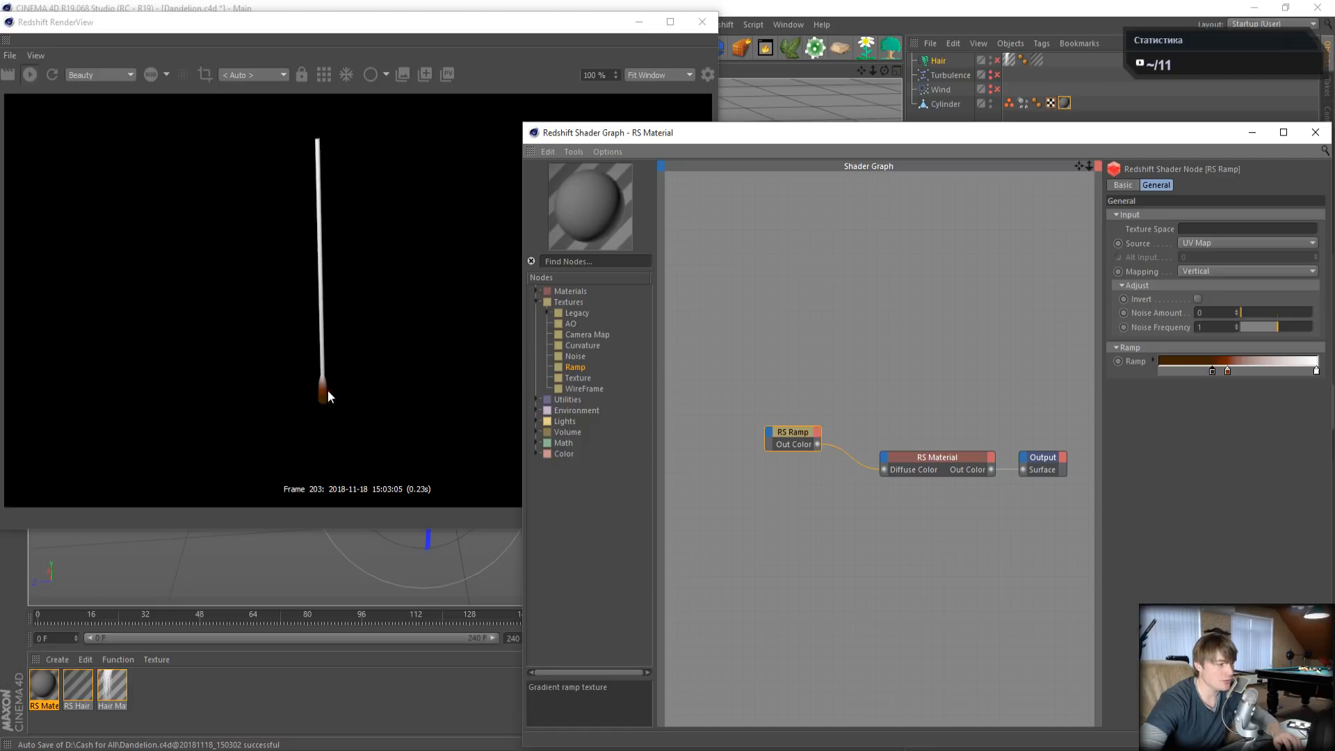
# - Add a green ramp knot with hue 99°, saturation 100% and value 48%, and place it about three quarters along the ramp
pyautogui.doubleClick(1228, 372)
pyautogui.click(1212, 369)
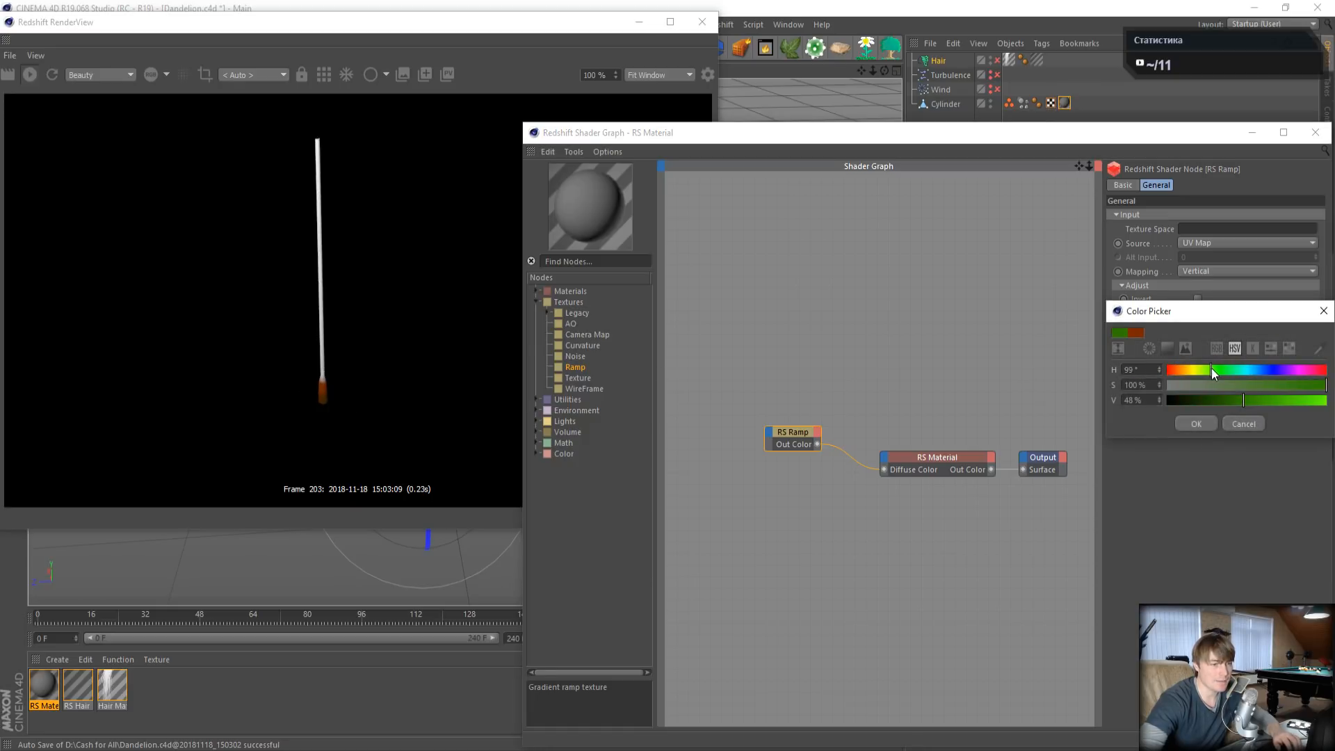
pyautogui.click(1196, 424)
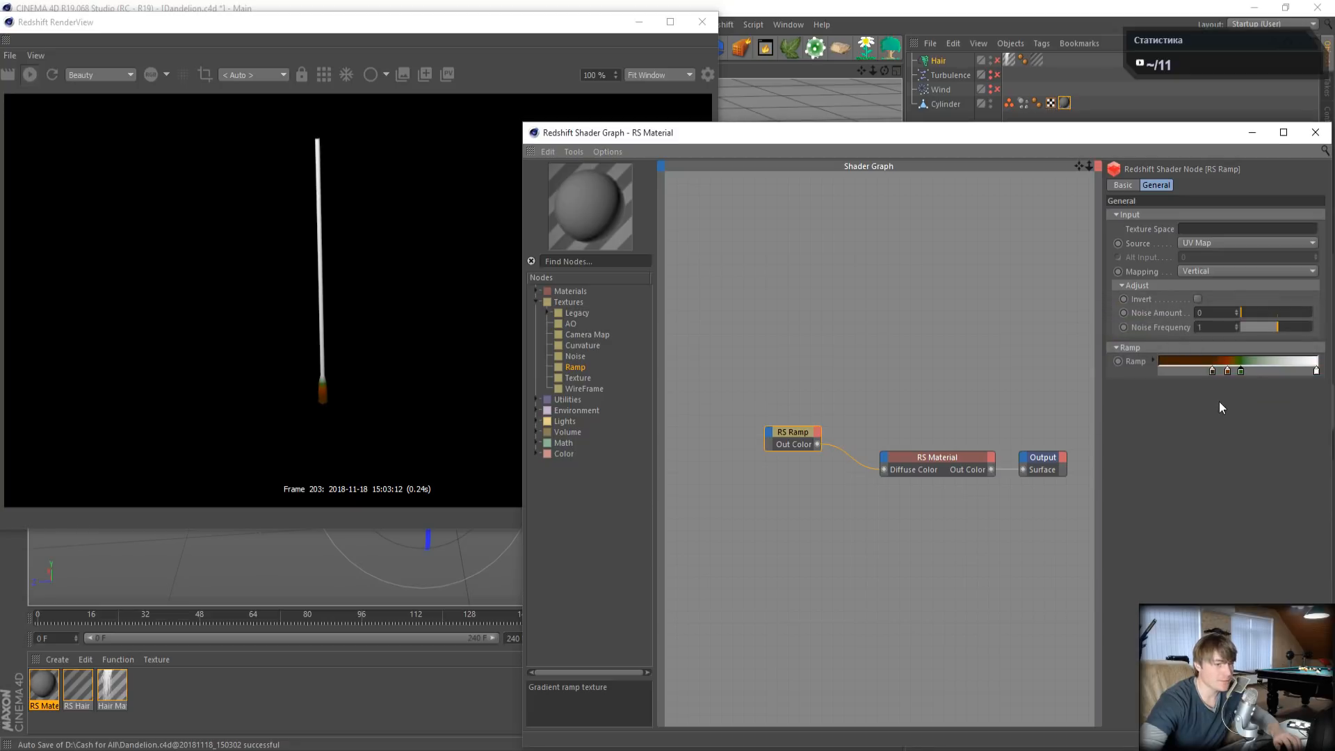
pyautogui.moveTo(1242, 372); pyautogui.dragTo(1282, 373)
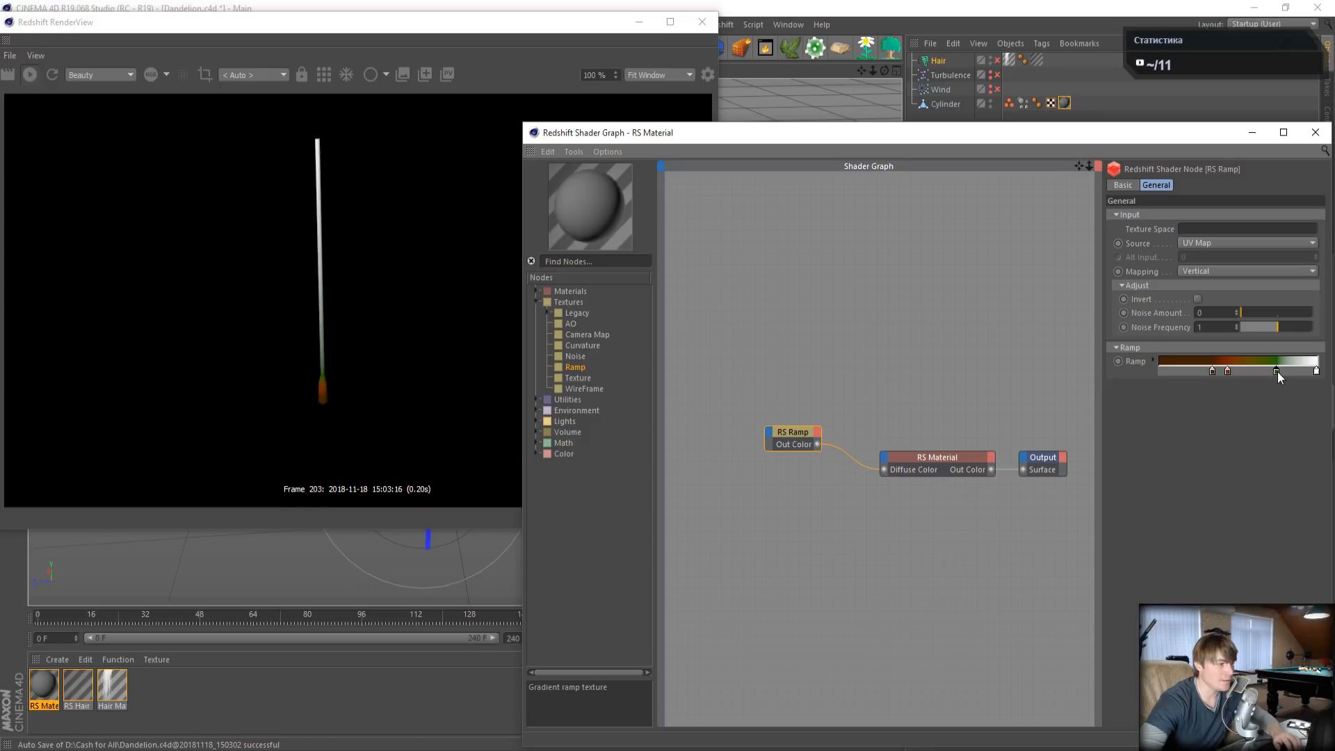
# - Add a pale green knot with hue 133°, saturation 37% and value 100% before the ramp's white end, and adjust the green knots' spacing
pyautogui.doubleClick(1317, 371)
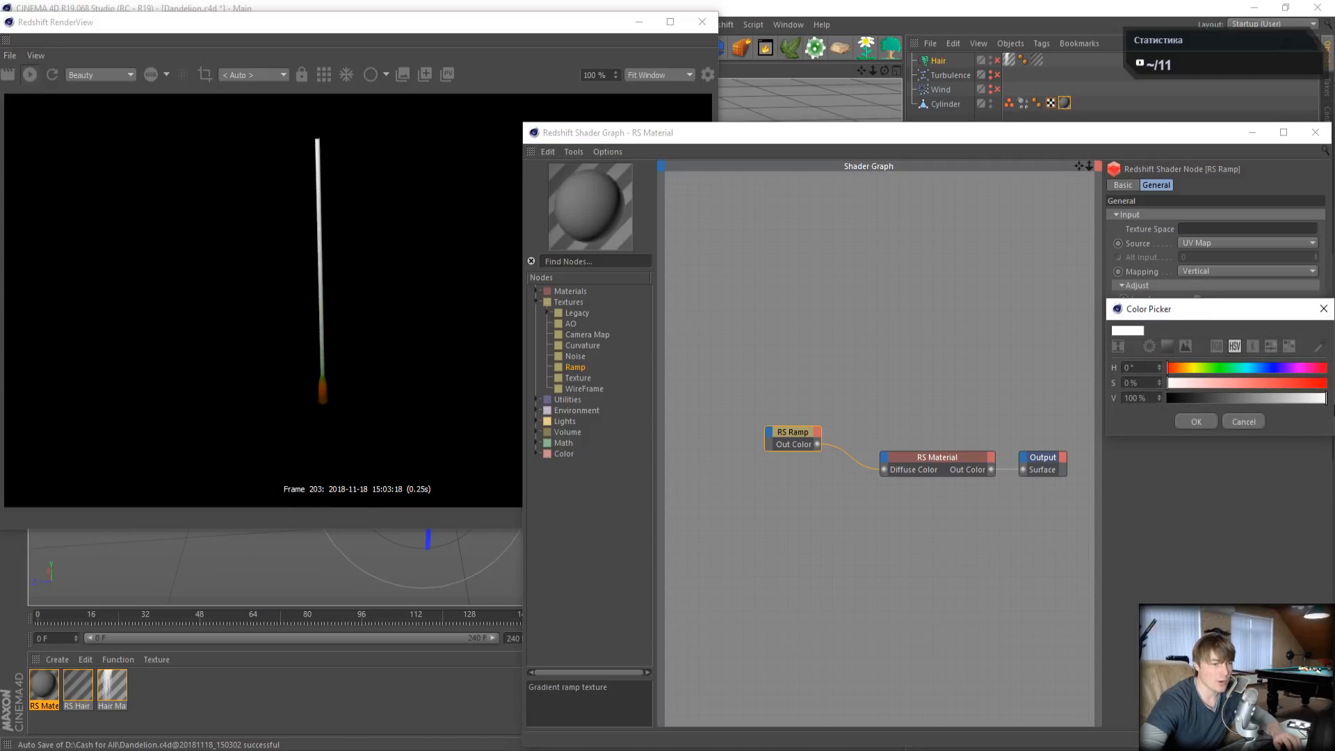
pyautogui.click(1192, 424)
pyautogui.click(1297, 372)
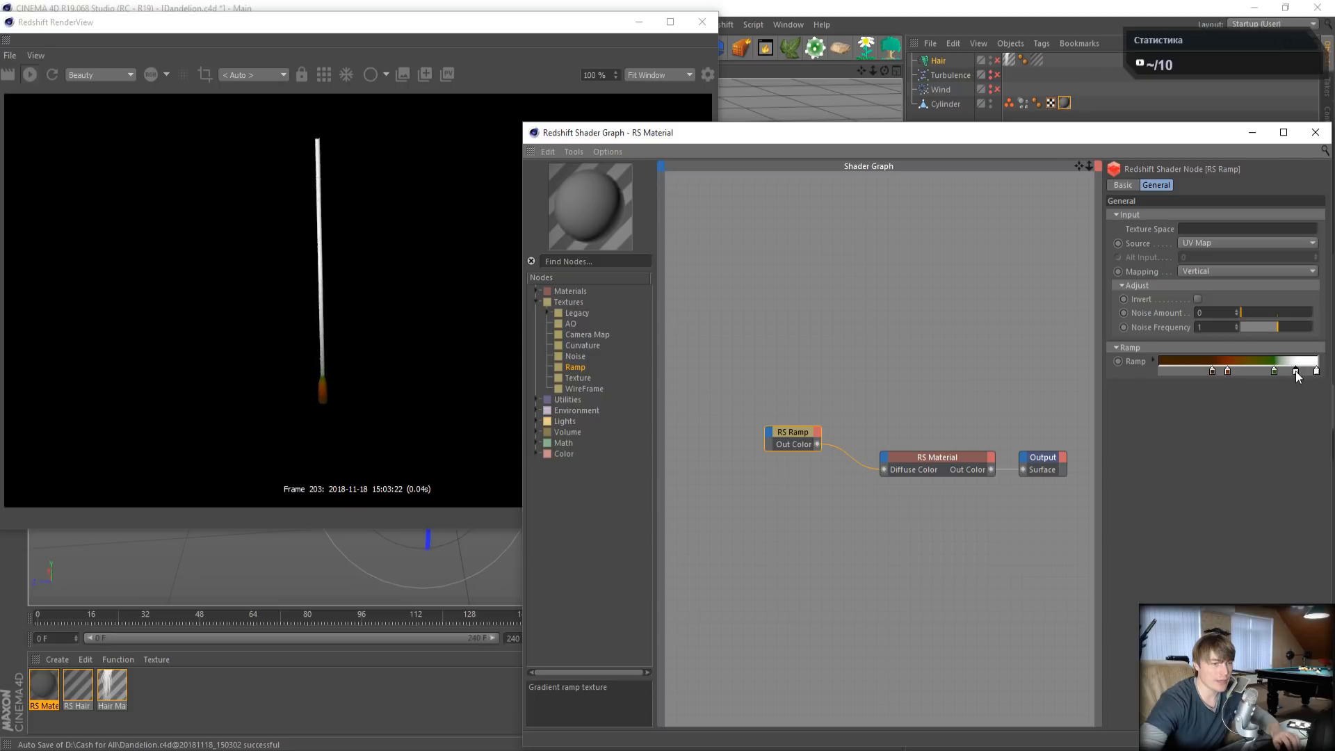
pyautogui.doubleClick(1297, 372)
pyautogui.click(1229, 369)
pyautogui.click(1232, 384)
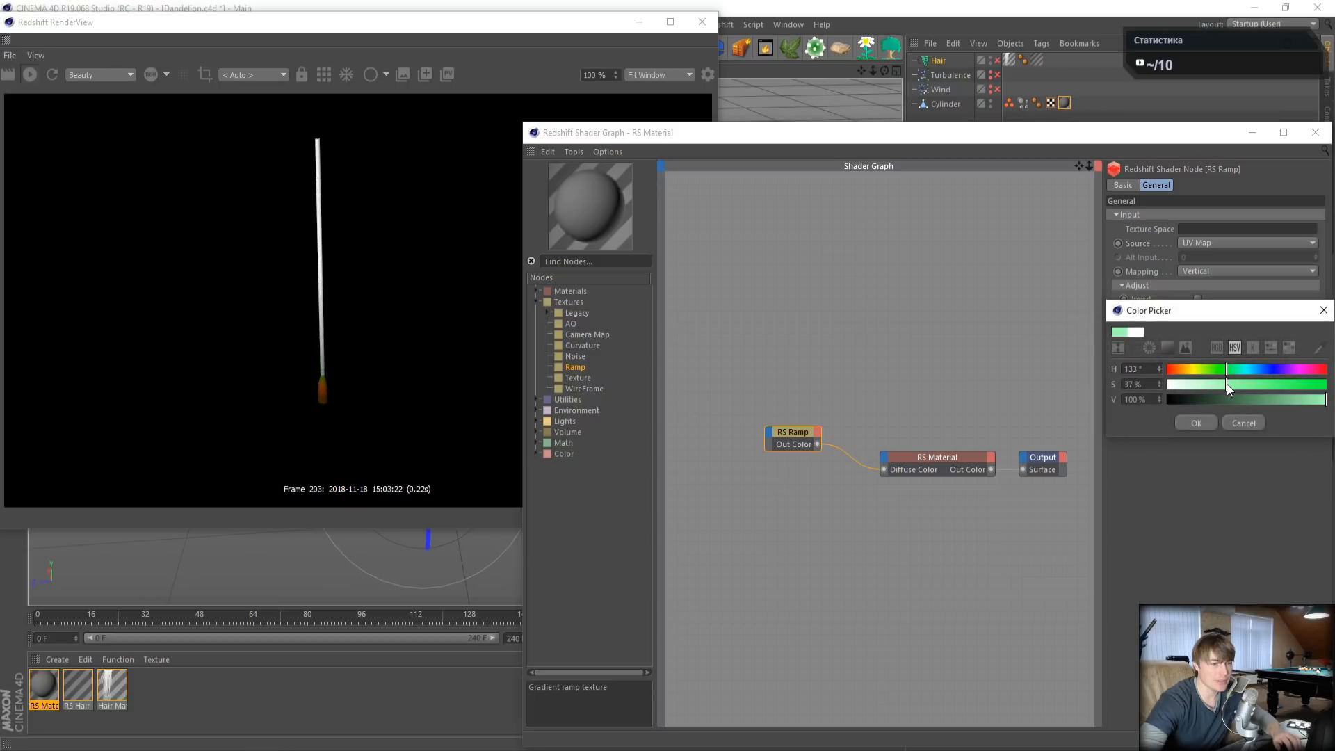
pyautogui.click(1192, 422)
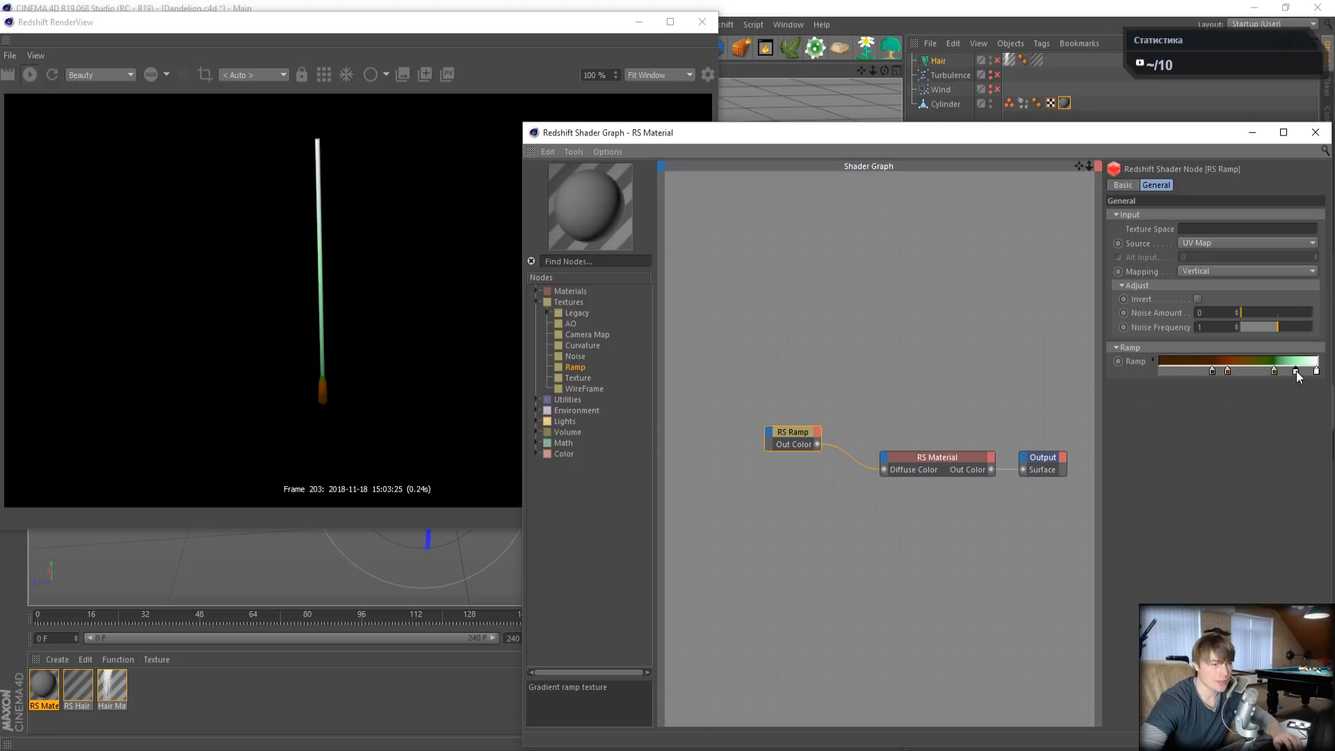
pyautogui.moveTo(1295, 372); pyautogui.dragTo(1275, 369)
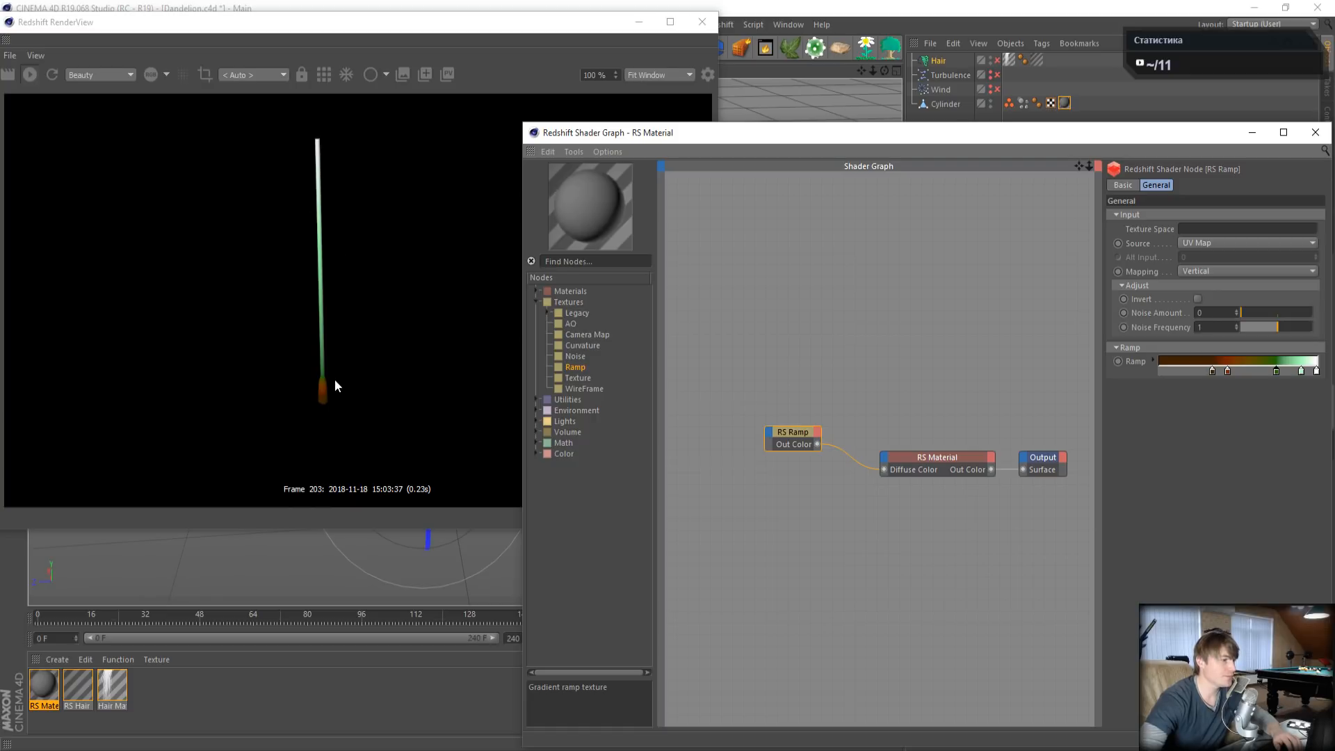
# - Re-enable the Hair object and close the shader graph and the Redshift RenderView
pyautogui.click(997, 60)
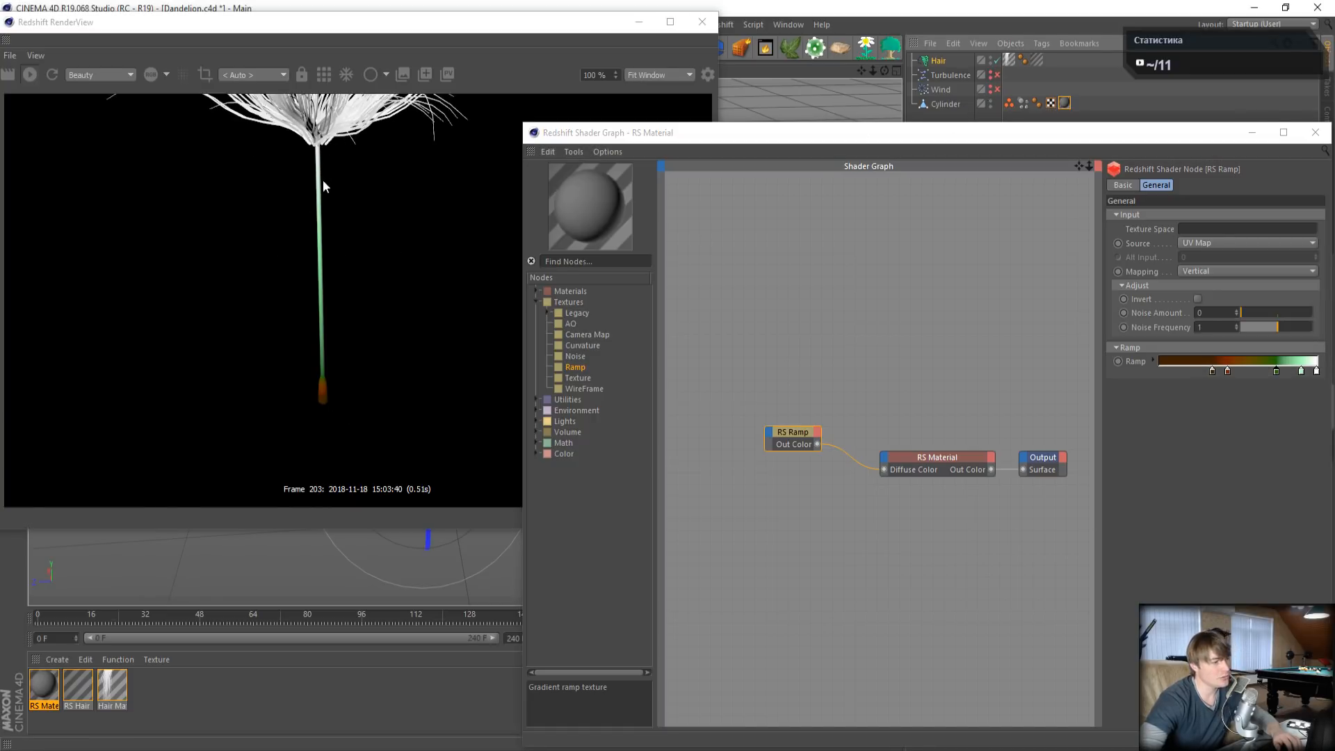
pyautogui.click(1315, 132)
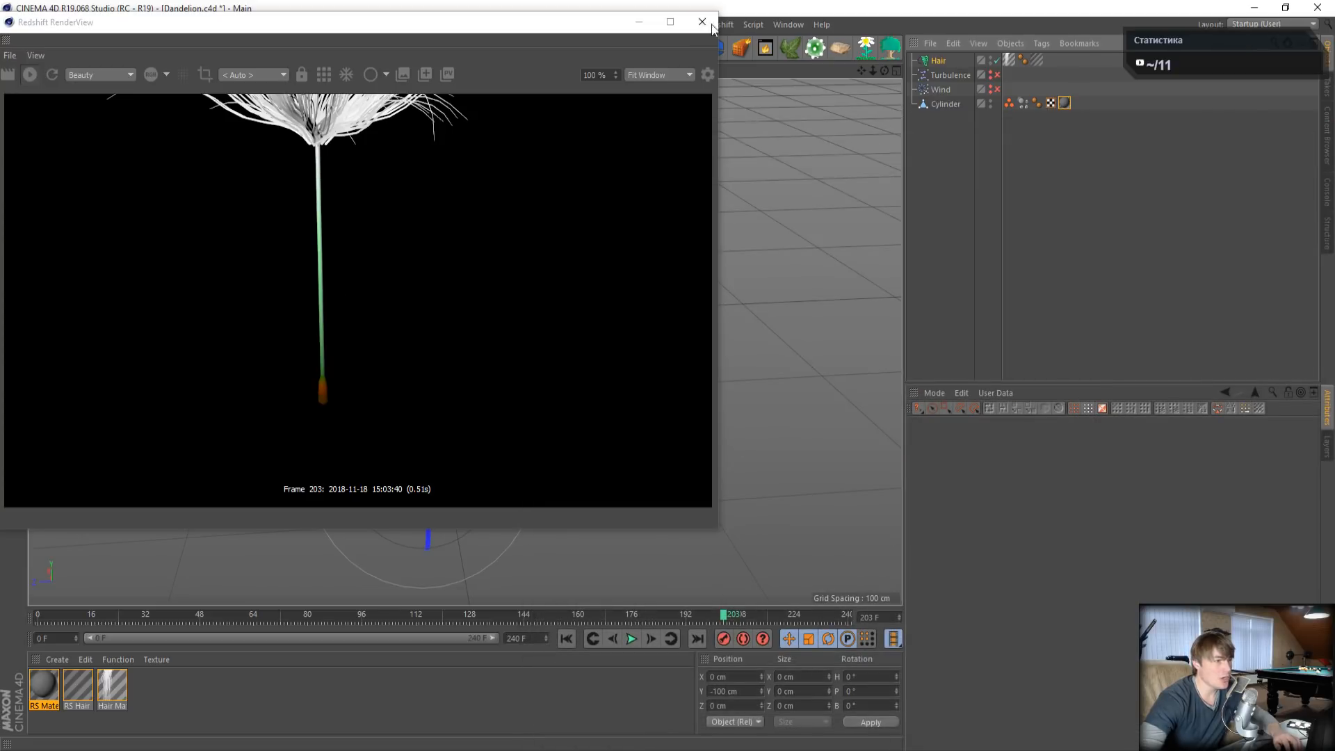
pyautogui.click(702, 22)
# - Add a Sphere primitive to the dandelion scene
pyautogui.scroll(-4, 588, 286)
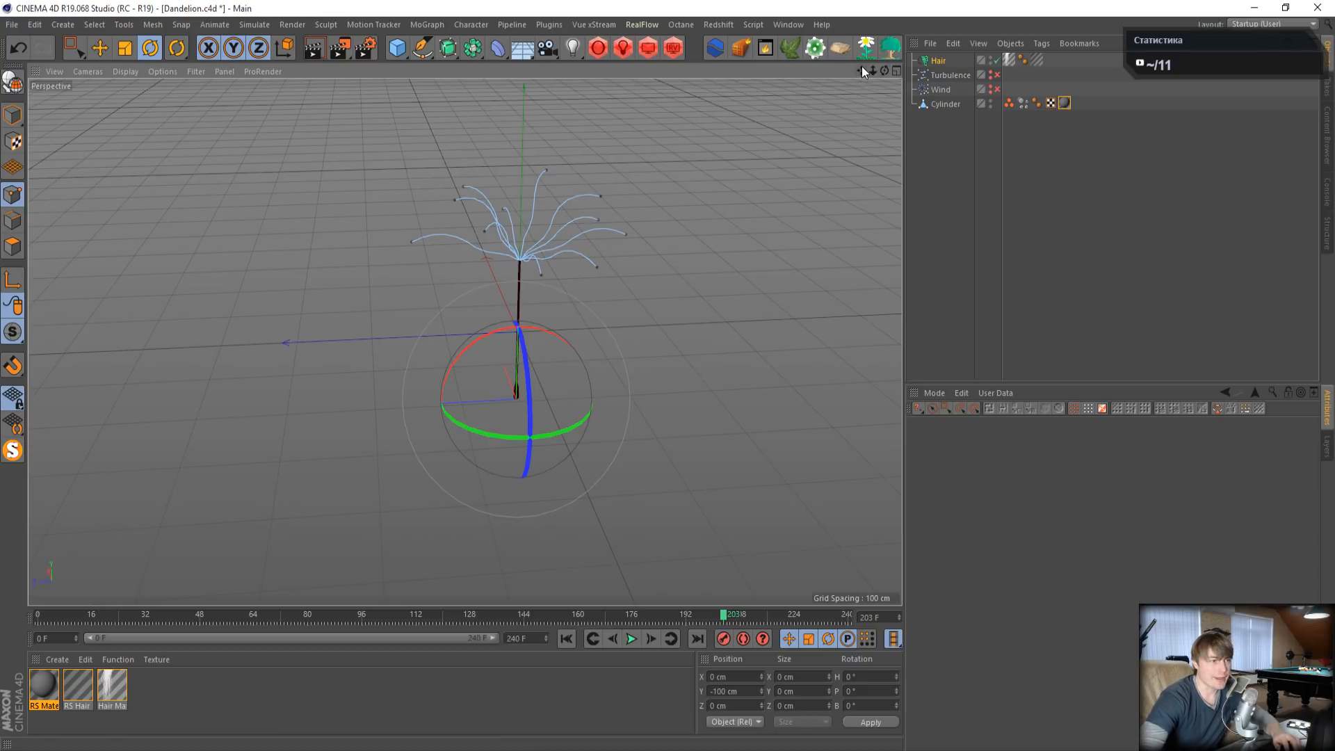
pyautogui.click(397, 47)
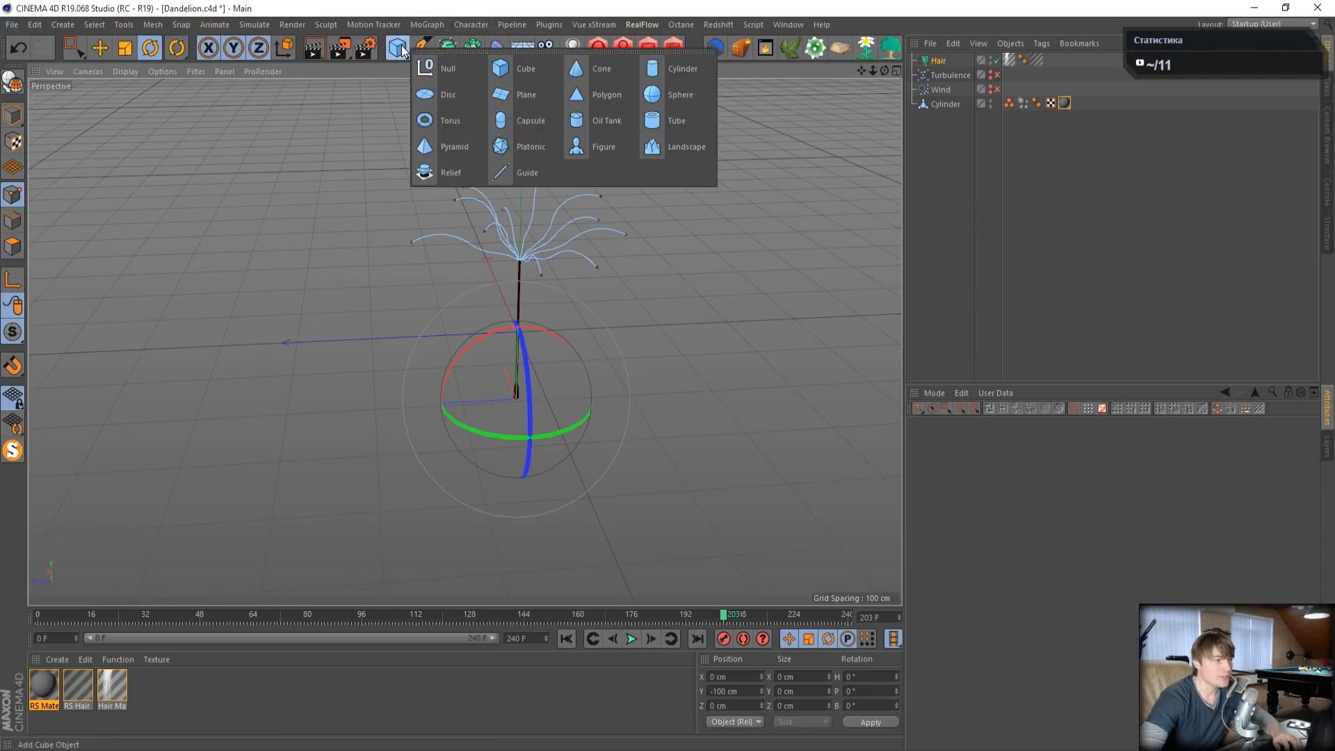
pyautogui.click(669, 95)
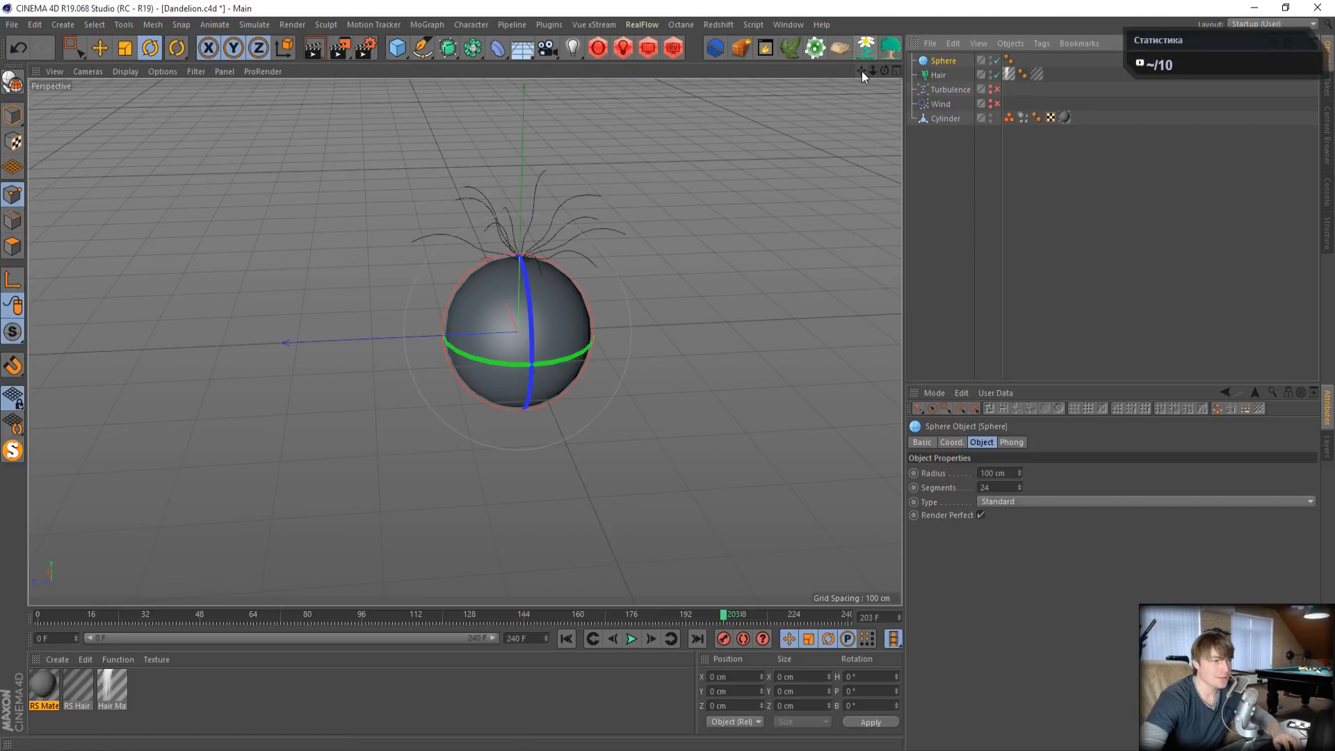
pyautogui.moveTo(861, 71); pyautogui.dragTo(730, 100)
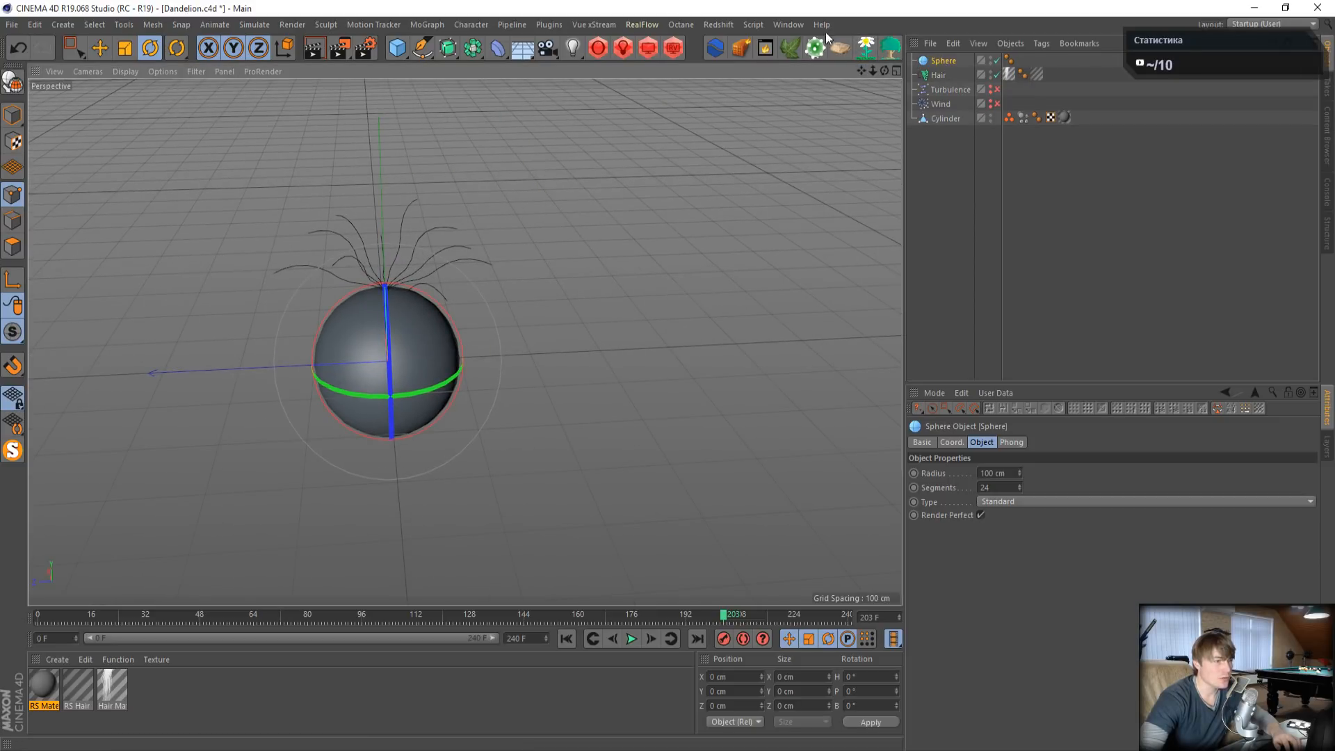
# - Examine the Sphere's object settings in Oduvanchik.c4d with solo mode off, and return to Dandelion.c4d
pyautogui.click(788, 24)
pyautogui.click(832, 381)
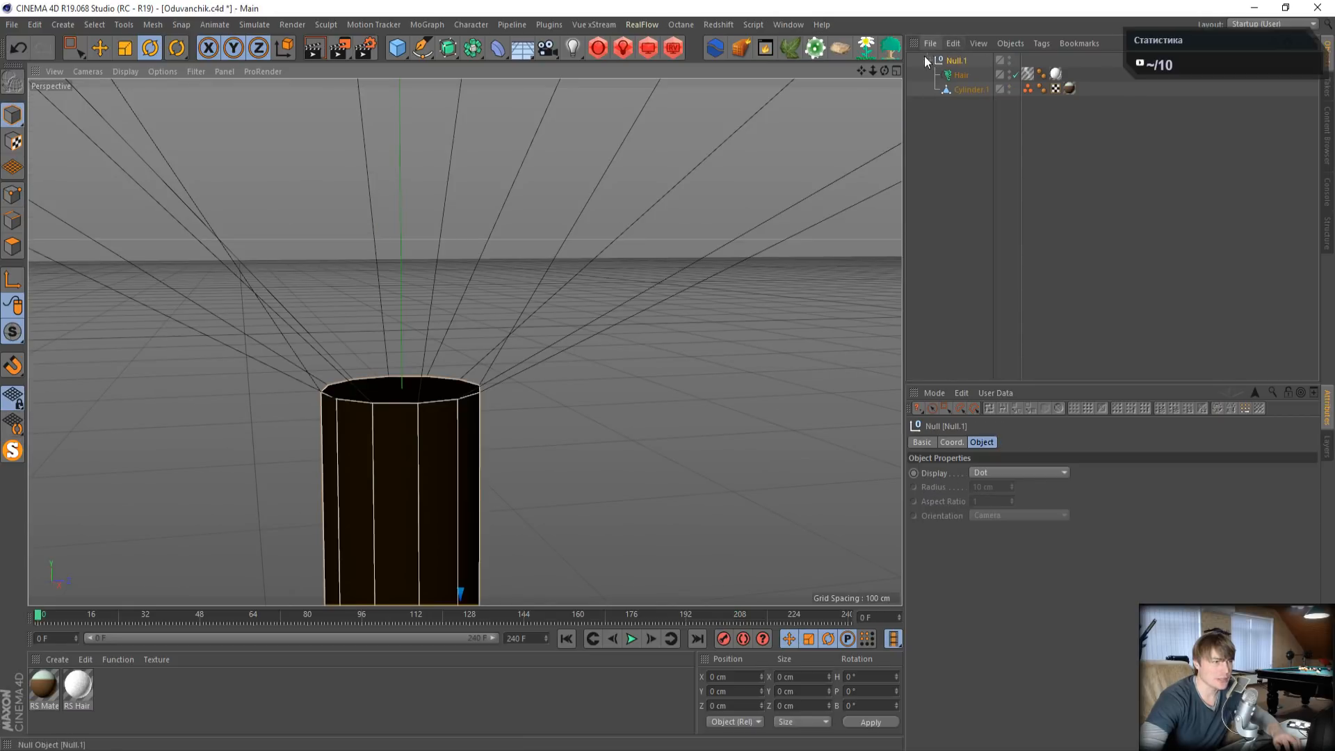
pyautogui.click(12, 451)
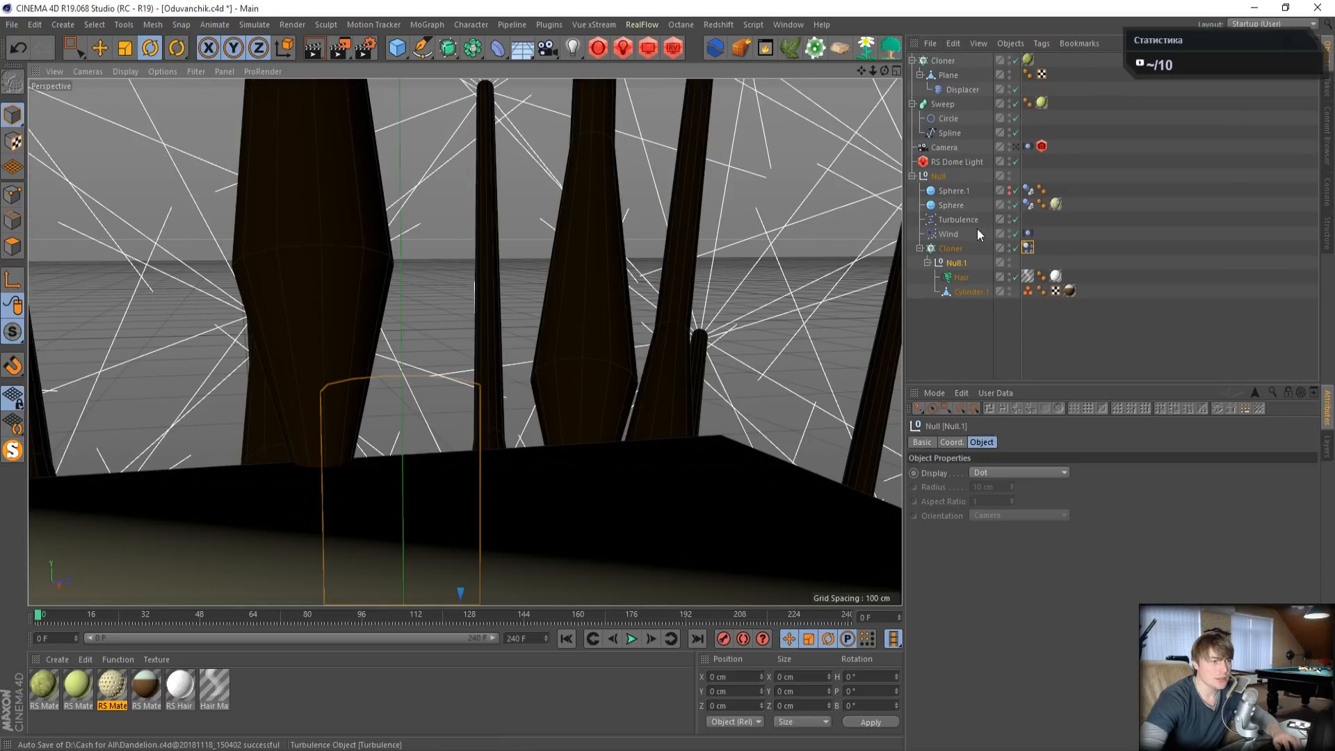
pyautogui.click(947, 204)
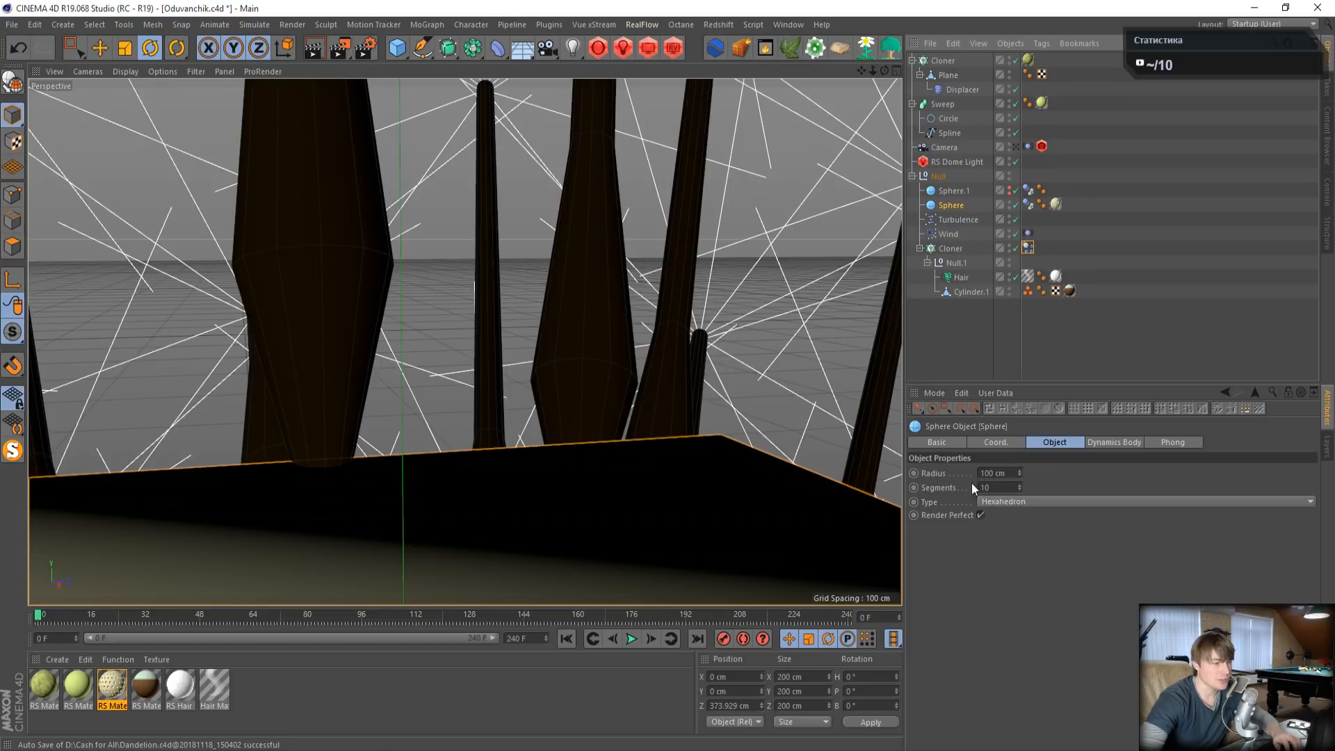
pyautogui.click(788, 24)
pyautogui.click(827, 369)
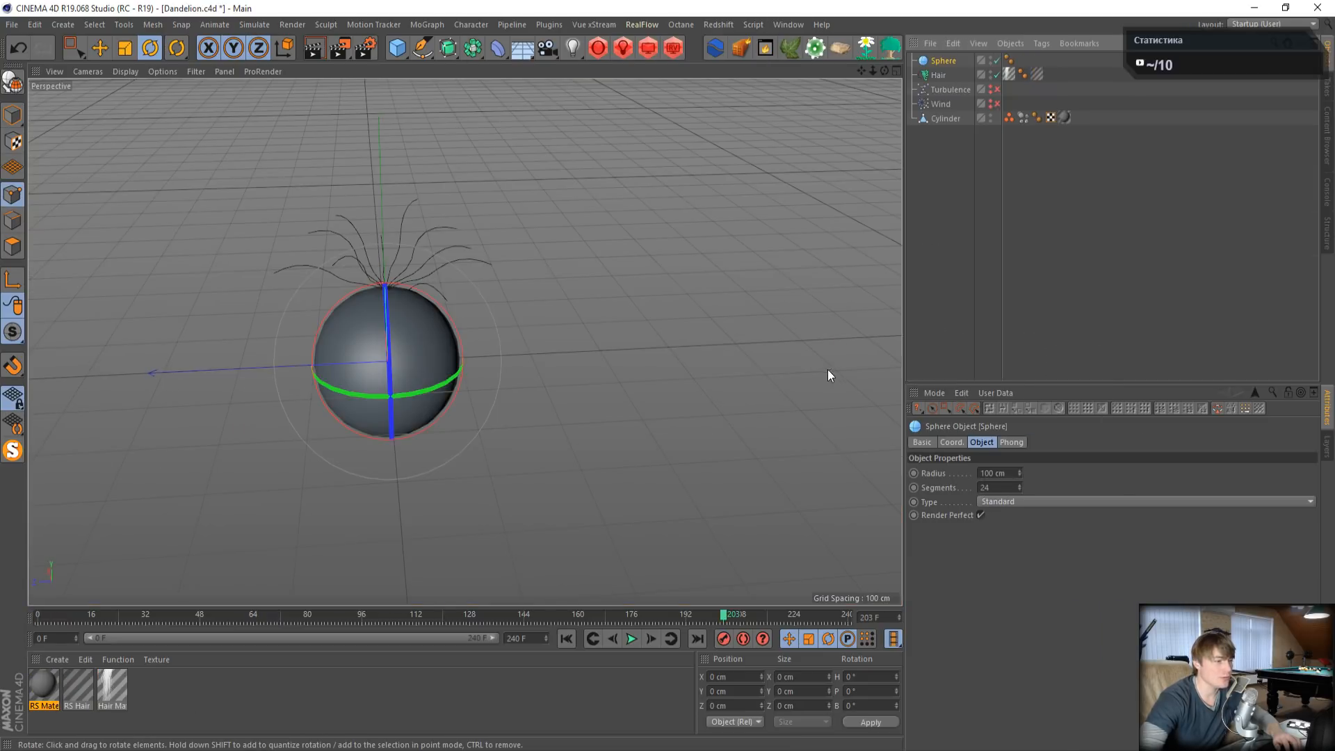
# - Move the Hair object directly above the Cylinder and group the two under a Null
pyautogui.press('o')
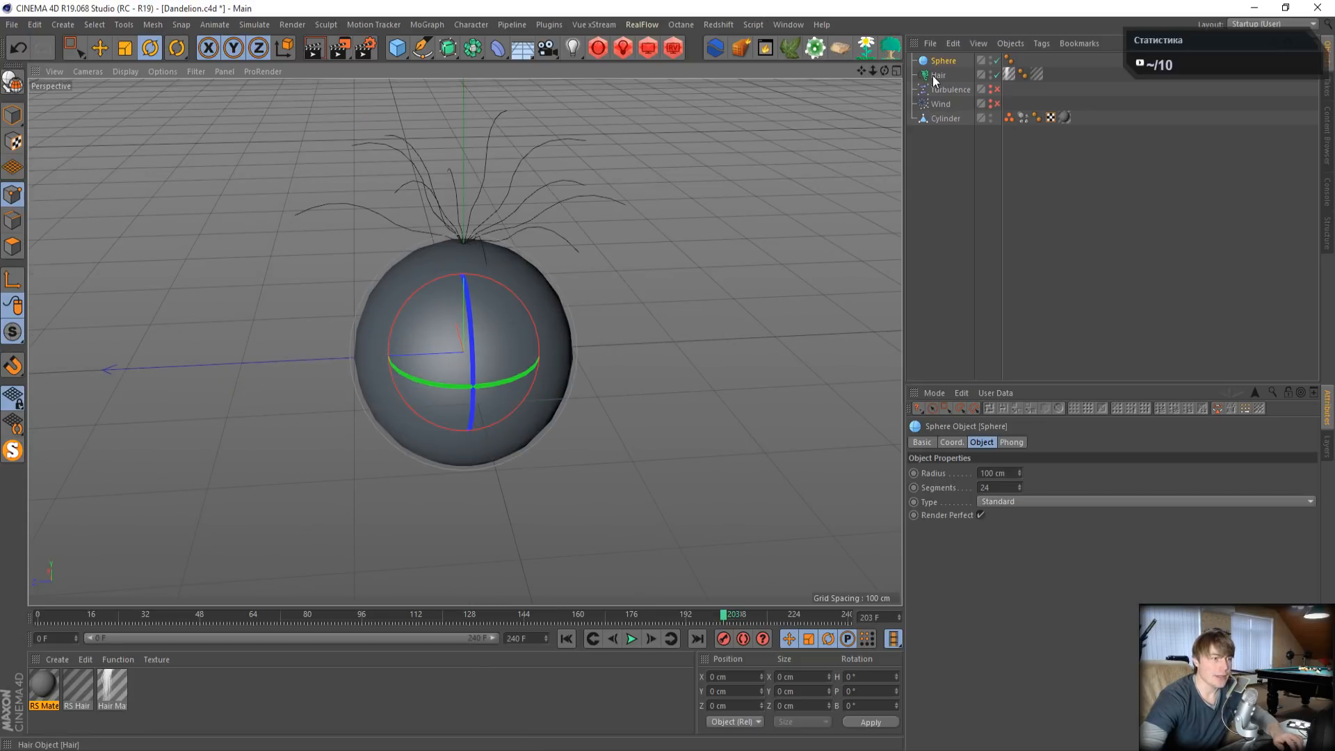
pyautogui.moveTo(935, 73); pyautogui.dragTo(937, 111)
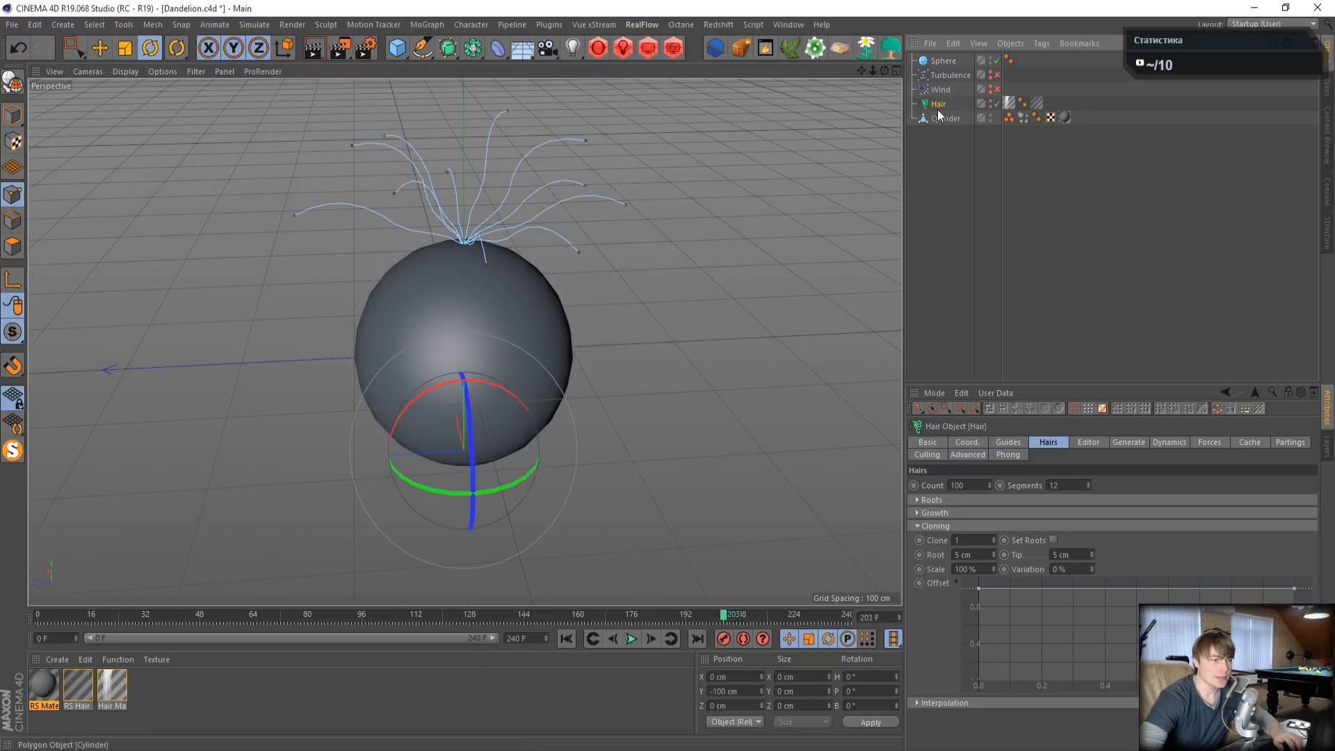
pyautogui.keyDown('ctrl'); pyautogui.click(940, 118); pyautogui.keyUp('ctrl')
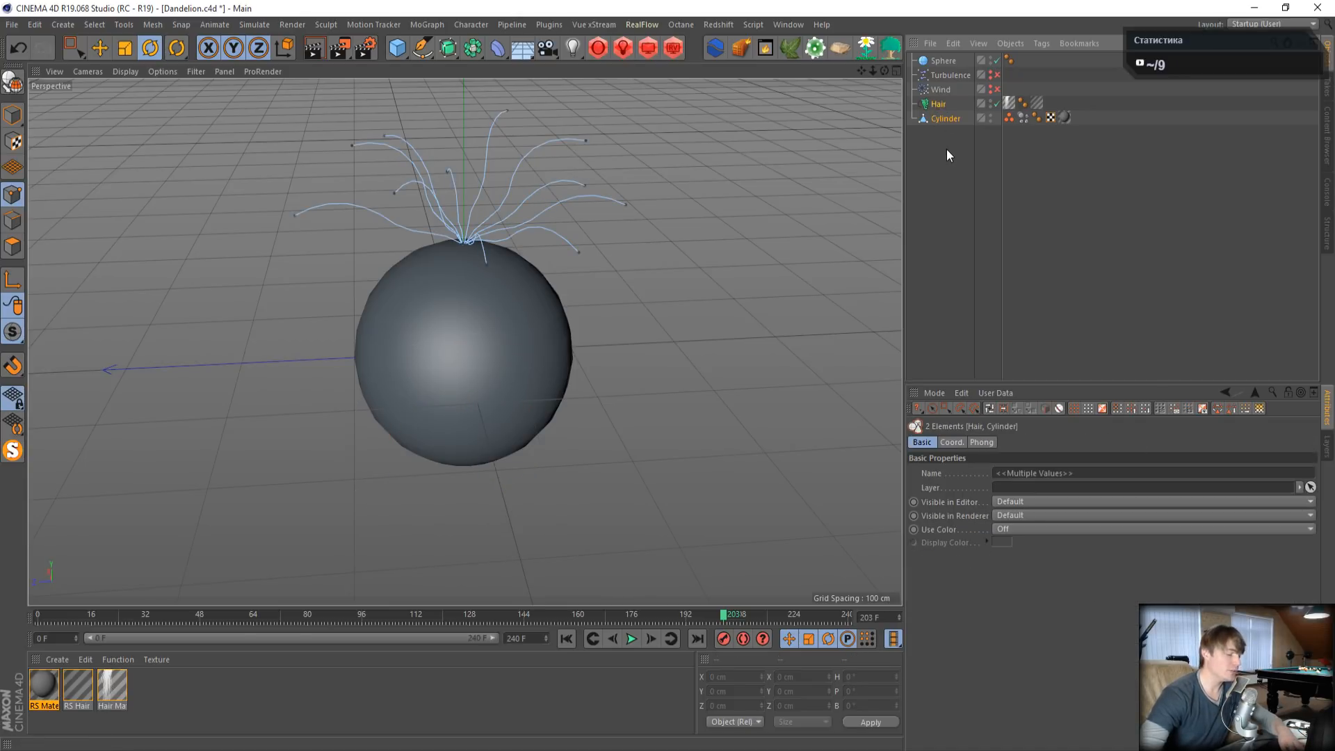
pyautogui.hotkey('alt', 'g')
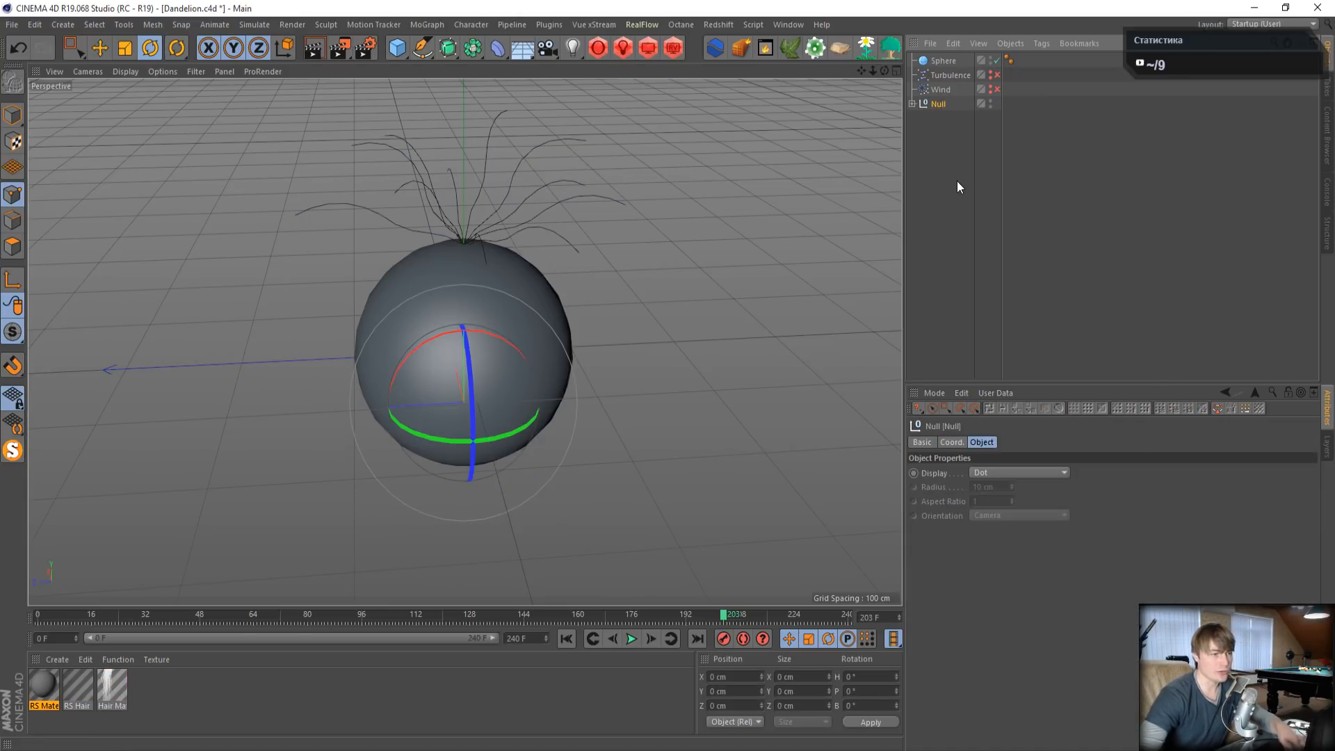
pyautogui.click(912, 104)
pyautogui.click(911, 103)
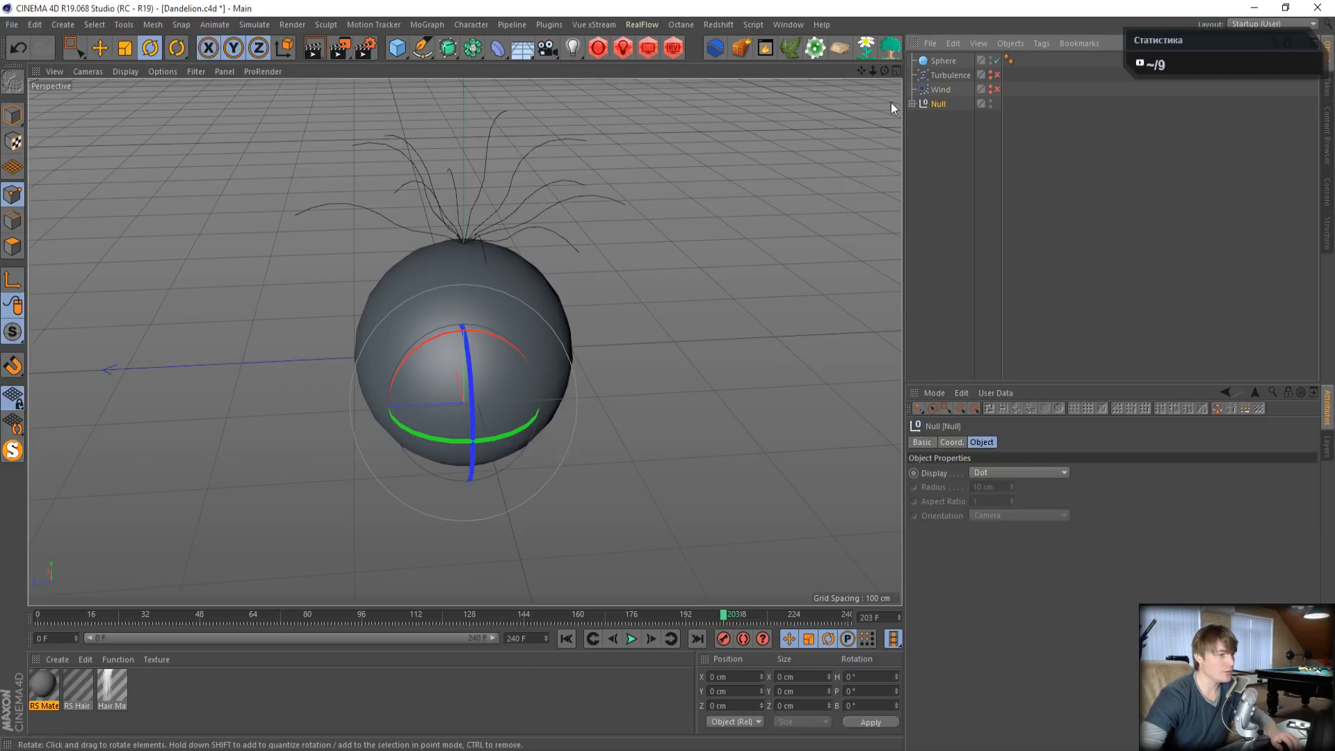
# - Add a MoGraph Cloner, make the Null with the seed its child, and disable the Hair object inside
pyautogui.click(414, 25)
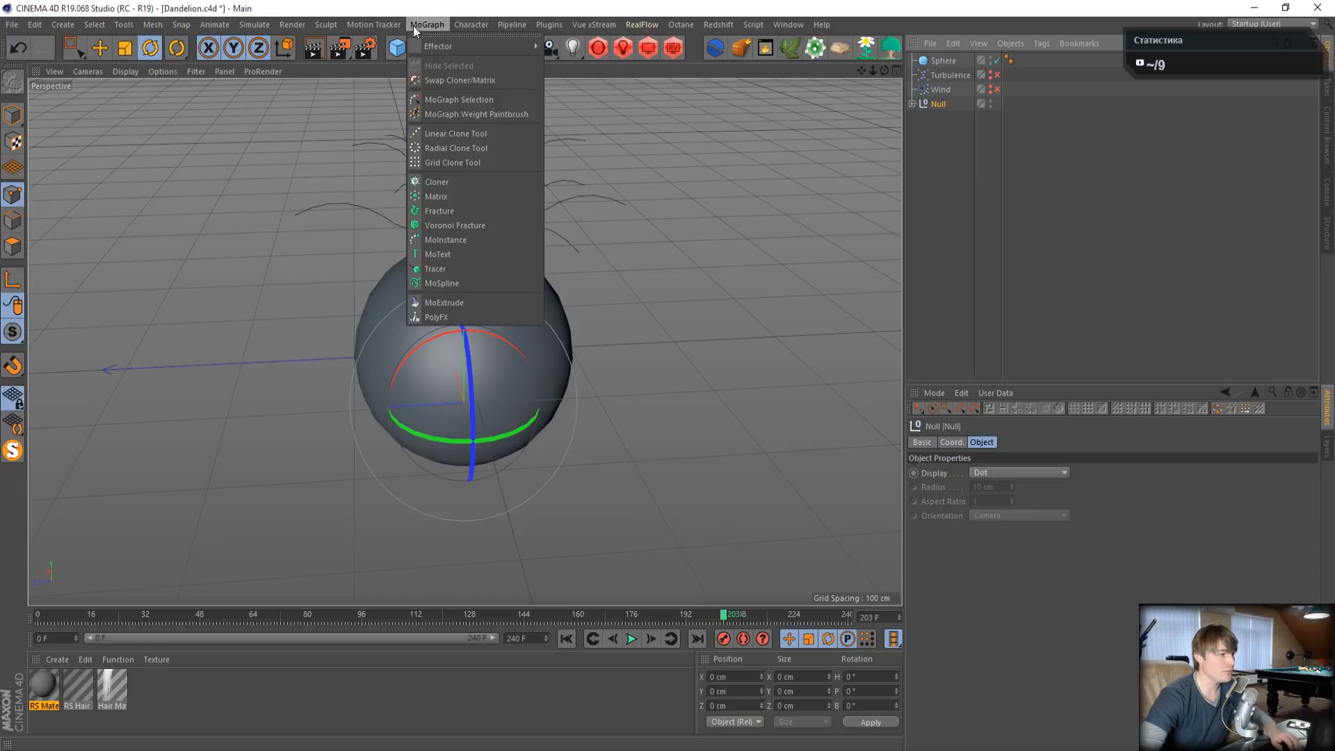
pyautogui.click(463, 181)
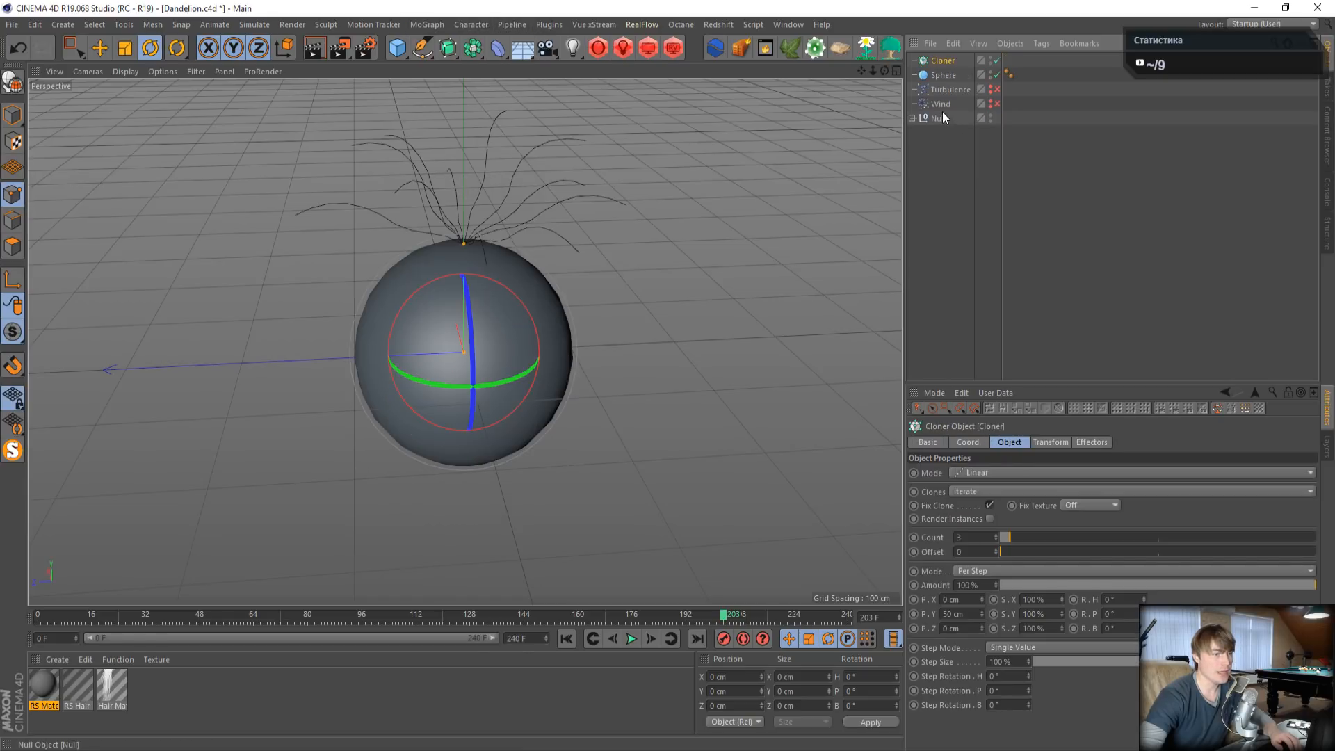
pyautogui.moveTo(938, 117); pyautogui.dragTo(946, 63)
pyautogui.click(944, 61)
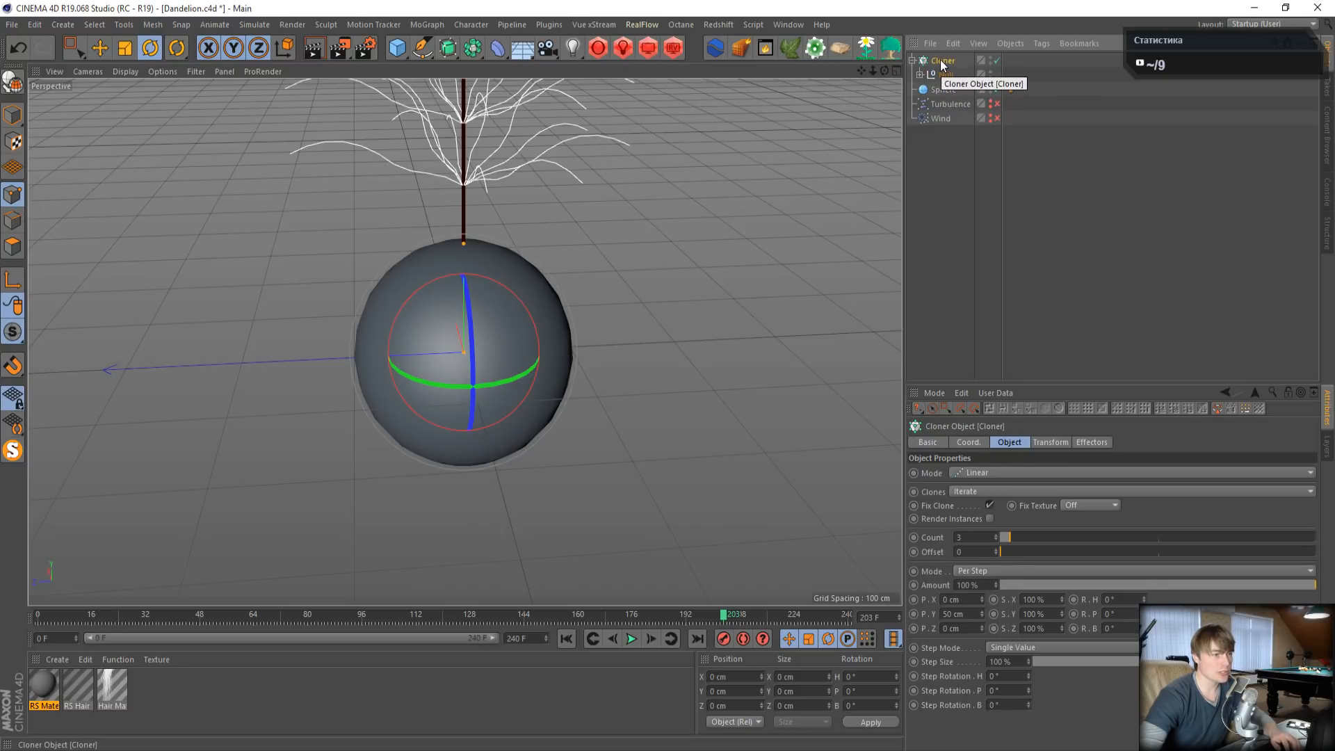
pyautogui.click(921, 75)
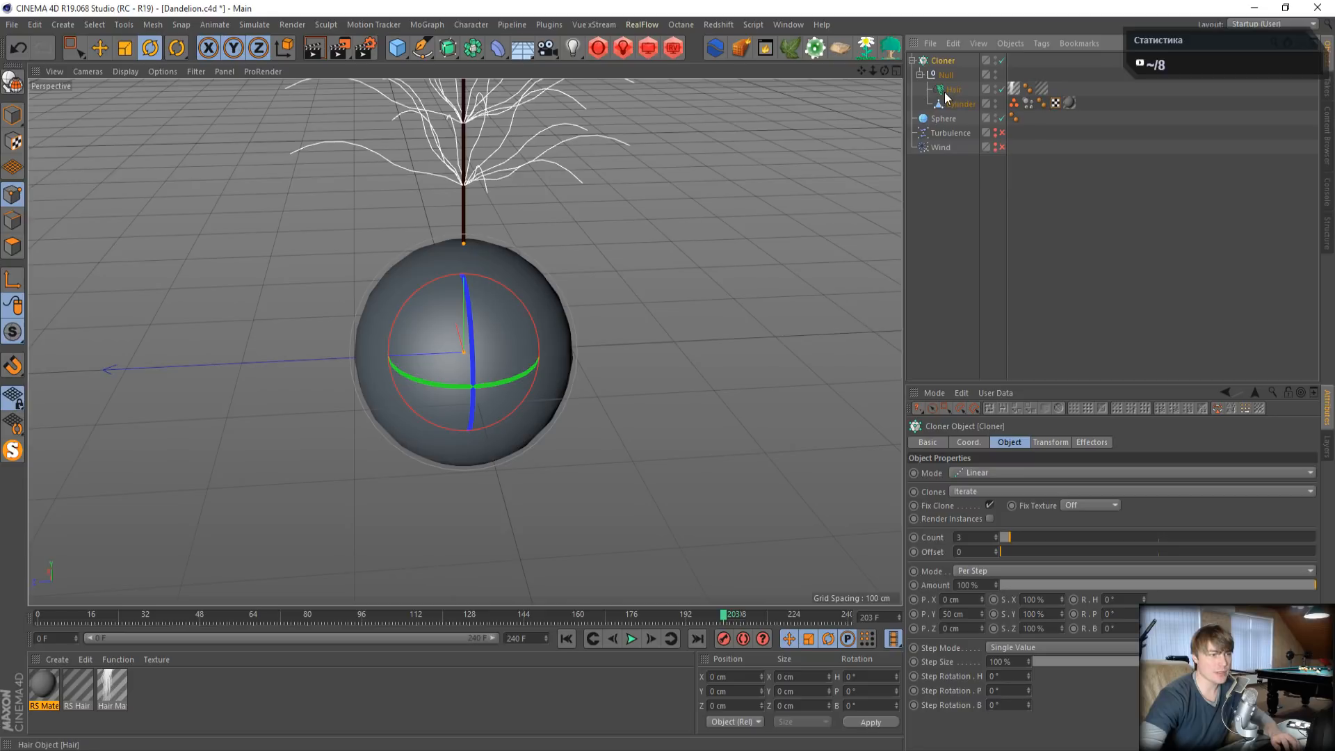
pyautogui.click(1001, 90)
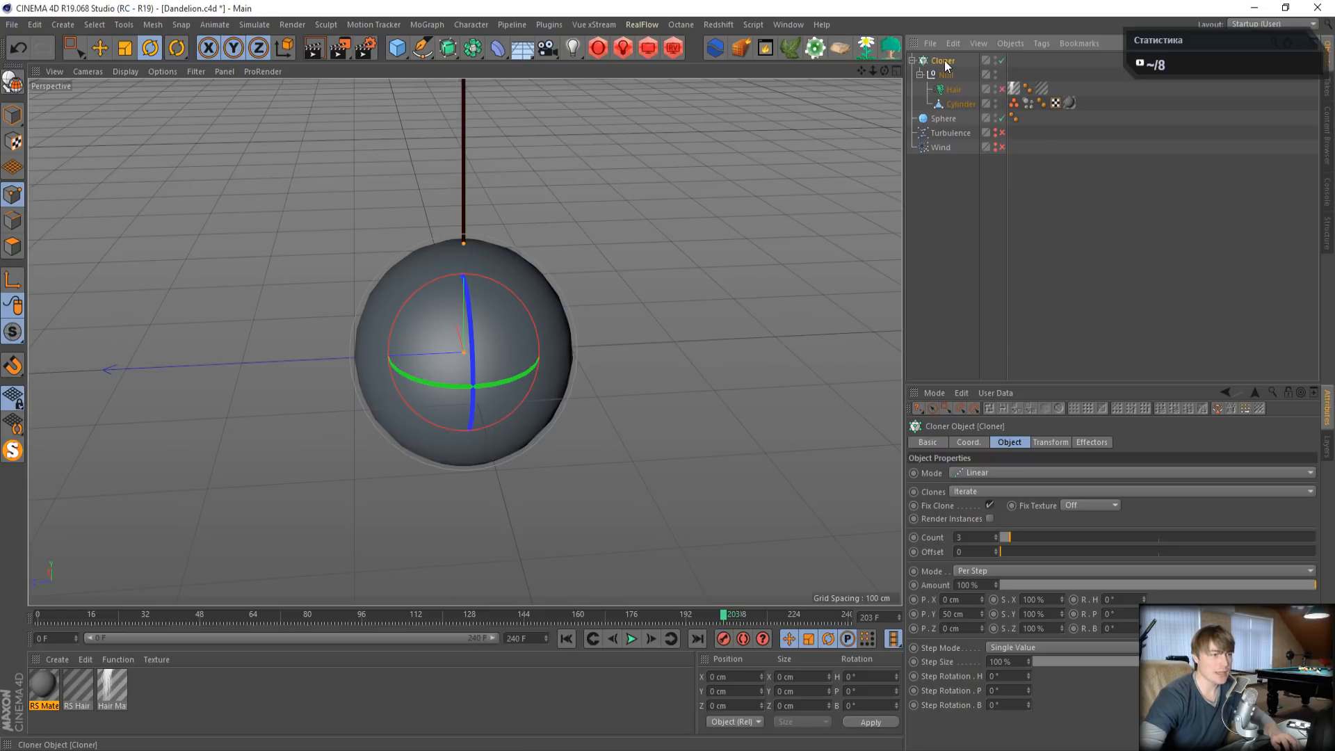
# - Set the Cloner to Object mode and assign the Sphere as the object to clone onto
pyautogui.click(963, 473)
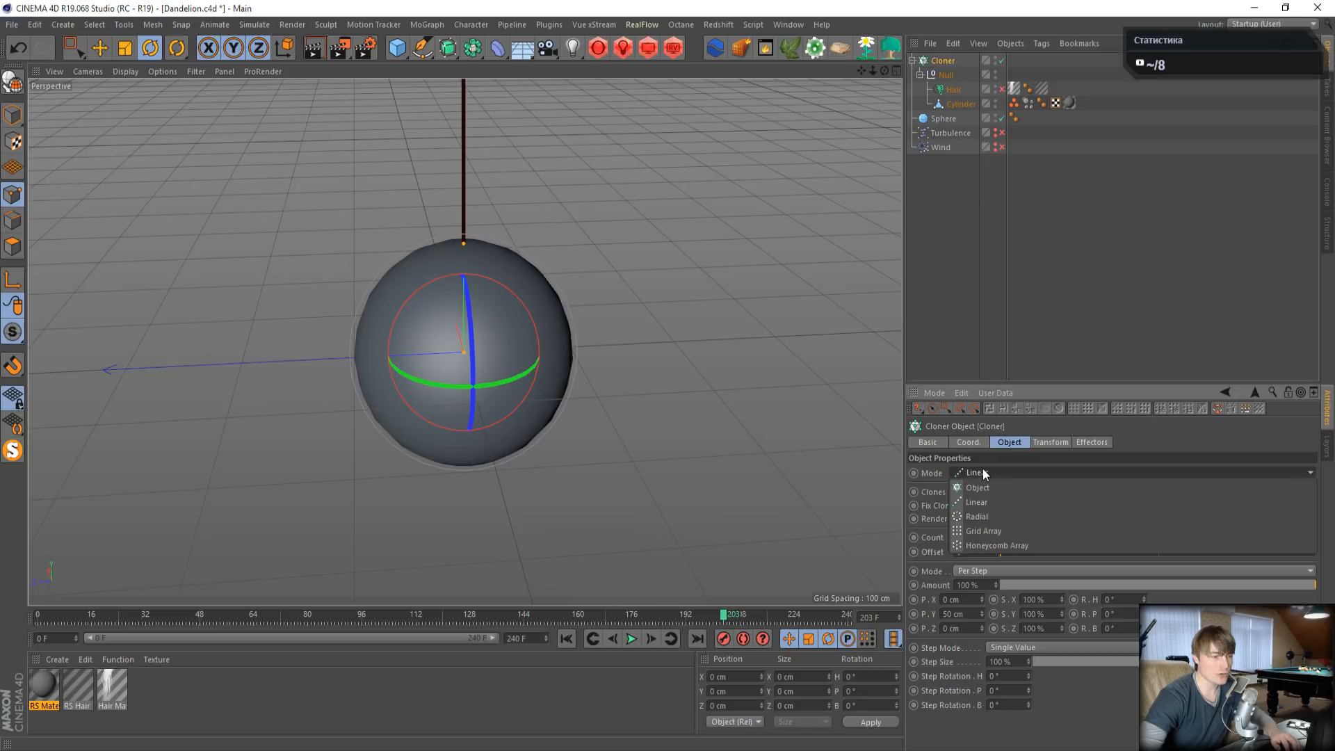
pyautogui.click(996, 486)
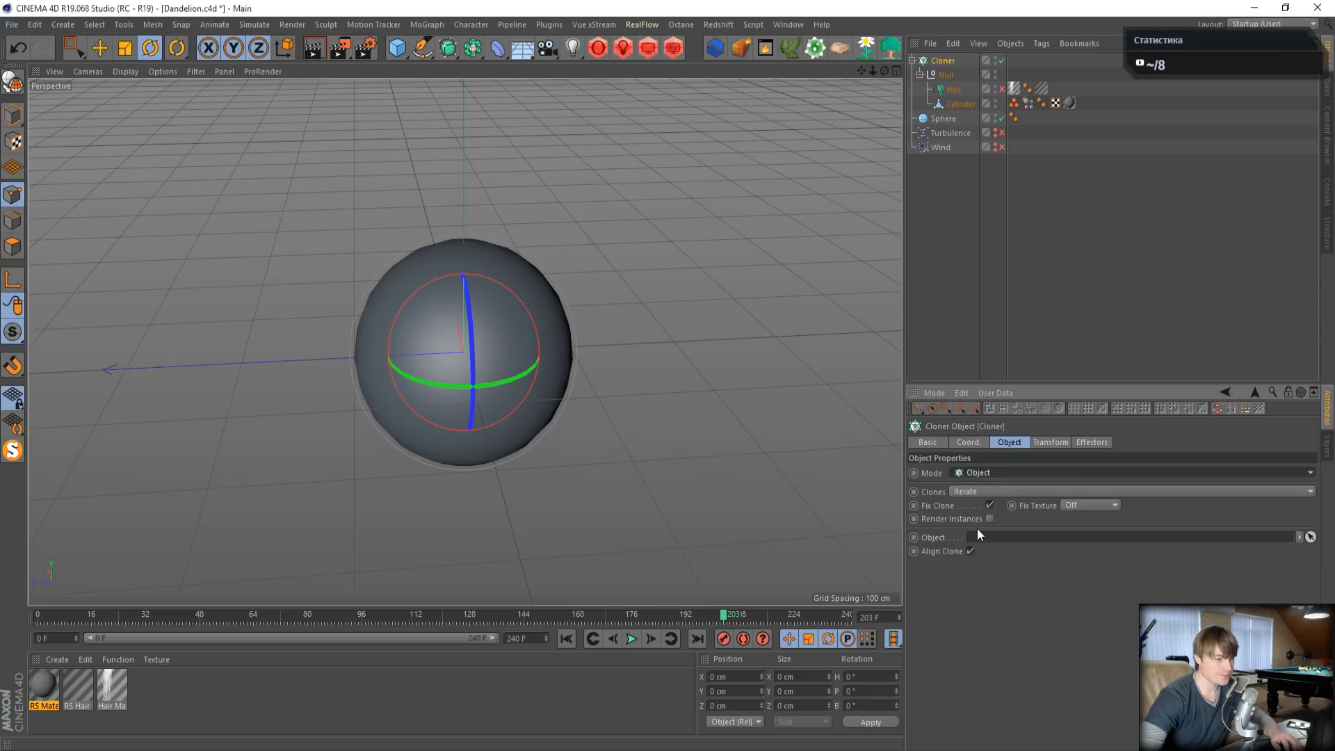
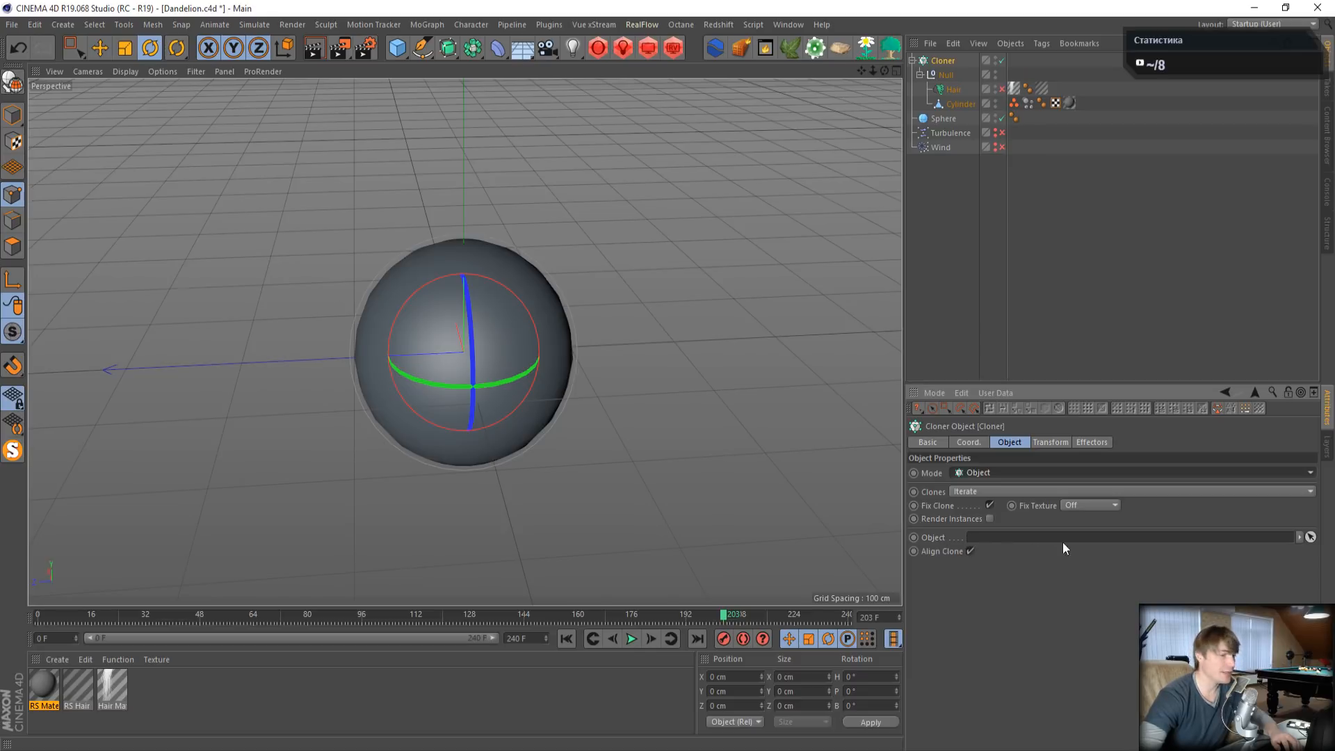
pyautogui.moveTo(944, 120); pyautogui.dragTo(998, 535)
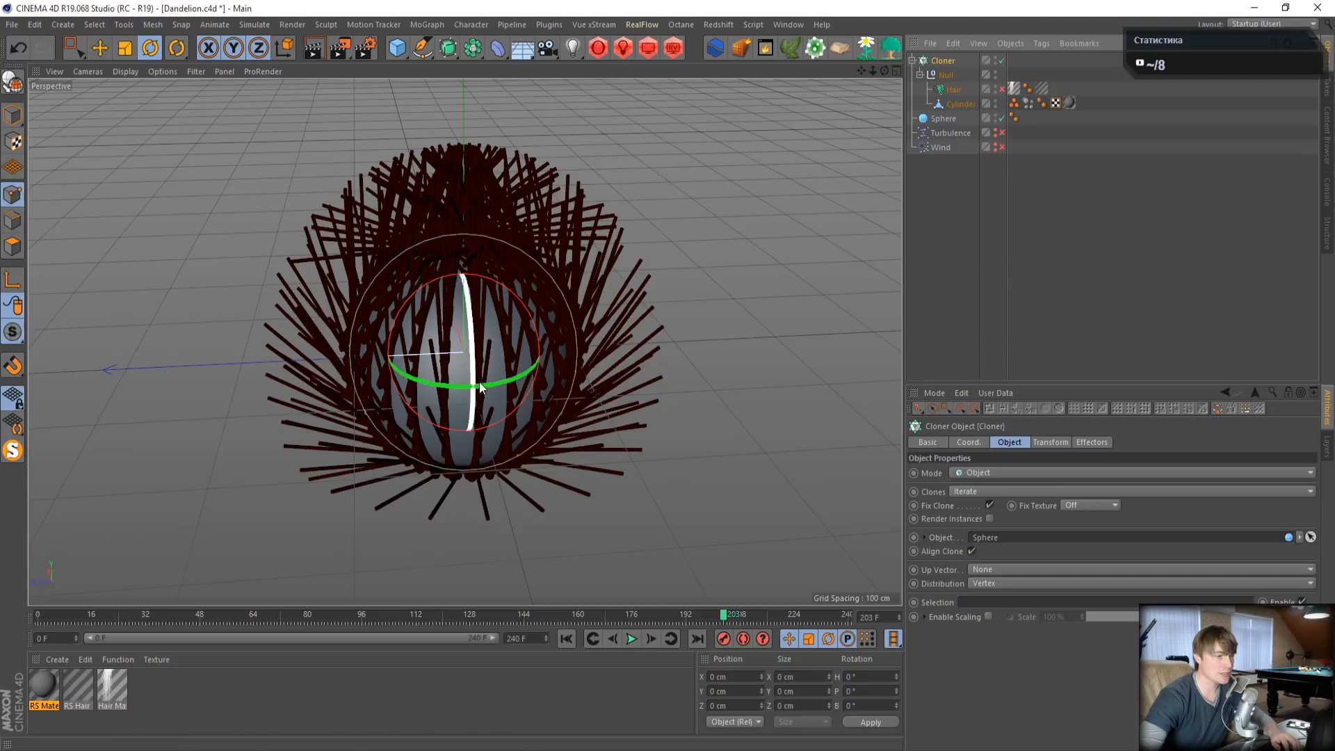
pyautogui.keyDown('alt'); pyautogui.moveTo(404, 457); pyautogui.dragTo(437, 409); pyautogui.keyUp('alt')
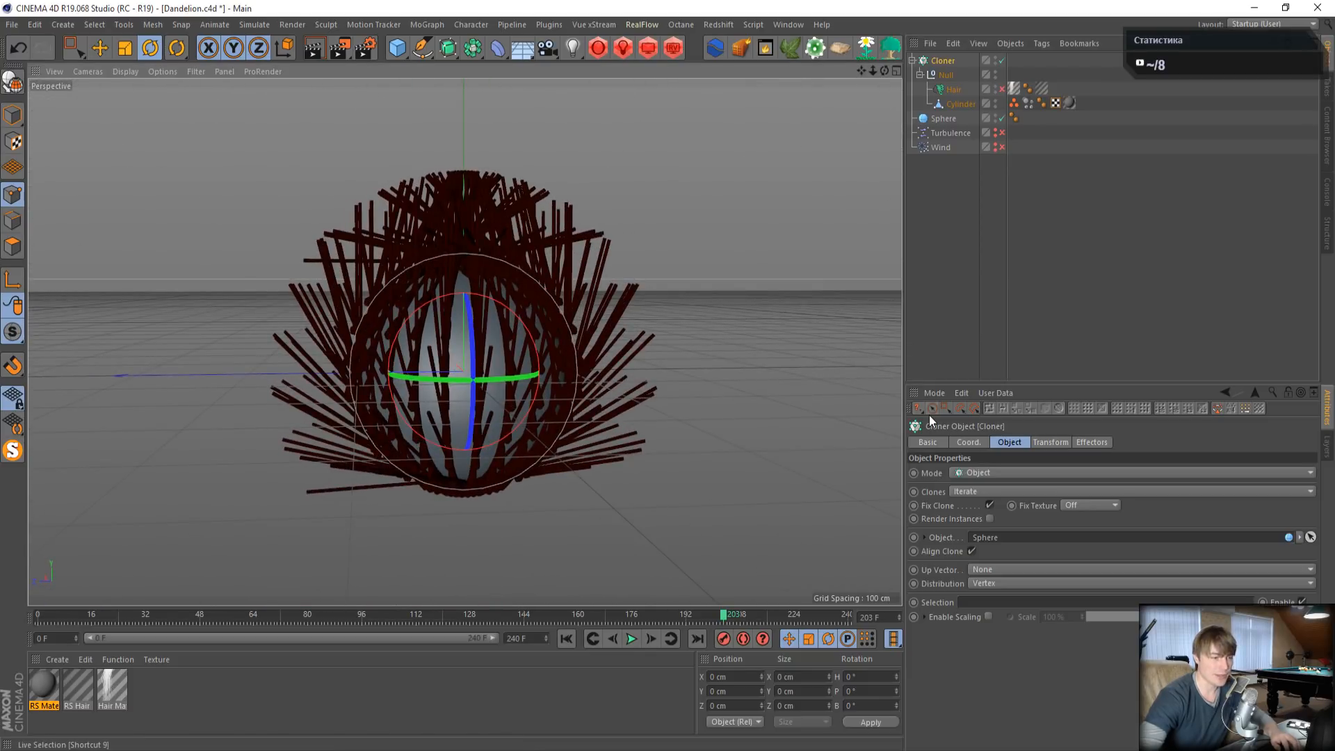
pyautogui.click(947, 122)
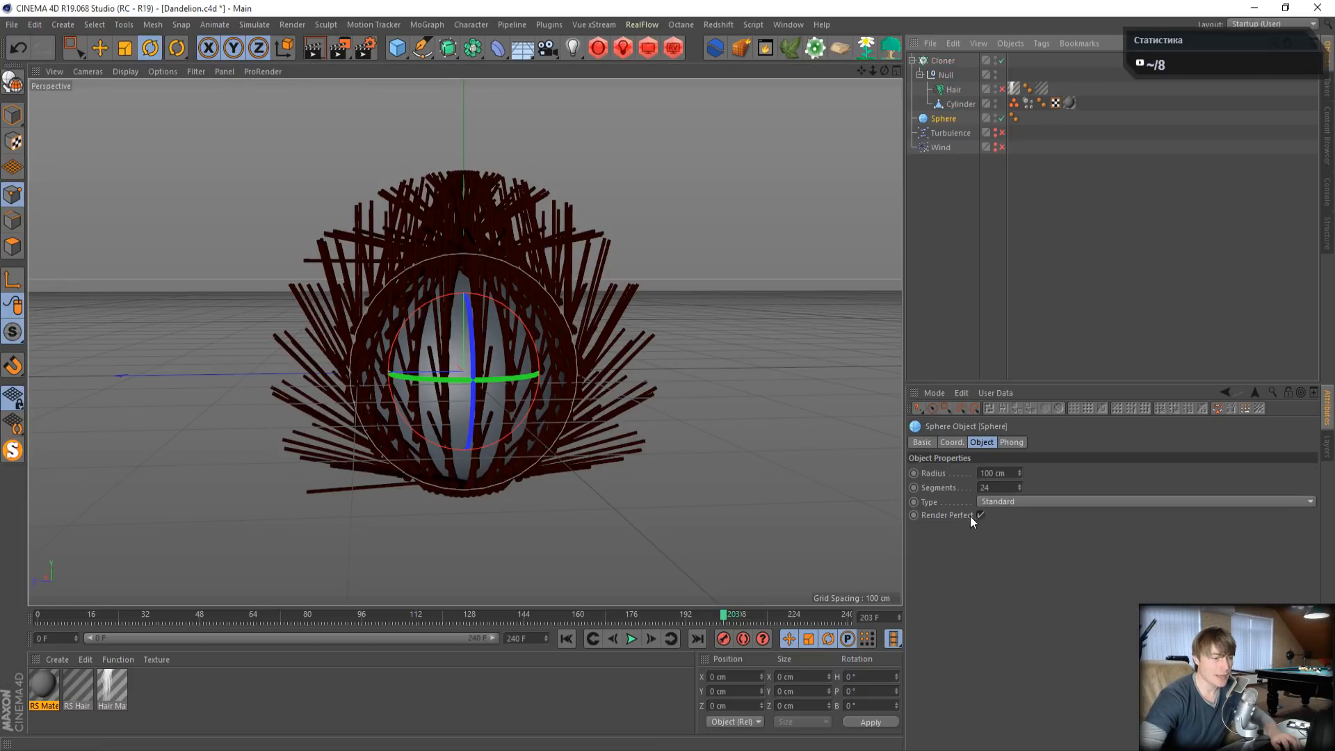
pyautogui.moveTo(994, 489); pyautogui.dragTo(858, 487)
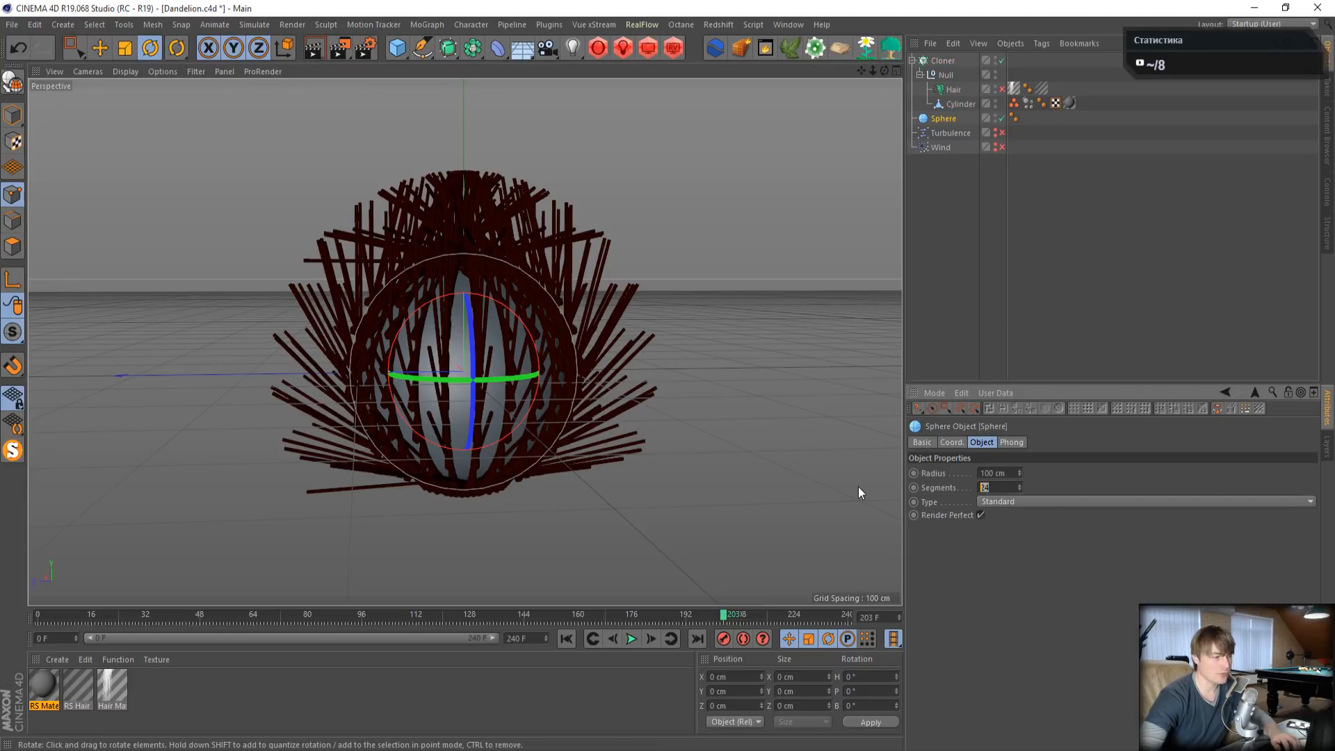
pyautogui.click(945, 116)
# - Compare the Cloner's Up Vector options X+, Y+ and Z+, and set it to X+
pyautogui.click(943, 61)
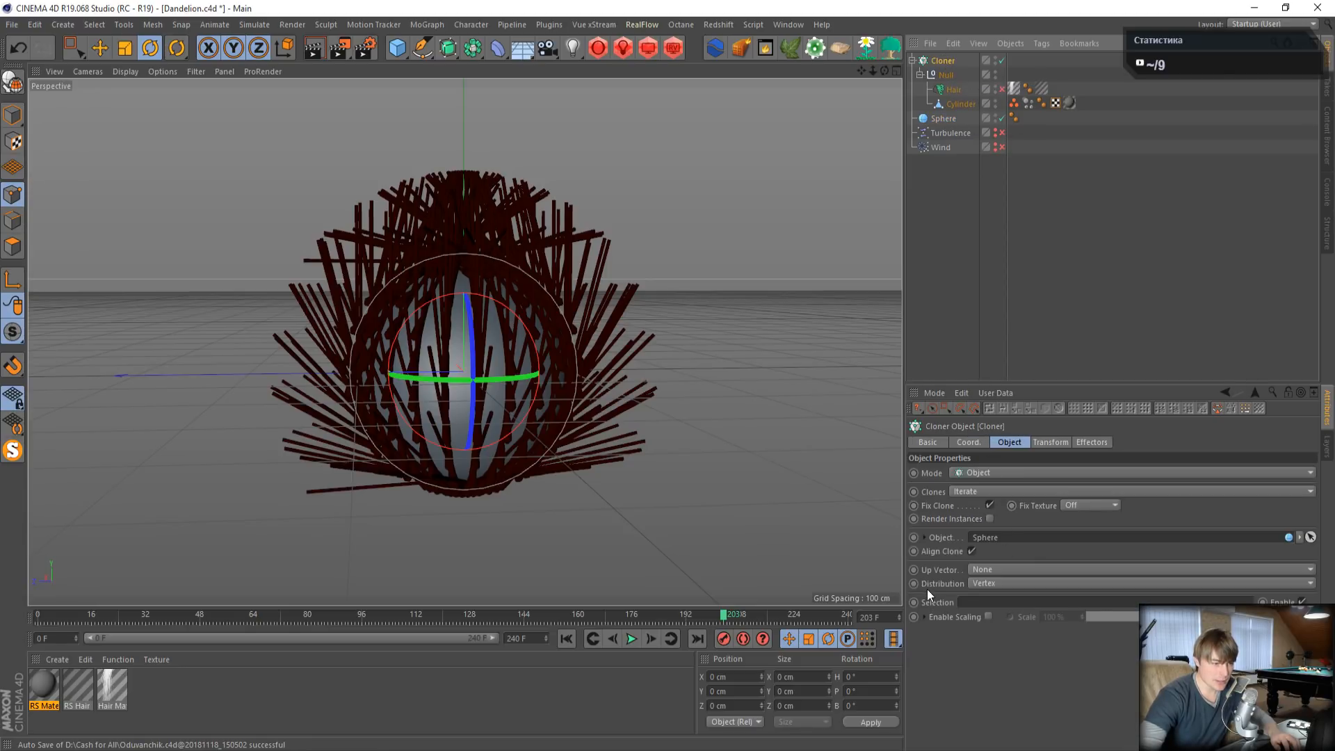
pyautogui.click(990, 570)
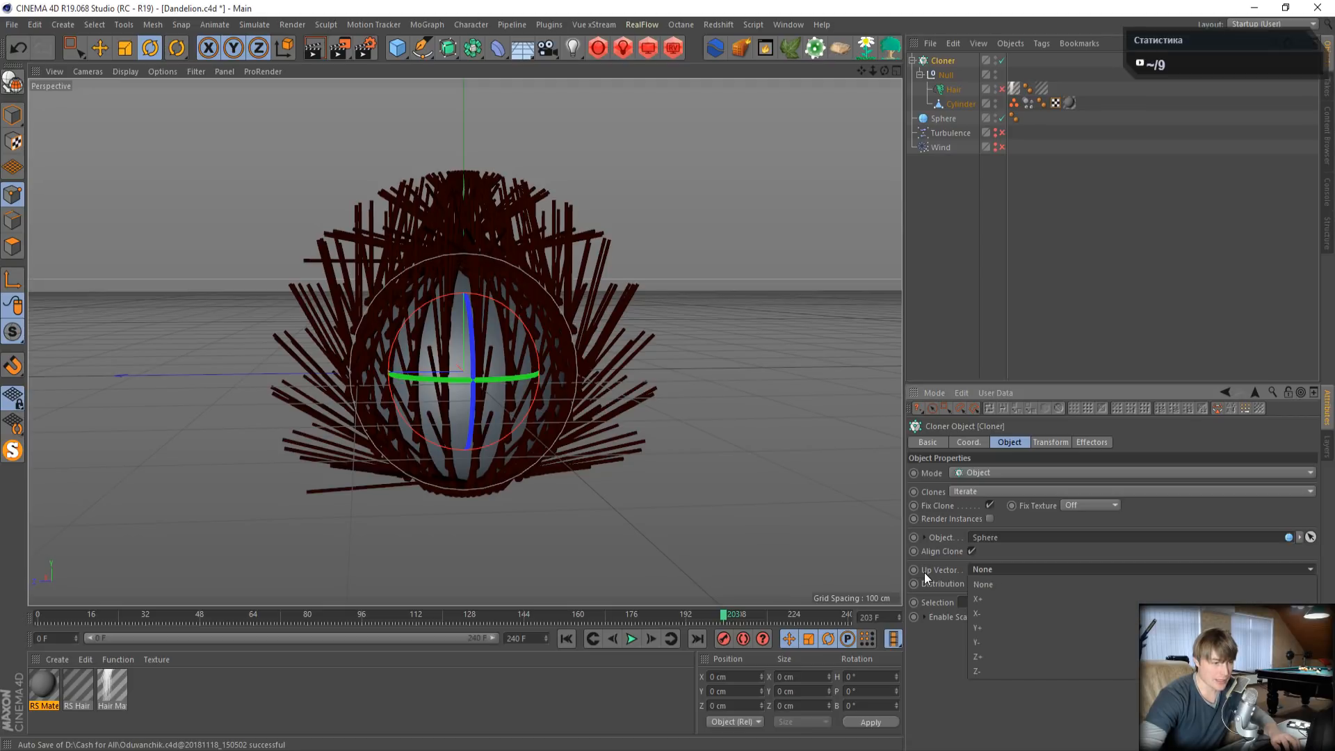
pyautogui.click(990, 599)
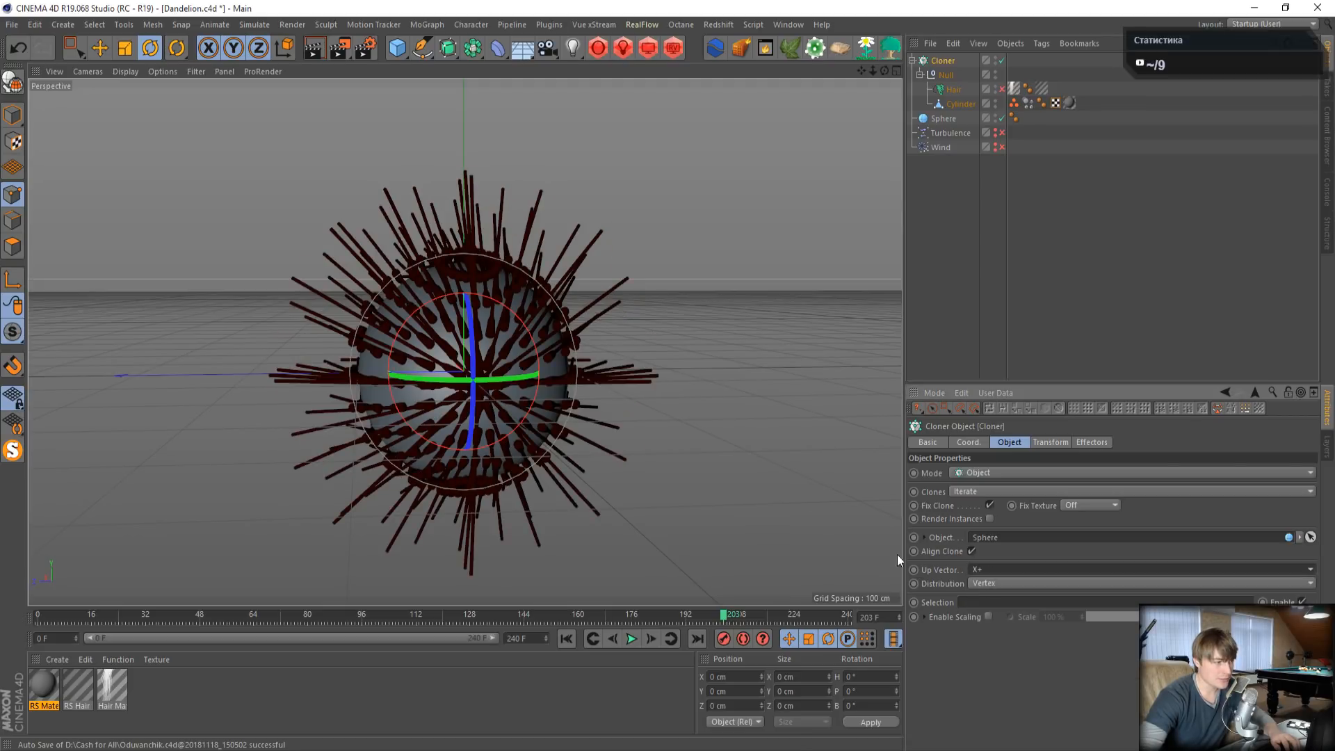
pyautogui.keyDown('alt'); pyautogui.moveTo(696, 487); pyautogui.dragTo(698, 310); pyautogui.keyUp('alt')
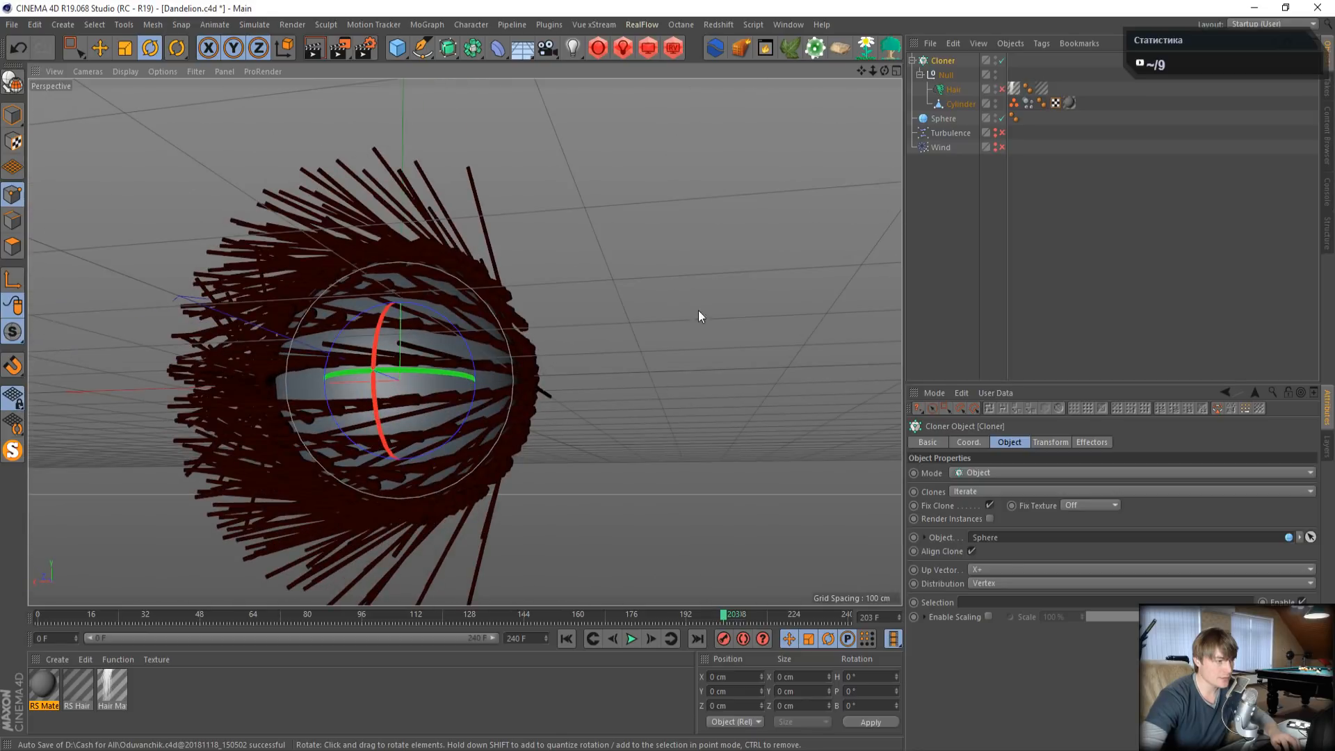
pyautogui.click(988, 568)
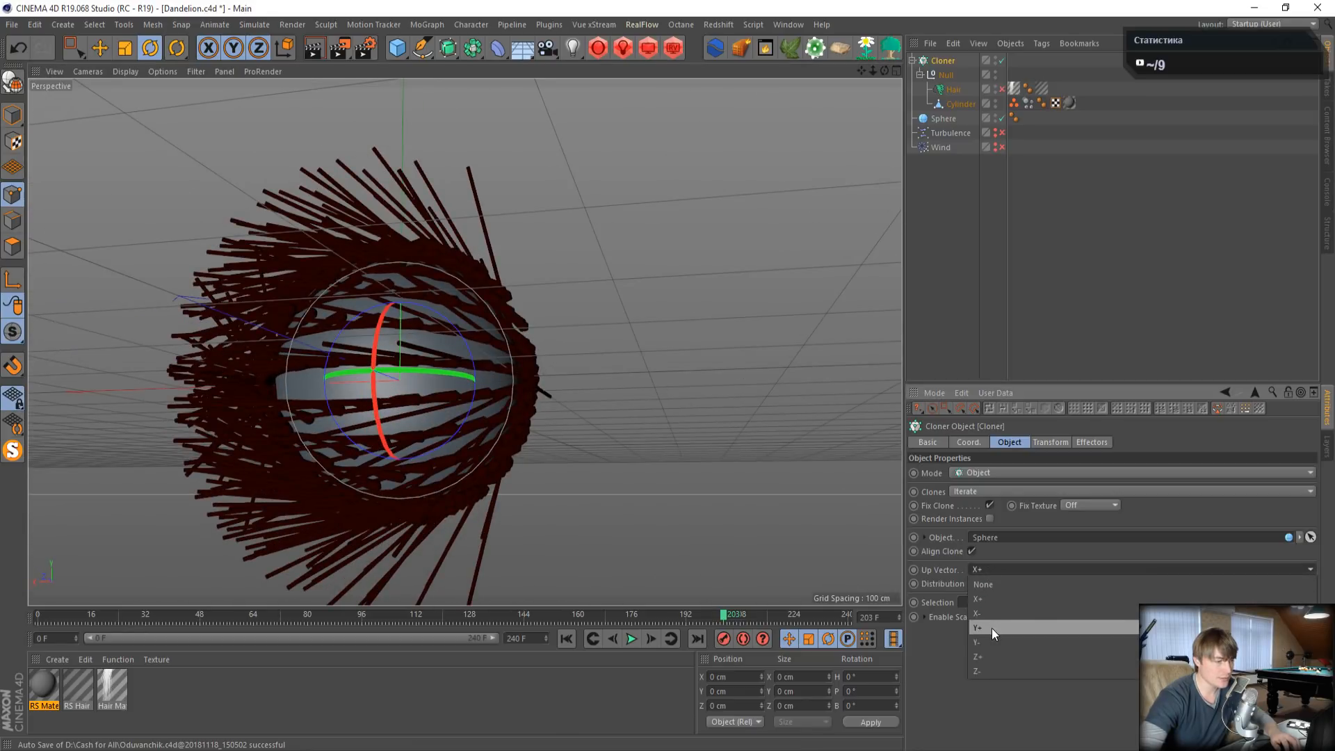
pyautogui.click(991, 627)
pyautogui.click(988, 576)
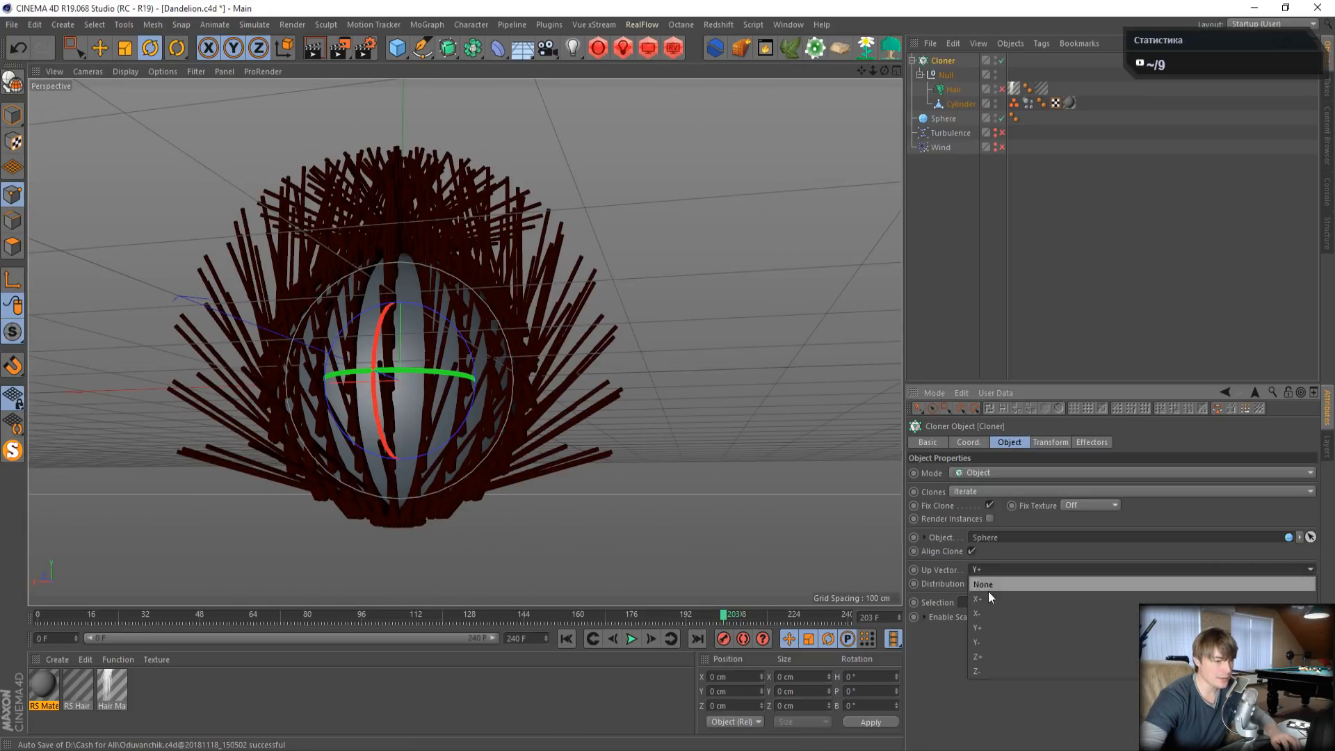
pyautogui.click(987, 654)
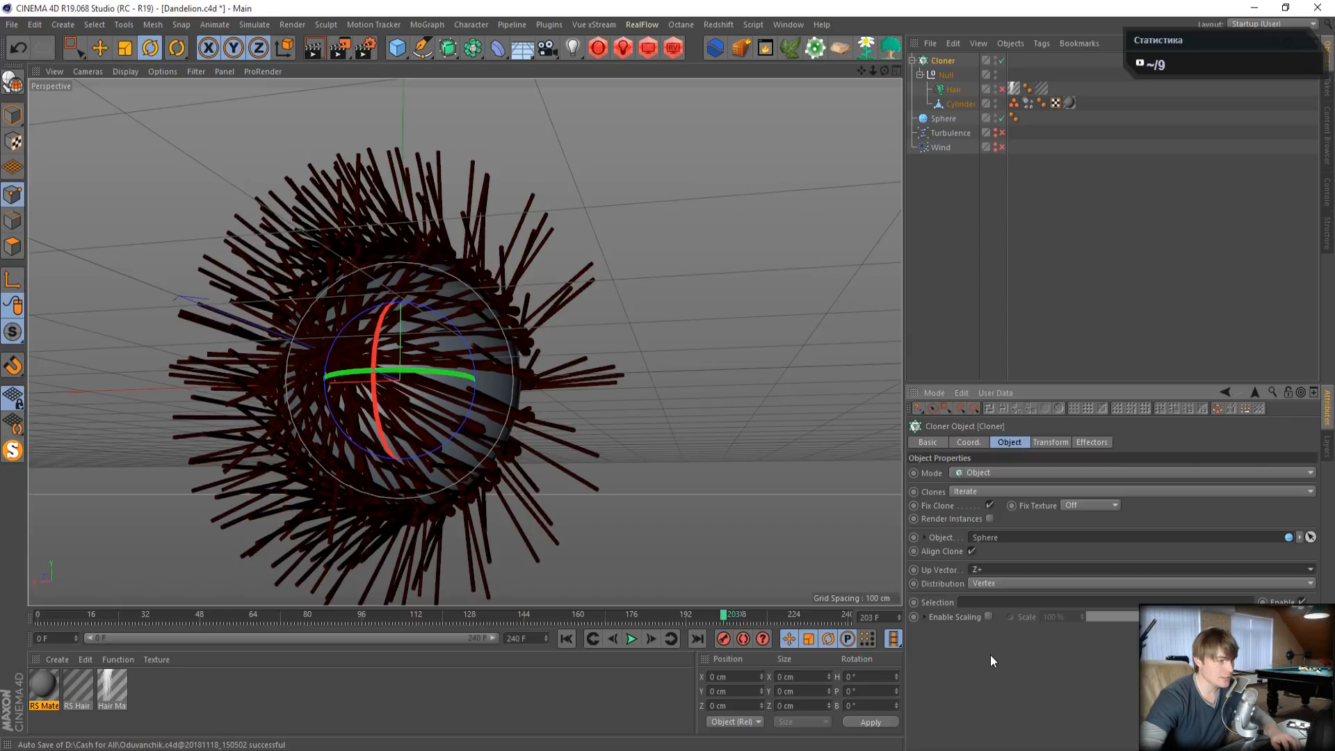
pyautogui.click(990, 570)
pyautogui.click(987, 601)
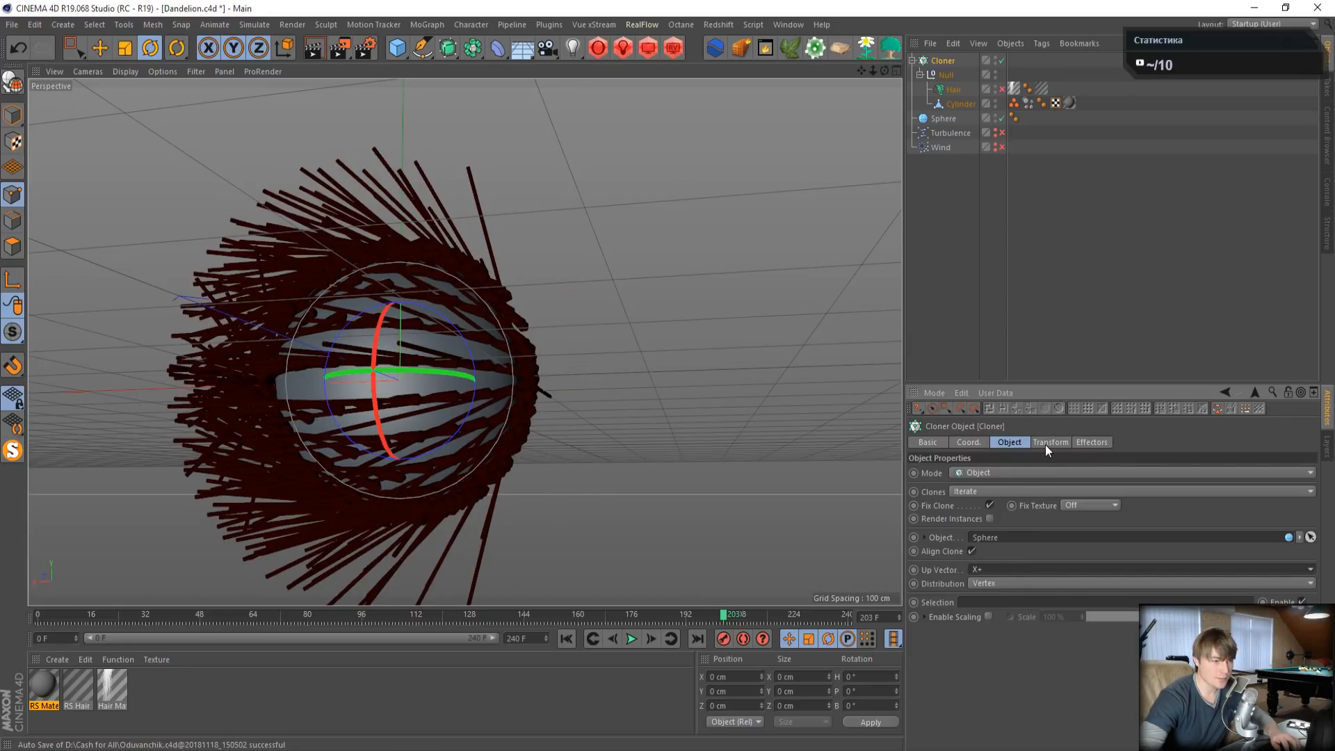
# - In the Cloner's transform settings, set the clones' heading rotation to 0° and their pitch rotation to -90°
pyautogui.click(1038, 441)
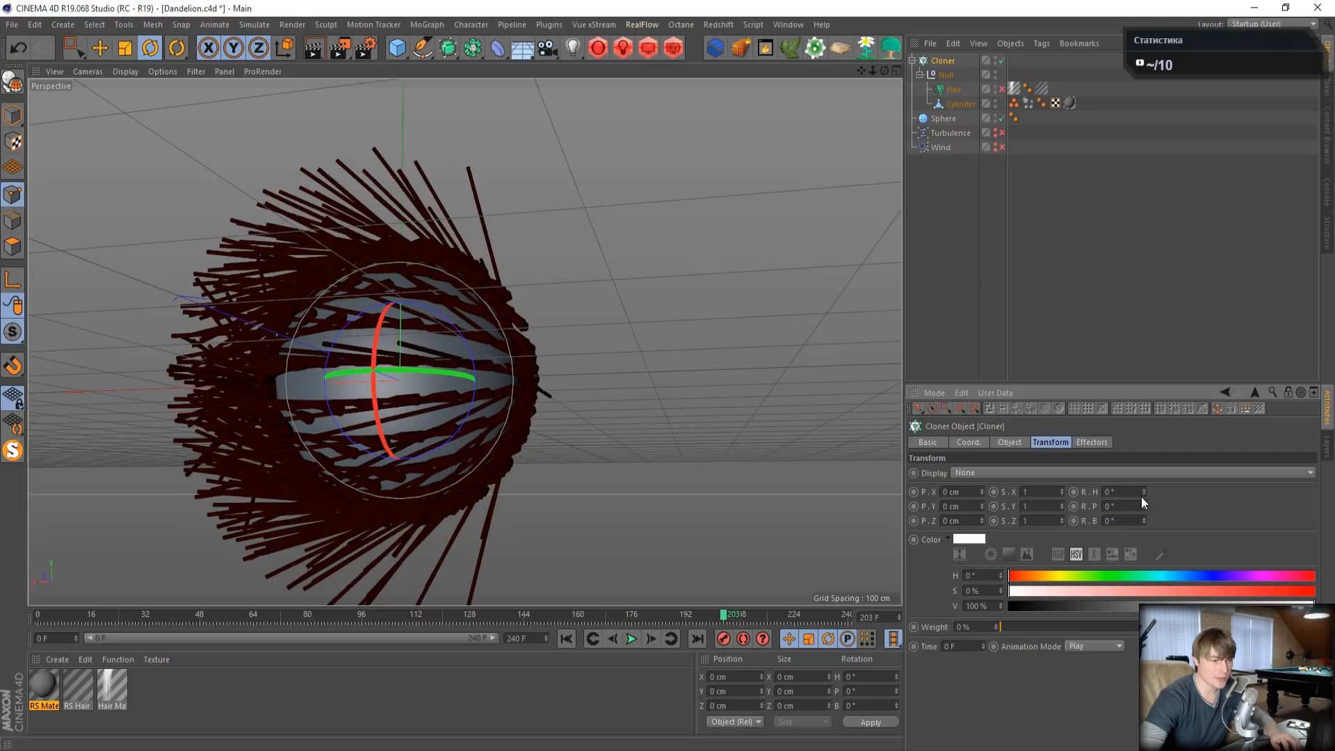
pyautogui.moveTo(1144, 492); pyautogui.dragTo(1028, 465)
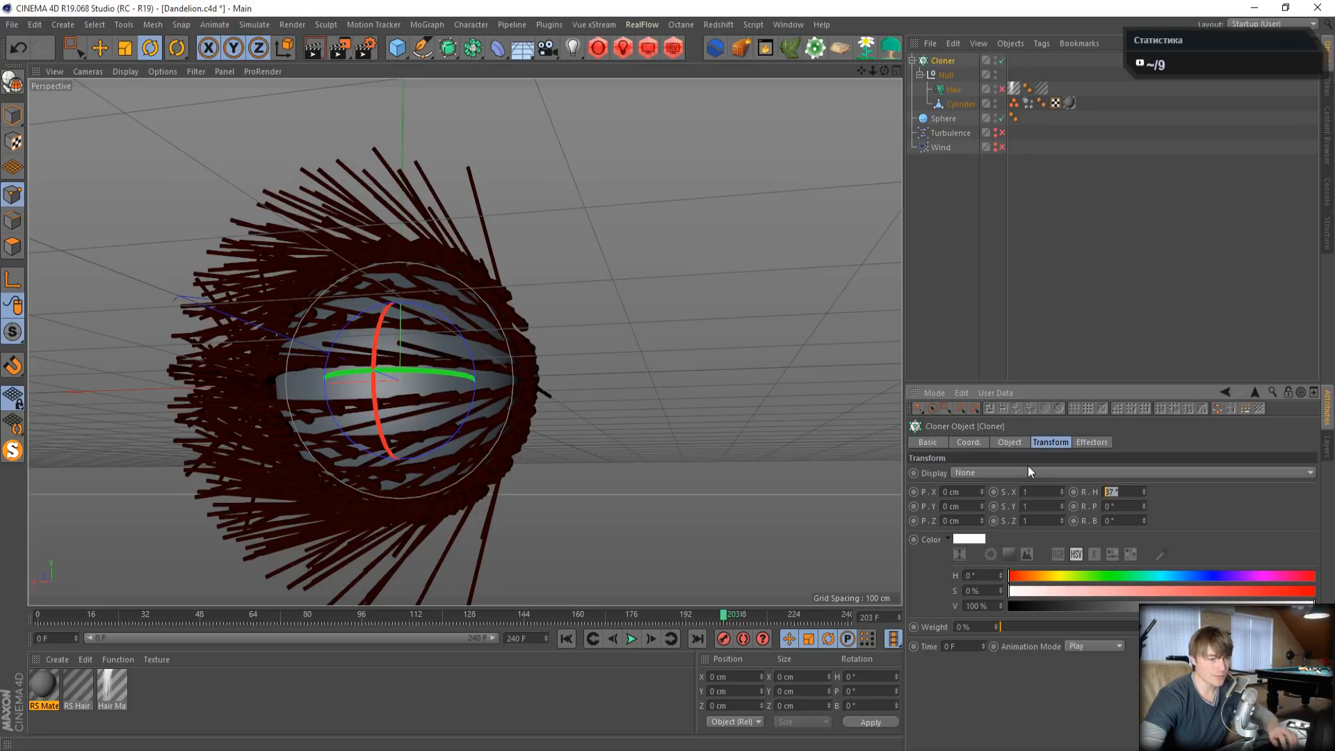
pyautogui.write('0')
pyautogui.press('Return')
pyautogui.moveTo(1144, 507); pyautogui.dragTo(1197, 523)
pyautogui.write('90')
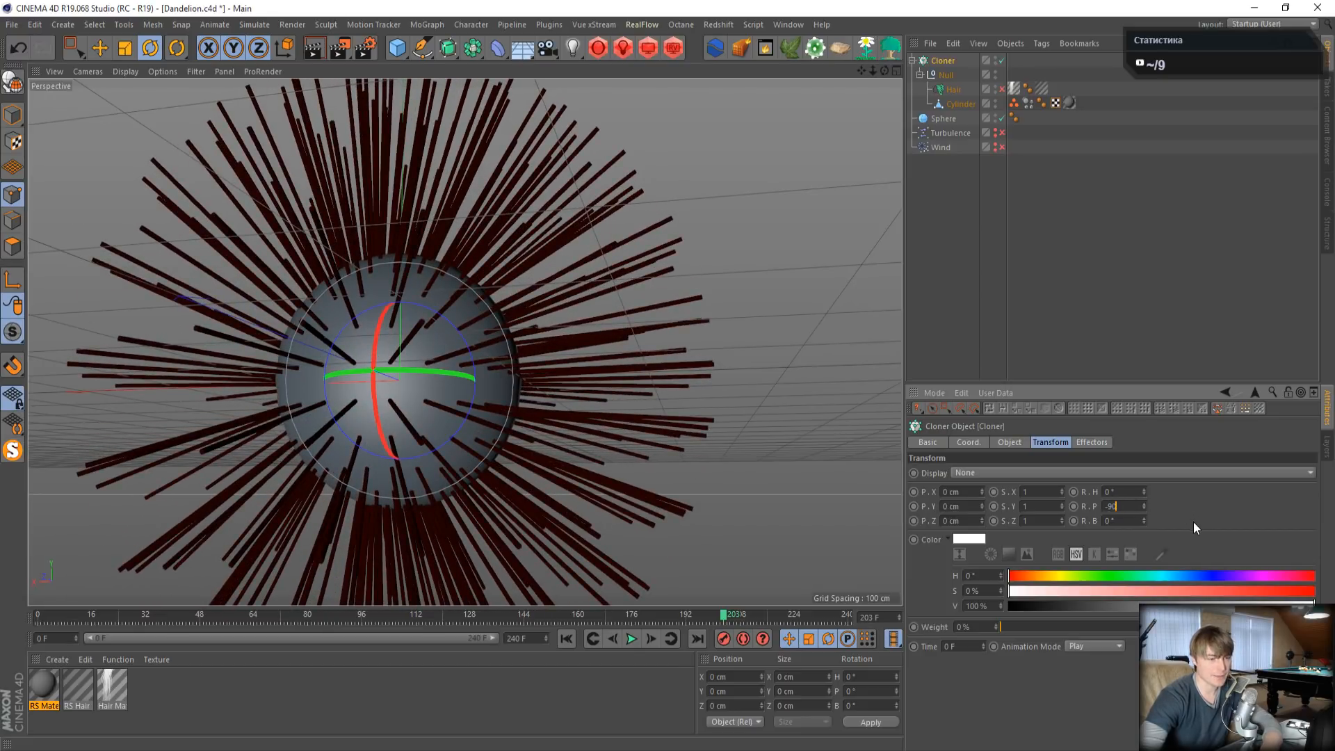
pyautogui.press('Return')
pyautogui.keyDown('alt'); pyautogui.moveTo(561, 391); pyautogui.dragTo(619, 310); pyautogui.keyUp('alt')
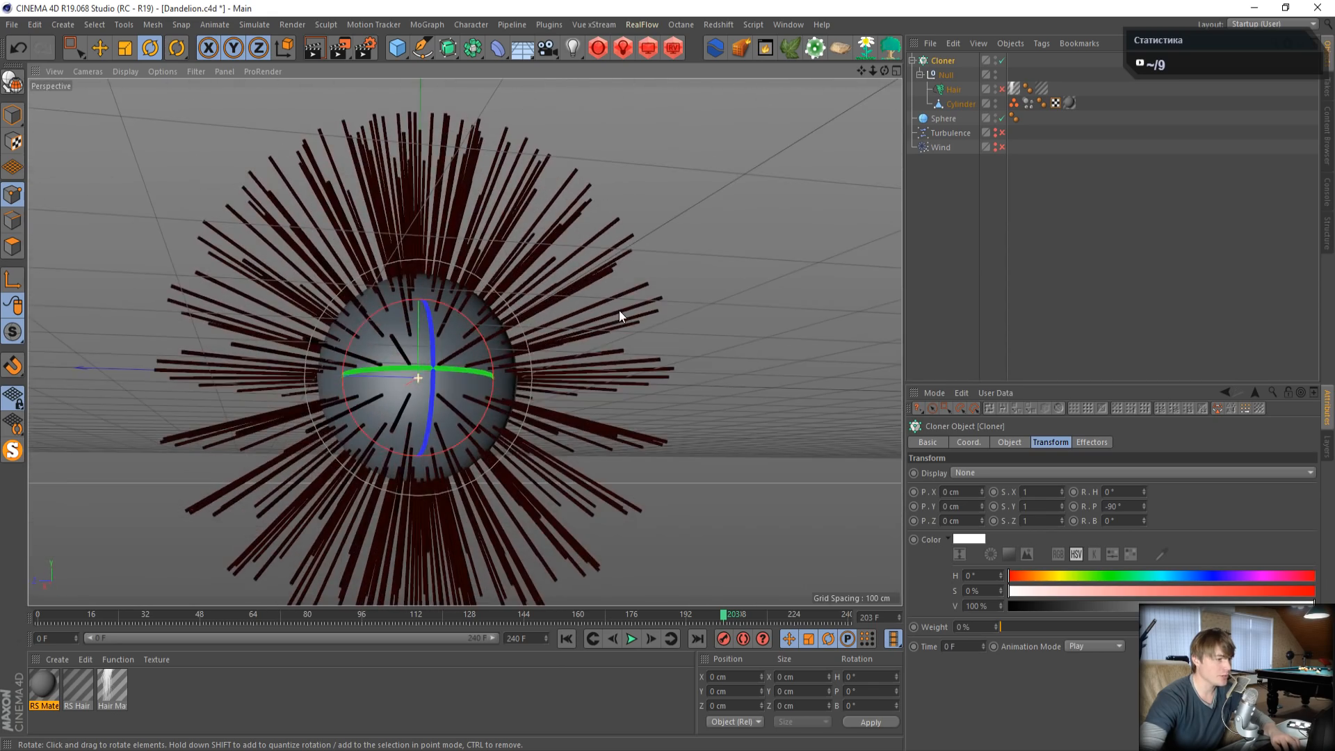
pyautogui.scroll(5, 377, 363)
pyautogui.scroll(-5, 672, 403)
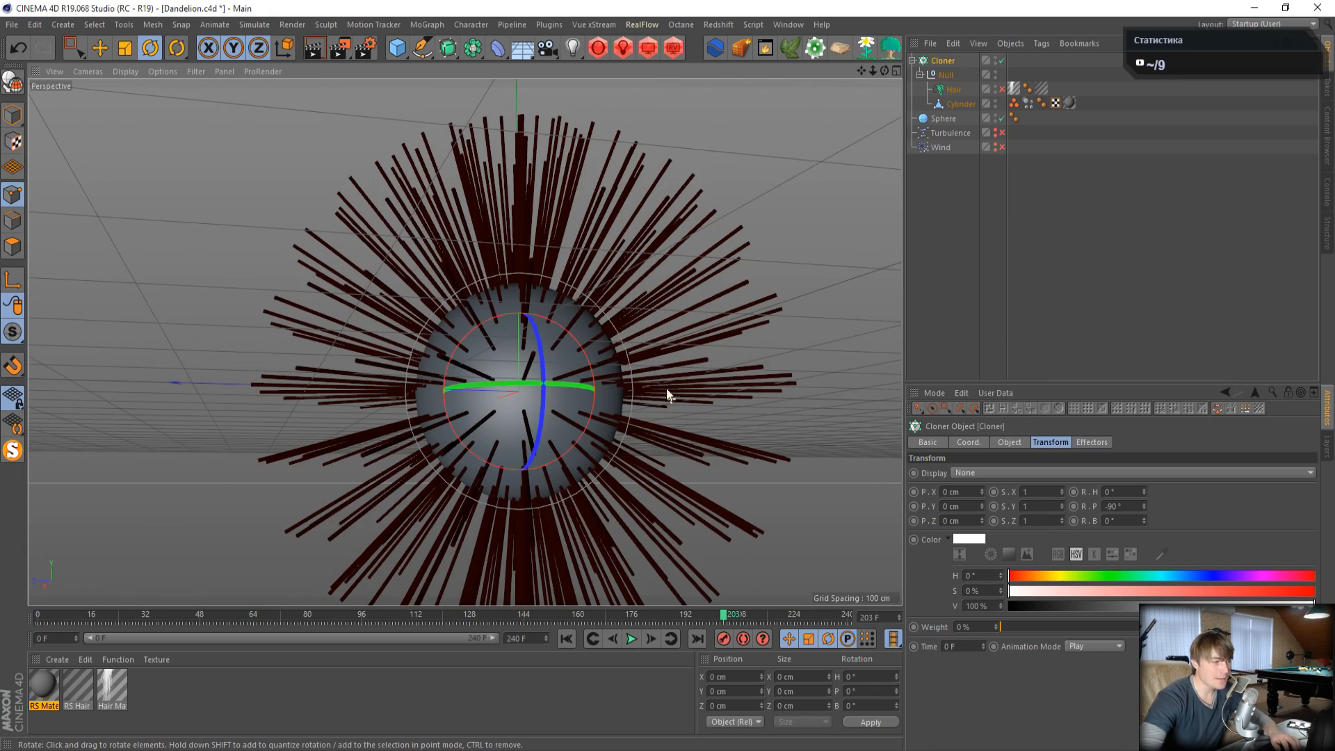
# - Switch the viewport display to Quick Shading (Lines) and inspect how the clones sit on the Sphere's mesh
pyautogui.click(943, 119)
pyautogui.click(127, 72)
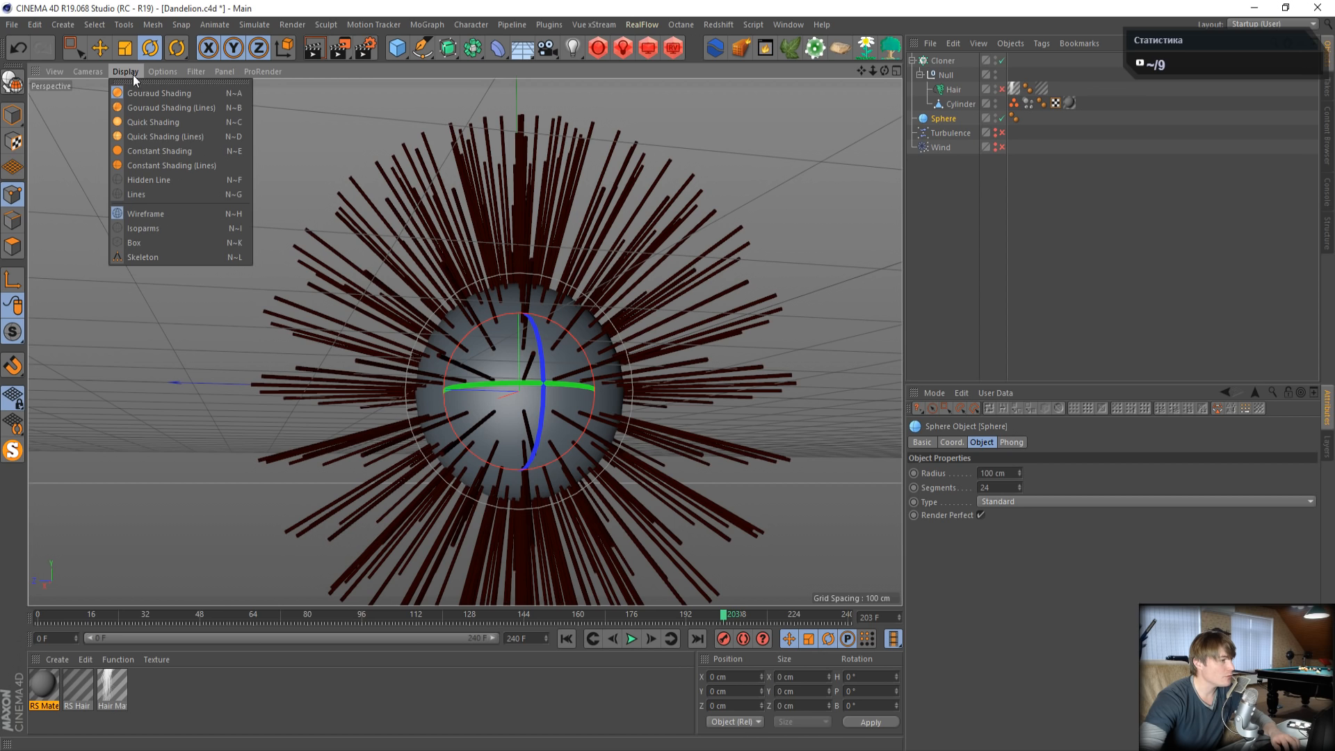
pyautogui.click(151, 131)
pyautogui.scroll(5, 566, 328)
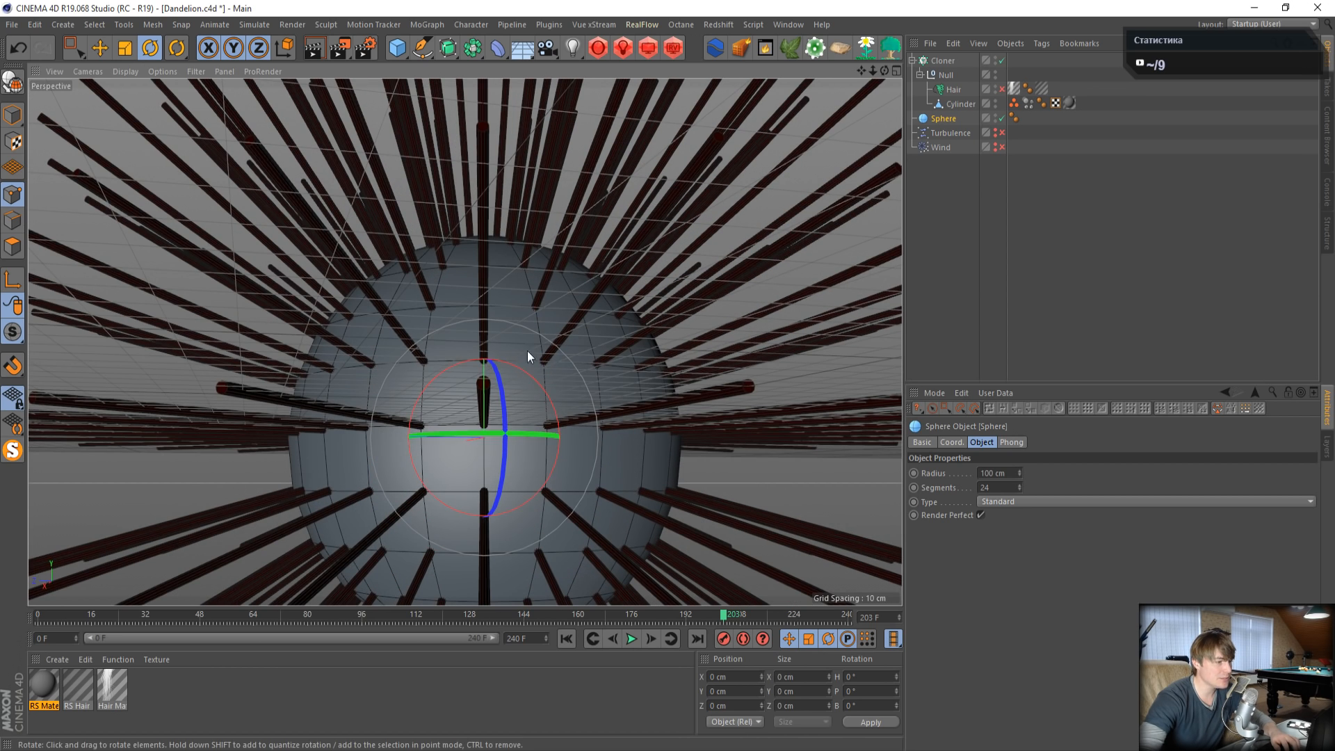
pyautogui.keyDown('alt'); pyautogui.moveTo(545, 215); pyautogui.dragTo(561, 445); pyautogui.keyUp('alt')
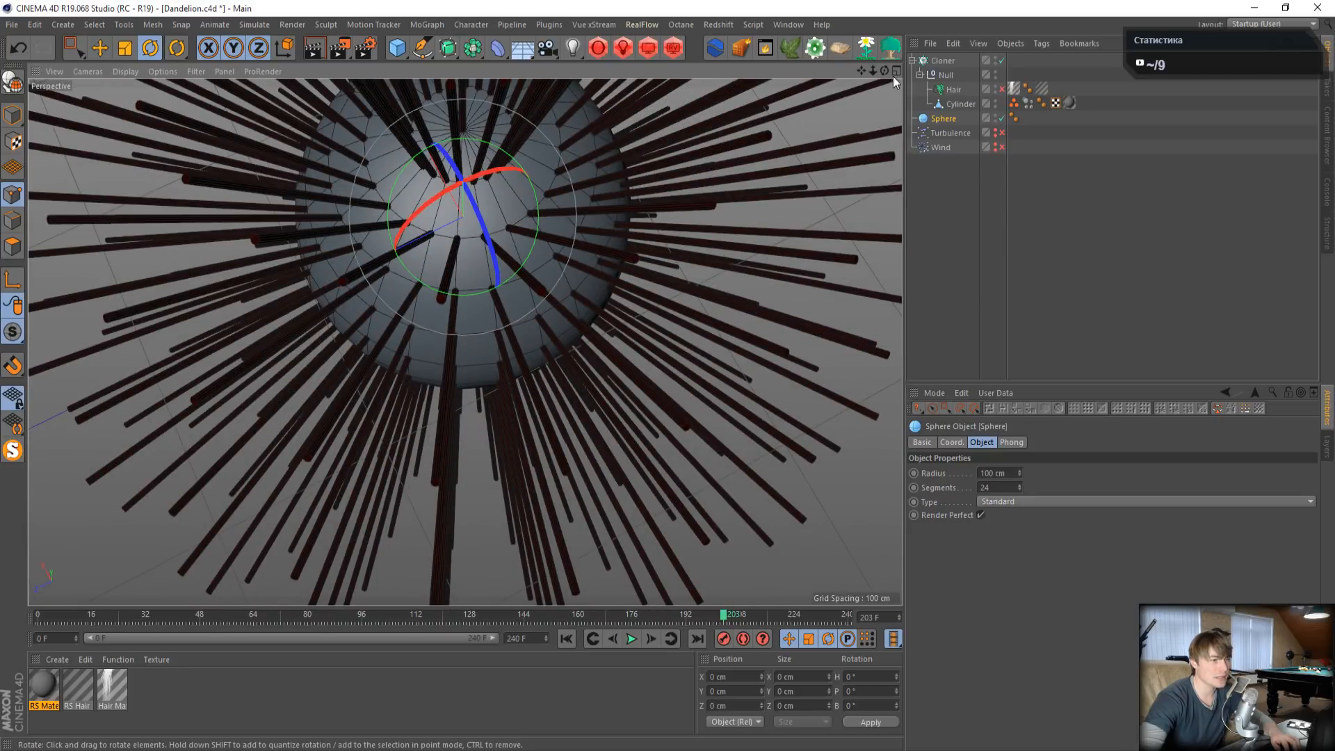
pyautogui.keyDown('alt'); pyautogui.moveTo(667, 134); pyautogui.dragTo(619, 231, button='middle'); pyautogui.keyUp('alt')
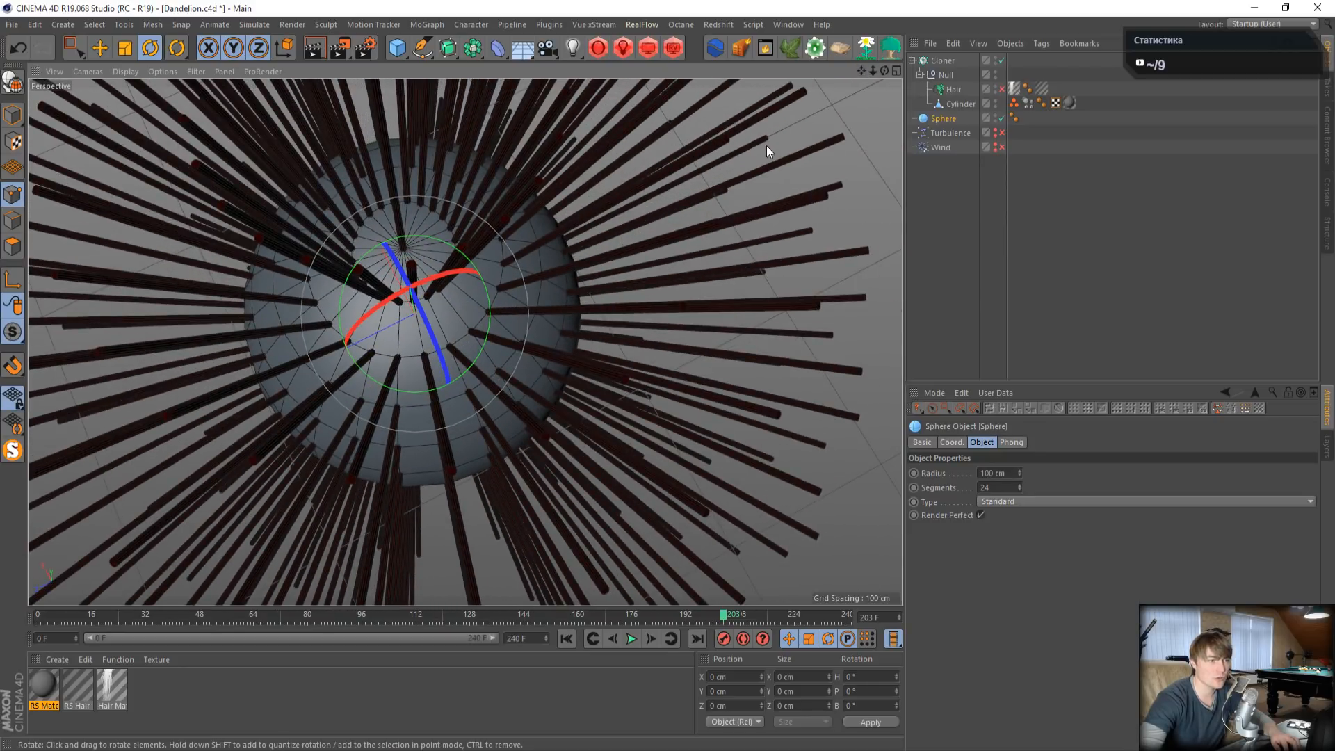
# - Try the Hexahedron type for the Sphere and return the timeline to frame 0
pyautogui.click(1000, 501)
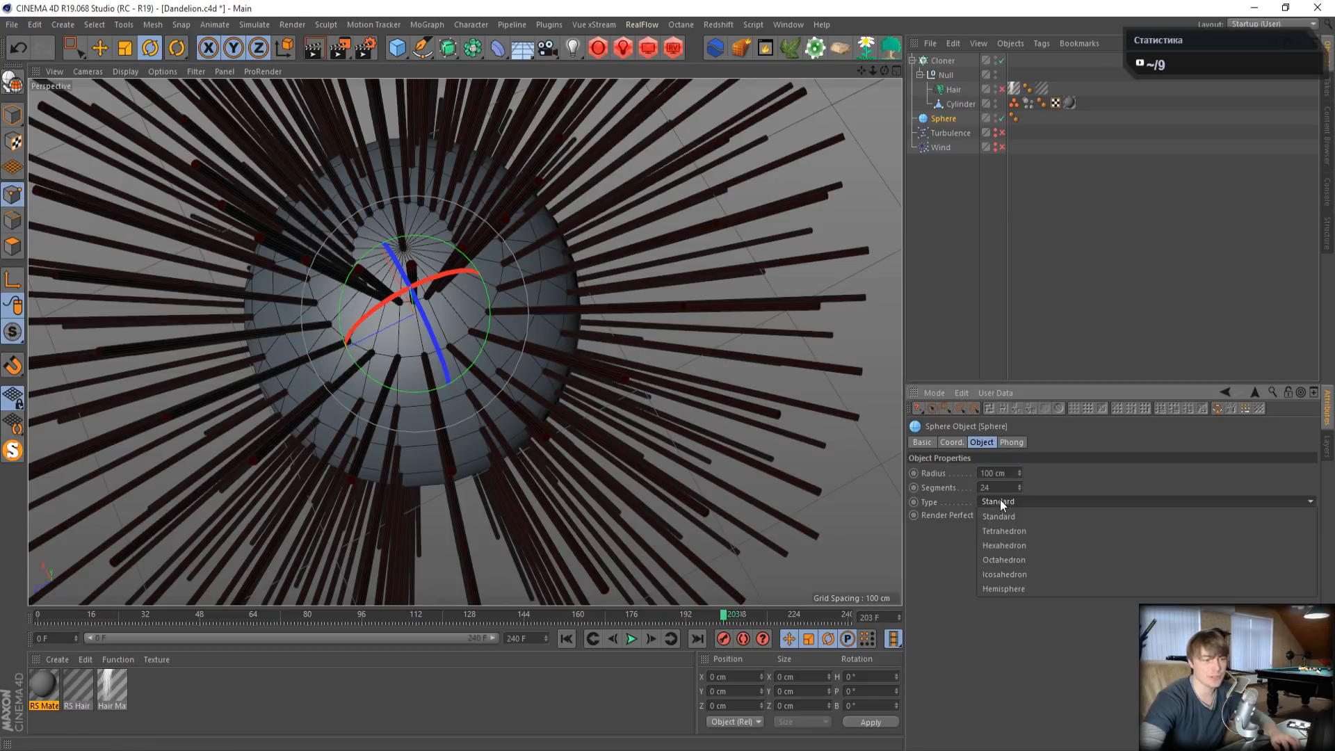
pyautogui.click(1008, 548)
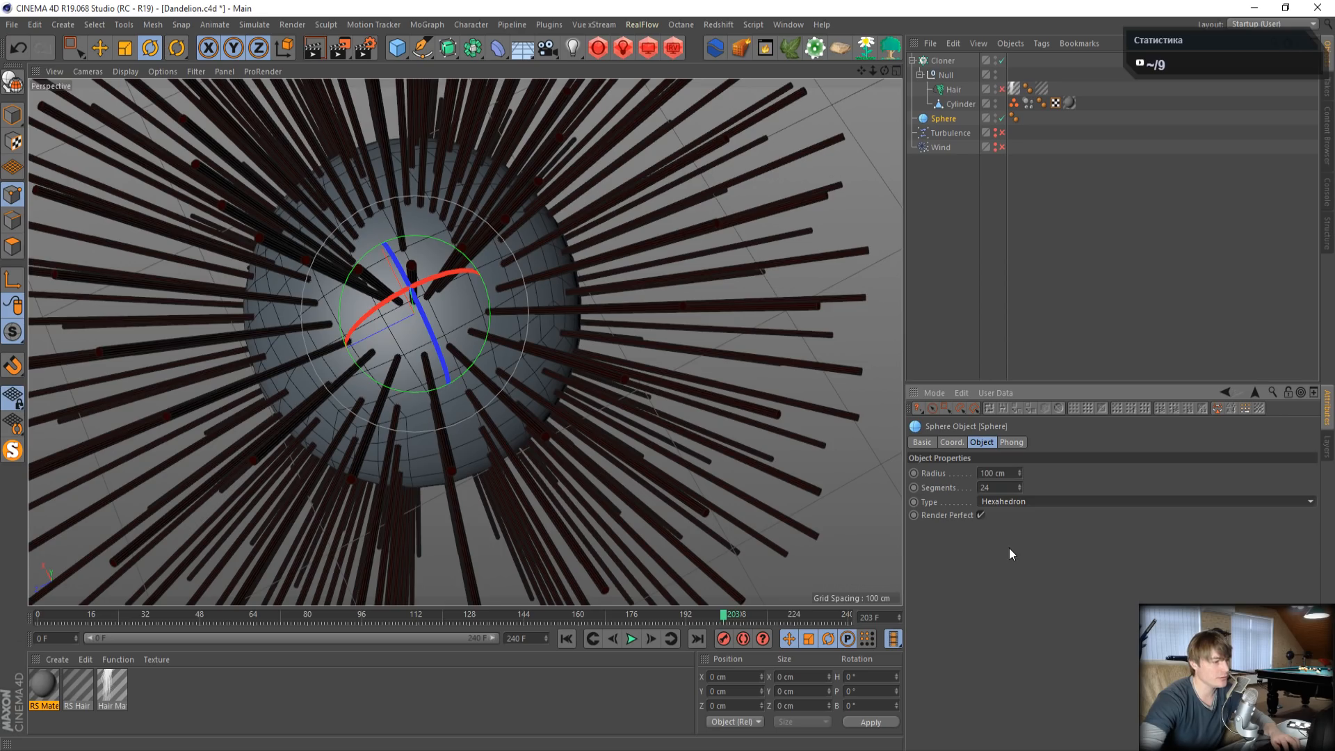
pyautogui.keyDown('alt'); pyautogui.moveTo(499, 508); pyautogui.dragTo(803, 430); pyautogui.keyUp('alt')
pyautogui.click(565, 640)
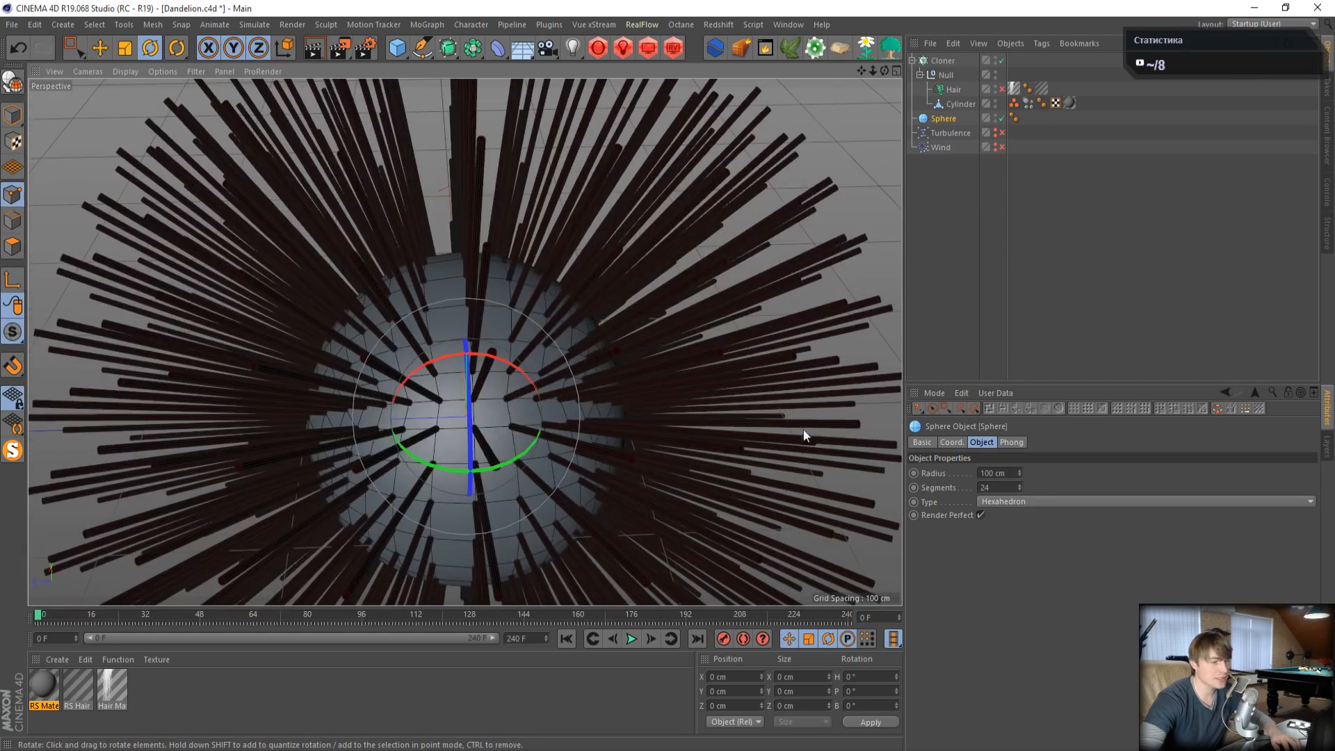
# - Set the Sphere's type to Tetrahedron and briefly play the animation to refresh the clone distribution
pyautogui.click(1021, 502)
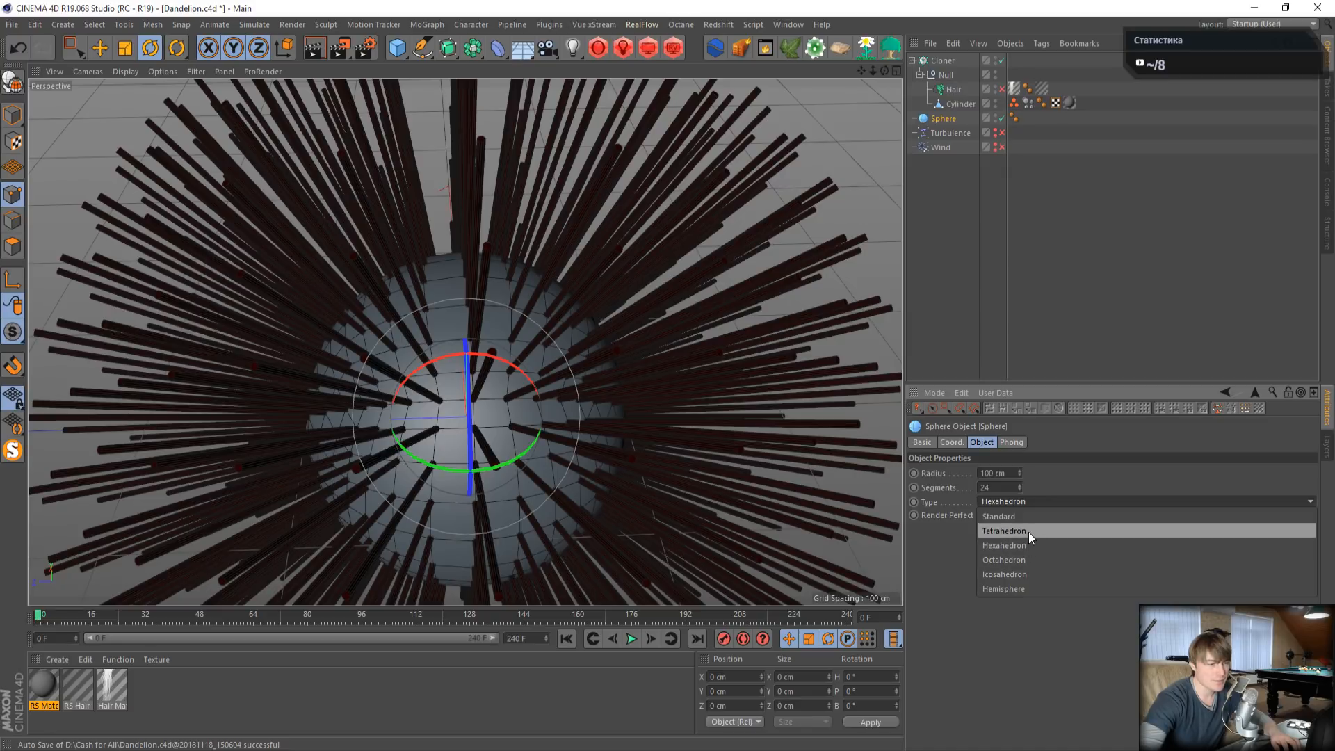
pyautogui.click(1028, 532)
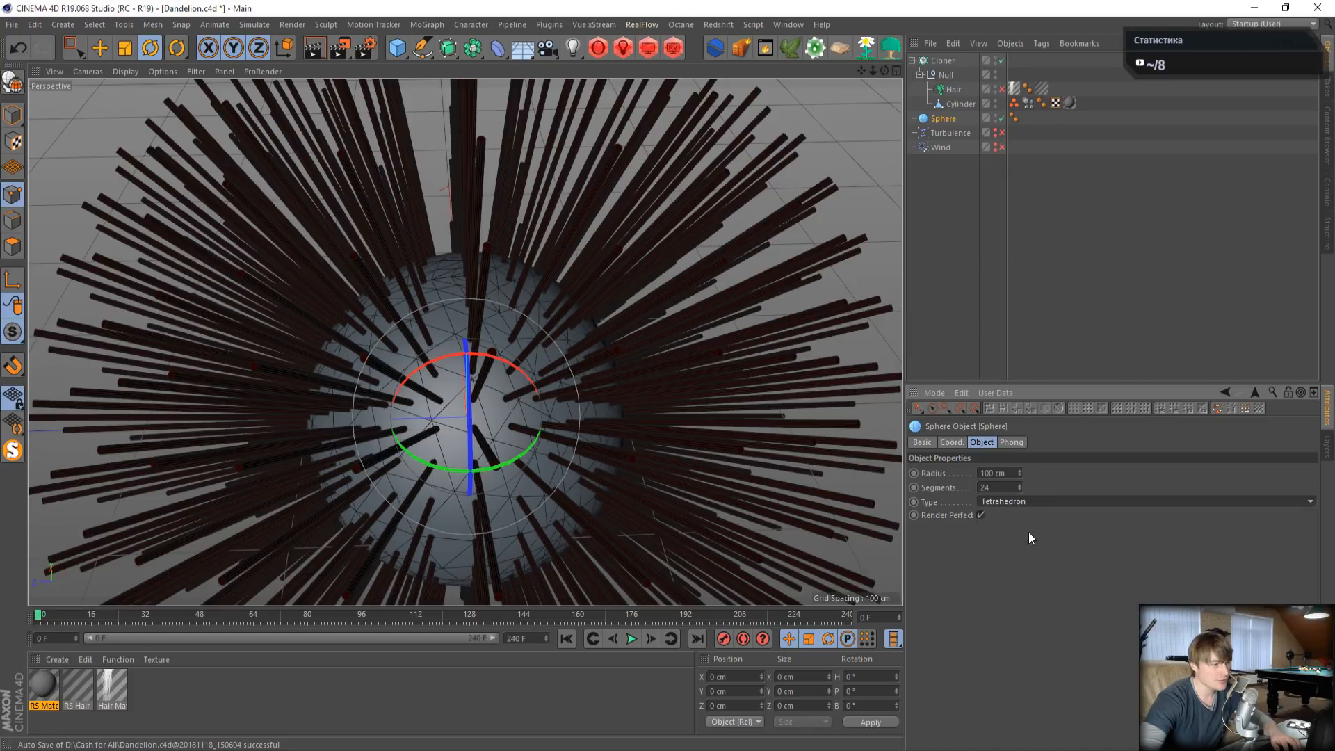
pyautogui.click(630, 639)
pyautogui.click(630, 639)
pyautogui.keyDown('alt'); pyautogui.moveTo(343, 412); pyautogui.dragTo(364, 491); pyautogui.keyUp('alt')
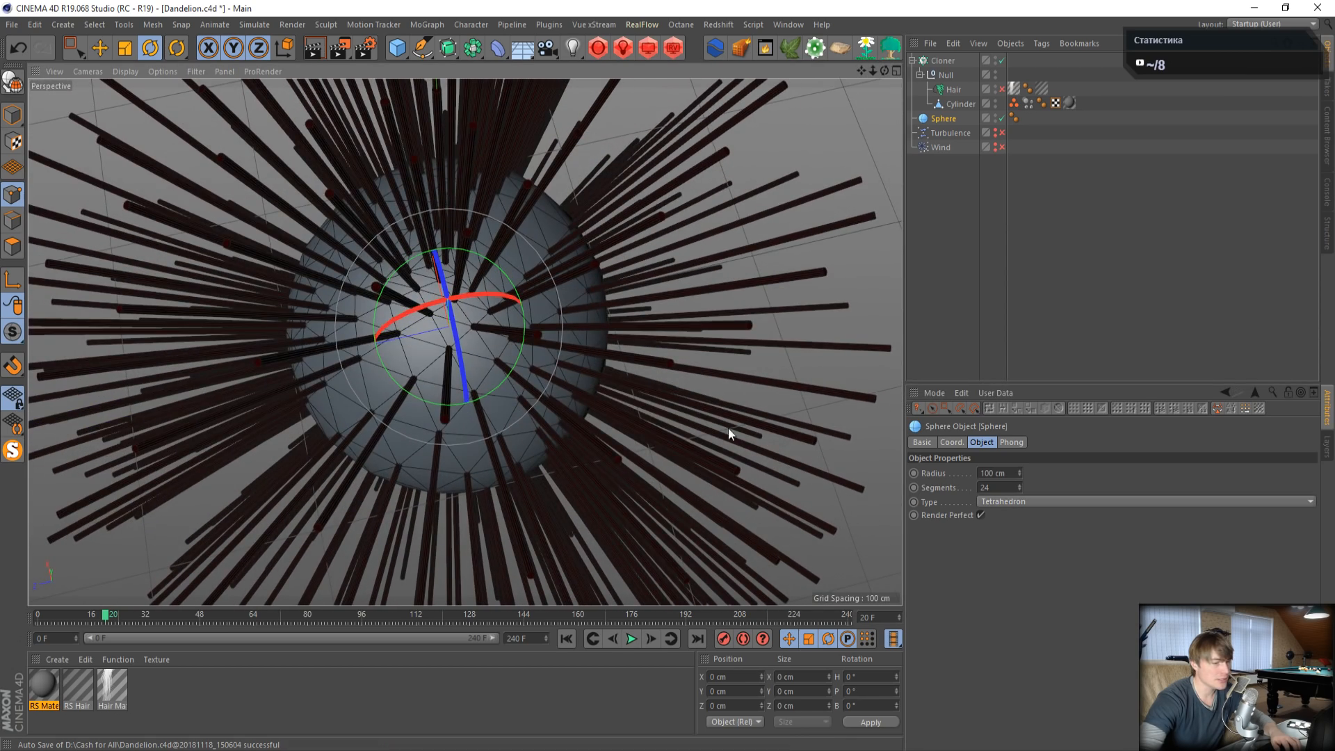
# - Set the Sphere's type to Icosahedron, refresh the clone distribution by briefly playing the animation, and return to frame 0
pyautogui.click(986, 501)
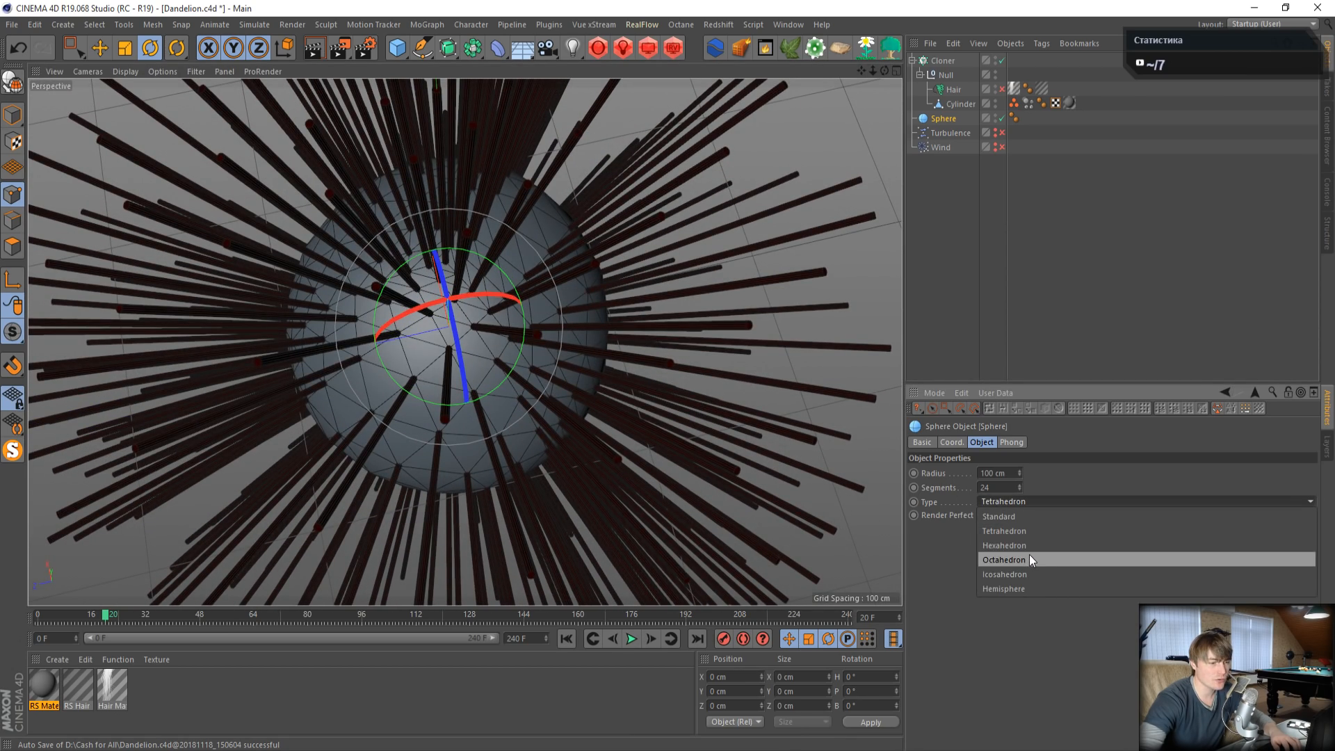
pyautogui.click(1028, 575)
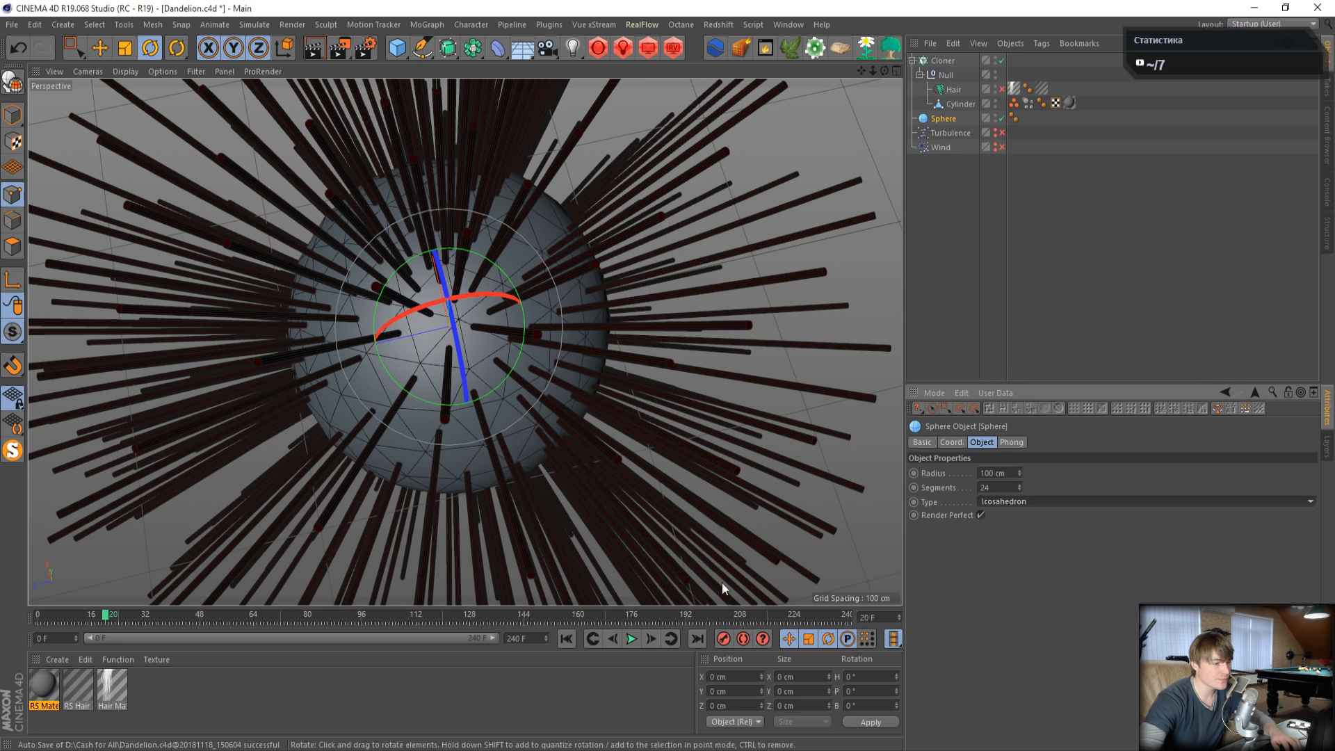
pyautogui.click(567, 638)
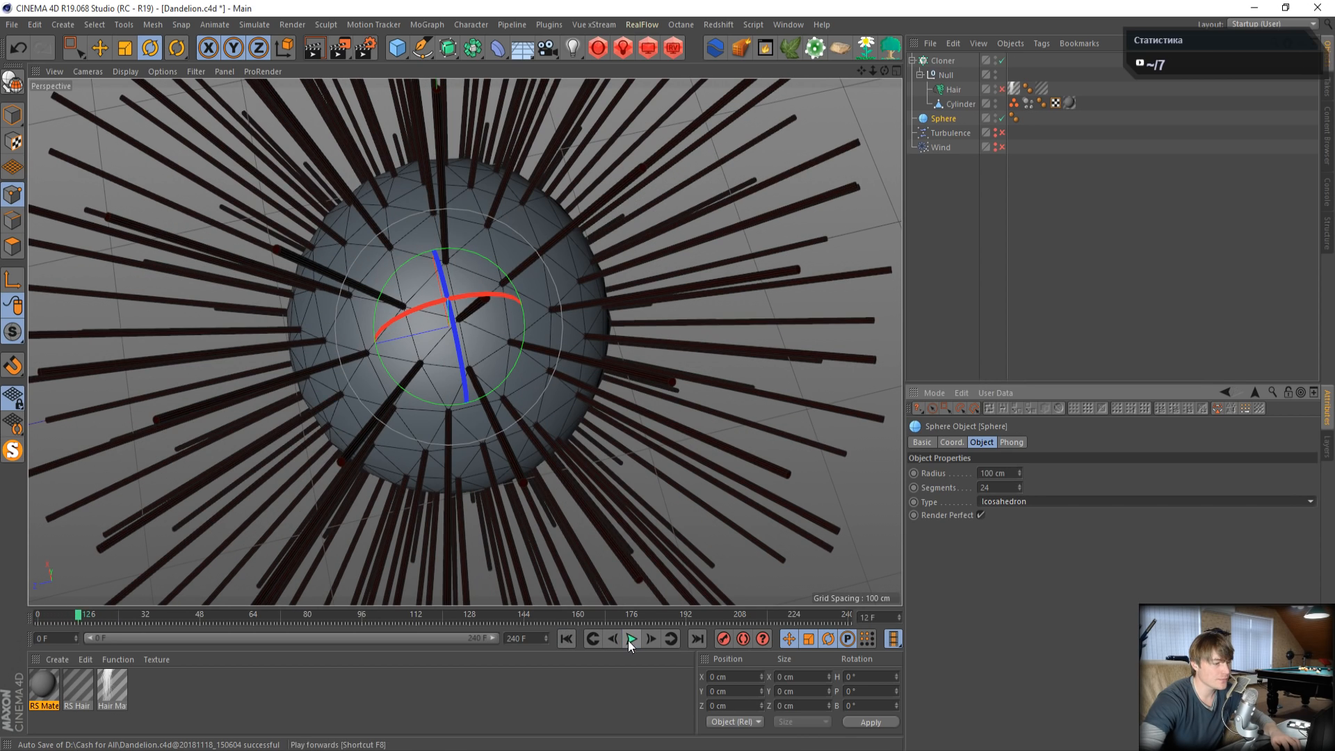
pyautogui.click(567, 638)
pyautogui.keyDown('alt'); pyautogui.moveTo(417, 473); pyautogui.dragTo(381, 177); pyautogui.keyUp('alt')
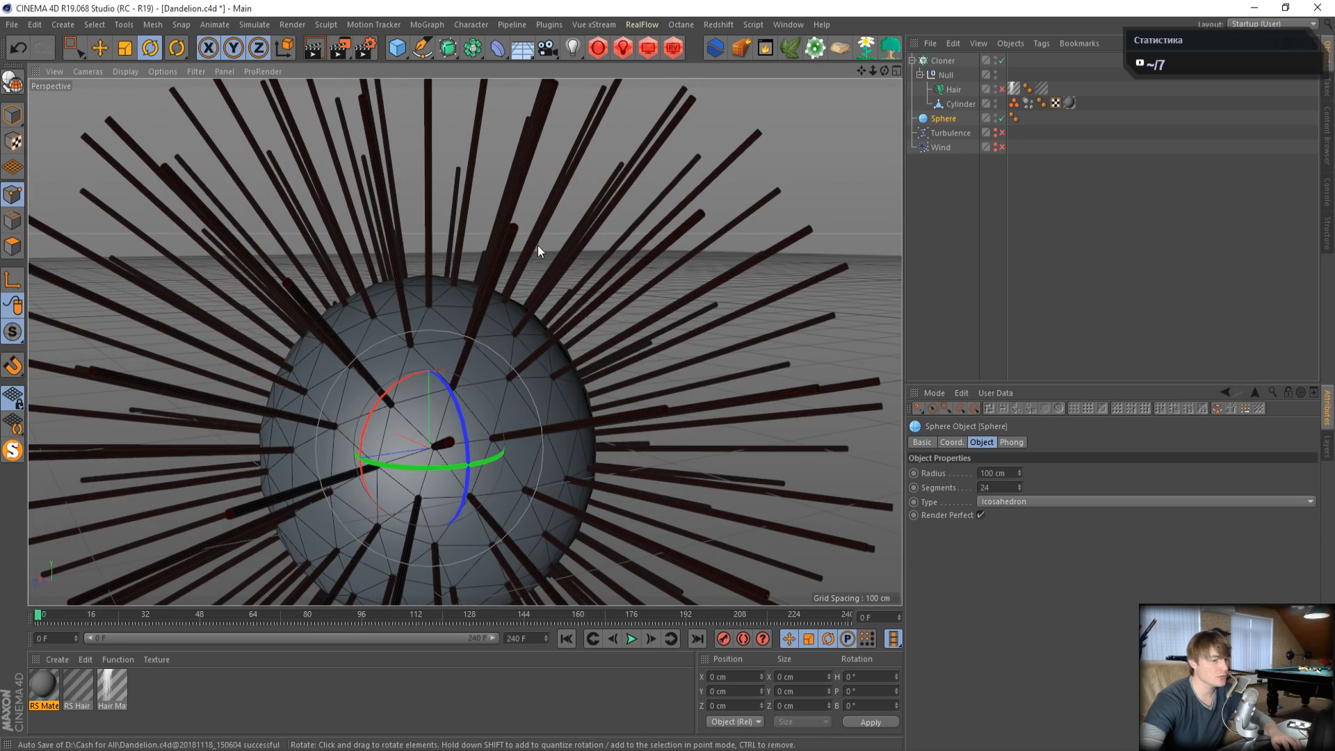
pyautogui.scroll(-6, 482, 392)
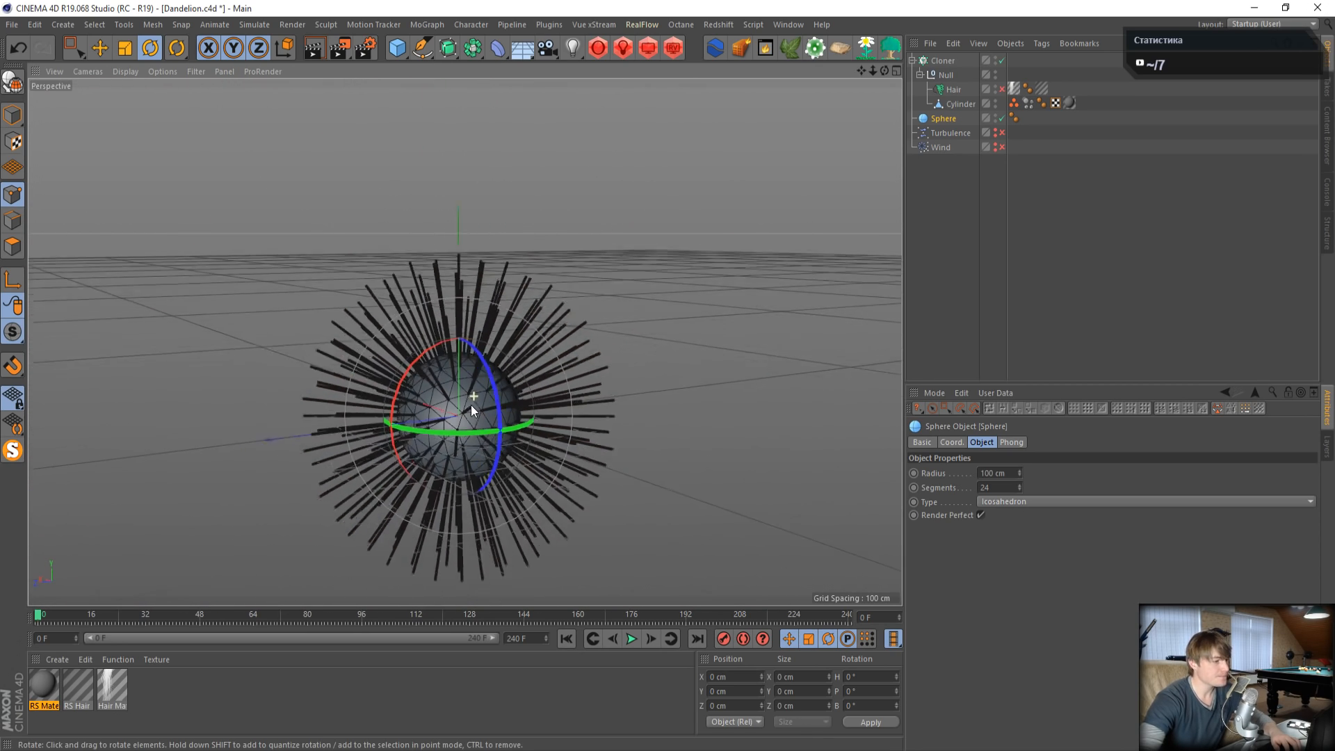
pyautogui.scroll(3, 470, 405)
pyautogui.scroll(4, 465, 419)
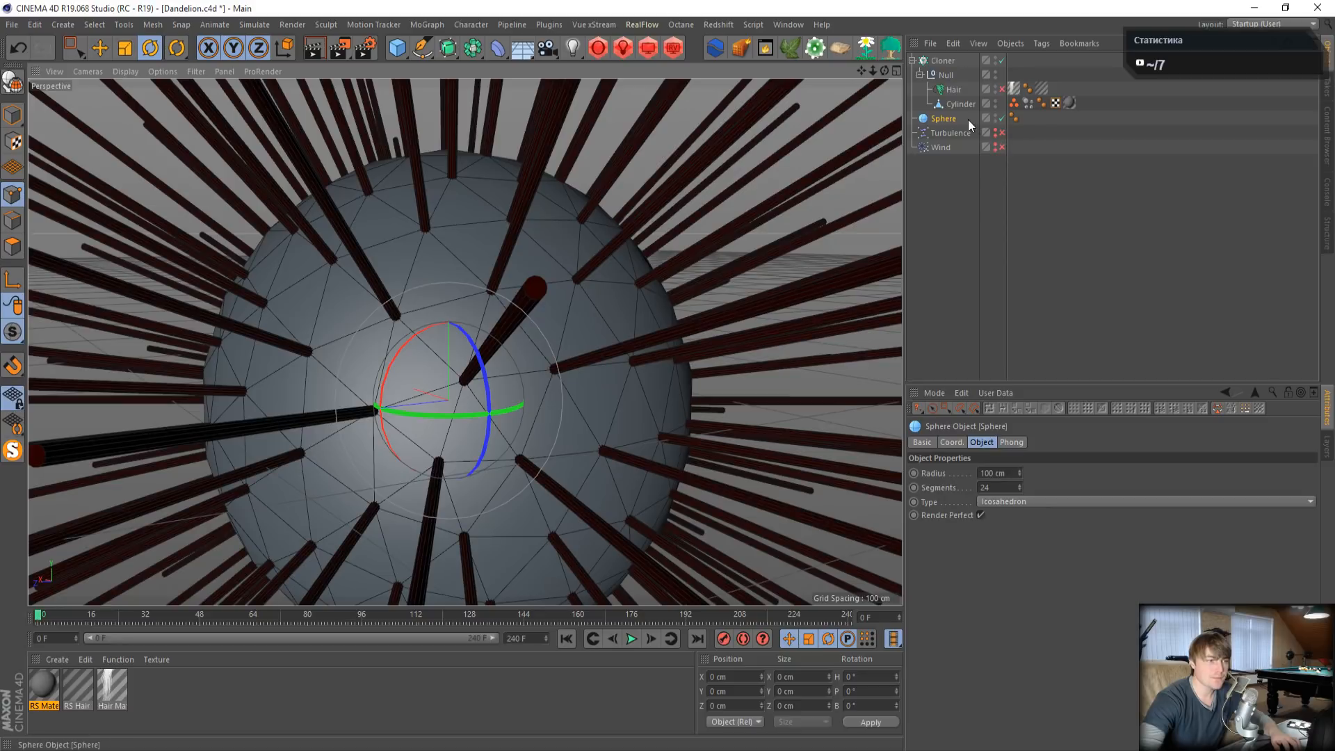
# - Try offsetting the Cloner's clones along Y and X in its transform settings, restoring each offset to 0 cm
pyautogui.click(945, 62)
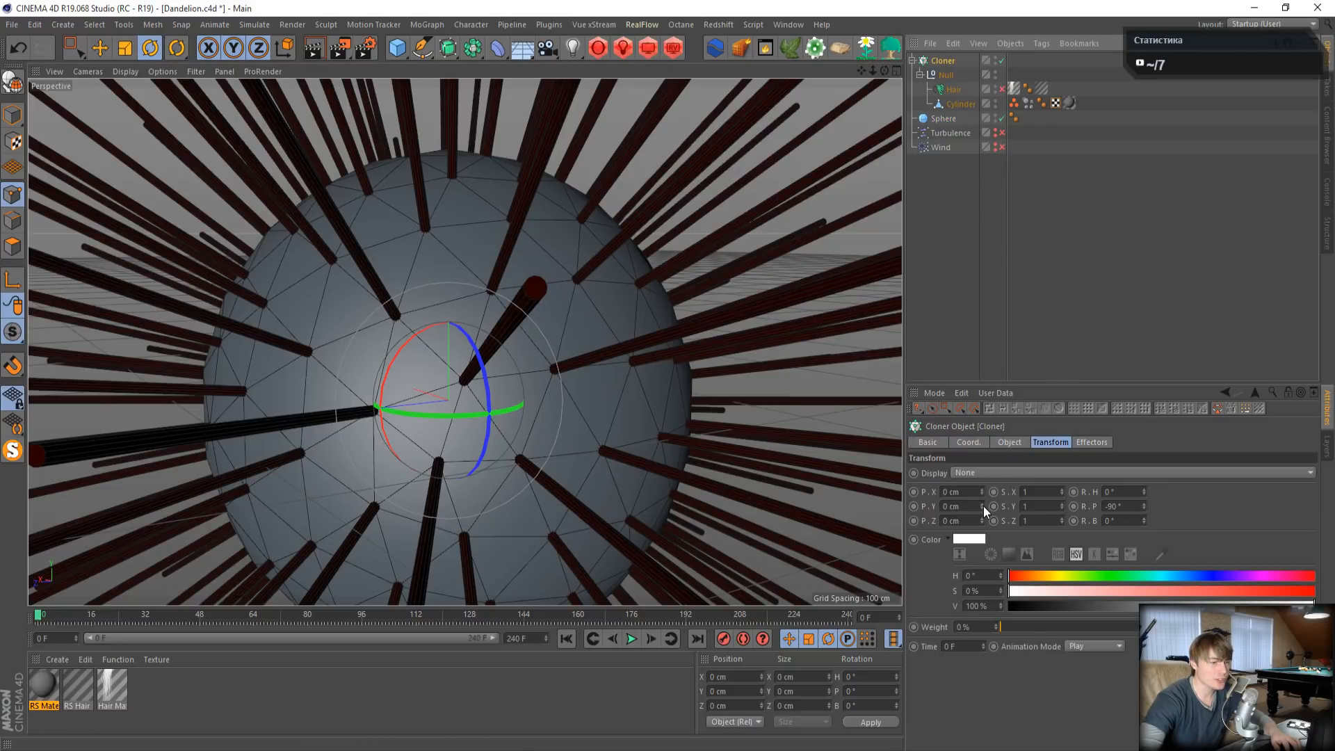
pyautogui.moveTo(982, 507); pyautogui.dragTo(981, 499)
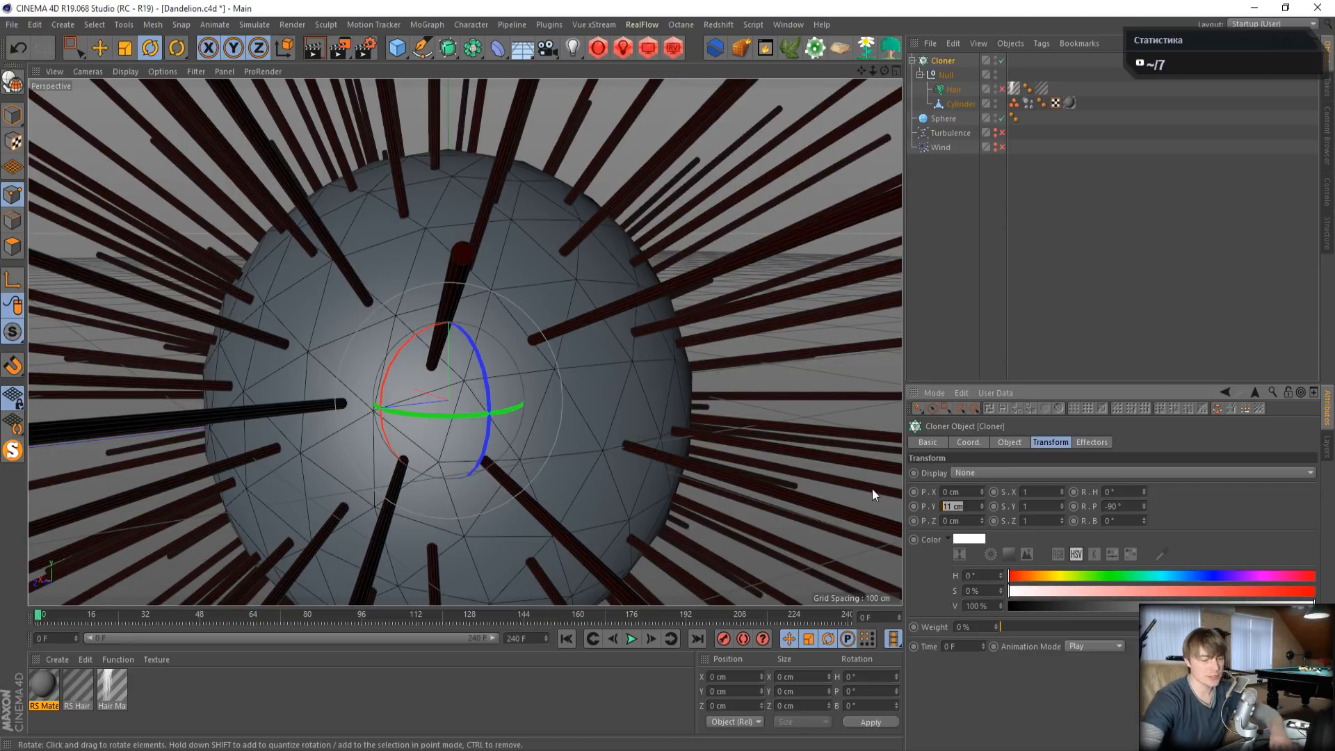
pyautogui.write('0')
pyautogui.press('Return')
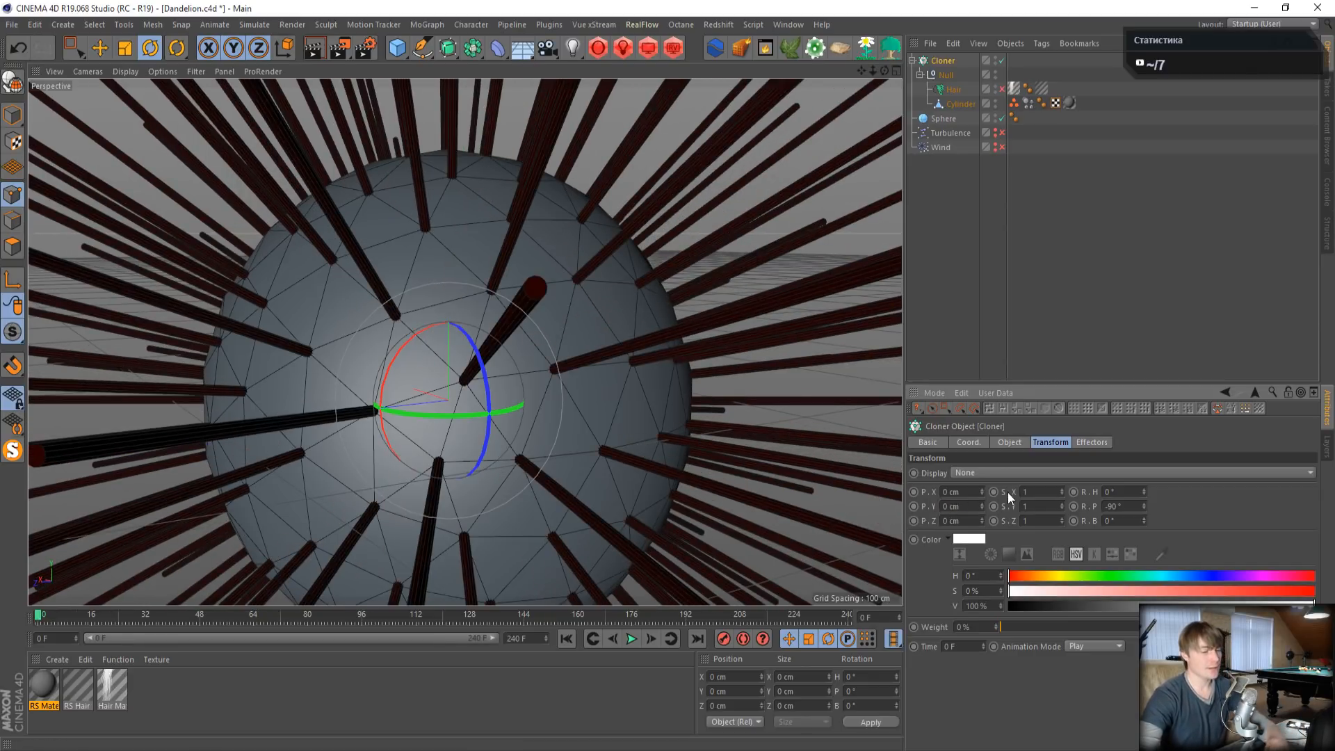
pyautogui.moveTo(983, 492); pyautogui.dragTo(982, 493)
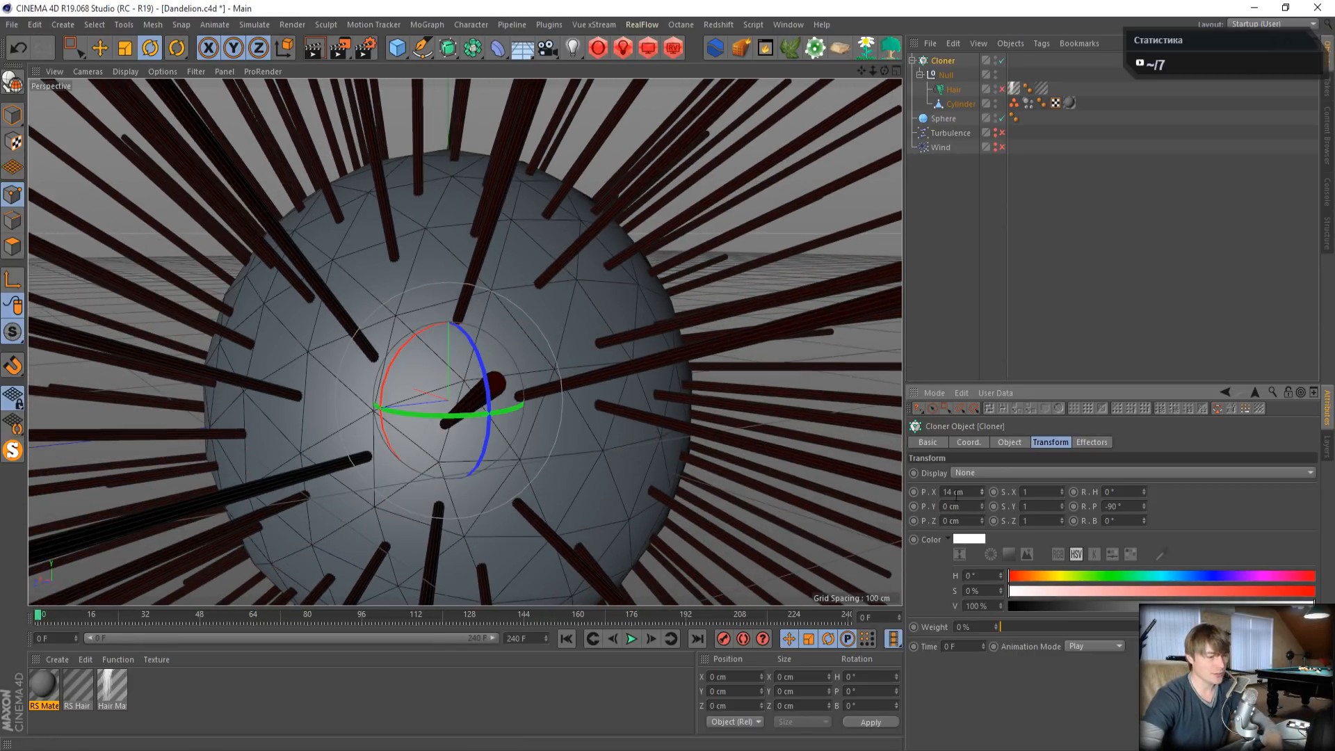
pyautogui.hotkey('ctrl', 'z')
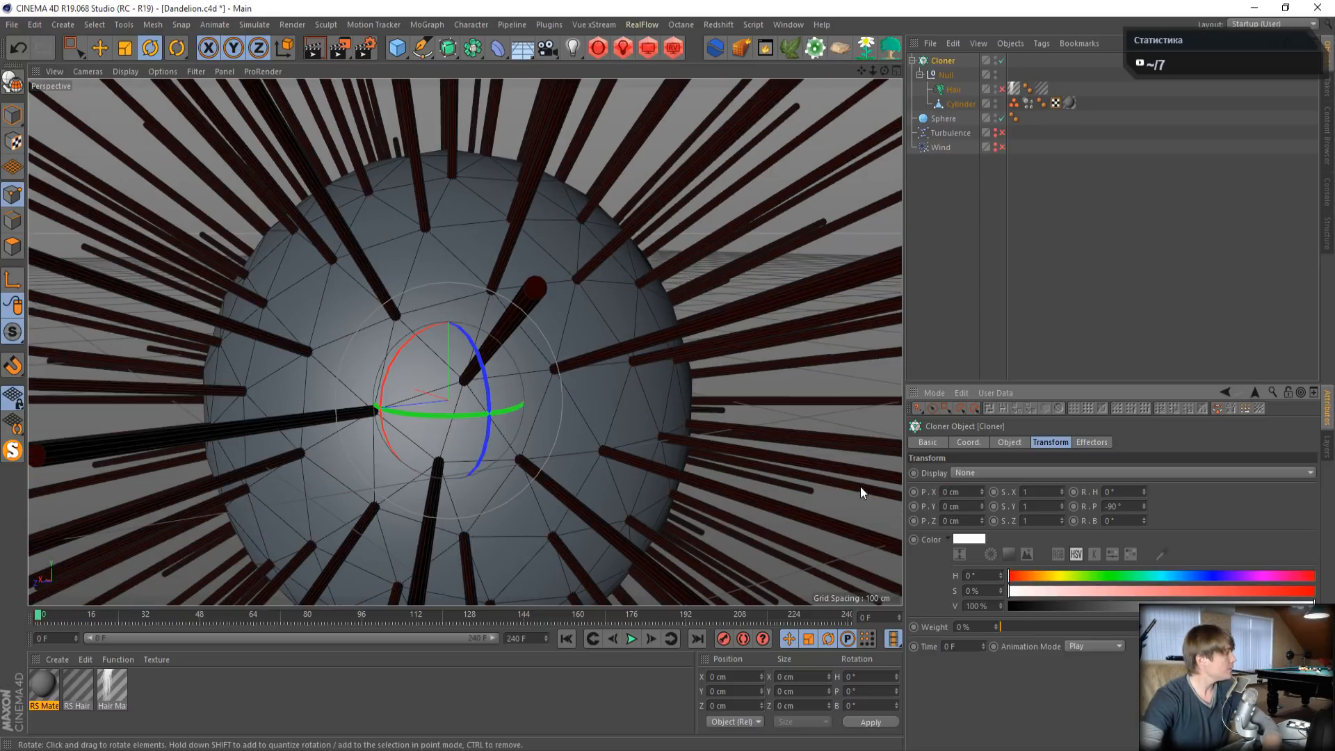
# - Set the clones' Z position offset to 45 cm in the Cloner's transform settings
pyautogui.moveTo(982, 521); pyautogui.dragTo(982, 520)
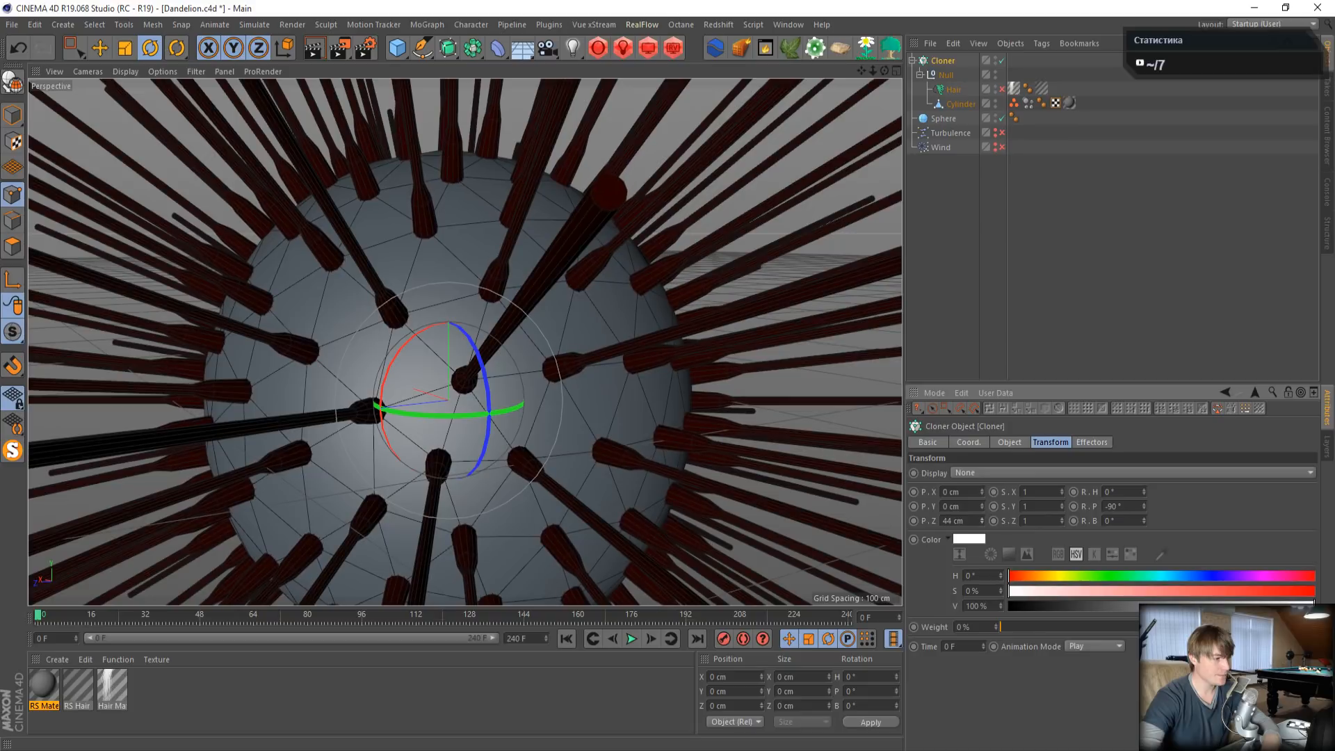
pyautogui.click(970, 519)
pyautogui.write('4')
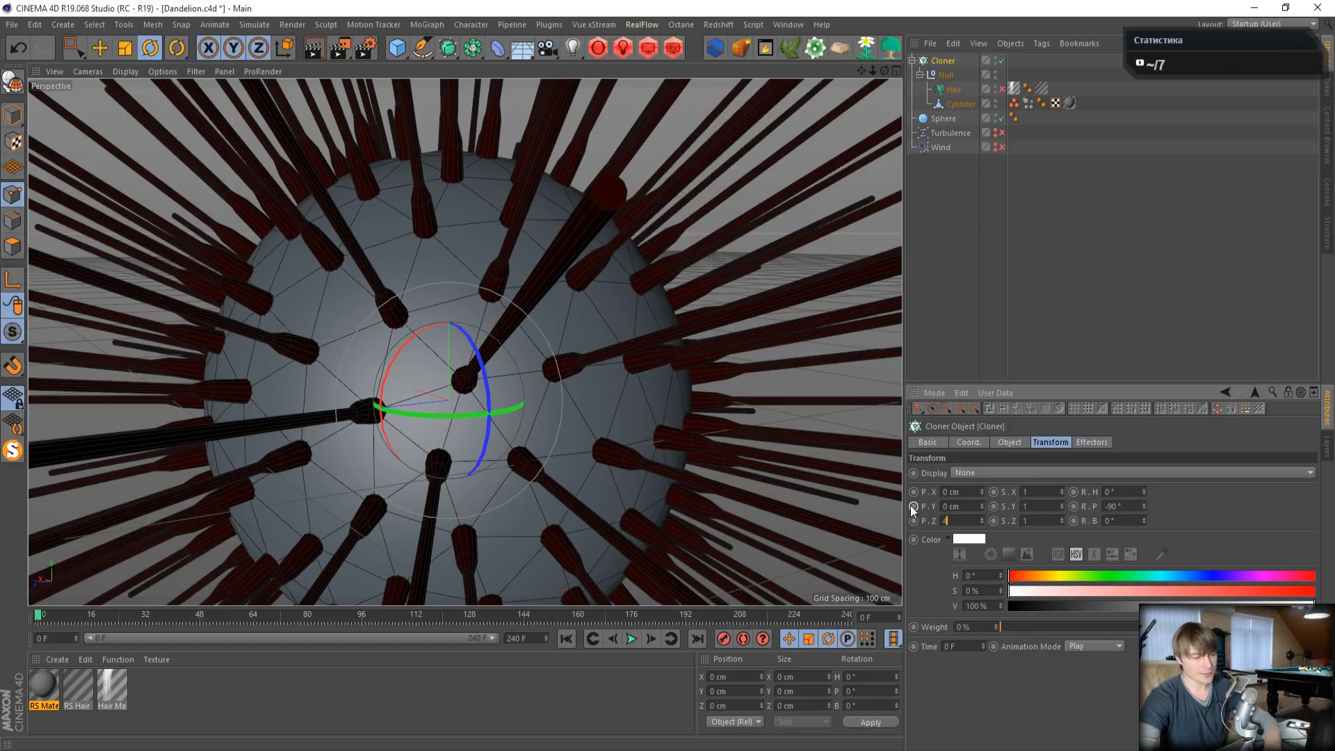
pyautogui.write('5')
pyautogui.press('Return')
pyautogui.scroll(-5, 674, 441)
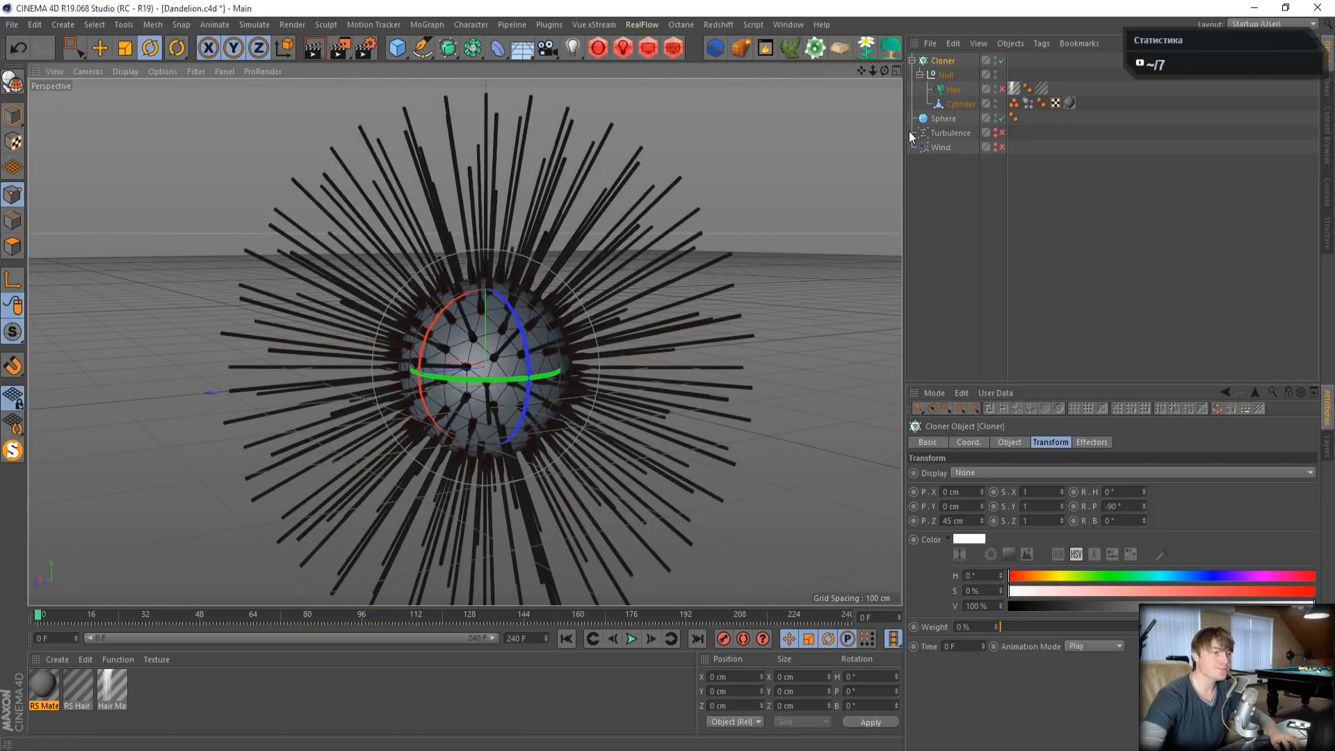
# - Enable the Hair object in the cloned Null and start a Redshift RenderView preview of the whole dandelion head
pyautogui.click(1002, 89)
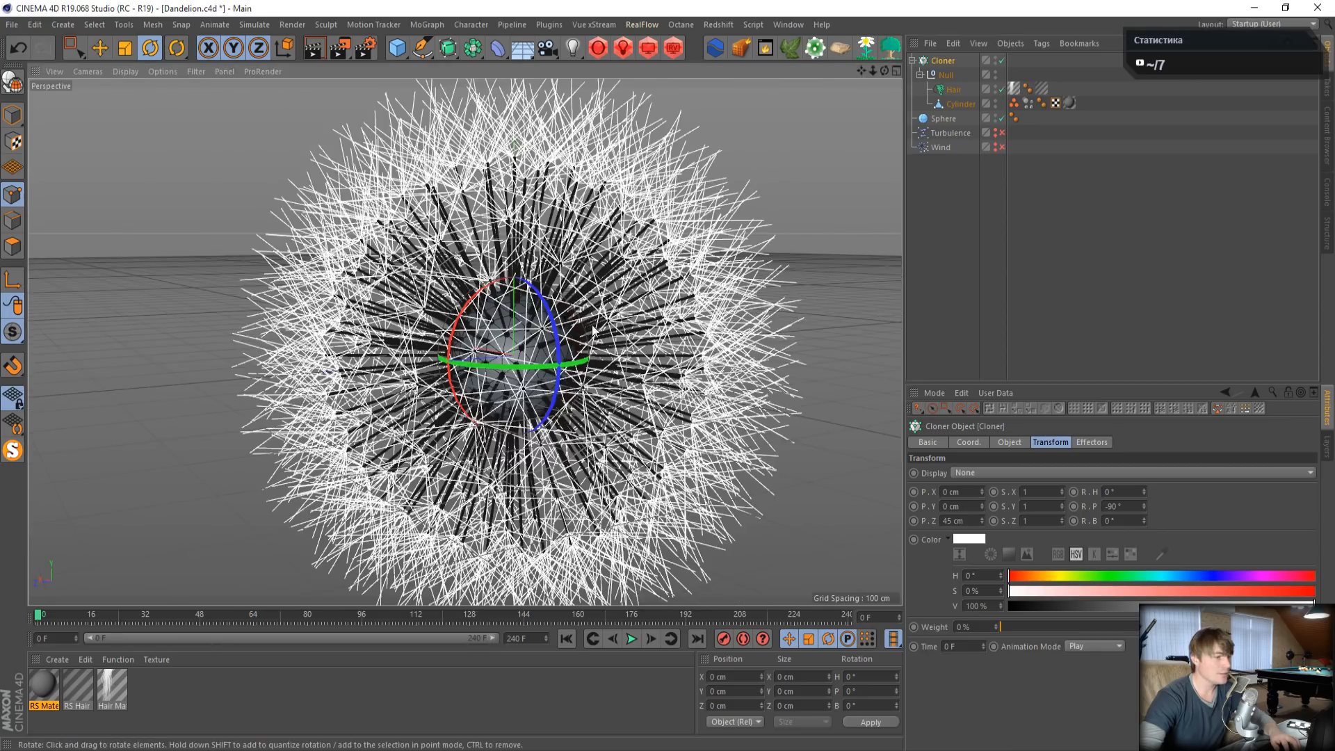
pyautogui.click(673, 47)
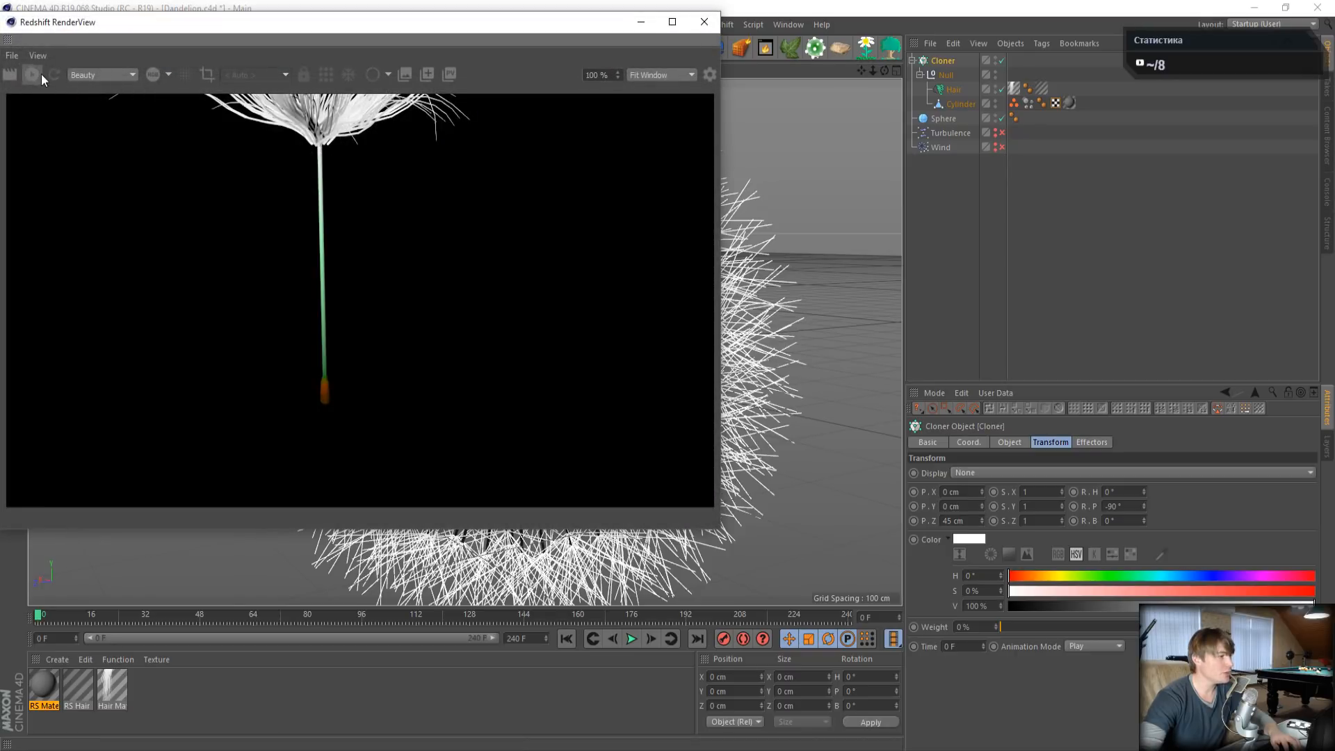
pyautogui.click(33, 75)
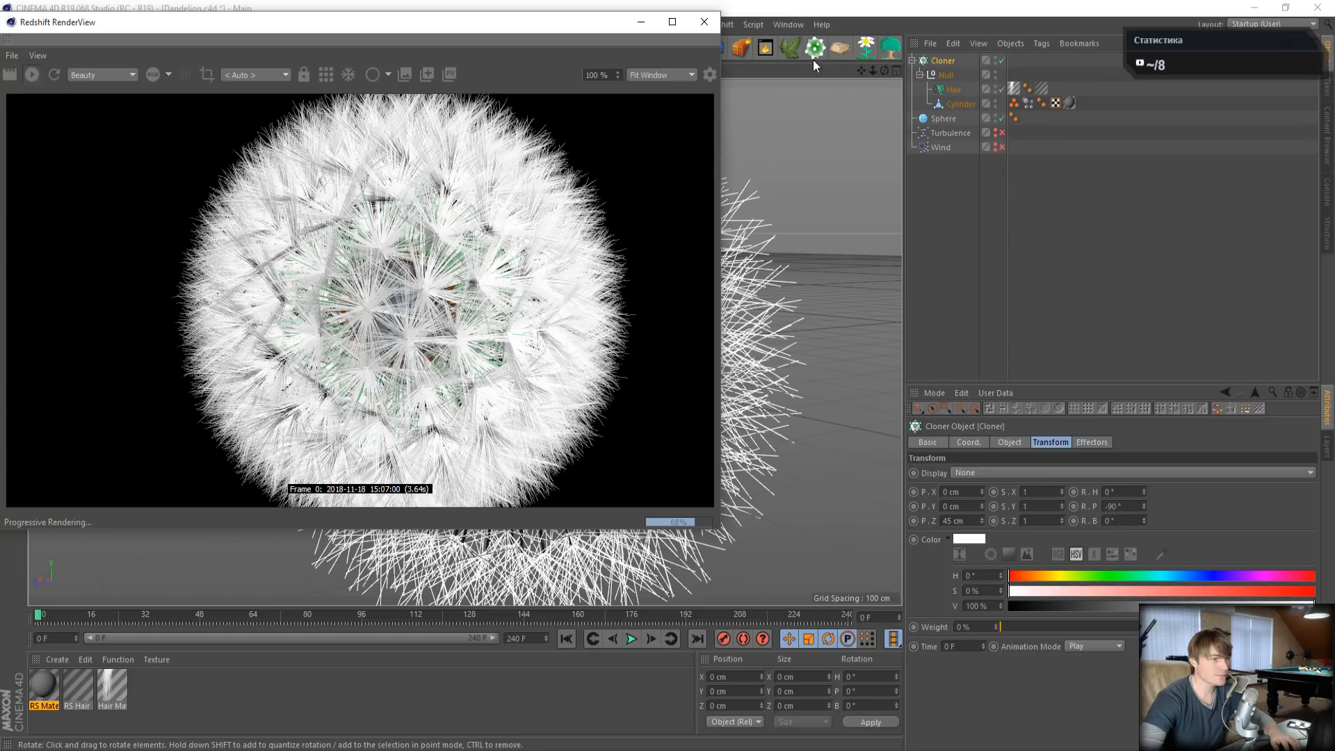
pyautogui.moveTo(866, 71)
pyautogui.mouseDown()
pyautogui.moveTo(838, 74)
pyautogui.moveTo(862, 70)
pyautogui.mouseUp()
# - Switch to the web browser and search Google Images for "dandelion photo" in a new tab
pyautogui.click(228, 748)
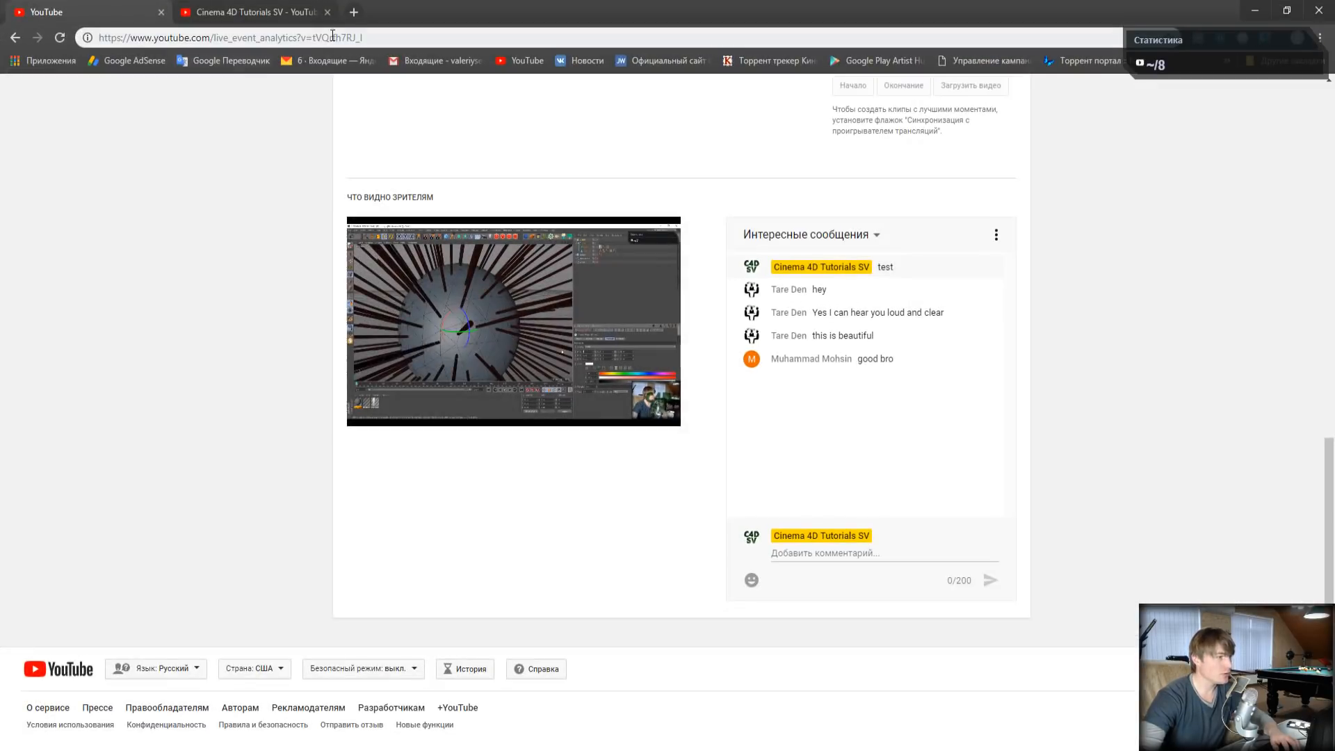
pyautogui.click(354, 12)
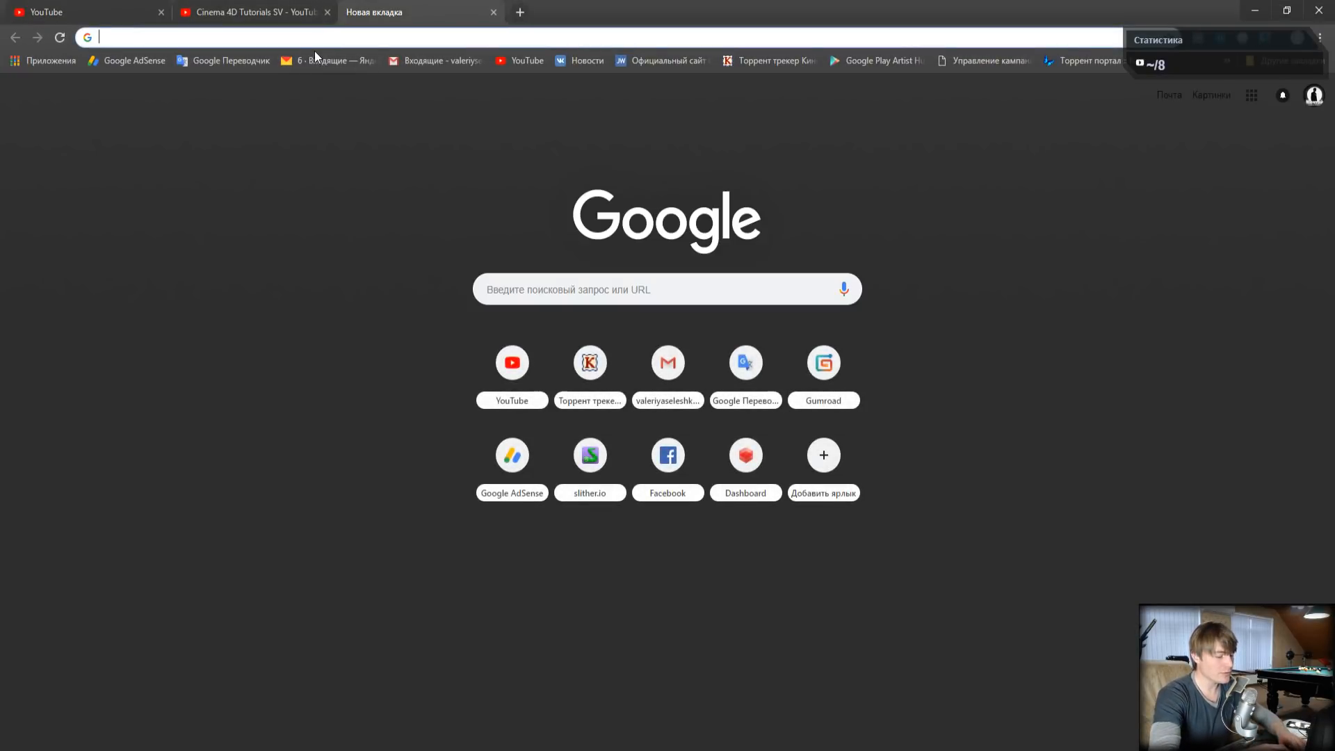
pyautogui.write('dandelio')
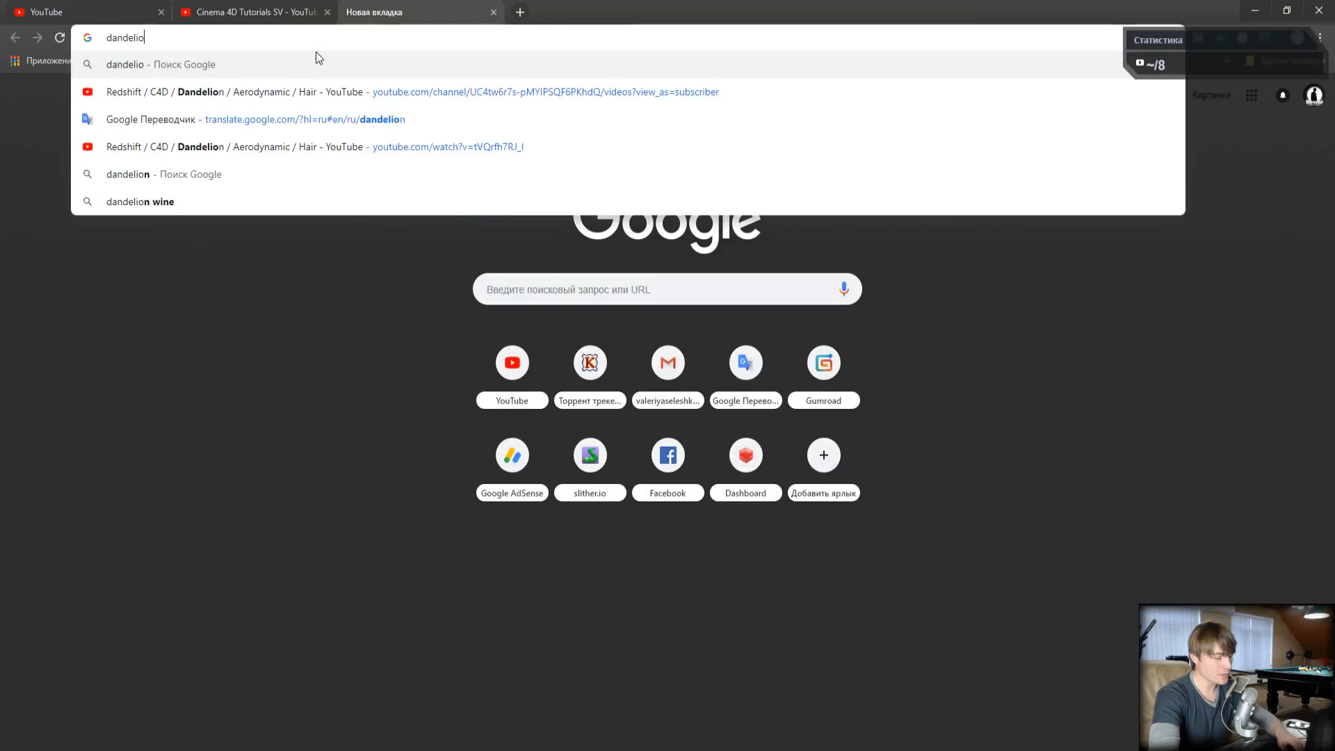
pyautogui.write('n')
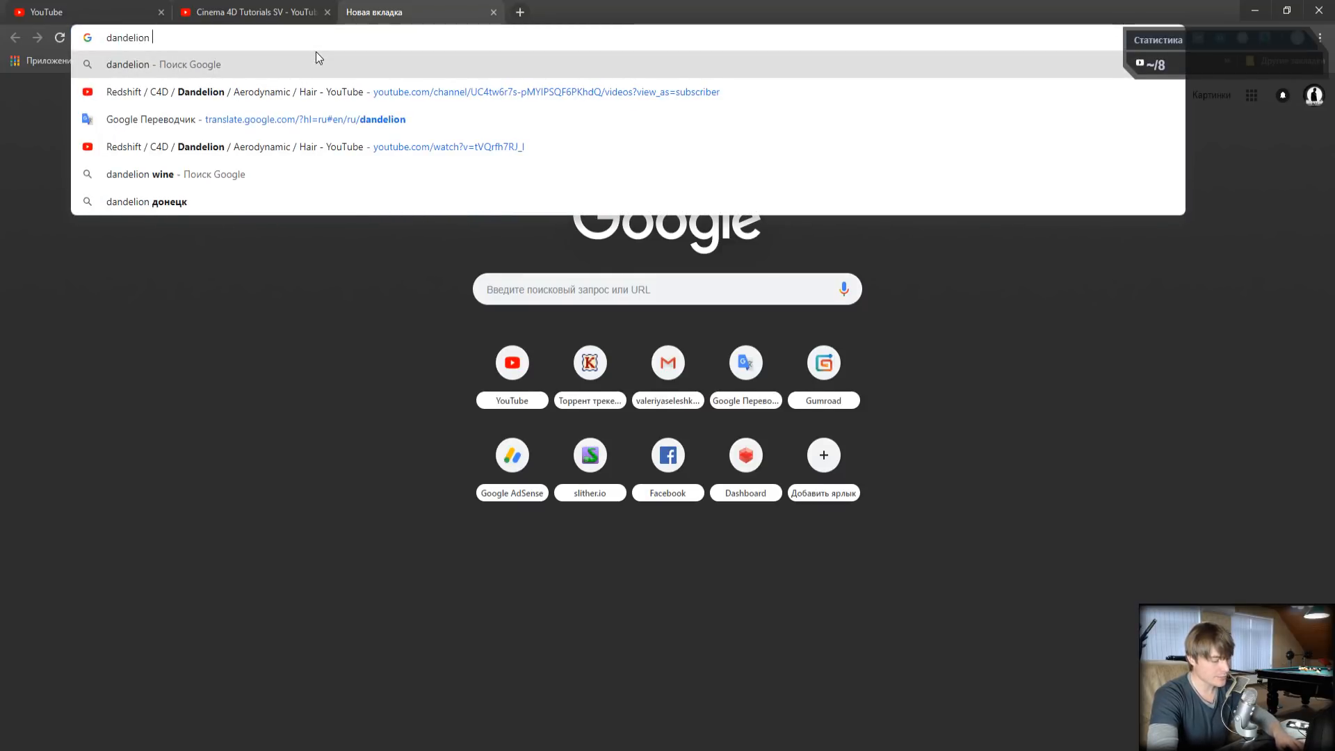
pyautogui.write(' photo')
pyautogui.press('Return')
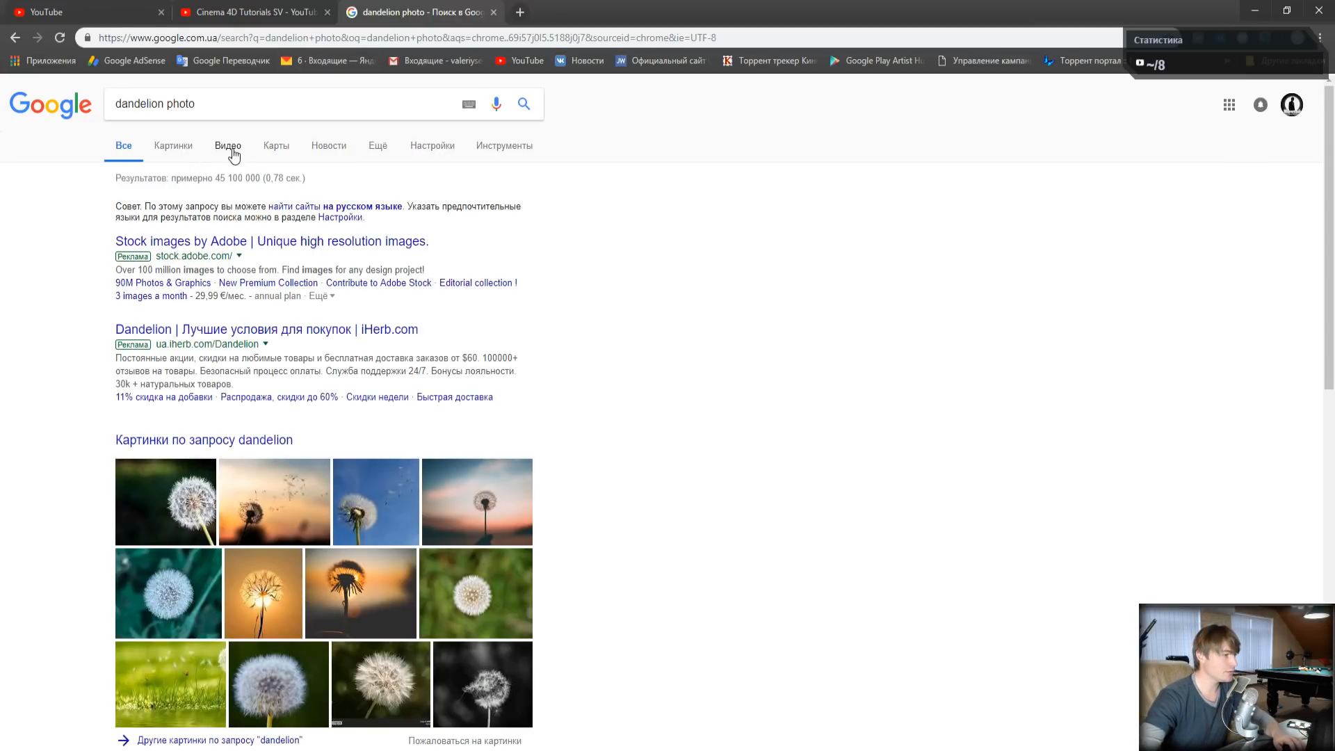
pyautogui.click(174, 146)
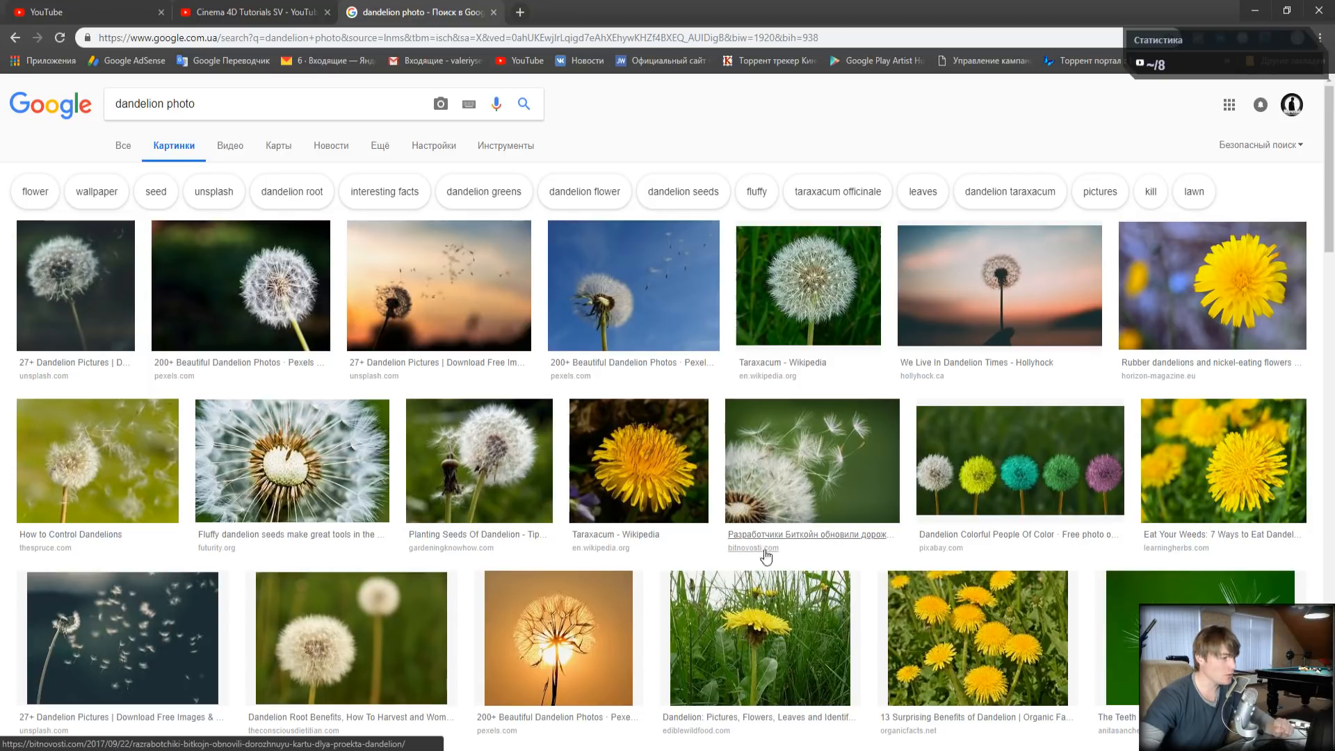
# - Examine several white dandelion photos among the image results as reference for seed density and the flower's core
pyautogui.click(257, 311)
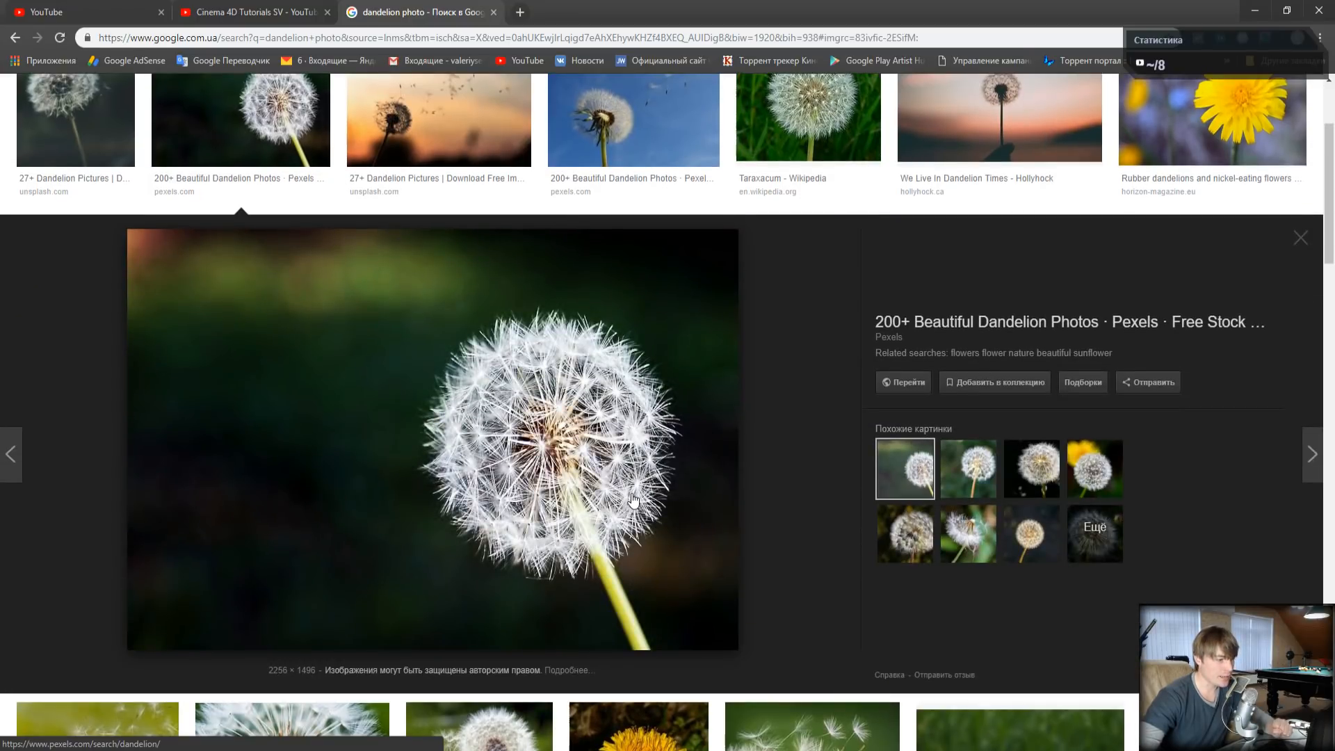
pyautogui.scroll(-4, 566, 424)
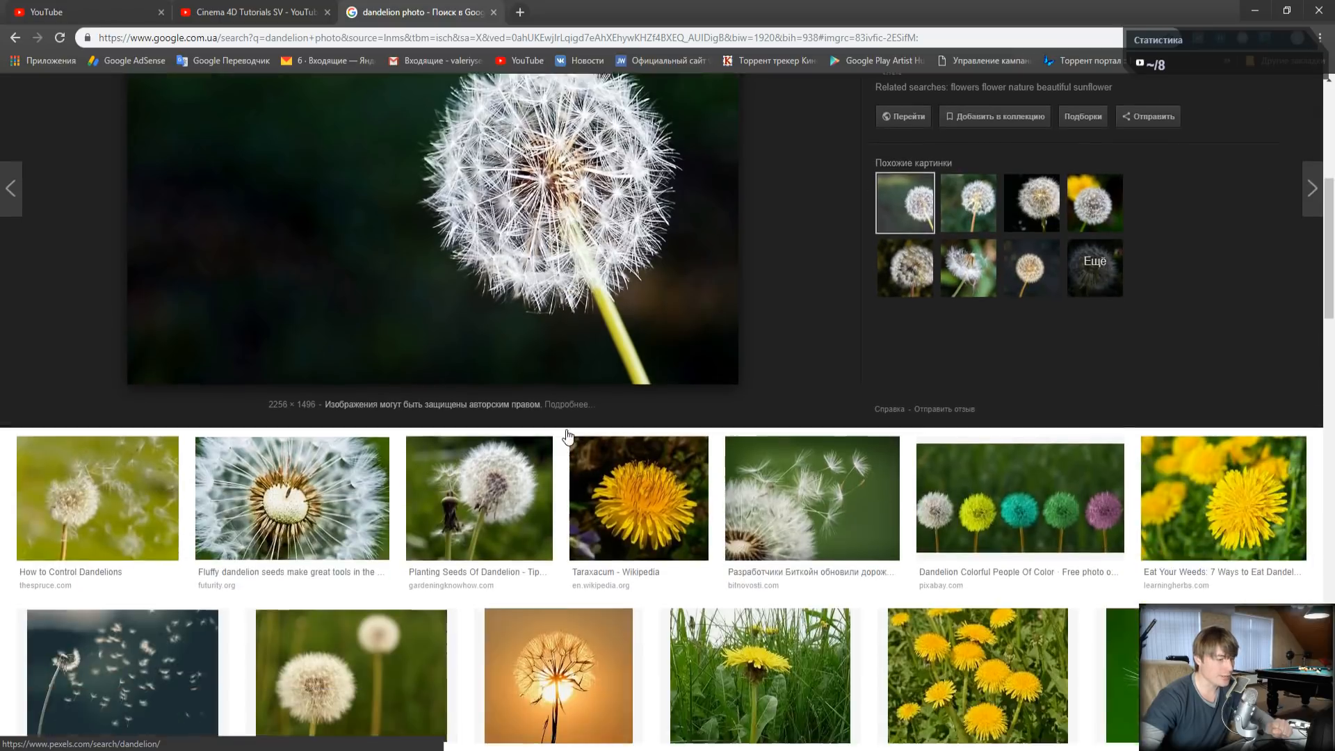
pyautogui.click(528, 452)
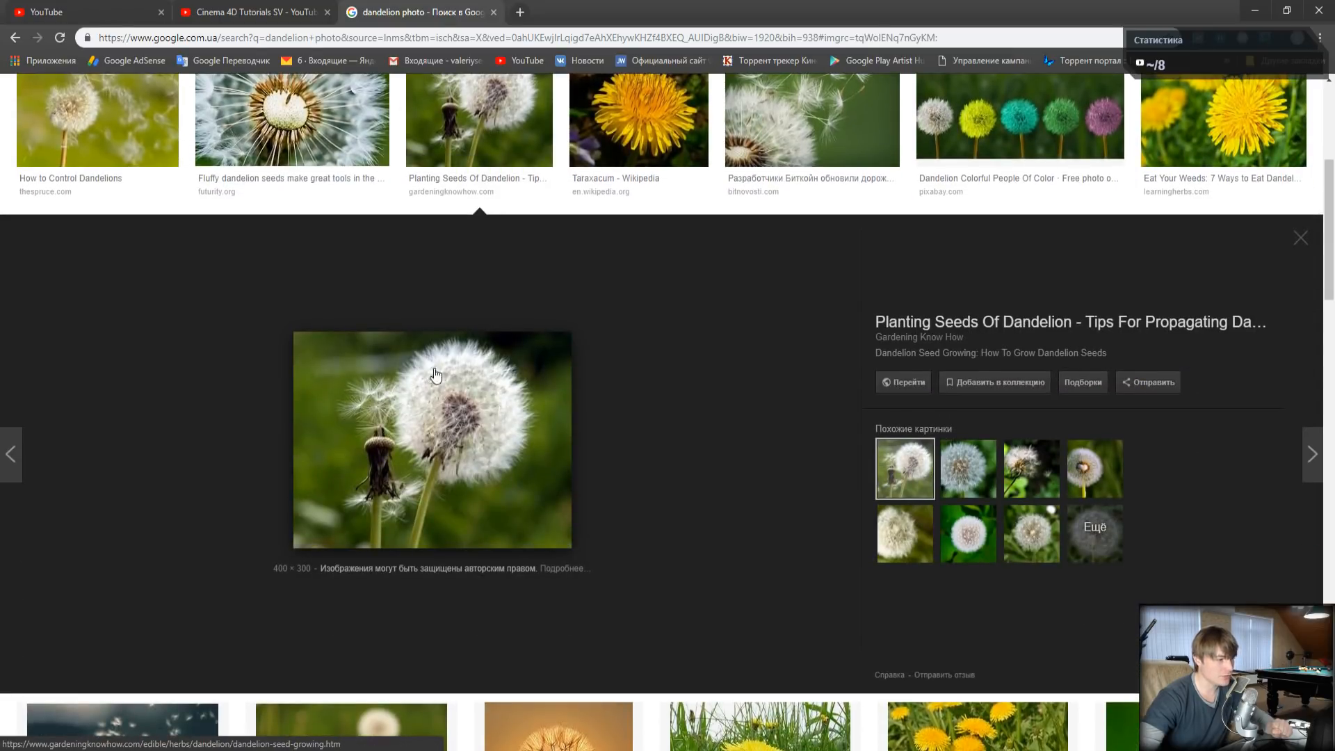
pyautogui.scroll(-5, 489, 413)
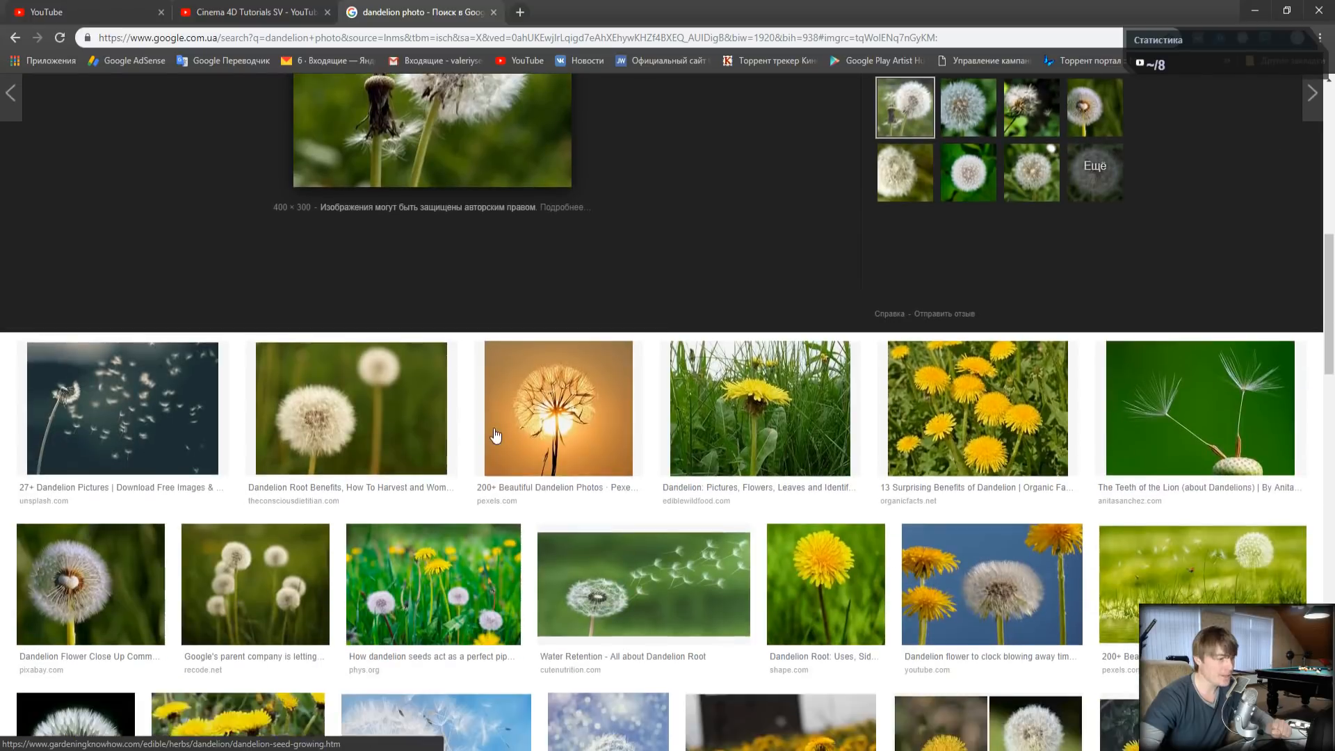
pyautogui.click(372, 376)
pyautogui.scroll(-3, 197, 608)
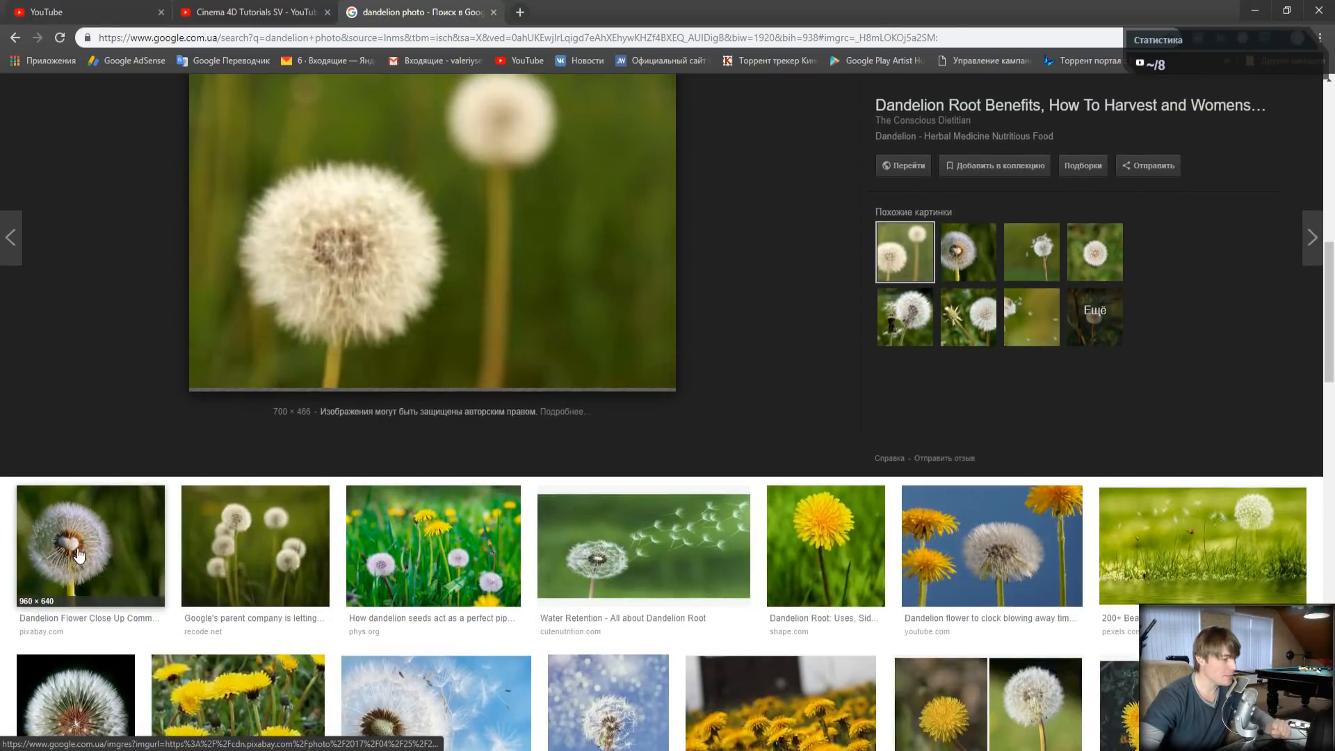
pyautogui.click(80, 554)
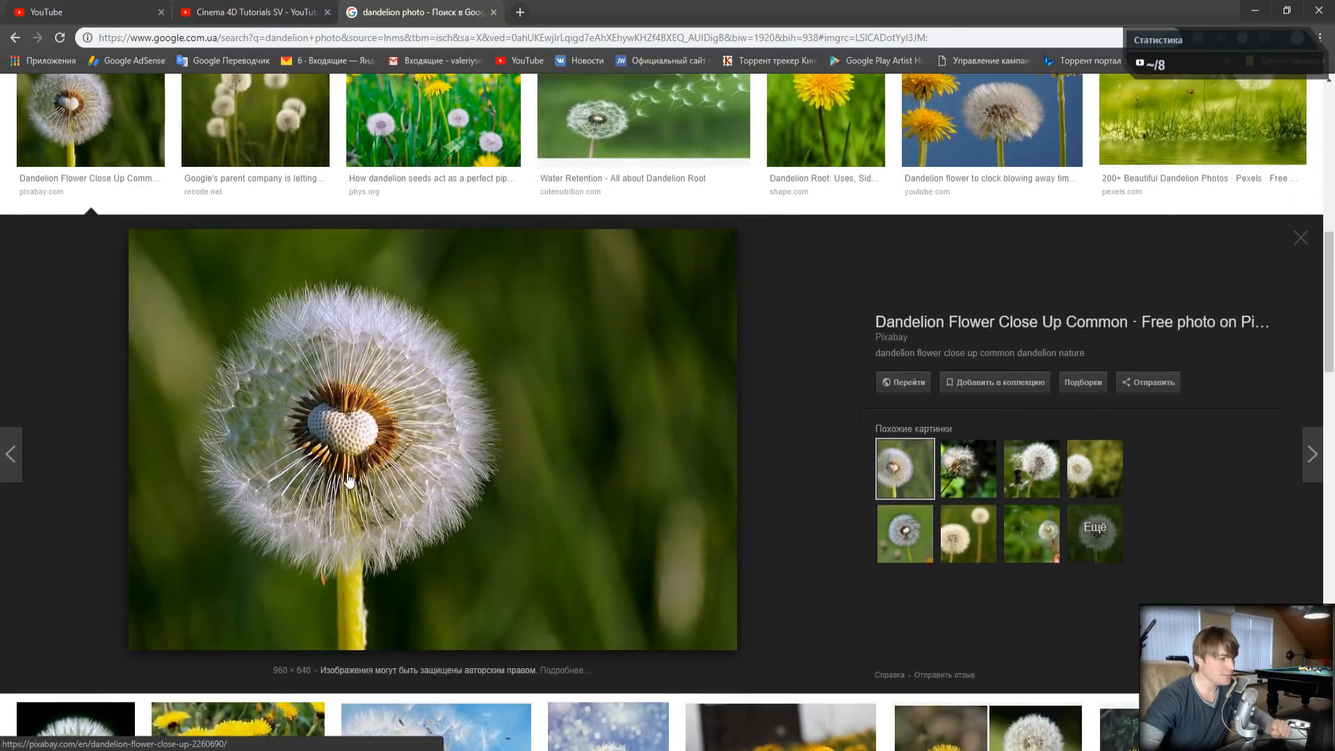
pyautogui.scroll(-6, 379, 452)
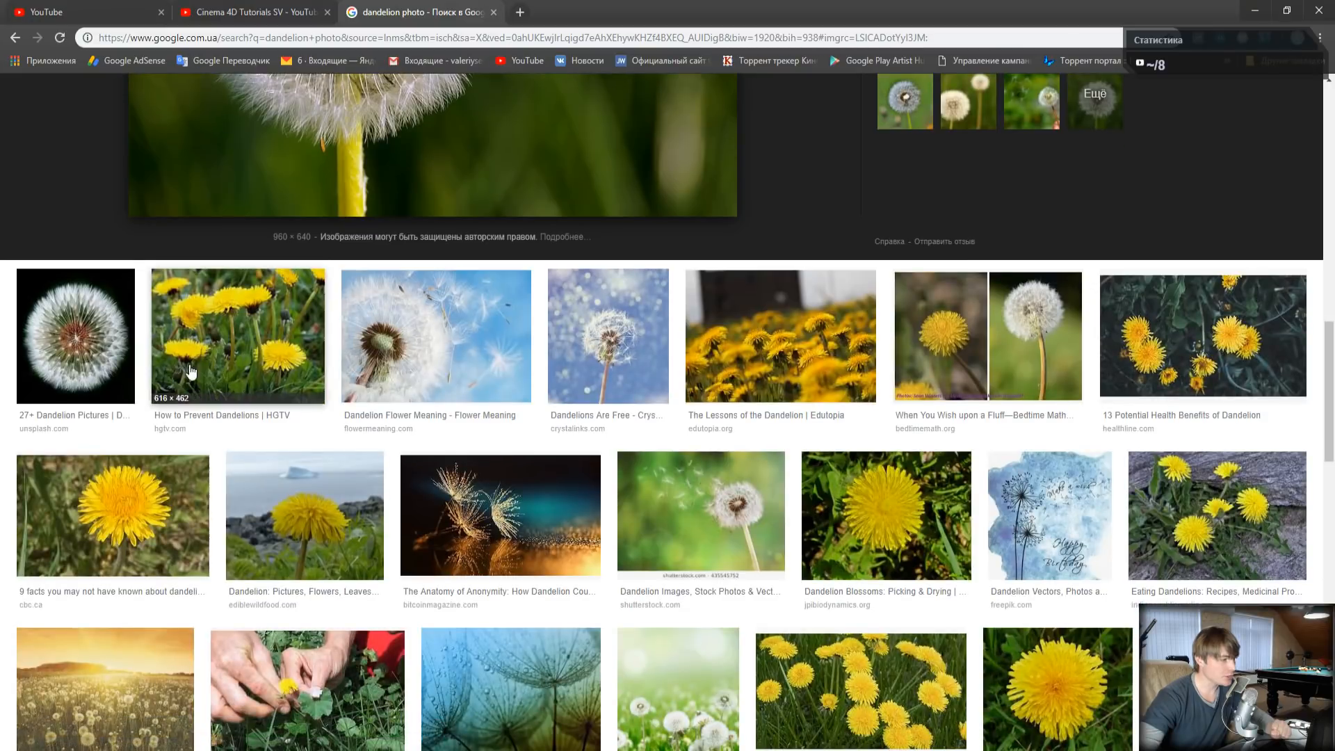
pyautogui.click(419, 342)
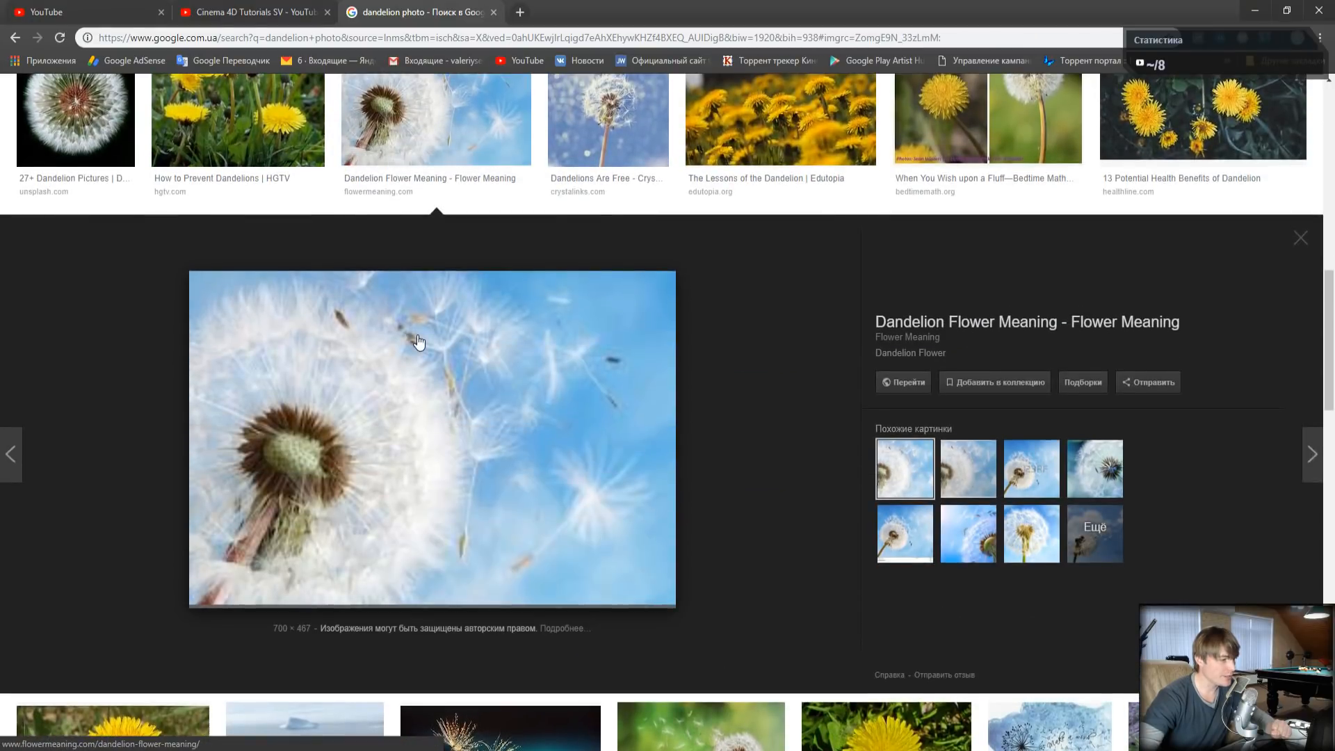
pyautogui.scroll(-6, 326, 487)
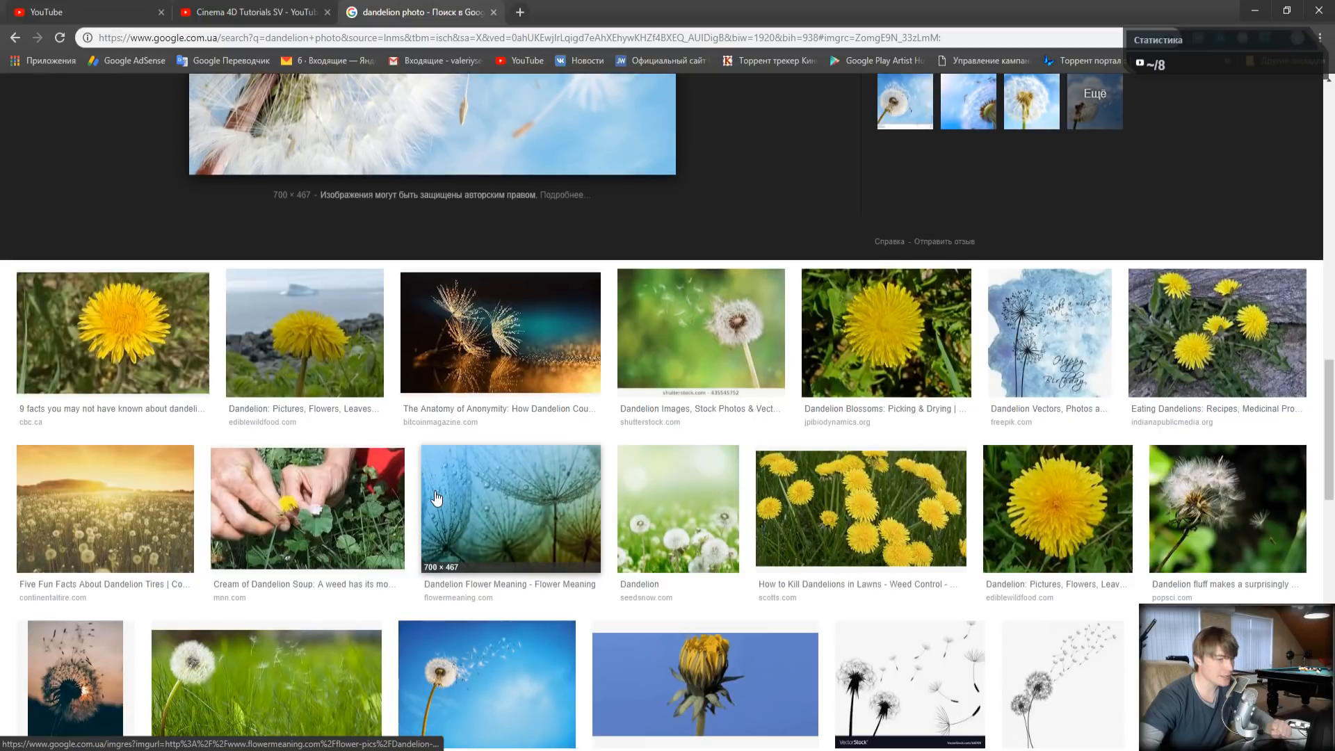
pyautogui.click(734, 351)
pyautogui.scroll(6, 500, 393)
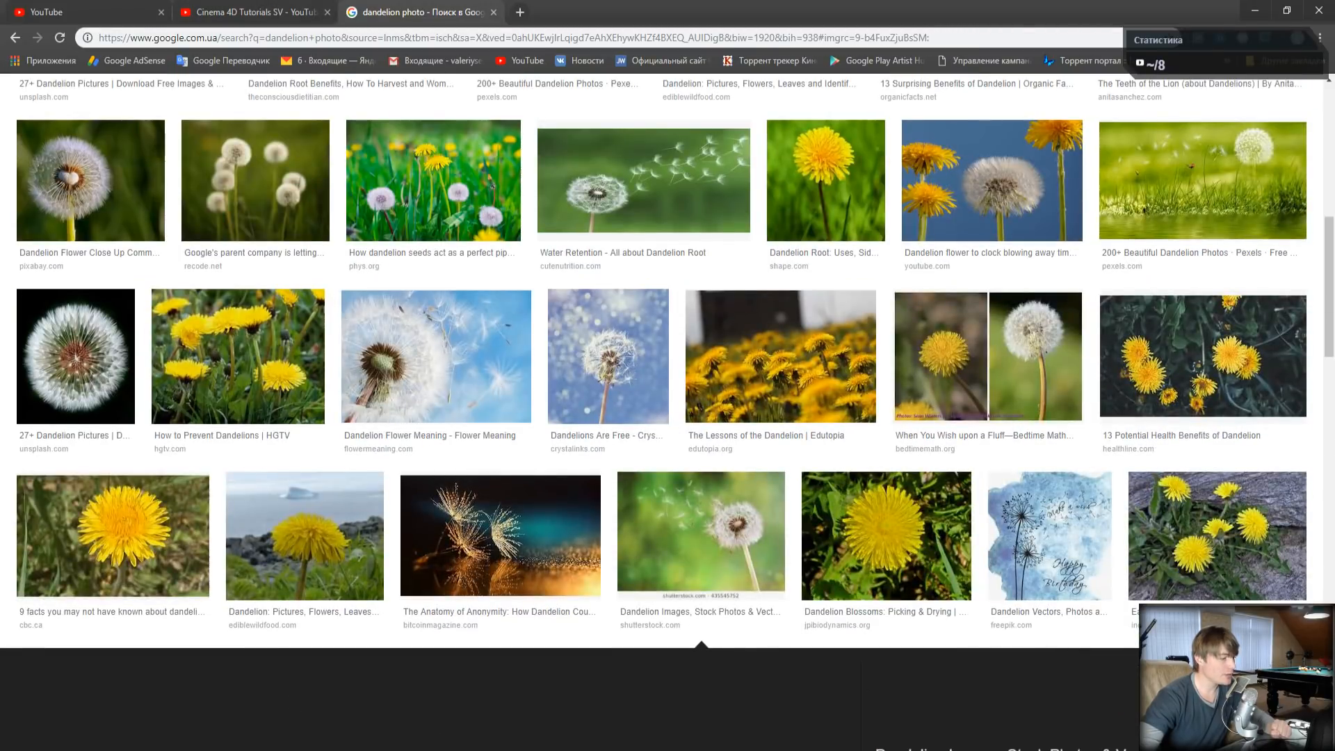
# - Back in Cinema 4D, set the Sphere's segments to 12, refresh the clones by briefly playing the timeline, and check the render preview
pyautogui.click(331, 702)
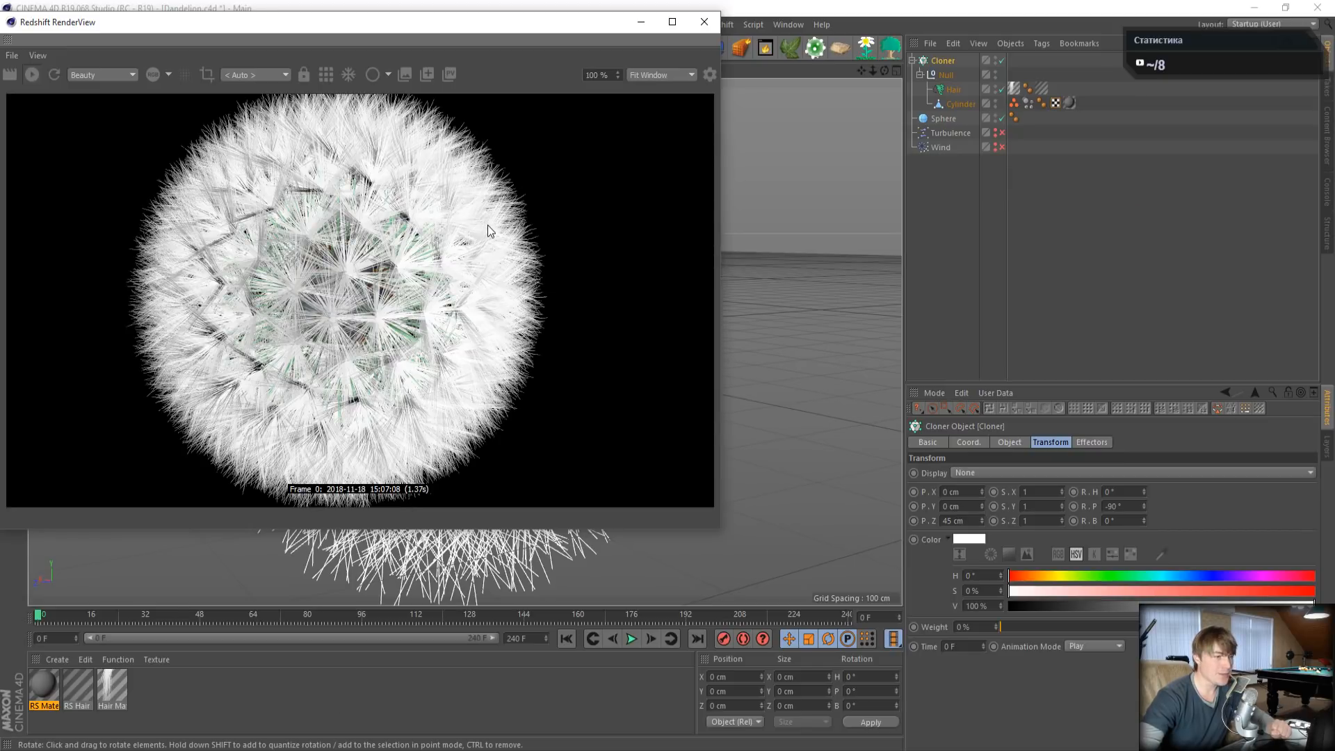
pyautogui.click(947, 119)
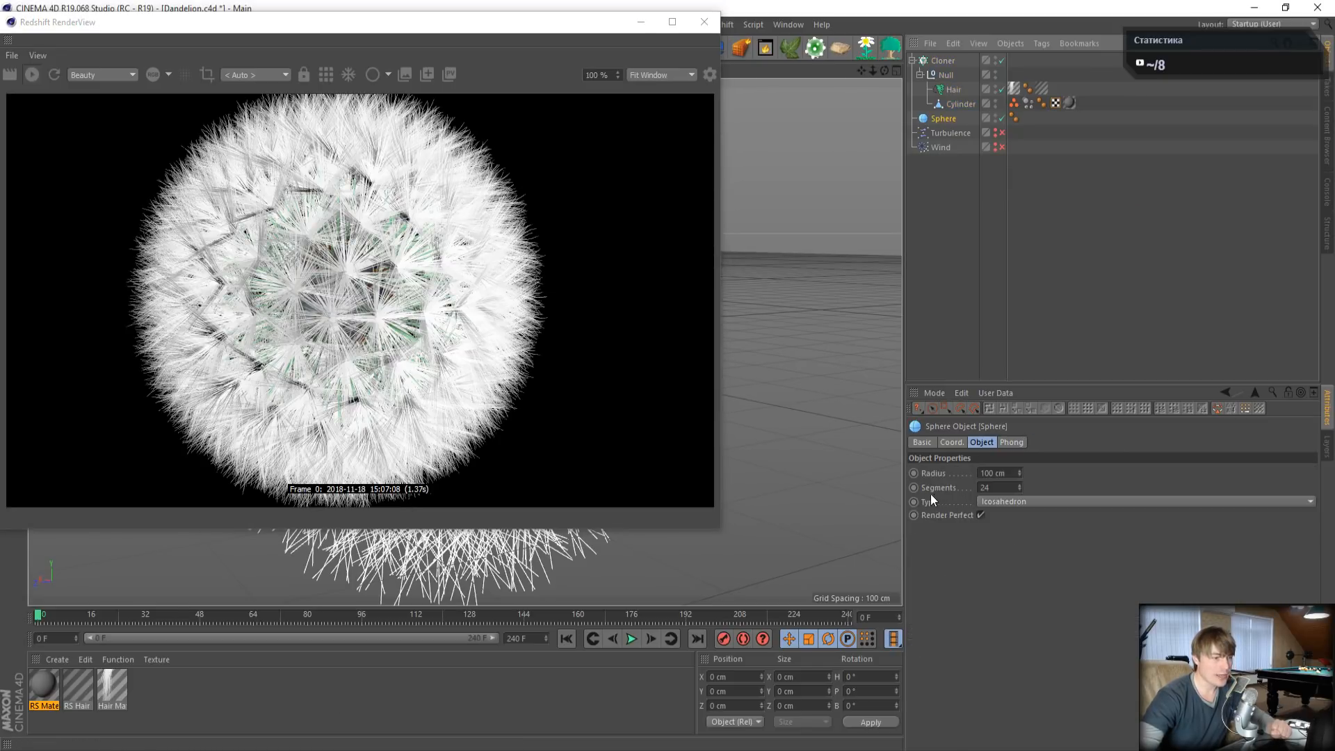
pyautogui.doubleClick(1005, 488)
pyautogui.write('12')
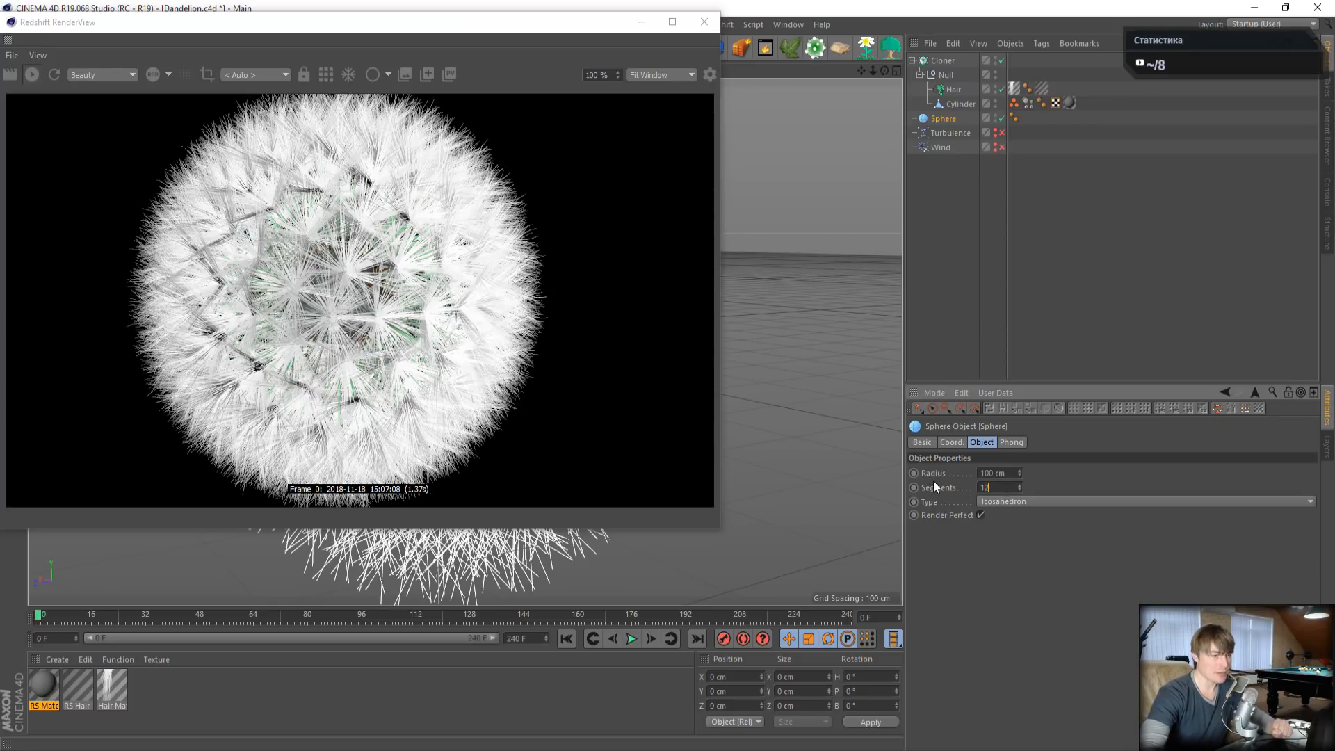
pyautogui.press('Return')
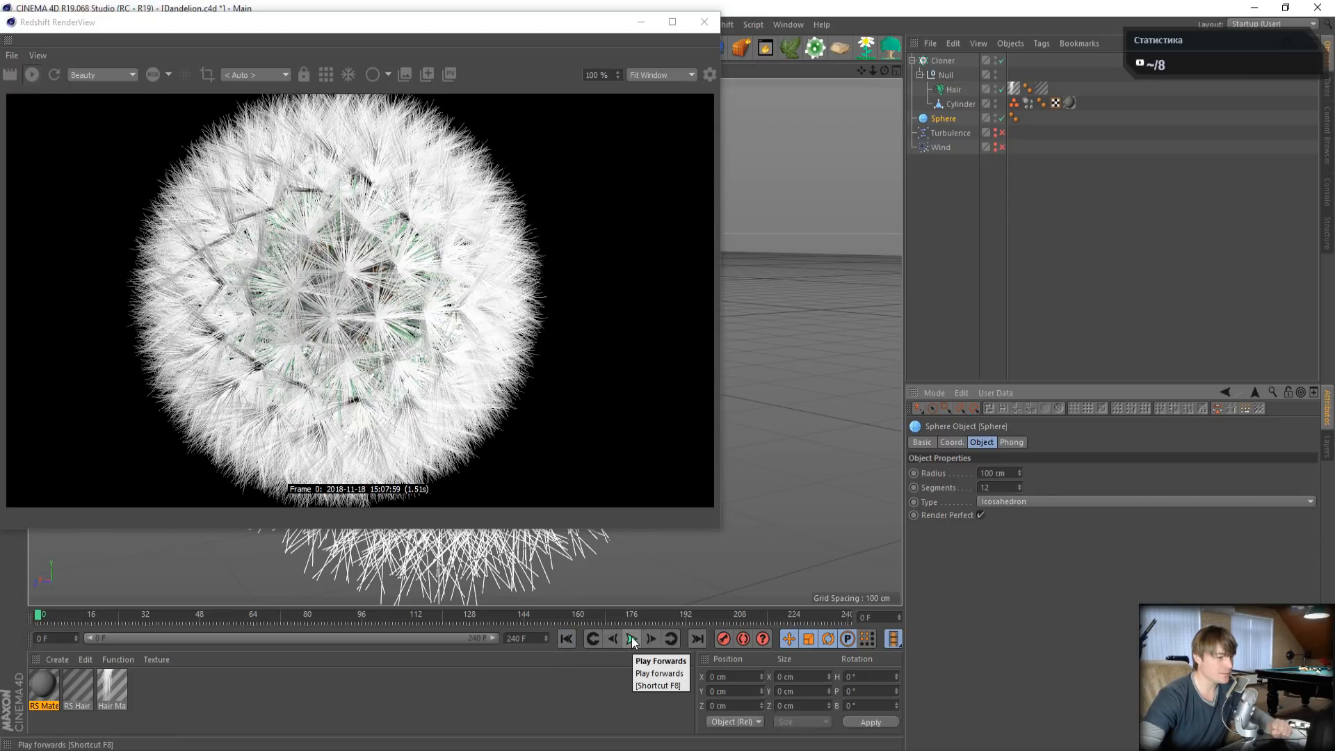
pyautogui.click(633, 640)
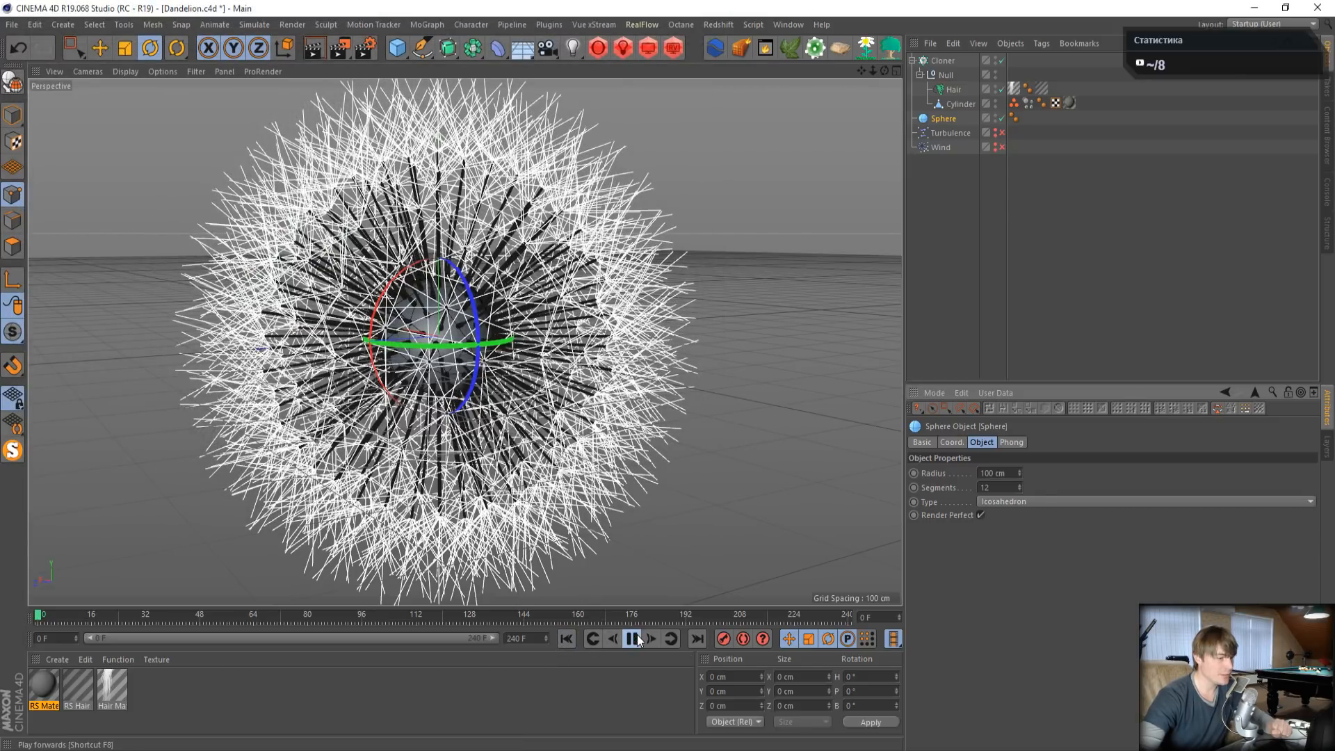
pyautogui.click(633, 640)
pyautogui.click(567, 640)
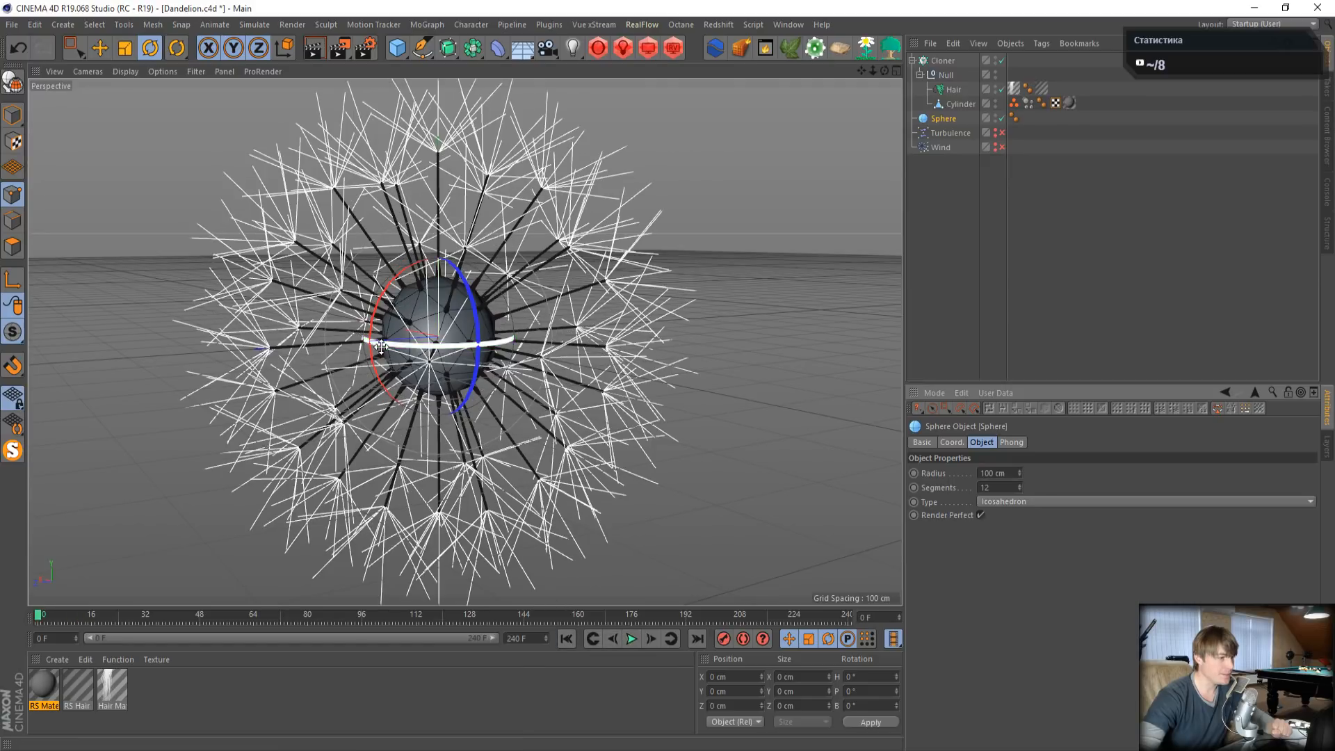
pyautogui.click(647, 55)
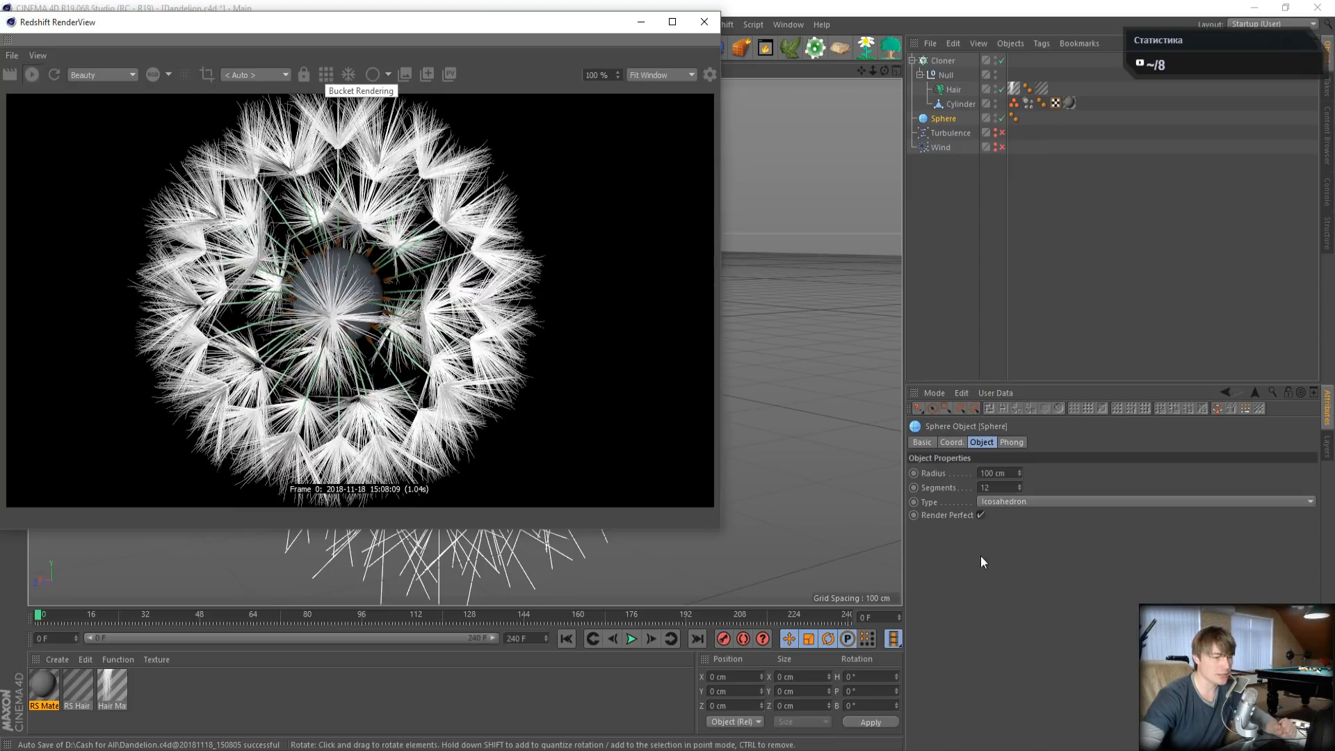
# - Set the Sphere's segments to 18, refresh the clones with a brief playback returned to frame 0, and close the render preview
pyautogui.moveTo(995, 488); pyautogui.dragTo(870, 465)
pyautogui.write('18')
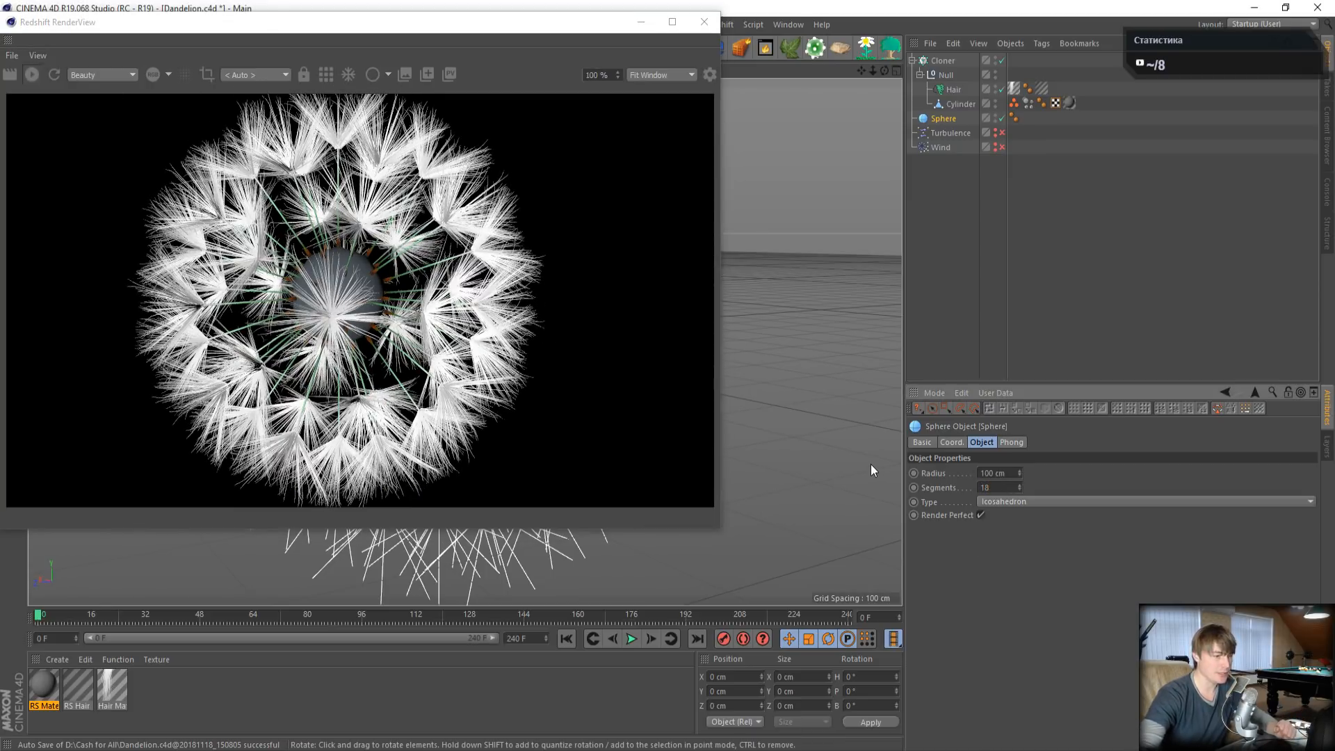
pyautogui.press('Return')
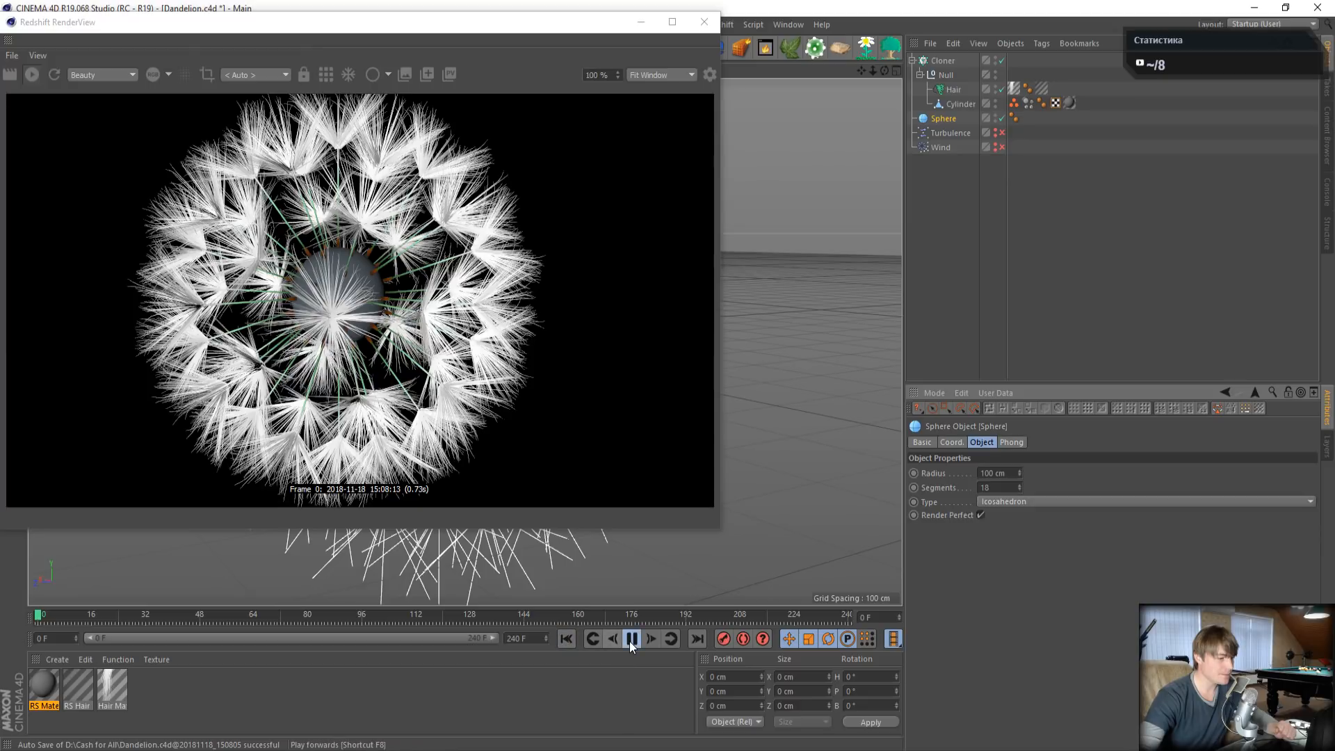
pyautogui.click(630, 639)
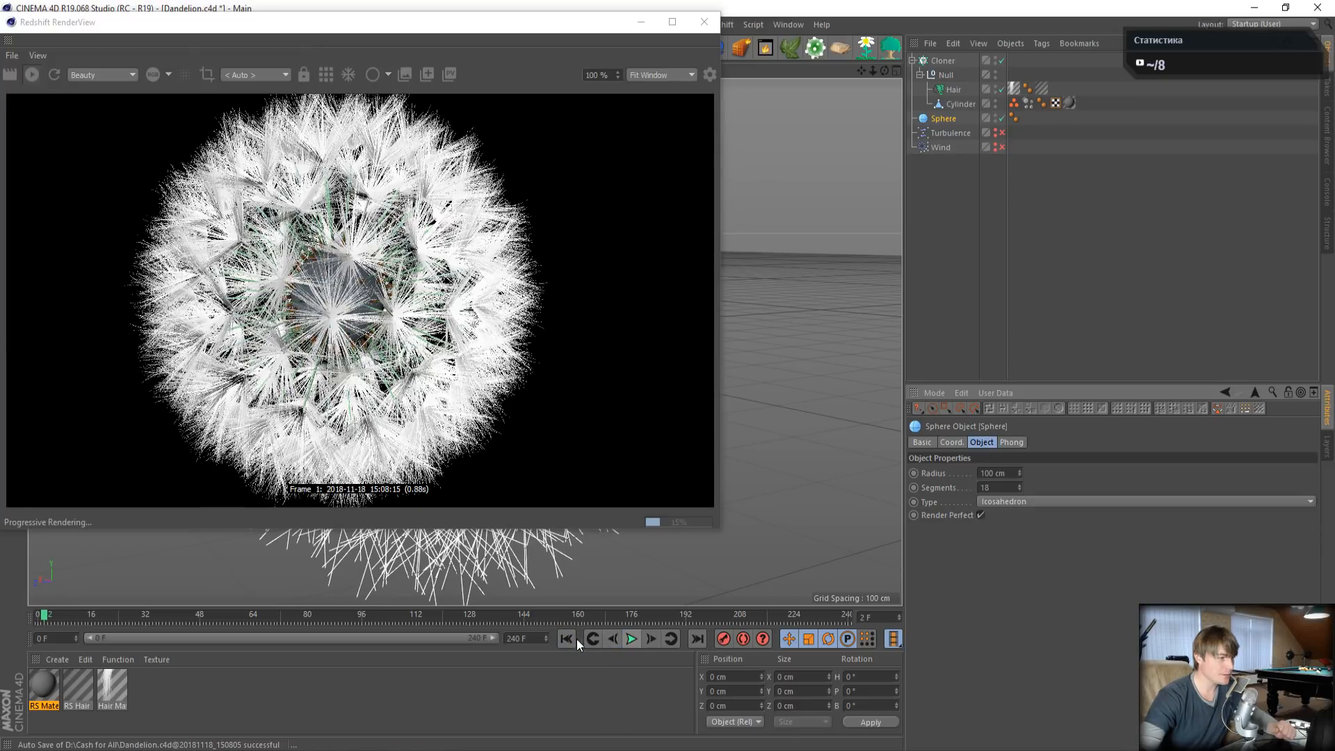
pyautogui.click(561, 641)
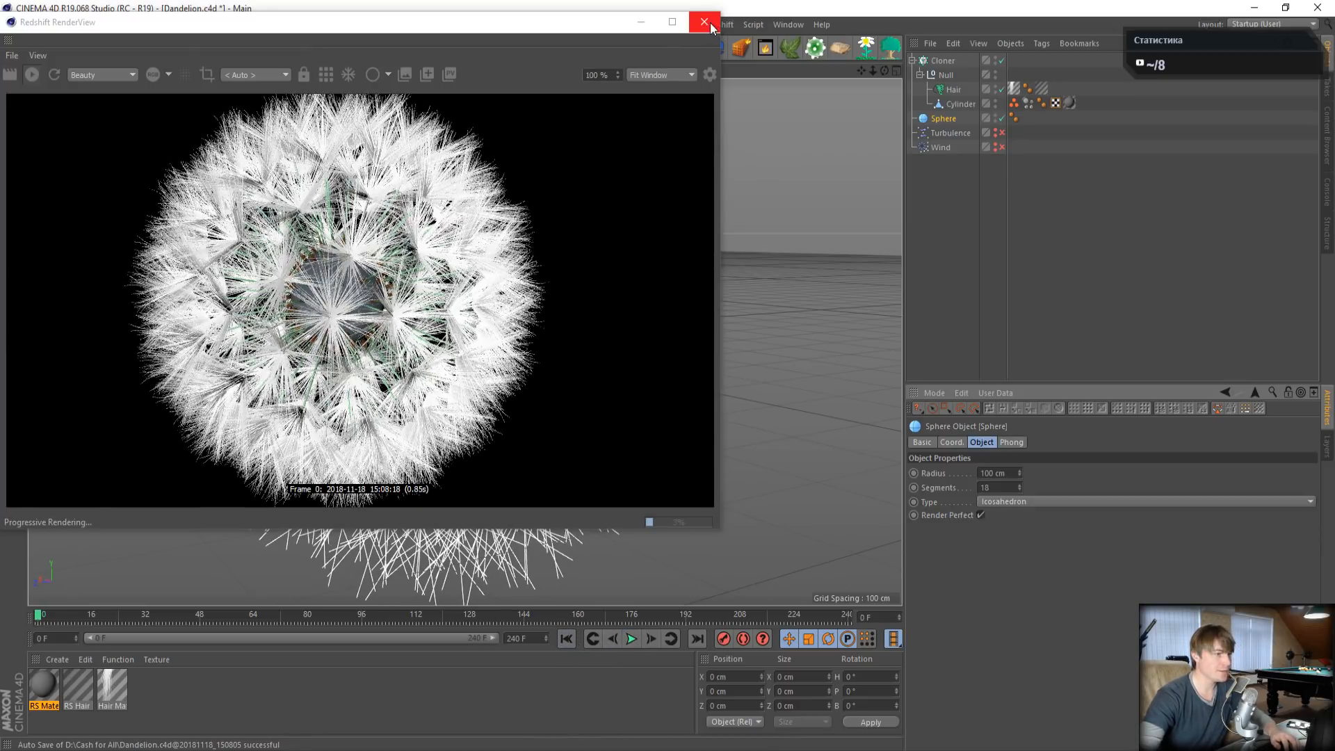
pyautogui.click(710, 25)
# - Open the RS Material's shader graph, review the RS Ramp's colour gradient, and close the graph
pyautogui.keyDown('alt'); pyautogui.moveTo(686, 332); pyautogui.dragTo(192, 592); pyautogui.keyUp('alt')
pyautogui.doubleClick(44, 685)
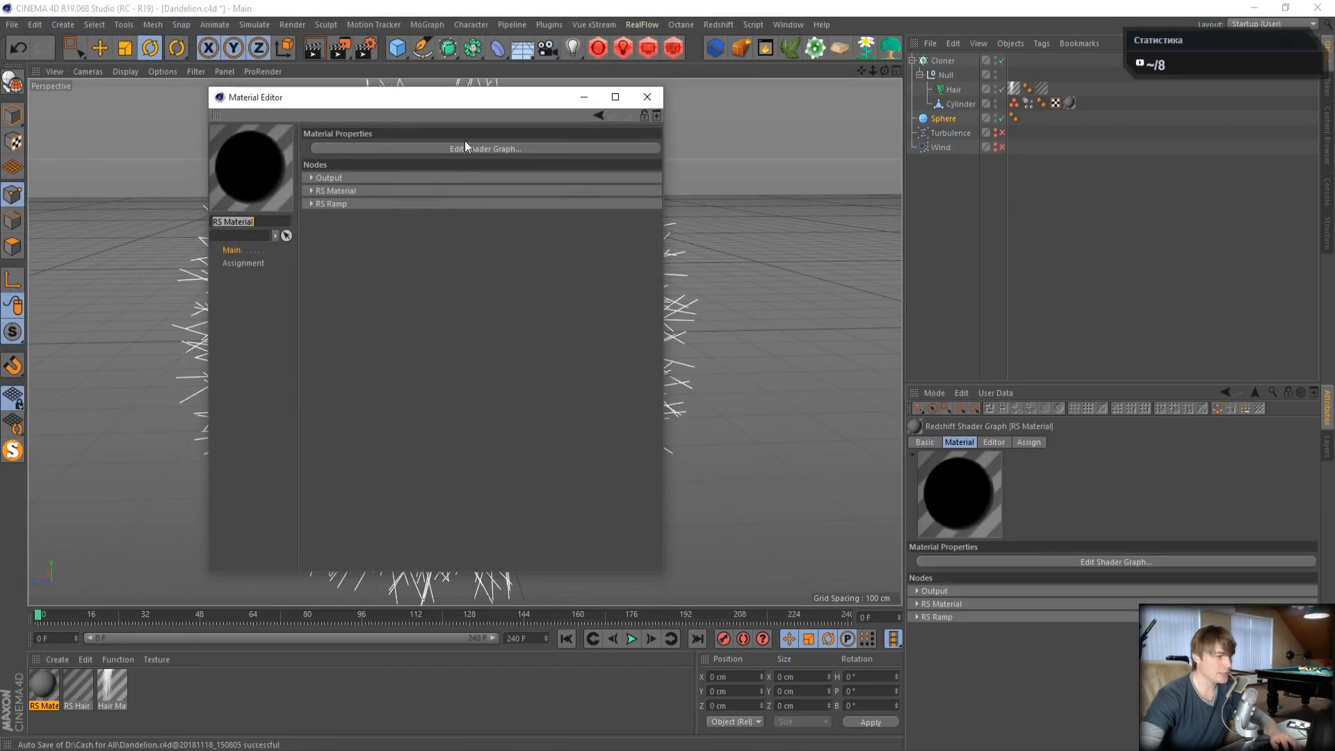
pyautogui.click(458, 148)
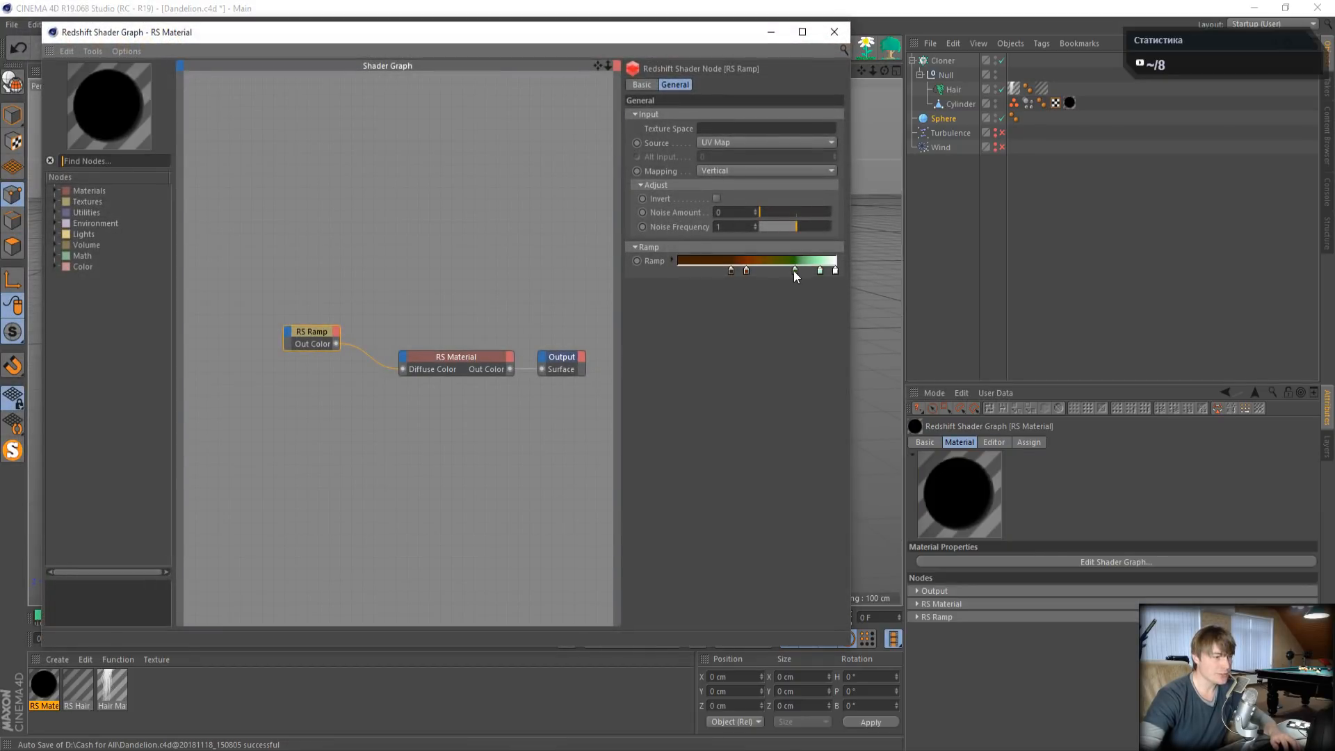
pyautogui.click(834, 31)
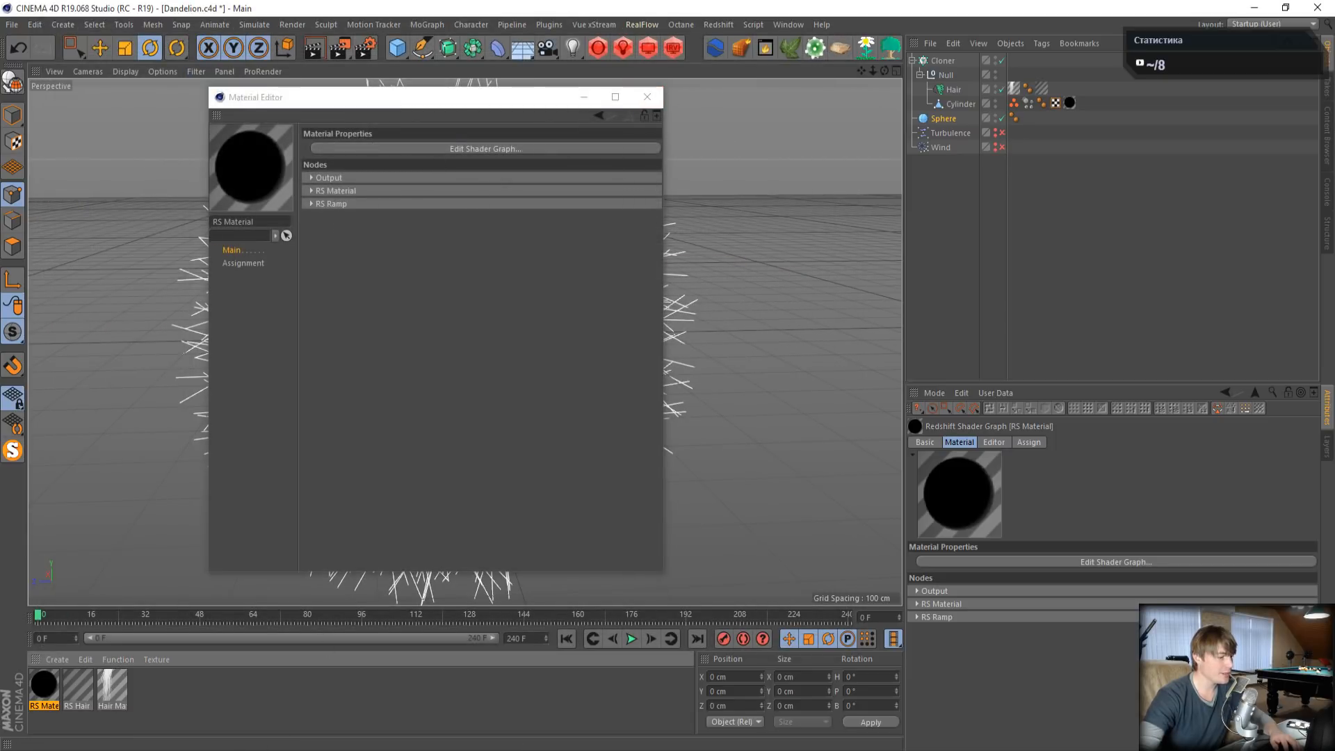
# - Switch to the browser and examine the enlarged Pixabay dandelion close-up as reference for the seeds and core
pyautogui.click(237, 743)
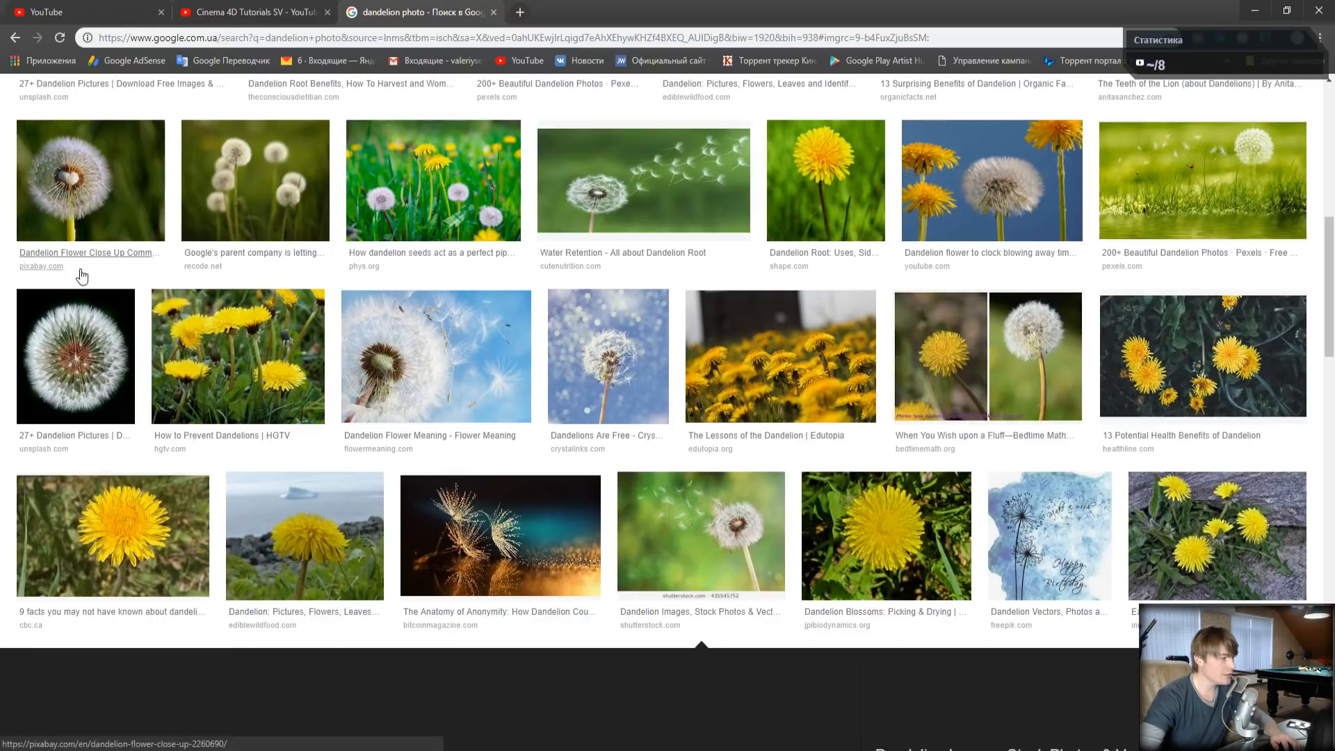
pyautogui.click(91, 201)
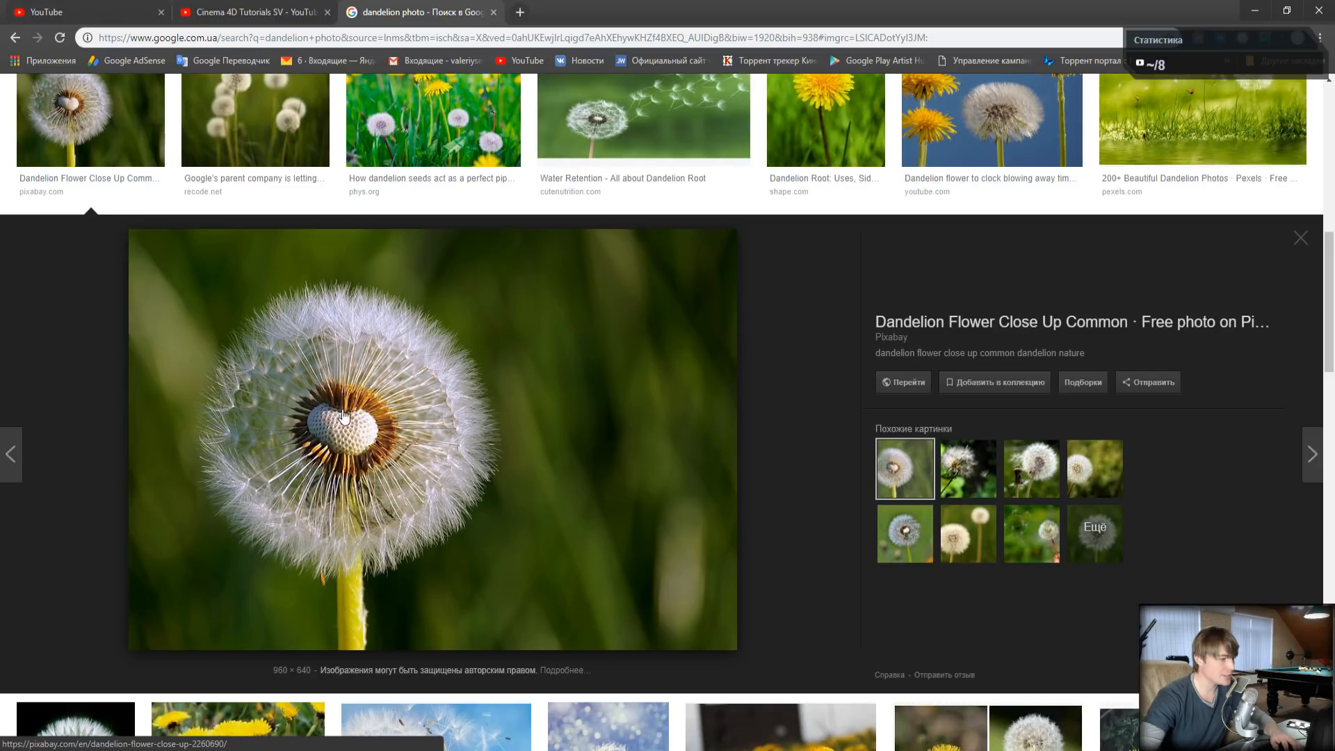
pyautogui.click(1255, 11)
# - Restart the Redshift RenderView preview and set the Hair object's hair count to 65, checking the dandelion head from another angle
pyautogui.click(585, 97)
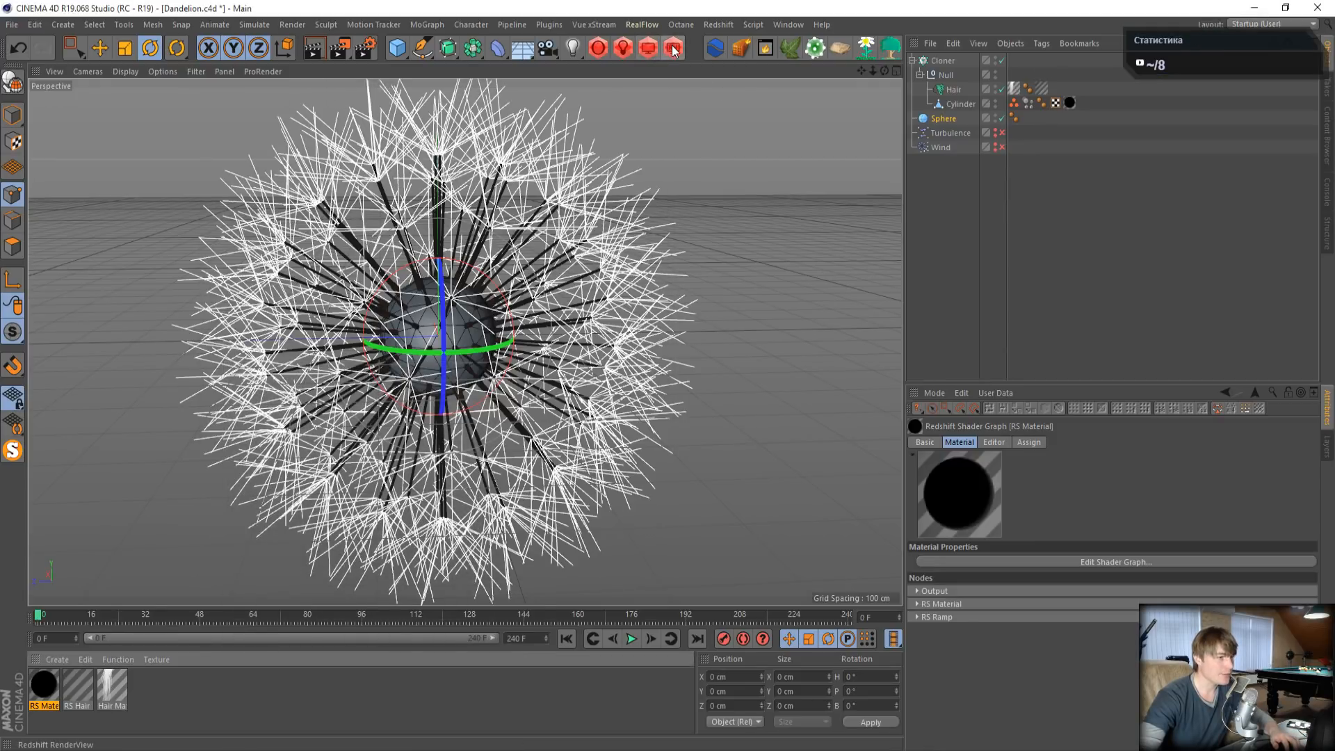
pyautogui.click(673, 47)
pyautogui.click(31, 76)
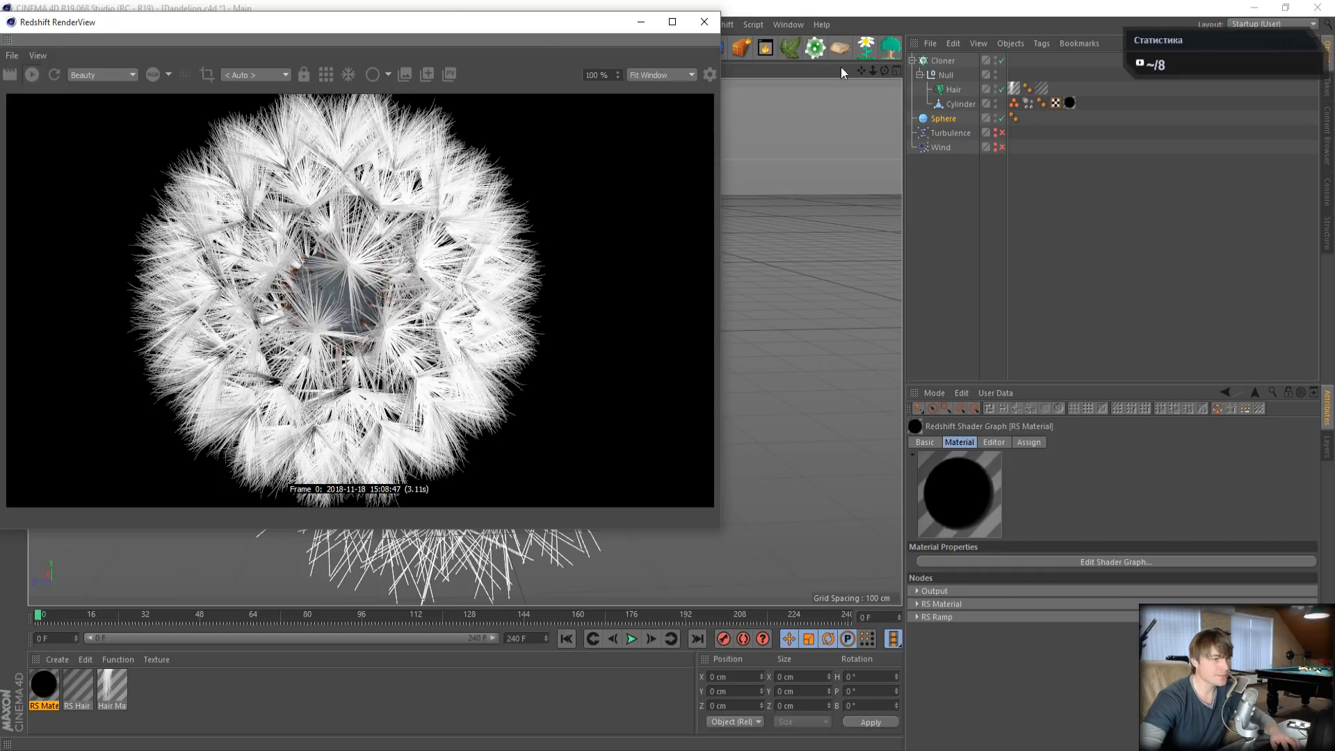
pyautogui.click(952, 91)
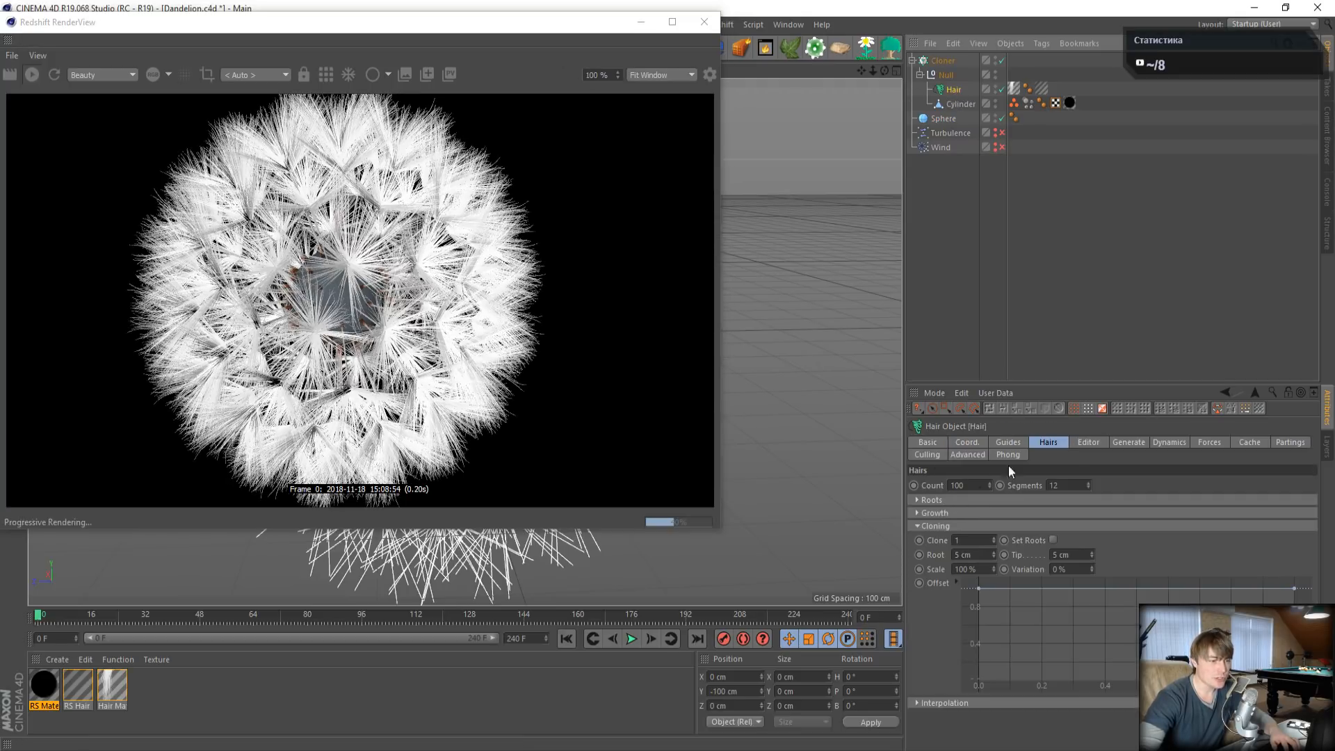
pyautogui.click(966, 486)
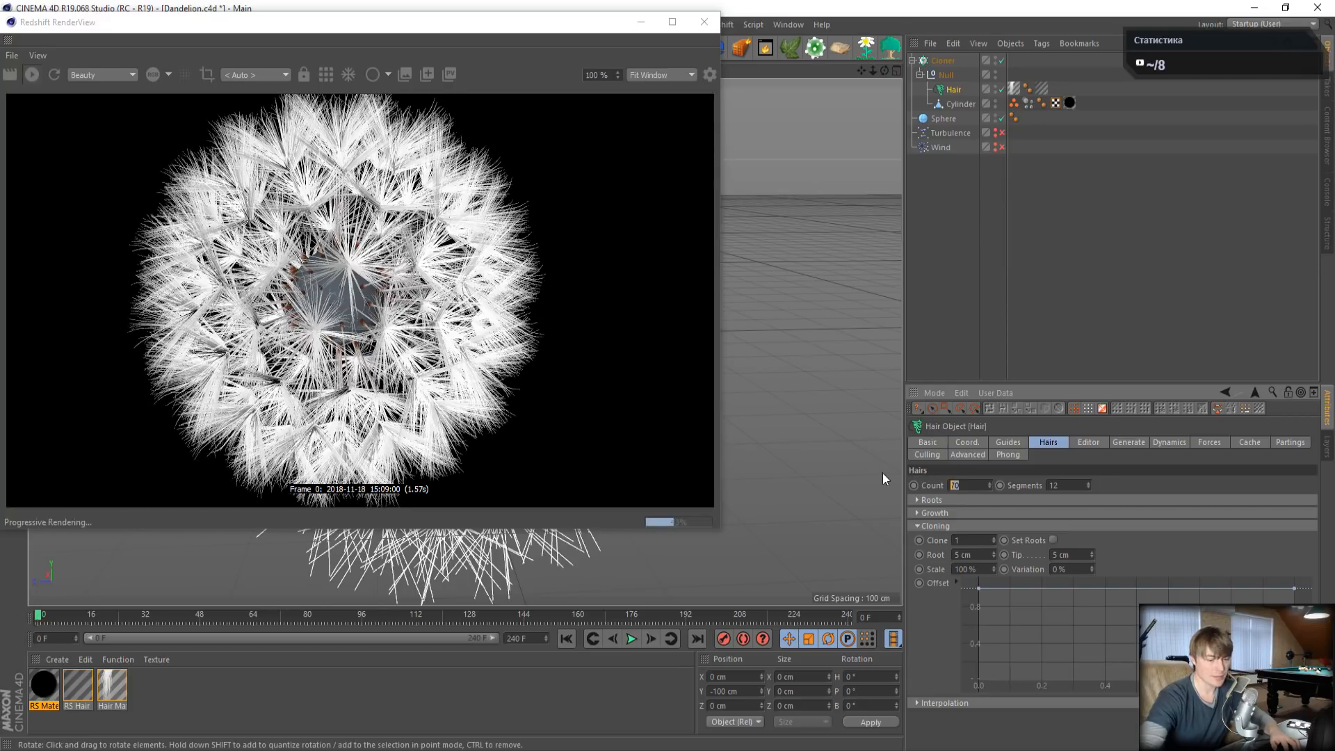
pyautogui.write('65')
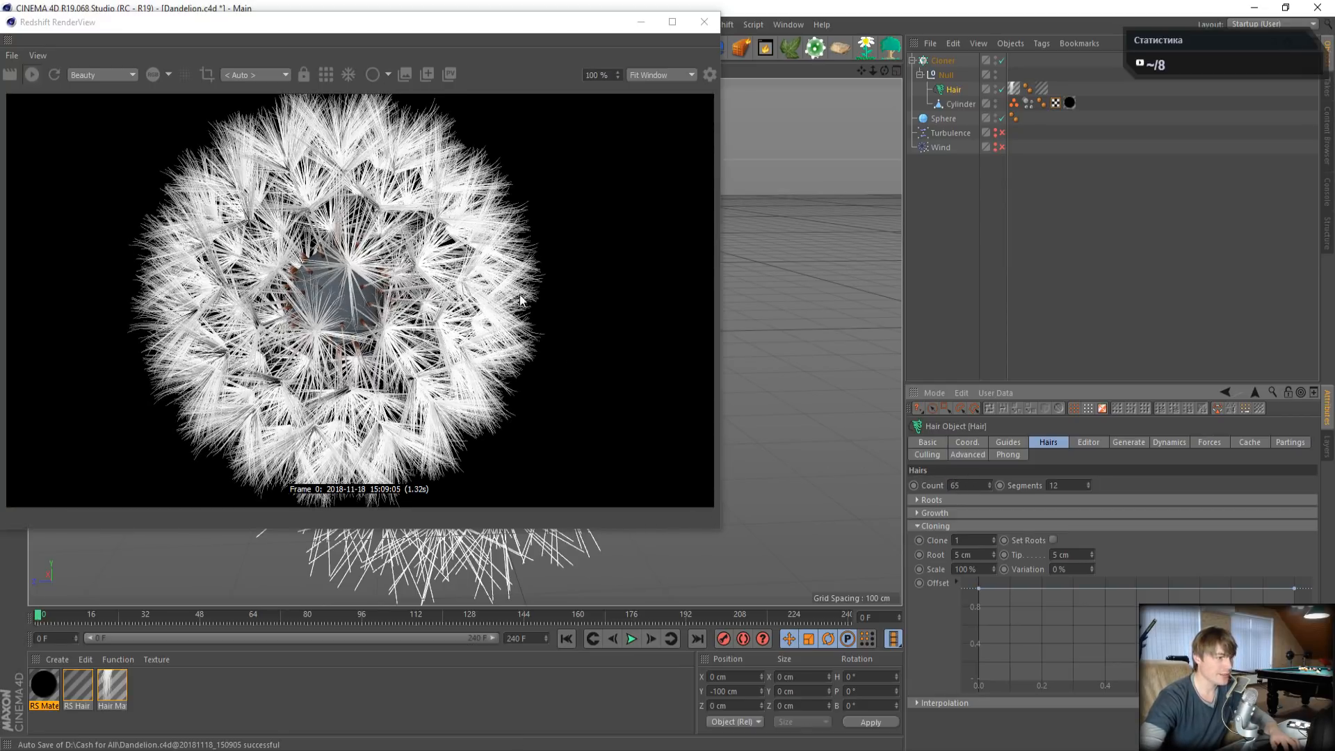
pyautogui.moveTo(873, 71)
pyautogui.mouseDown()
pyautogui.moveTo(987, 92)
pyautogui.moveTo(884, 69)
pyautogui.mouseUp()
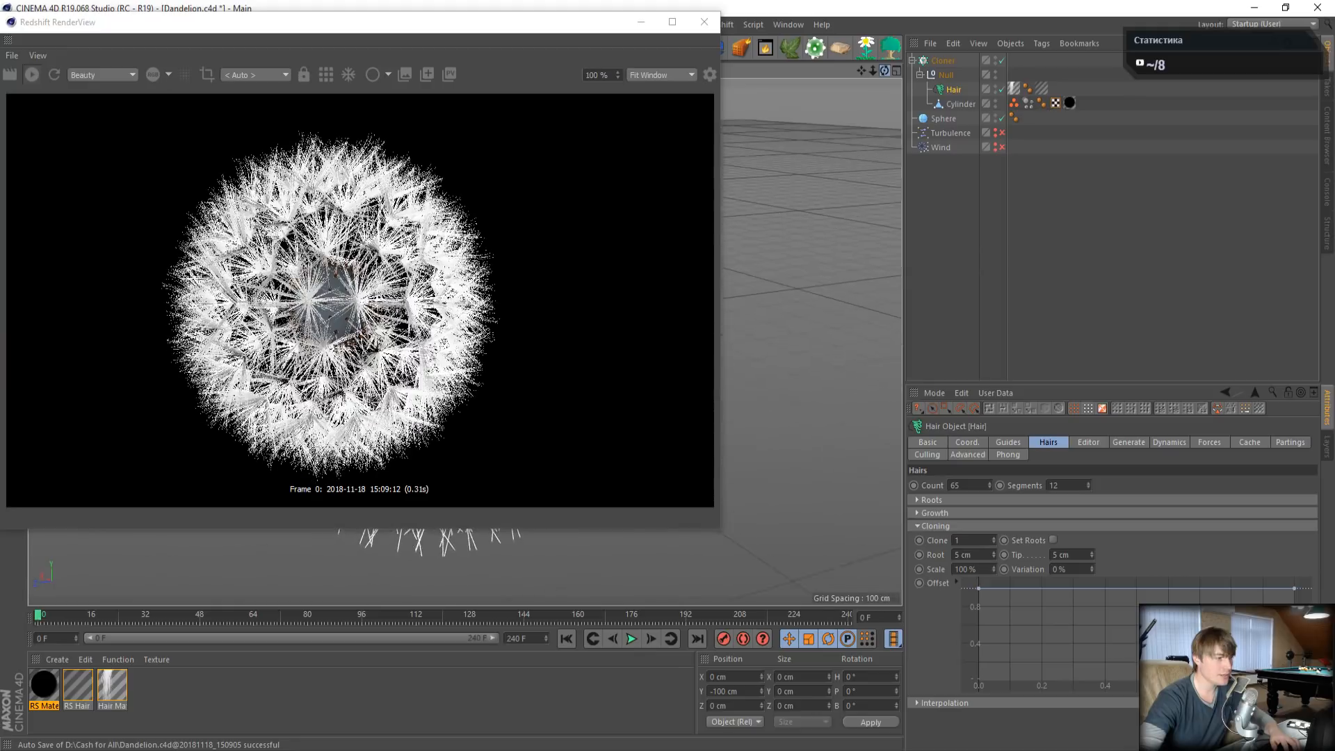
# - Try 20 segments on the Sphere, refresh the clones by playing the timeline, and inspect the denser head in the preview
pyautogui.click(949, 121)
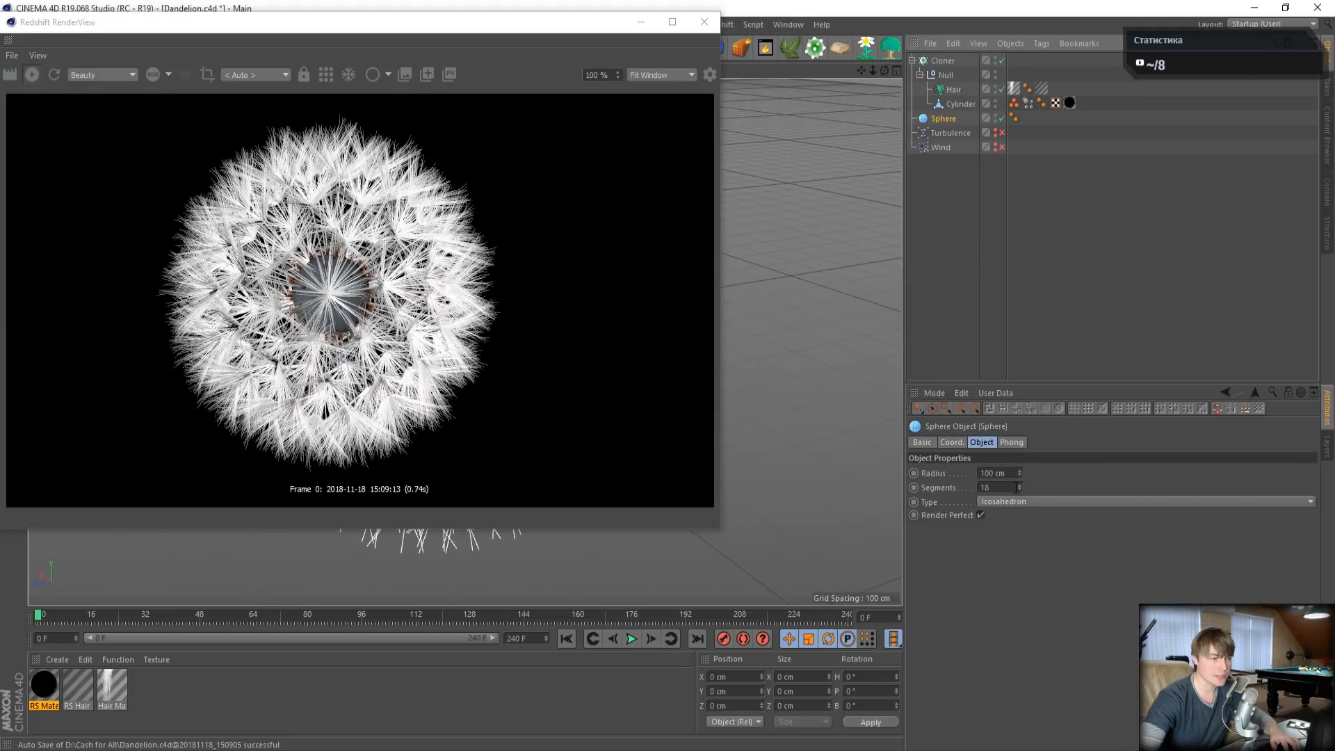
pyautogui.moveTo(1016, 488); pyautogui.dragTo(905, 477)
pyautogui.write('20')
pyautogui.press('Return')
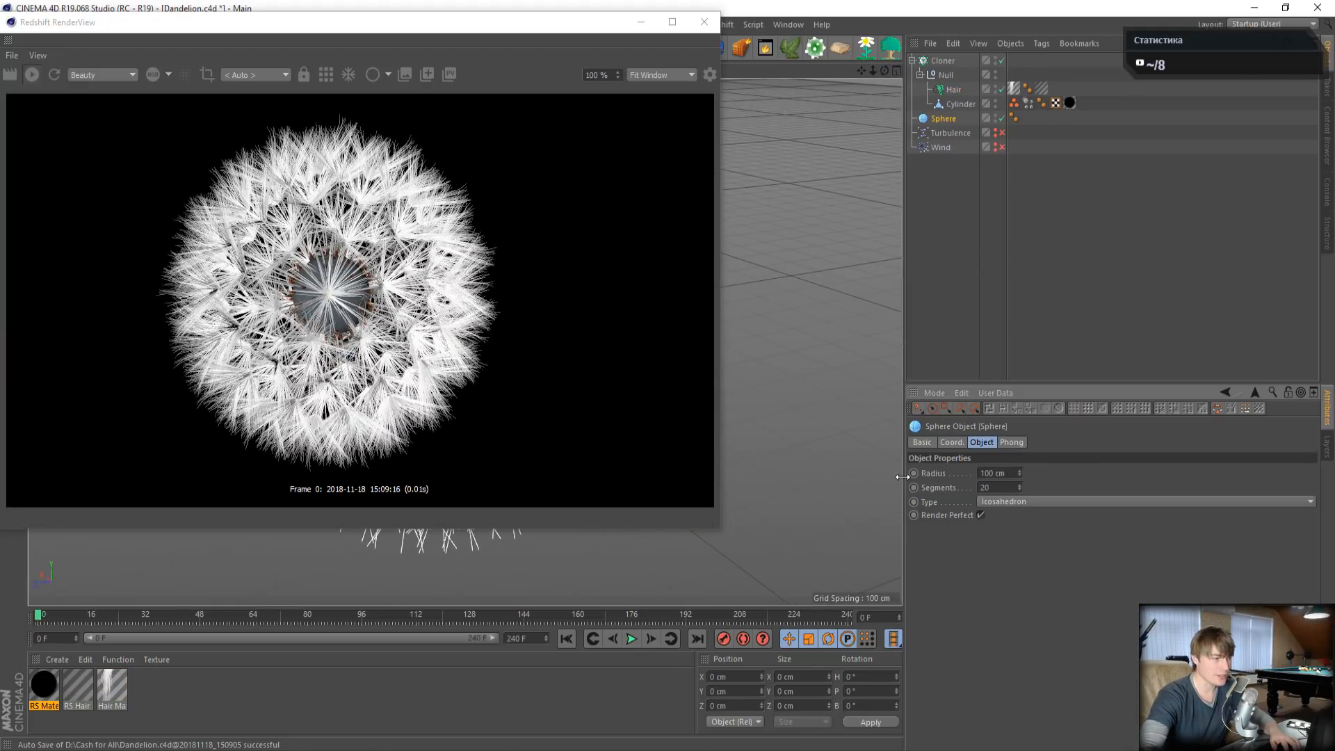
pyautogui.click(629, 640)
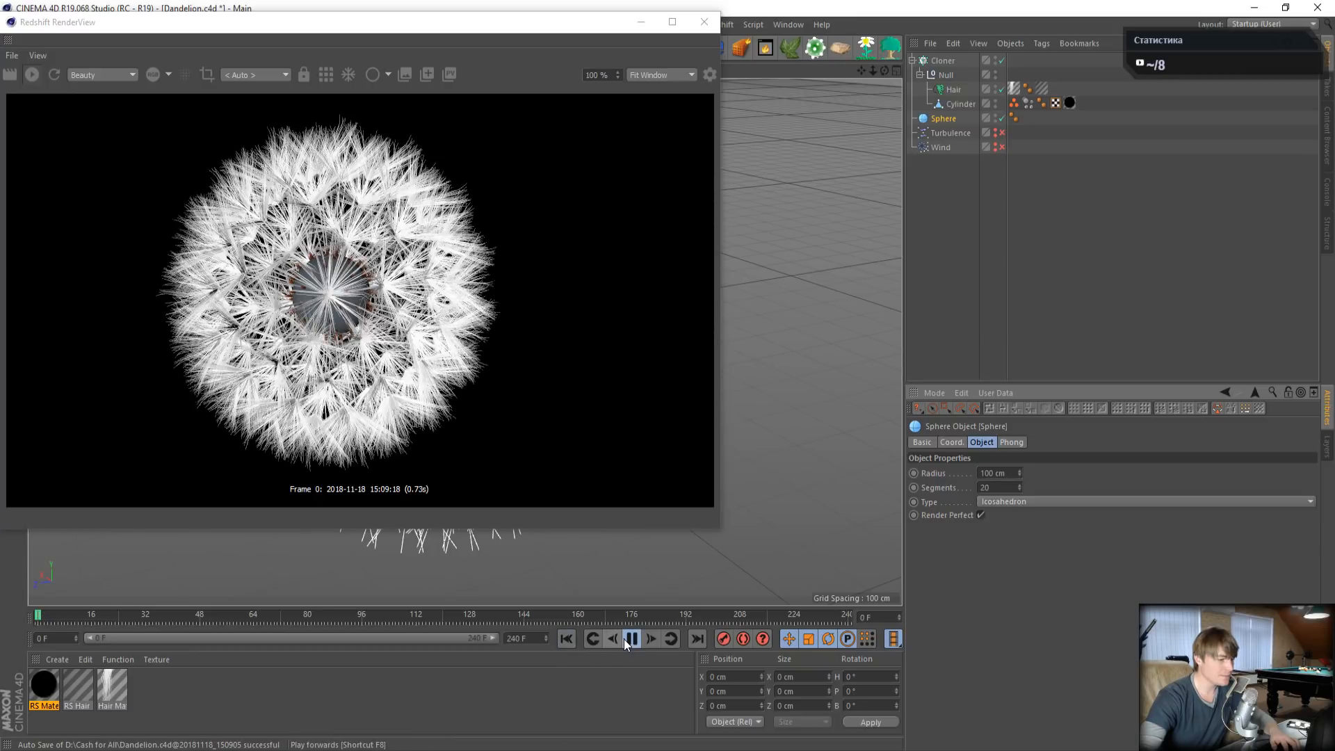
pyautogui.click(566, 639)
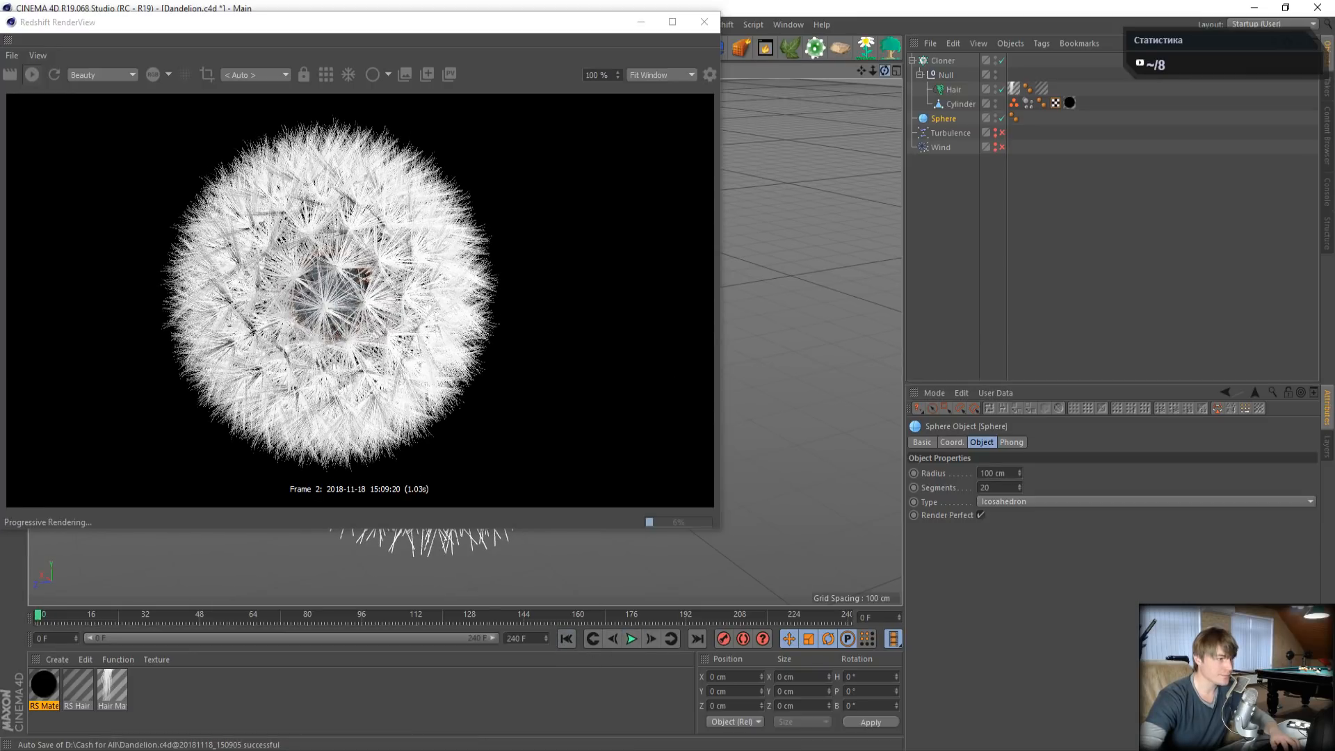
pyautogui.moveTo(885, 70)
pyautogui.mouseDown()
pyautogui.moveTo(994, 73)
pyautogui.moveTo(886, 72)
pyautogui.mouseUp()
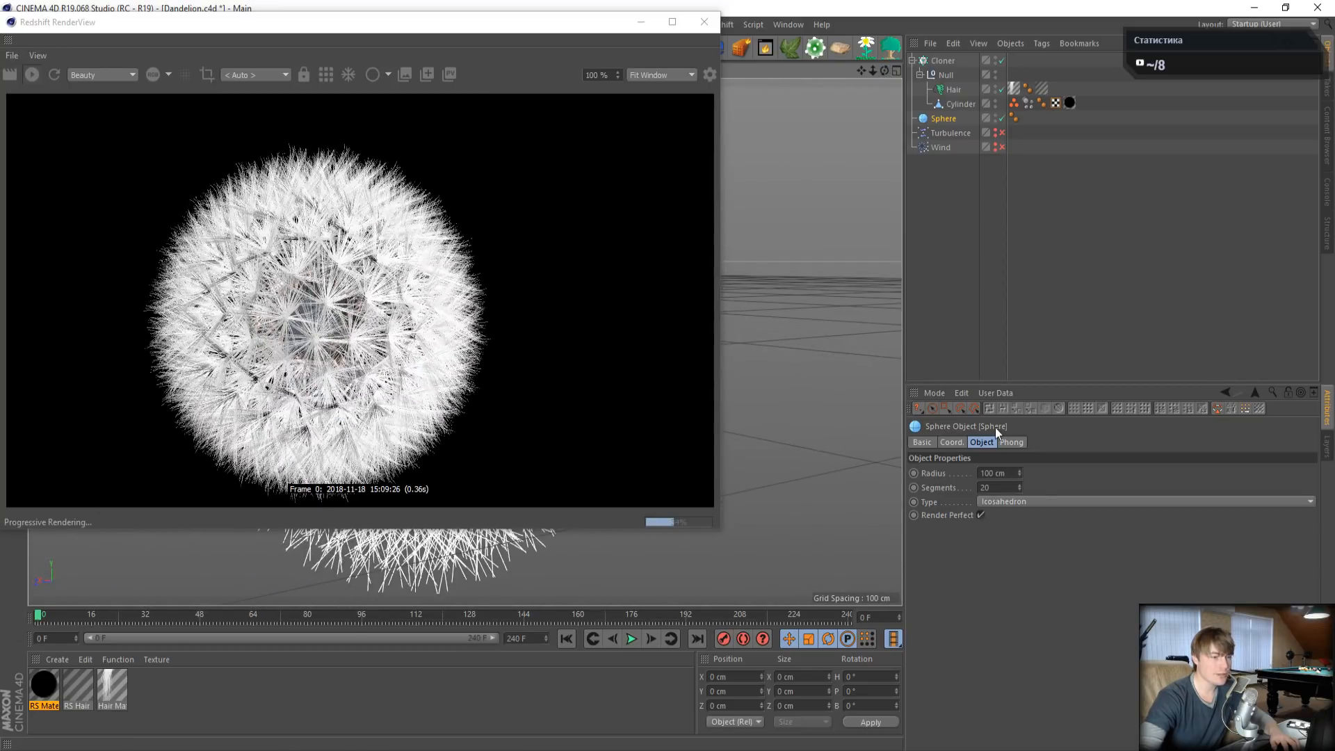
# - Set the Sphere's segments back to 18 and put the render preview away
pyautogui.moveTo(996, 487); pyautogui.dragTo(915, 490)
pyautogui.write('18')
pyautogui.press('Return')
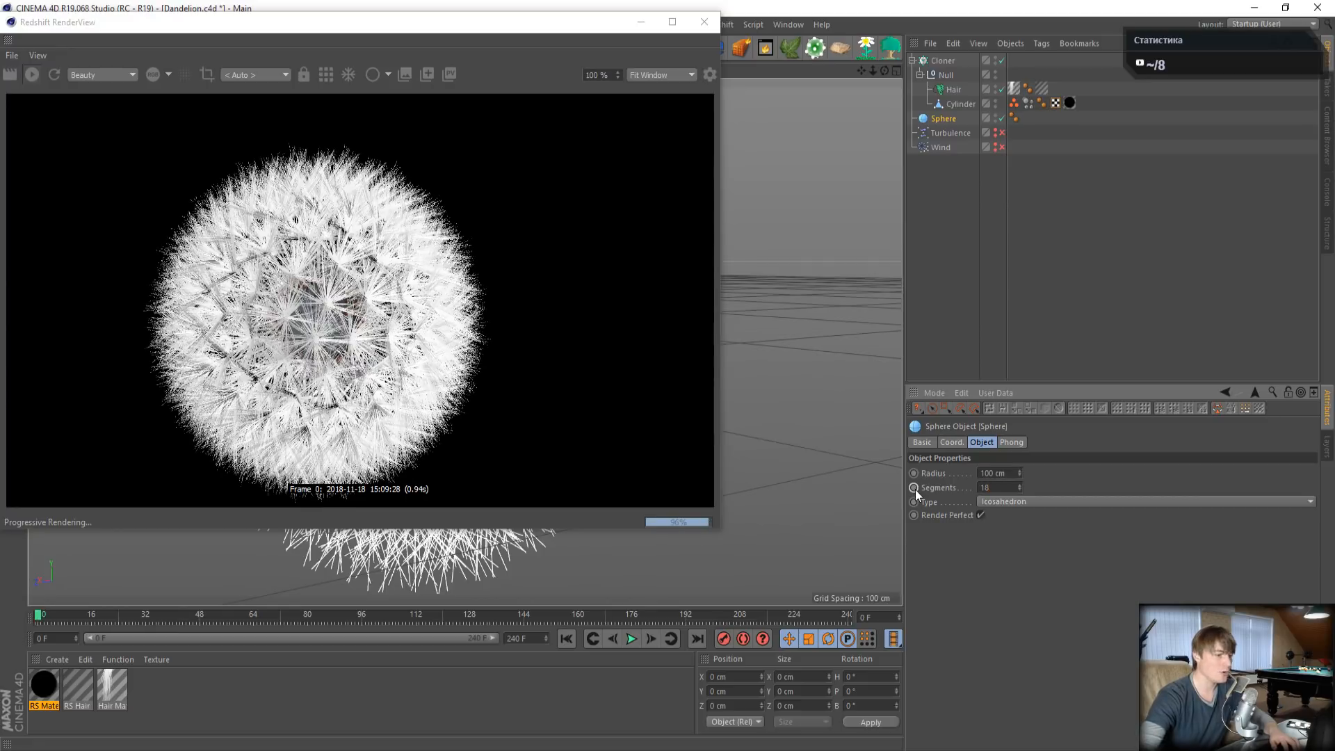
pyautogui.click(641, 22)
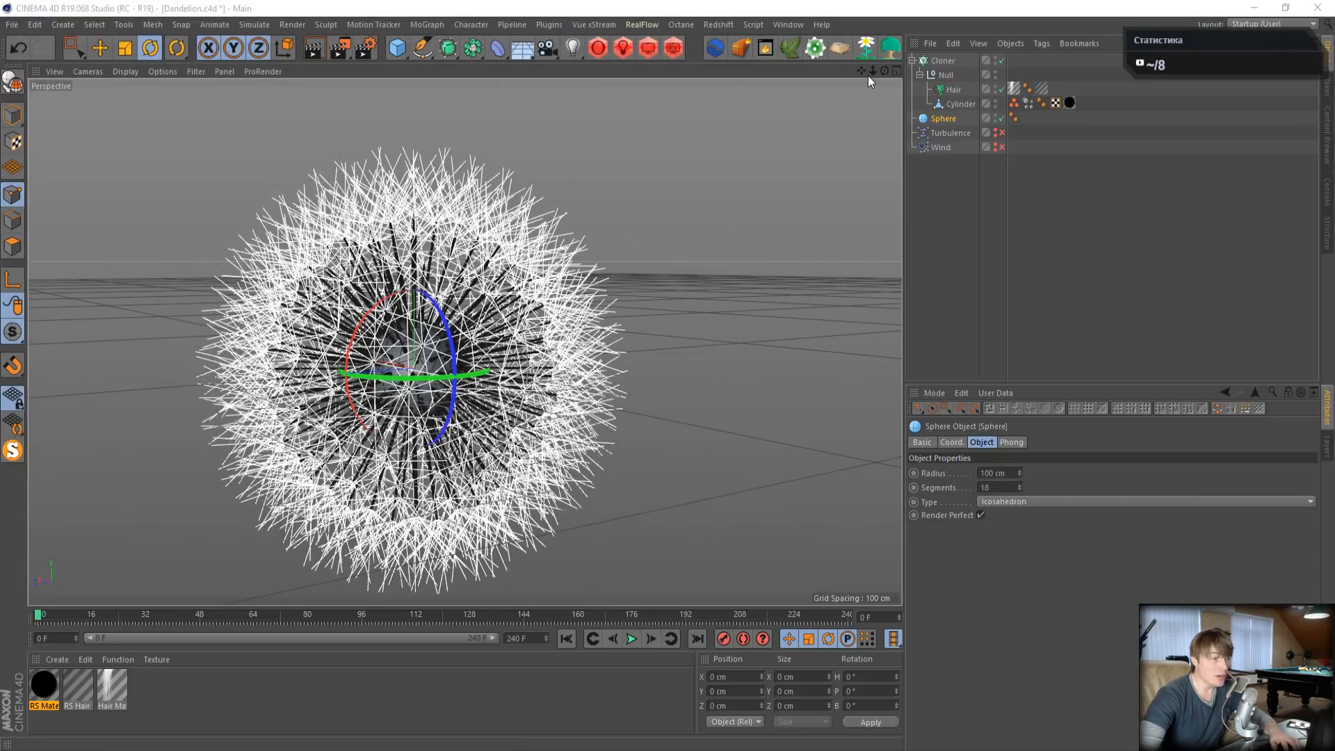
# - Add a Collider Body simulation tag to the Sphere
pyautogui.keyDown('alt'); pyautogui.moveTo(638, 236); pyautogui.dragTo(648, 201, button='middle'); pyautogui.keyUp('alt')
pyautogui.scroll(-4, 648, 202)
pyautogui.scroll(4, 648, 201)
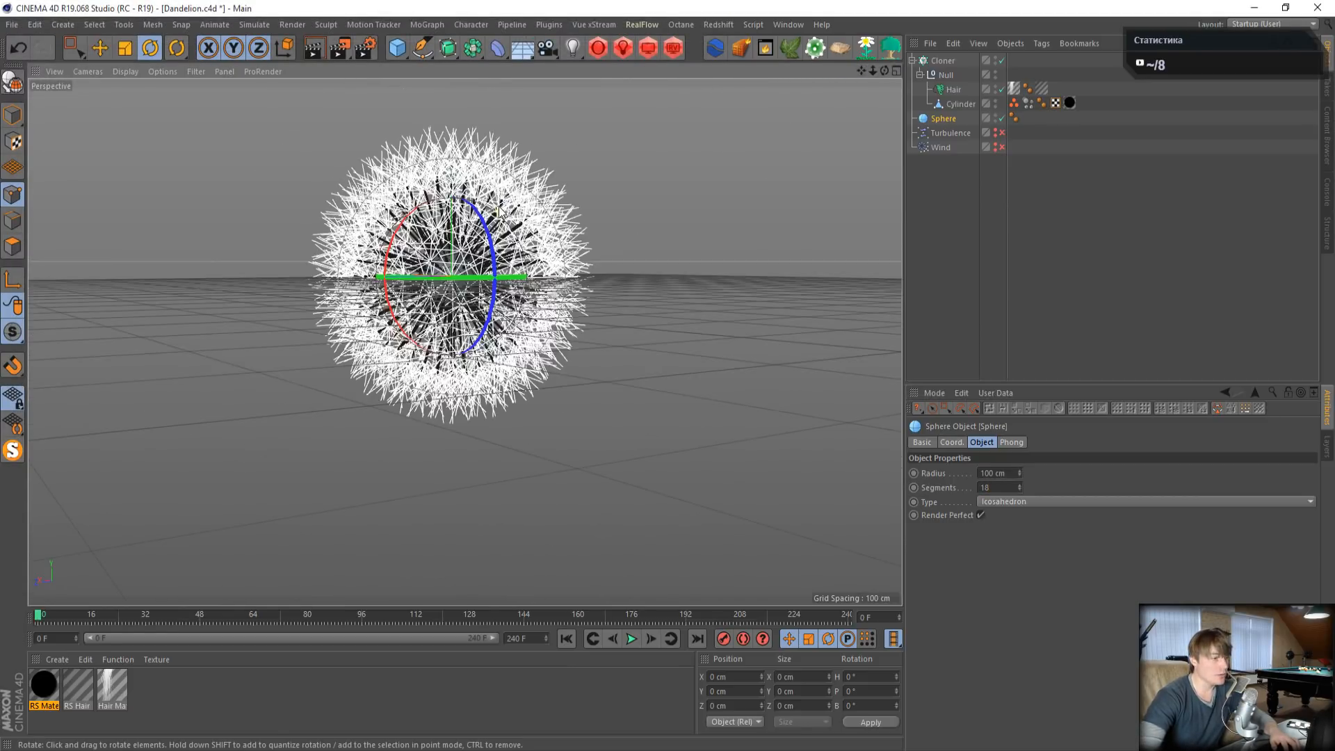
pyautogui.keyDown('alt'); pyautogui.moveTo(646, 201); pyautogui.dragTo(836, 78); pyautogui.keyUp('alt')
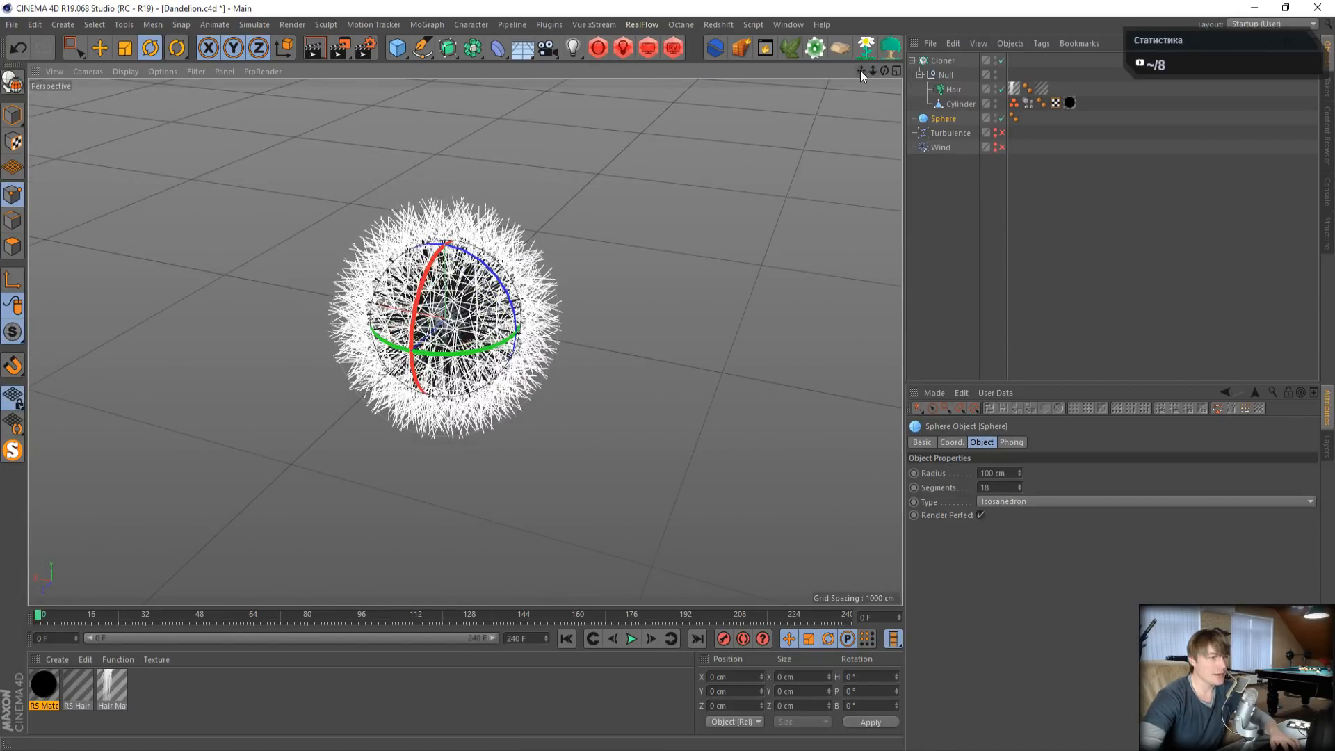
pyautogui.moveTo(861, 70); pyautogui.dragTo(883, 31)
pyautogui.click(941, 119)
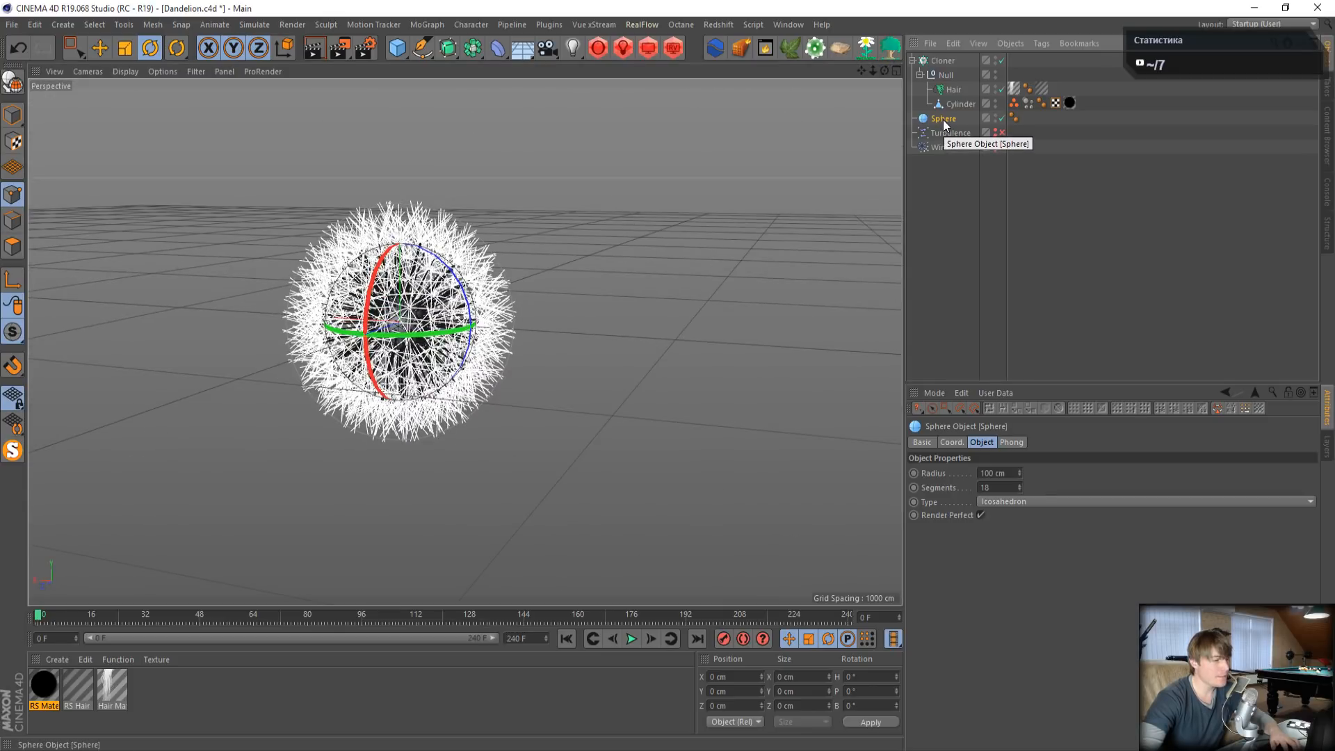
pyautogui.rightClick(943, 120)
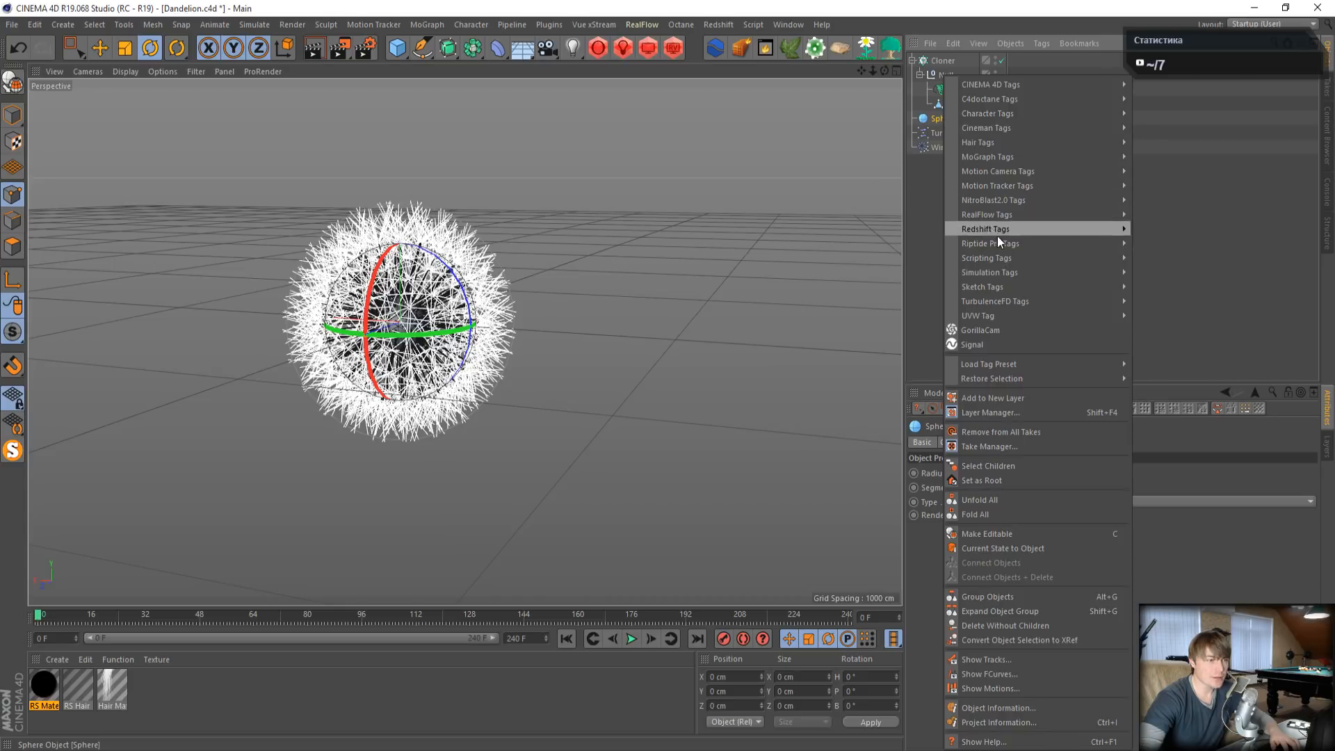
pyautogui.moveTo(994, 278)
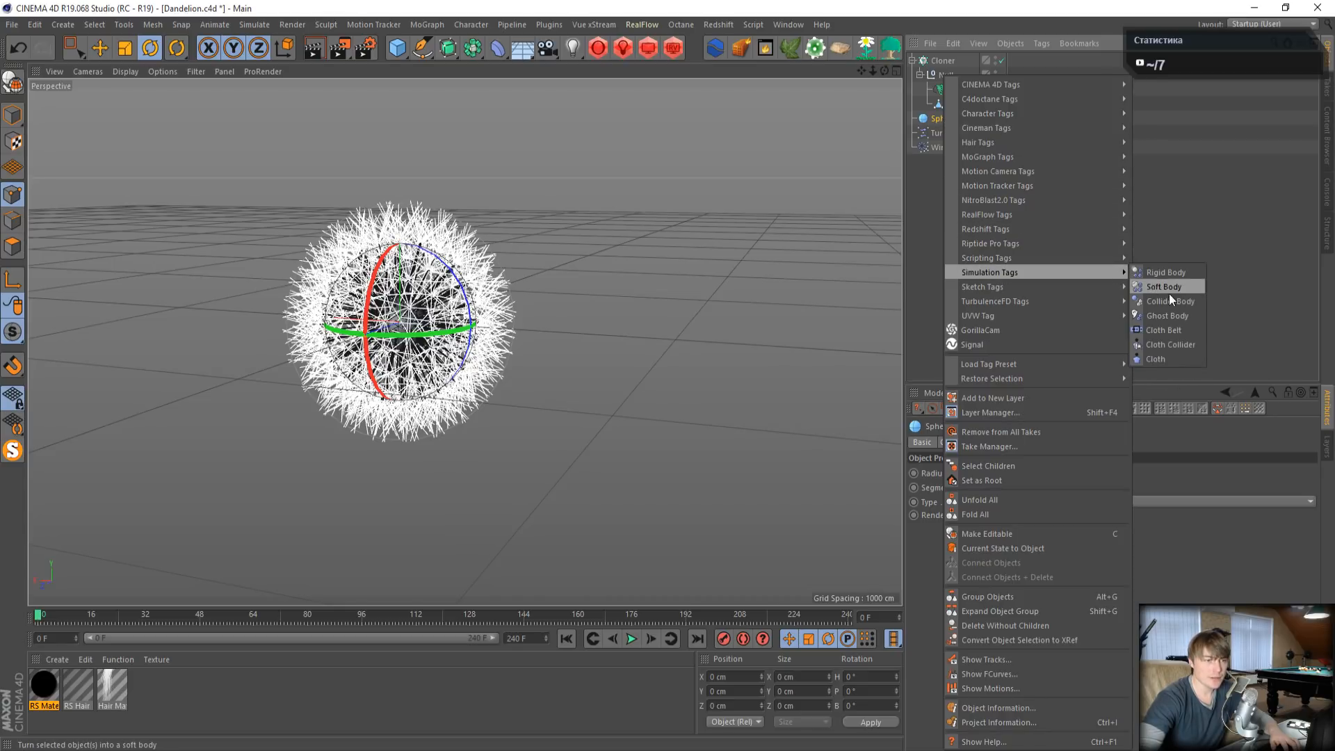
pyautogui.click(1175, 305)
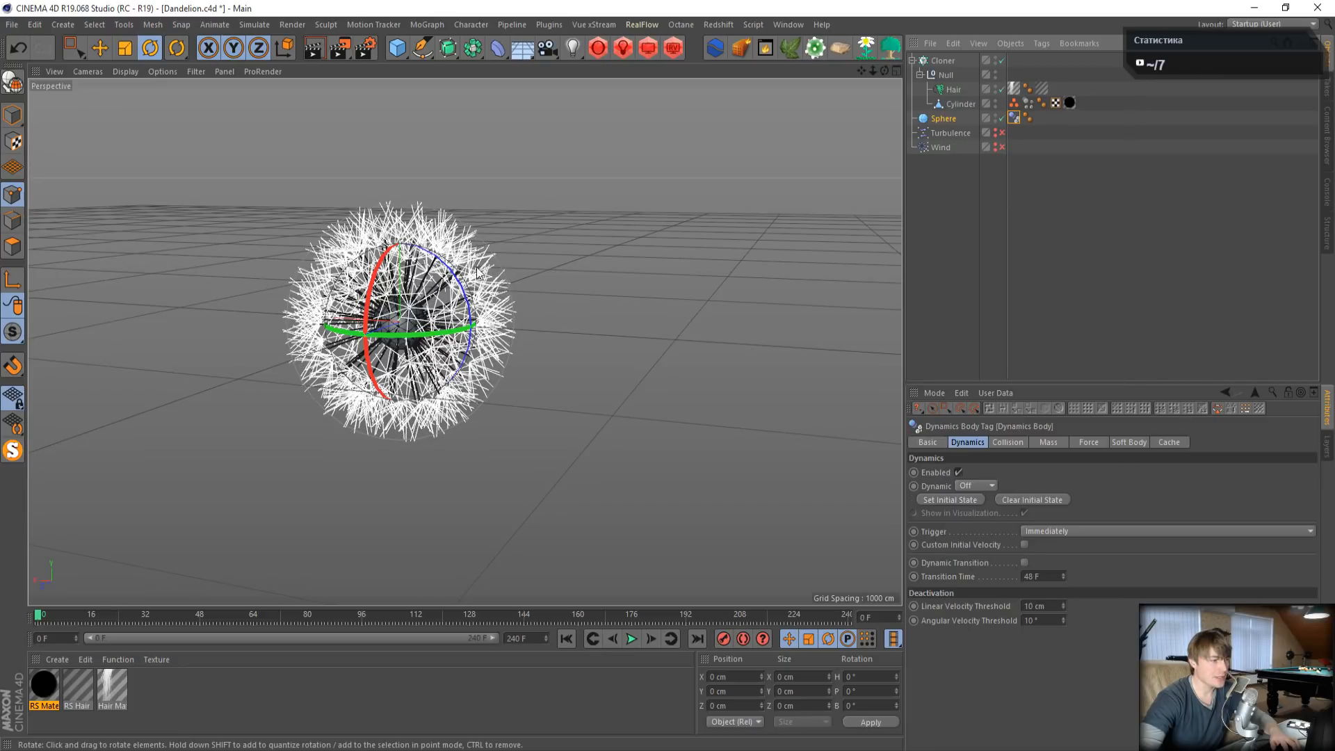
# - Enable the Turbulence and Wind forces and play the timeline to check how the dandelion's hairs react
pyautogui.click(632, 639)
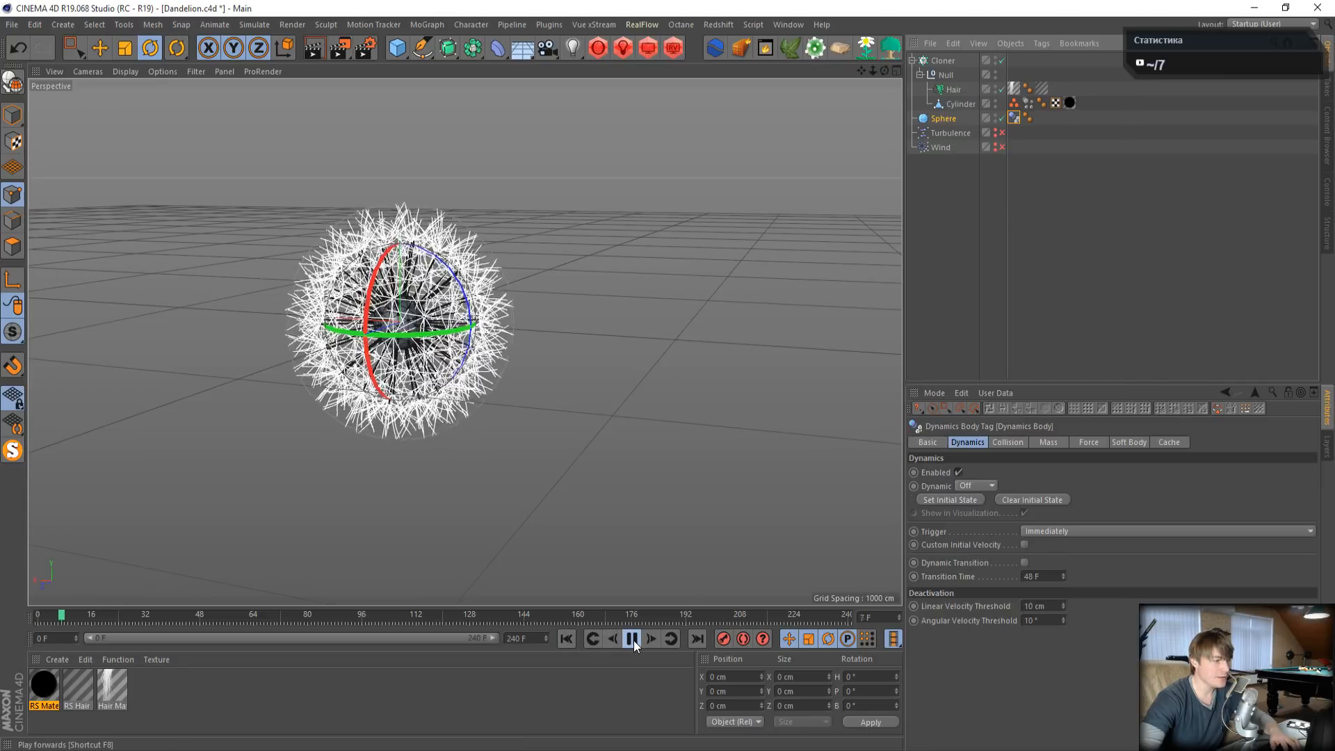
pyautogui.click(633, 640)
pyautogui.click(567, 639)
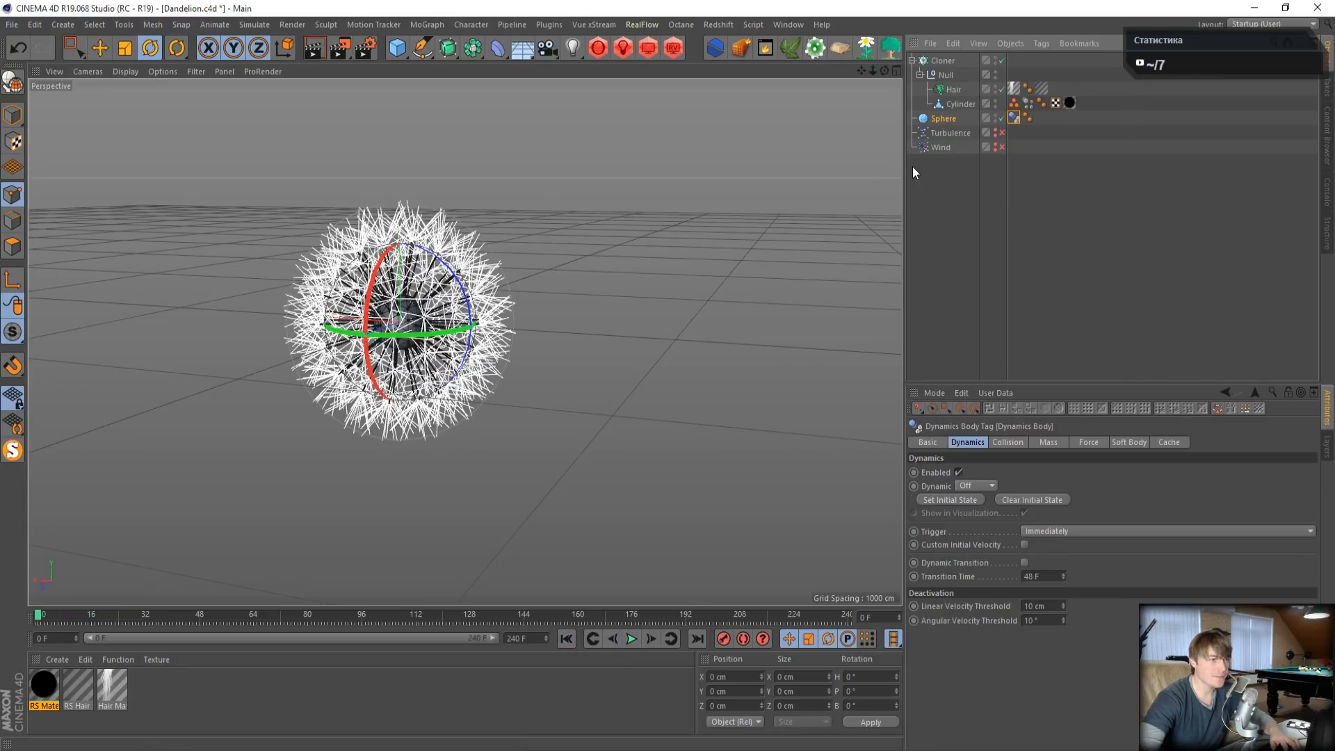
pyautogui.click(1001, 147)
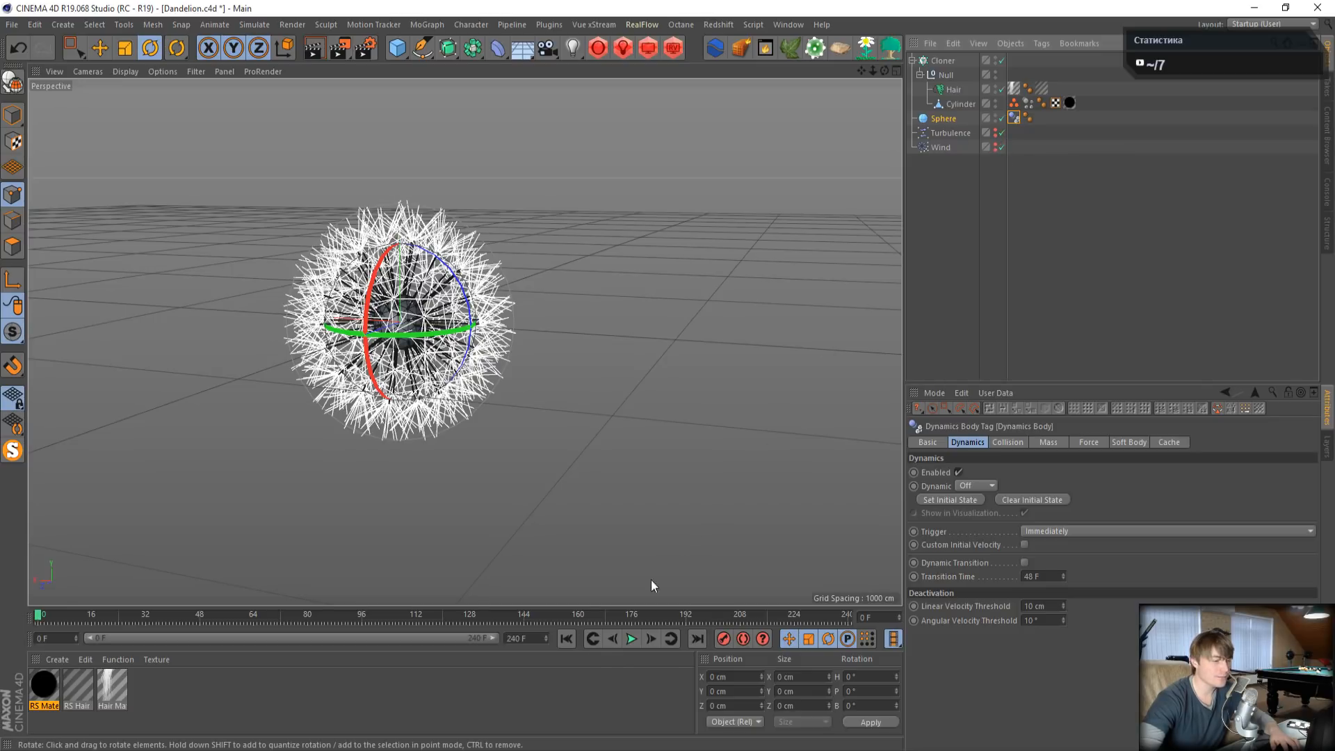
pyautogui.click(630, 639)
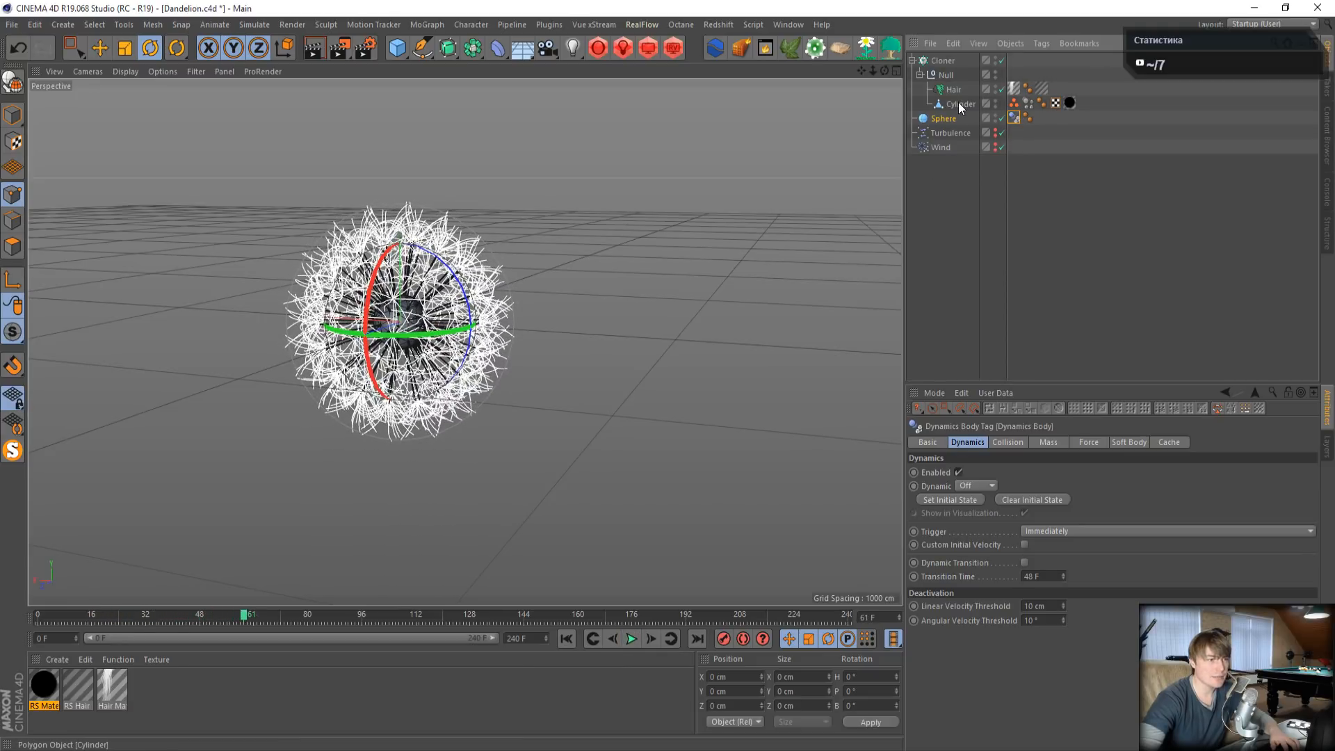
# - Enable dynamics on the Cylinder's Dynamics Body tag and play the simulation from the first frame
pyautogui.click(1029, 103)
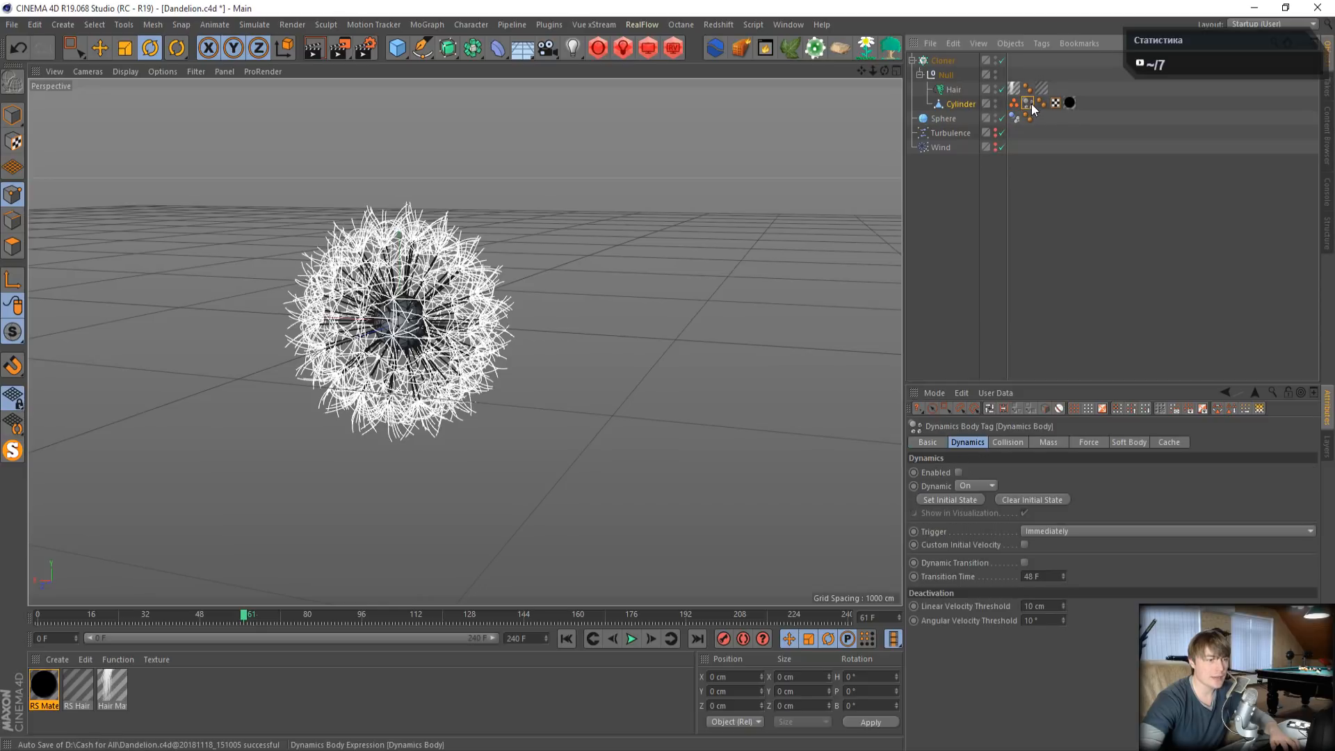
pyautogui.click(958, 473)
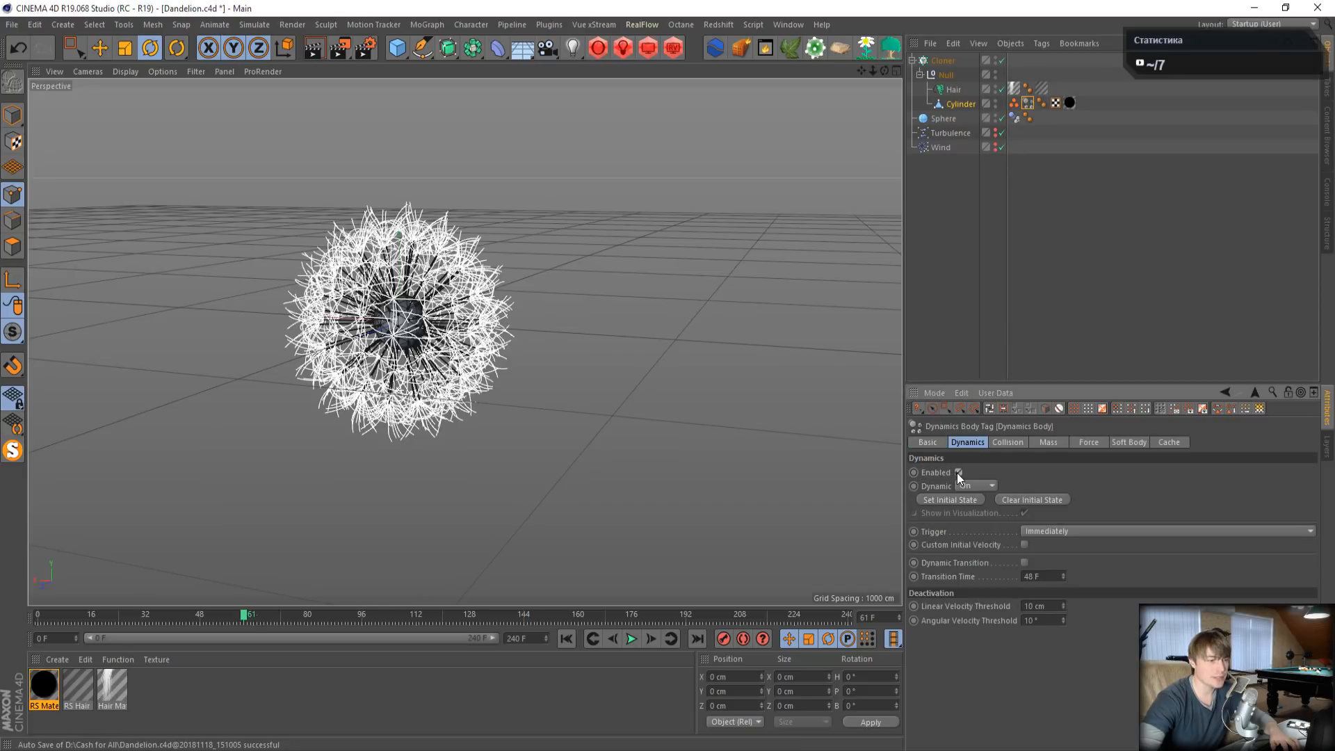
pyautogui.click(565, 638)
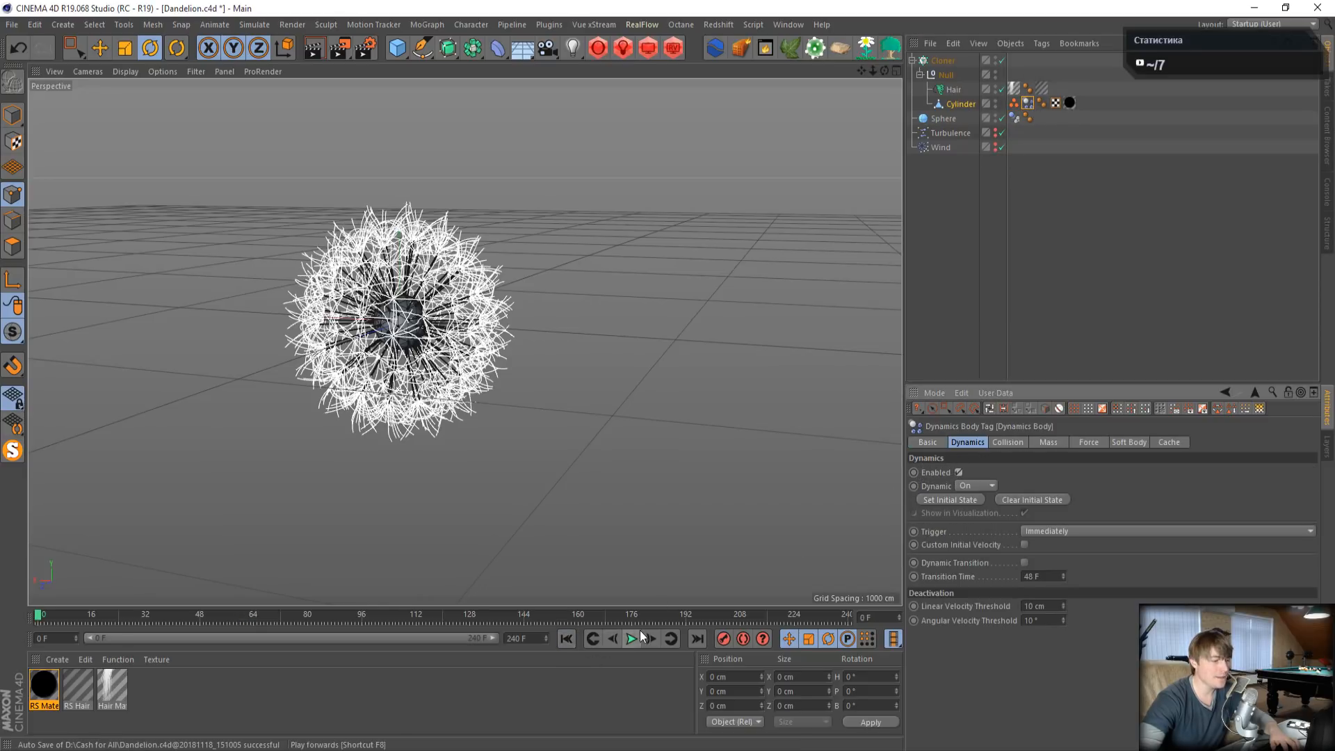
pyautogui.click(635, 638)
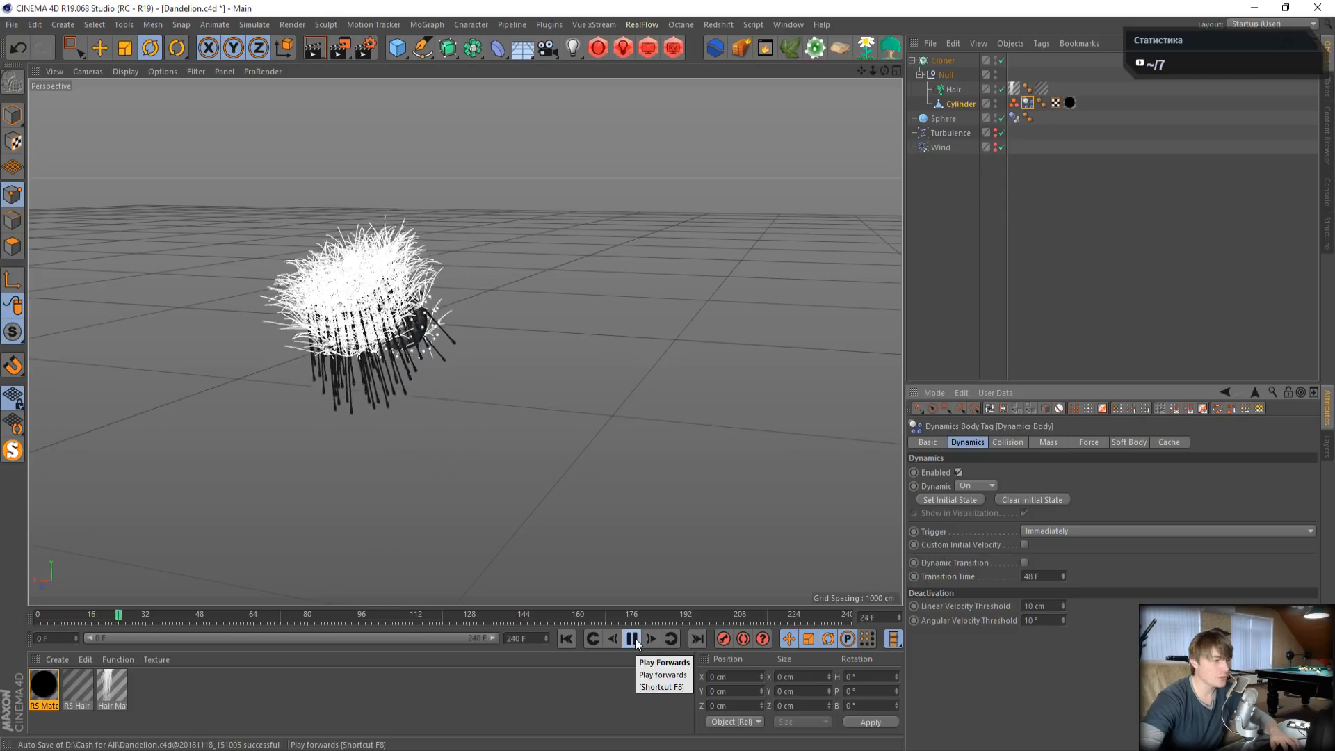
pyautogui.click(636, 638)
# - Replay the simulation from a higher viewing angle to examine how the seeds separate from the sphere
pyautogui.keyDown('alt'); pyautogui.moveTo(430, 515); pyautogui.dragTo(194, 528); pyautogui.keyUp('alt')
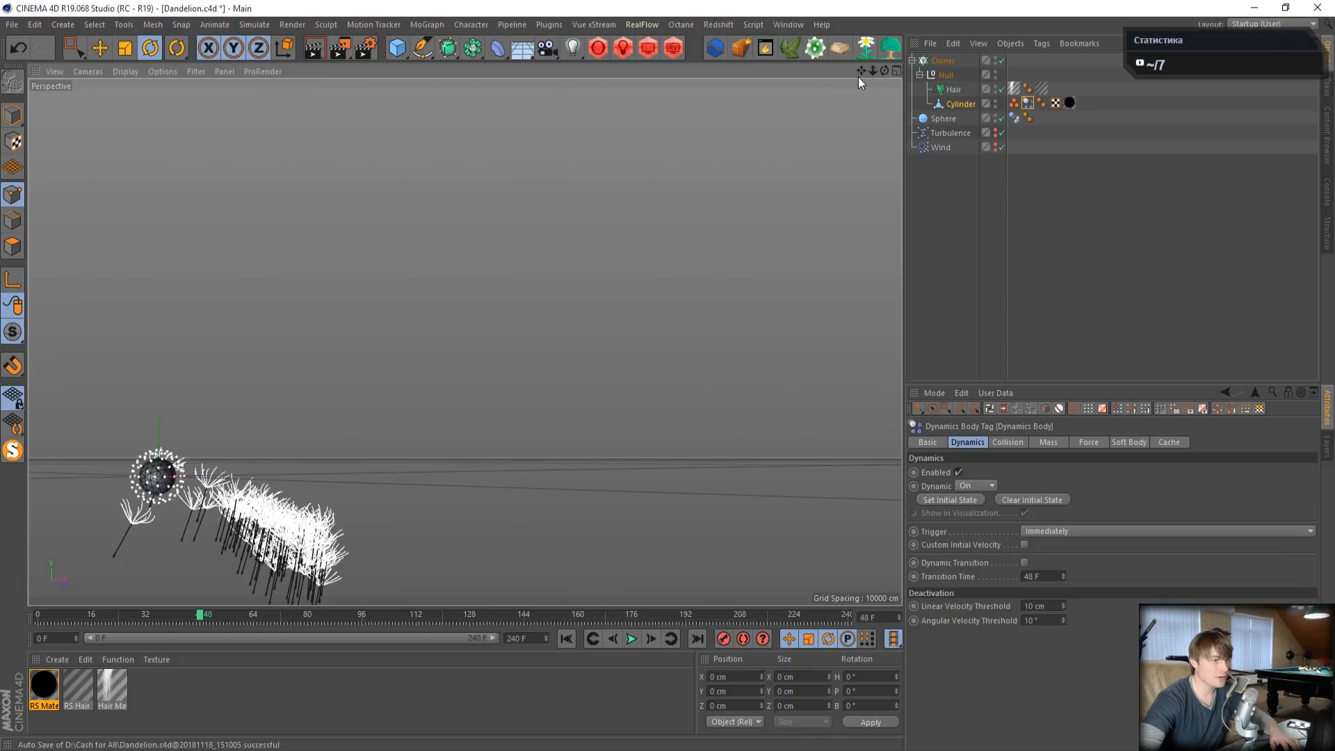
pyautogui.moveTo(860, 72); pyautogui.dragTo(1076, 3)
pyautogui.scroll(3, 427, 221)
pyautogui.keyDown('alt'); pyautogui.moveTo(426, 226); pyautogui.dragTo(471, 529); pyautogui.keyUp('alt')
pyautogui.click(567, 638)
pyautogui.click(632, 638)
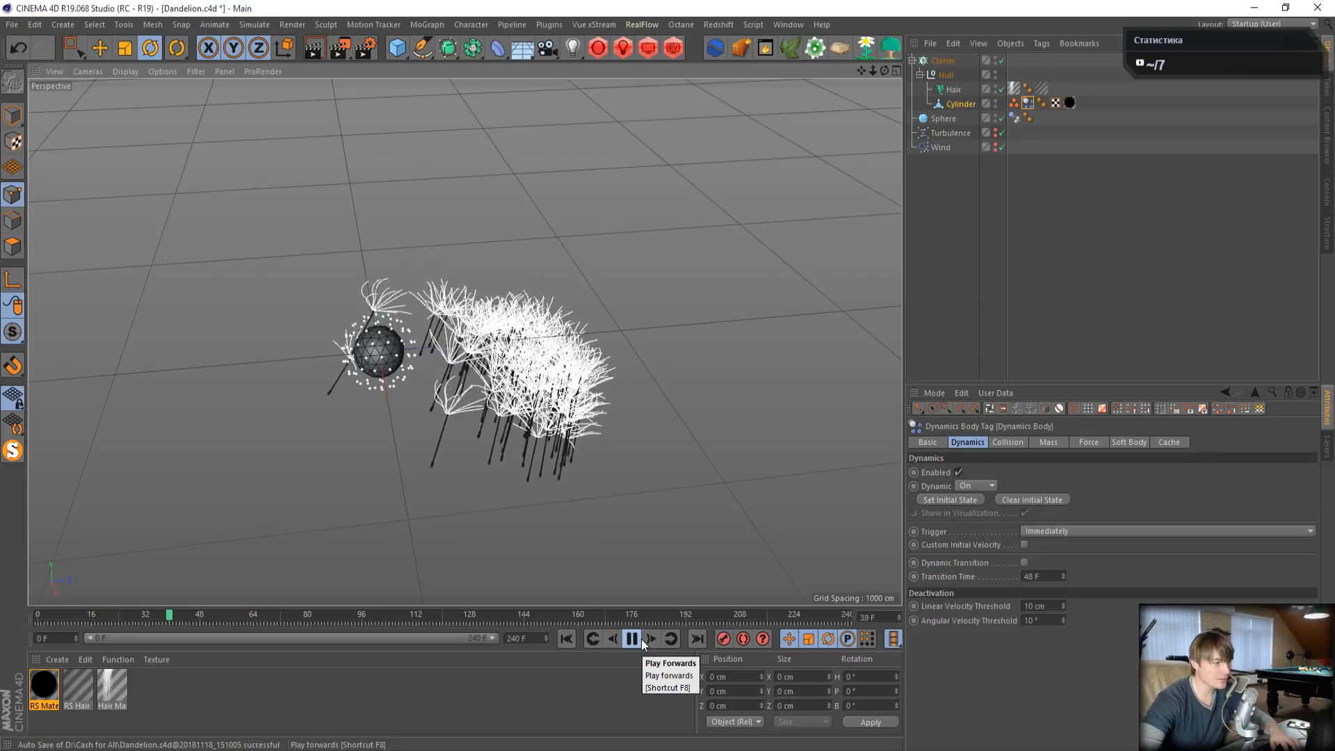
pyautogui.click(642, 640)
pyautogui.click(566, 638)
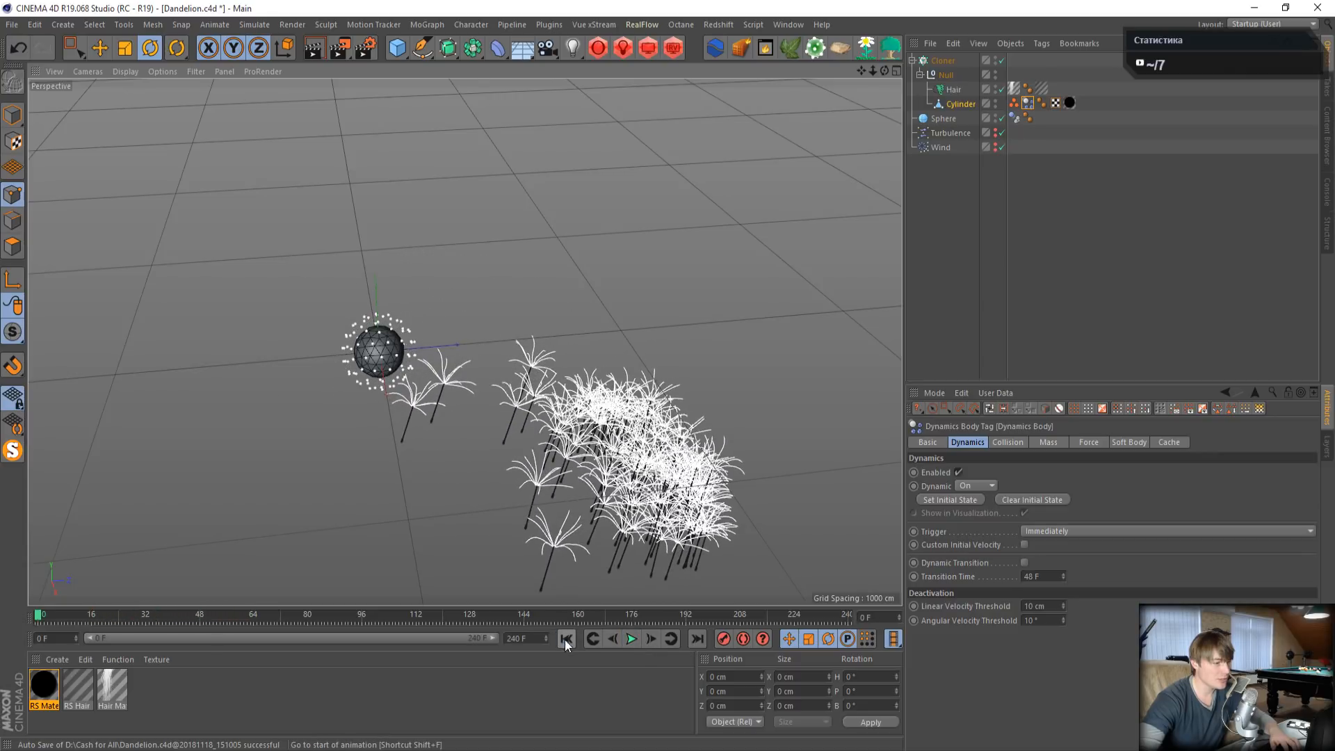
pyautogui.click(632, 639)
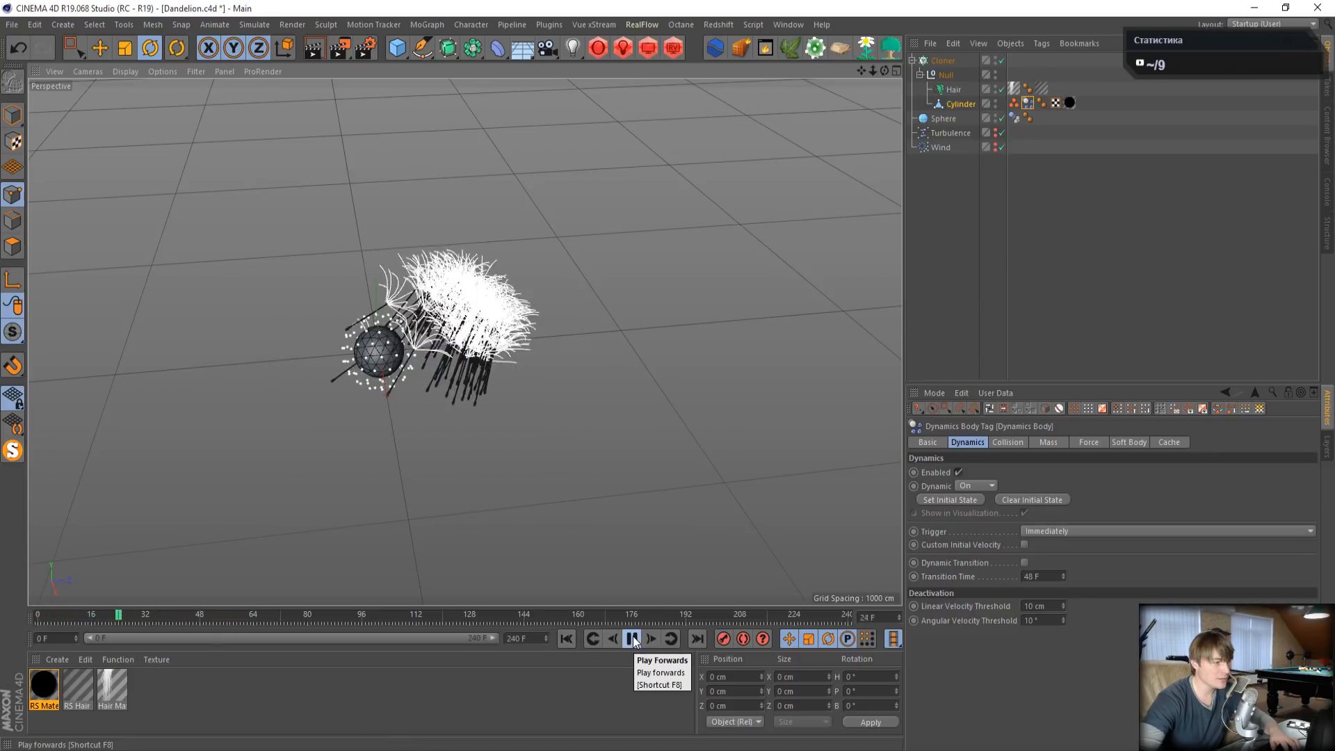
pyautogui.click(632, 638)
# - Start a Redshift RenderView preview of the scattered seeds and put it away
pyautogui.click(672, 48)
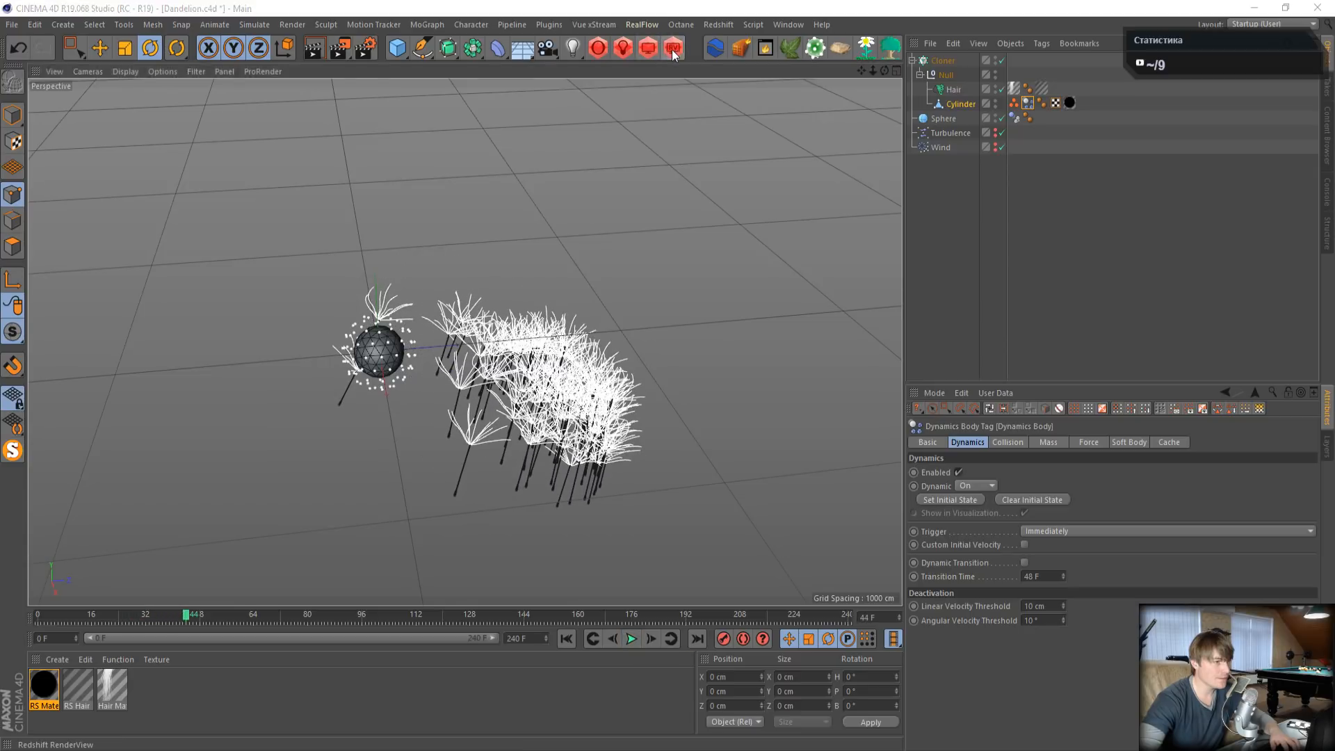
pyautogui.click(32, 75)
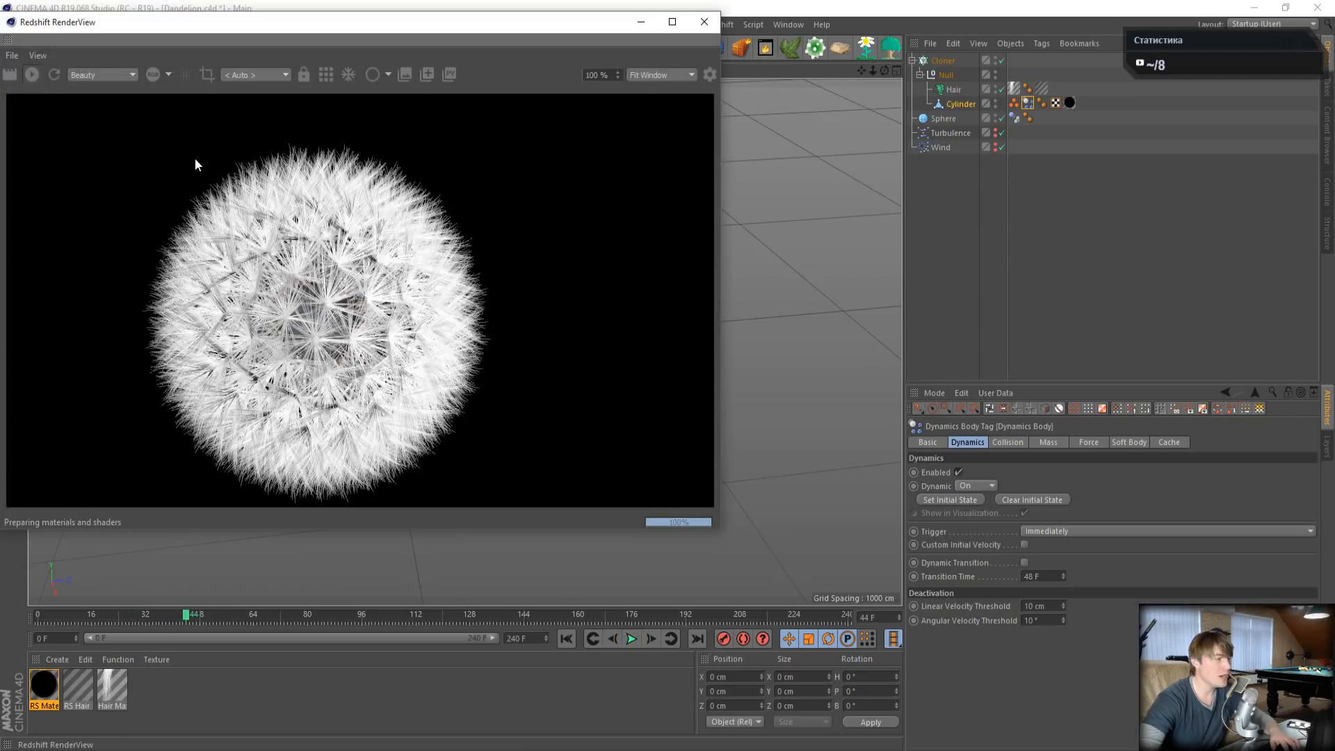
pyautogui.click(704, 22)
# - Switch to the Od.mp4 reference video, study how the dandelion's seeds blow off, and close the player
pyautogui.hotkey('alt', 'Tab')
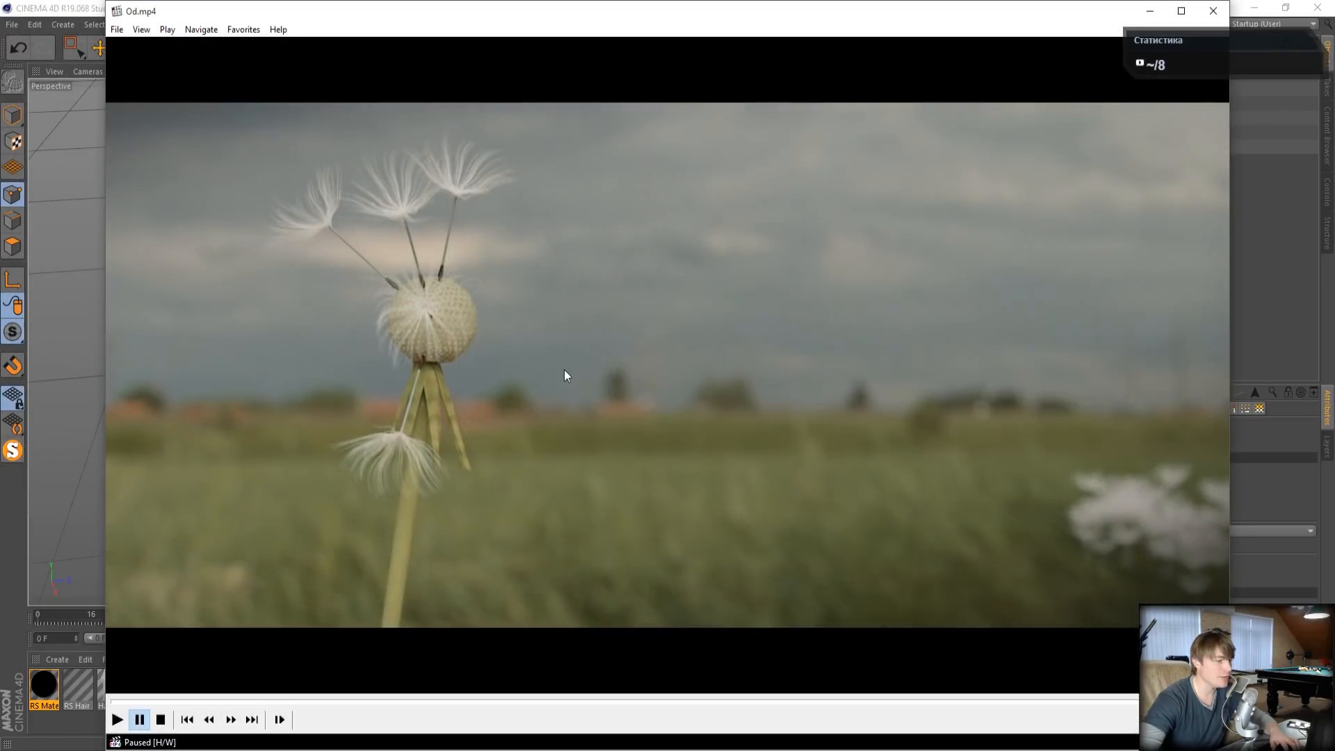
pyautogui.click(117, 719)
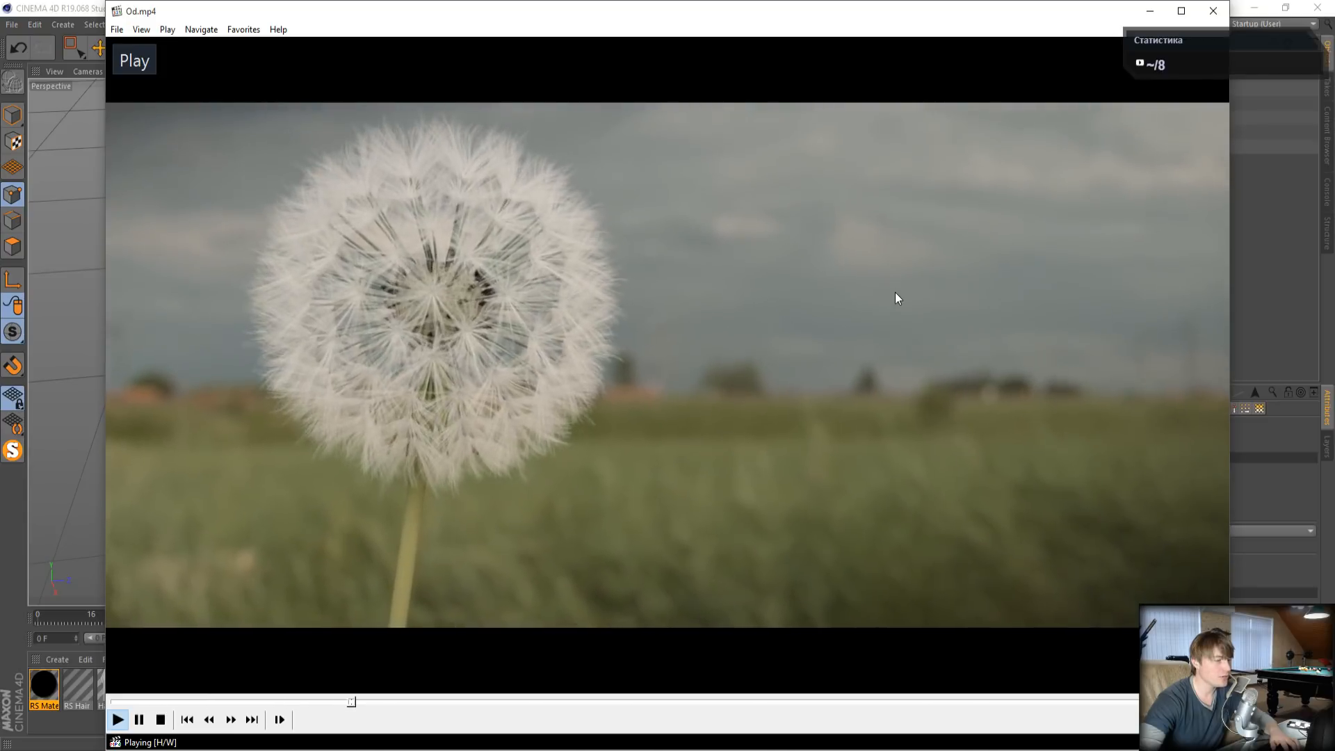
pyautogui.click(864, 303)
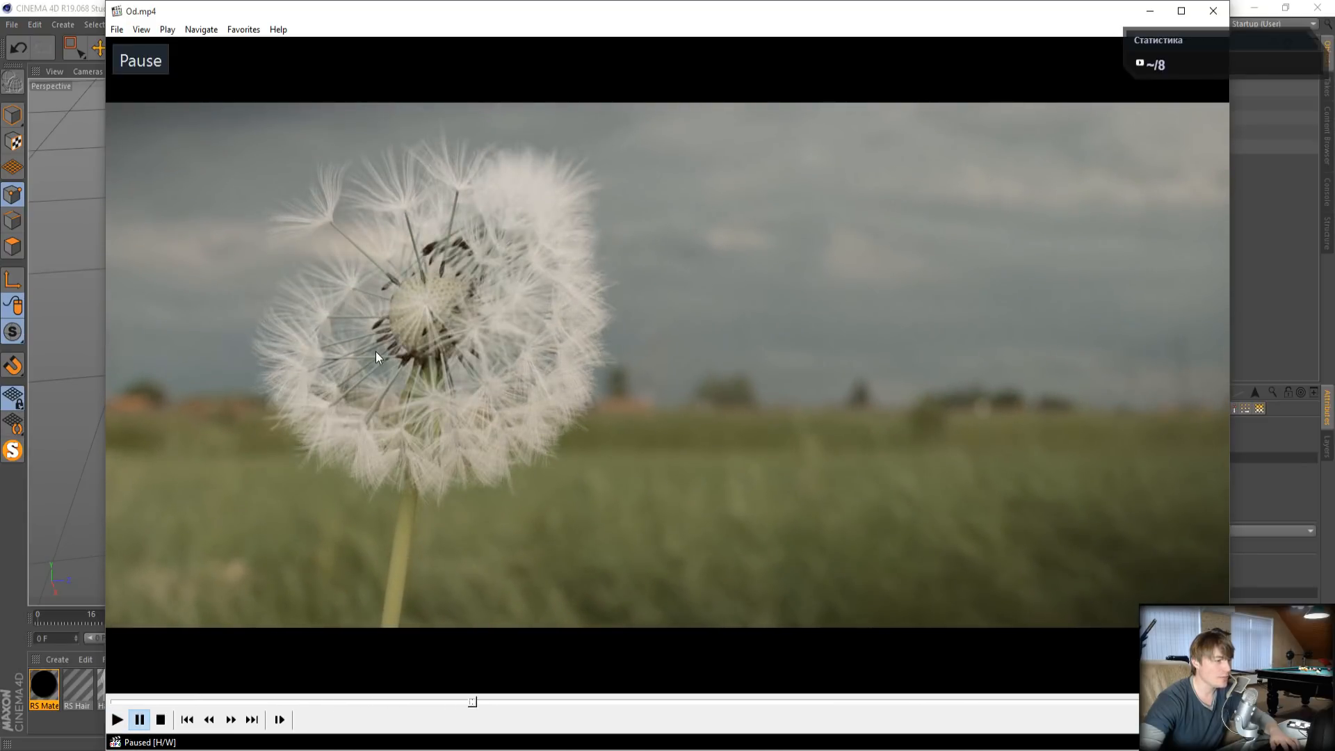
pyautogui.click(623, 308)
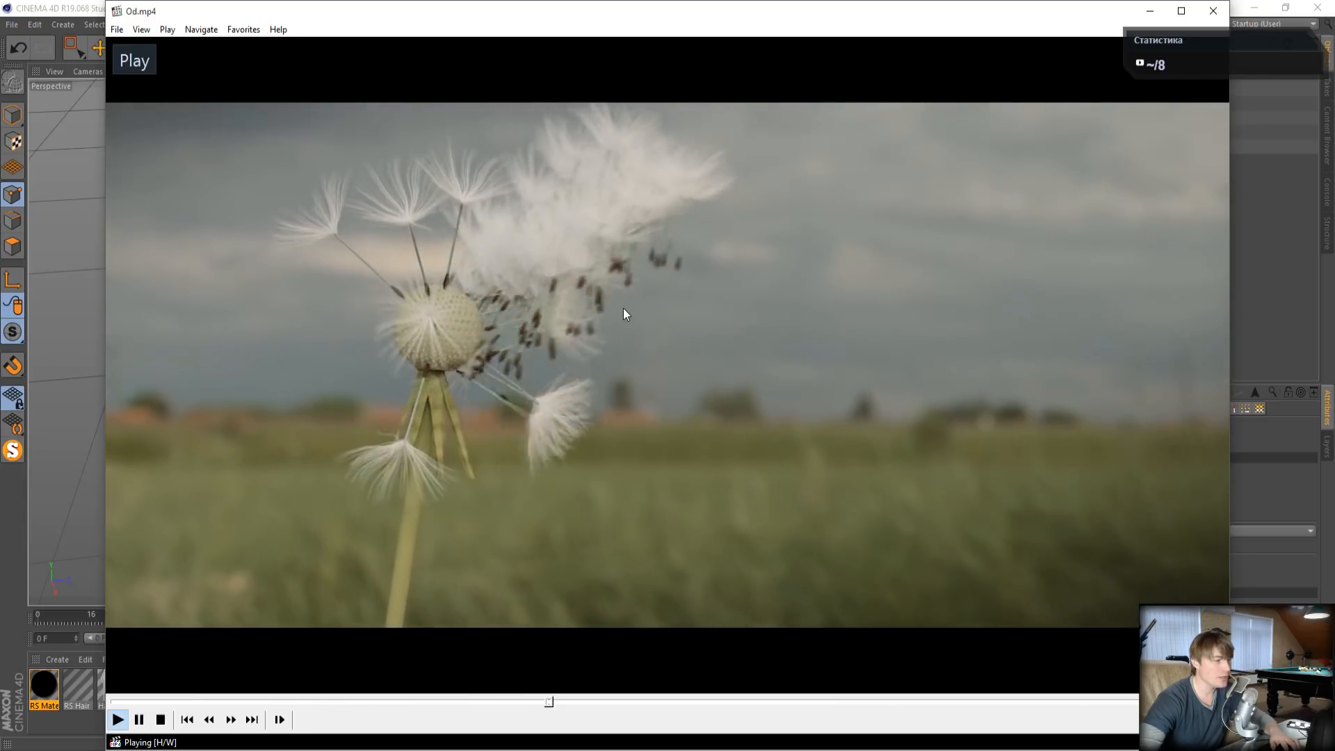
pyautogui.click(903, 267)
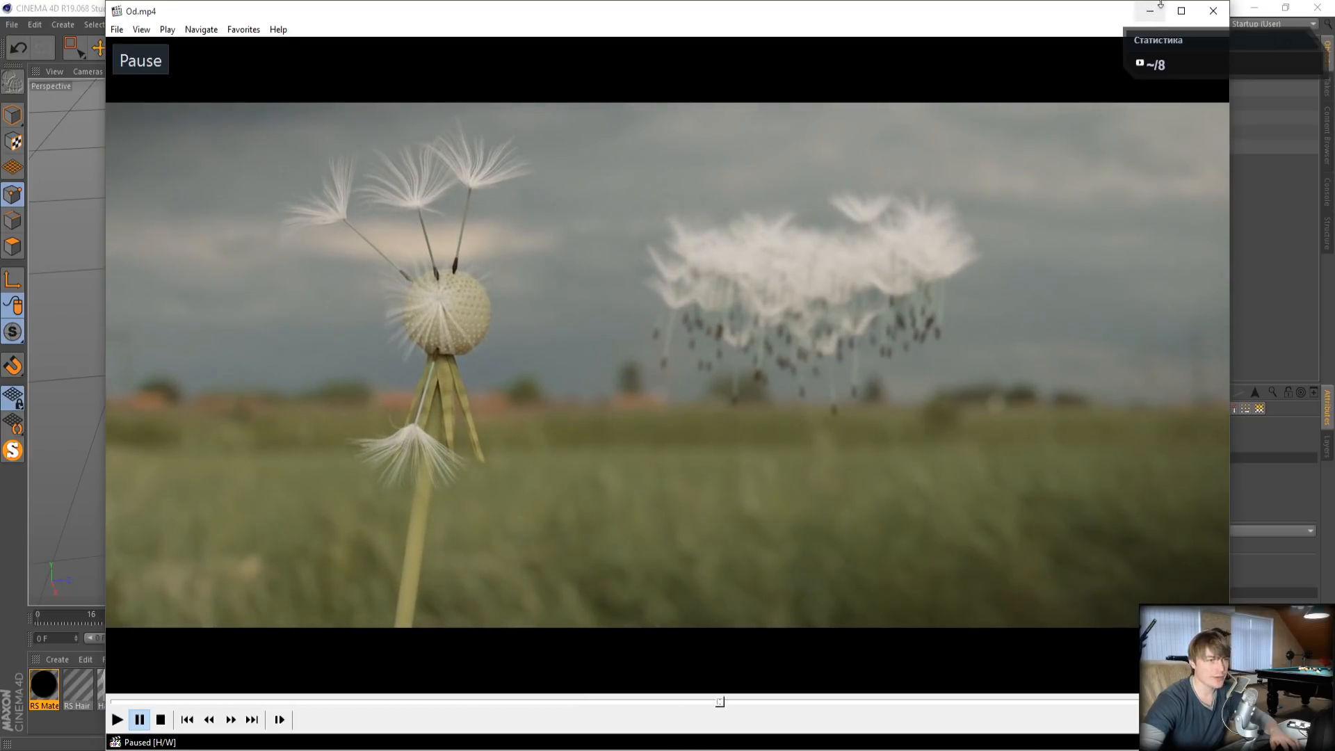
pyautogui.click(1213, 10)
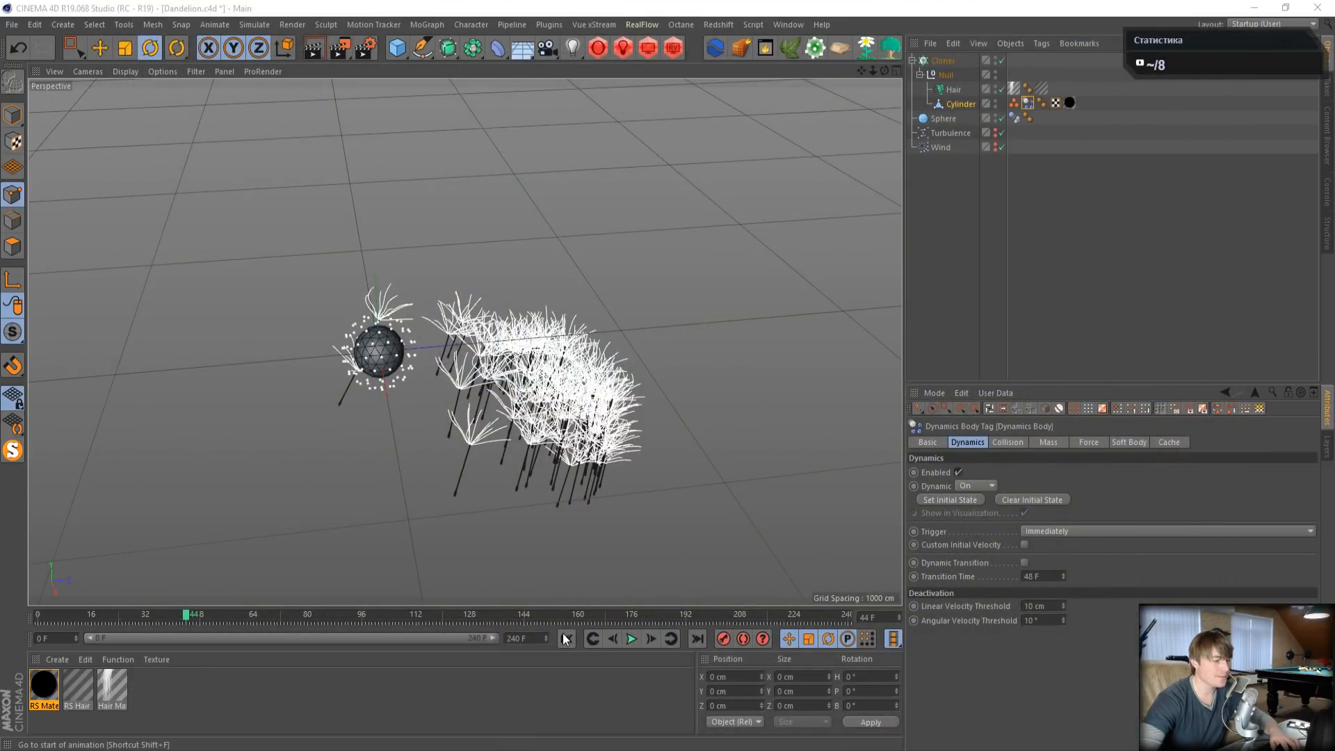
# - Rewind the simulation and move the Turbulence and Wind objects together about 1210 cm away from the dandelion along negative Z
pyautogui.hotkey('shift', 'f')
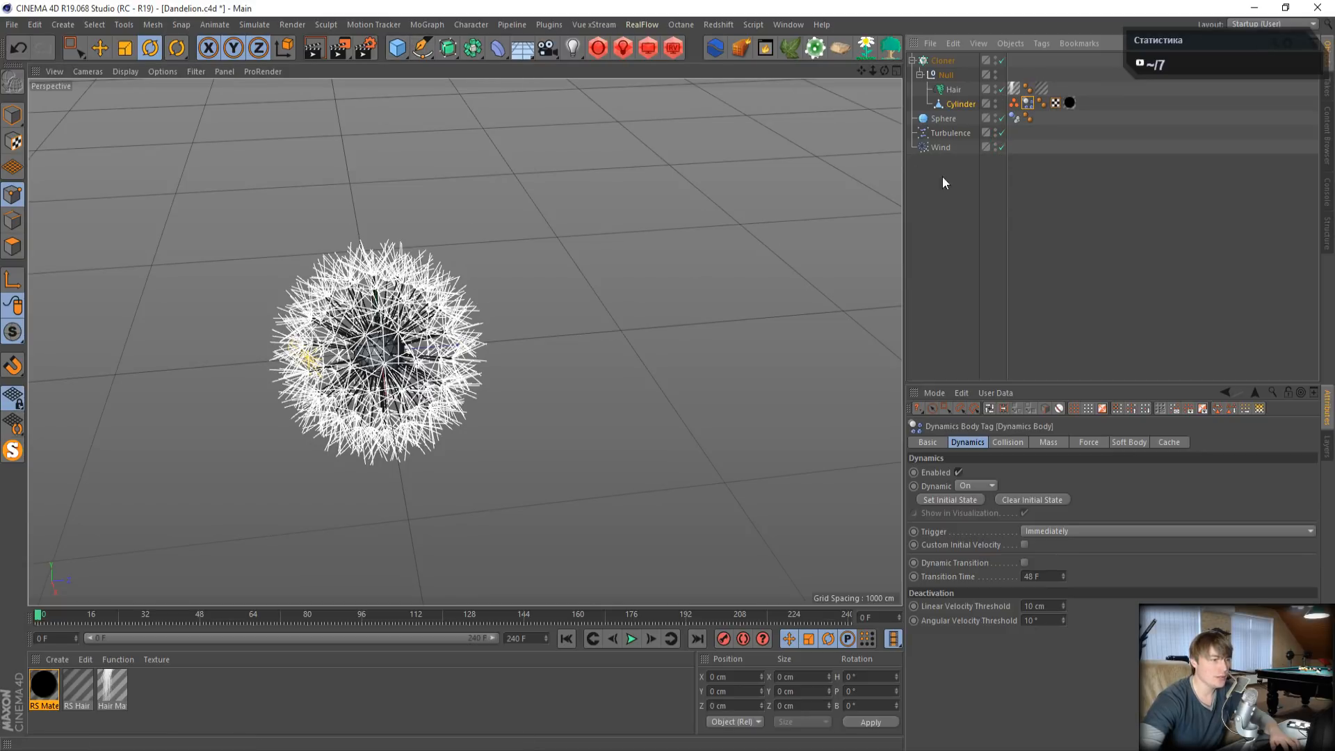
pyautogui.scroll(-3, 277, 379)
pyautogui.scroll(8, 276, 378)
pyautogui.click(947, 133)
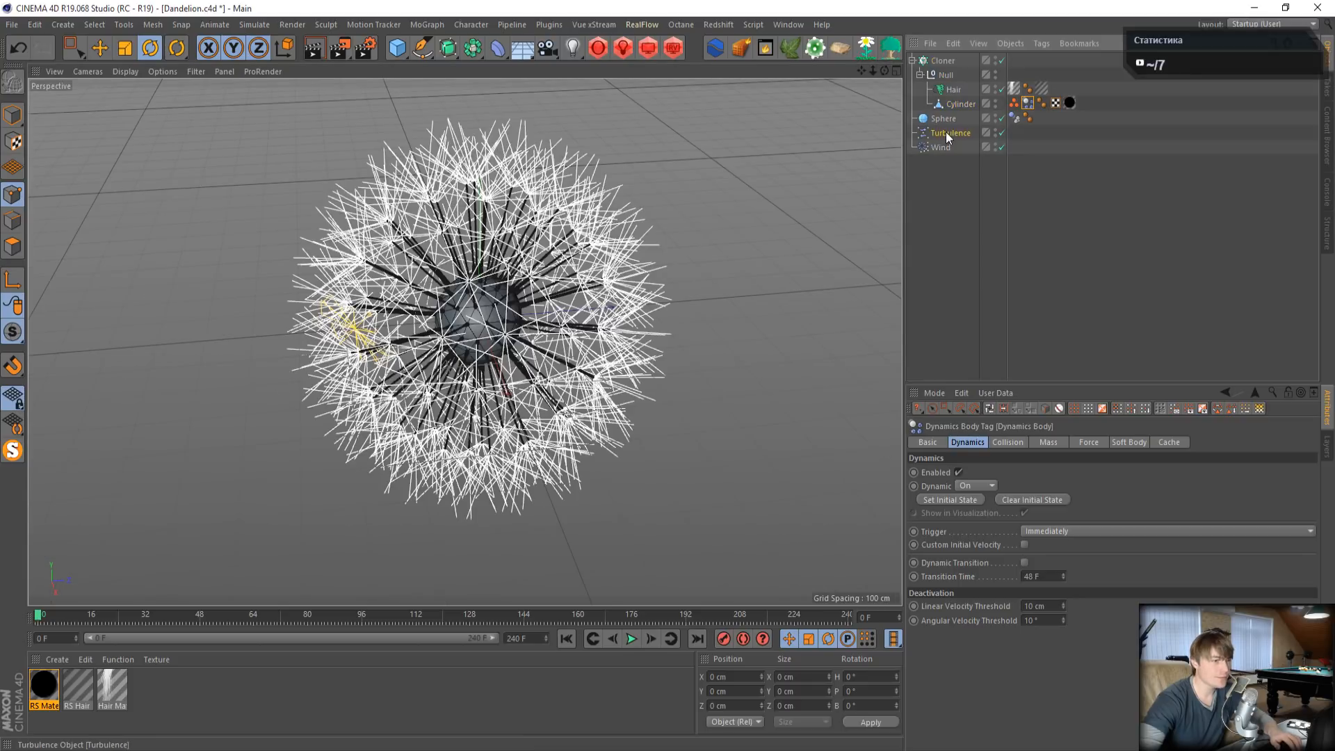
pyautogui.keyDown('shift'); pyautogui.click(940, 148); pyautogui.keyUp('shift')
pyautogui.press('e')
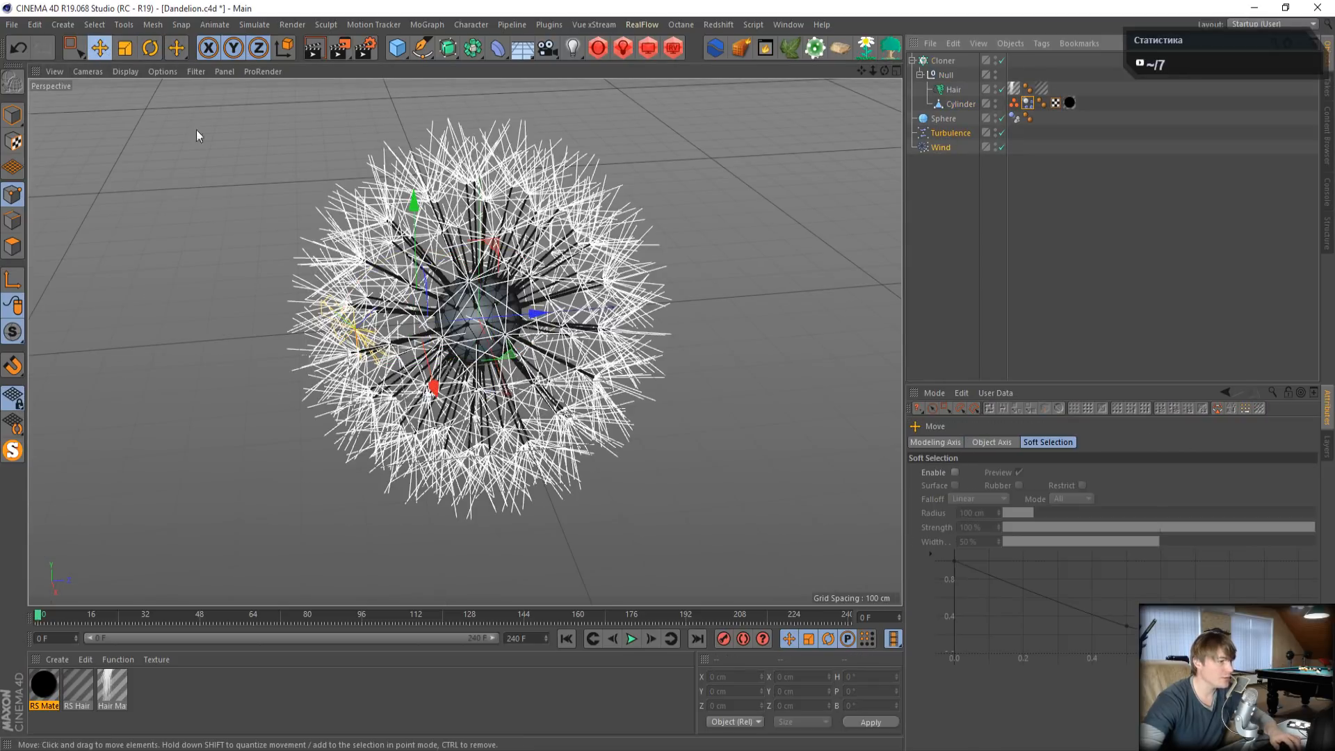
pyautogui.moveTo(538, 314); pyautogui.dragTo(13, 357)
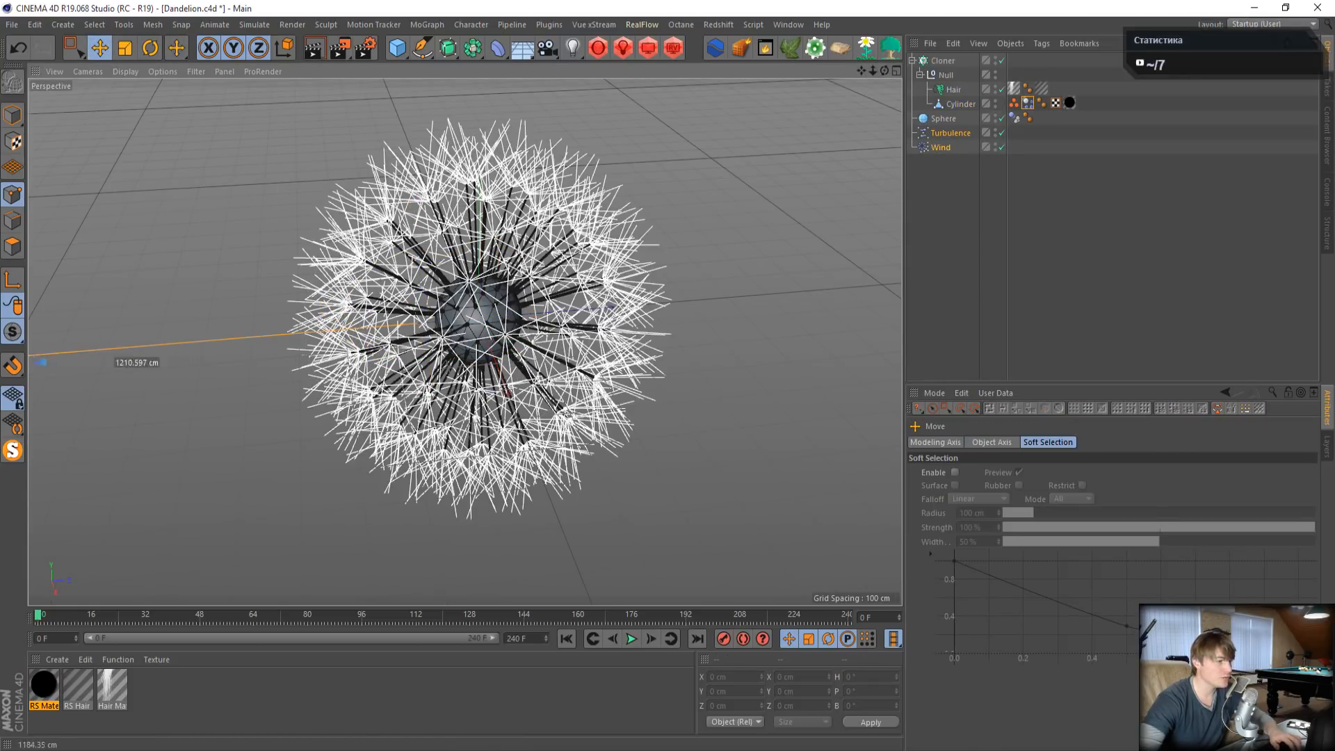
# - Play the simulation with the relocated forces and return to the first frame
pyautogui.click(630, 638)
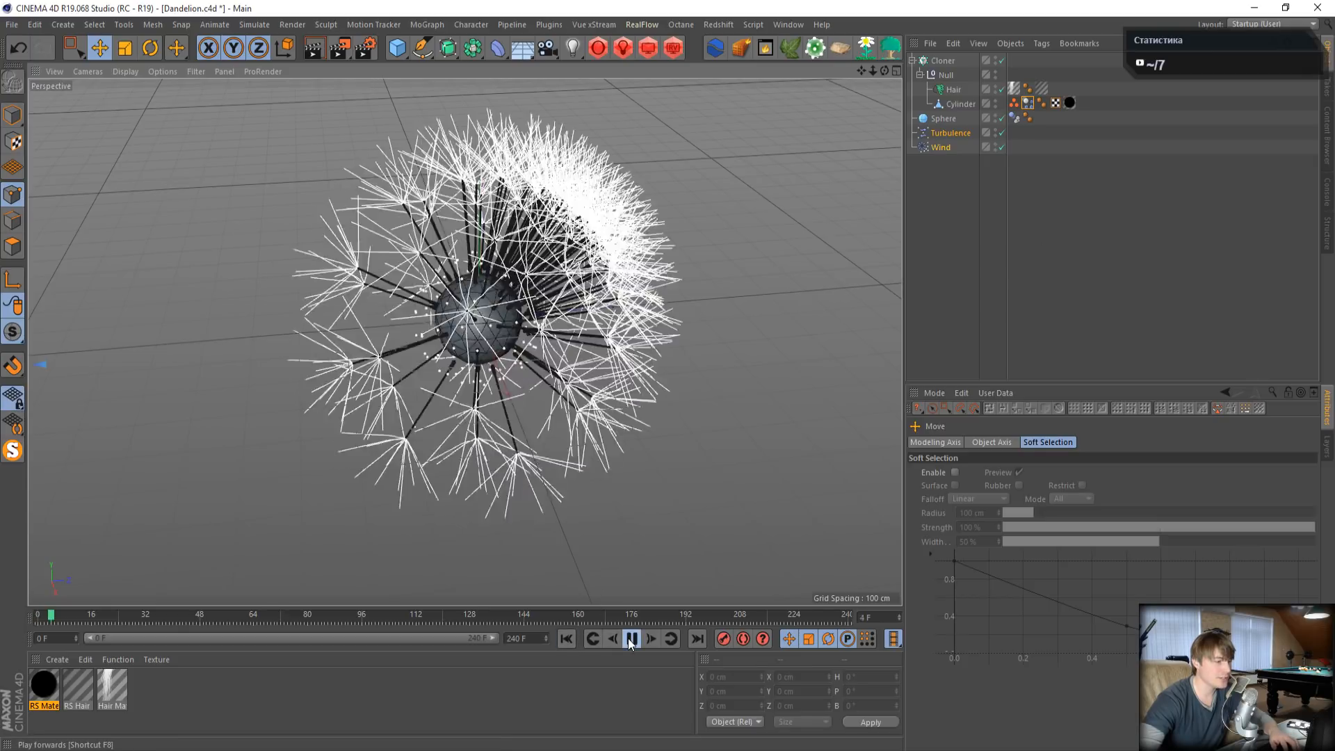
pyautogui.click(630, 639)
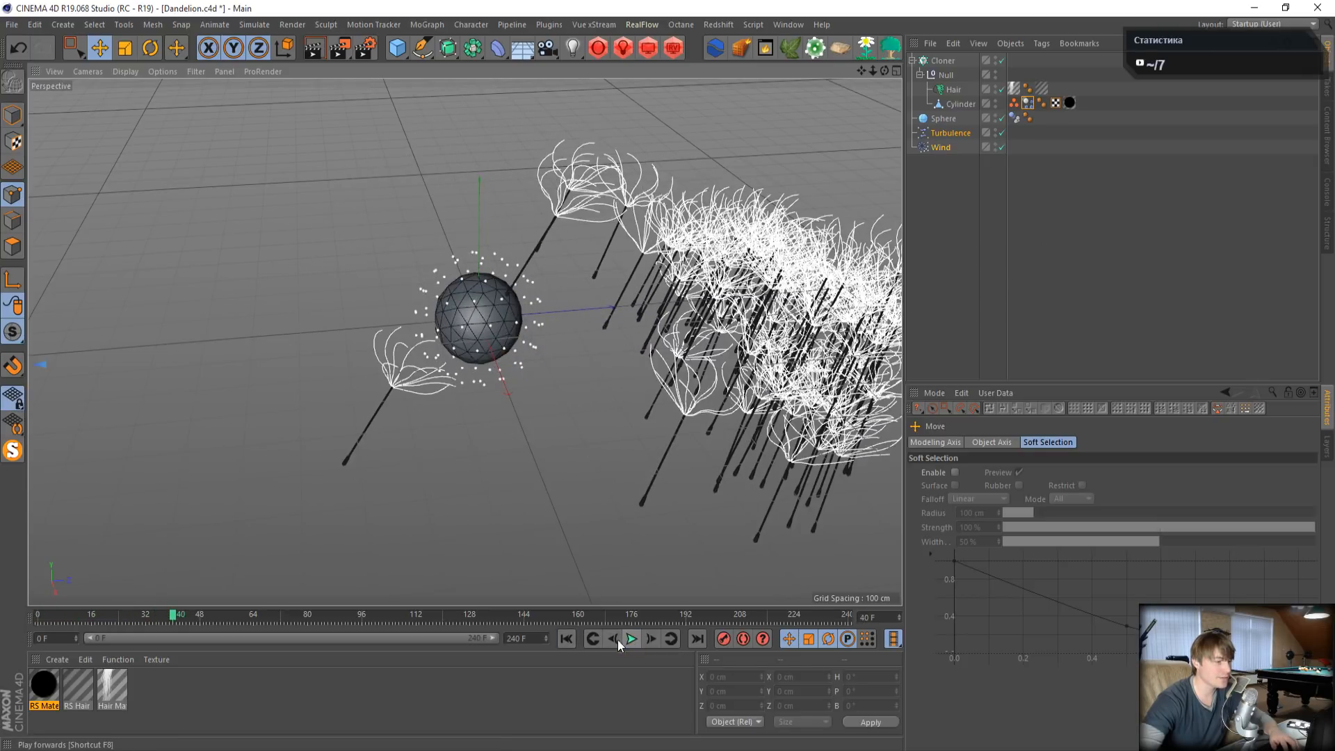
pyautogui.click(564, 639)
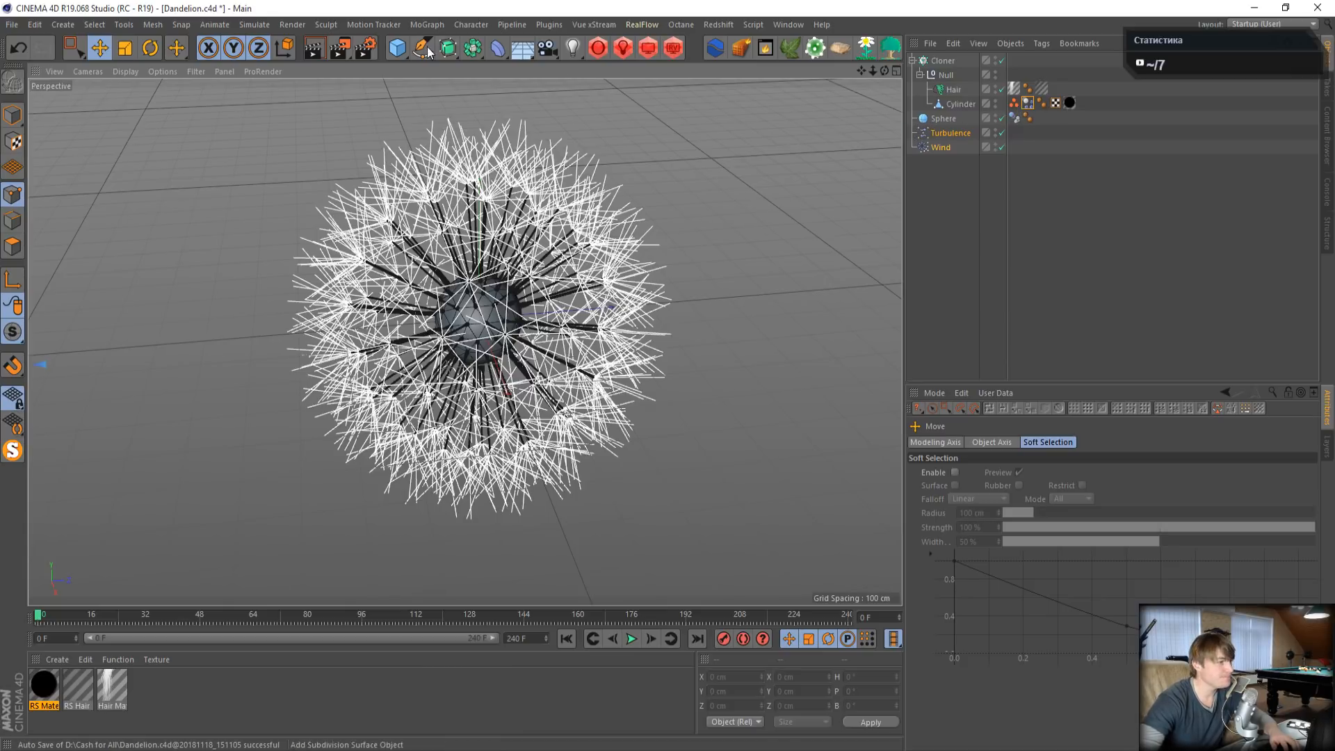
# - Add a second Sphere and move it along negative Z until it sits clear of the dandelion head
pyautogui.click(400, 48)
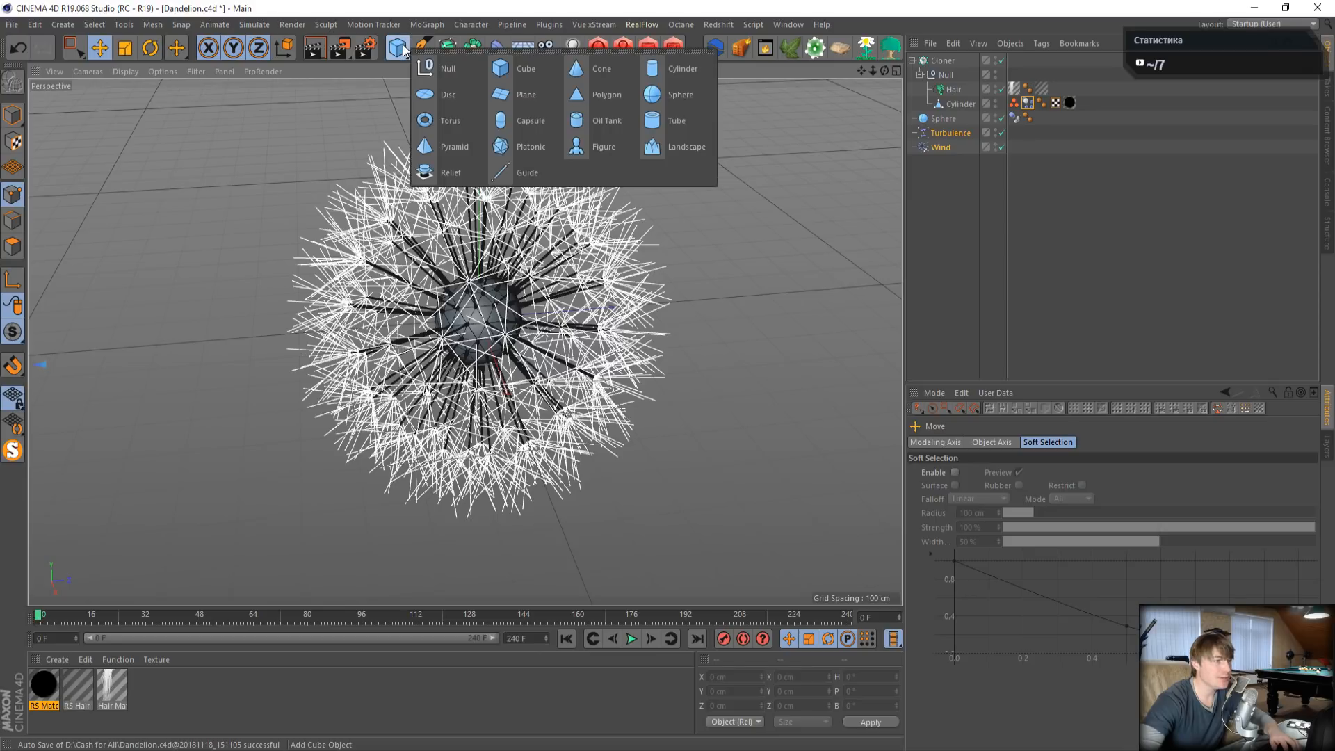
pyautogui.click(706, 93)
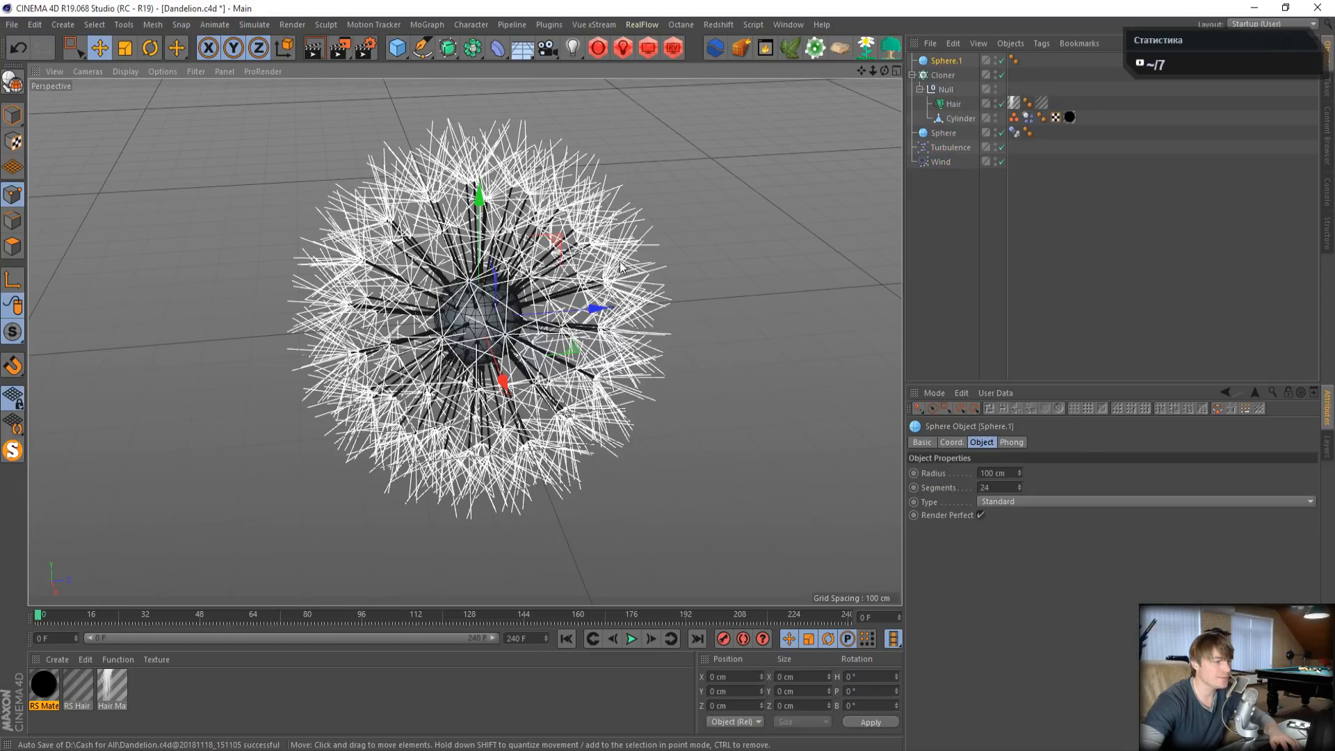
pyautogui.moveTo(598, 308); pyautogui.dragTo(313, 332)
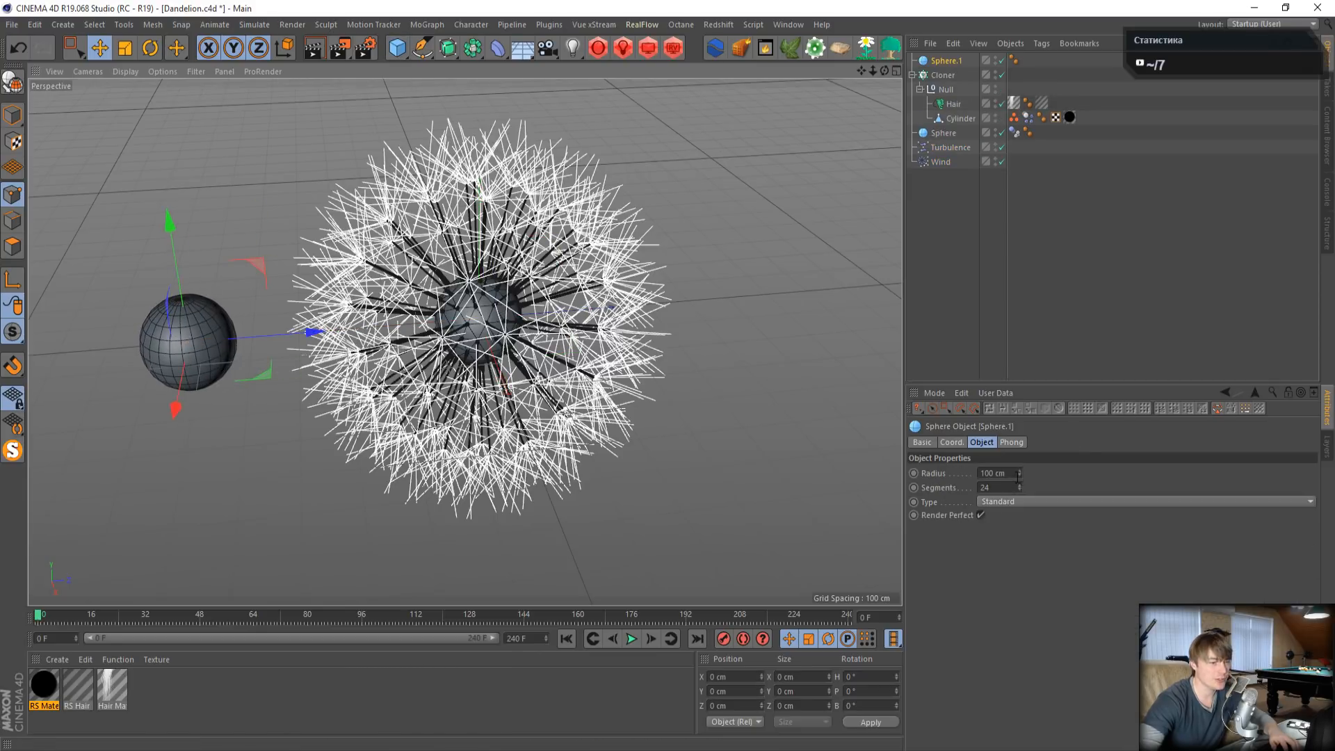
# - Try a 500 cm radius on the new sphere and settle on 300 cm
pyautogui.moveTo(1017, 476); pyautogui.dragTo(920, 470)
pyautogui.write('500')
pyautogui.press('Return')
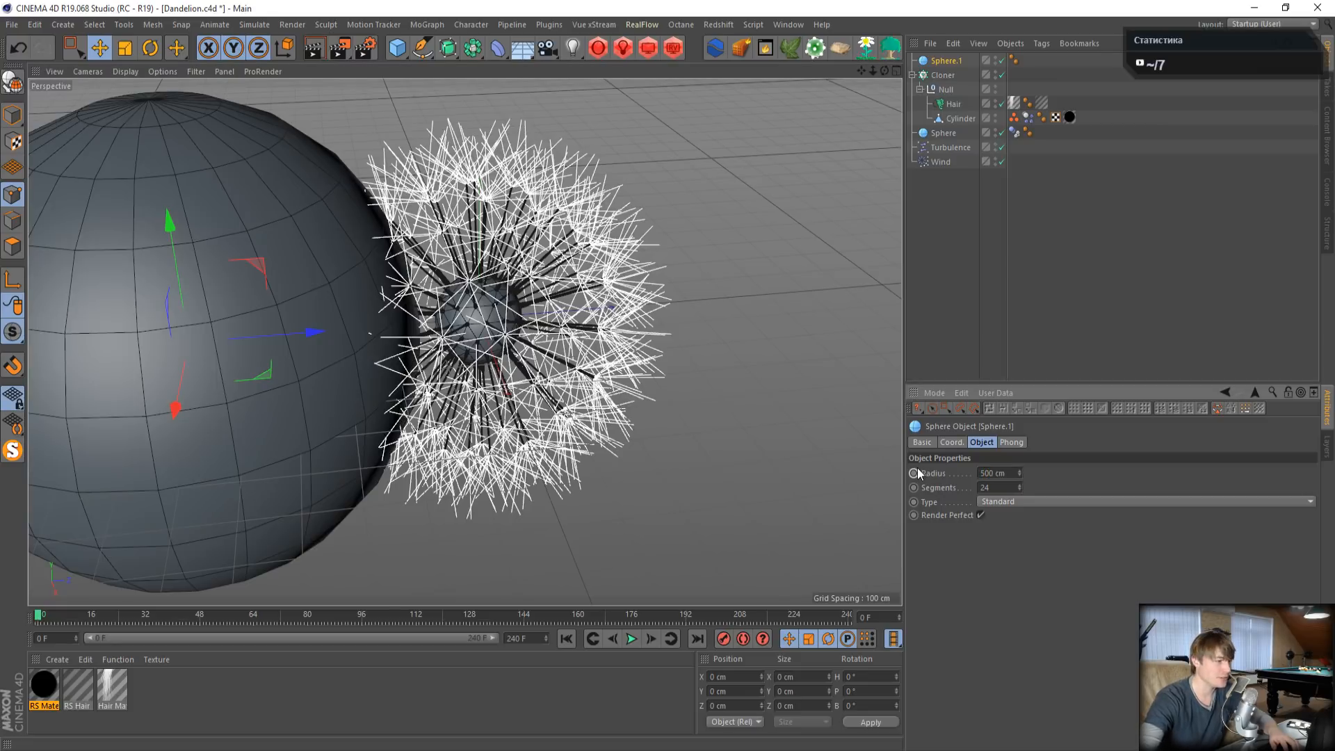
pyautogui.moveTo(1001, 470); pyautogui.dragTo(889, 483)
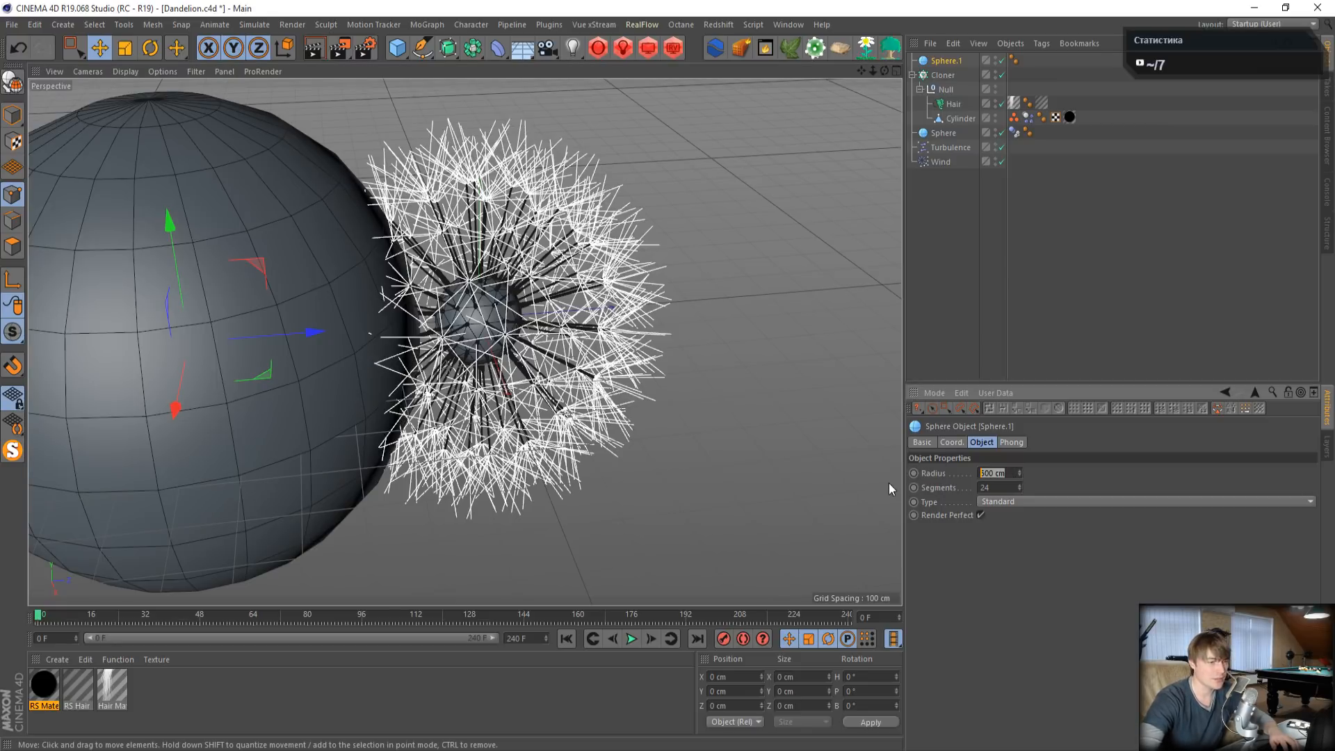
pyautogui.write('300')
pyautogui.press('Return')
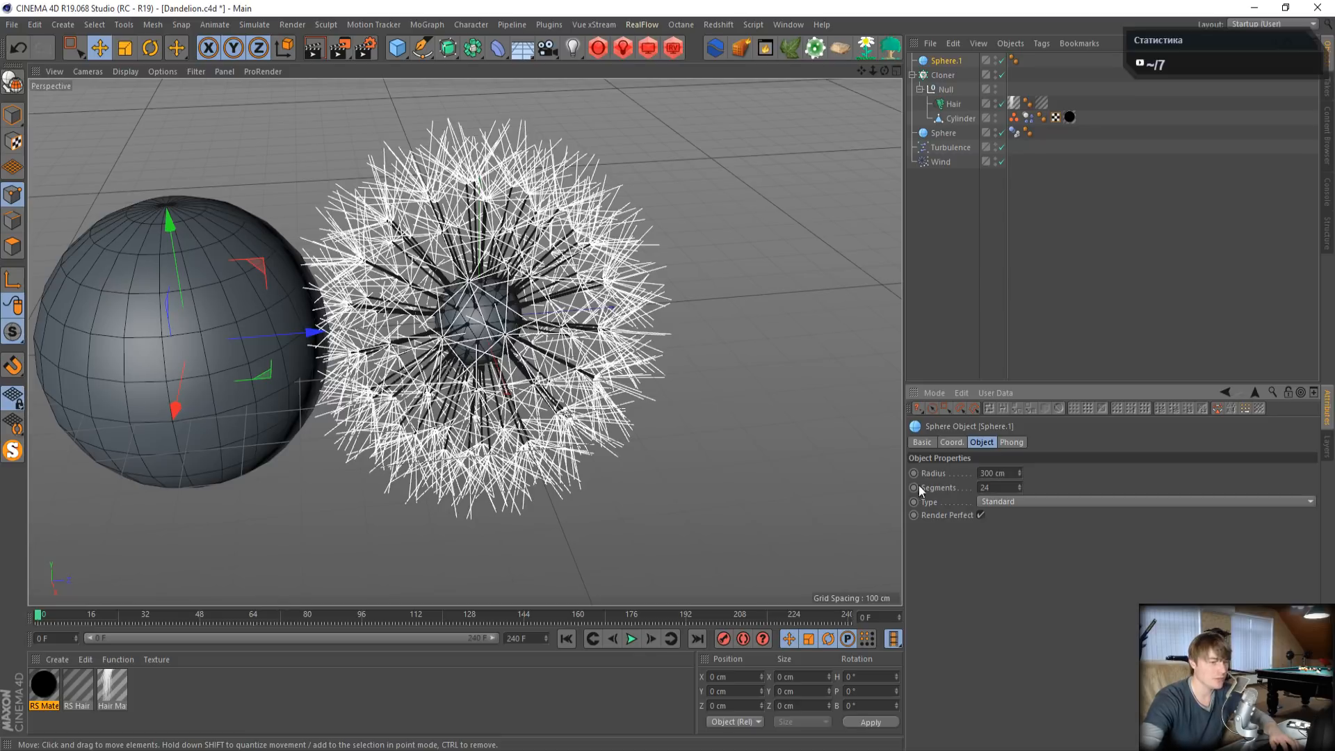
# - Set the new sphere's segments to 12 and move it farther from the dandelion along negative Z
pyautogui.moveTo(990, 487); pyautogui.dragTo(894, 487)
pyautogui.write('12')
pyautogui.press('Return')
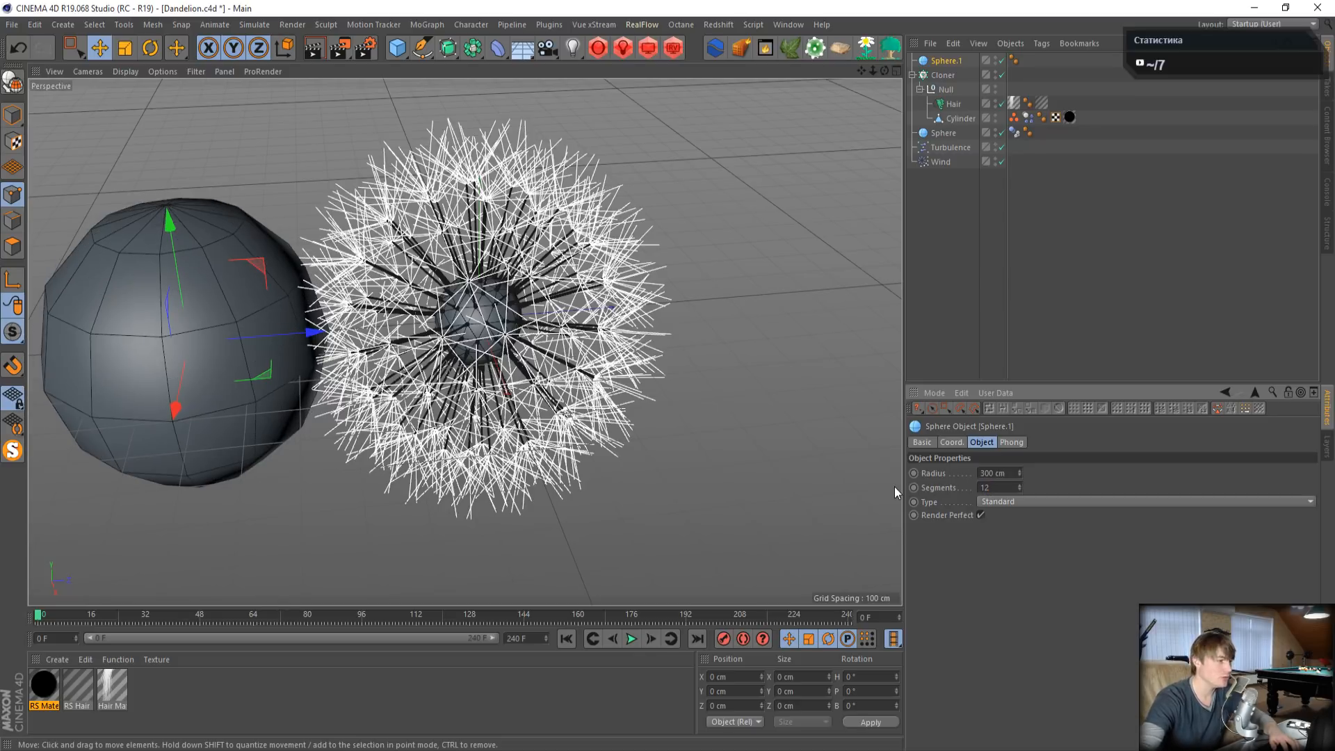
pyautogui.moveTo(311, 333); pyautogui.dragTo(203, 337)
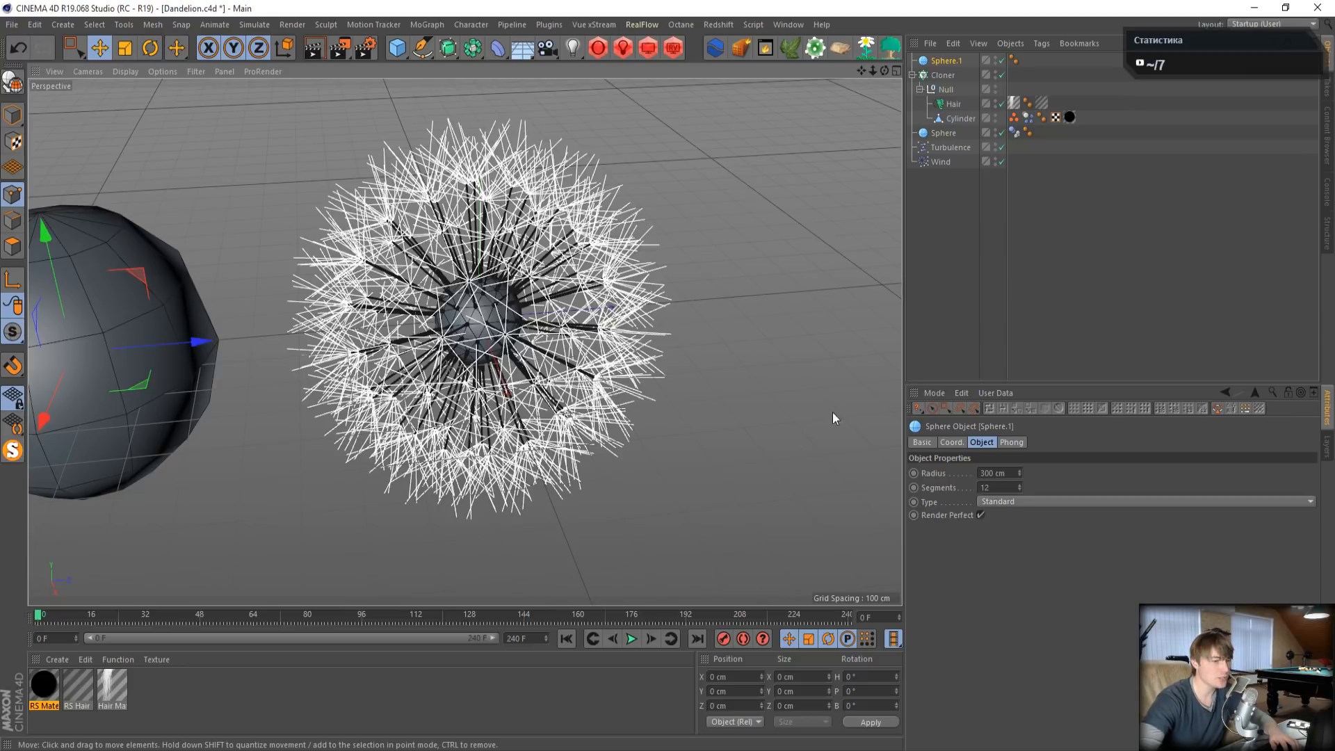
# - Set the new sphere's Z position to -1000 cm and keyframe it at frame 0
pyautogui.click(952, 443)
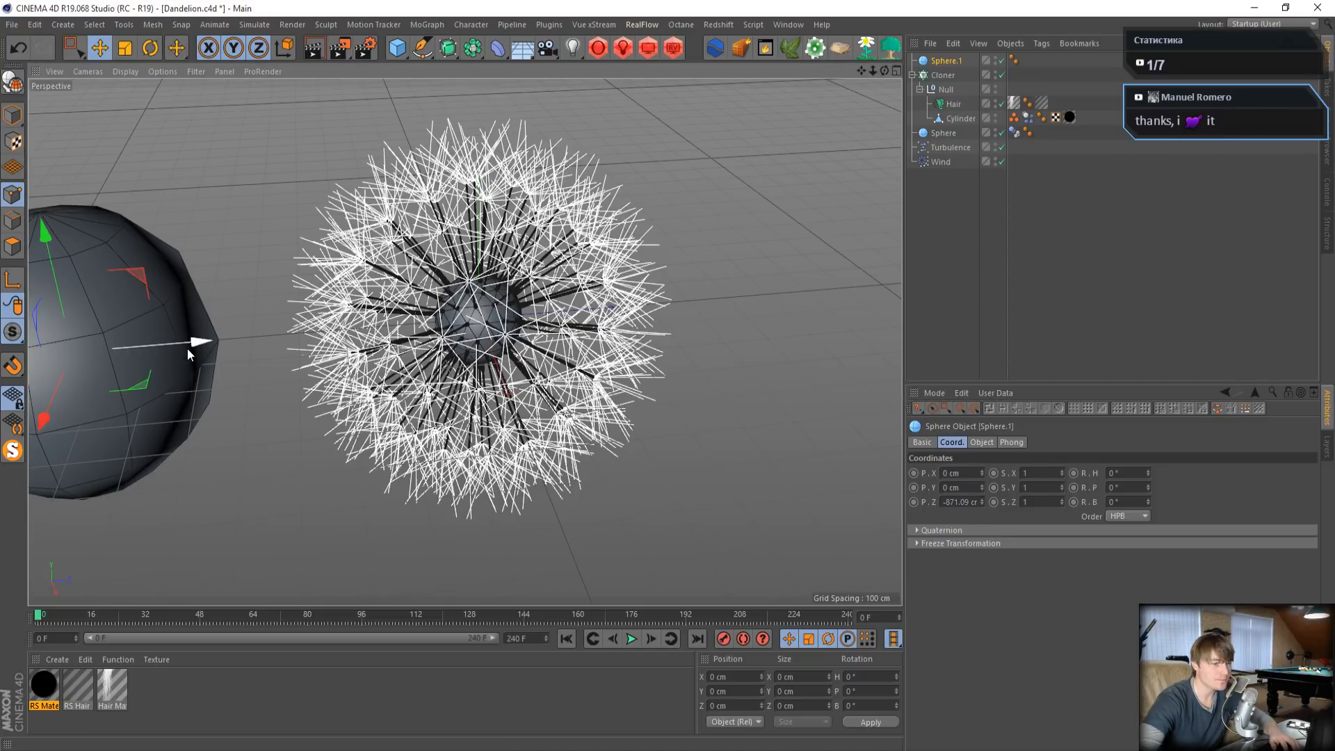
pyautogui.moveTo(187, 349); pyautogui.dragTo(267, 351)
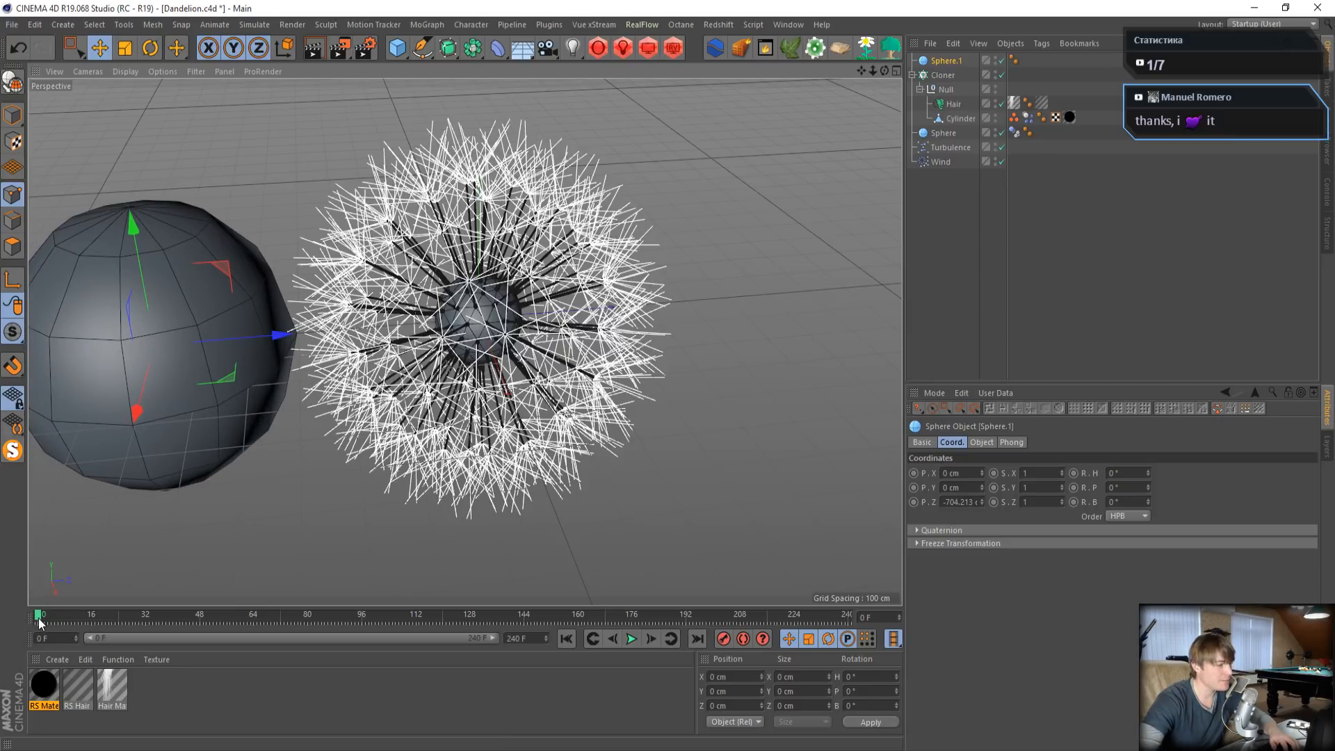
pyautogui.moveTo(268, 336); pyautogui.dragTo(148, 346)
pyautogui.moveTo(948, 502); pyautogui.dragTo(1132, 520)
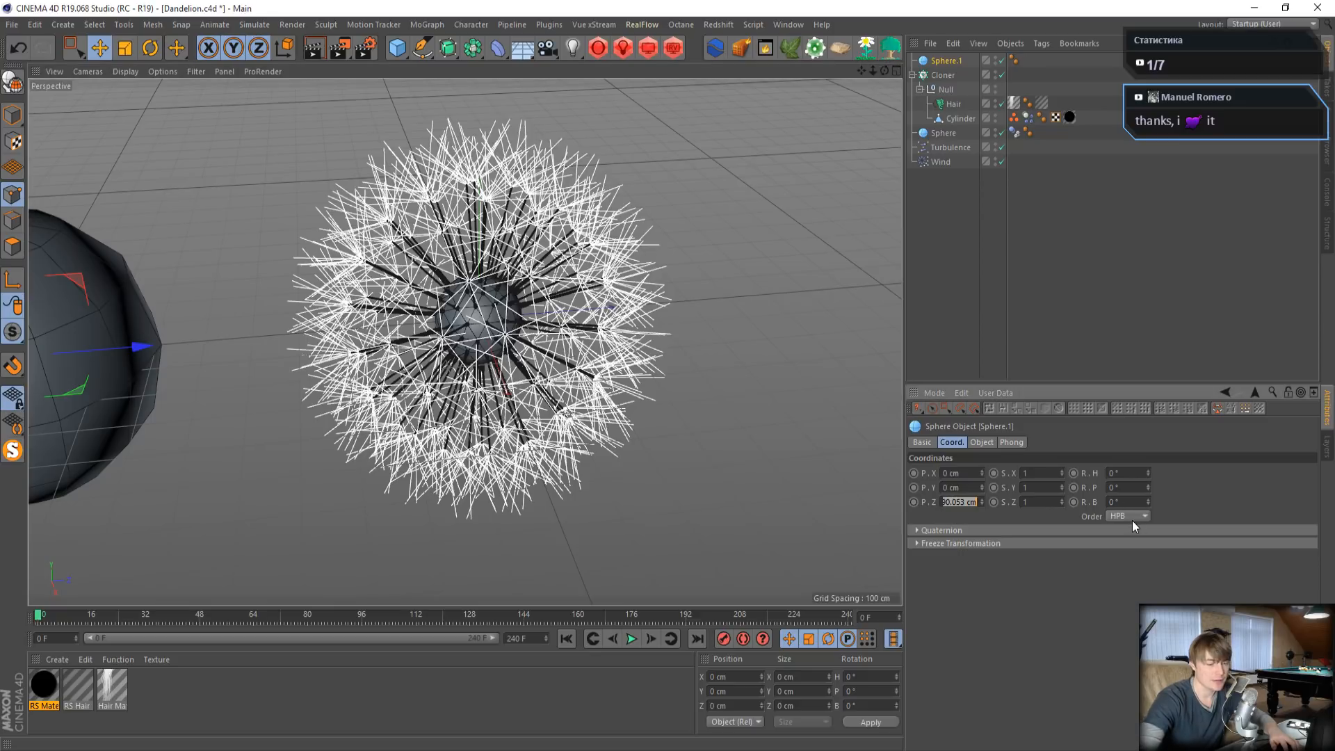
pyautogui.write('1000')
pyautogui.press('Return')
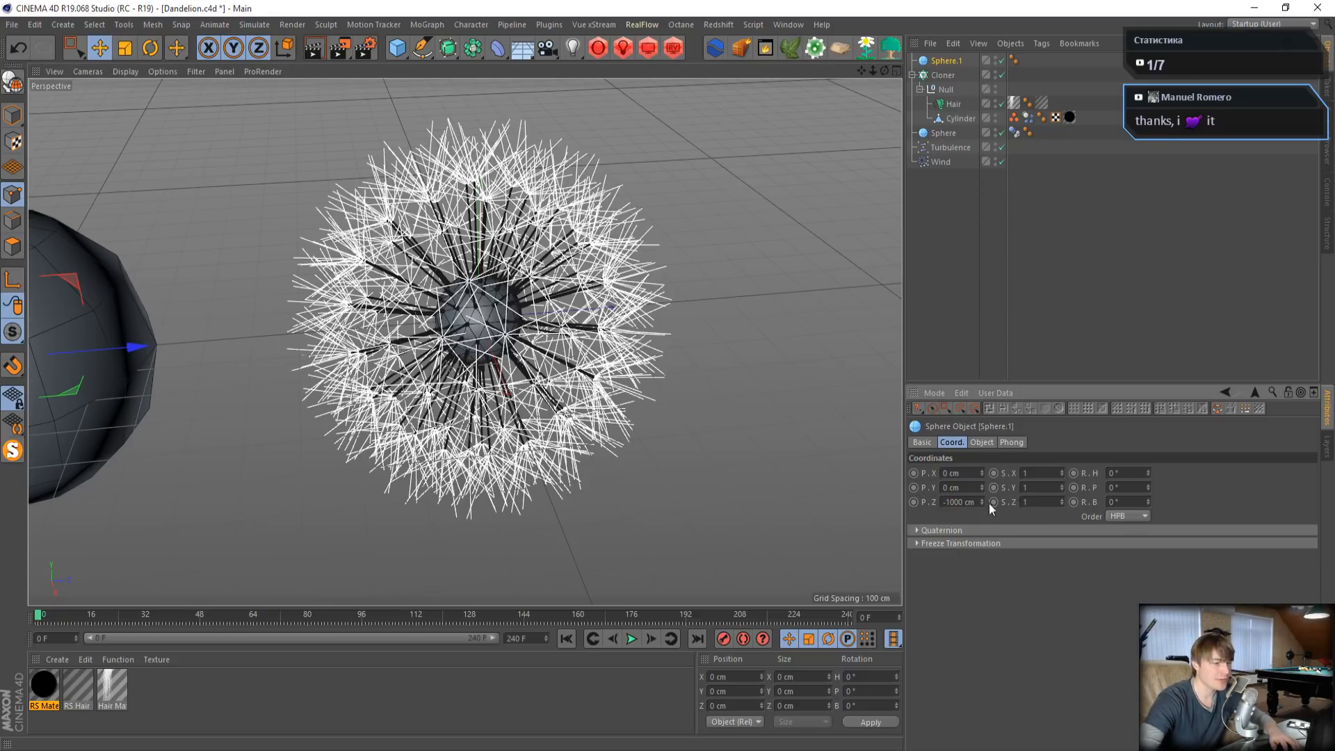
pyautogui.click(914, 502)
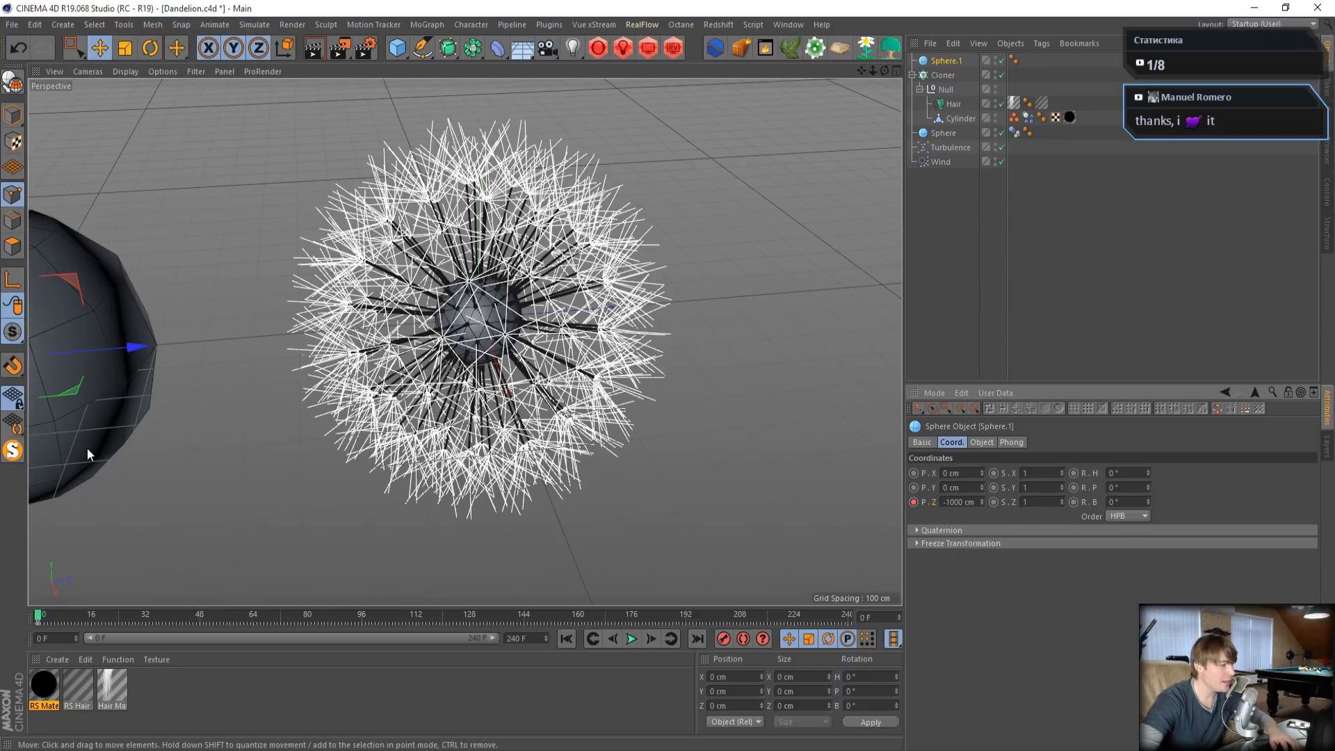
# - At frame 48, move the new sphere along Z to about -475 cm, overlapping the dandelion's edge, and keyframe its Z position
pyautogui.moveTo(134, 346); pyautogui.dragTo(382, 371)
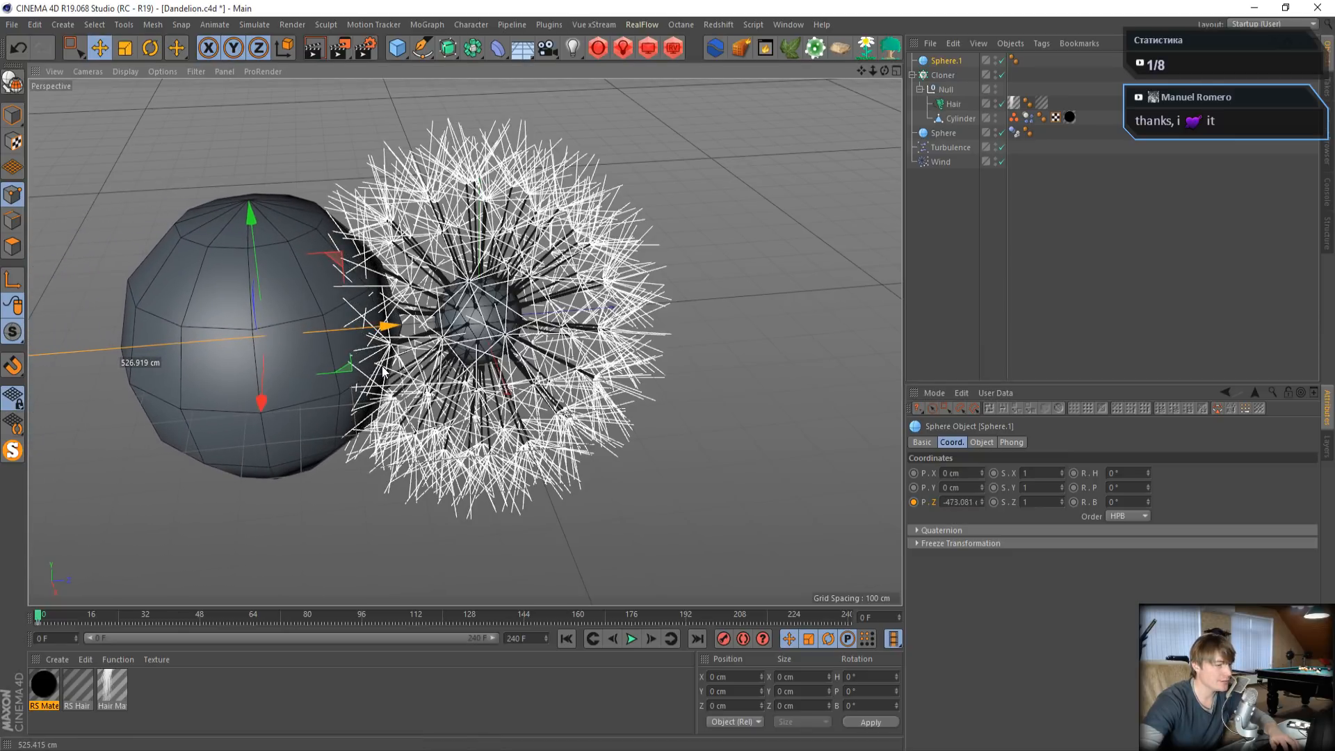
pyautogui.moveTo(169, 614); pyautogui.dragTo(201, 616)
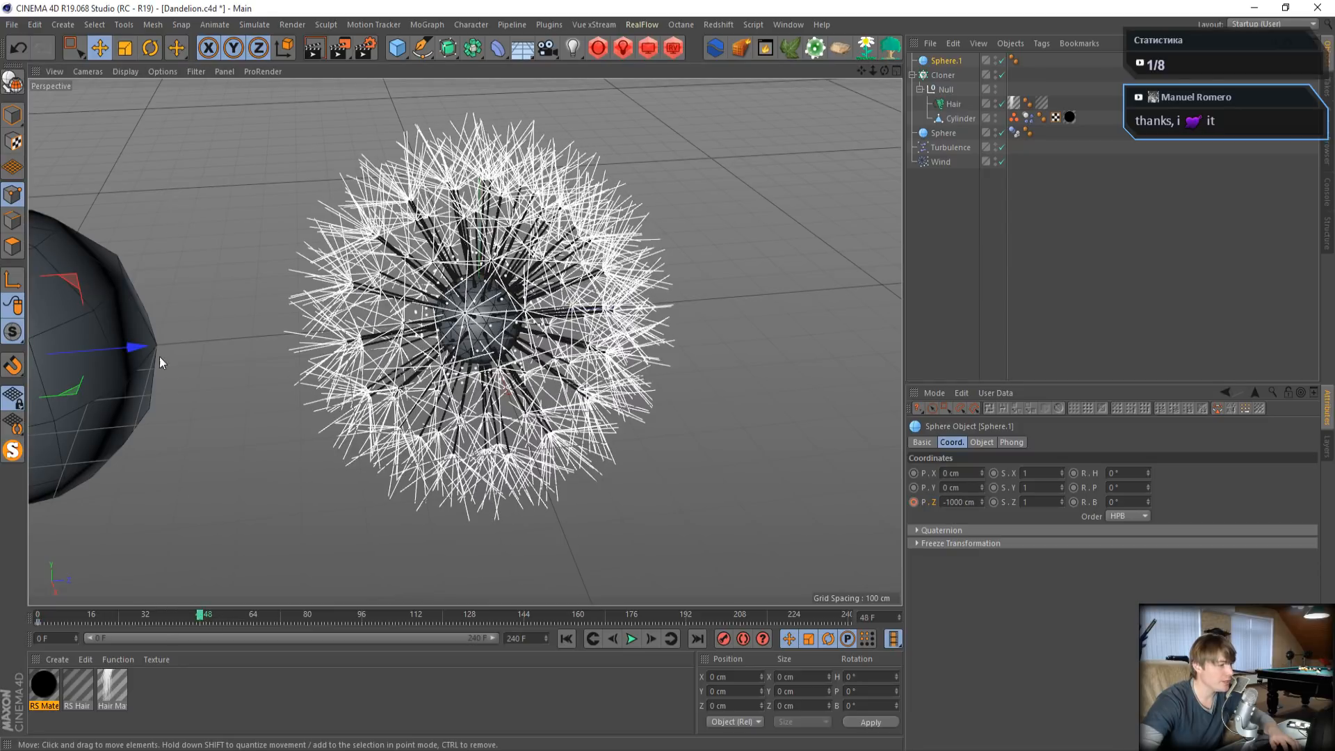
pyautogui.moveTo(159, 352); pyautogui.dragTo(402, 327)
pyautogui.click(913, 502)
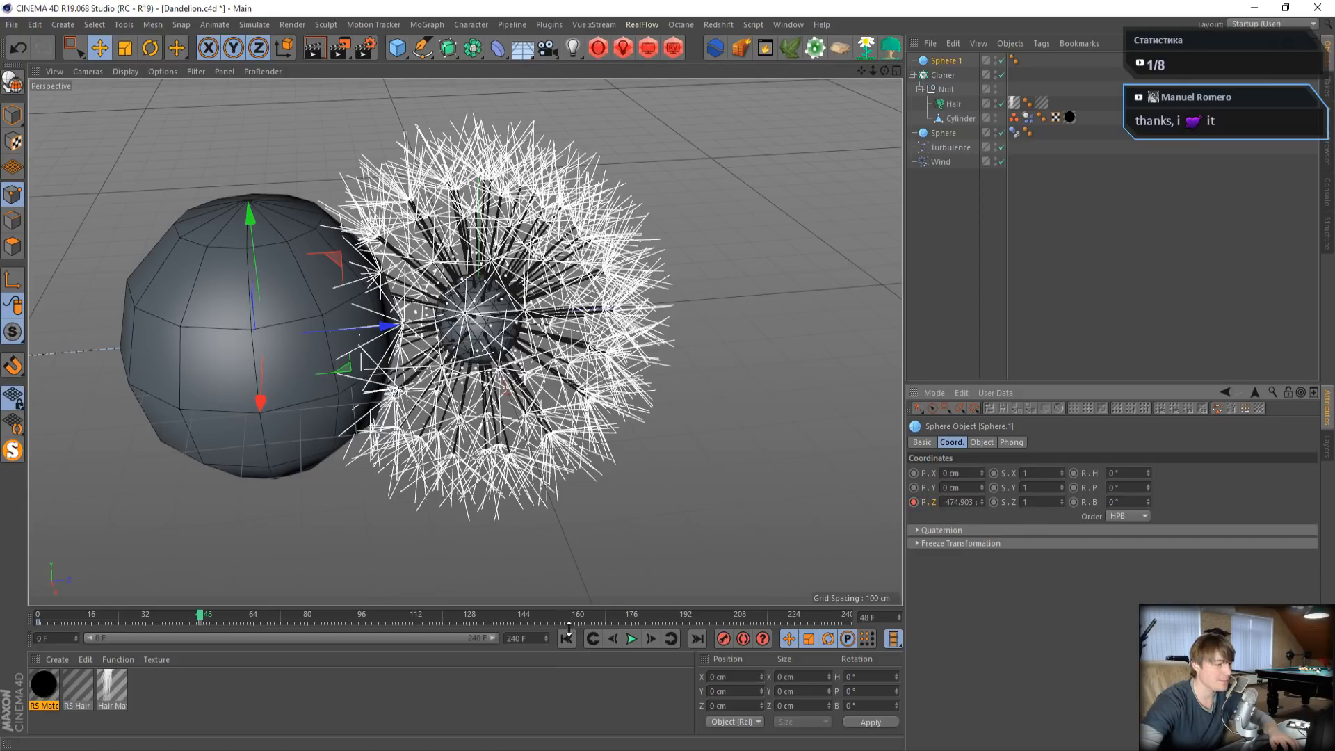
# - Play the sphere's animation together with the seed dynamics from the start and return to the first frame
pyautogui.click(567, 638)
pyautogui.click(631, 640)
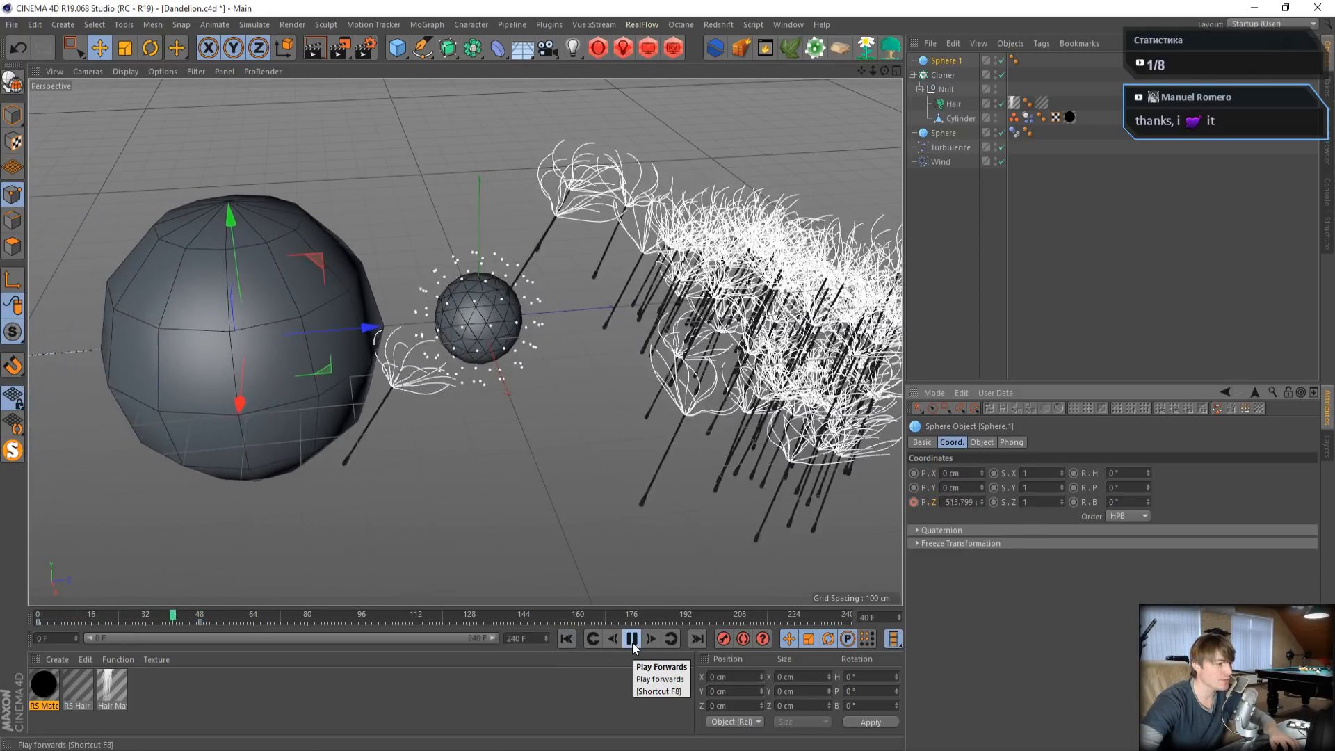
pyautogui.click(632, 640)
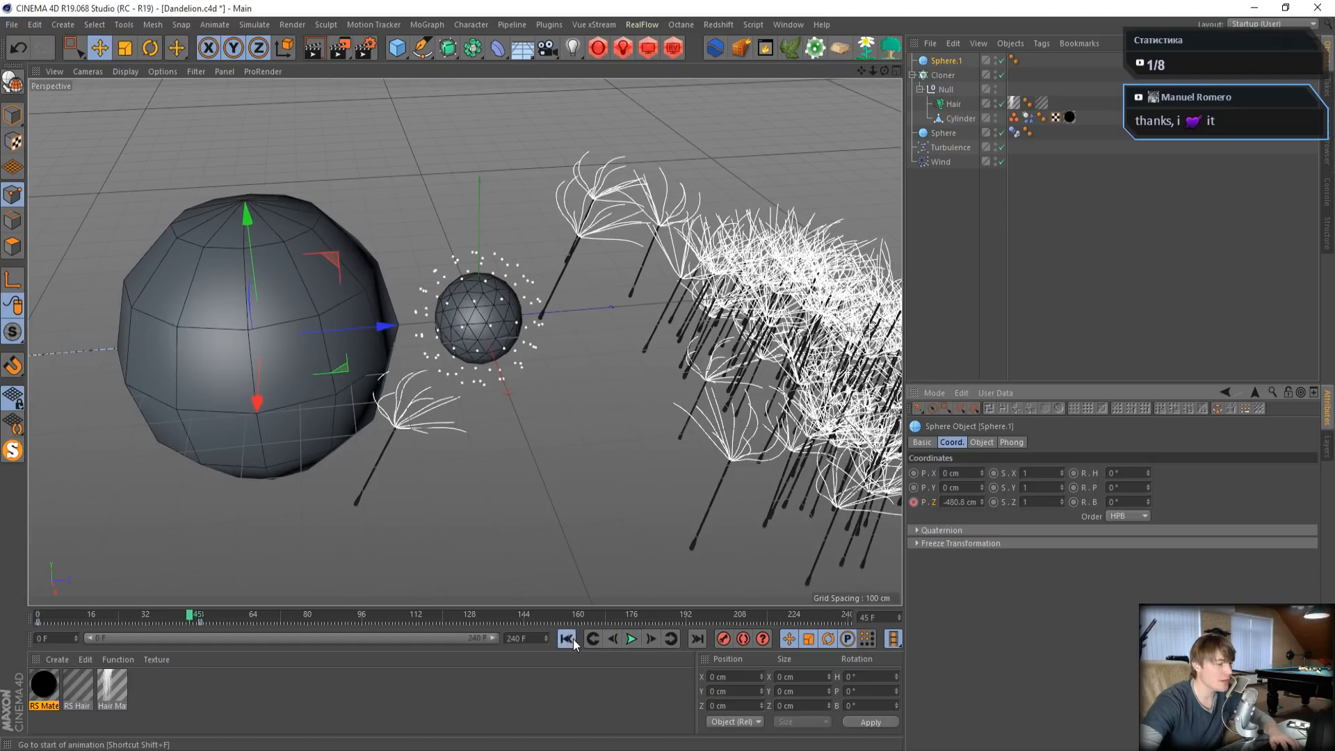
pyautogui.click(567, 638)
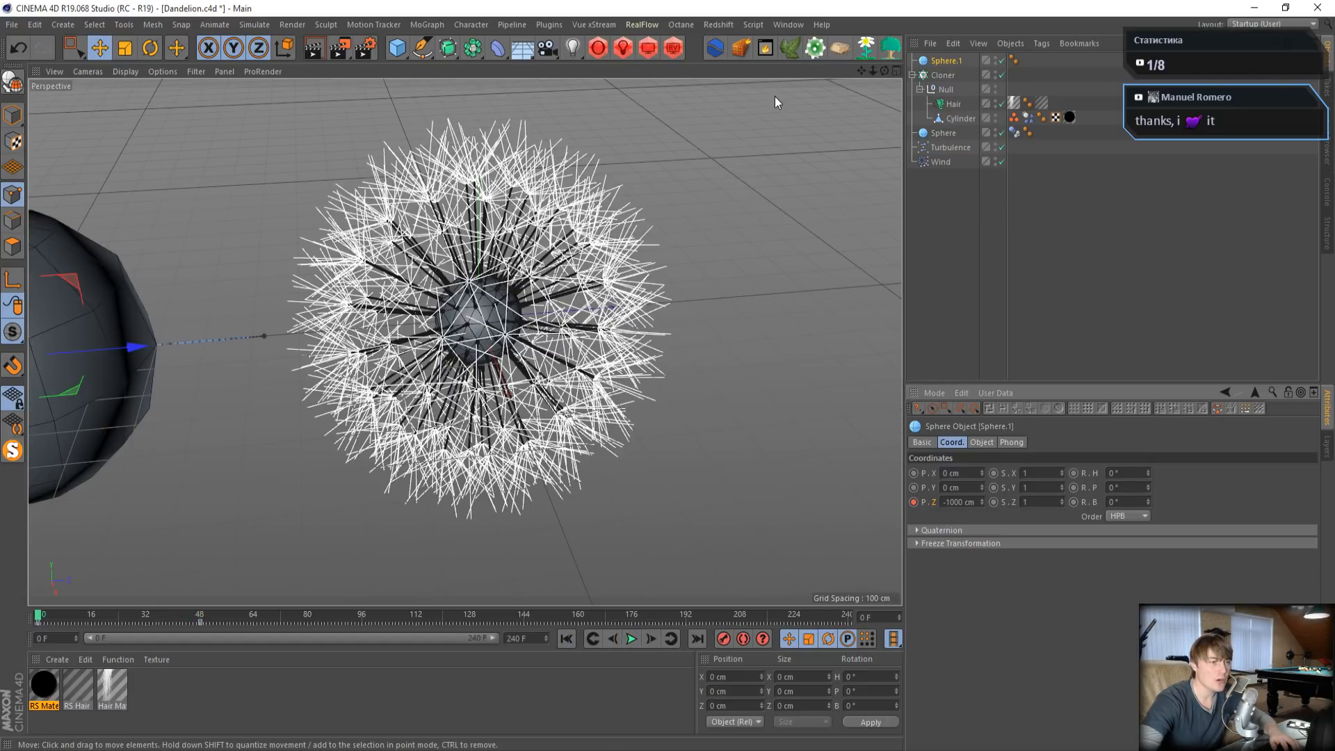
# - Set the Trigger of the Cylinder's Dynamics Body tag to On Collision
pyautogui.click(961, 119)
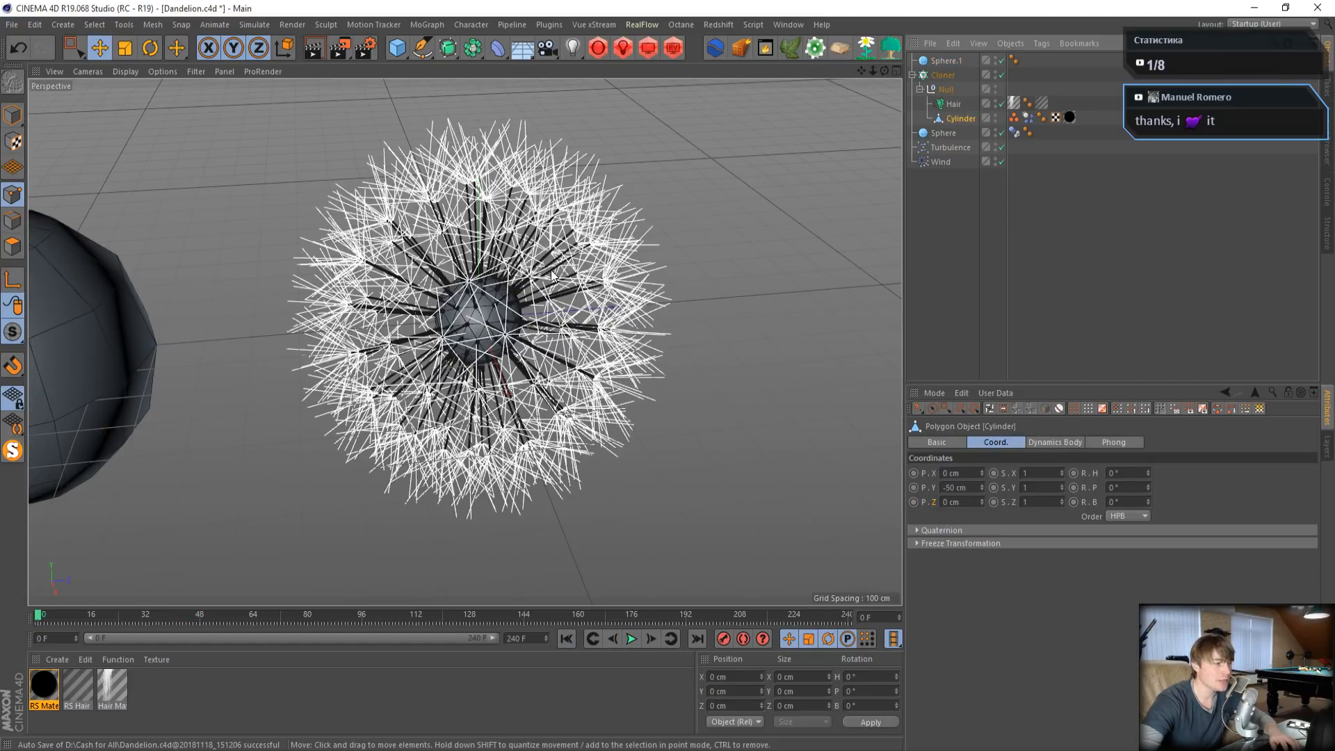
pyautogui.click(1029, 119)
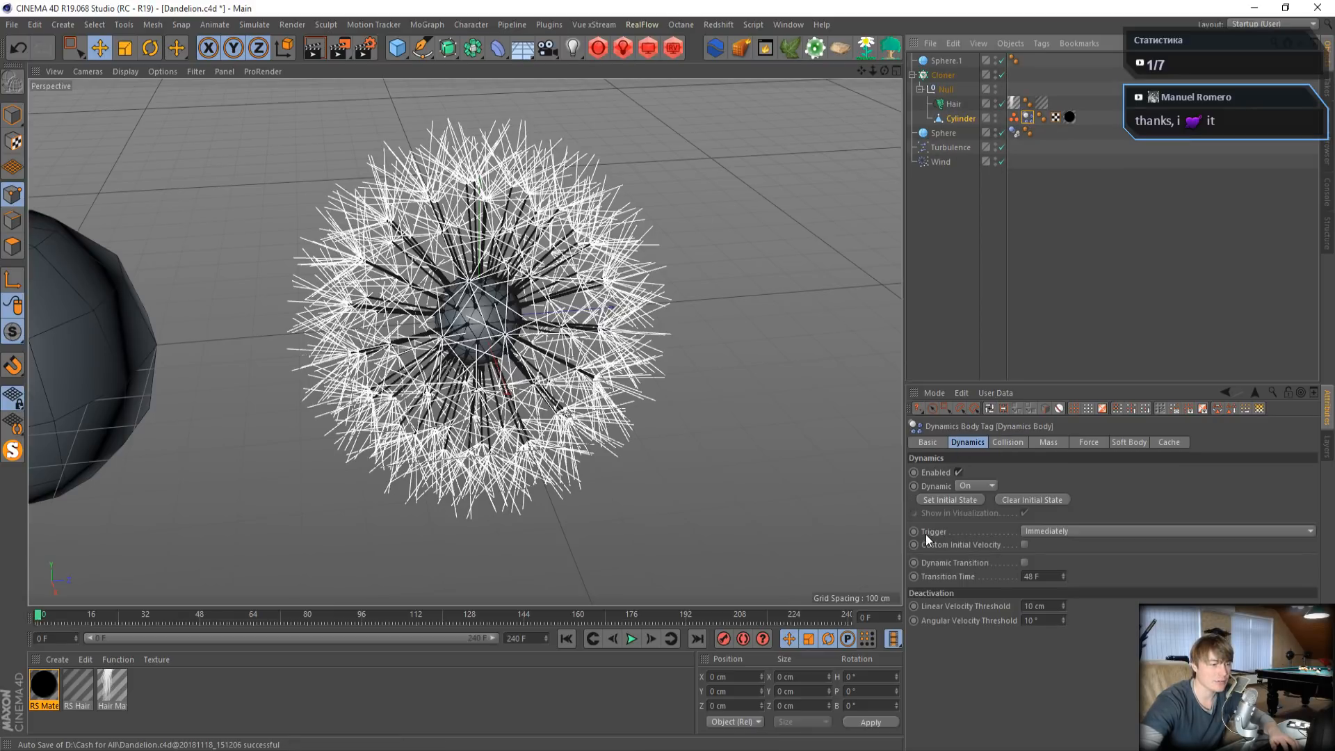
pyautogui.click(1061, 532)
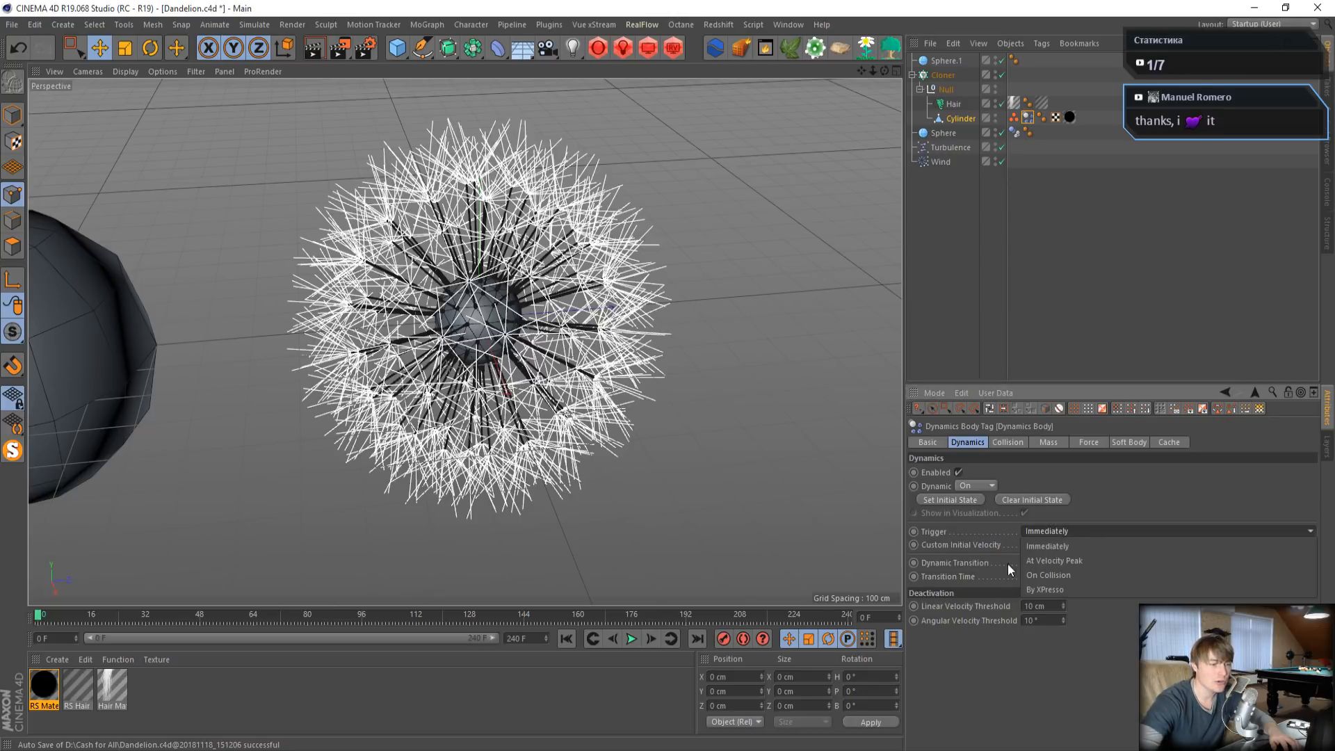
pyautogui.click(1049, 575)
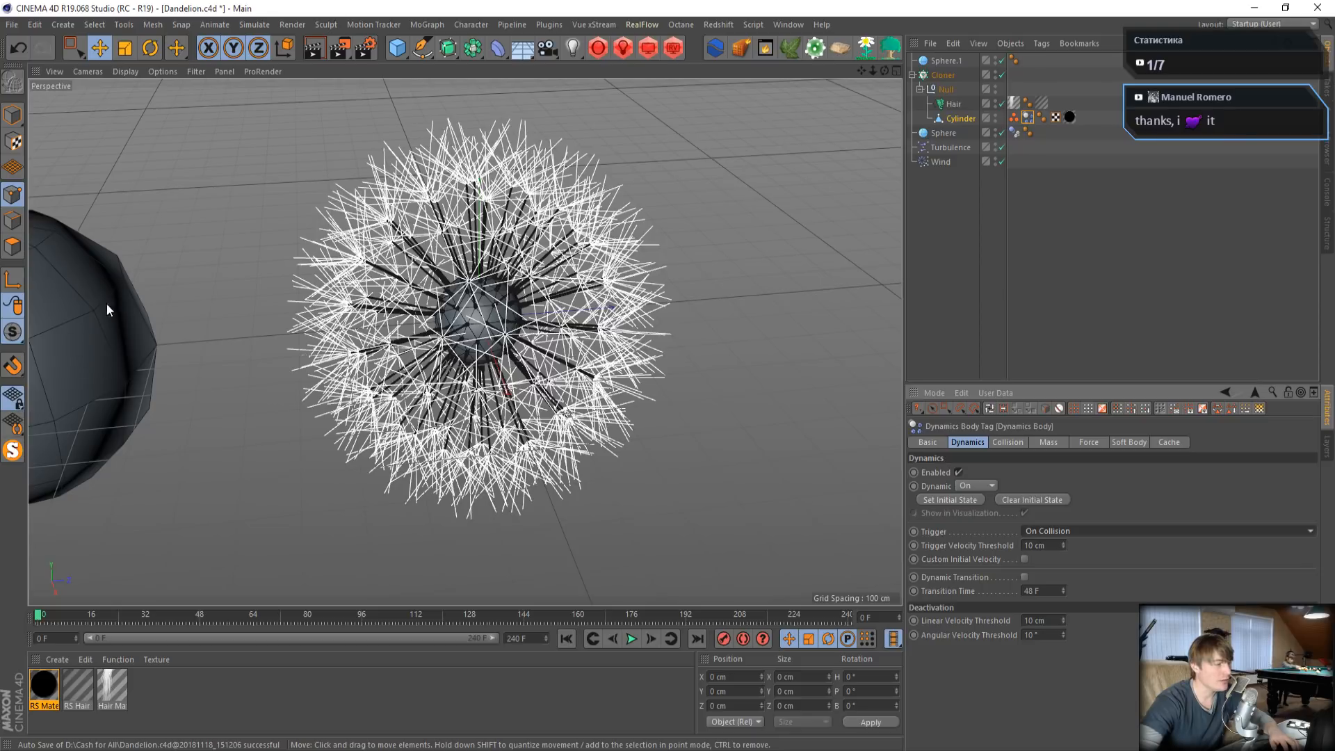
# - Add a Collider Body simulation tag to the new animated sphere
pyautogui.click(946, 62)
pyautogui.rightClick(946, 61)
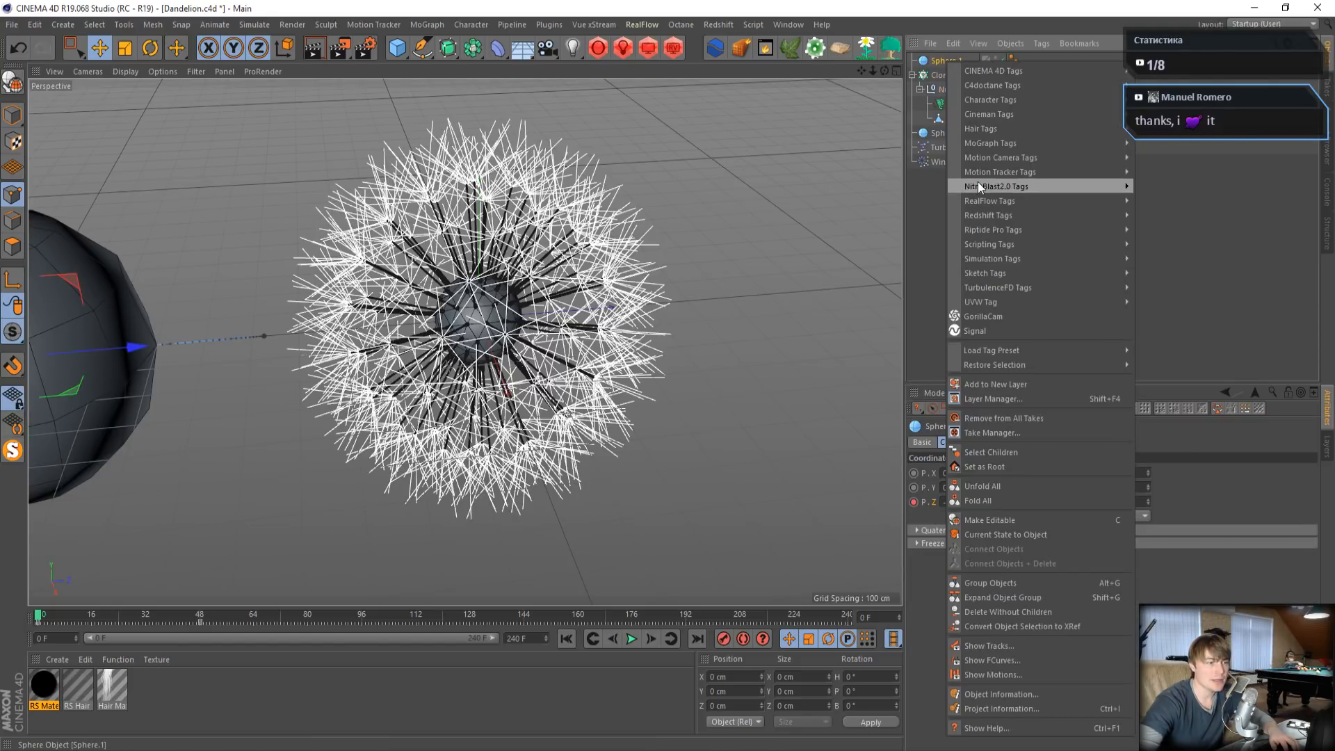
pyautogui.moveTo(1007, 256)
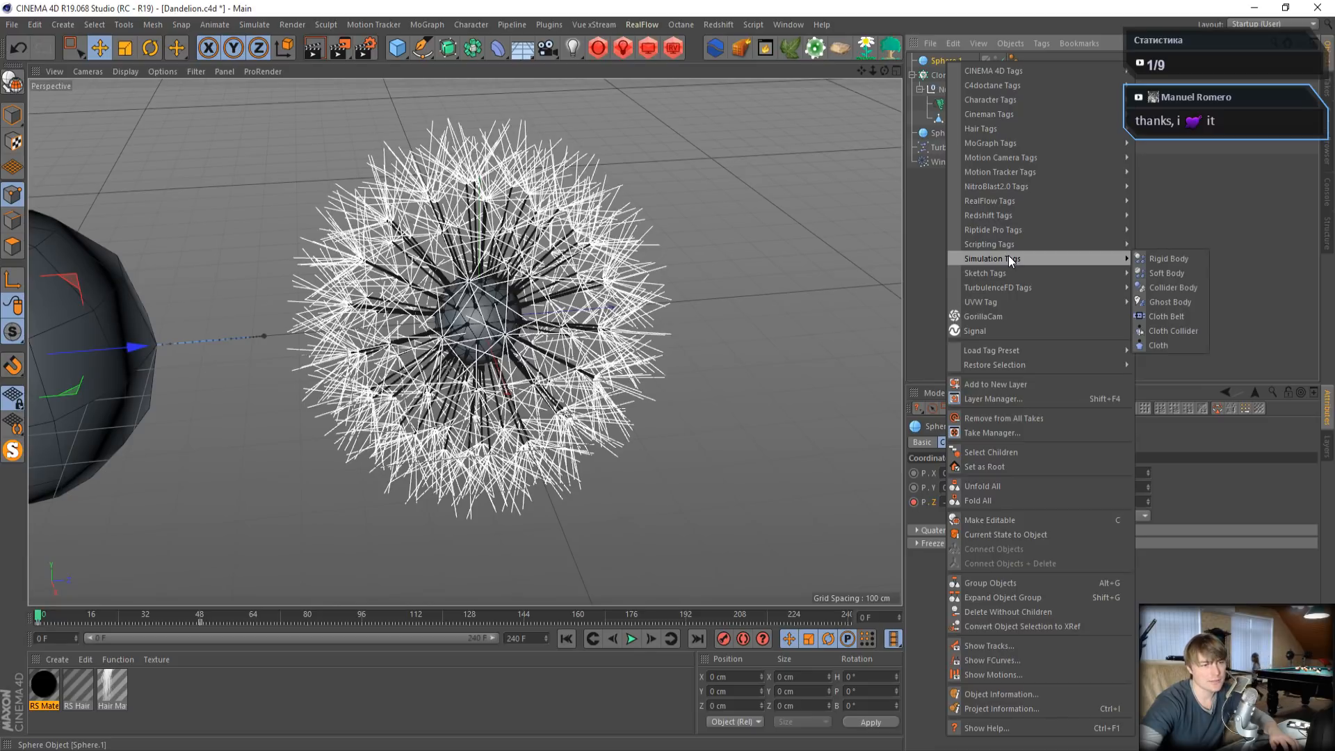
pyautogui.click(1192, 286)
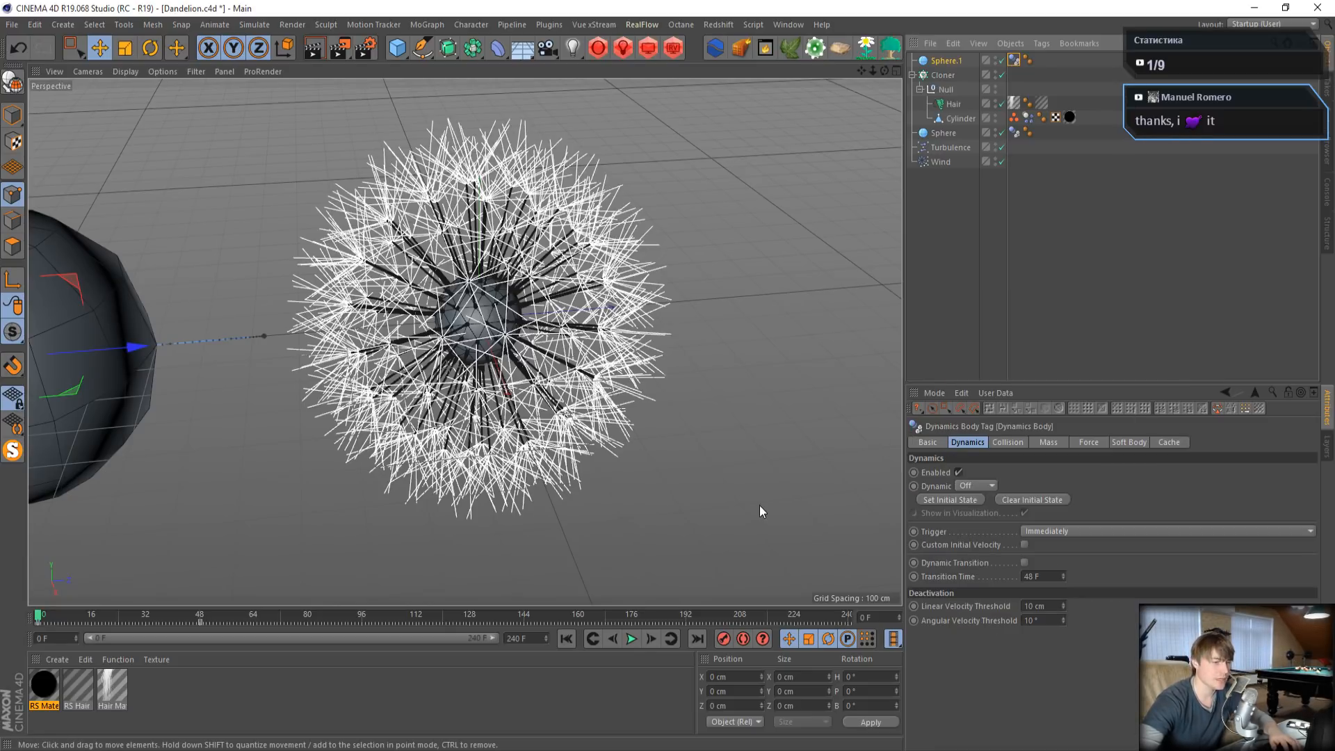
# - Play the collision-triggered simulation twice from the first frame and stop around frame 100
pyautogui.click(631, 640)
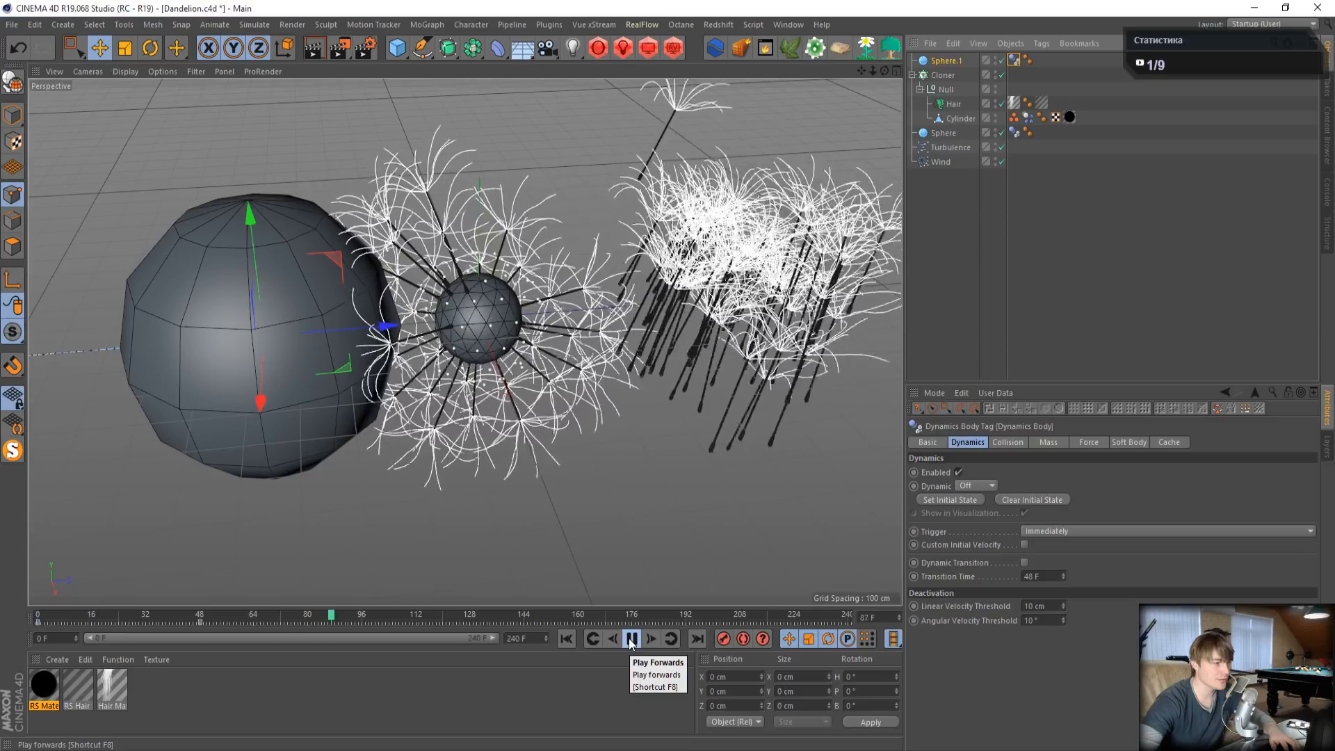
pyautogui.click(631, 640)
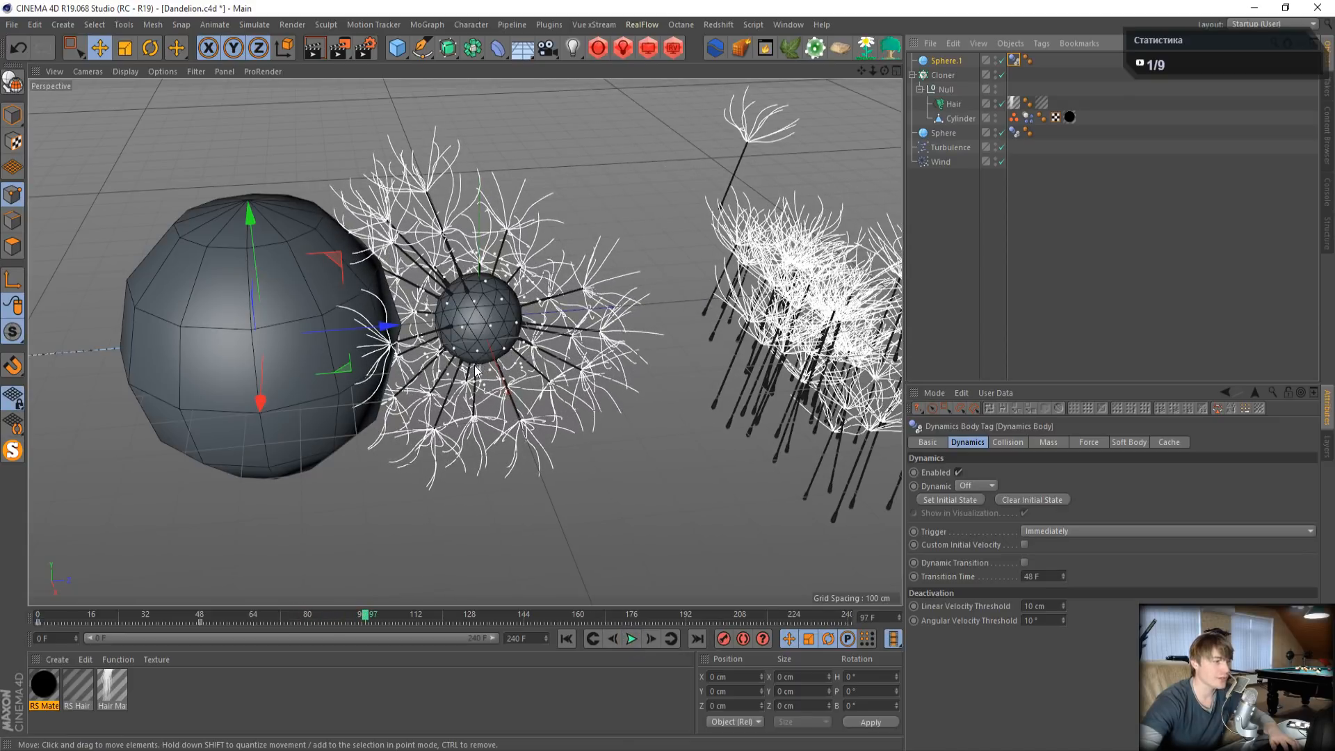
pyautogui.click(570, 640)
pyautogui.click(633, 639)
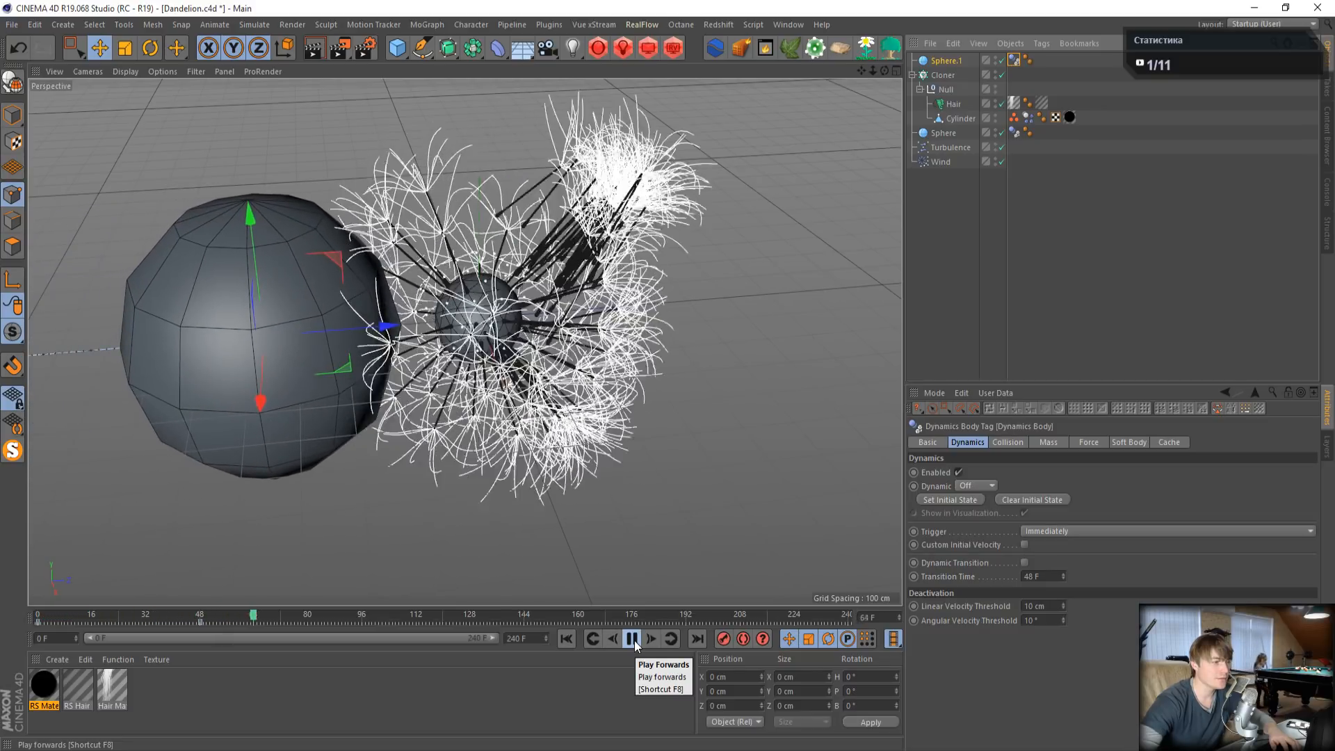
pyautogui.click(633, 640)
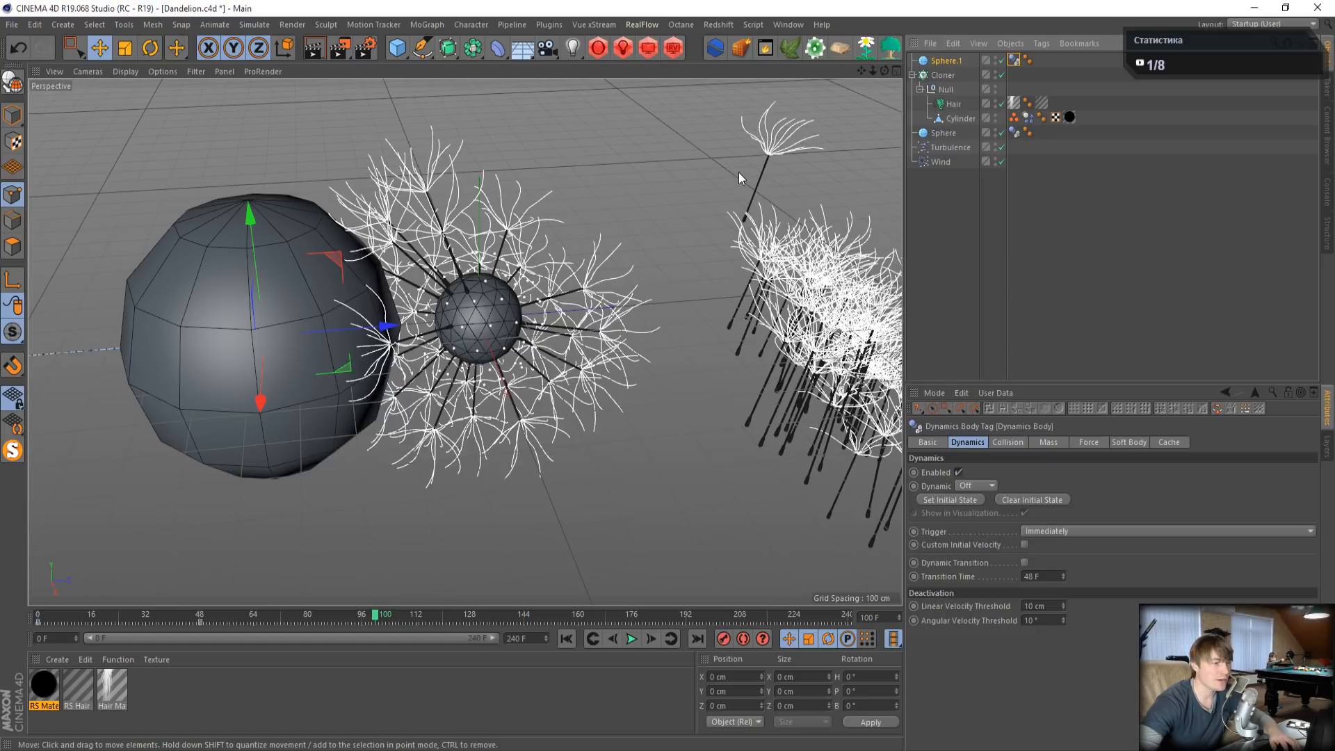
# - Hide the collider sphere and render frame 100 in the Redshift RenderView
pyautogui.click(672, 47)
pyautogui.click(704, 22)
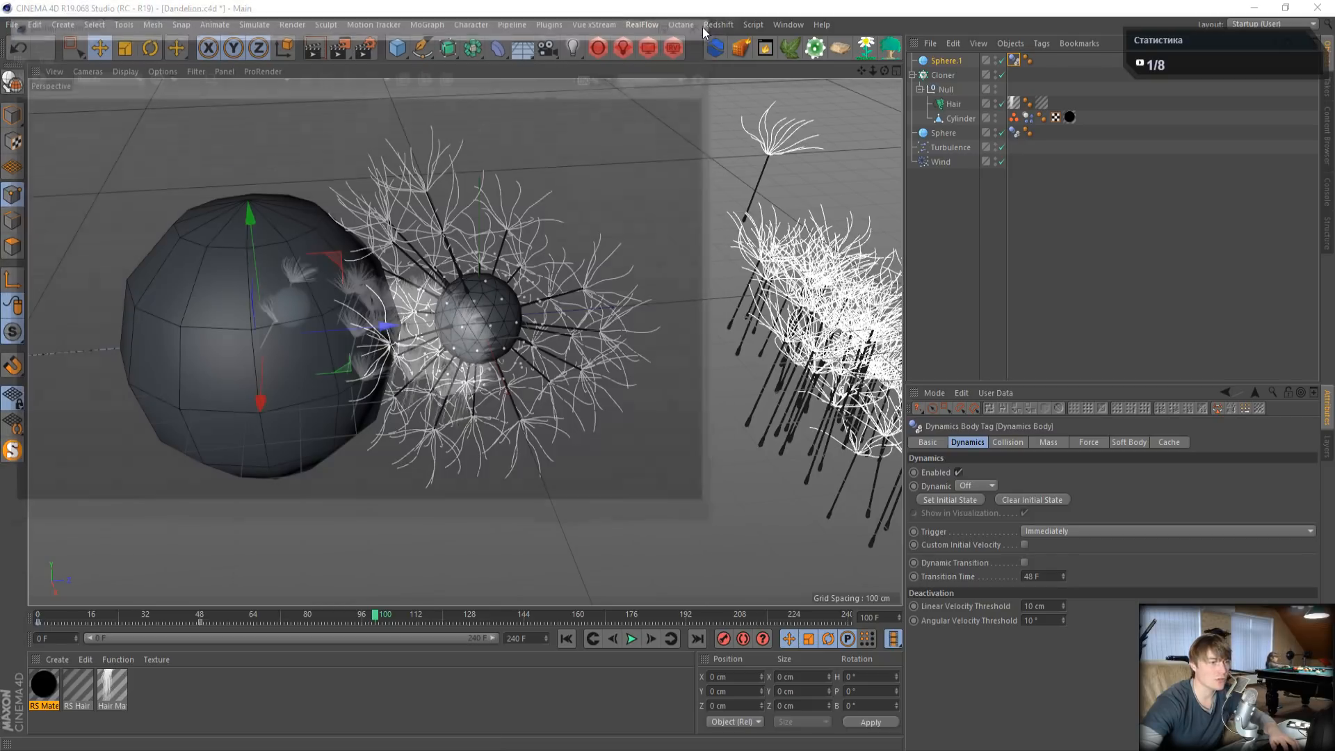
pyautogui.click(995, 58)
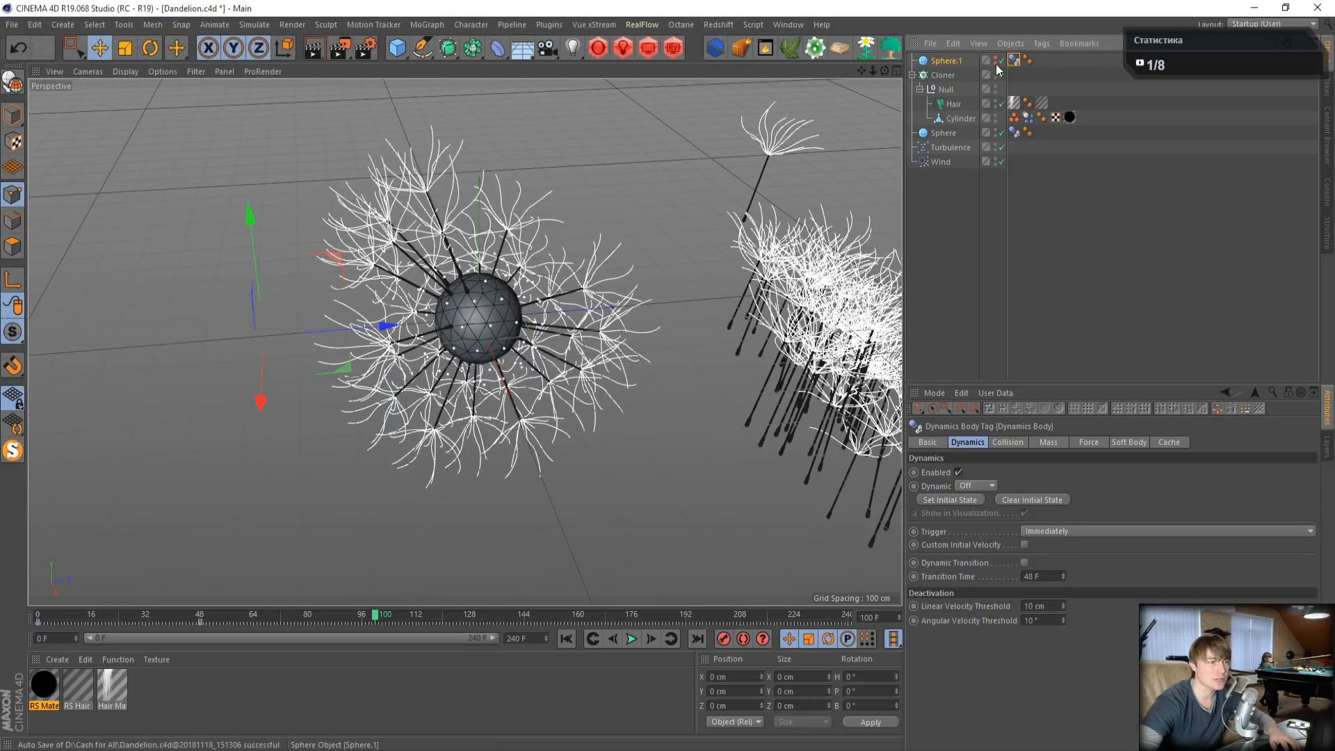
pyautogui.click(672, 47)
pyautogui.click(28, 75)
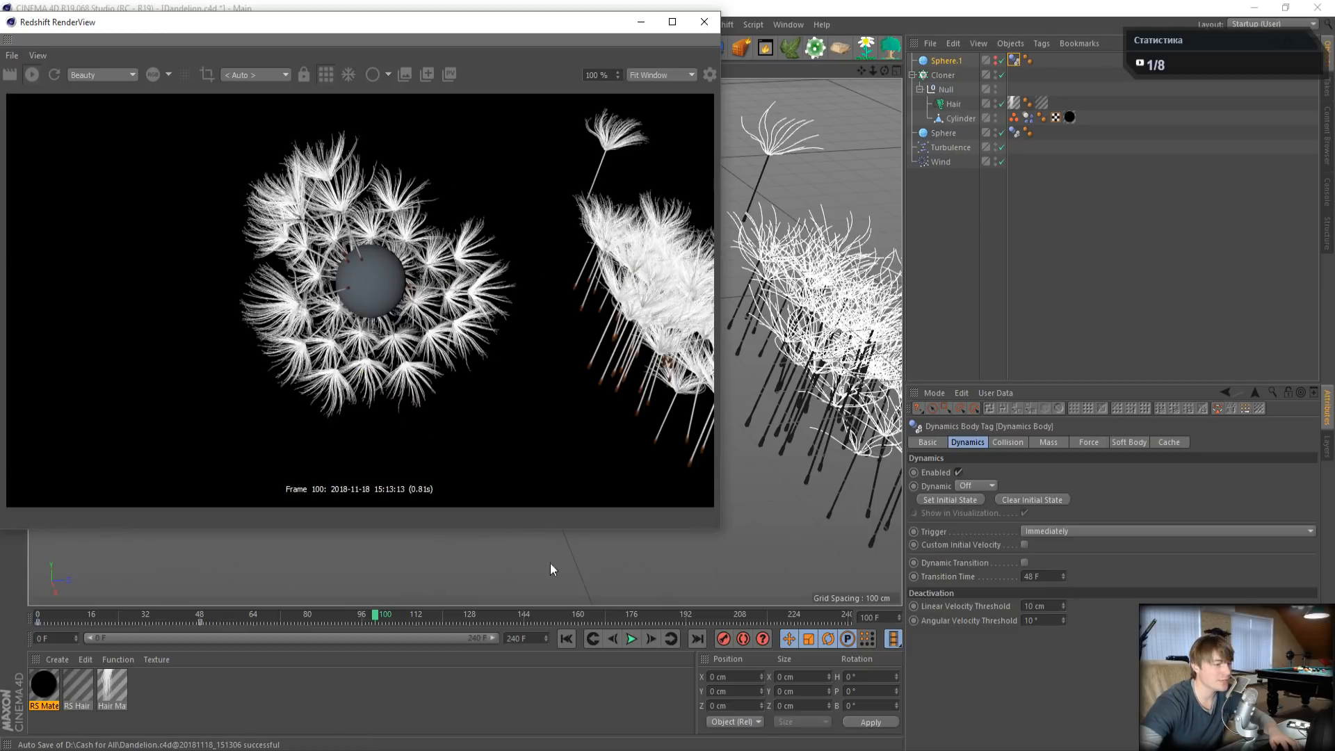
# - Play the simulation from the first frame with the live render running, move the render window off the dandelion and stop rendering
pyautogui.click(567, 638)
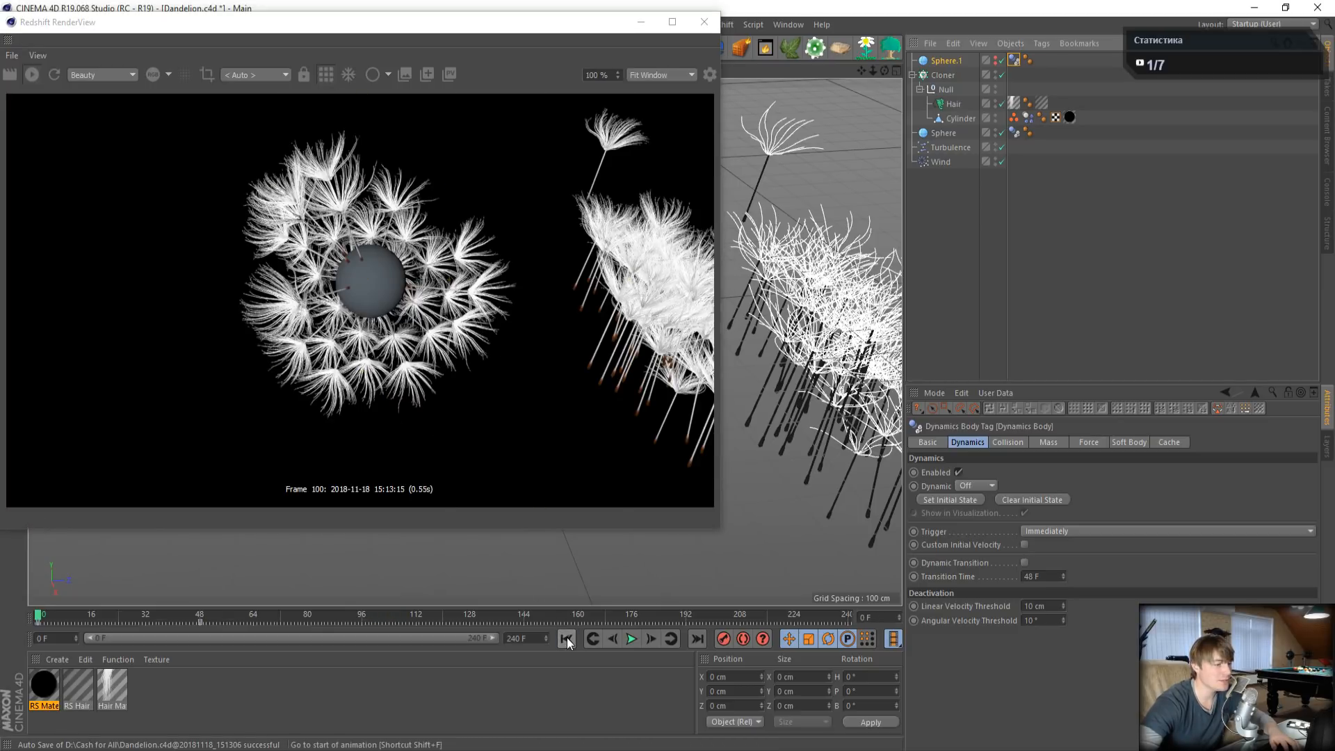
pyautogui.click(632, 640)
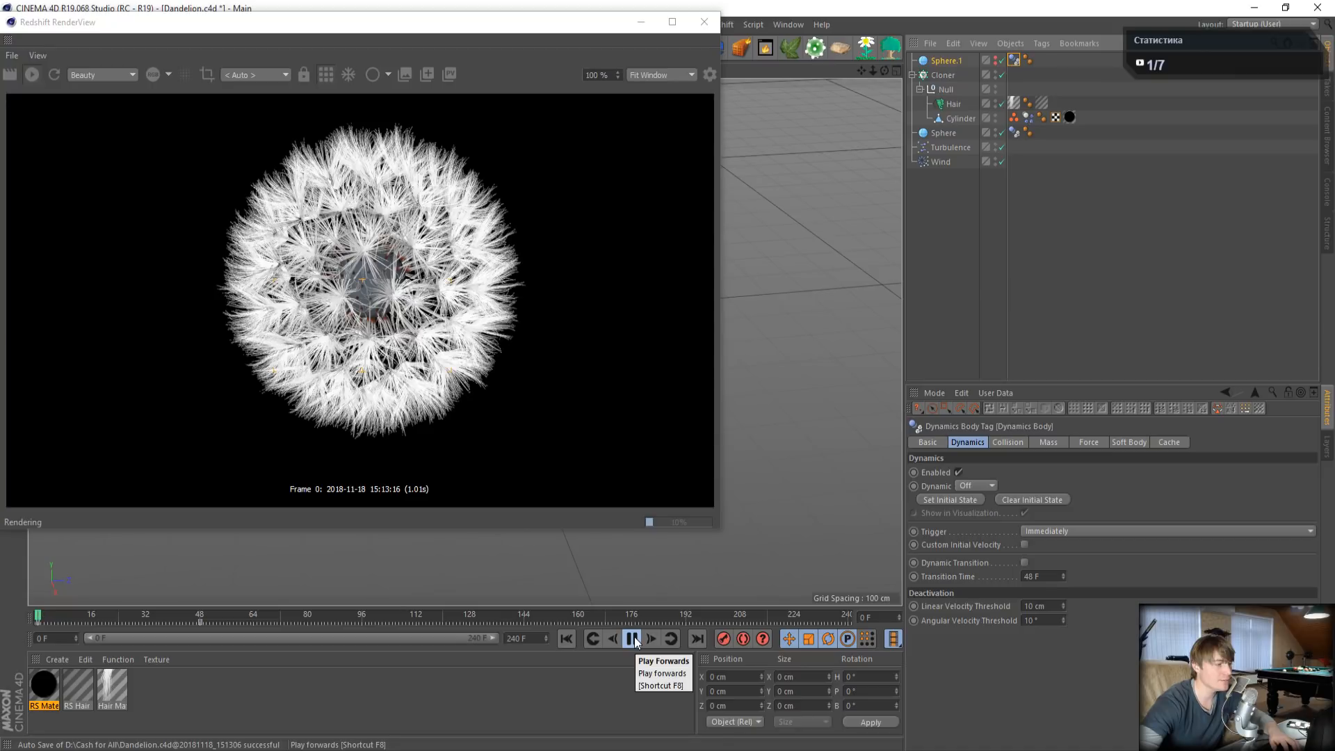
pyautogui.moveTo(379, 21); pyautogui.dragTo(934, 21)
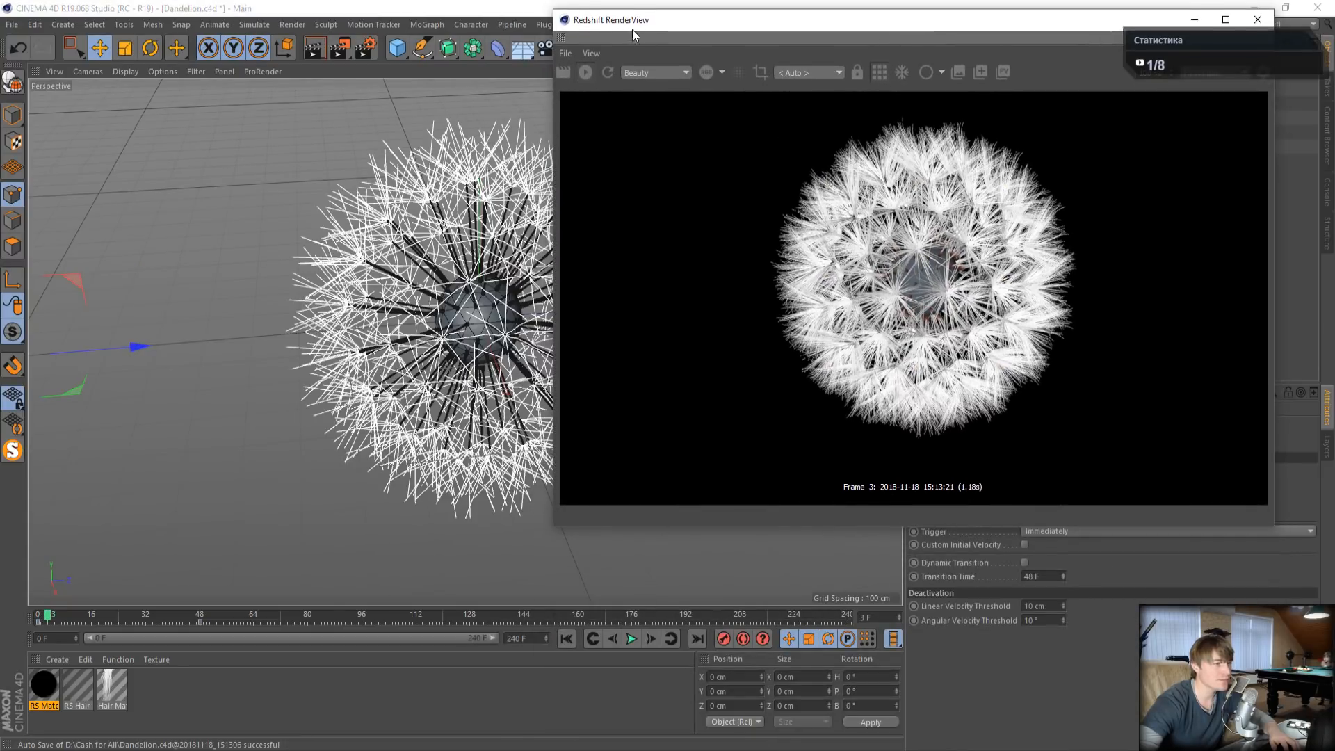
pyautogui.click(586, 72)
# - Play the simulation to frame 43, restart the Redshift render there, and continue playback to frame 51
pyautogui.click(631, 640)
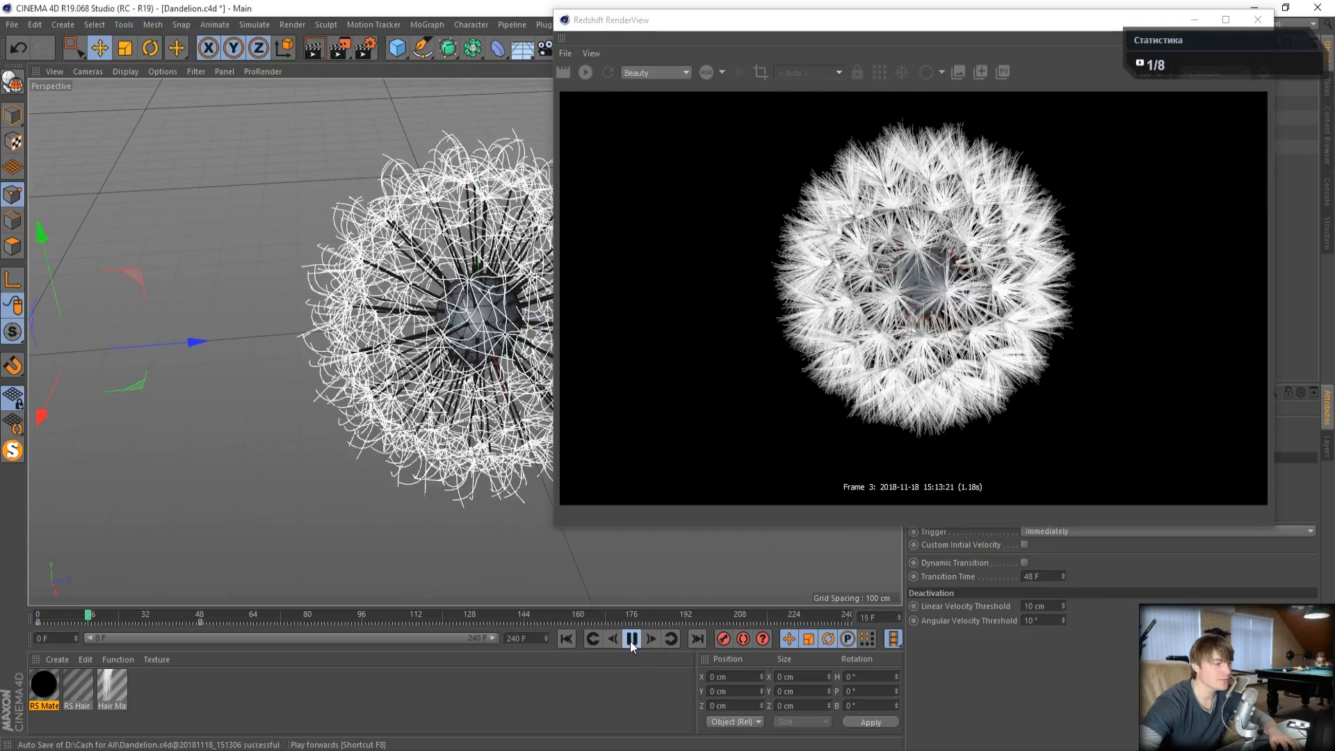
pyautogui.click(631, 640)
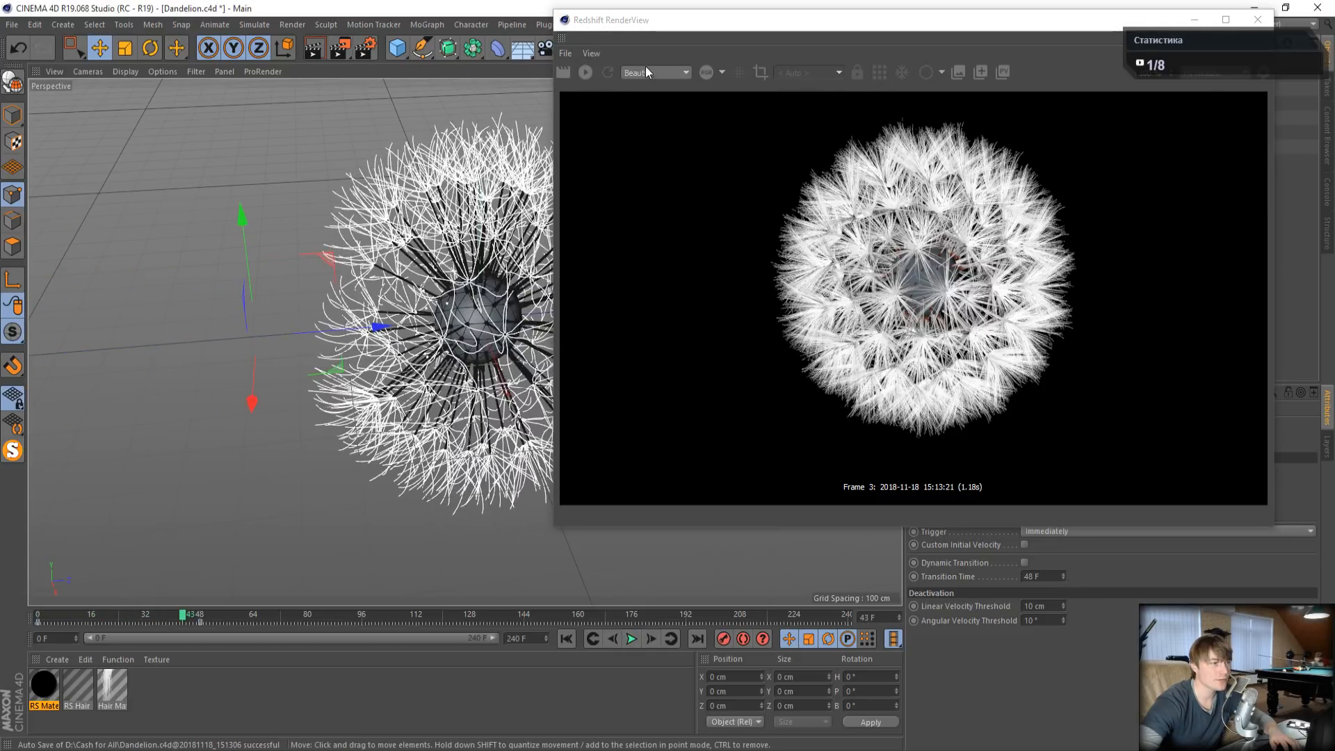
pyautogui.click(585, 73)
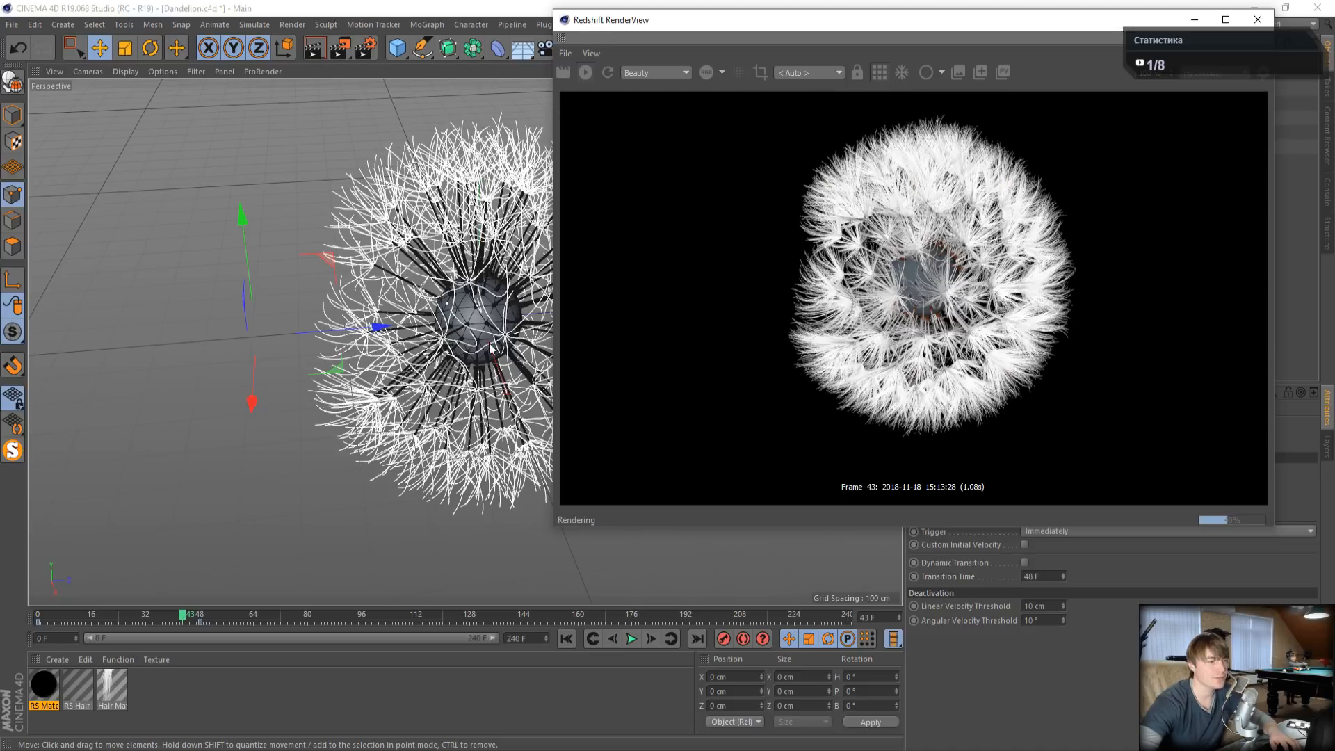
pyautogui.click(632, 640)
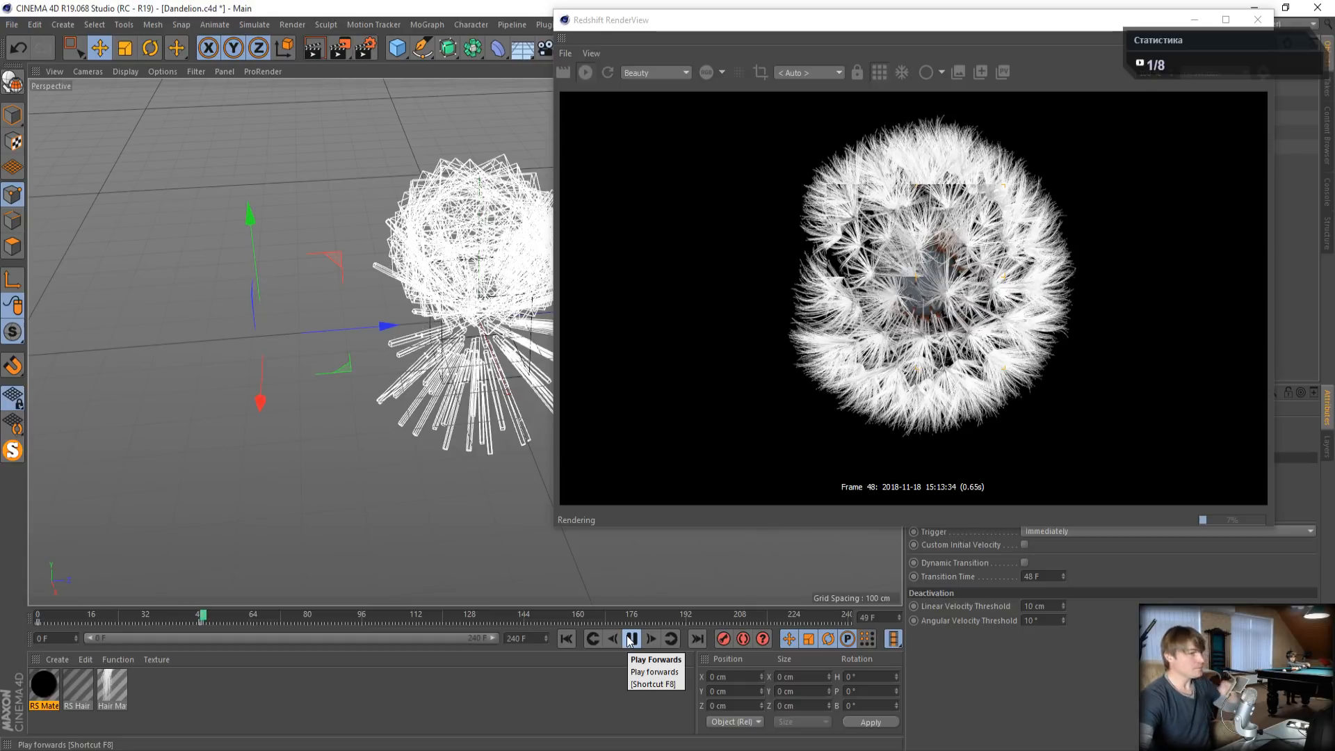
pyautogui.click(631, 639)
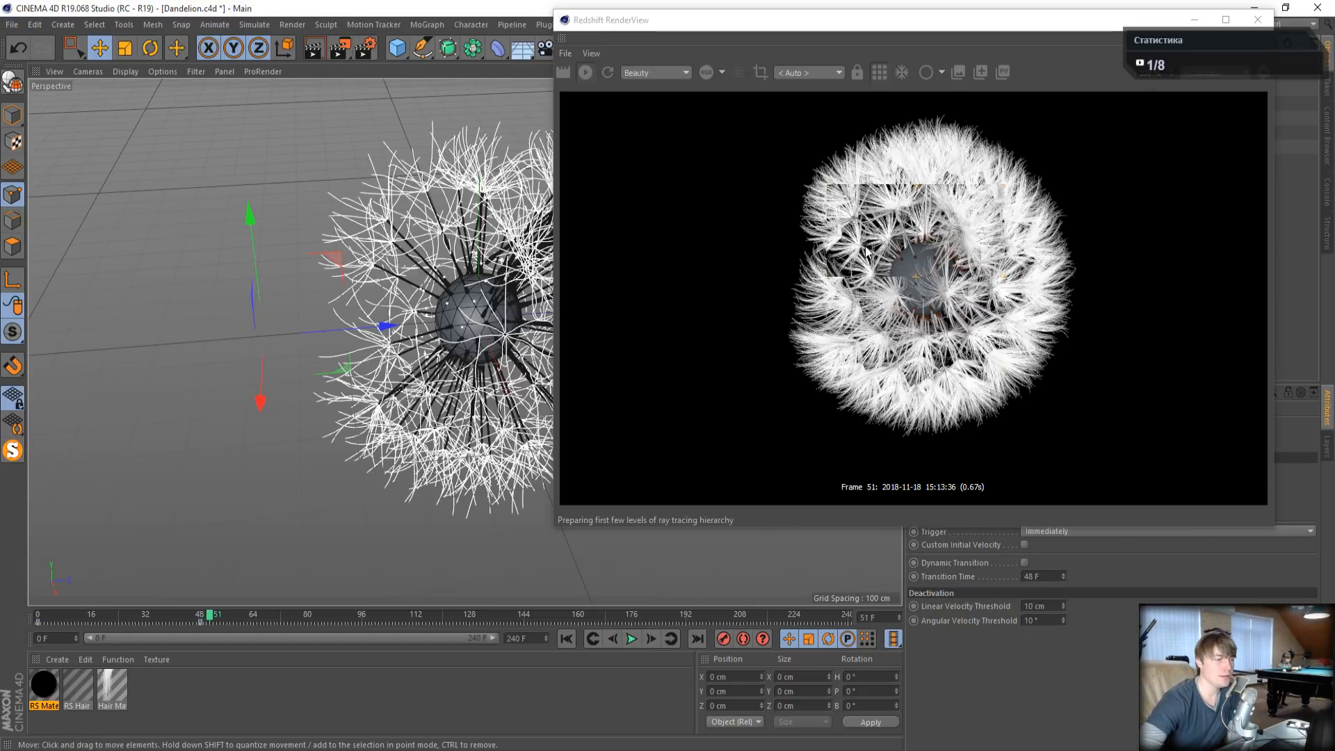
# - Close the Redshift RenderView and show the first frame in the four-view layout
pyautogui.moveTo(984, 19); pyautogui.dragTo(540, 92)
pyautogui.click(815, 100)
pyautogui.click(567, 638)
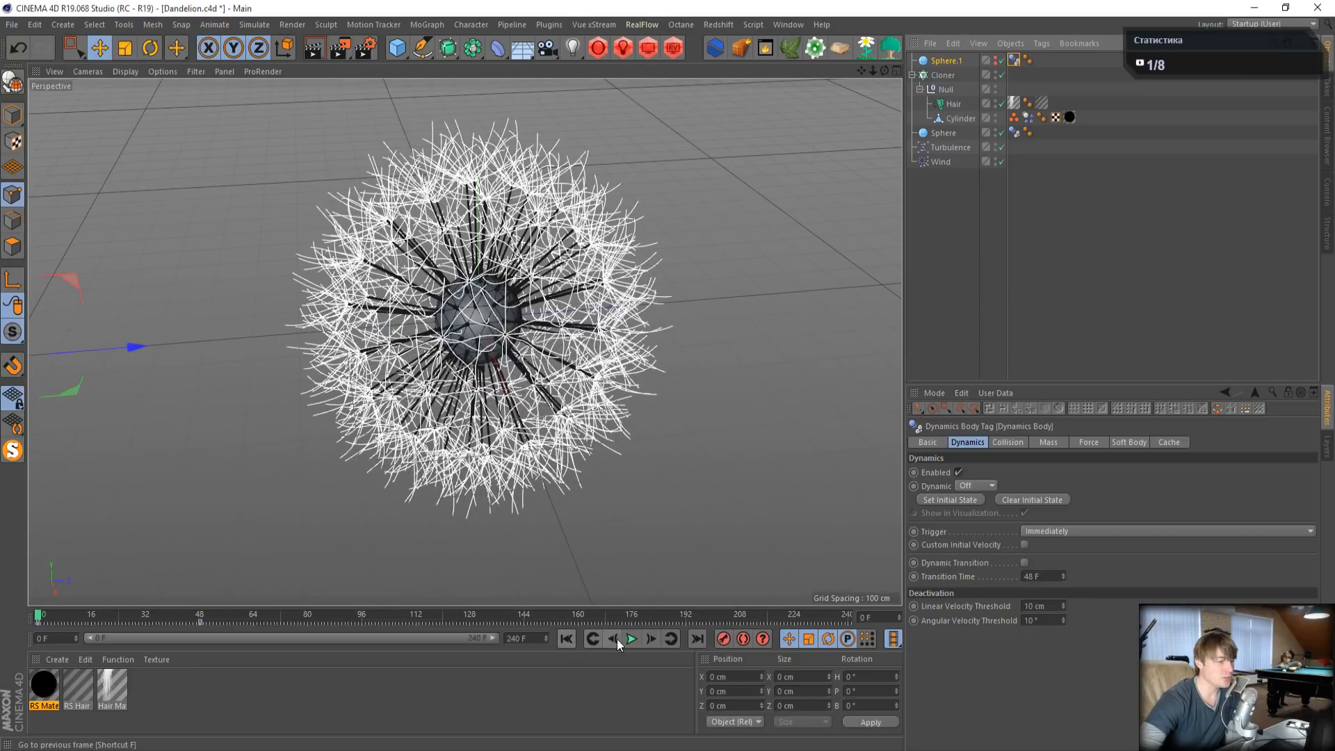
pyautogui.middleClick(635, 256)
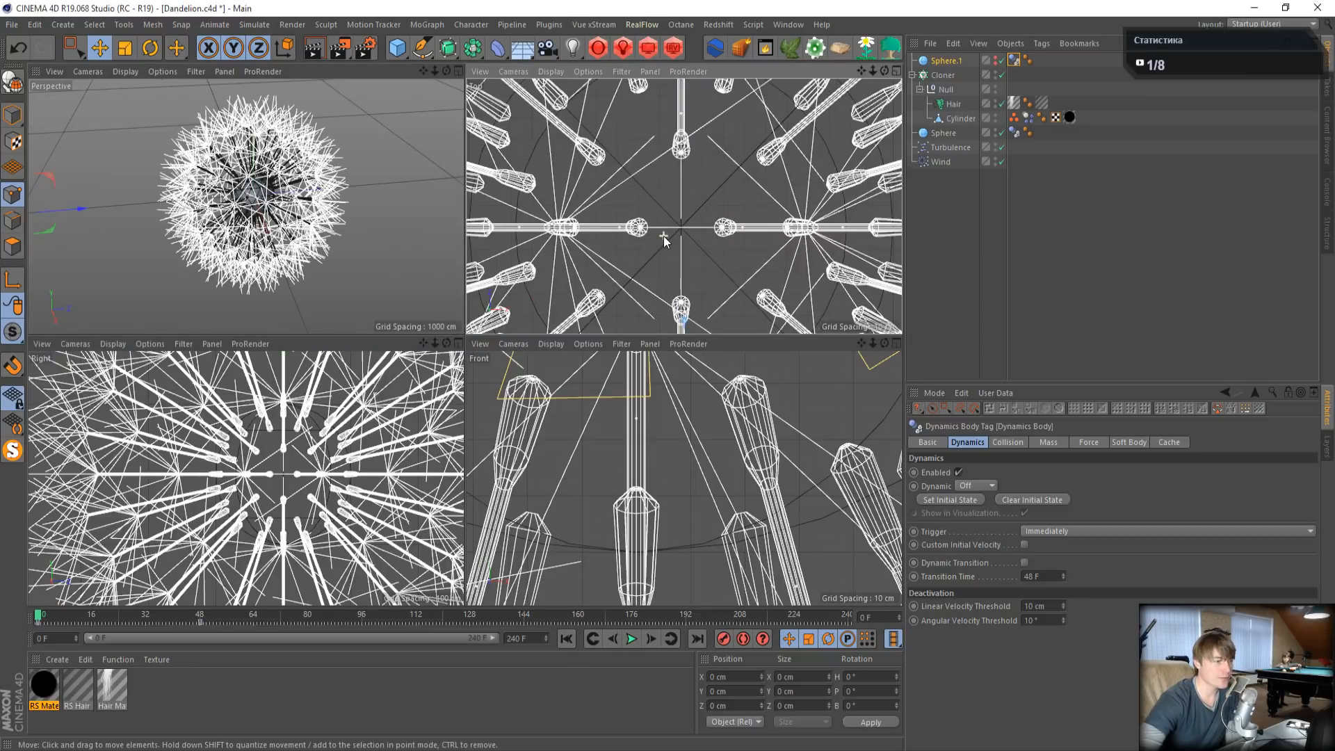
# - Create a new Redshift material and assign it to the dandelion's central Sphere
pyautogui.scroll(-2, 666, 241)
pyautogui.scroll(6, 344, 181)
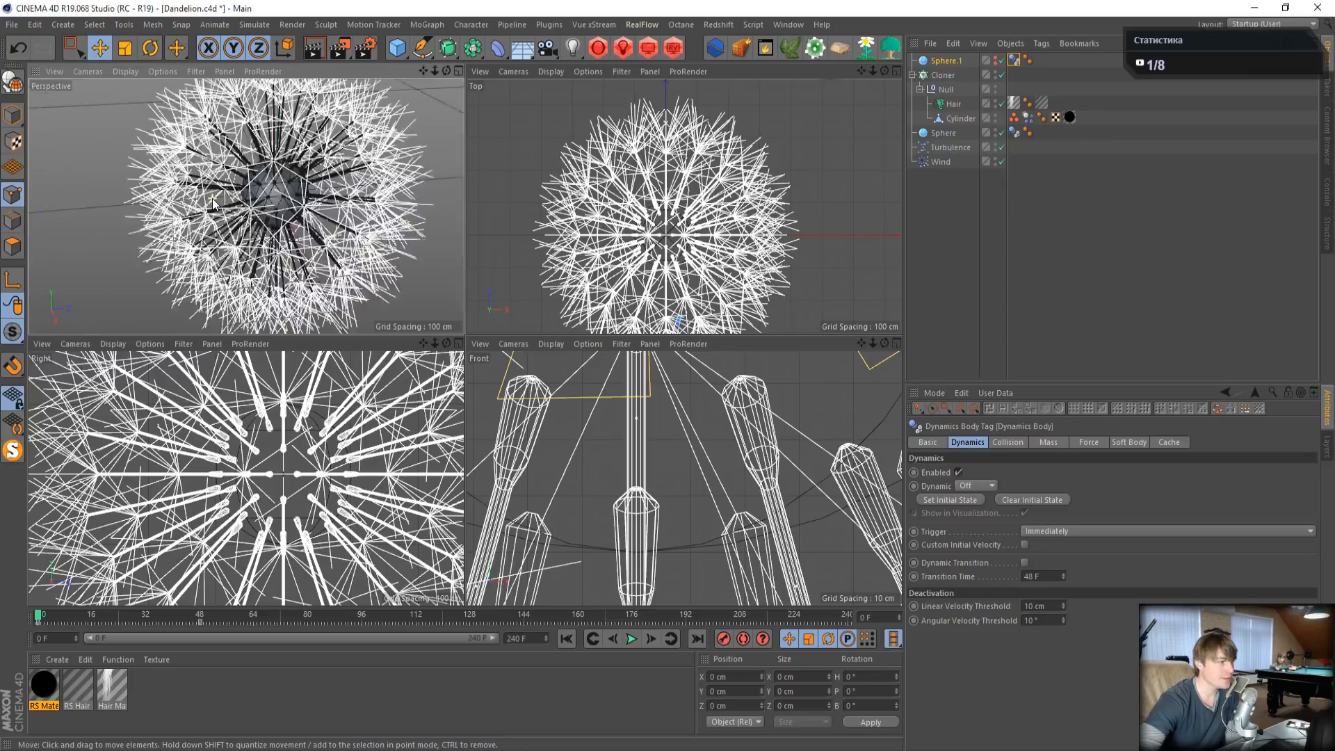
pyautogui.scroll(3, 343, 181)
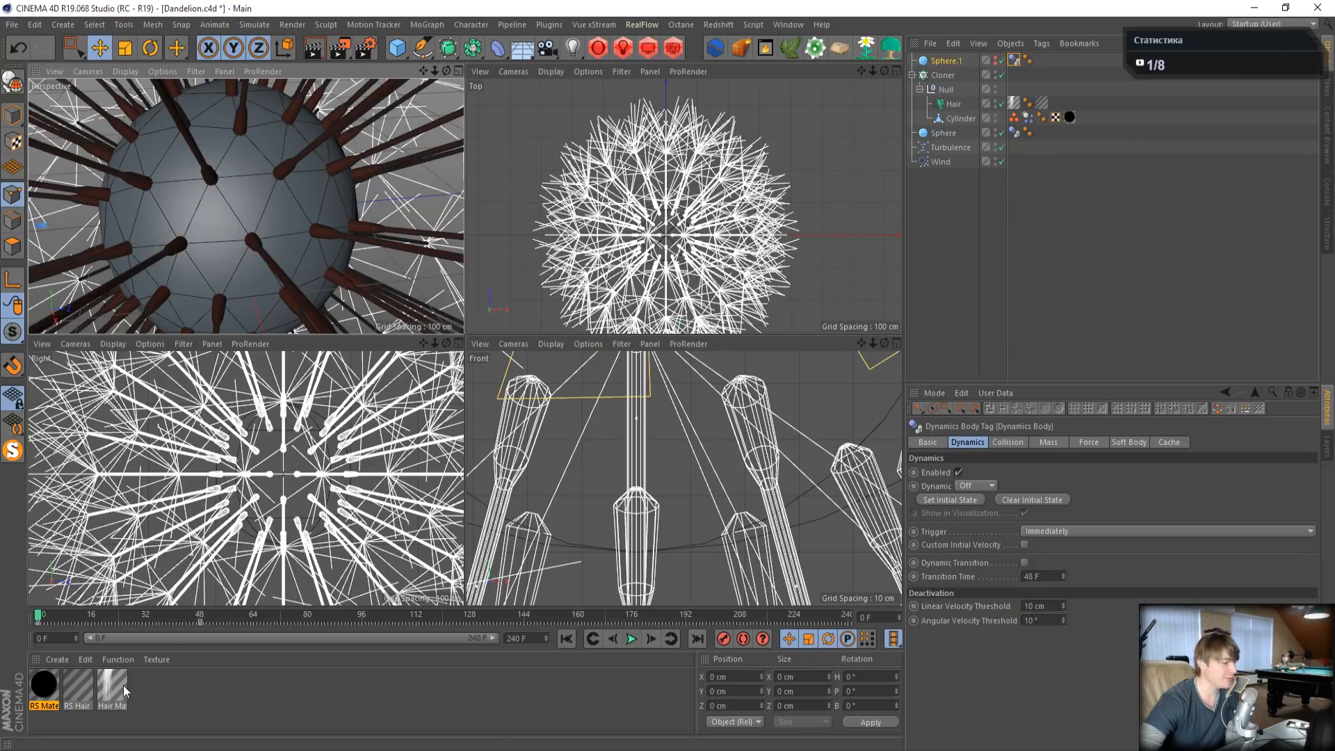
pyautogui.click(57, 659)
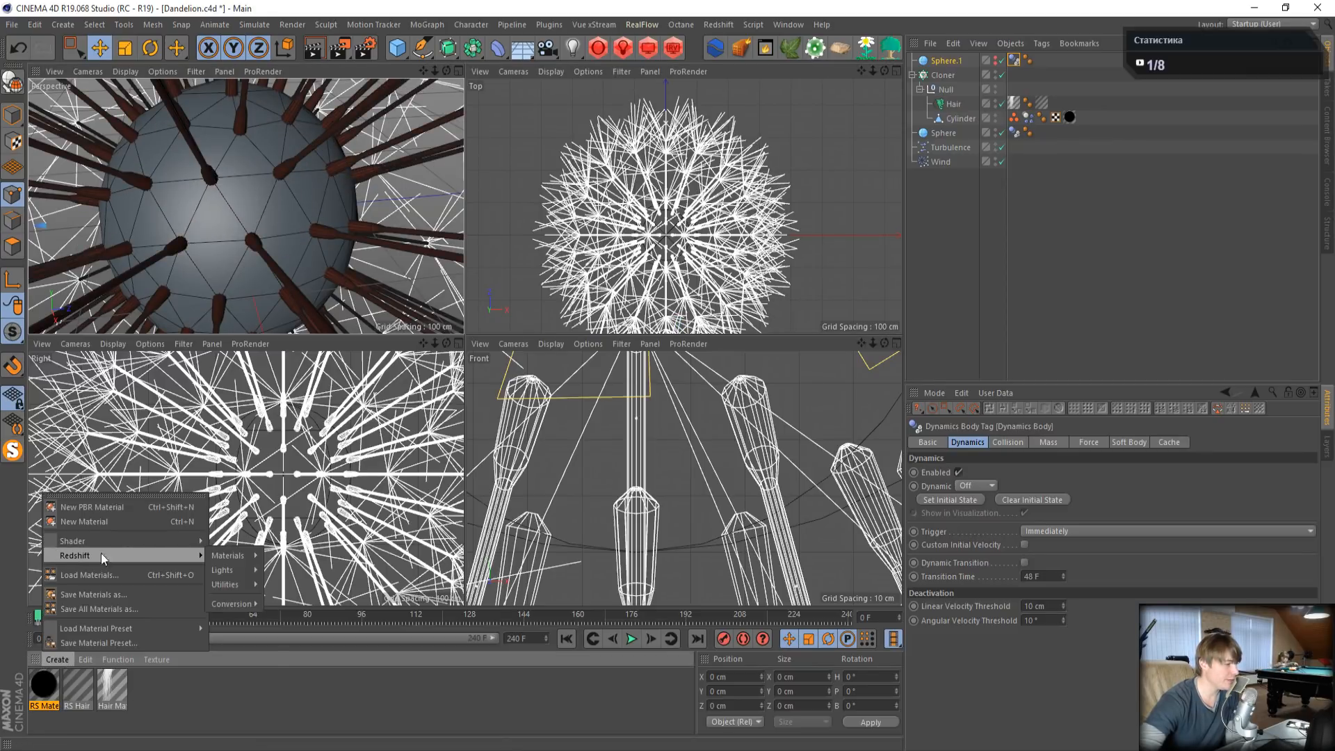
pyautogui.moveTo(73, 555)
pyautogui.click(292, 556)
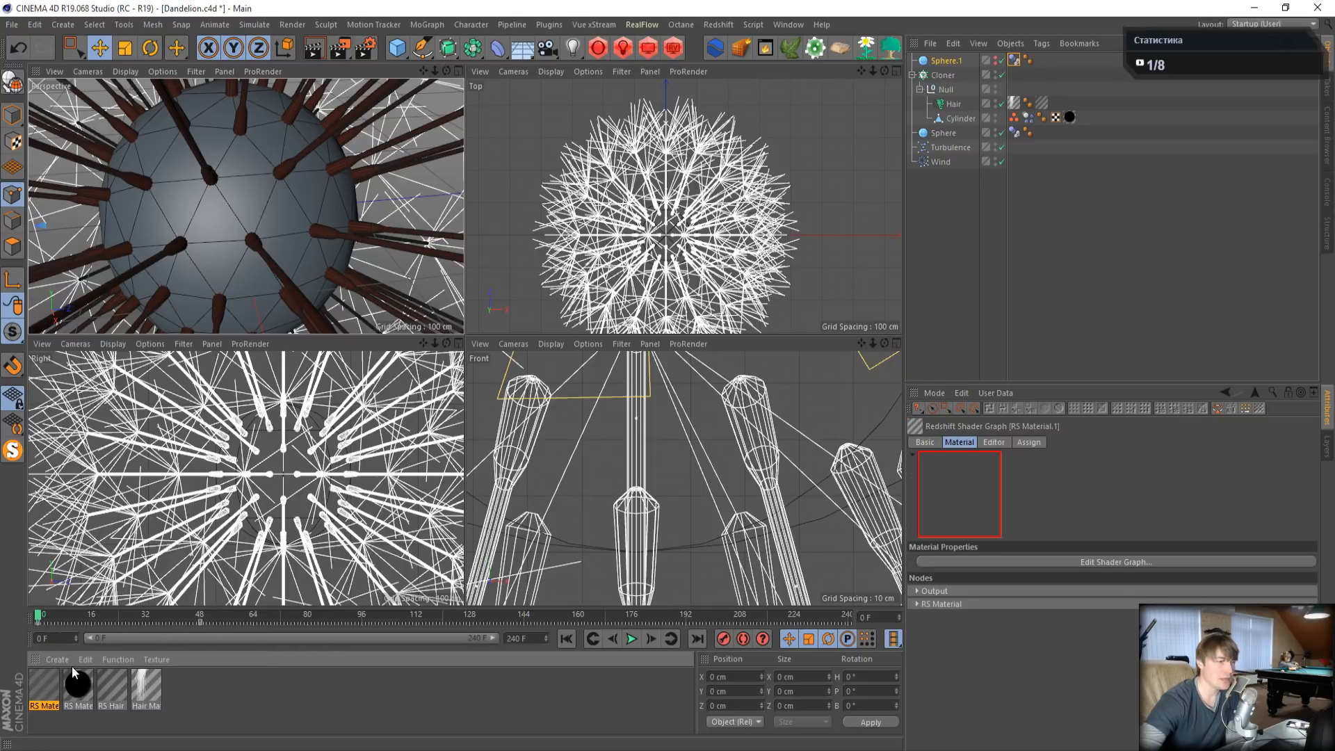
pyautogui.moveTo(943, 135); pyautogui.dragTo(944, 134)
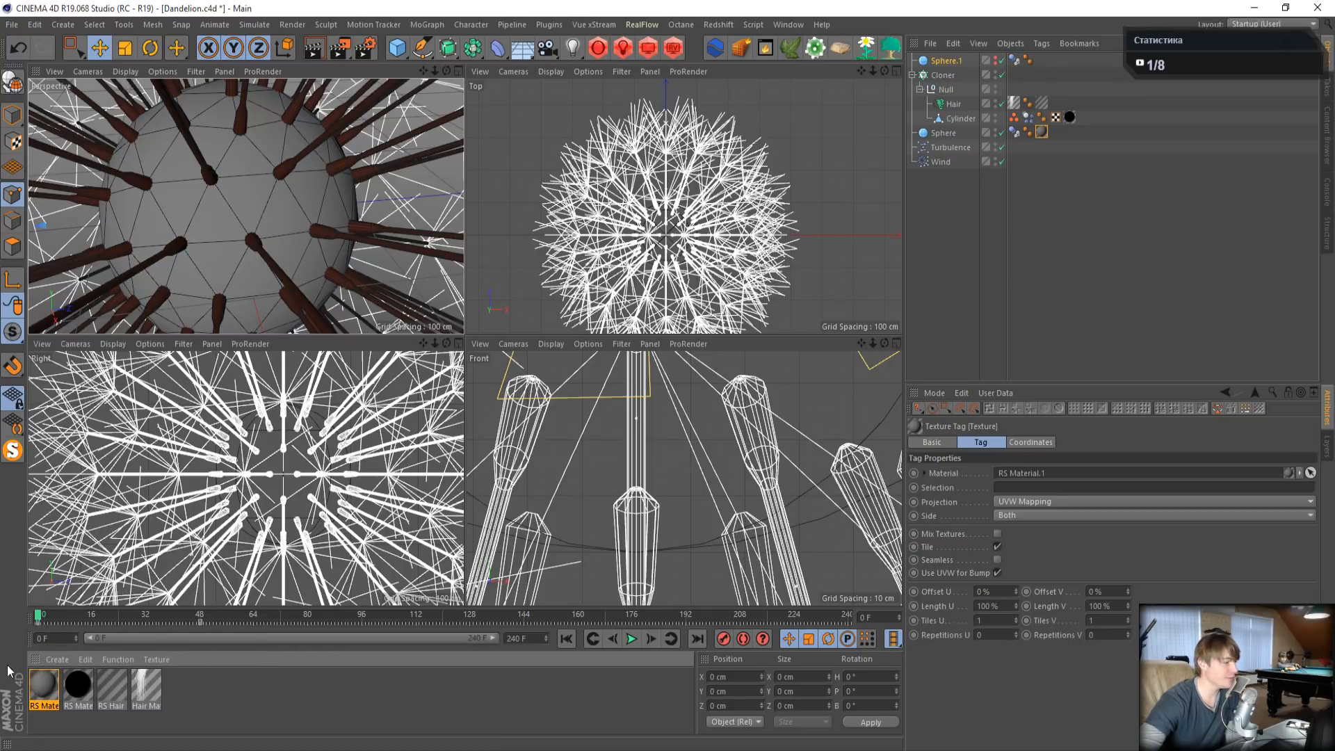
# - Browse the dandelion photo results in the browser and examine the futurity.org close-up of the flower's core
pyautogui.hotkey('alt', 'Tab')
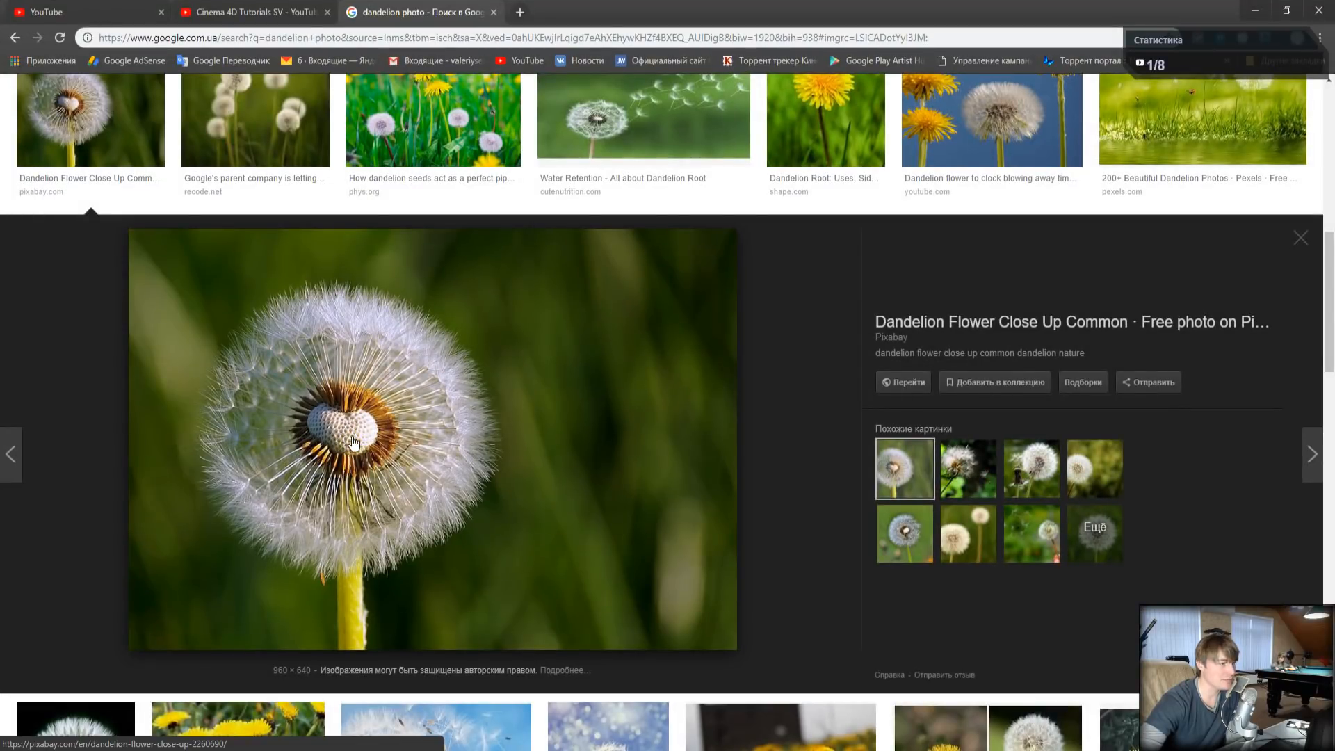
pyautogui.scroll(-6, 285, 445)
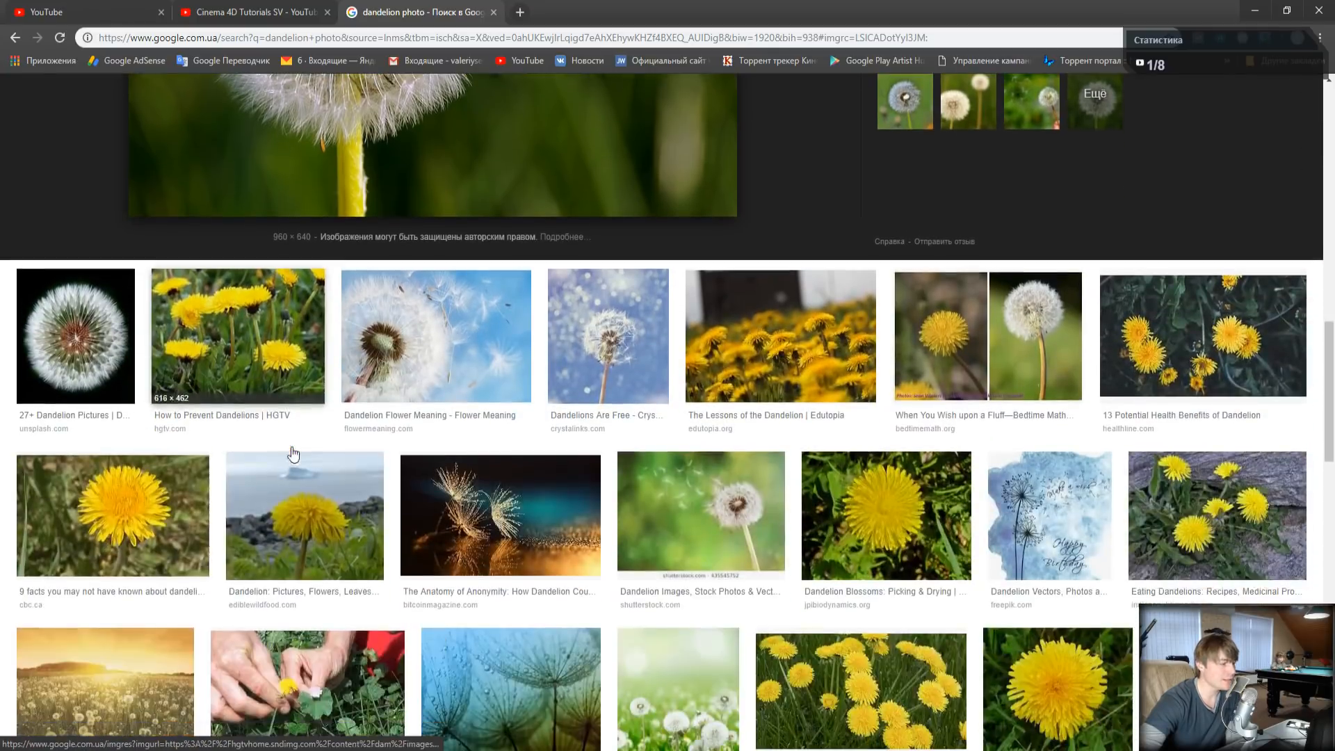
pyautogui.scroll(-6, 452, 435)
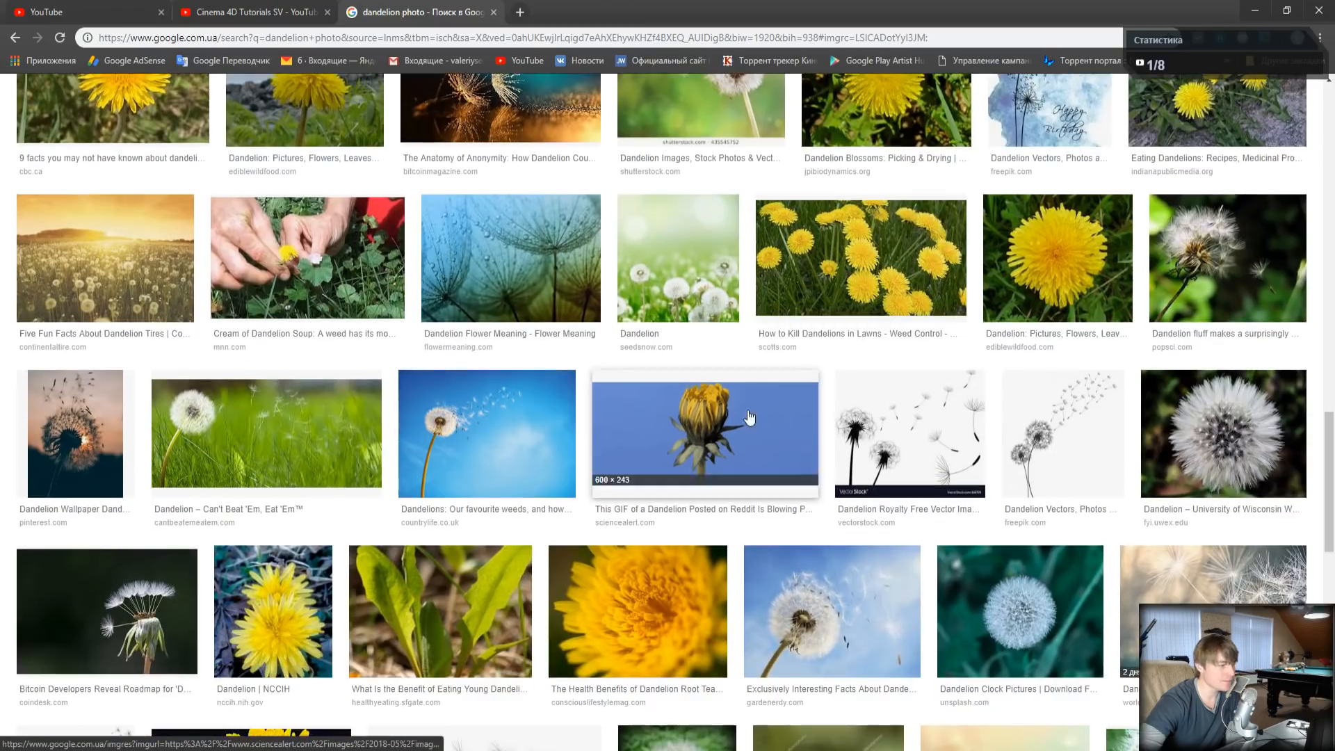
pyautogui.scroll(20, 374, 444)
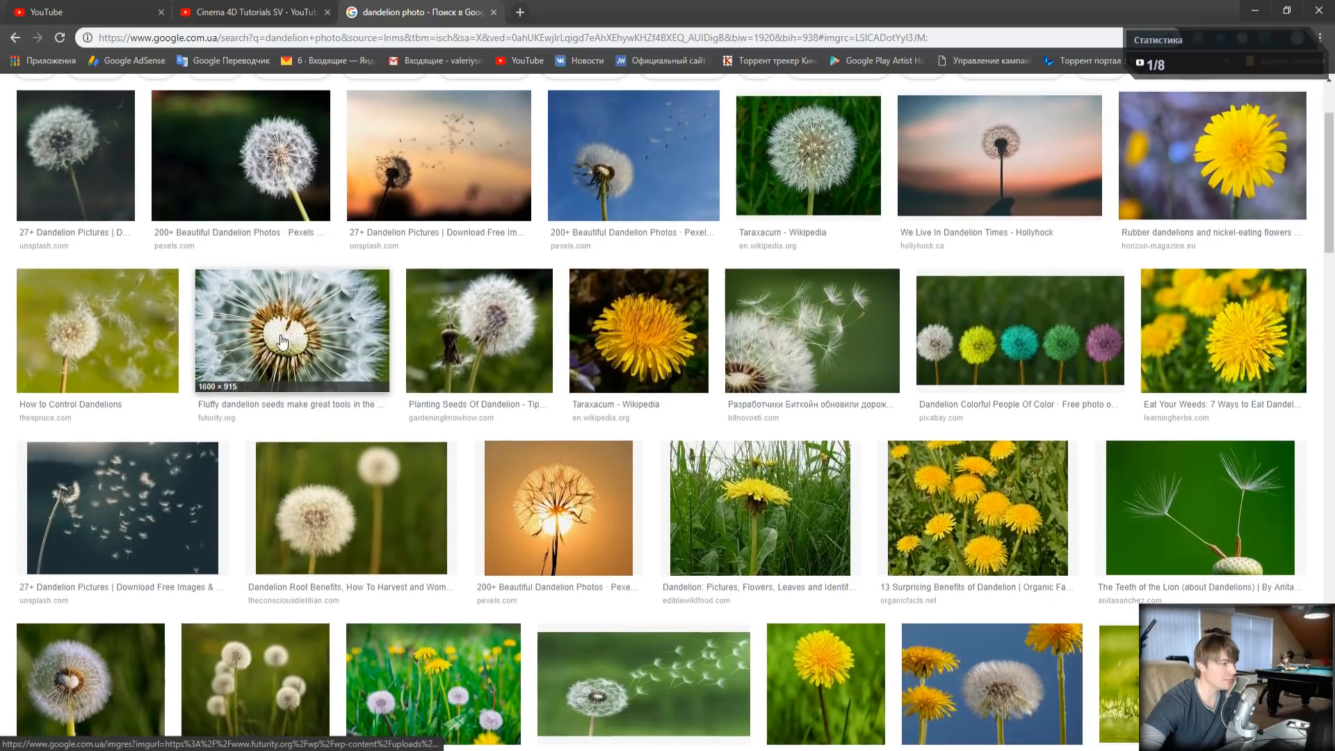
pyautogui.click(285, 265)
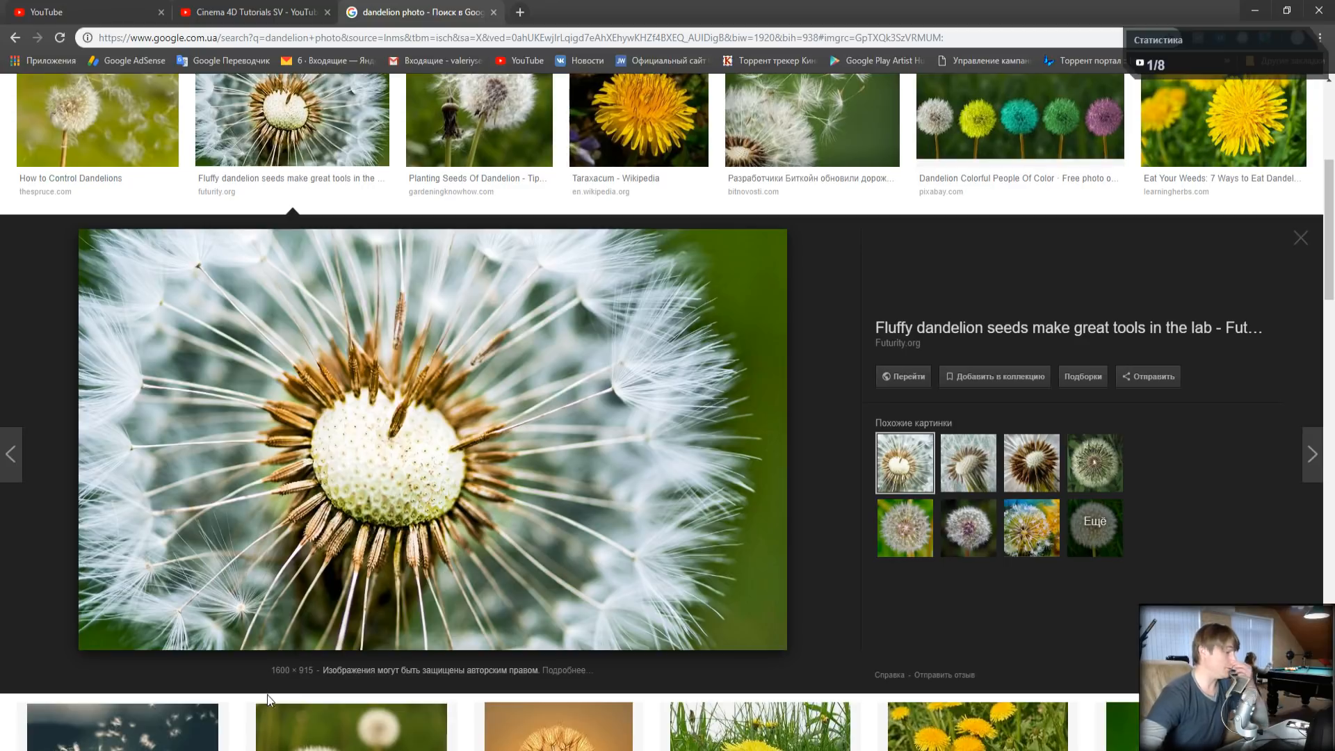
pyautogui.moveTo(254, 749)
pyautogui.click(248, 712)
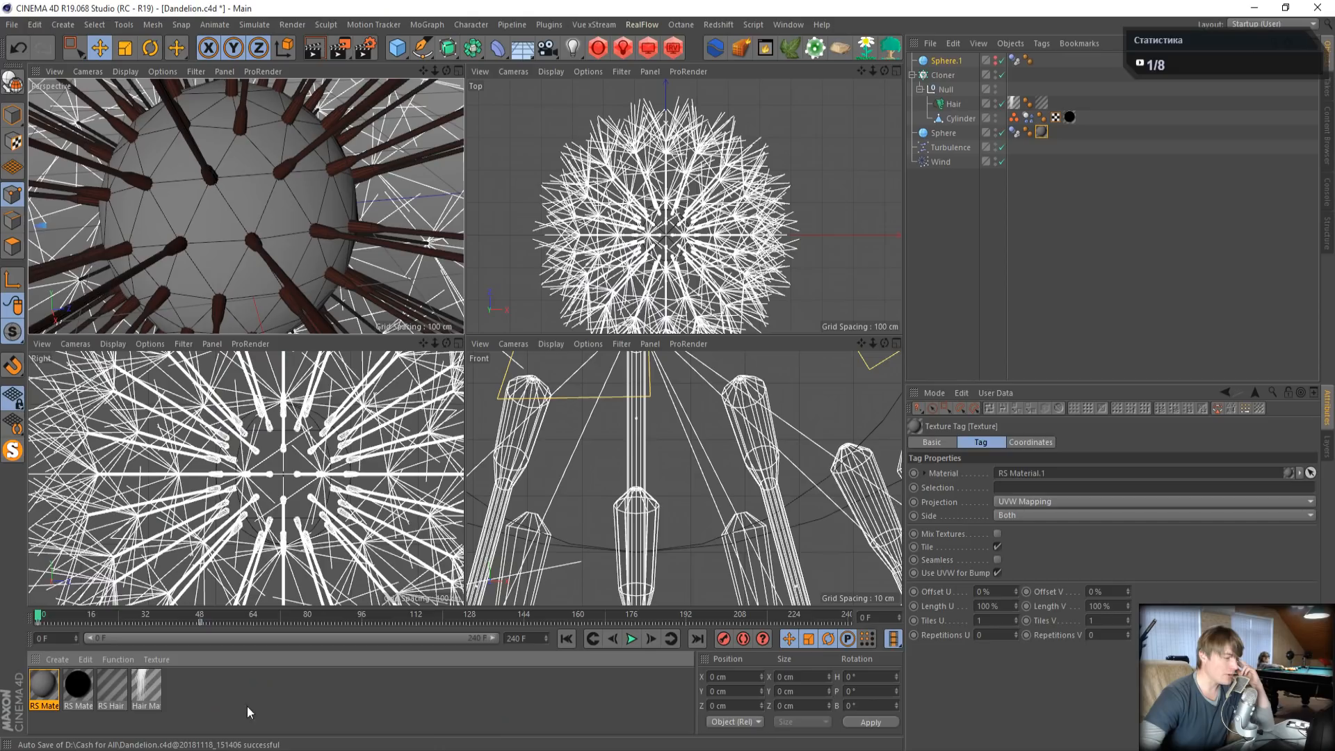
# - Switch to the Oduvanchik.c4d project and inspect the C4D Shader, texture, bump map and material nodes of its RS Material.1 shader graph
pyautogui.click(788, 24)
pyautogui.click(862, 381)
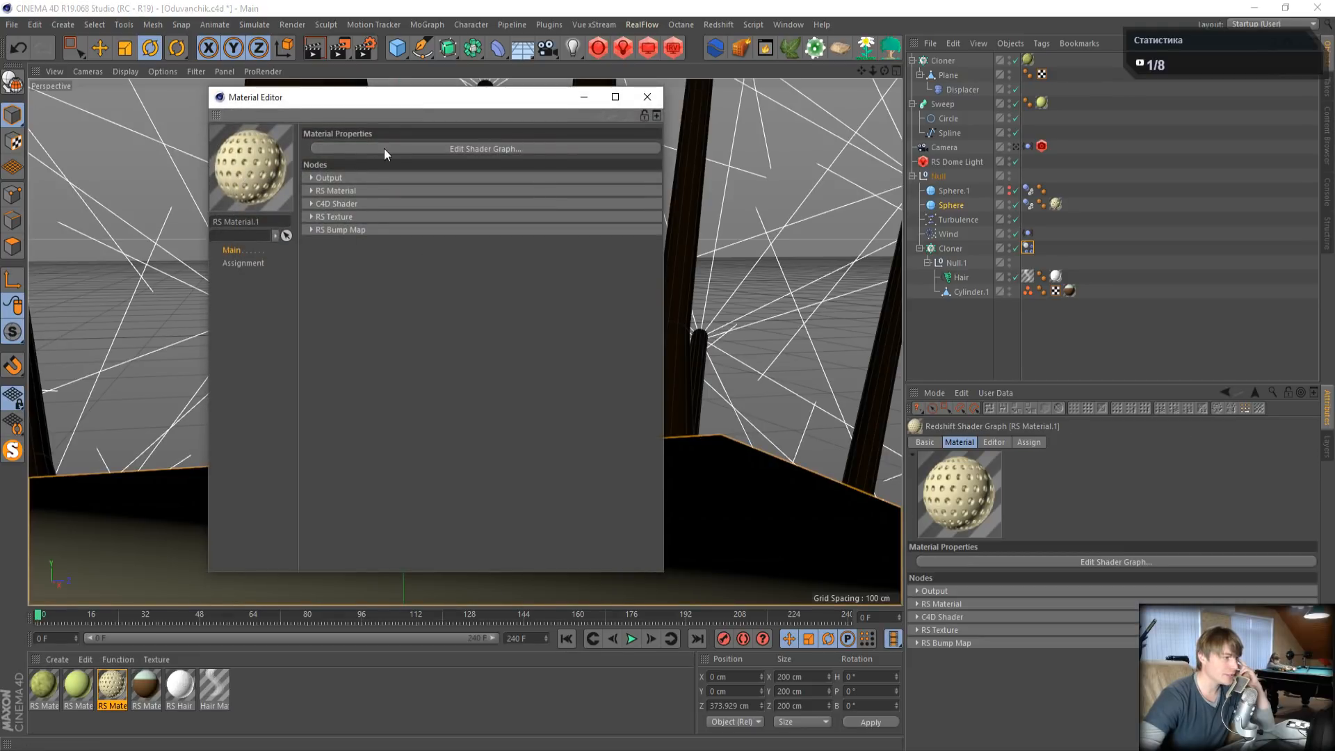
pyautogui.click(385, 150)
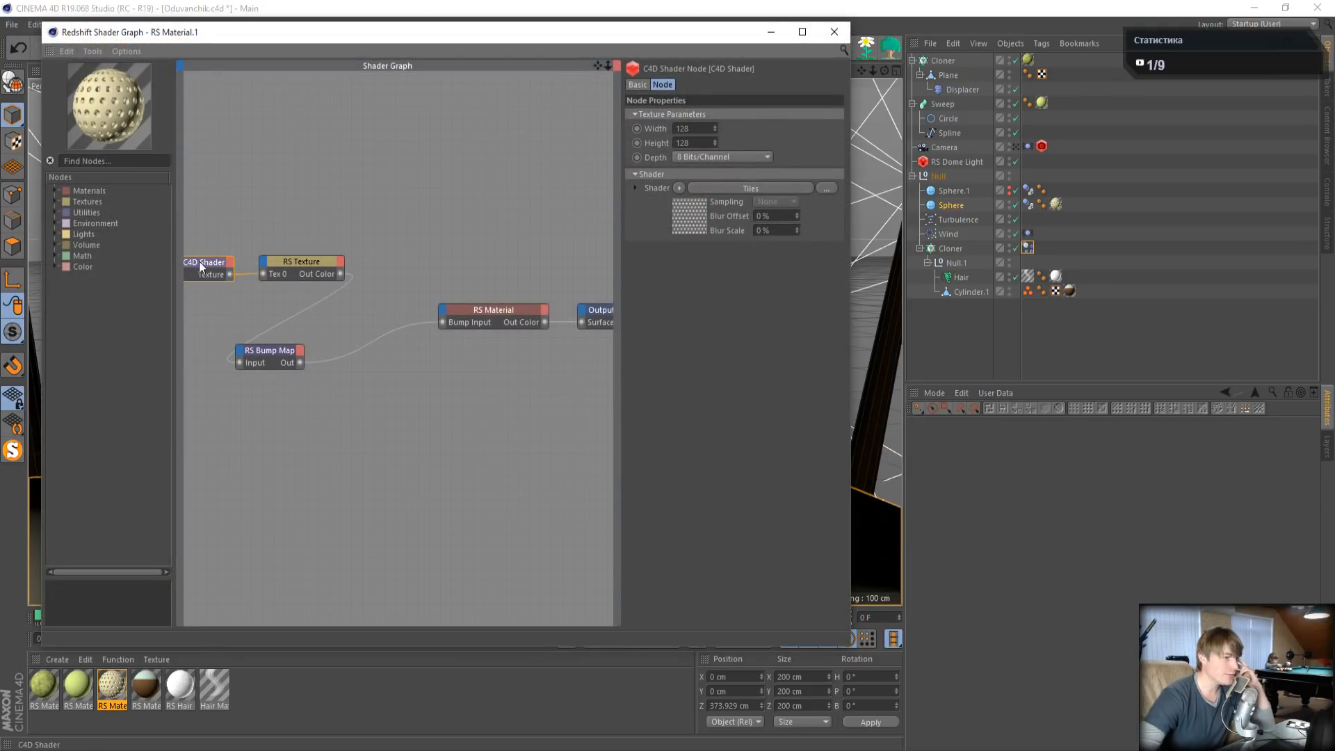
pyautogui.click(310, 260)
pyautogui.click(265, 353)
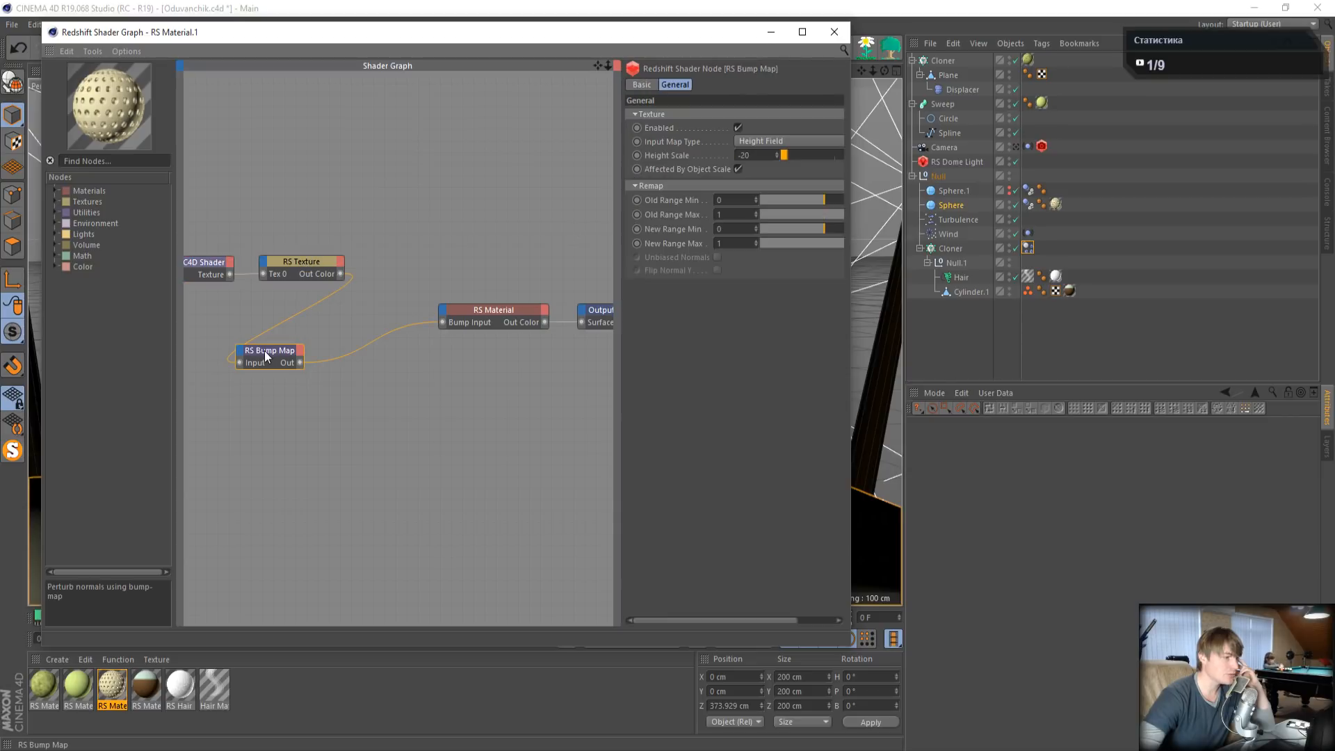
pyautogui.click(484, 314)
pyautogui.click(834, 31)
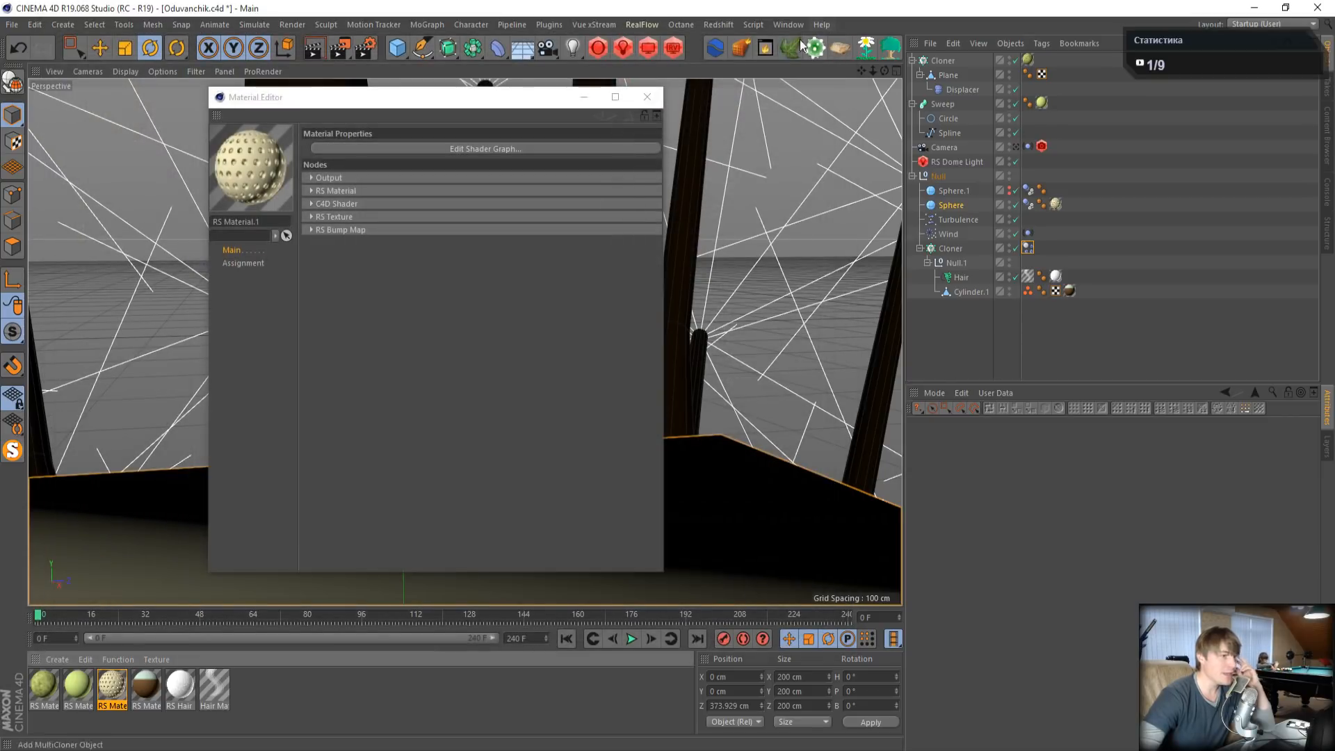
# - Return to Dandelion.c4d and open the shader graph of the sphere's RS Material.1, closing the Material Editor
pyautogui.click(783, 27)
pyautogui.click(819, 361)
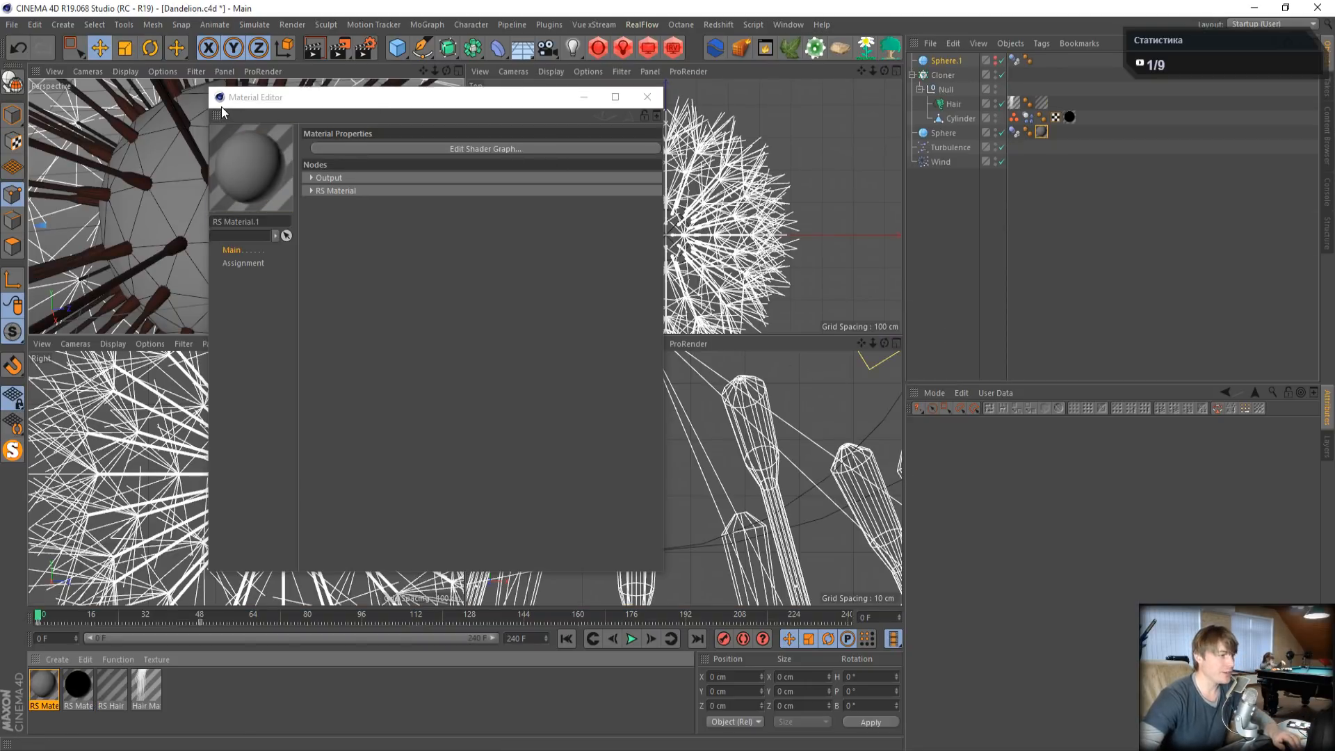
pyautogui.click(469, 147)
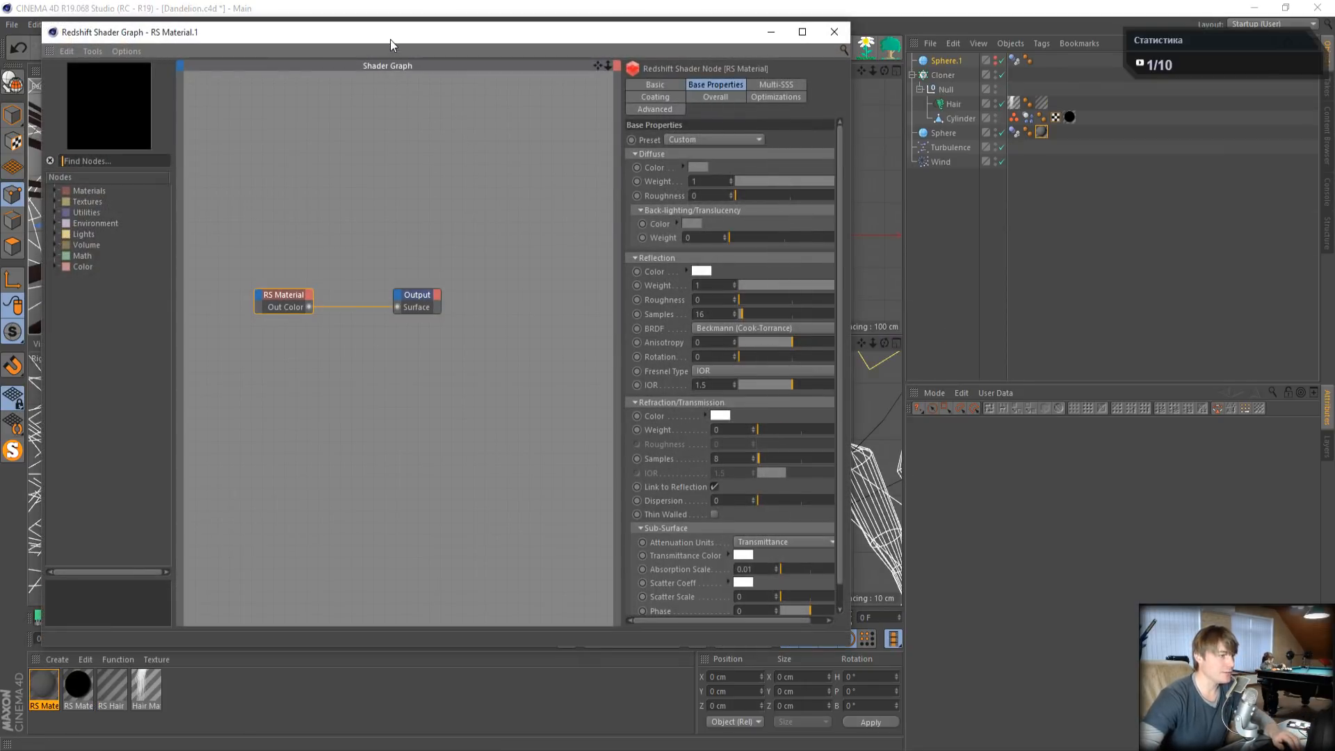
pyautogui.moveTo(334, 32); pyautogui.dragTo(829, 176)
pyautogui.click(495, 31)
pyautogui.click(427, 93)
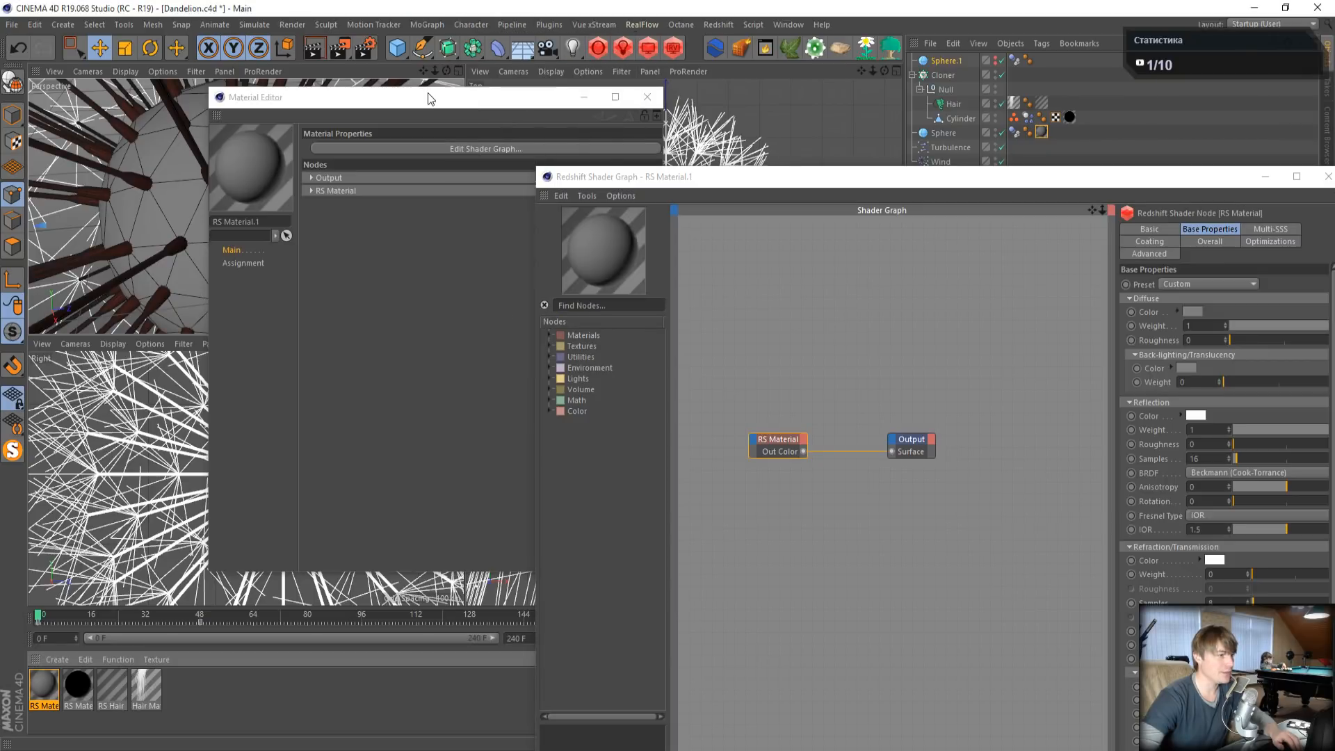
pyautogui.click(645, 97)
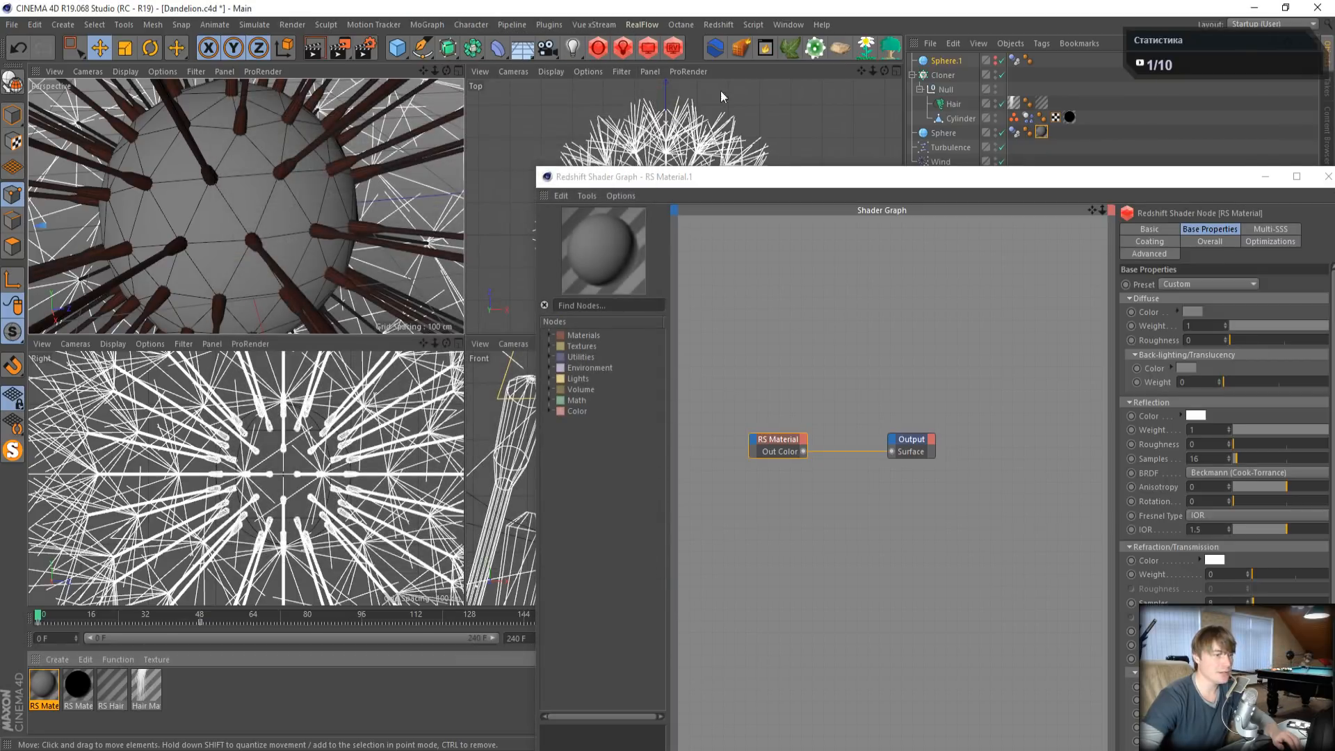
# - Disable the Cloner and start a Redshift RenderView render of the bare sphere, with the shader graph window moved beside it
pyautogui.click(1001, 75)
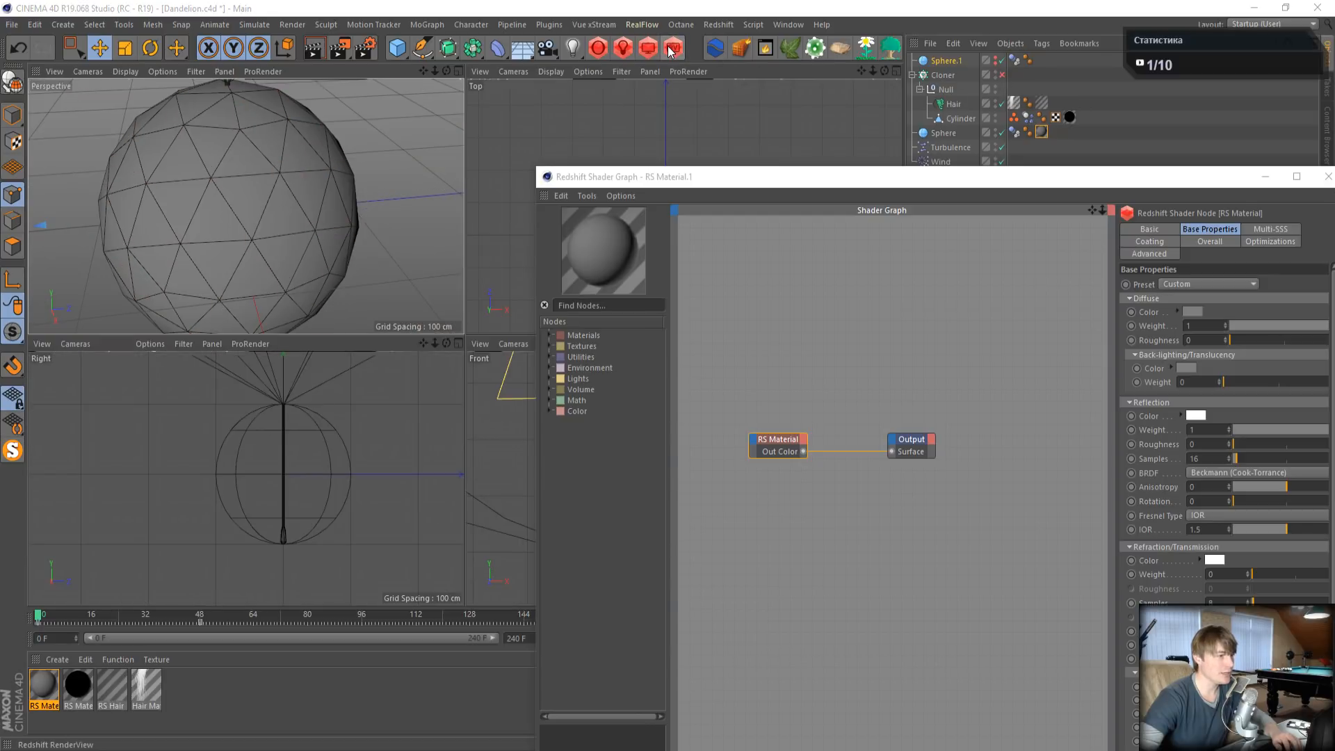
pyautogui.click(672, 49)
pyautogui.click(143, 145)
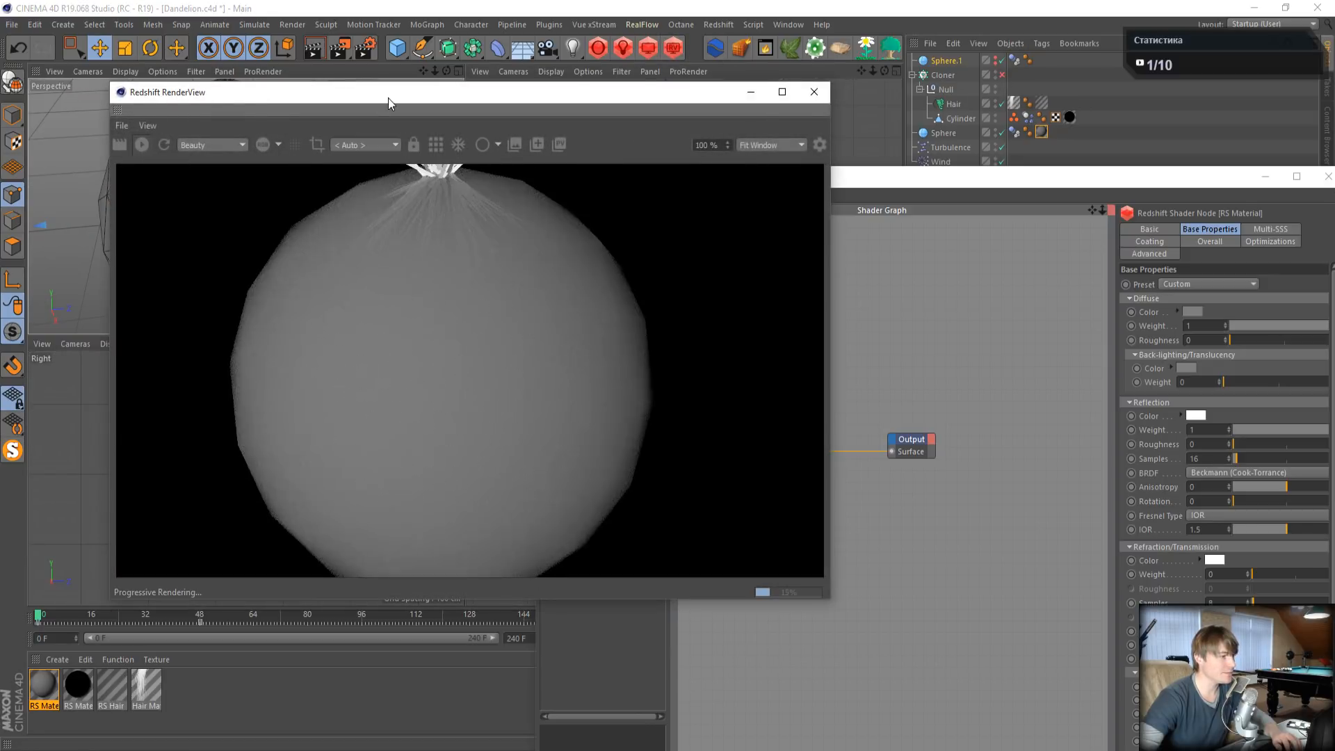
pyautogui.moveTo(388, 98); pyautogui.dragTo(262, 28)
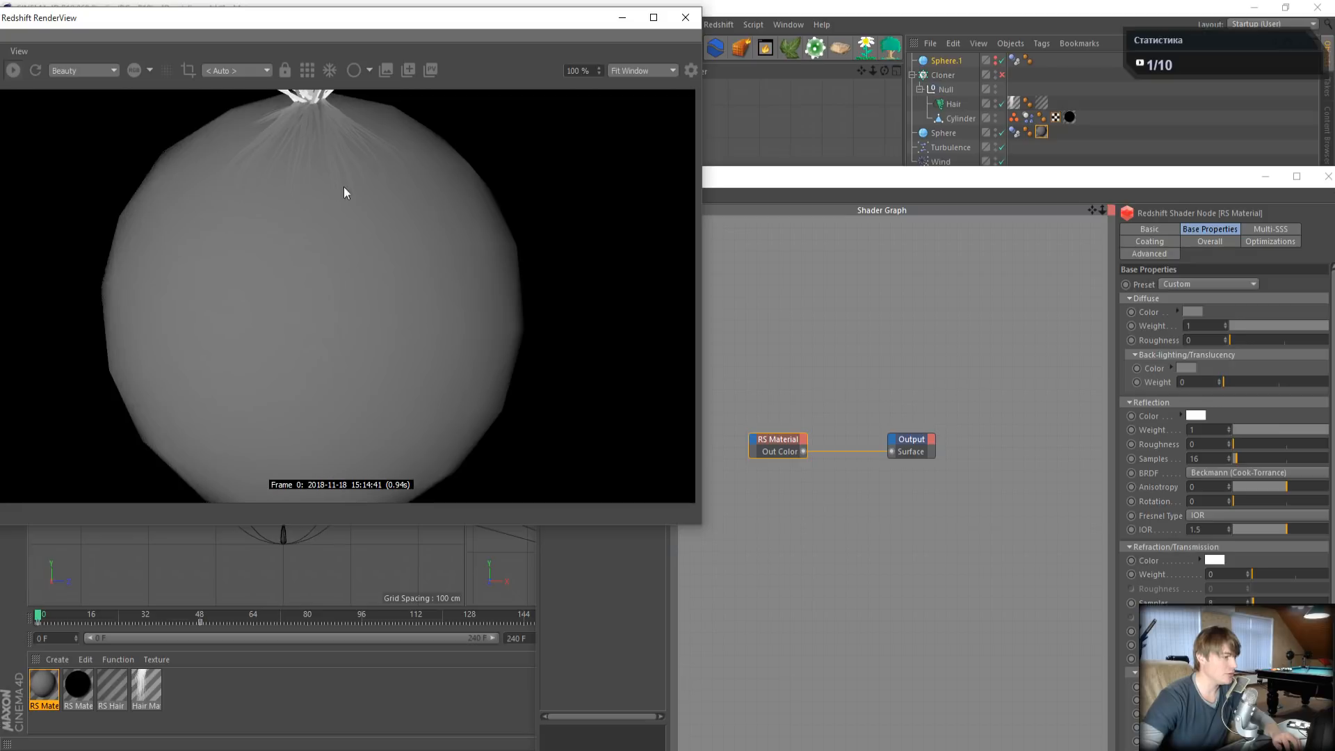
pyautogui.moveTo(795, 185); pyautogui.dragTo(666, 82)
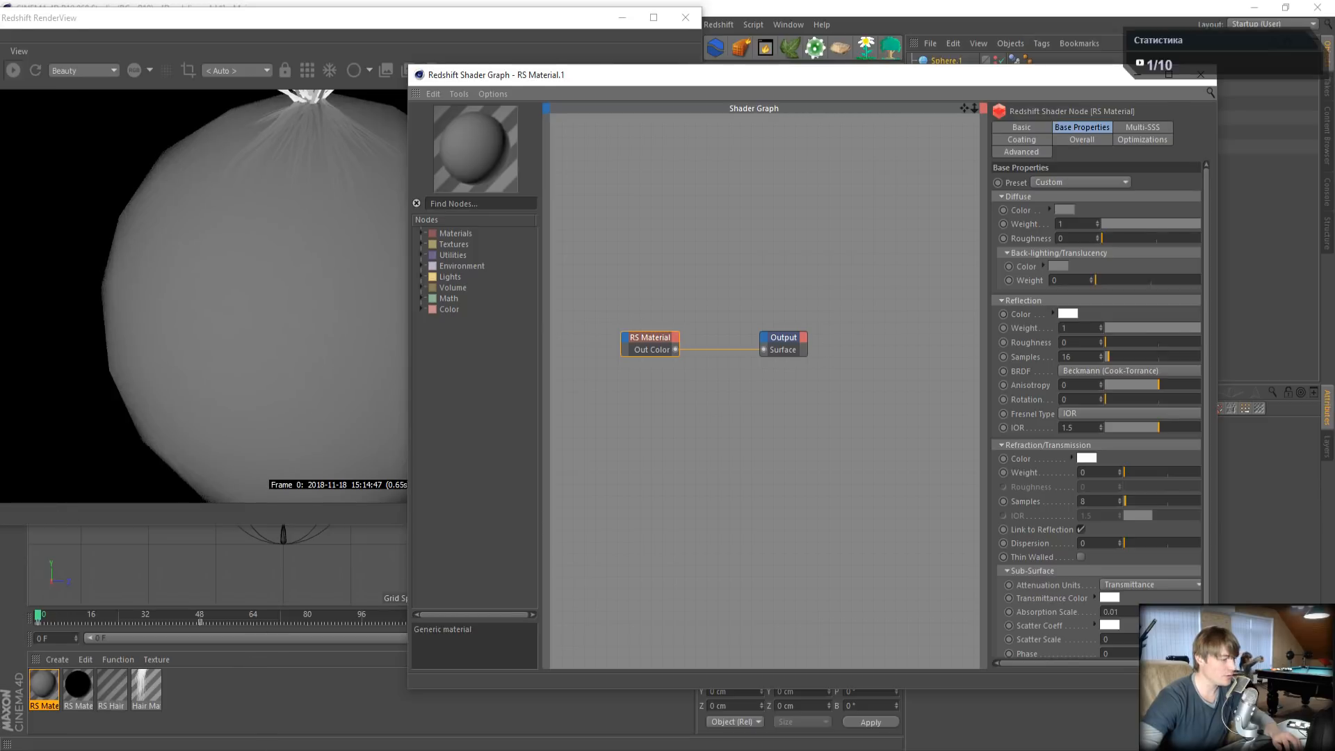
# - Check the color of the dandelion's core in the browser's close-up photo and return to the shader graph
pyautogui.click(233, 750)
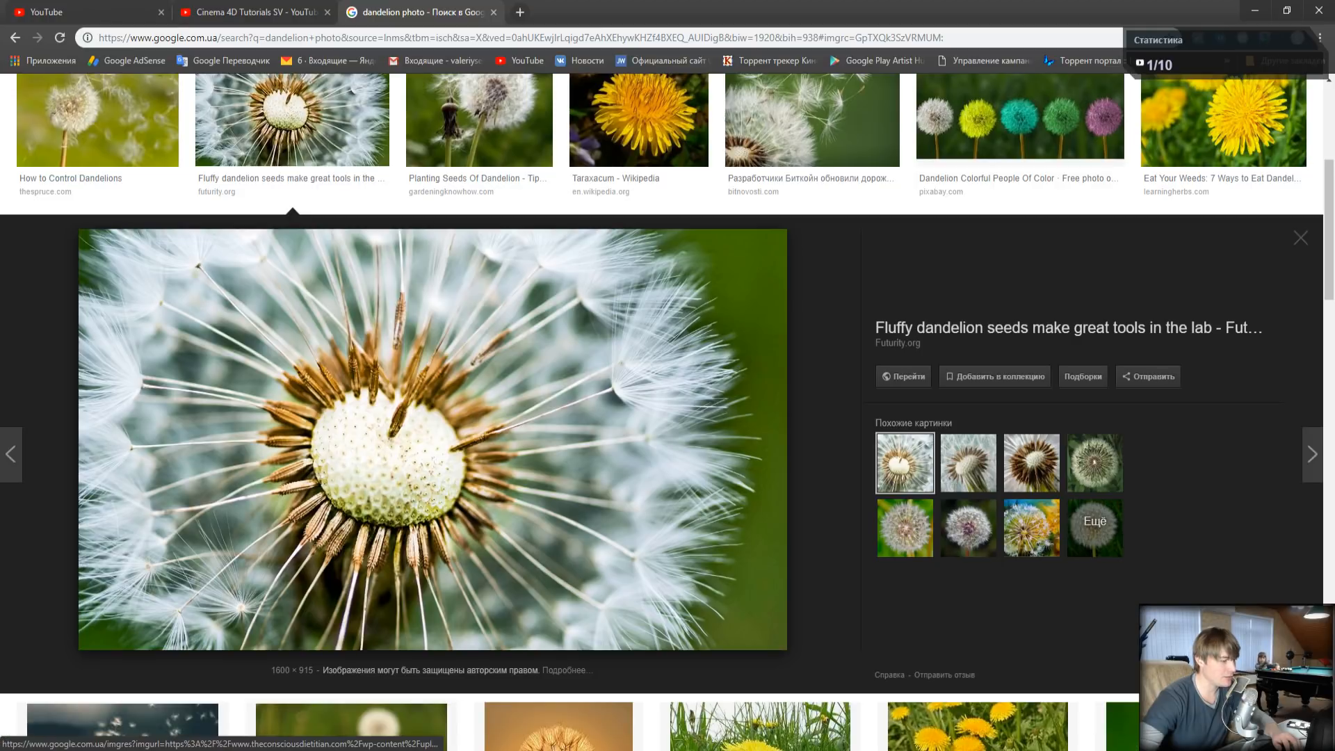
pyautogui.moveTo(255, 749)
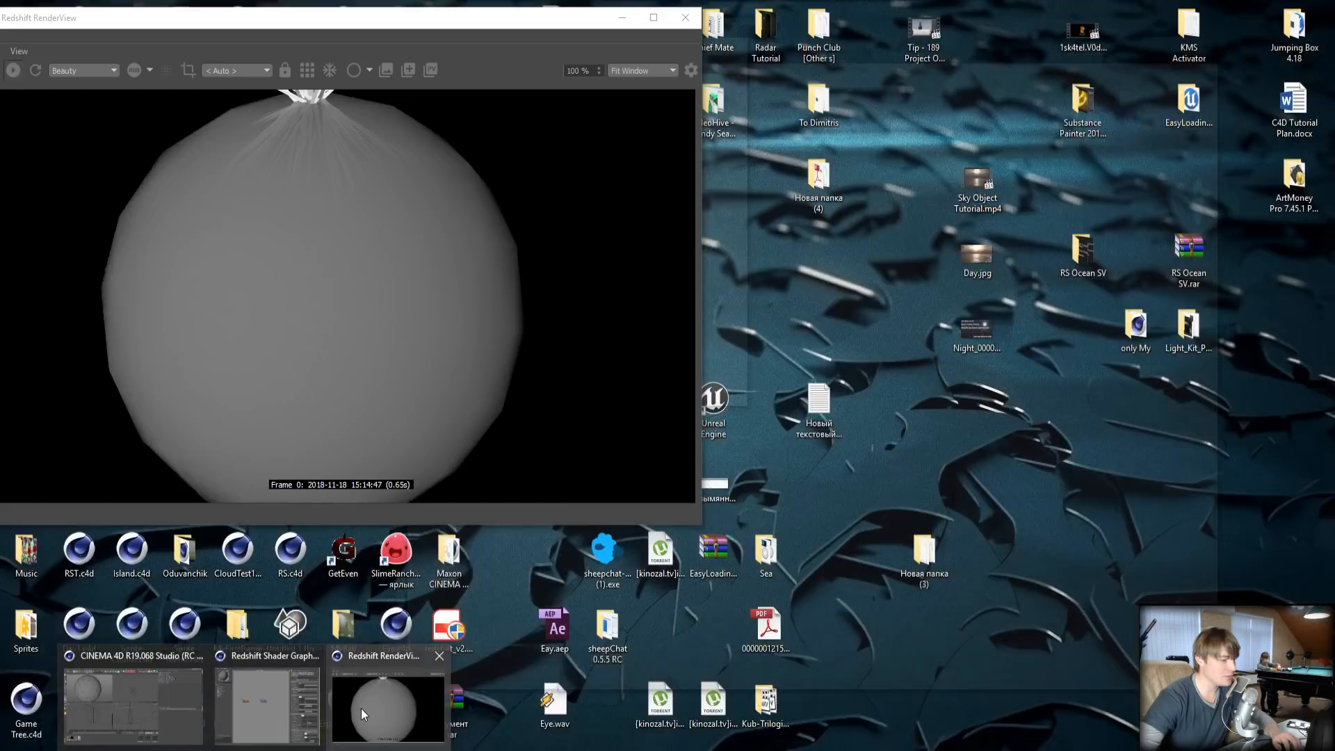
pyautogui.click(360, 707)
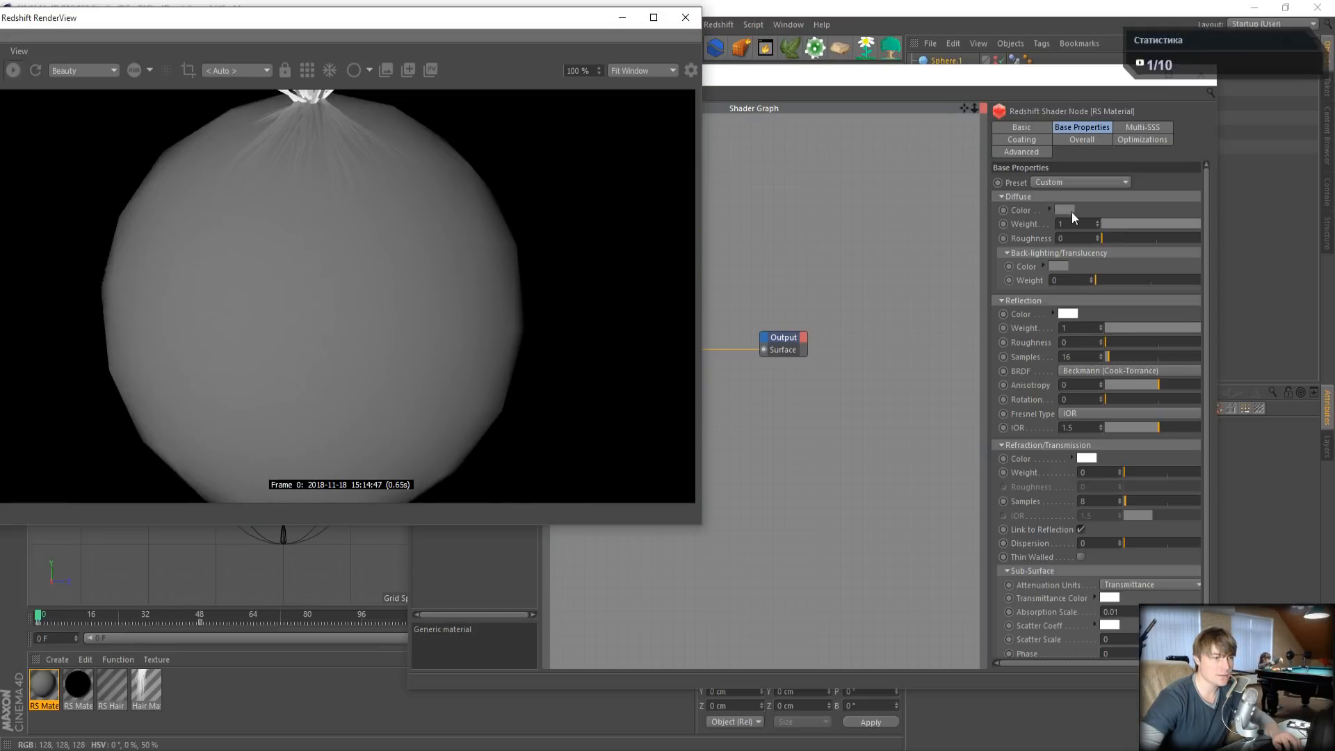
pyautogui.click(975, 213)
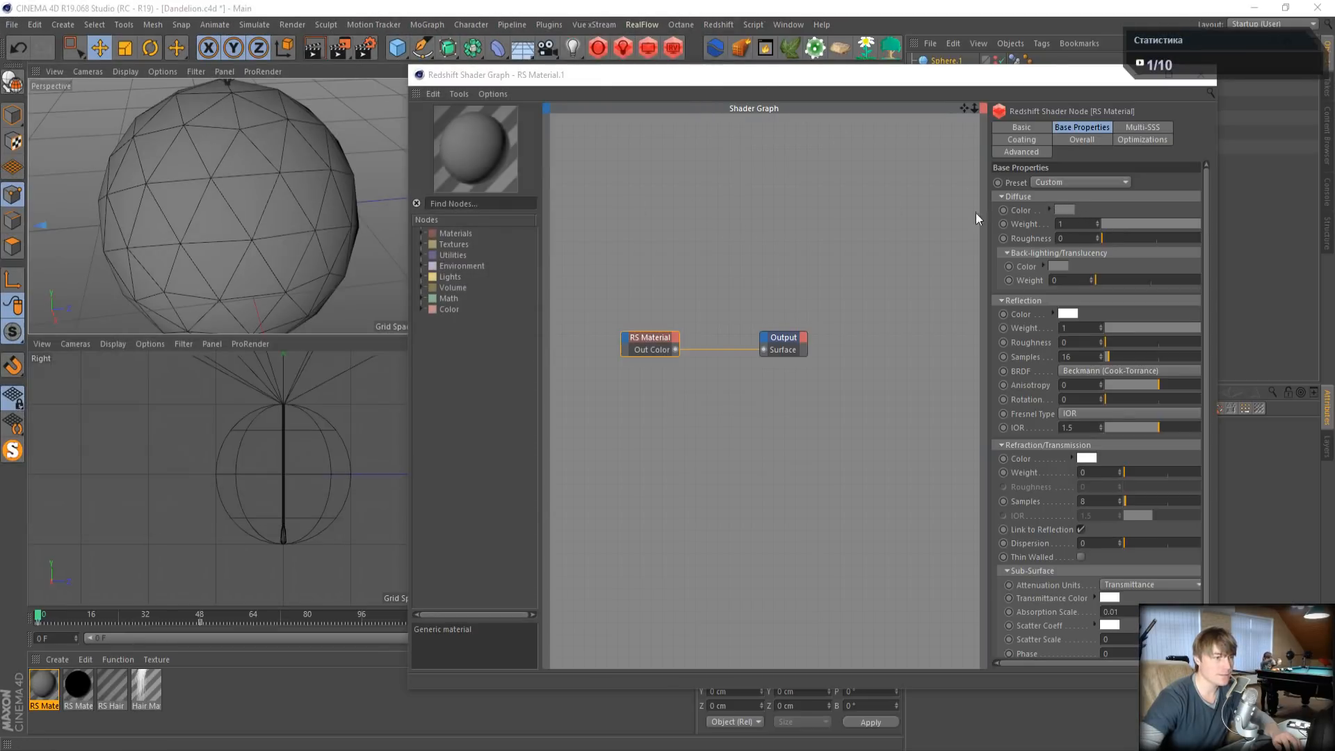
# - Set the sphere material's diffuse color to a pale yellow-green with hue 77°, saturation 27% and value 100%, and show it in the RenderView
pyautogui.click(1064, 209)
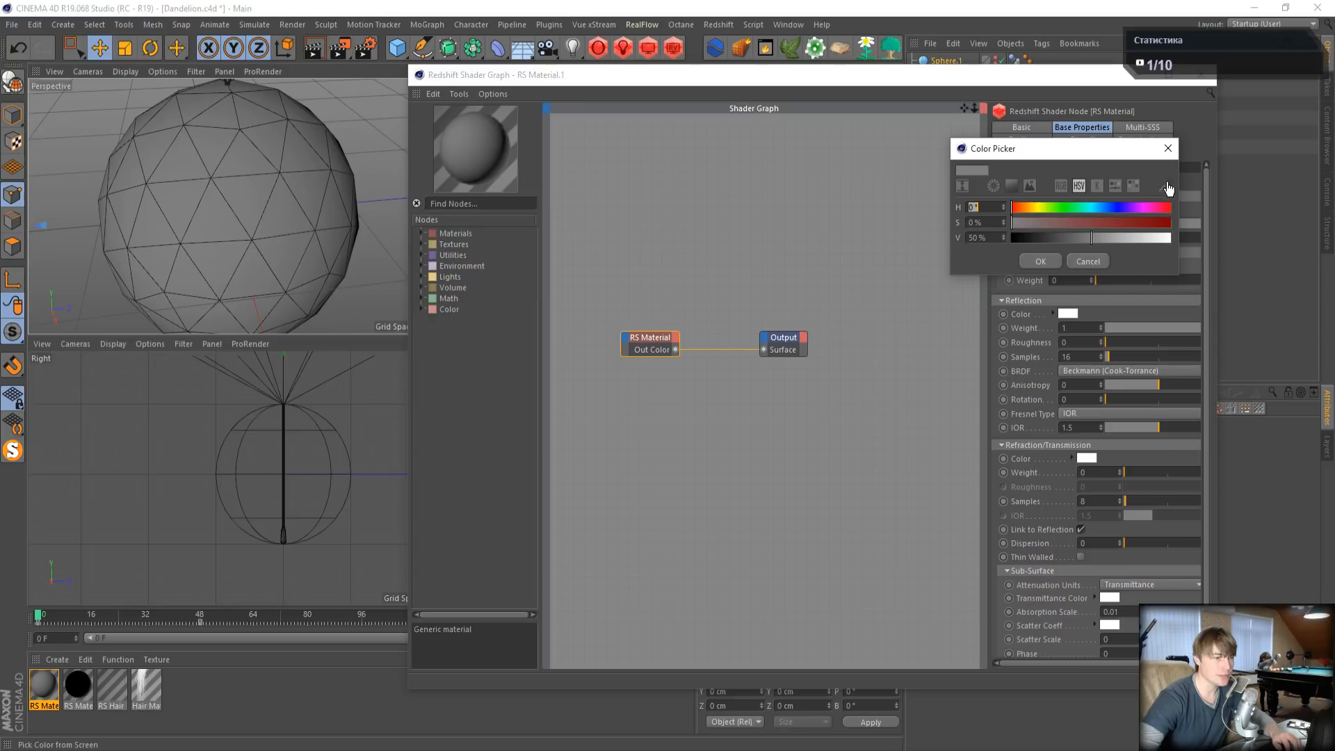
pyautogui.click(1036, 208)
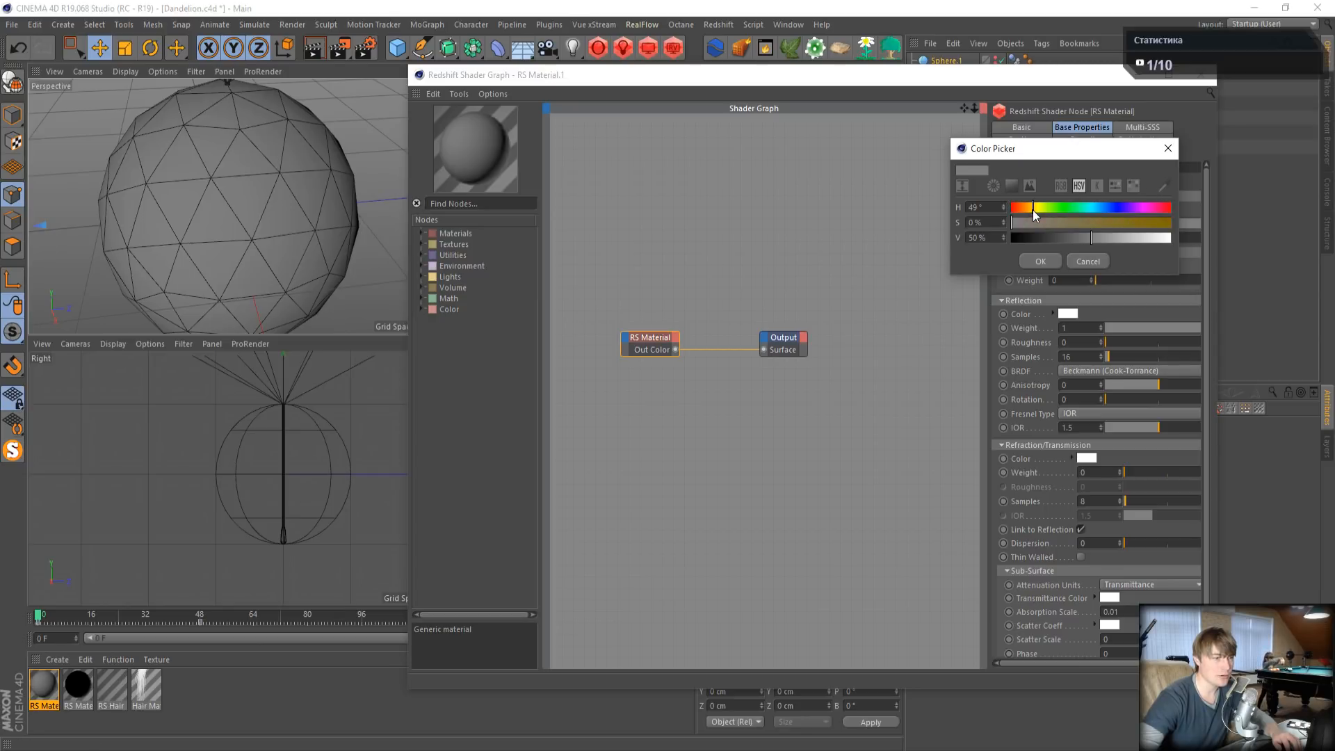
pyautogui.moveTo(1061, 223); pyautogui.dragTo(1192, 244)
pyautogui.click(1073, 223)
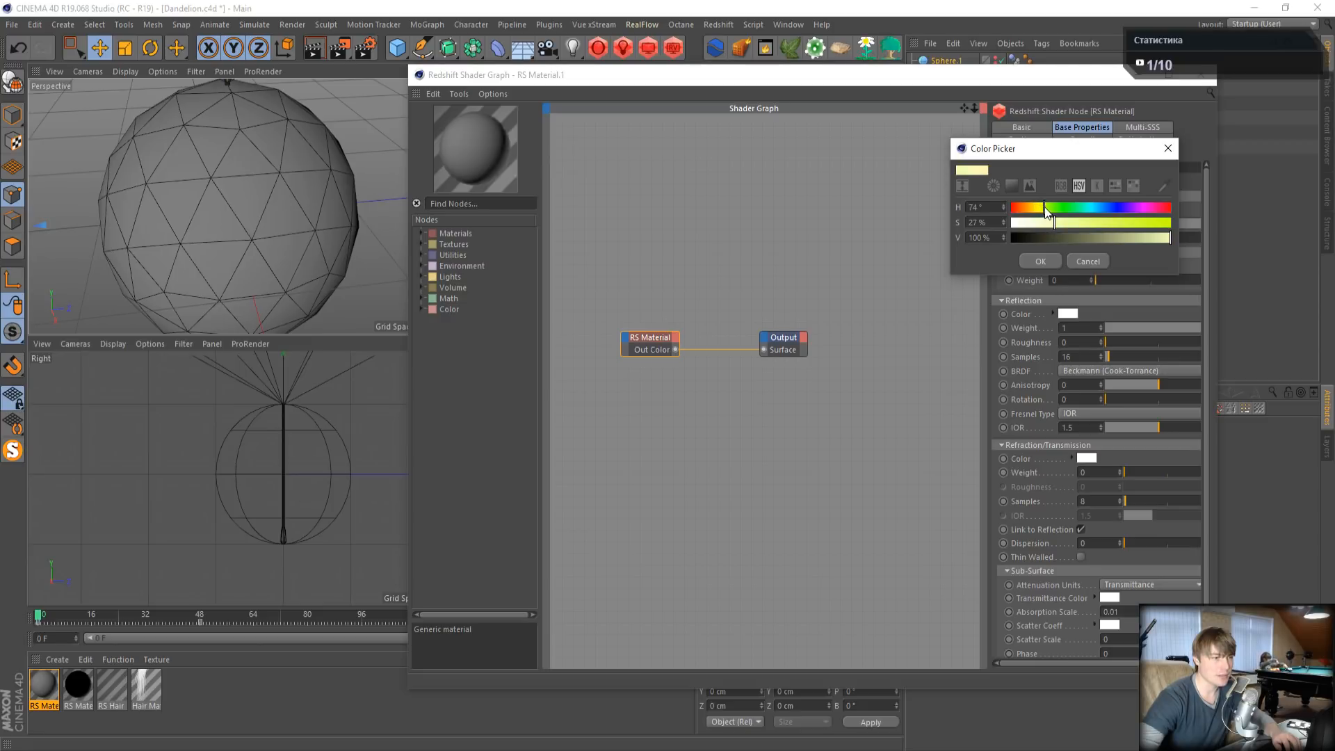
pyautogui.click(1040, 262)
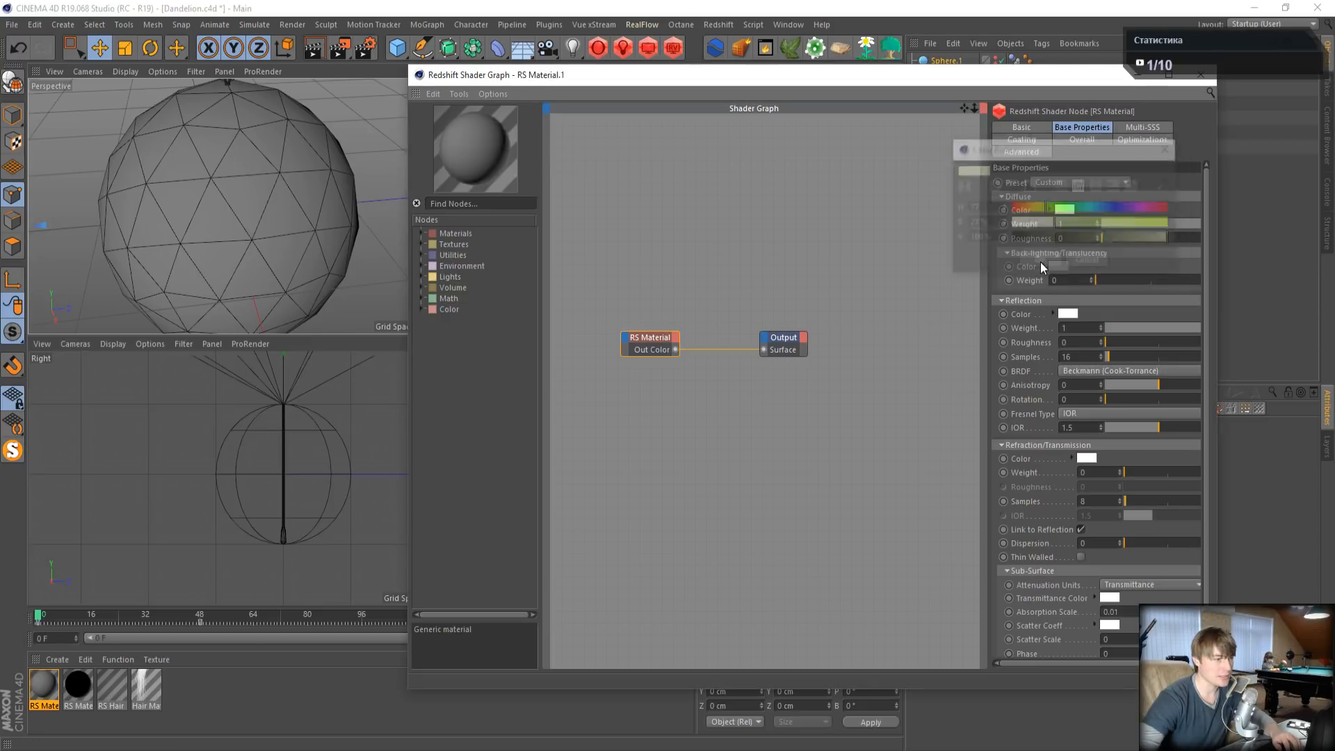
pyautogui.click(616, 53)
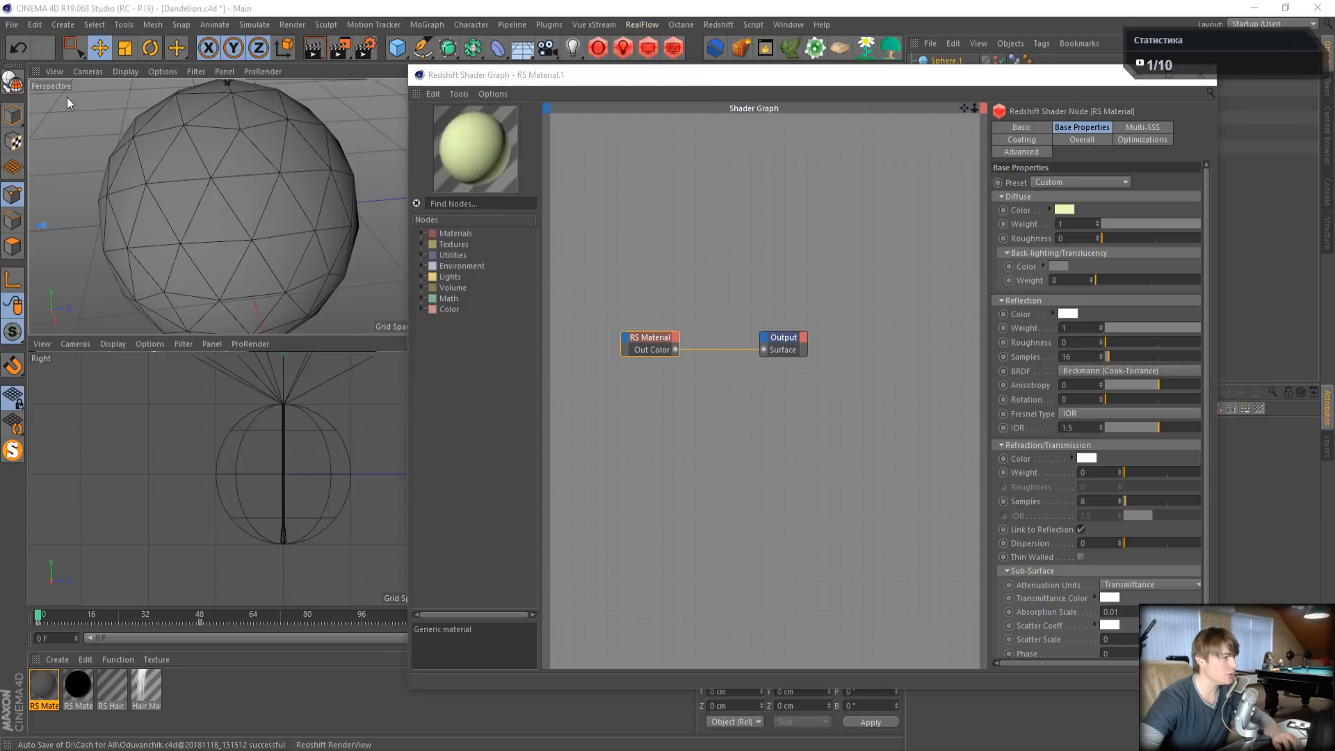
pyautogui.click(40, 71)
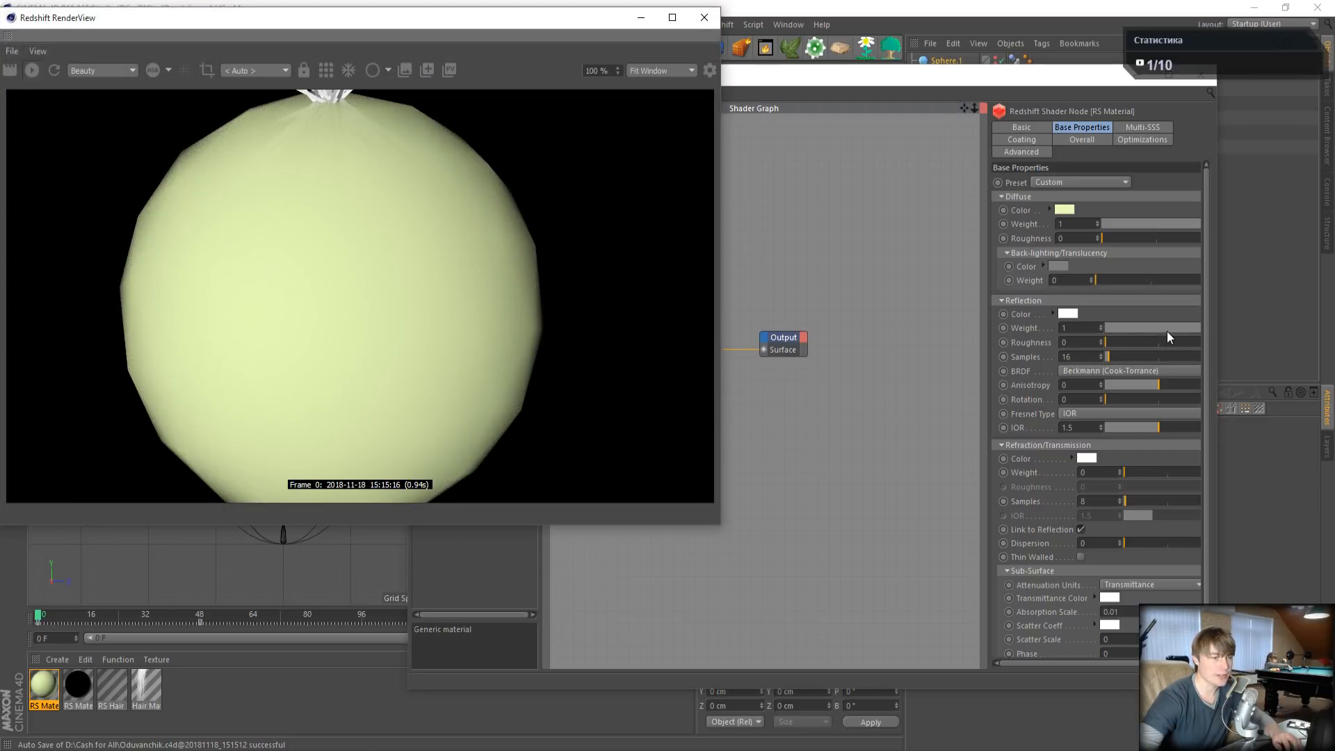
# - Set the sphere material's reflection weight to 0 and move the RS Material and Output nodes over to free graph space
pyautogui.moveTo(1167, 331); pyautogui.dragTo(1071, 332)
pyautogui.moveTo(580, 256); pyautogui.dragTo(850, 407)
pyautogui.moveTo(652, 336); pyautogui.dragTo(813, 320)
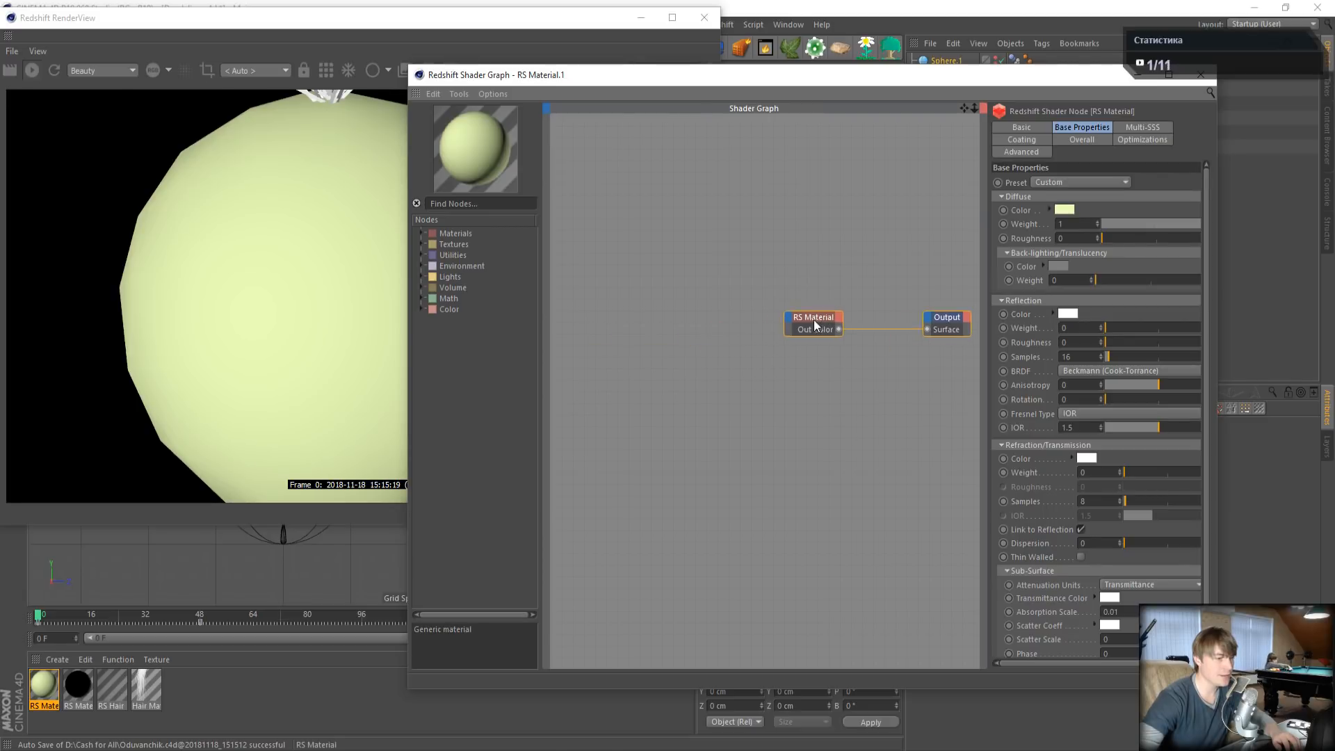
# - Shift the sphere material's diffuse color toward yellow by setting its hue to 69°
pyautogui.click(1063, 209)
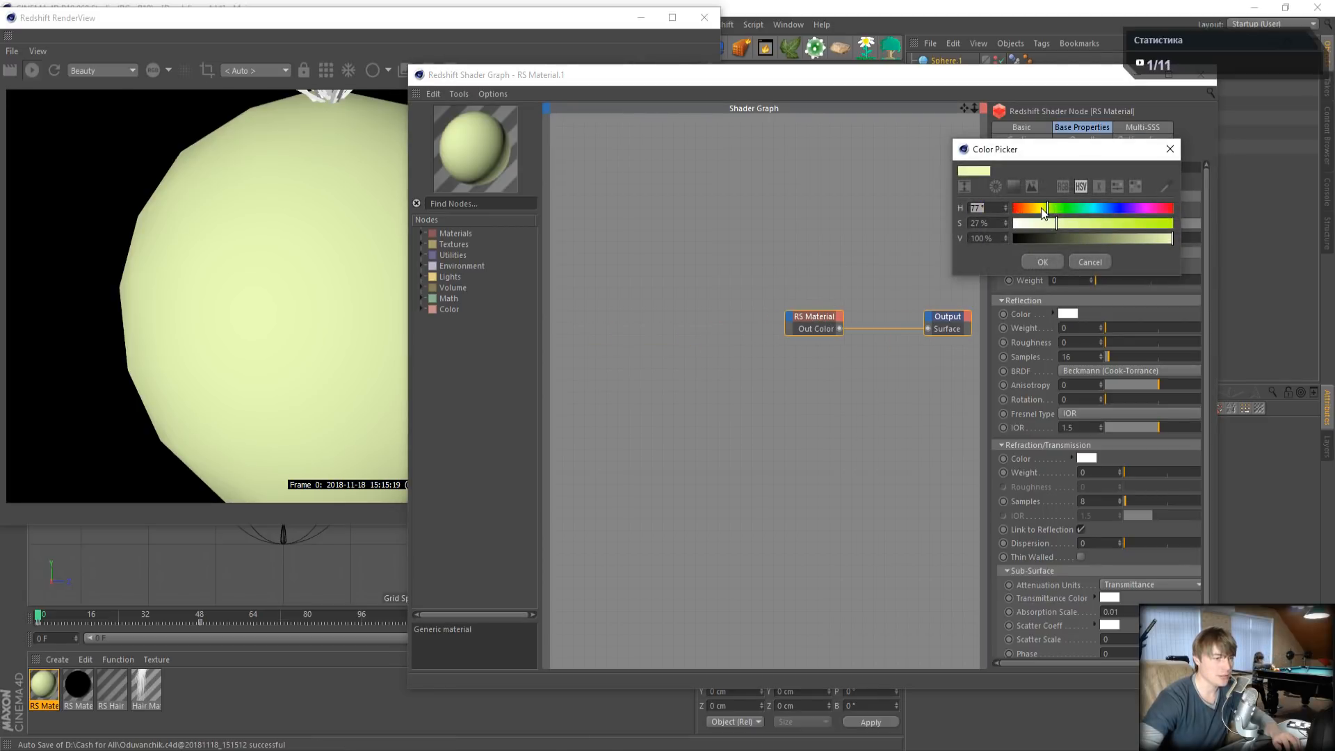
pyautogui.click(1047, 208)
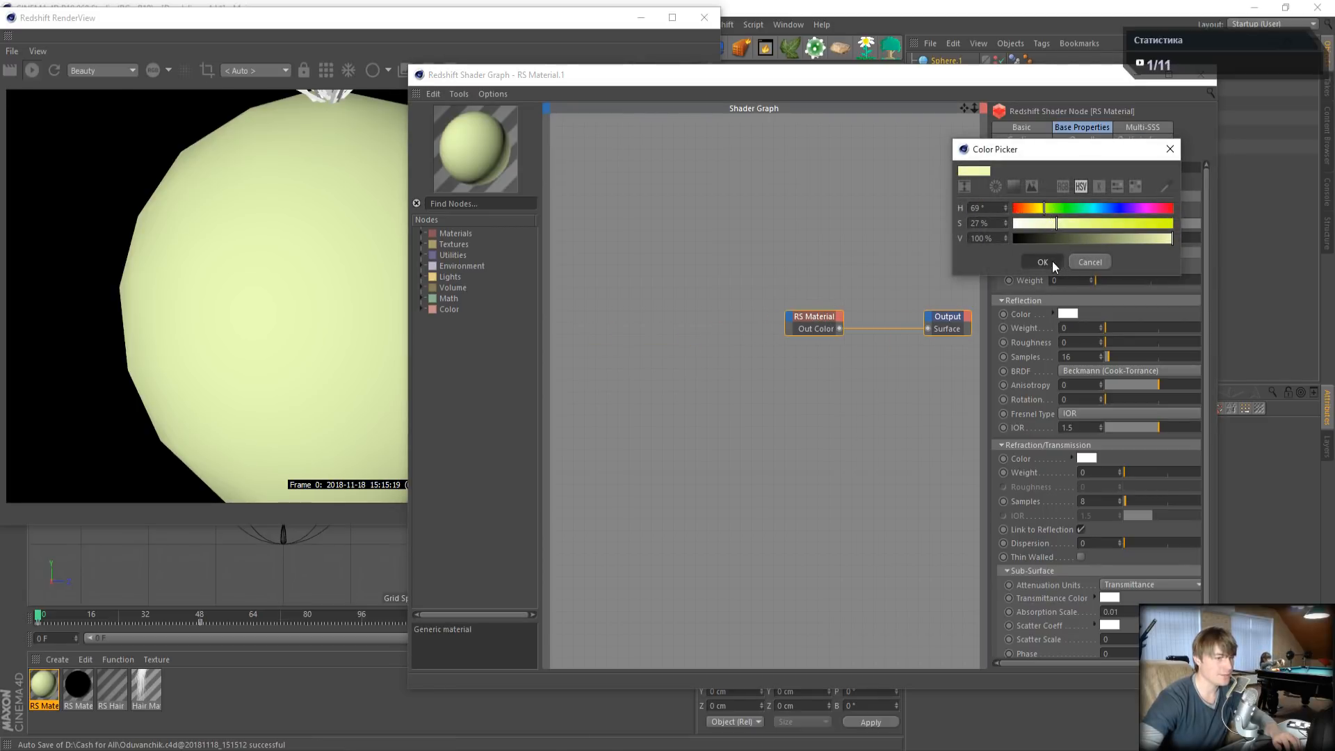
pyautogui.click(1052, 261)
pyautogui.click(1057, 210)
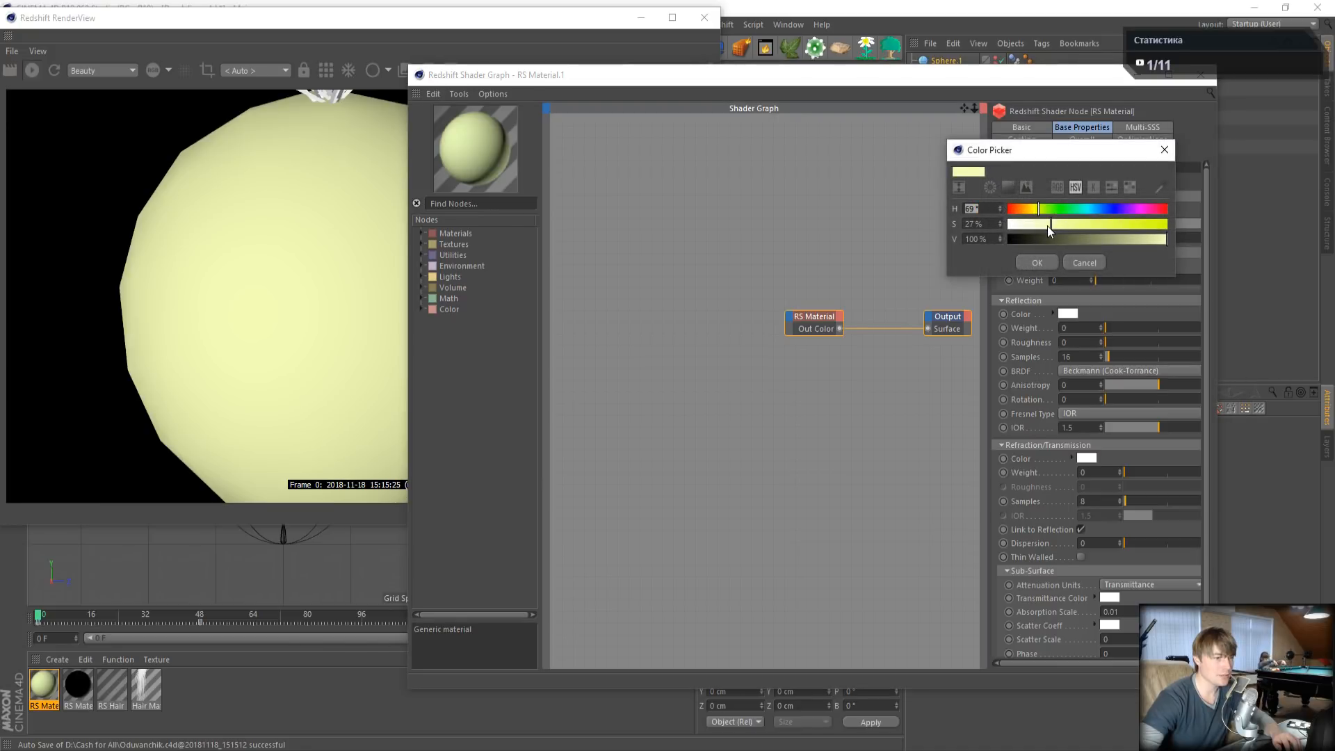
pyautogui.click(1037, 262)
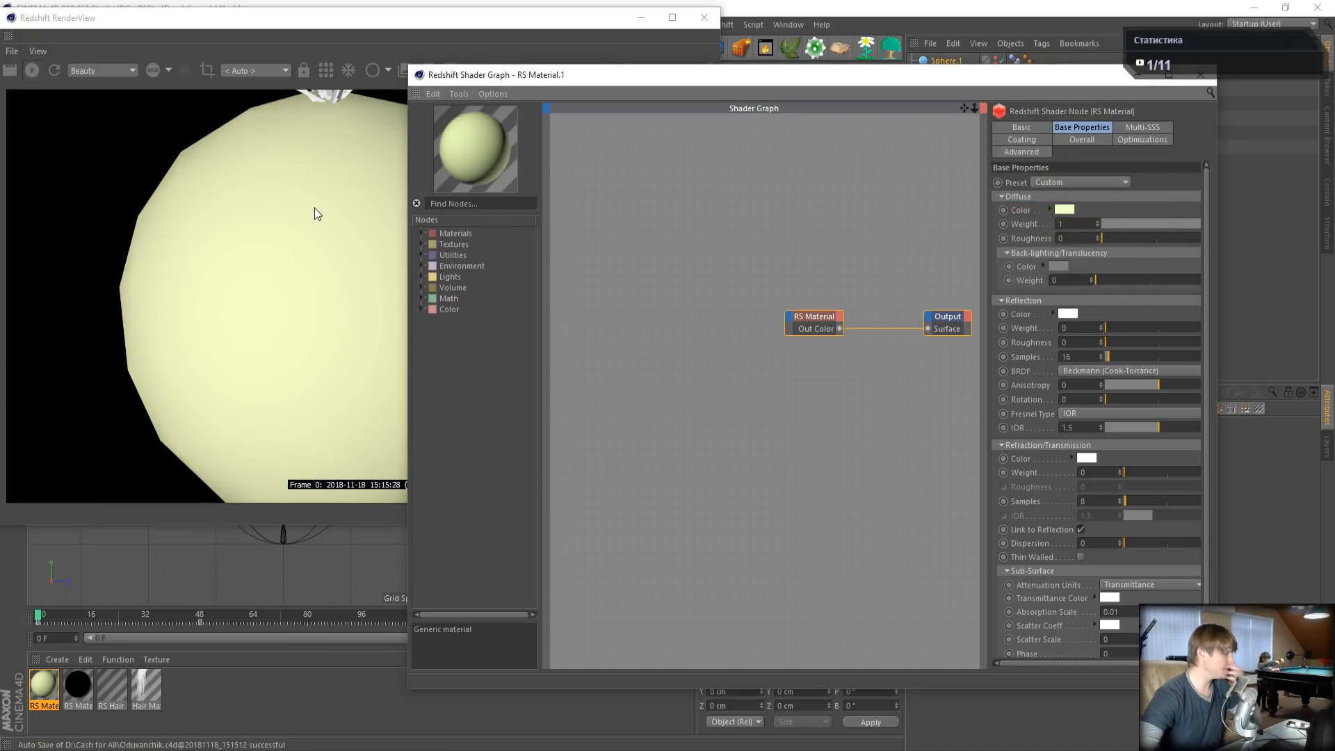
# - Add a C4D Shader node to the sphere material's graph, above and before the RS Material node, and open its shader type choices
pyautogui.click(423, 254)
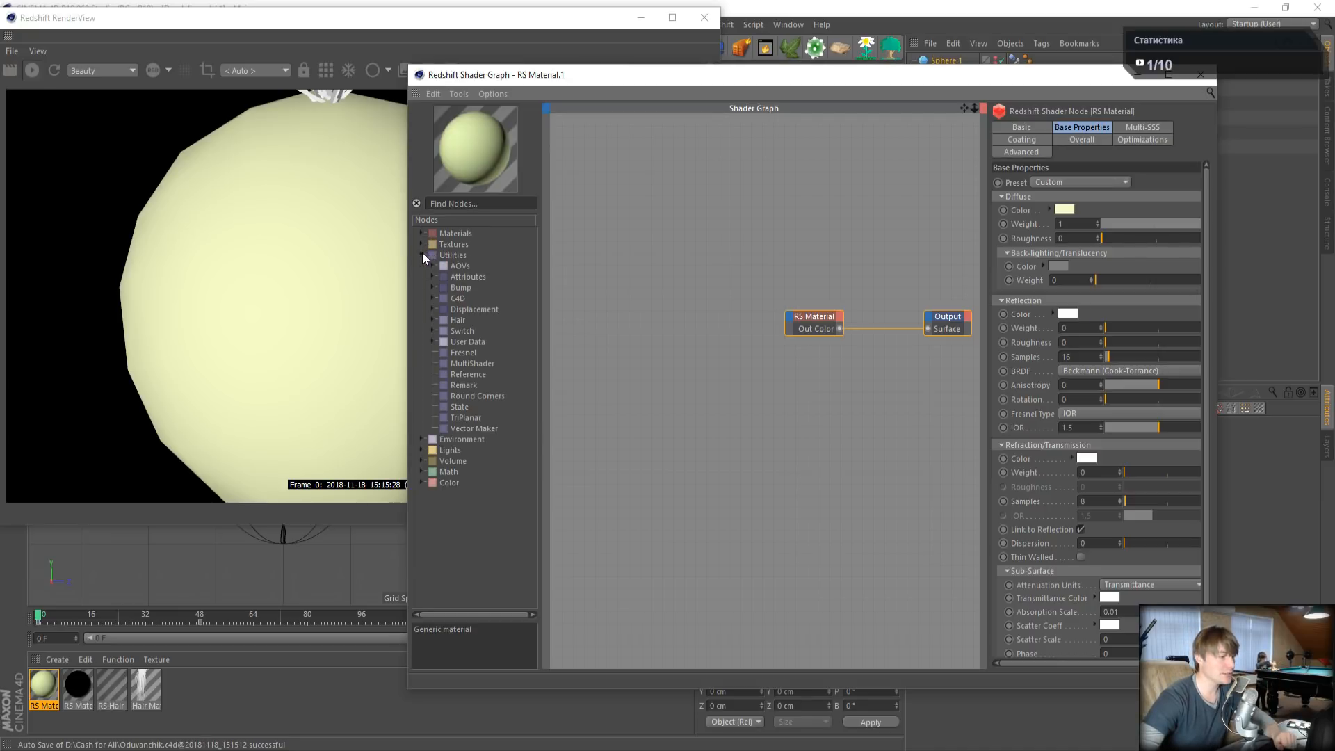
pyautogui.click(432, 295)
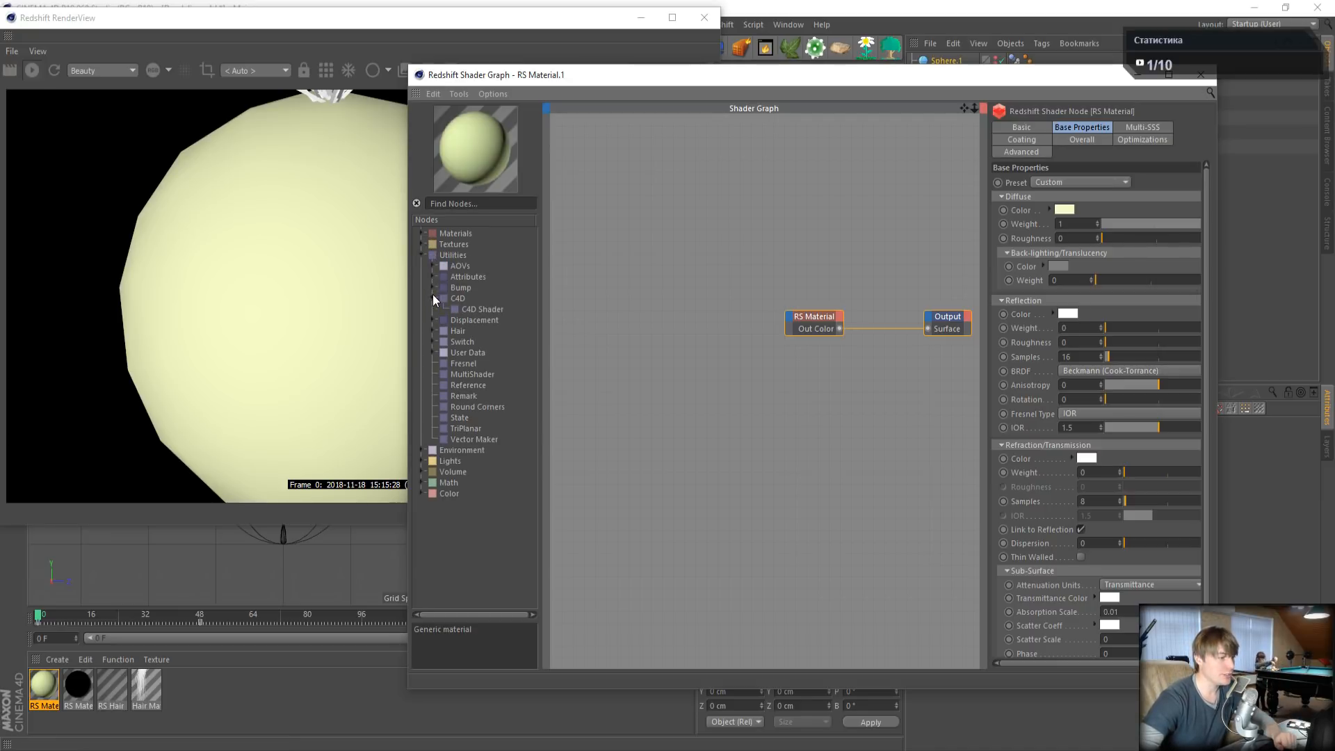
pyautogui.moveTo(482, 310); pyautogui.dragTo(601, 232)
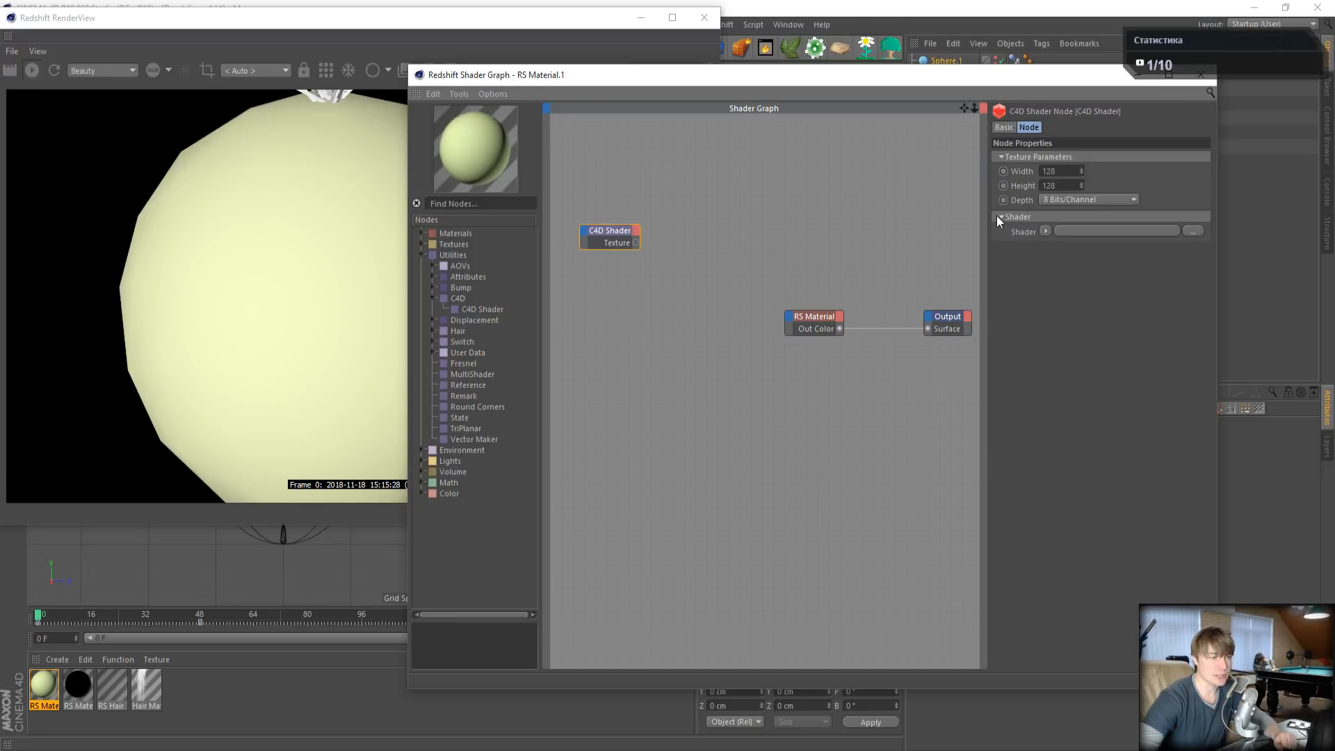
pyautogui.click(1045, 232)
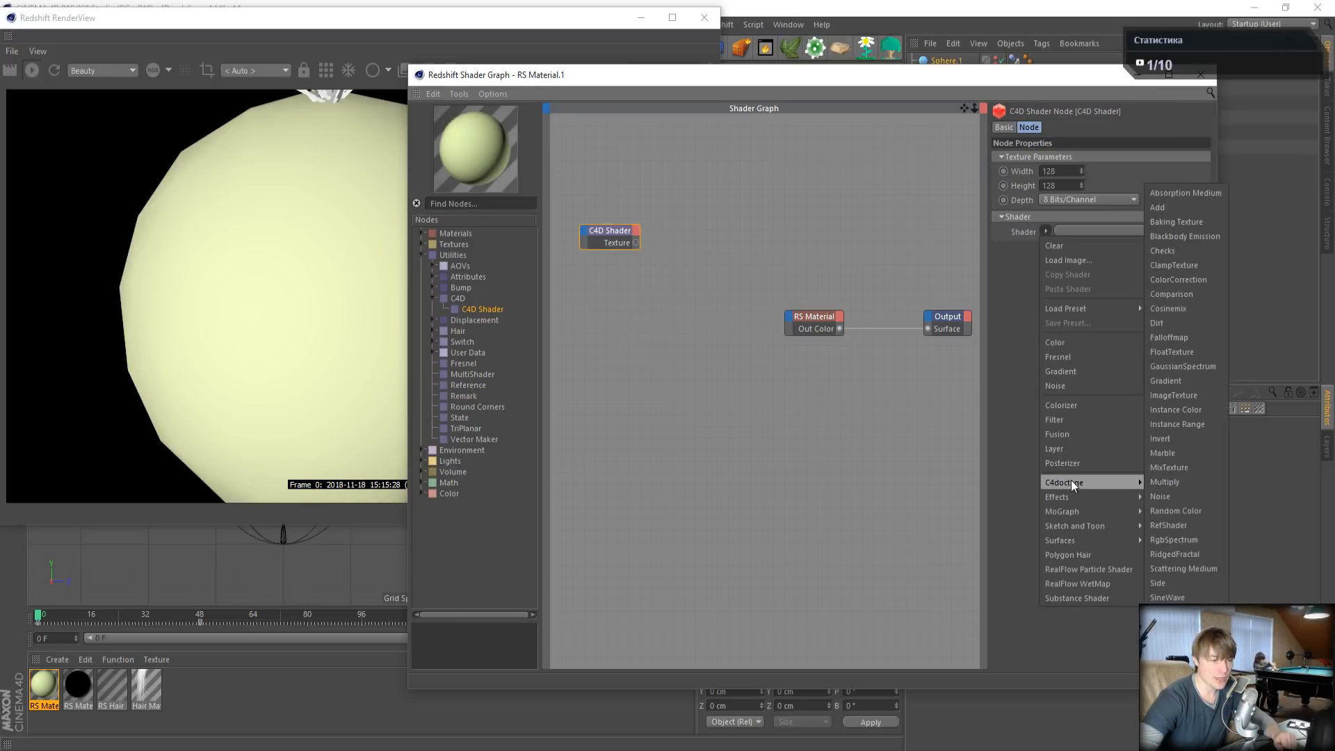
pyautogui.moveTo(1070, 499)
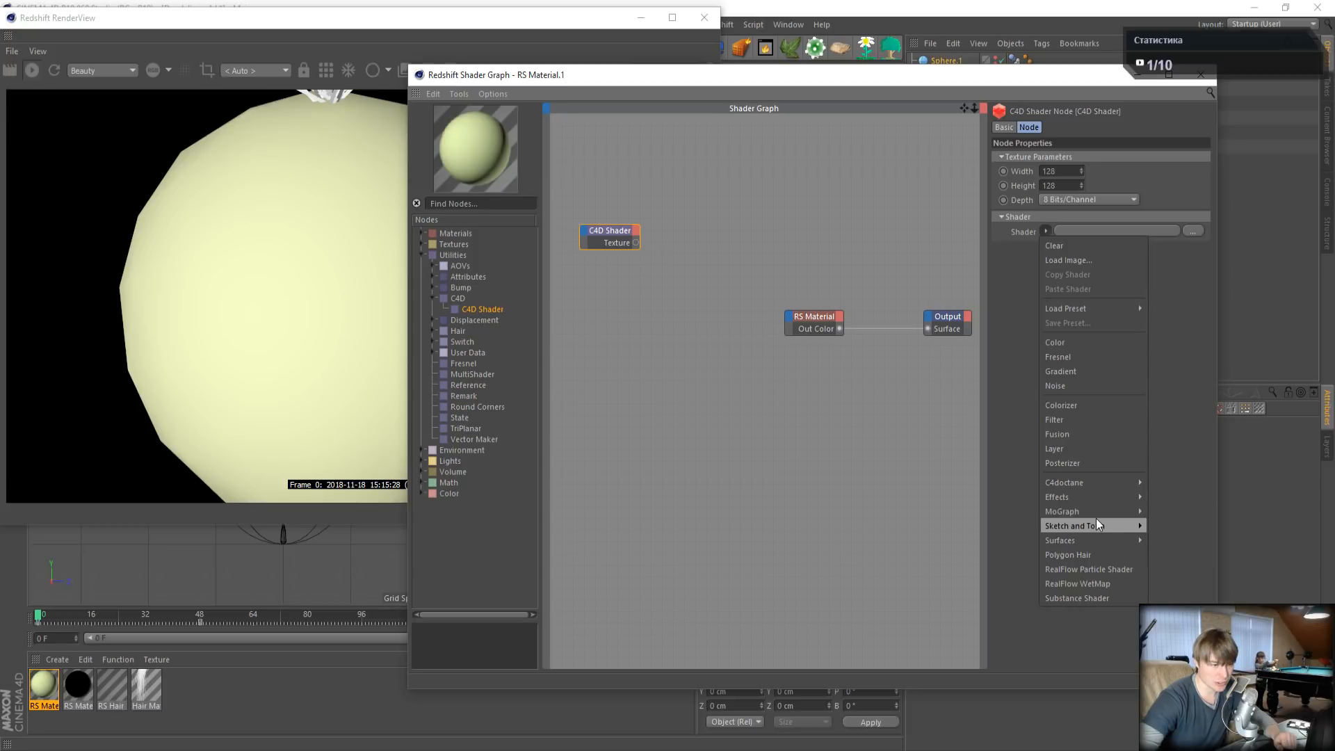
# - Load the Tiles surface shader into the C4D Shader node and set its pattern to Circles 2
pyautogui.moveTo(1100, 534)
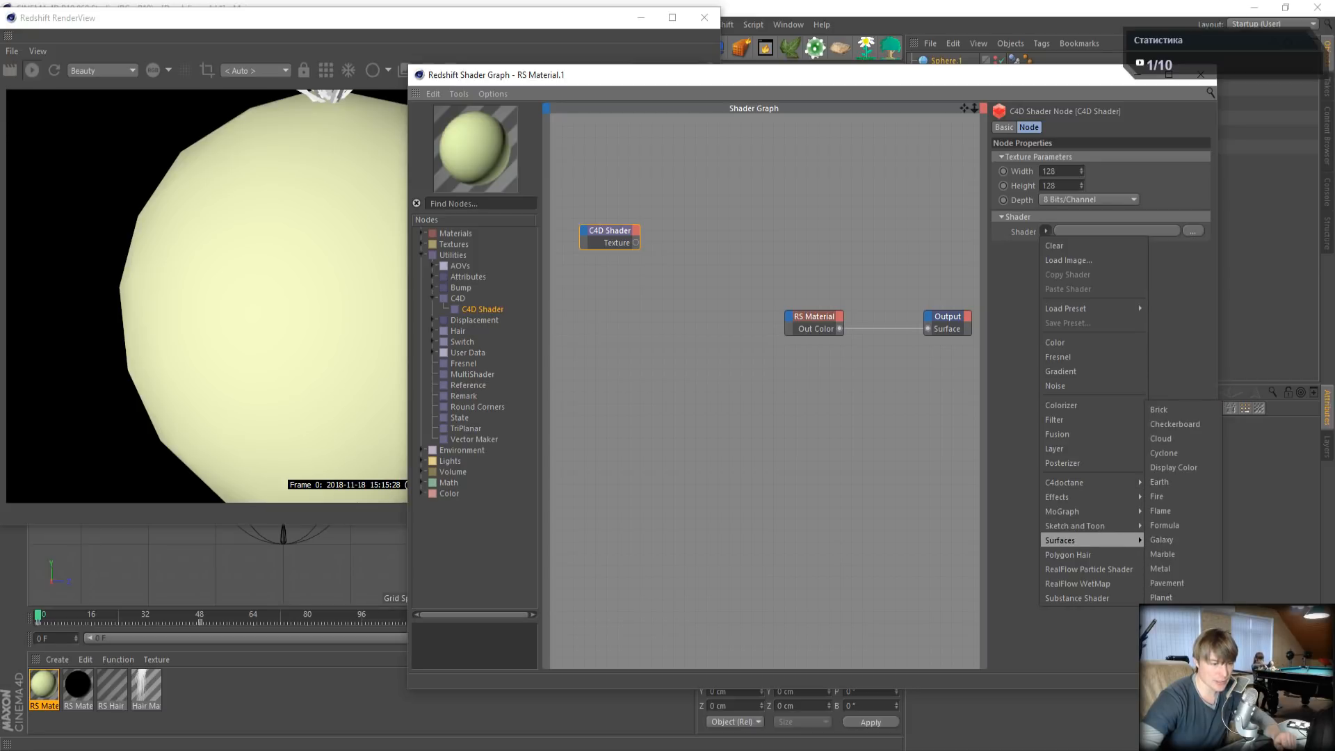
pyautogui.click(1163, 699)
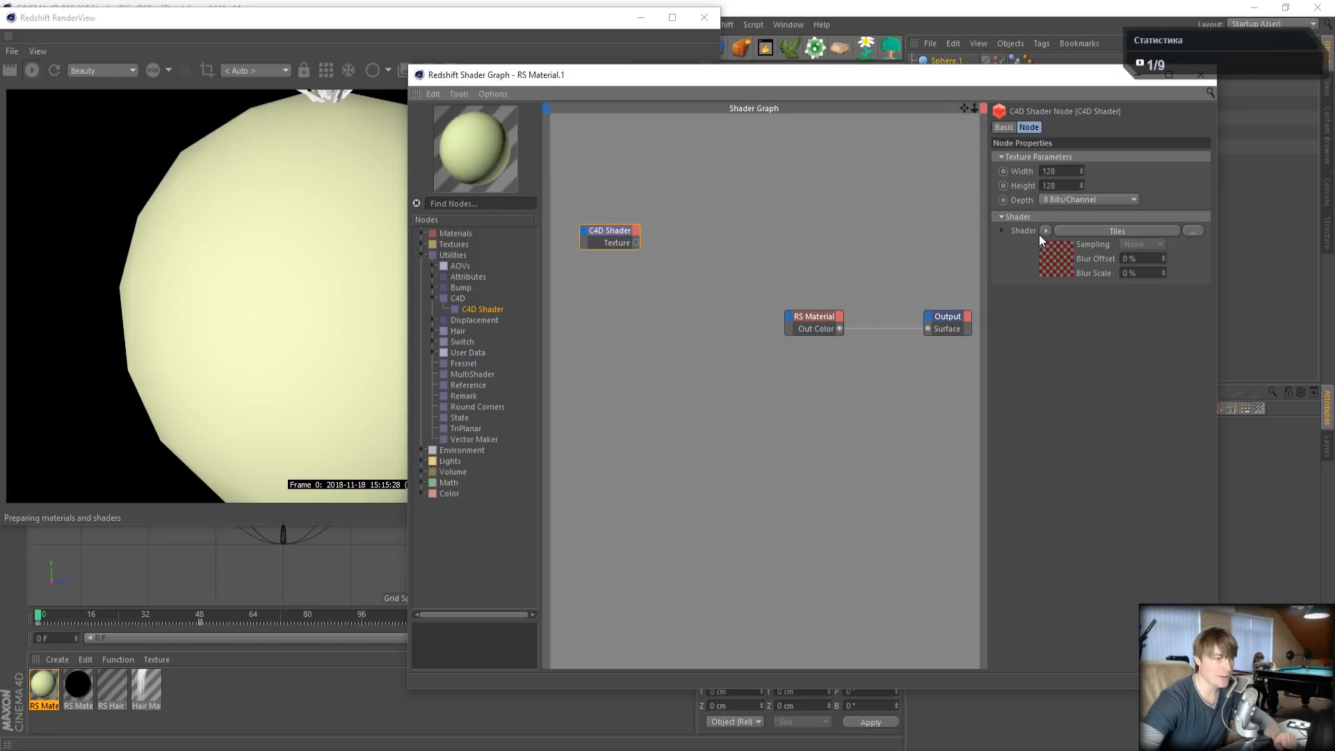
pyautogui.click(1002, 231)
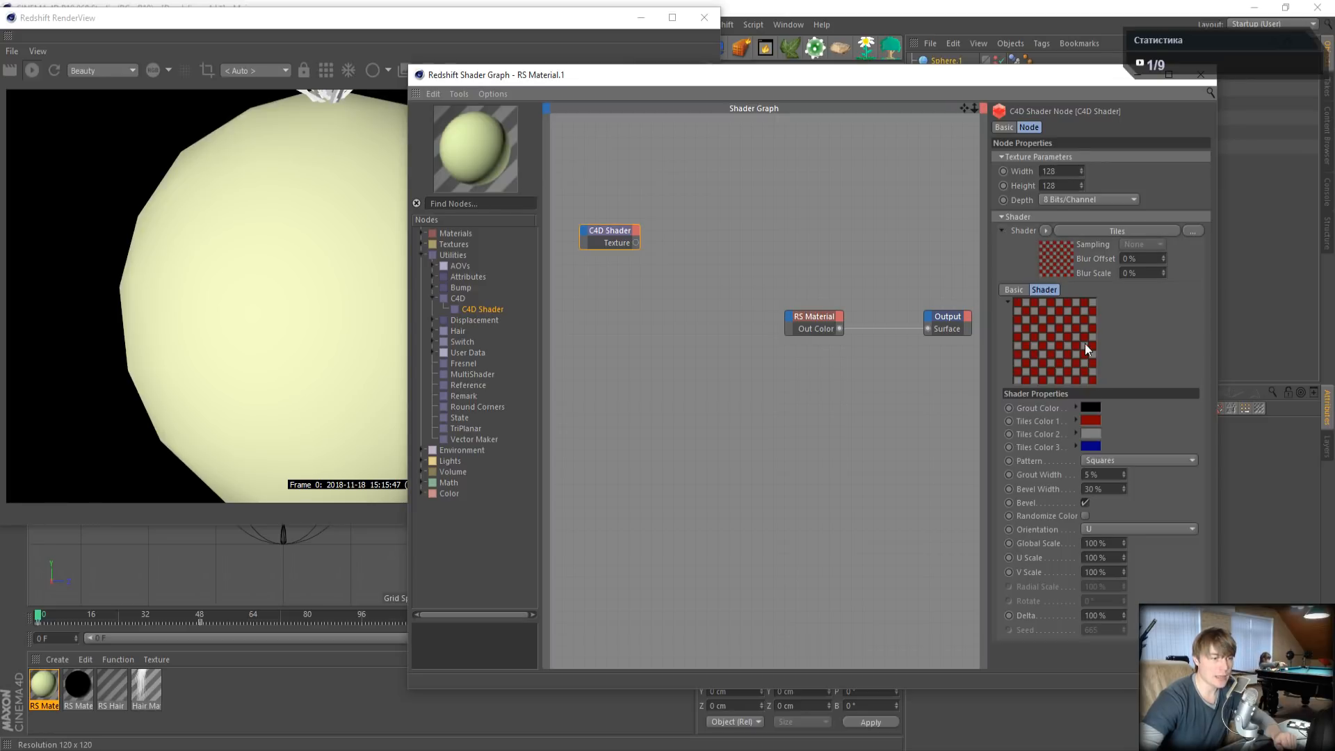
pyautogui.click(1114, 462)
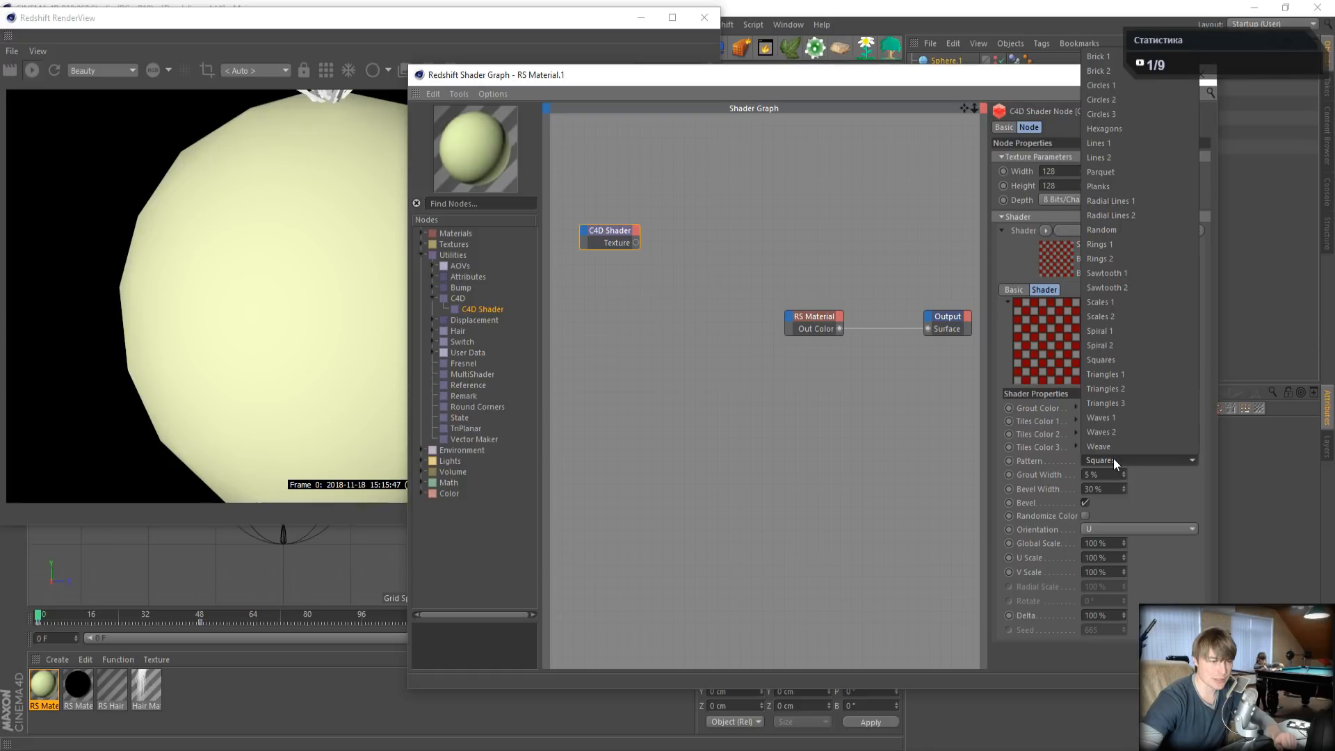
pyautogui.click(1114, 85)
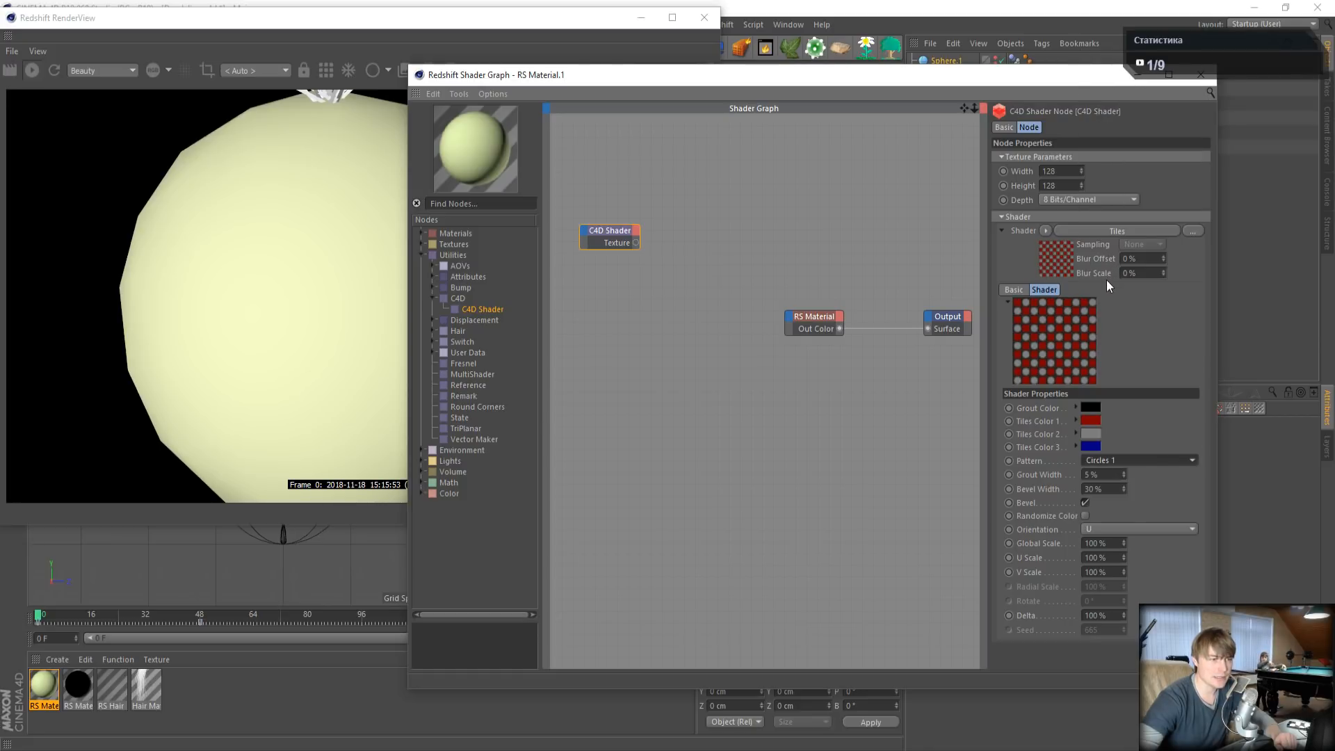
pyautogui.click(1150, 464)
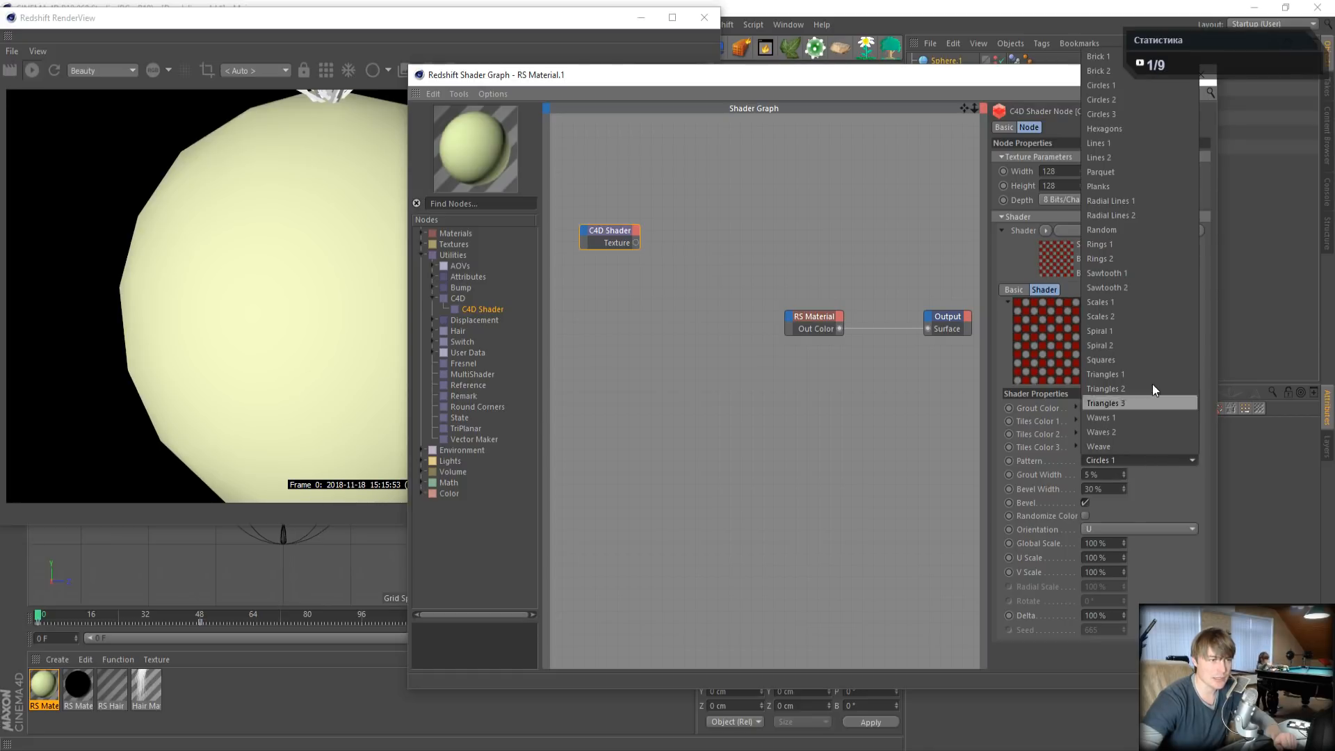
pyautogui.click(1116, 106)
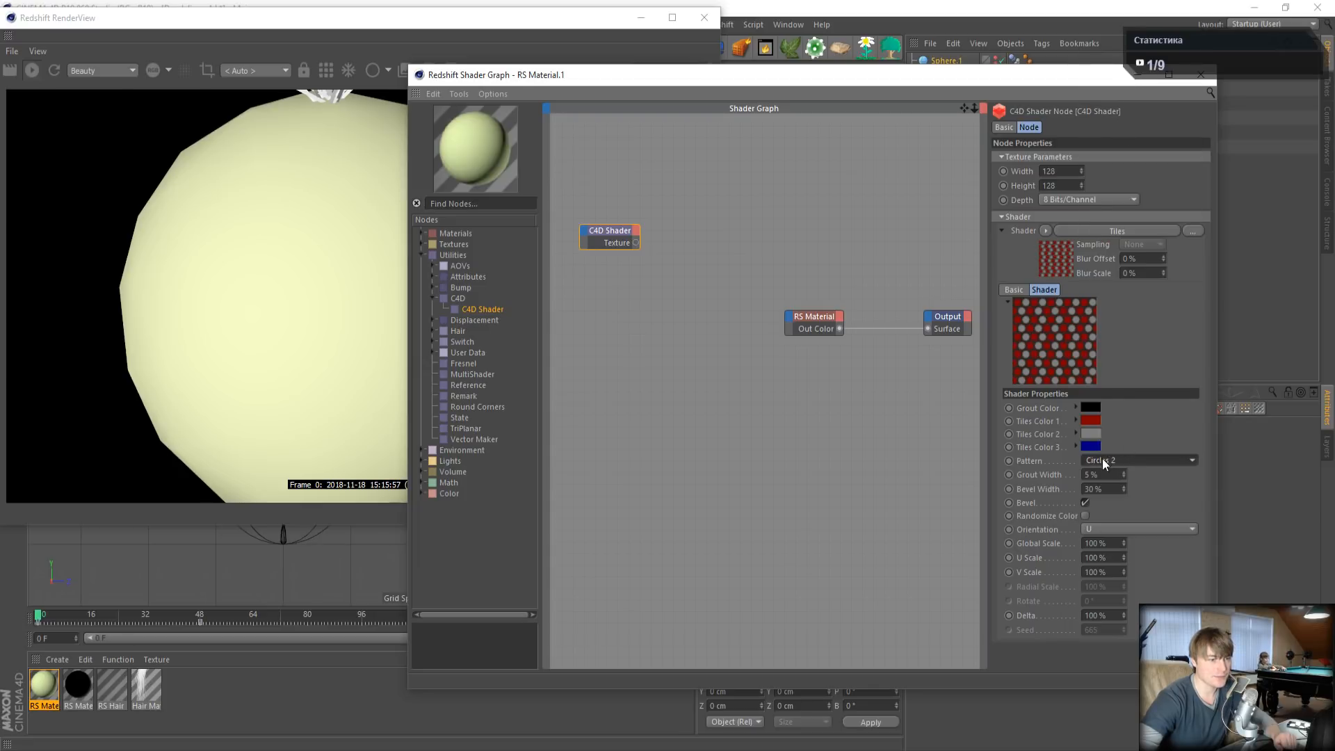
# - Switch to the Oduvanchik.c4d scene and examine the Tiles settings of its C4D Shader node
pyautogui.click(788, 25)
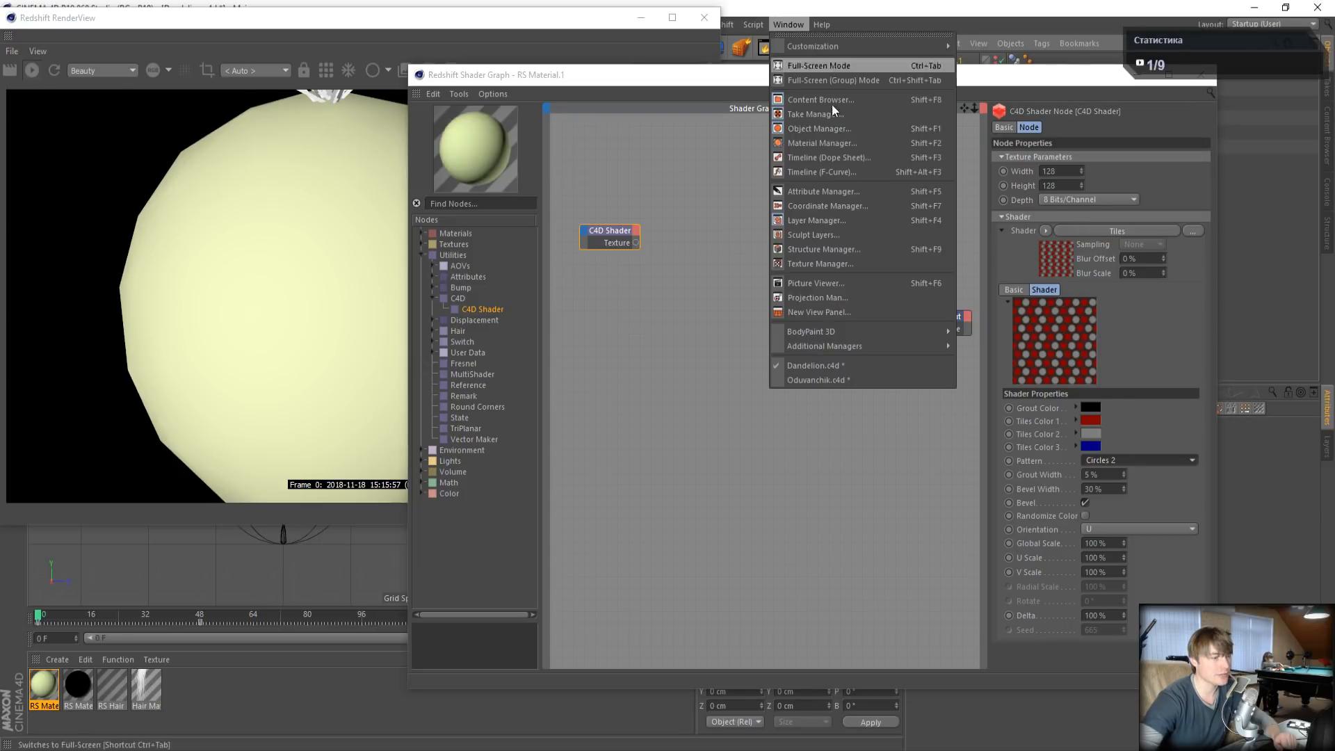
pyautogui.click(861, 383)
pyautogui.click(570, 305)
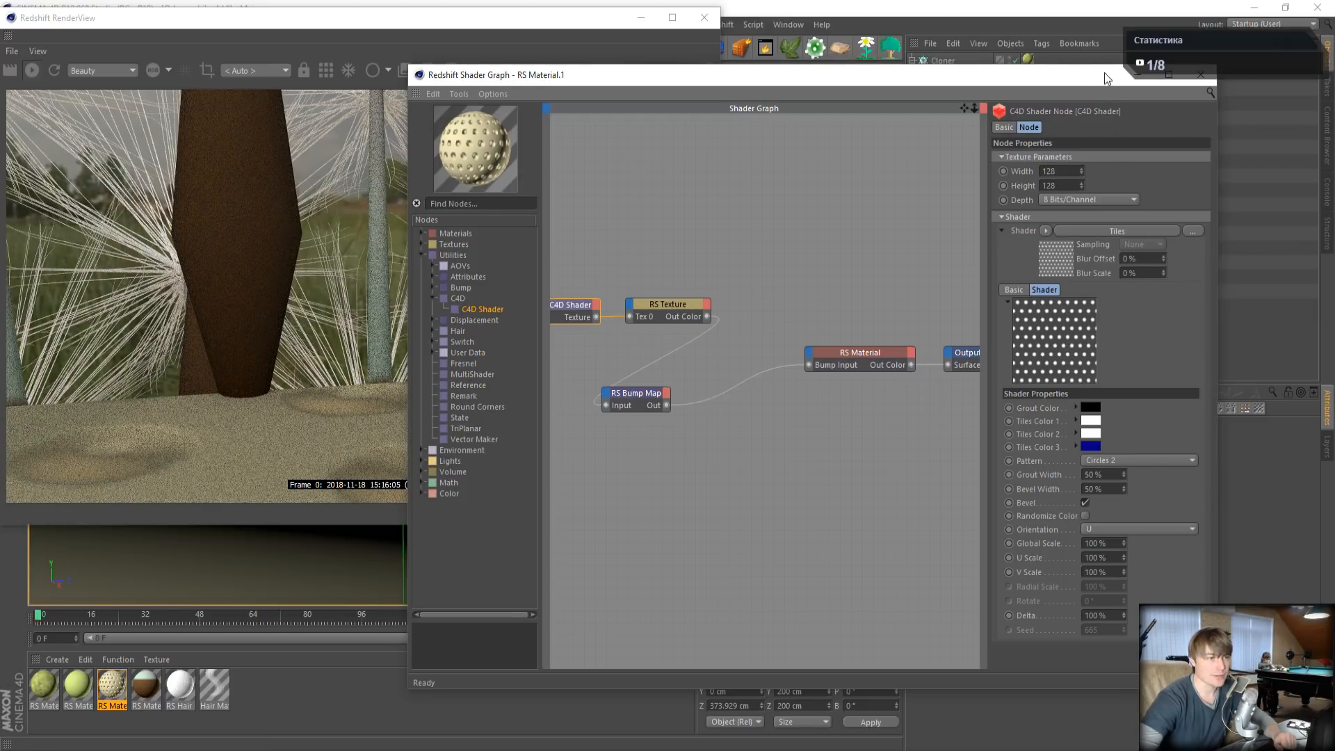
# - Close the reference shader graph, return to Dandelion.c4d and reopen the shader graph of the pale yellow-green sphere material
pyautogui.click(1200, 74)
pyautogui.click(794, 23)
pyautogui.click(846, 366)
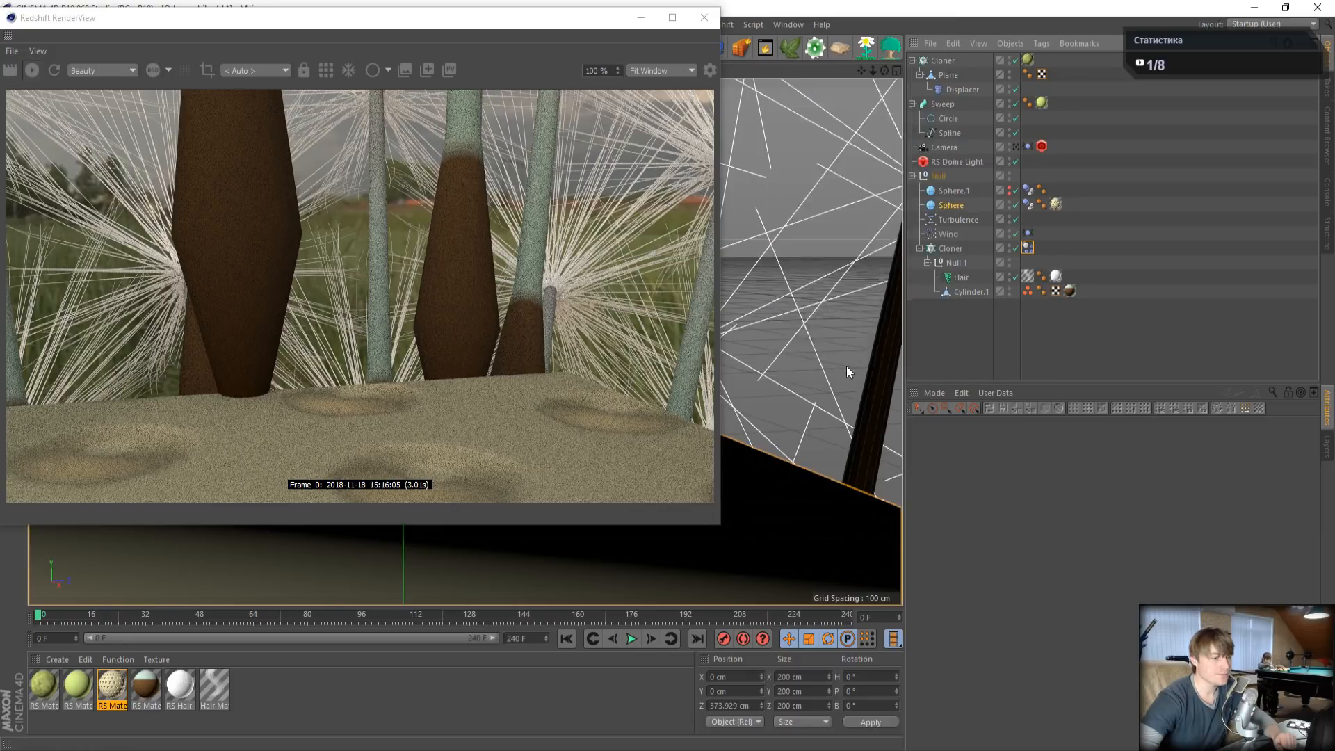
pyautogui.doubleClick(43, 684)
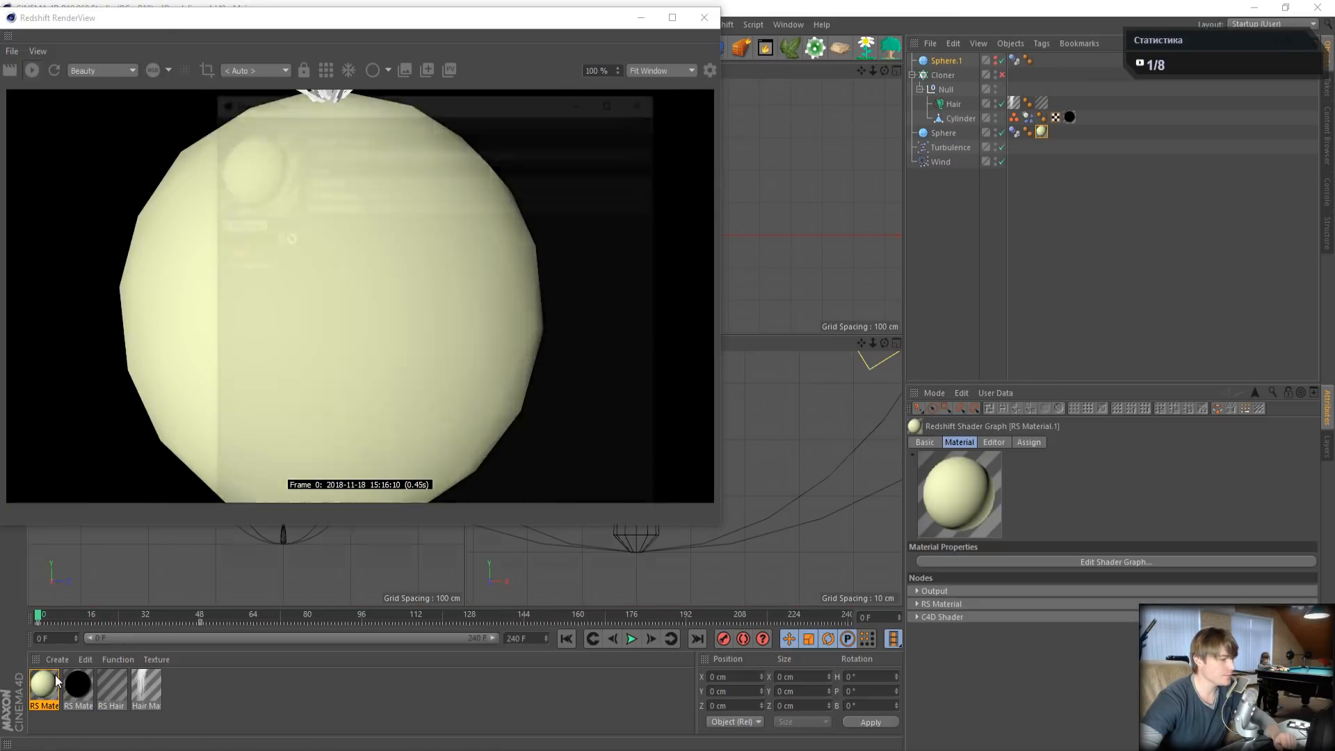
pyautogui.moveTo(524, 96); pyautogui.dragTo(1027, 94)
pyautogui.click(962, 151)
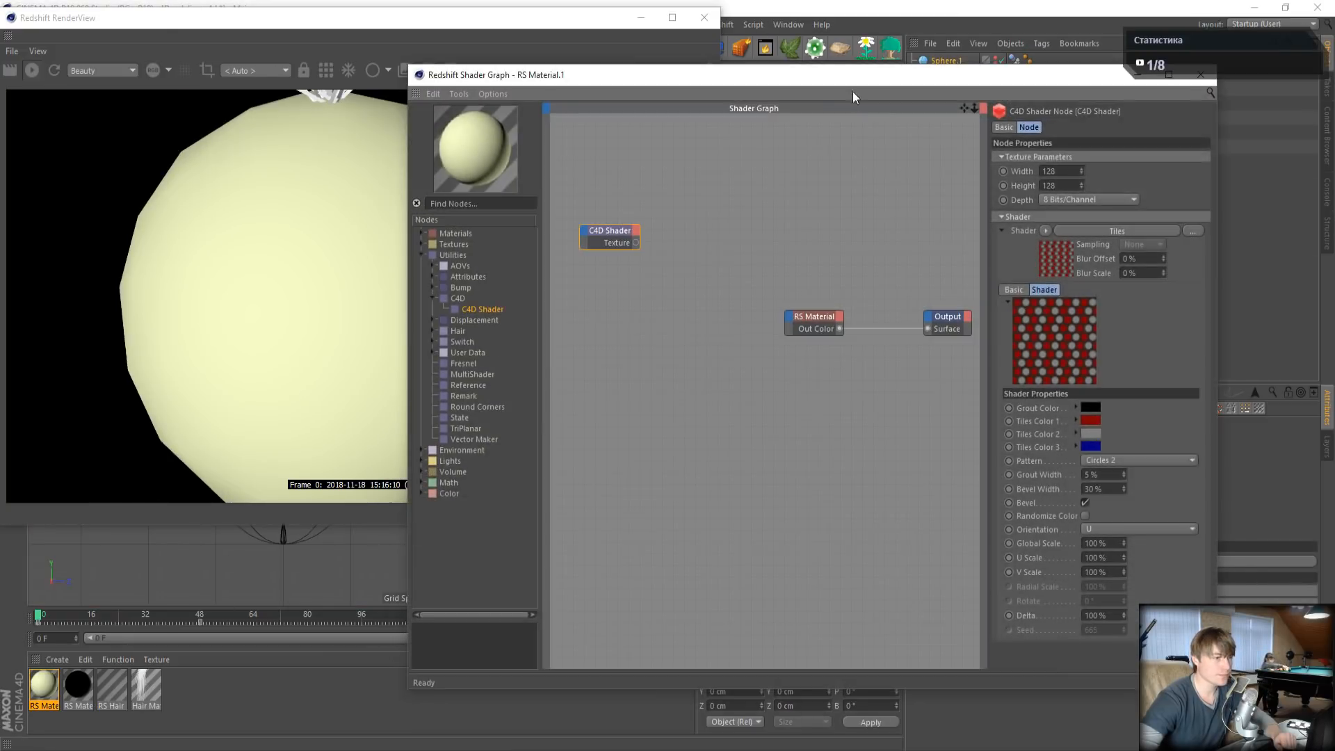
# - Add a Texture node, feed the C4D Shader into its Tex 0 input, and connect its Out Color to the Output's Surface
pyautogui.click(424, 244)
pyautogui.moveTo(576, 210); pyautogui.dragTo(679, 299)
pyautogui.moveTo(465, 323); pyautogui.dragTo(646, 295)
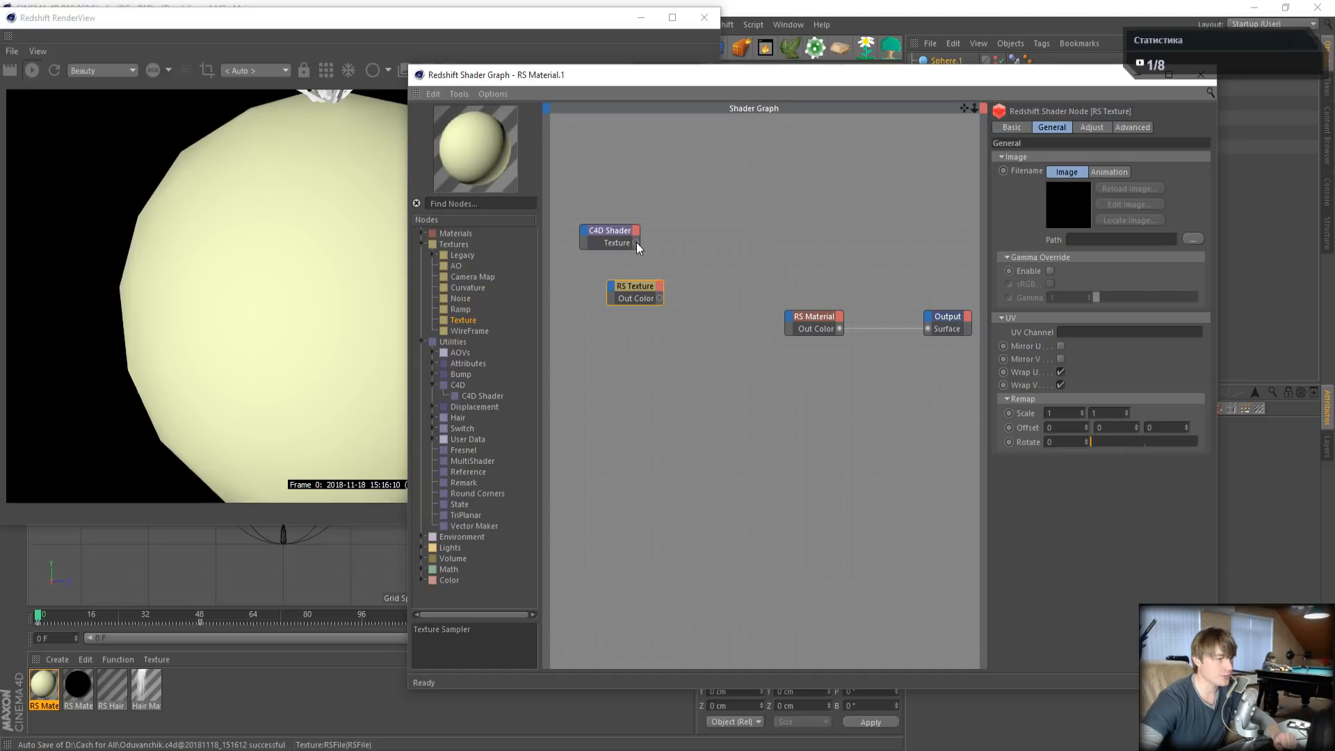
pyautogui.moveTo(636, 242); pyautogui.dragTo(609, 286)
pyautogui.moveTo(643, 309)
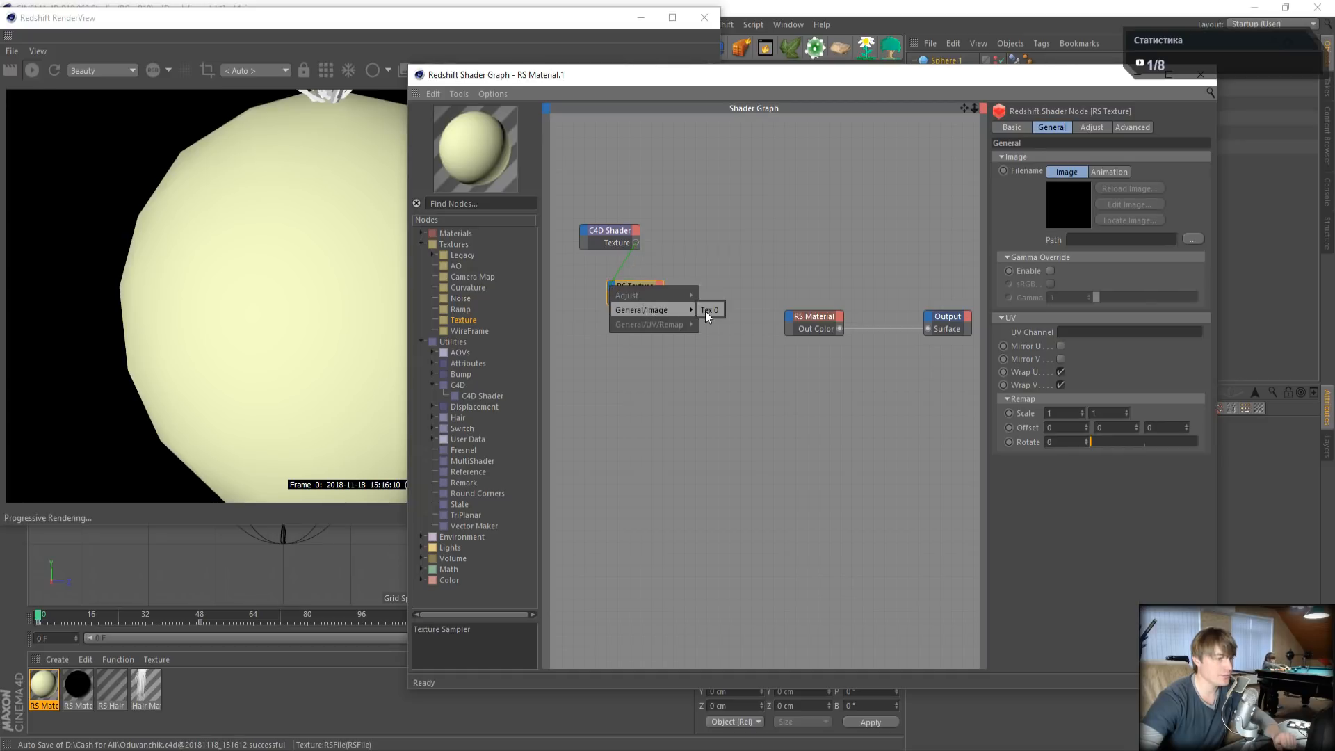
pyautogui.click(706, 311)
pyautogui.moveTo(689, 299); pyautogui.dragTo(927, 328)
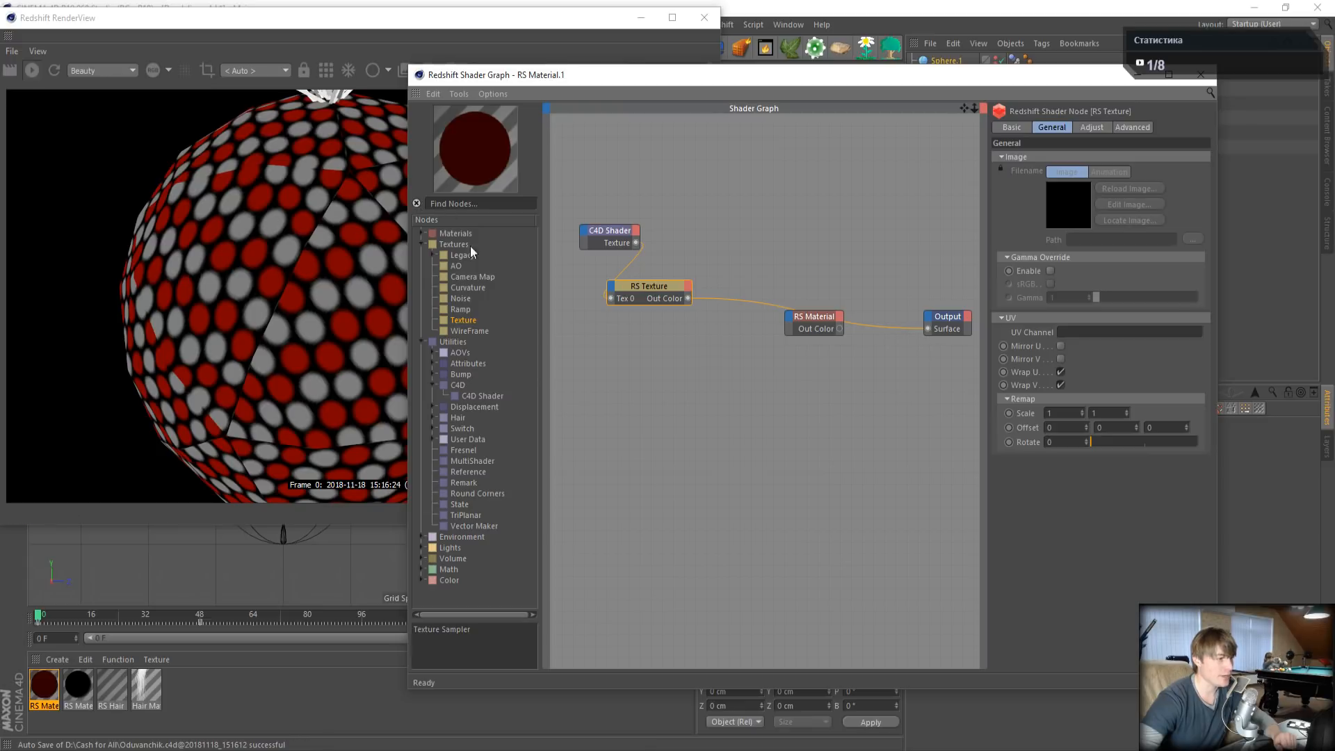
# - Set Tiles Color 1 and Tiles Color 2 of the C4D Shader to white and Tiles Color 3 to black
pyautogui.click(613, 226)
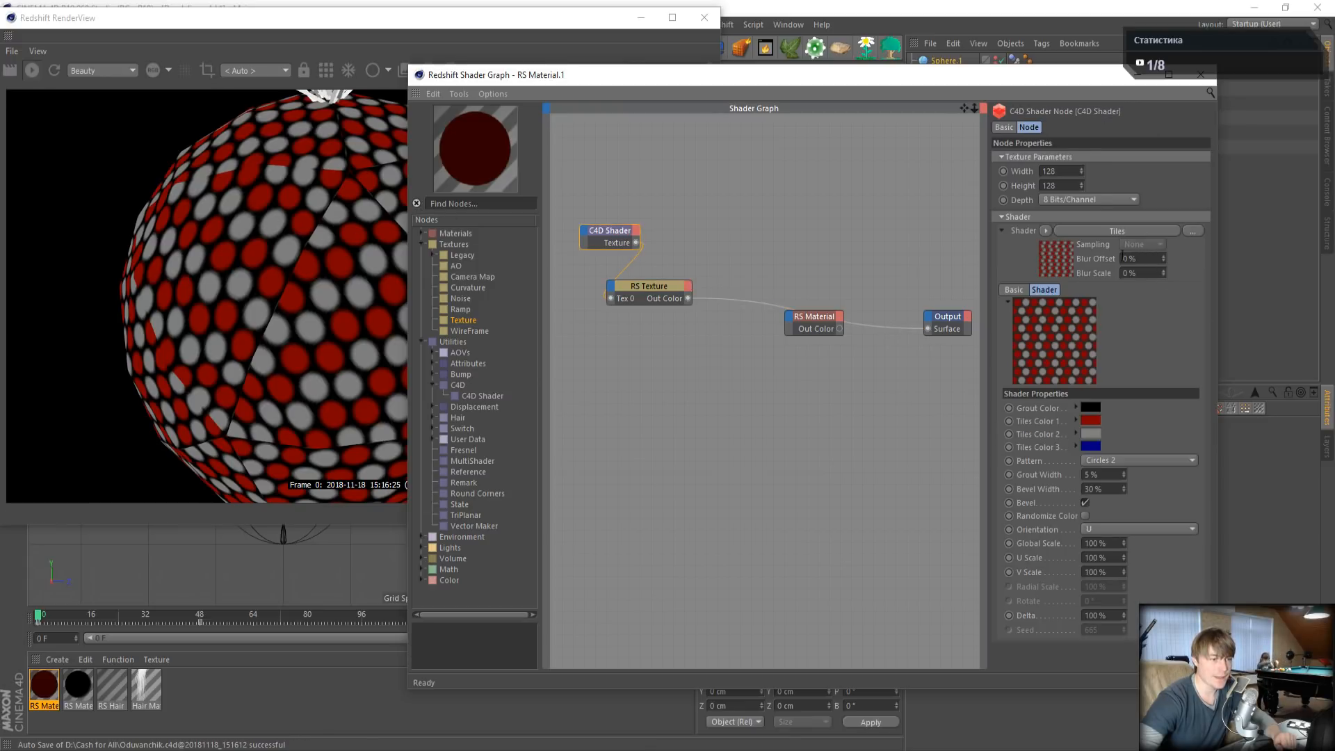
pyautogui.click(1089, 421)
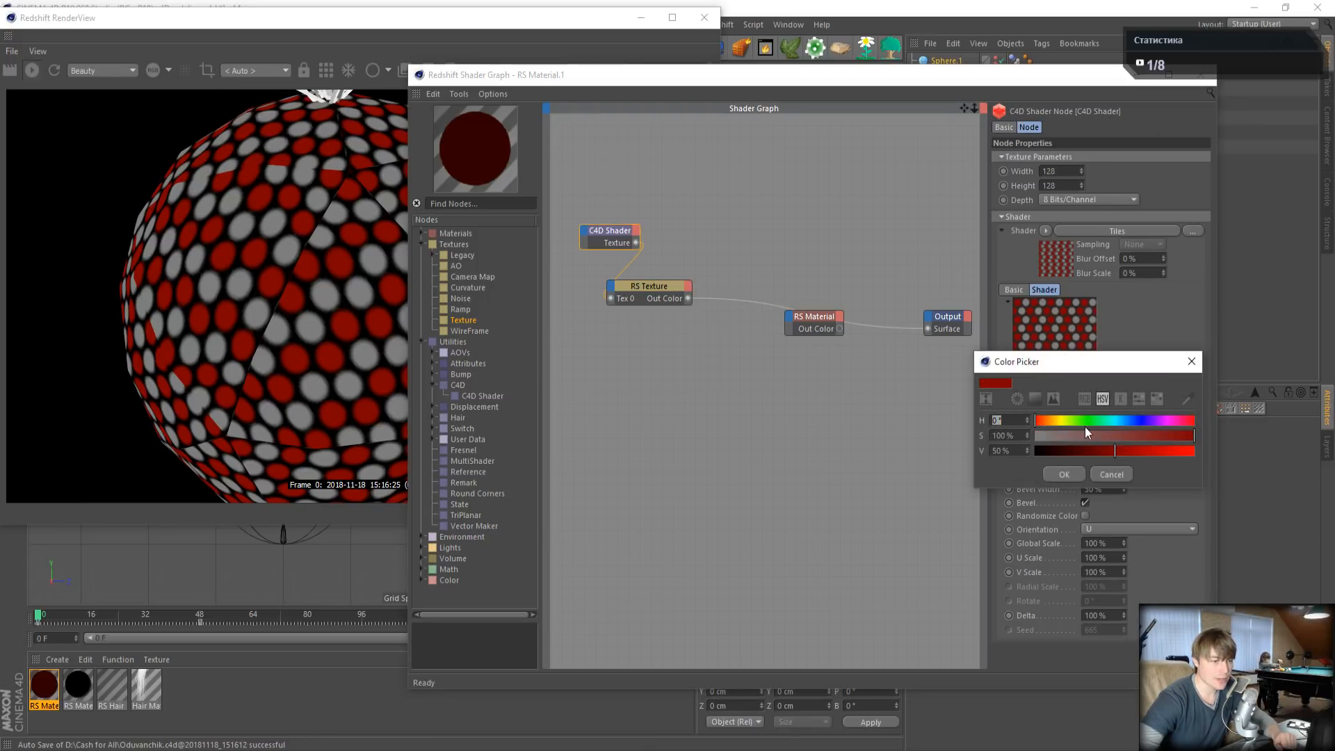
pyautogui.moveTo(1088, 432); pyautogui.dragTo(1202, 459)
pyautogui.click(1075, 474)
pyautogui.click(1094, 431)
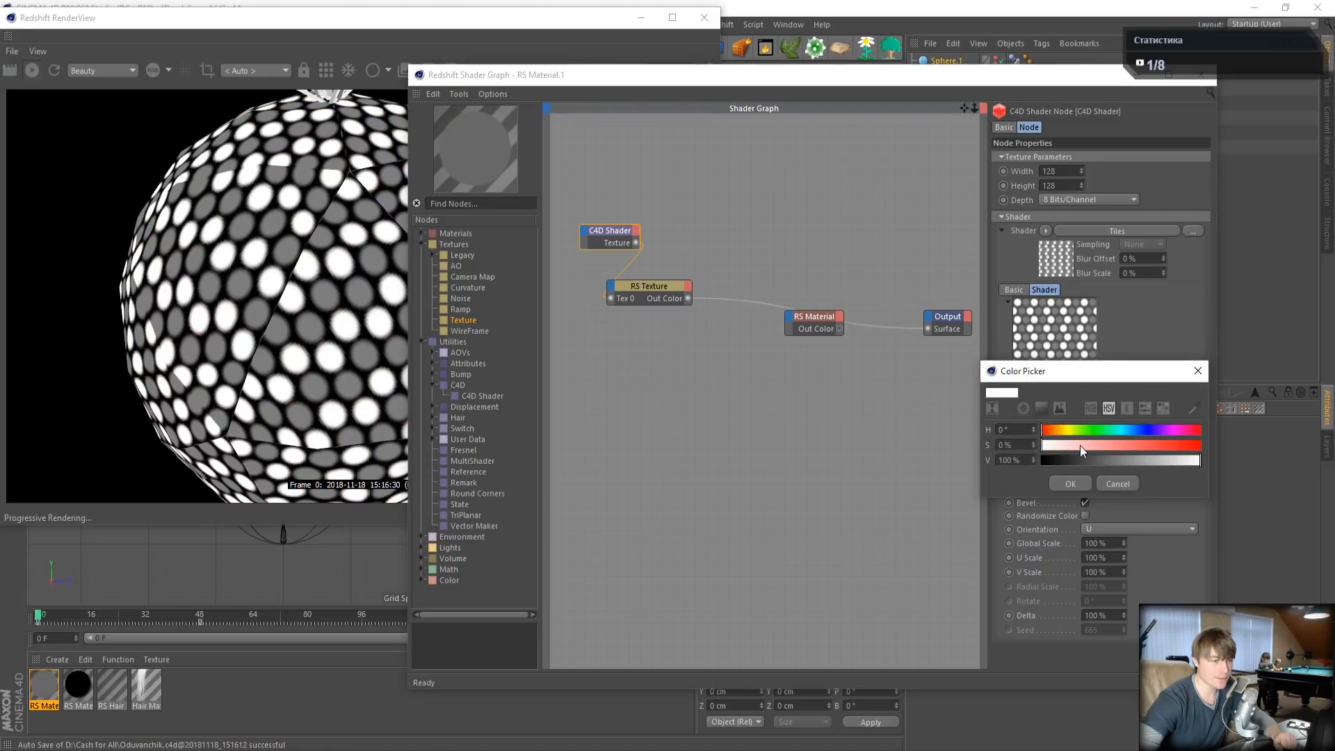
pyautogui.click(1069, 483)
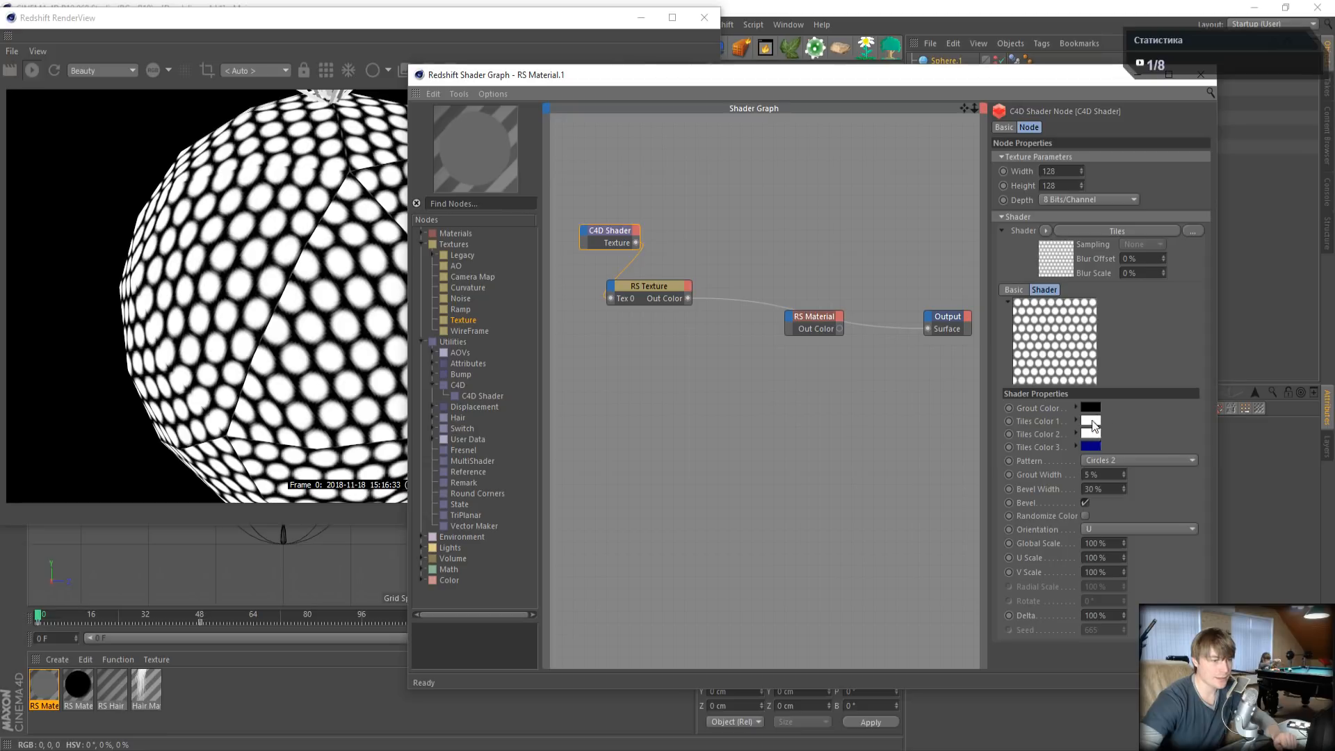
pyautogui.click(1095, 445)
pyautogui.moveTo(1099, 474); pyautogui.dragTo(927, 489)
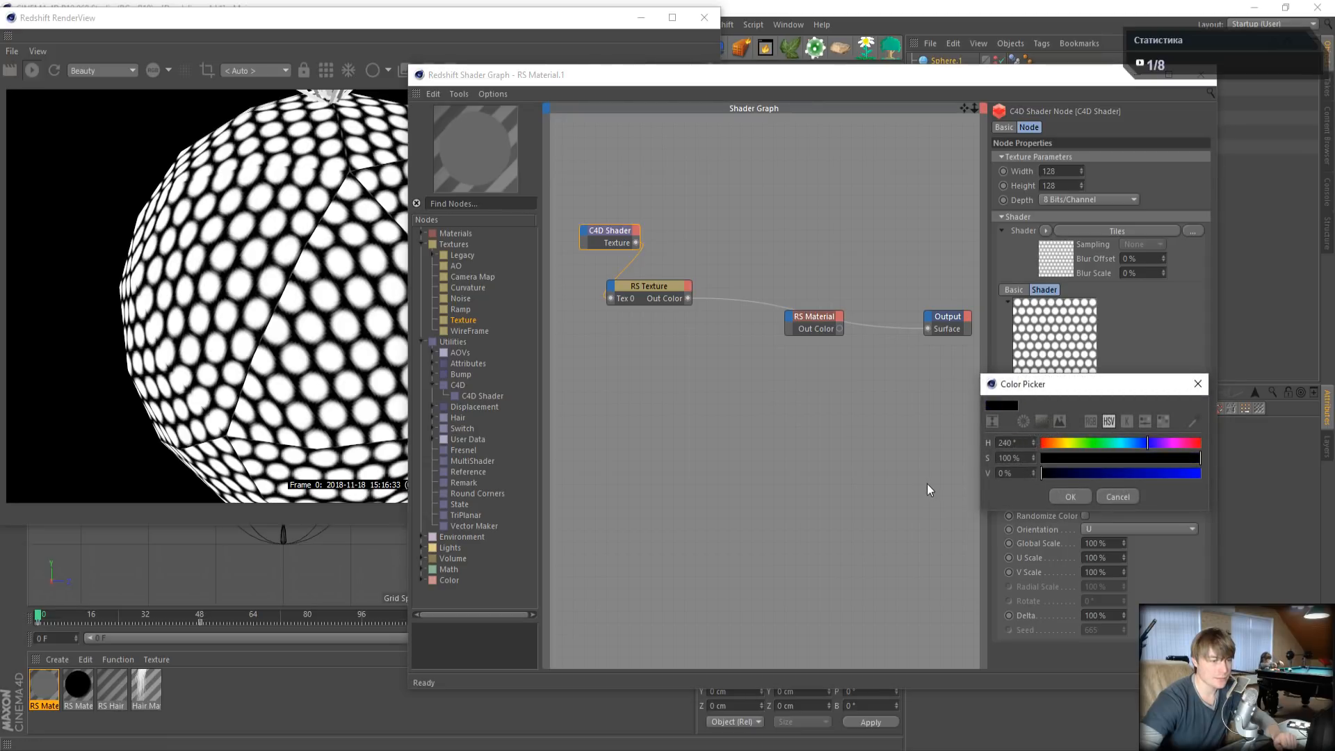
pyautogui.click(1070, 497)
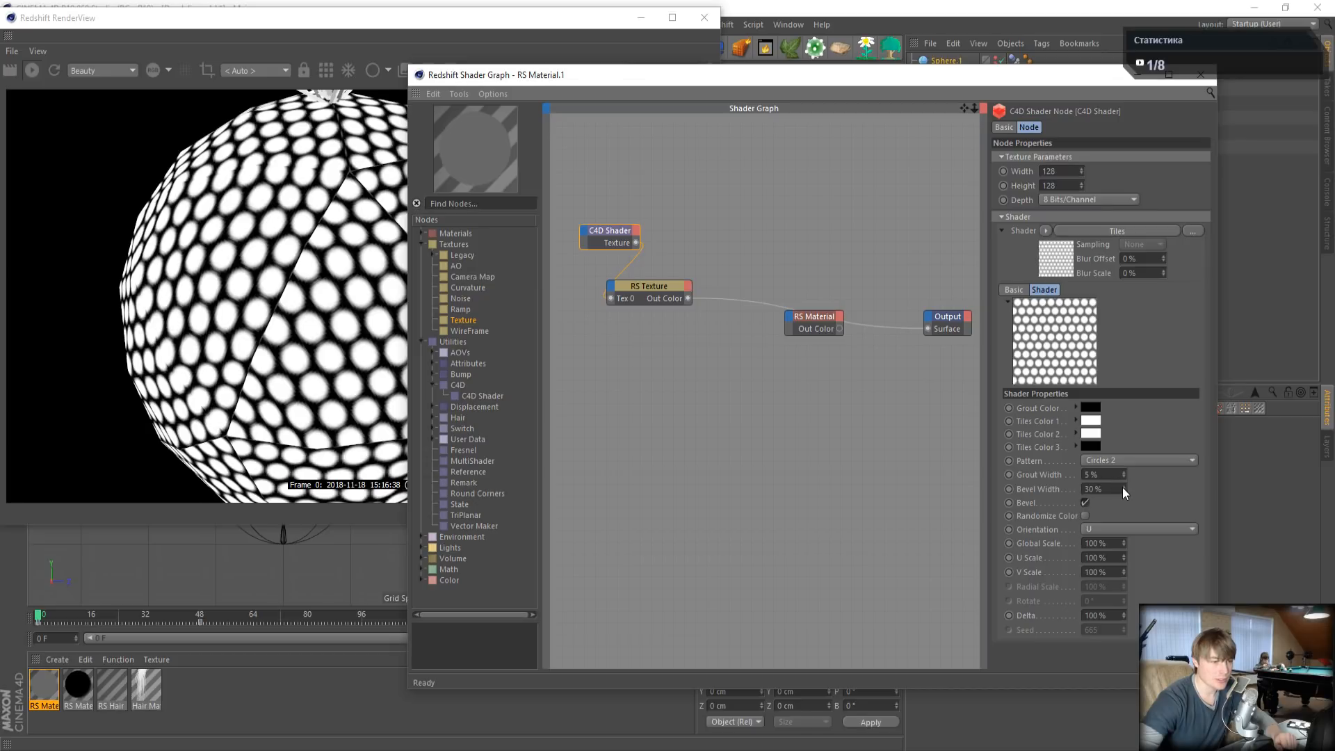
# - Set both the Grout Width and the Bevel Width of the Tiles shader to 50%
pyautogui.moveTo(1123, 489)
pyautogui.mouseDown()
pyautogui.moveTo(1123, 502)
pyautogui.moveTo(1123, 462)
pyautogui.mouseUp()
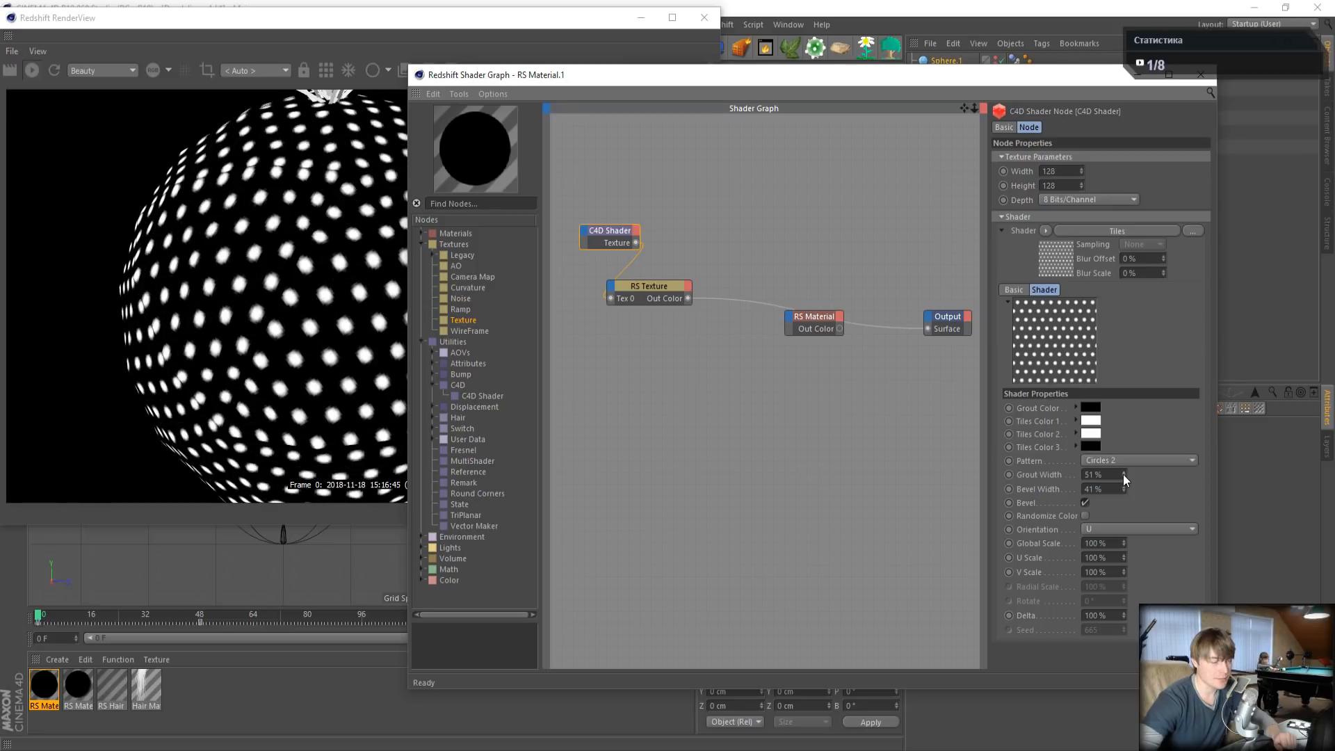
pyautogui.click(1100, 474)
pyautogui.write('50')
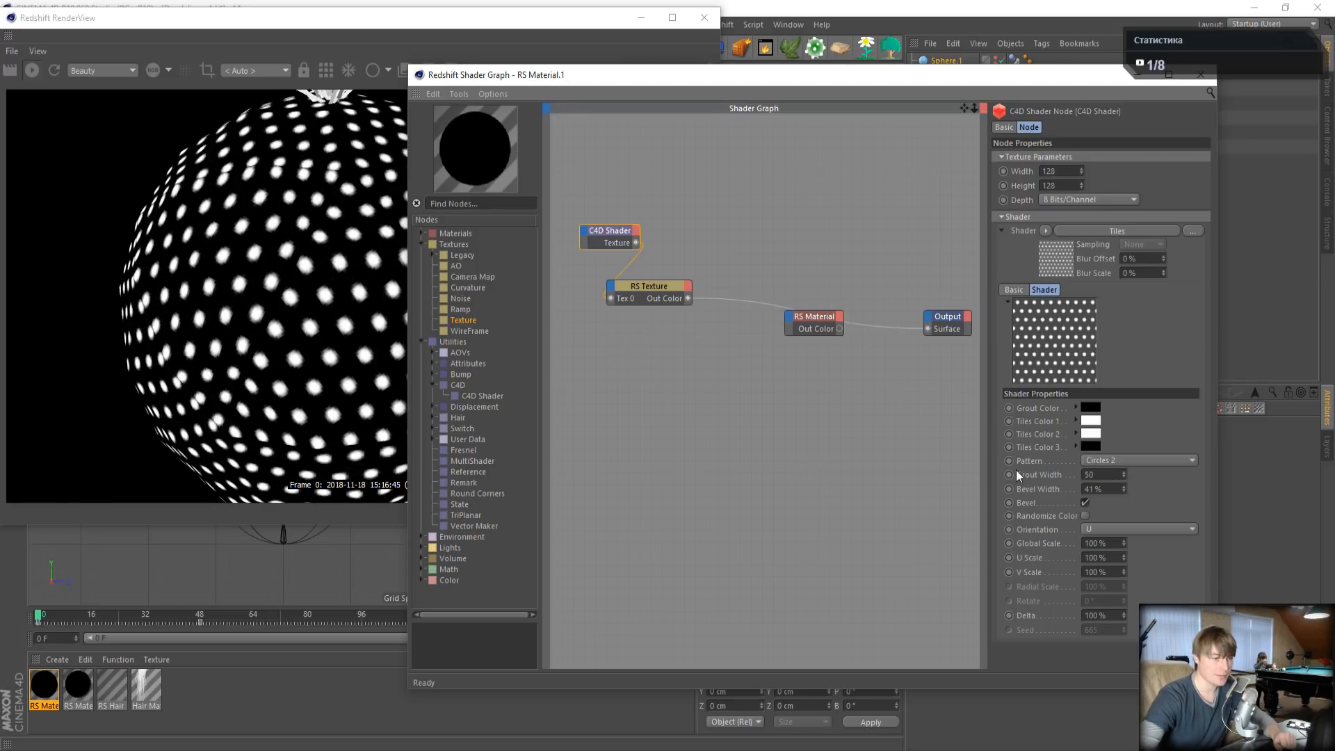
pyautogui.moveTo(1086, 481); pyautogui.dragTo(1045, 472)
pyautogui.write('50')
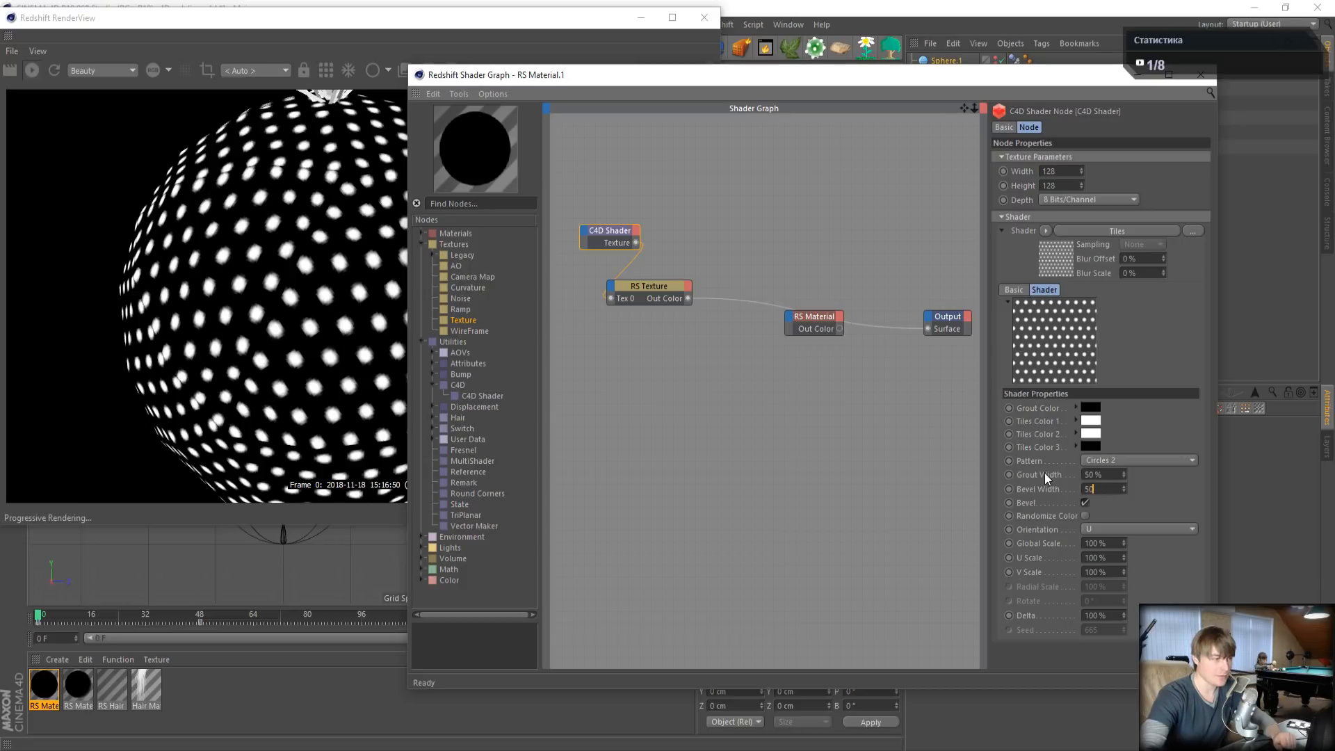
pyautogui.press('Return')
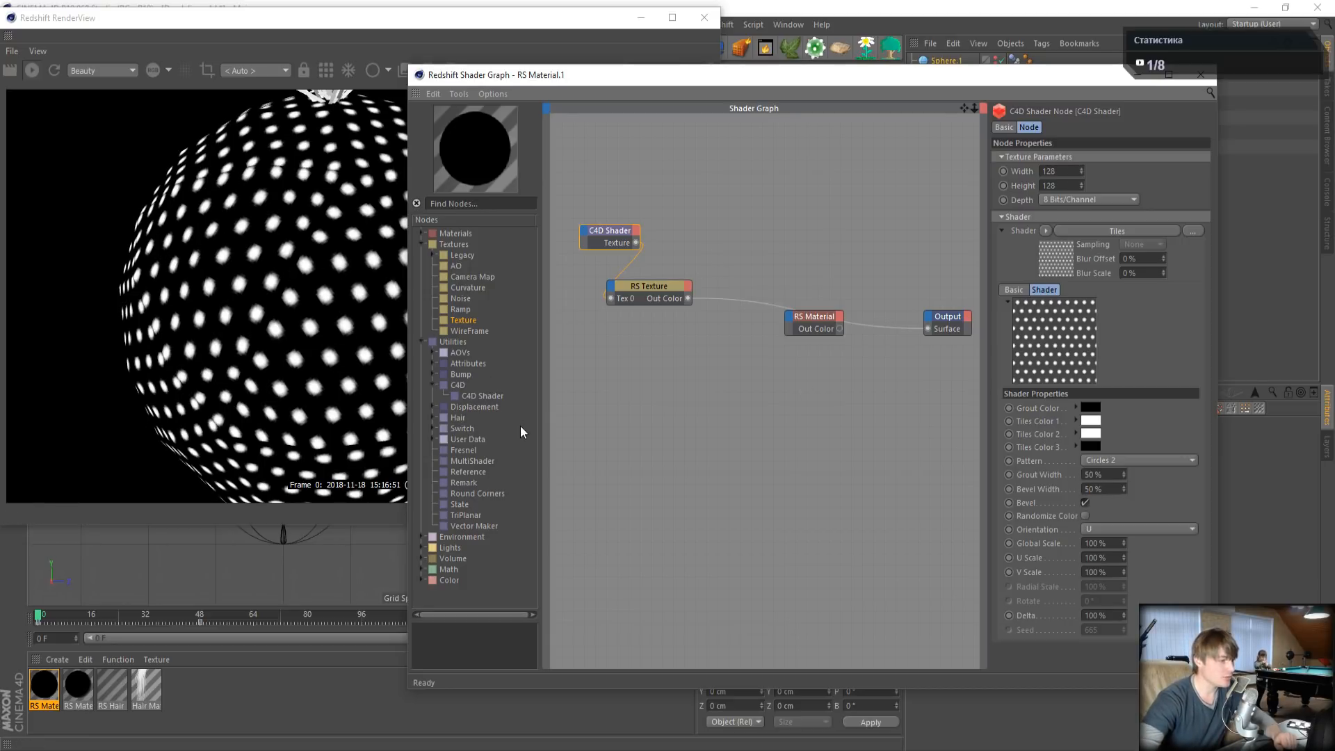
# - Route RS Texture through a new Bump Map node with Height Scale -2 into RS Material's Bump Input, and reconnect RS Material to Output
pyautogui.click(433, 379)
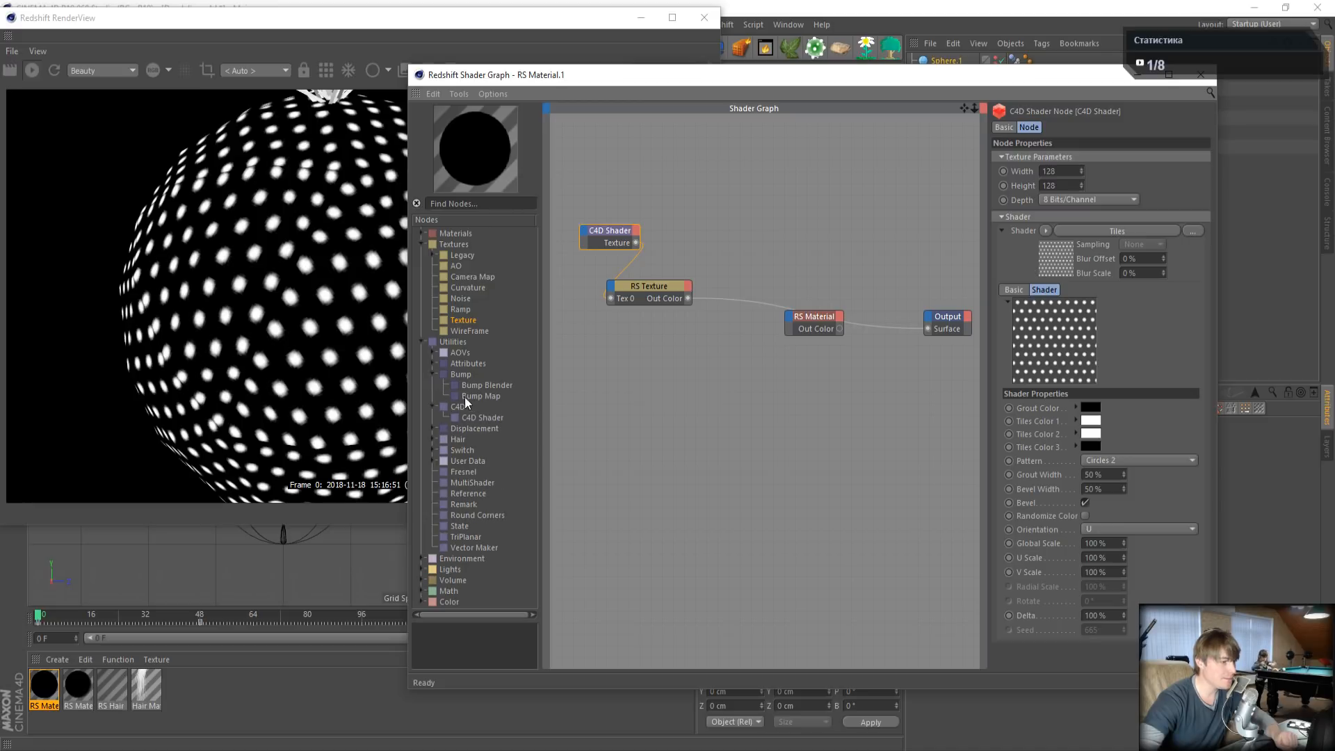
pyautogui.moveTo(480, 397); pyautogui.dragTo(678, 372)
pyautogui.moveTo(689, 299); pyautogui.dragTo(1032, 474)
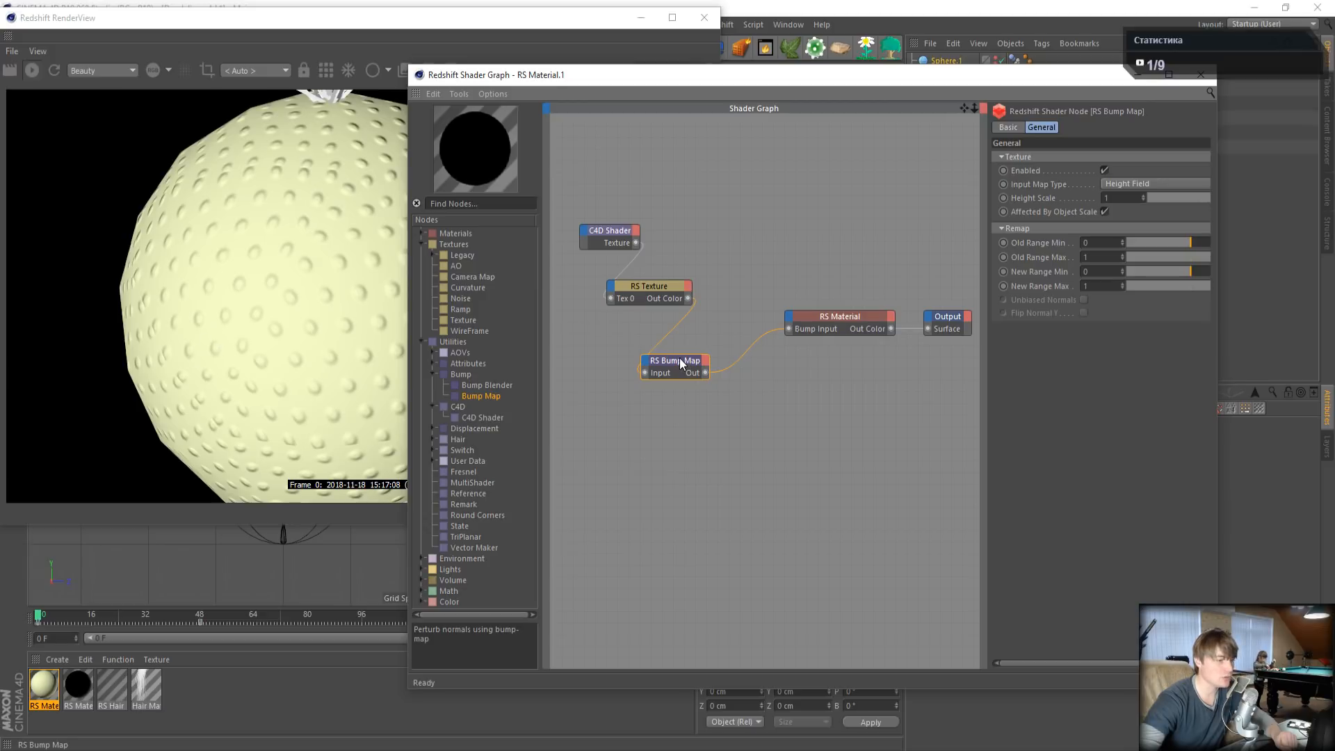
pyautogui.write('-2')
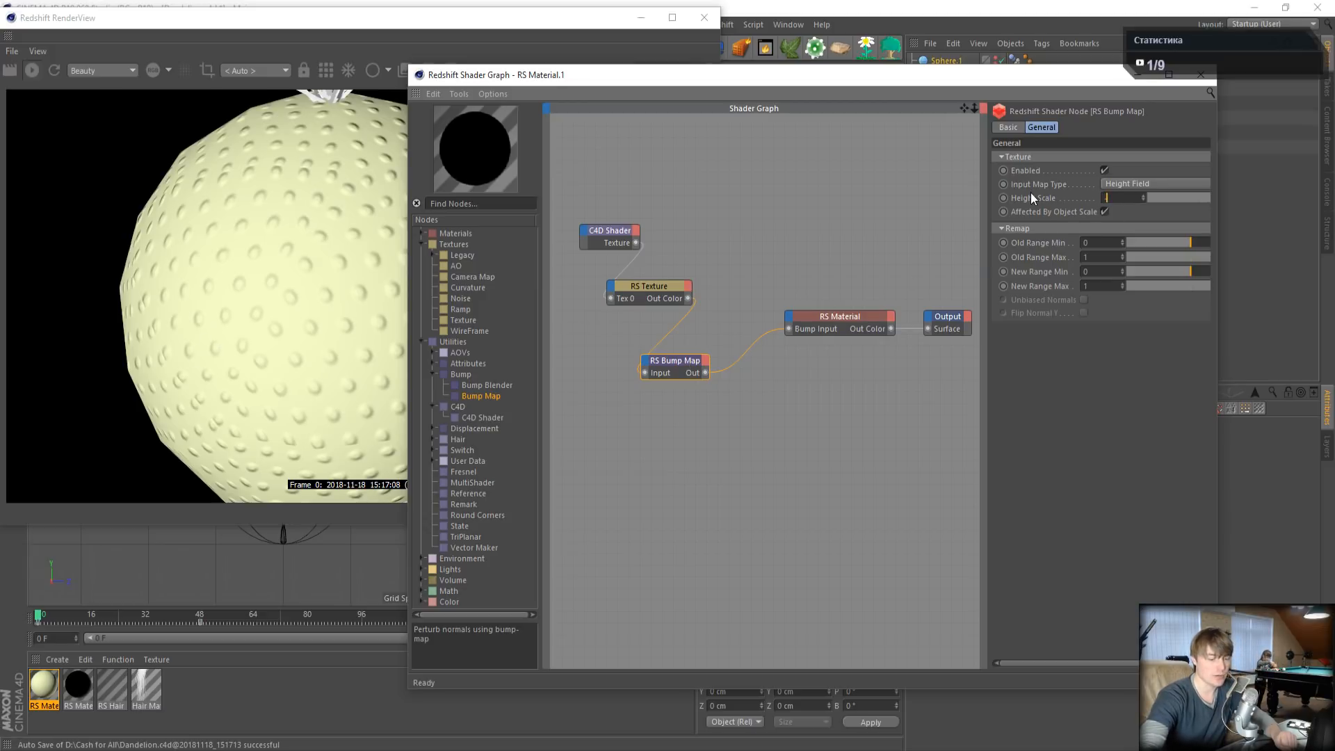
pyautogui.press('Return')
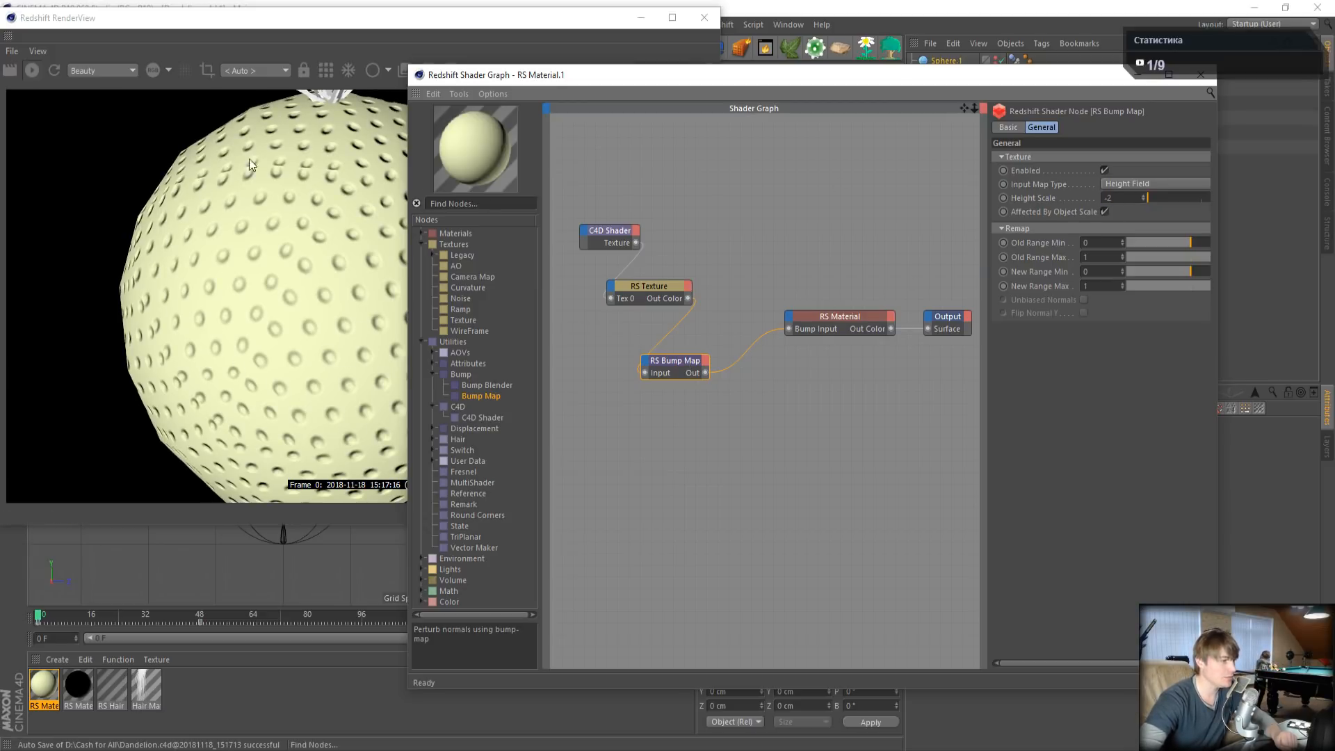
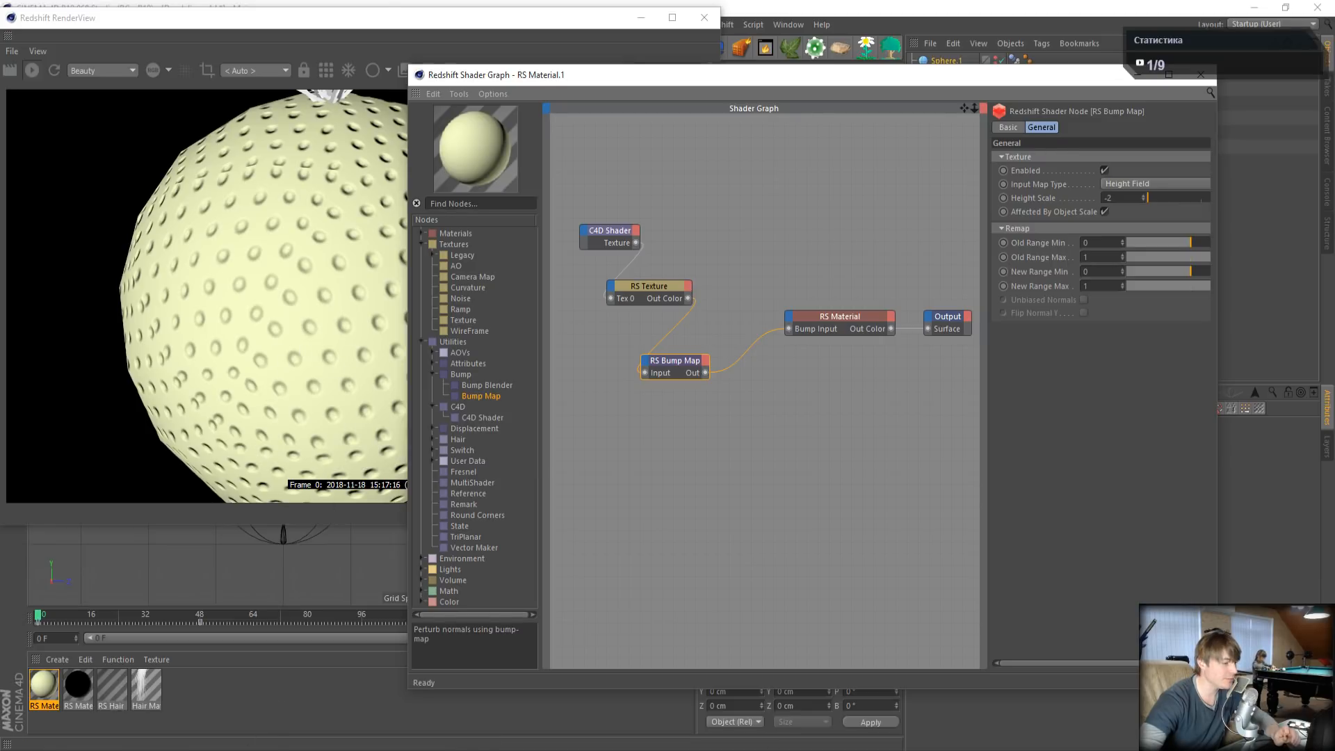
# - Switch to the browser to examine the dandelion reference photos, and return to the Cinema 4D render view
pyautogui.click(358, 749)
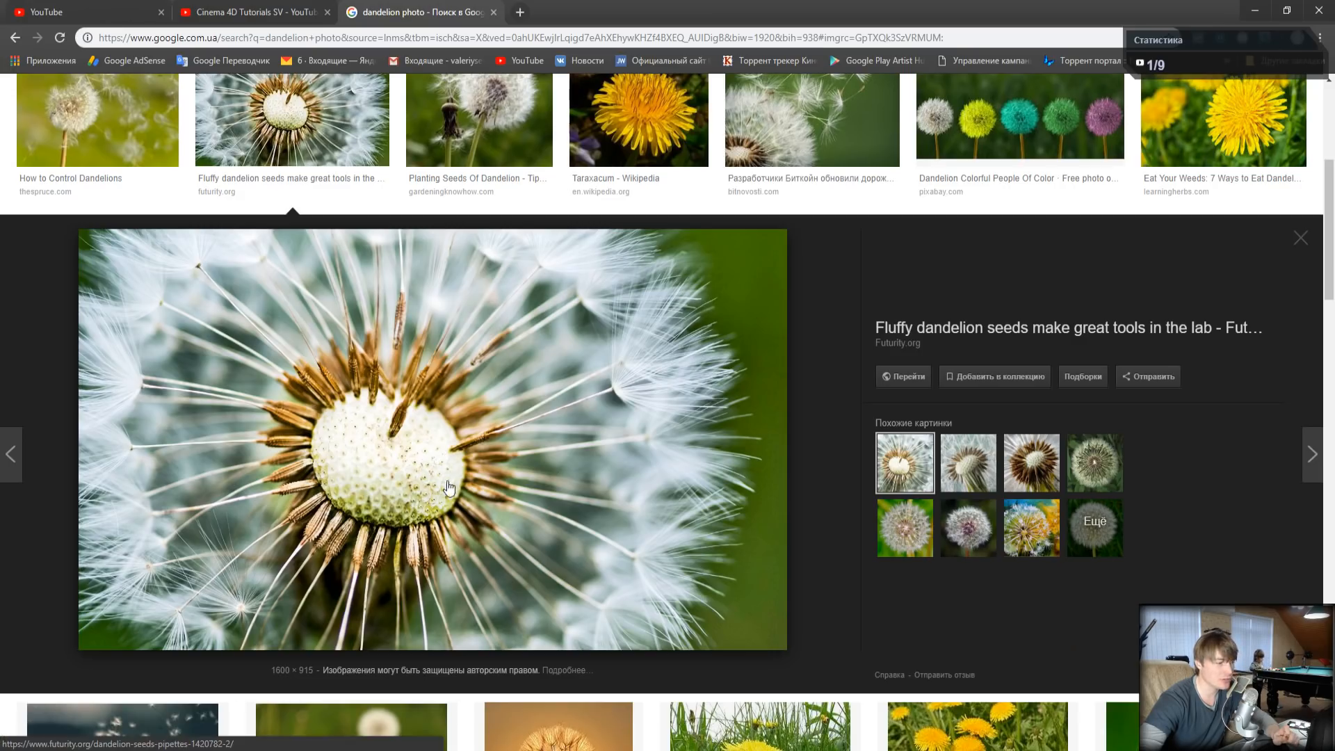
pyautogui.scroll(5, 375, 450)
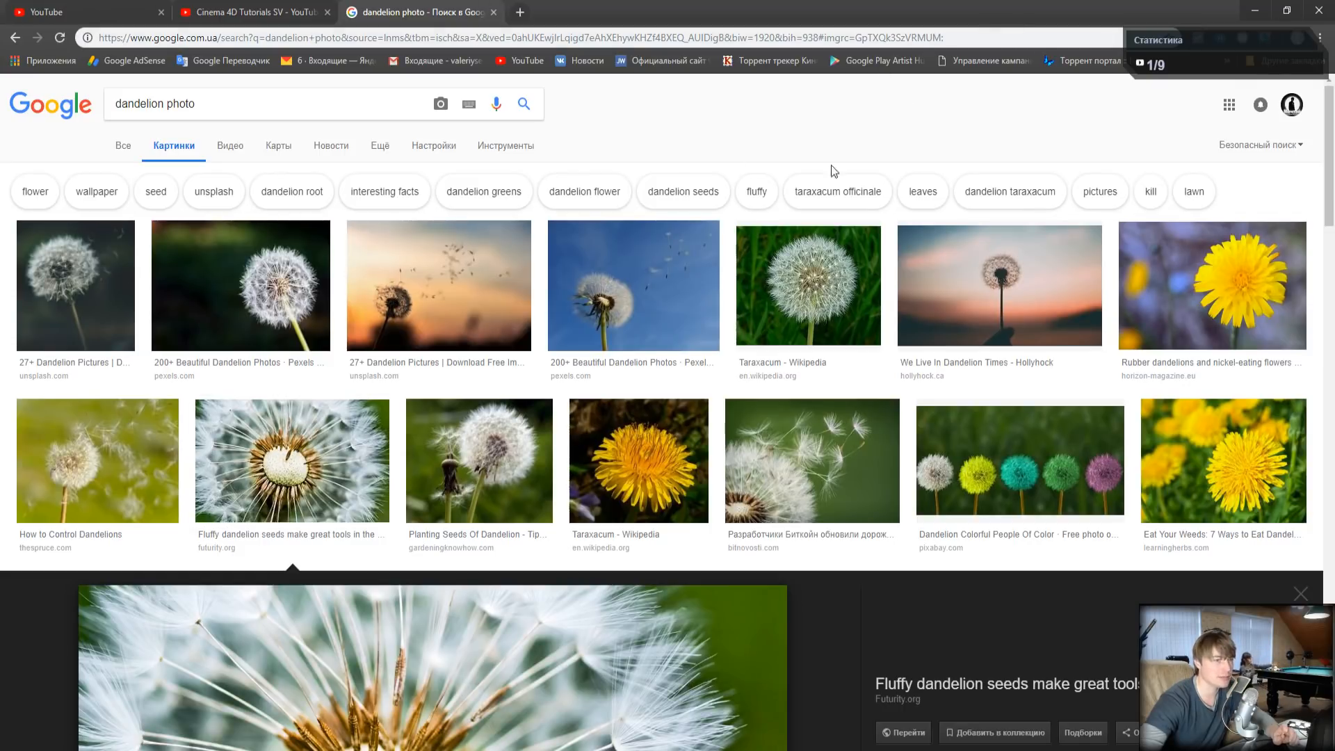
pyautogui.moveTo(302, 745)
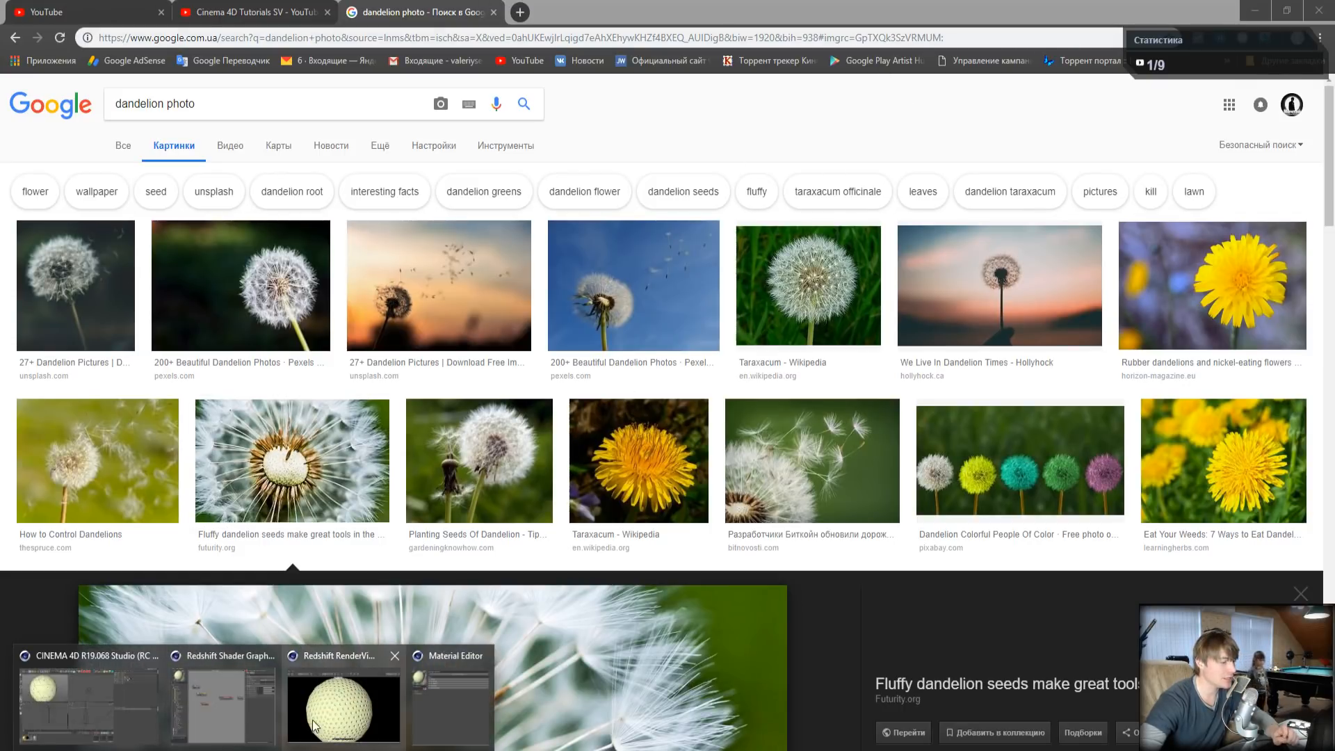
pyautogui.click(321, 715)
# - Close the Redshift Shader Graph and Material Editor windows
pyautogui.moveTo(1088, 81); pyautogui.dragTo(881, 164)
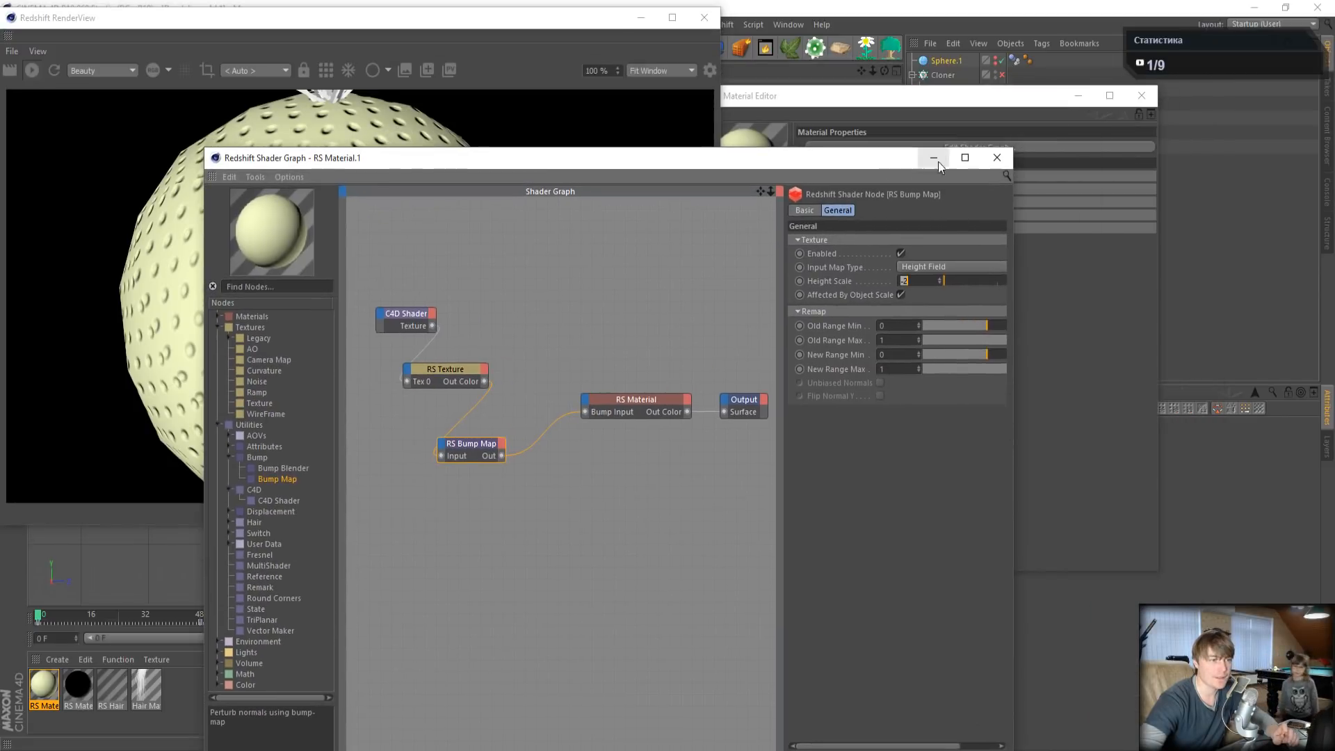
pyautogui.click(996, 160)
pyautogui.click(1142, 96)
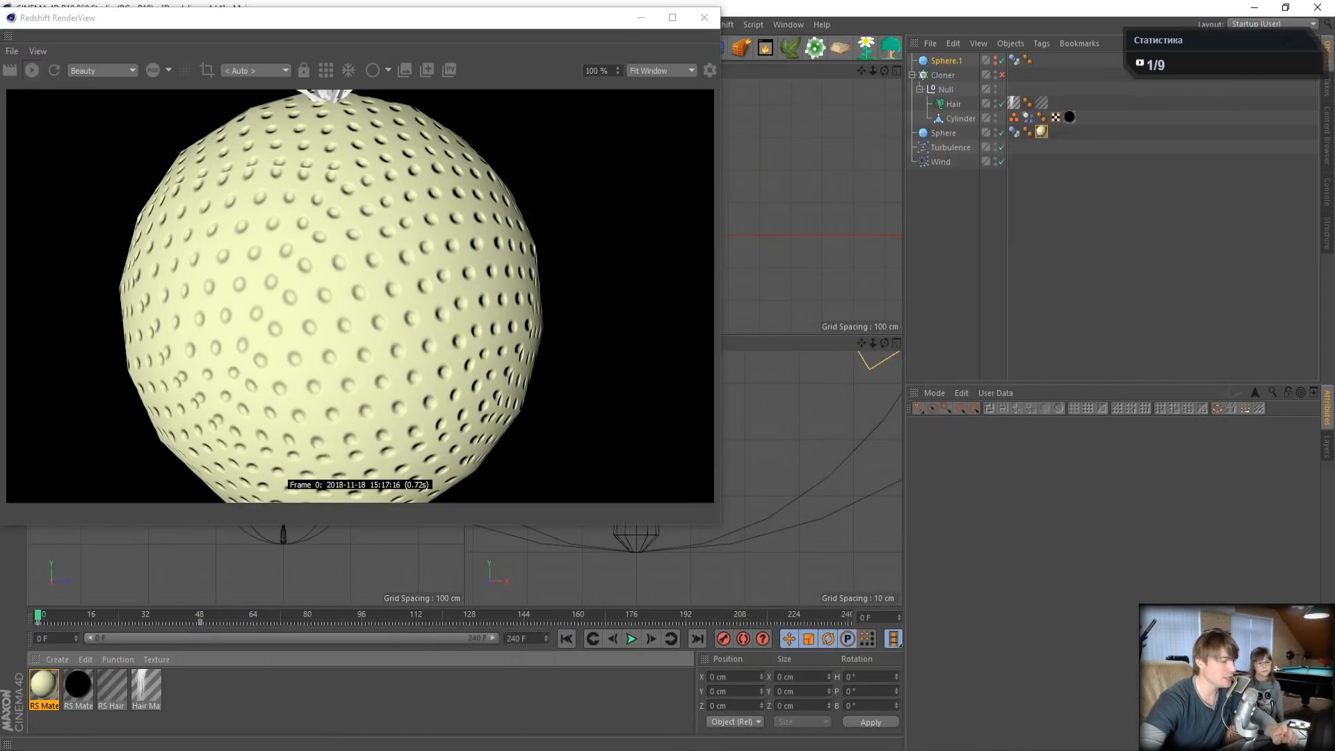
# - Play the reference video Od.mp4 from the Oduvanchik folder to examine the bare seed head, and return to the Cinema 4D render view
pyautogui.click(299, 749)
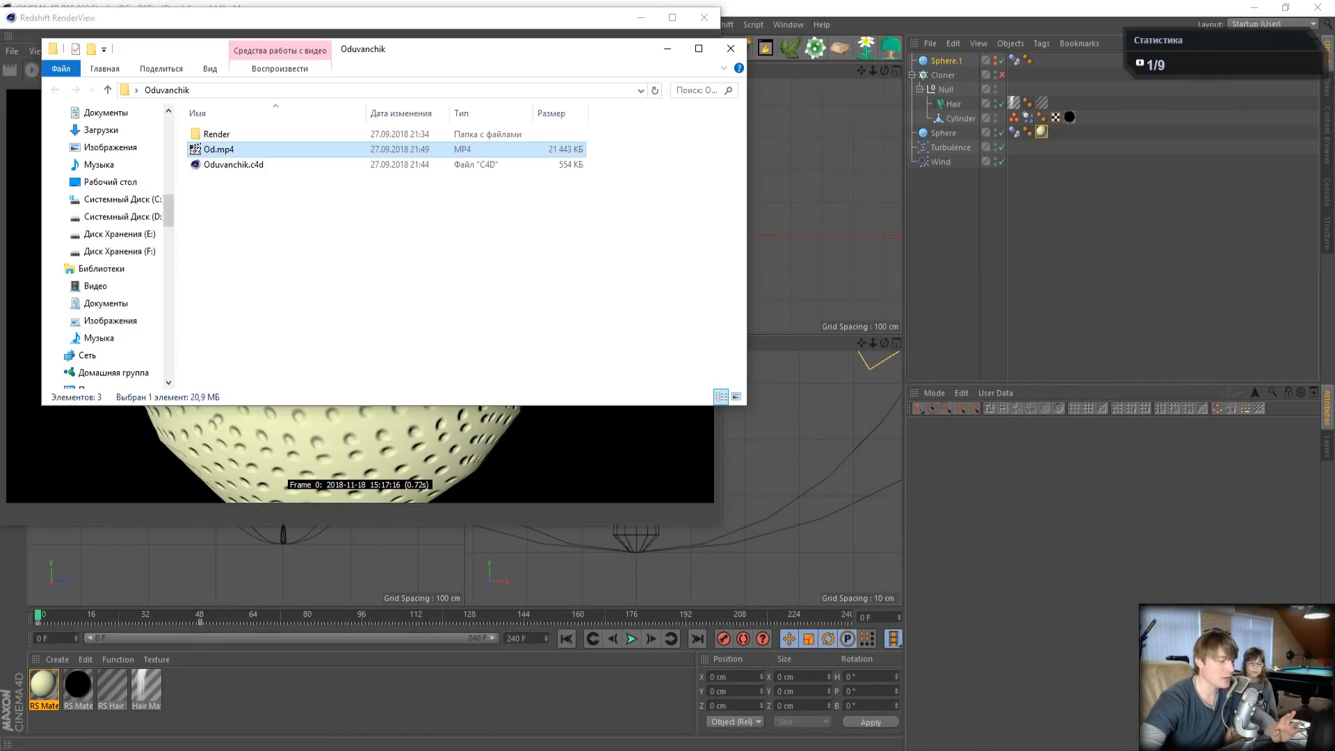
pyautogui.doubleClick(217, 152)
pyautogui.doubleClick(624, 381)
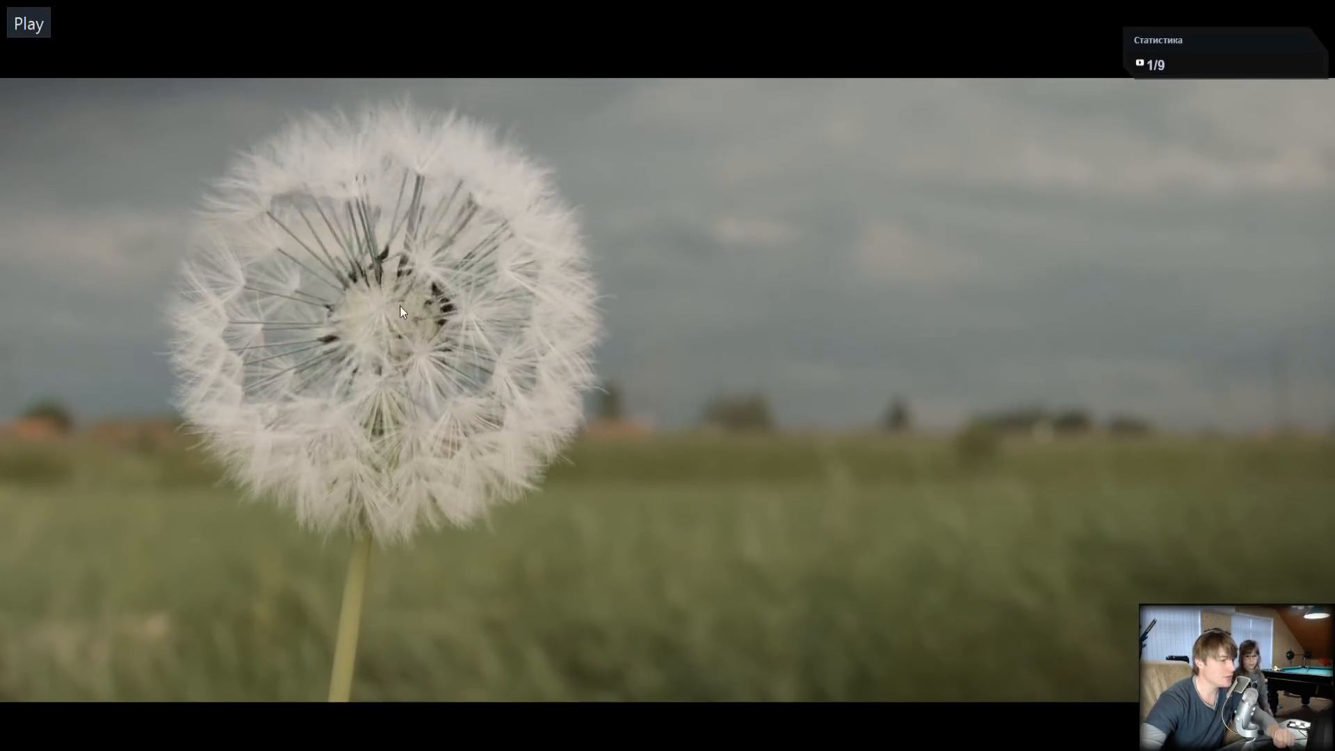
pyautogui.click(431, 361)
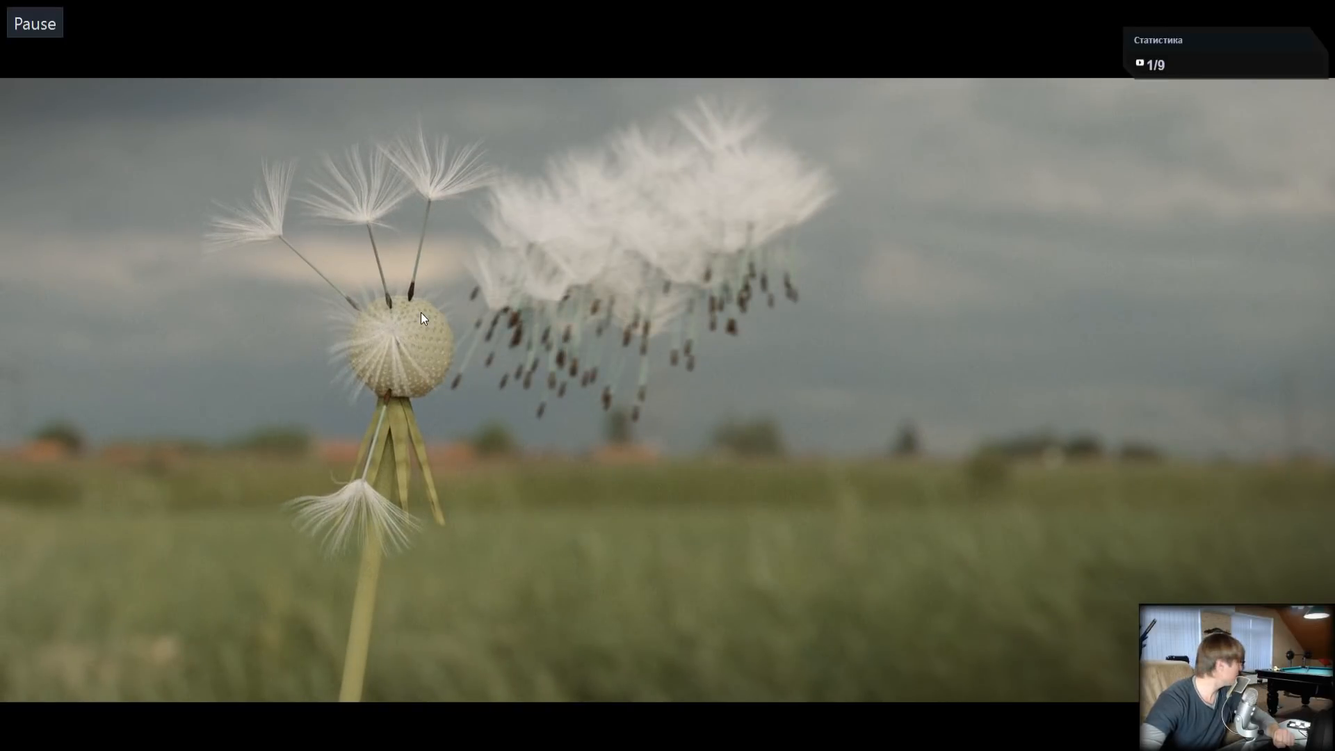
pyautogui.doubleClick(499, 287)
pyautogui.moveTo(1067, 10); pyautogui.dragTo(904, 49)
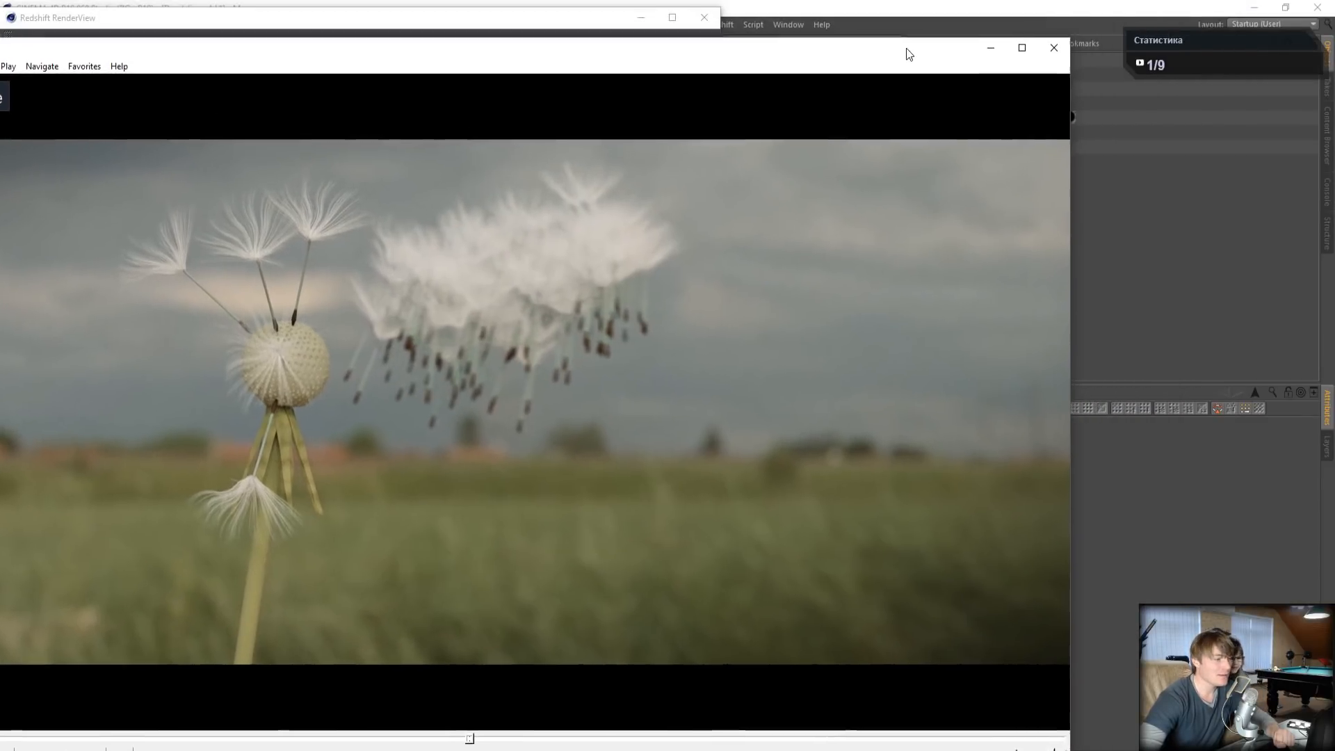
pyautogui.click(984, 51)
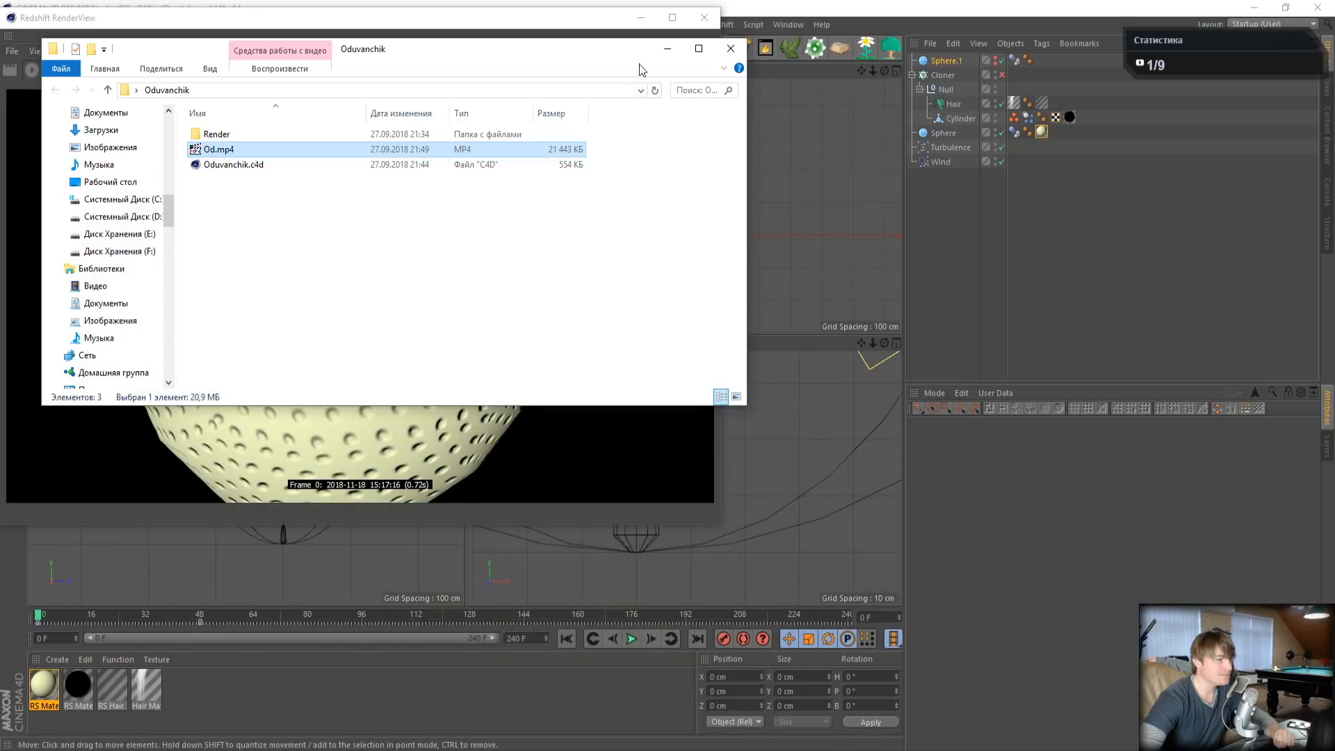
pyautogui.click(667, 48)
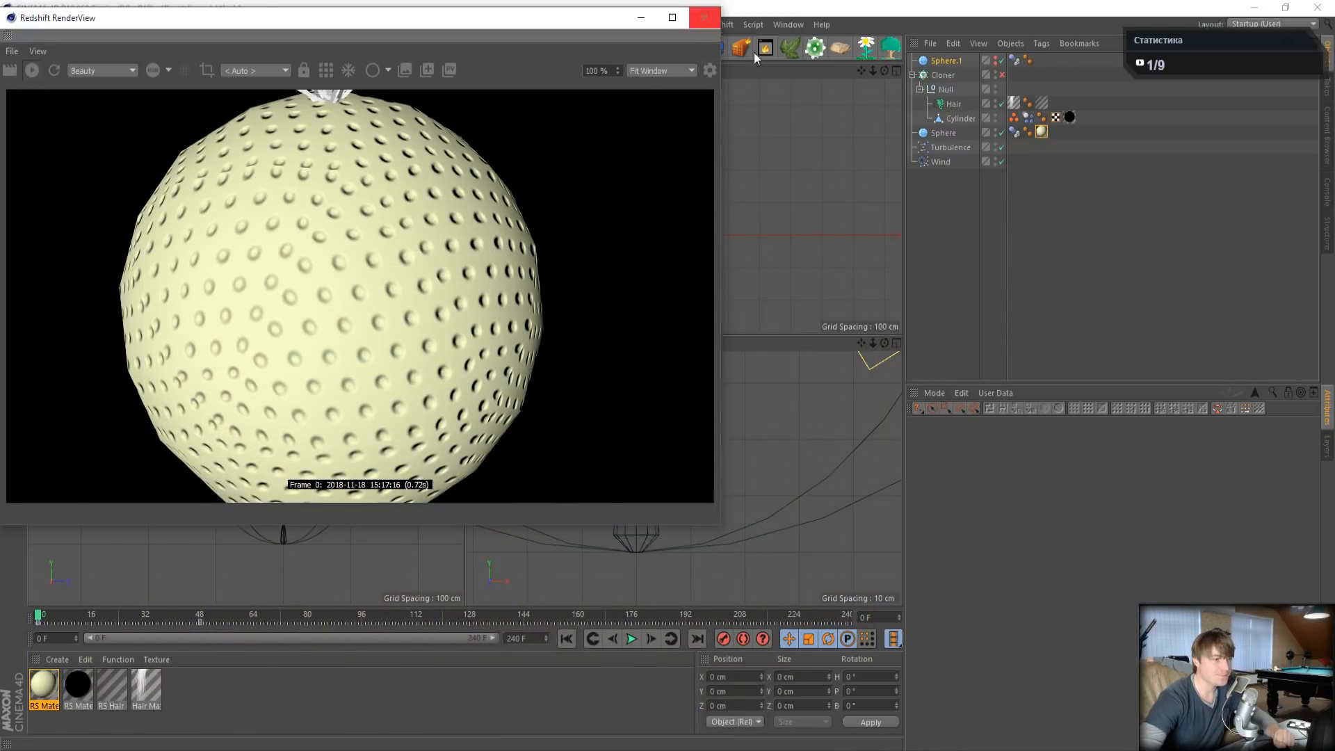
# - Re-enable the Cloner to render the seeds around the sphere, and close the Redshift RenderView
pyautogui.click(1002, 74)
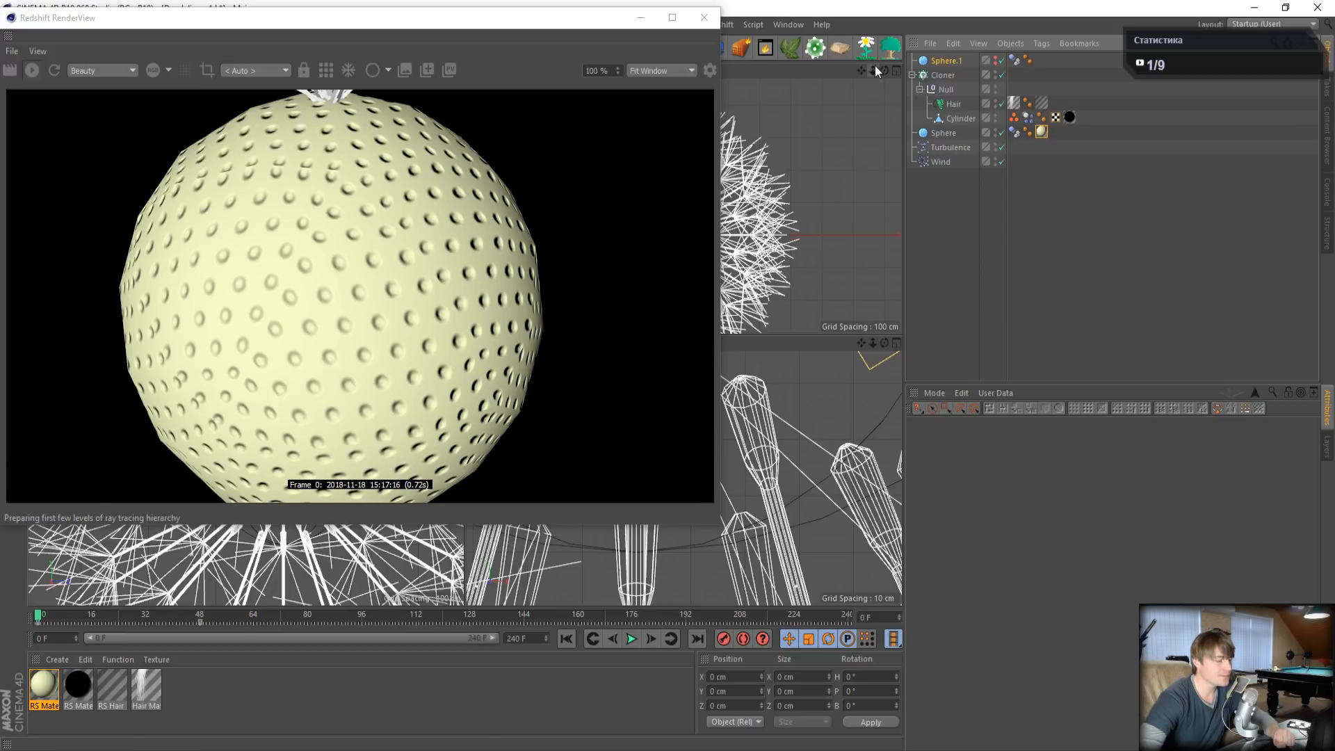
pyautogui.moveTo(873, 70); pyautogui.dragTo(908, 70)
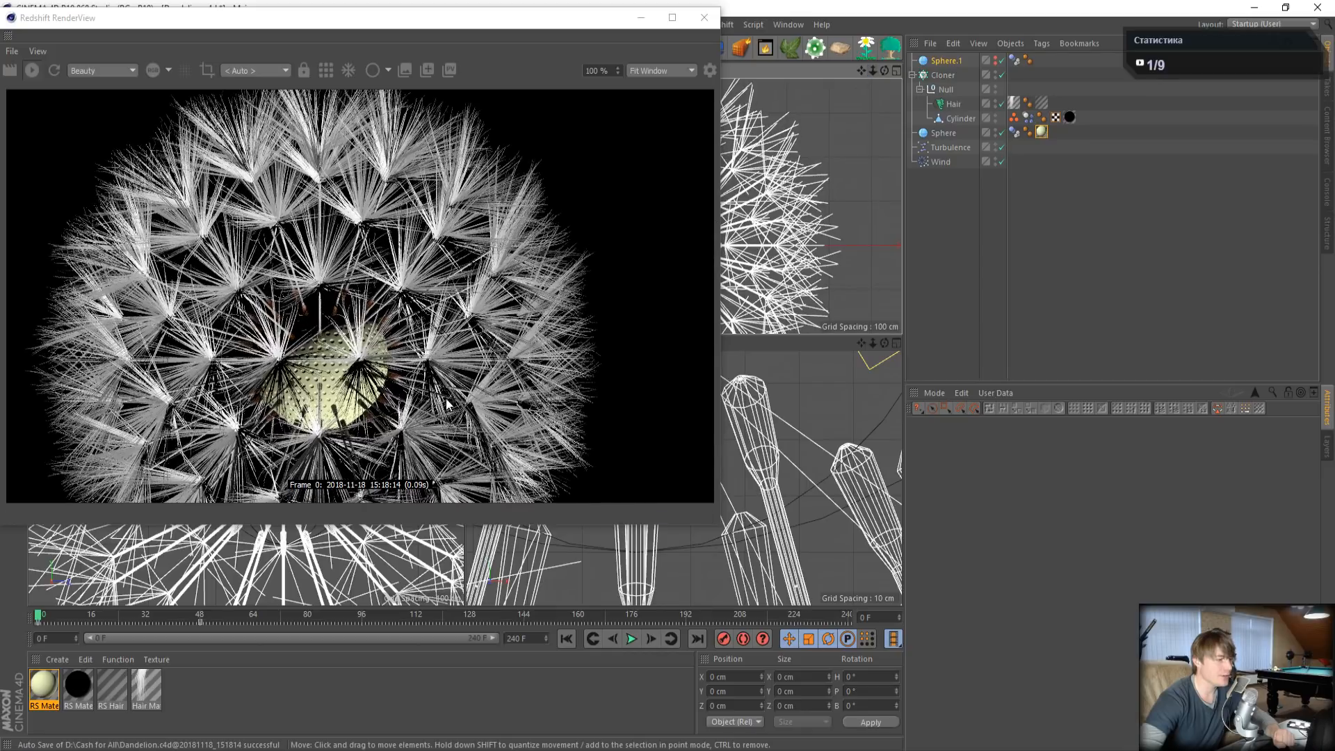
pyautogui.click(716, 23)
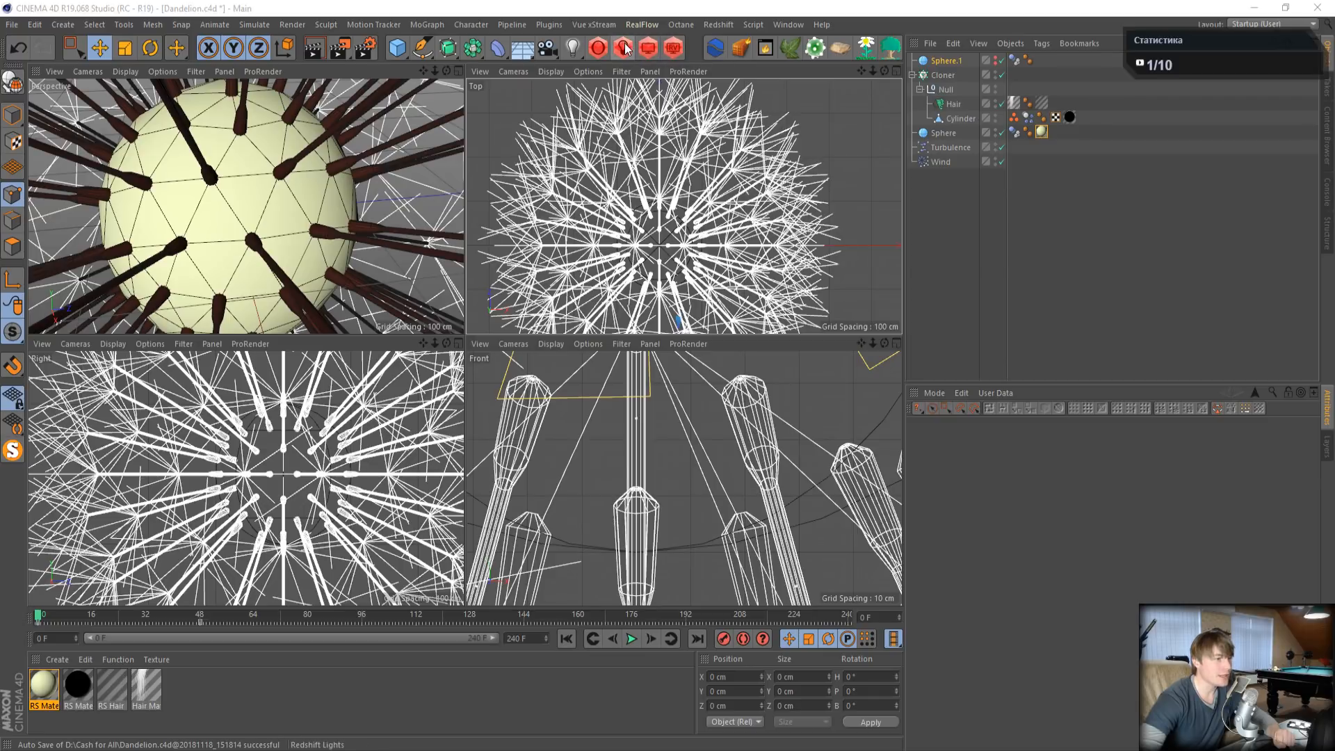
# - Add a Redshift Dome Light to the scene and bring the whole dandelion into the perspective view
pyautogui.click(716, 25)
pyautogui.moveTo(725, 62)
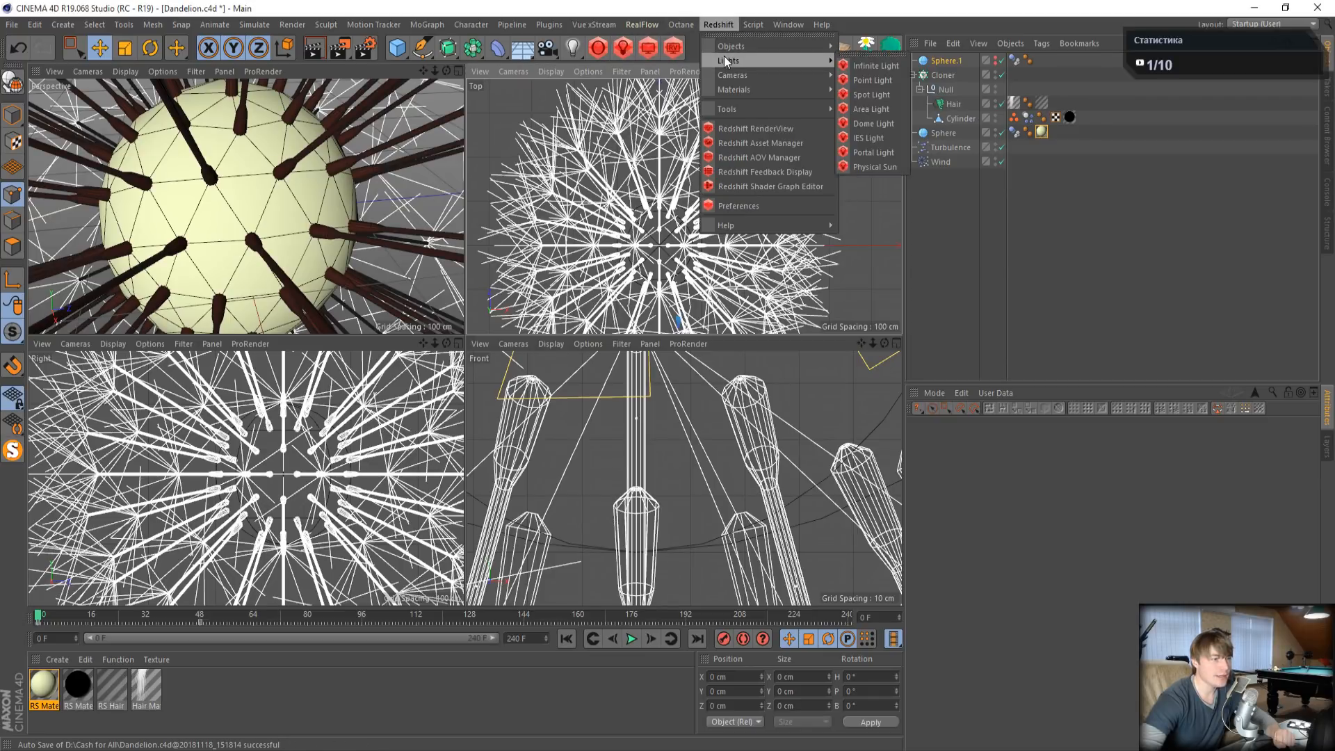
pyautogui.click(876, 123)
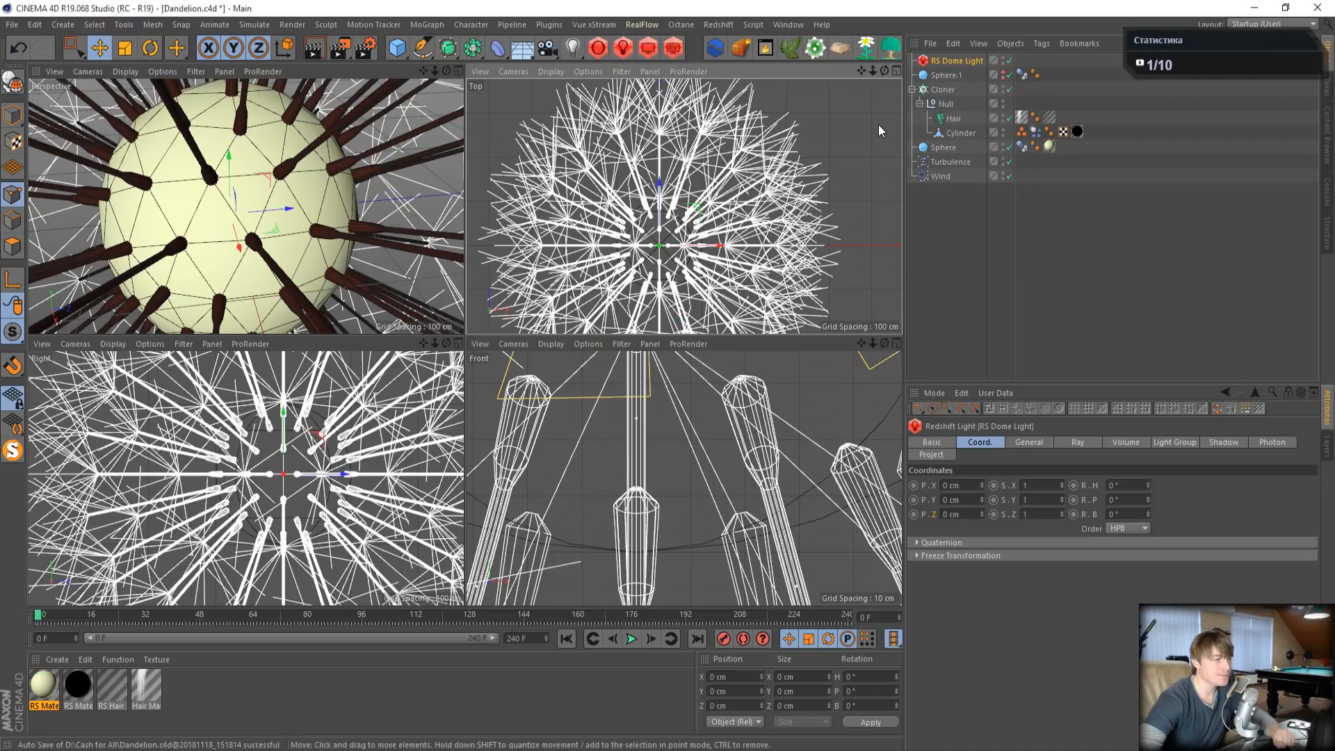
pyautogui.scroll(-5, 263, 238)
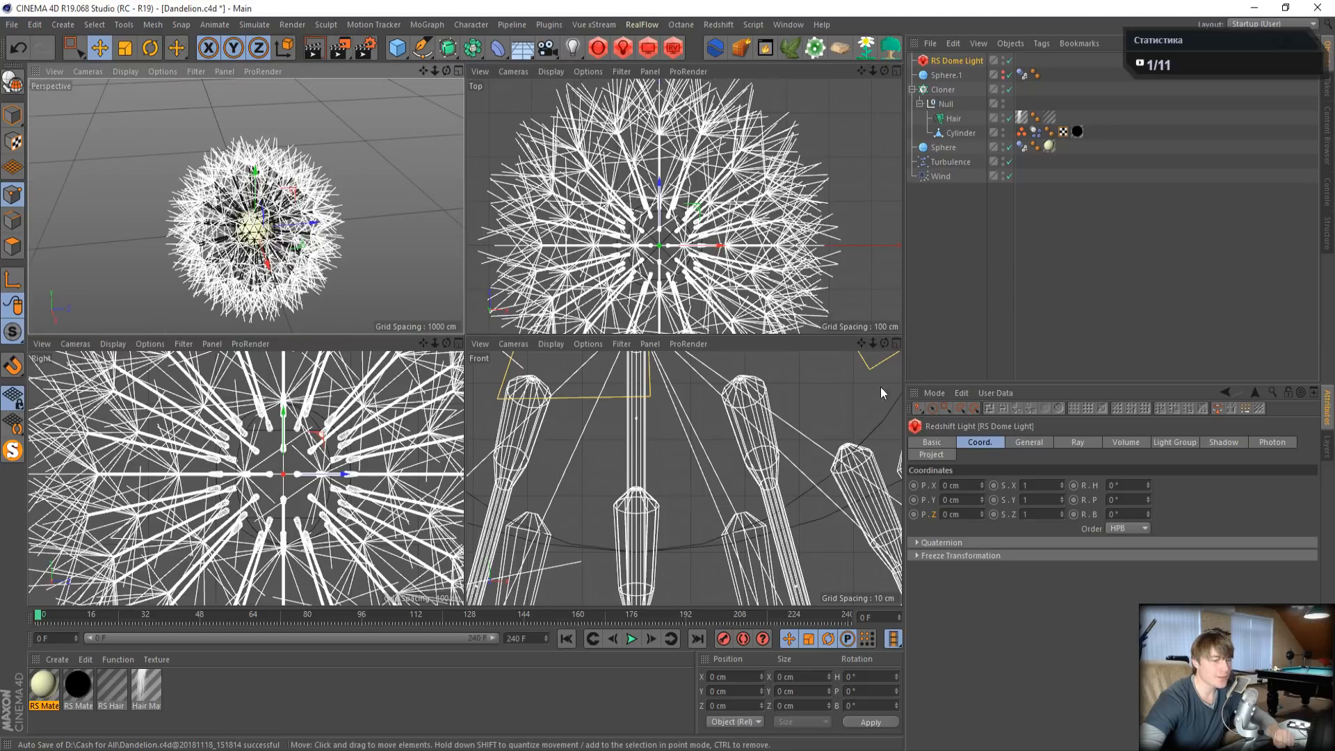
# - Load 21_ekeren_meadow2.hdr from D:\Texture\Aversis HDRi Complete Pack\Exterior Nature as the dome light's Dome Map, without copying it to the project
pyautogui.click(1023, 443)
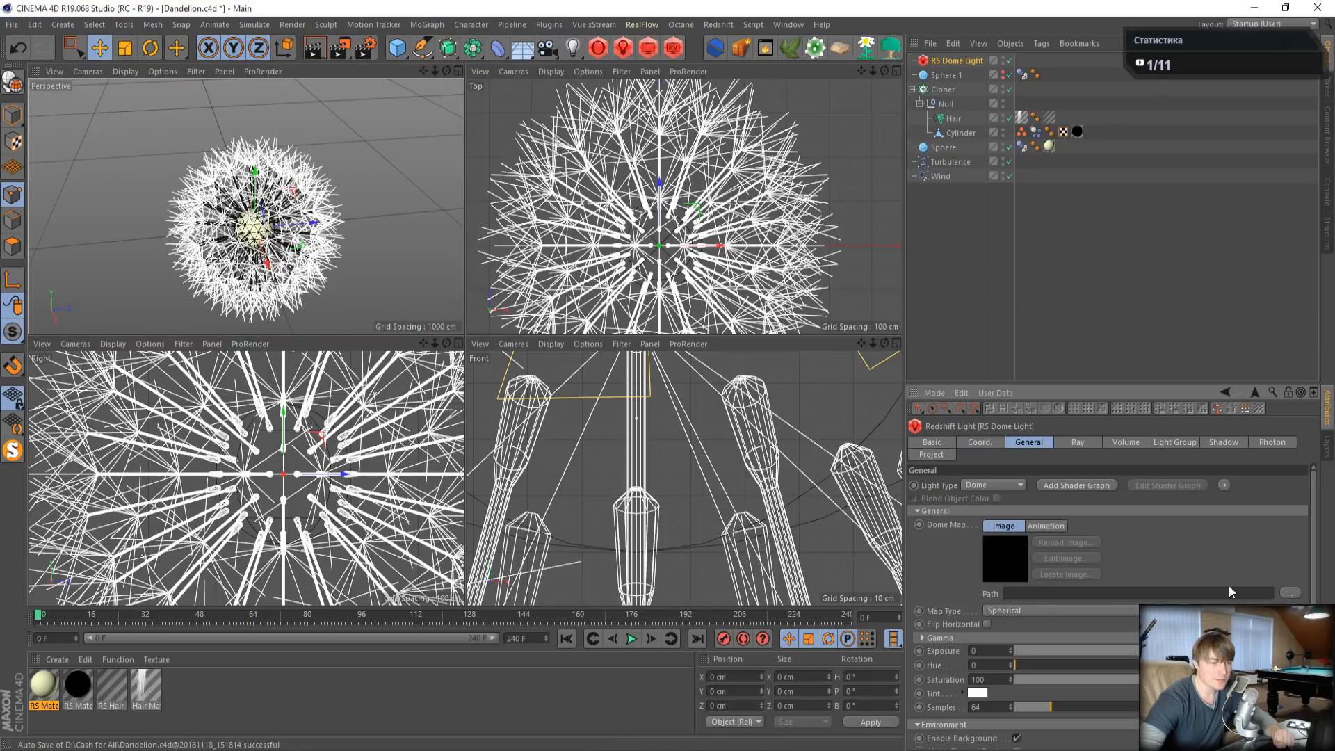
pyautogui.click(1291, 595)
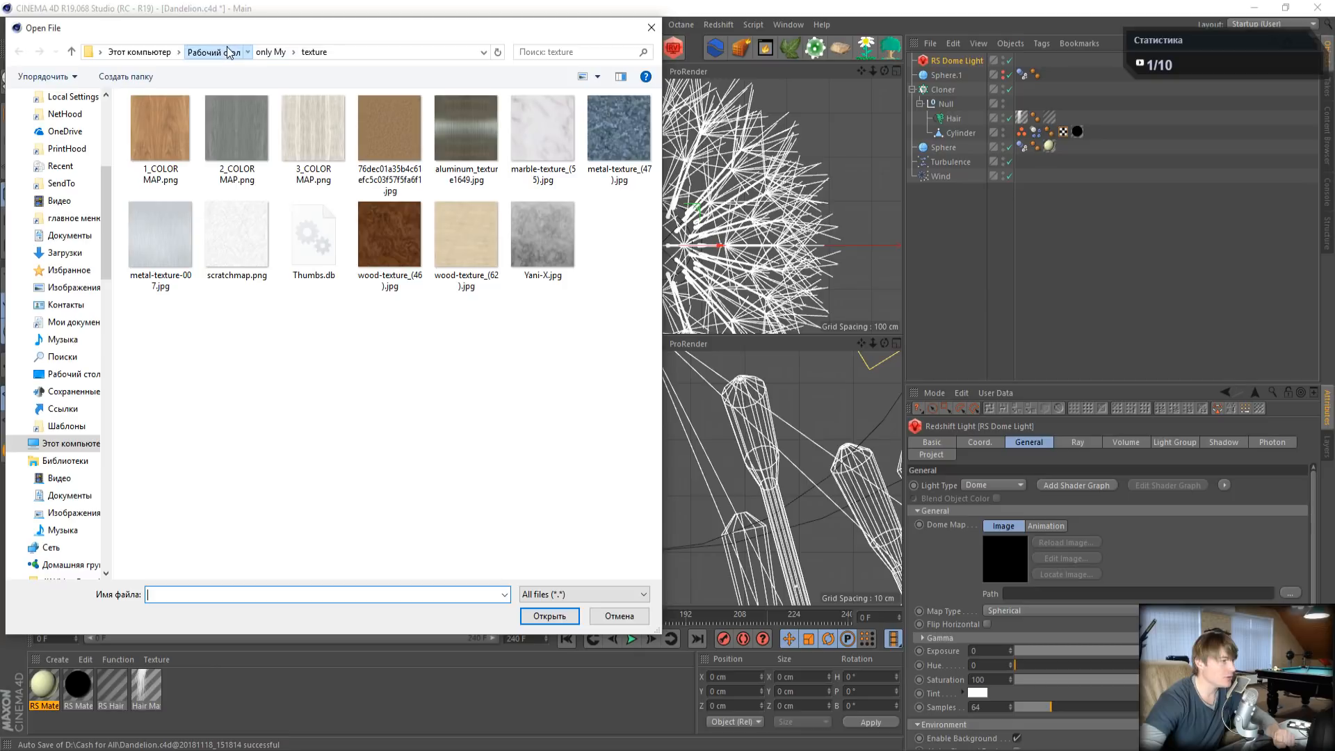
pyautogui.click(138, 52)
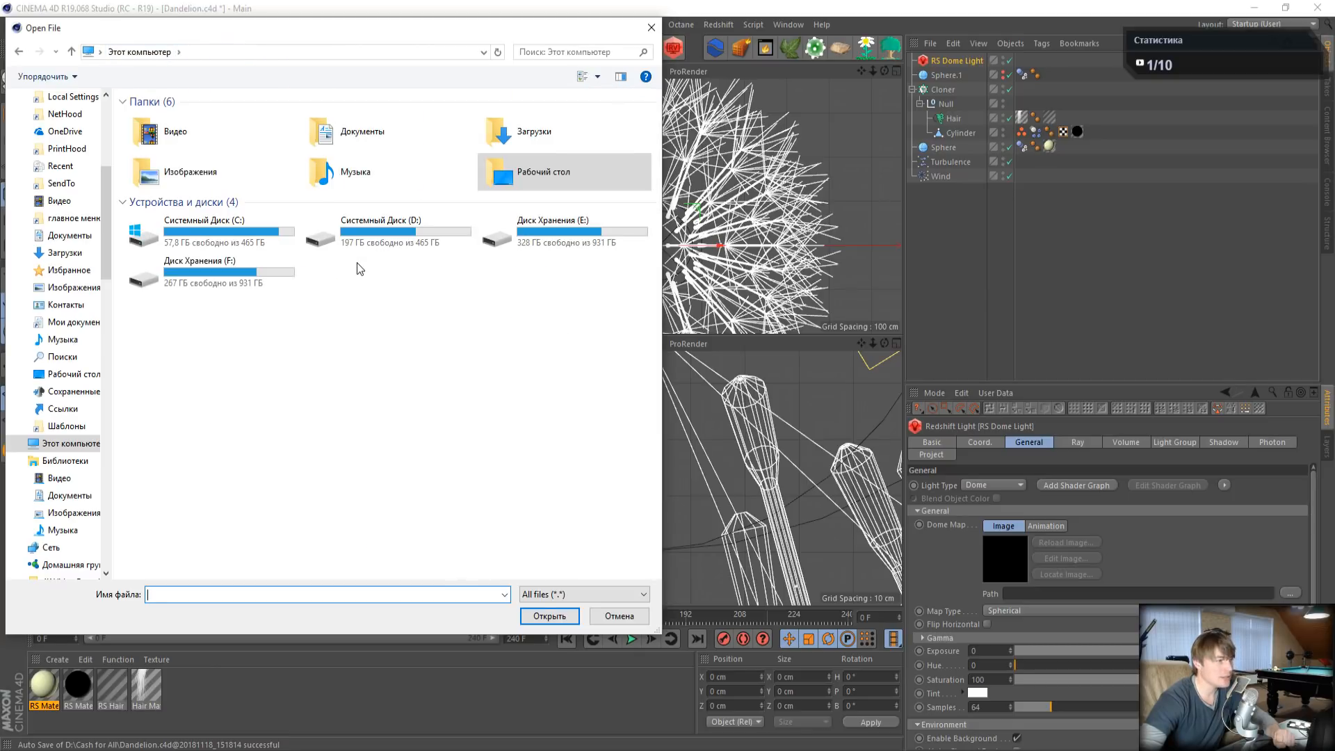
pyautogui.doubleClick(364, 232)
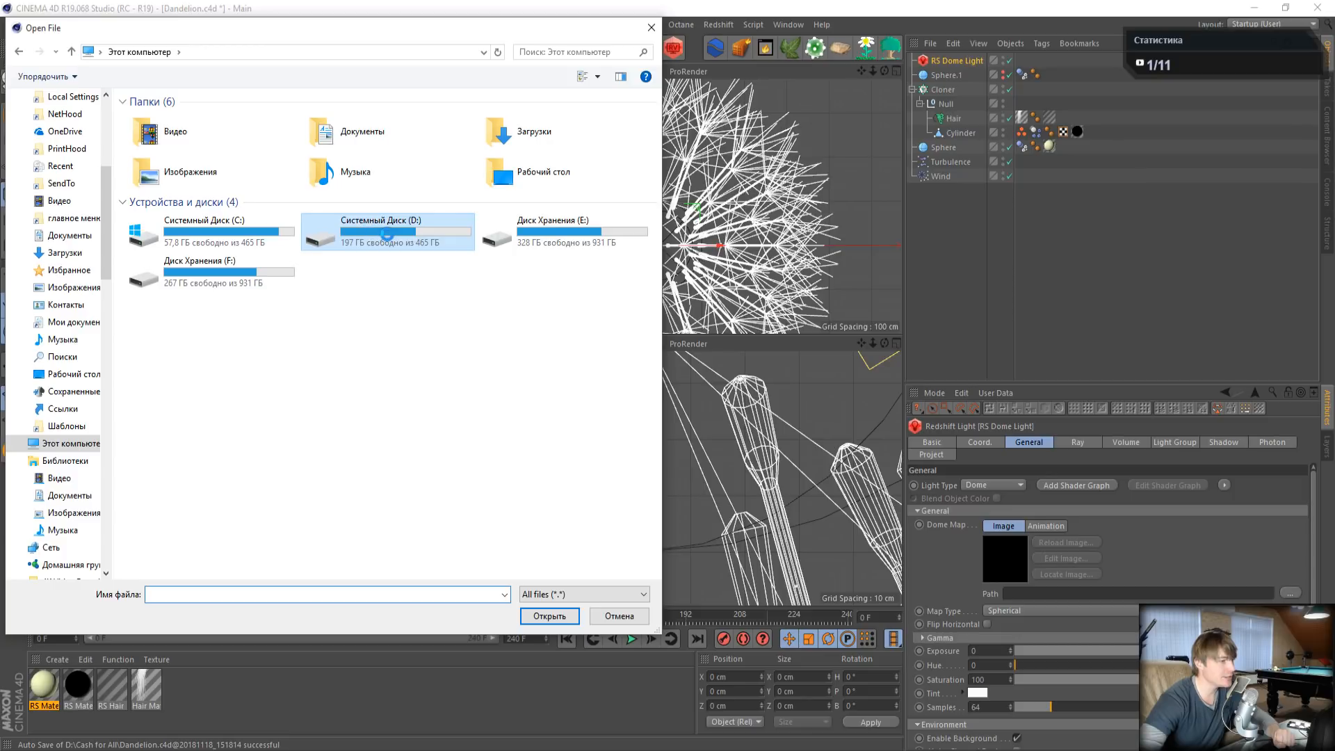
pyautogui.click(154, 285)
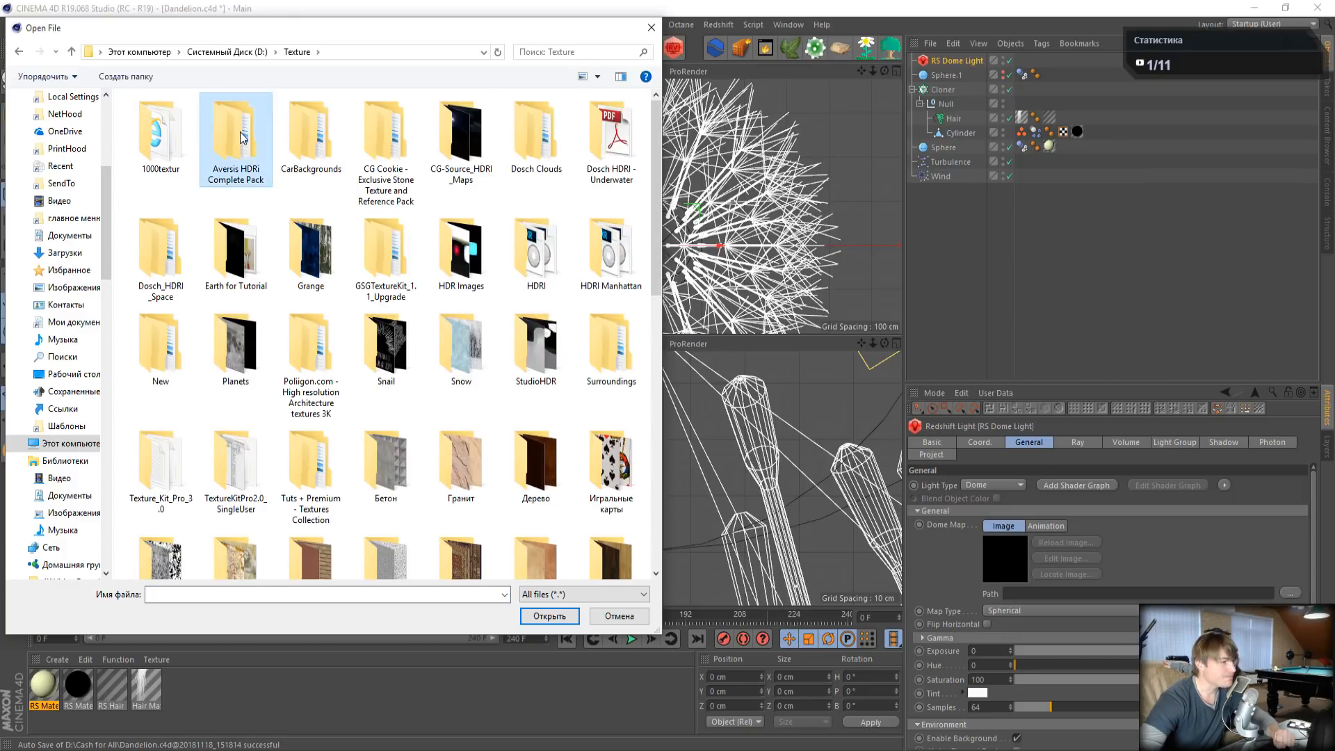
pyautogui.doubleClick(236, 139)
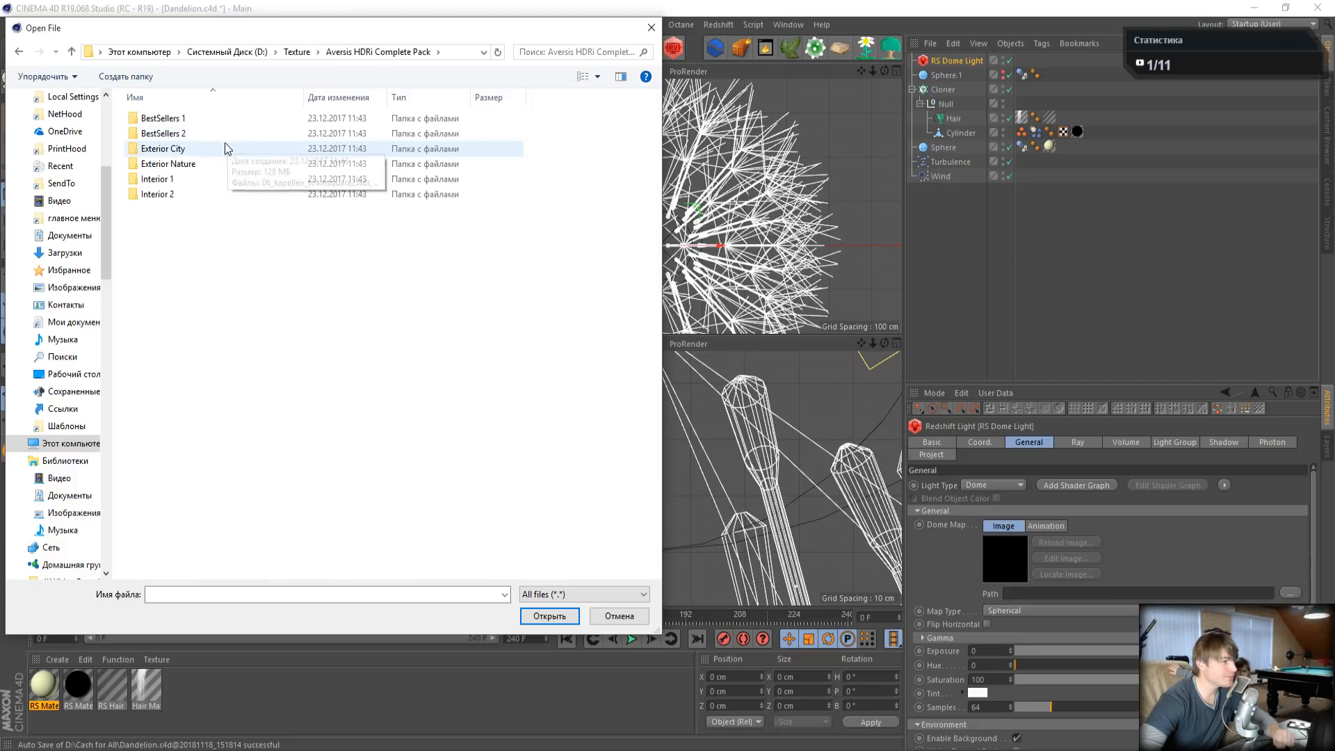
pyautogui.doubleClick(186, 168)
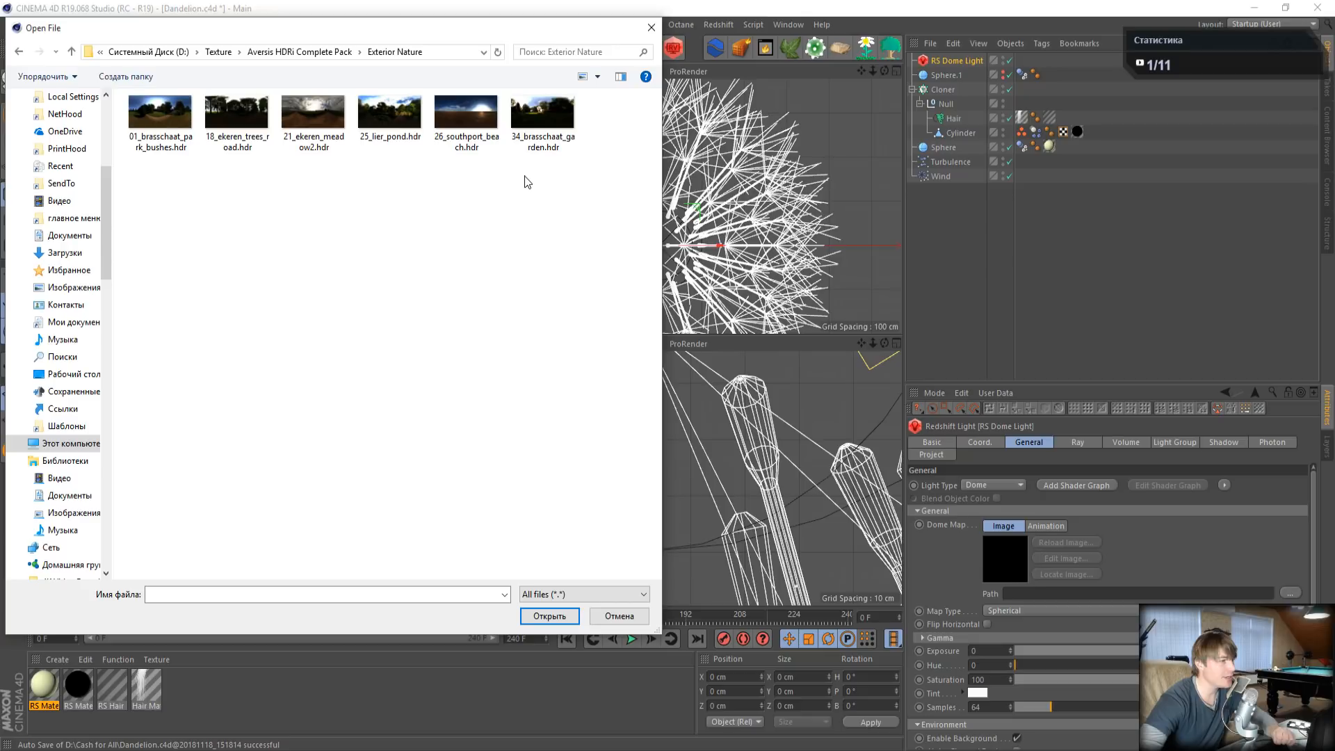
pyautogui.click(291, 123)
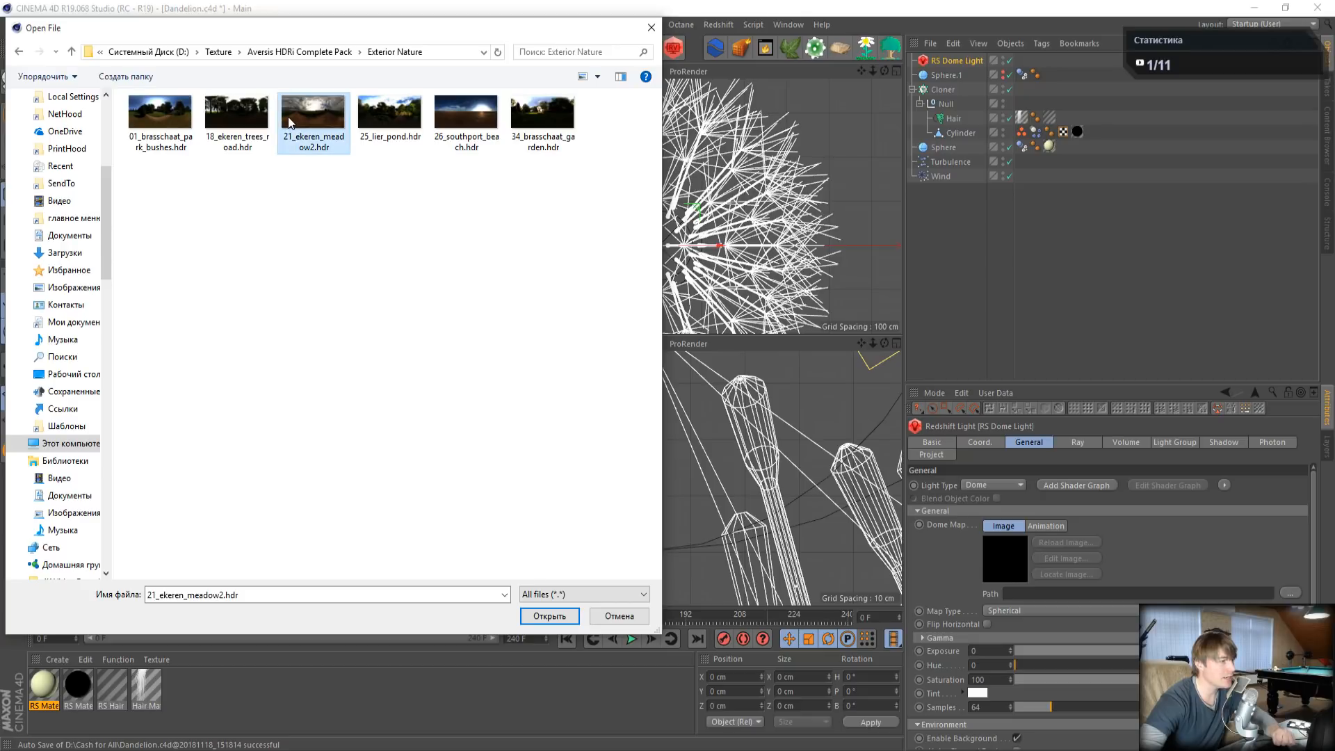
pyautogui.click(549, 616)
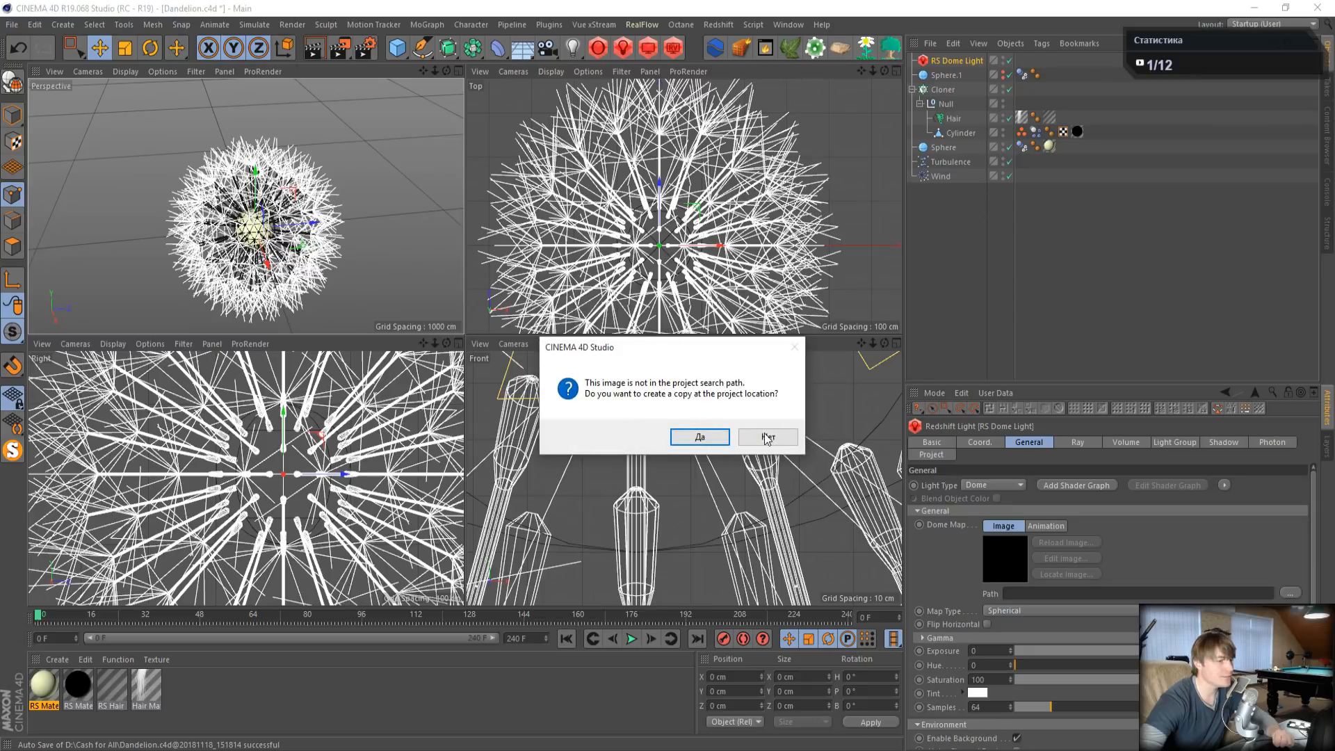
pyautogui.click(768, 436)
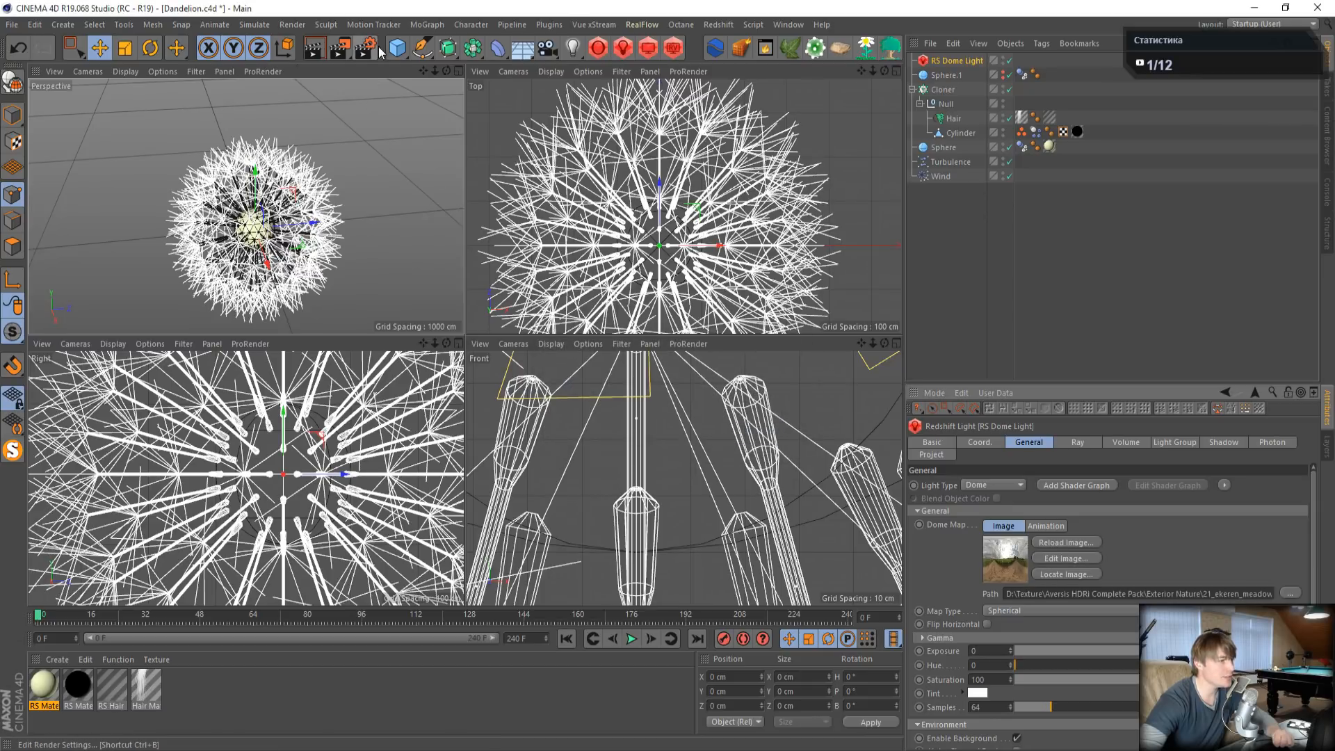
# - Start live rendering in the Redshift RenderView and frame the dandelion in the enlarged perspective view against the meadow and sky
pyautogui.click(673, 48)
pyautogui.click(34, 68)
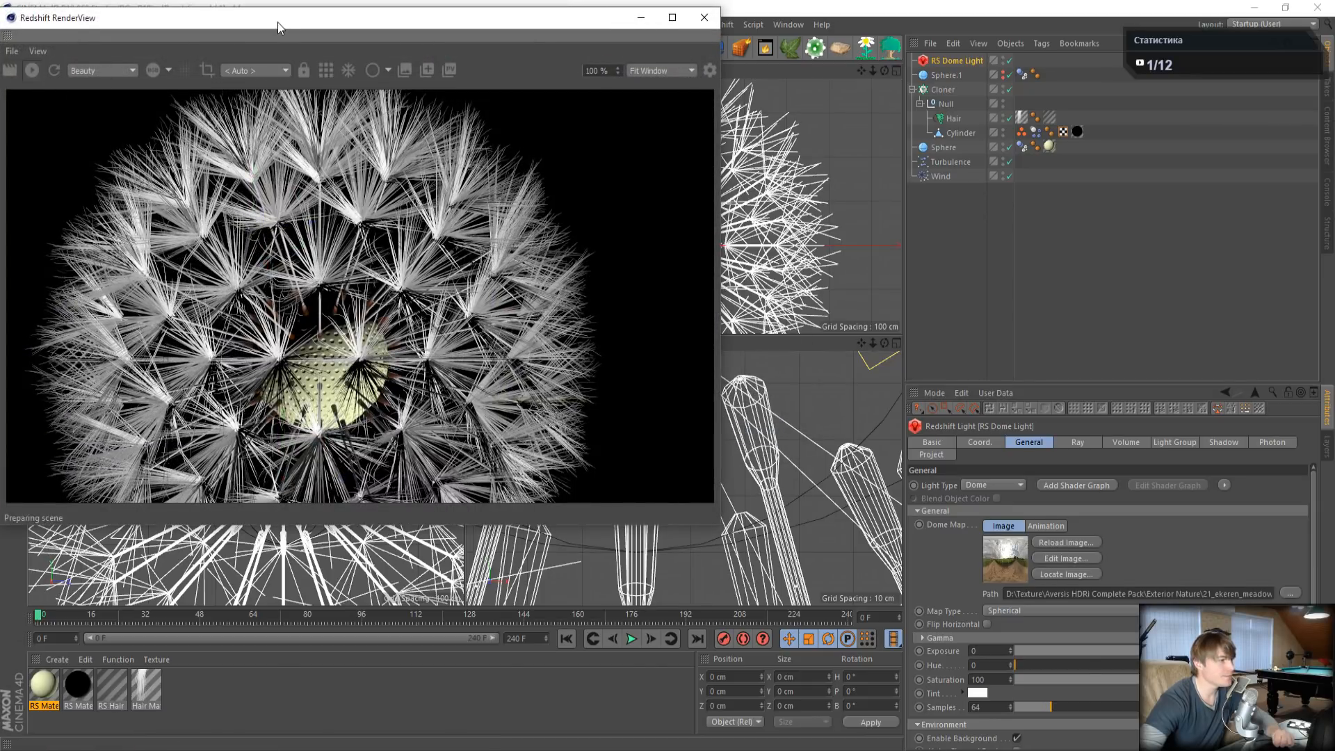
pyautogui.moveTo(278, 19); pyautogui.dragTo(791, 218)
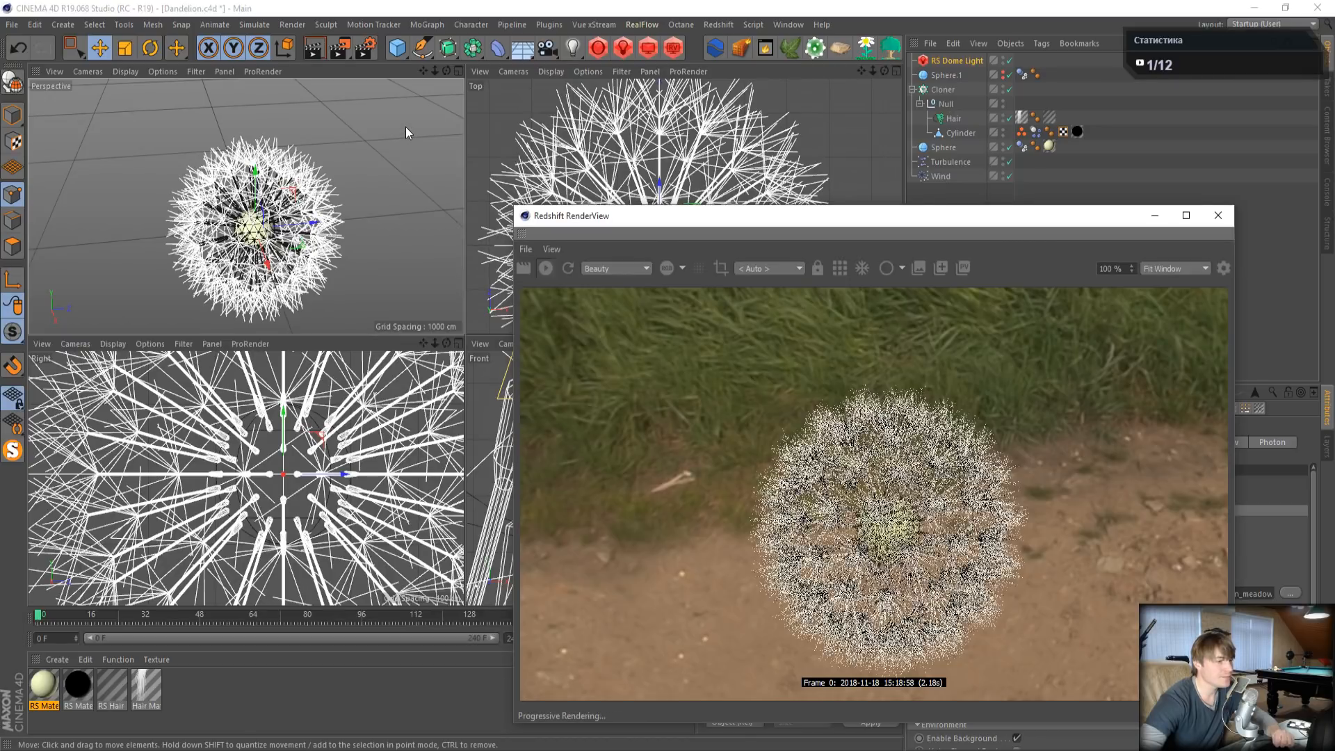
pyautogui.middleClick(406, 127)
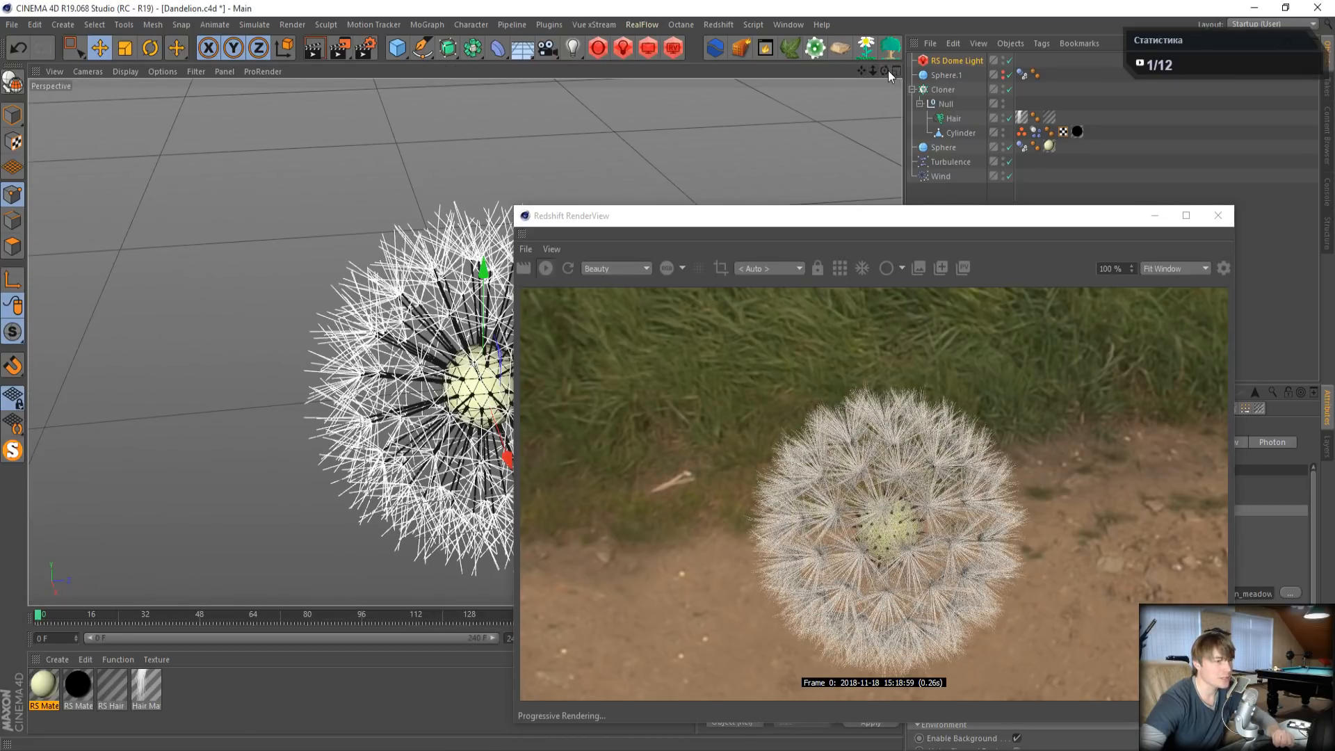
pyautogui.moveTo(886, 70); pyautogui.dragTo(1192, 30)
pyautogui.moveTo(843, 228); pyautogui.dragTo(346, 209)
pyautogui.moveTo(866, 72); pyautogui.dragTo(865, 170)
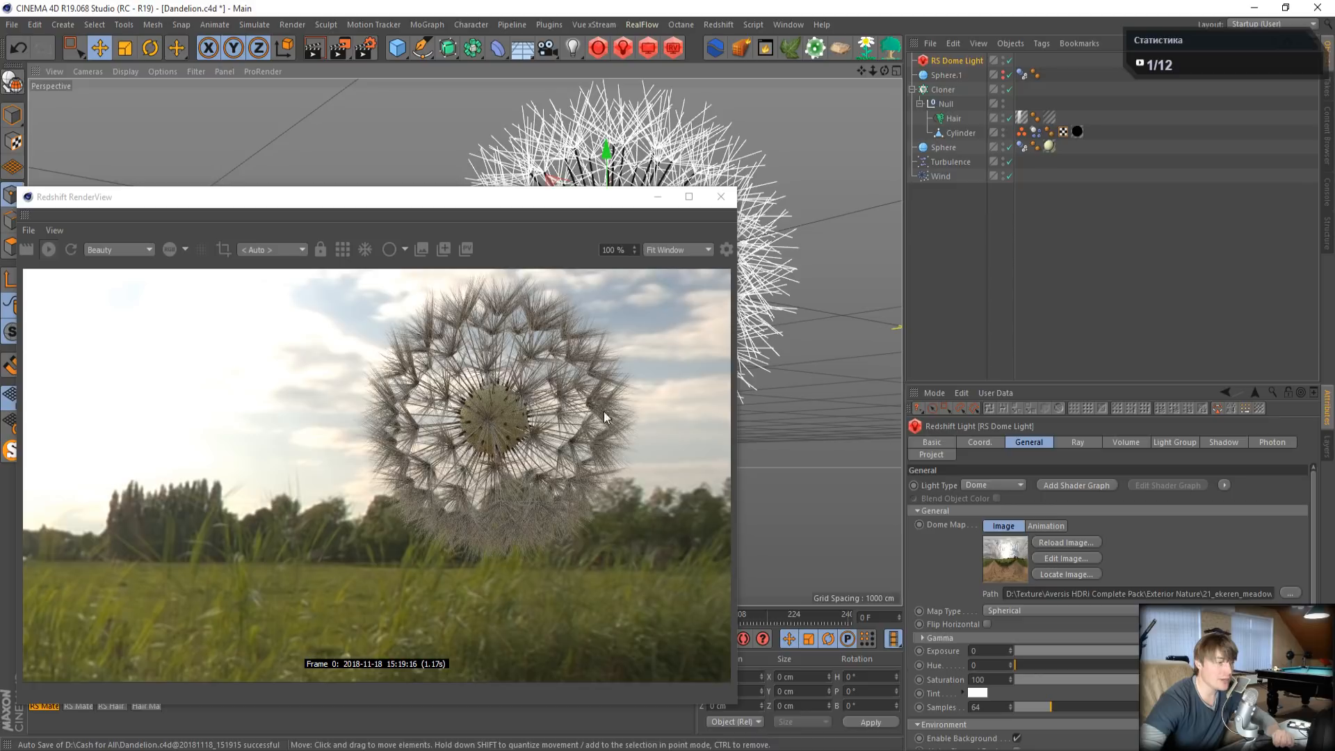
# - Set the hair Count of the Hair object to 100
pyautogui.click(953, 118)
pyautogui.moveTo(968, 485); pyautogui.dragTo(874, 460)
pyautogui.write('100')
pyautogui.press('Return')
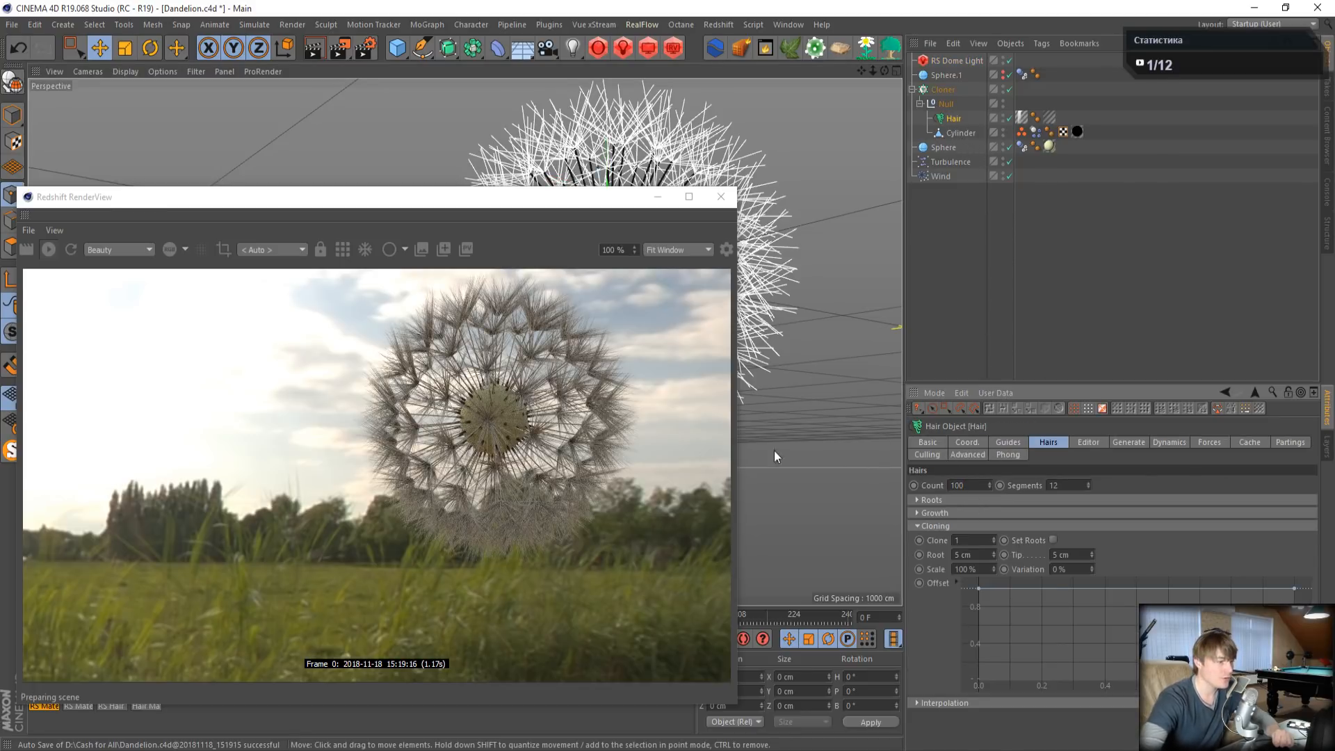
# - Set the Sphere's Segments to 20 and step the timeline one frame to refresh the clones in the render
pyautogui.click(943, 147)
pyautogui.moveTo(1013, 486); pyautogui.dragTo(933, 476)
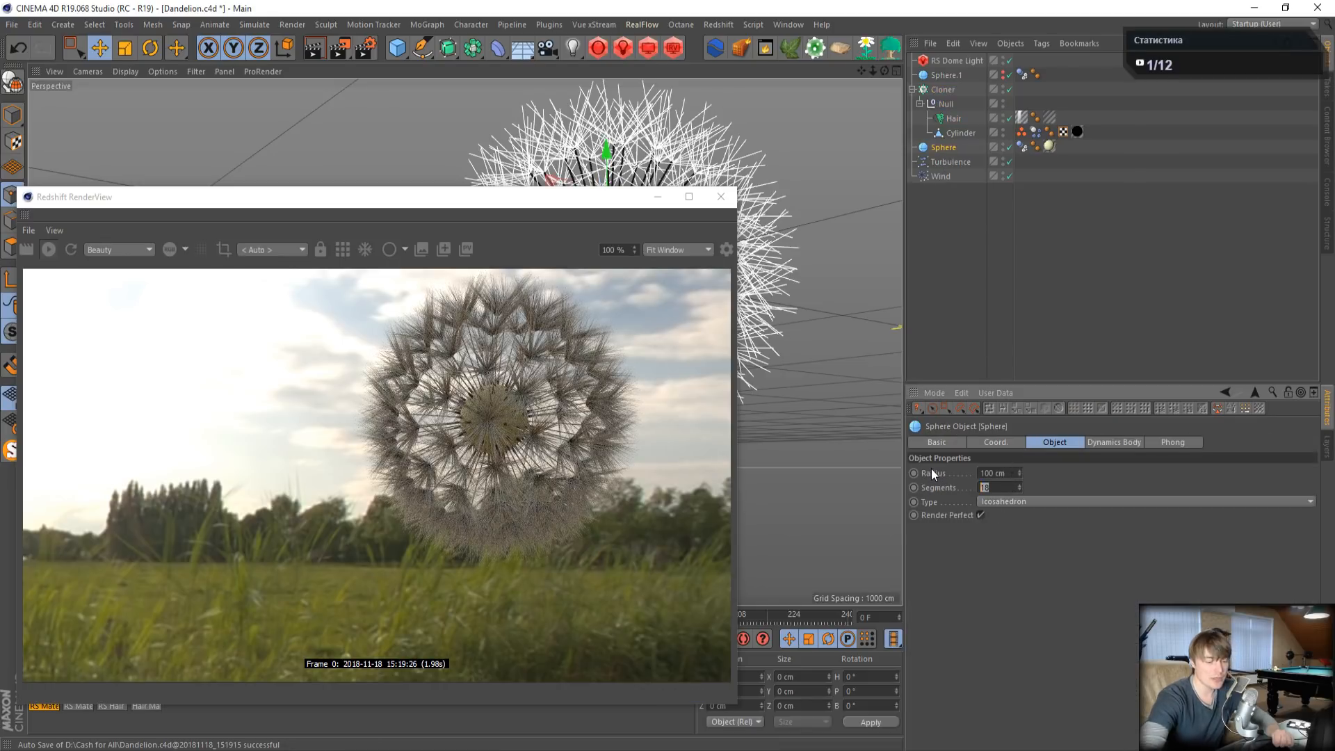
pyautogui.write('20')
pyautogui.press('Return')
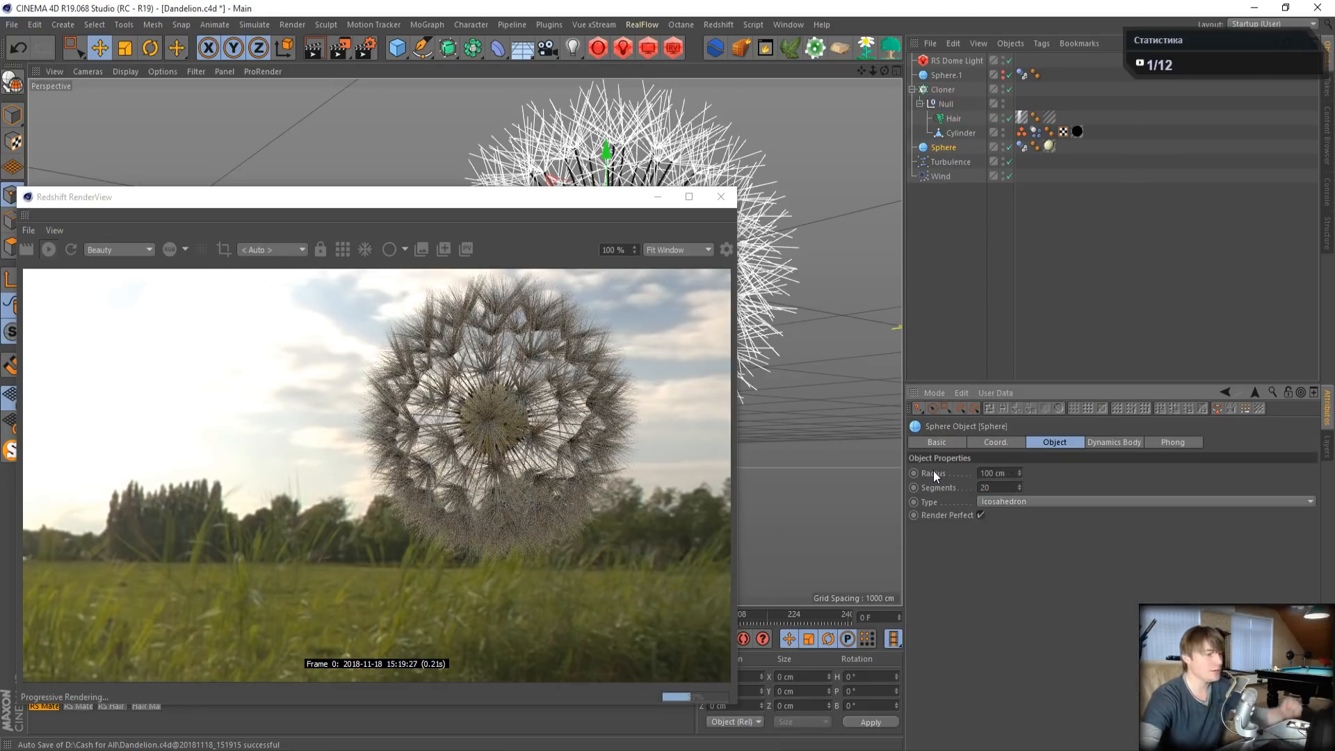
pyautogui.moveTo(486, 197); pyautogui.dragTo(509, 123)
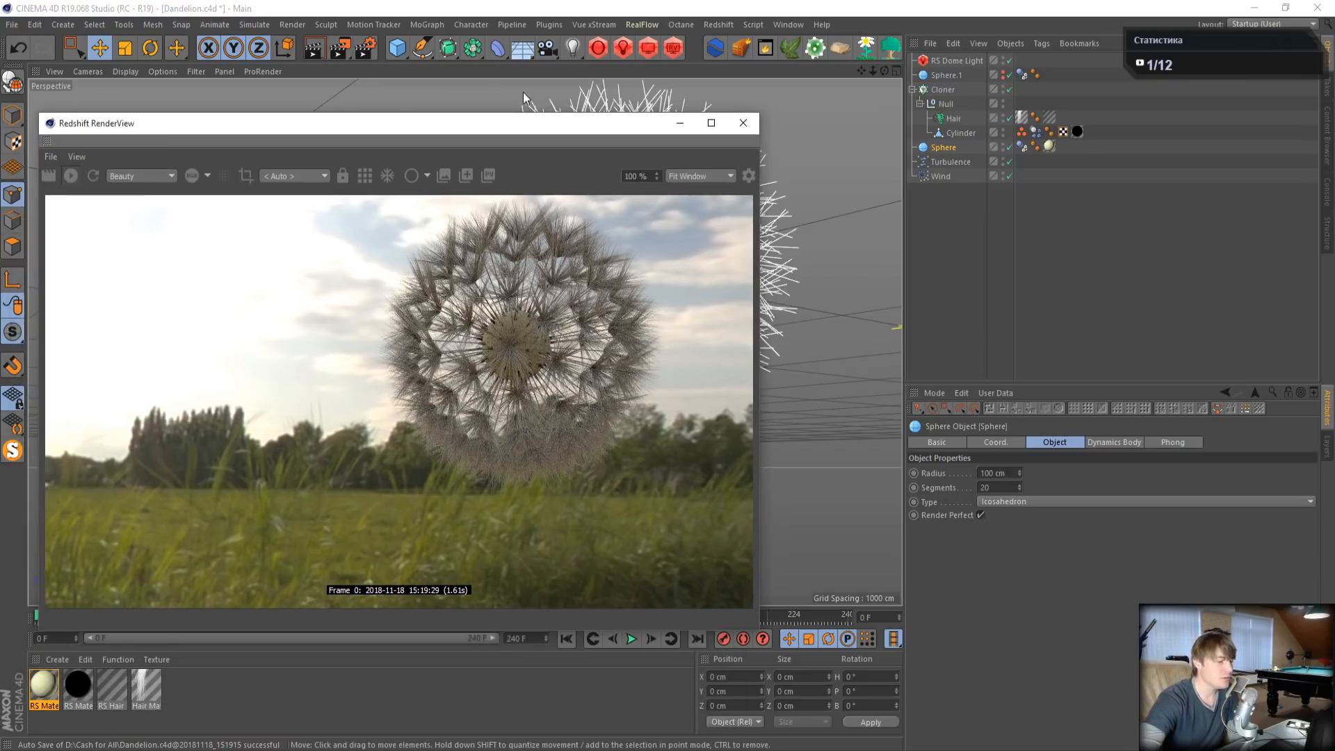
pyautogui.click(650, 639)
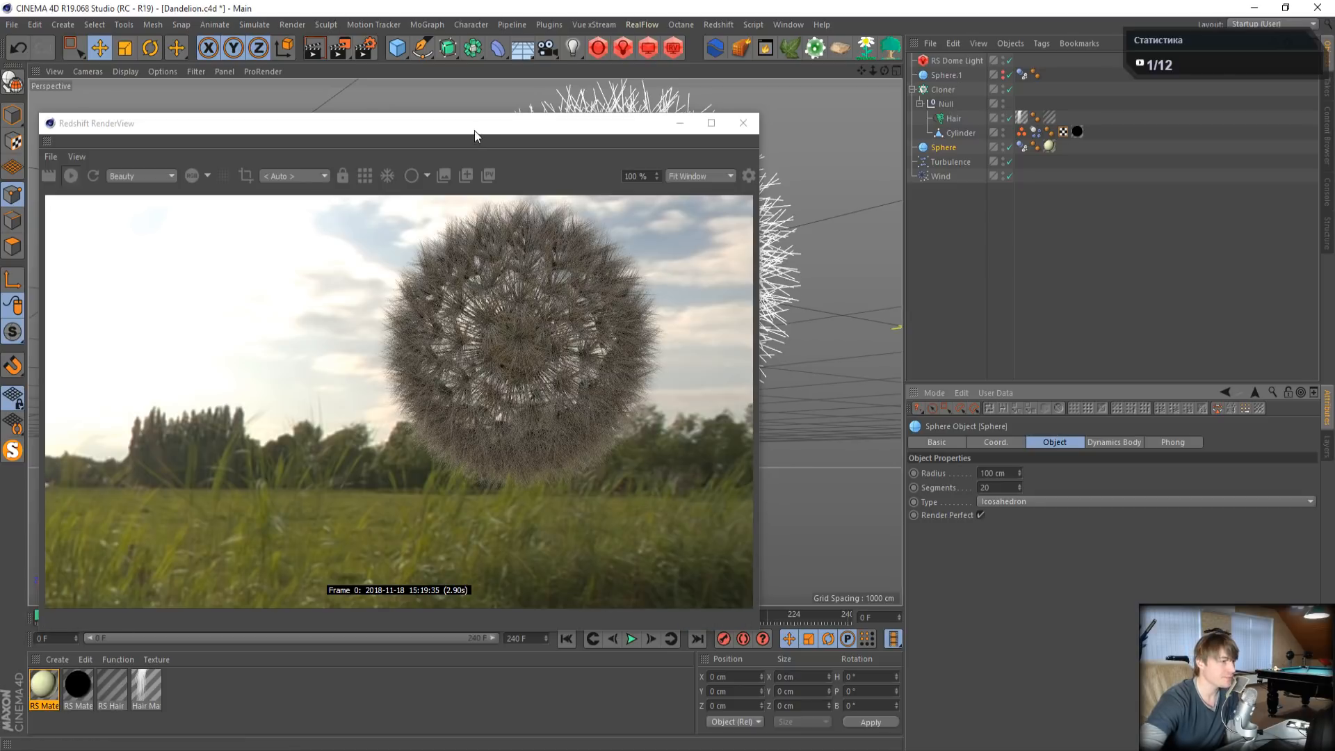
pyautogui.moveTo(474, 131); pyautogui.dragTo(471, 35)
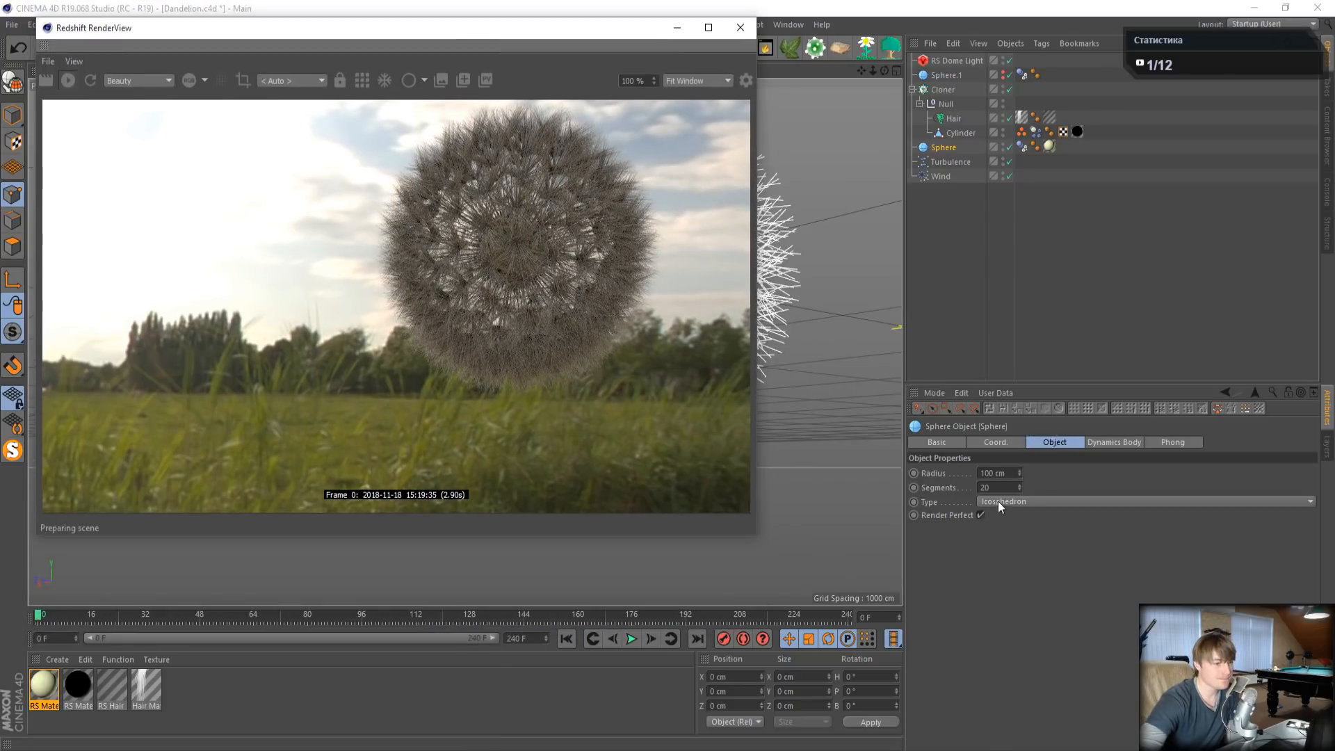
# - Try 15 Segments on the Sphere, and set the value back to 20
pyautogui.moveTo(994, 488); pyautogui.dragTo(947, 477)
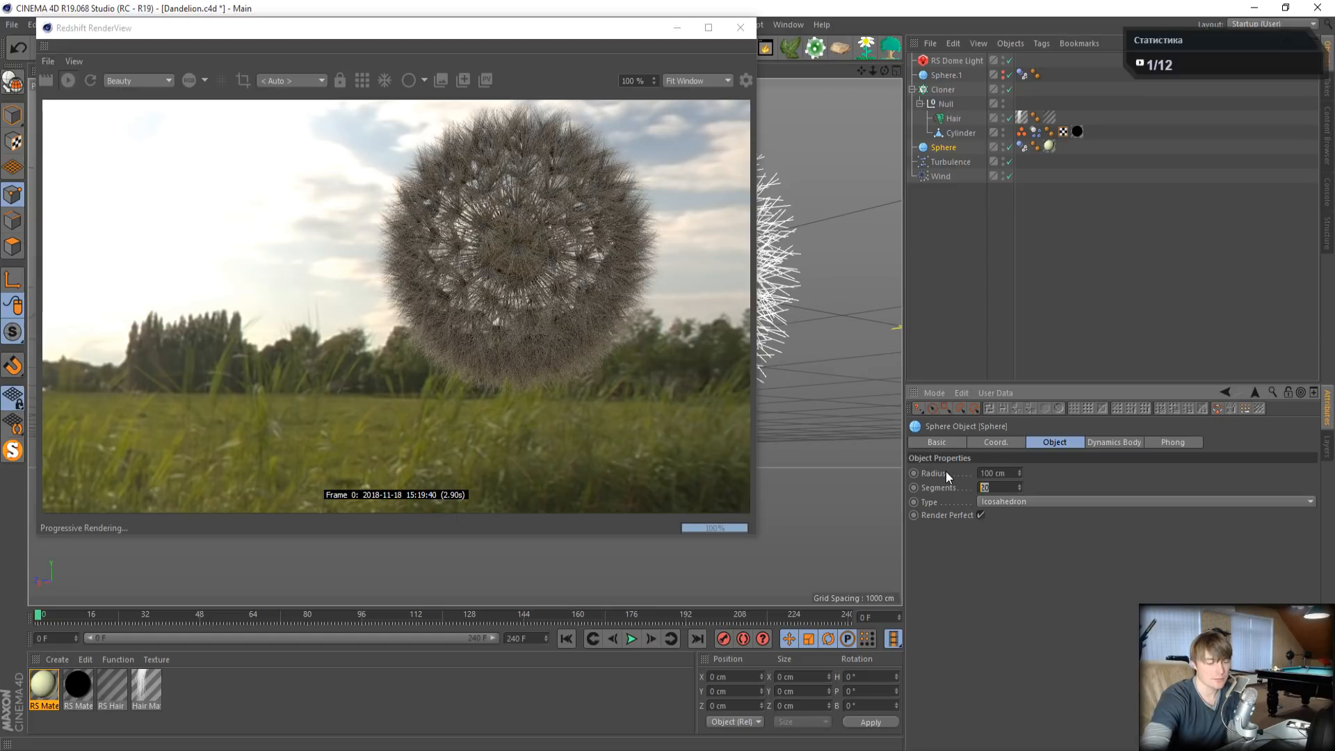
pyautogui.write('15')
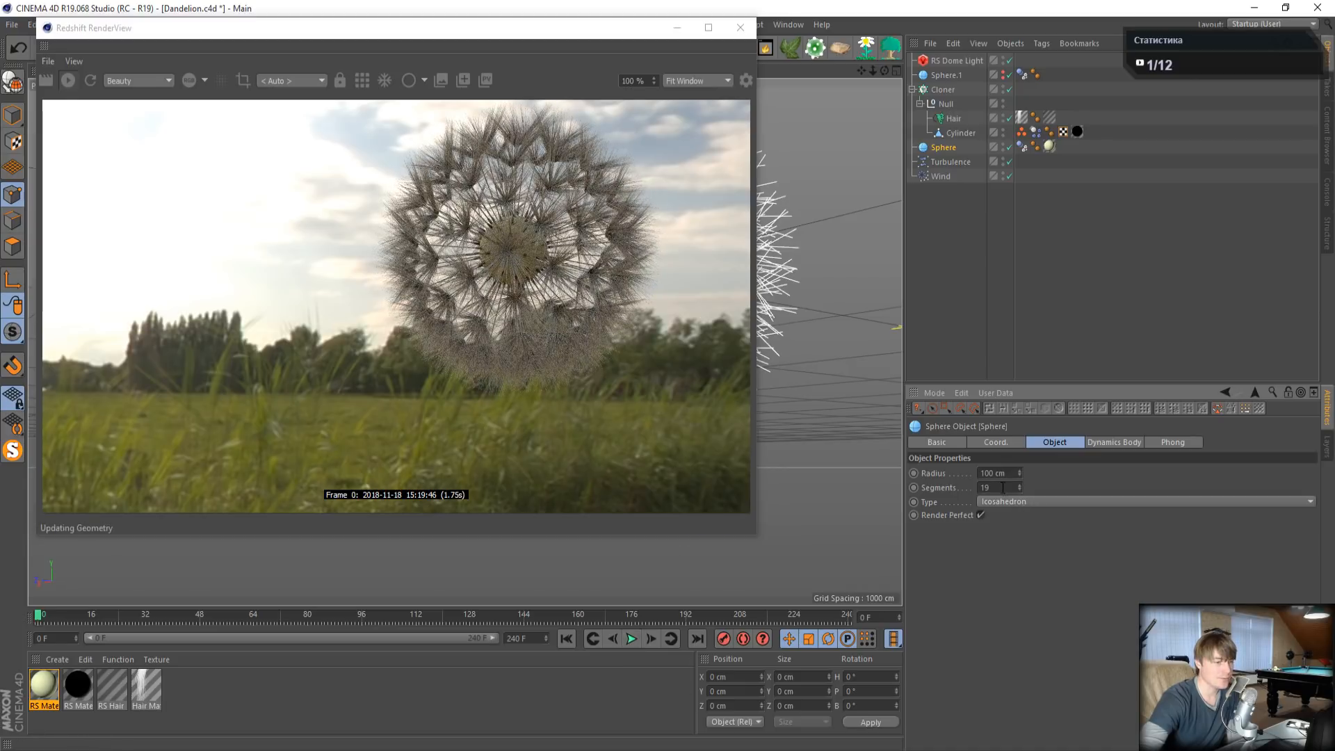
pyautogui.moveTo(1001, 488); pyautogui.dragTo(845, 488)
pyautogui.write('20')
pyautogui.press('Return')
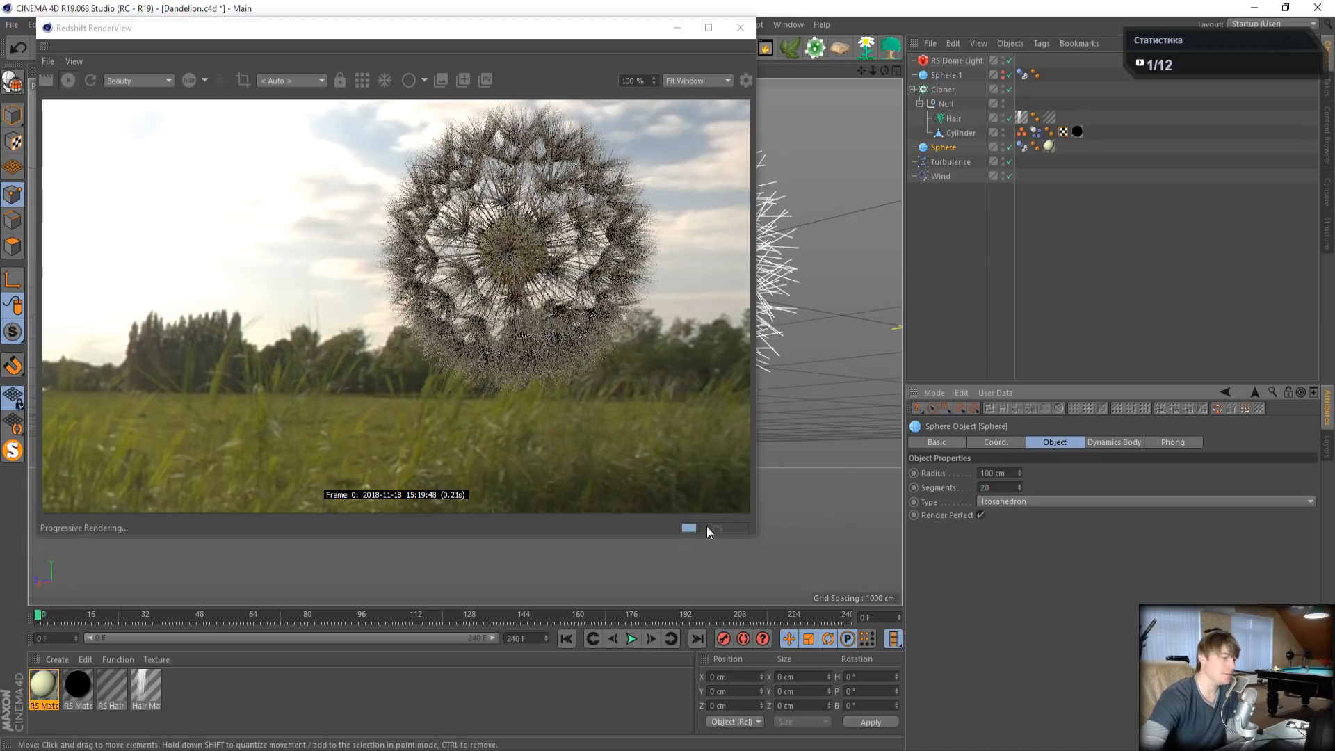
# - Play the timeline briefly to refresh the clones, and reframe the perspective view with the dandelion against the sky above the meadow
pyautogui.click(618, 639)
pyautogui.click(632, 639)
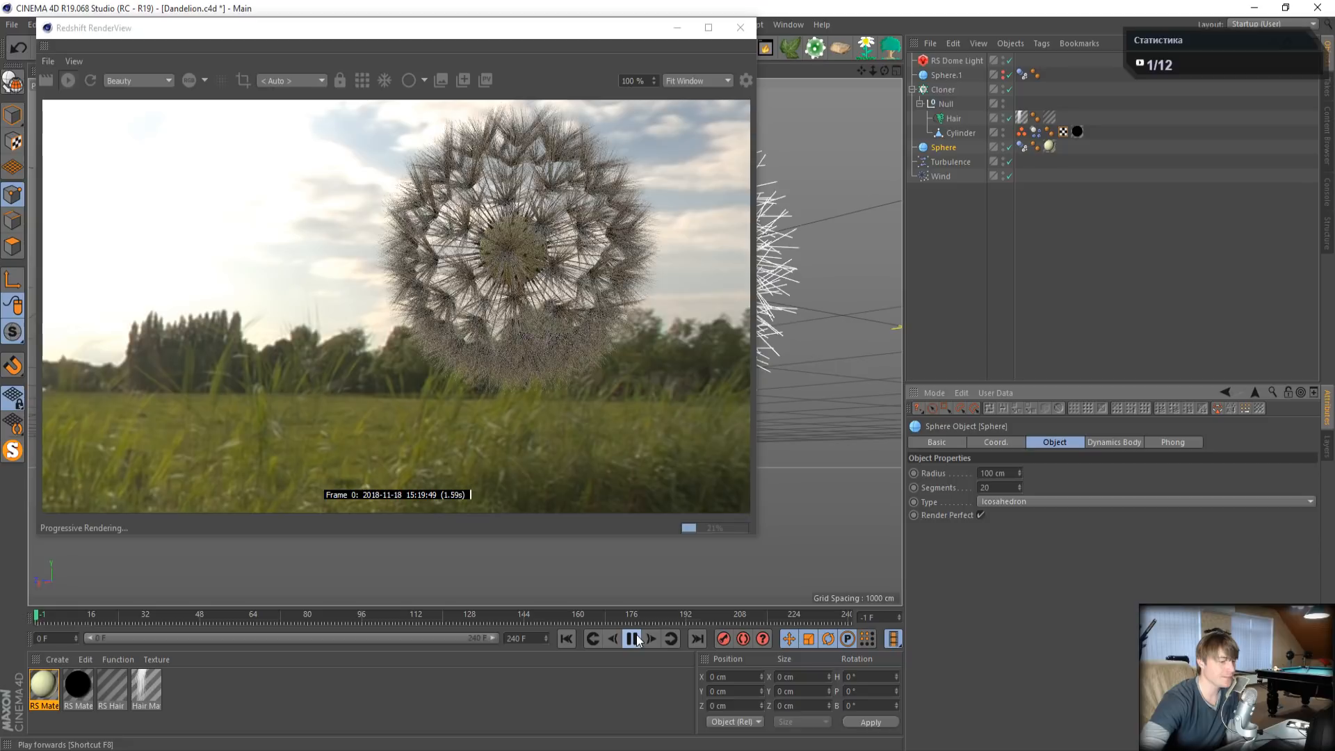
pyautogui.click(634, 639)
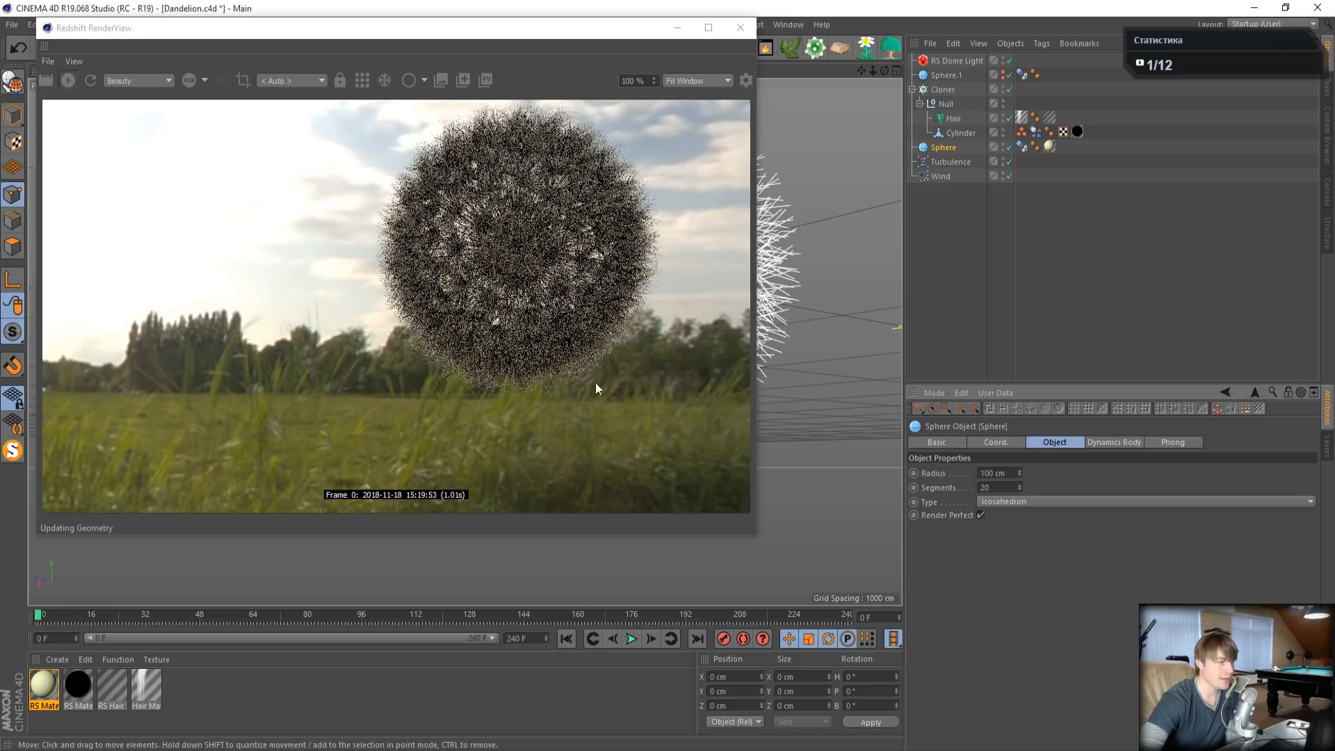
pyautogui.moveTo(873, 71)
pyautogui.mouseDown()
pyautogui.moveTo(860, 71)
pyautogui.moveTo(863, 58)
pyautogui.moveTo(891, 77)
pyautogui.moveTo(880, 75)
pyautogui.moveTo(862, 72)
pyautogui.moveTo(898, 63)
pyautogui.mouseUp()
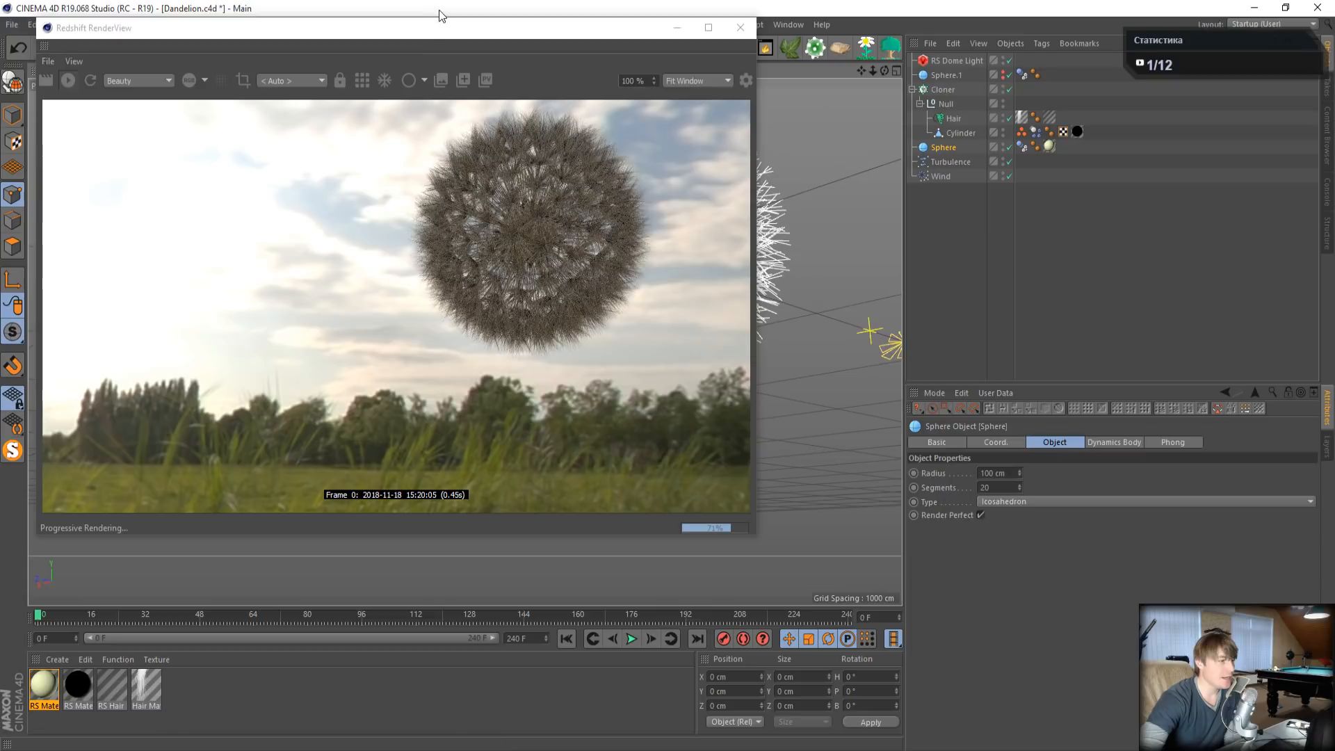
# - Set the Primary GI Engine to Brute Force in the Redshift render settings, keeping the live render in view
pyautogui.moveTo(434, 28); pyautogui.dragTo(424, 196)
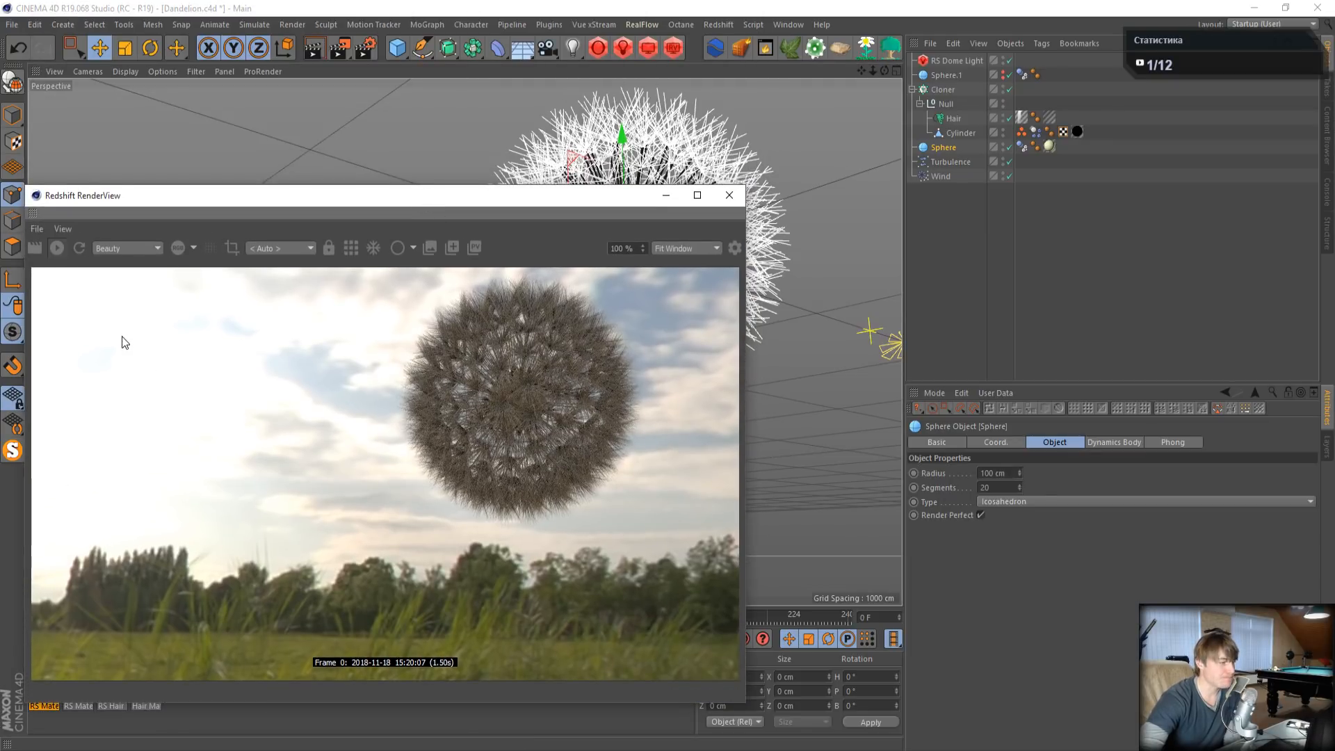
pyautogui.click(365, 48)
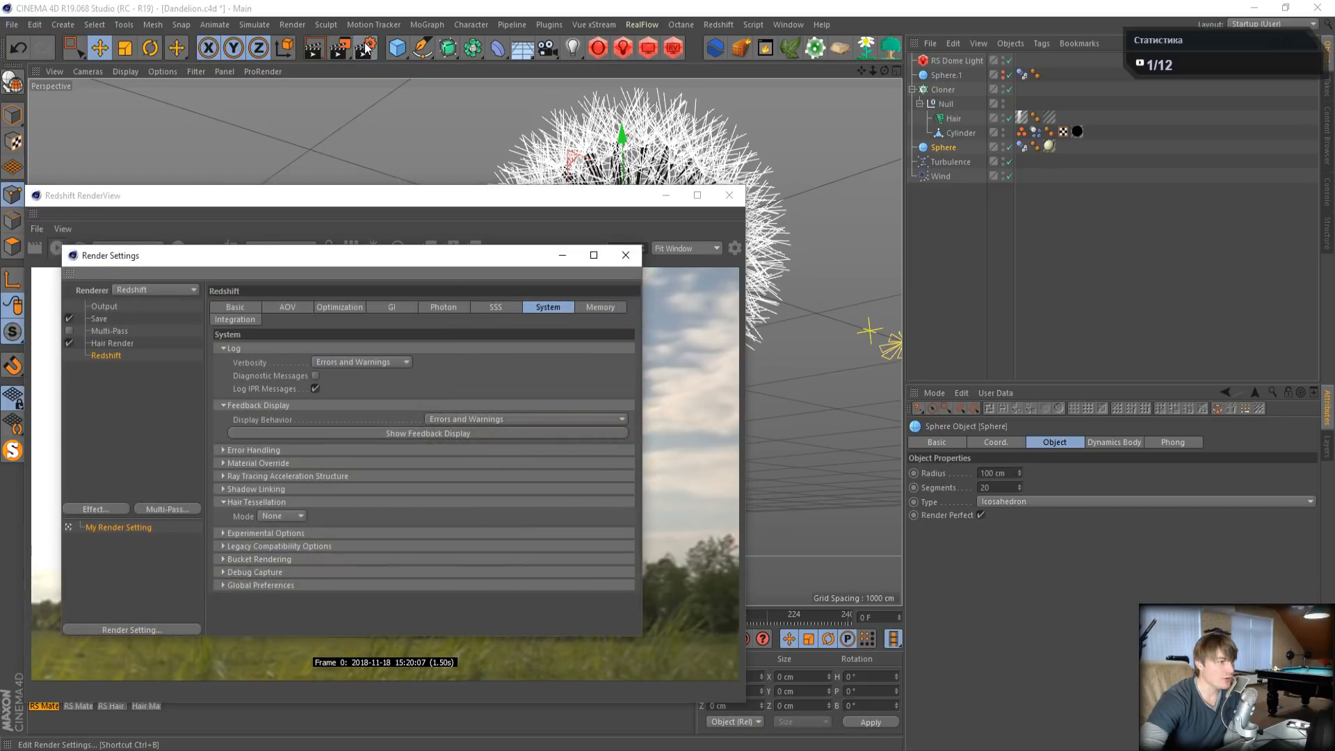
pyautogui.moveTo(386, 263); pyautogui.dragTo(1015, 117)
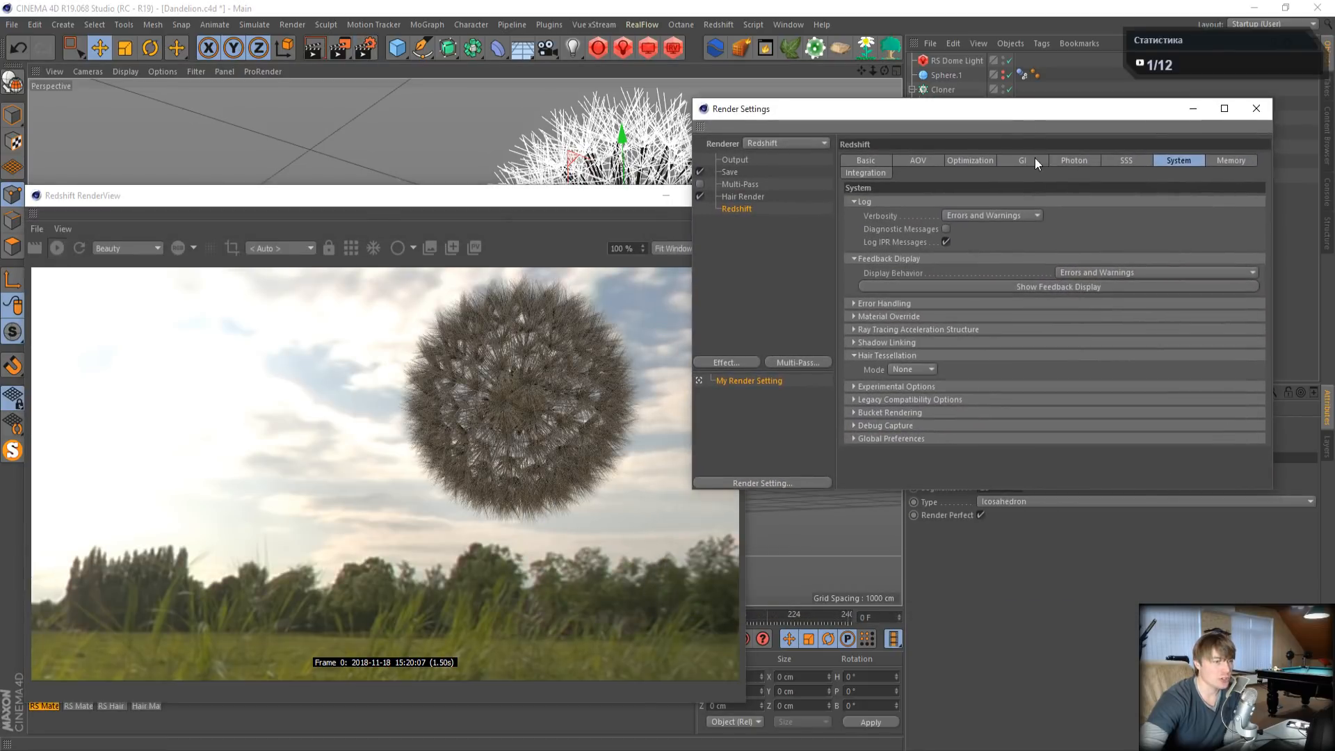
pyautogui.click(1022, 160)
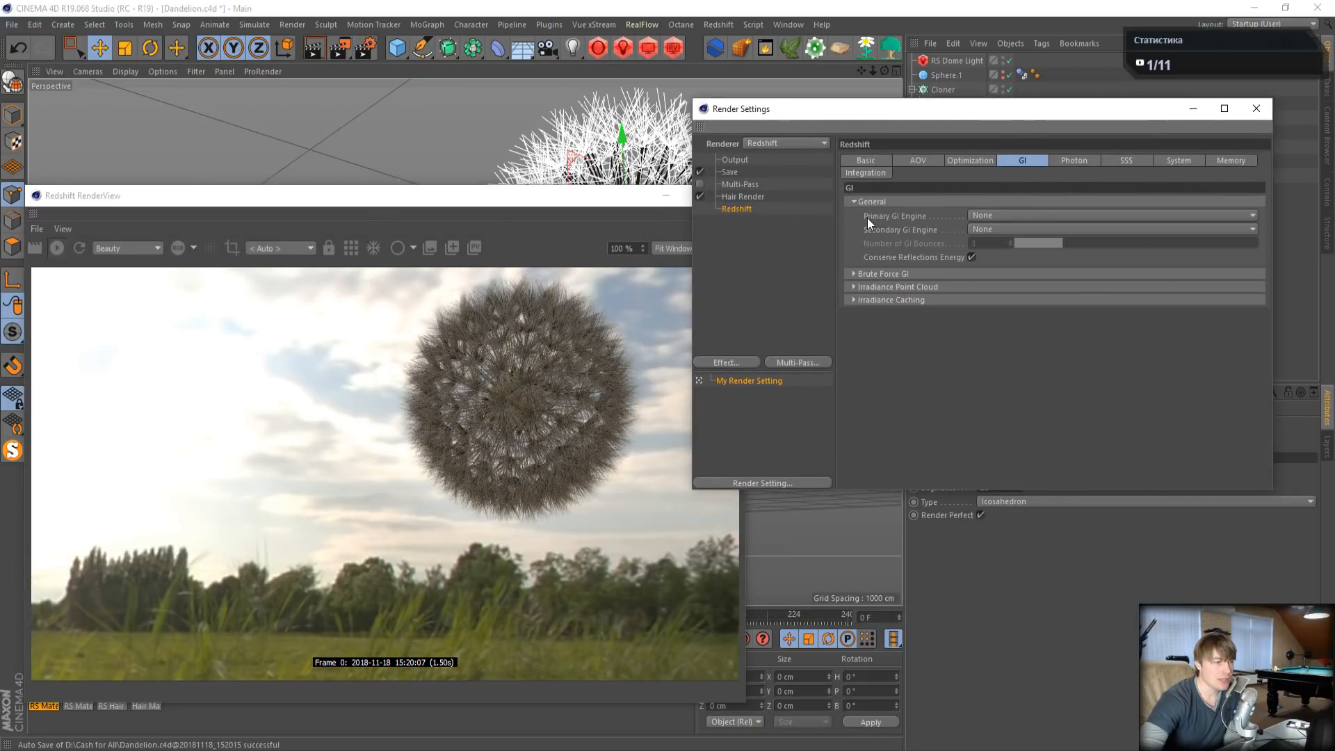
pyautogui.click(986, 215)
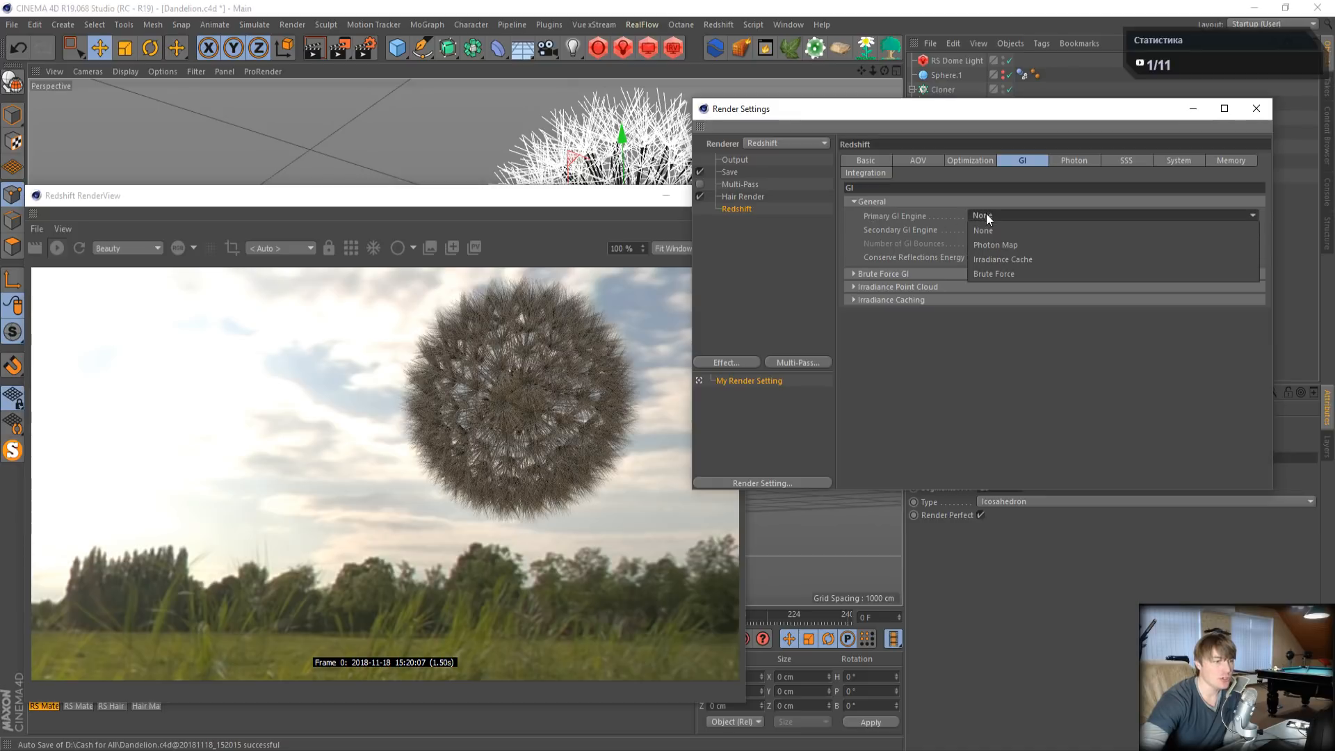
pyautogui.click(991, 274)
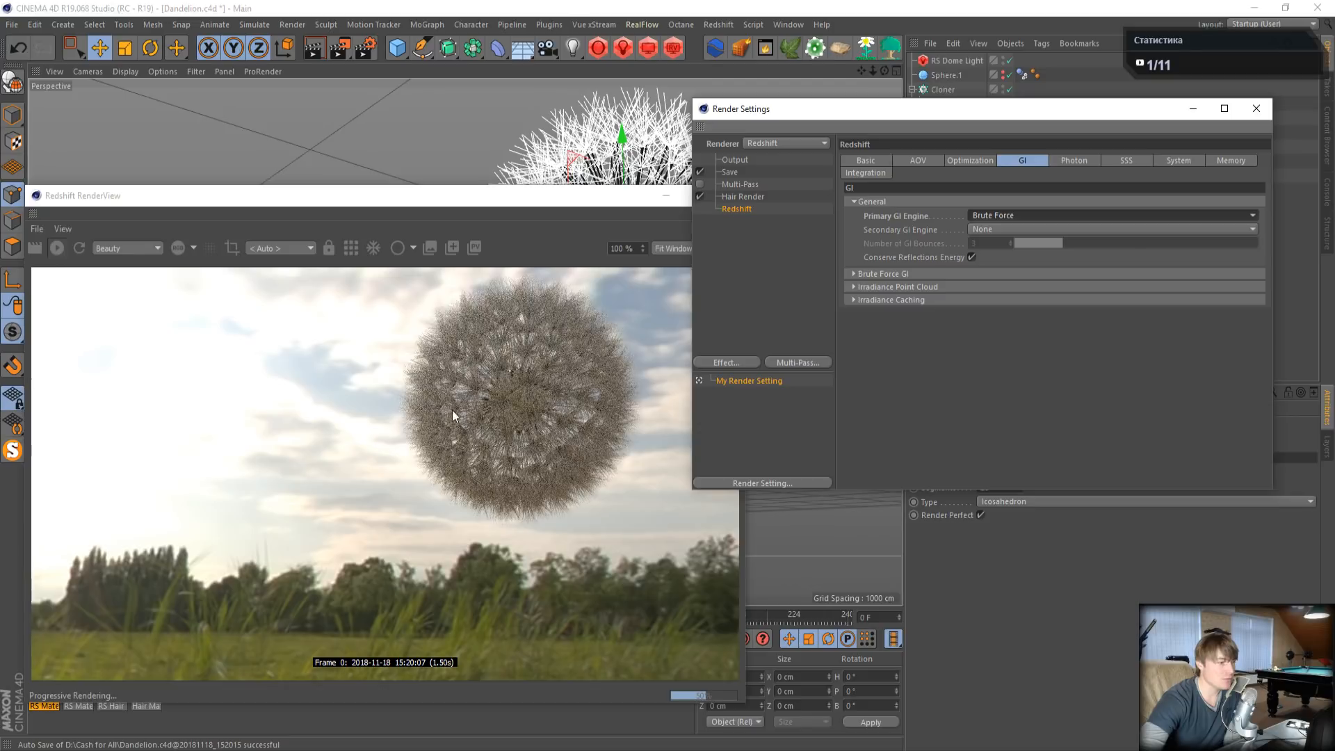
pyautogui.moveTo(528, 198); pyautogui.dragTo(456, 146)
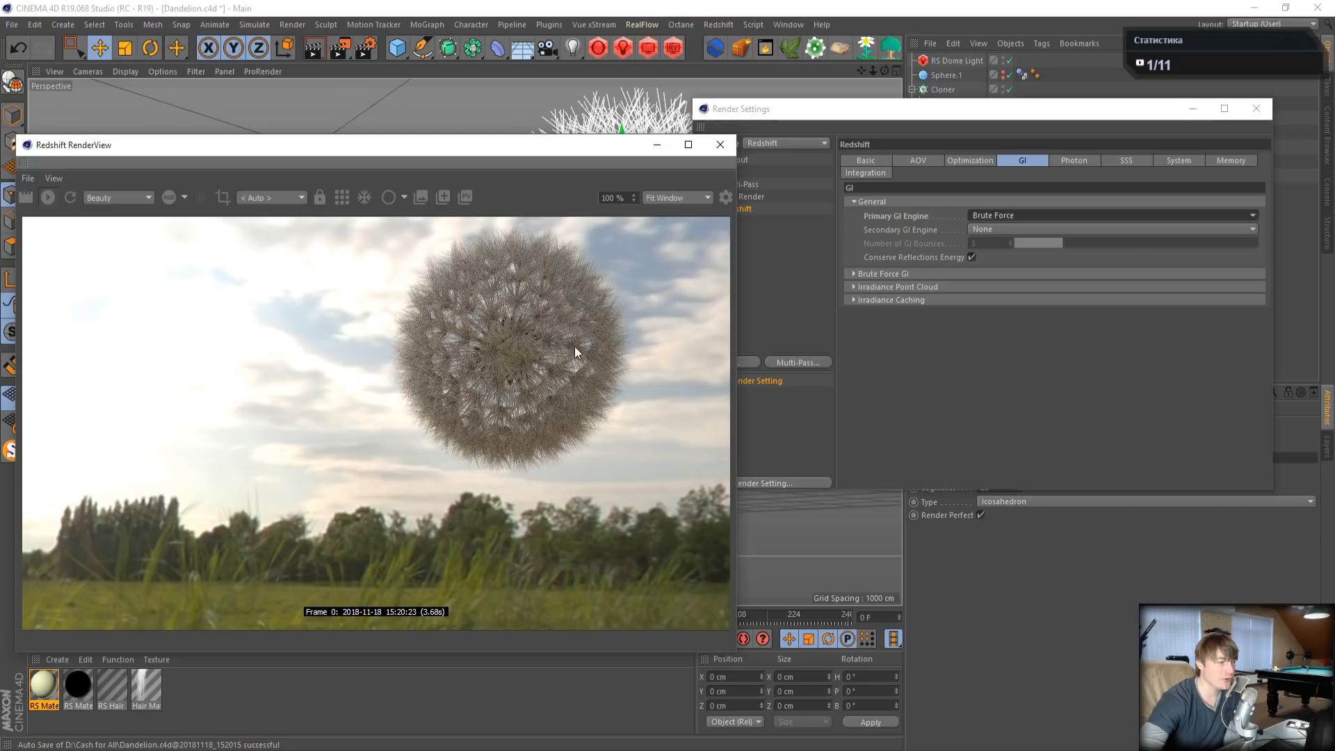
# - Set the Brute Force GI Number of Rays to 512 and switch the live render to bucket rendering
pyautogui.click(890, 274)
pyautogui.moveTo(950, 288); pyautogui.dragTo(902, 280)
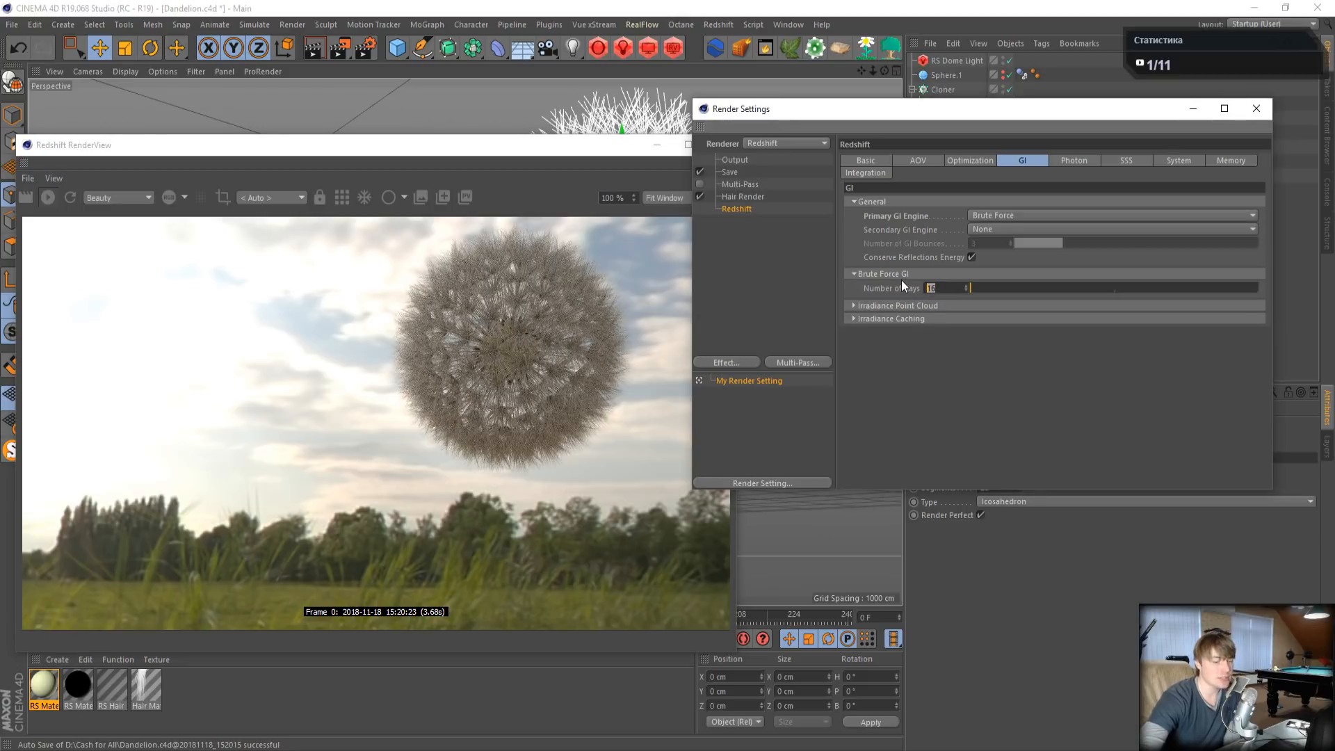
pyautogui.write('512')
pyautogui.press('Return')
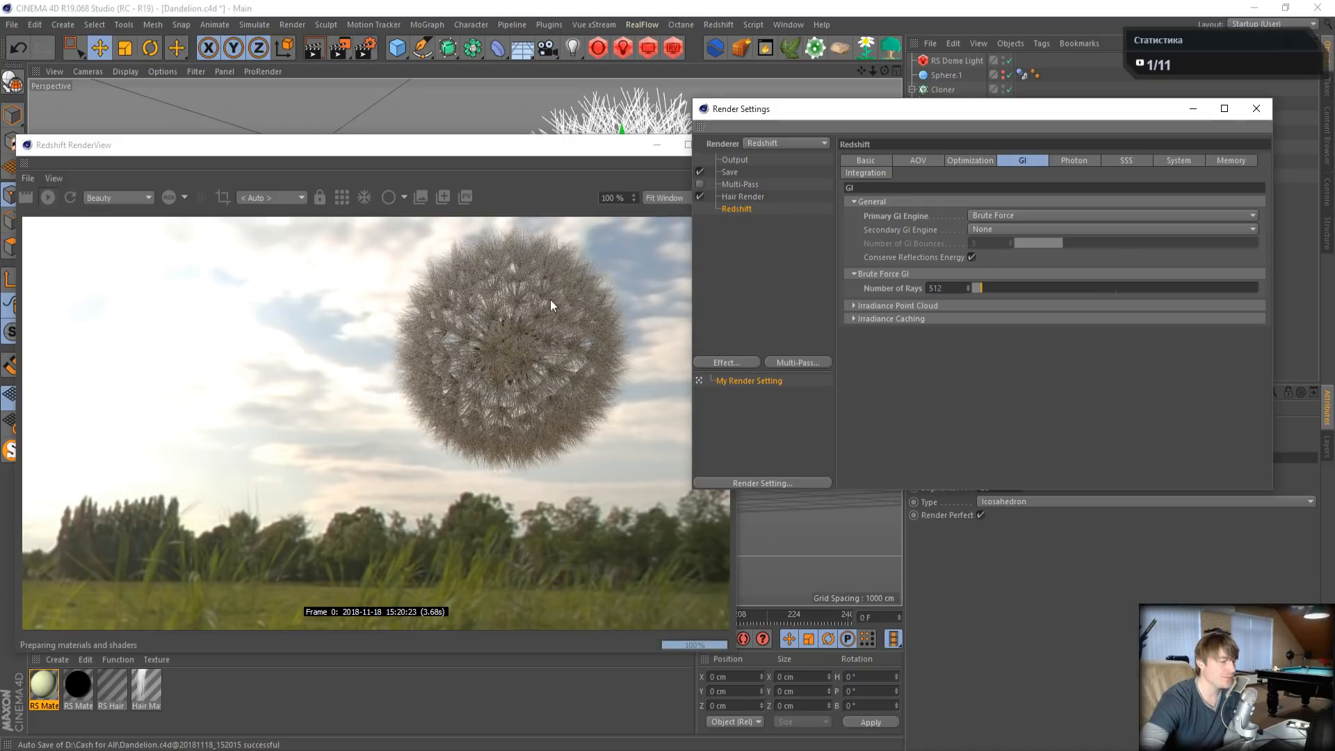
pyautogui.click(341, 196)
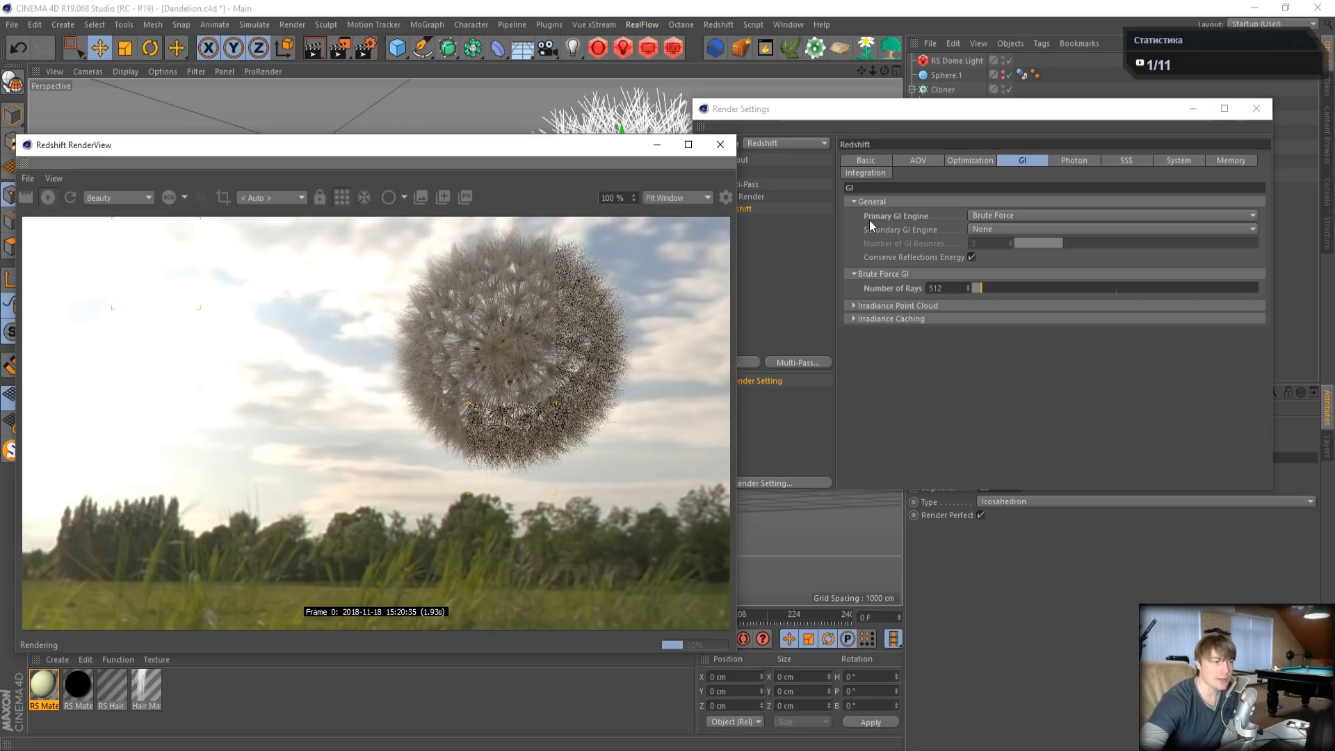
# - Set the Primary GI Engine back to None and close the render settings
pyautogui.click(990, 217)
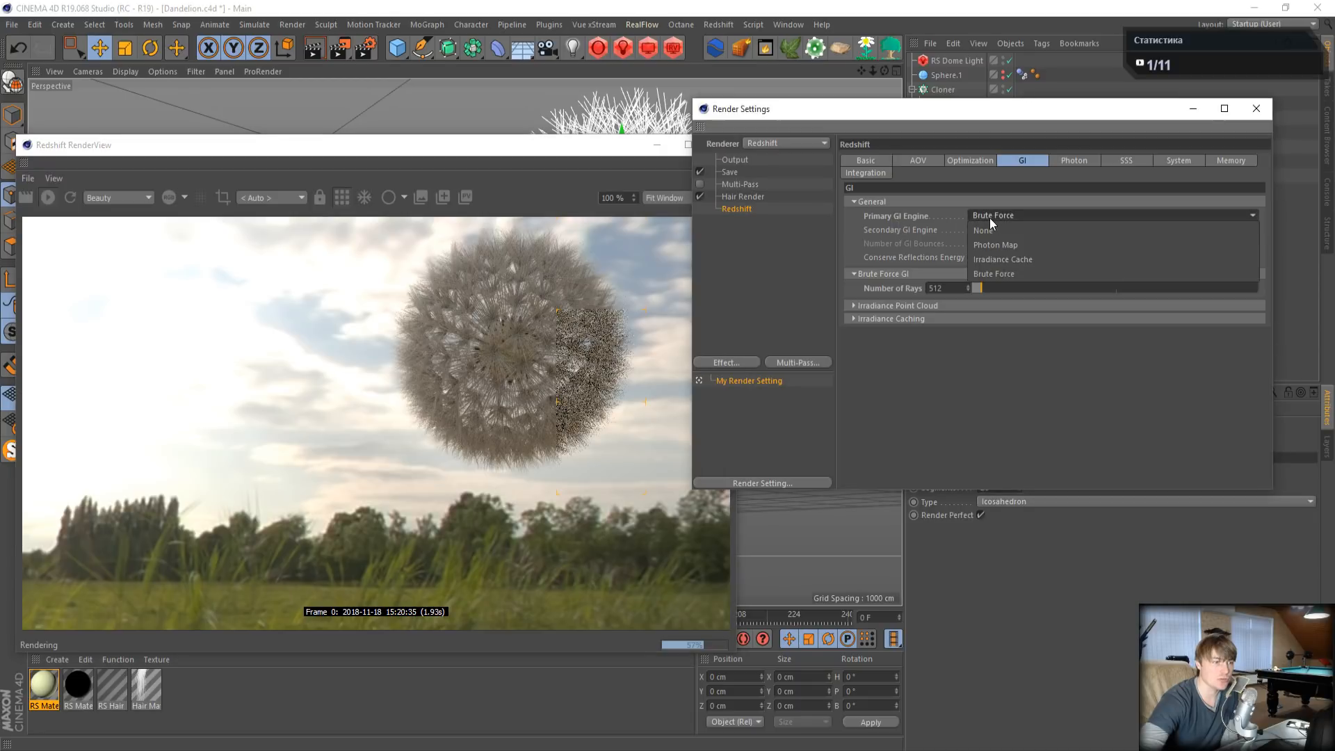
pyautogui.click(982, 231)
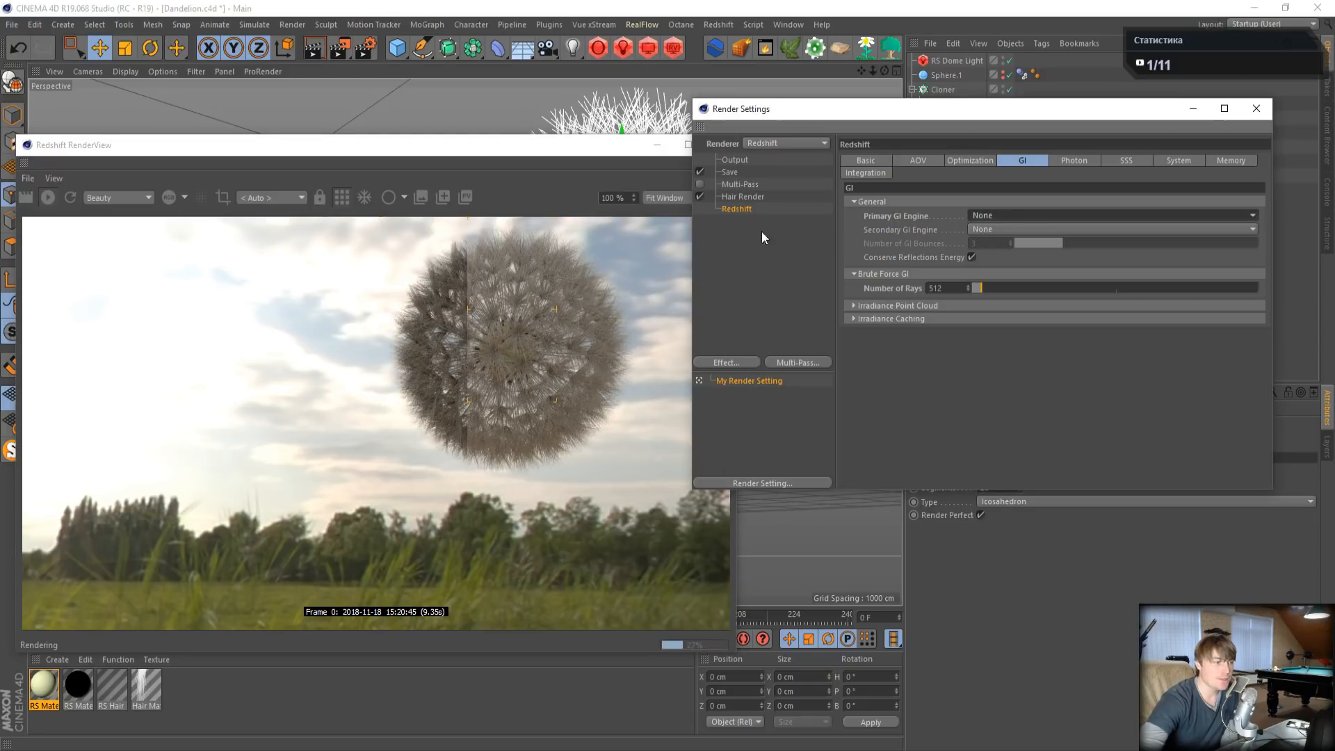
pyautogui.click(1255, 110)
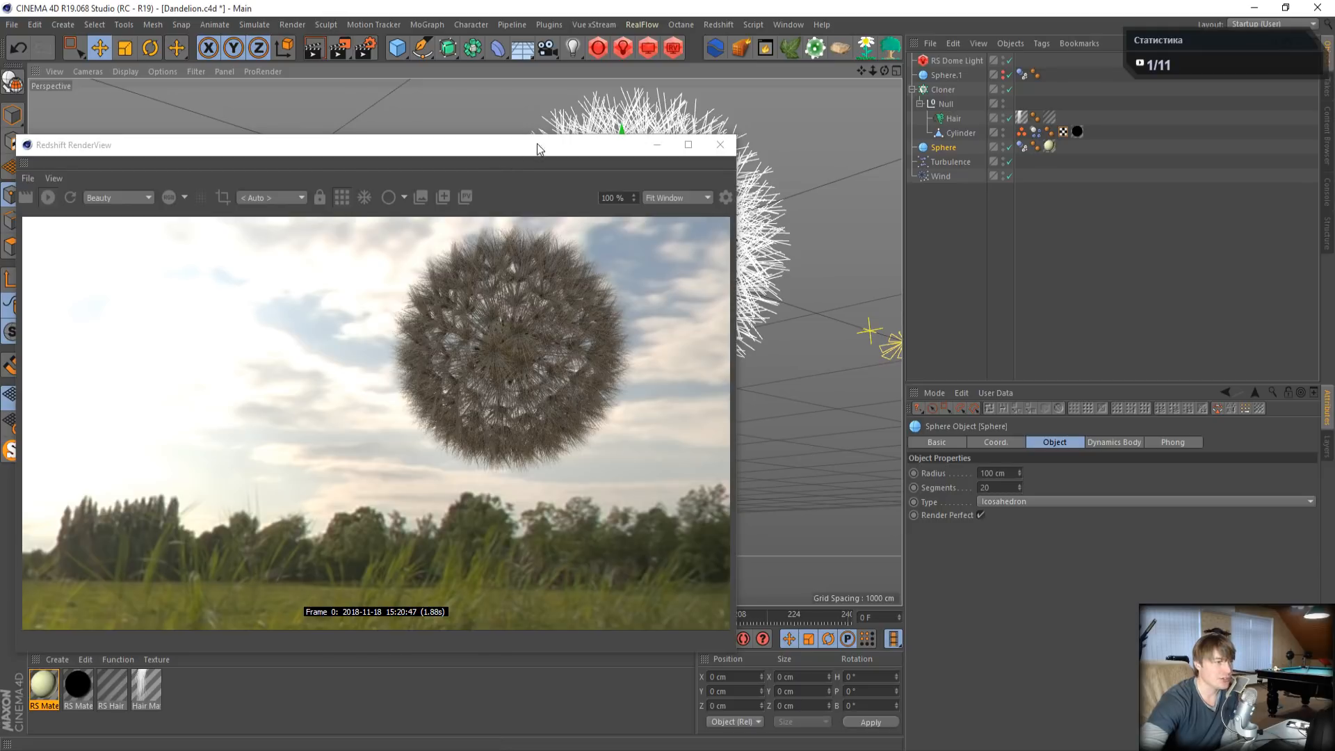
# - Add a Camera object from the current view and lock it with a Protection tag
pyautogui.click(544, 52)
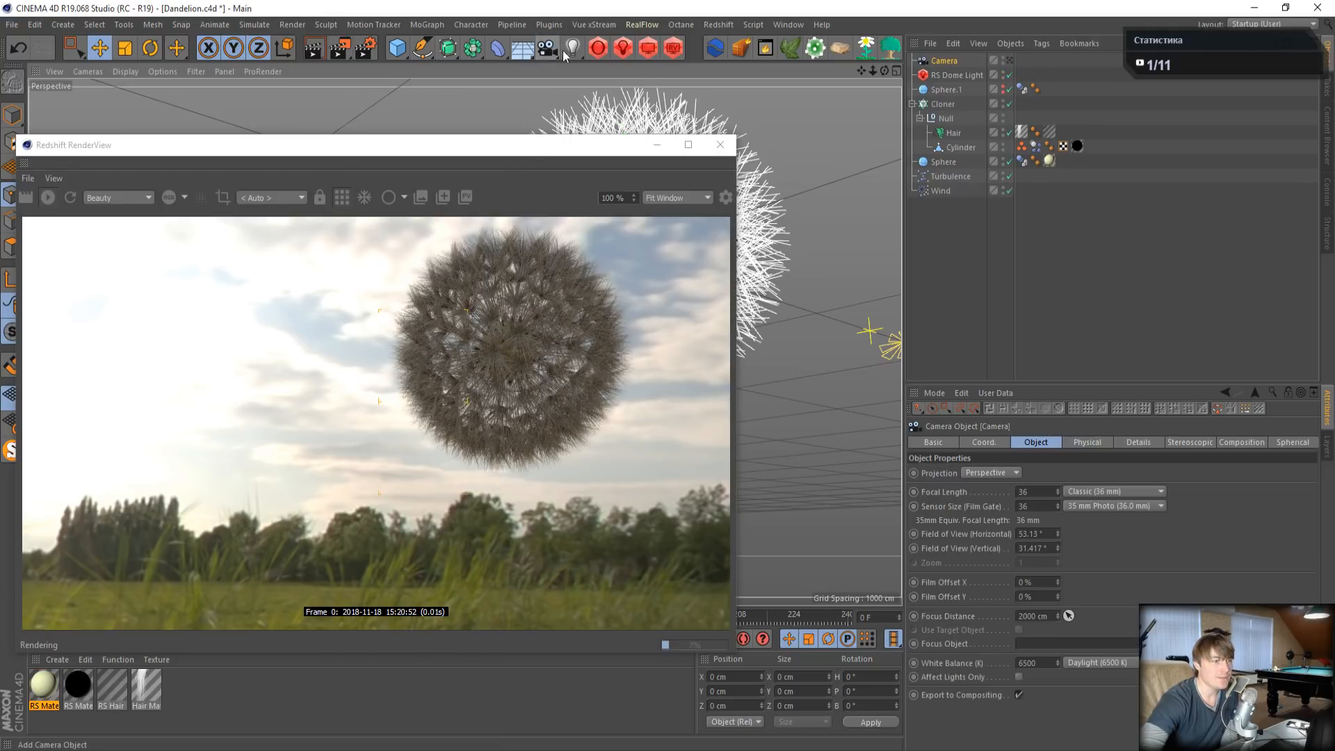
pyautogui.rightClick(936, 60)
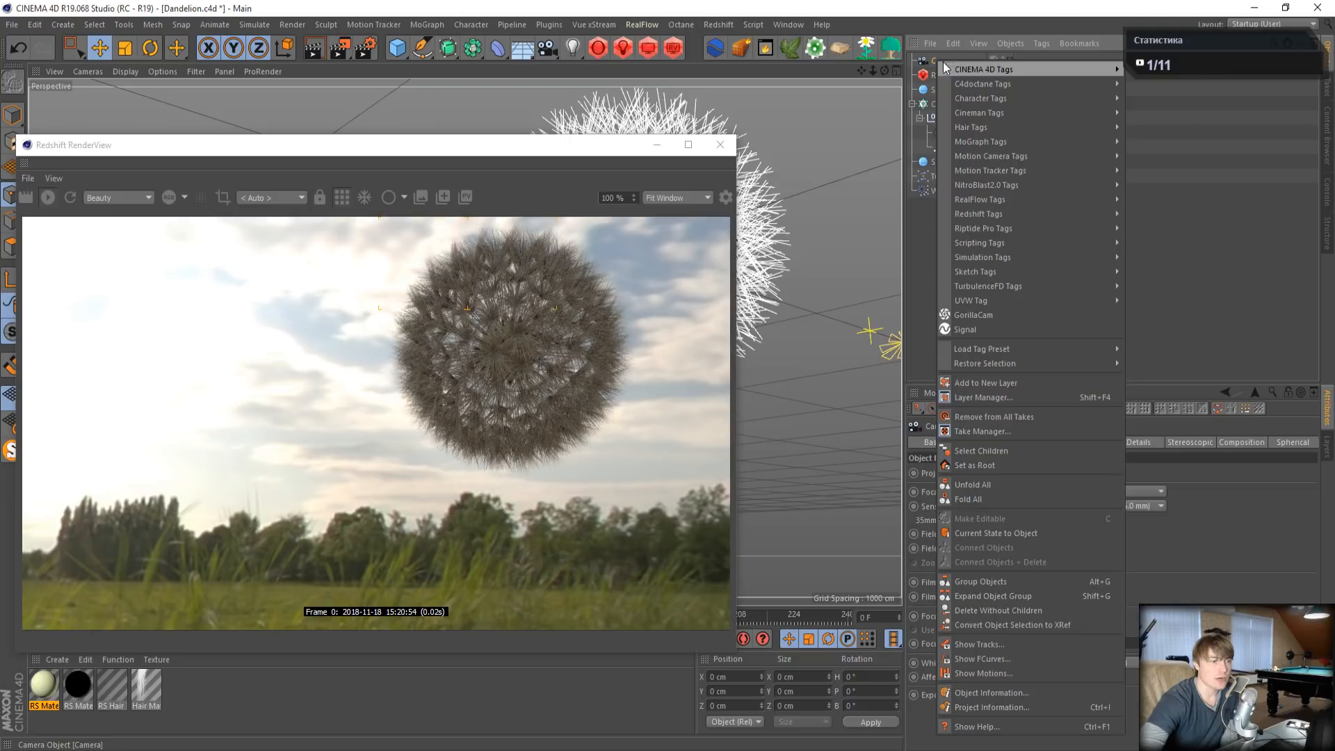
pyautogui.moveTo(994, 69)
pyautogui.click(1182, 299)
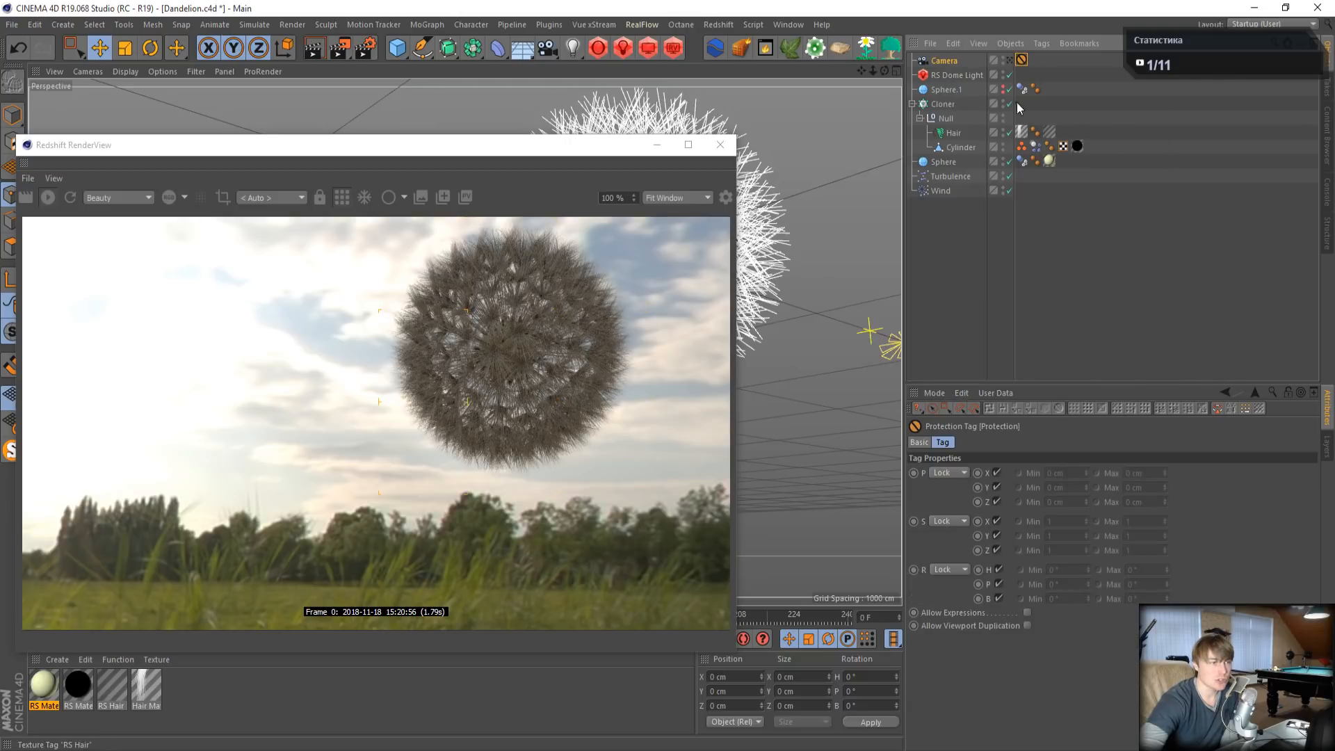
# - Add a Redshift Camera tag to the Camera object
pyautogui.rightClick(945, 63)
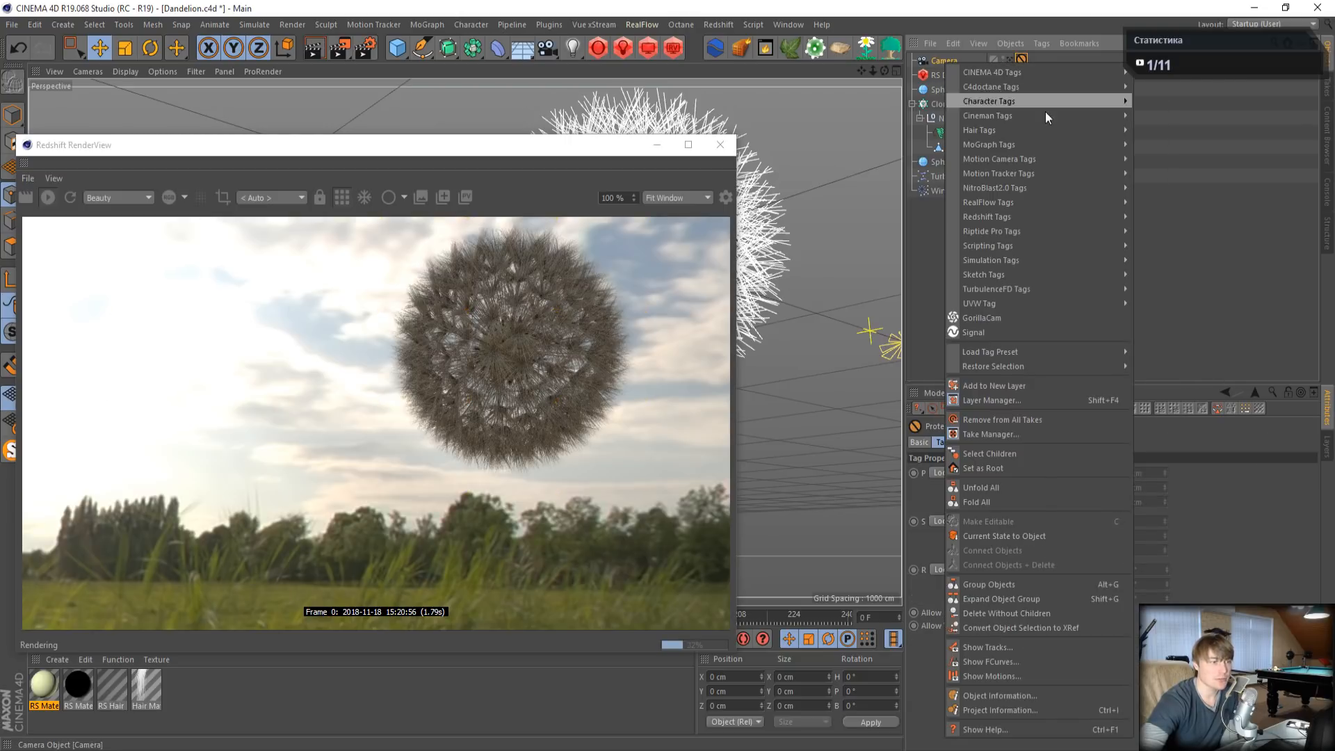
pyautogui.moveTo(1049, 216)
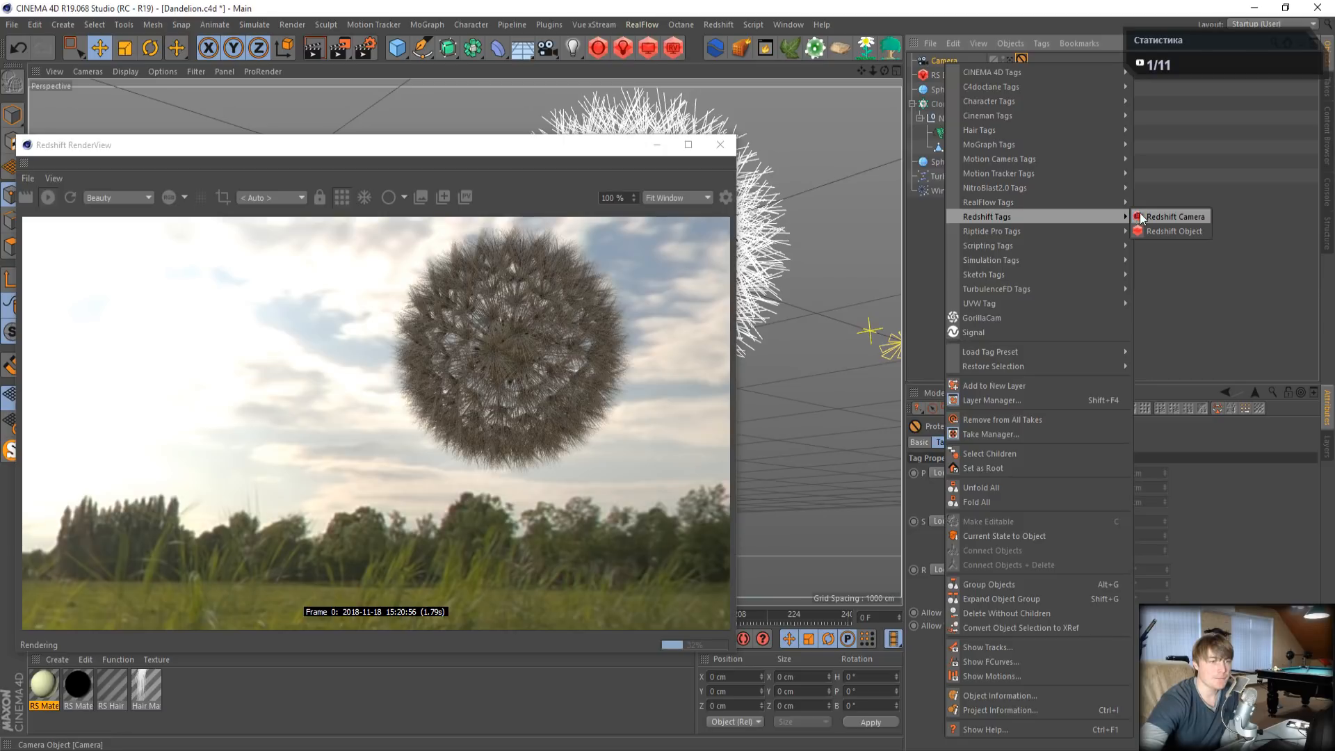
pyautogui.click(1169, 216)
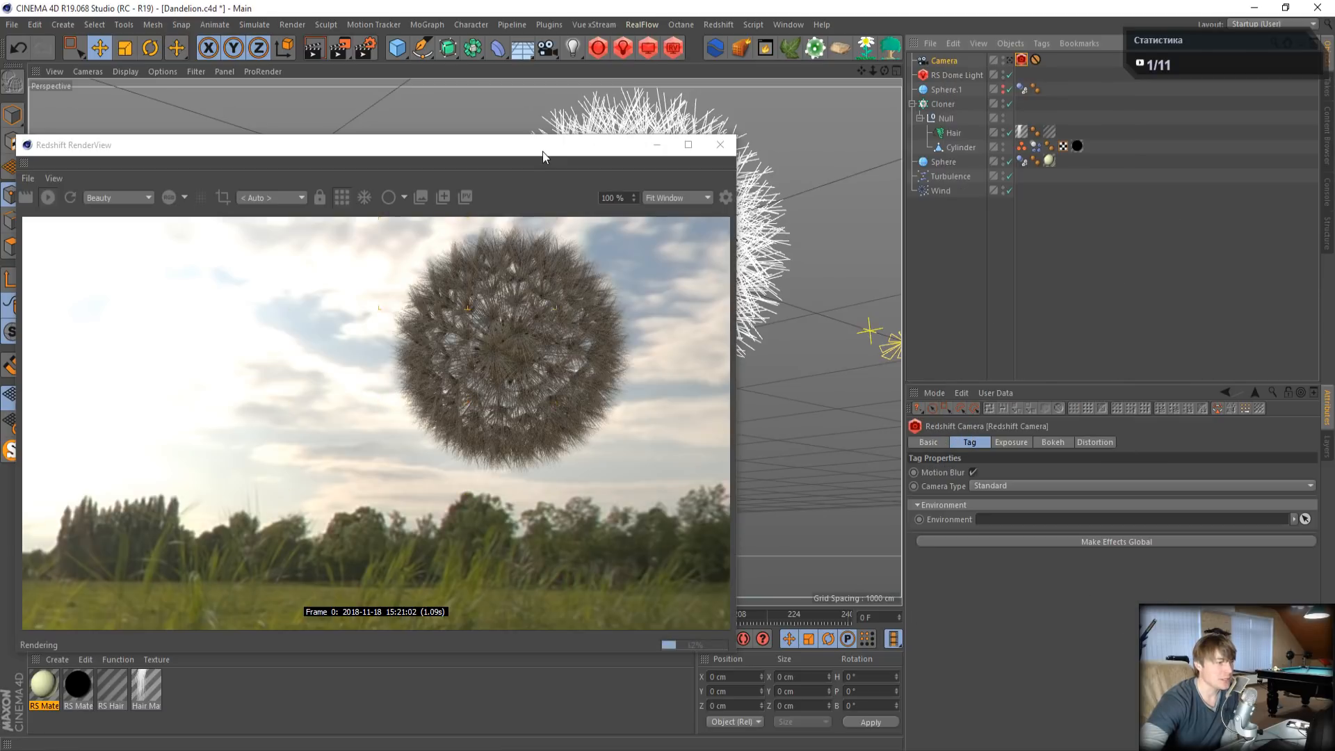
# - Set the Camera's Focus Distance by picking the center of the dandelion in the perspective view
pyautogui.moveTo(543, 156); pyautogui.dragTo(315, 137)
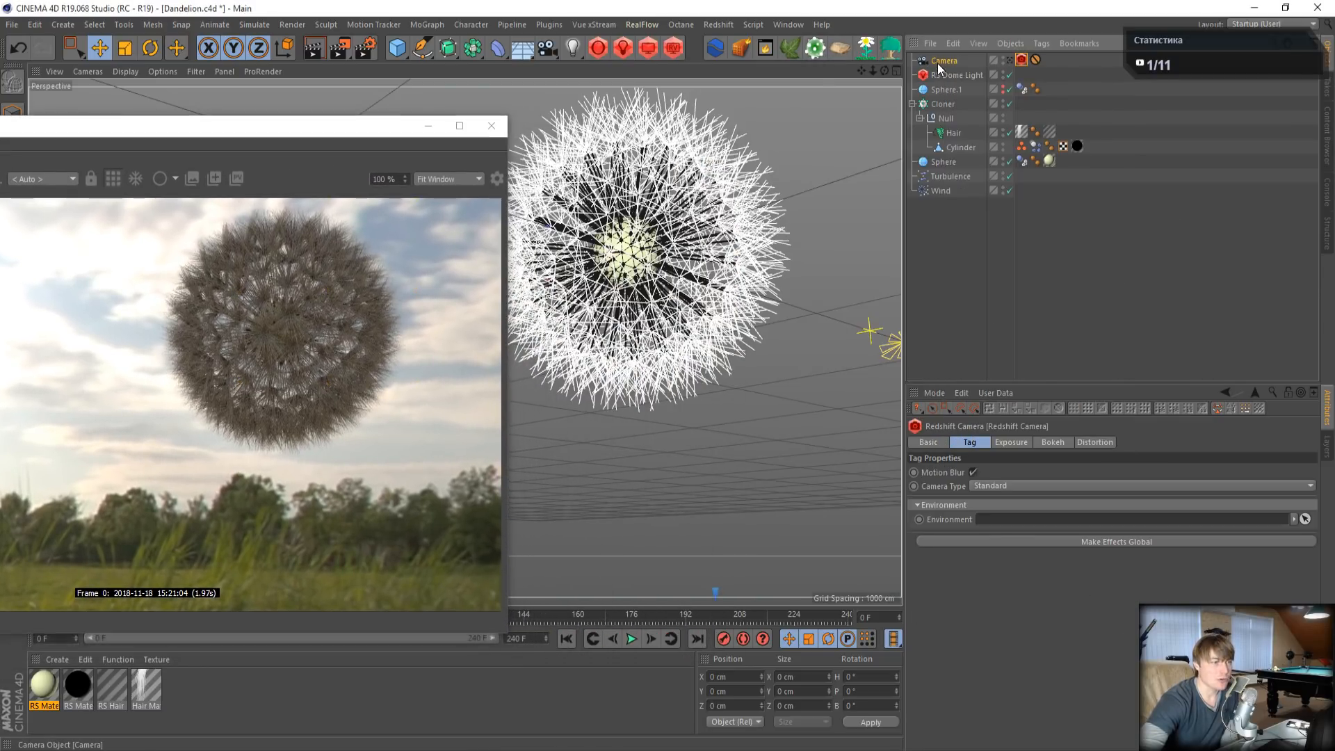
pyautogui.click(938, 65)
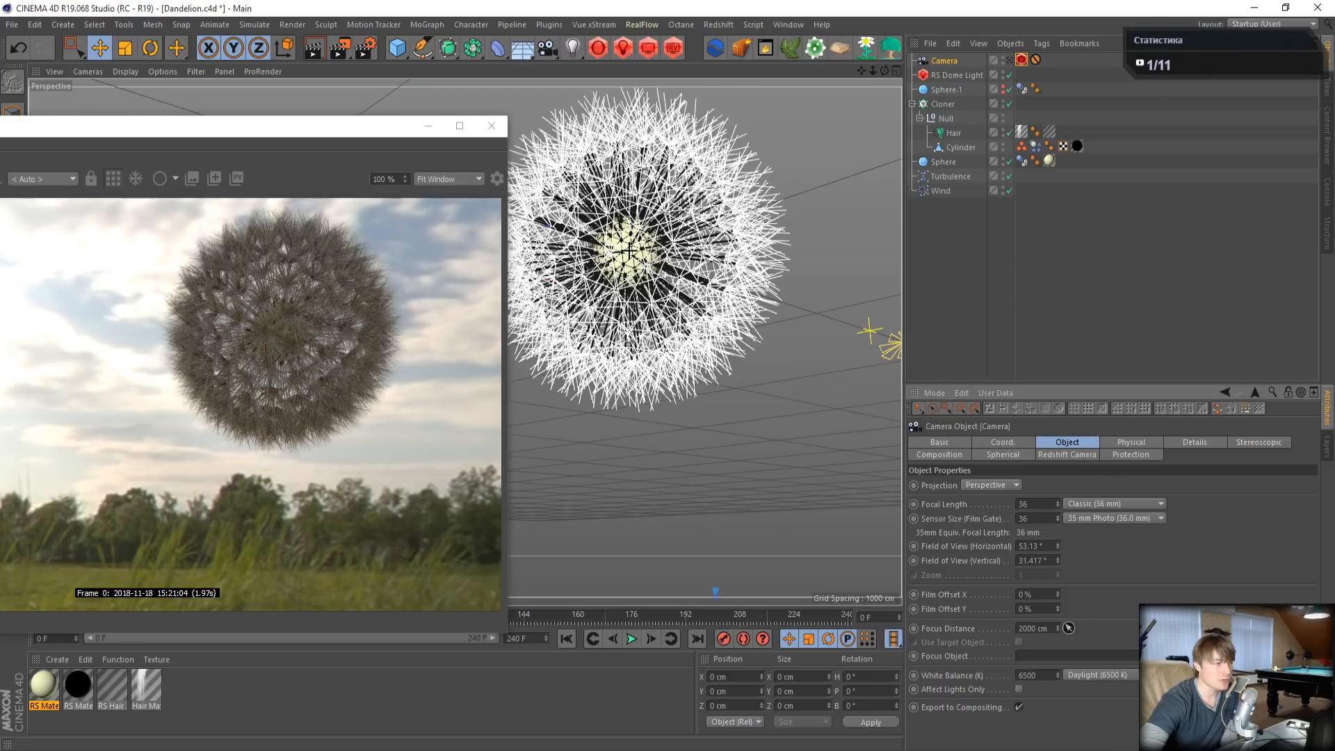
pyautogui.click(629, 250)
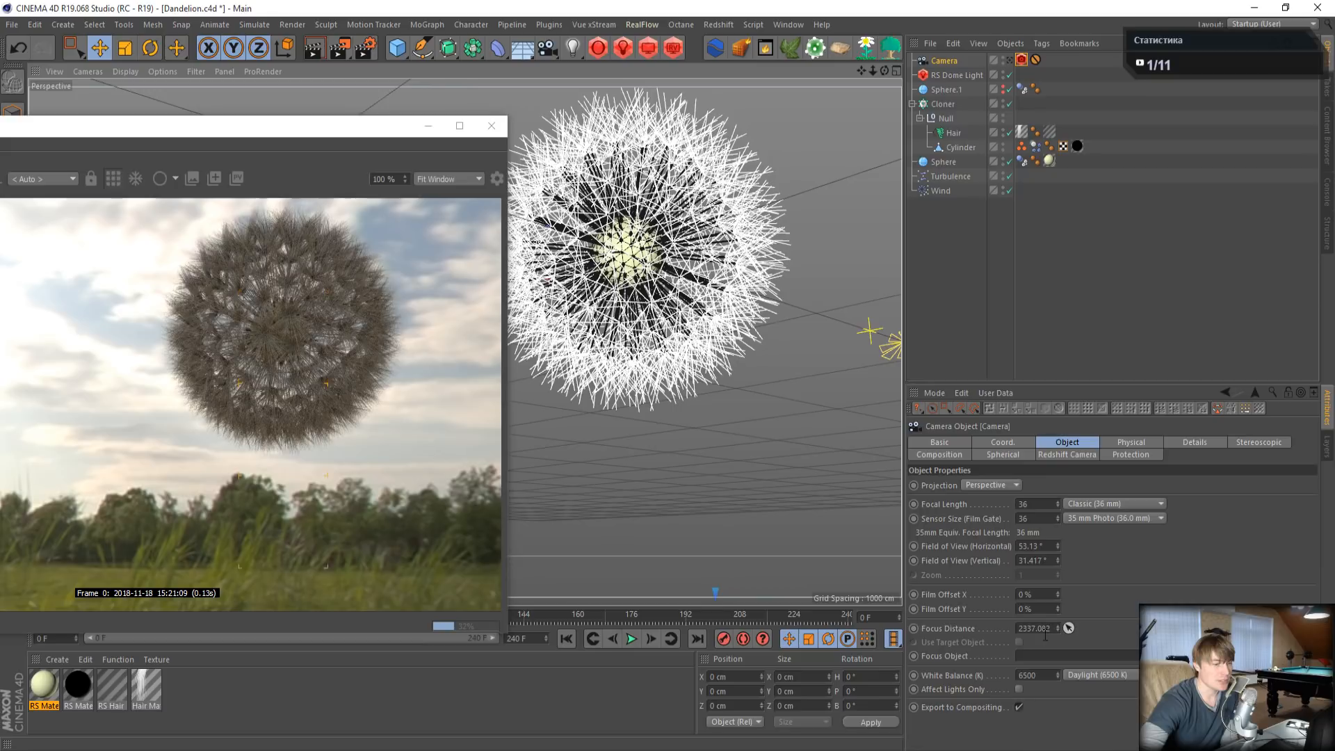
pyautogui.moveTo(275, 130); pyautogui.dragTo(534, 82)
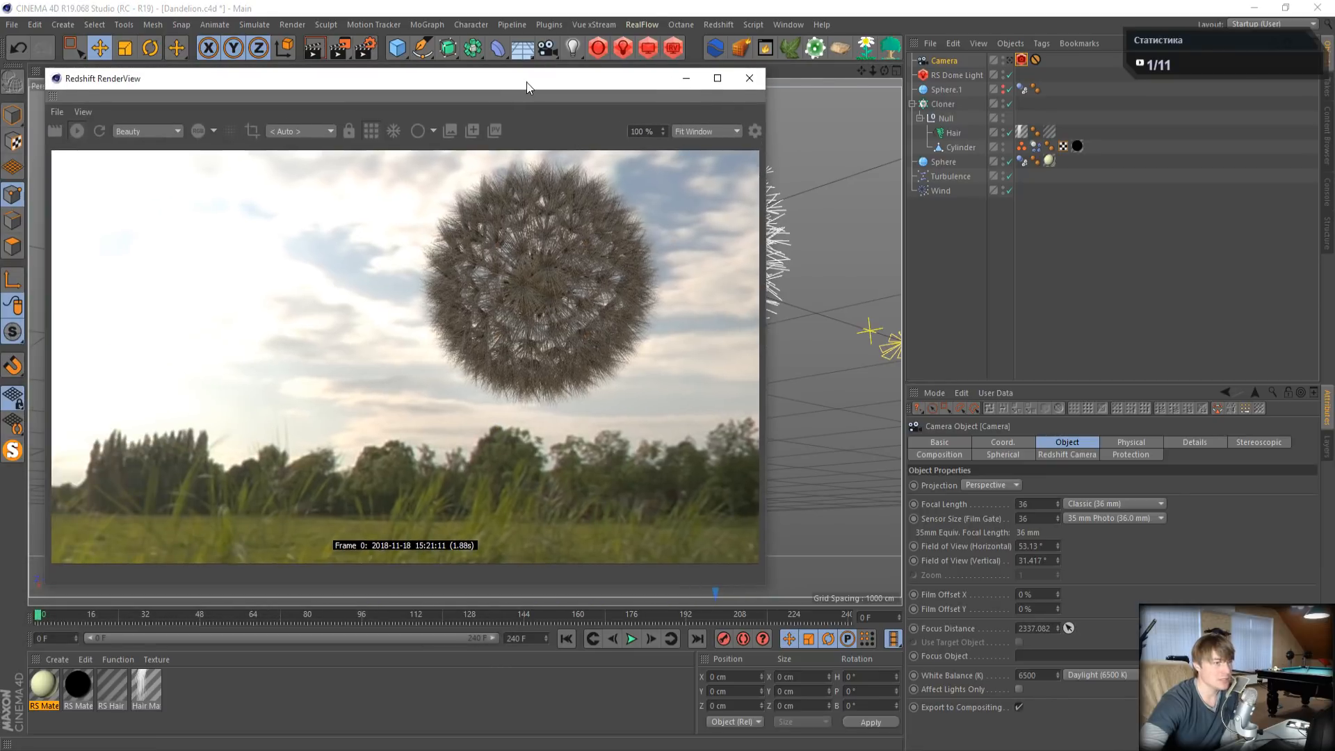
# - Enable Bokeh on the Camera's Redshift Camera tag and set its Power to 10
pyautogui.click(1020, 60)
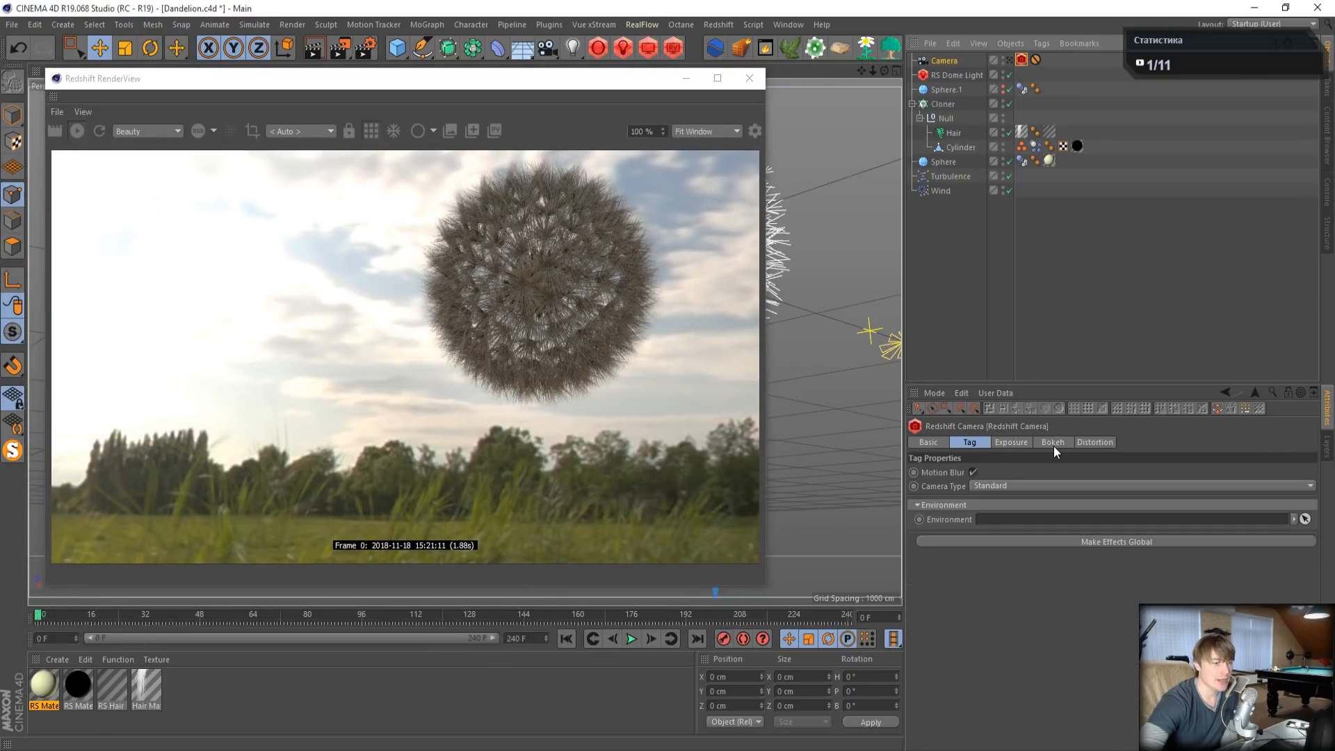
pyautogui.click(1053, 443)
pyautogui.click(958, 473)
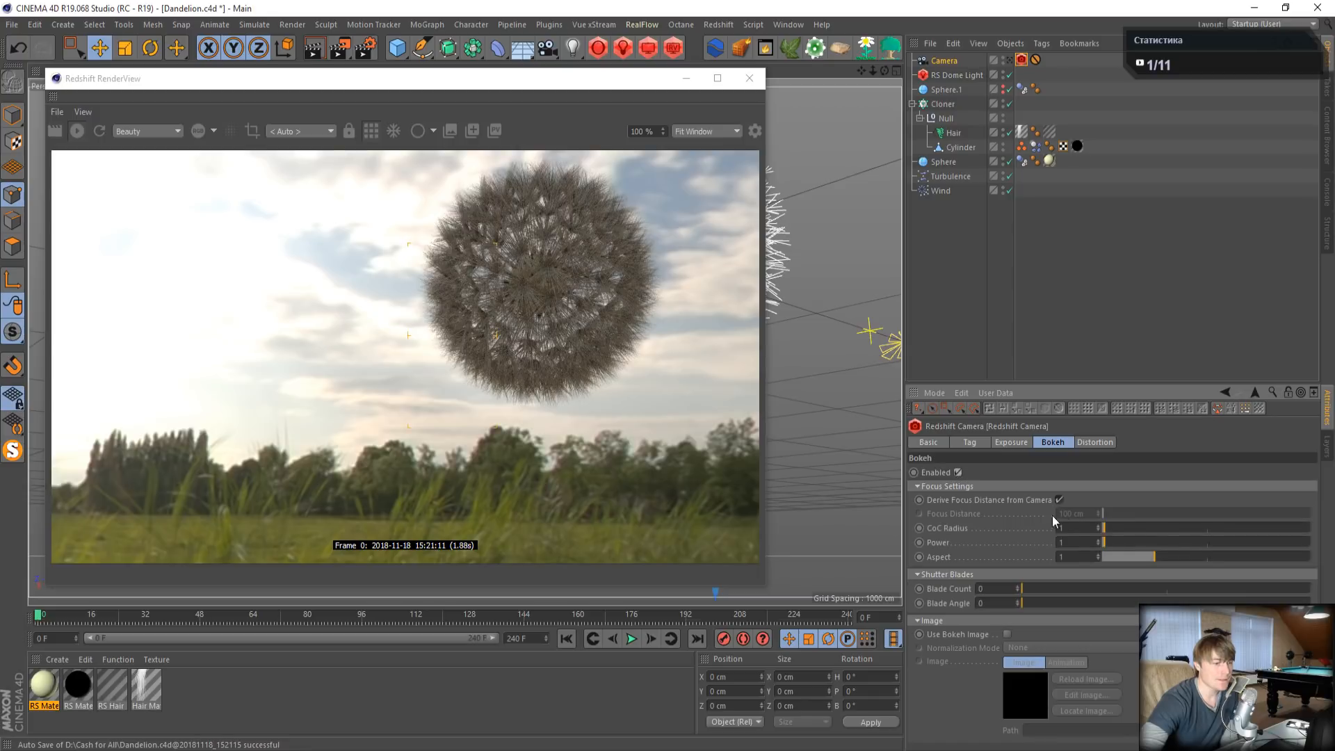
pyautogui.write('0')
pyautogui.press('Return')
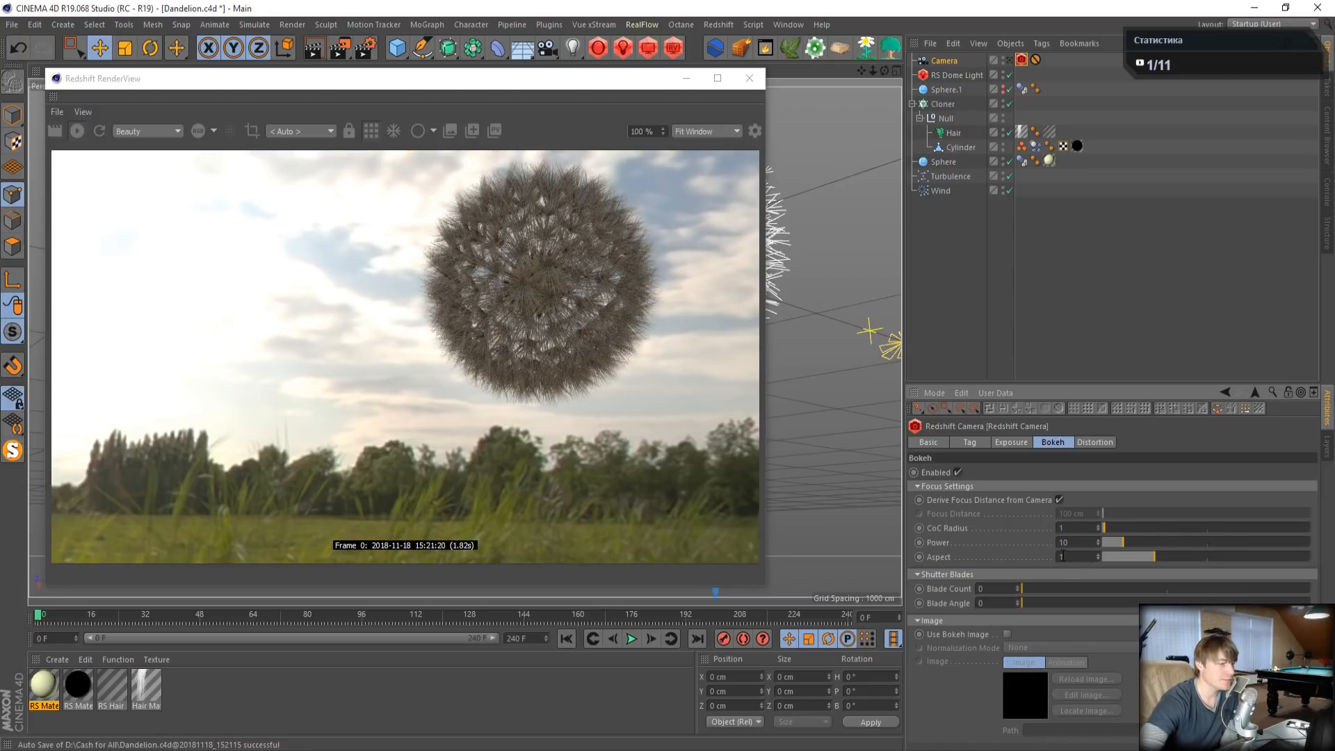
# - Set the Redshift Camera's bokeh Power to 20
pyautogui.moveTo(1081, 541); pyautogui.dragTo(983, 519)
pyautogui.write('20')
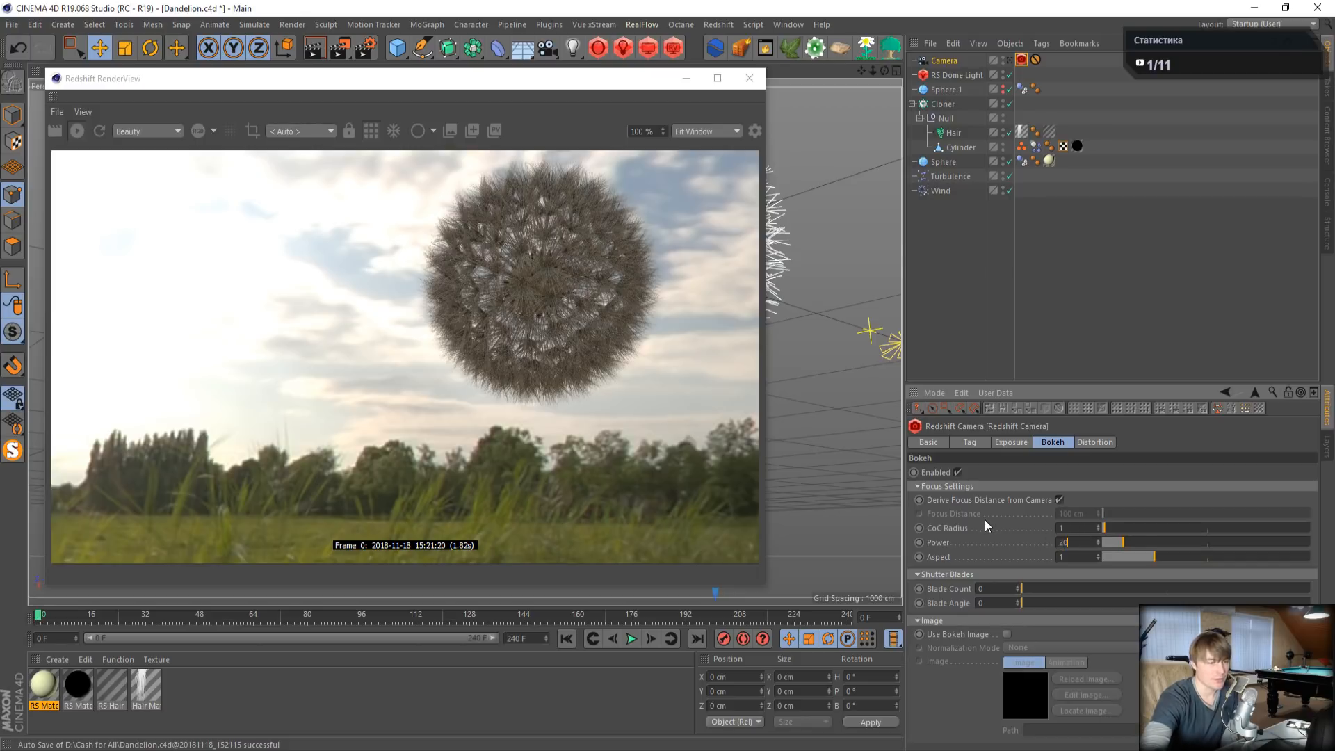
pyautogui.press('Return')
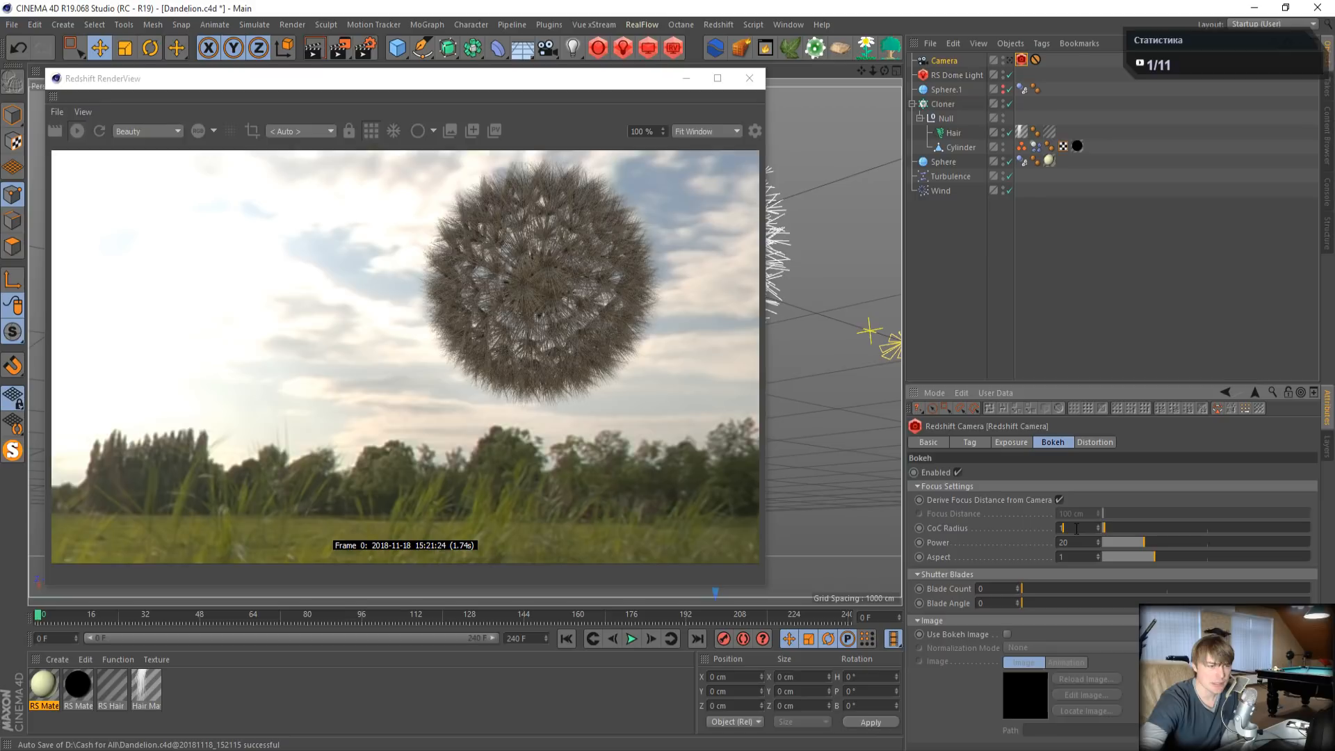
# - Set the bokeh CoC Radius to 10 and the Power to 1
pyautogui.write('0')
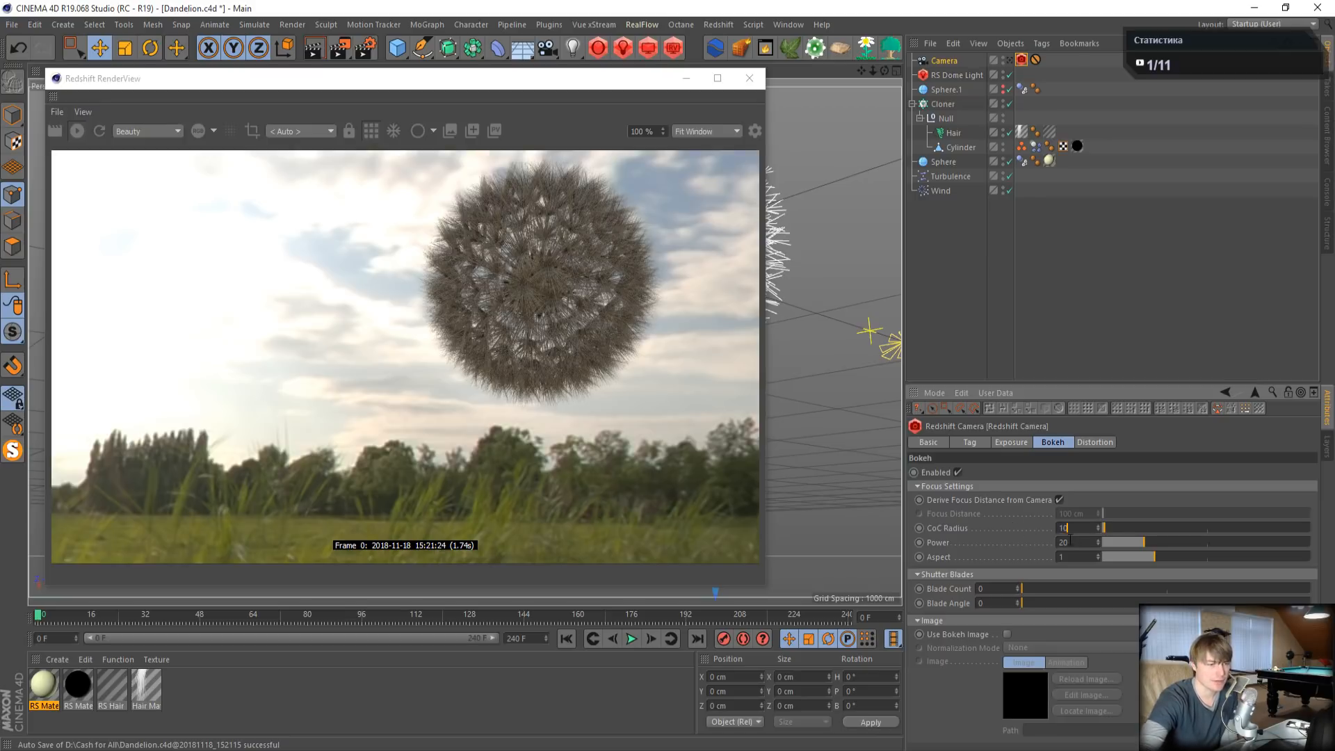
pyautogui.moveTo(1077, 542); pyautogui.dragTo(937, 553)
pyautogui.write('1')
pyautogui.press('Return')
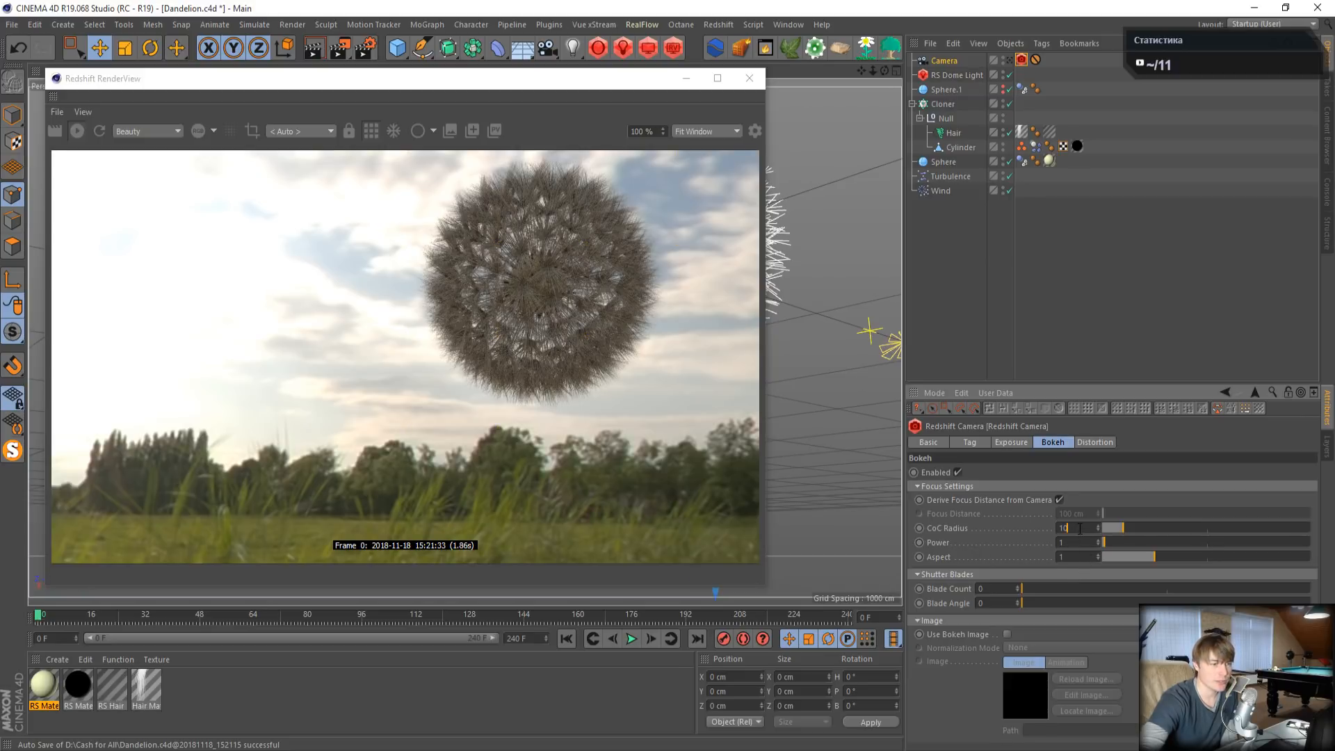
# - Set both the bokeh CoC Radius and the Power to 50
pyautogui.write('50')
pyautogui.press('Return')
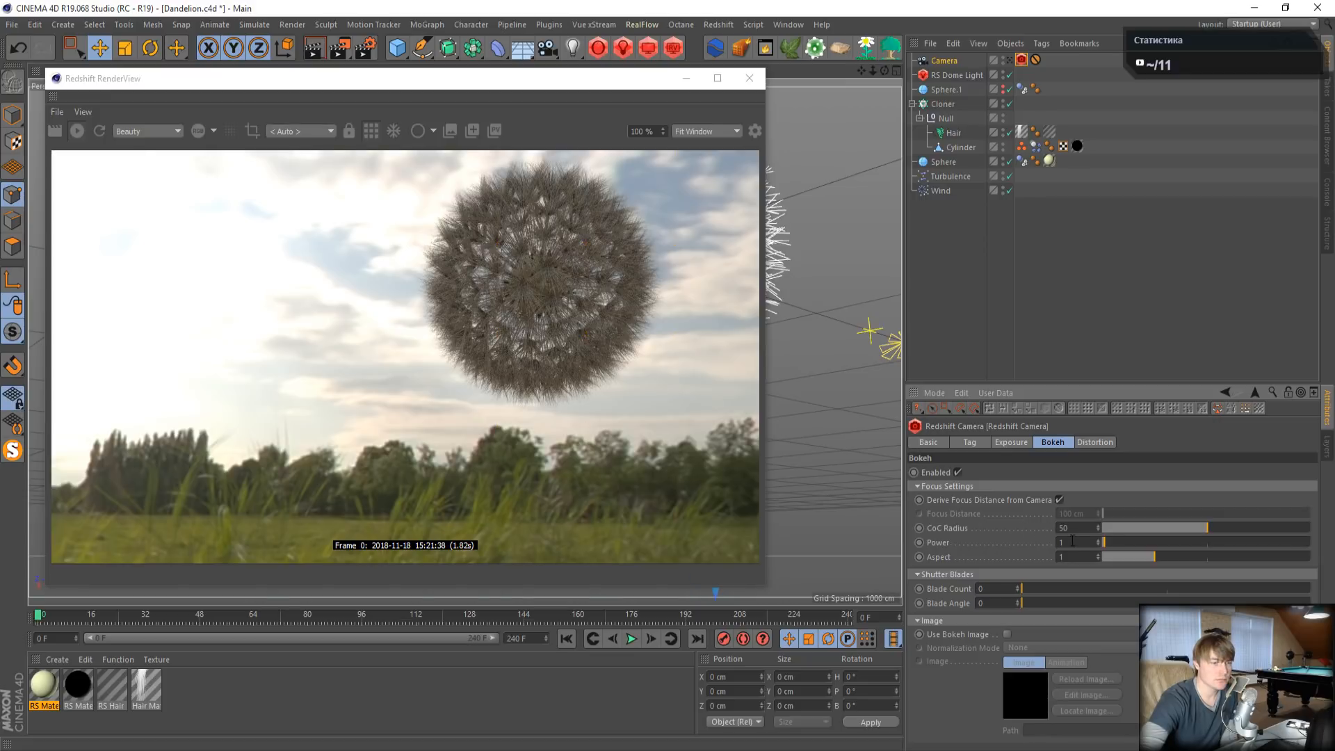
pyautogui.write('50')
pyautogui.press('Return')
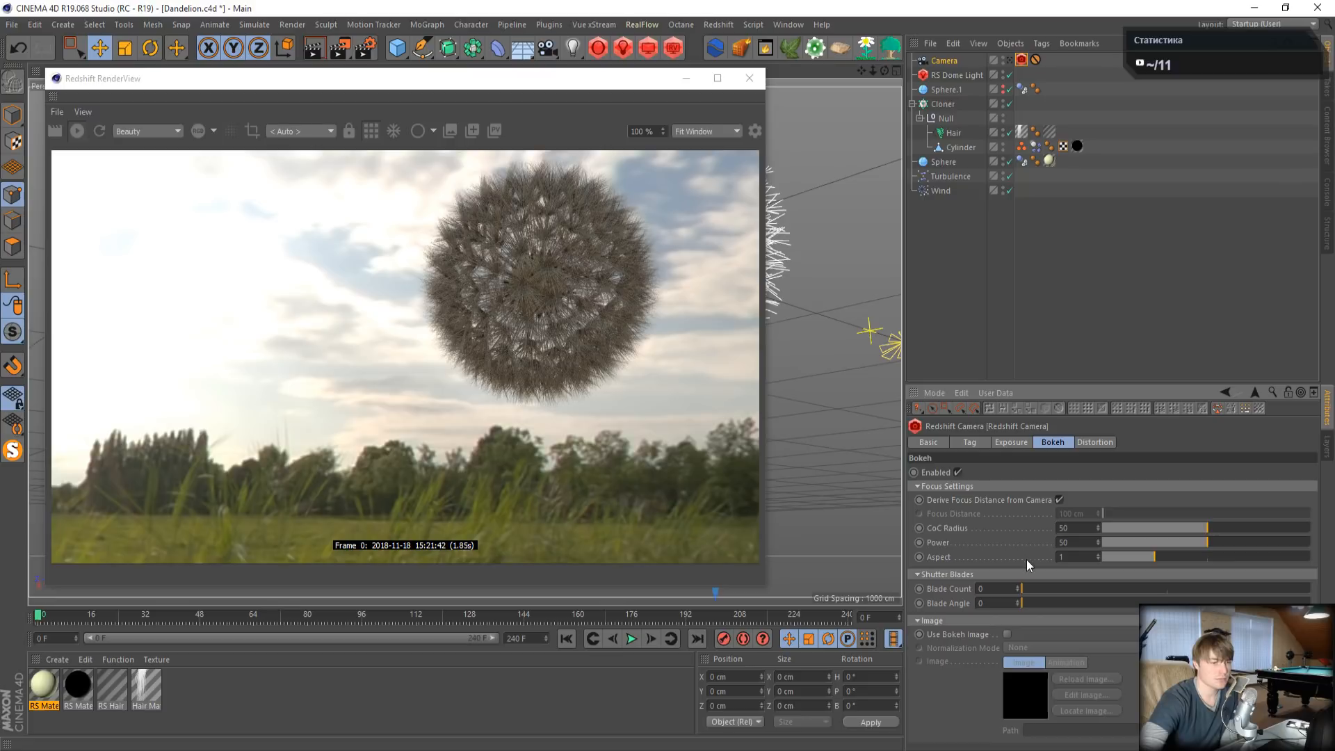
# - Look through the Camera for the render and set the bokeh CoC Radius to 1
pyautogui.click(1010, 60)
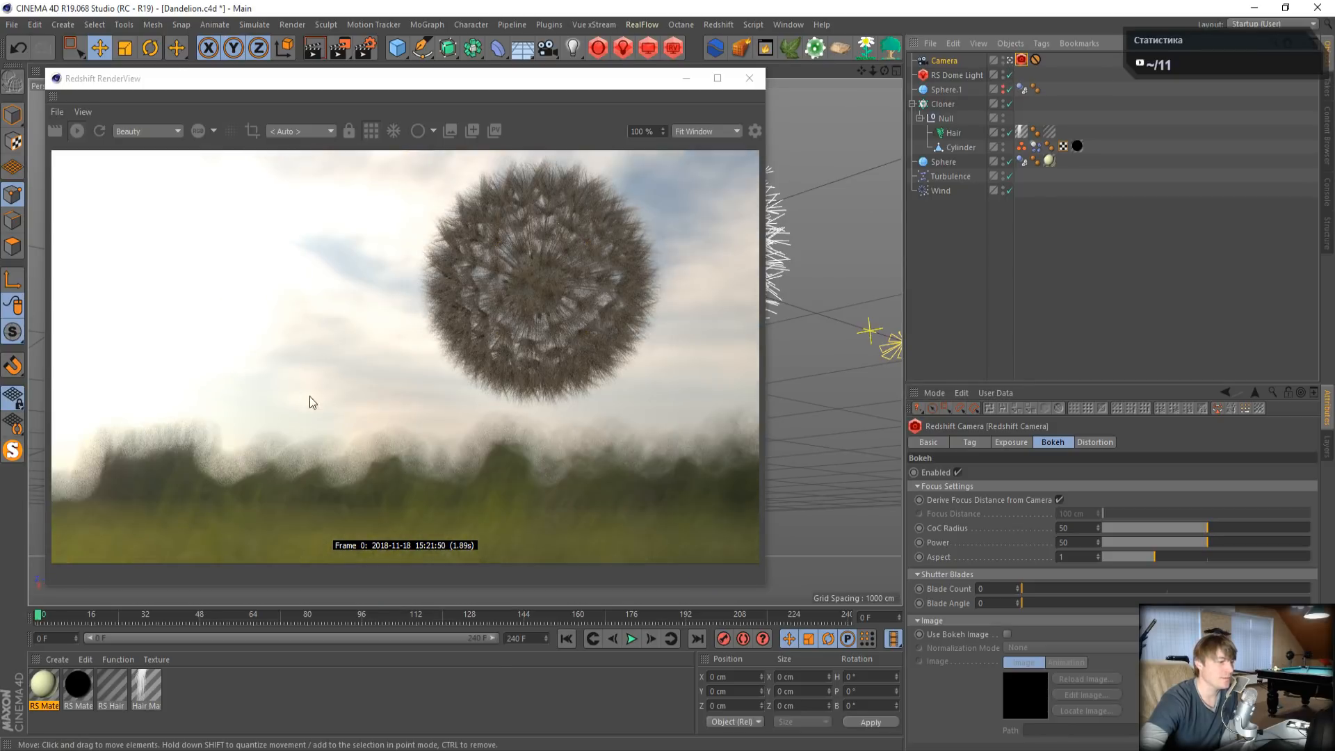
pyautogui.click(1082, 529)
pyautogui.press('BackSpace')
pyautogui.press('BackSpace')
pyautogui.write('1')
pyautogui.press('Return')
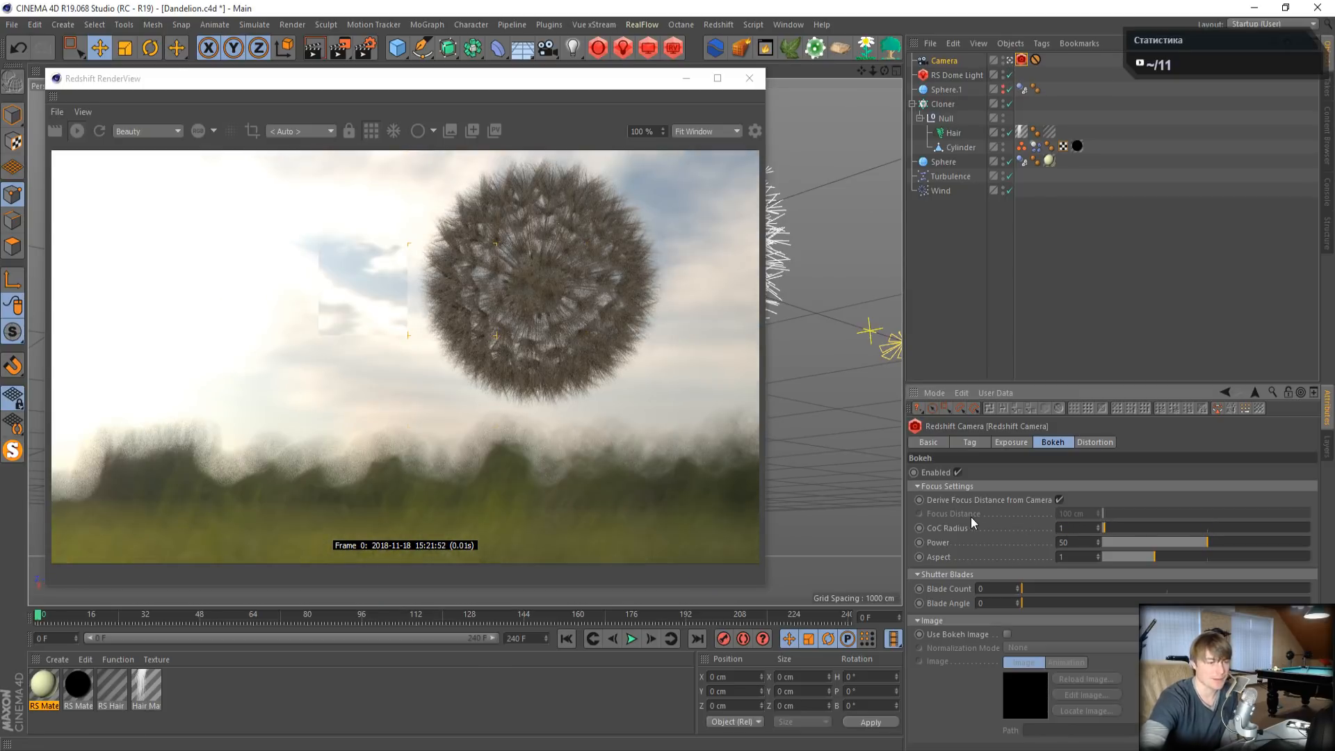
# - Set the bokeh Power to 1 and the CoC Radius to 10, and close the render preview
pyautogui.moveTo(1077, 541); pyautogui.dragTo(1017, 542)
pyautogui.write('1')
pyautogui.press('Return')
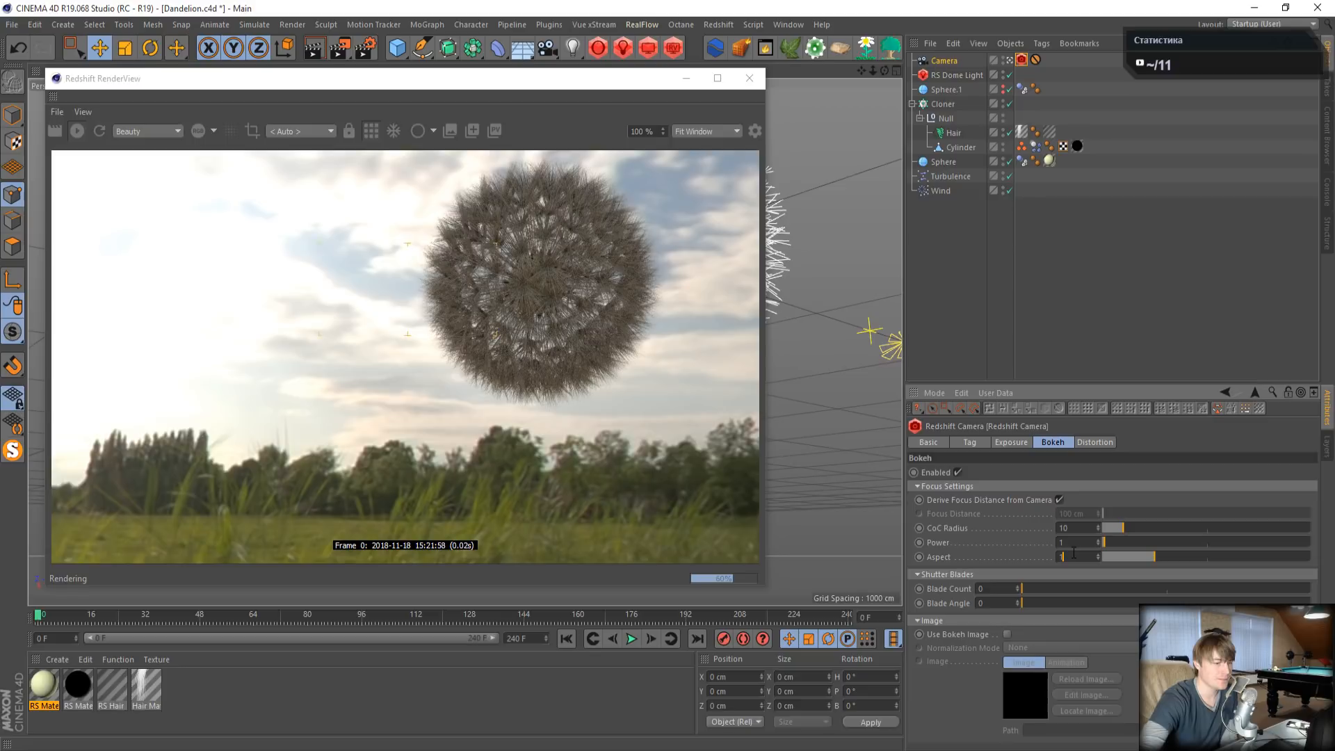
pyautogui.press('Return')
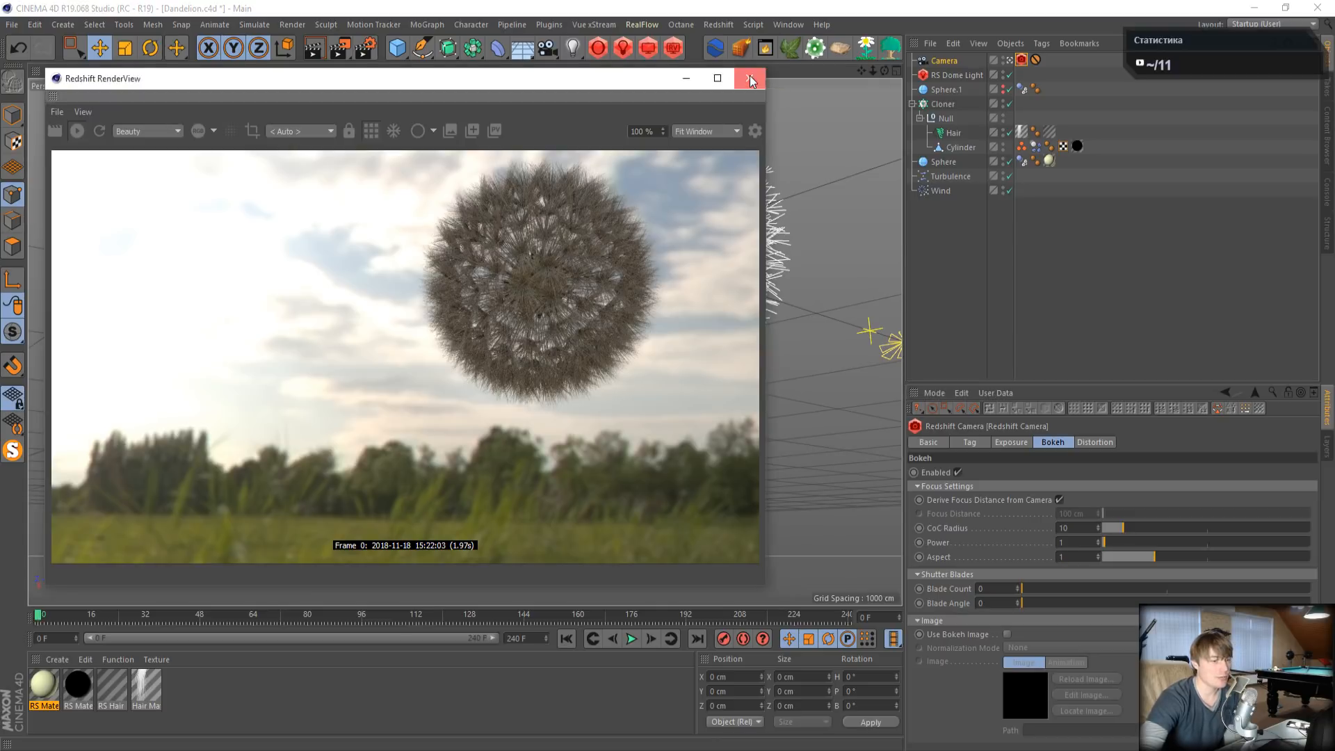
pyautogui.click(749, 78)
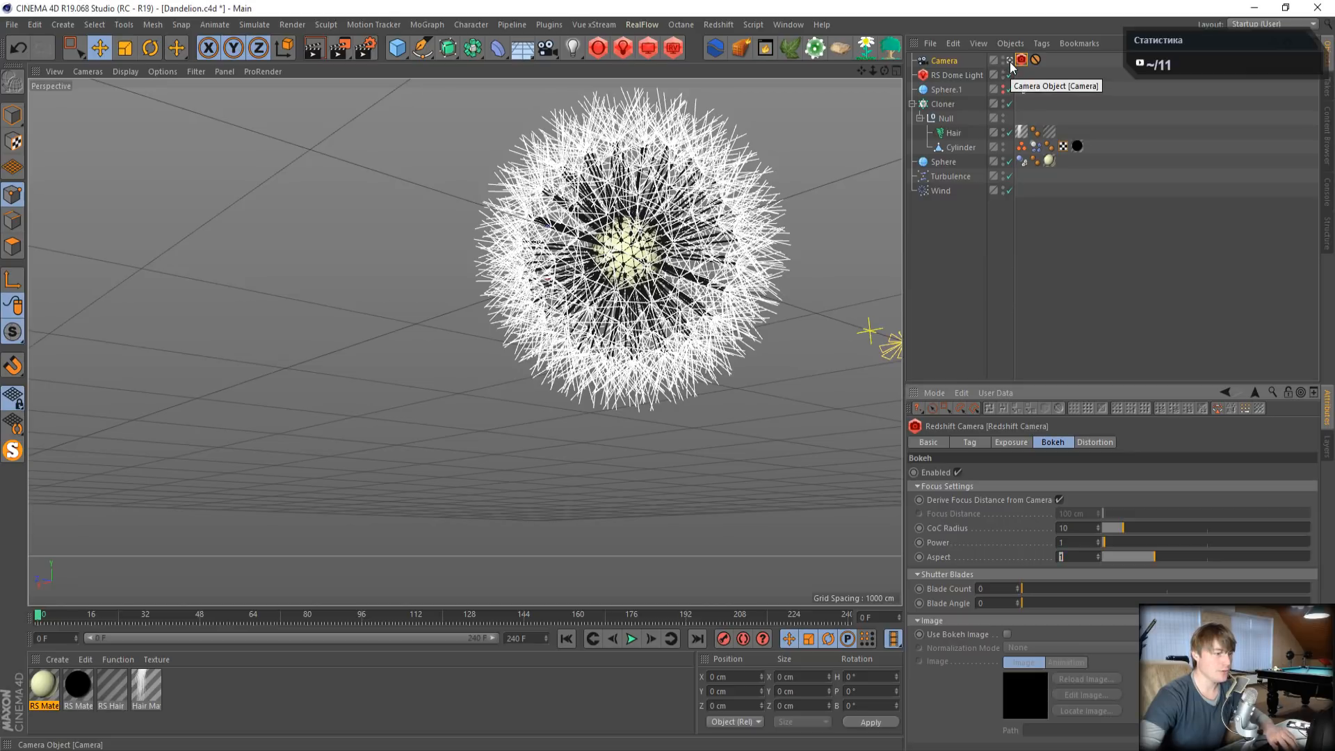
# - Place the first Bezier points of a stem spline with the Pen in the Front view, starting at the dandelion head's underside
pyautogui.middleClick(724, 341)
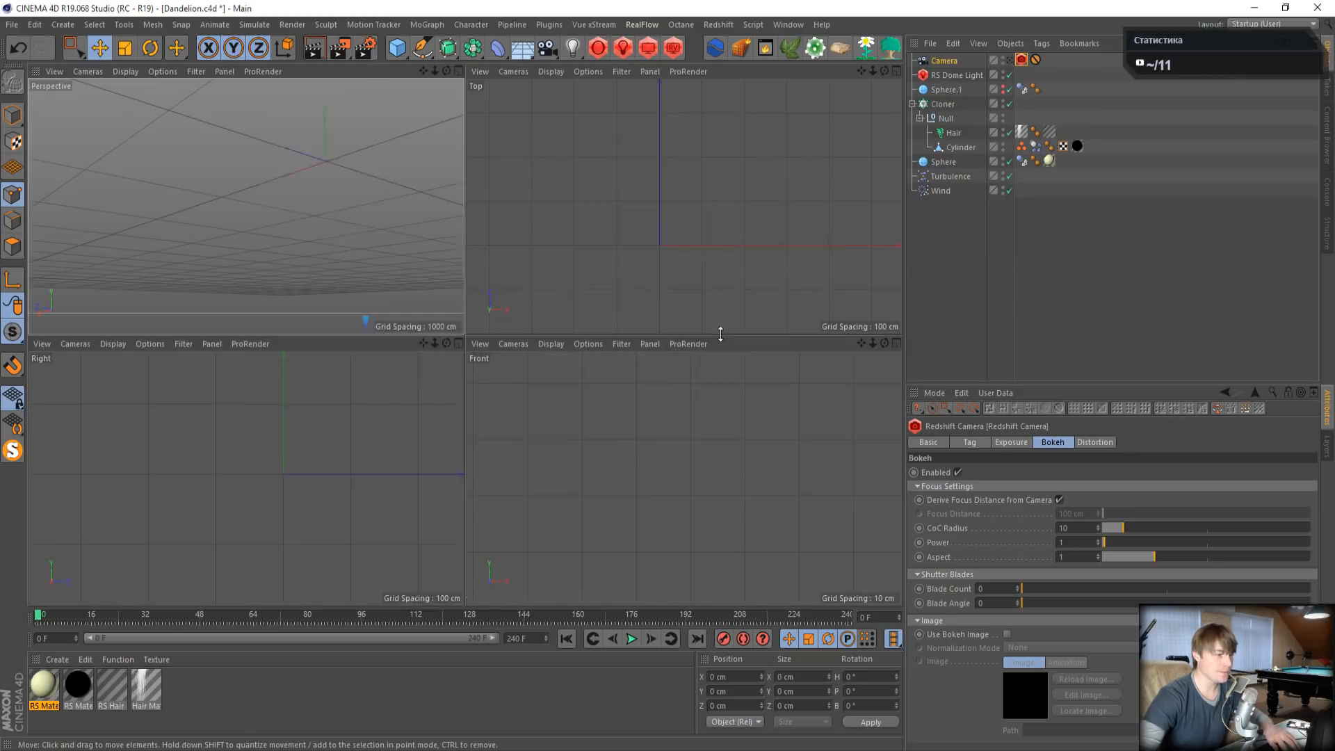
pyautogui.middleClick(619, 278)
pyautogui.middleClick(618, 278)
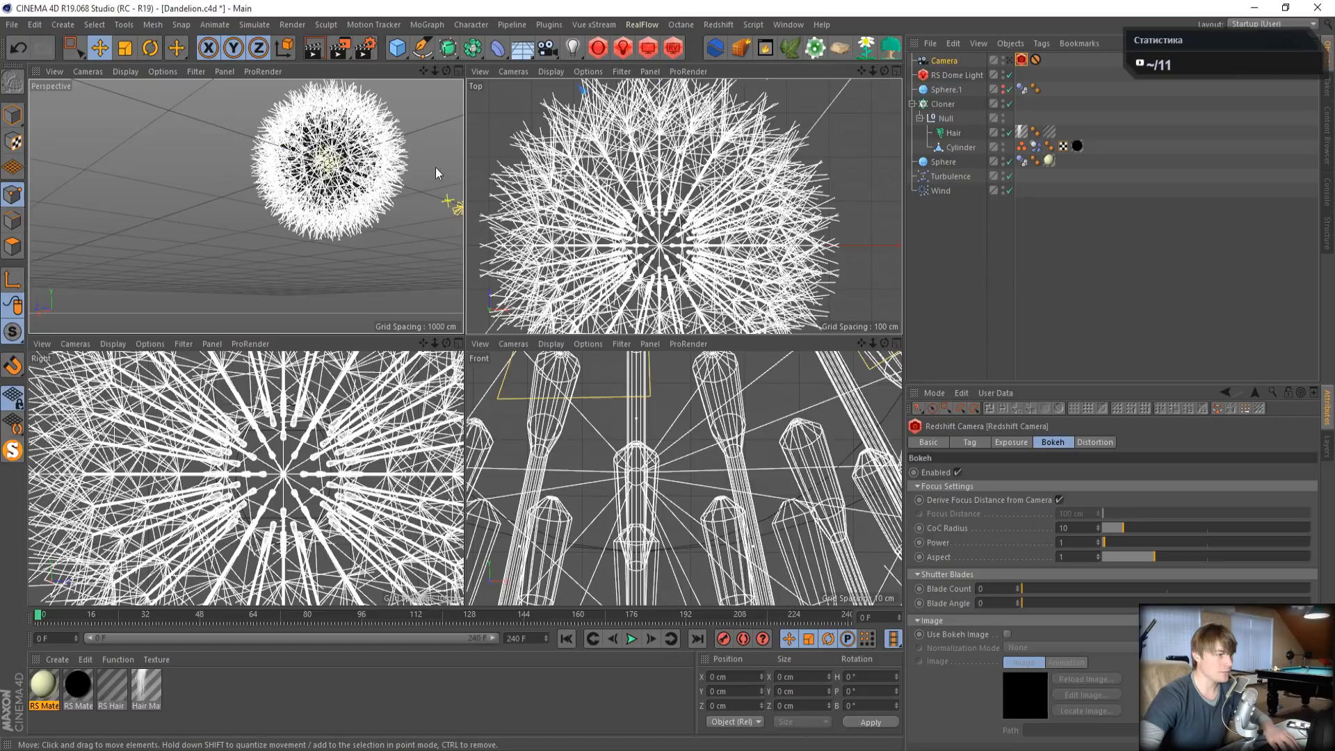
pyautogui.middleClick(652, 480)
pyautogui.scroll(-10, 652, 480)
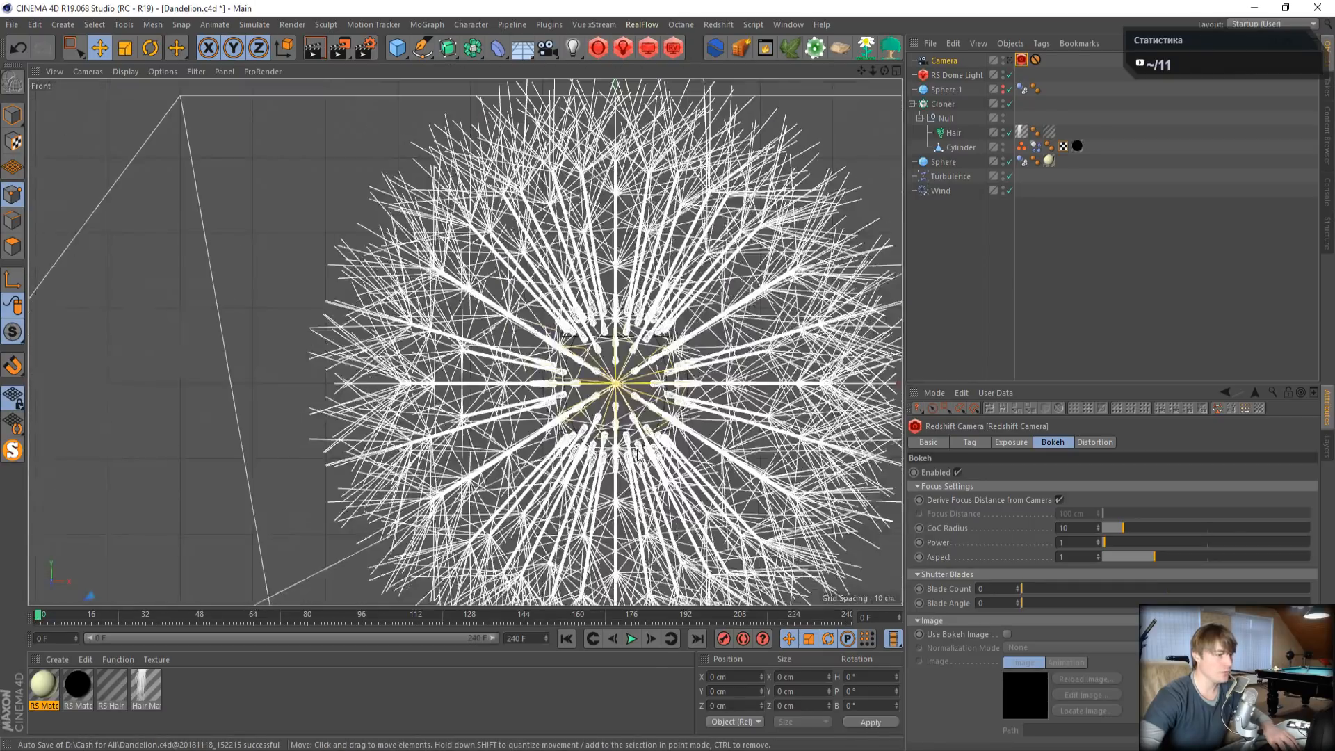
pyautogui.scroll(-8, 680, 428)
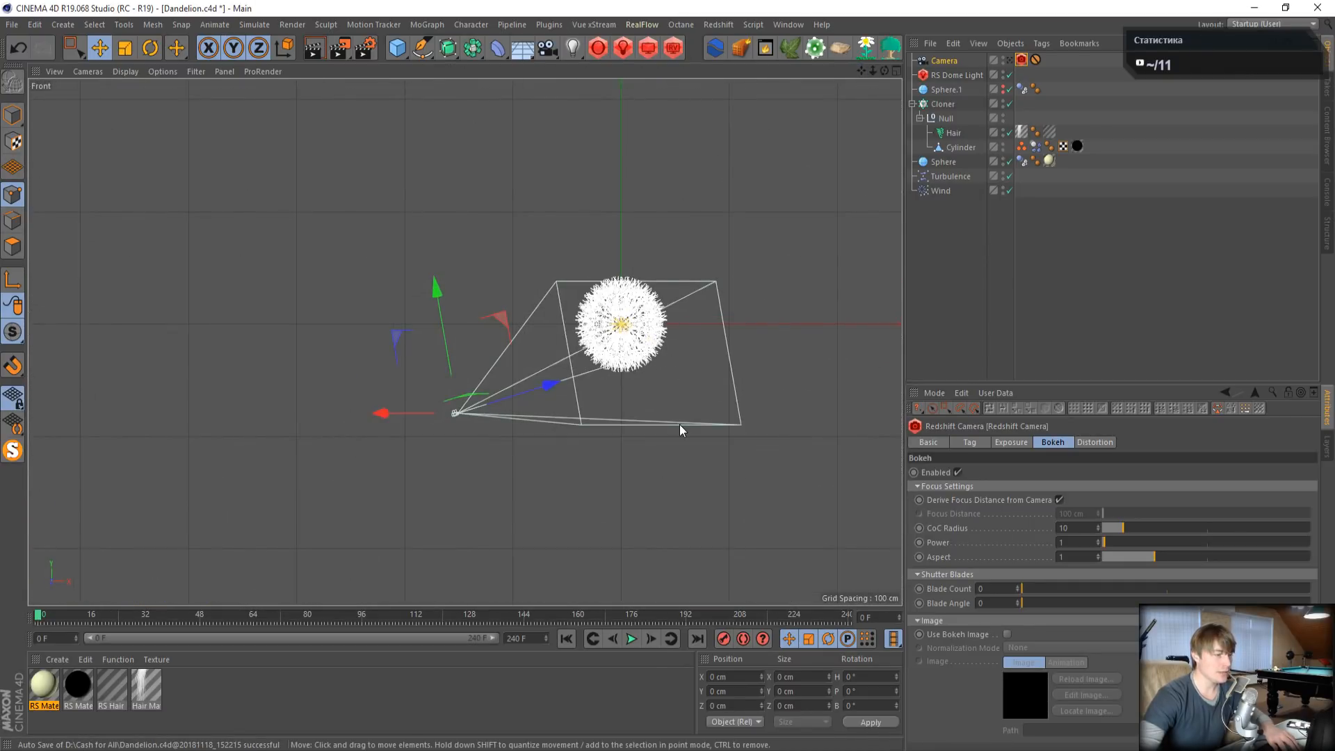
pyautogui.scroll(3, 680, 429)
pyautogui.click(422, 48)
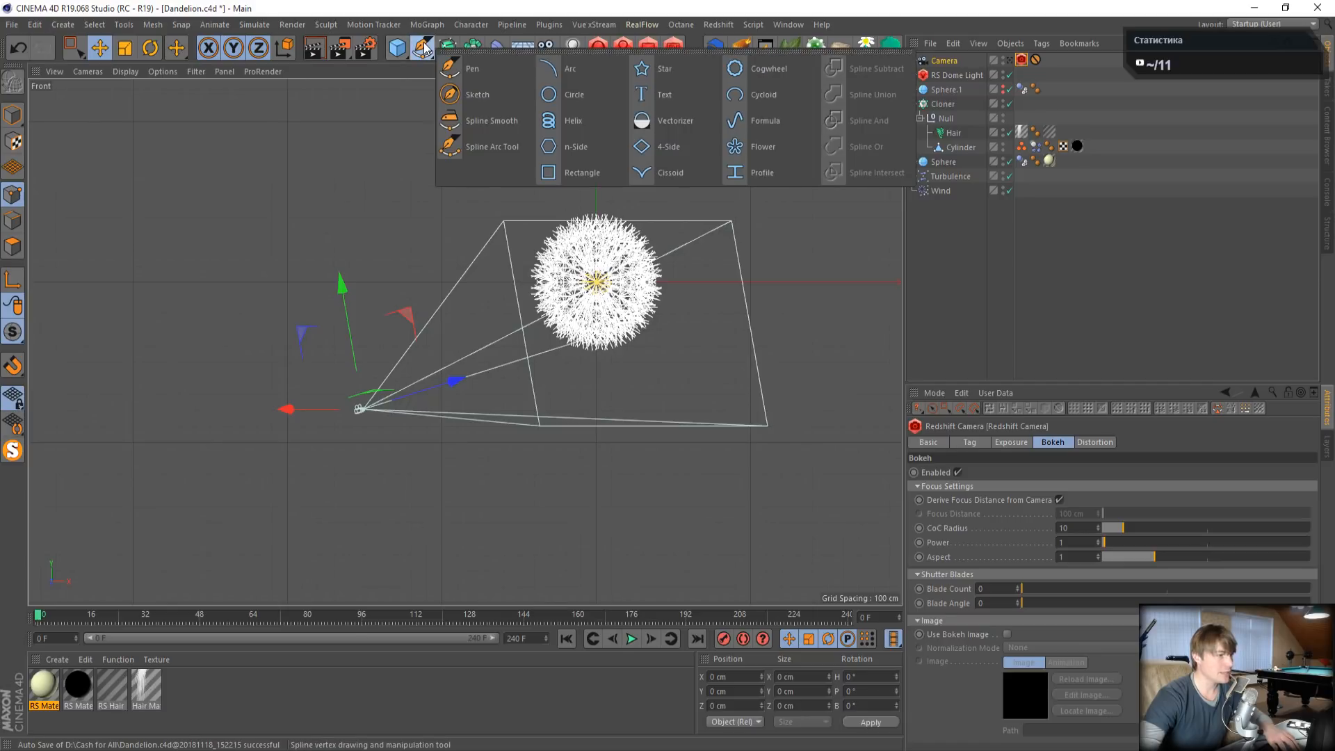
pyautogui.click(471, 67)
pyautogui.scroll(3, 590, 325)
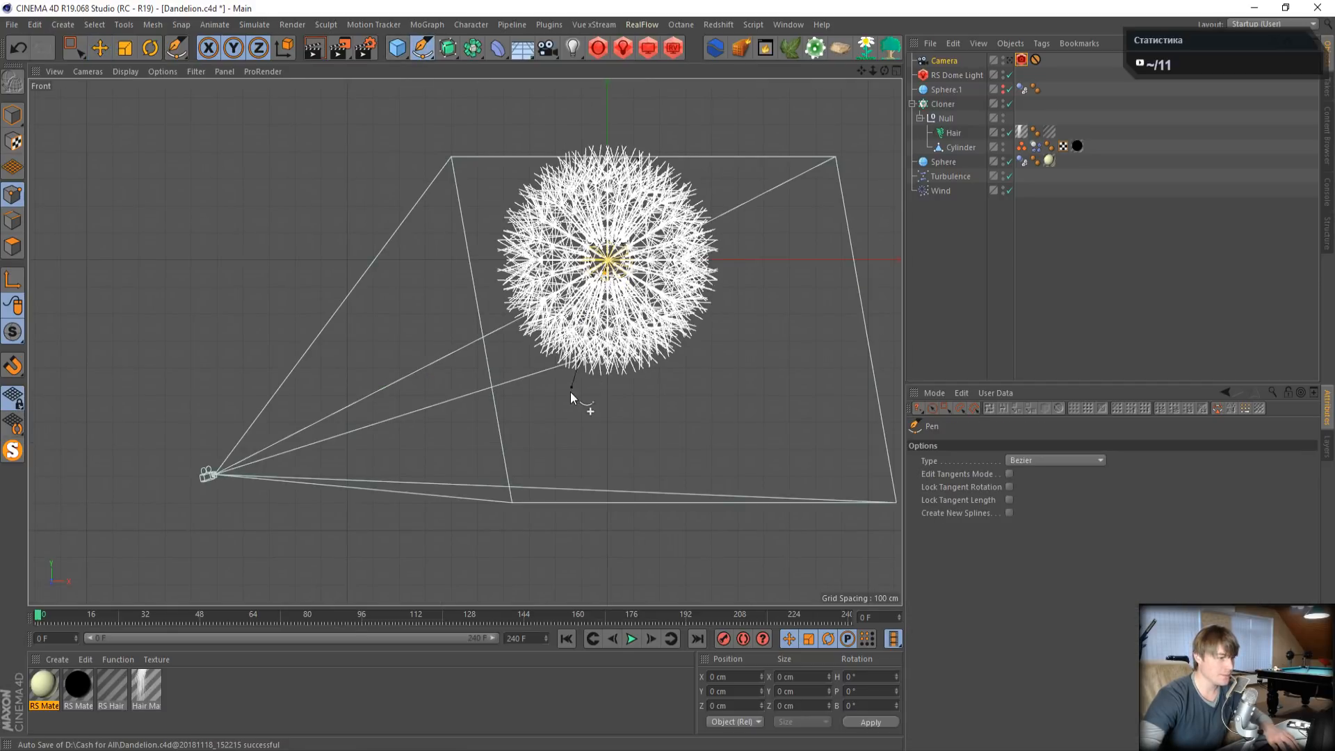
pyautogui.moveTo(575, 476); pyautogui.dragTo(578, 499)
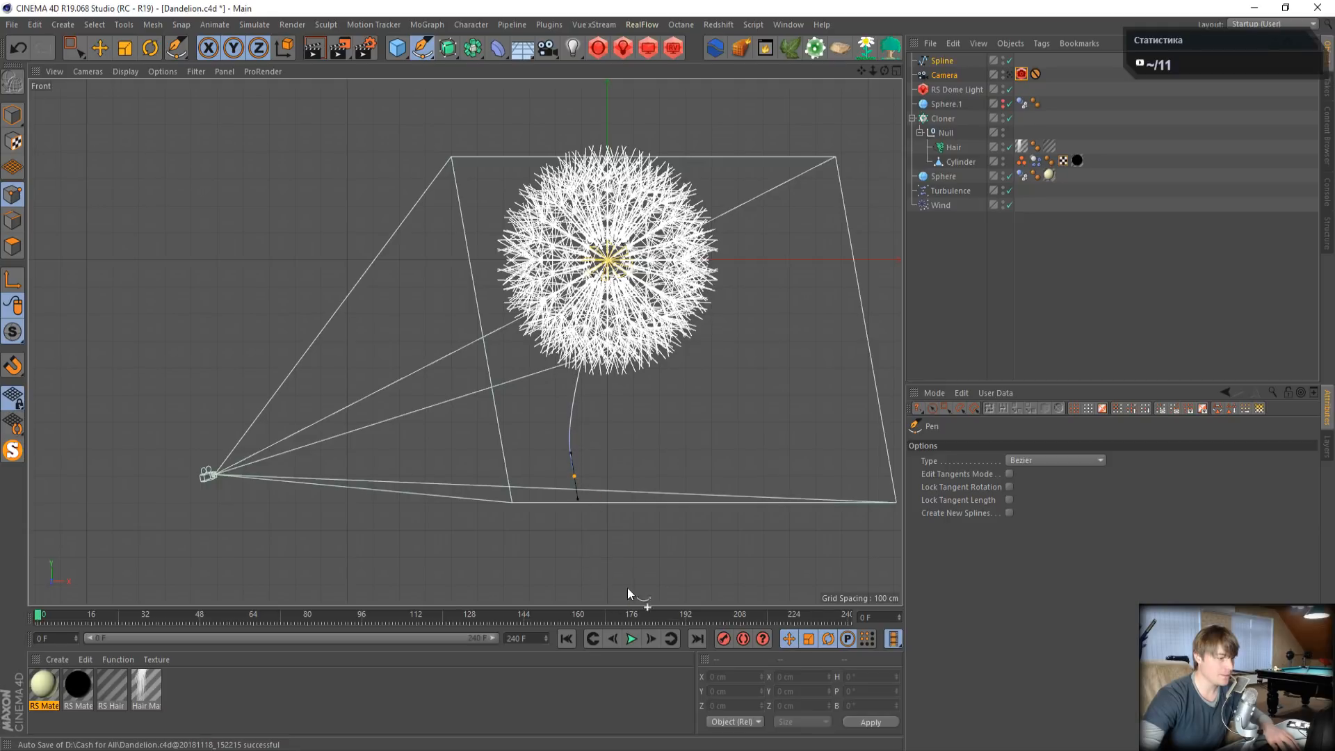
# - Extend the stem spline with two more points far below the dandelion head and finish drawing it
pyautogui.scroll(-3, 628, 592)
pyautogui.moveTo(628, 596); pyautogui.dragTo(626, 614)
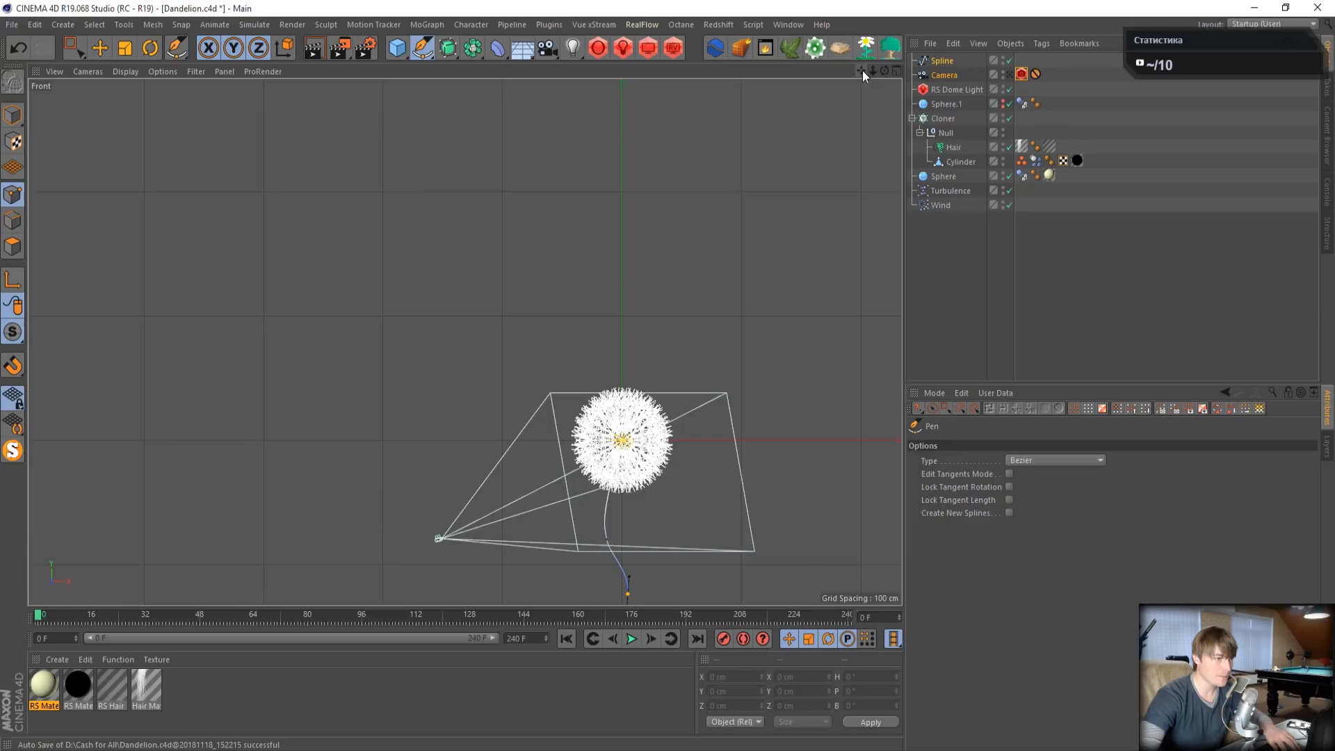
pyautogui.moveTo(862, 71); pyautogui.dragTo(467, 315)
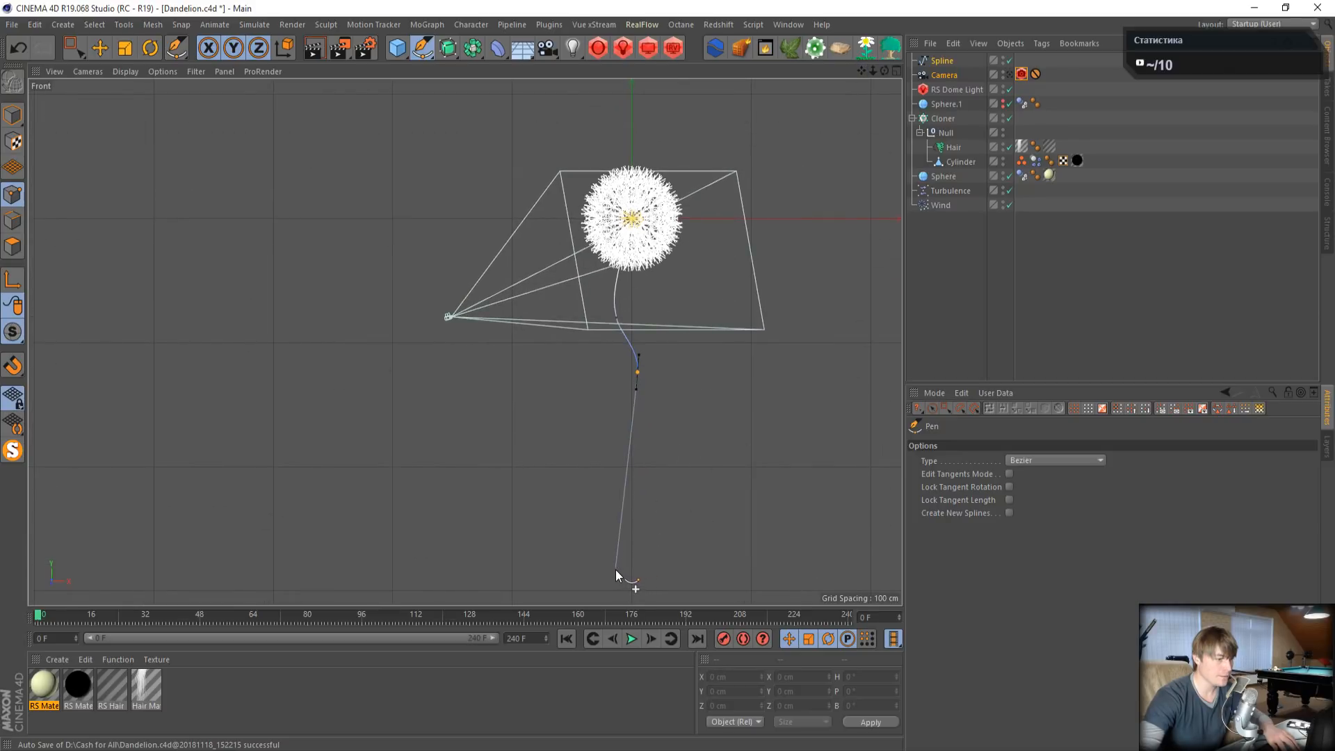
pyautogui.moveTo(615, 571); pyautogui.dragTo(619, 581)
pyautogui.press('Escape')
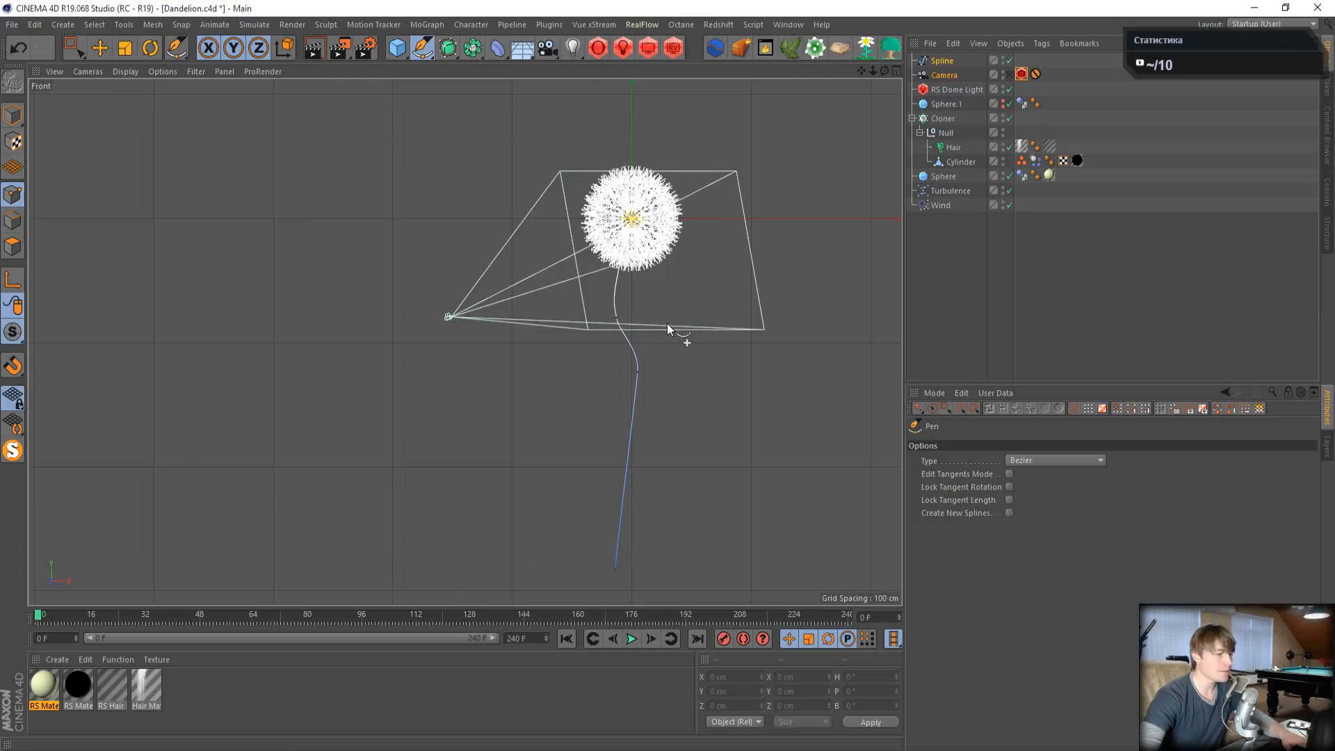
# - Move the stem spline's lower bend point further down
pyautogui.click(99, 47)
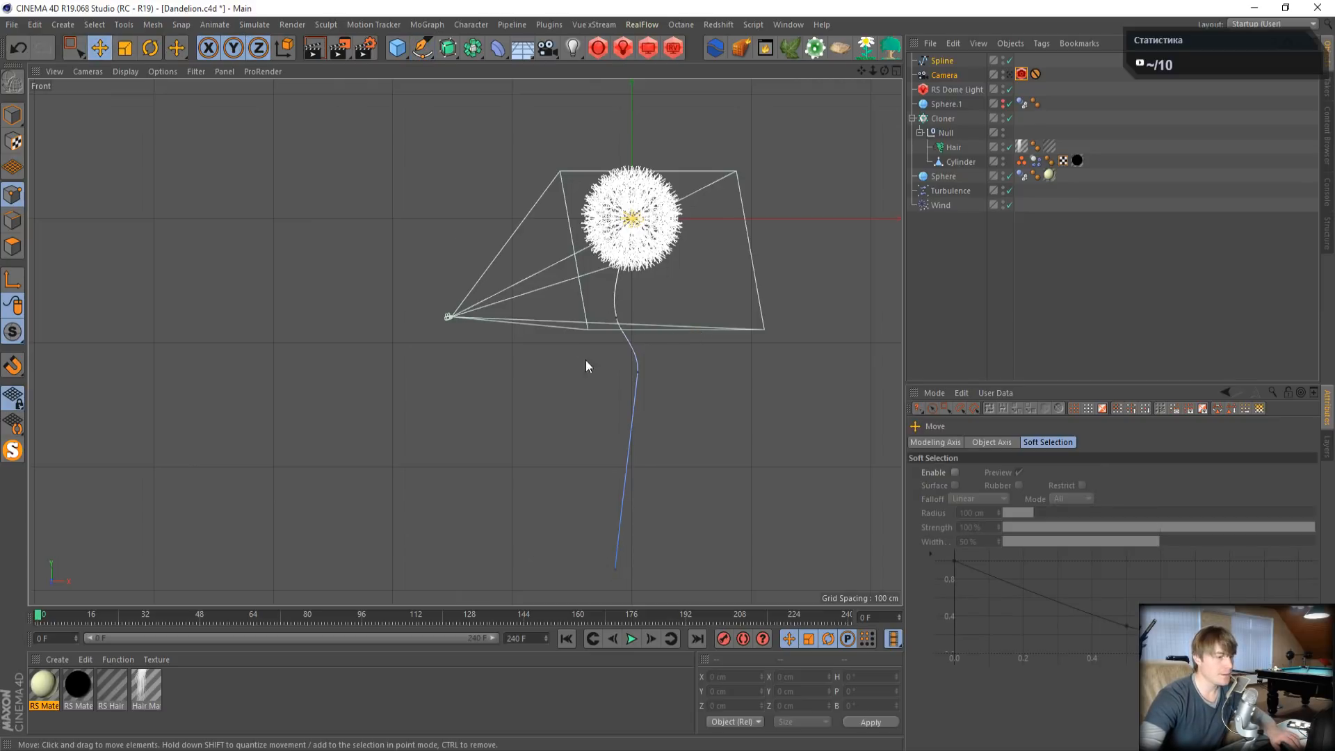
pyautogui.click(637, 374)
pyautogui.moveTo(706, 309); pyautogui.dragTo(712, 372)
# - Move the stem spline's upper bend point slightly lower and check the stem's shape in the Perspective view
pyautogui.click(616, 314)
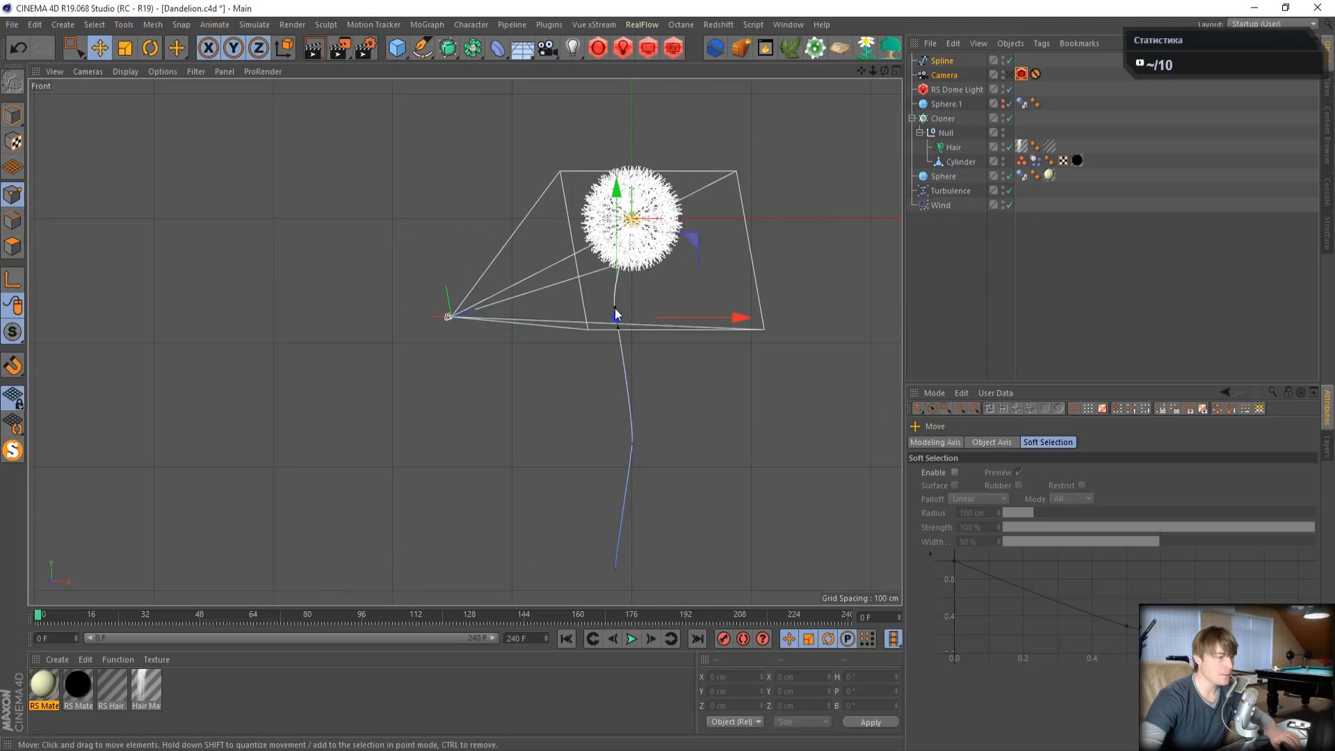
pyautogui.moveTo(615, 314); pyautogui.dragTo(634, 387)
pyautogui.scroll(5, 603, 330)
pyautogui.scroll(3, 602, 337)
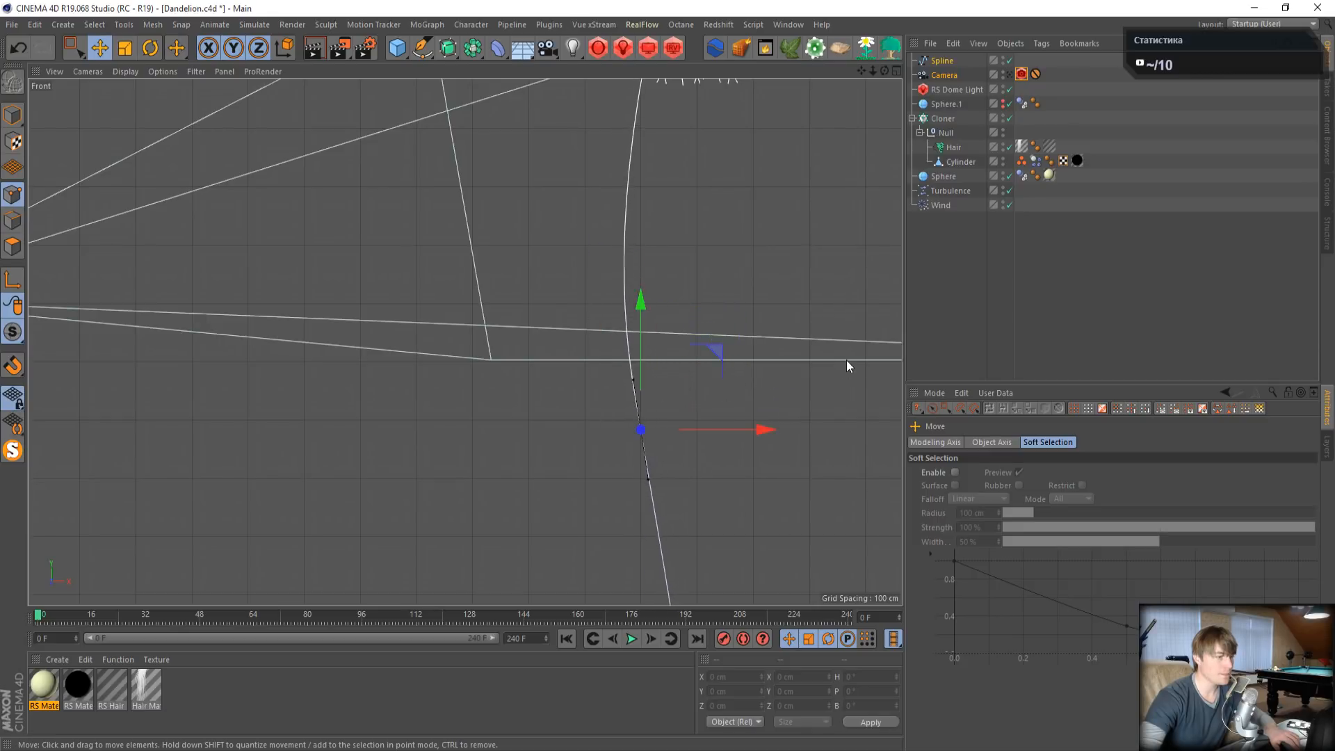
pyautogui.scroll(-5, 846, 364)
pyautogui.moveTo(861, 71); pyautogui.dragTo(668, 13)
pyautogui.middleClick(670, 262)
pyautogui.scroll(-8, 386, 442)
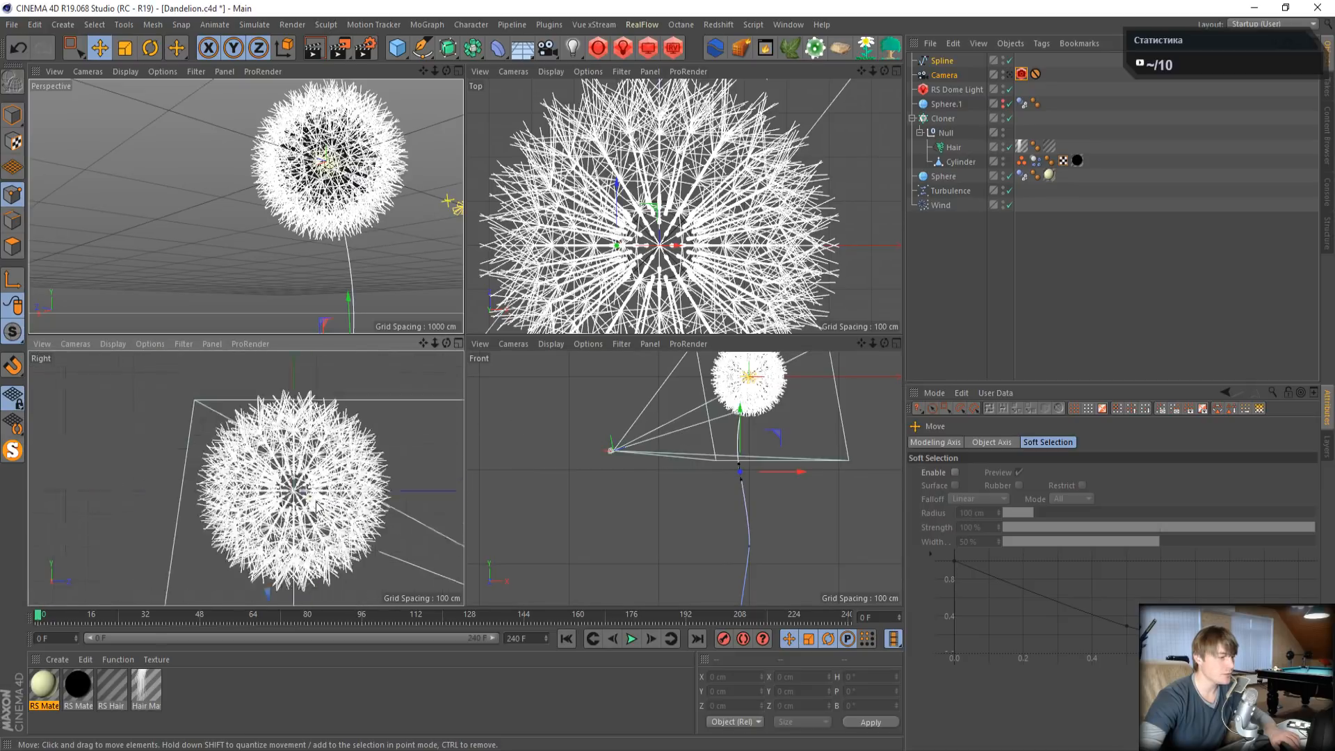
pyautogui.middleClick(376, 262)
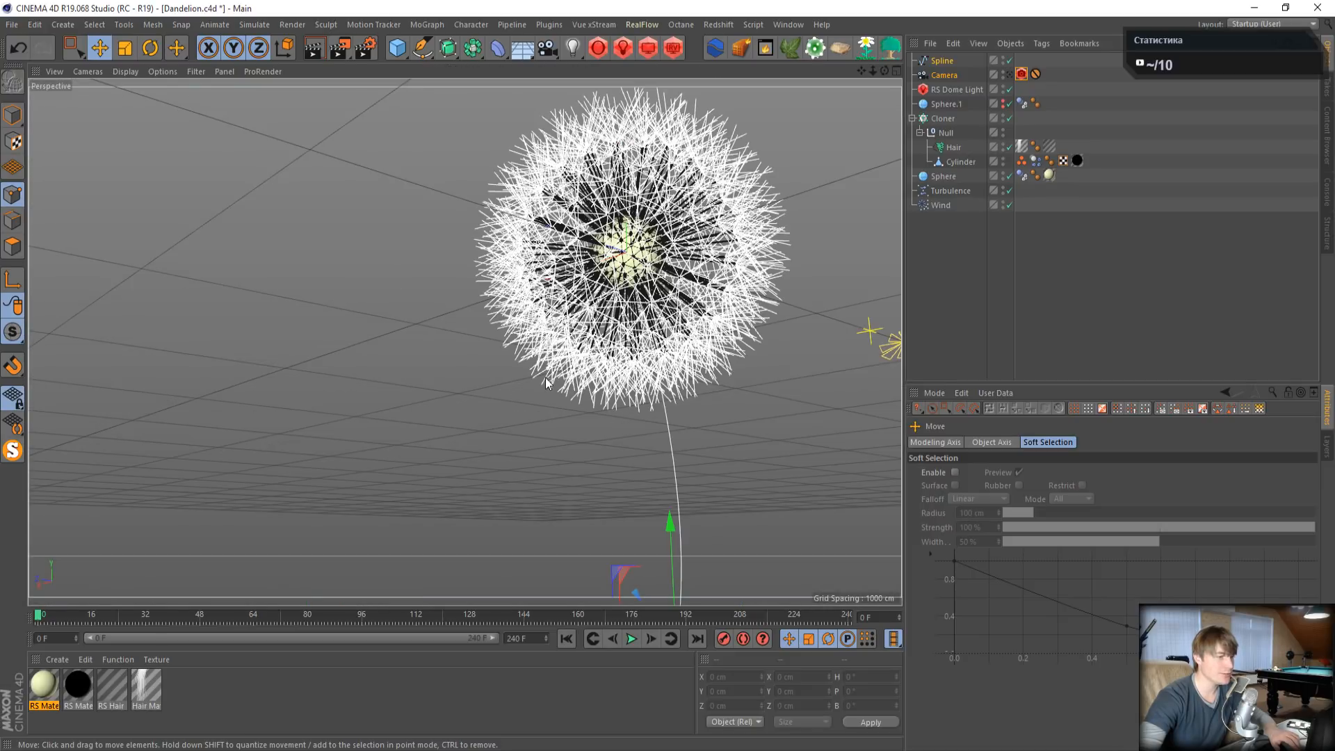
pyautogui.middleClick(547, 381)
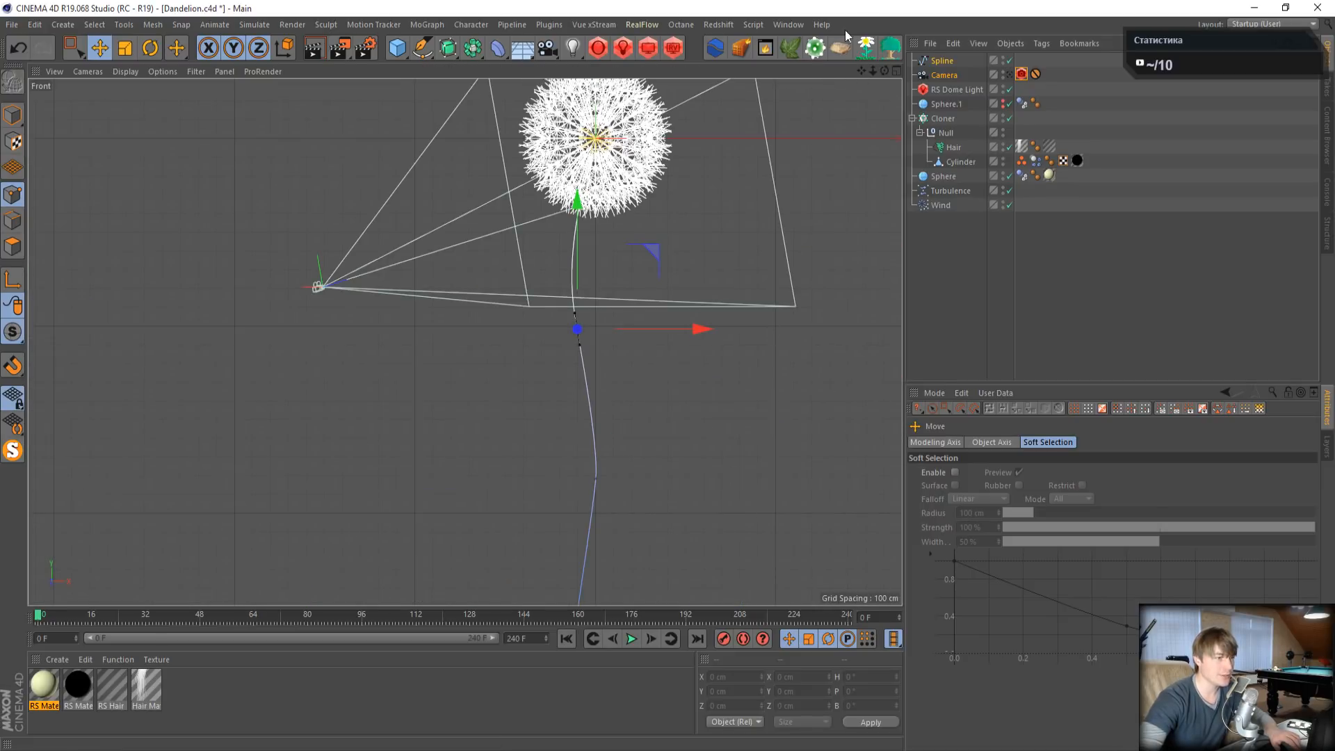
# - Add a Circle spline as the stem's profile and set its radius to 50 cm
pyautogui.click(422, 47)
pyautogui.click(582, 98)
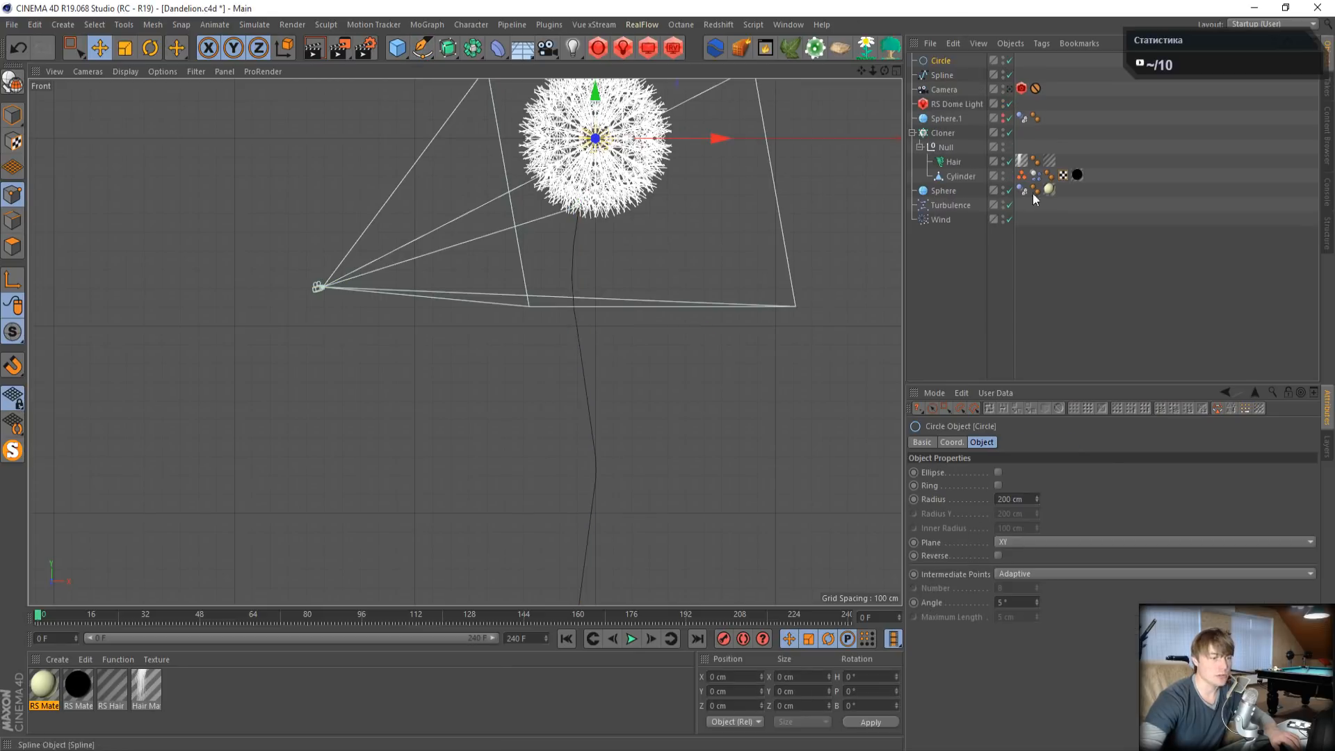
pyautogui.click(1012, 499)
pyautogui.write('50')
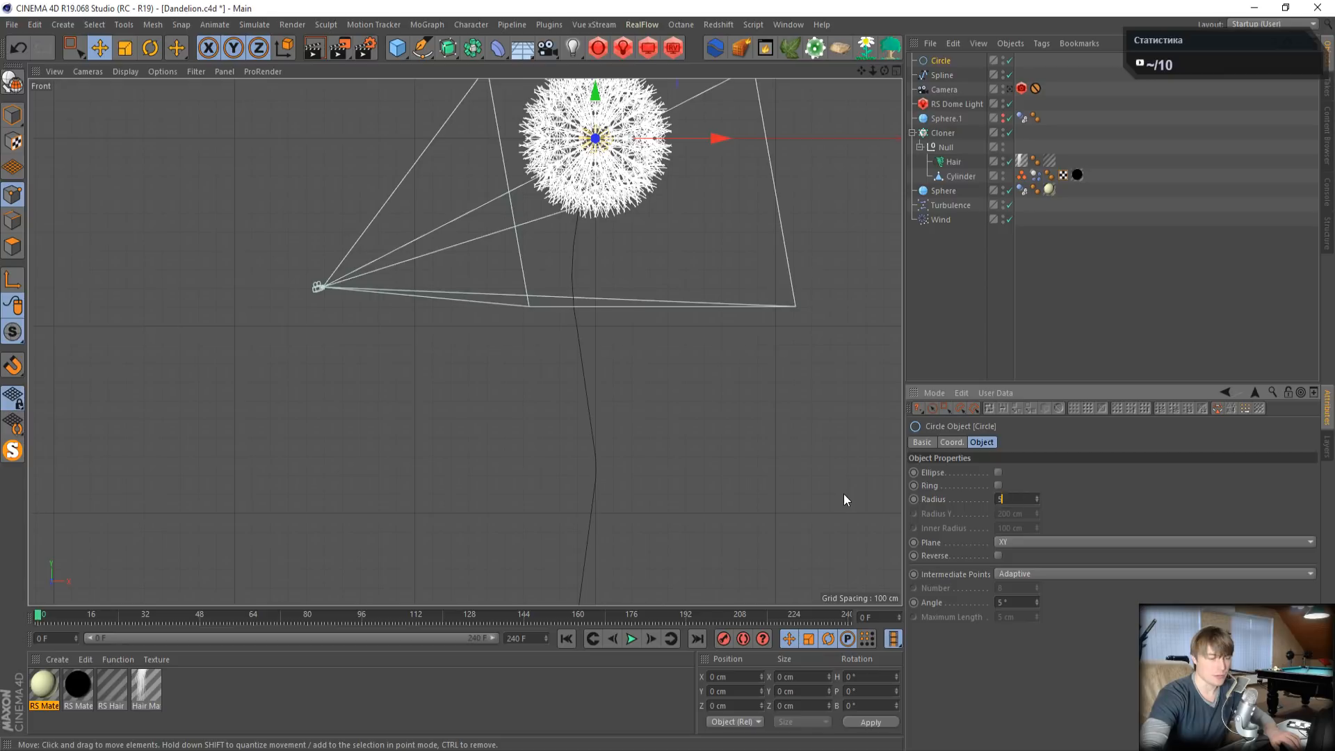
pyautogui.press('Return')
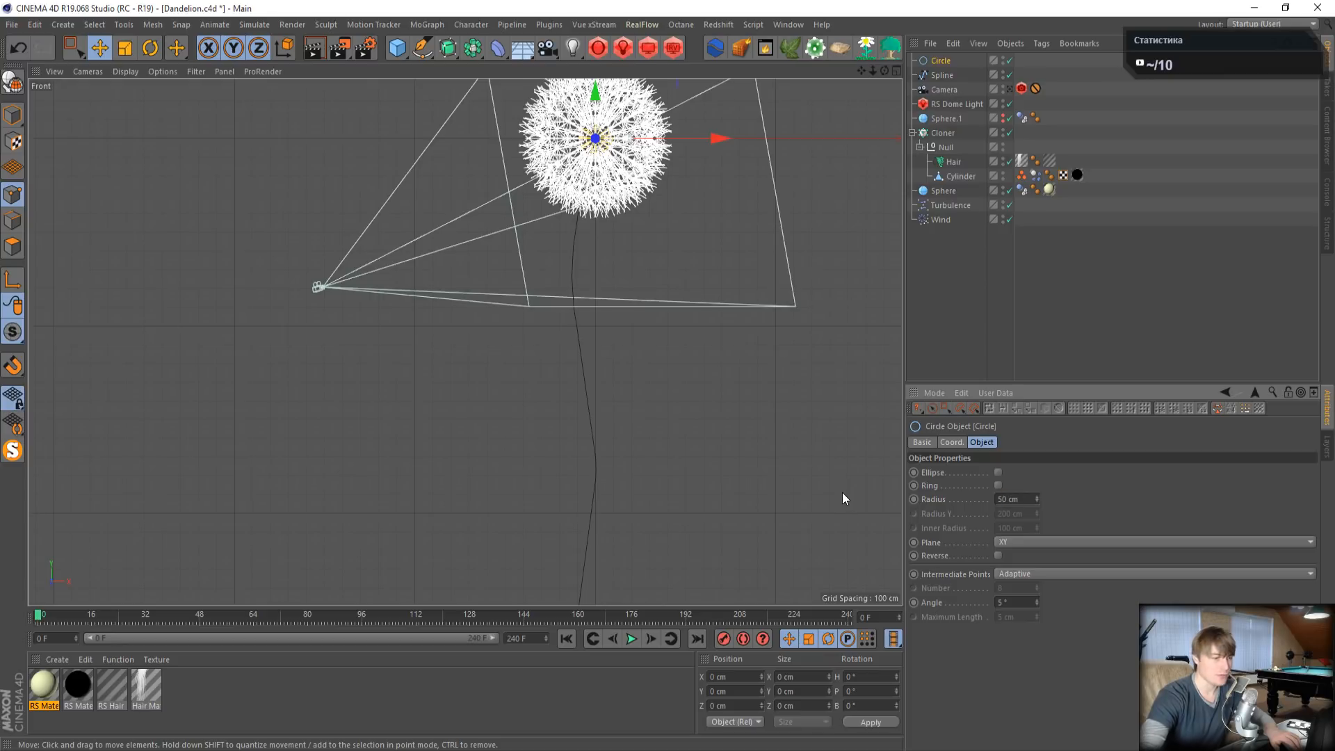
# - Create a Sweep and place the Circle and the stem Spline inside it to form the stem
pyautogui.click(448, 50)
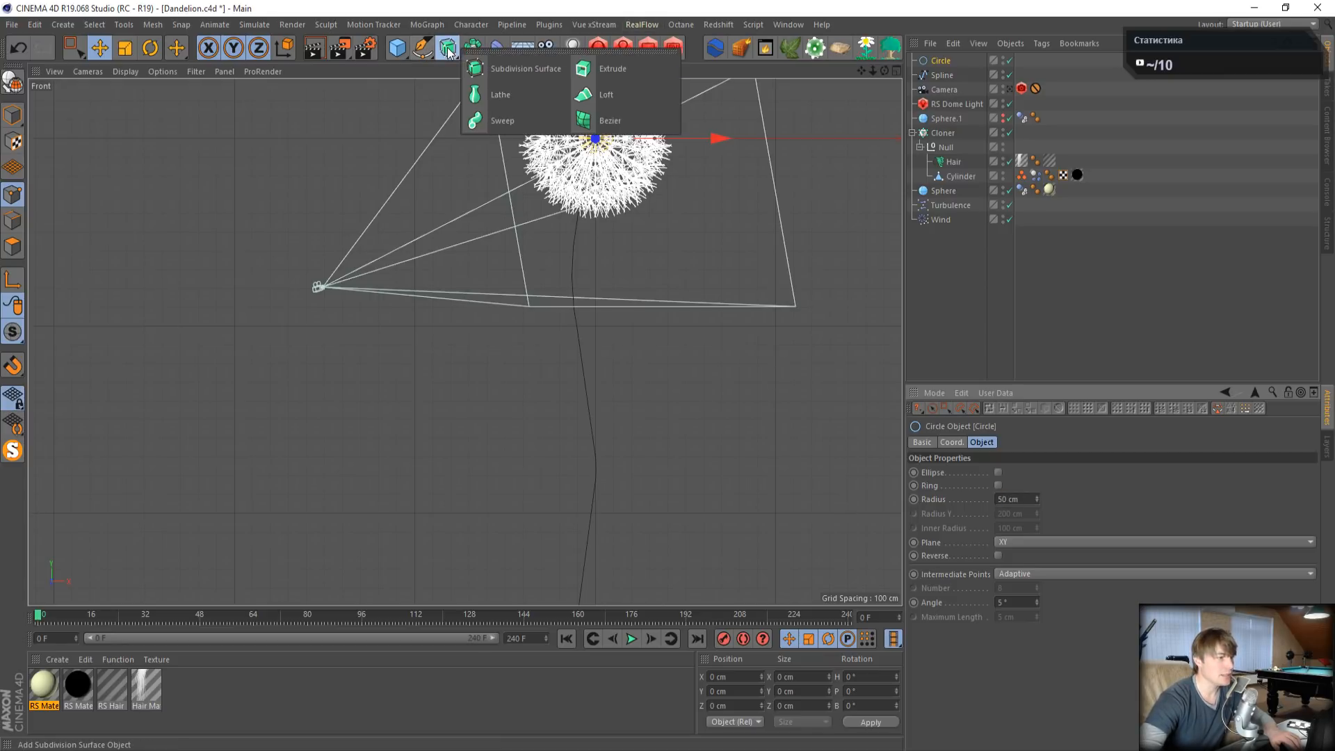
pyautogui.keyDown('alt'); pyautogui.click(531, 123); pyautogui.keyUp('alt')
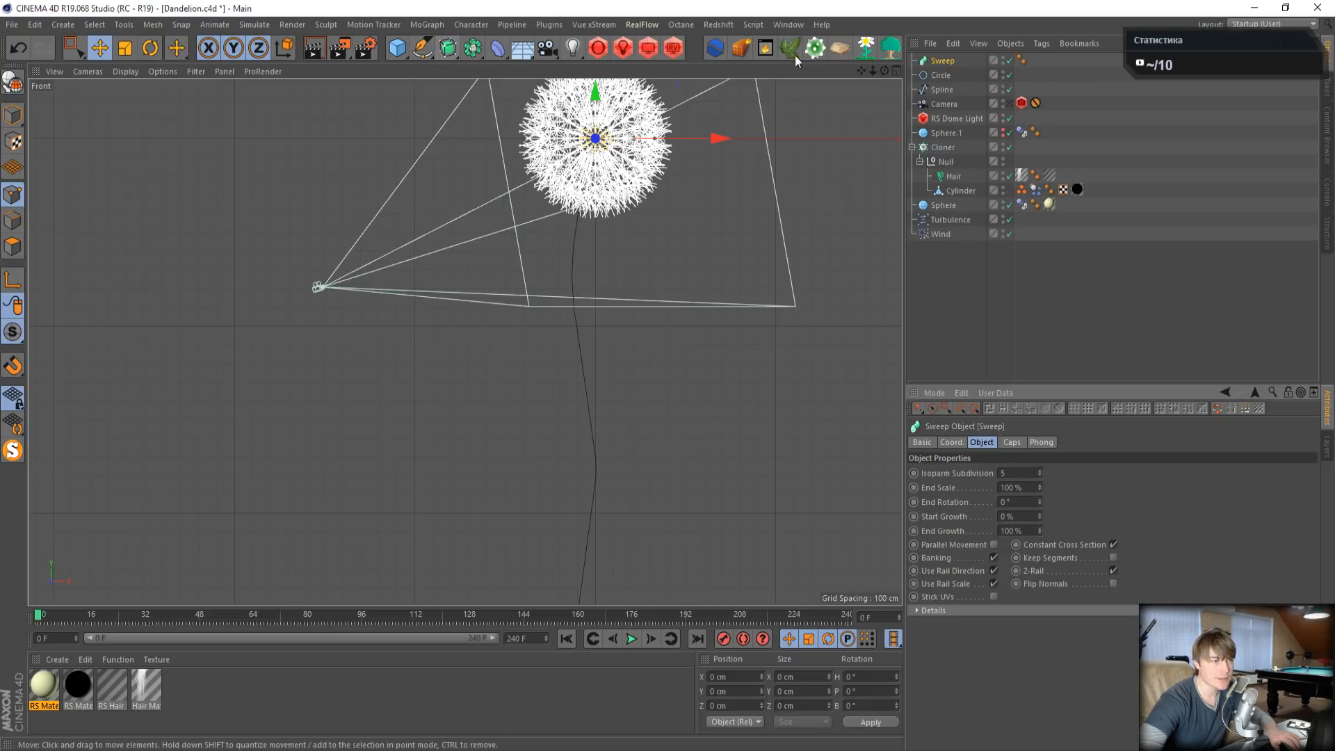
pyautogui.click(944, 78)
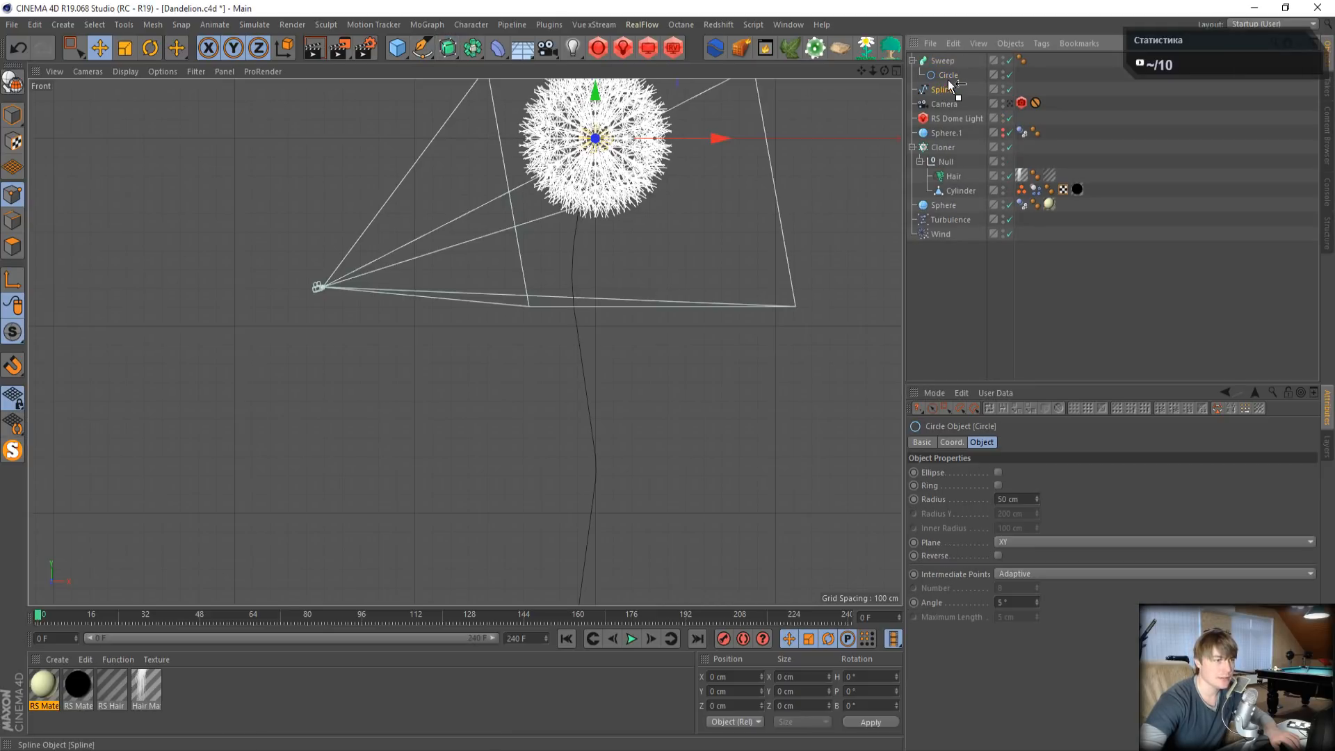
pyautogui.moveTo(949, 80); pyautogui.dragTo(948, 80)
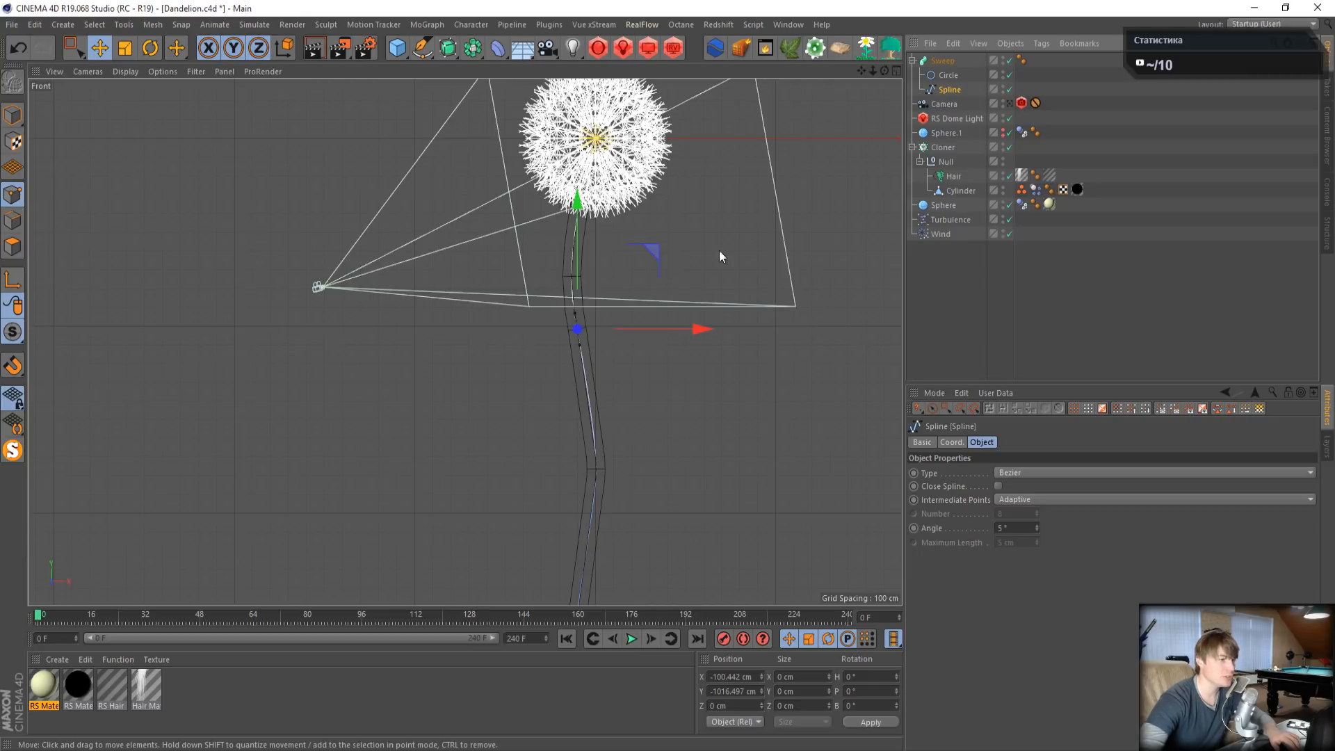
# - Thin the stem by setting the Circle's radius to 10 cm and finally to 15 cm
pyautogui.click(949, 75)
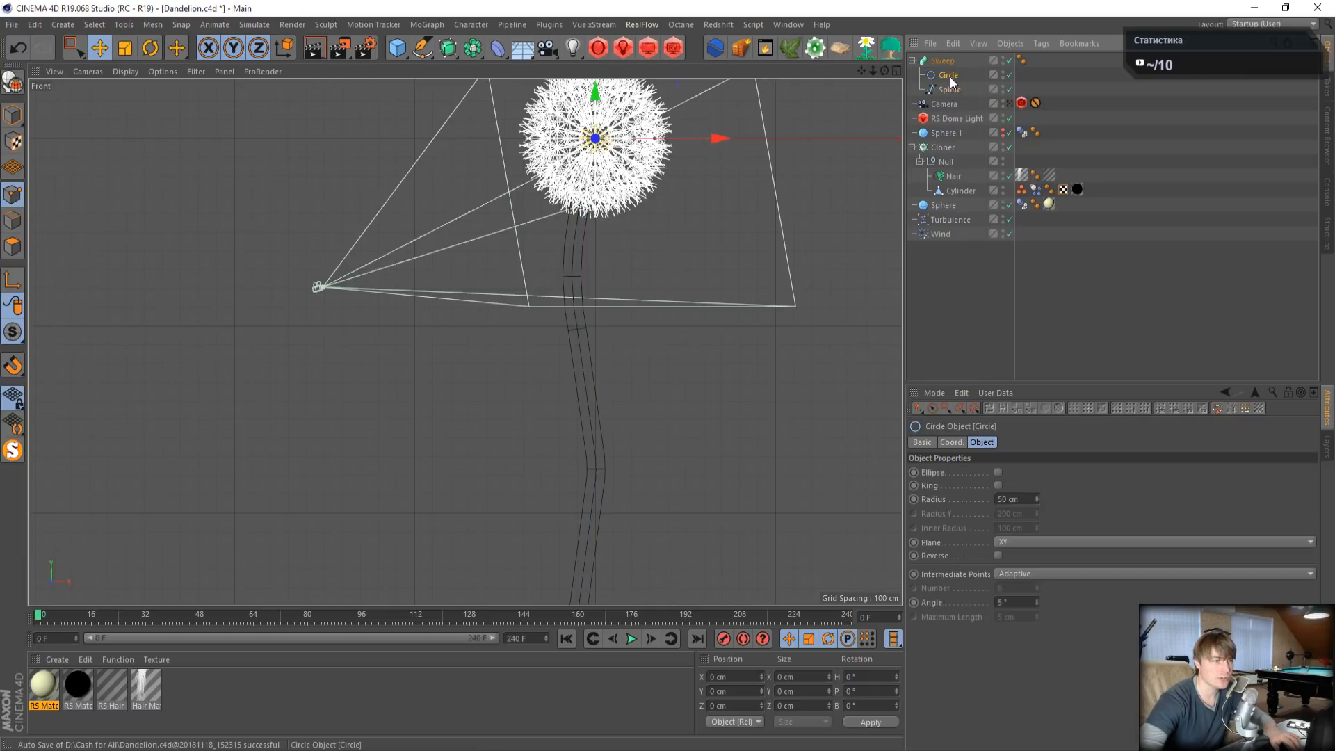
pyautogui.click(1028, 498)
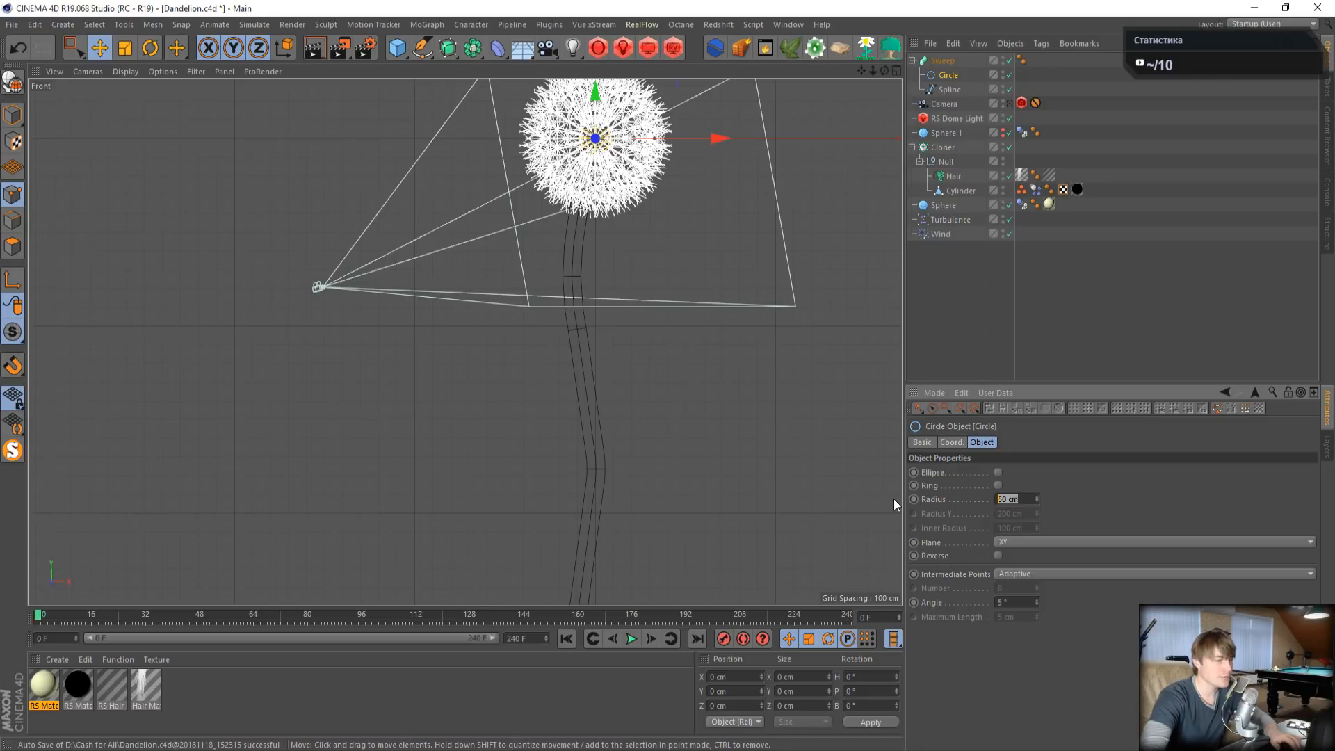
pyautogui.write('10')
pyautogui.press('Return')
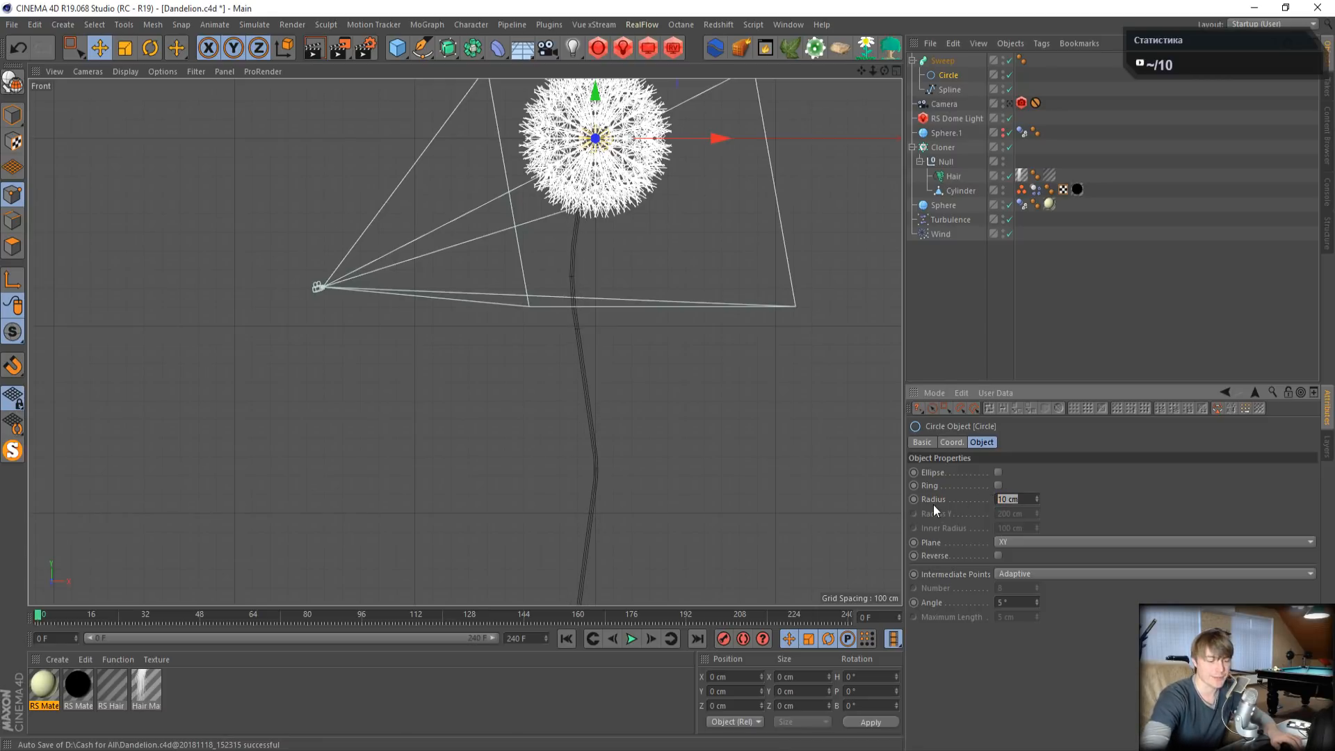
pyautogui.write('15')
pyautogui.press('Return')
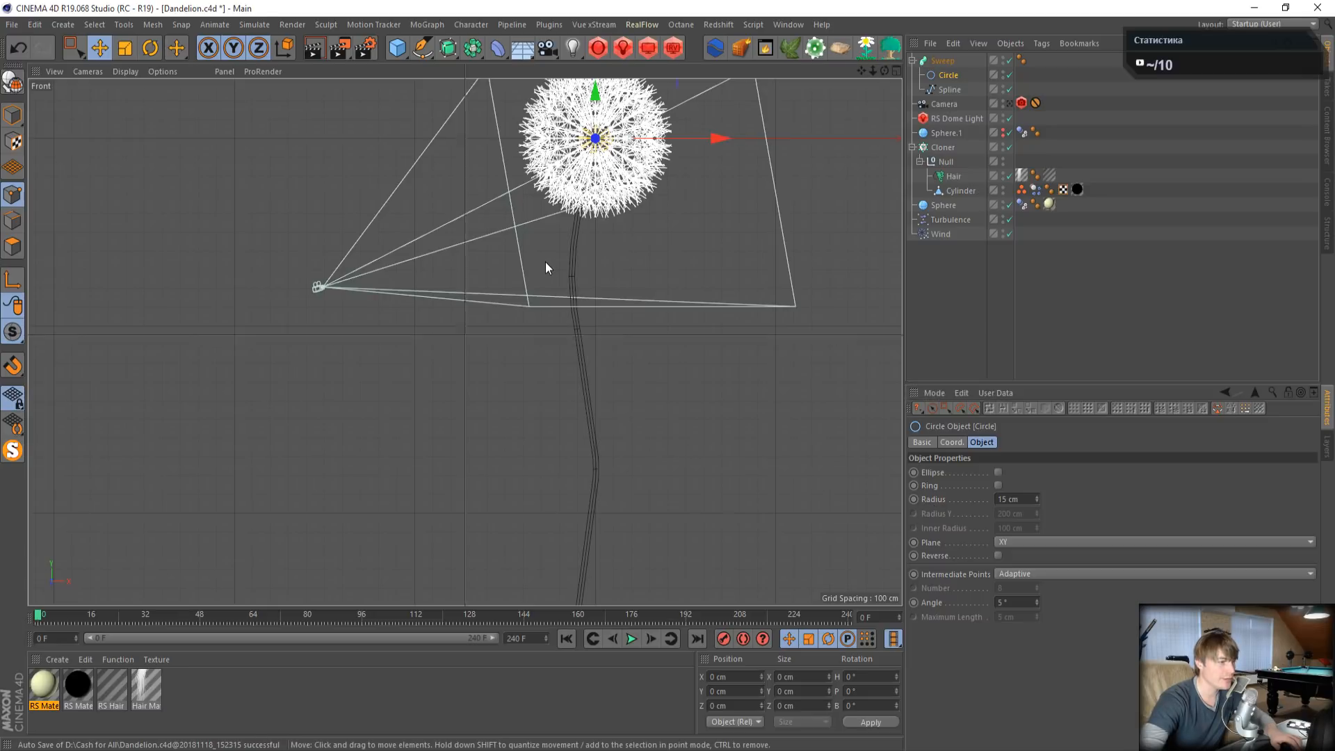
# - Render the Perspective camera view in Redshift RenderView to examine the dandelion with its stem
pyautogui.middleClick(545, 262)
pyautogui.middleClick(349, 252)
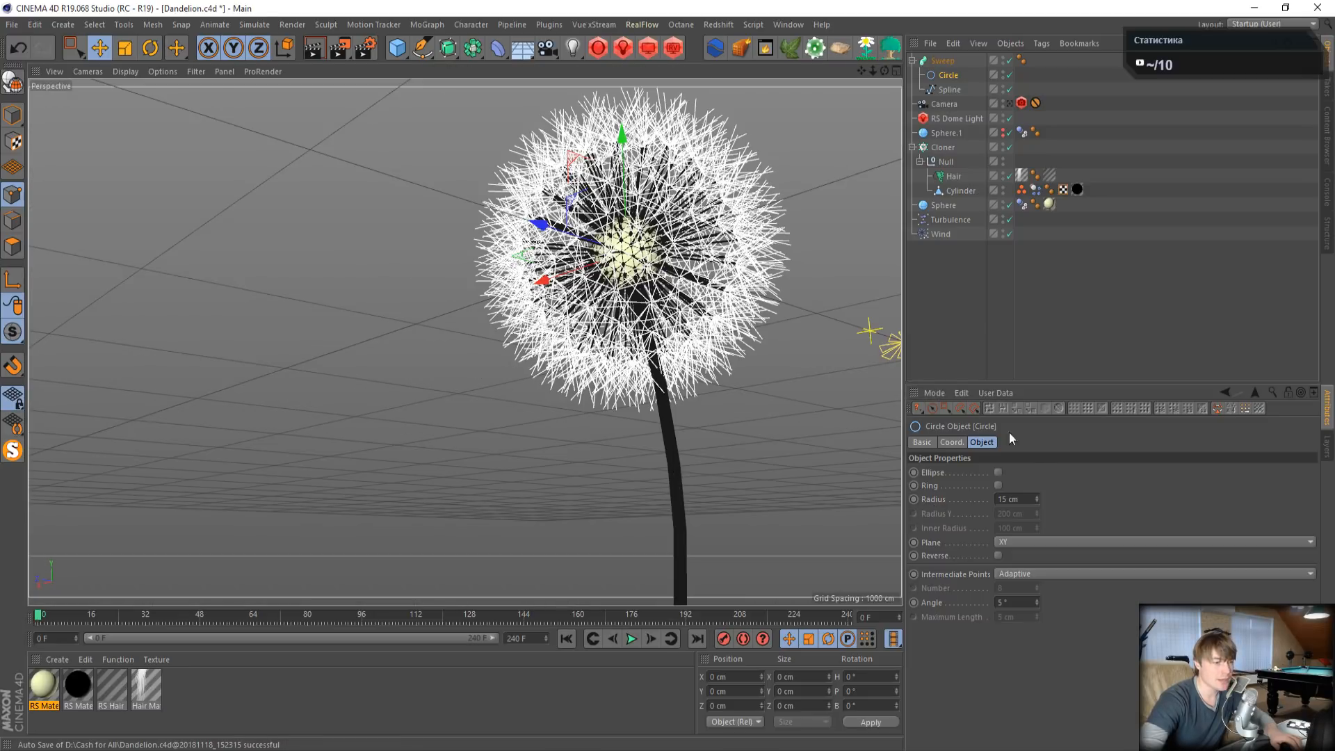
pyautogui.click(654, 48)
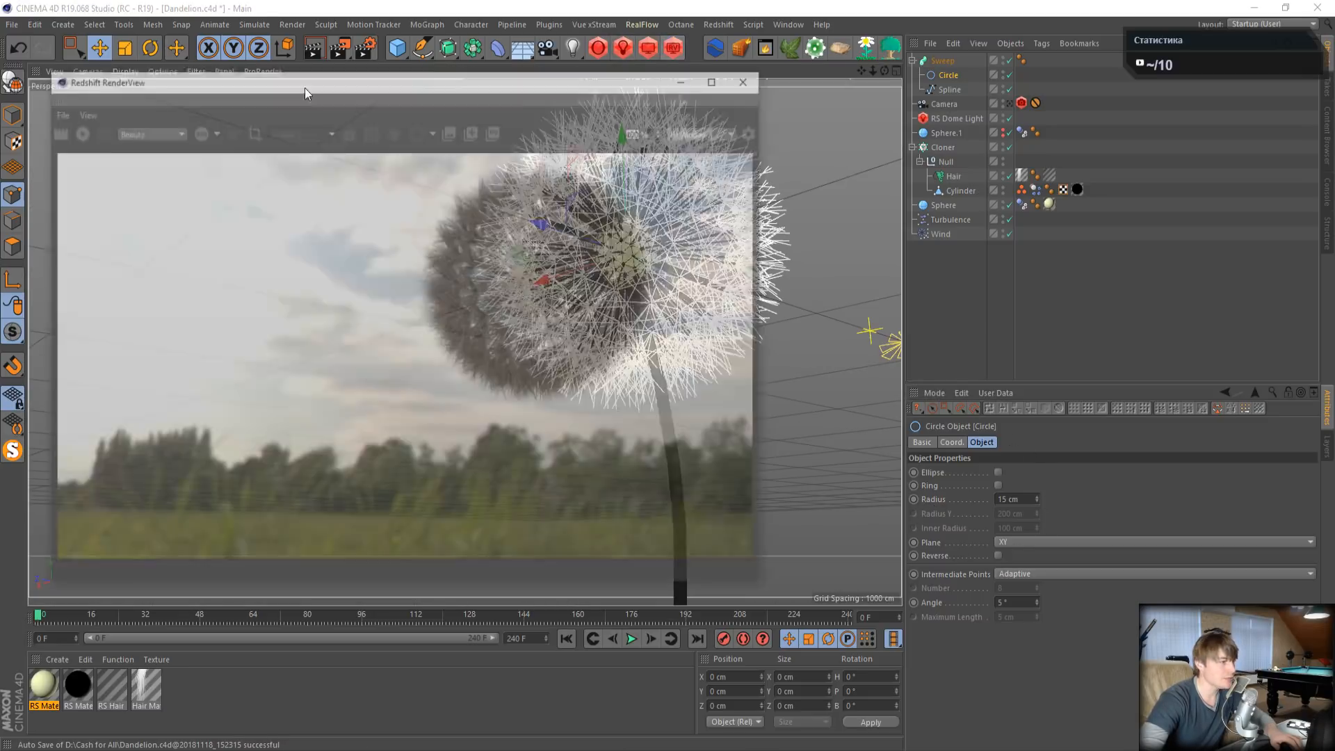
pyautogui.click(75, 128)
pyautogui.moveTo(398, 83); pyautogui.dragTo(359, 44)
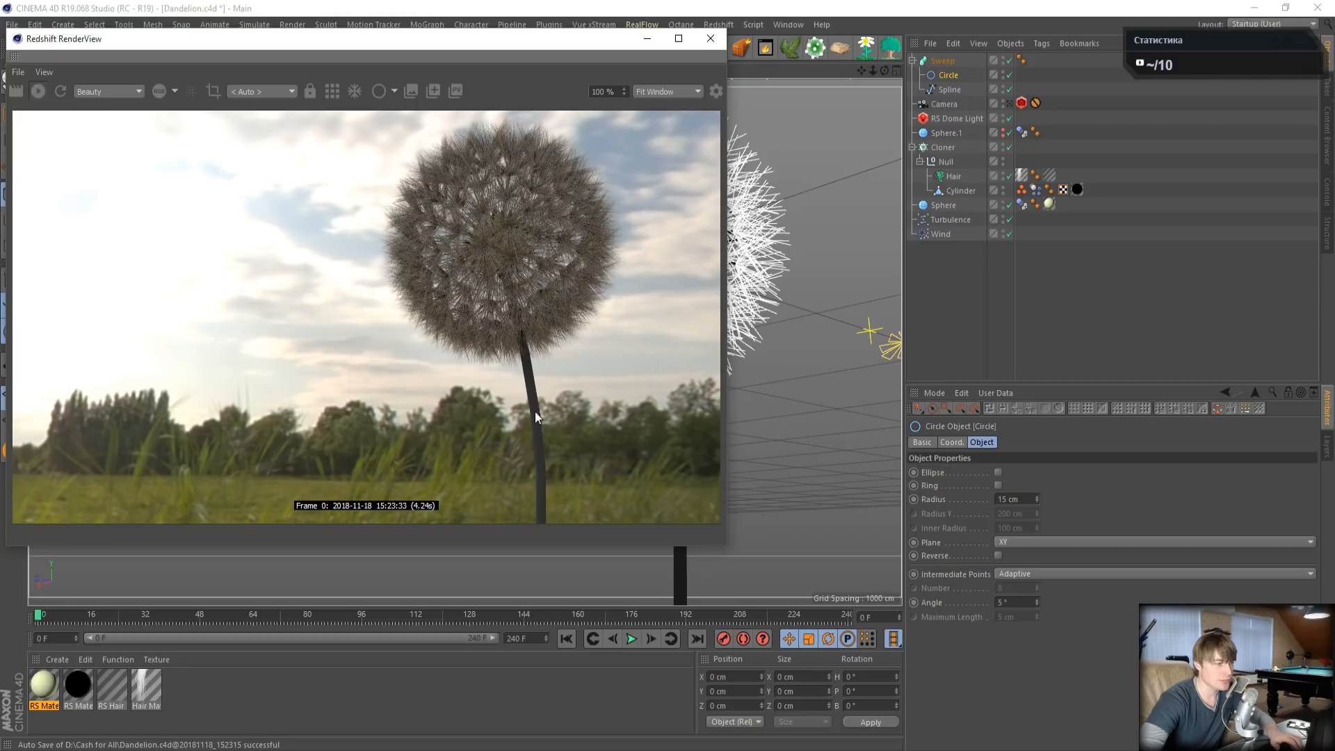
# - Try Uniform, Natural and Subdivided intermediate points on the Circle profile to compare the stem's smoothness
pyautogui.click(766, 514)
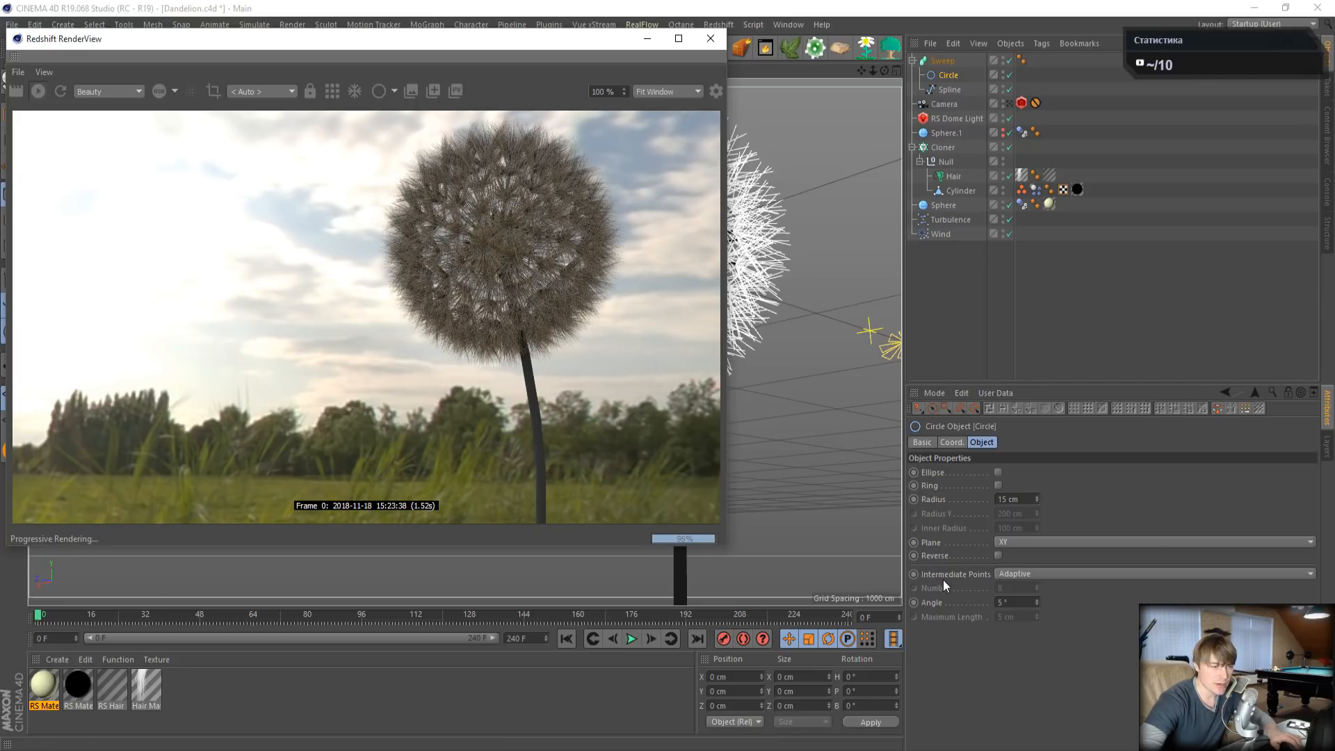
pyautogui.click(1013, 572)
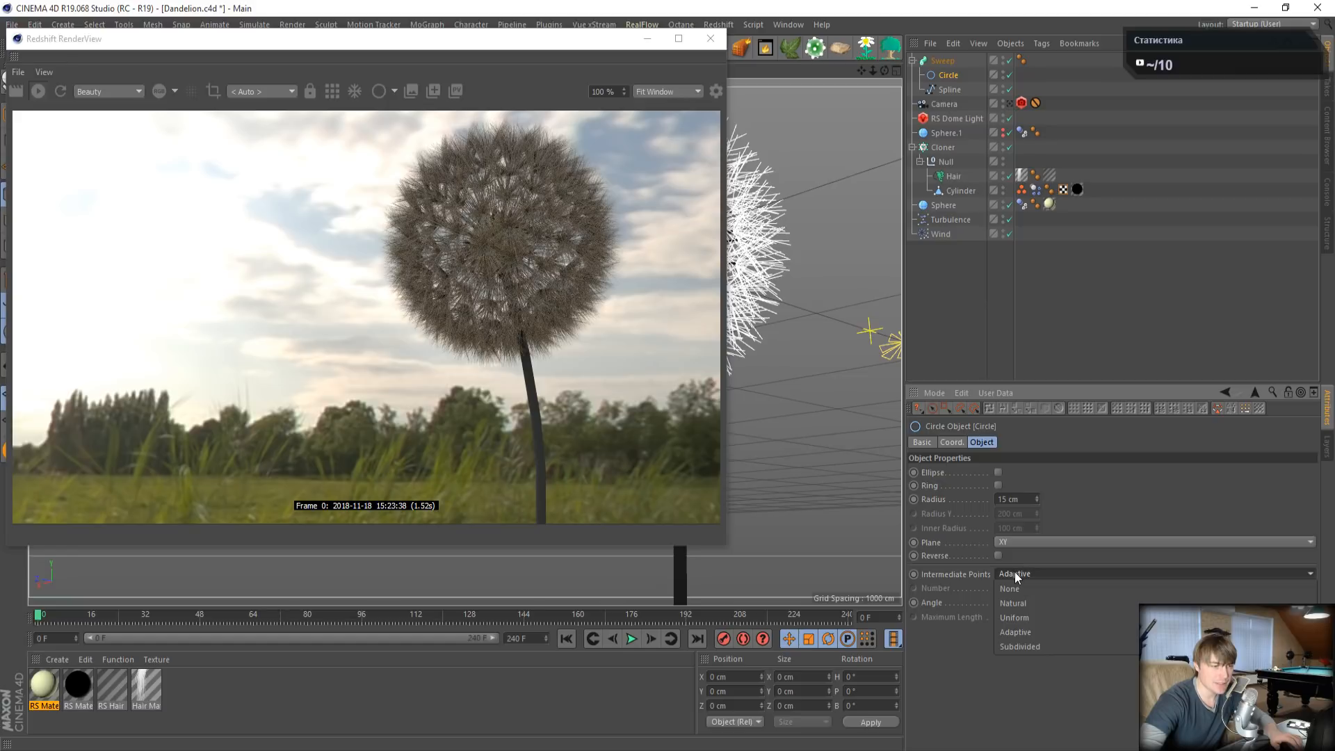
pyautogui.click(1029, 618)
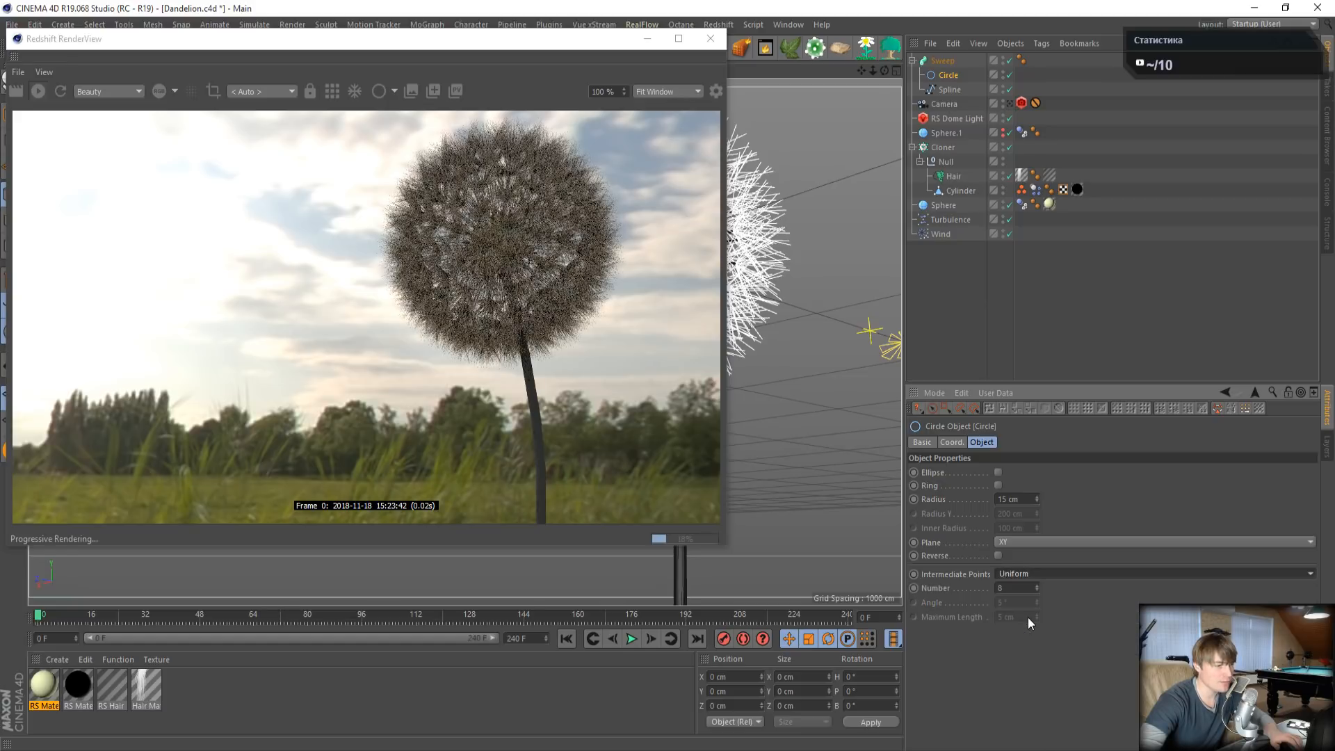
pyautogui.moveTo(601, 39); pyautogui.dragTo(410, 49)
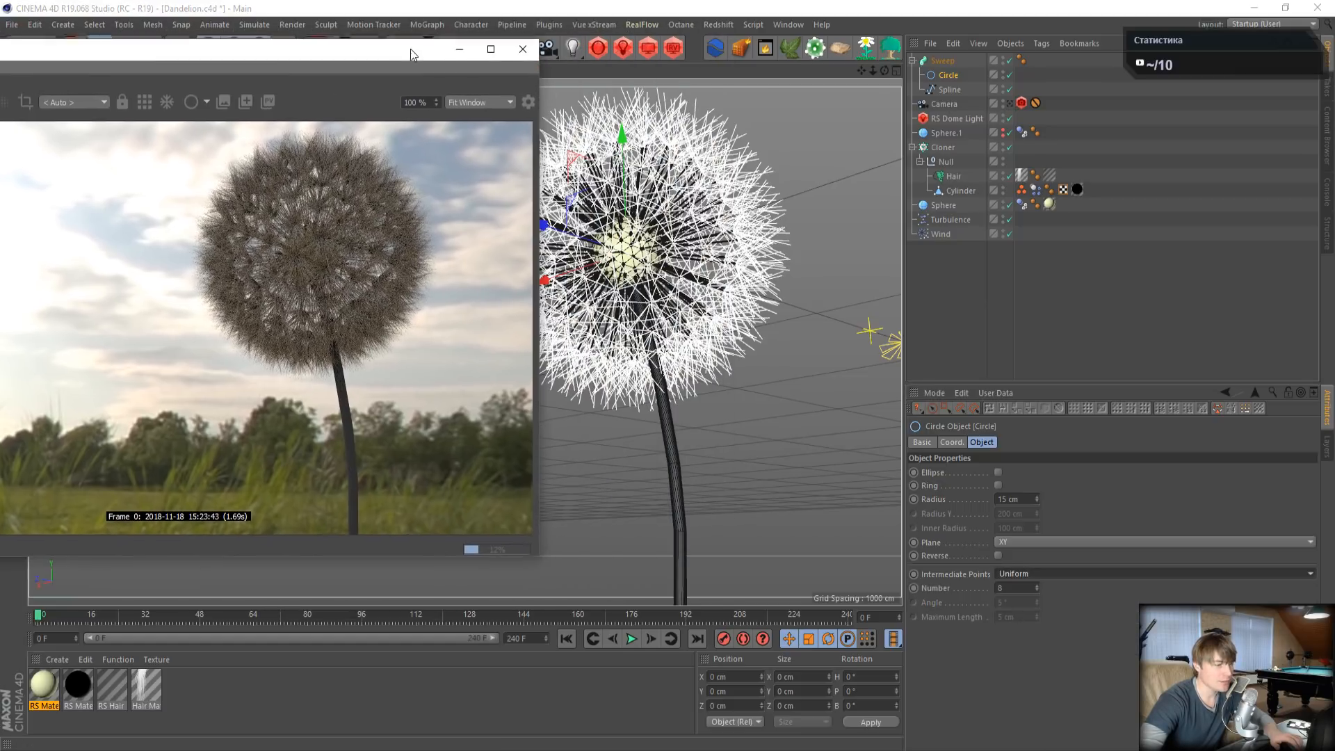
pyautogui.click(1005, 574)
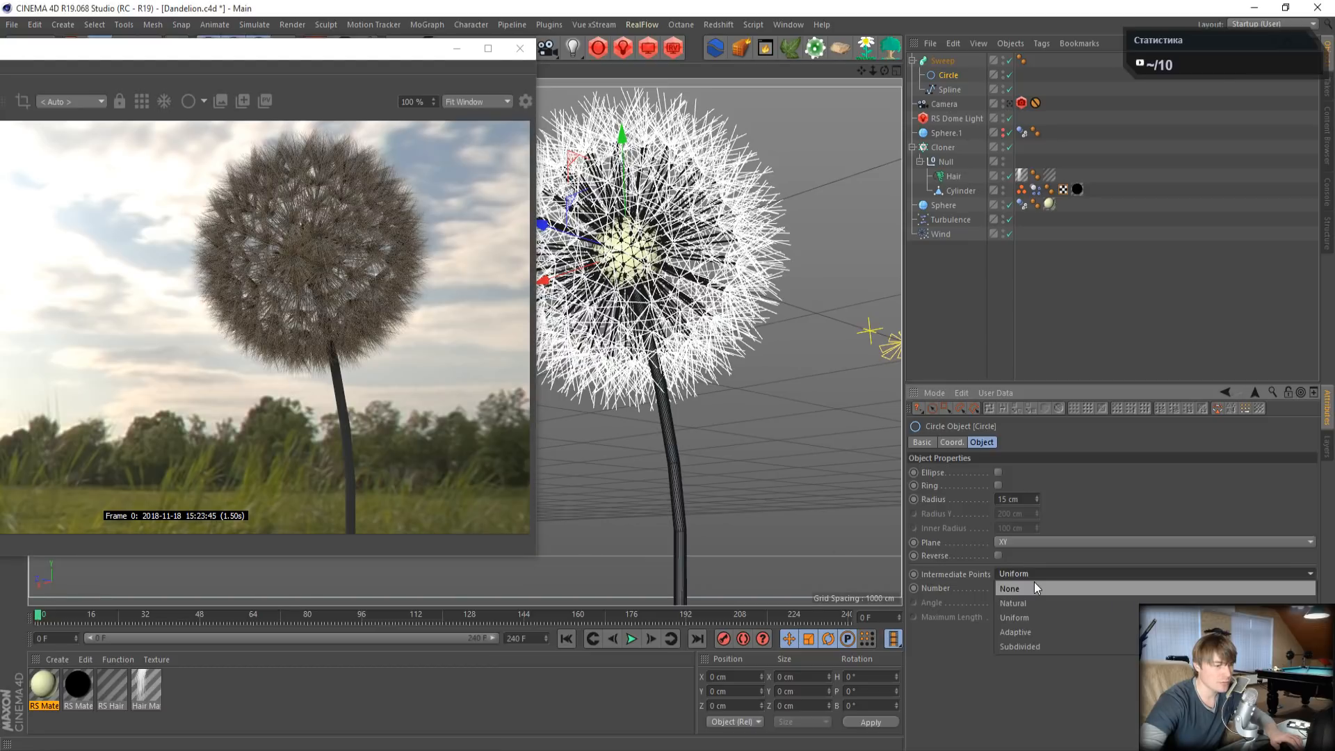
pyautogui.click(1038, 603)
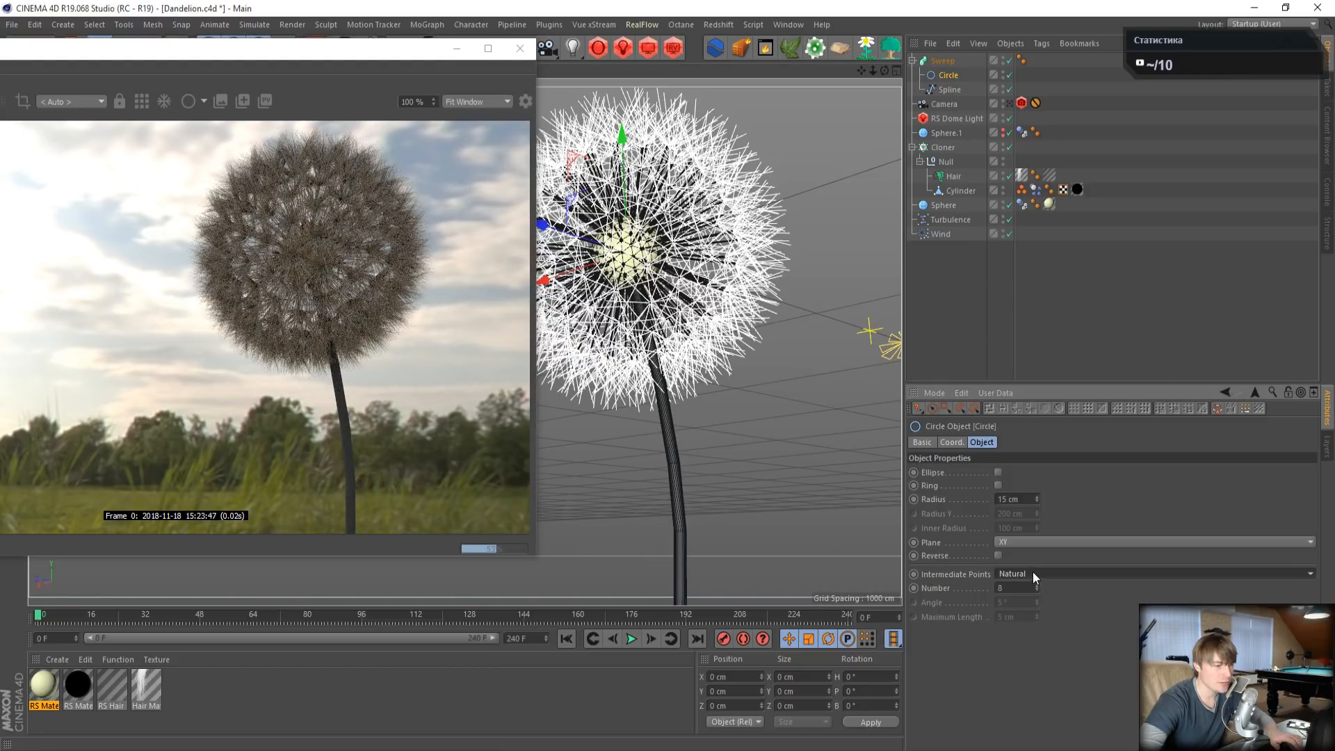
pyautogui.click(1030, 644)
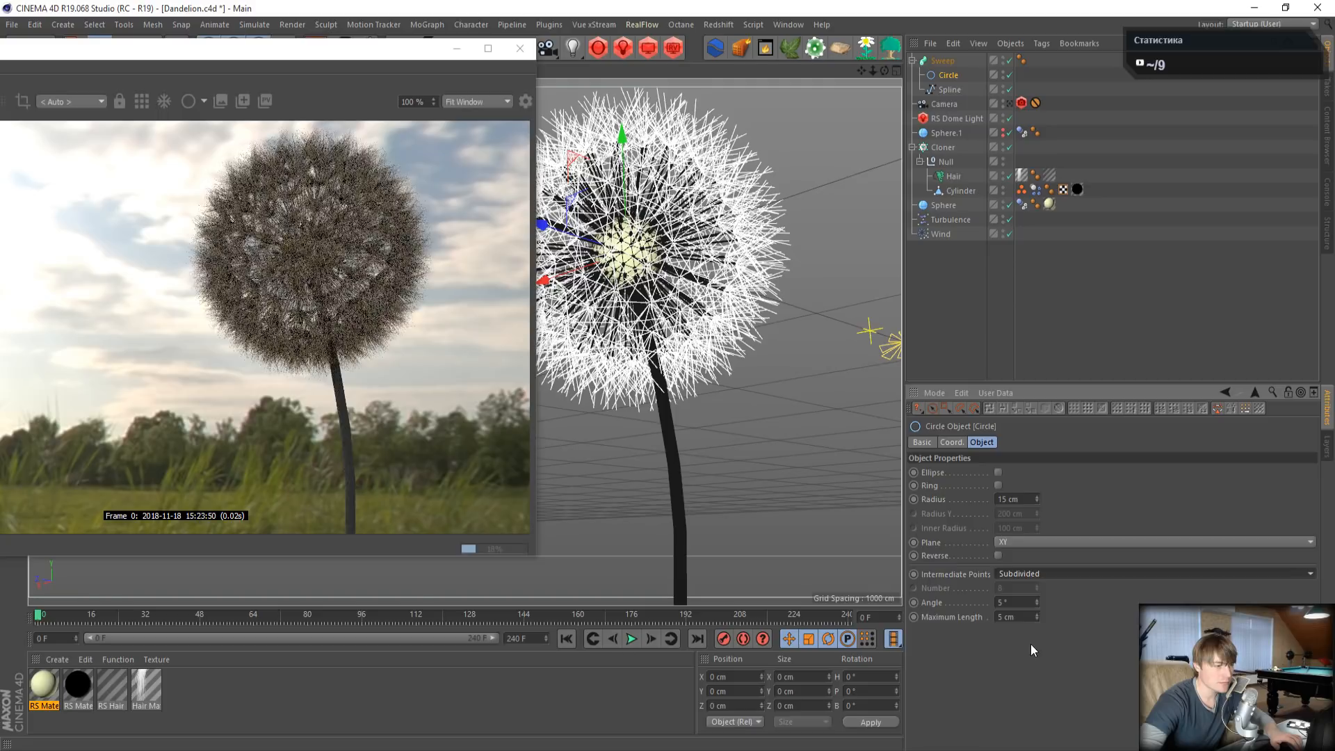
# - Reduce the Circle's intermediate point number to 6 and, after trying None, set the interpolation to Natural
pyautogui.click(1029, 573)
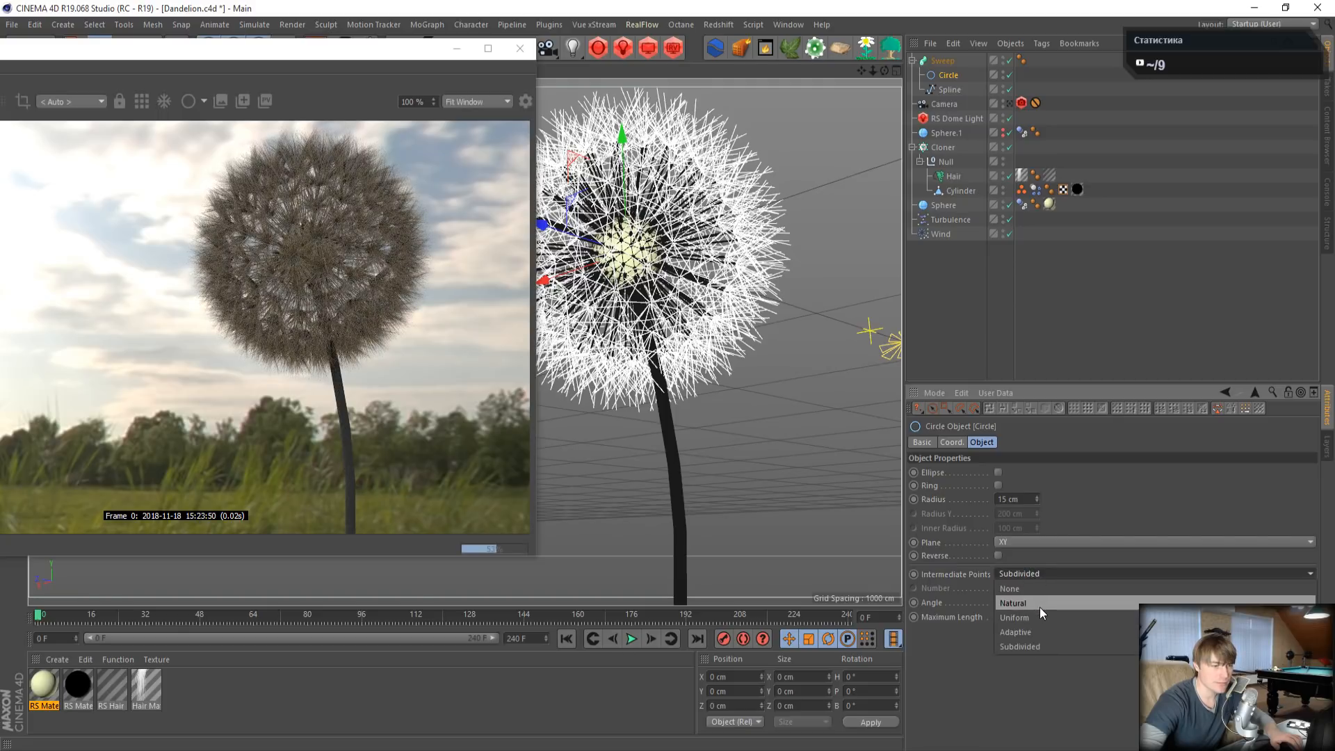
pyautogui.click(1039, 616)
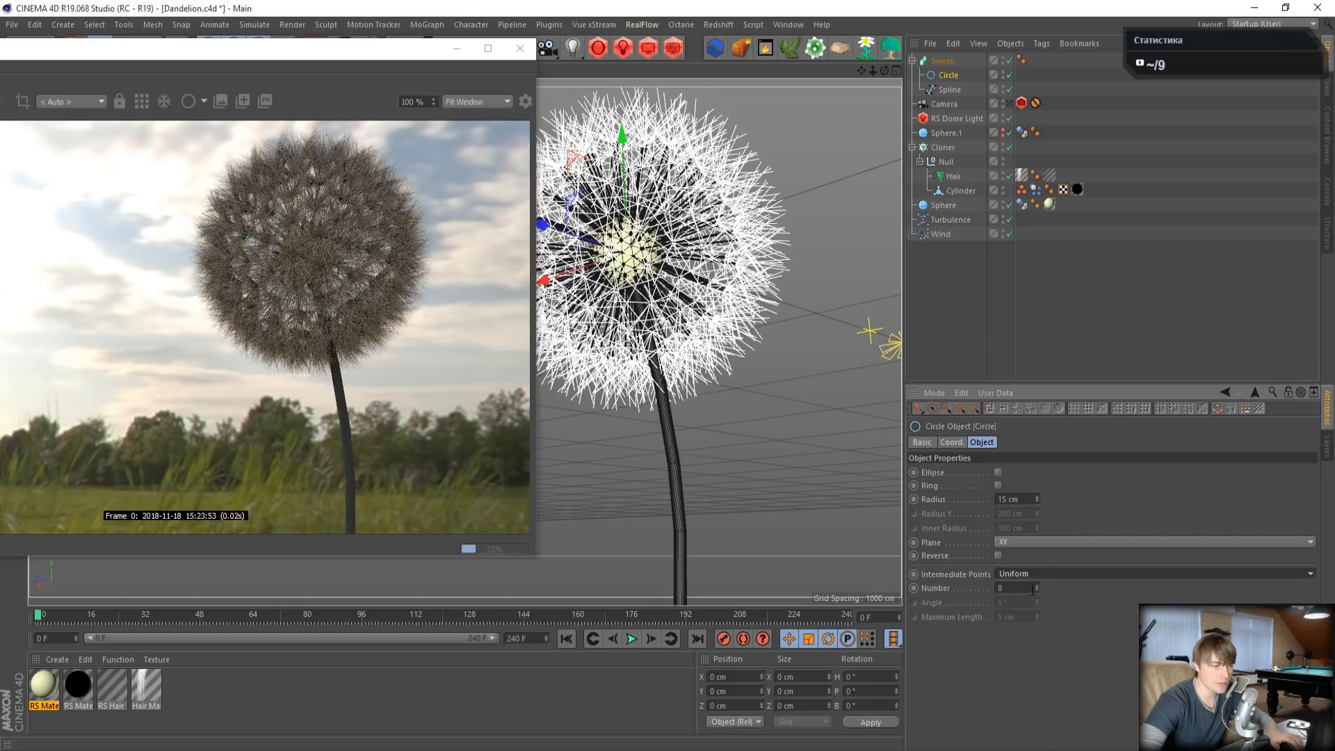
pyautogui.moveTo(1037, 589); pyautogui.dragTo(1036, 592)
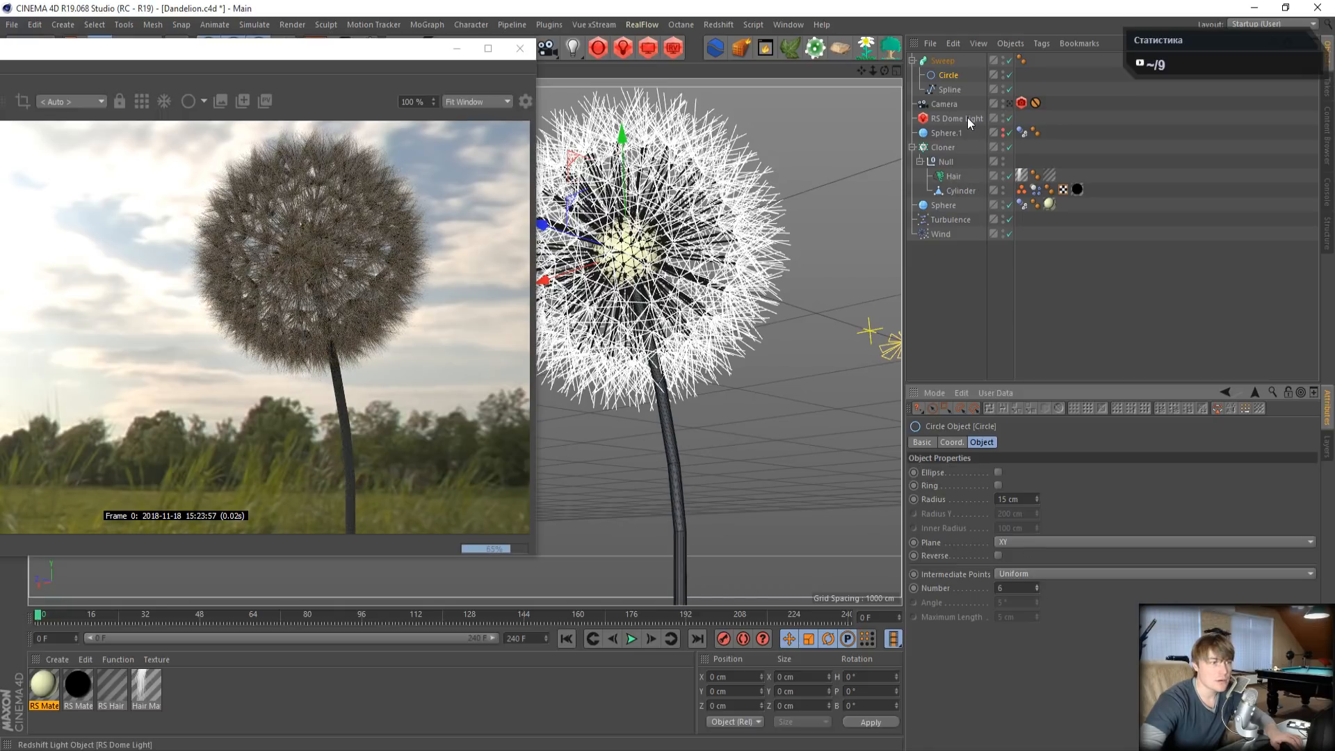
pyautogui.click(1017, 574)
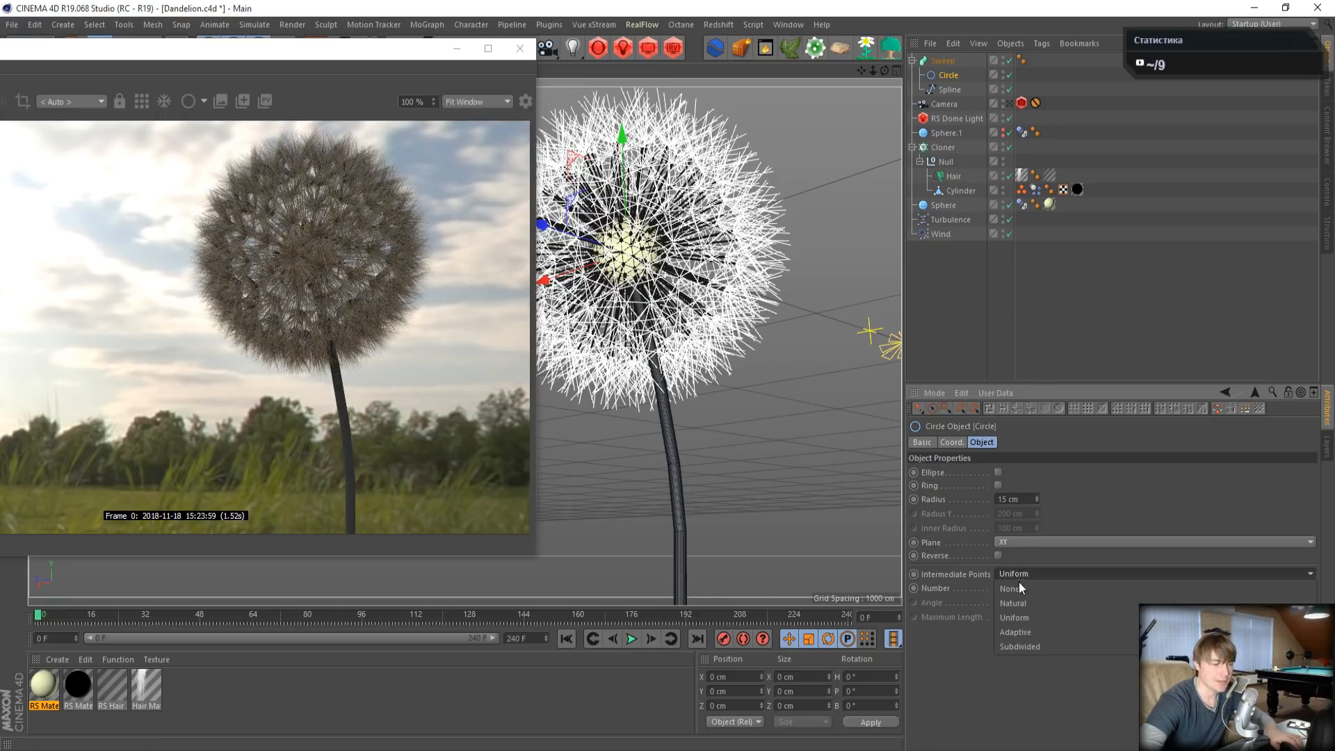
pyautogui.click(1019, 584)
pyautogui.click(1022, 575)
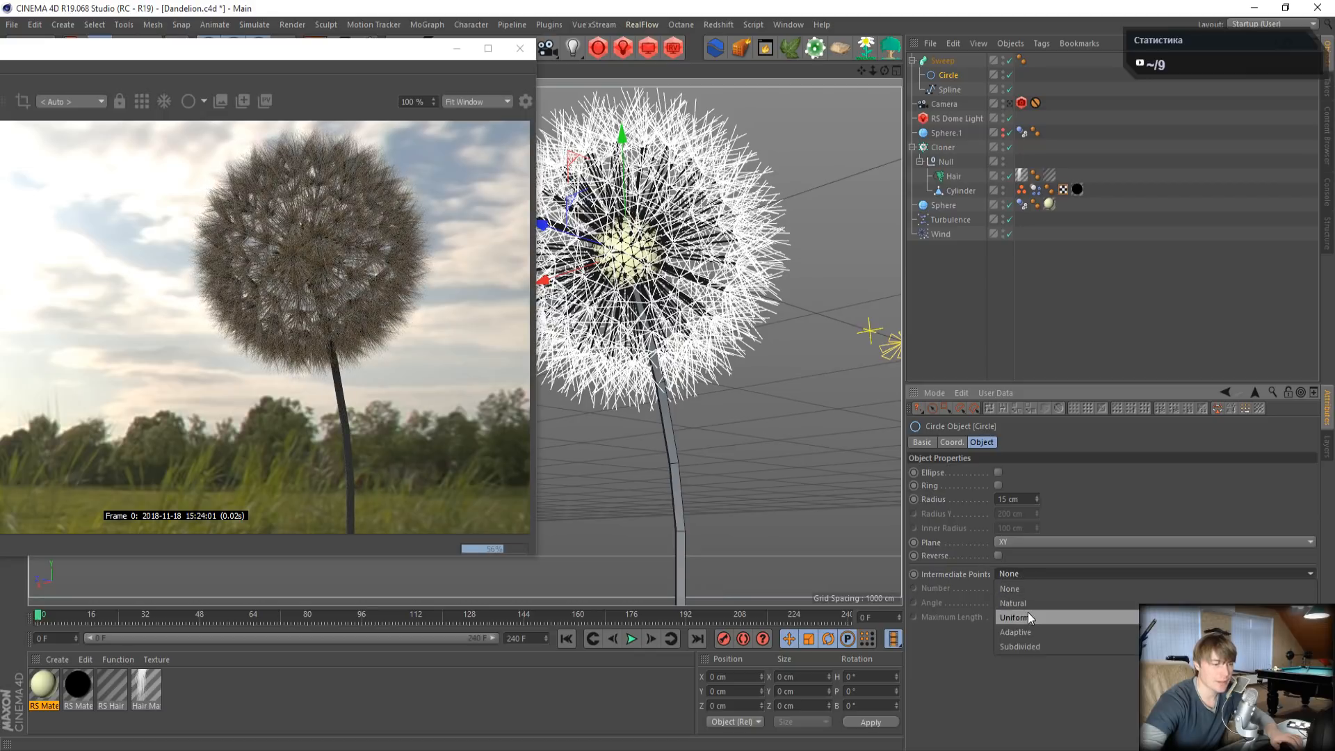
pyautogui.click(1023, 604)
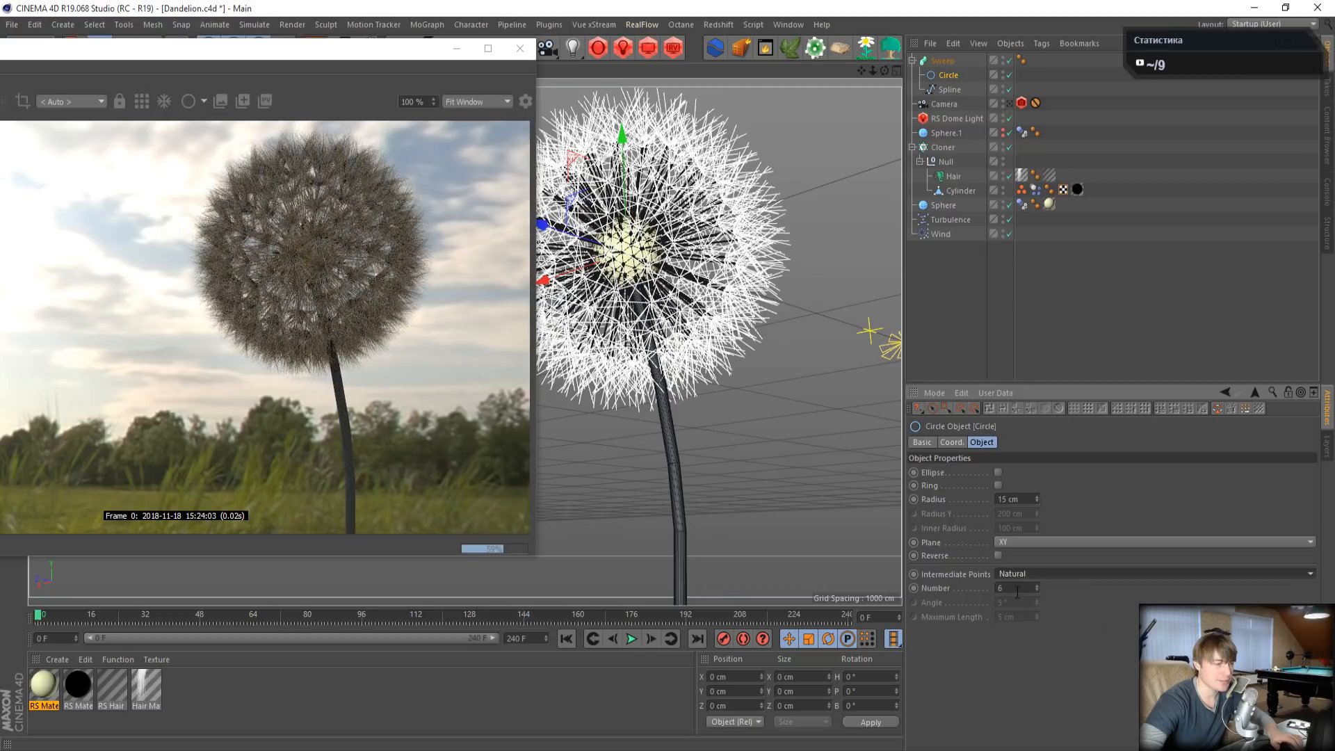
# - Set the stem Spline's intermediate points to Uniform and bring the whole render back into view
pyautogui.click(945, 89)
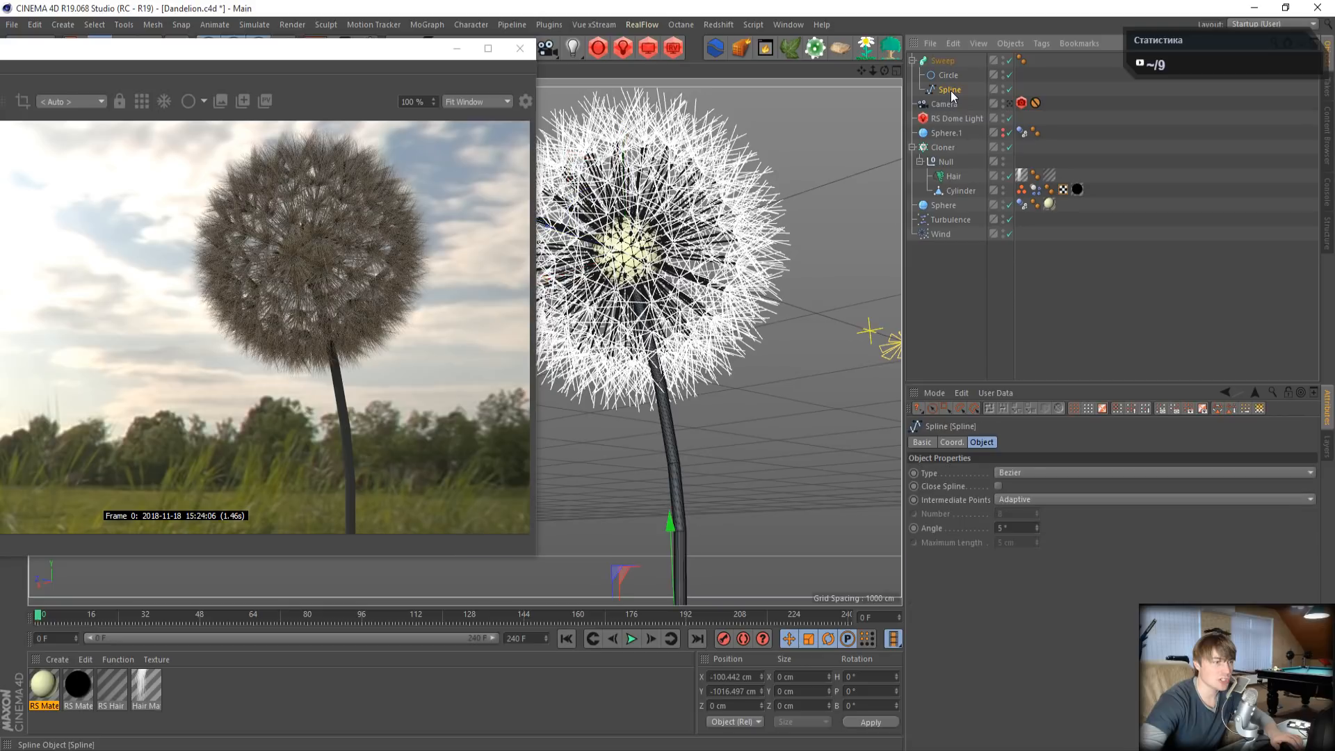
pyautogui.click(1002, 498)
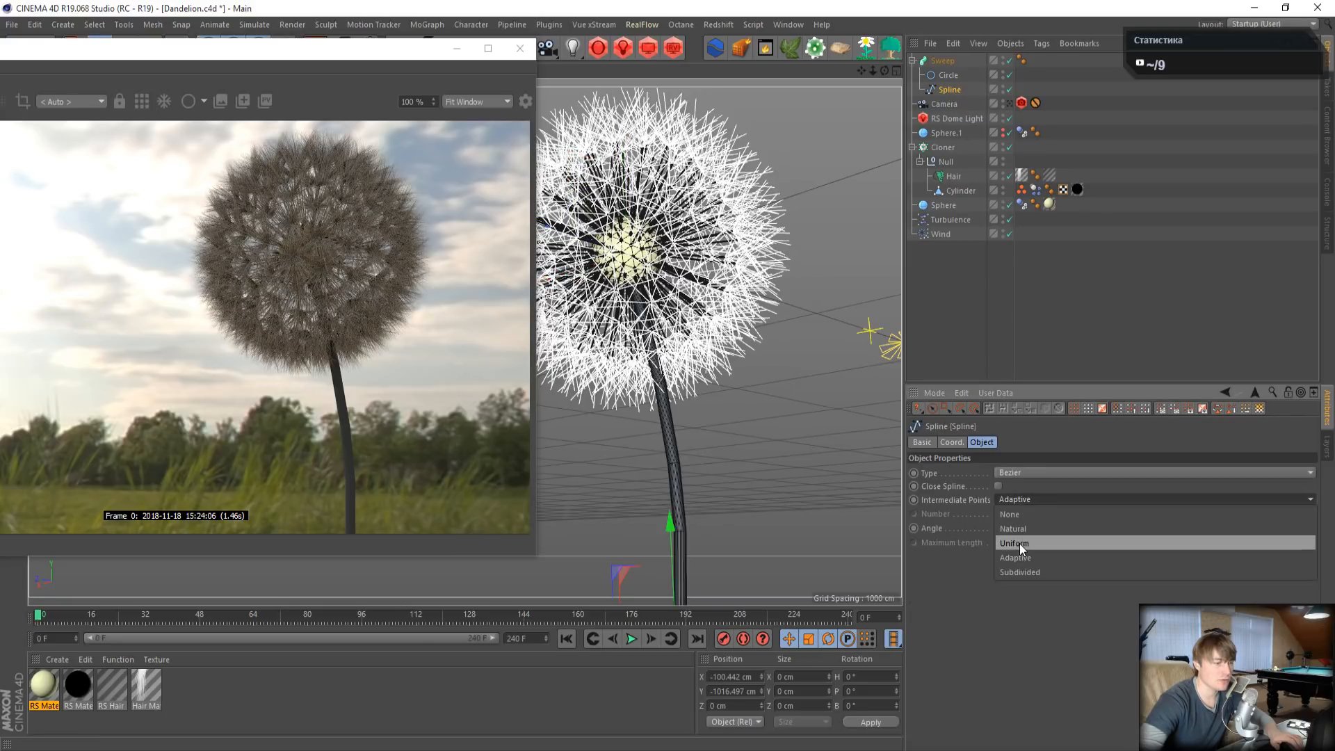
pyautogui.click(1019, 544)
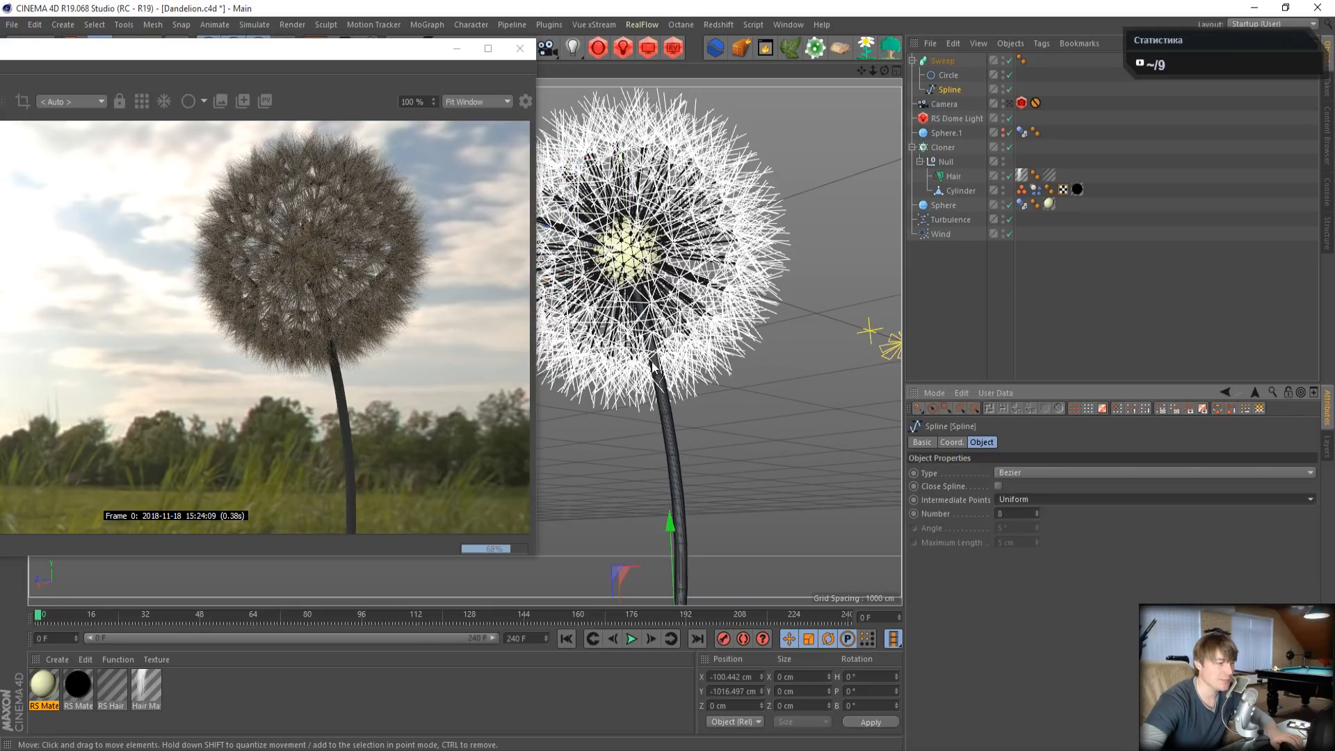
pyautogui.moveTo(322, 56); pyautogui.dragTo(463, 71)
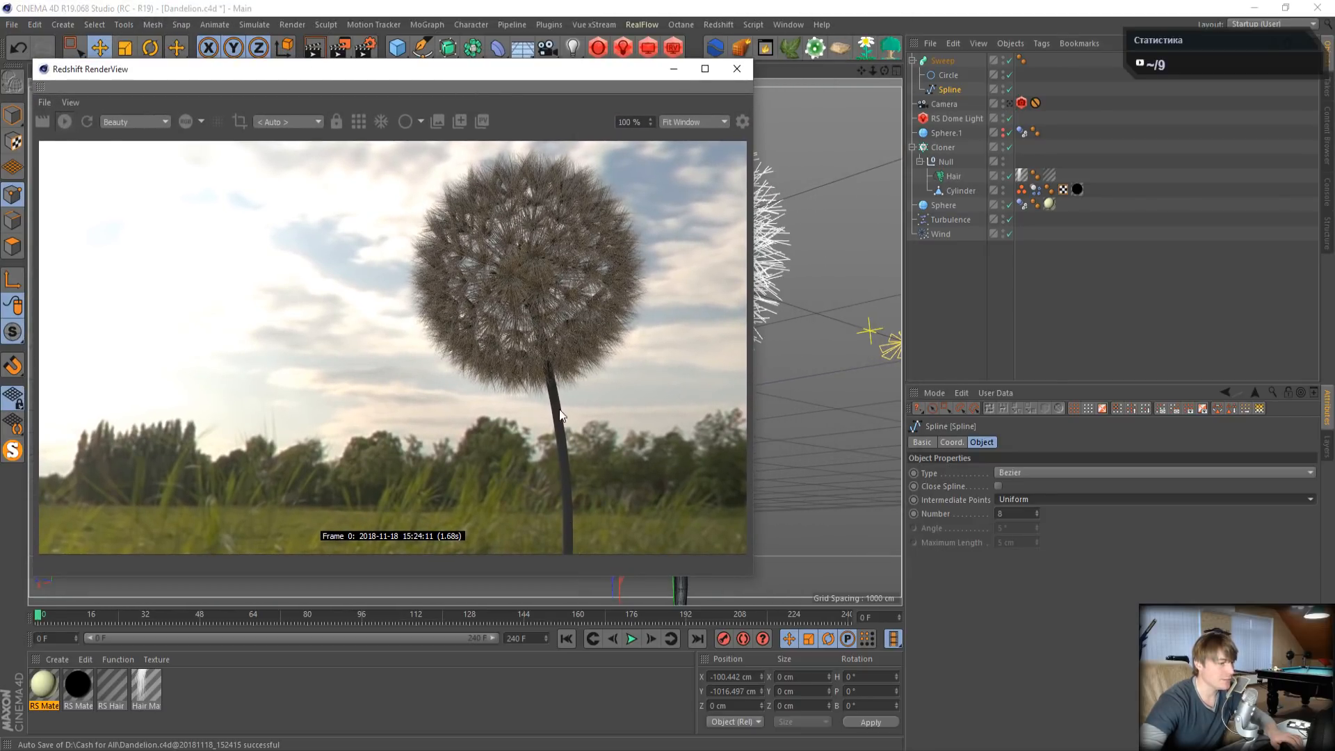
# - Create a new Redshift Material and apply it to the Sweep stem
pyautogui.click(61, 660)
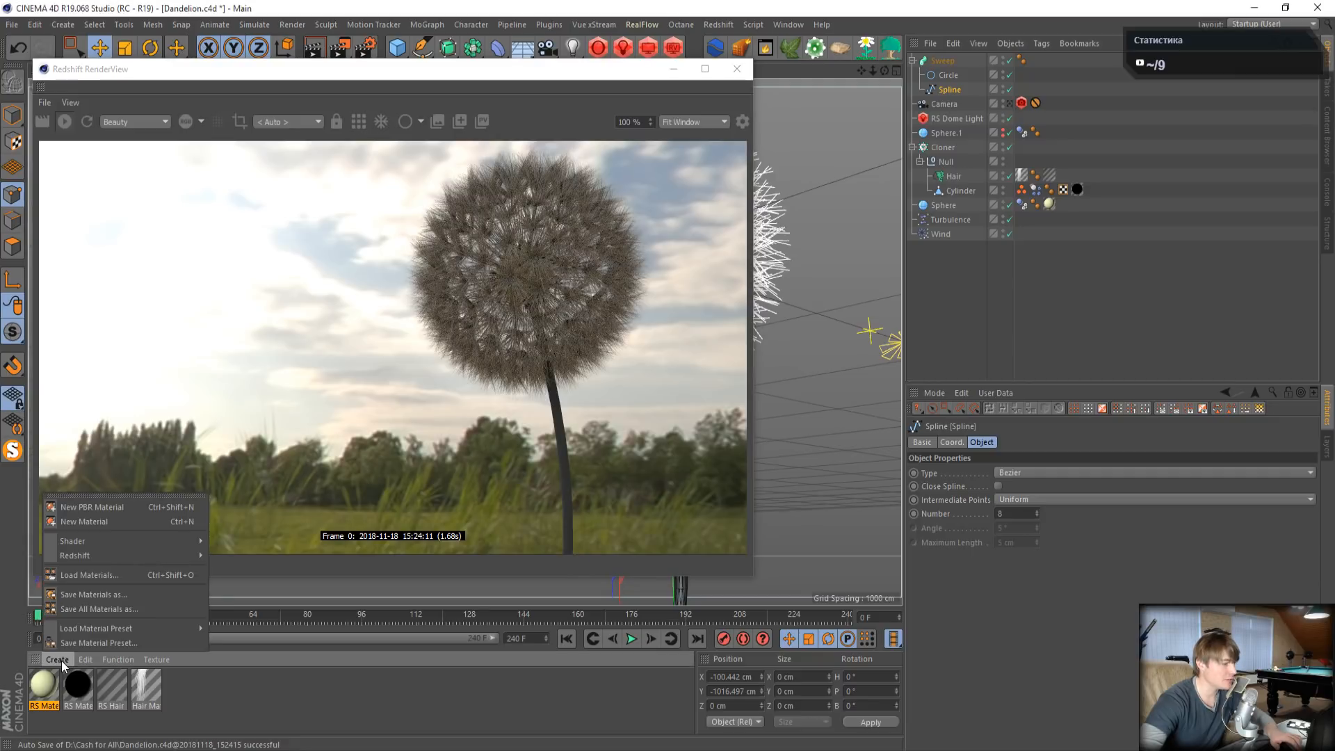
pyautogui.moveTo(90, 555)
pyautogui.moveTo(221, 557)
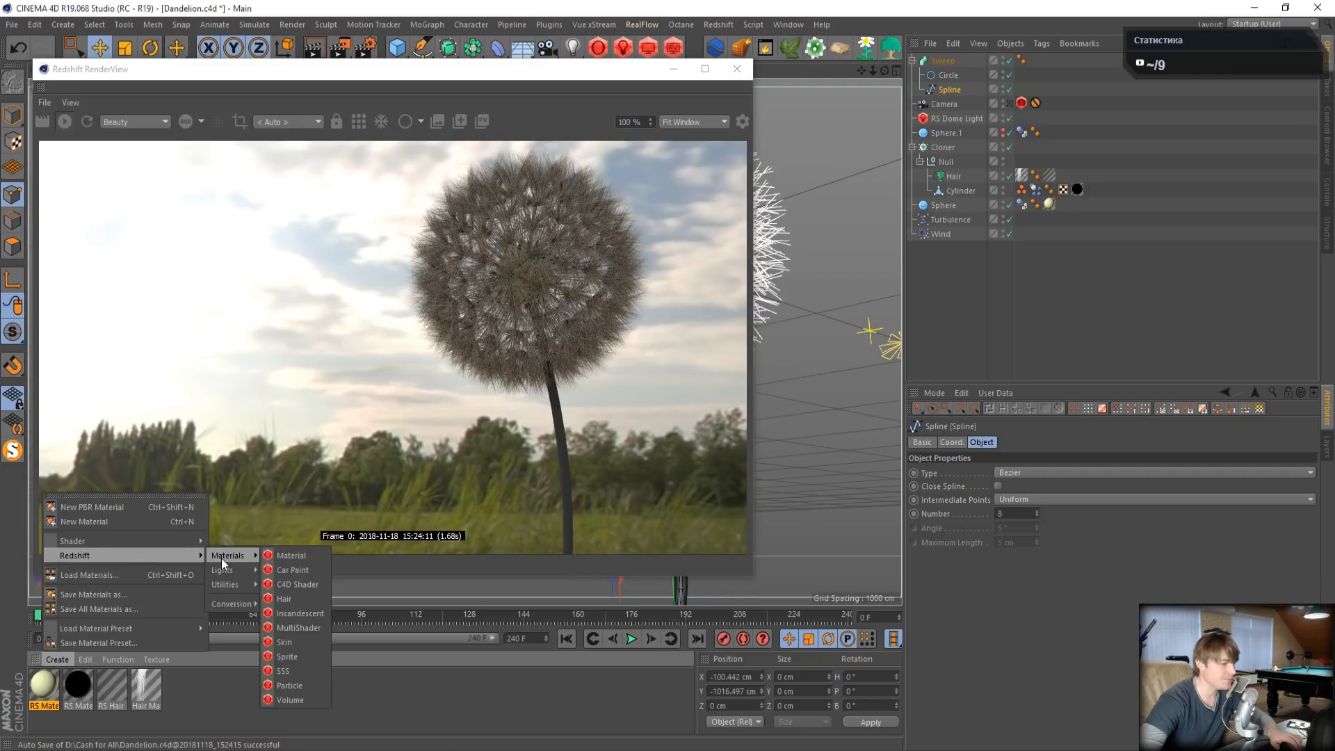
pyautogui.click(301, 554)
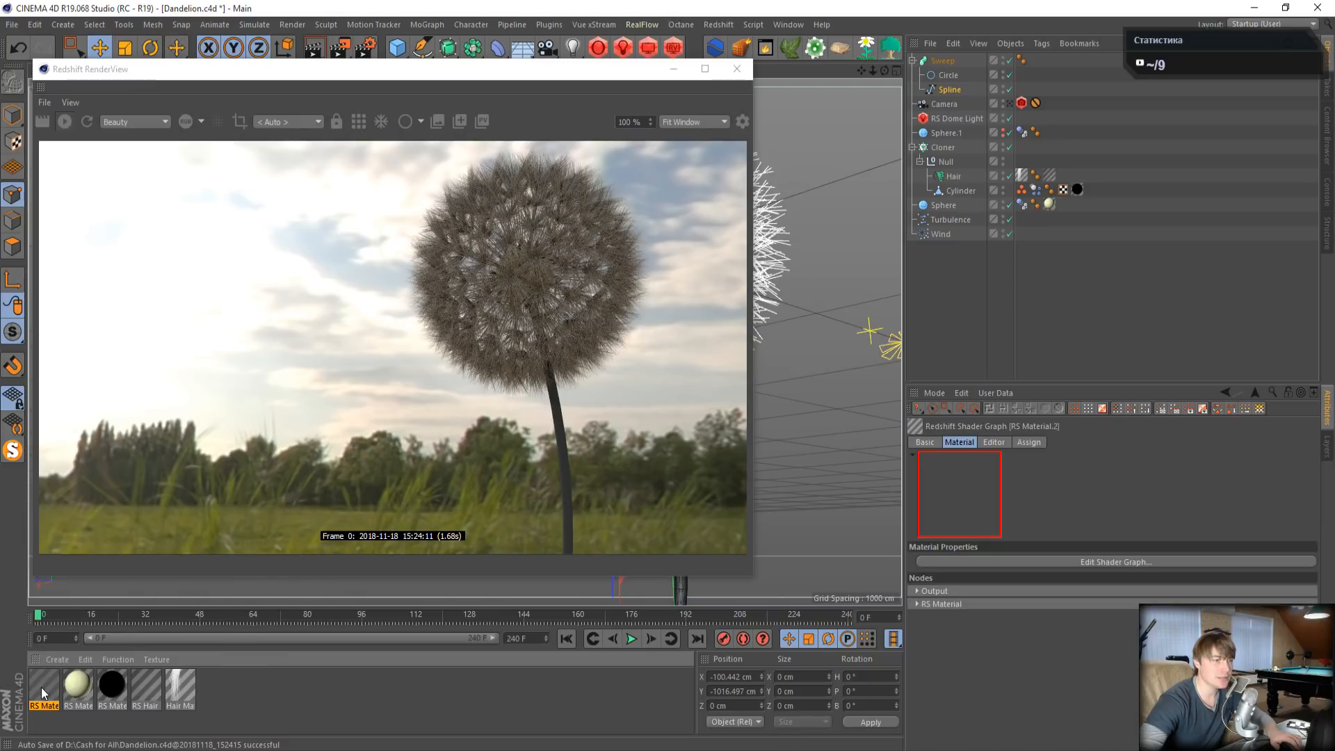
pyautogui.moveTo(436, 380); pyautogui.dragTo(957, 62)
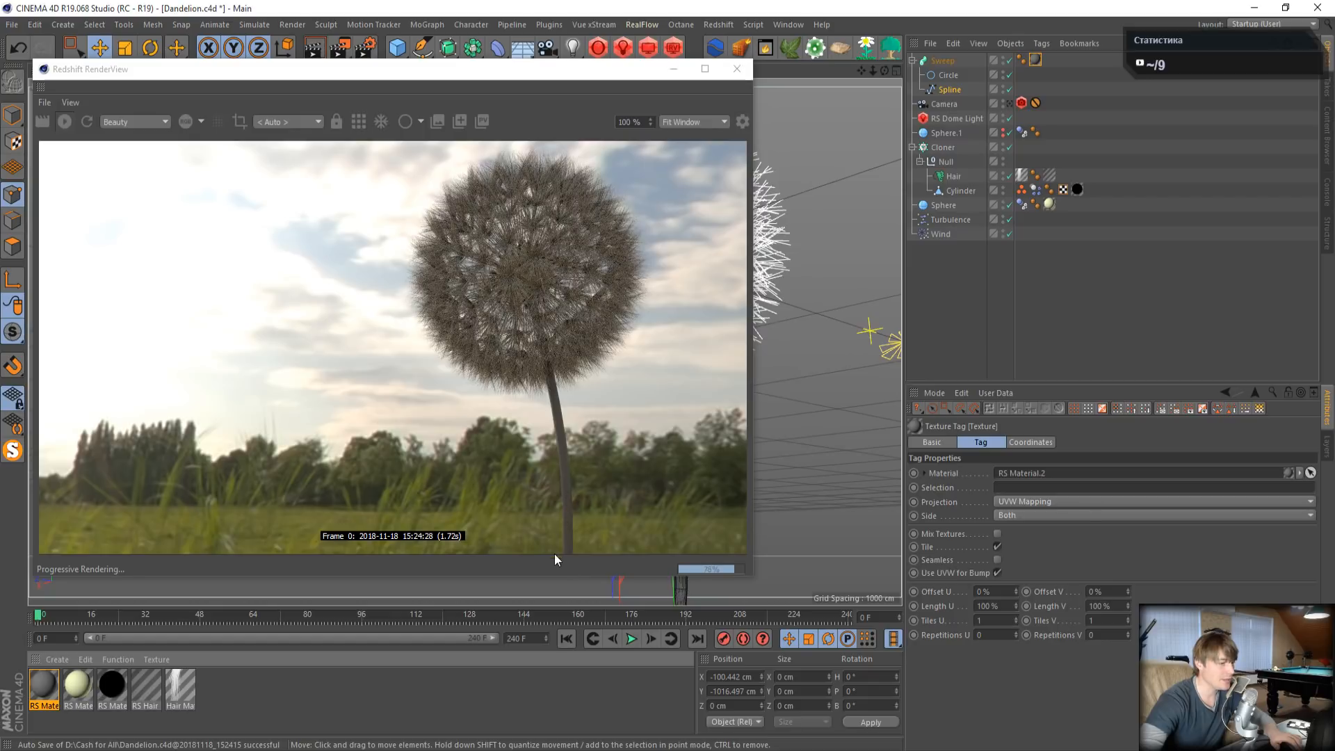
# - Switch to the browser, examine the Pexels dandelion photo as a stem reference, and return to Cinema 4D
pyautogui.click(242, 744)
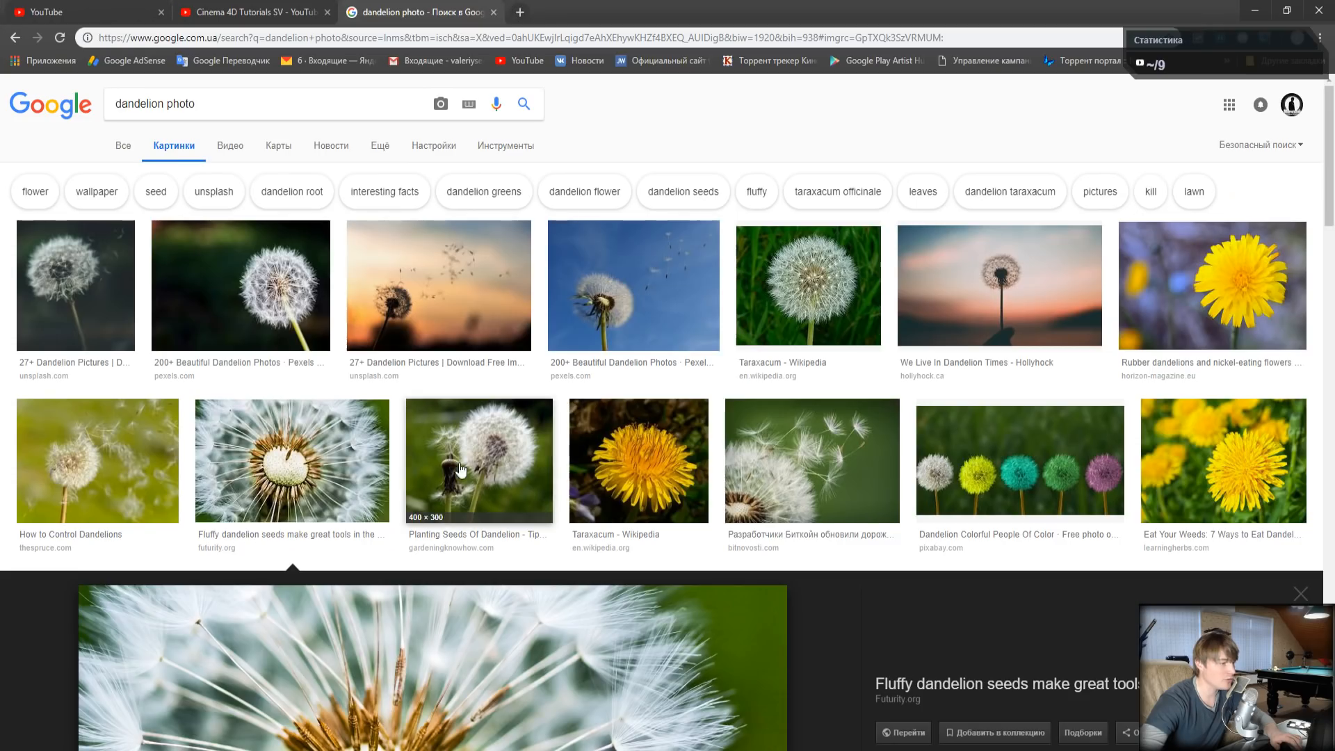
pyautogui.click(312, 333)
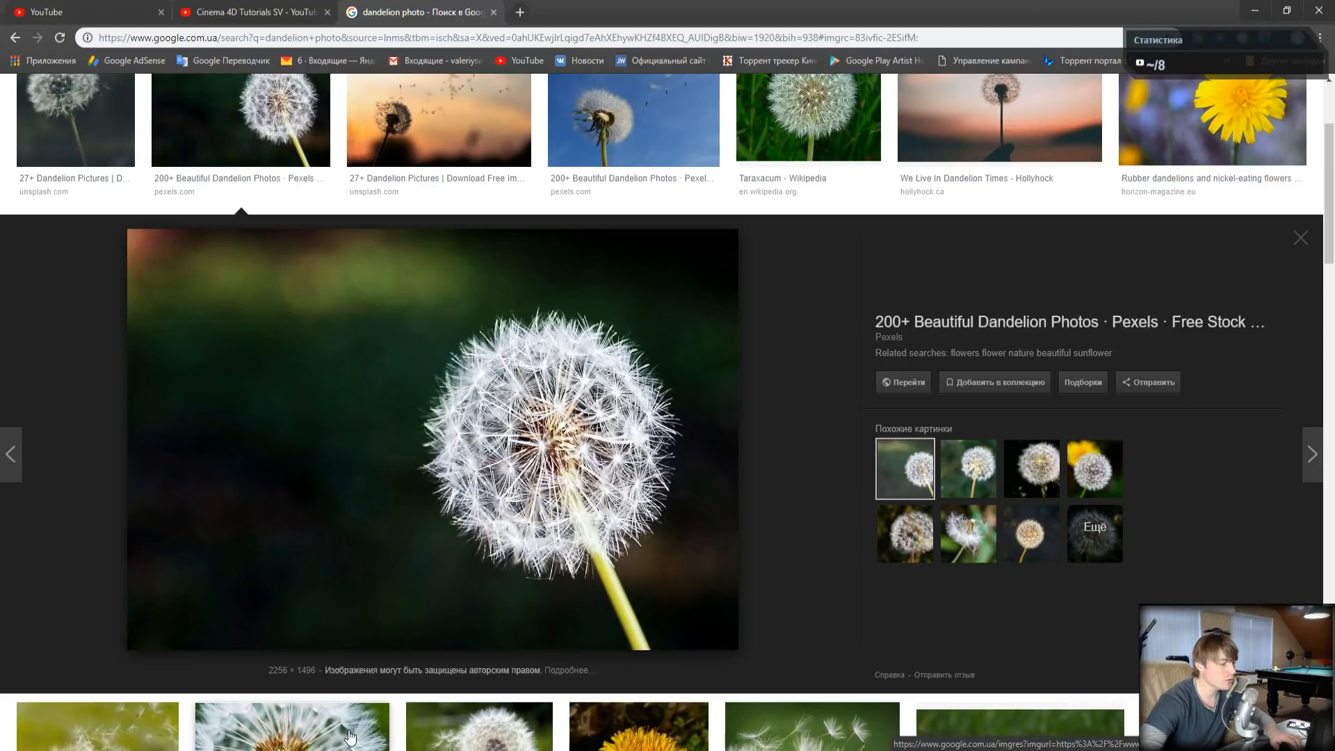
pyautogui.click(254, 749)
pyautogui.click(310, 711)
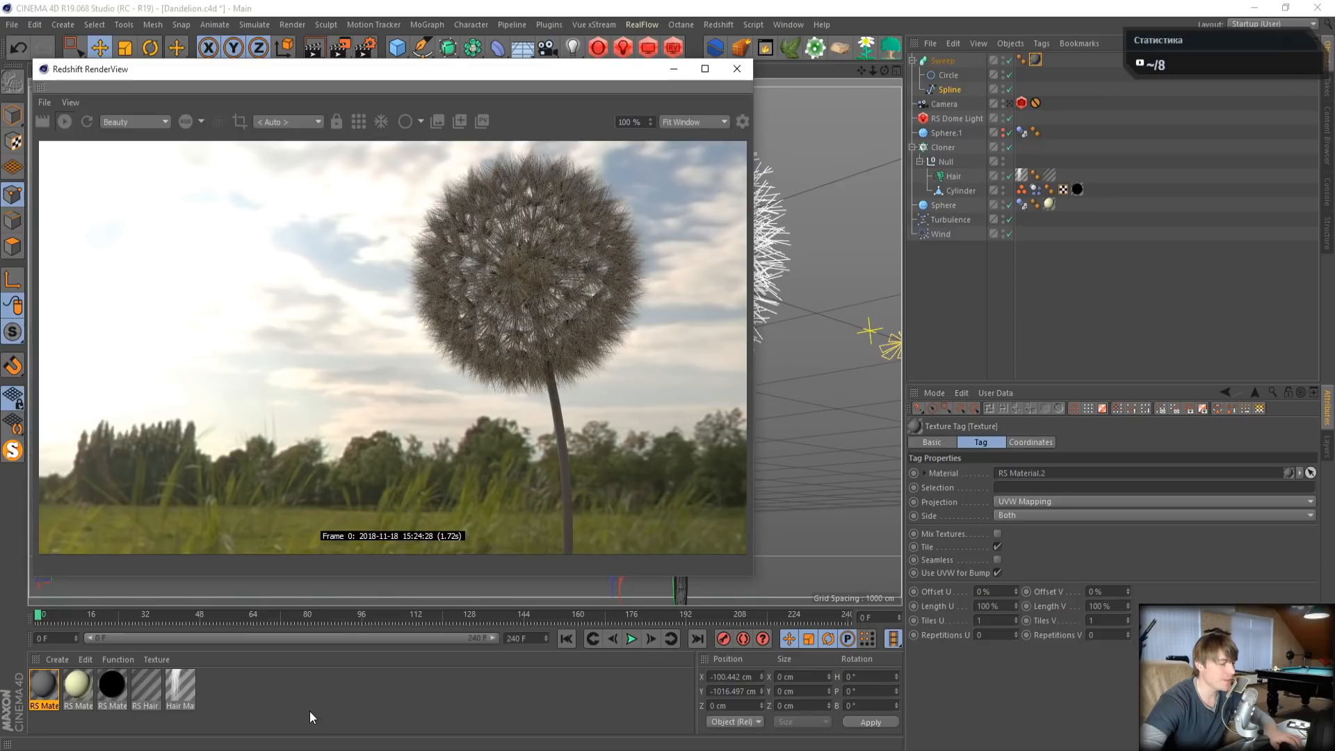
# - Thicken the stem by setting the Circle's radius to 18 cm and finally to 20 cm
pyautogui.click(947, 75)
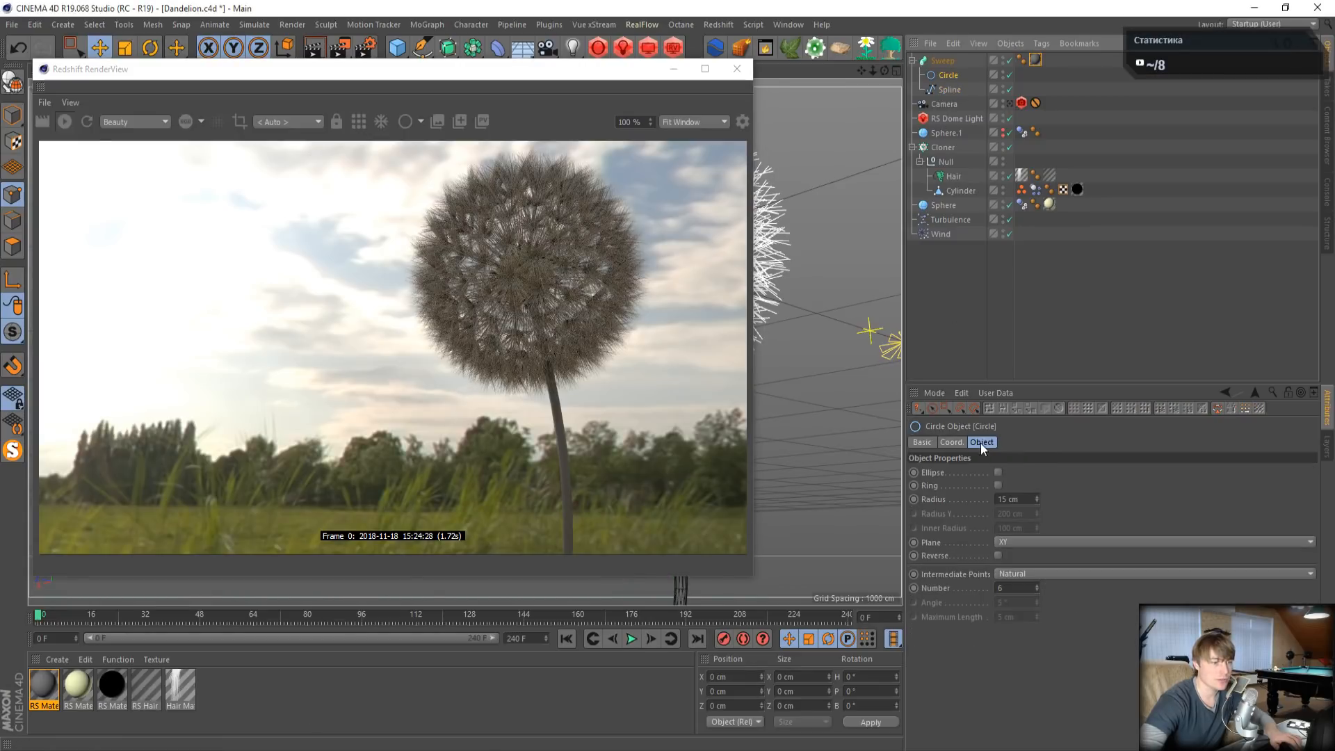
pyautogui.moveTo(1031, 502); pyautogui.dragTo(965, 488)
pyautogui.write('18')
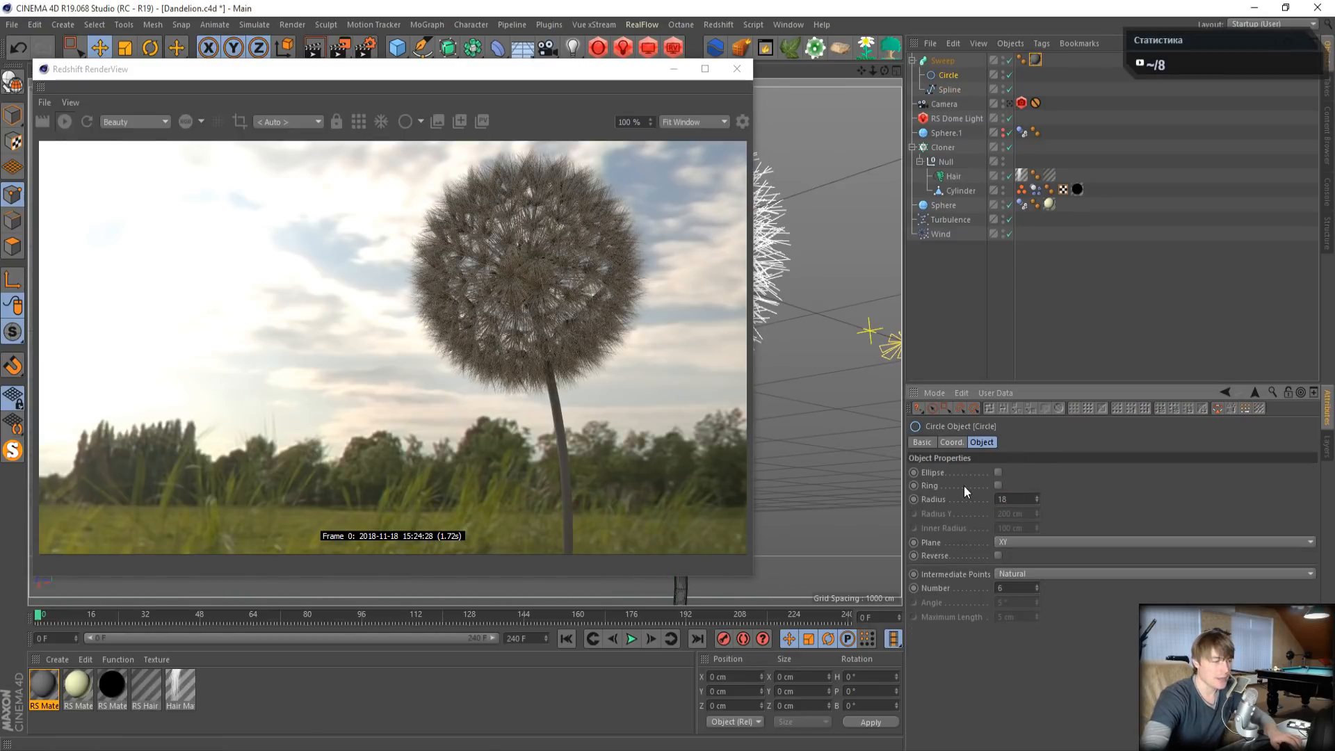
pyautogui.press('Return')
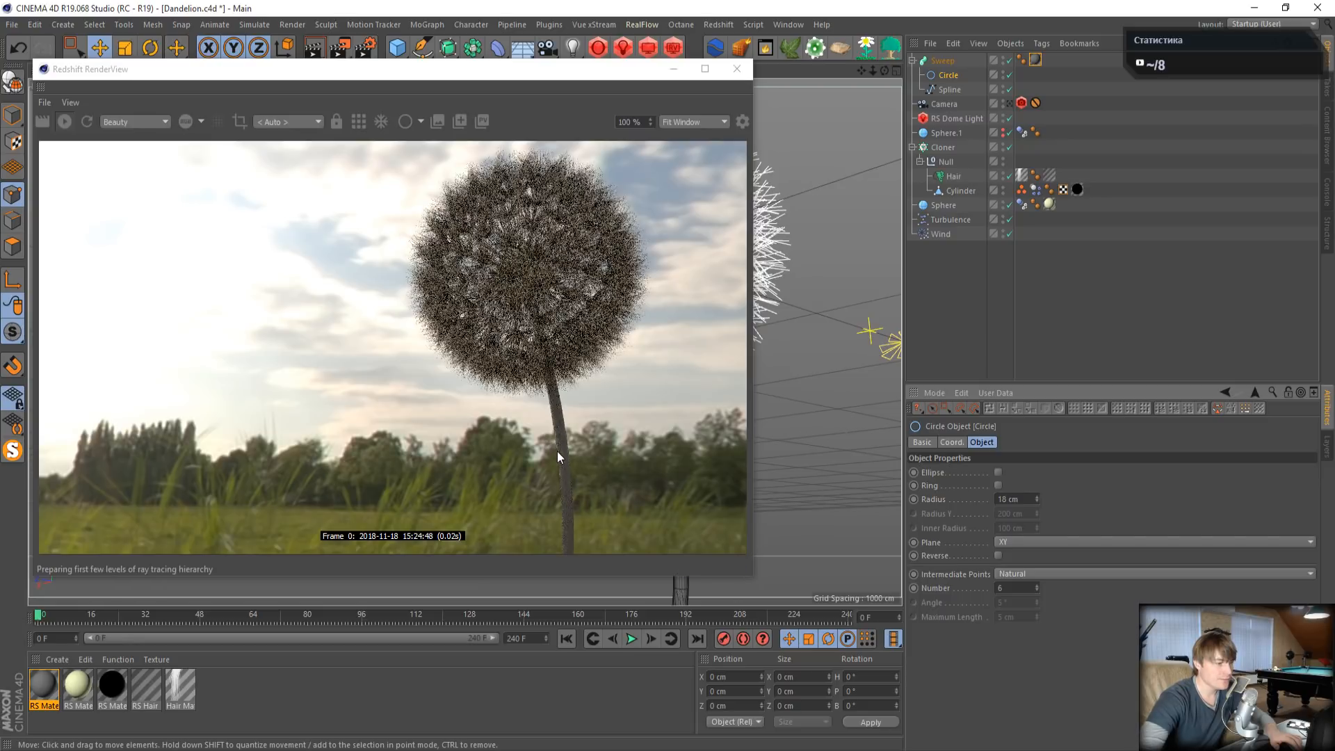
pyautogui.moveTo(1034, 499); pyautogui.dragTo(842, 495)
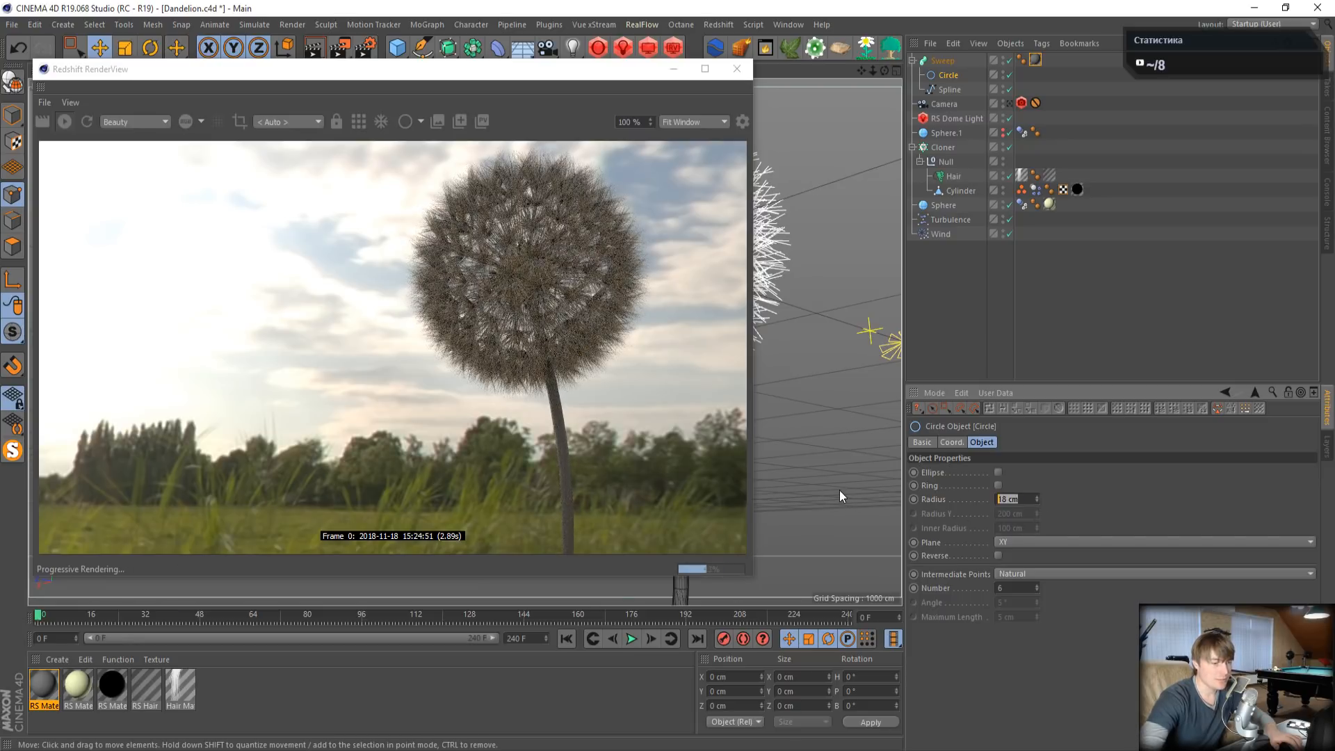
pyautogui.write('20')
pyautogui.press('Return')
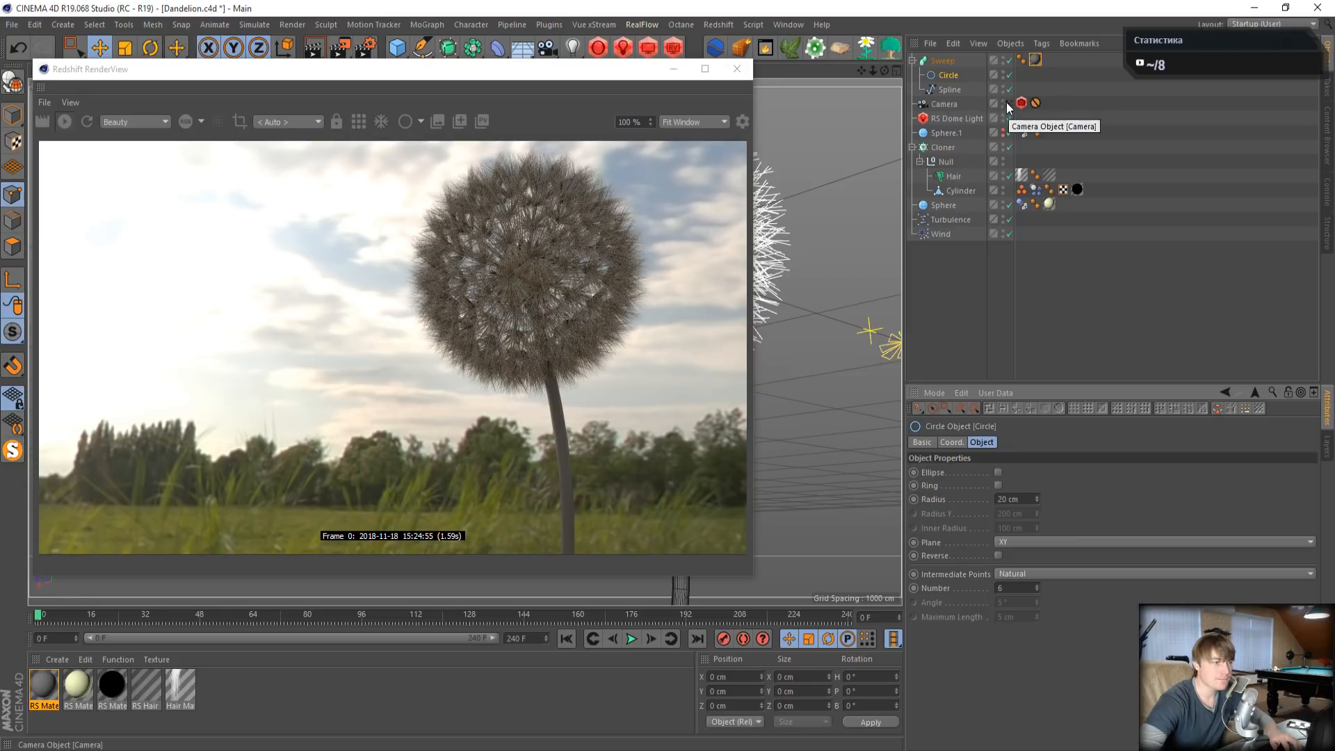
# - Open the stem's material in the Redshift Shader Graph and place the graph beside a close-up render of the stem
pyautogui.moveTo(861, 70); pyautogui.dragTo(473, 25)
pyautogui.moveTo(874, 70); pyautogui.dragTo(946, 70)
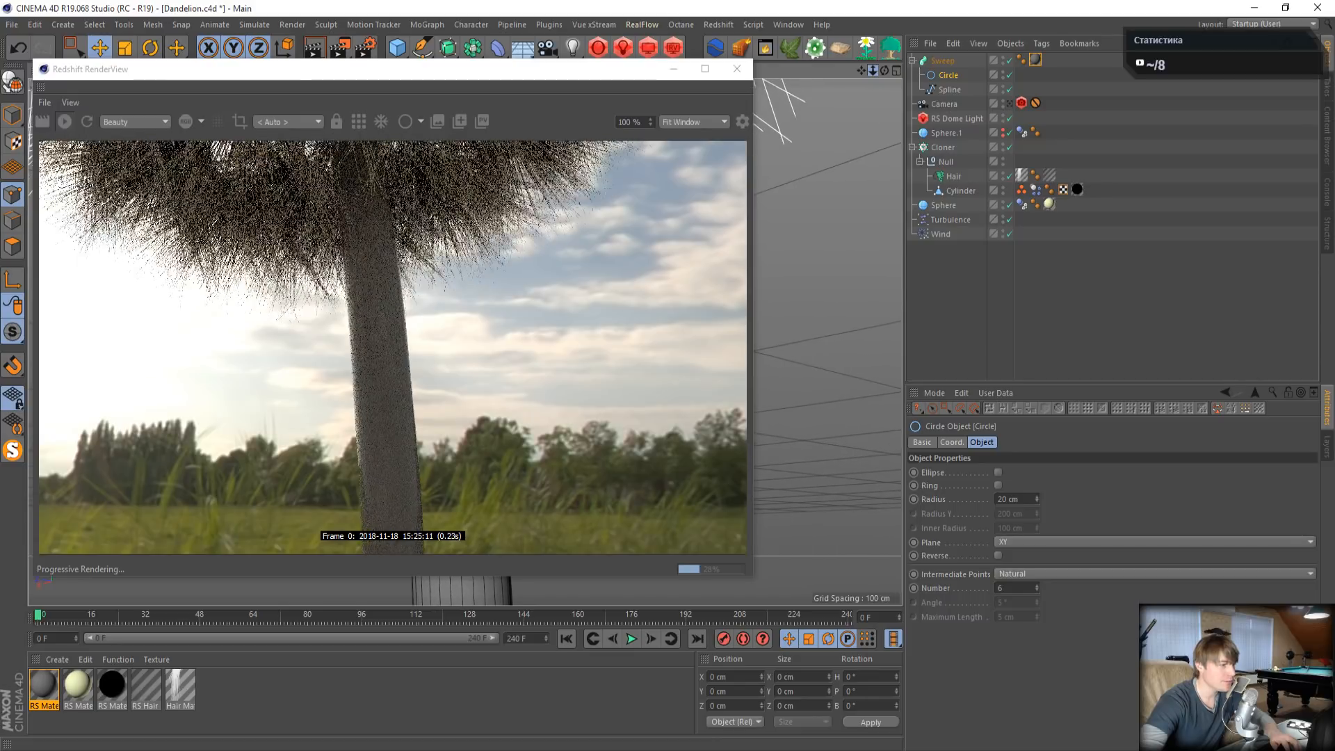
pyautogui.click(36, 678)
pyautogui.doubleClick(36, 678)
pyautogui.moveTo(418, 104); pyautogui.dragTo(973, 177)
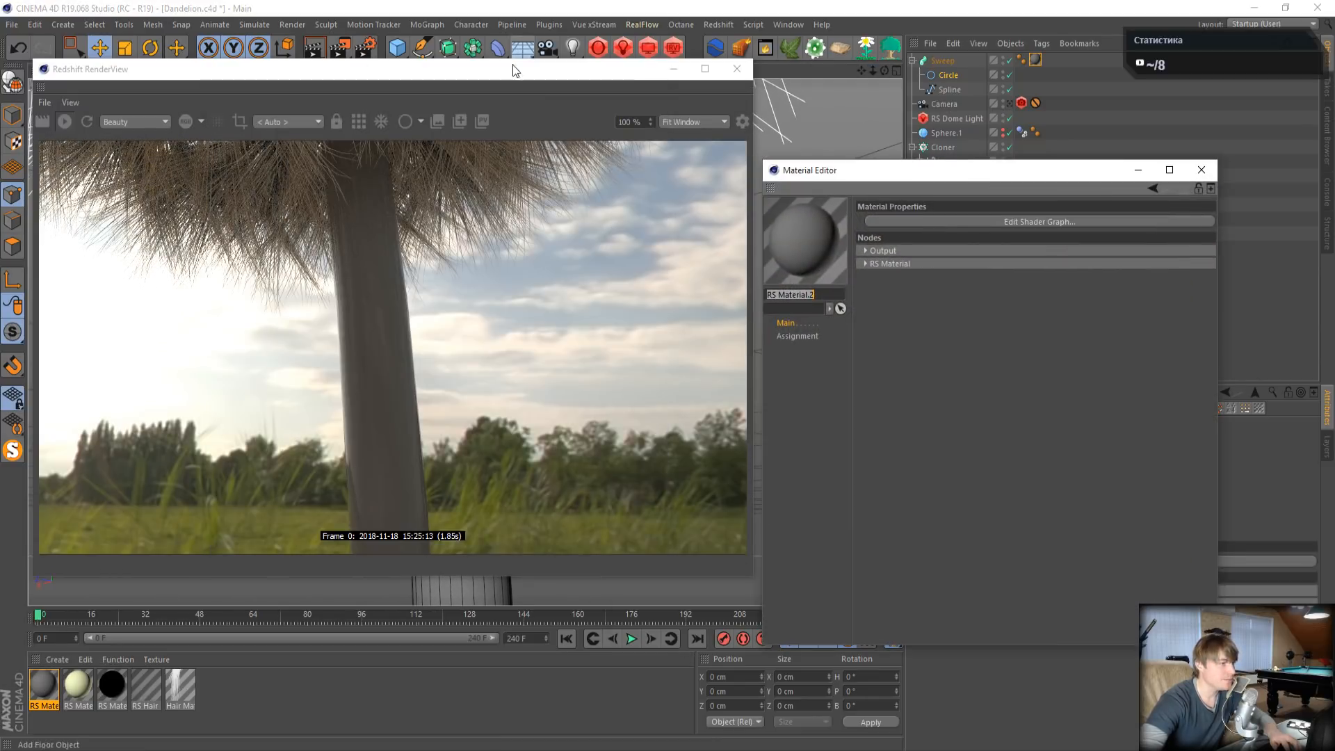
pyautogui.moveTo(511, 65); pyautogui.dragTo(419, 23)
pyautogui.click(925, 221)
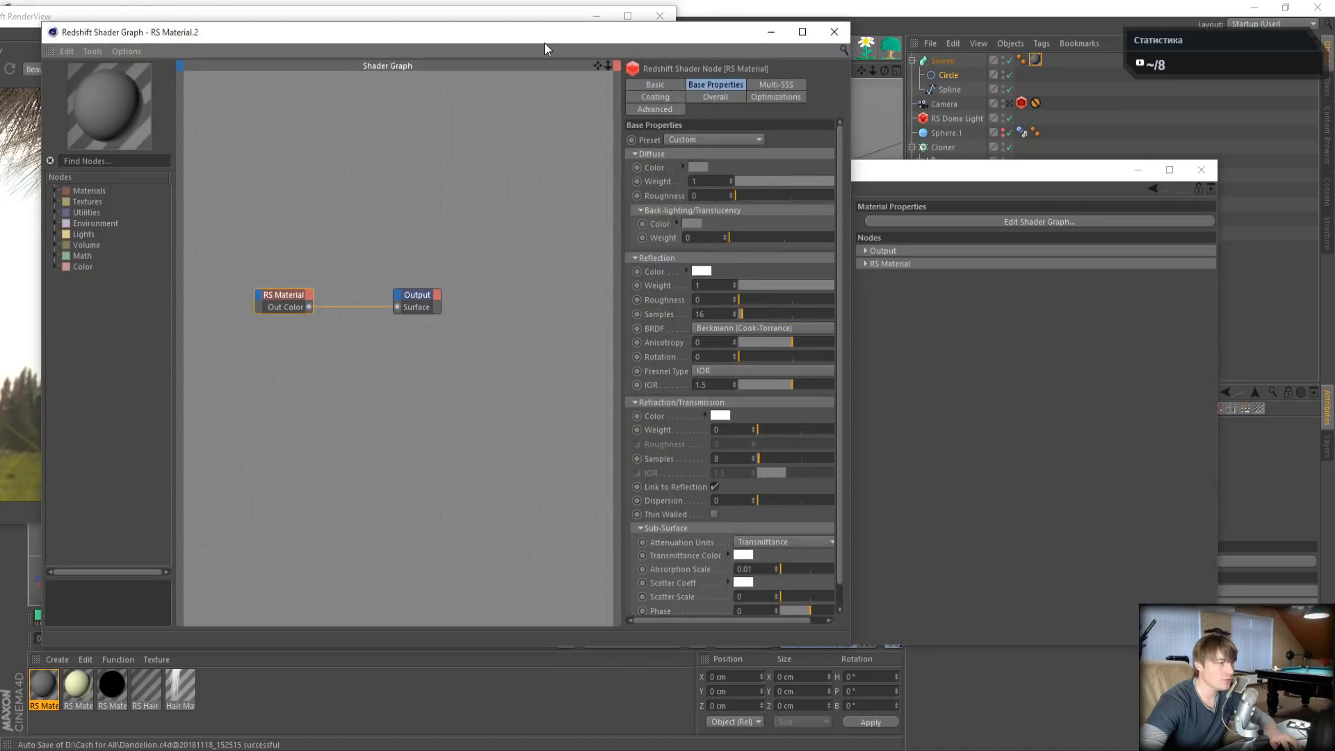
pyautogui.moveTo(544, 43); pyautogui.dragTo(1004, 131)
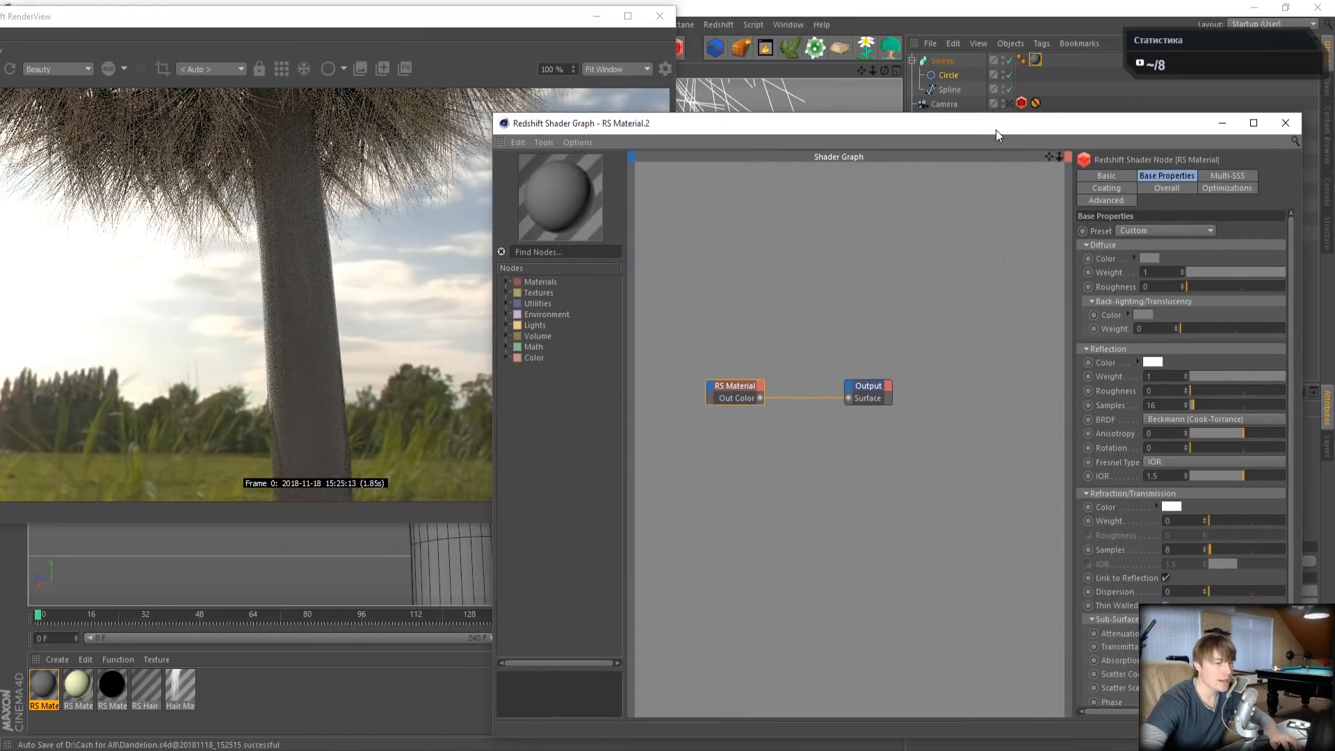
# - Change the stem material's Diffuse Color to a bright light green
pyautogui.click(1229, 177)
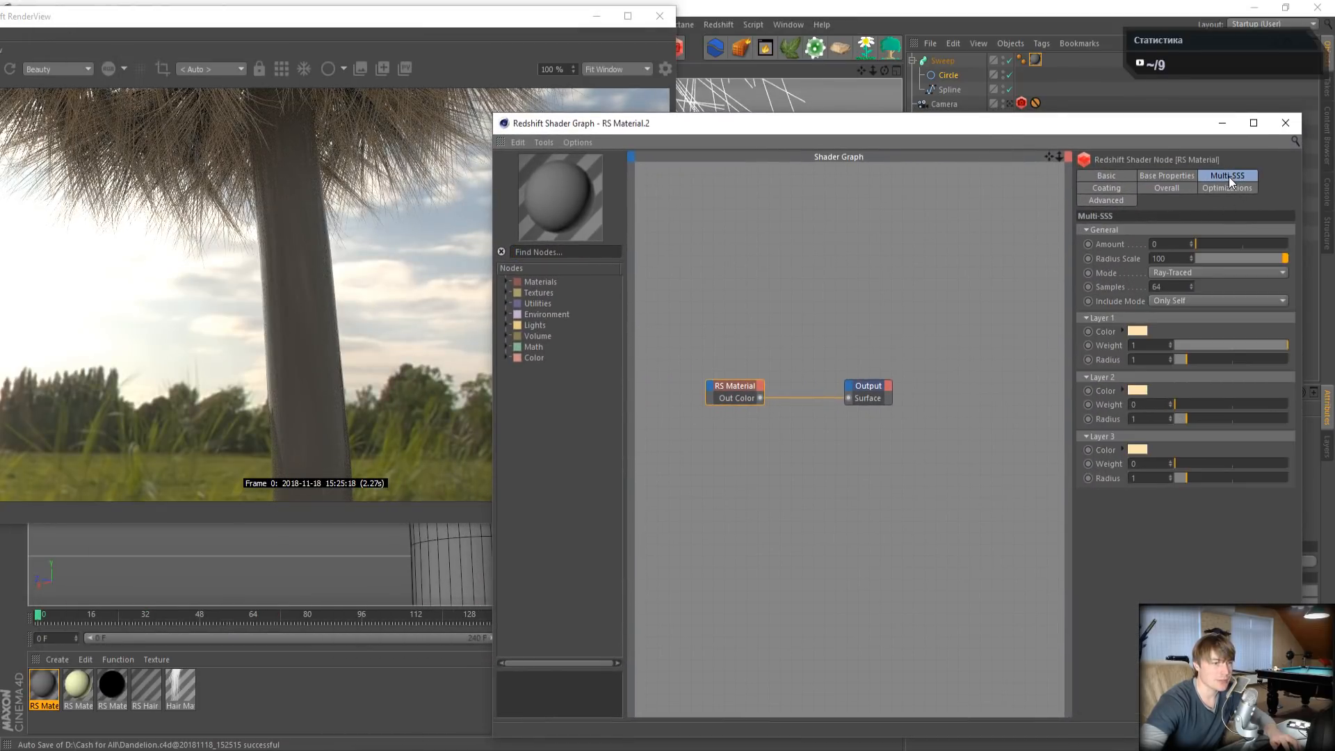
pyautogui.click(1189, 178)
pyautogui.click(1148, 258)
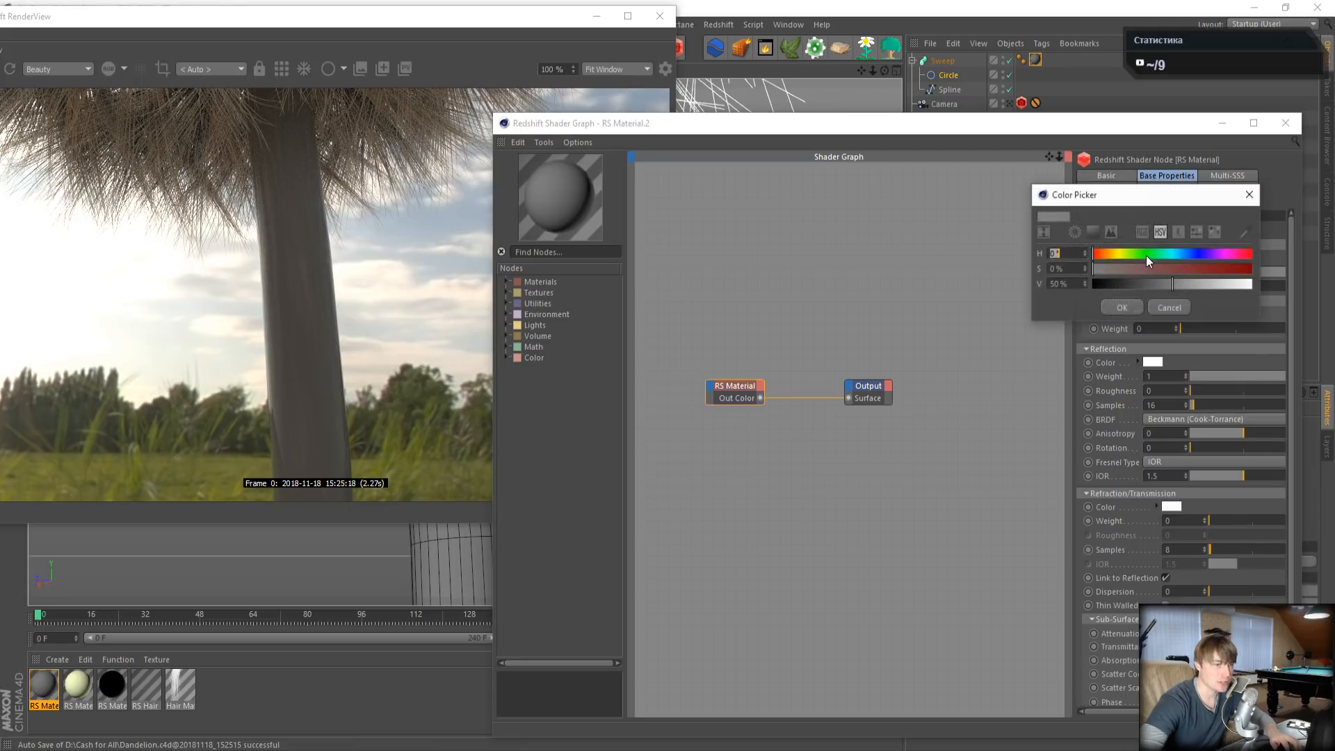
pyautogui.click(1148, 253)
pyautogui.moveTo(1150, 257); pyautogui.dragTo(1253, 285)
pyautogui.click(1120, 307)
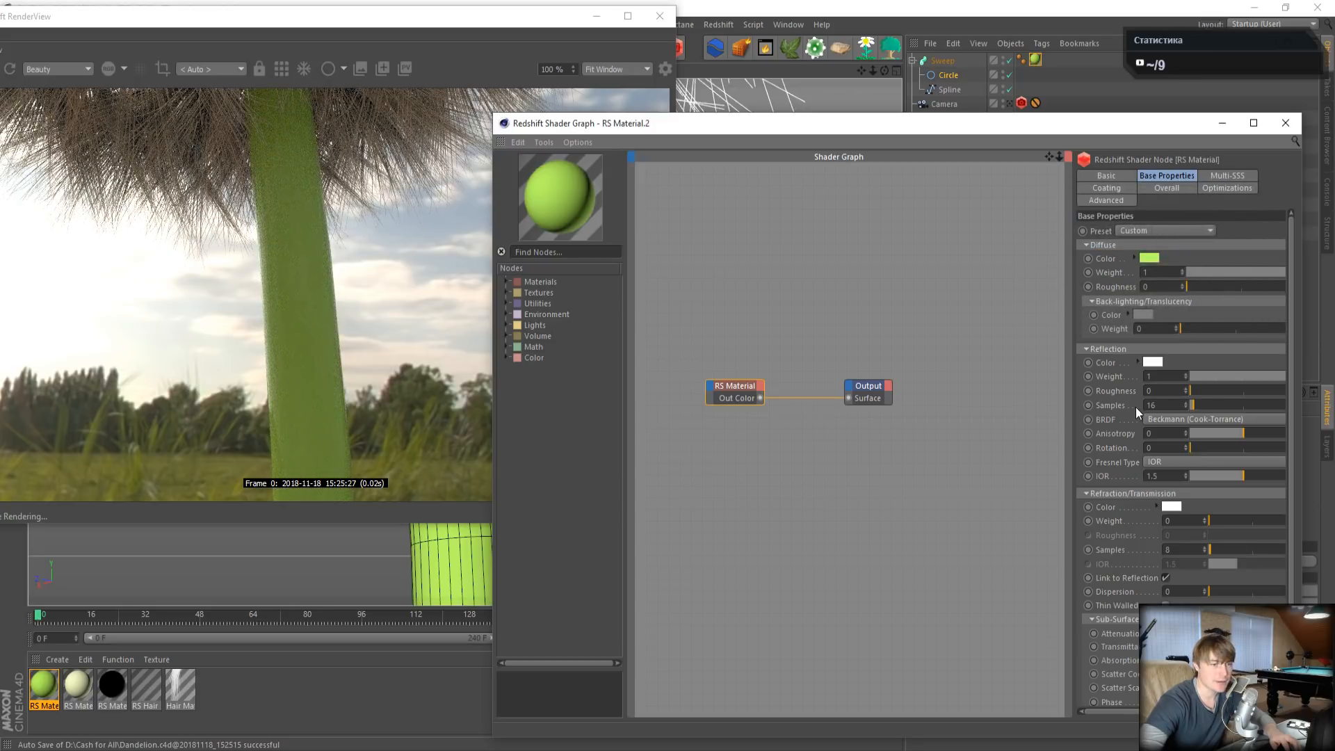
# - Set the stem material's Reflection Weight to 0.5 and finally down to 0
pyautogui.write('0.5')
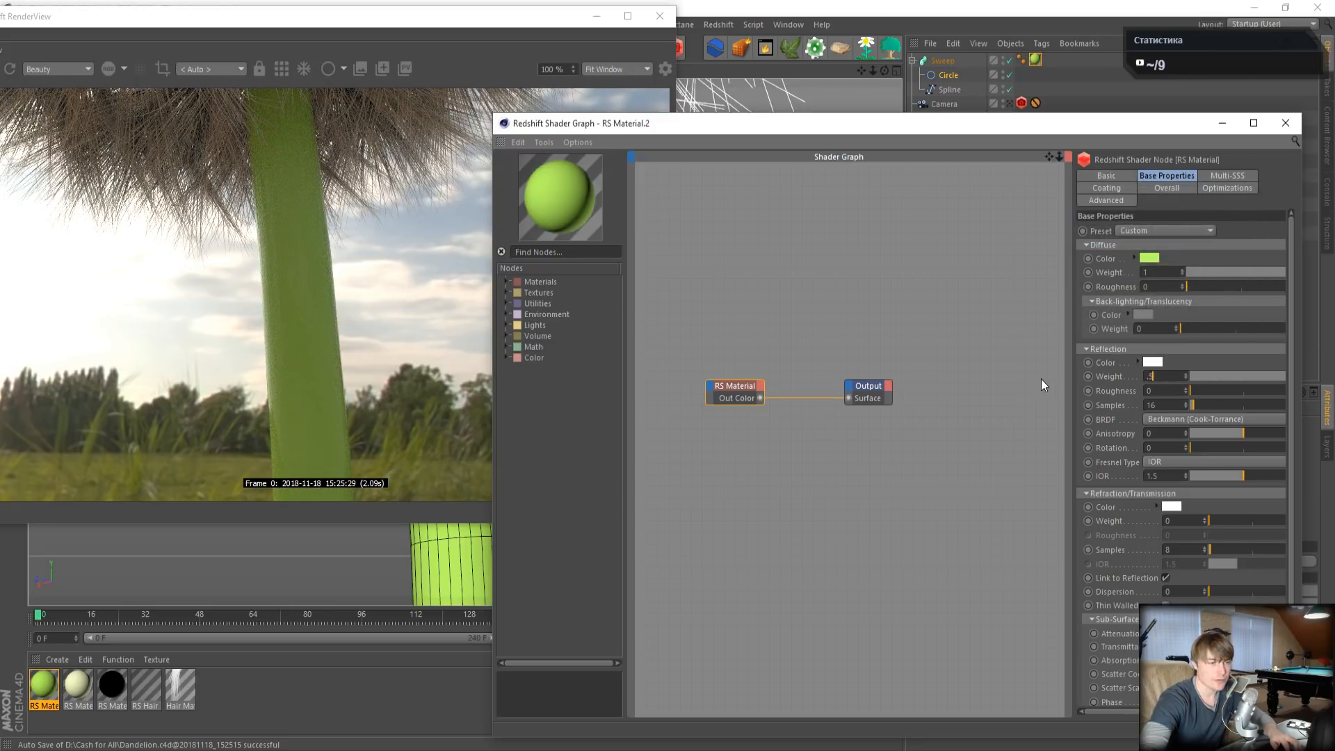
pyautogui.press('Return')
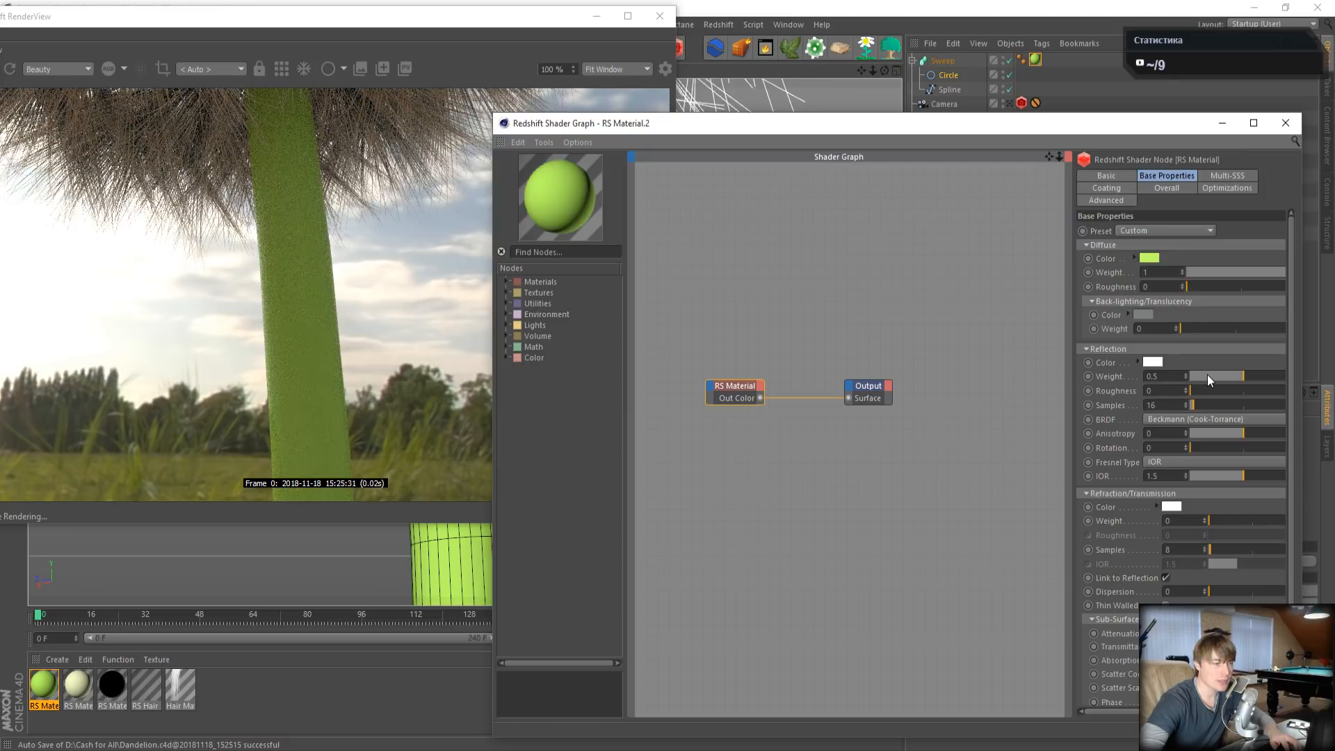
pyautogui.moveTo(1207, 375); pyautogui.dragTo(925, 394)
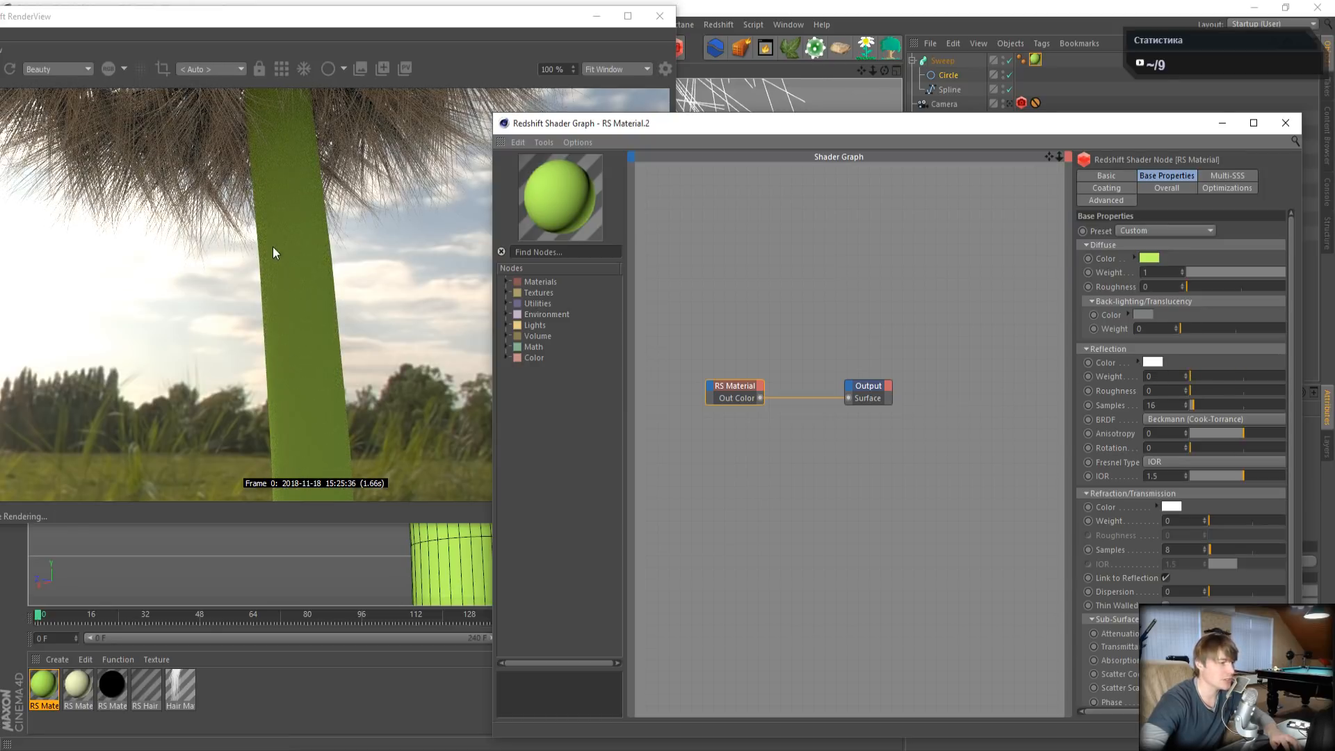
# - Set the stem material's Multi-SSS Mode to Point-Based with an Amount of 1, and switch the RenderView to bucket rendering
pyautogui.click(1224, 176)
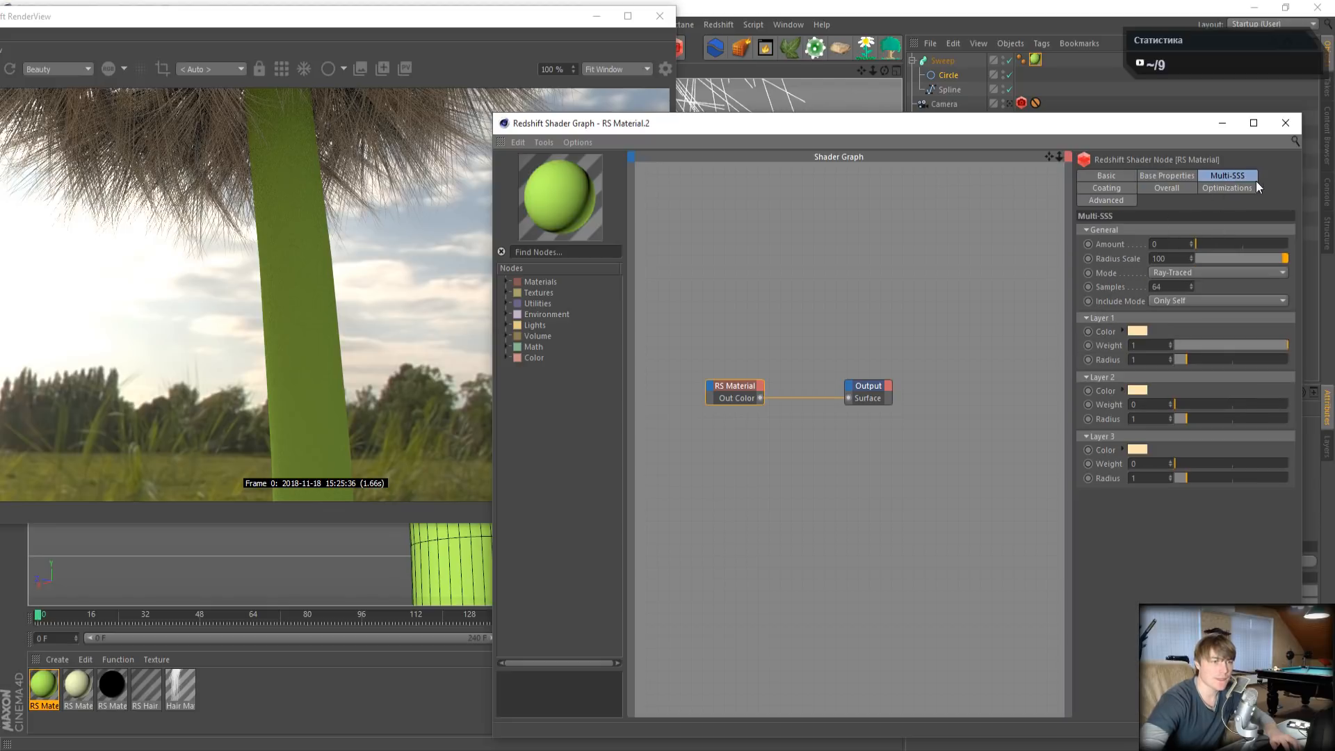
pyautogui.click(1157, 273)
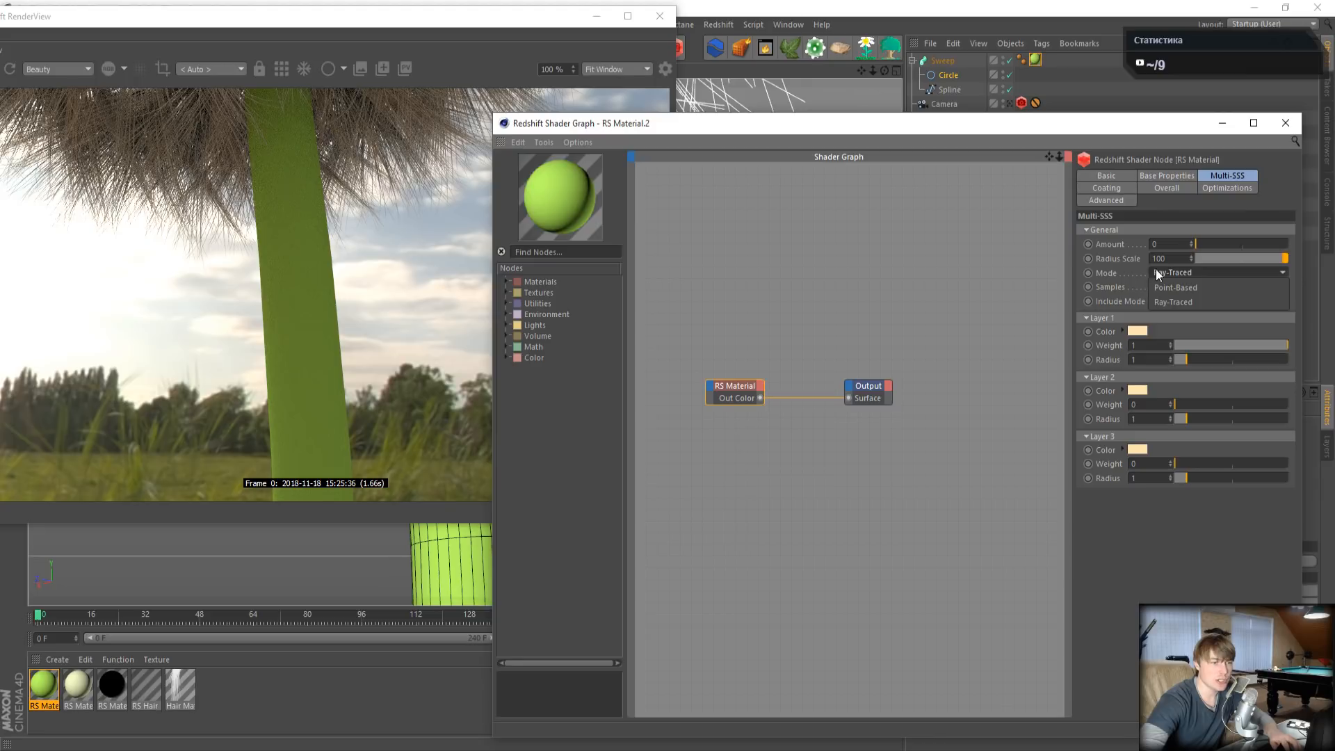
pyautogui.click(1161, 286)
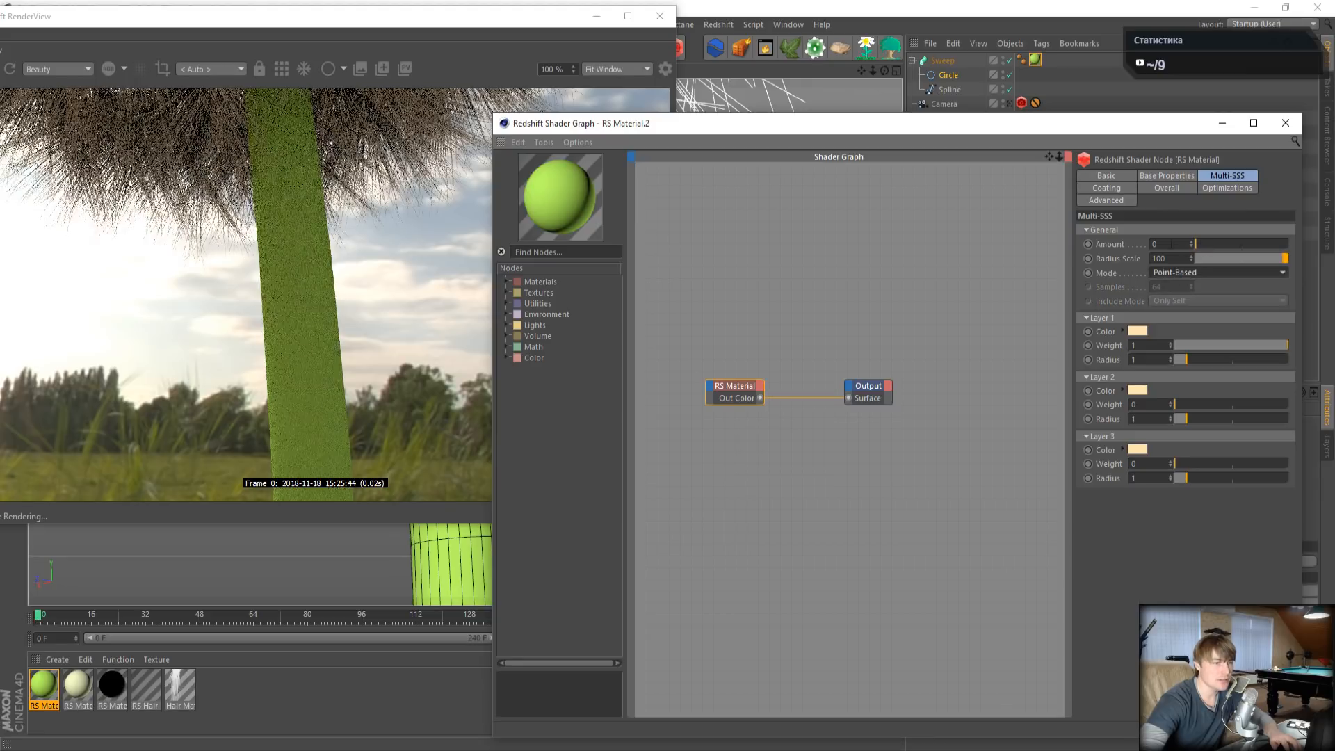
pyautogui.moveTo(1204, 244); pyautogui.dragTo(1288, 244)
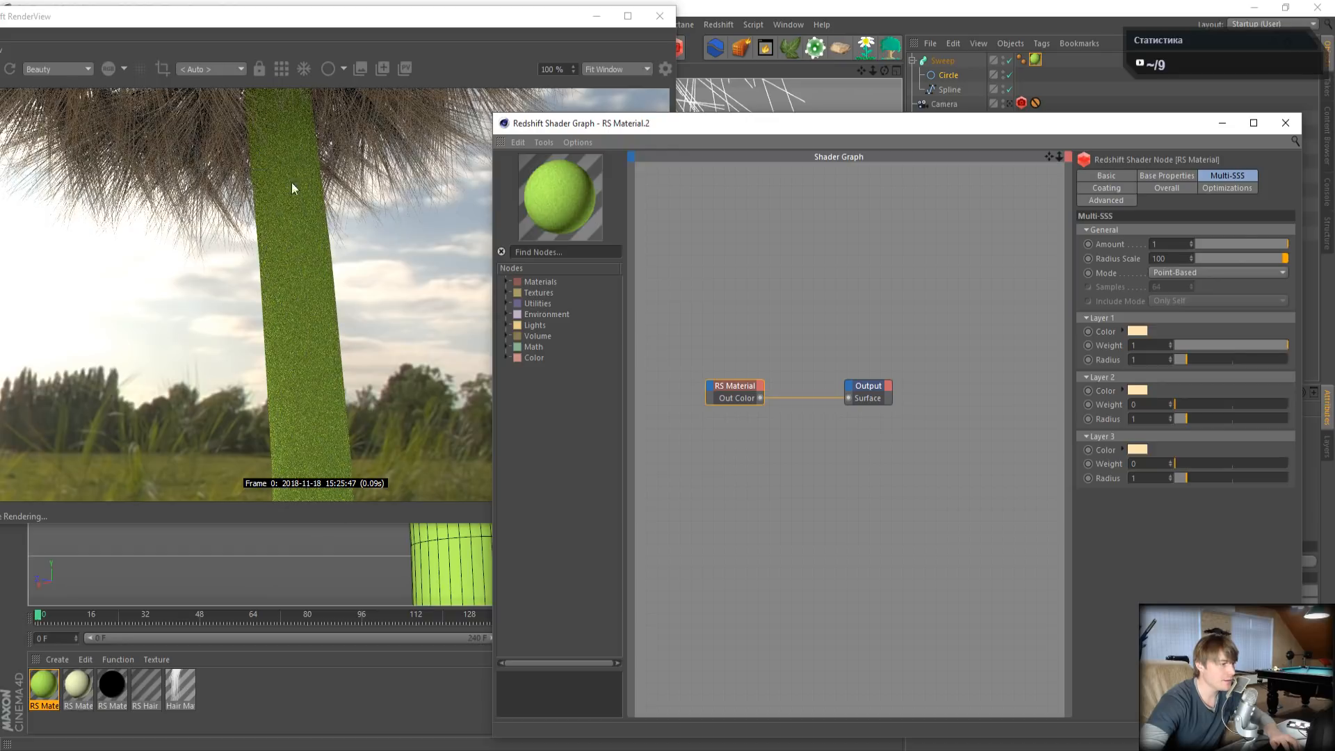
pyautogui.click(272, 73)
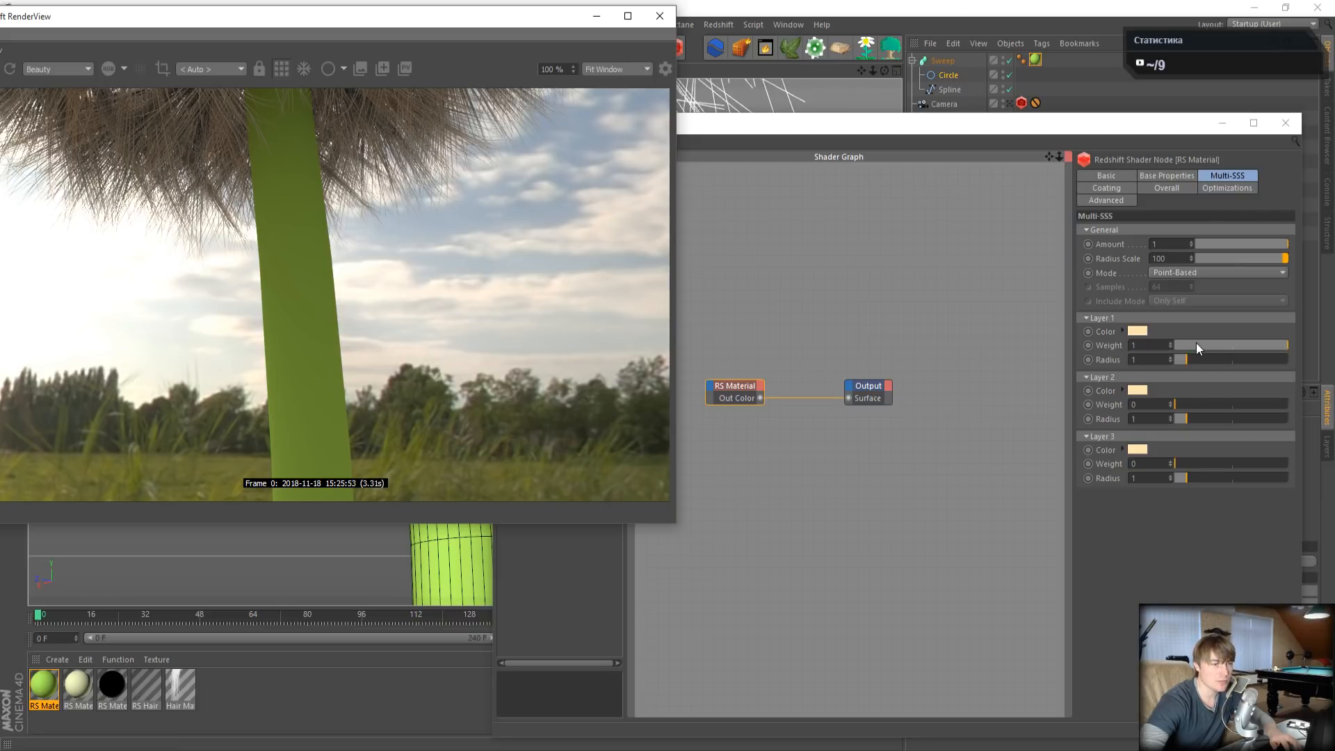
# - Set the stem material's Multi-SSS Radius Scale to 10
pyautogui.moveTo(1182, 261); pyautogui.dragTo(1084, 253)
pyautogui.write('10')
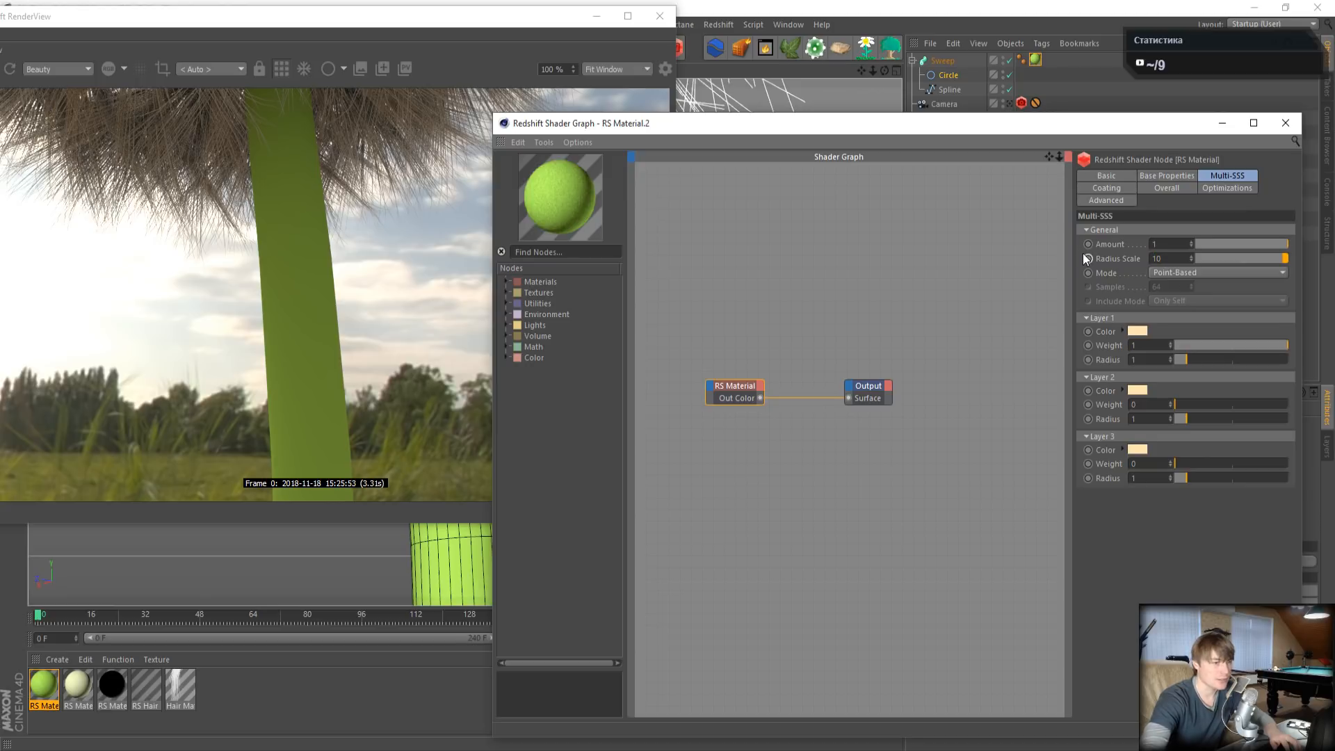
pyautogui.press('Return')
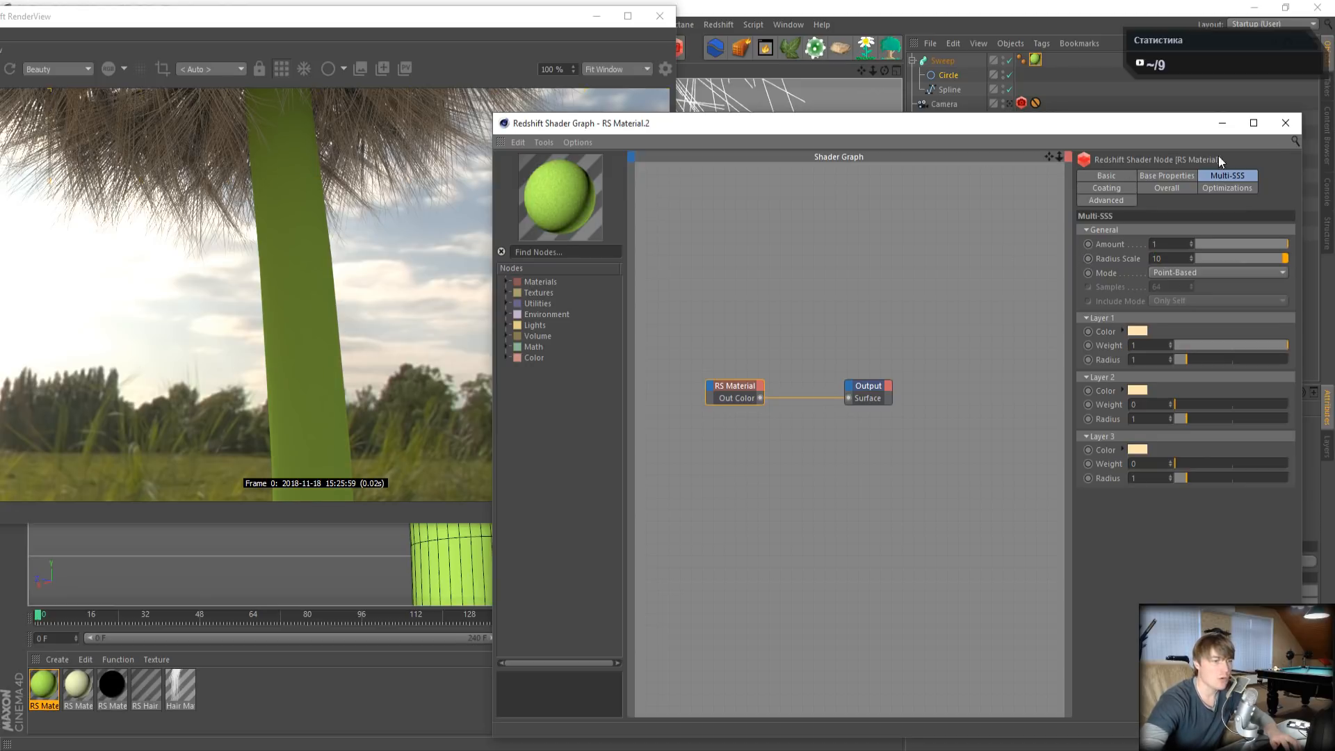
# - Close the shader graph, RenderView and Material Editor windows and disable the RS Dome Light
pyautogui.click(1285, 123)
pyautogui.click(660, 15)
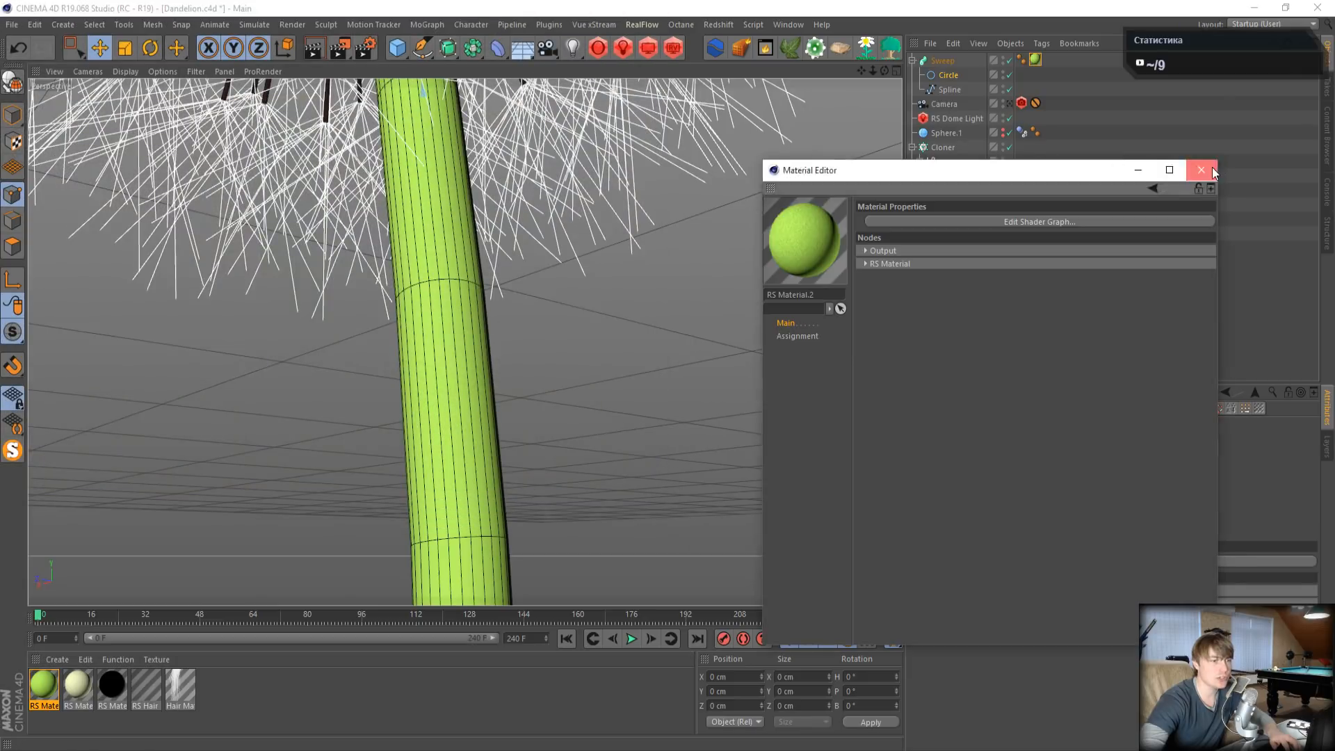
pyautogui.click(1201, 171)
pyautogui.click(1009, 118)
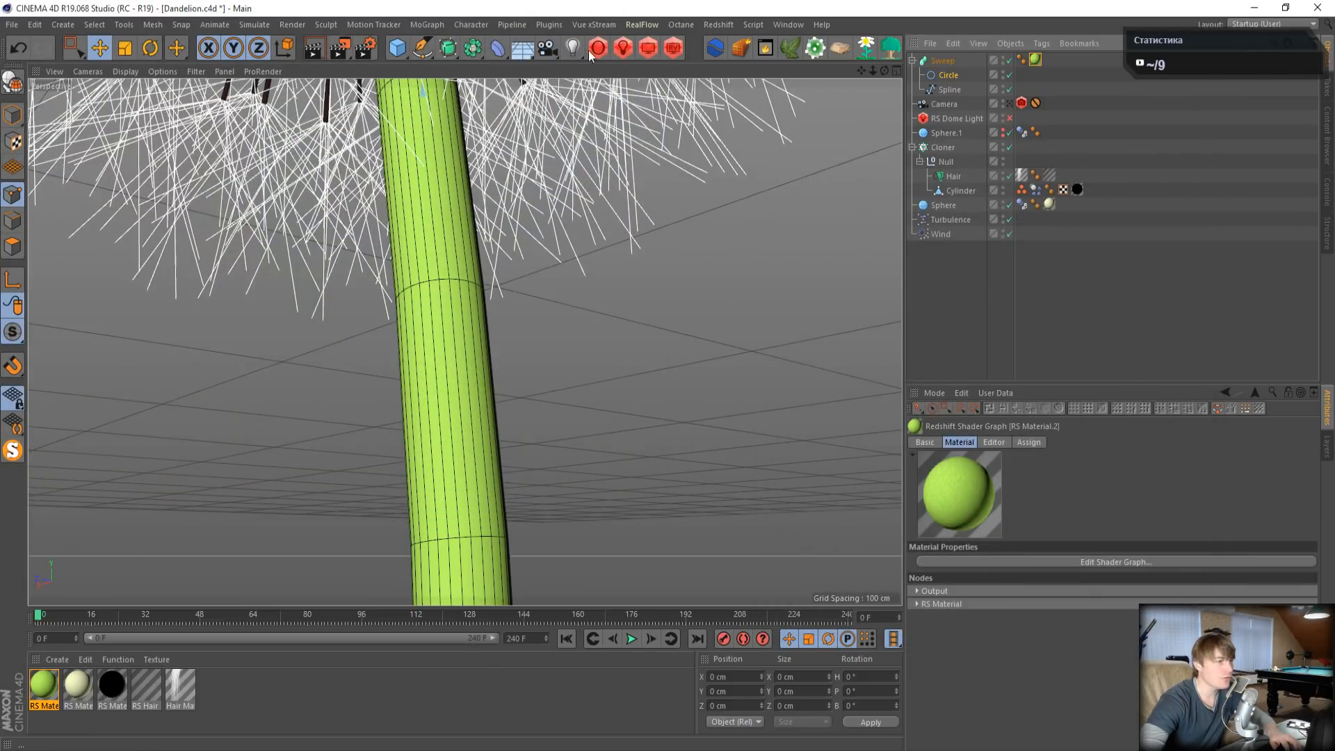
# - Add a Redshift Area Light and move it below, behind and slightly to the side of the dandelion head using the four-view layout
pyautogui.click(623, 48)
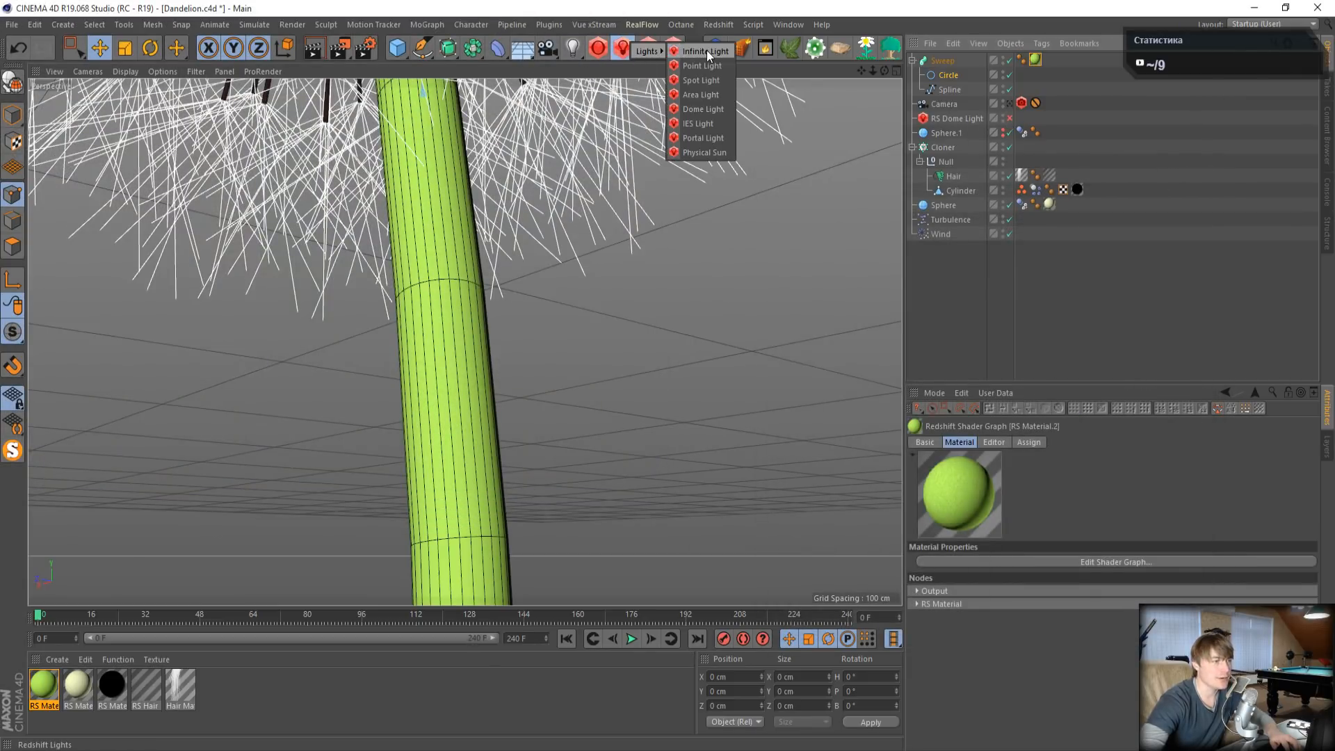
pyautogui.click(707, 95)
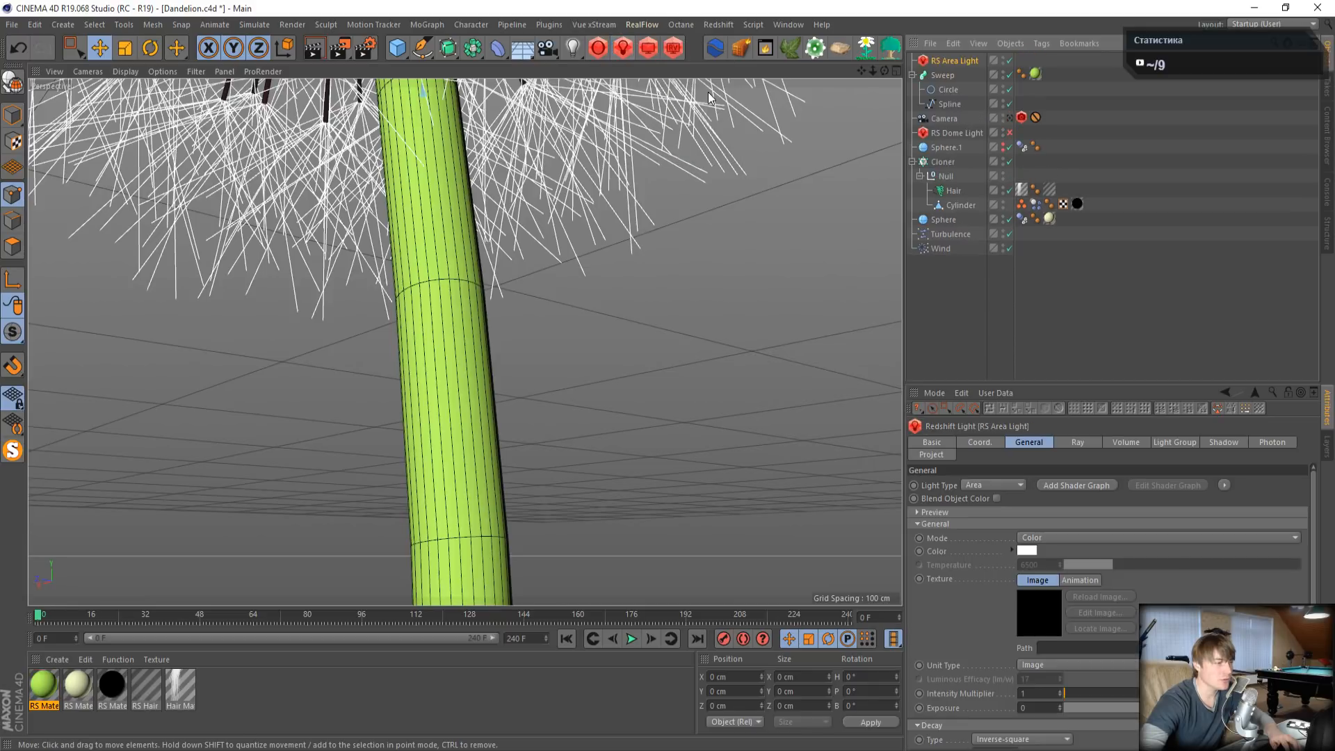
pyautogui.middleClick(663, 329)
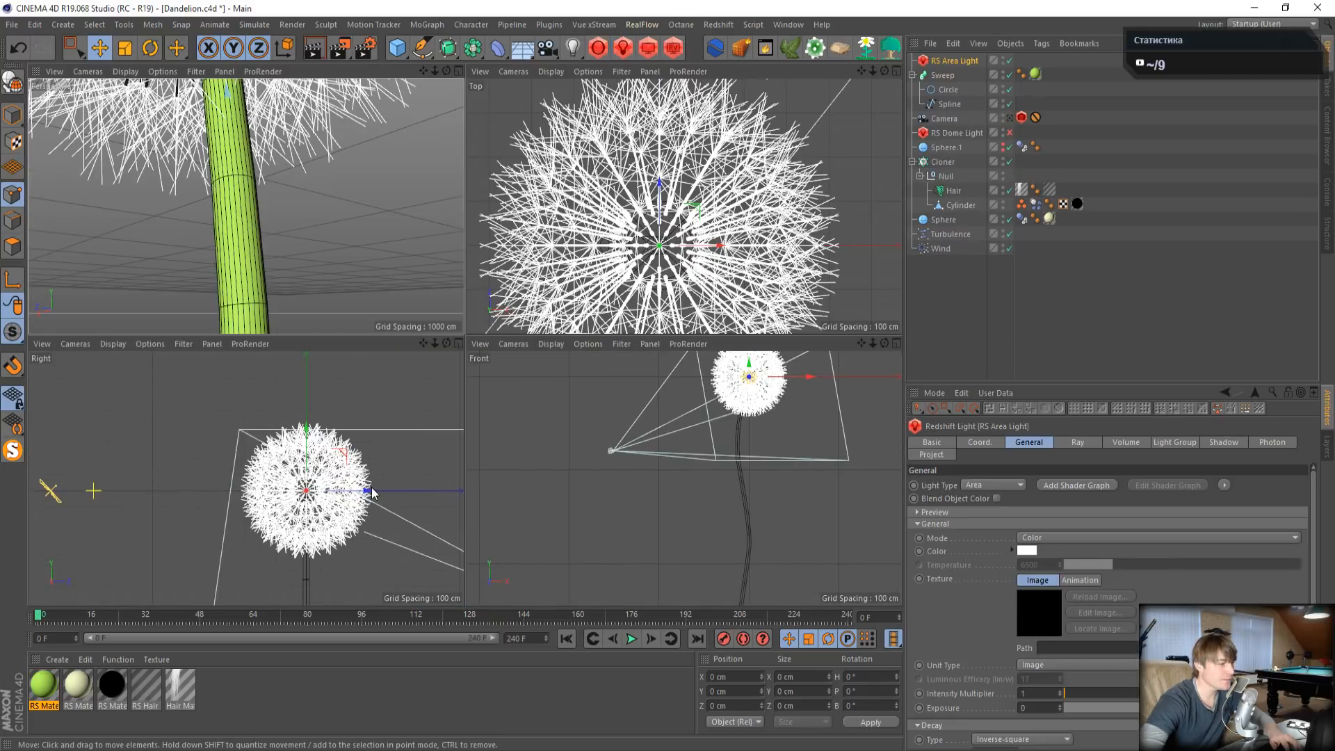
pyautogui.moveTo(363, 496); pyautogui.dragTo(238, 480)
pyautogui.moveTo(191, 441); pyautogui.dragTo(191, 514)
pyautogui.moveTo(784, 426); pyautogui.dragTo(832, 431)
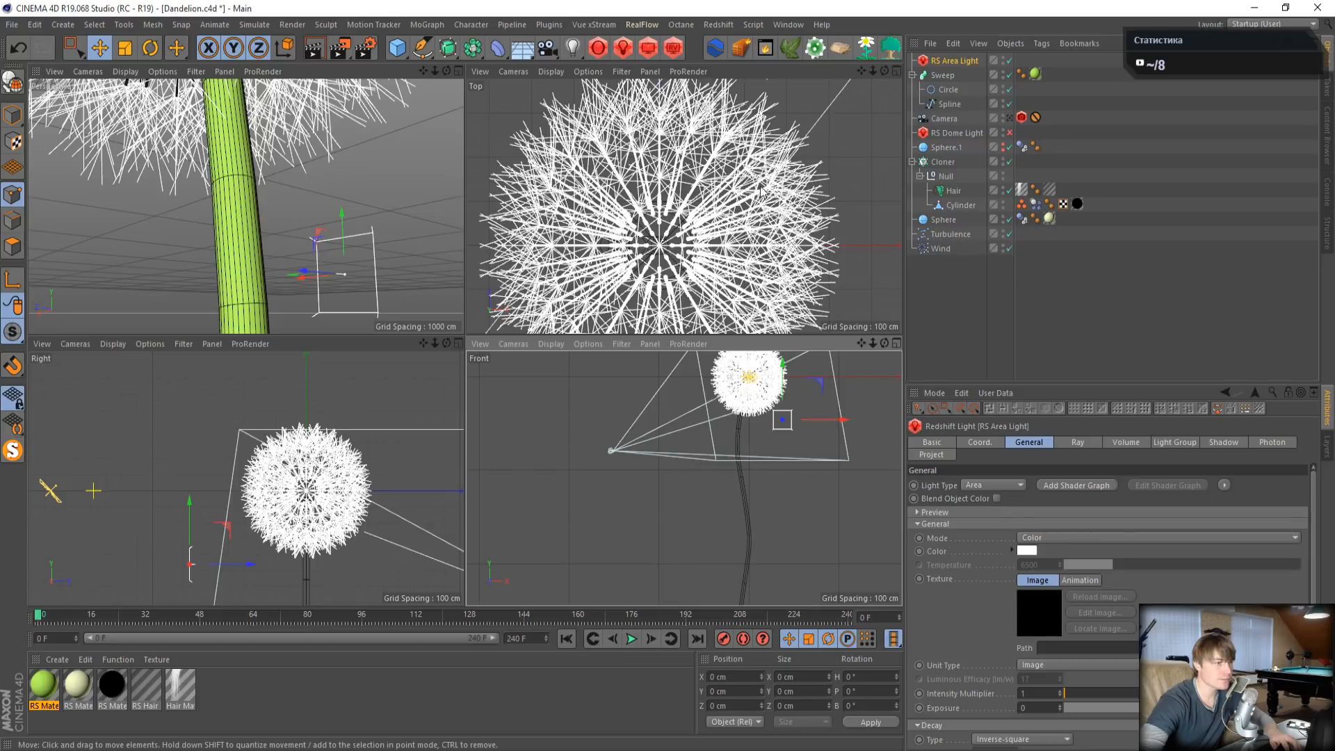
# - Rotate the area light in the Top view to face the stem and camera, and slide it directly behind the stem
pyautogui.scroll(-5, 772, 223)
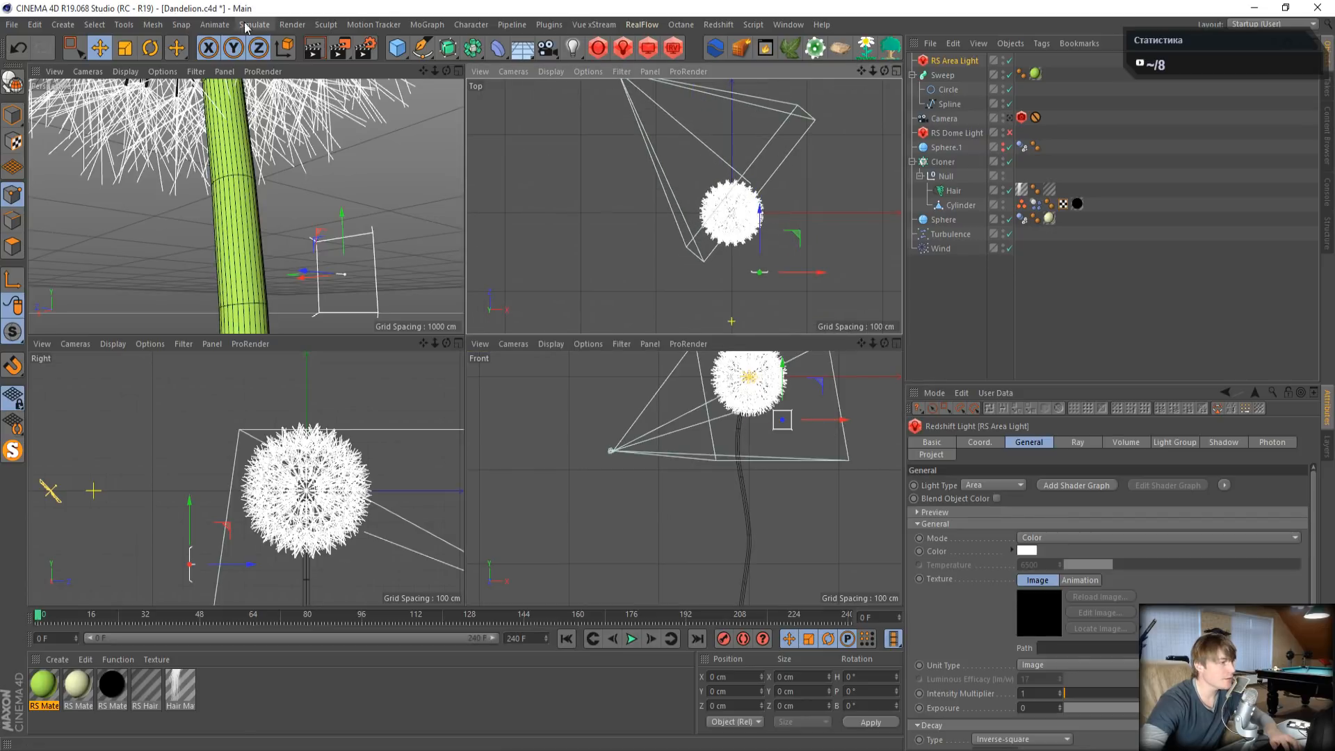
pyautogui.click(149, 47)
pyautogui.moveTo(791, 252); pyautogui.dragTo(753, 237)
pyautogui.click(100, 48)
pyautogui.scroll(5, 763, 286)
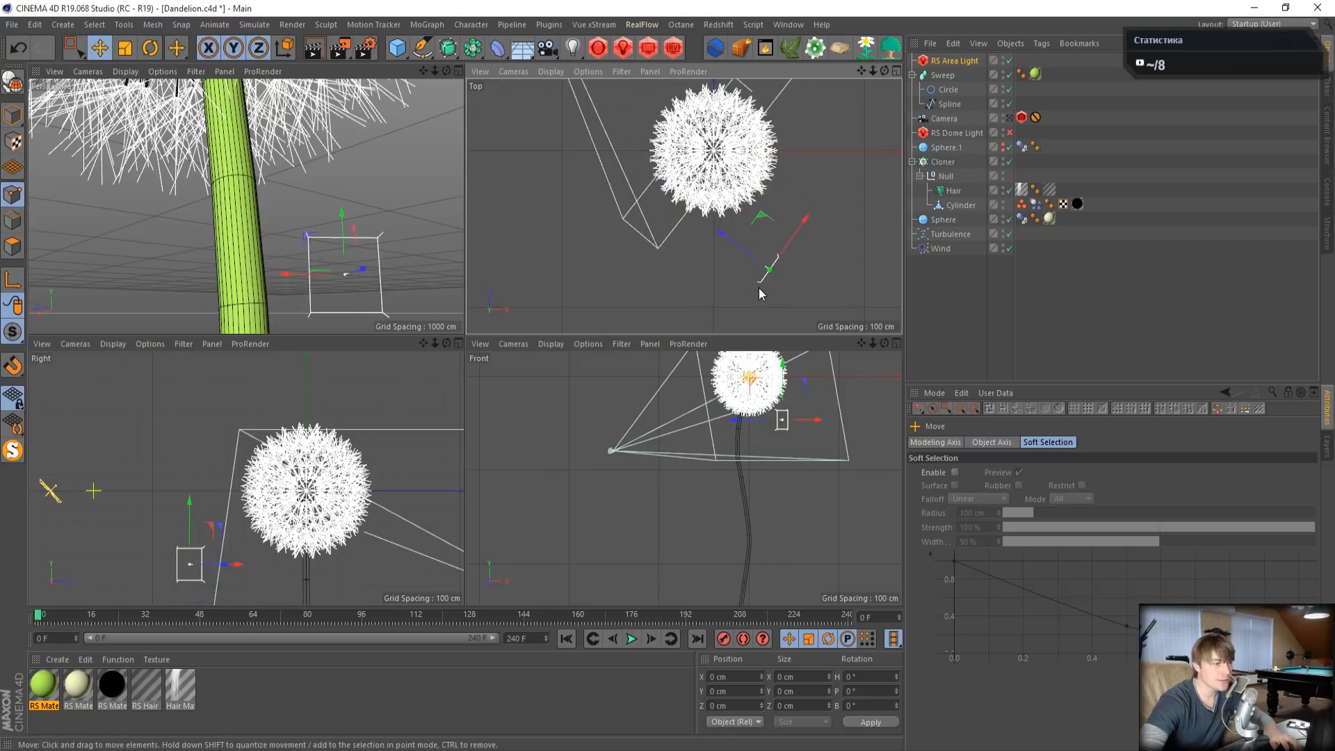
pyautogui.moveTo(803, 245); pyautogui.dragTo(845, 180)
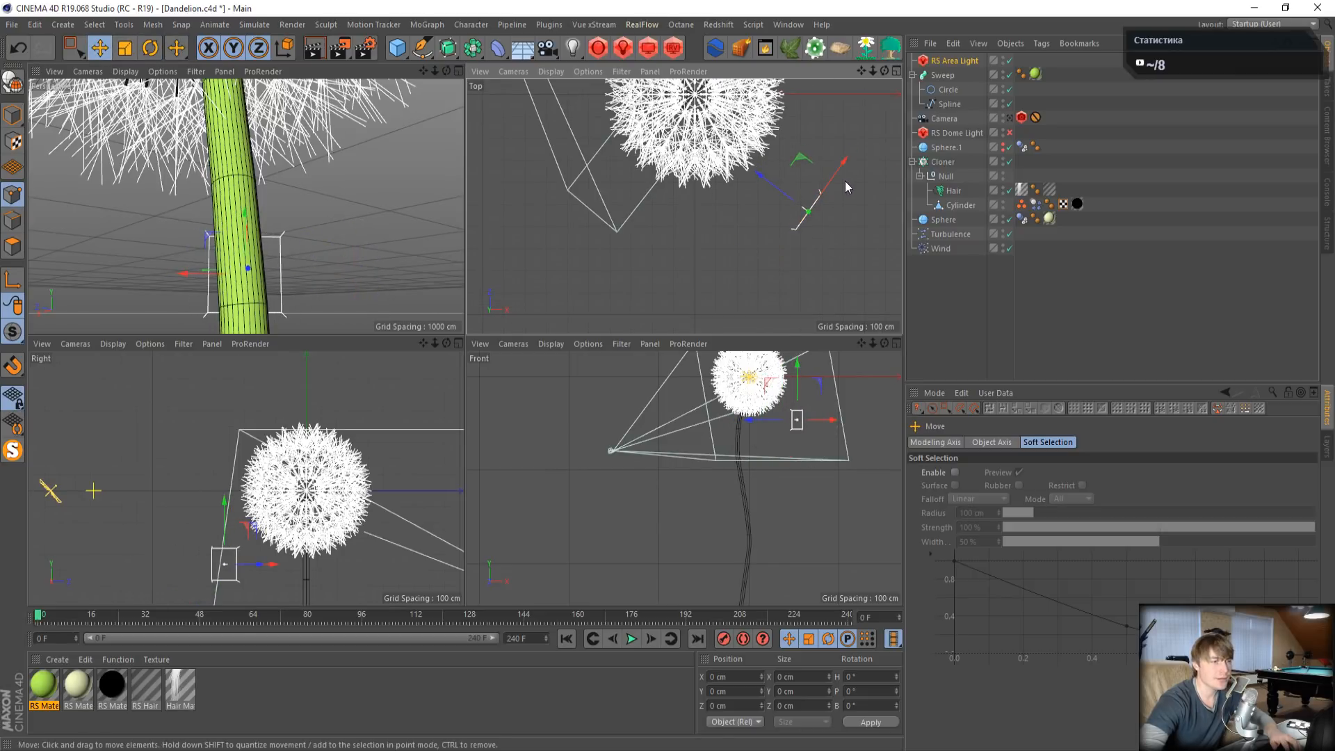
# - Enlarge the area light to a Size X of 490 cm and a Size Y of 810 cm, and return to the full perspective view
pyautogui.click(955, 60)
pyautogui.scroll(-5, 1292, 517)
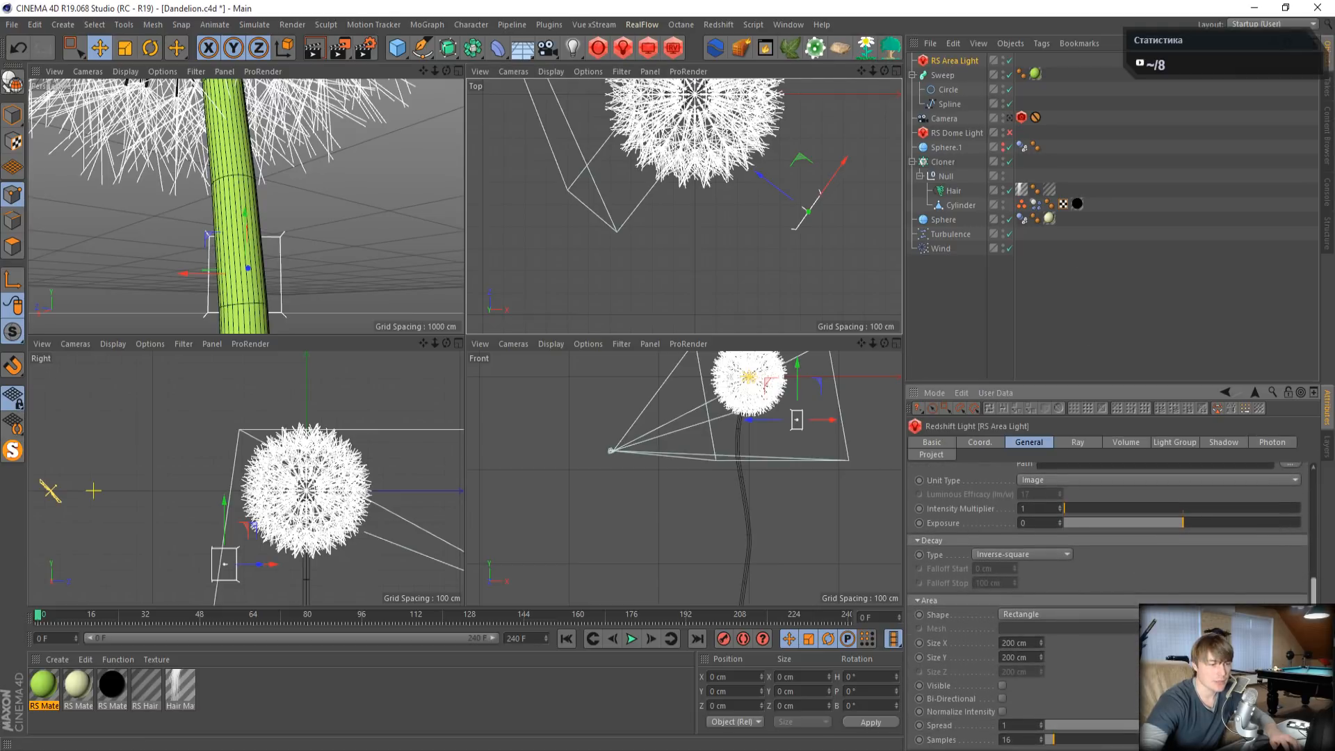
pyautogui.moveTo(1040, 644); pyautogui.dragTo(1041, 577)
pyautogui.middleClick(385, 212)
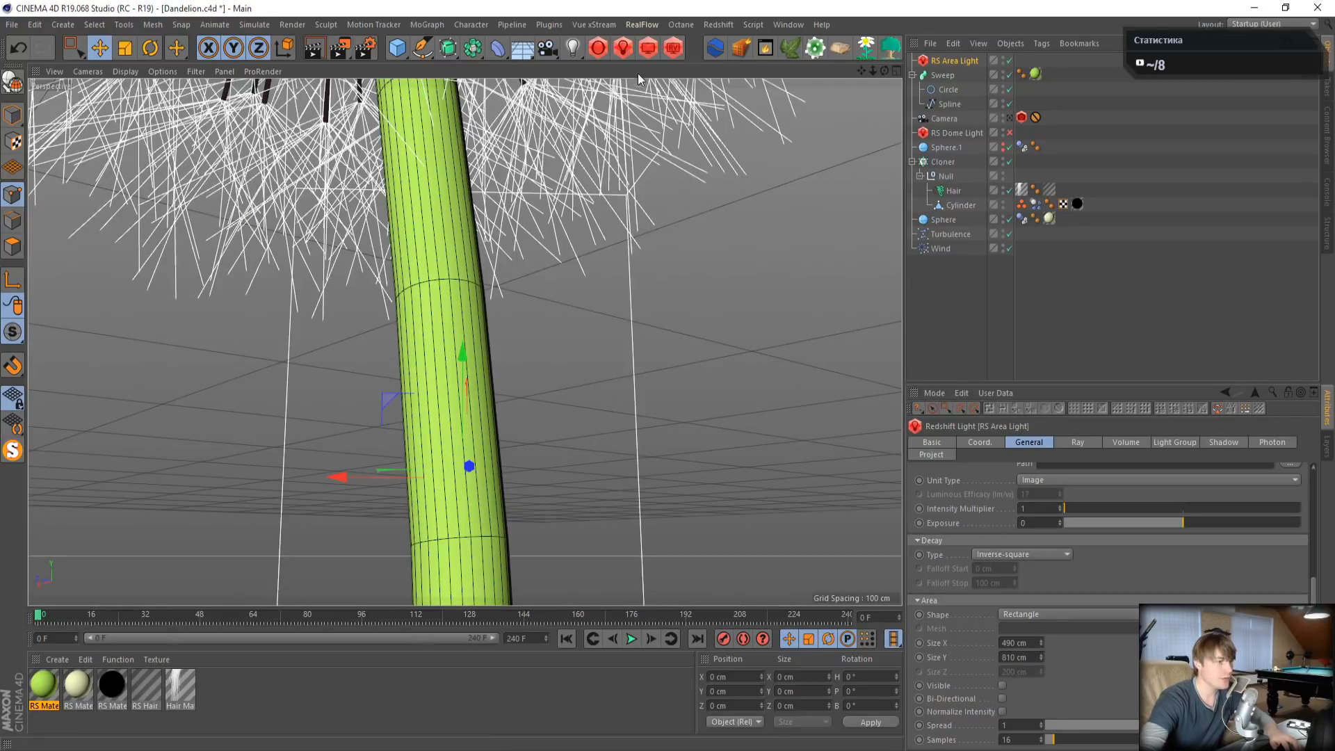
# - Start a live render of the backlit stem in the Redshift RenderView and switch it to bucket rendering
pyautogui.click(673, 49)
pyautogui.click(32, 68)
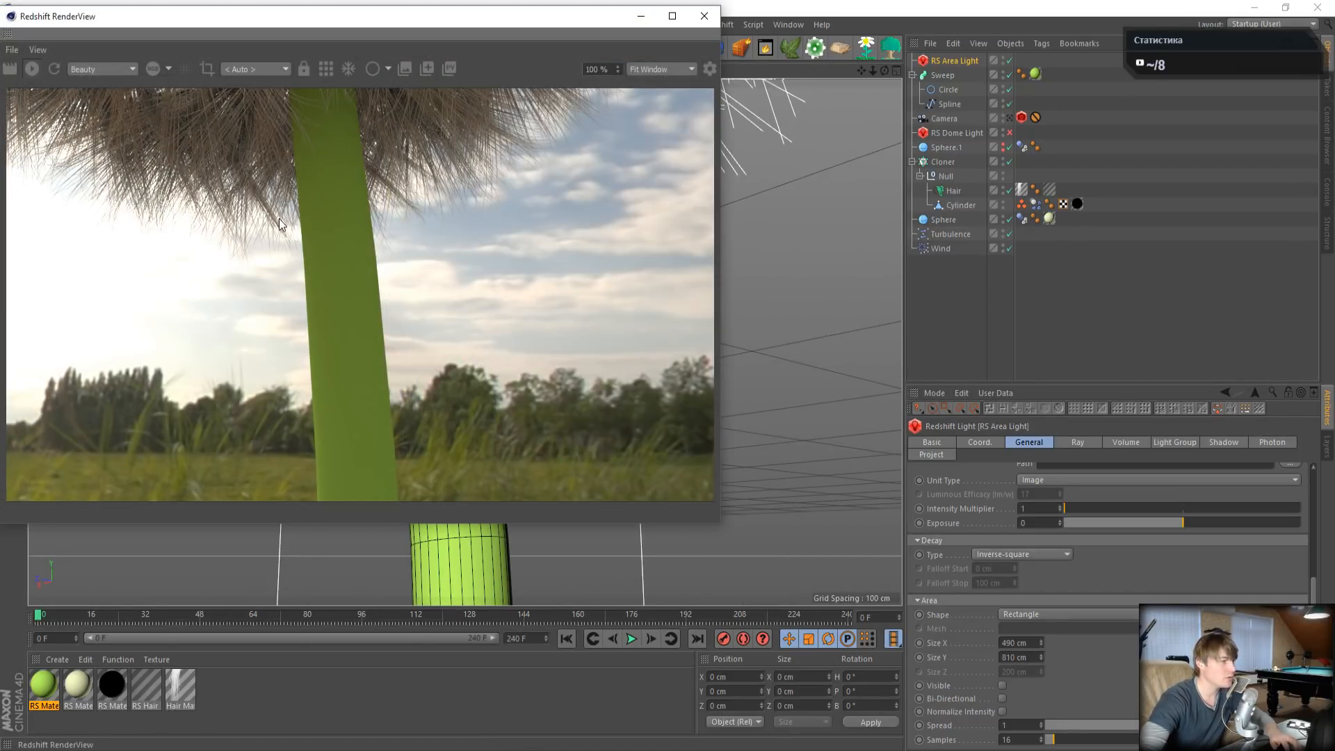
pyautogui.click(325, 69)
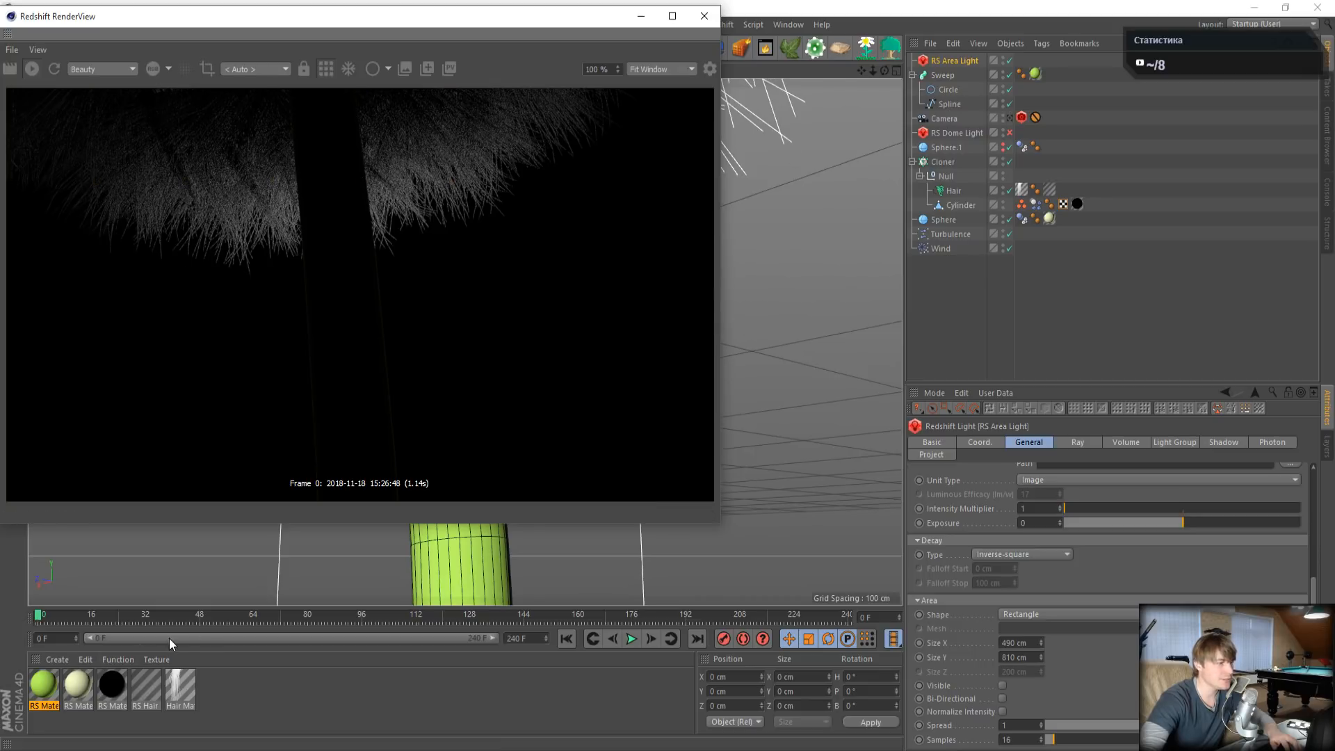
# - Reopen the stem material's shader graph beside the render and set the Multi-SSS Radius Scale to 100
pyautogui.doubleClick(43, 684)
pyautogui.moveTo(534, 100); pyautogui.dragTo(1038, 160)
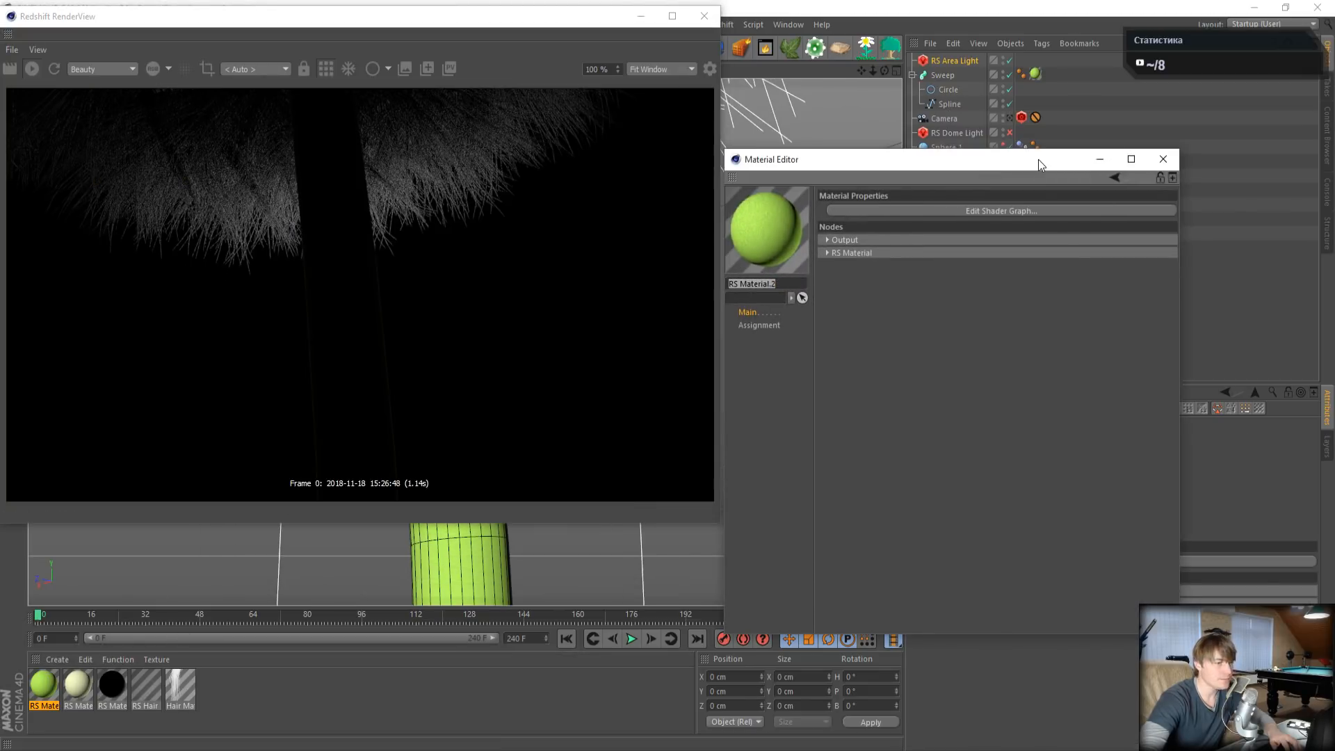
pyautogui.click(1016, 211)
pyautogui.moveTo(580, 62); pyautogui.dragTo(1015, 142)
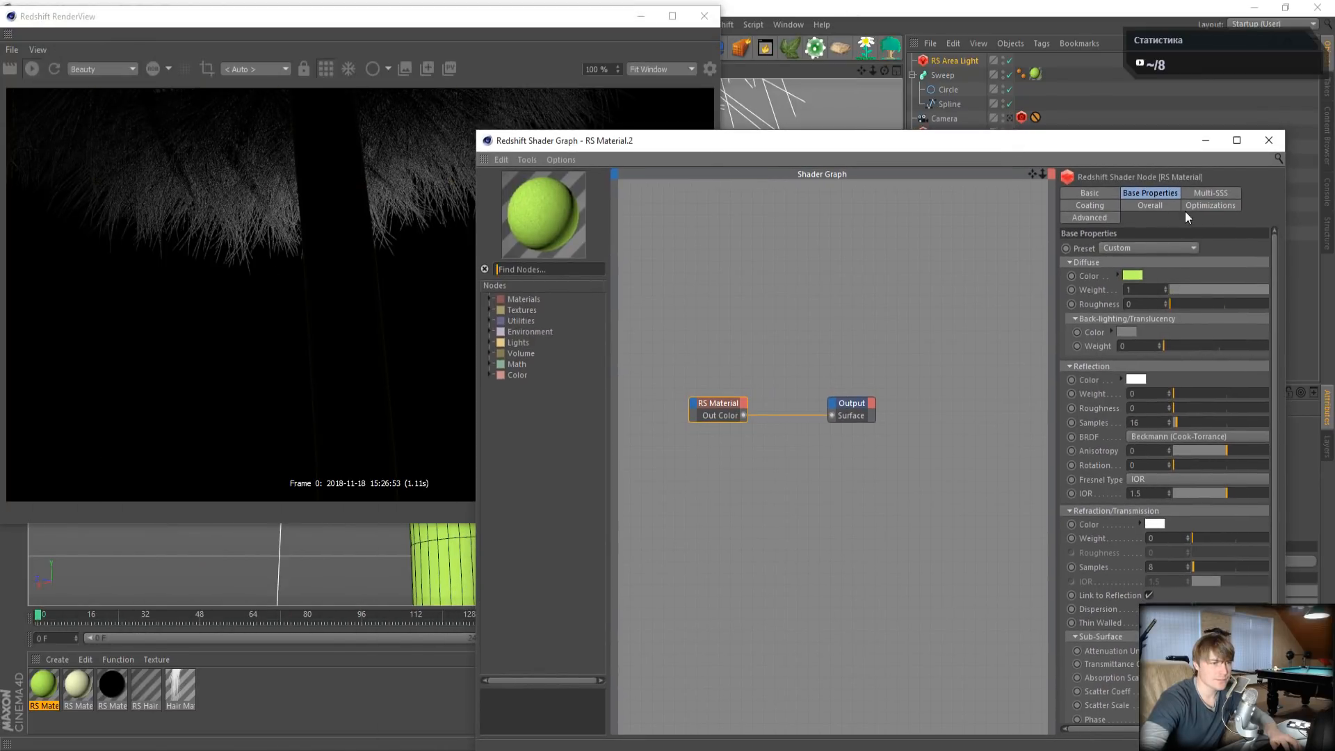
pyautogui.click(1208, 192)
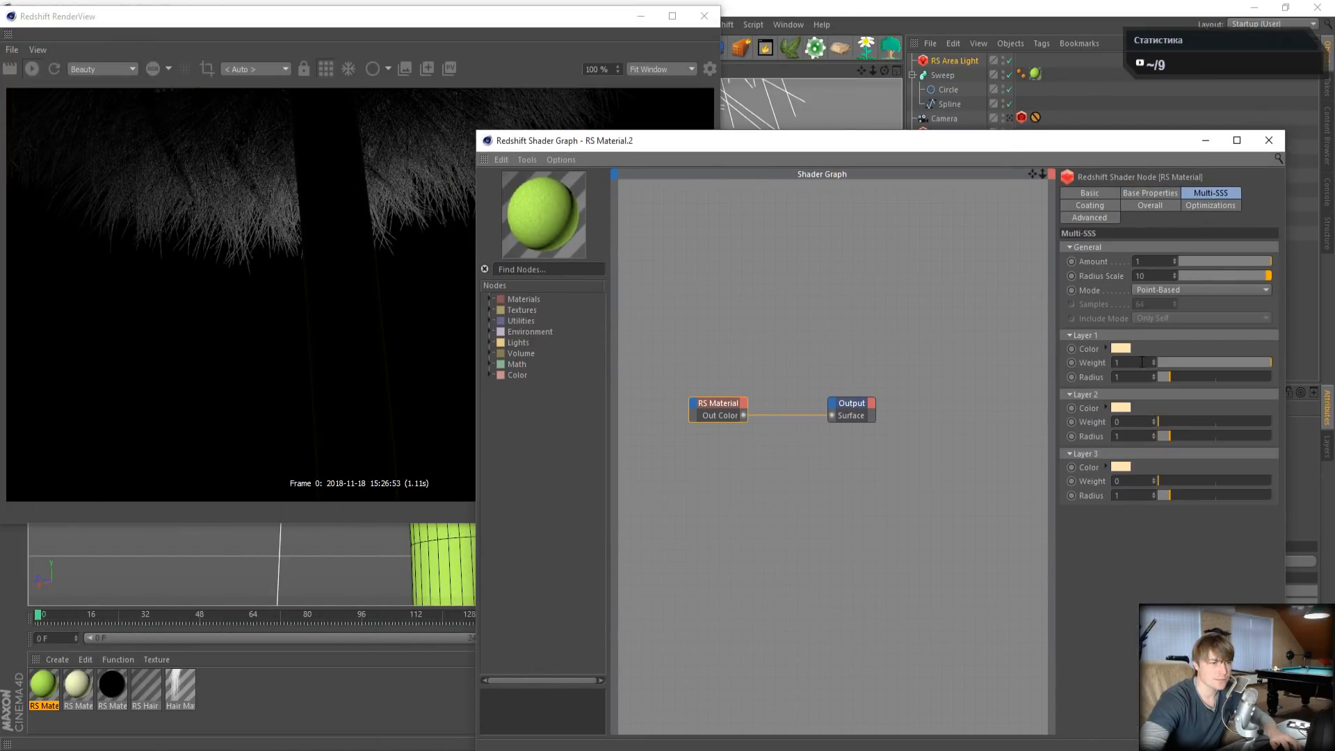
pyautogui.write('0')
pyautogui.press('Return')
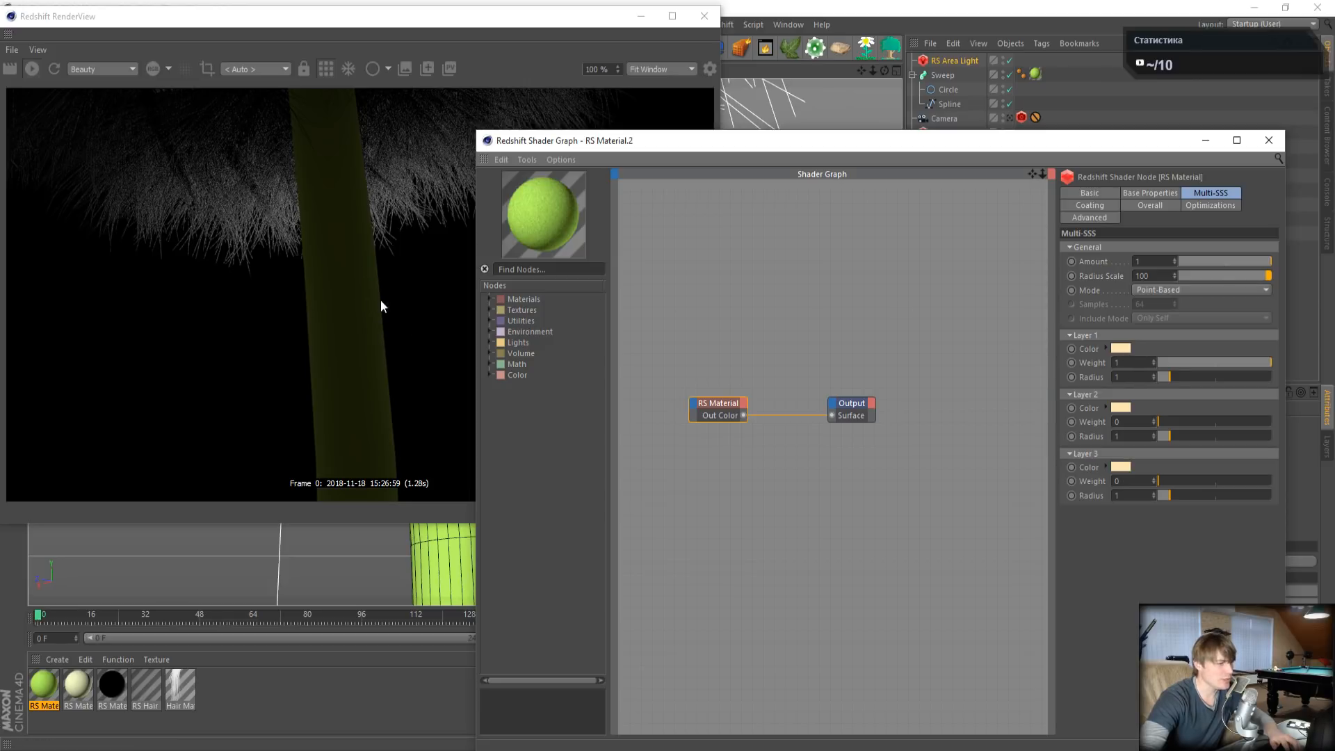
# - Set the Multi-SSS Layer 1 Color to a yellow of H 61°, S 43%, V 100%, and close the material windows
pyautogui.click(1121, 348)
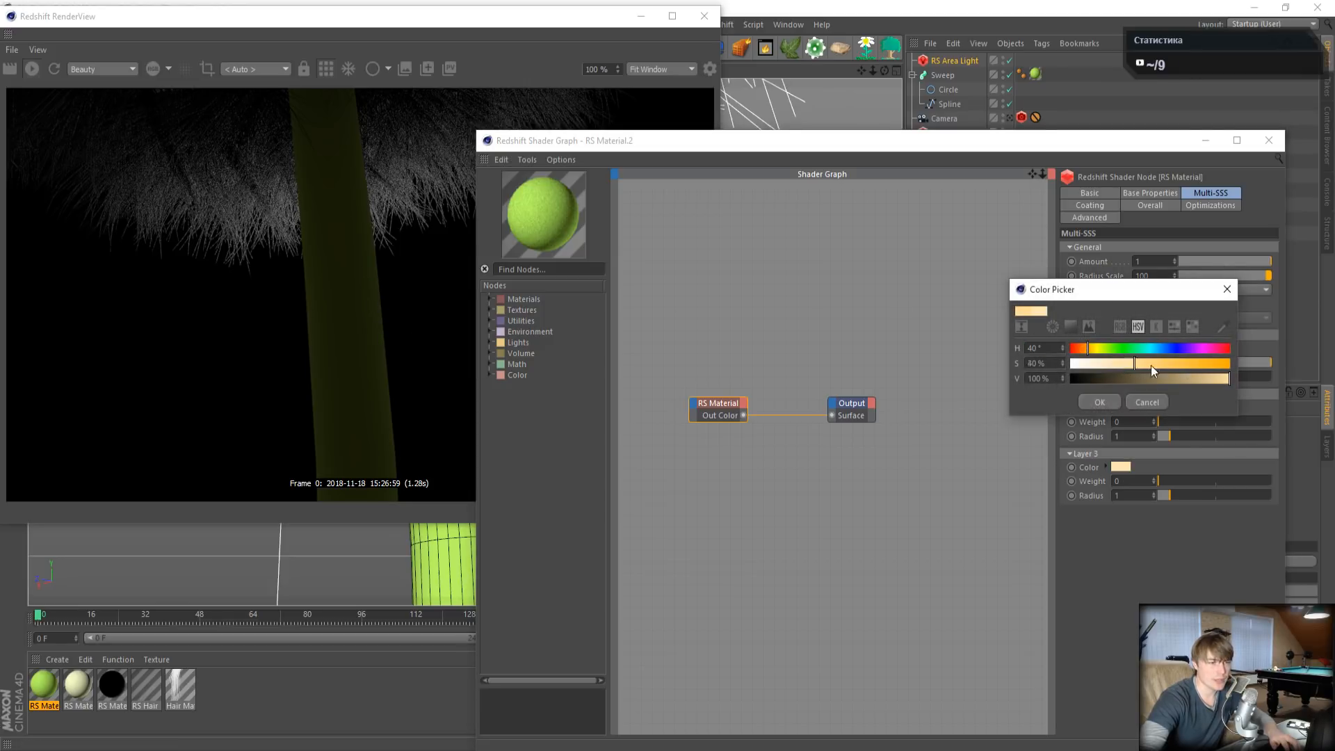
pyautogui.moveTo(1090, 356); pyautogui.dragTo(1099, 356)
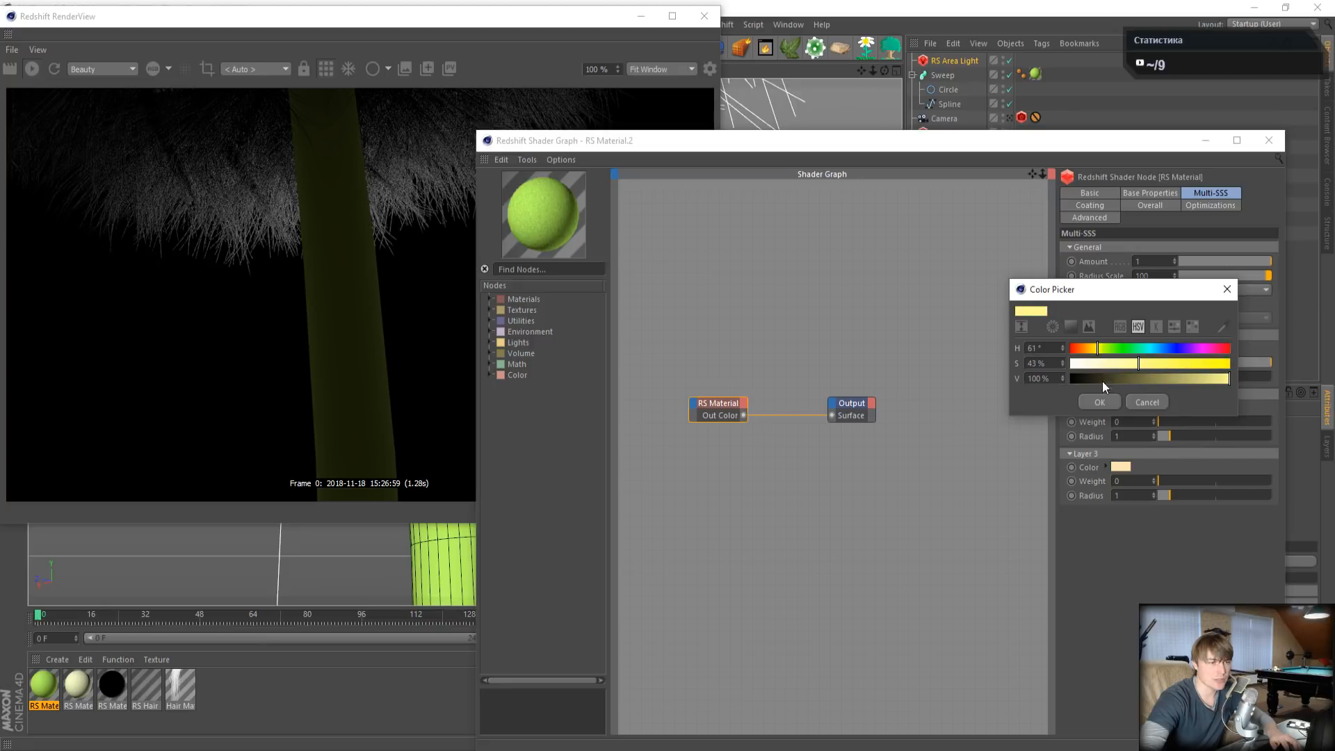
pyautogui.click(1099, 402)
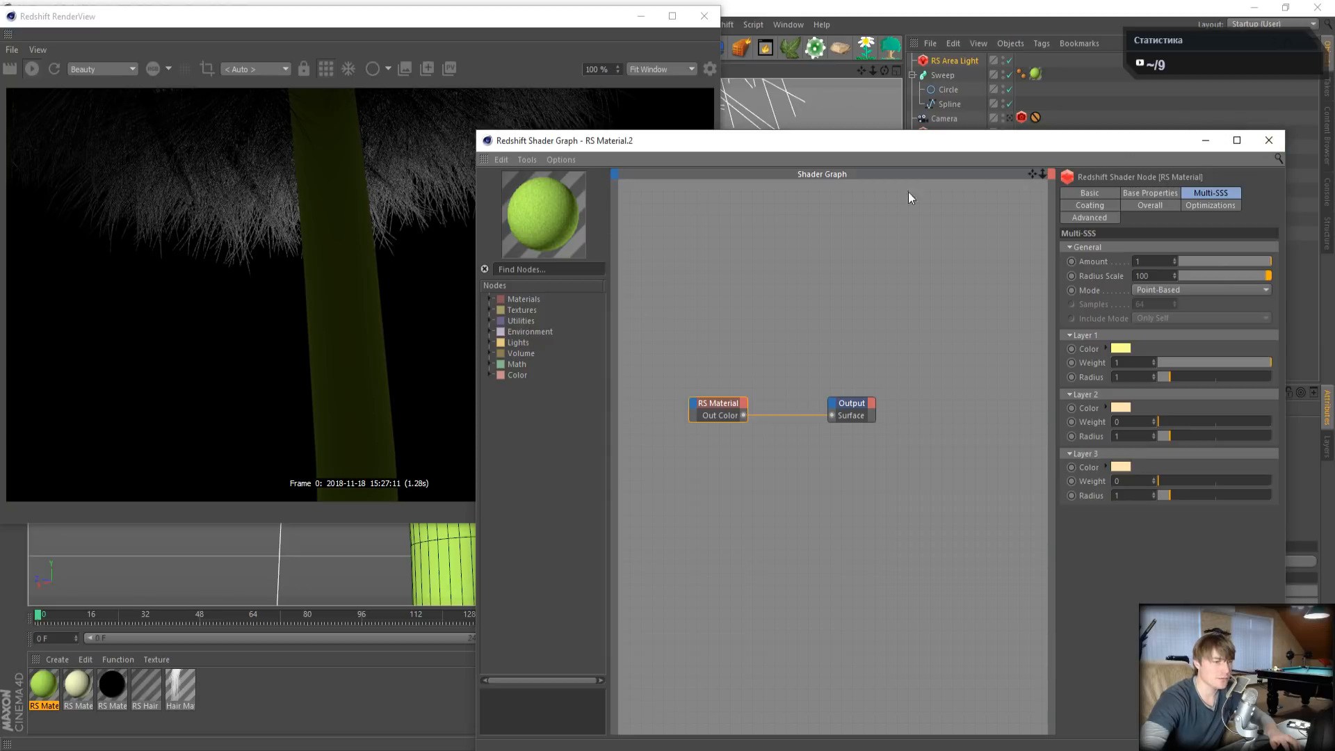
pyautogui.click(1268, 140)
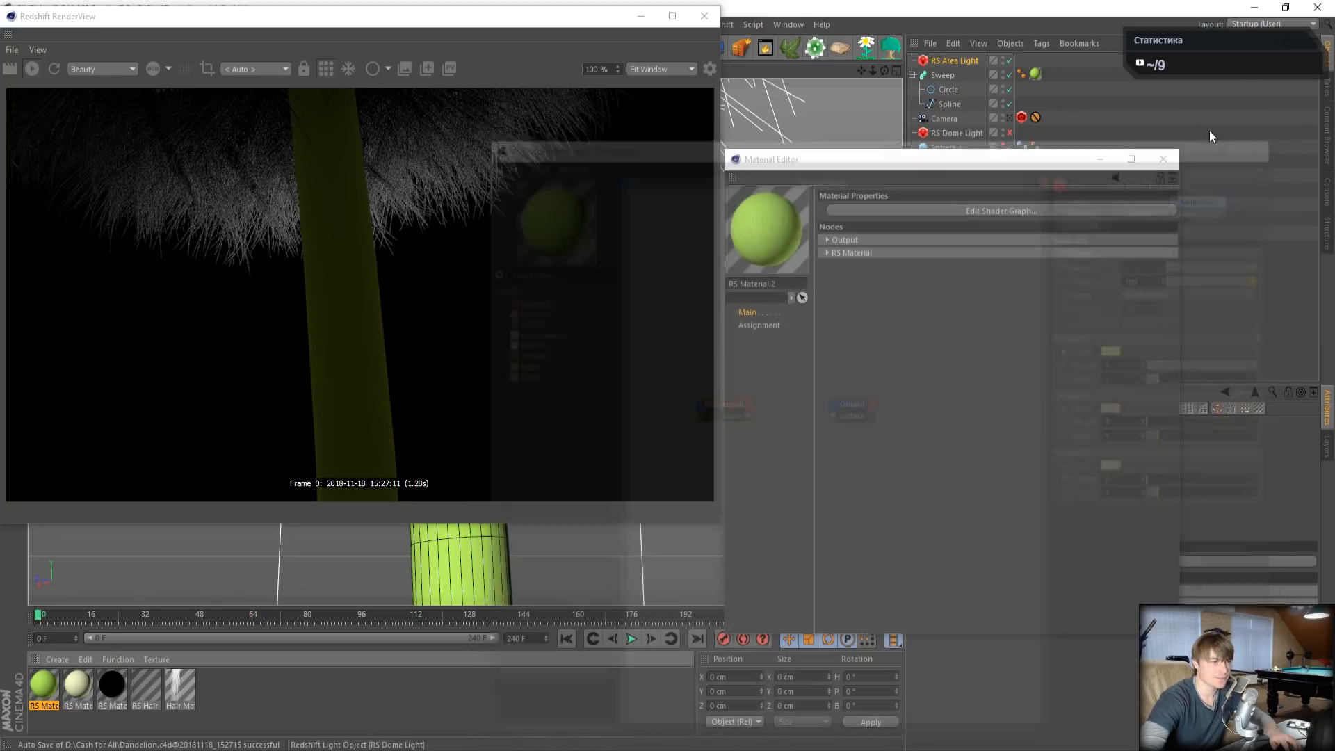
pyautogui.click(1163, 159)
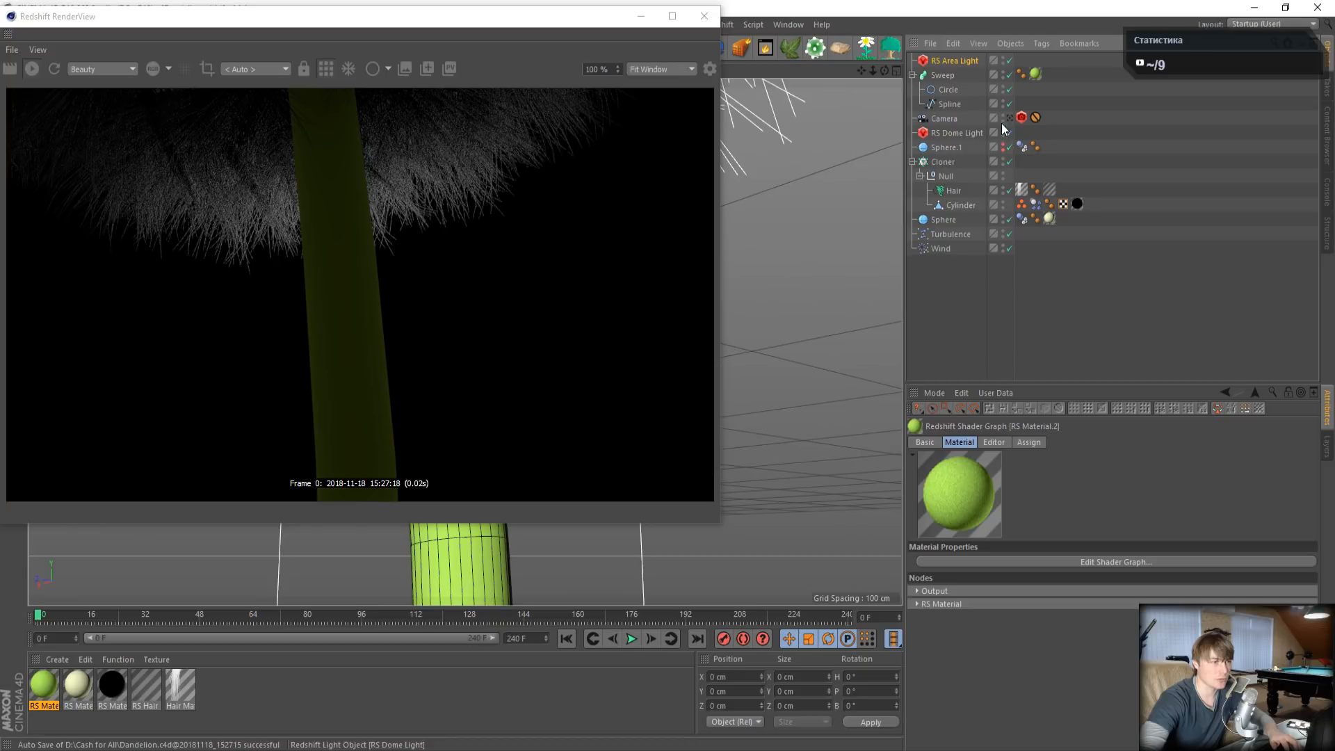
# - Disable the RS Area Light and look through the scene camera to frame the whole dandelion
pyautogui.click(1009, 61)
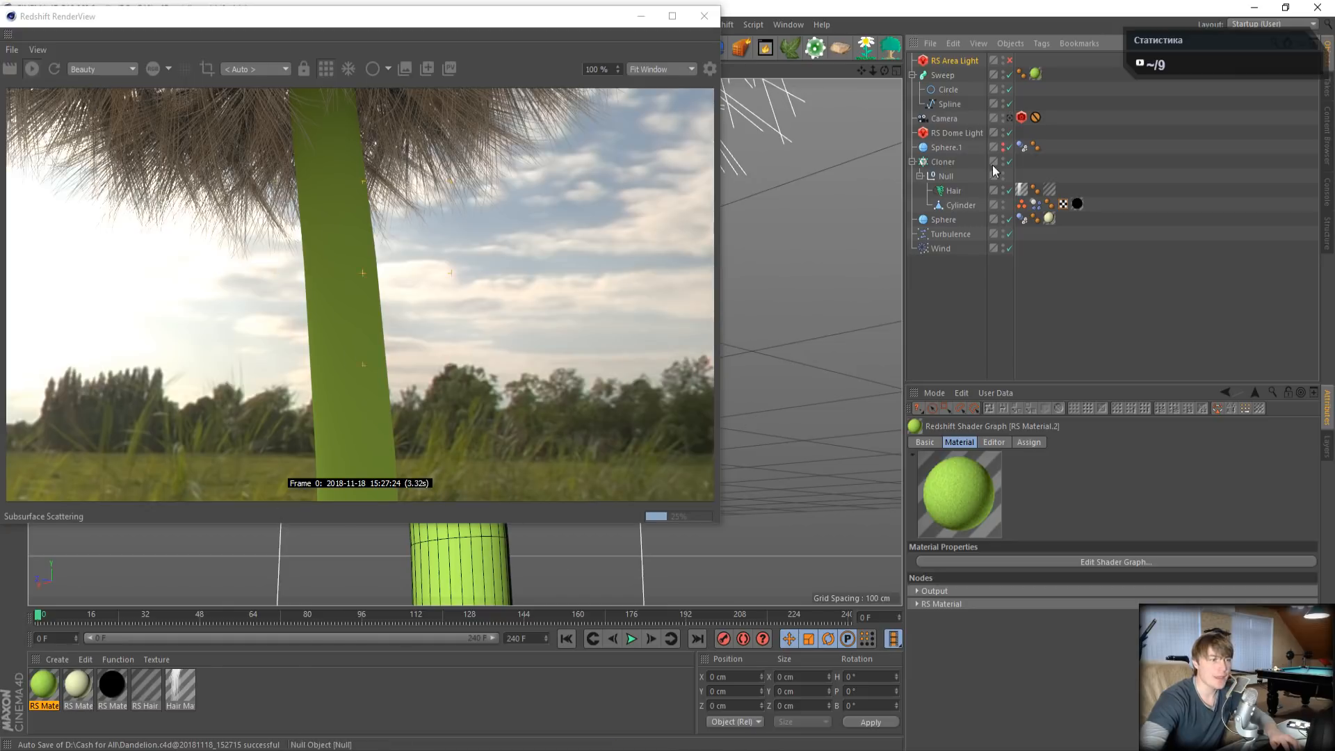
pyautogui.click(1009, 119)
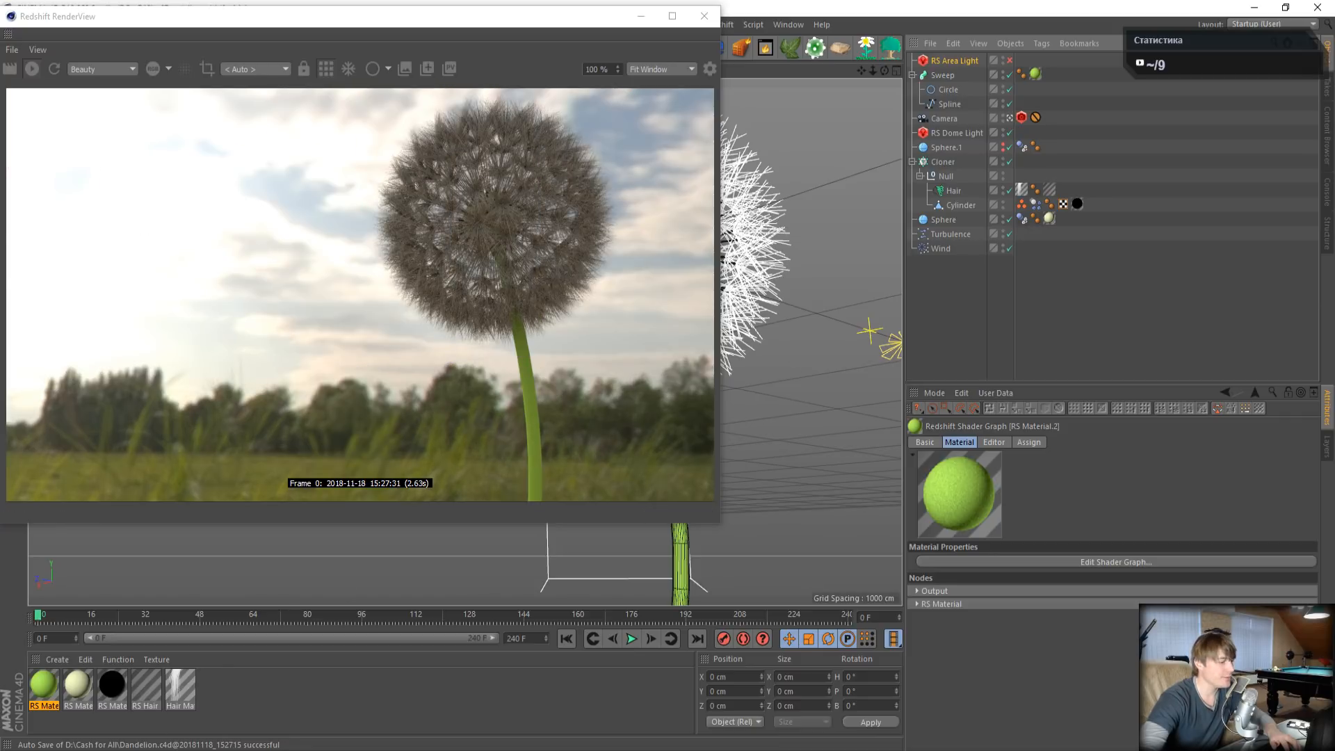
# - Examine the dandelion reference photos in the browser for the stem's look, and return to Cinema 4D
pyautogui.hotkey('alt', 'Tab')
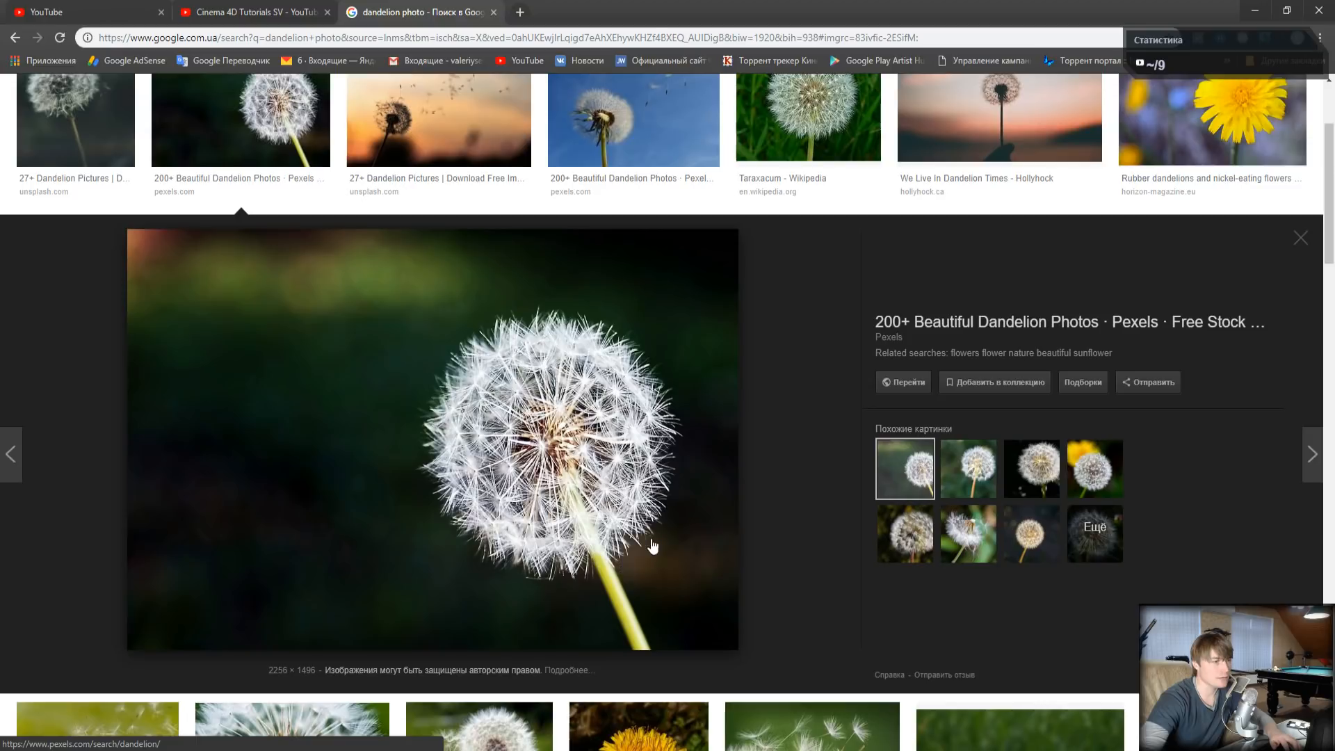
pyautogui.scroll(-4, 657, 549)
pyautogui.scroll(-3, 688, 576)
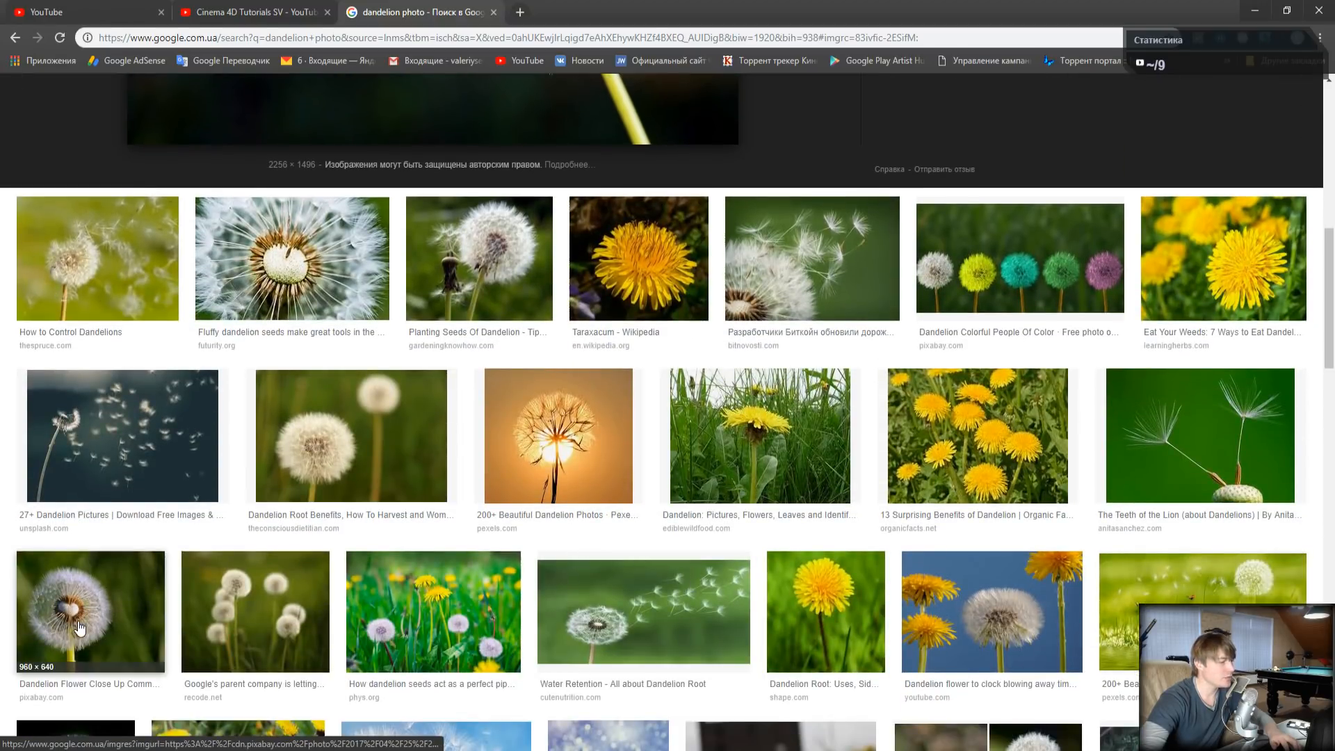
pyautogui.scroll(-5, 110, 636)
pyautogui.scroll(12, 769, 587)
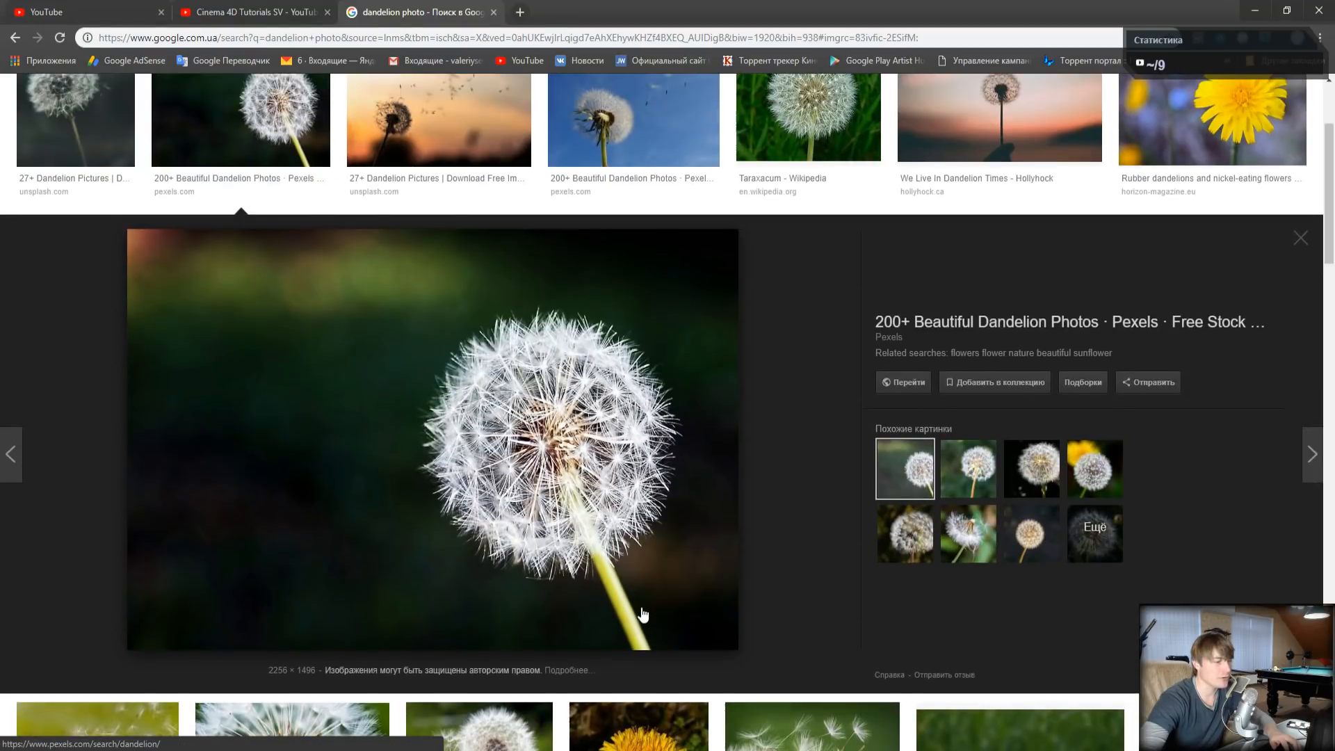
pyautogui.scroll(1, 643, 615)
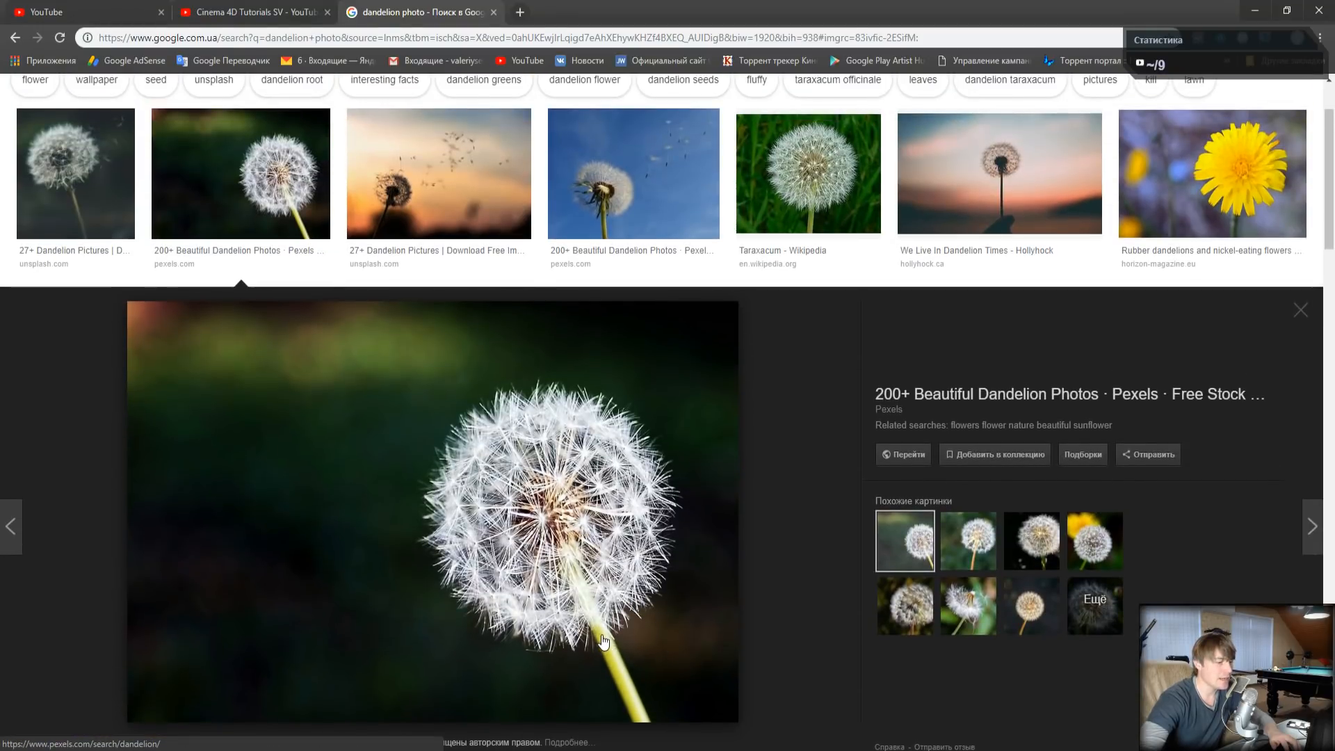
pyautogui.click(341, 749)
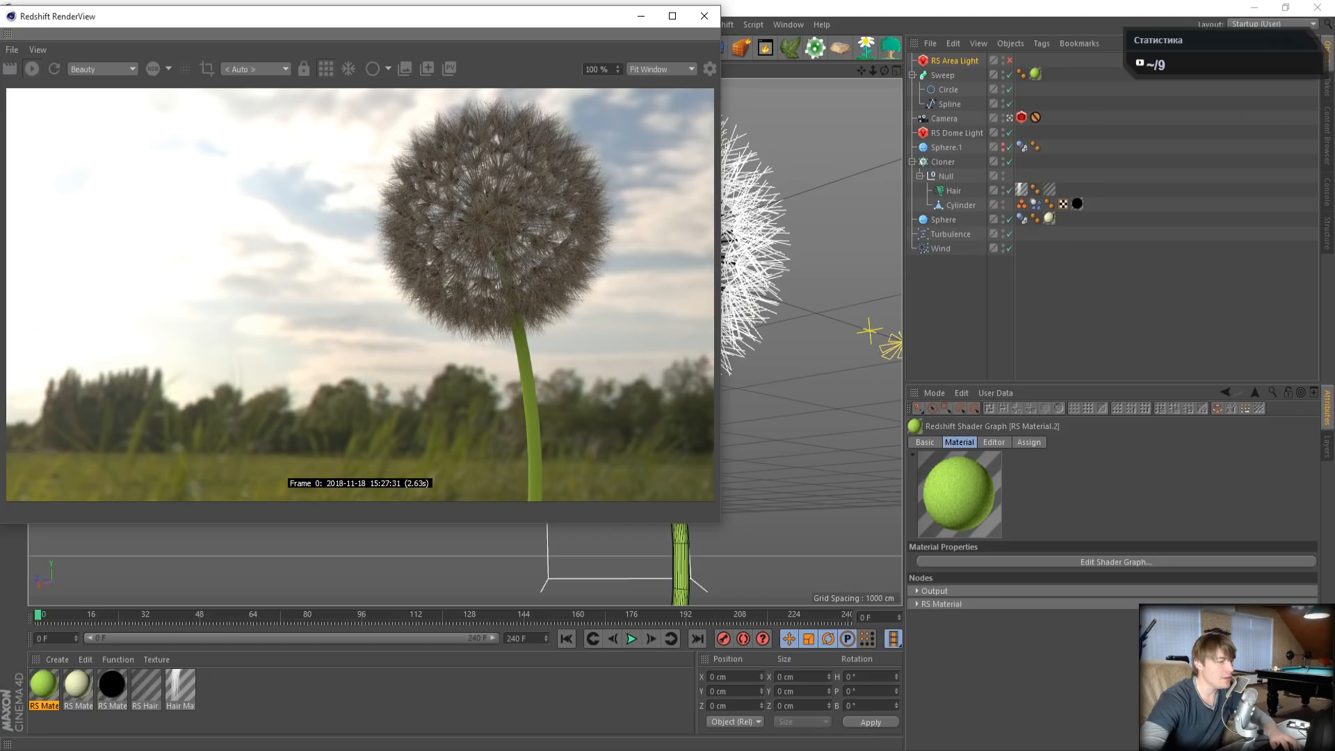
# - Open the stem material's shader graph, close its Material Editor, and arrange the graph beside the RenderView
pyautogui.doubleClick(41, 688)
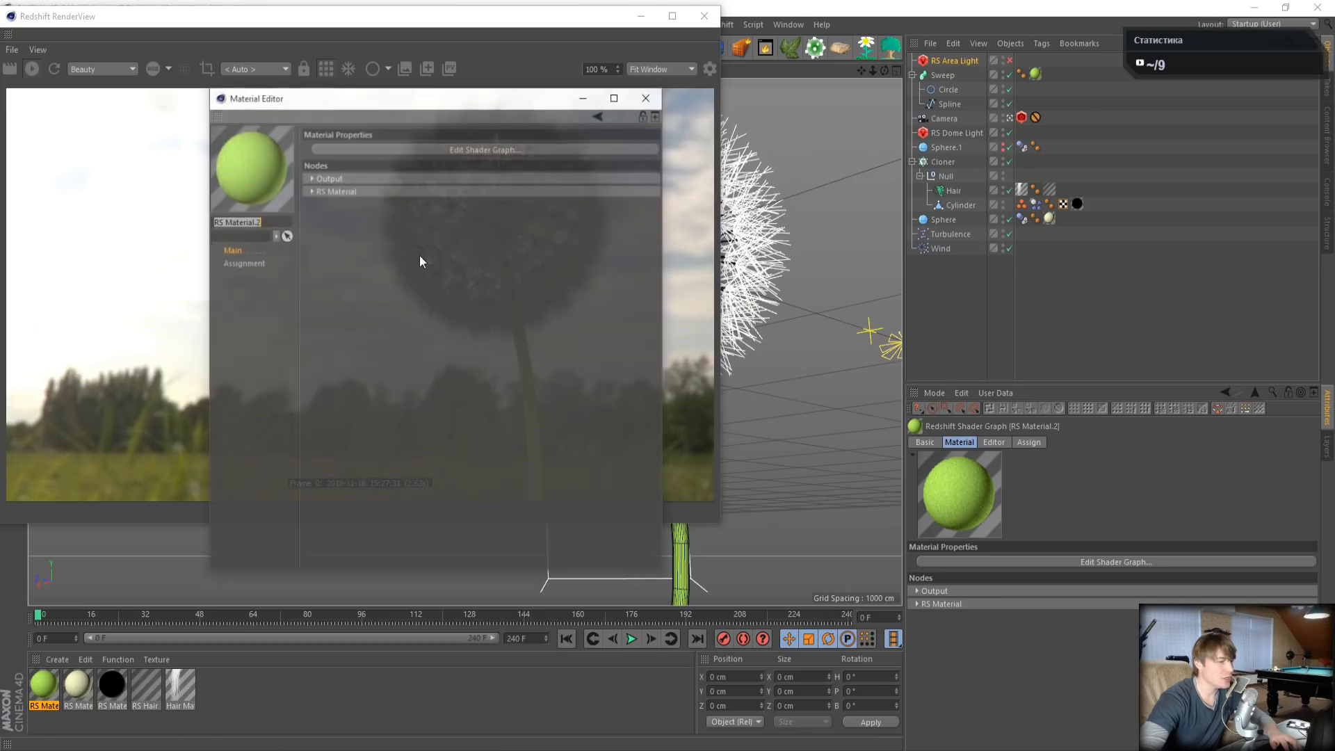
pyautogui.click(454, 147)
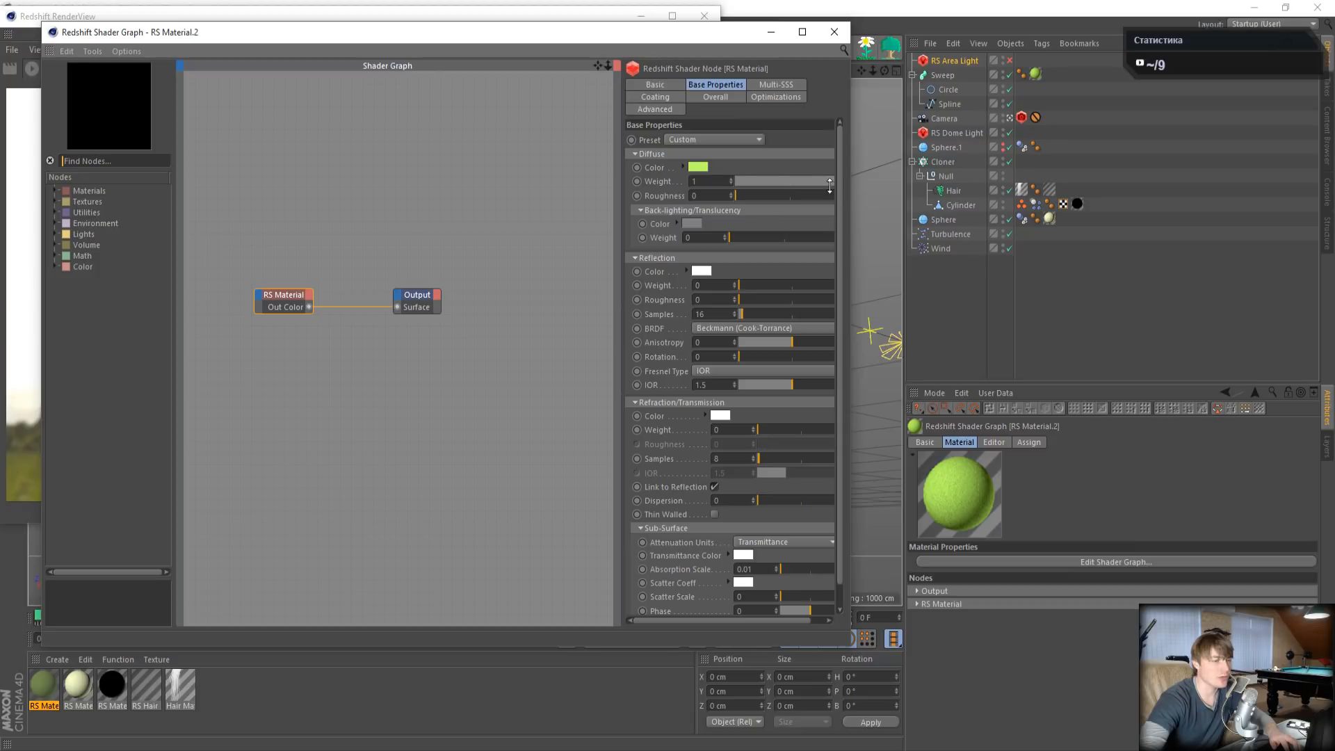
pyautogui.moveTo(478, 40); pyautogui.dragTo(828, 185)
pyautogui.click(646, 94)
pyautogui.moveTo(919, 178); pyautogui.dragTo(1049, 135)
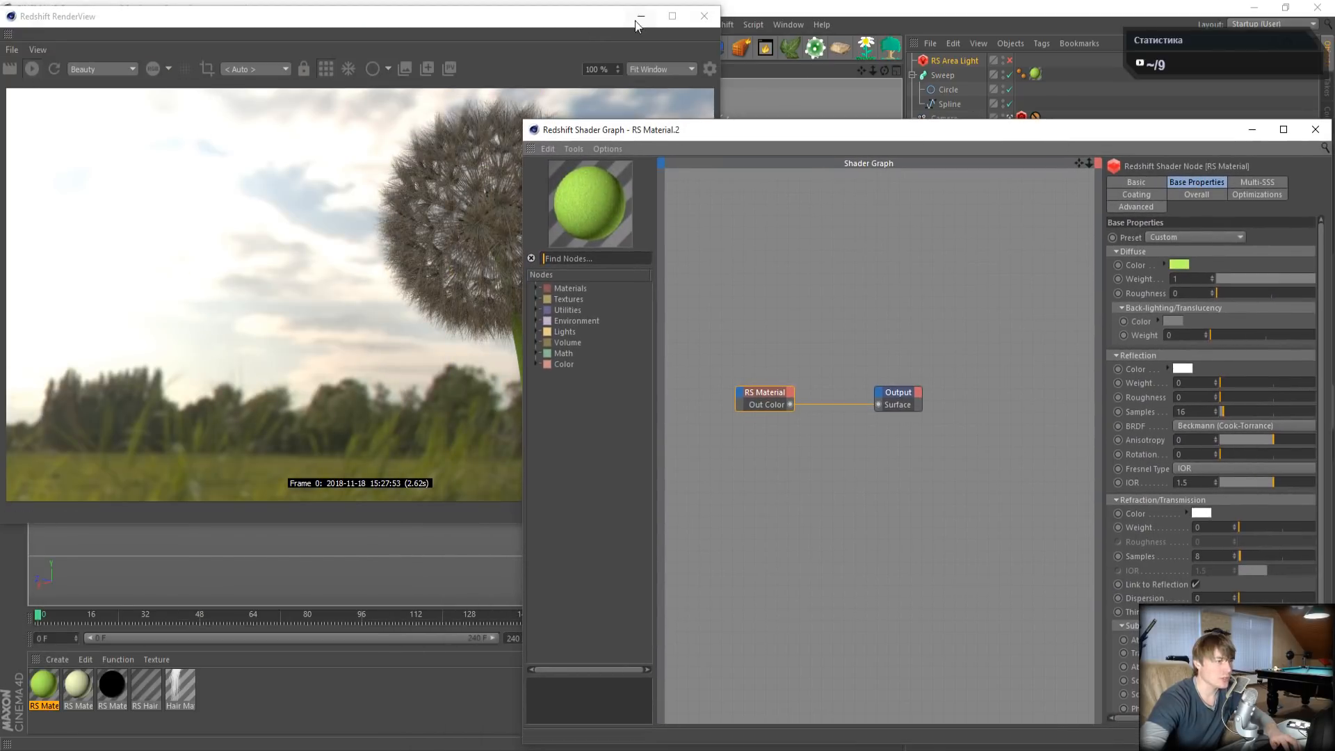
pyautogui.moveTo(618, 15); pyautogui.dragTo(529, 11)
# - Try a Coating Weight of 0.526 and Roughness of 0.212 on the stem material, and undo both changes
pyautogui.click(1132, 195)
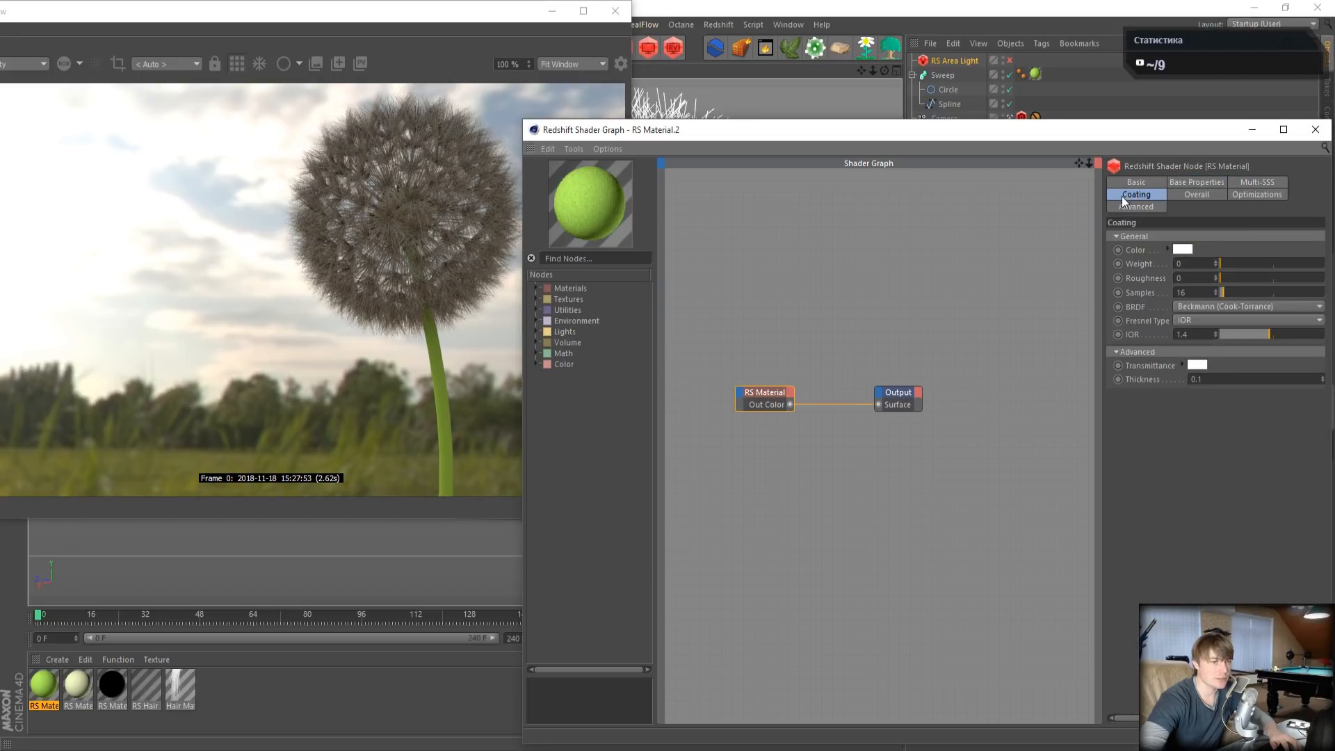
pyautogui.click(1275, 264)
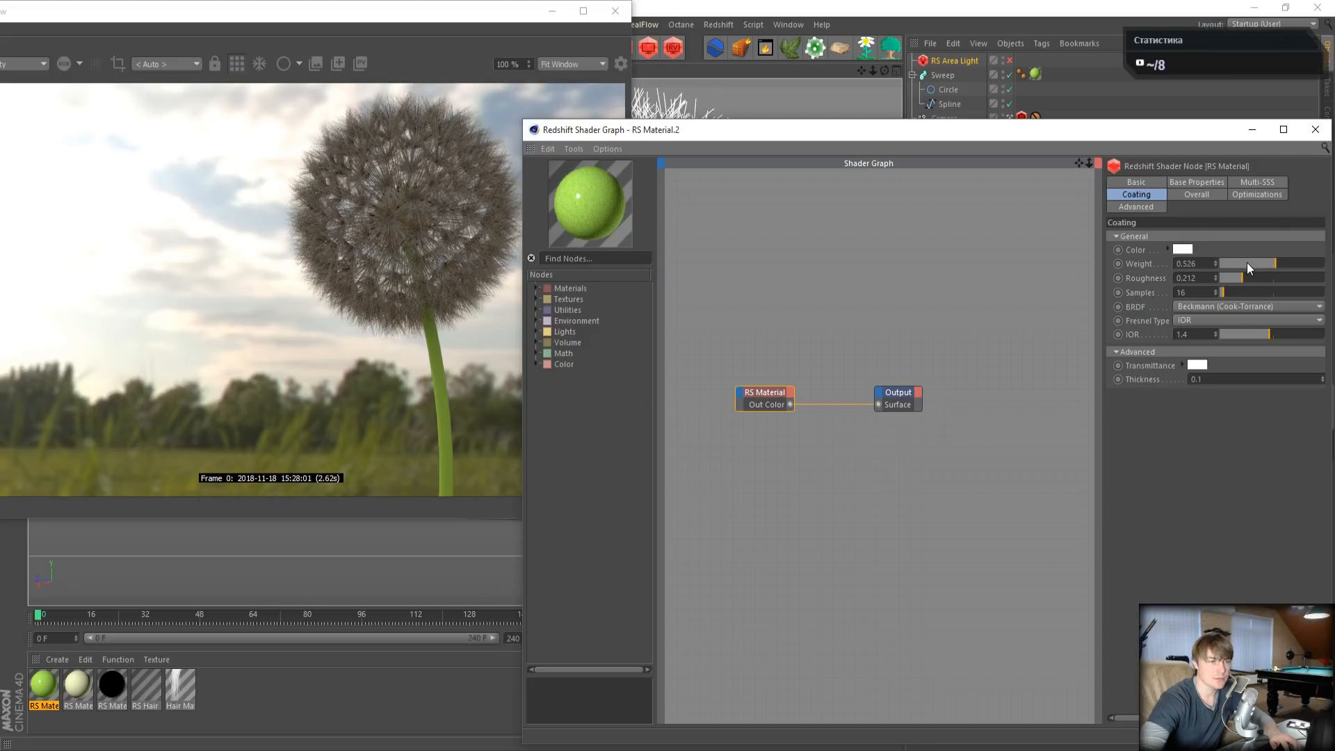
pyautogui.hotkey('ctrl', 'z')
pyautogui.hotkey('ctrl', 'z')
# - Set the stem material's Reflection Weight to 0.513 and Roughness to 0.245, and put the shader graph away
pyautogui.click(1199, 182)
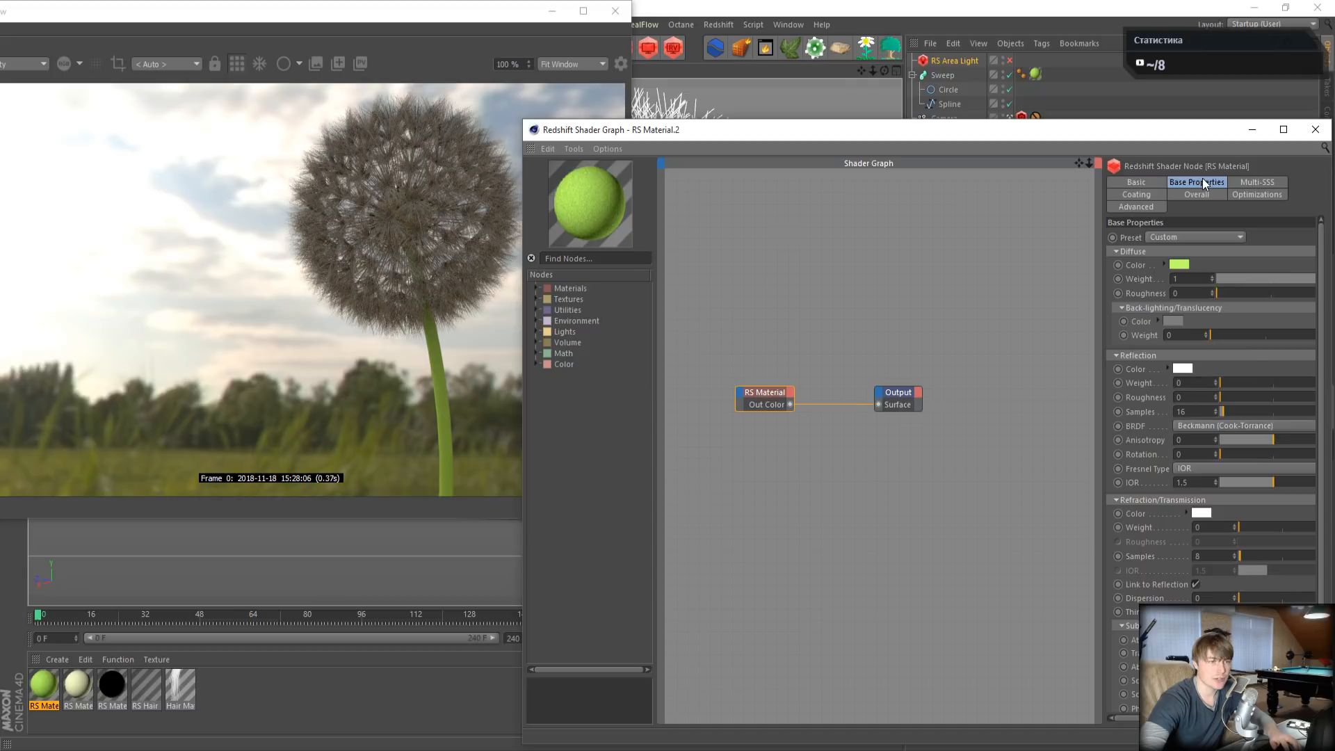
pyautogui.click(1292, 384)
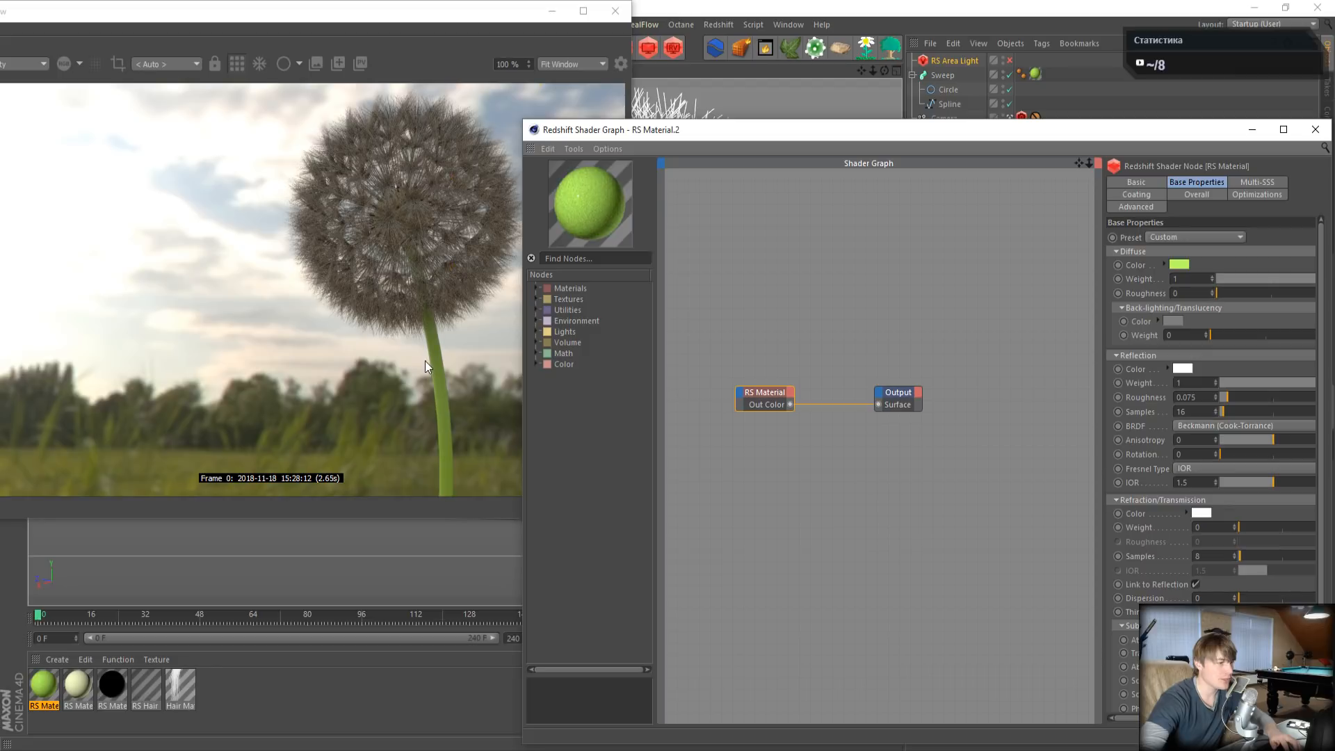
pyautogui.click(1274, 381)
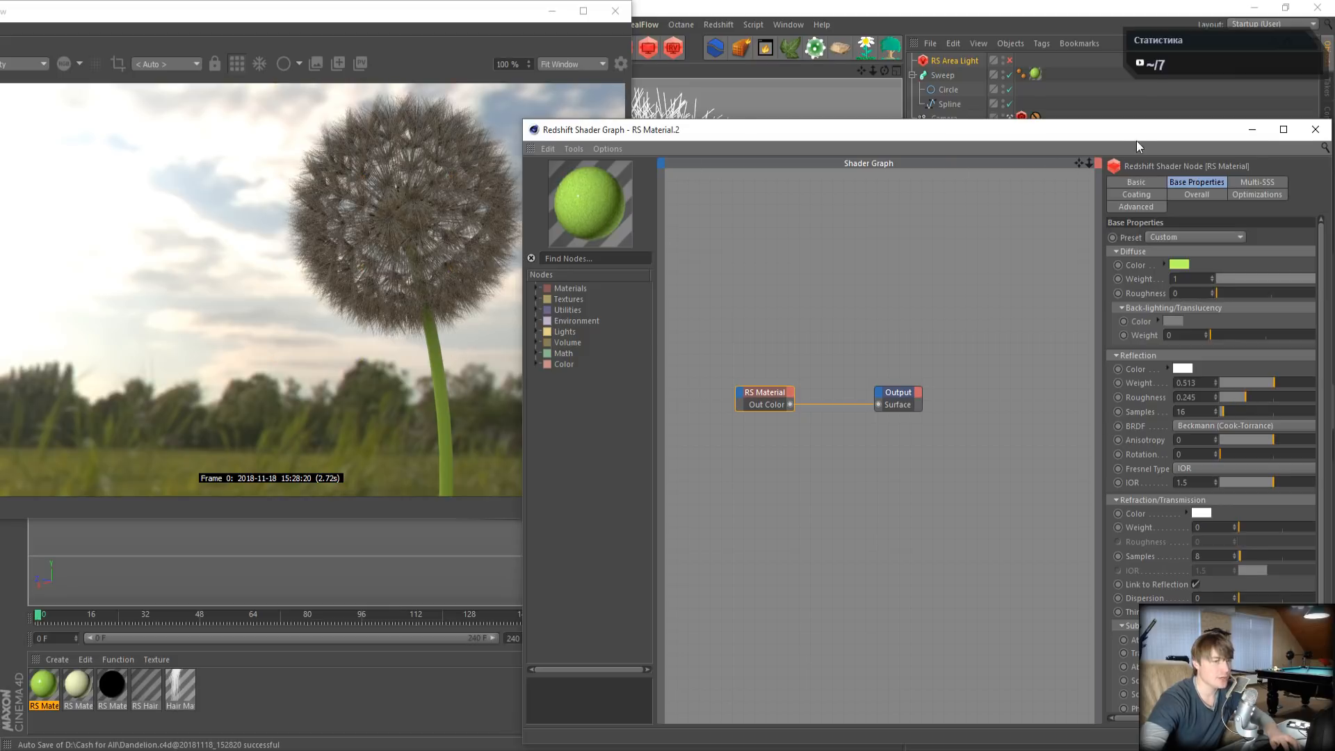
pyautogui.moveTo(1136, 133); pyautogui.dragTo(866, 144)
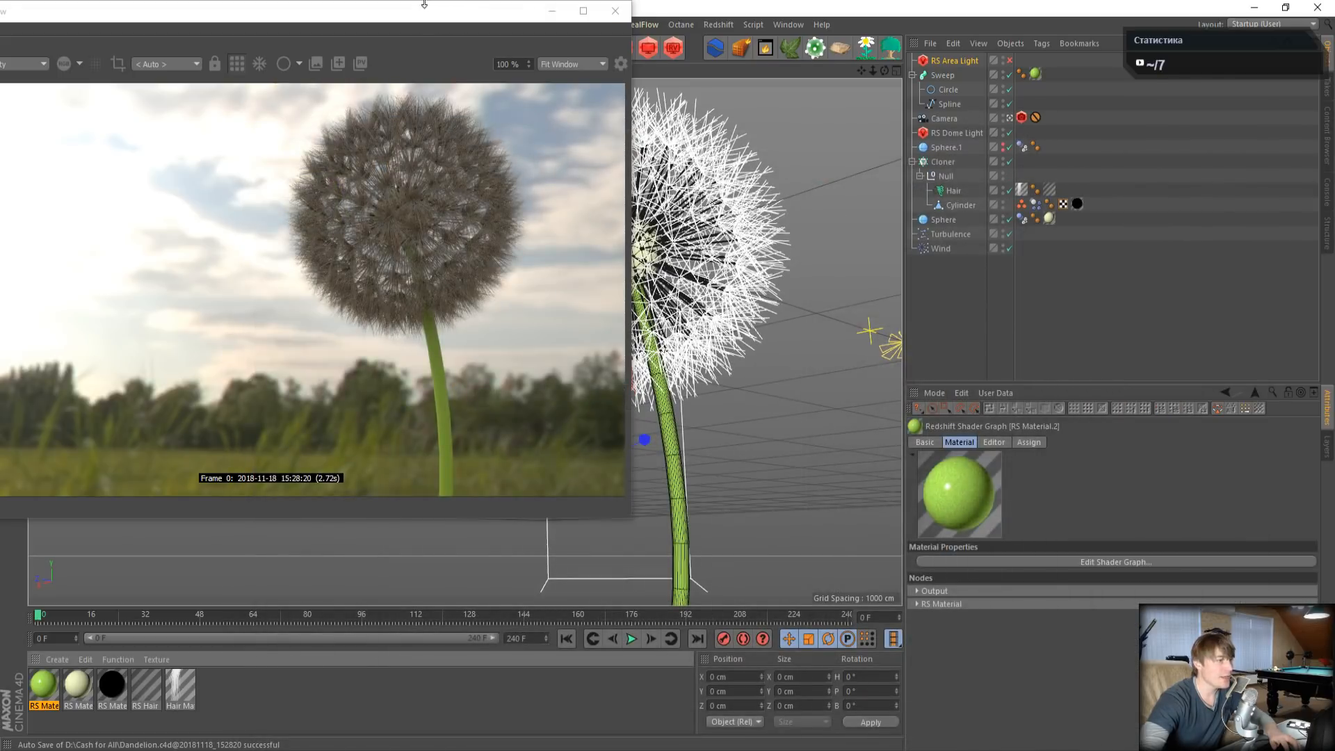
# - Minimize the RenderView and play the seed-flight simulation forward, stopping at frame 105
pyautogui.moveTo(414, 22); pyautogui.dragTo(500, 184)
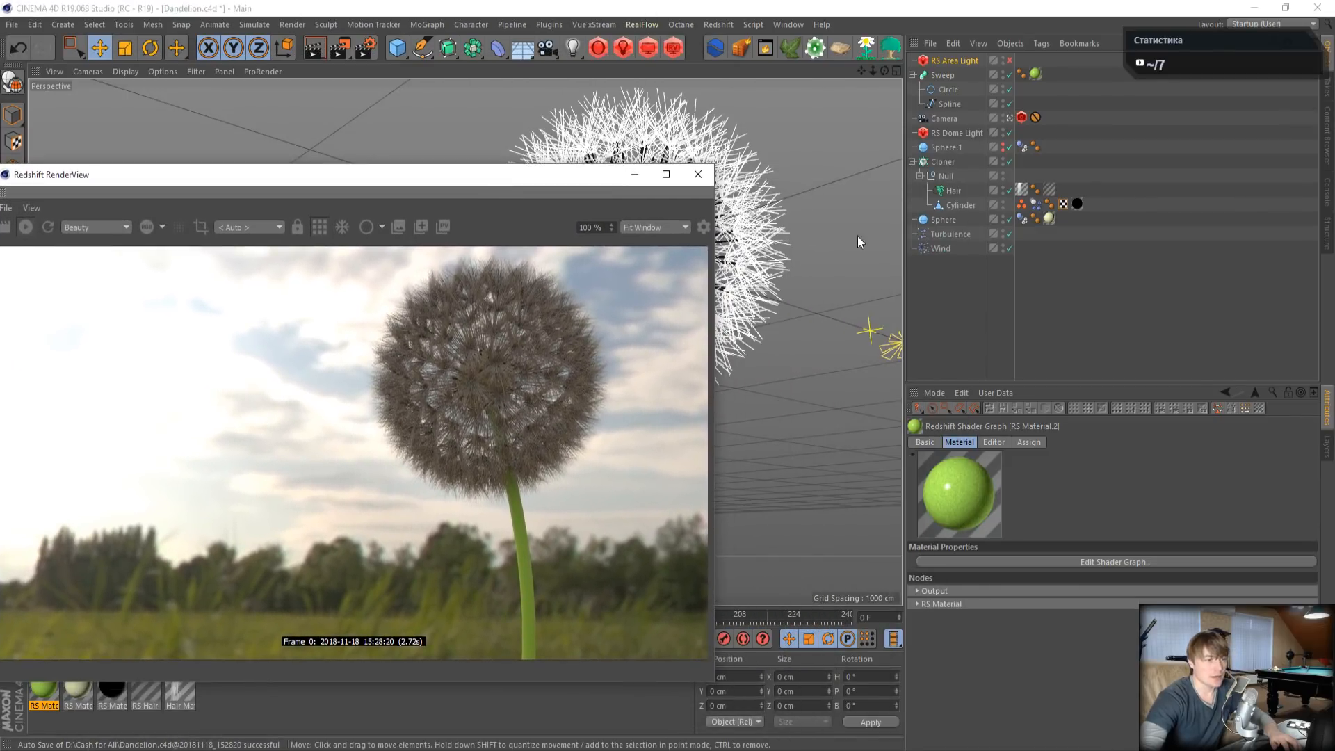
pyautogui.click(947, 235)
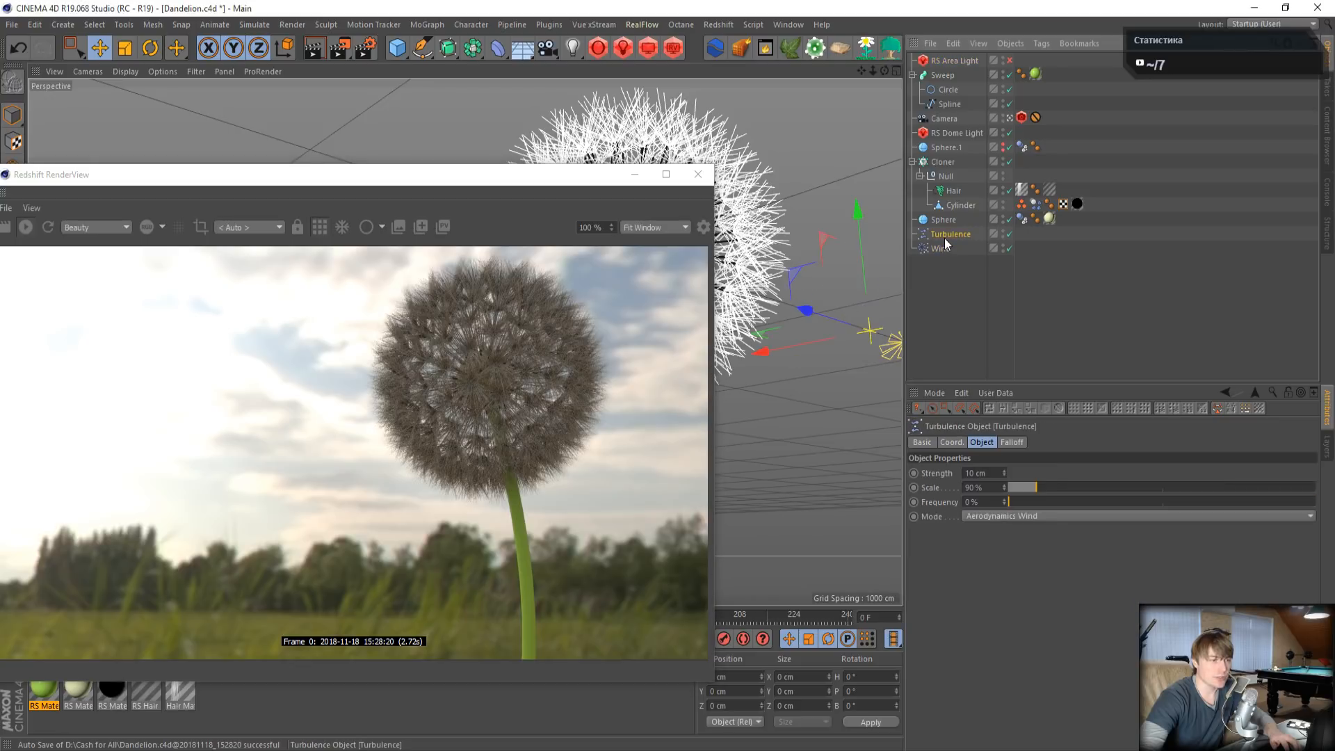
pyautogui.moveTo(450, 179); pyautogui.dragTo(549, 72)
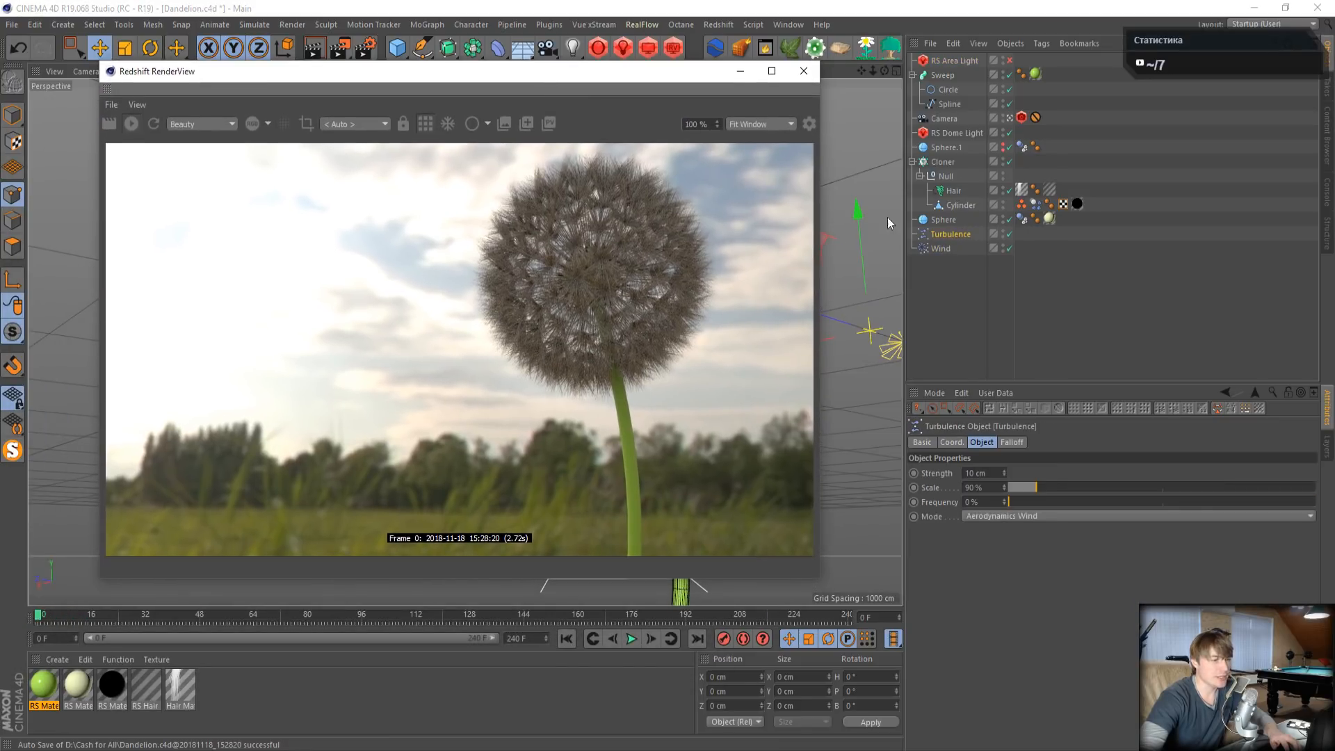
pyautogui.click(741, 72)
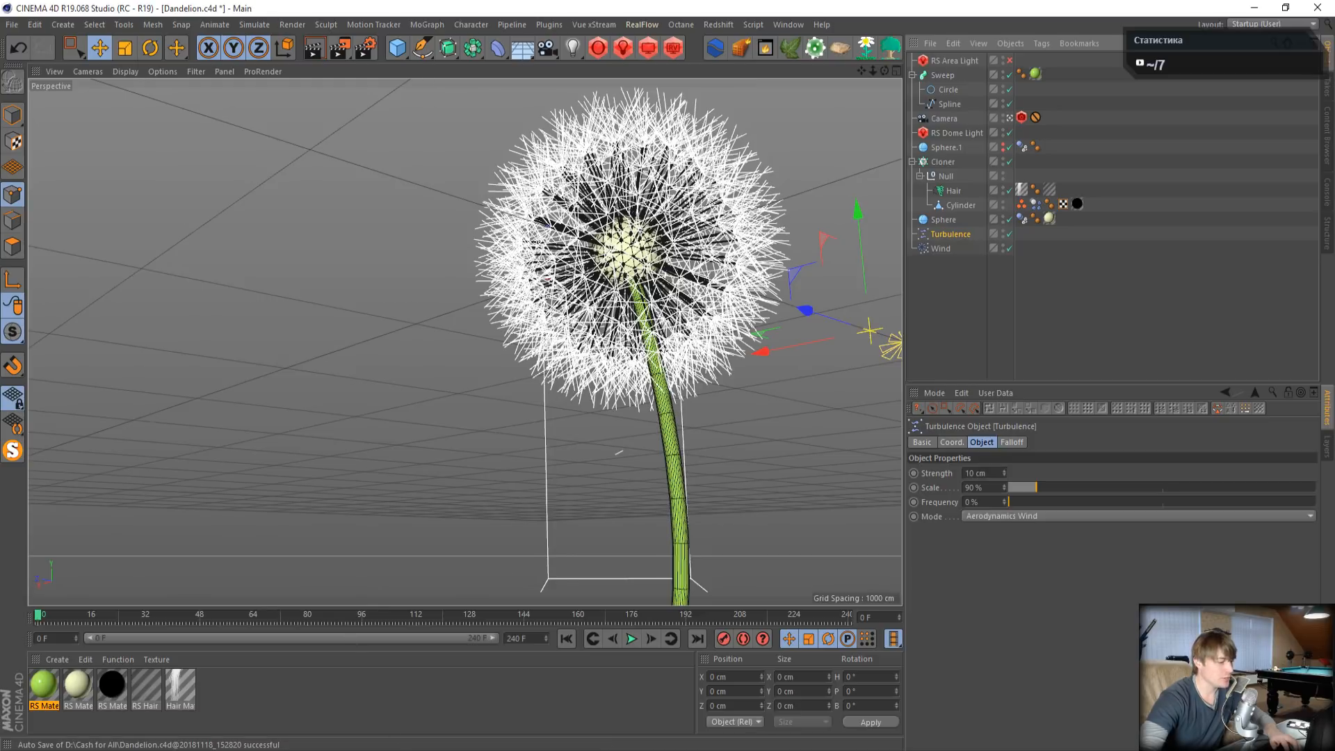
pyautogui.moveTo(254, 750)
pyautogui.click(382, 659)
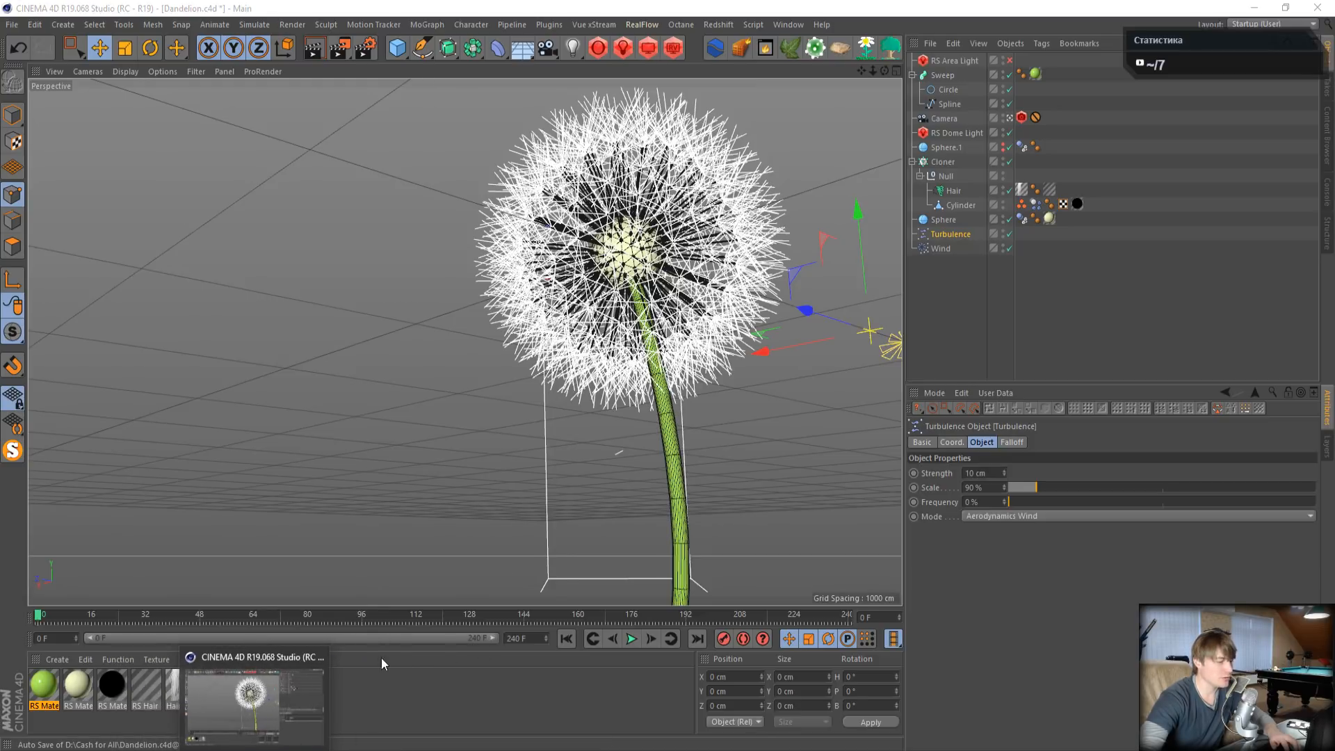
pyautogui.click(632, 639)
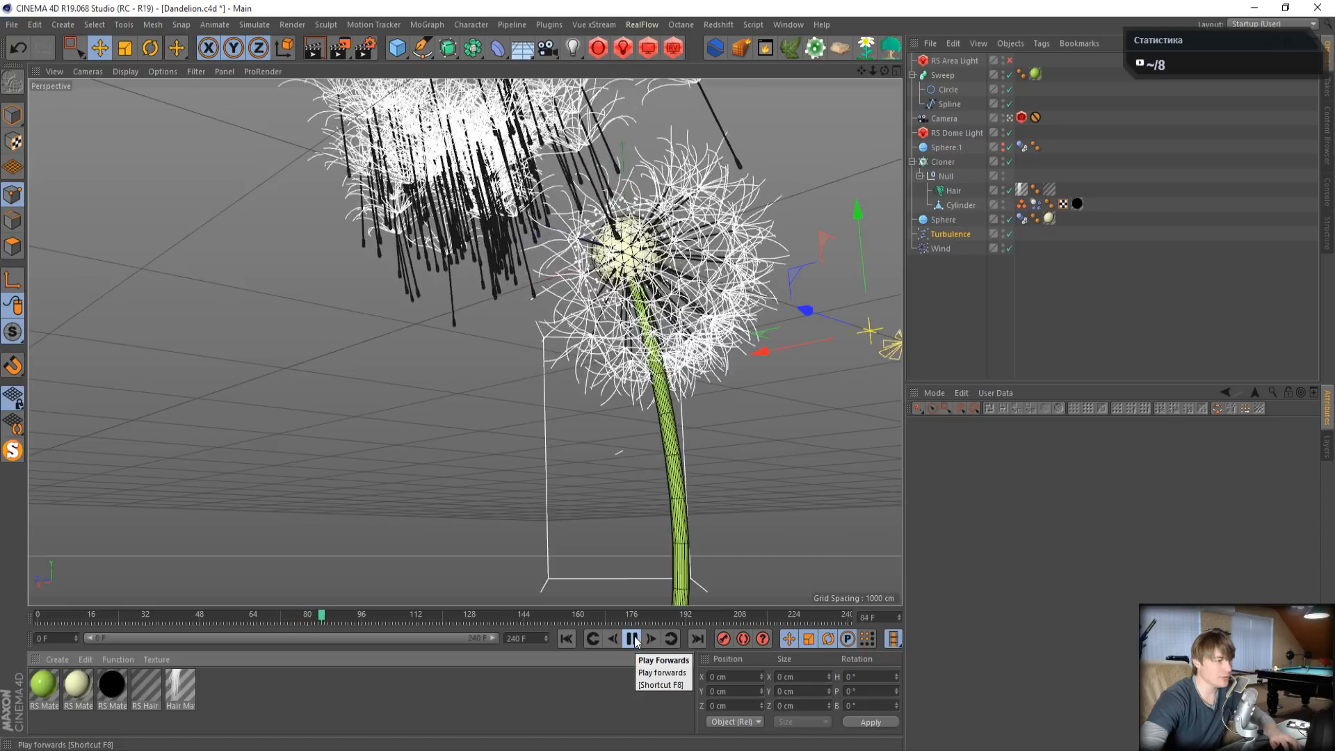
pyautogui.click(633, 639)
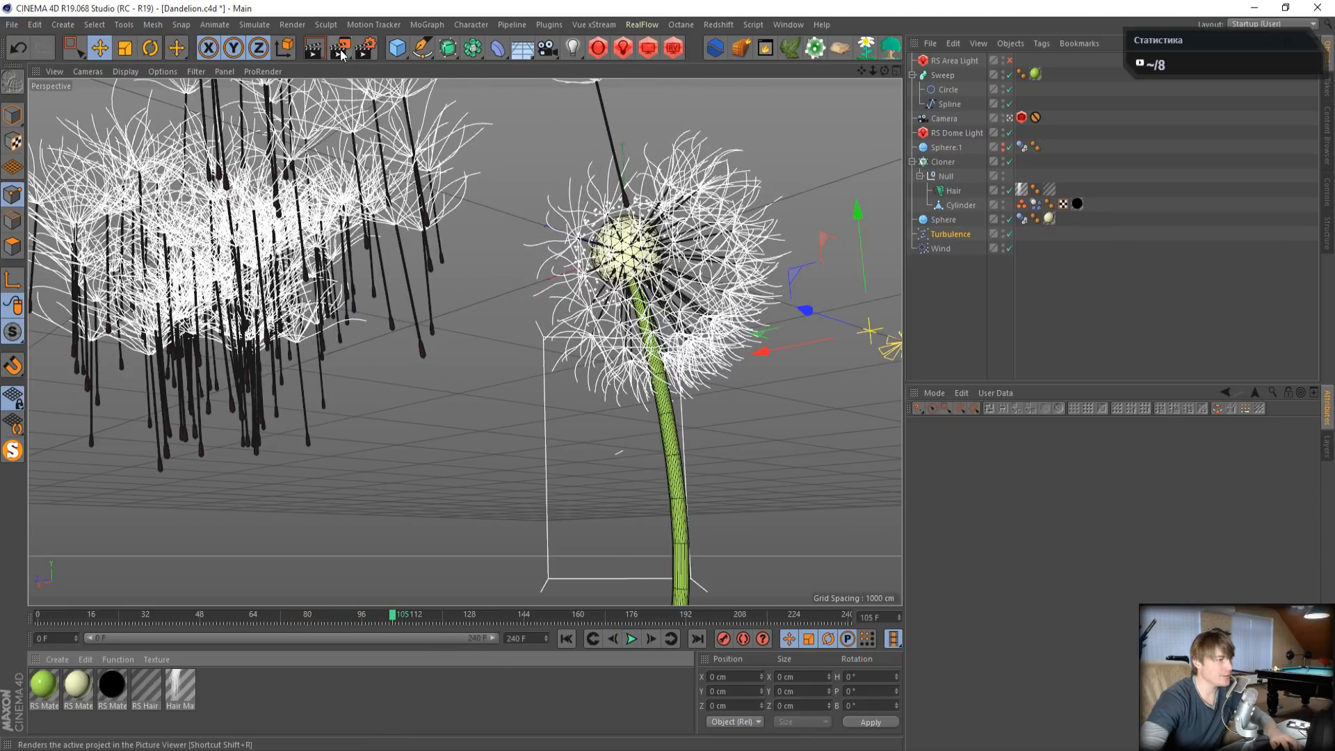
# - Reopen the Redshift RenderView and start a live render of the flying seeds at frame 105
pyautogui.click(674, 48)
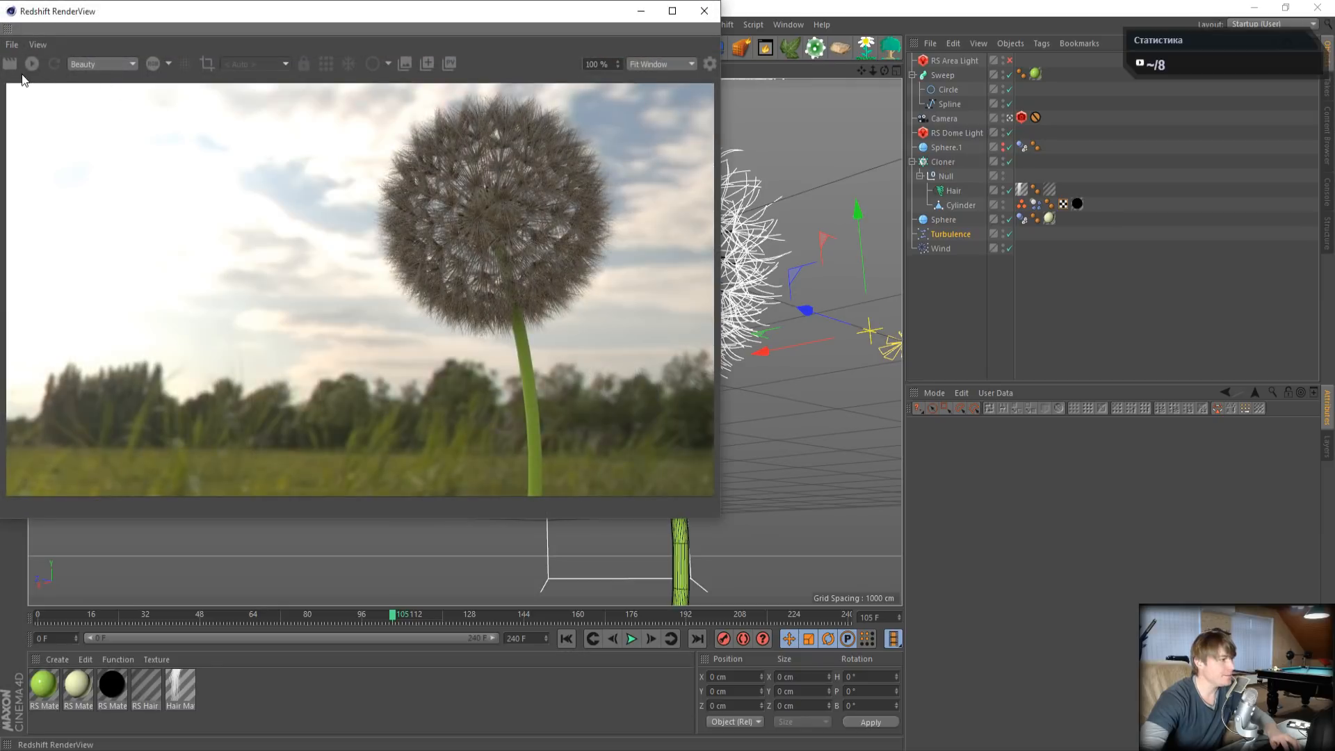
pyautogui.click(32, 64)
pyautogui.moveTo(347, 12); pyautogui.dragTo(437, 68)
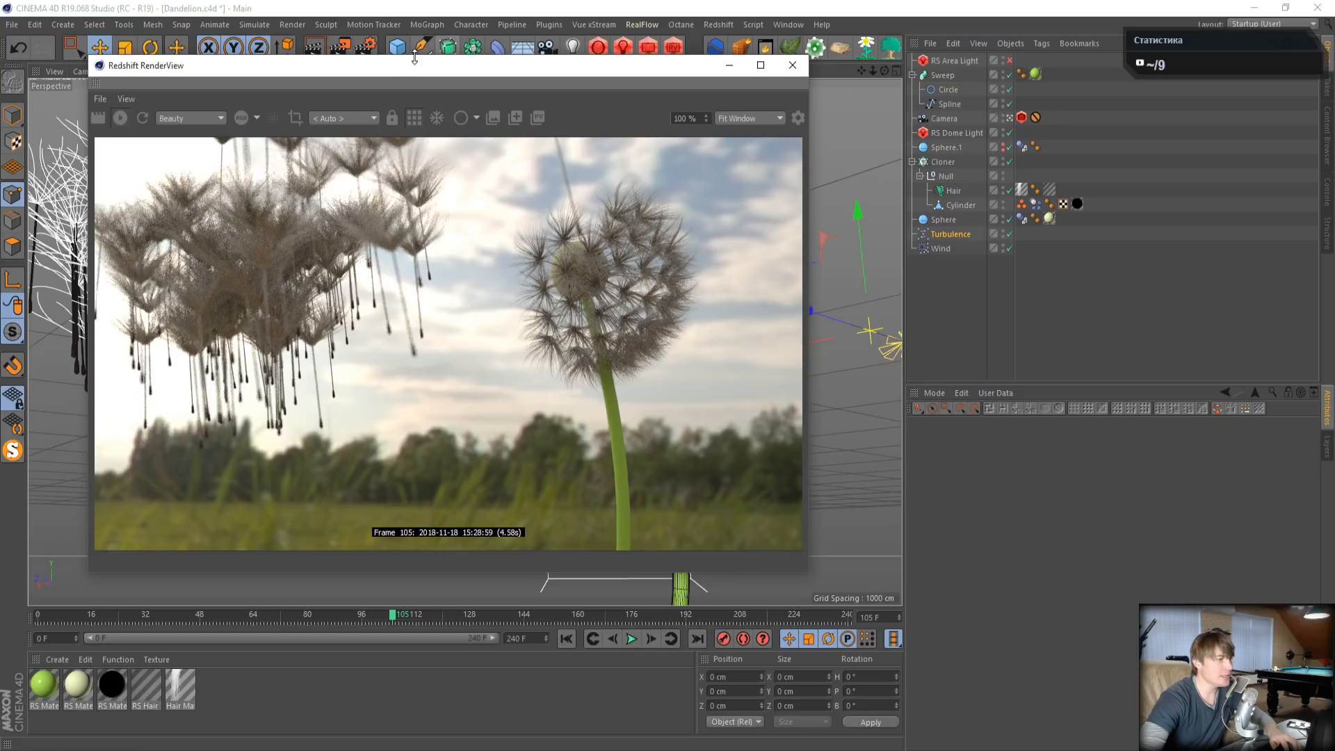
# - Set the Redshift Primary GI Engine to Brute Force in the render settings, keeping the RenderView in sight
pyautogui.click(367, 47)
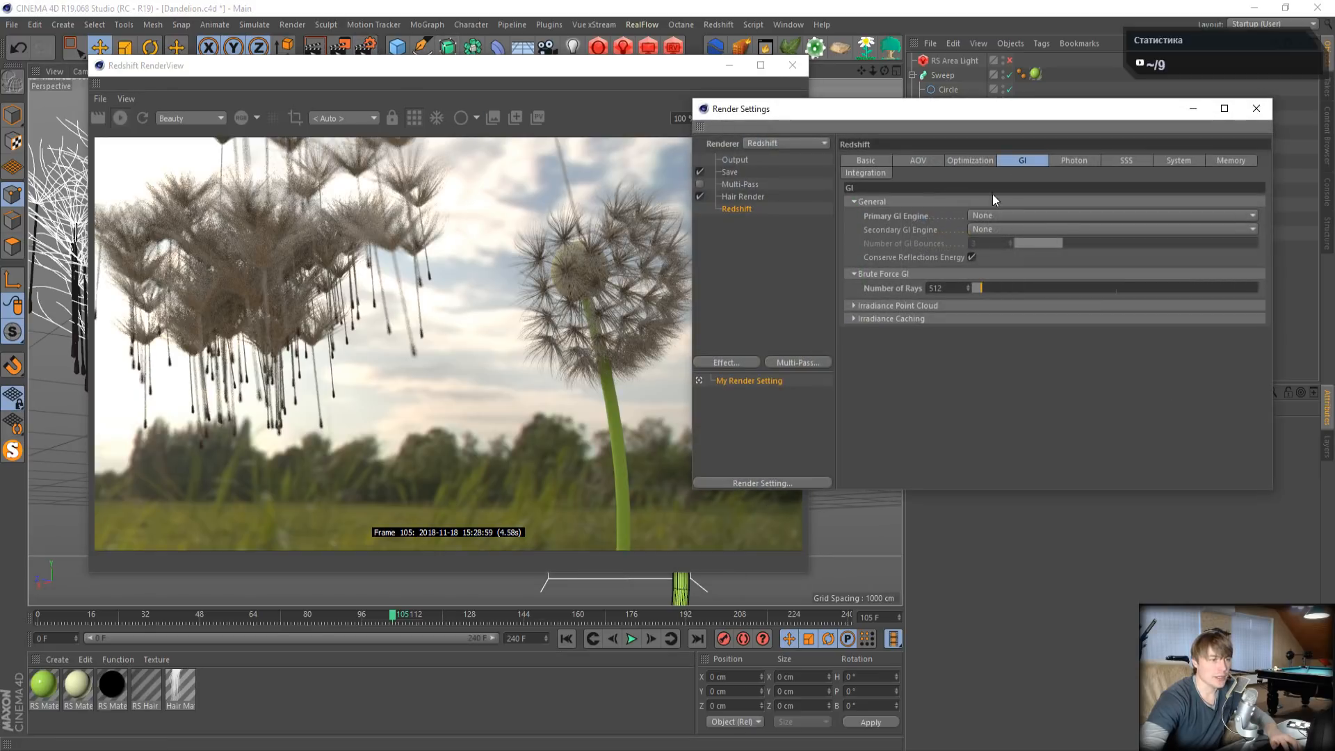
pyautogui.click(984, 217)
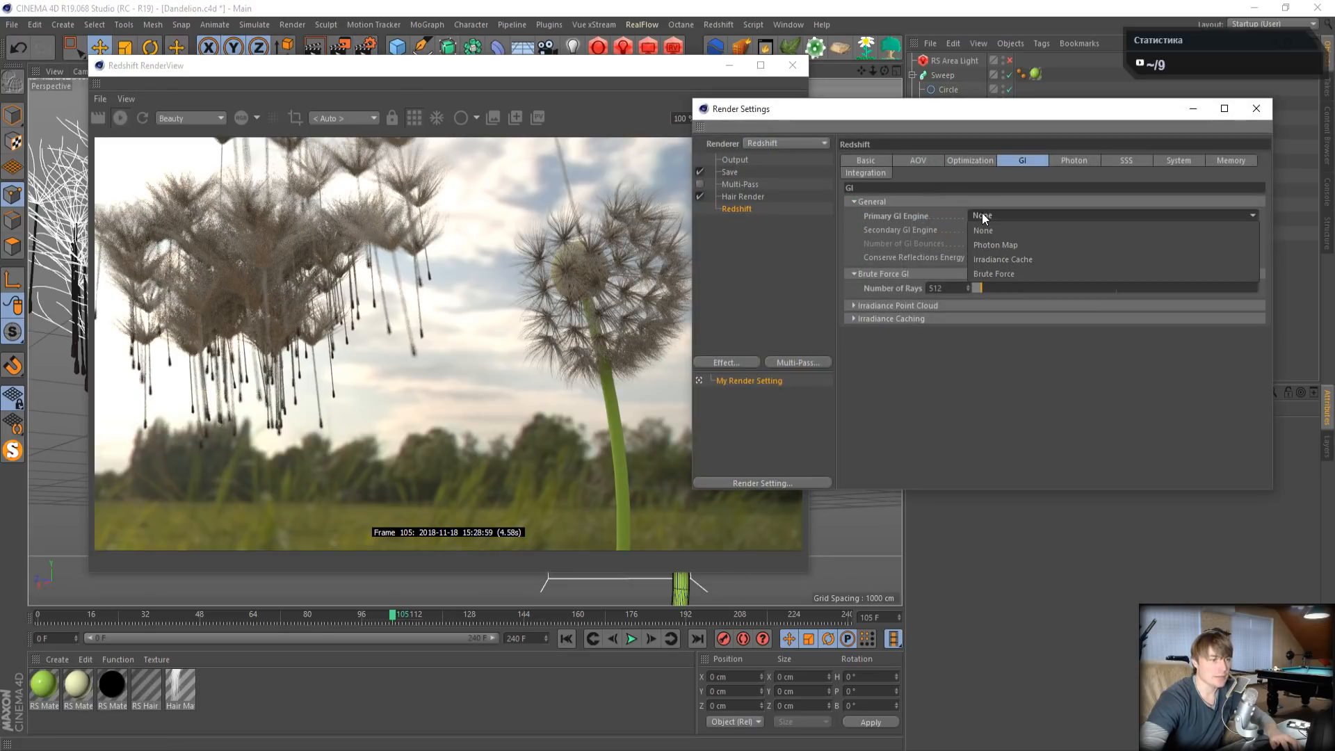
pyautogui.click(986, 274)
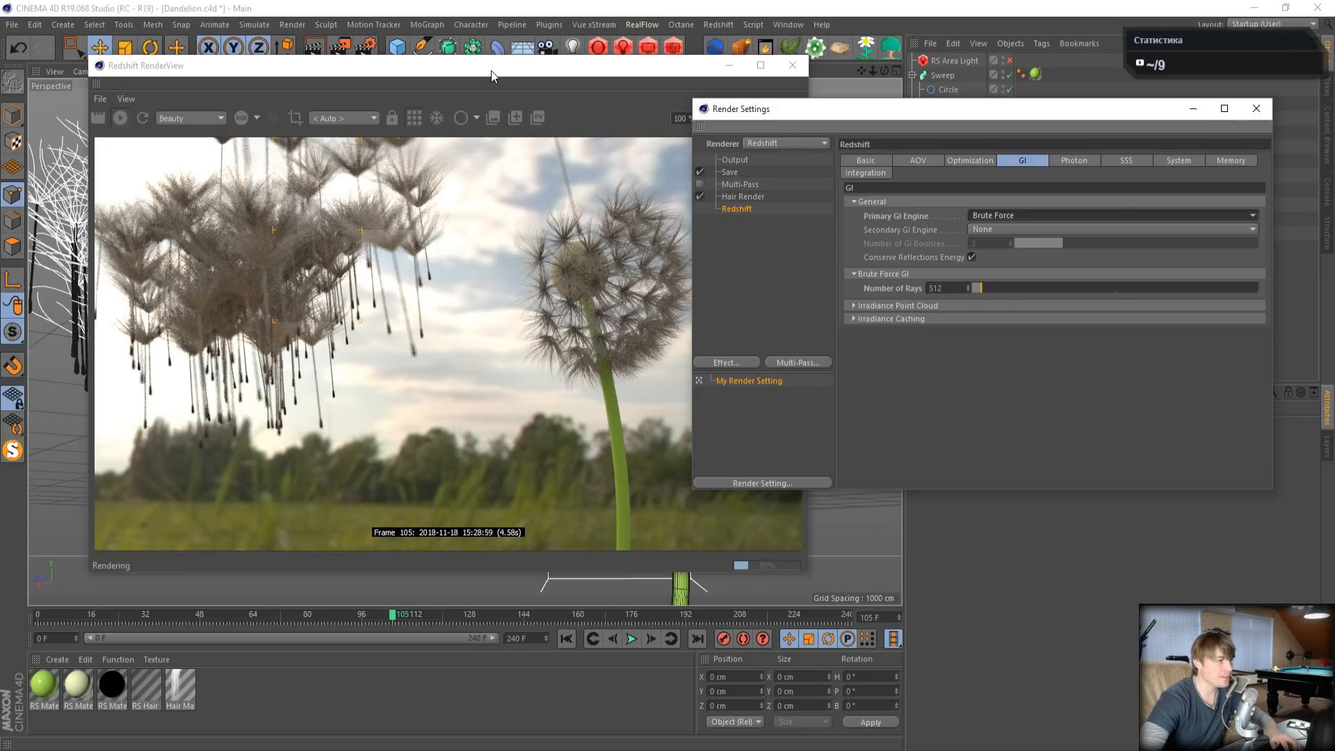
pyautogui.moveTo(491, 70); pyautogui.dragTo(415, 48)
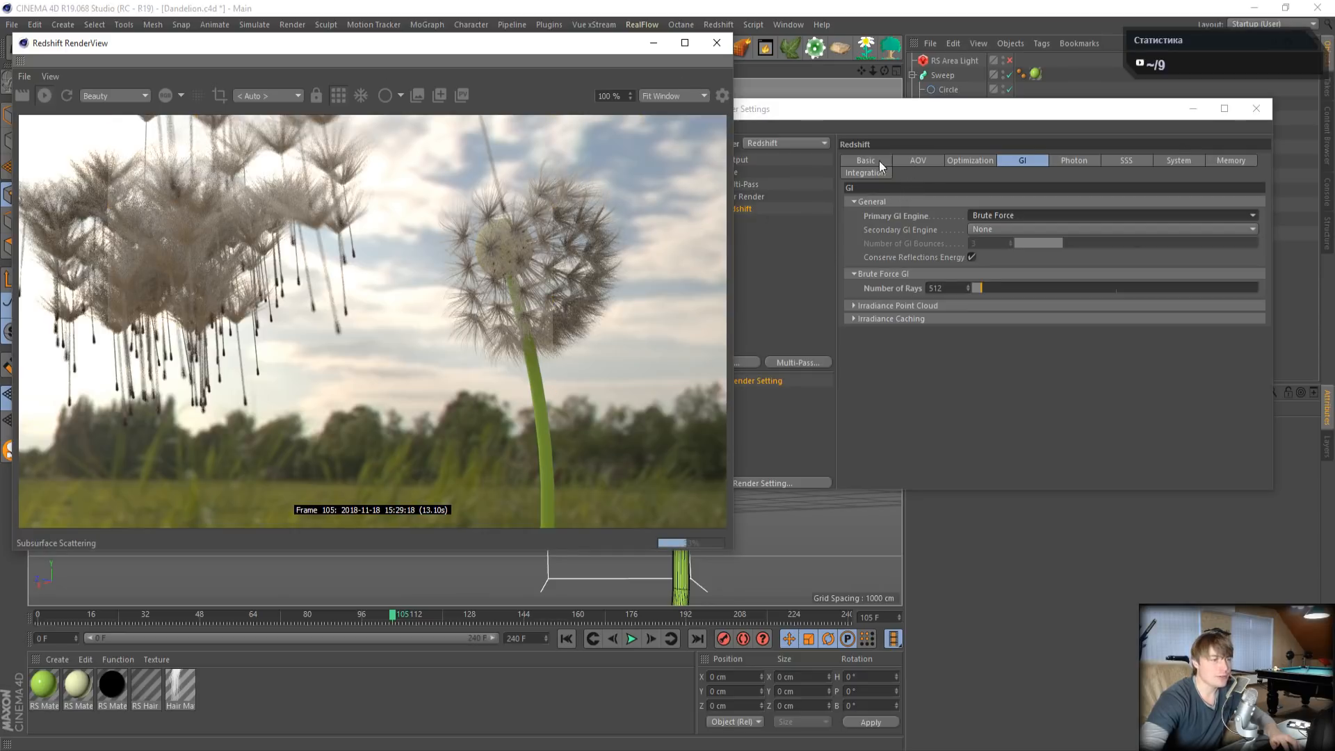
# - Try the Hair Min Pixel Width optimization on the render, and disable it again
pyautogui.click(957, 160)
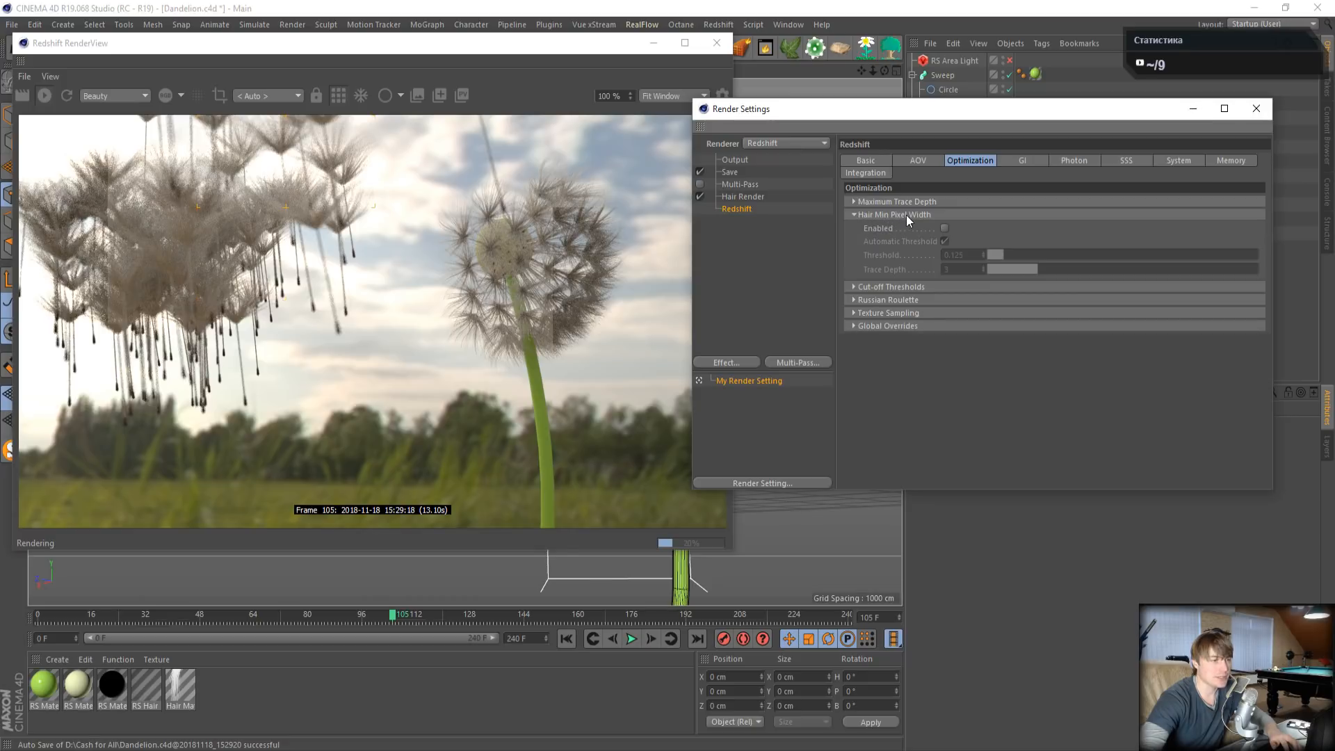
pyautogui.click(944, 228)
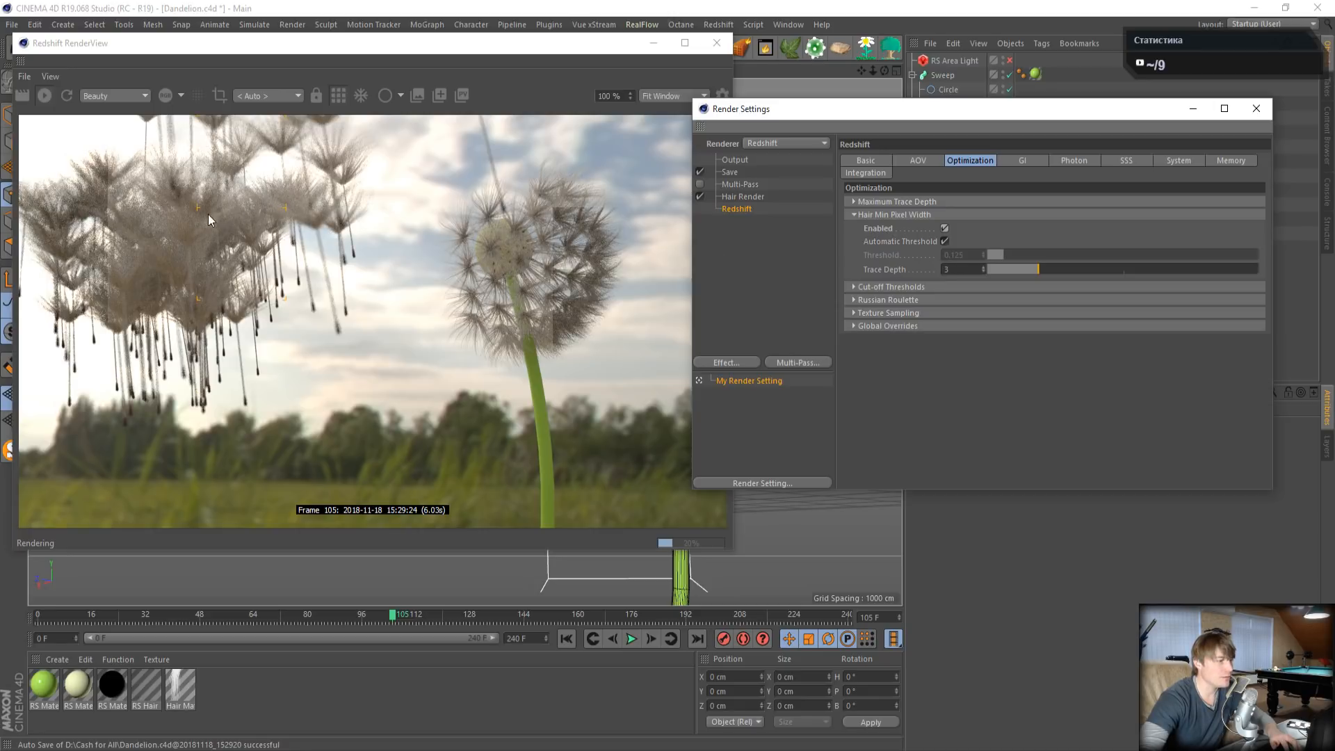
pyautogui.click(945, 226)
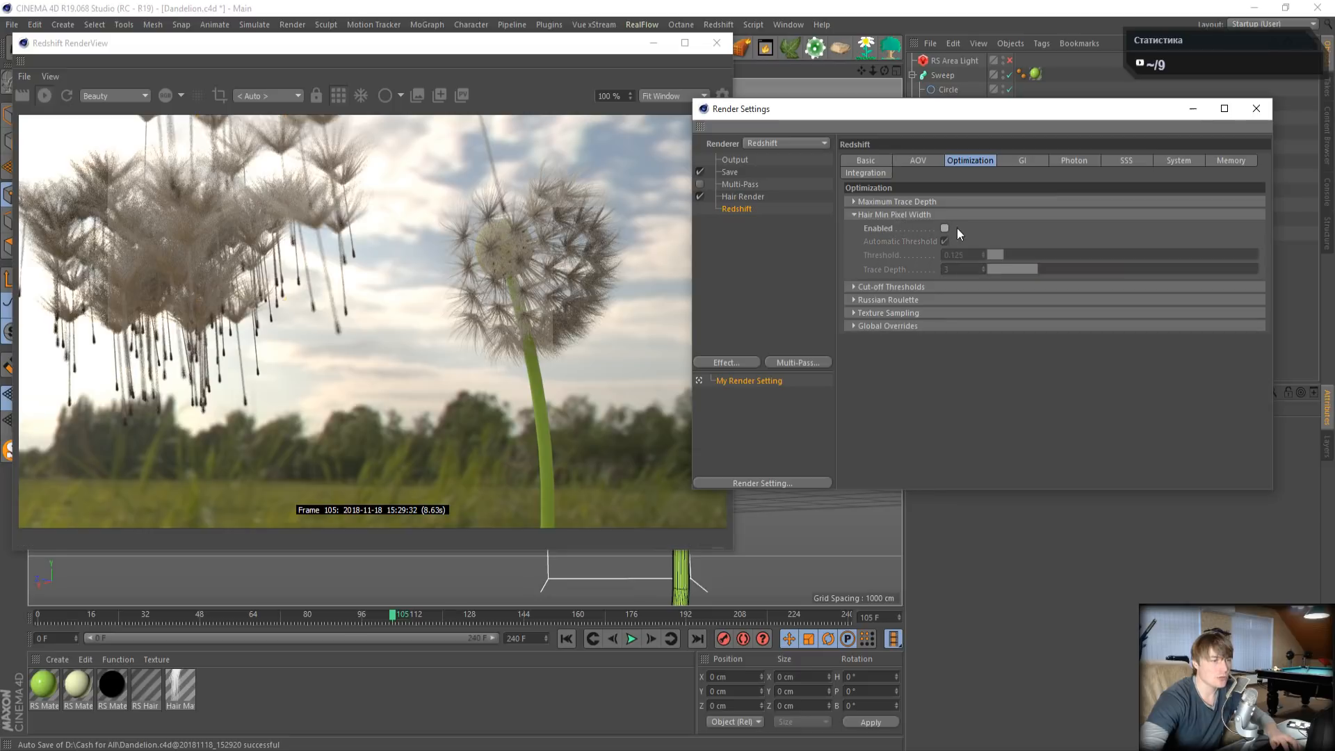
# - Disable saving of the regular image in the render settings
pyautogui.click(735, 161)
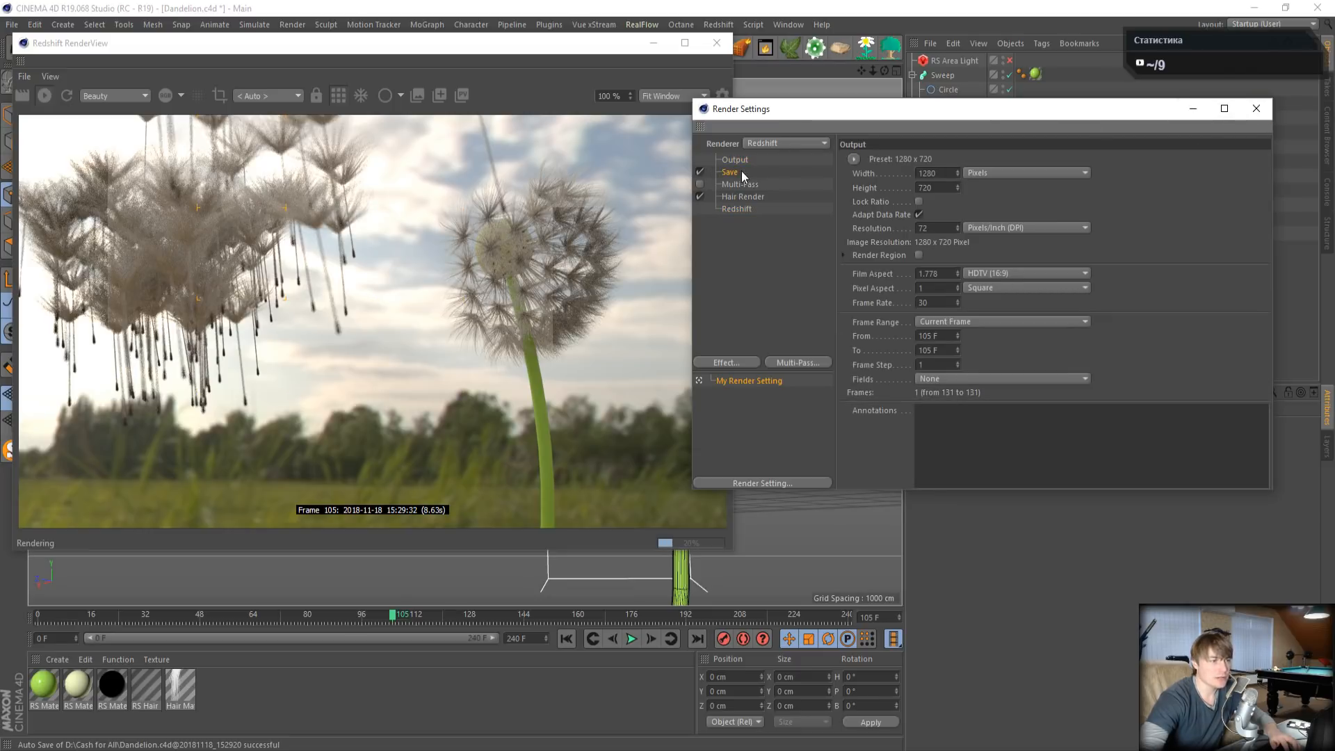
pyautogui.click(733, 174)
pyautogui.click(701, 173)
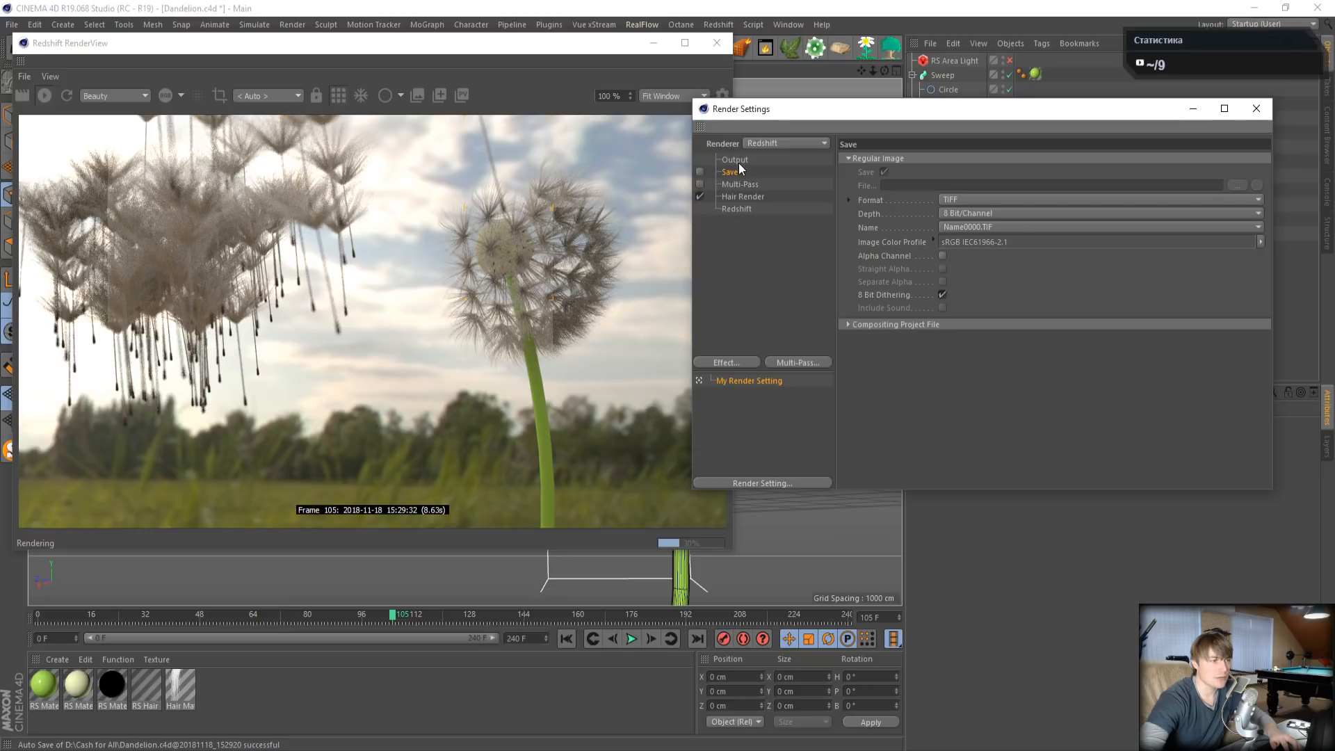
# - Set the render output size to 1920 x 1080 pixels
pyautogui.click(737, 161)
pyautogui.doubleClick(955, 175)
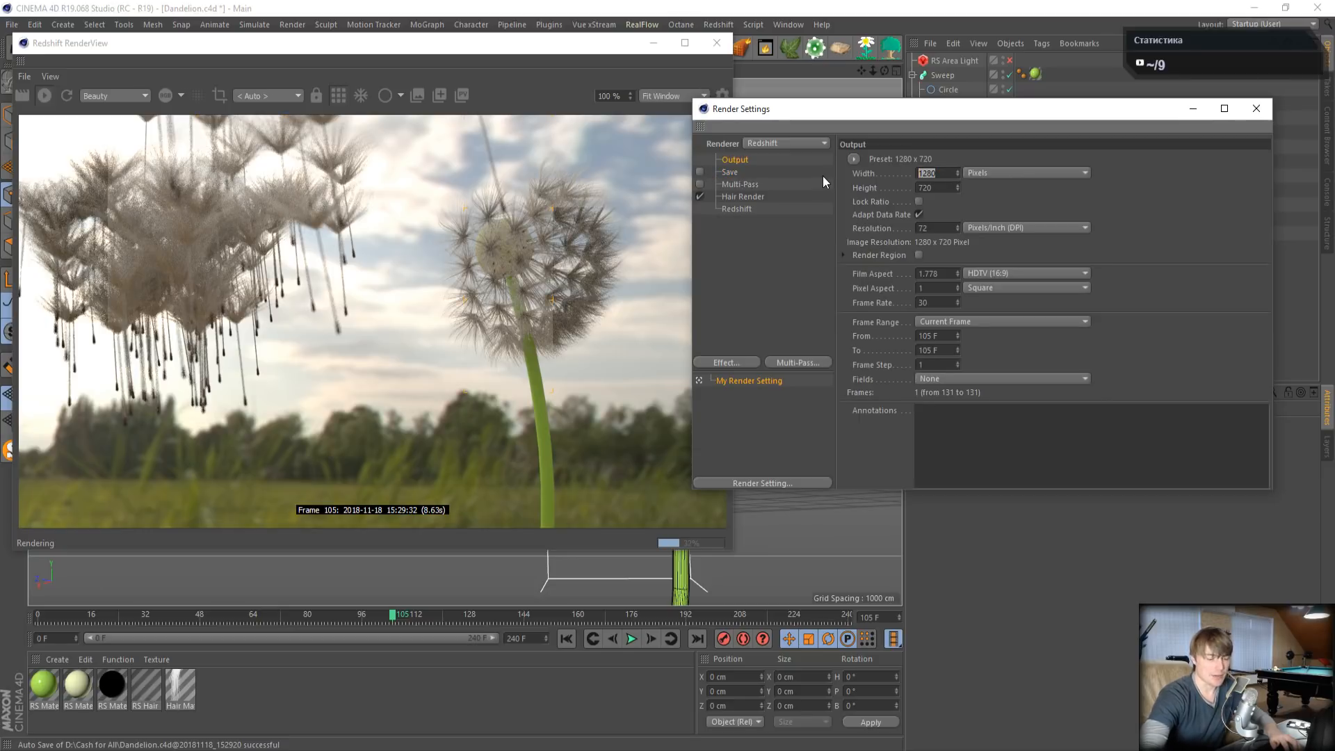
pyautogui.write('1920')
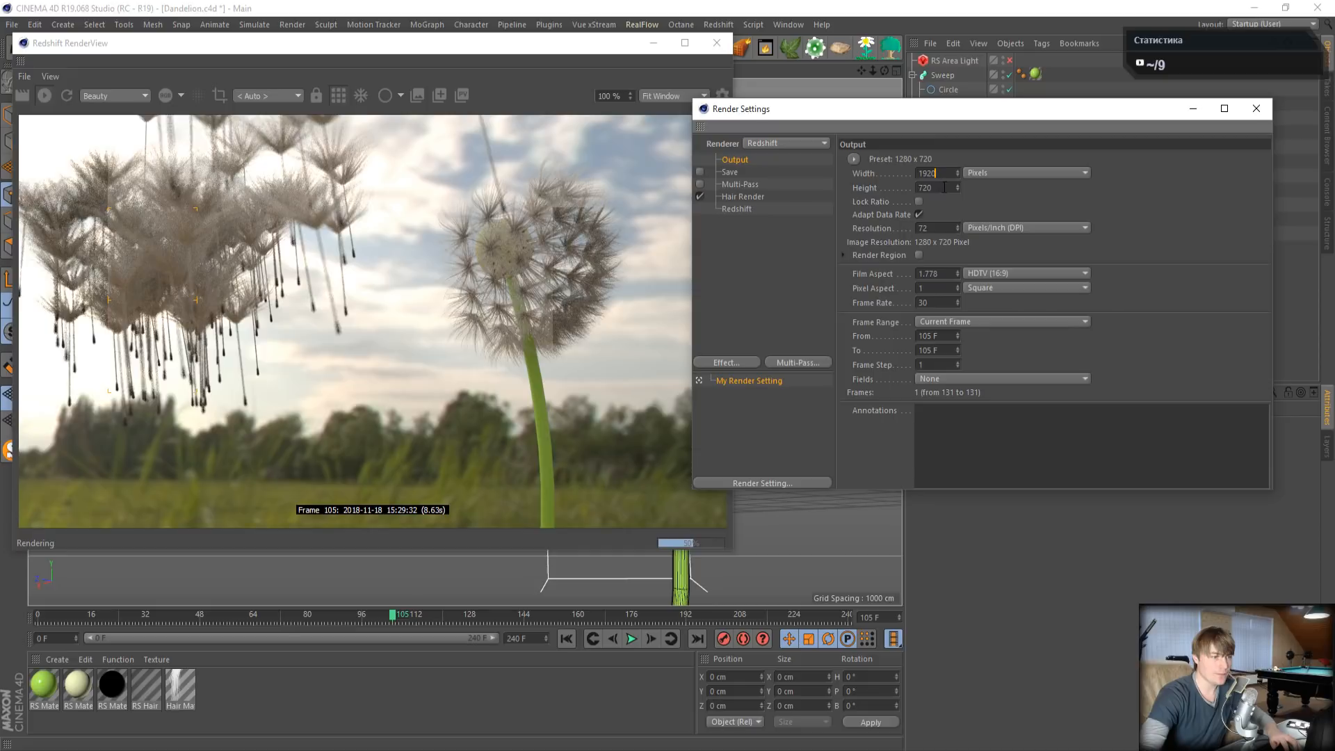
pyautogui.press('Tab')
pyautogui.write('1080')
pyautogui.press('Return')
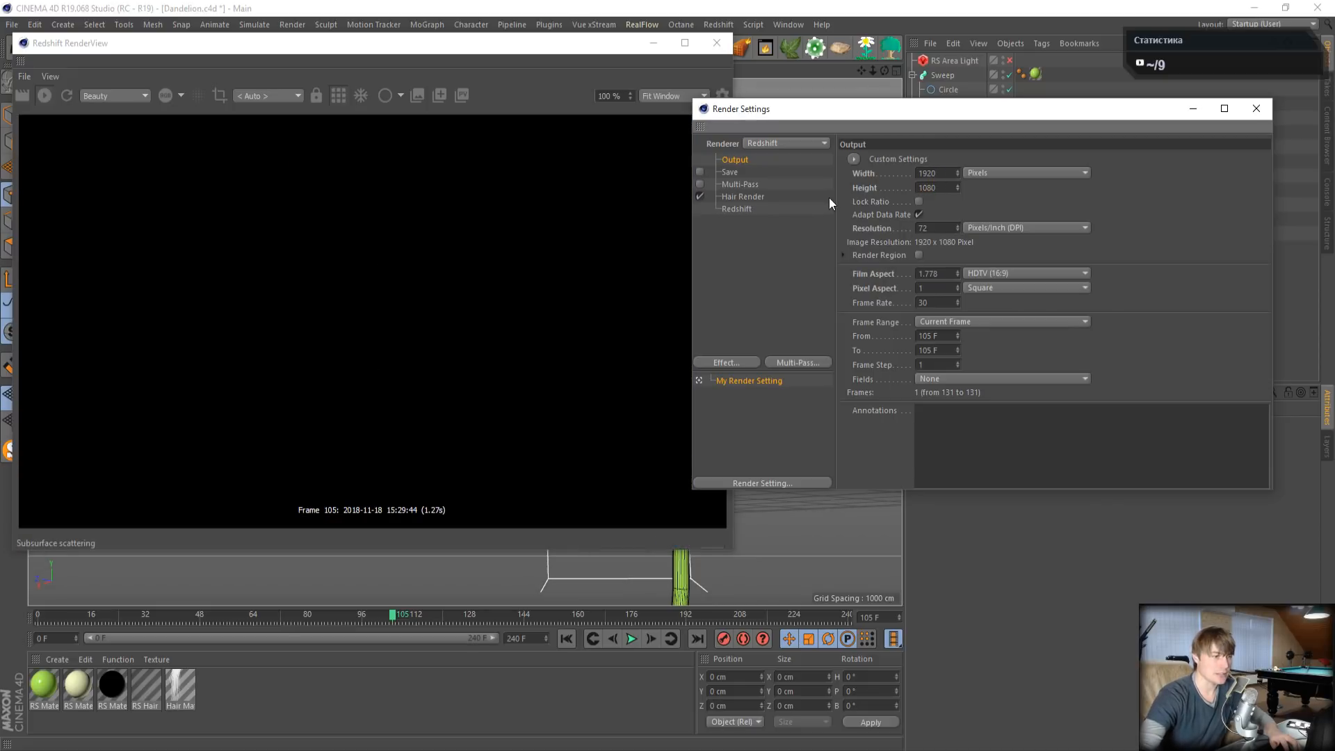
# - Close the RenderView and the render settings, and render the current frame to the Picture Viewer
pyautogui.click(717, 42)
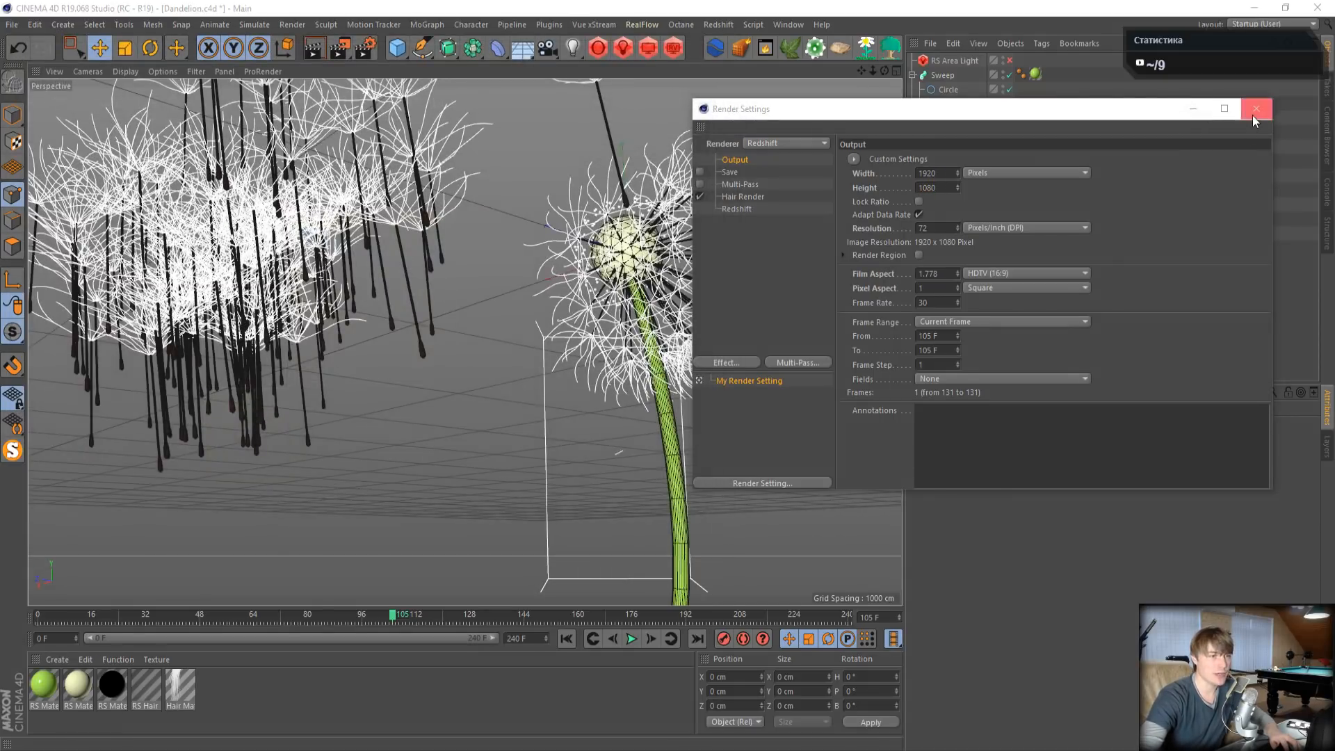
pyautogui.click(1255, 110)
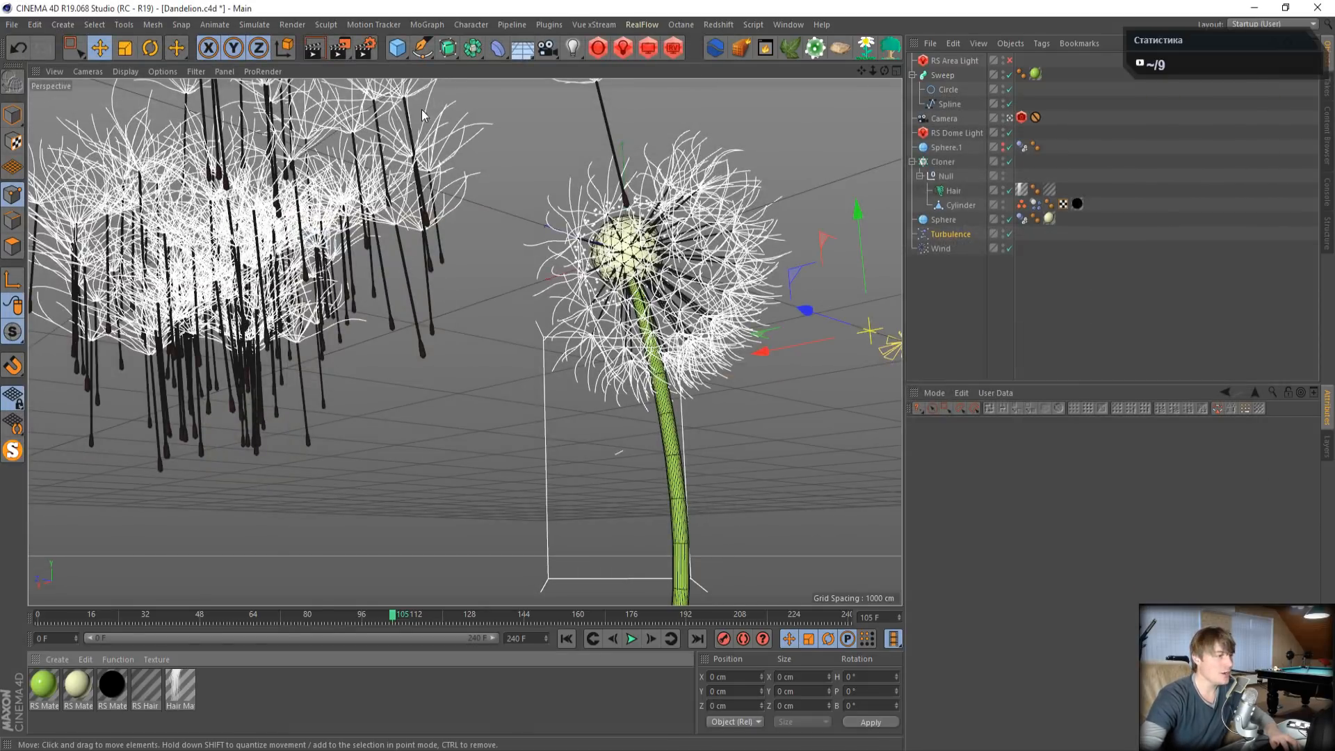
pyautogui.click(341, 48)
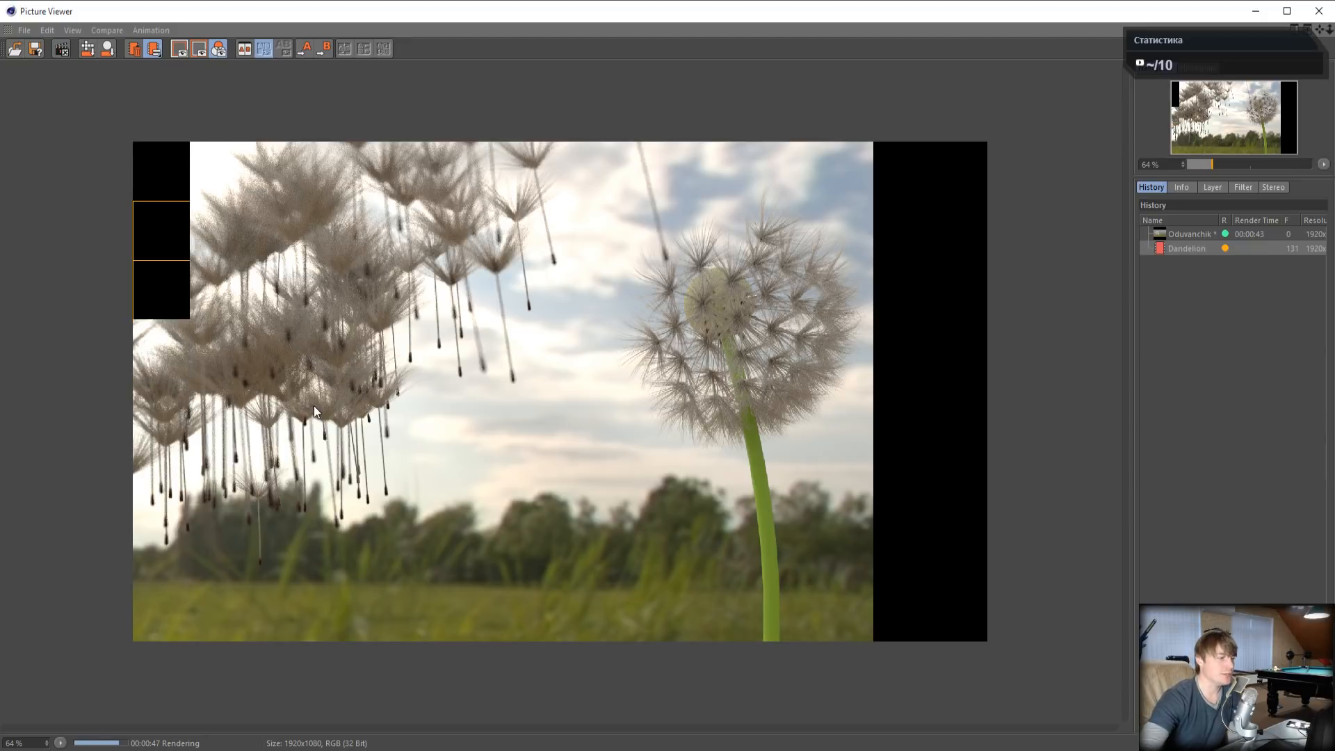
# - Inspect the finished render's dandelion head and hair detail up close, and close the Picture Viewer
pyautogui.scroll(4, 314, 407)
pyautogui.scroll(-1, 315, 406)
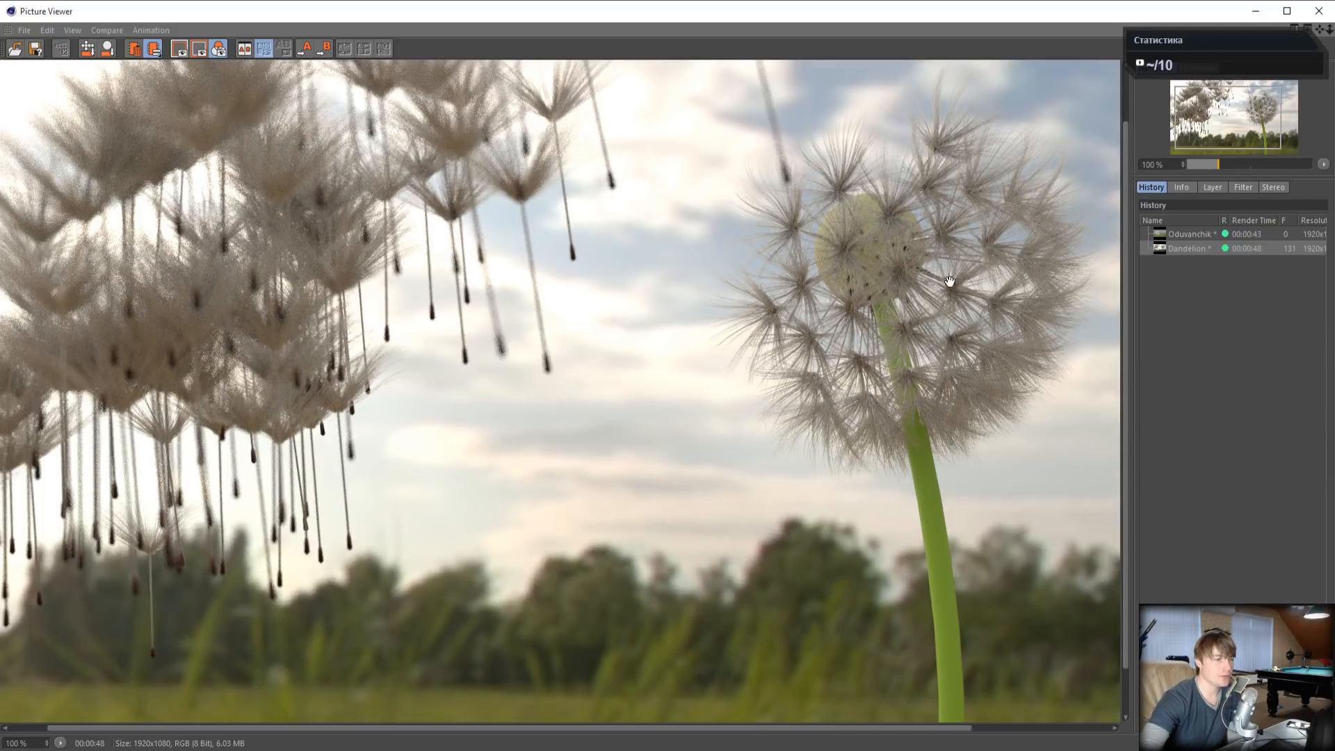
pyautogui.moveTo(973, 290); pyautogui.dragTo(702, 291)
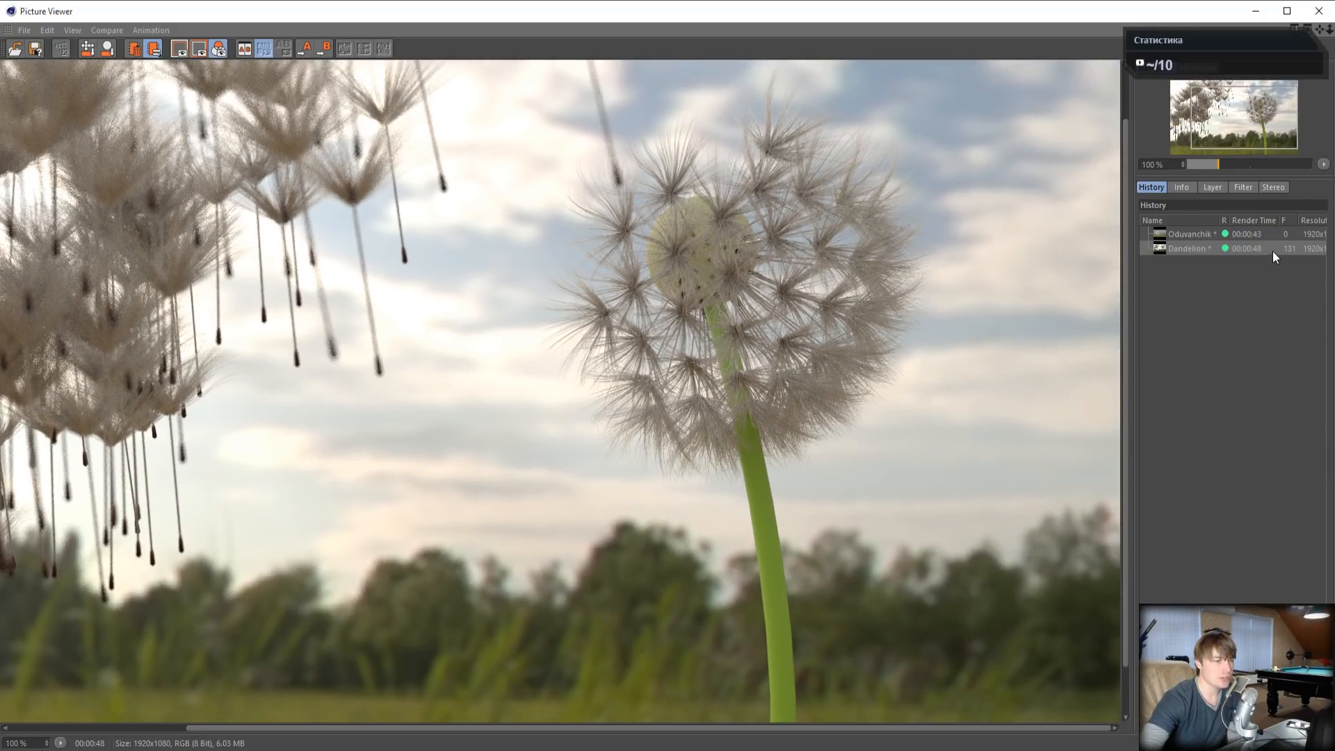
pyautogui.scroll(5, 862, 340)
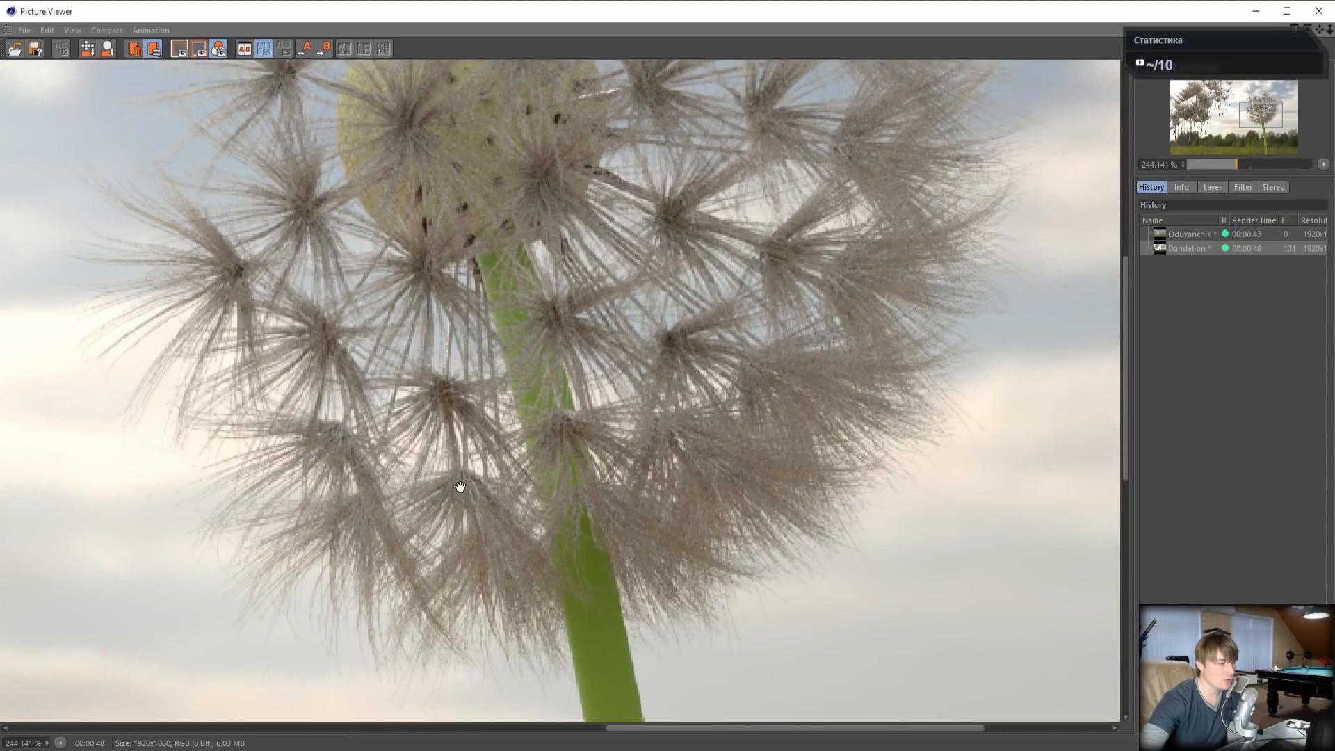
pyautogui.scroll(-6, 344, 511)
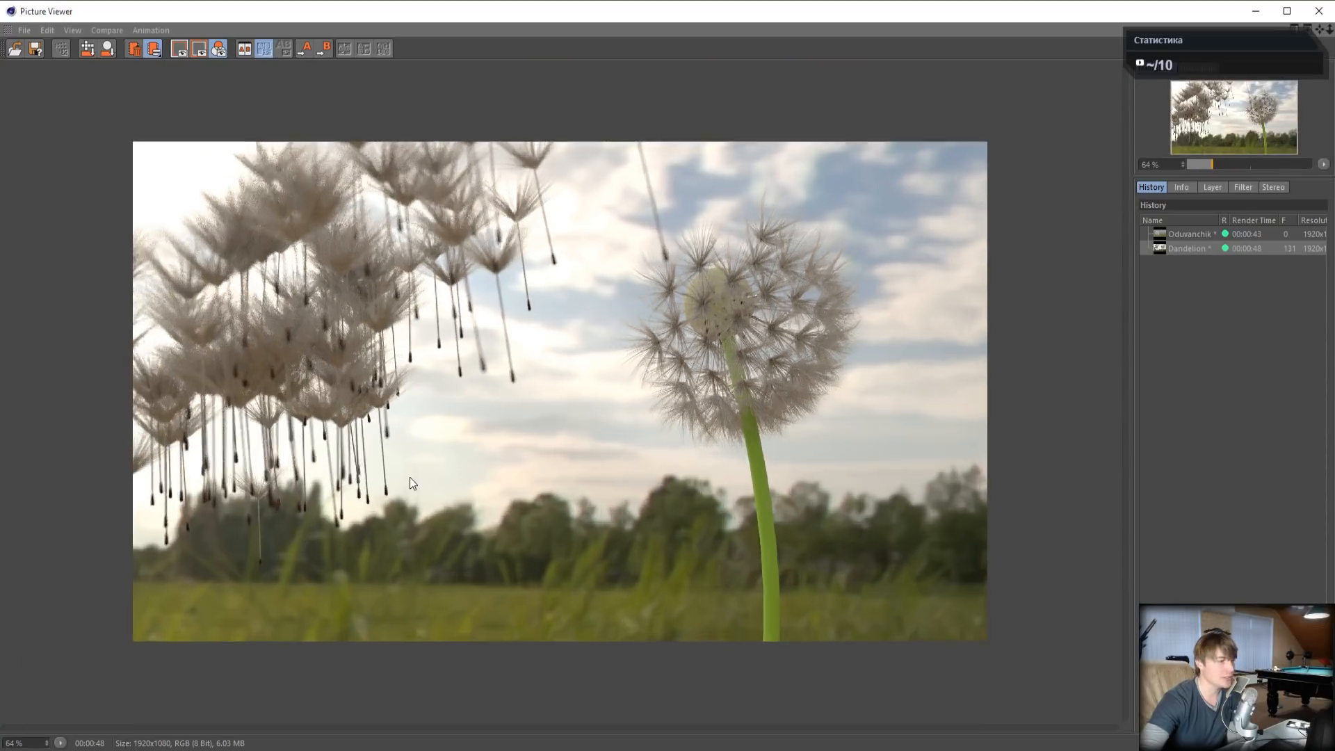
pyautogui.scroll(3, 410, 477)
pyautogui.click(1318, 10)
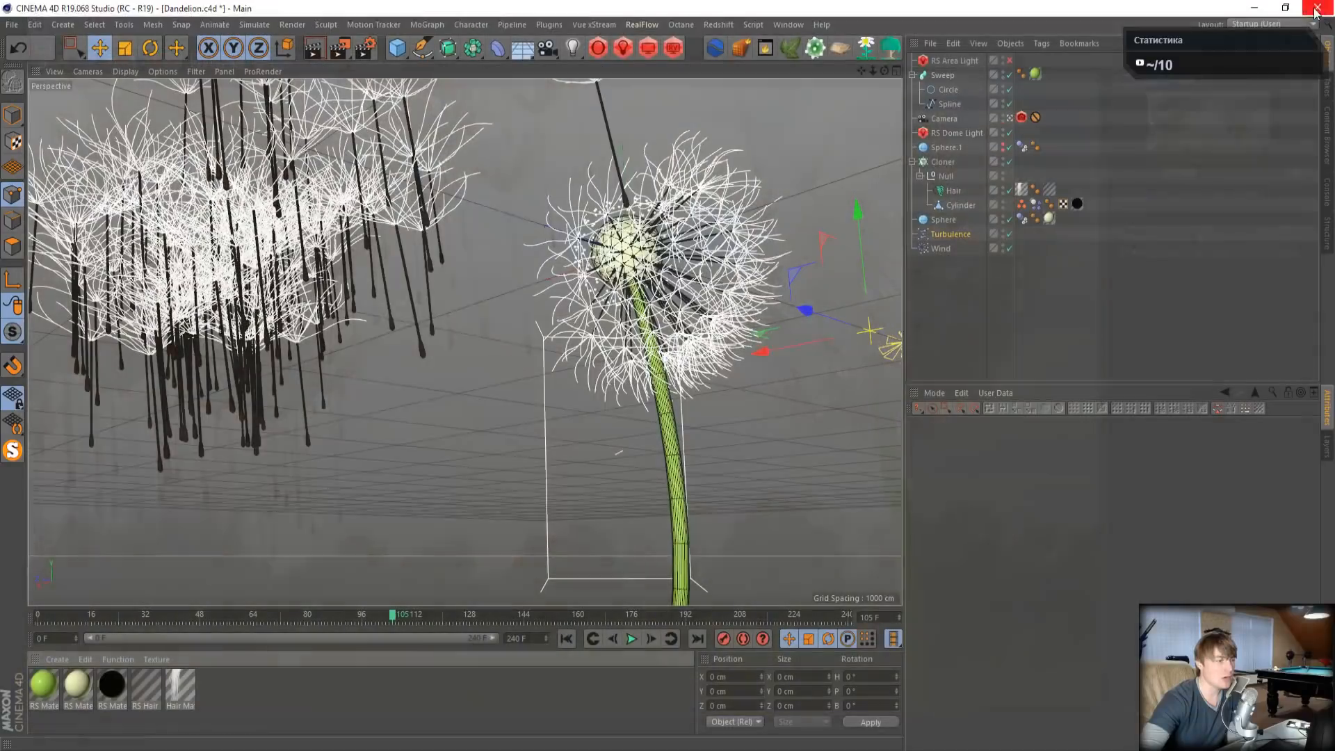
# - Enable Hair Min Pixel Width and set the Redshift Hair Tessellation mode to 4-Steps in the render settings
pyautogui.click(364, 48)
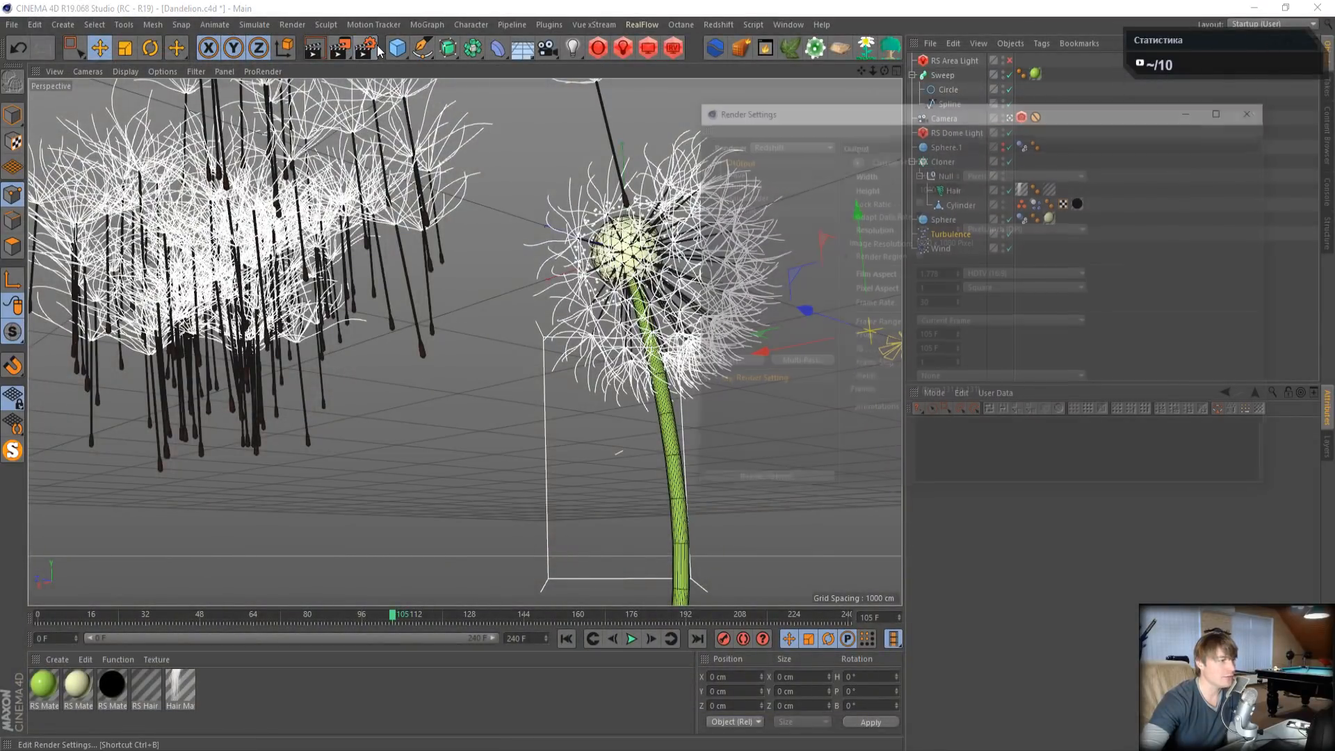
pyautogui.click(753, 209)
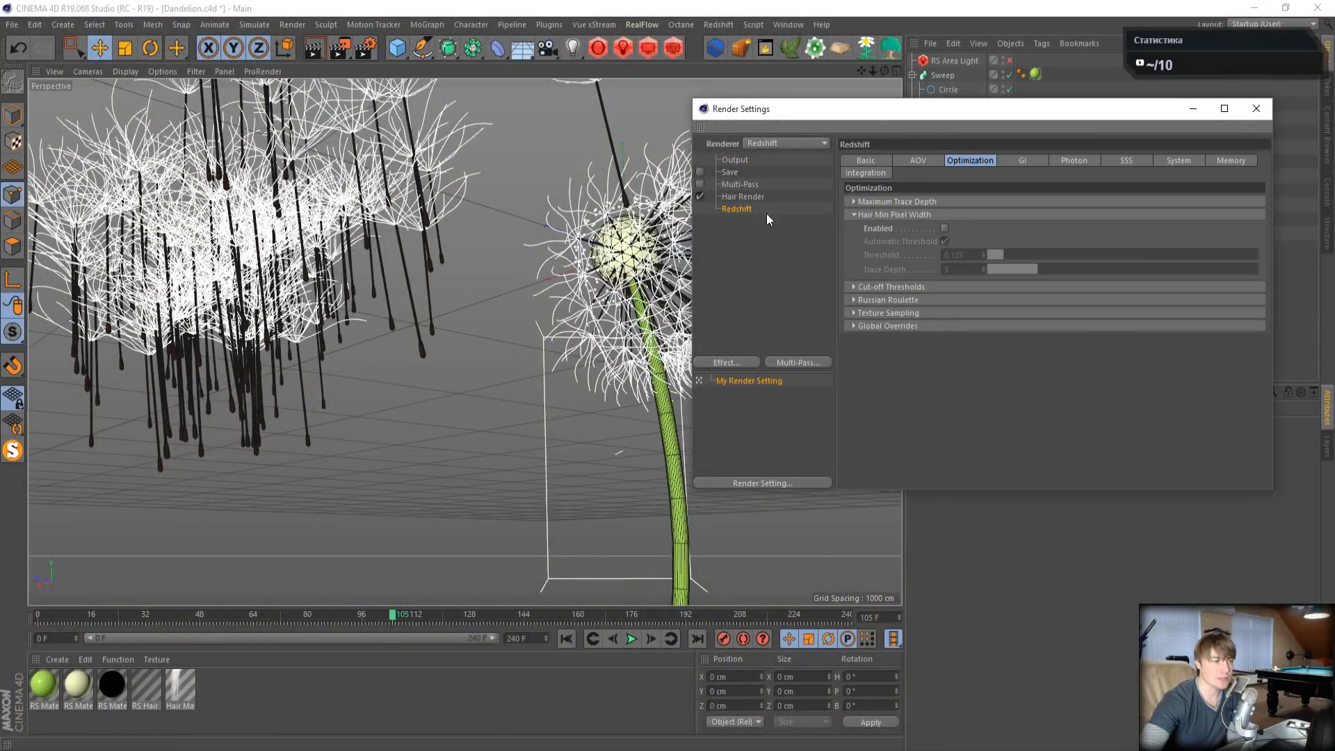
pyautogui.click(944, 228)
pyautogui.click(1173, 161)
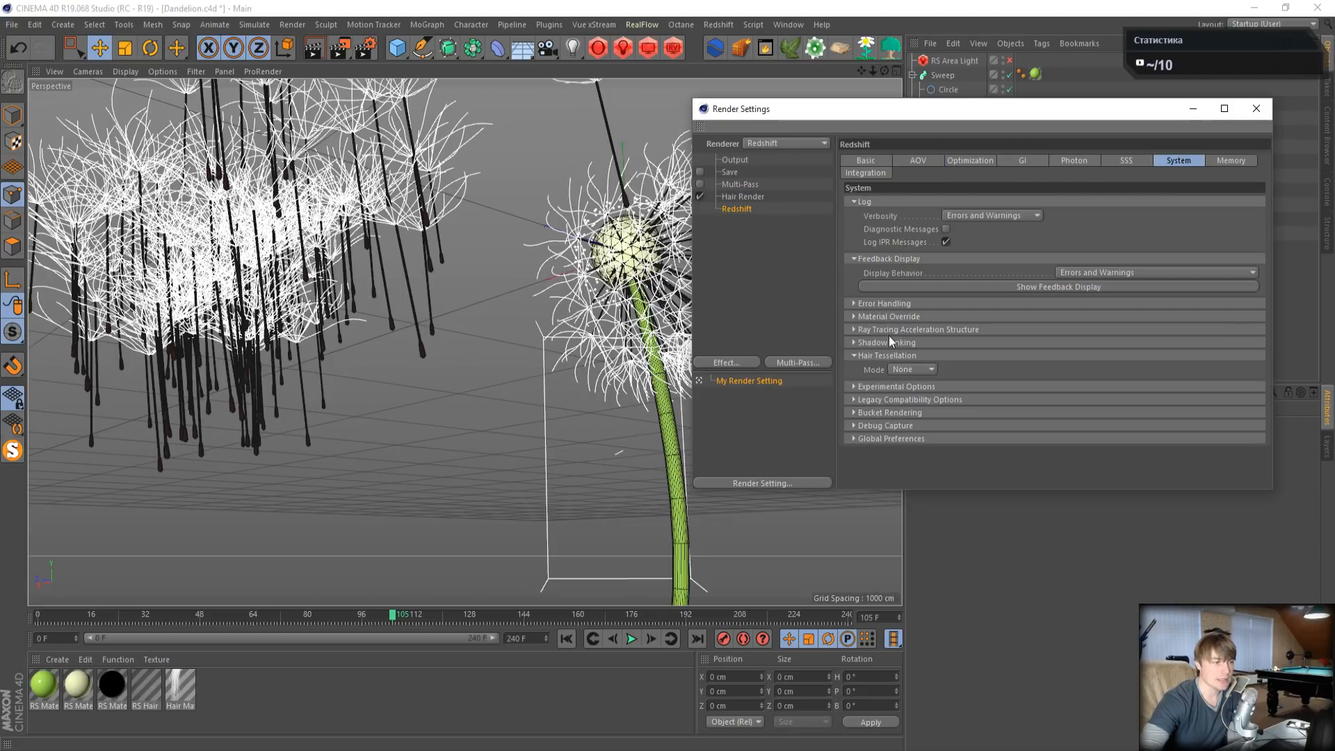
pyautogui.click(912, 369)
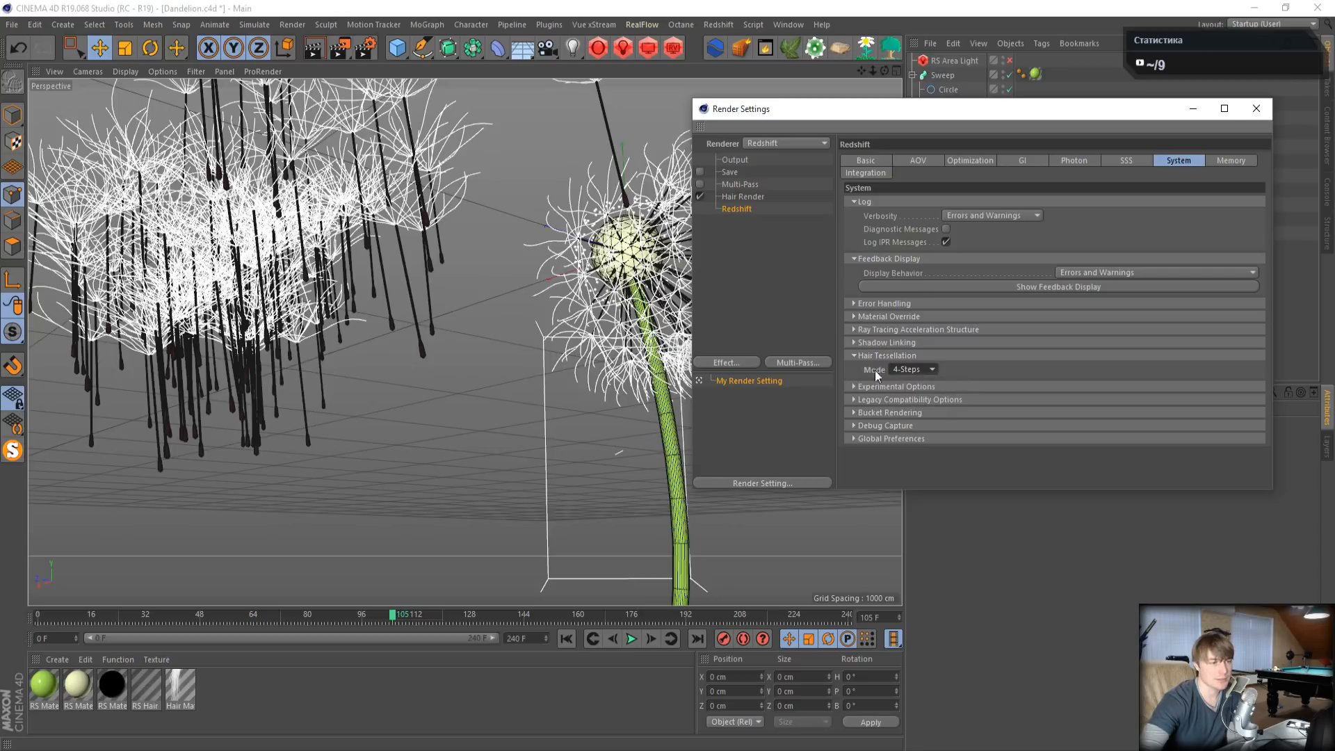
pyautogui.click(1256, 111)
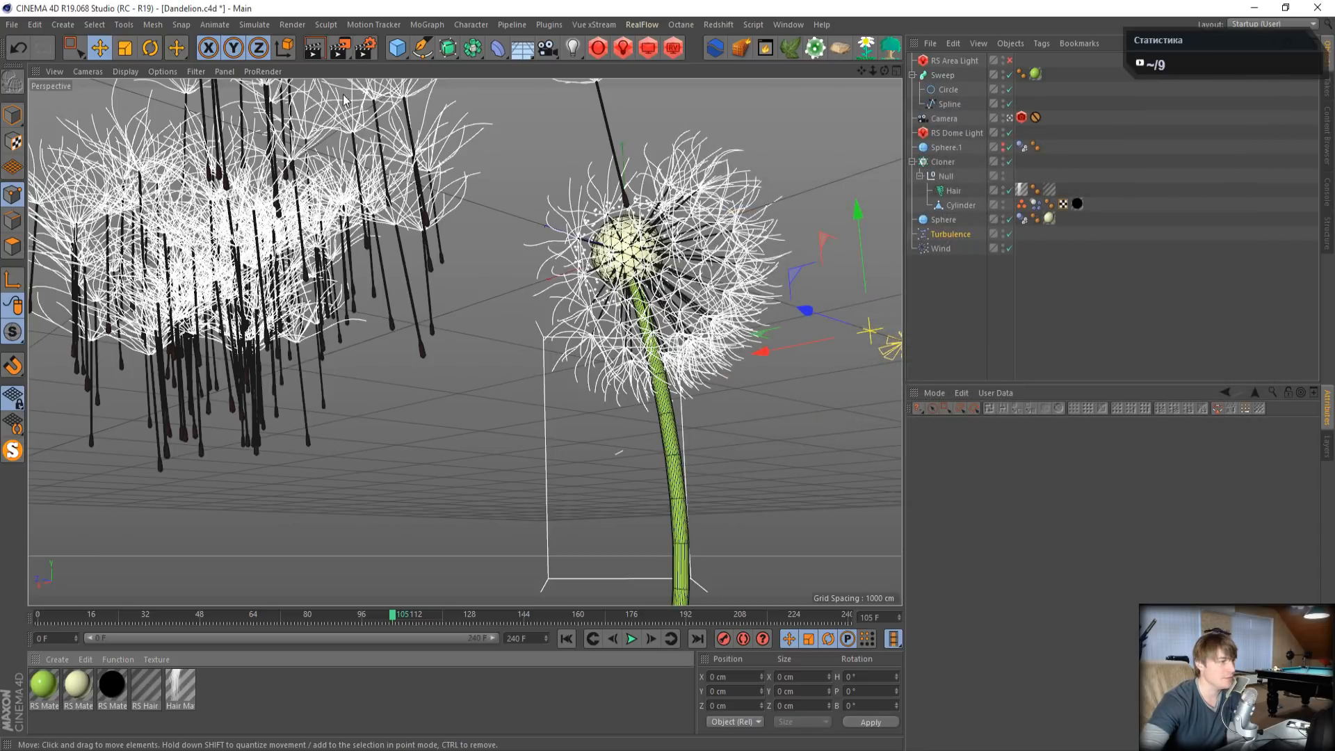
# - Render the frame to the Picture Viewer again and switch between the new render and the previous one
pyautogui.click(338, 51)
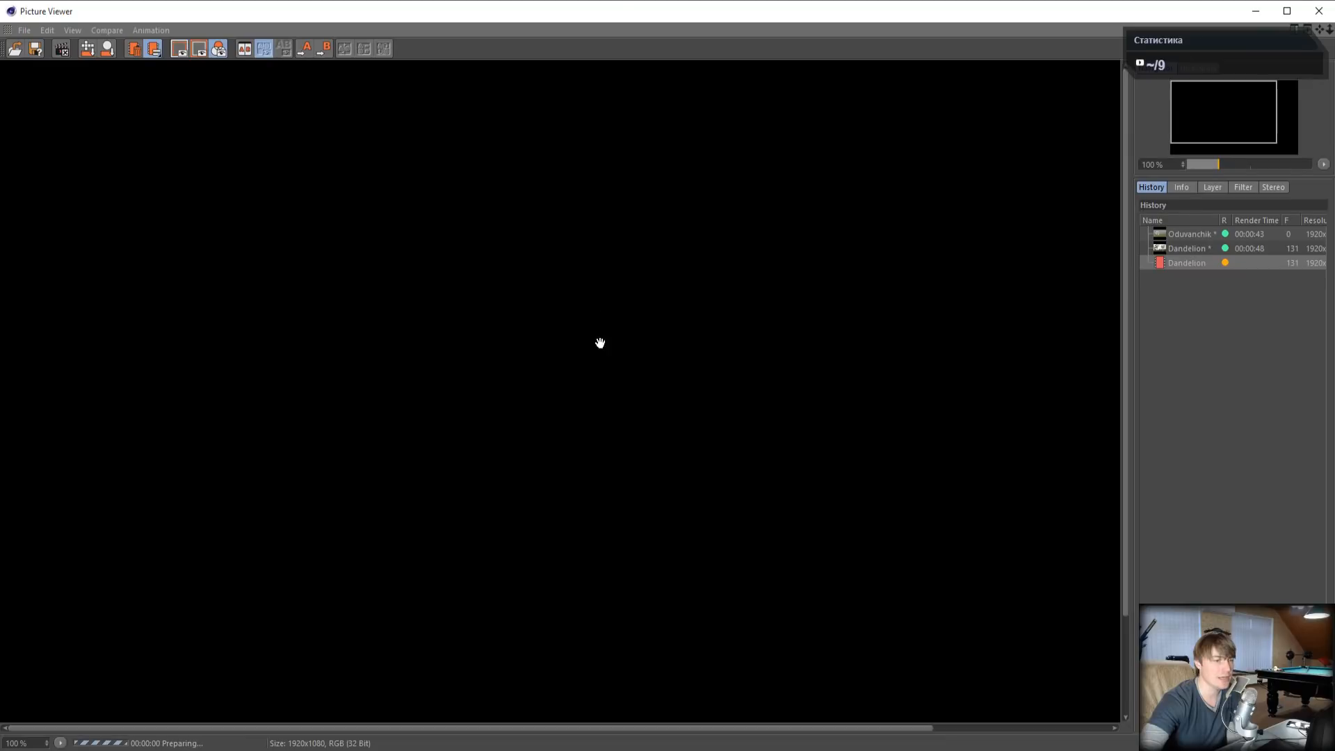
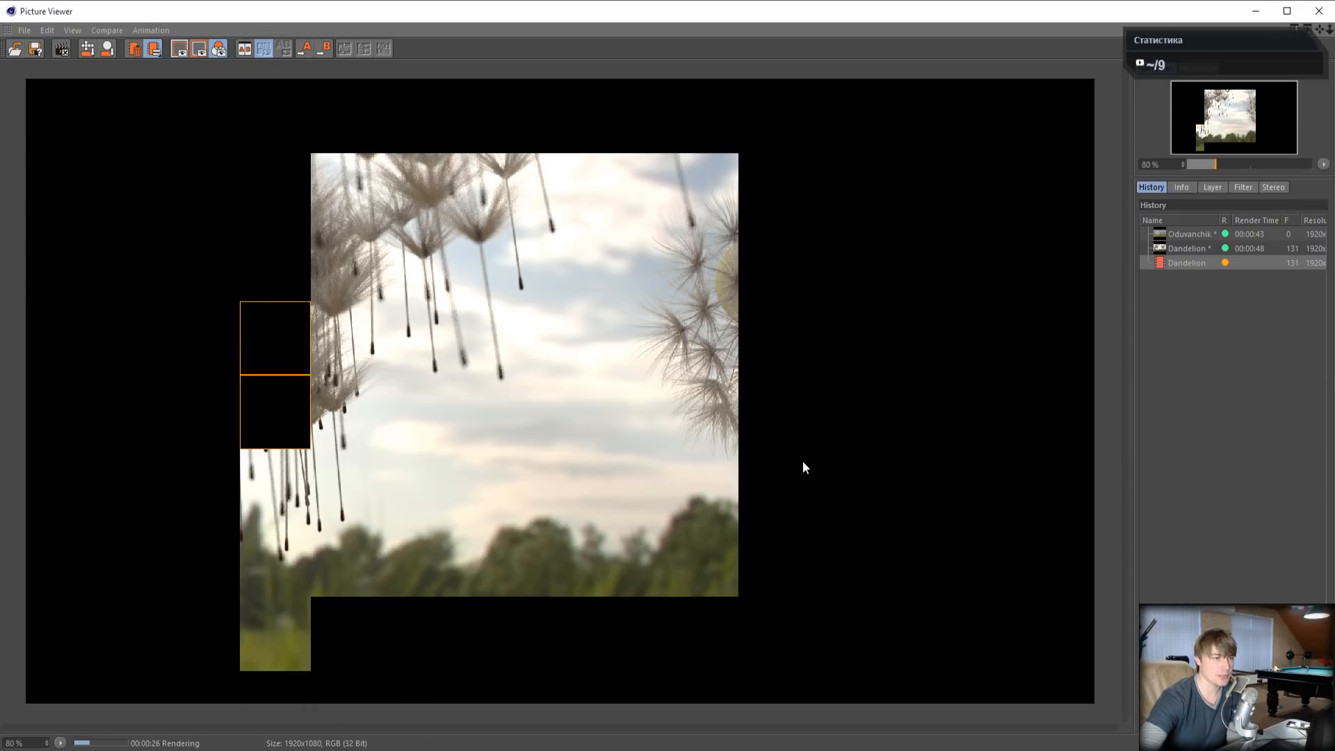
pyautogui.click(1192, 248)
pyautogui.click(1186, 263)
pyautogui.click(1191, 249)
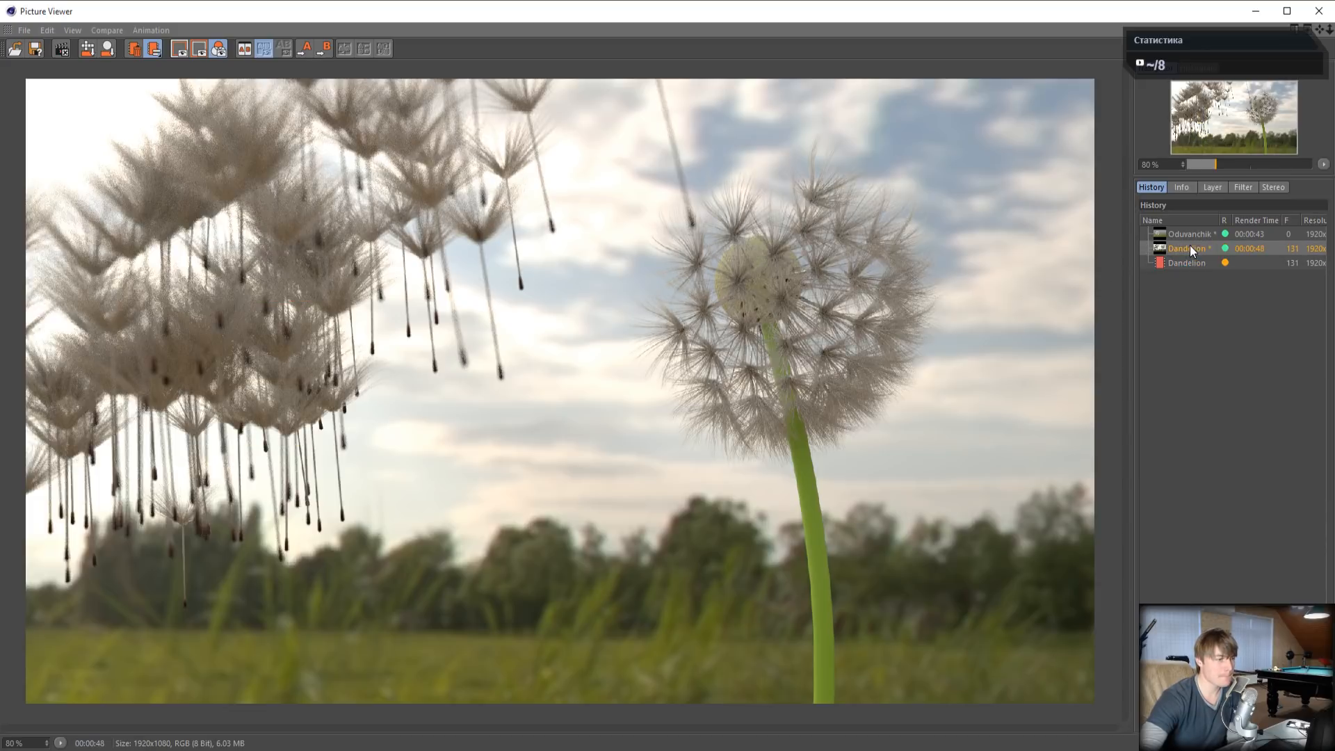
pyautogui.click(1186, 263)
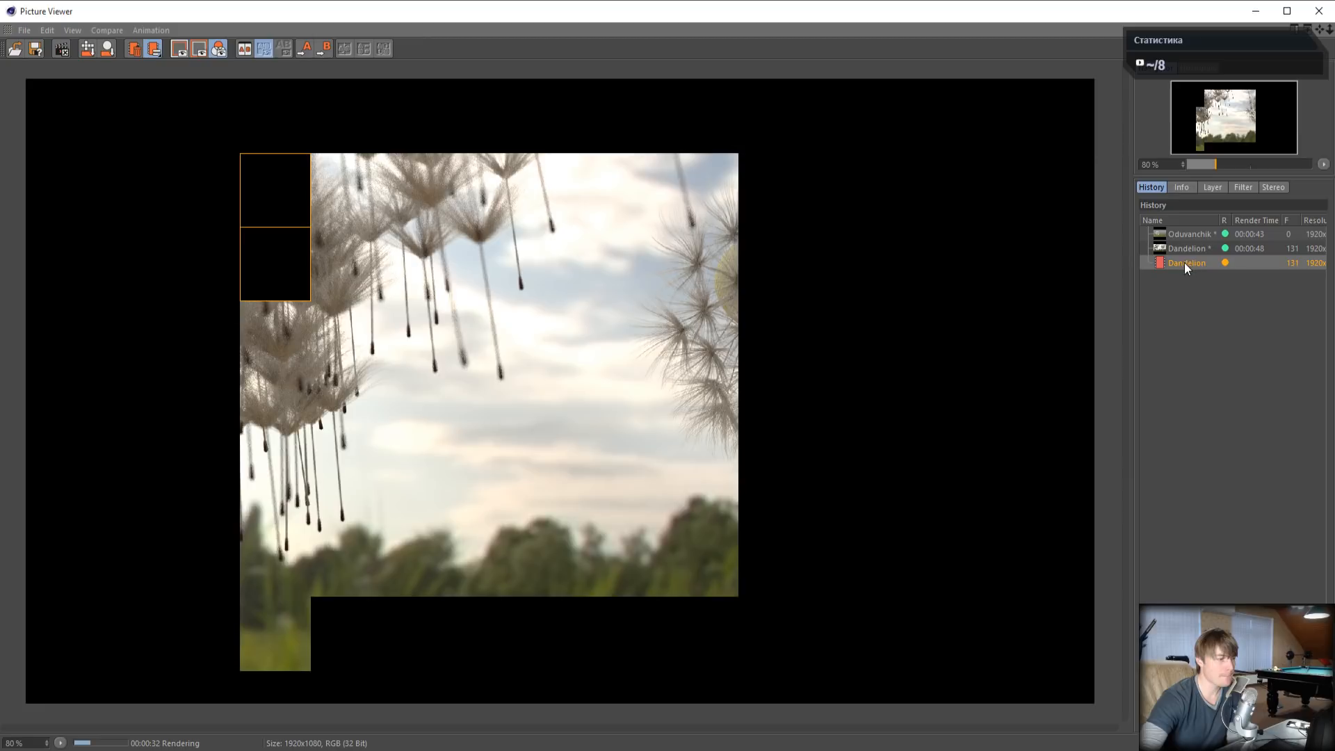
# - Compare the hair tufts on the dandelion head between the two Dandelion renders at high magnification
pyautogui.scroll(4, 720, 342)
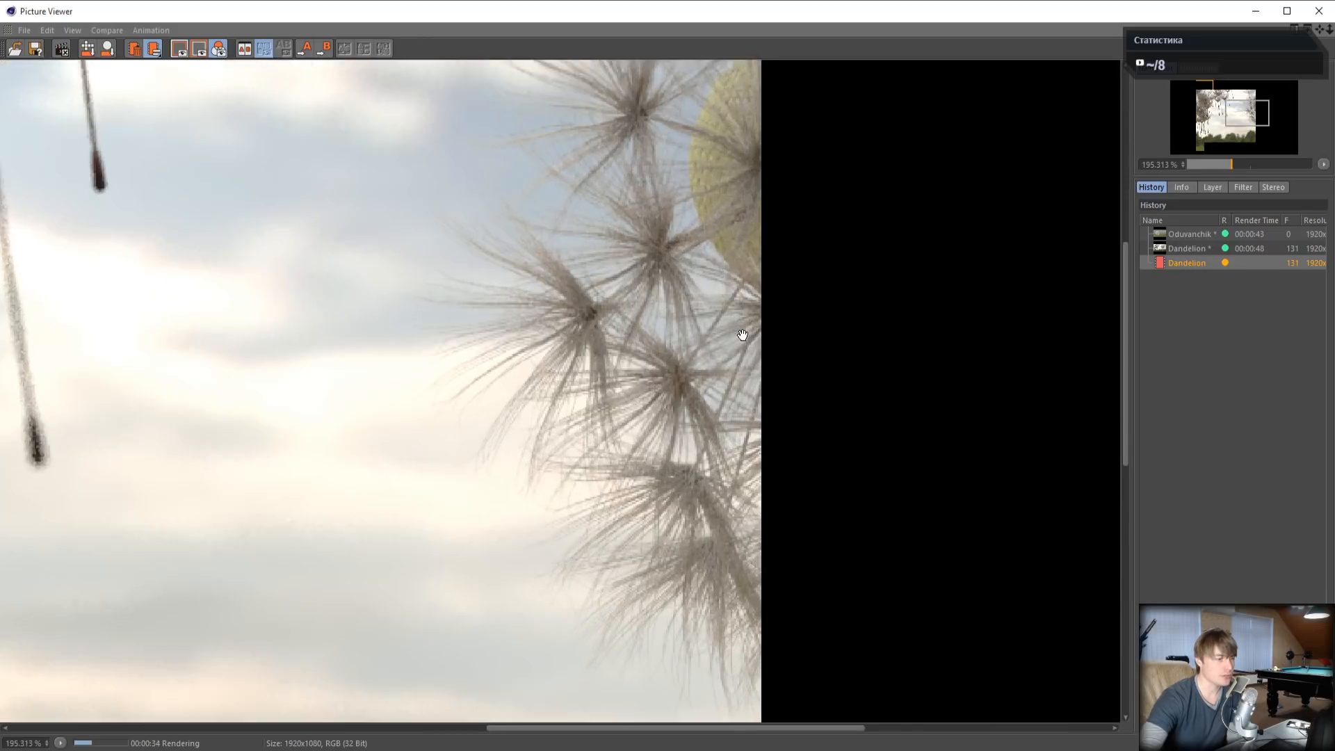
pyautogui.scroll(4, 680, 380)
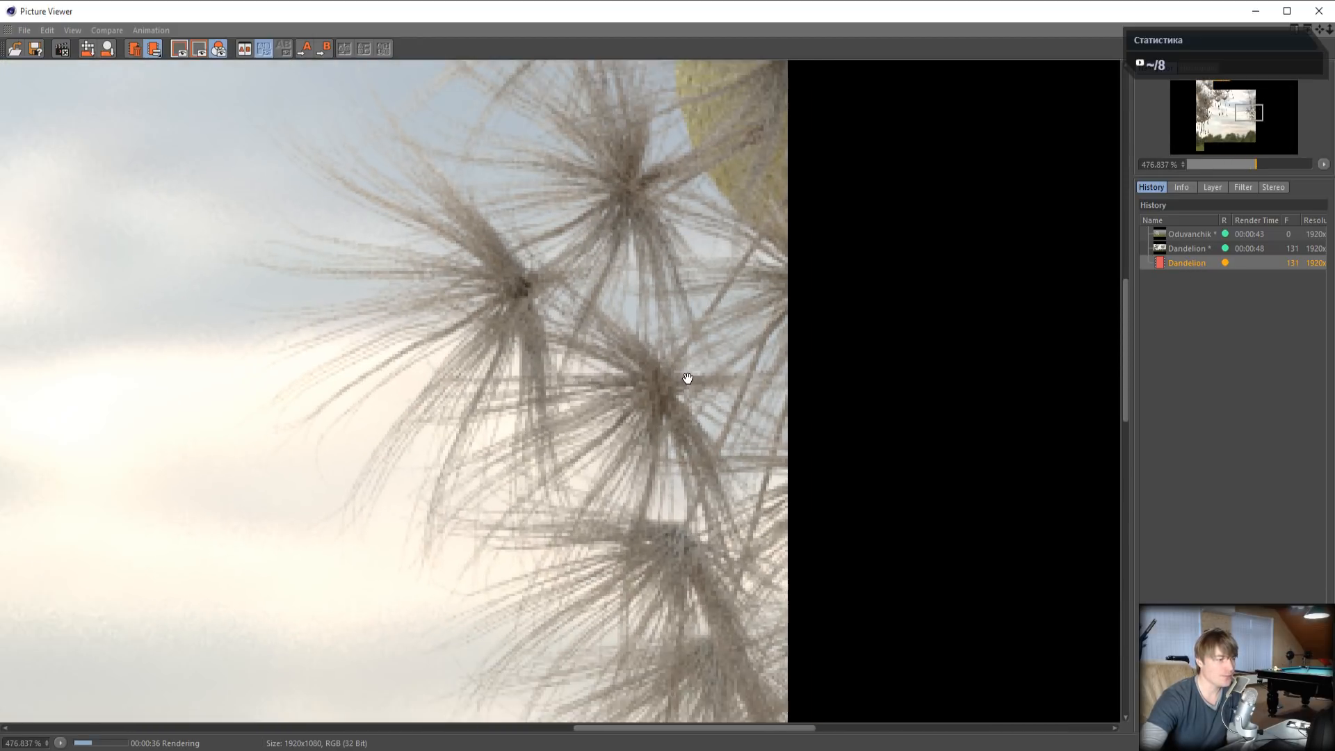
pyautogui.click(1191, 249)
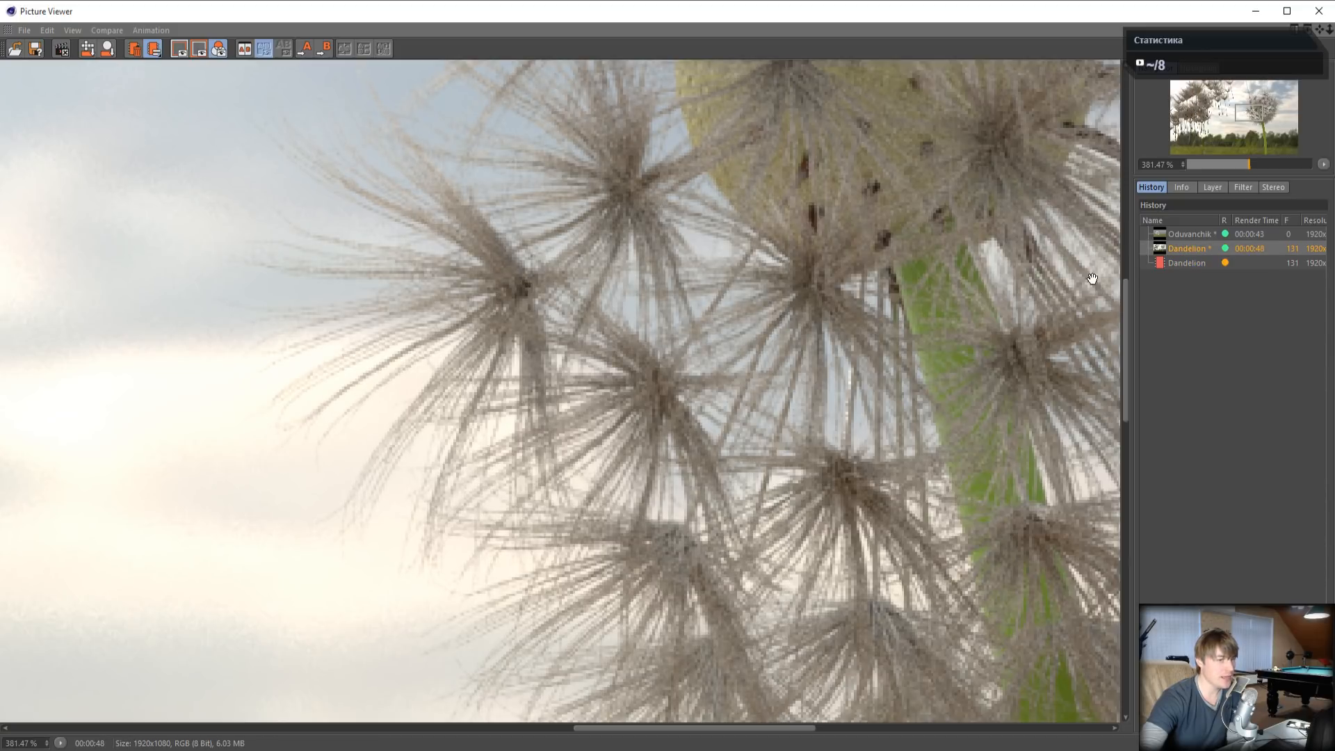
pyautogui.click(1186, 266)
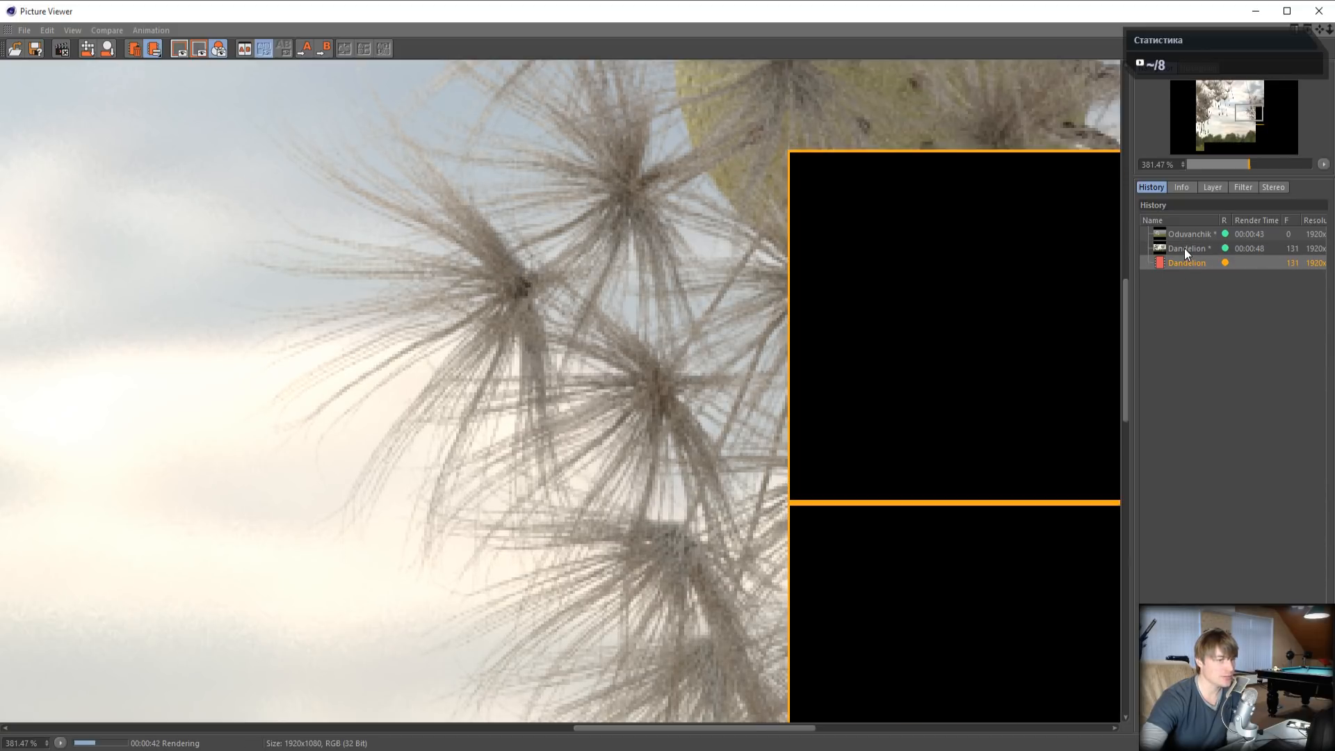
pyautogui.click(1184, 249)
pyautogui.click(1184, 264)
pyautogui.click(1184, 249)
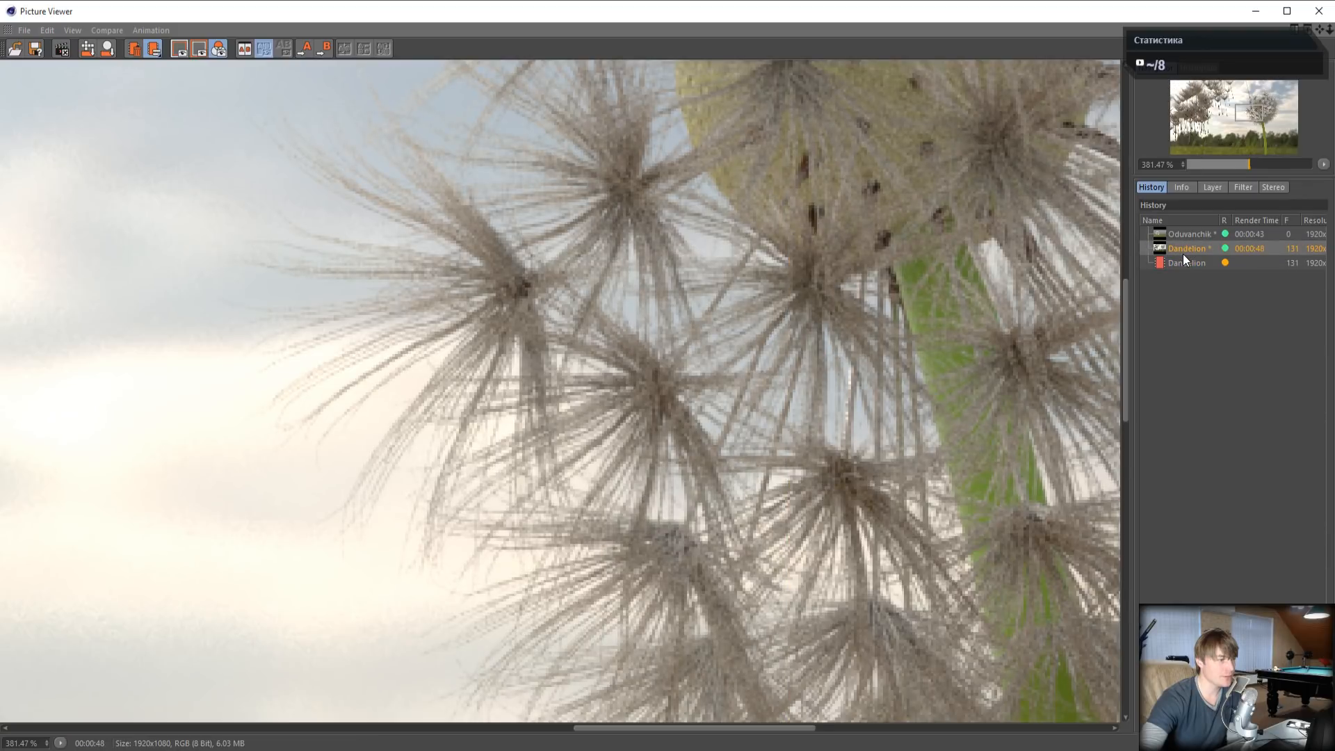
pyautogui.click(1180, 264)
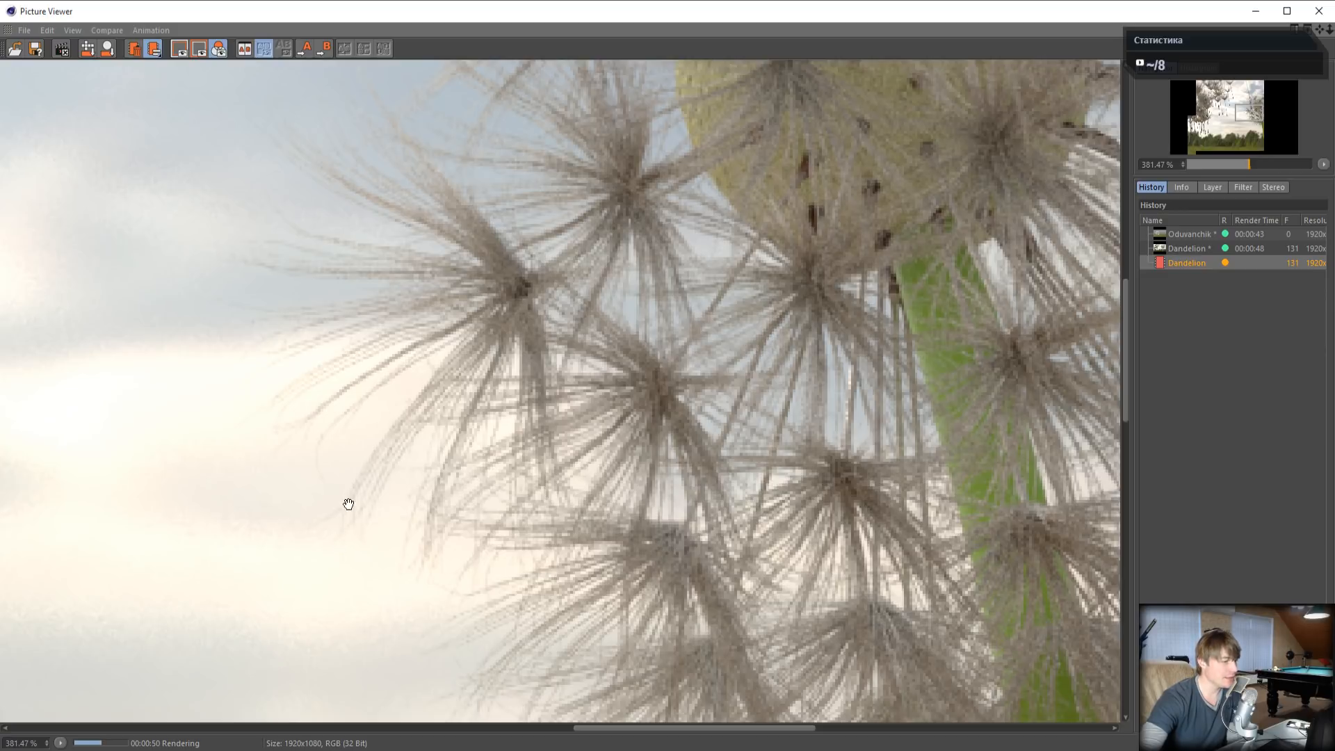
pyautogui.click(1190, 251)
# - Compare the whole dandelion head between the previous and the new render
pyautogui.scroll(-2, 661, 307)
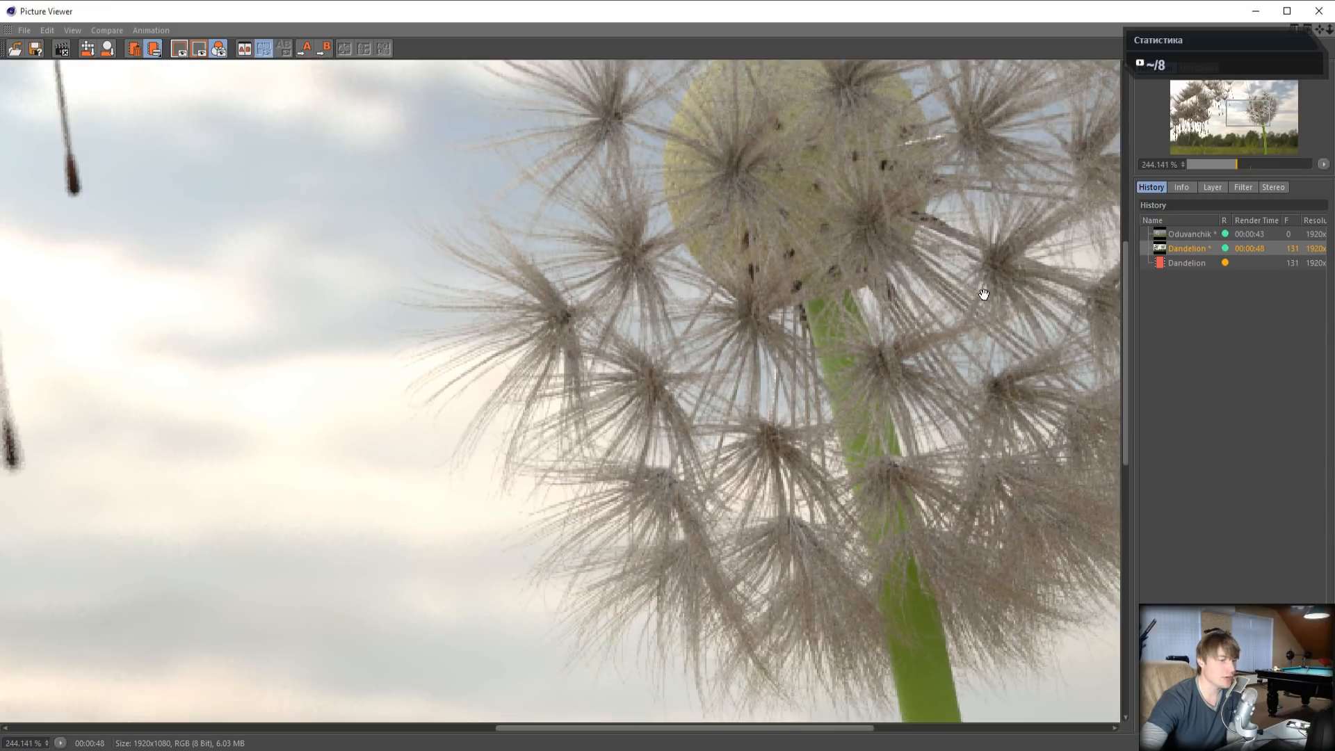
pyautogui.scroll(-2, 984, 293)
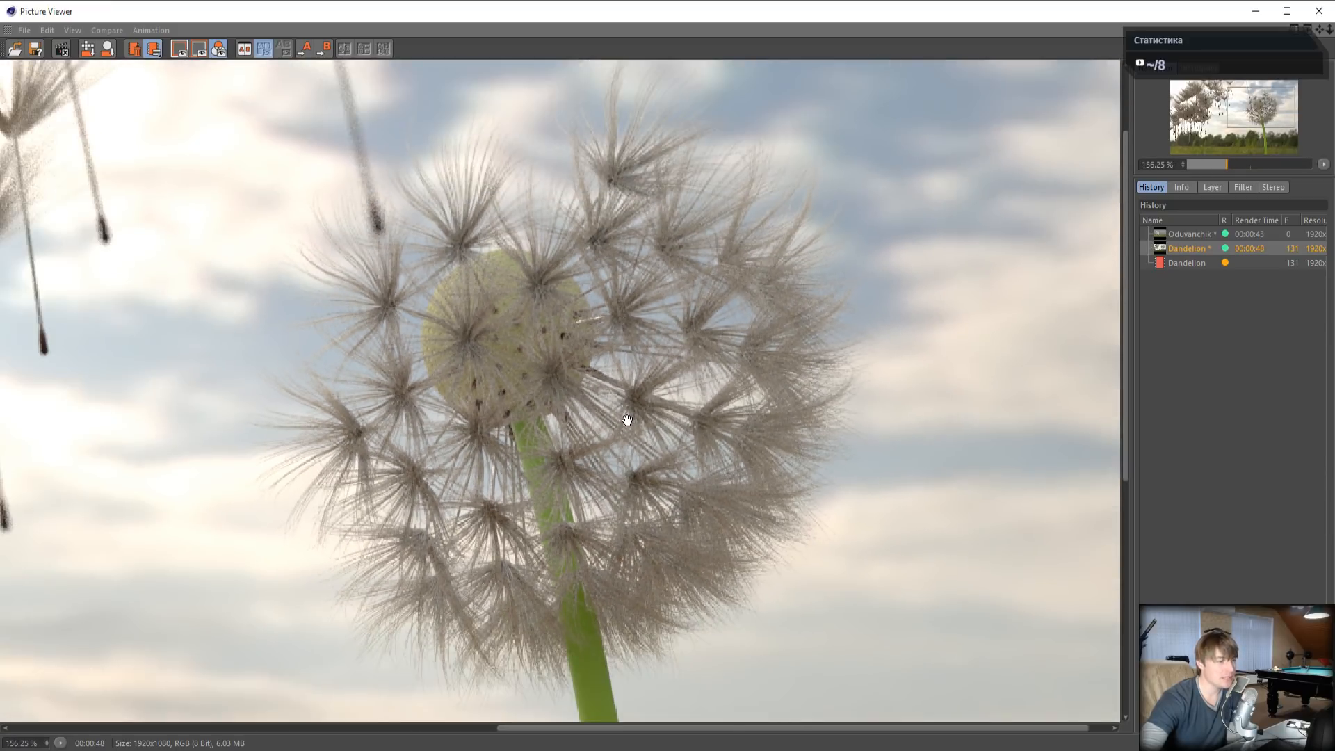
pyautogui.click(1189, 260)
pyautogui.click(1191, 248)
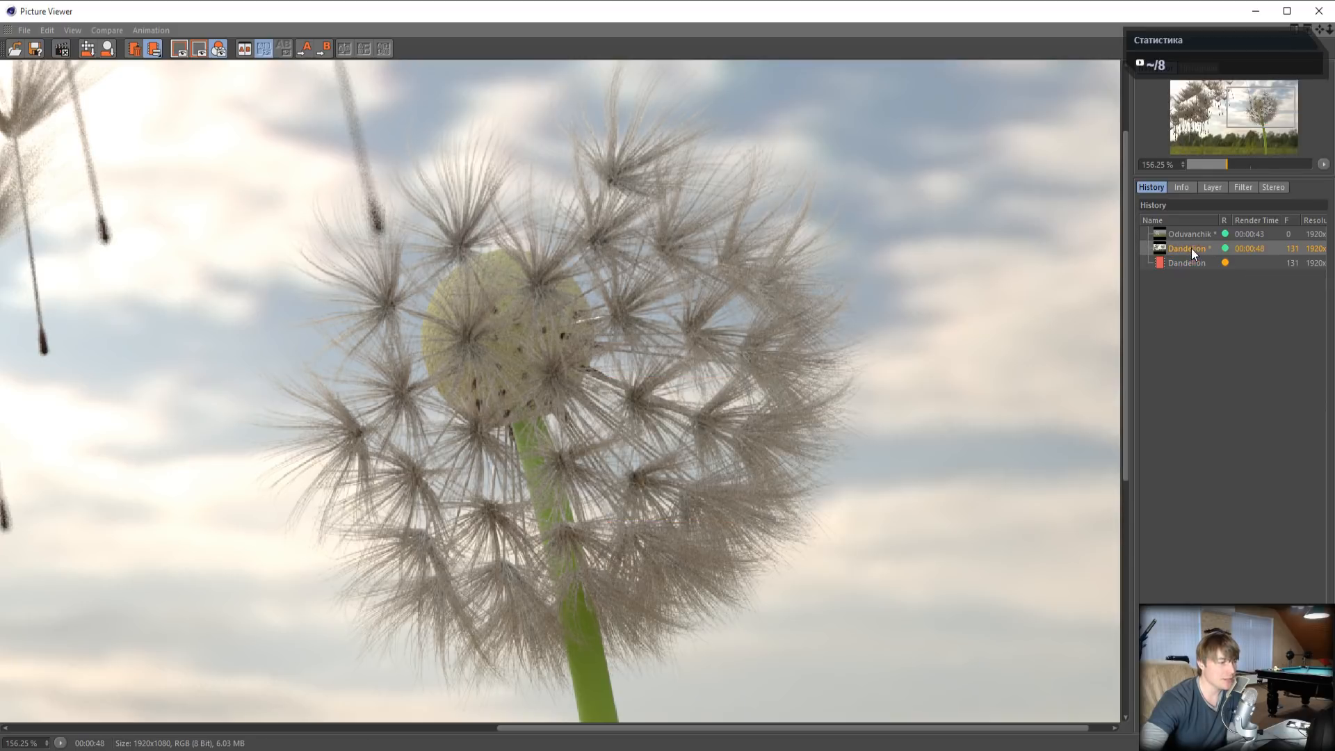
pyautogui.click(1191, 267)
pyautogui.click(1190, 250)
pyautogui.click(1189, 265)
pyautogui.click(1186, 251)
pyautogui.click(1182, 264)
pyautogui.click(1186, 249)
# - Compare the cluster of flying seeds between the two renders at close range
pyautogui.scroll(-3, 452, 443)
pyautogui.scroll(4, 110, 354)
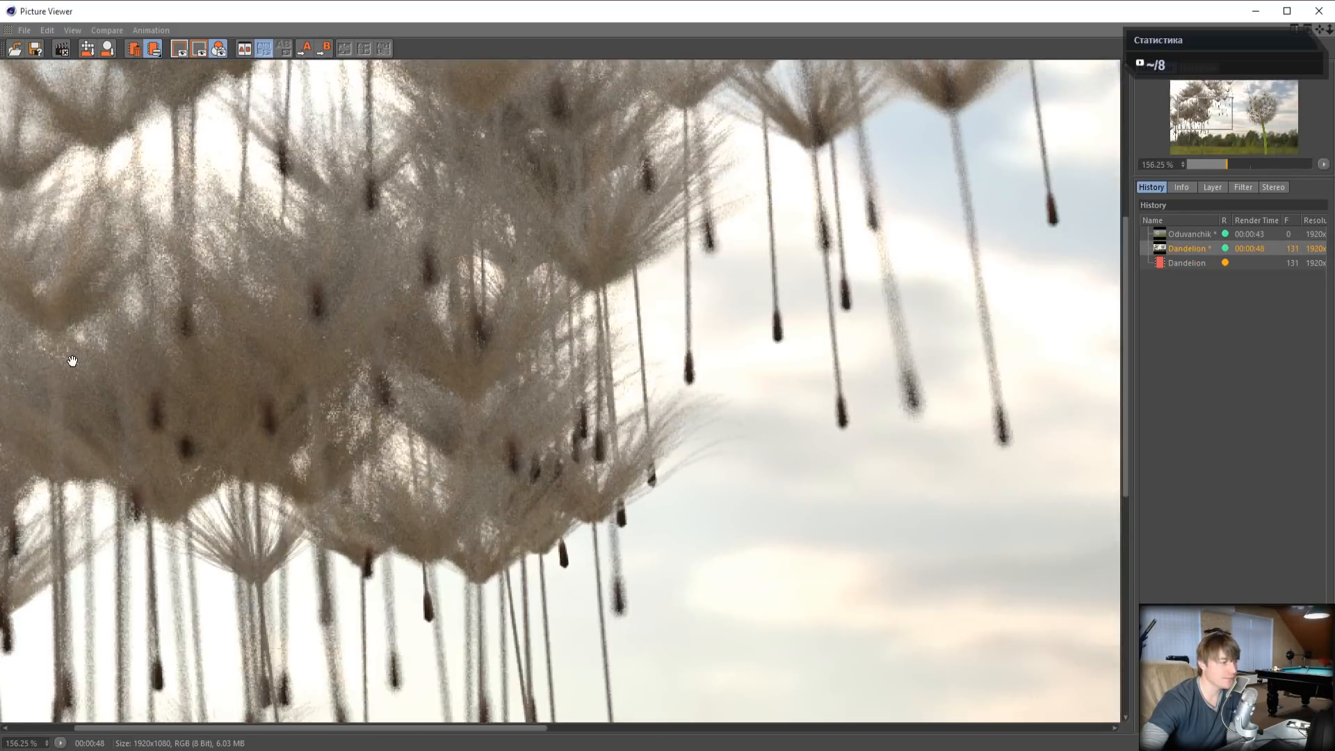
pyautogui.scroll(3, 83, 365)
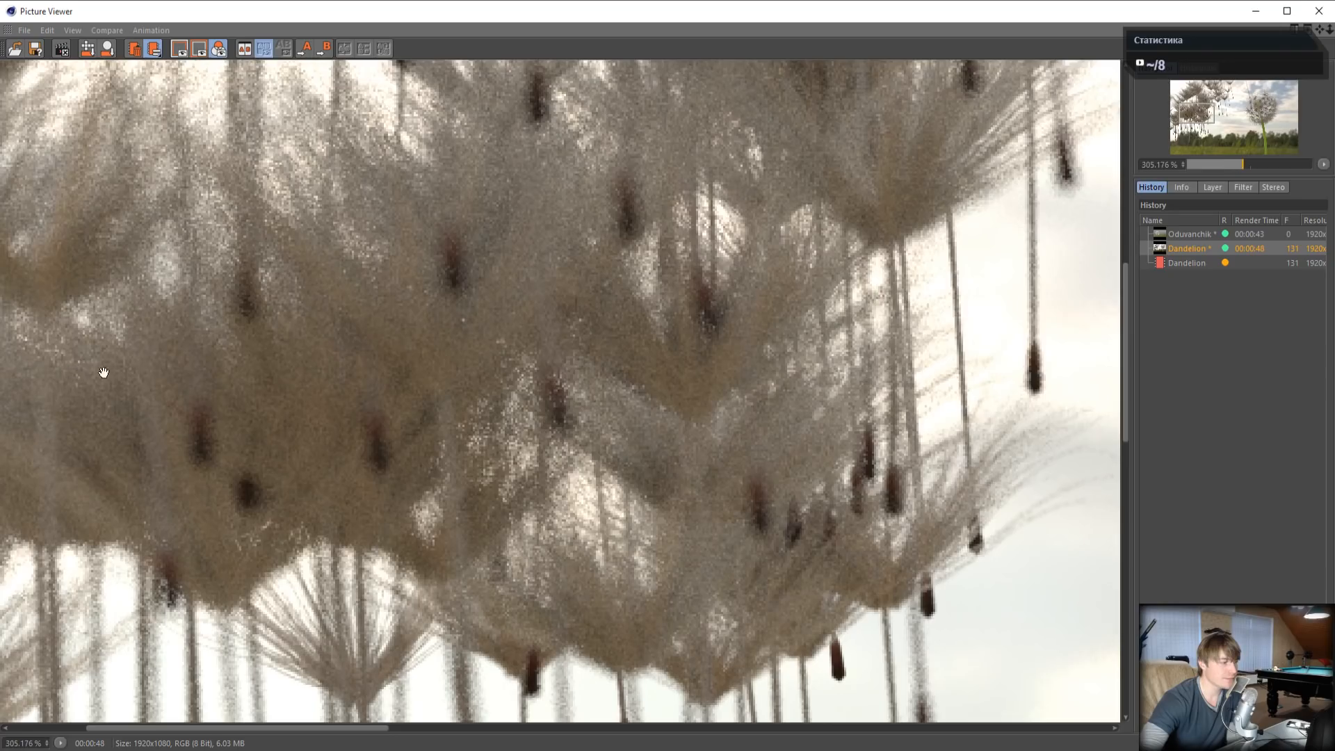
pyautogui.click(1201, 265)
pyautogui.click(1194, 249)
pyautogui.click(1190, 262)
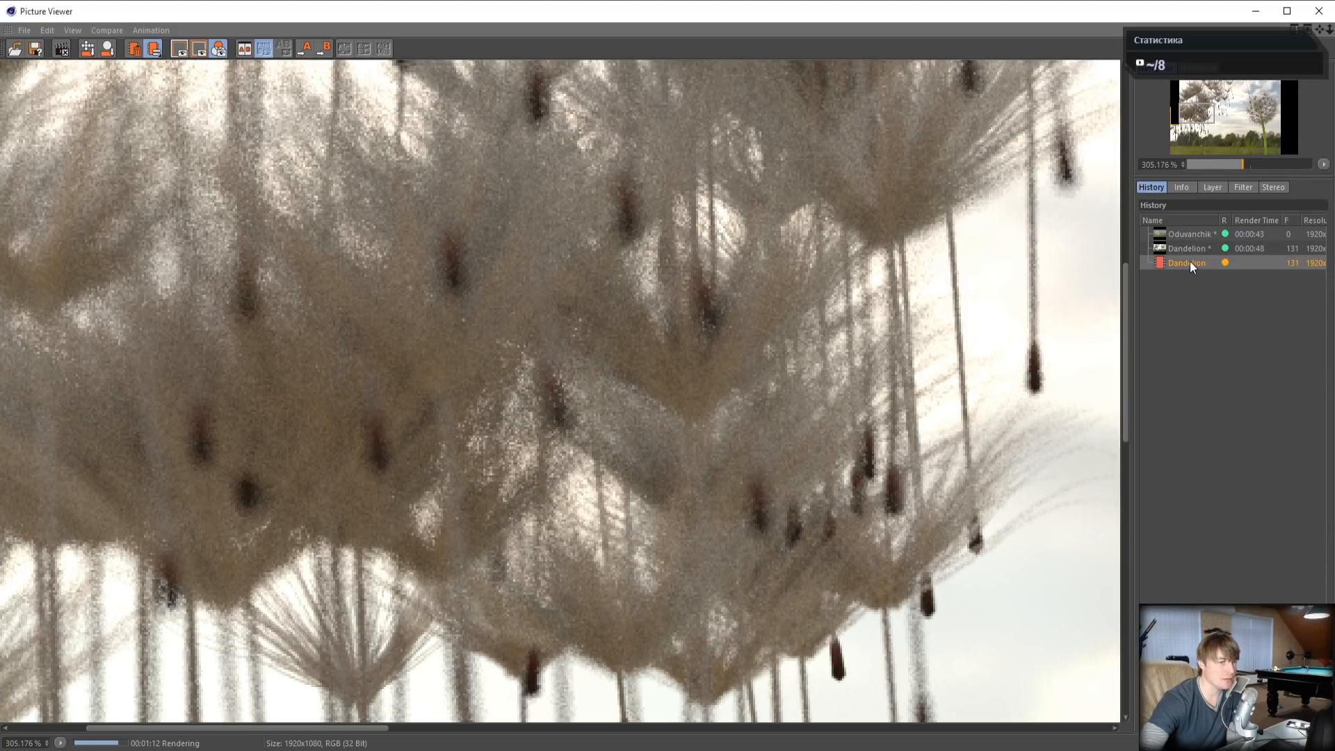
# - View the completed render in full and compare it and its render time with the previous version
pyautogui.scroll(-3, 797, 428)
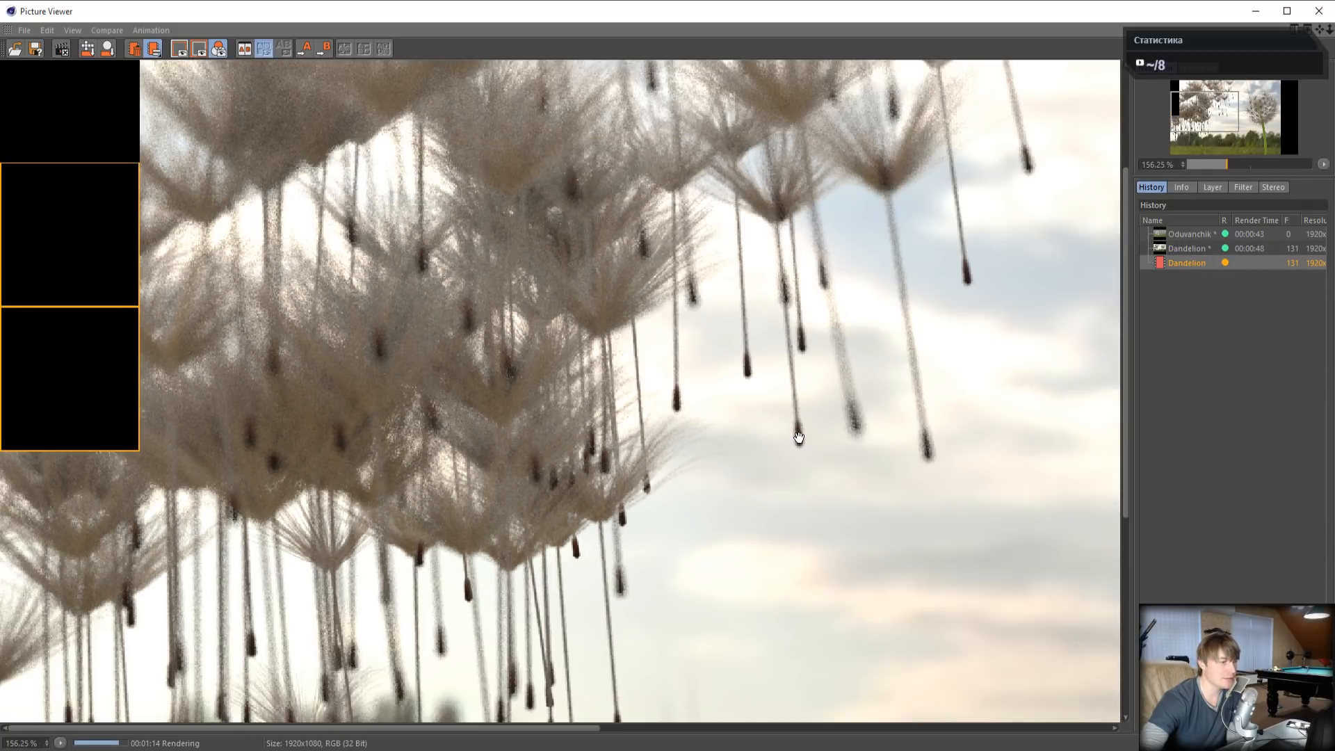
pyautogui.scroll(-2, 797, 438)
pyautogui.scroll(-2, 799, 440)
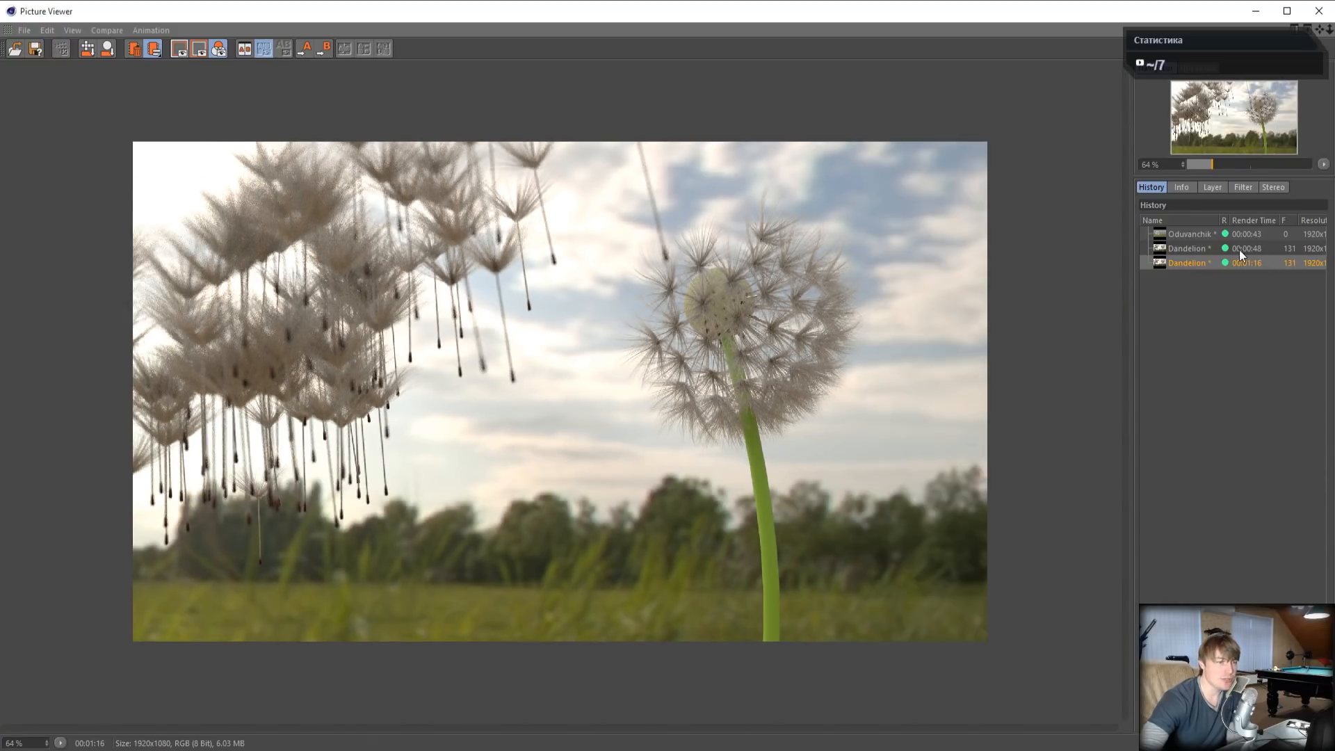
pyautogui.click(1191, 248)
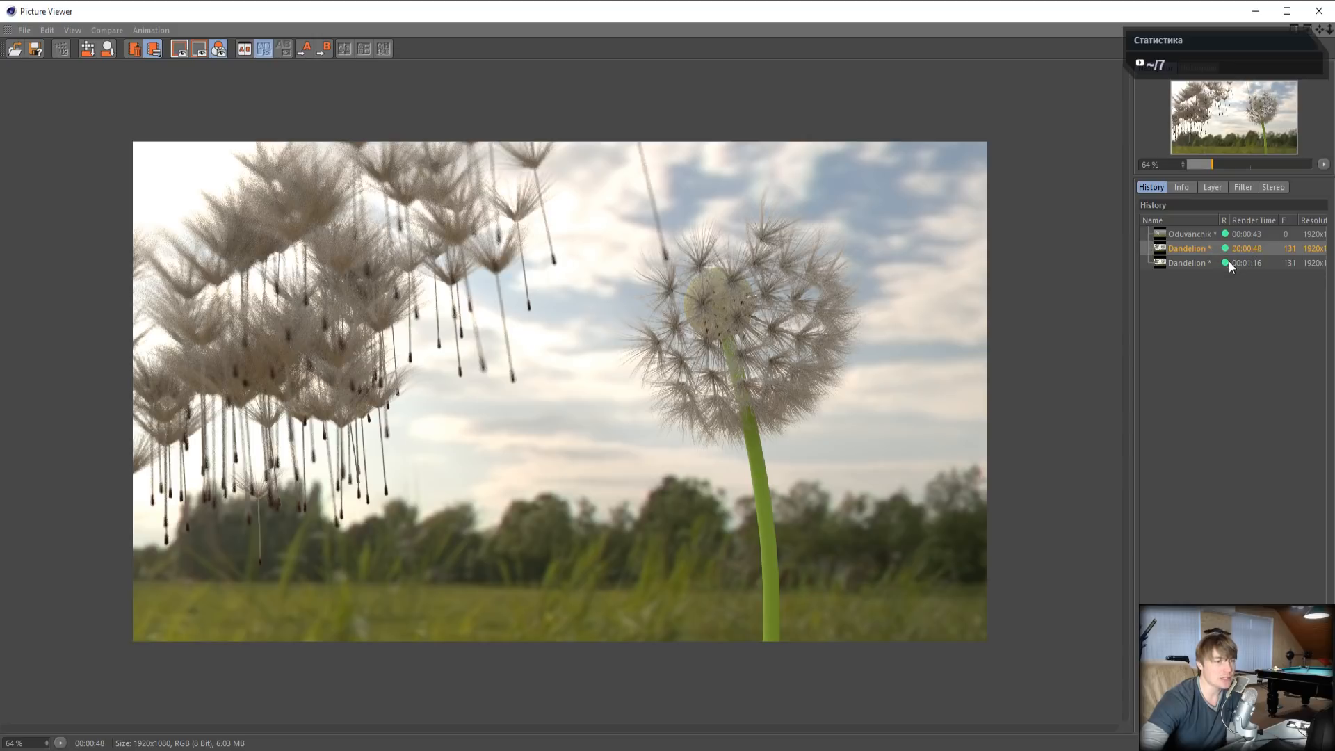
# - Inspect the dandelion head in the newest Dandelion render at 200% magnification
pyautogui.click(1184, 267)
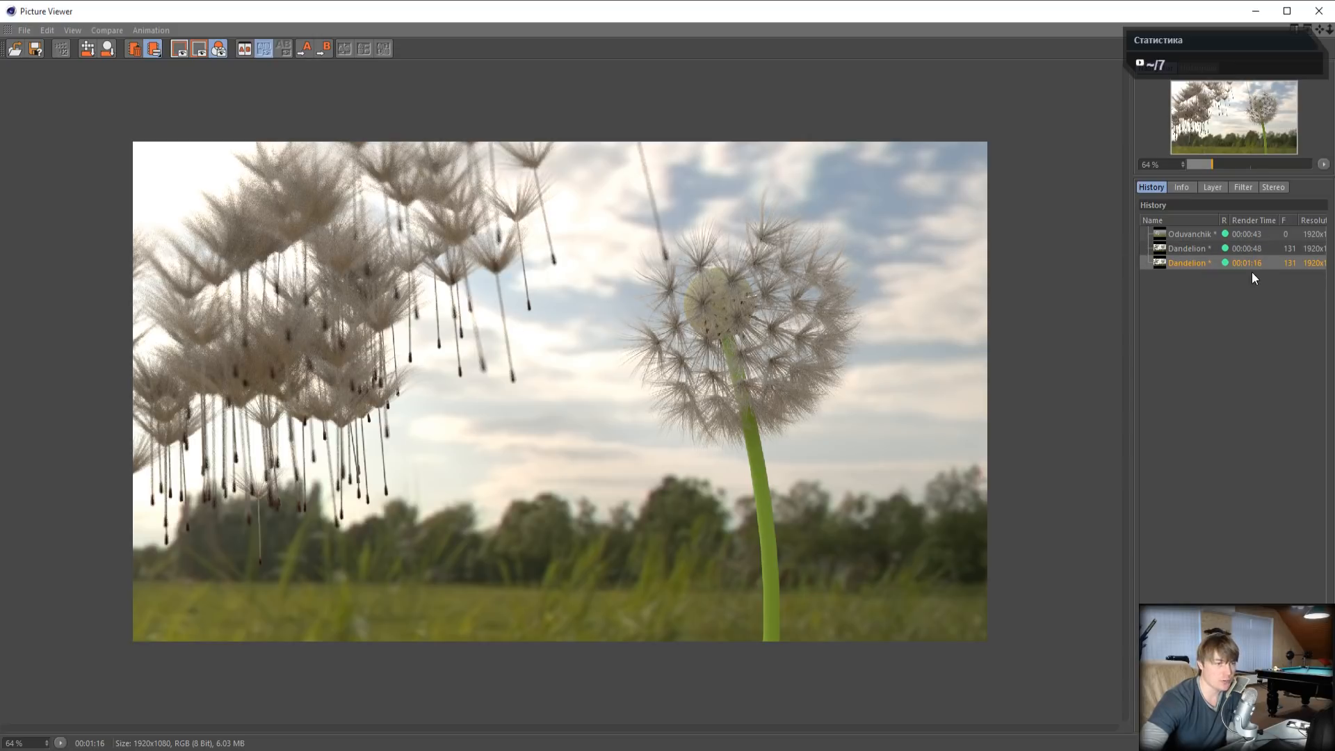
pyautogui.scroll(5, 867, 338)
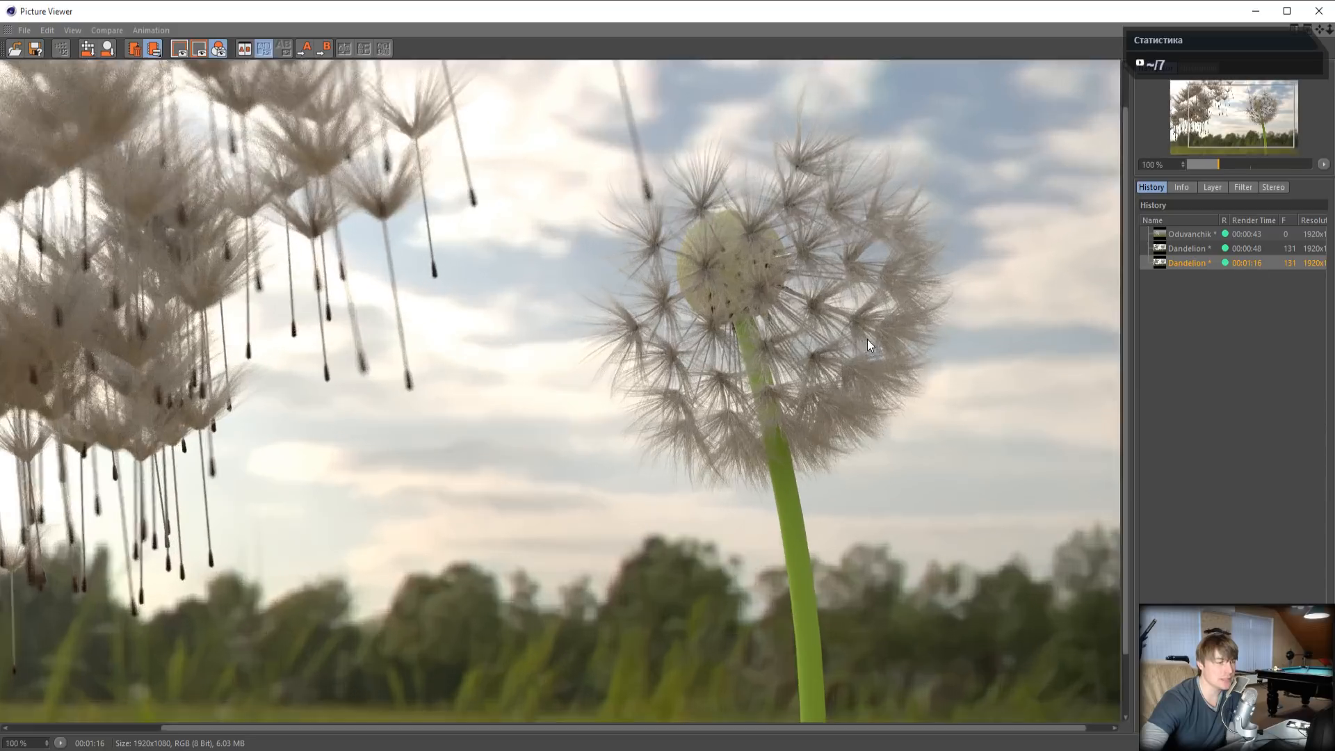
pyautogui.moveTo(1057, 140); pyautogui.dragTo(1102, 251)
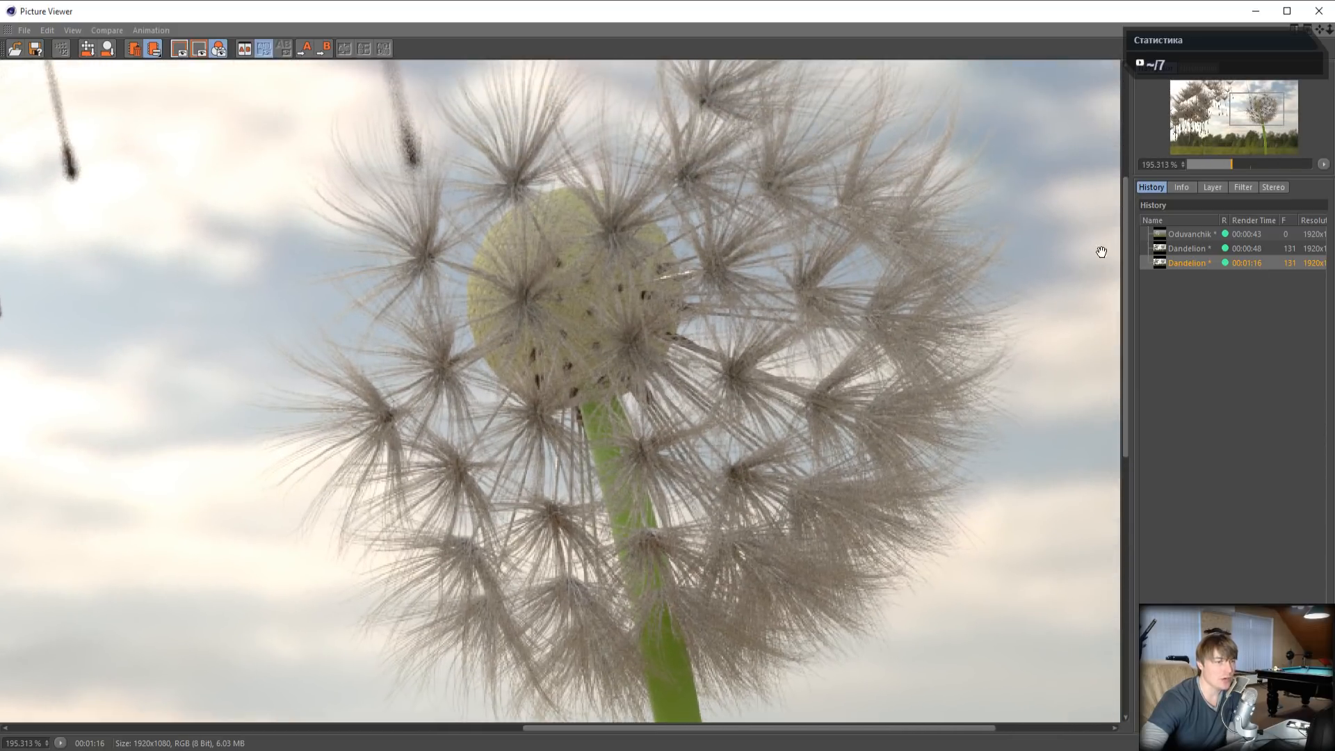
pyautogui.doubleClick(1173, 164)
pyautogui.write('200')
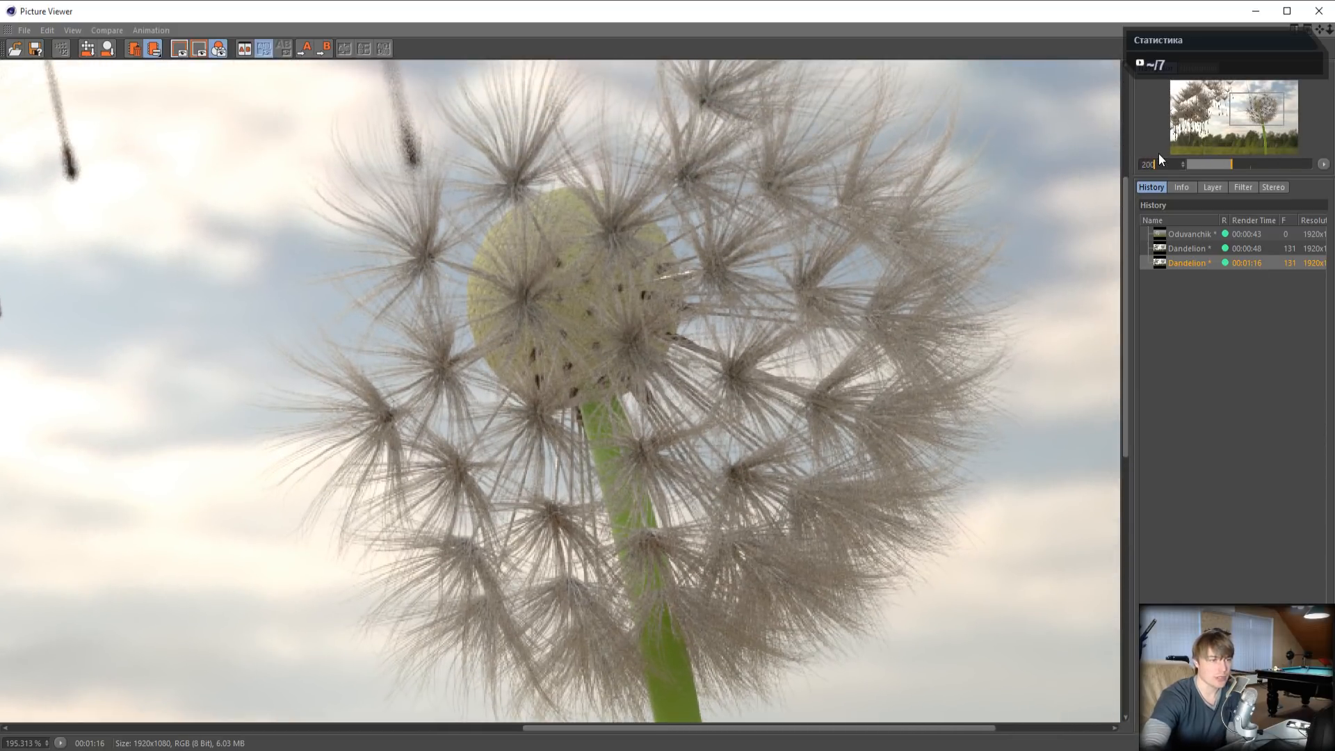
pyautogui.press('Return')
# - Compare the dandelion head between the two Dandelion renders at 200% and finish with the whole frame in view
pyautogui.click(1198, 250)
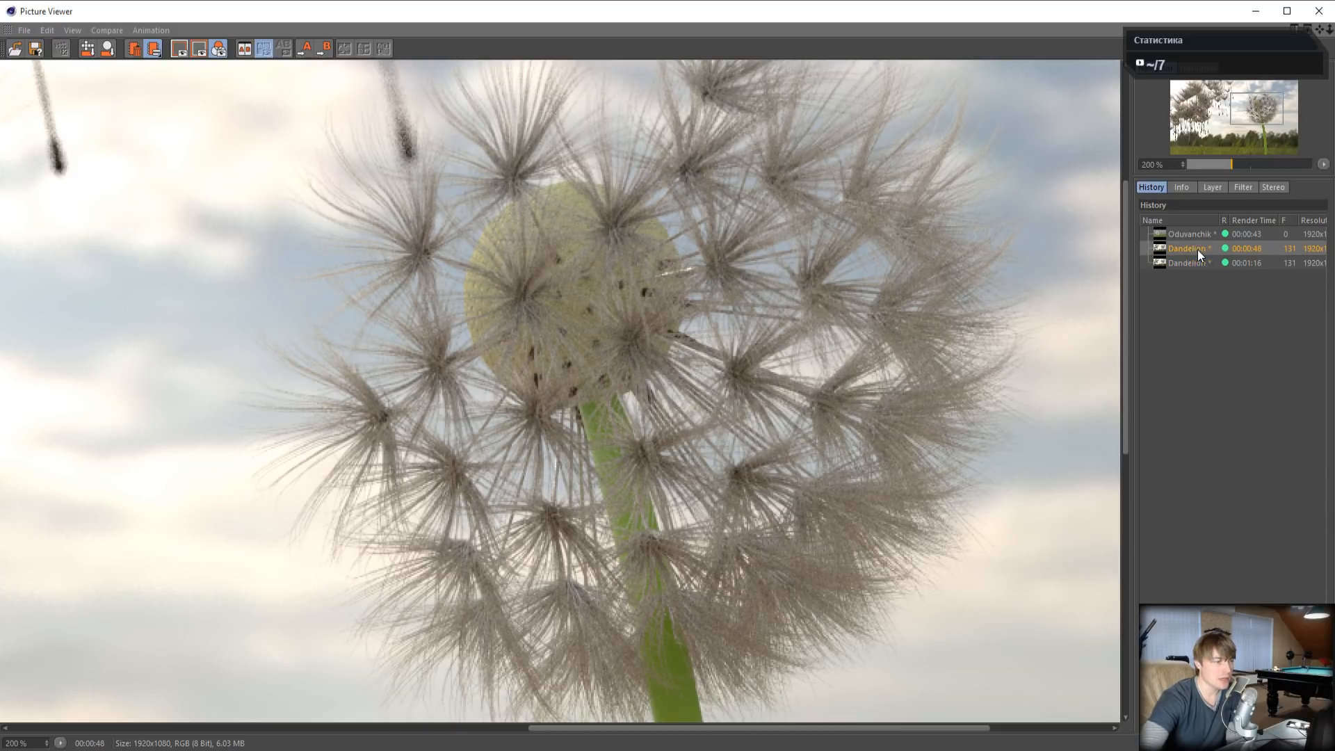
pyautogui.click(1194, 260)
pyautogui.click(1195, 247)
pyautogui.click(1196, 259)
pyautogui.click(1201, 245)
pyautogui.click(1193, 264)
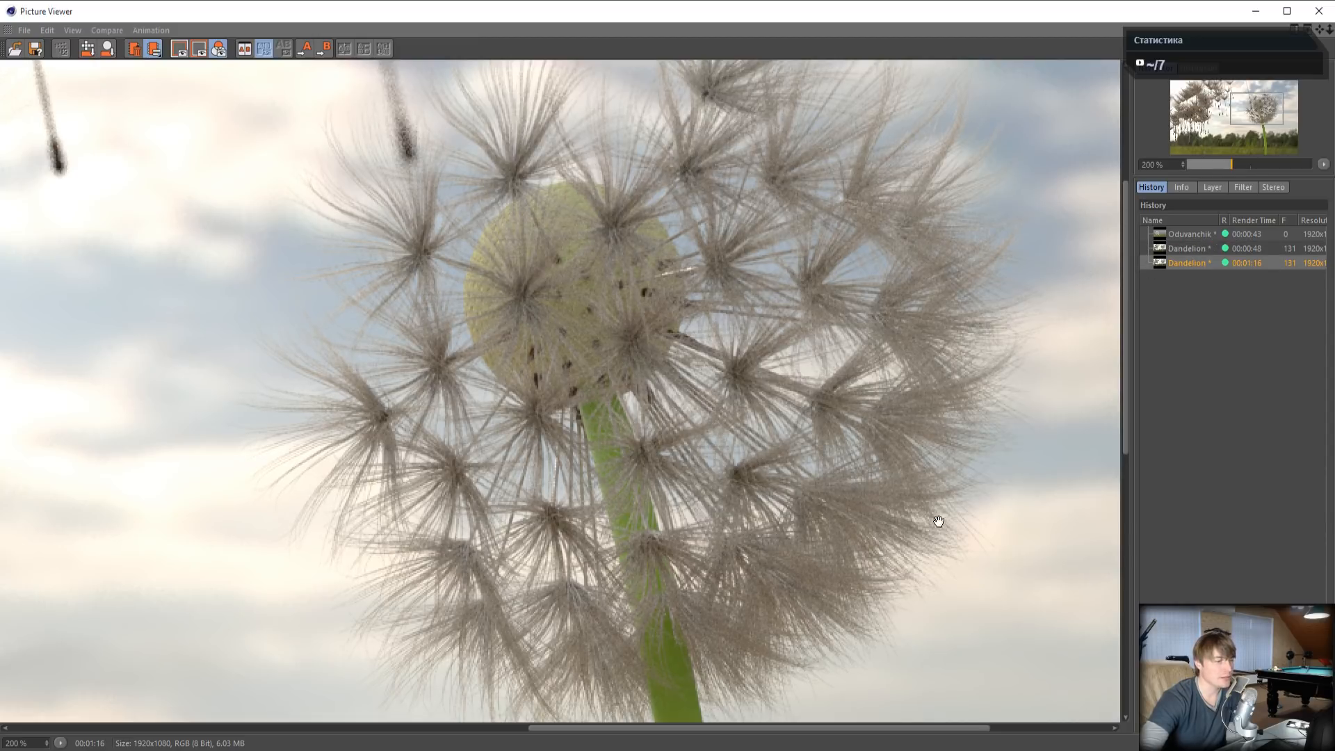
pyautogui.click(1194, 249)
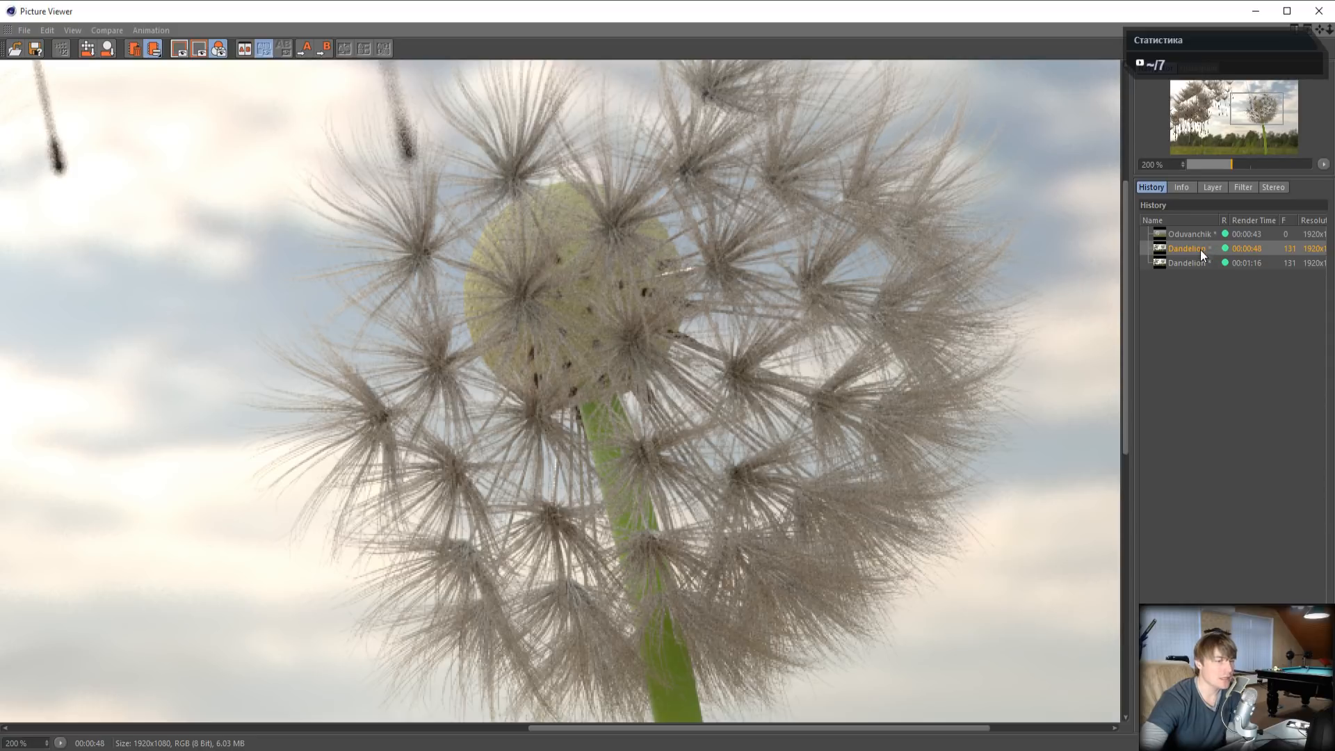
pyautogui.scroll(-5, 545, 292)
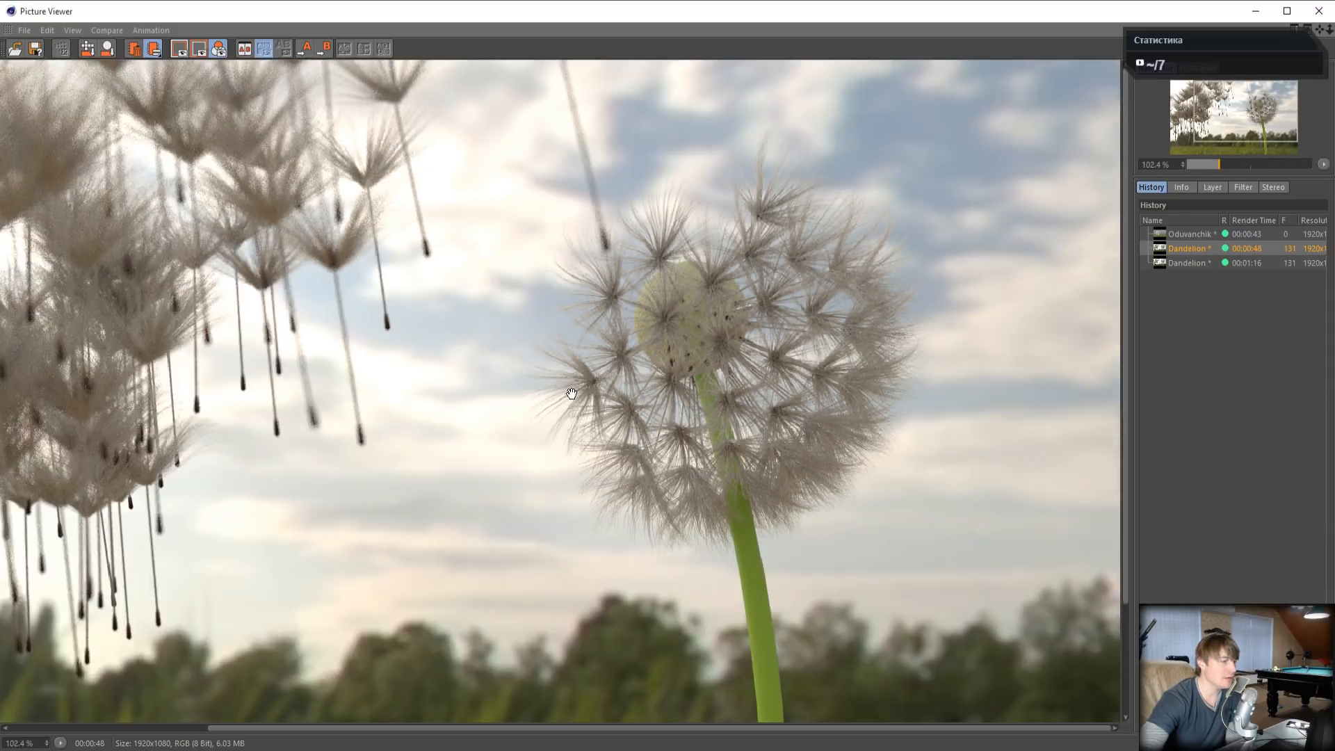
pyautogui.scroll(1, 721, 375)
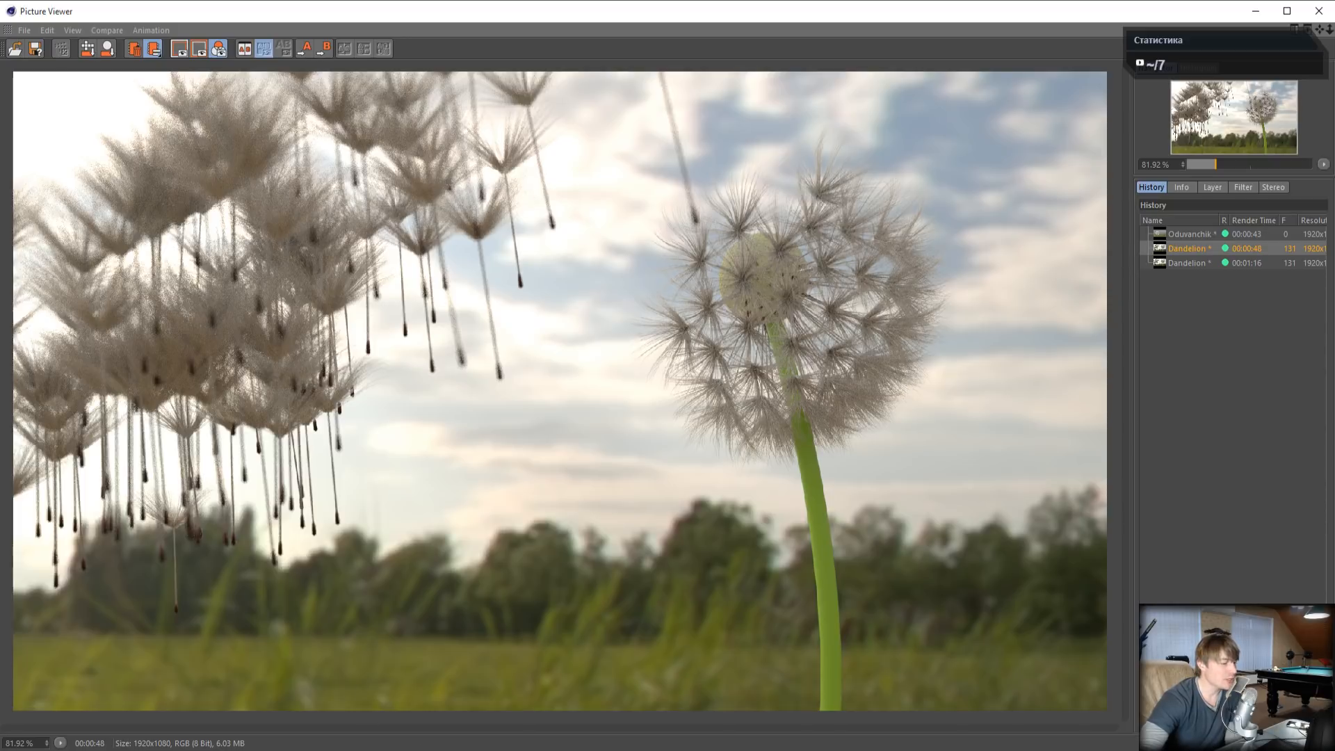
# - Play the reference video Od.mp4, pause it on the detached cloud of flying seeds, and put the player away
pyautogui.click(407, 750)
pyautogui.moveTo(394, 68); pyautogui.dragTo(540, 57)
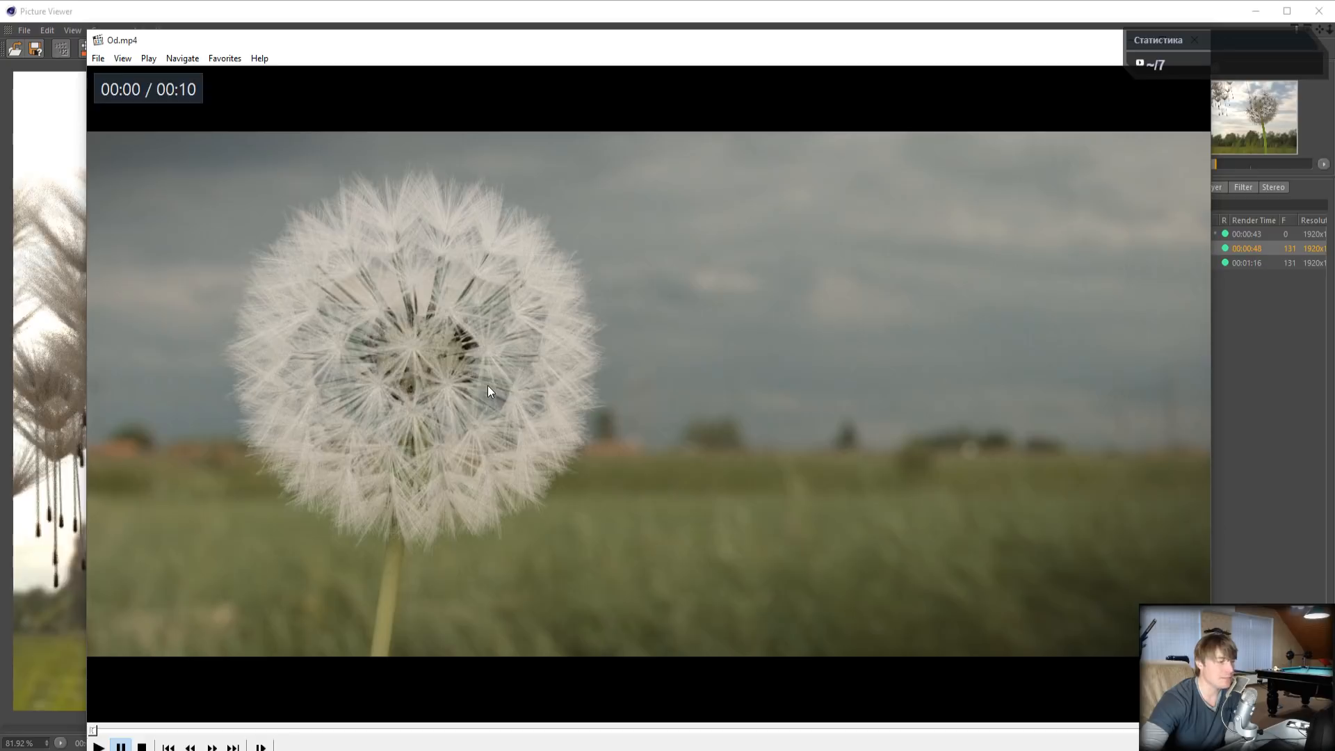
pyautogui.click(487, 385)
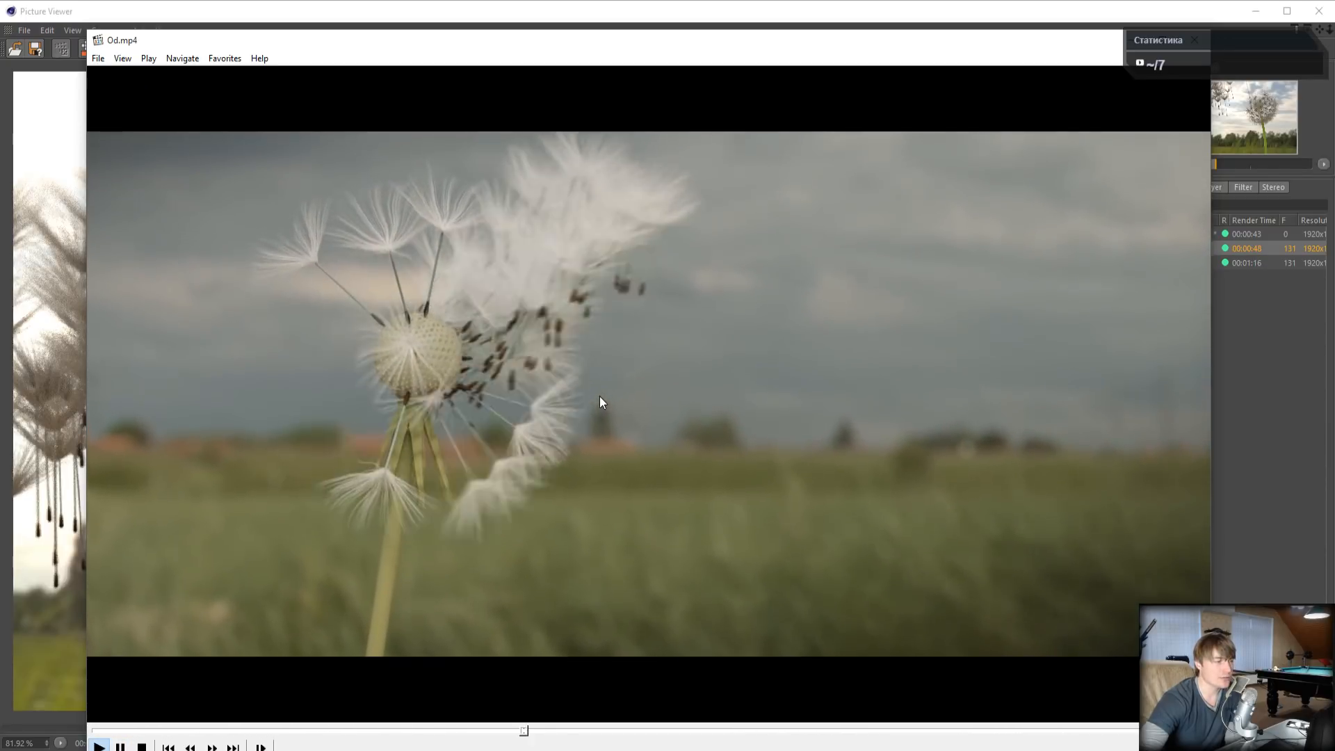
pyautogui.click(723, 429)
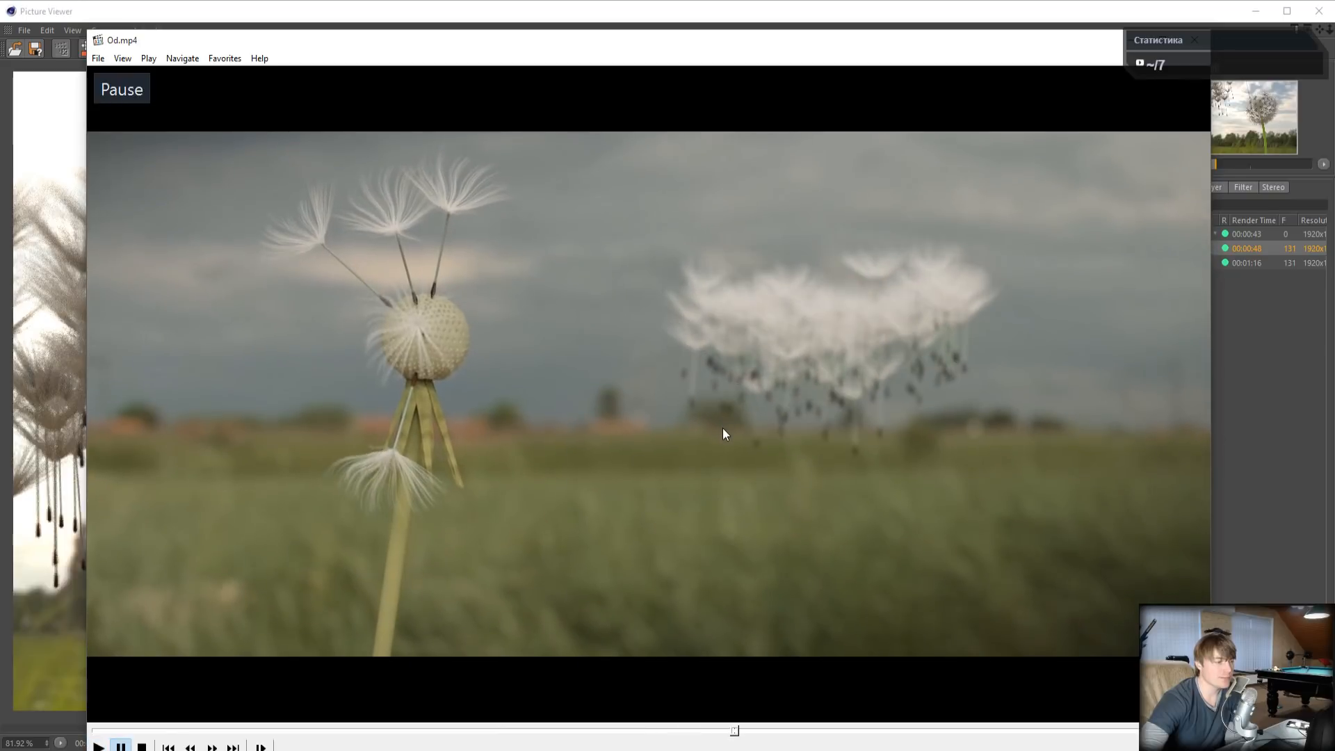
pyautogui.moveTo(1068, 47); pyautogui.dragTo(778, 96)
pyautogui.click(916, 93)
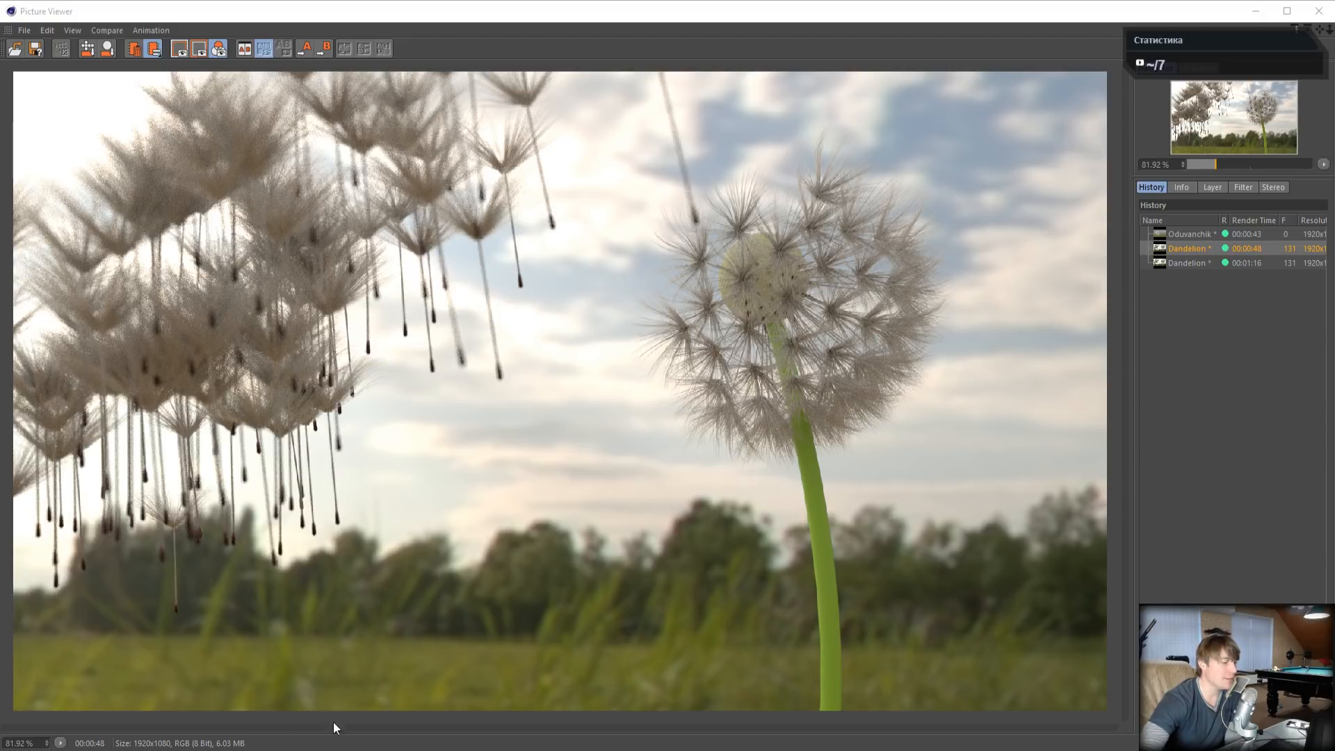
pyautogui.click(324, 749)
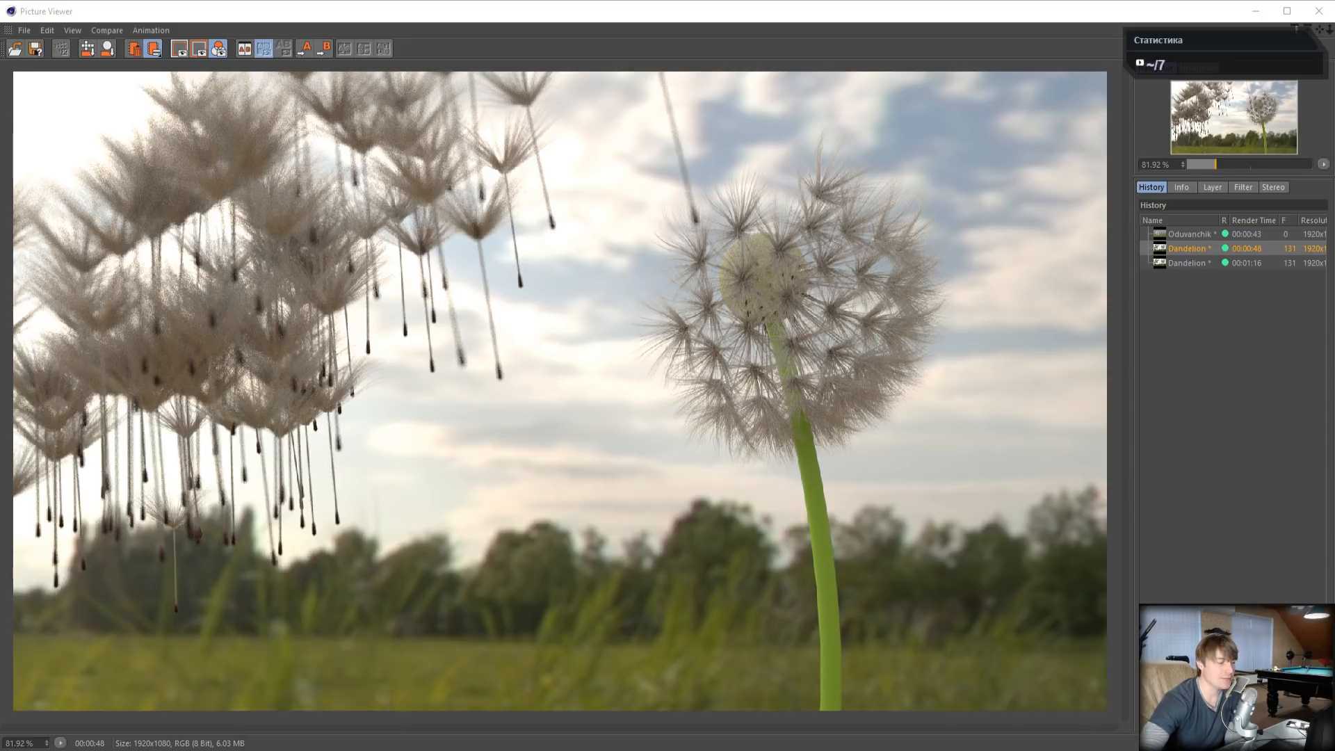
pyautogui.click(324, 750)
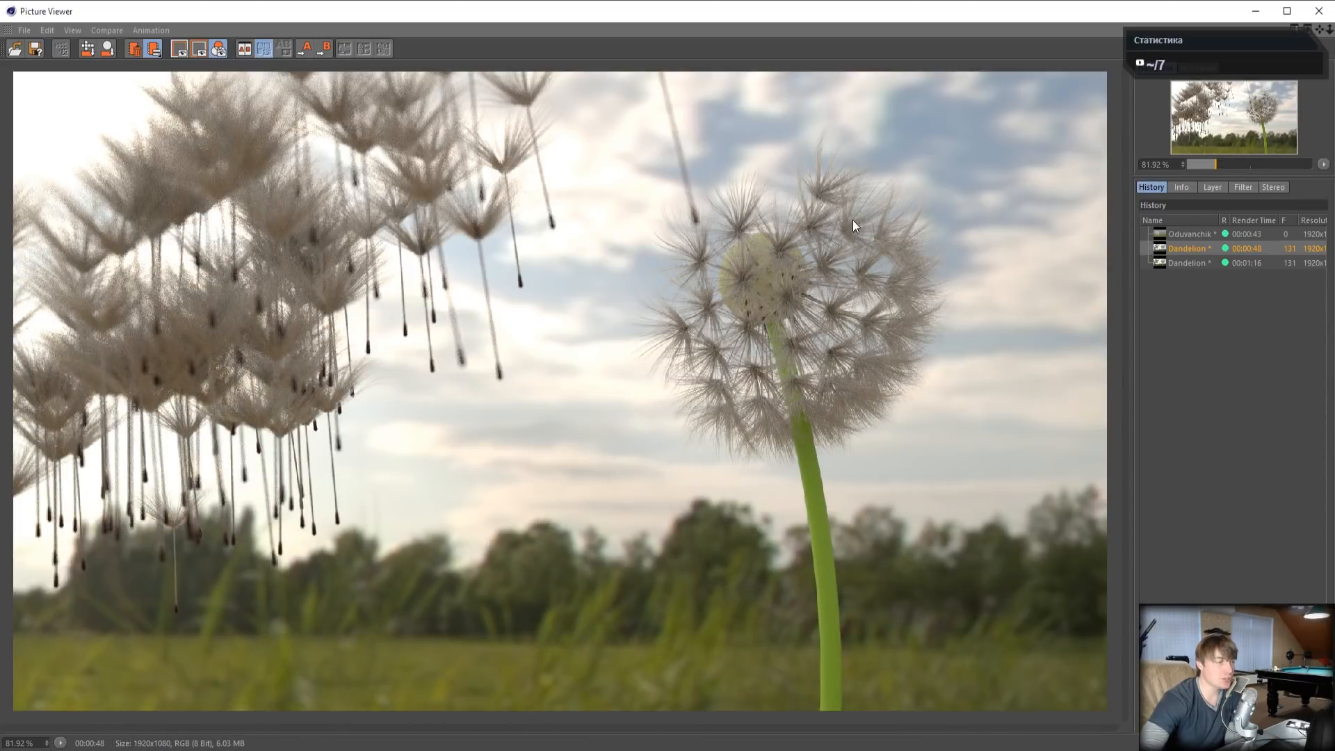
pyautogui.scroll(-1, 668, 407)
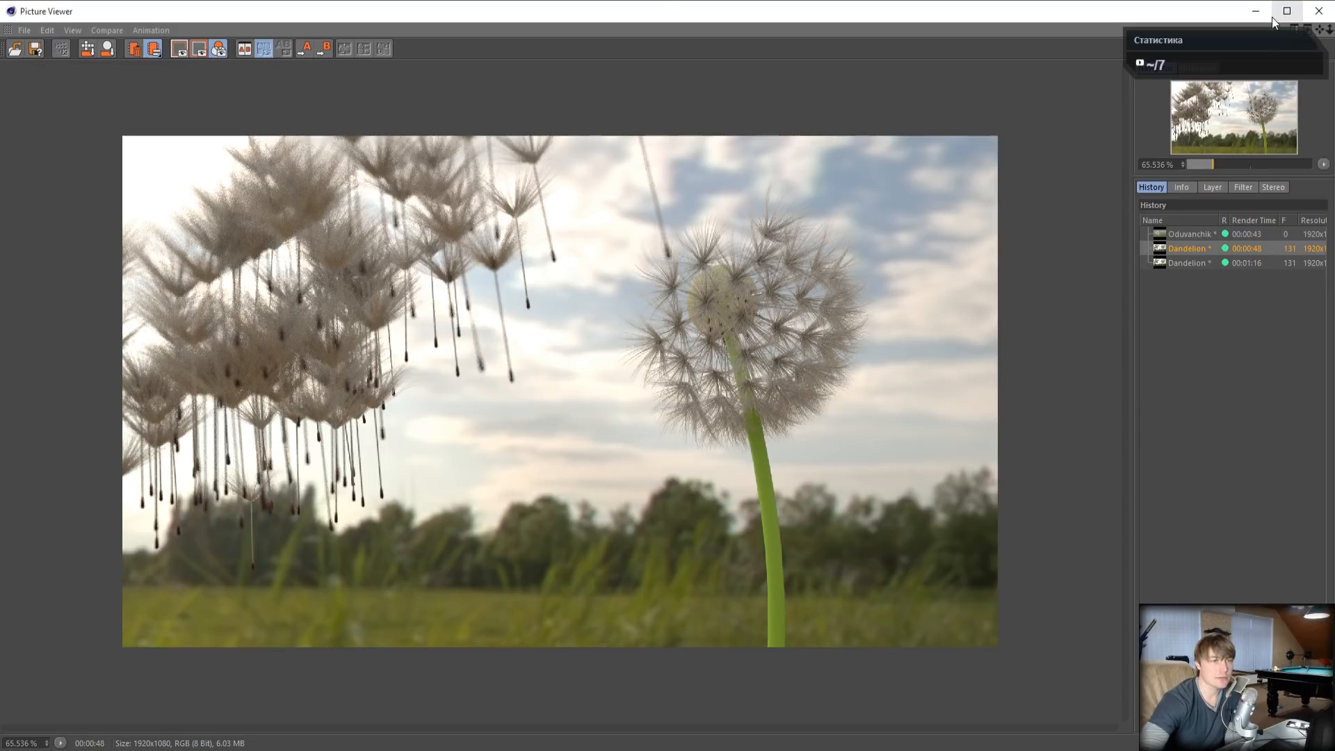
# - Change the hair tessellation mode and turn off Hair Min Pixel Width in the Redshift render settings
pyautogui.click(1319, 12)
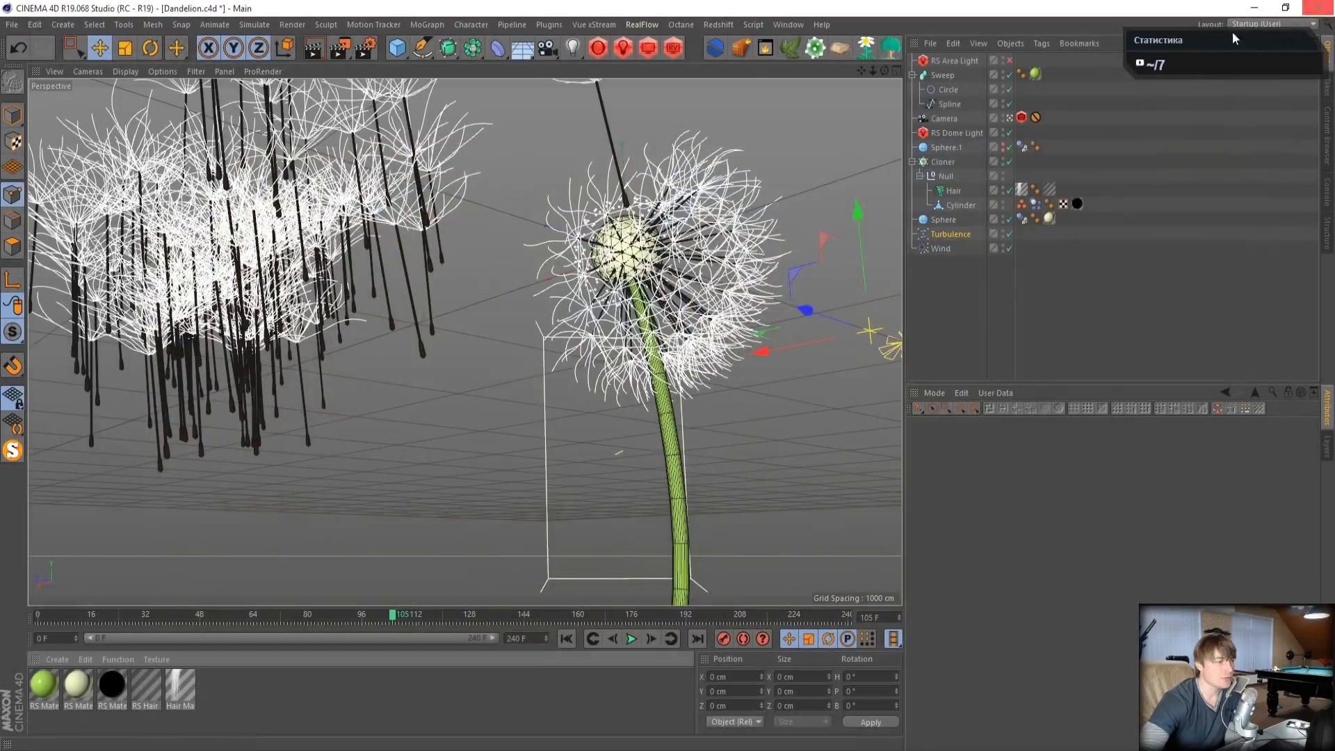
pyautogui.click(356, 51)
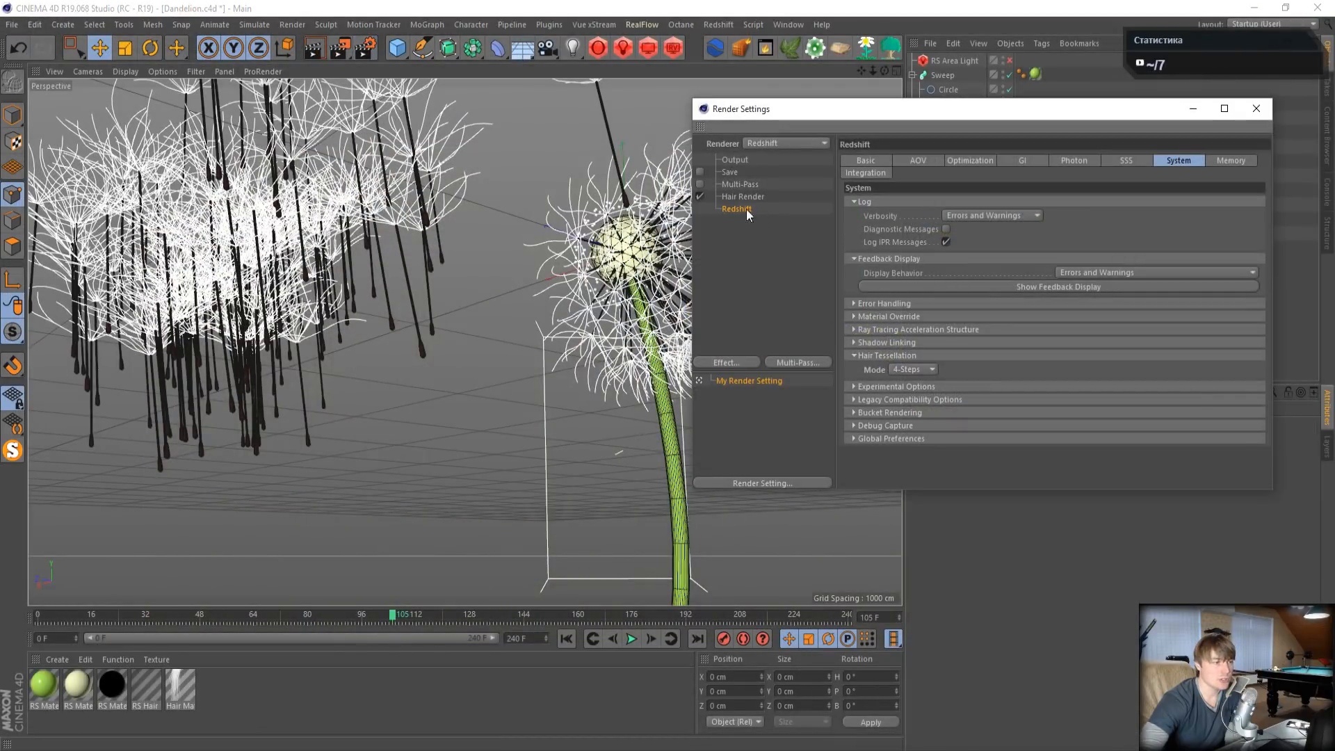
pyautogui.click(902, 370)
pyautogui.click(967, 160)
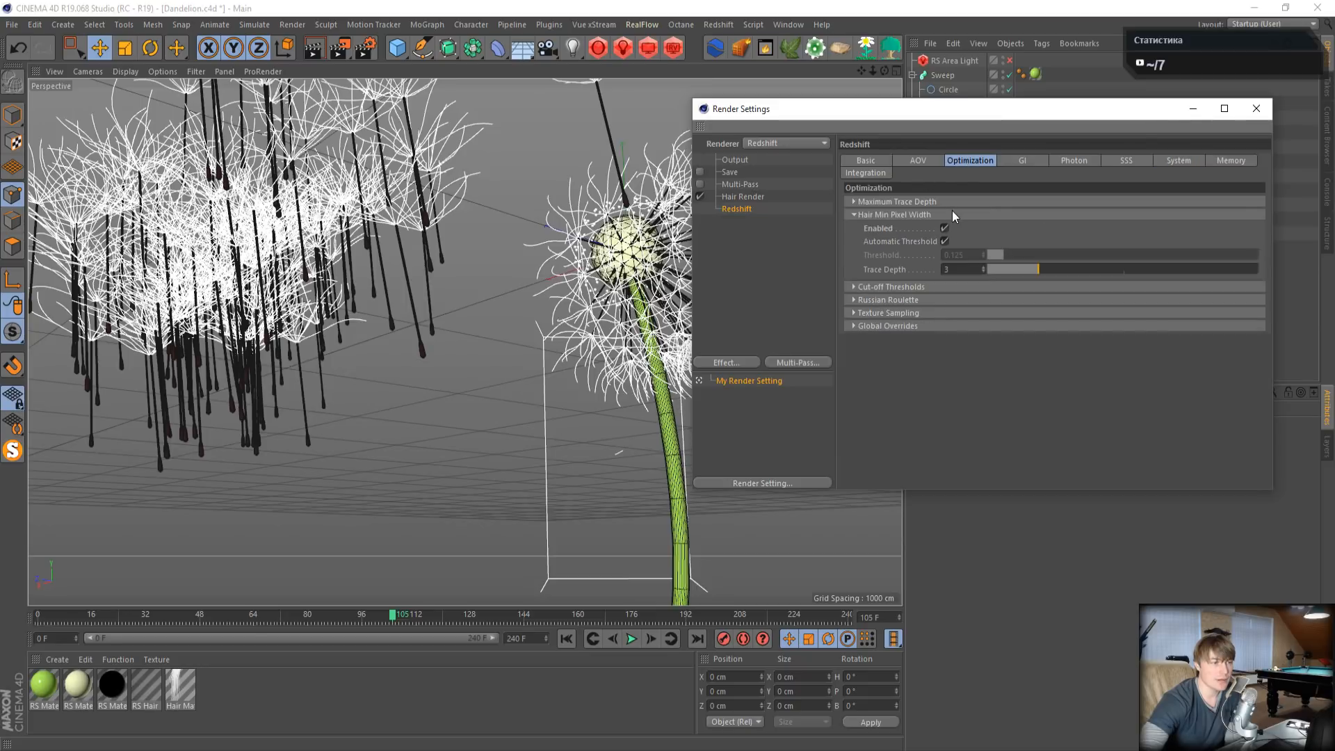
pyautogui.click(944, 228)
# - Set the Redshift unified sampling maximum to 128 samples and render the frame to the Picture Viewer
pyautogui.click(865, 160)
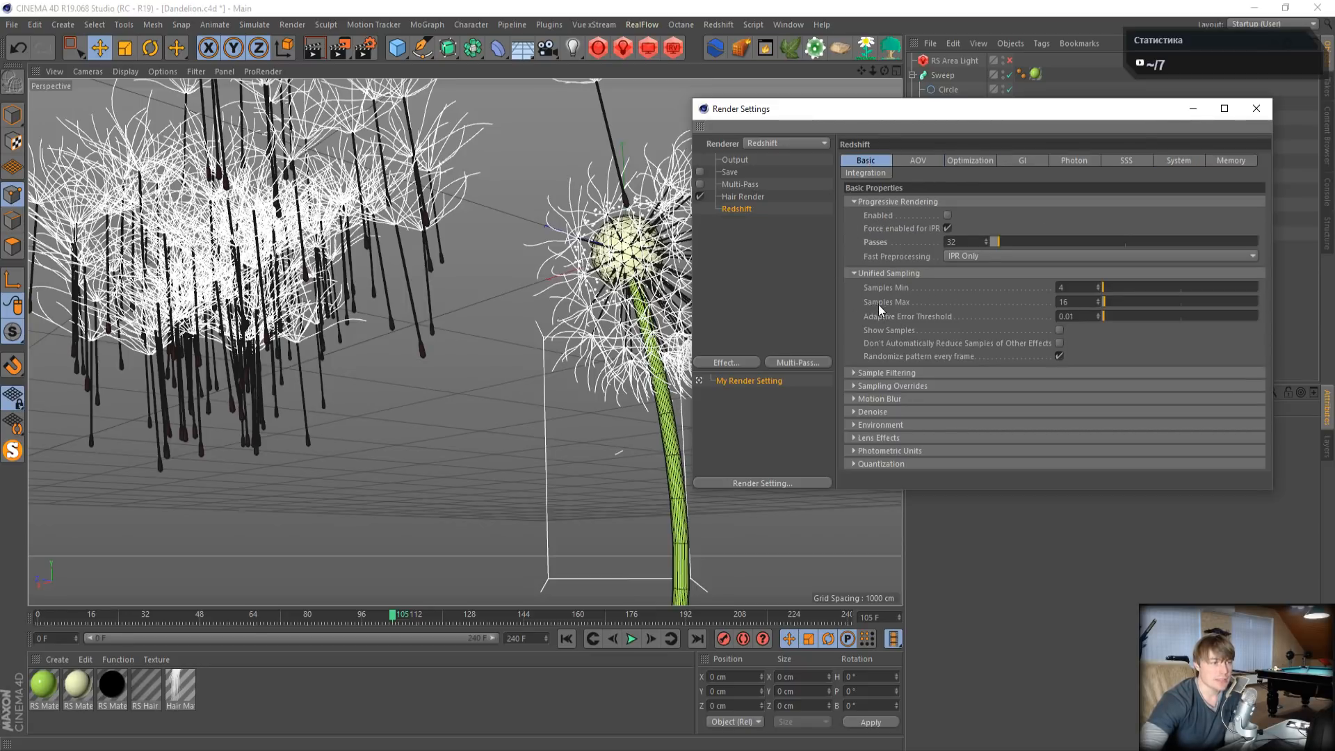
pyautogui.write('128')
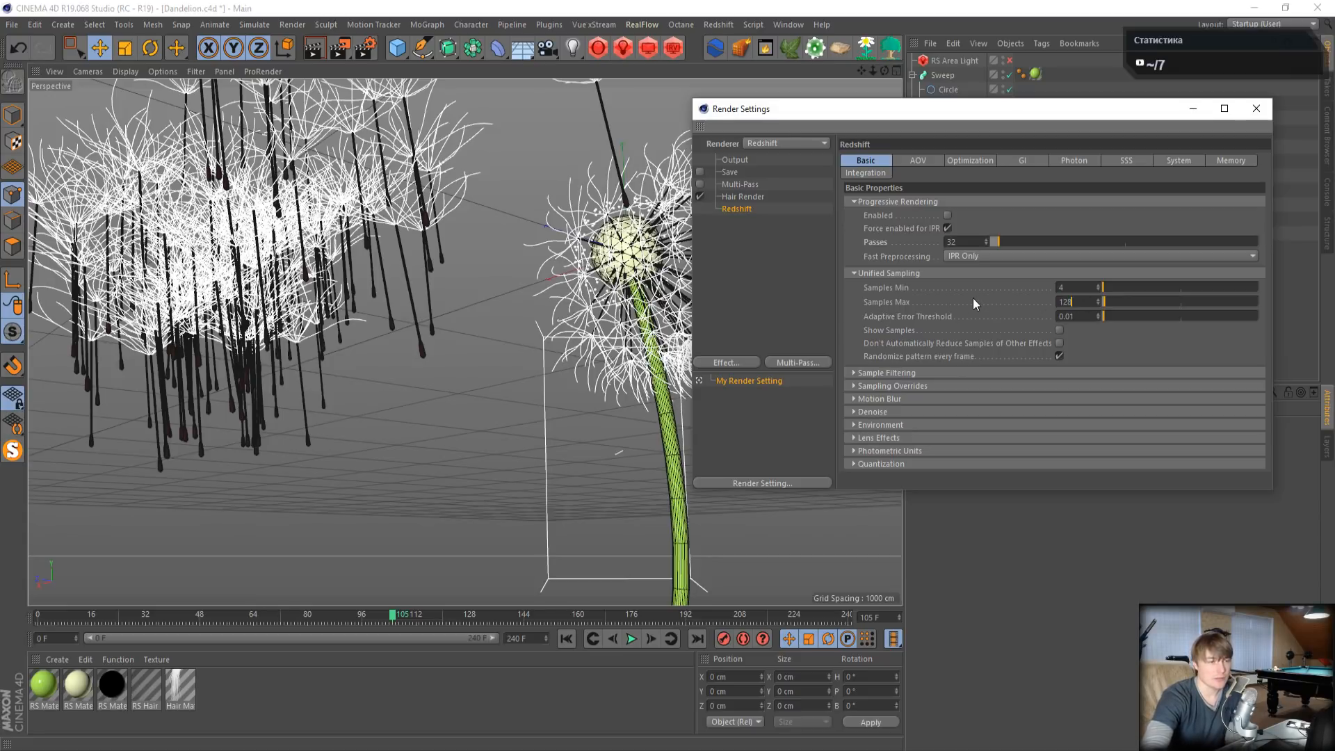
pyautogui.press('Return')
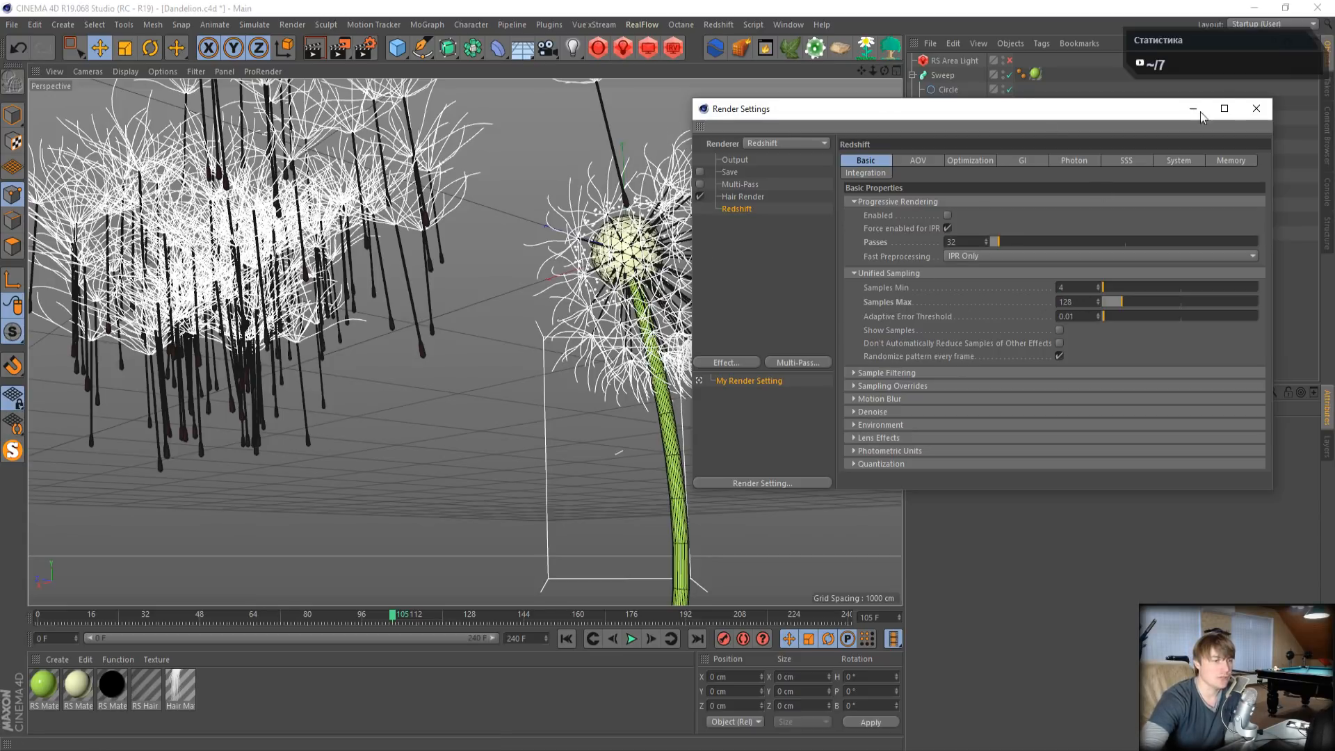
pyautogui.click(1248, 109)
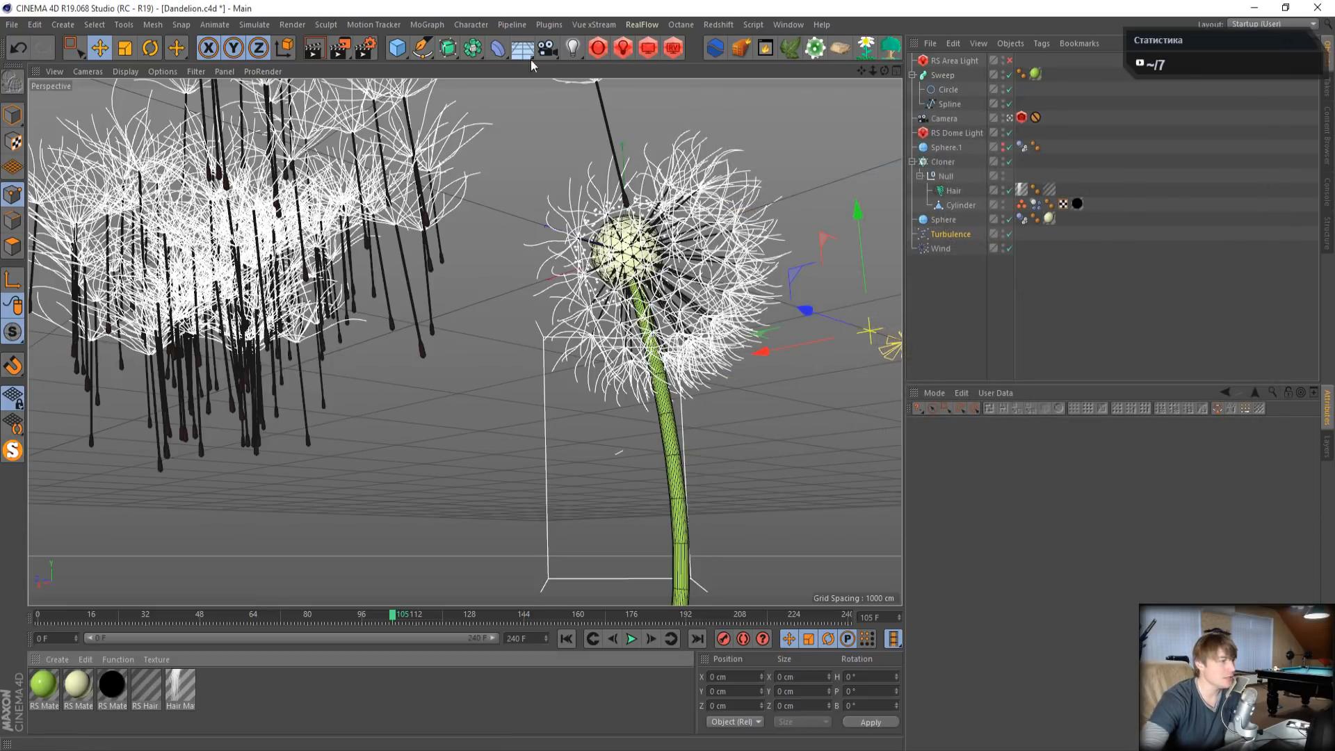
pyautogui.click(341, 48)
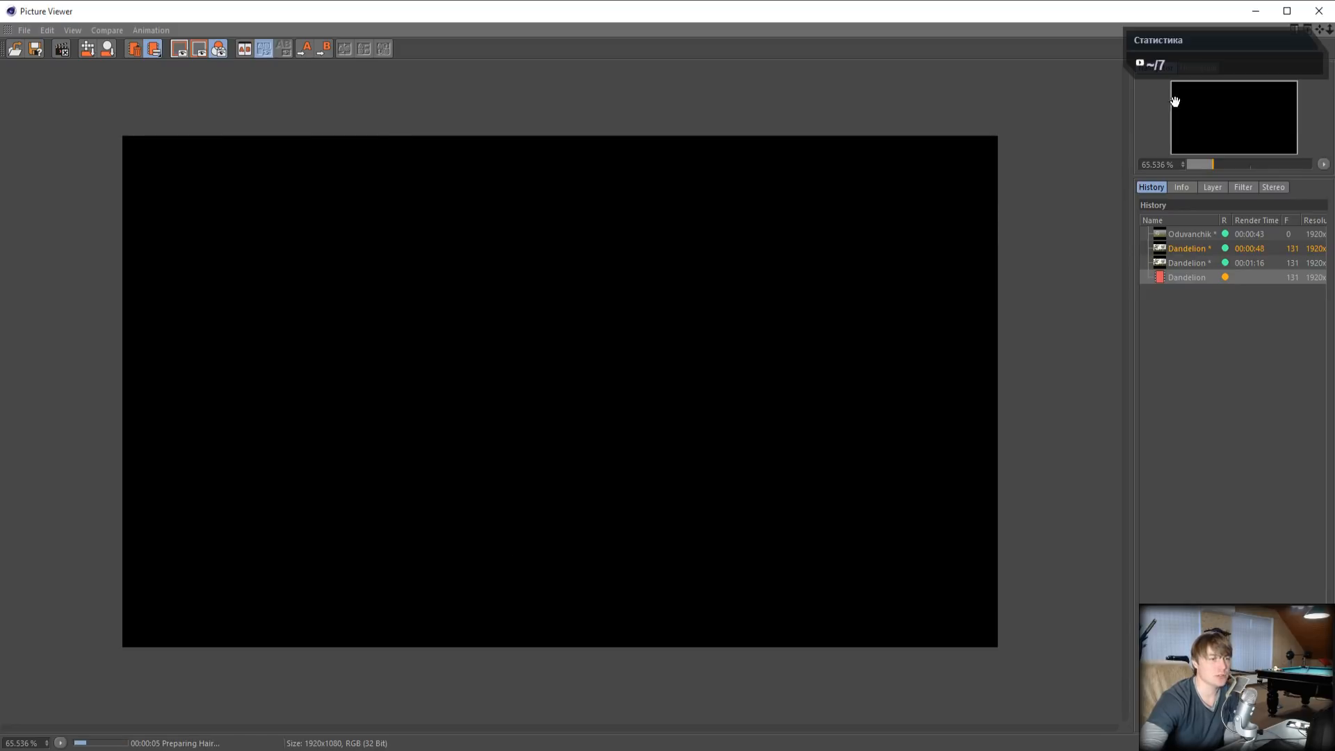
# - Switch to the browser, check the YouTube live stream's status and viewer chat, and return to the Picture Viewer
pyautogui.hotkey('alt', 'Tab')
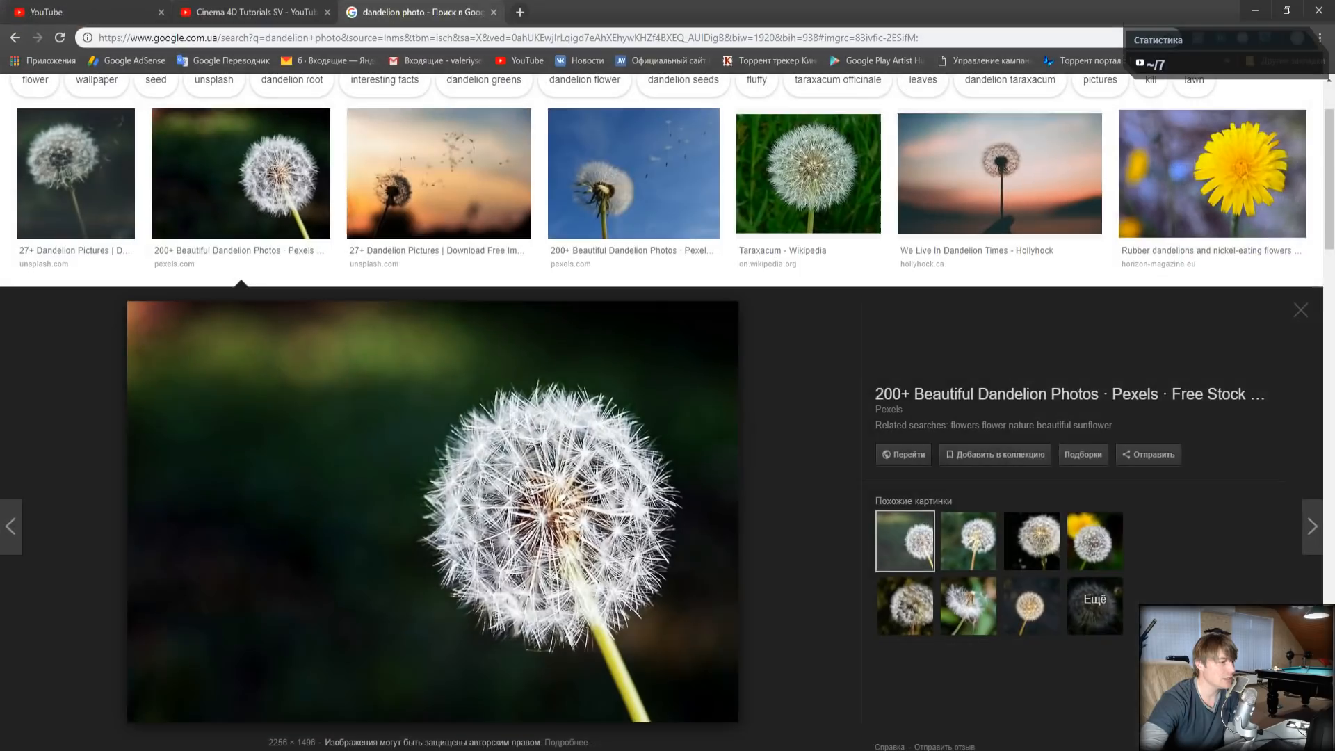
pyautogui.click(217, 10)
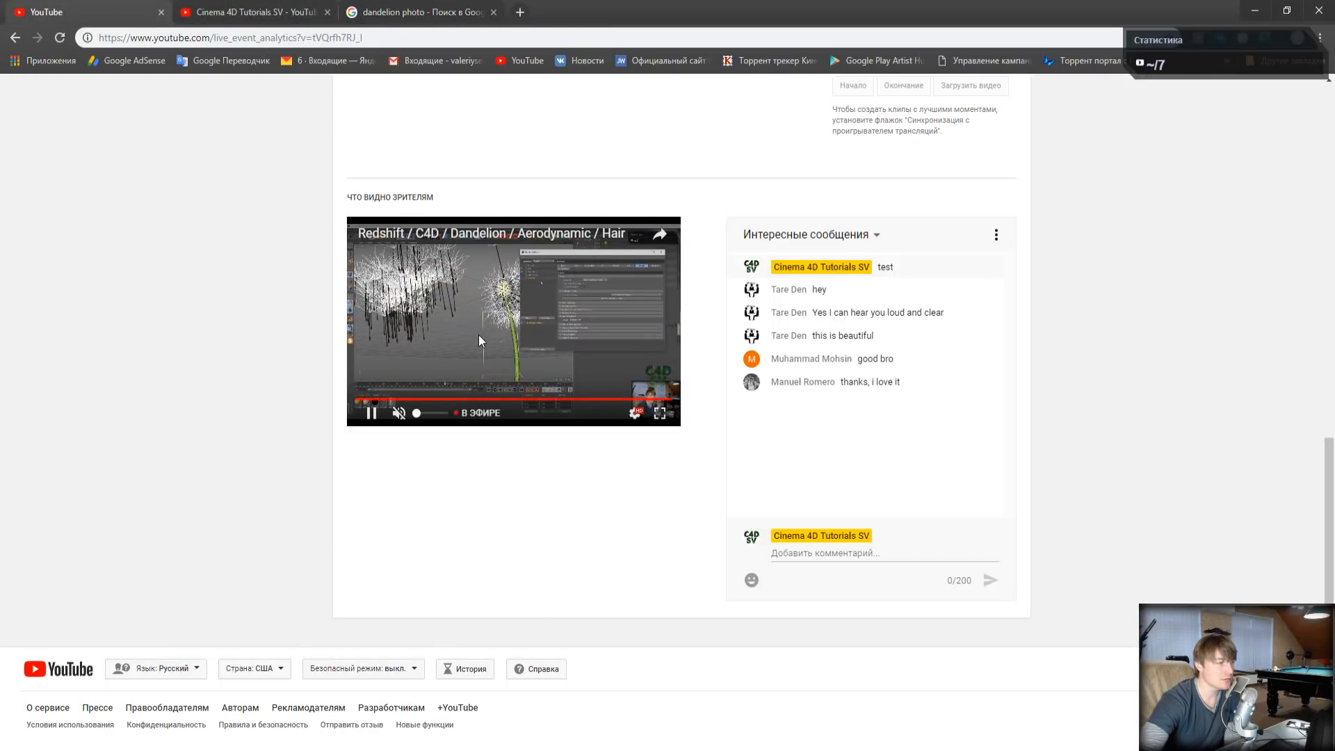
pyautogui.scroll(8, 501, 372)
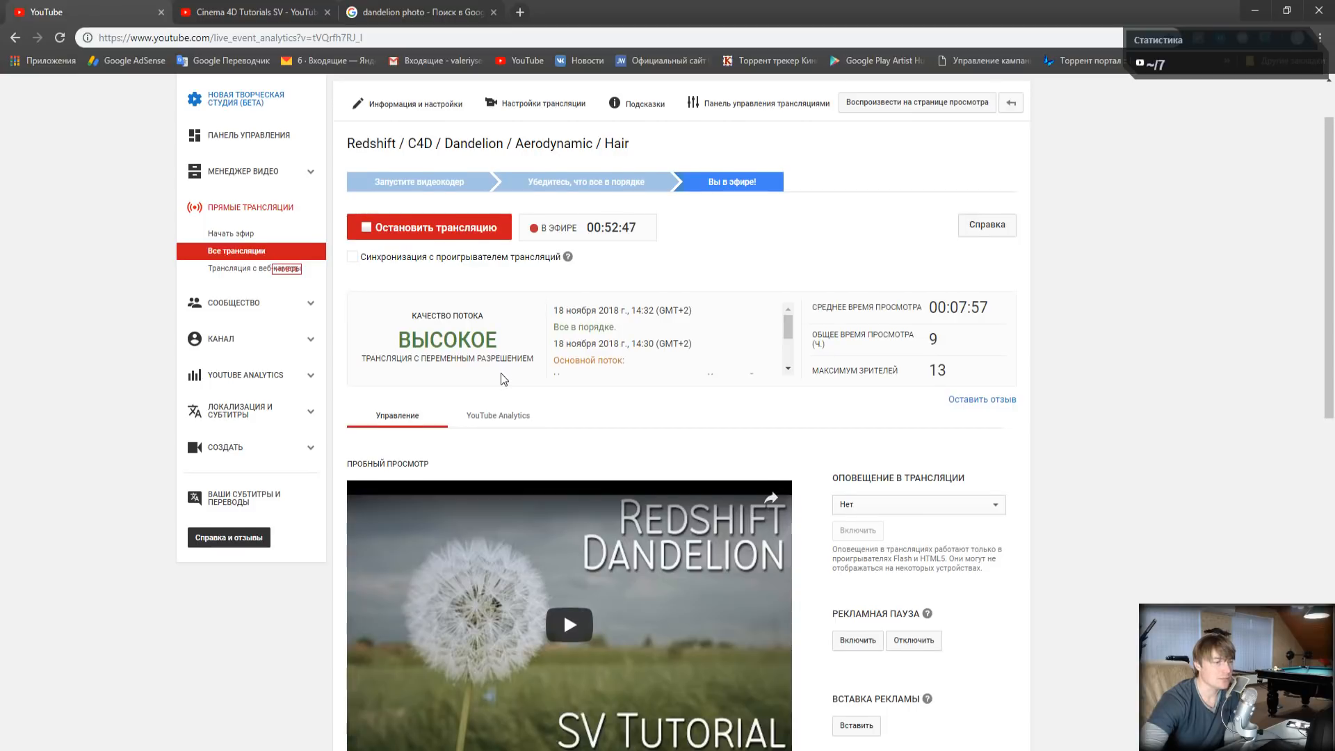
pyautogui.scroll(-4, 501, 376)
pyautogui.scroll(-4, 502, 380)
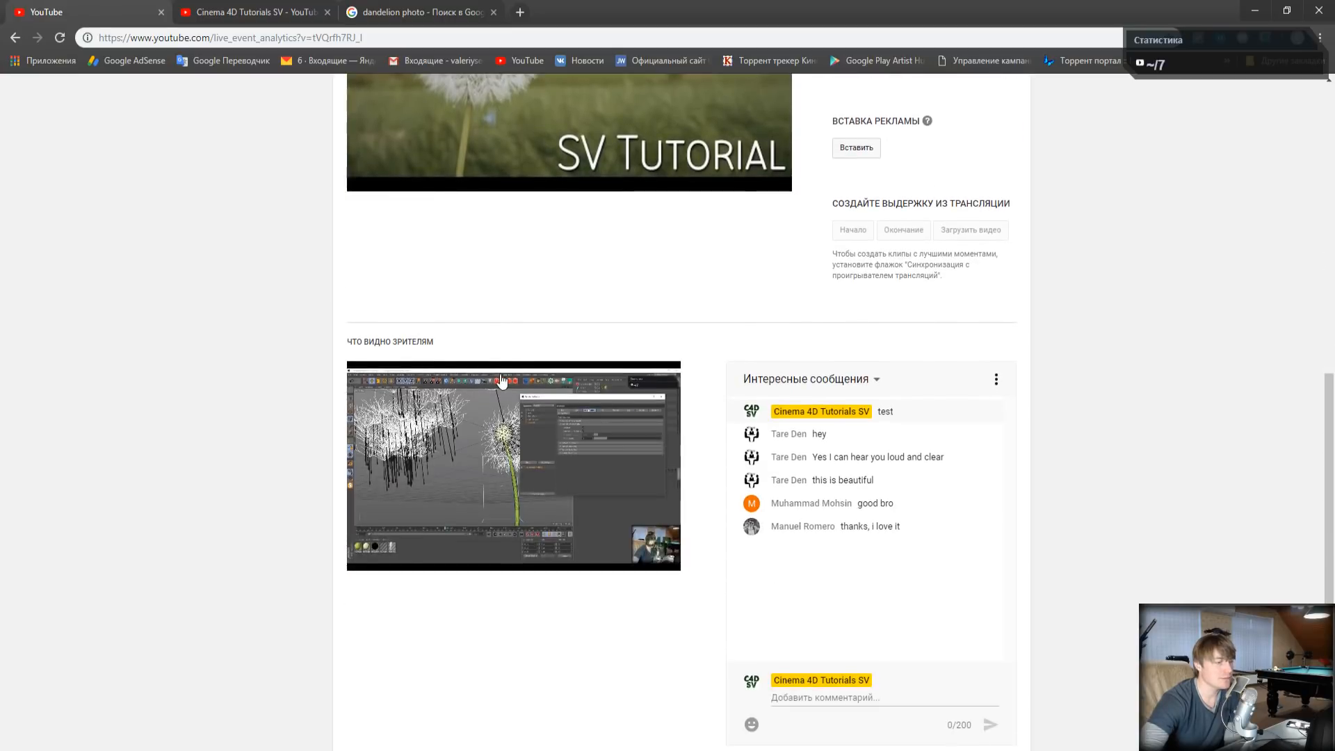
pyautogui.scroll(-2, 502, 379)
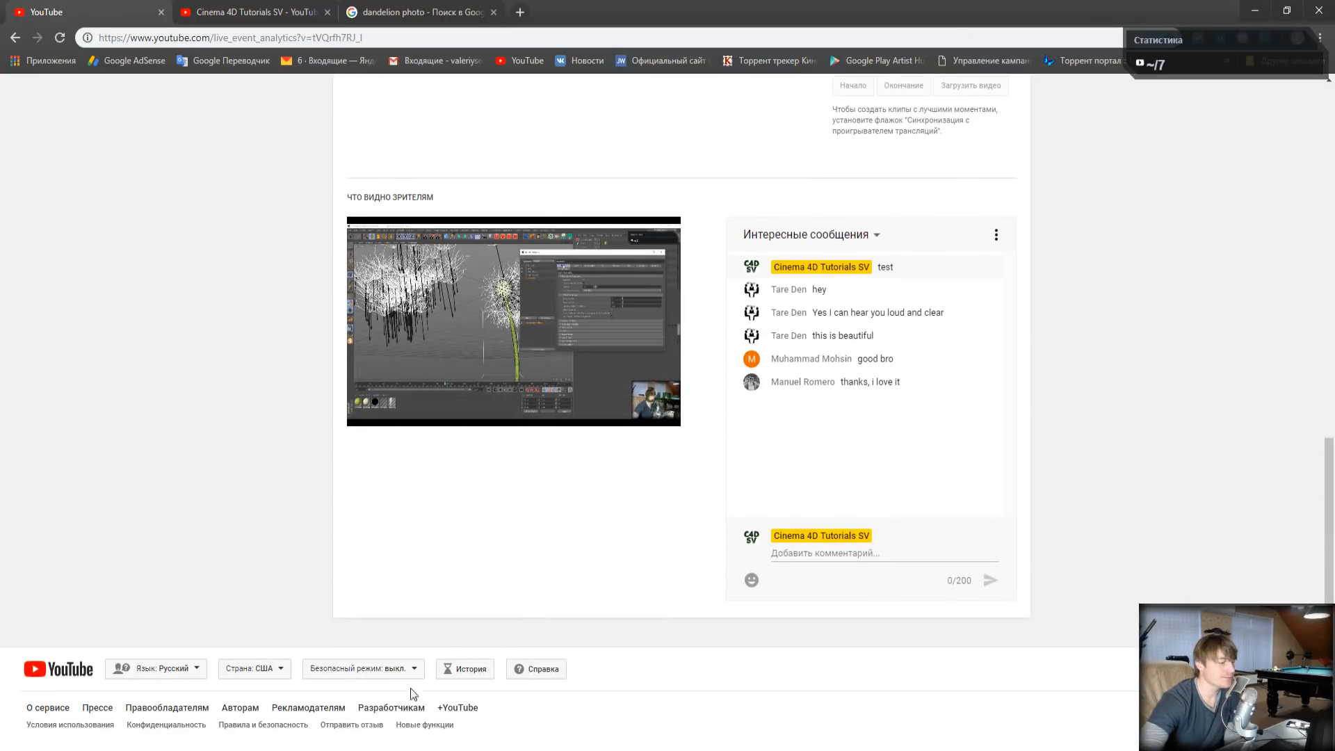
pyautogui.moveTo(250, 740)
pyautogui.click(320, 704)
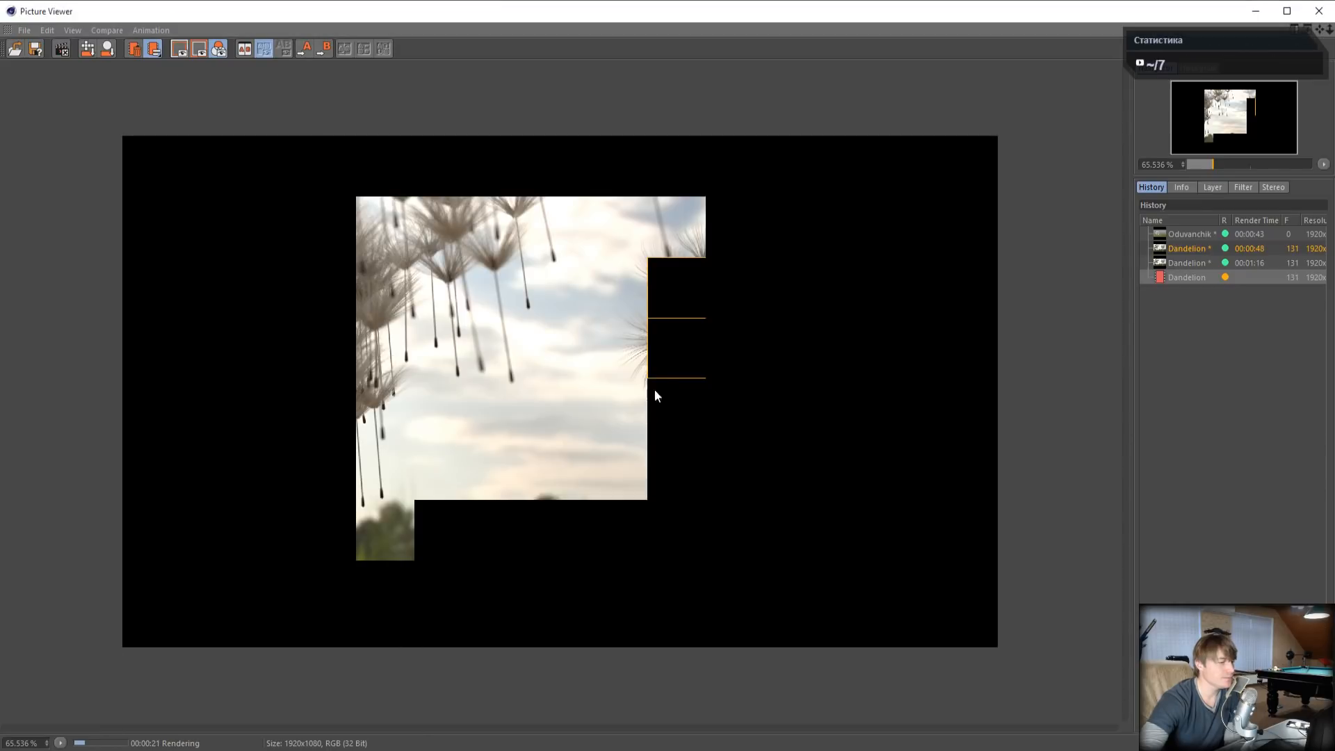
# - Examine the flying seeds and dandelion head in the running render at 100% and in full view
pyautogui.scroll(2, 630, 382)
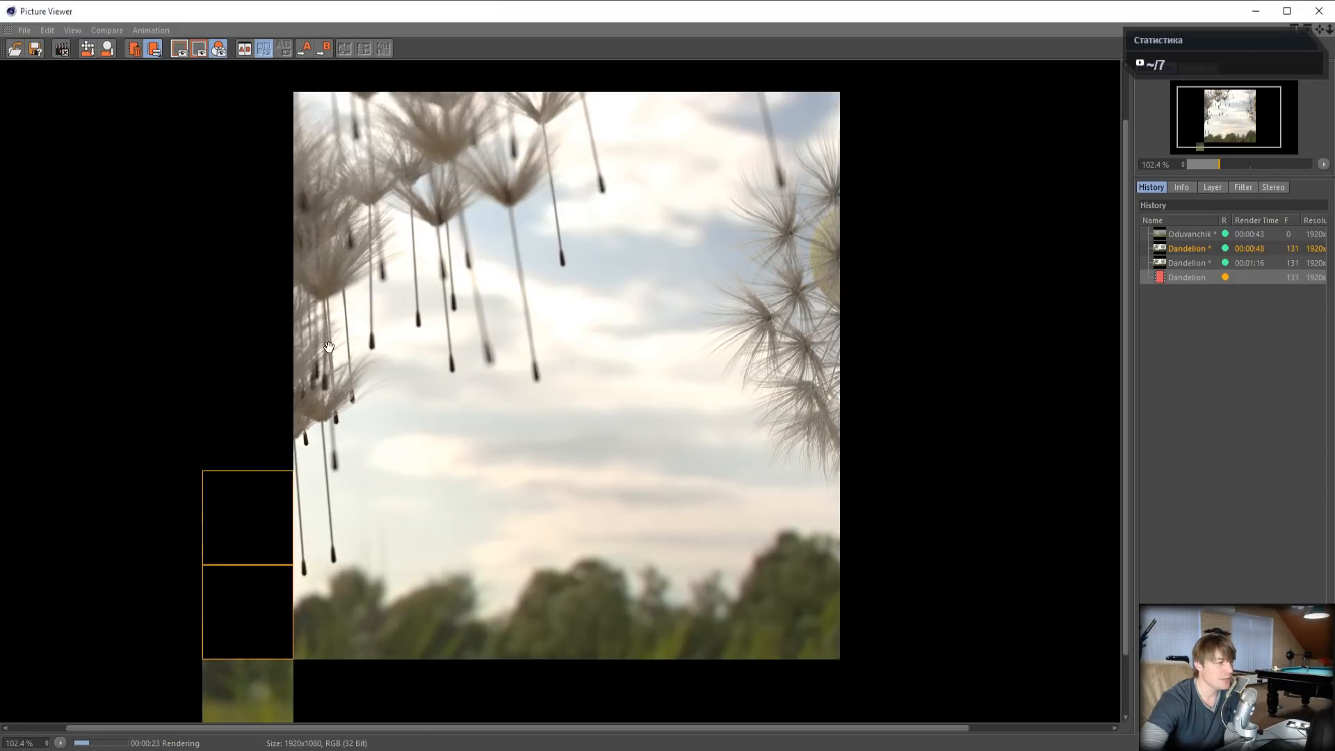
pyautogui.scroll(-2, 302, 355)
pyautogui.scroll(1, 303, 356)
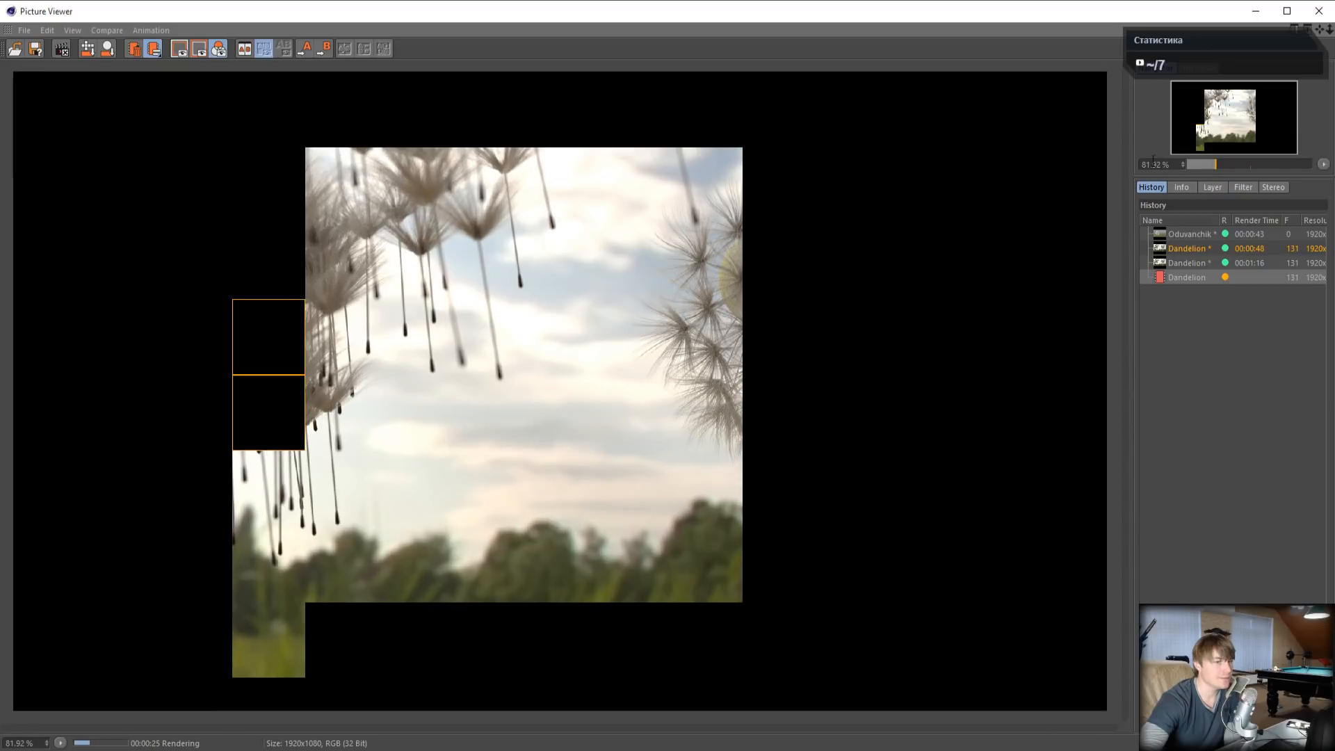
pyautogui.doubleClick(1153, 164)
pyautogui.write('100')
pyautogui.press('Return')
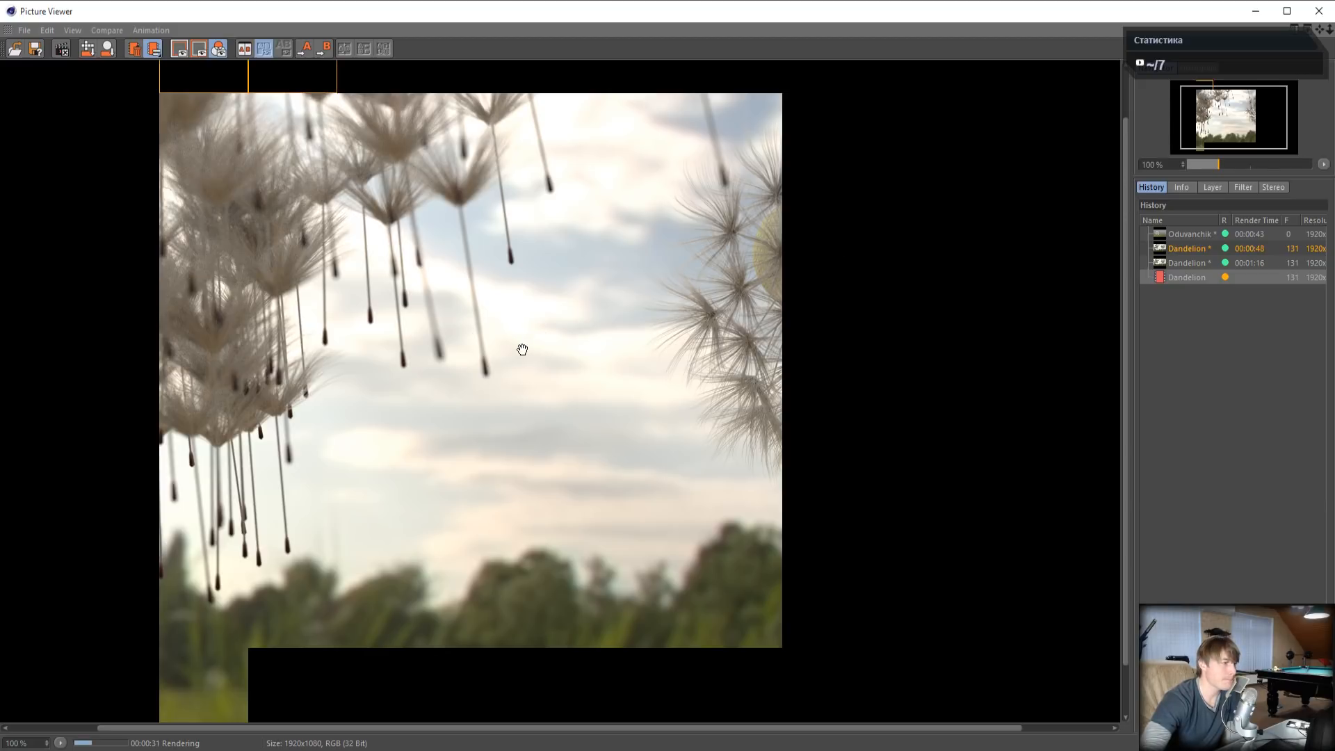
pyautogui.moveTo(254, 750)
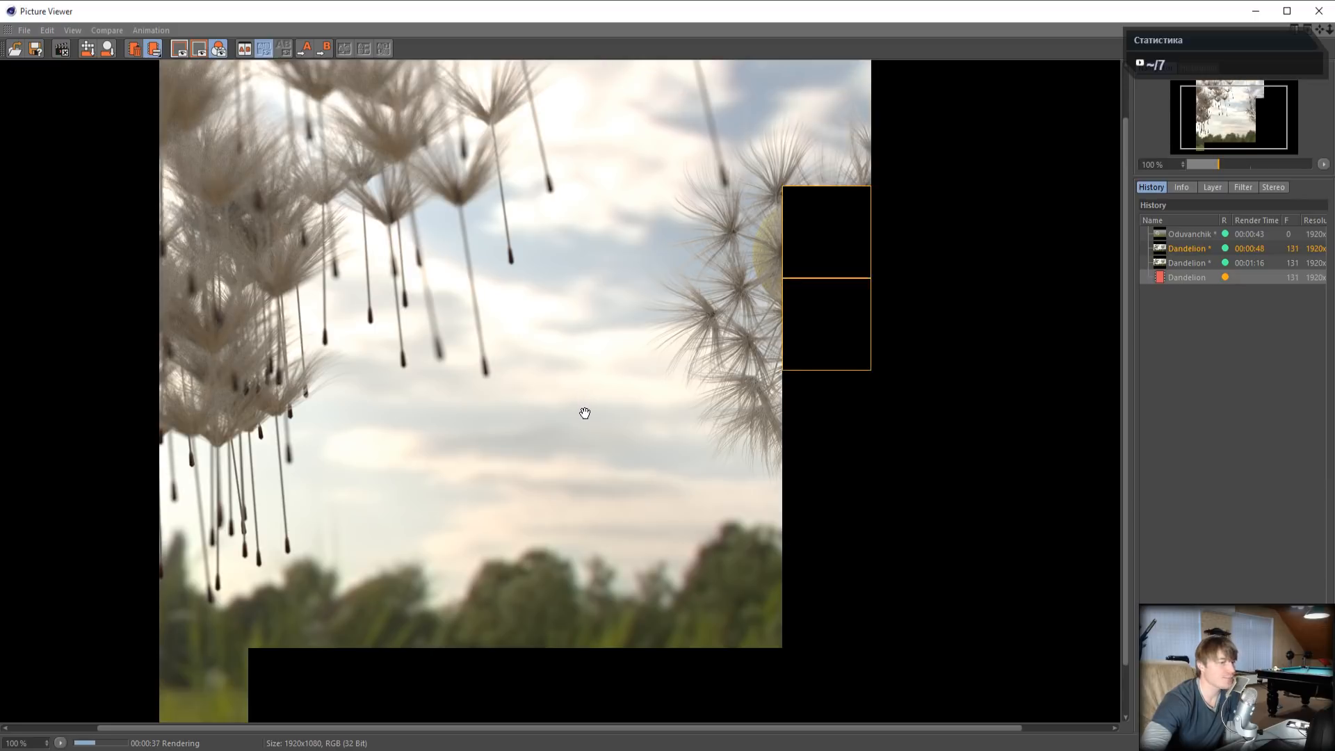
pyautogui.scroll(-2, 584, 413)
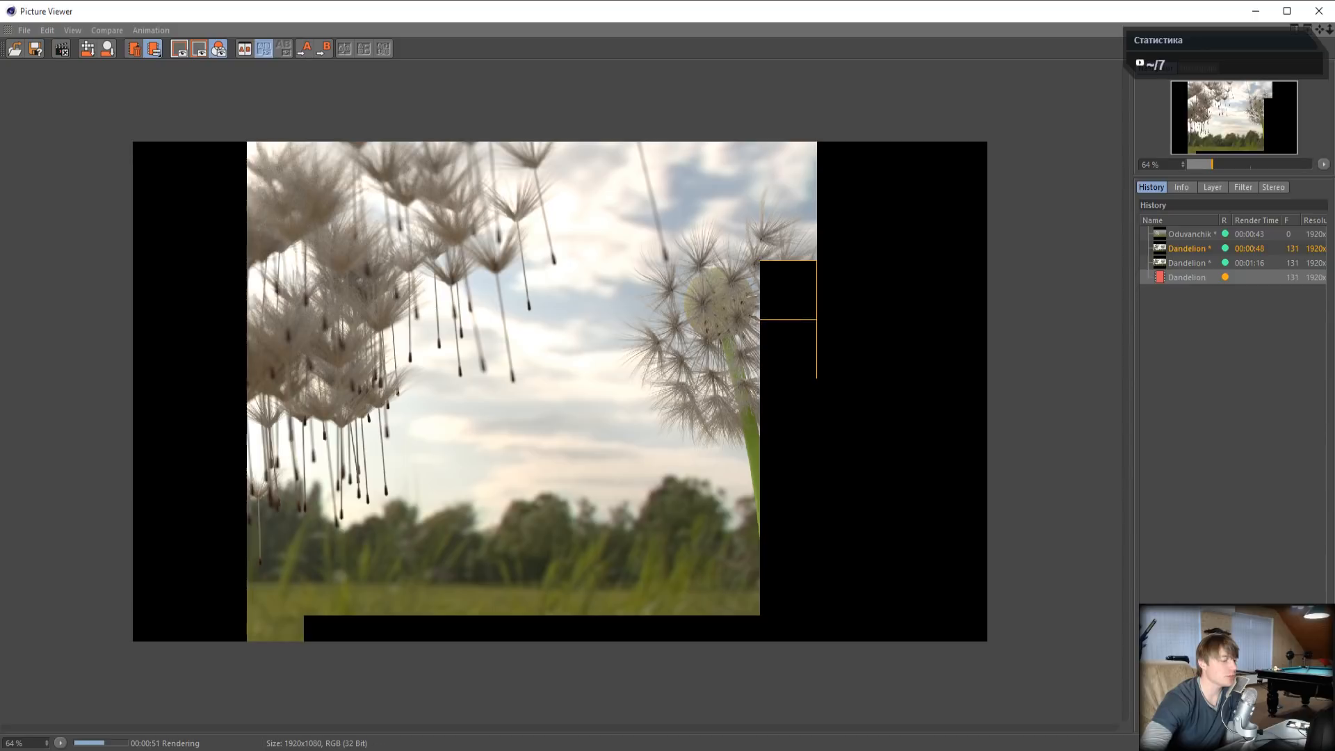
# - Play the reference video Od.mp4 from the Oduvanchik folder full screen, pausing on the flying seeds, and return to the Picture Viewer
pyautogui.hotkey('alt', 'Tab')
pyautogui.doubleClick(238, 152)
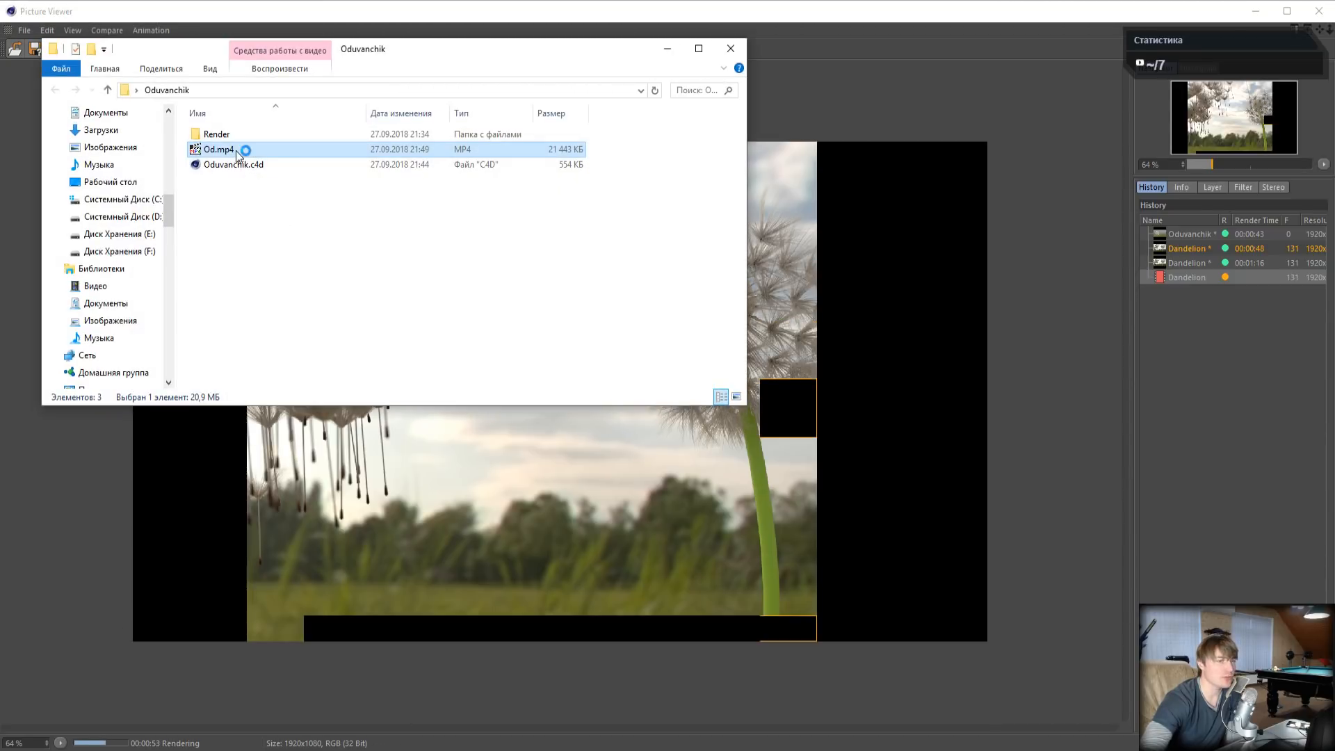
pyautogui.doubleClick(555, 336)
pyautogui.click(556, 342)
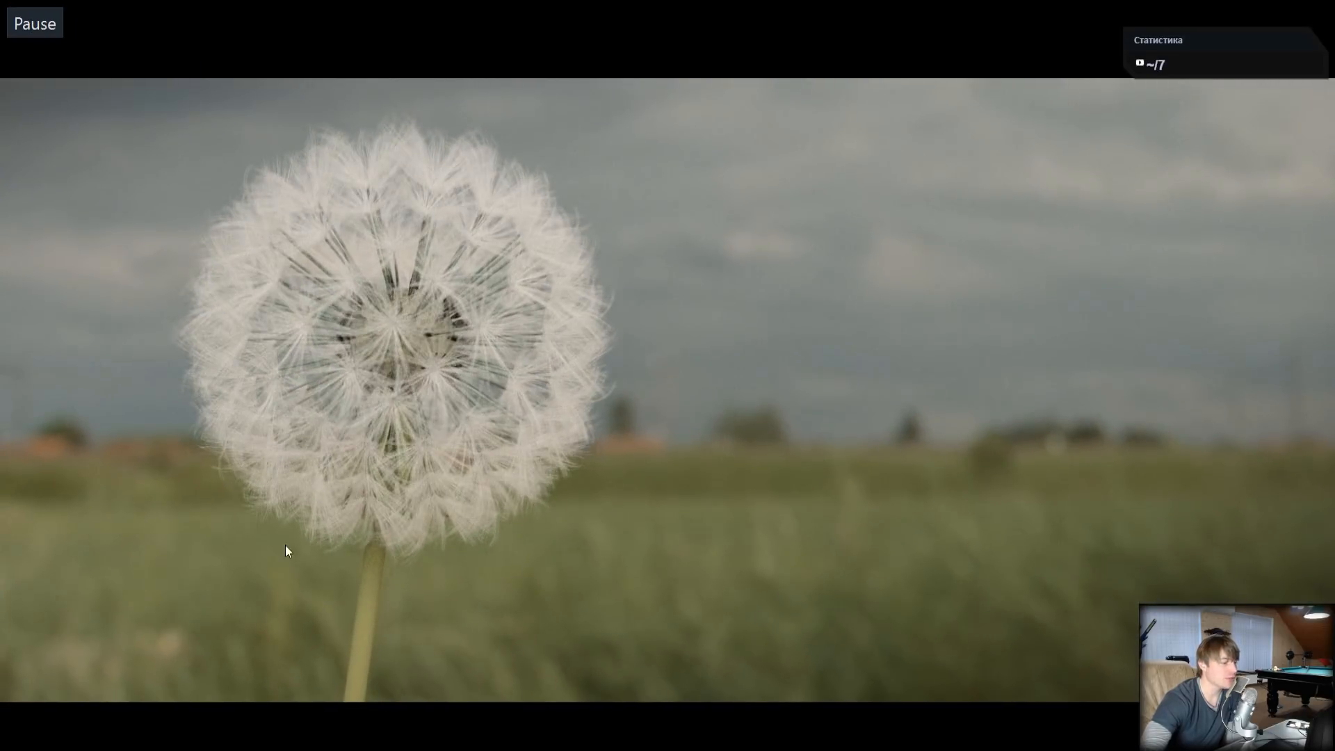
pyautogui.click(4, 730)
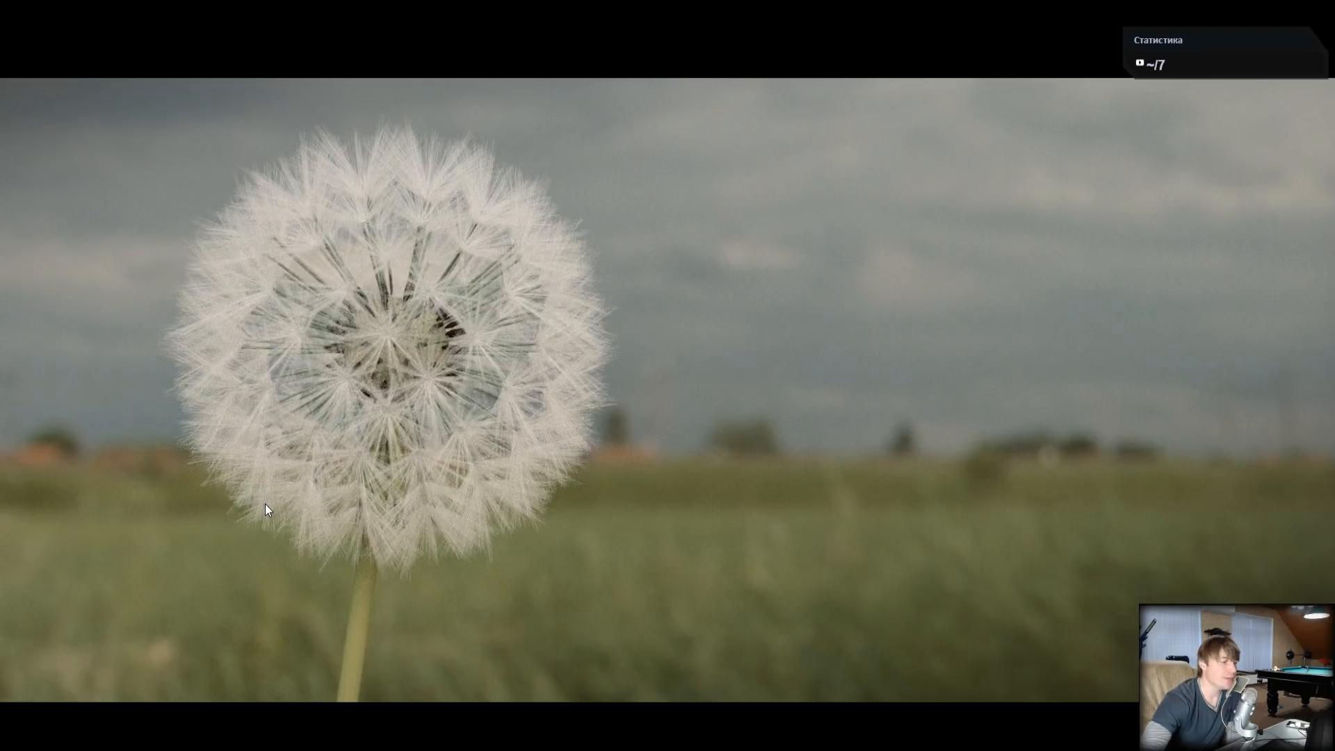
pyautogui.click(562, 423)
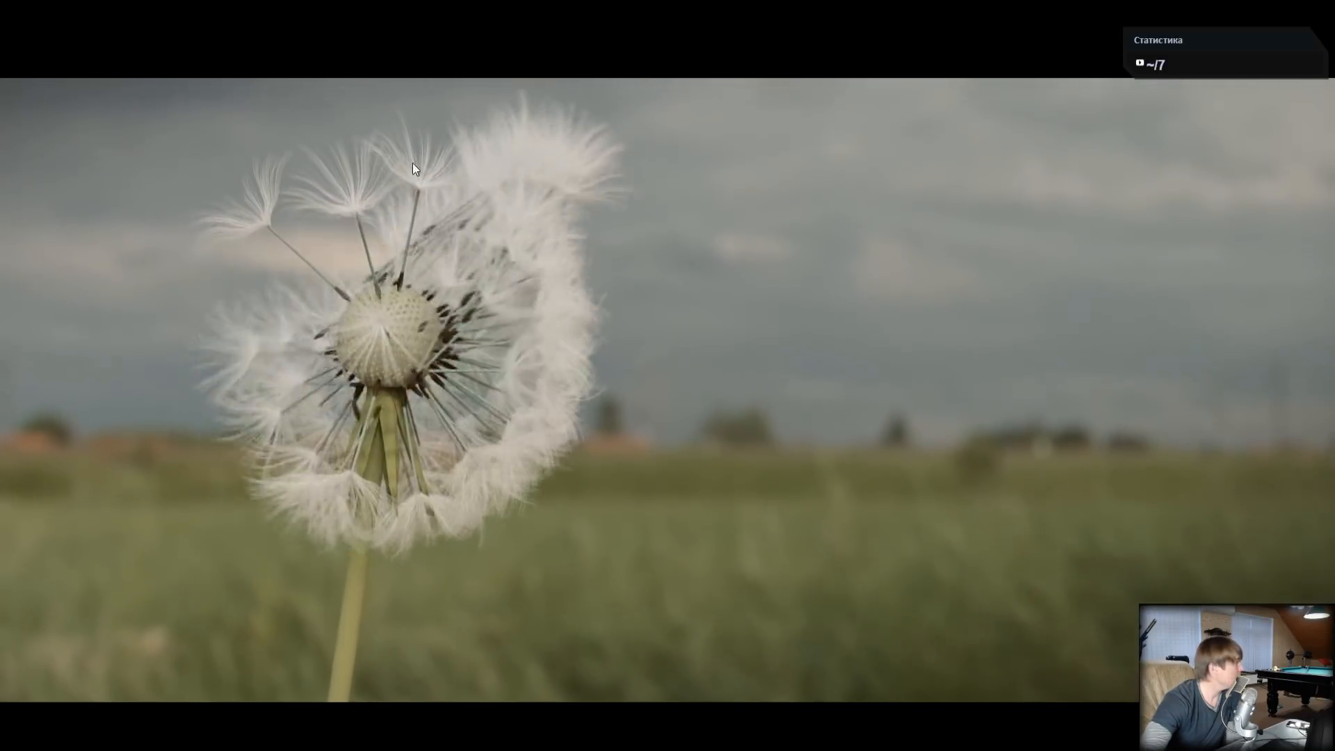
pyautogui.click(767, 326)
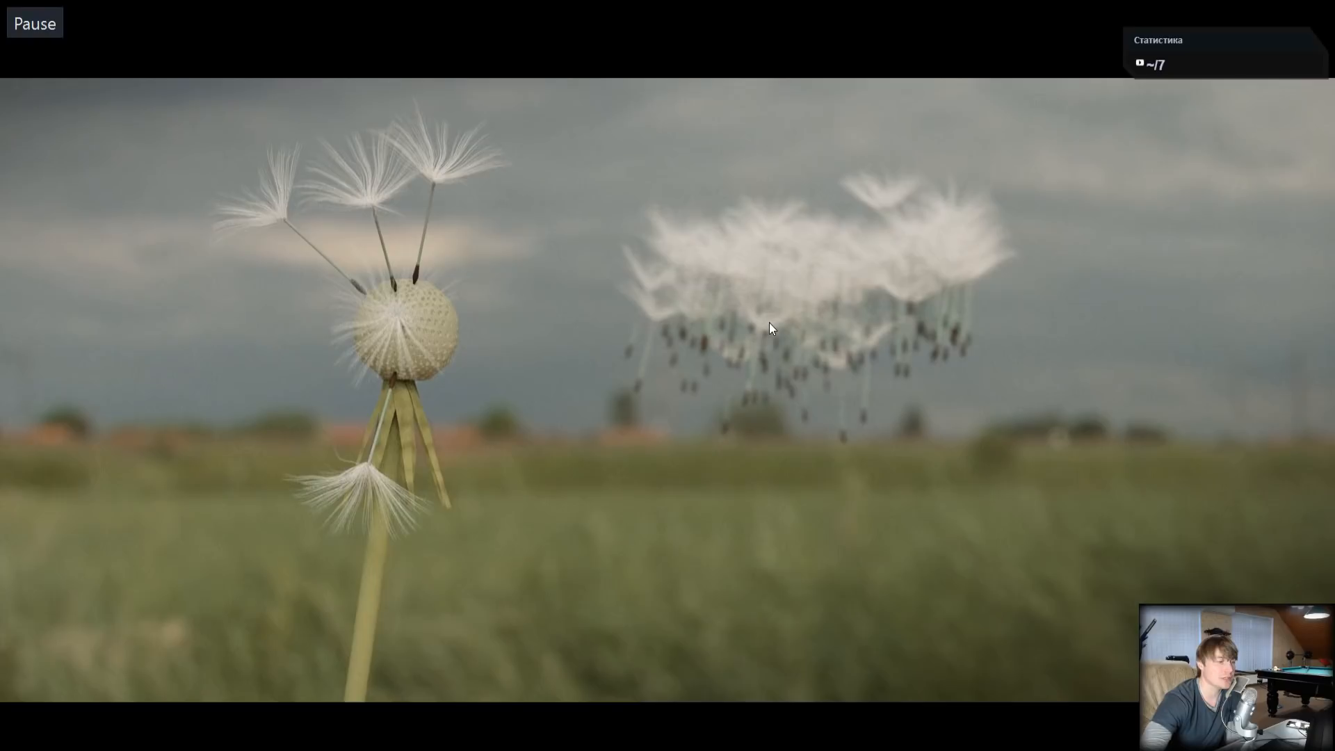
pyautogui.press('Escape')
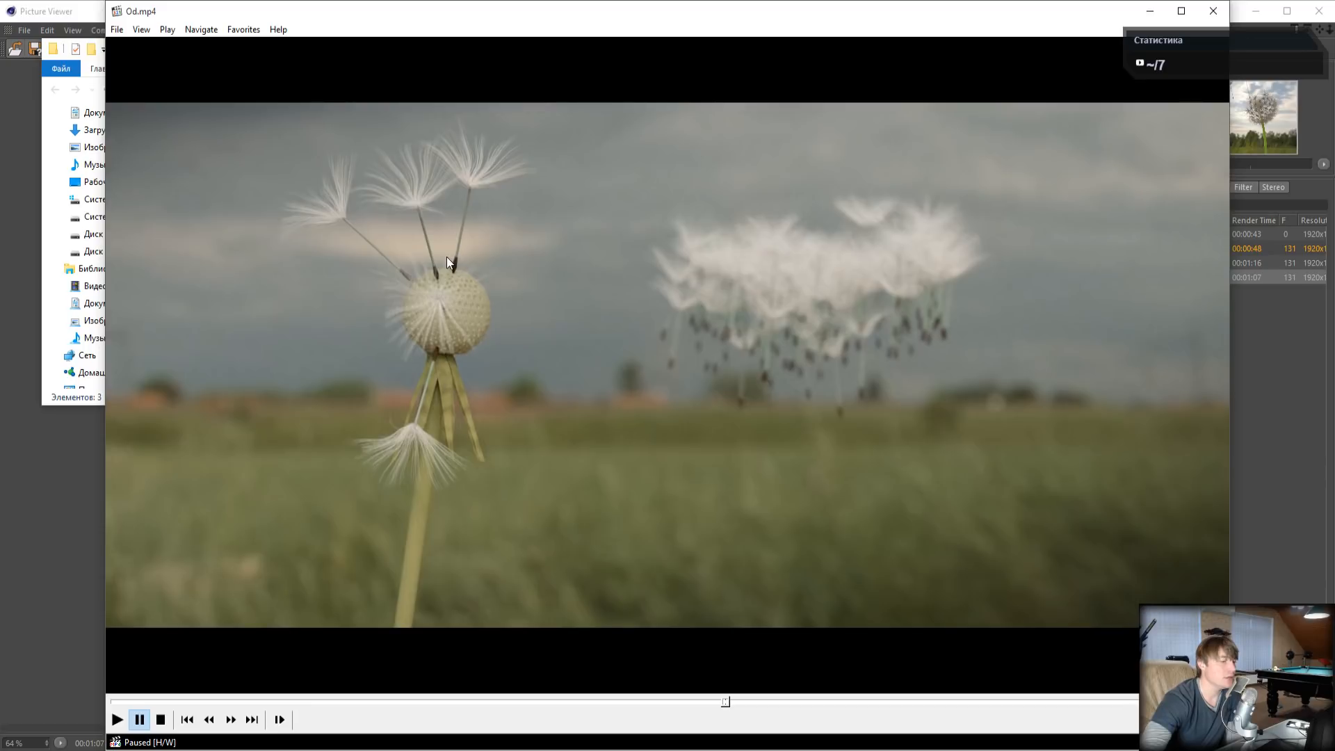
pyautogui.click(1224, 11)
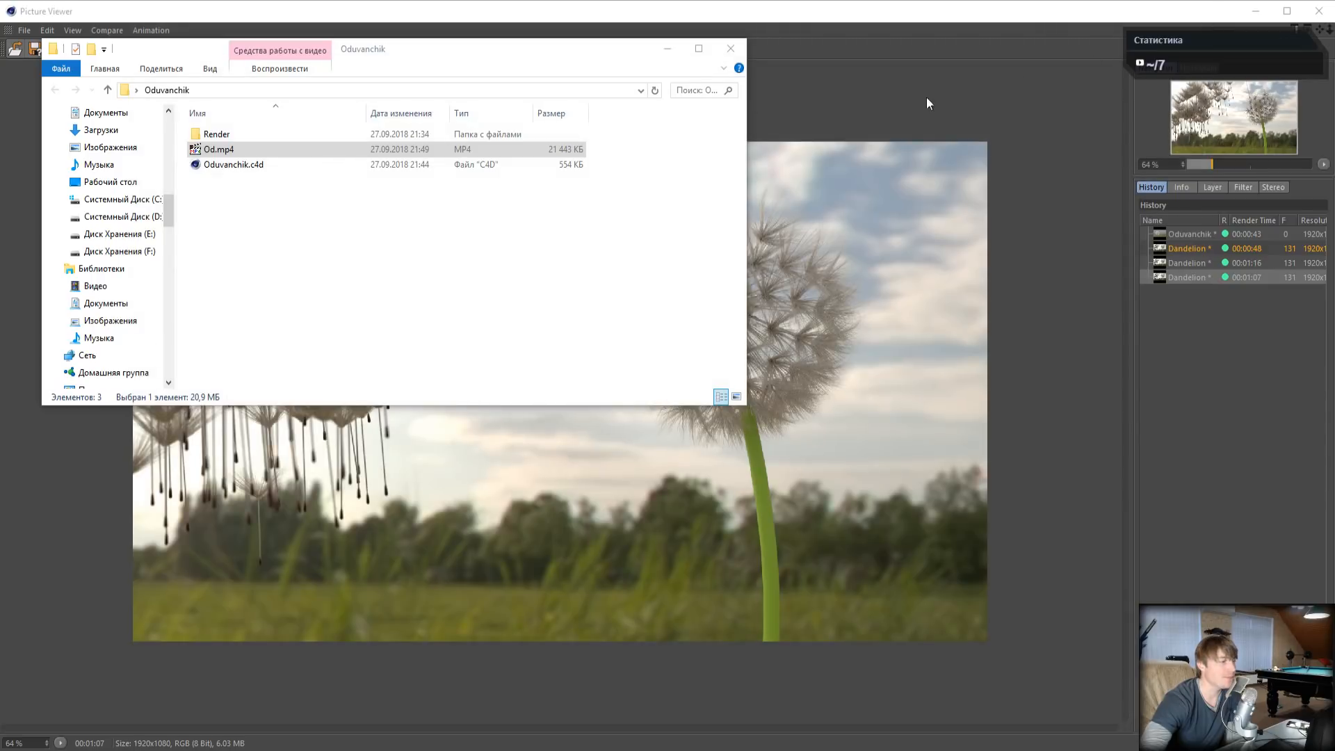
pyautogui.click(675, 49)
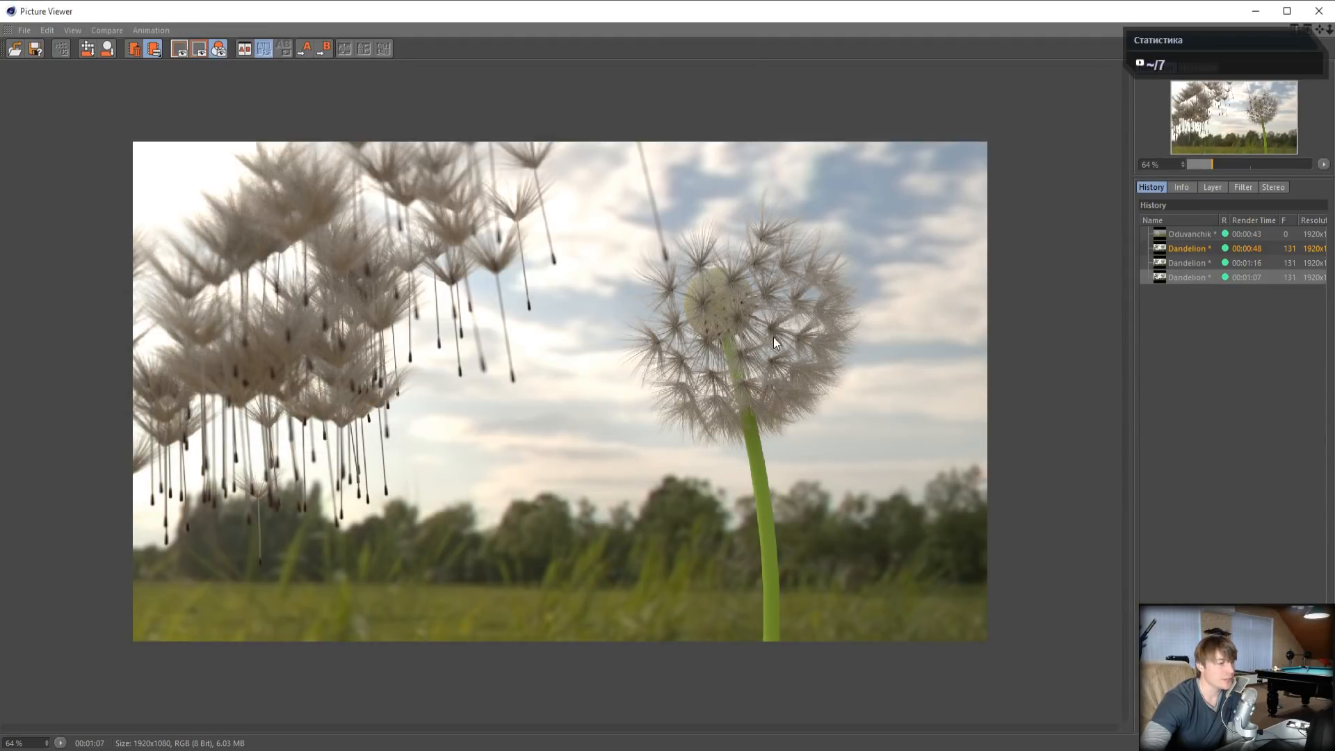
# - Save the finished render as a 16 bits/channel still image Dandelion.png in the Dandelion folder on the desktop
pyautogui.click(34, 49)
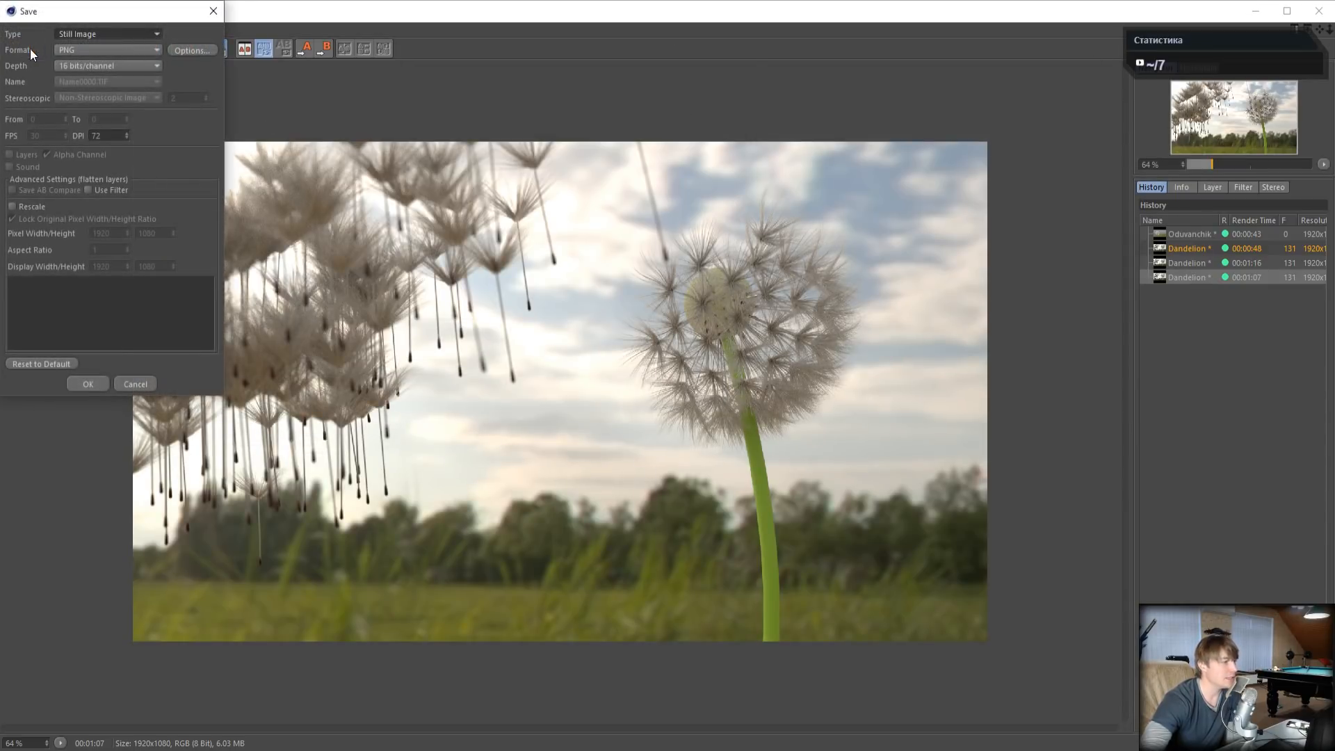
pyautogui.click(85, 384)
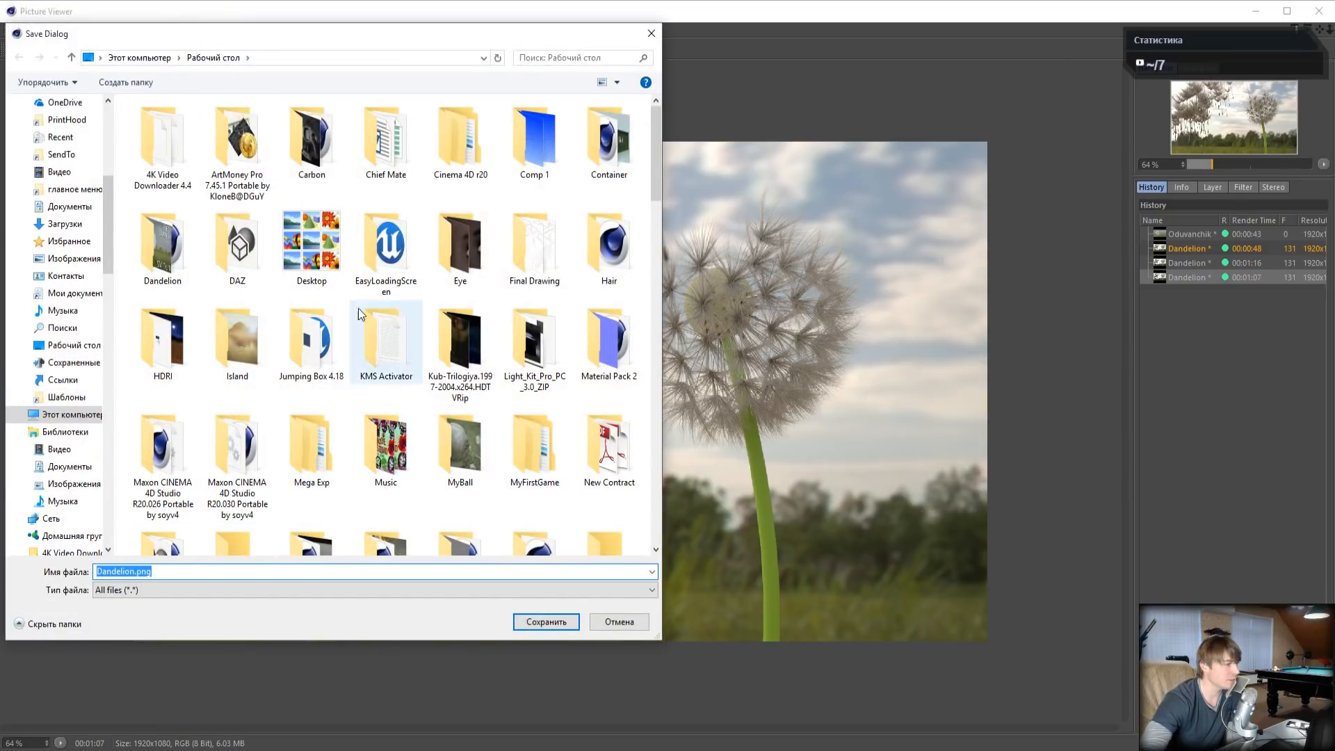
pyautogui.click(189, 227)
pyautogui.press('Return')
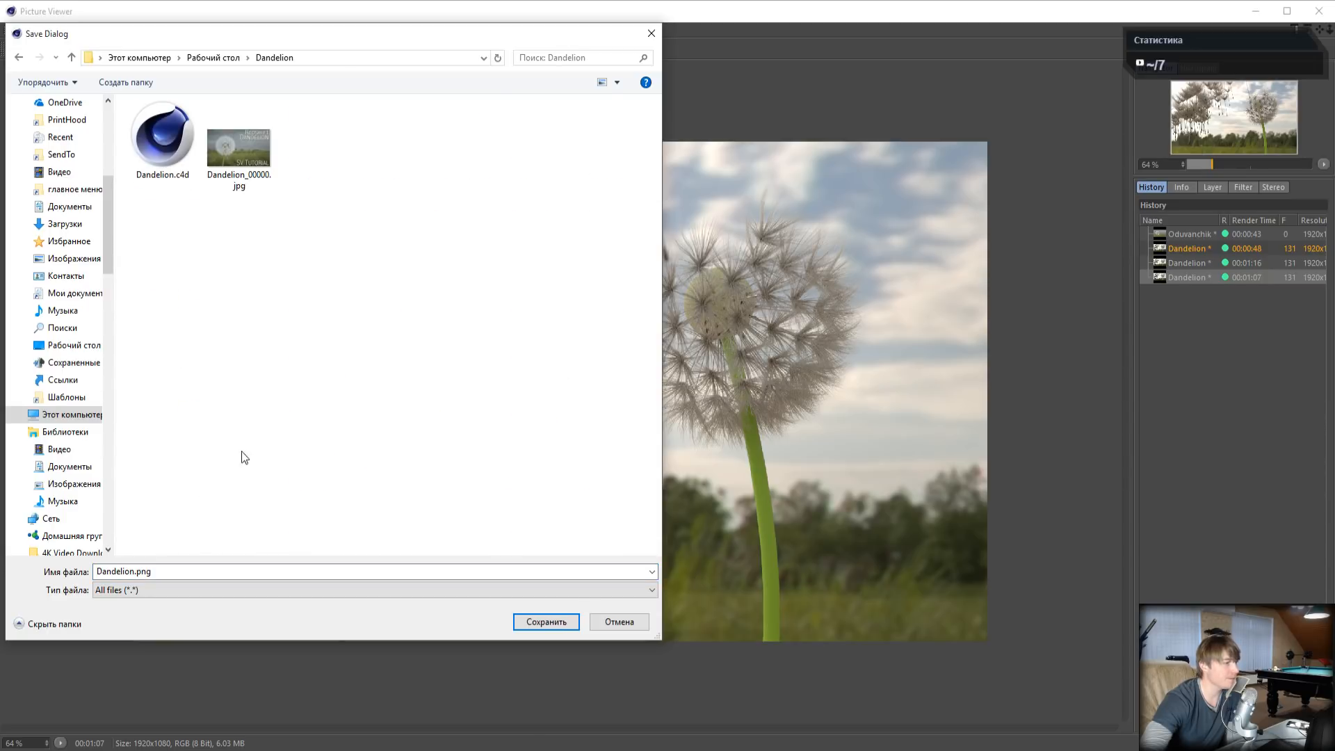
pyautogui.click(548, 625)
# - Switch to After Effects, import the rendered Dandelion.png from the desktop's Dandelion folder, and create a new composition from it
pyautogui.hotkey('alt', 'Tab')
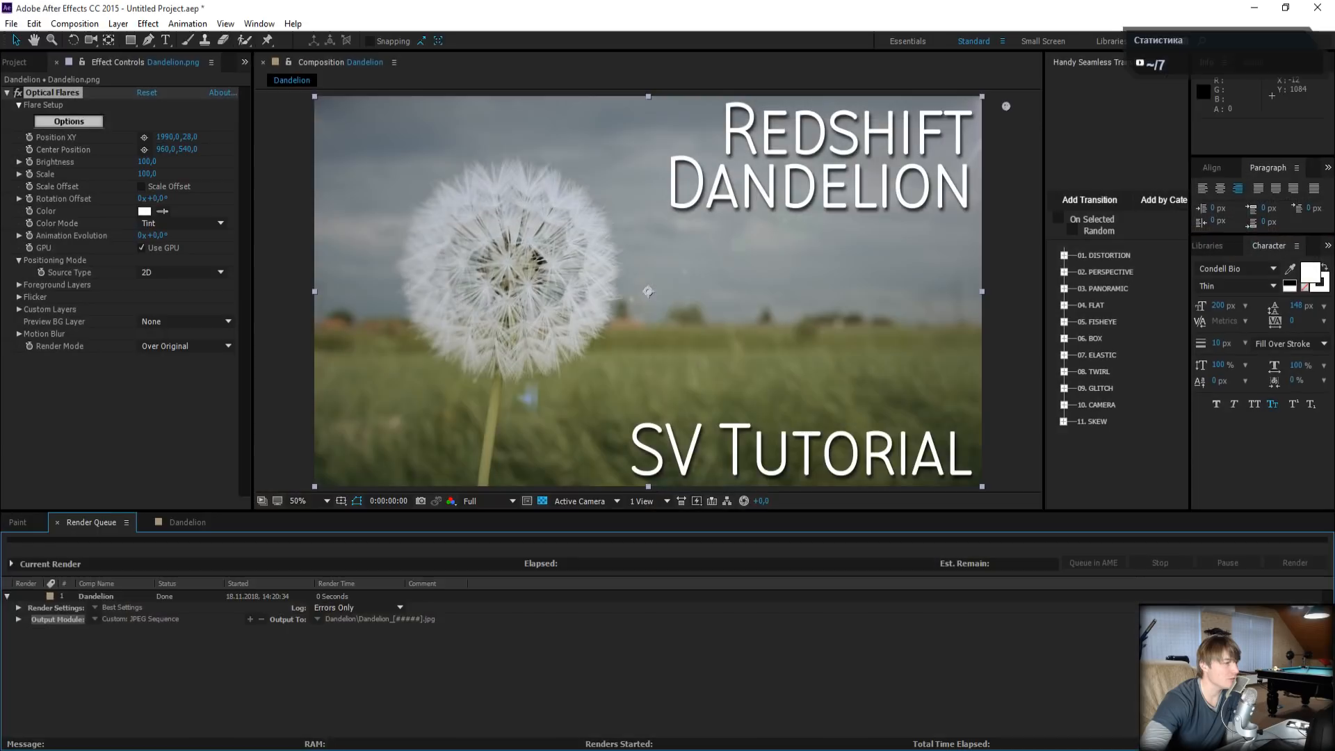
pyautogui.click(13, 64)
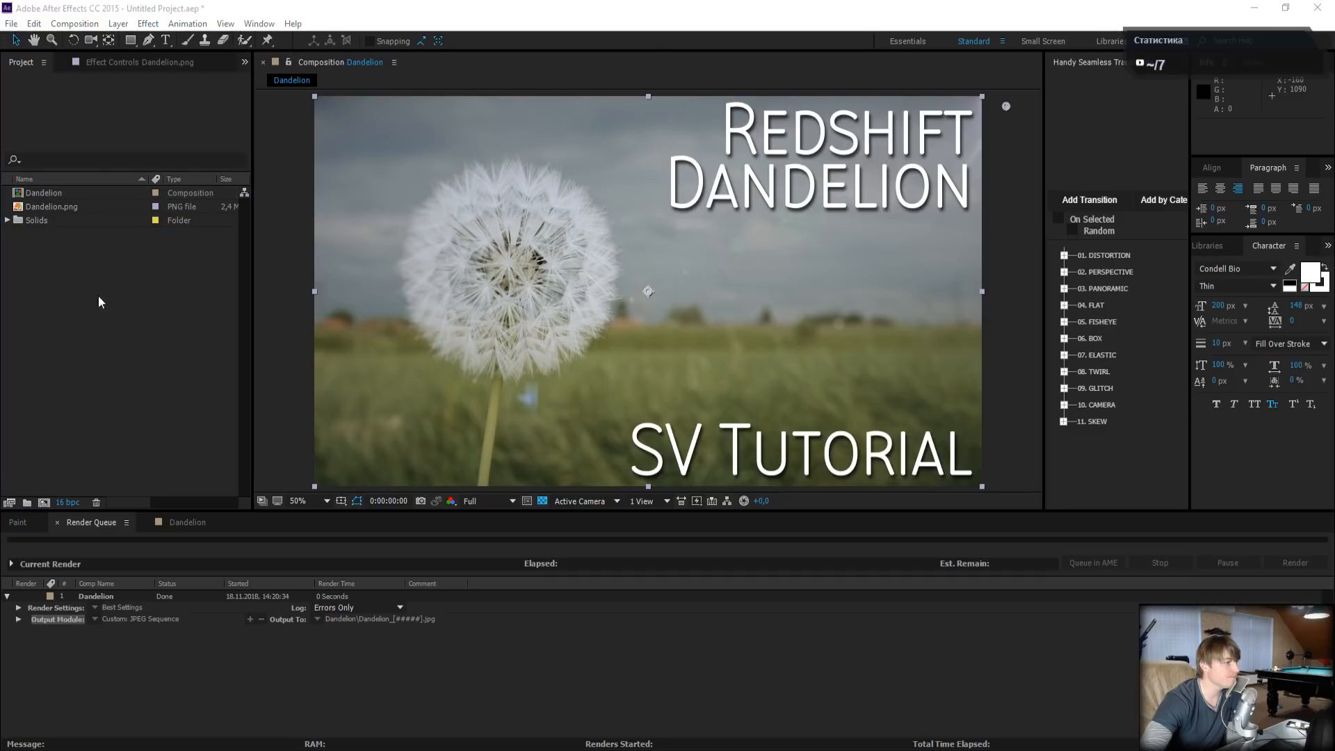
pyautogui.doubleClick(98, 299)
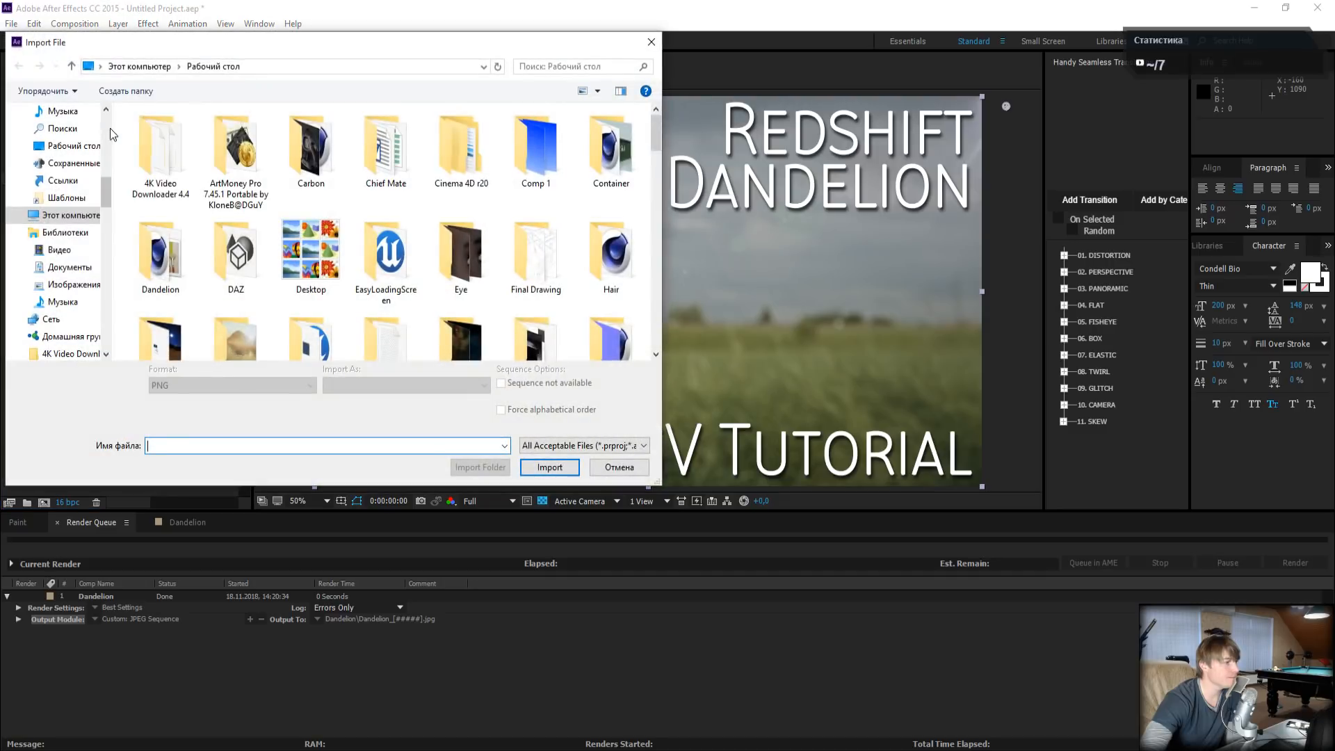
pyautogui.doubleClick(162, 257)
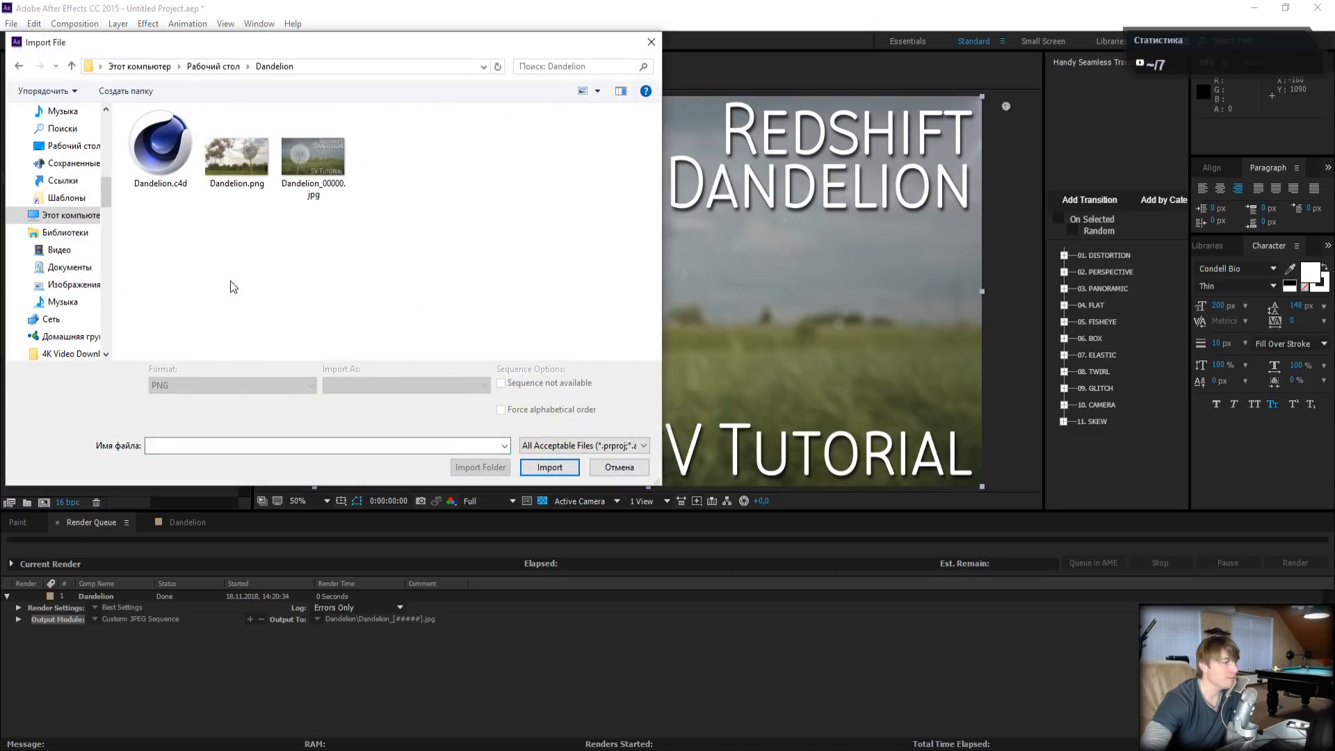
pyautogui.click(237, 159)
pyautogui.click(542, 458)
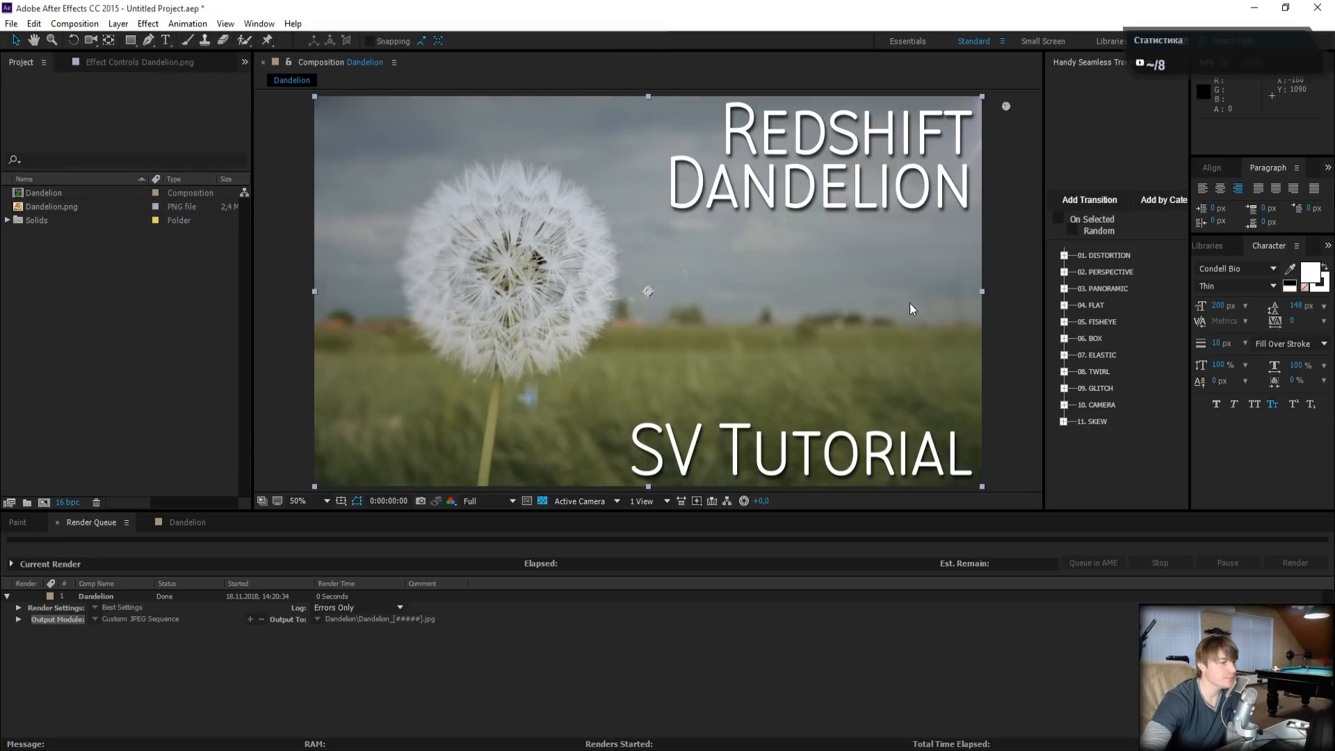
pyautogui.click(70, 219)
pyautogui.moveTo(75, 219); pyautogui.dragTo(43, 500)
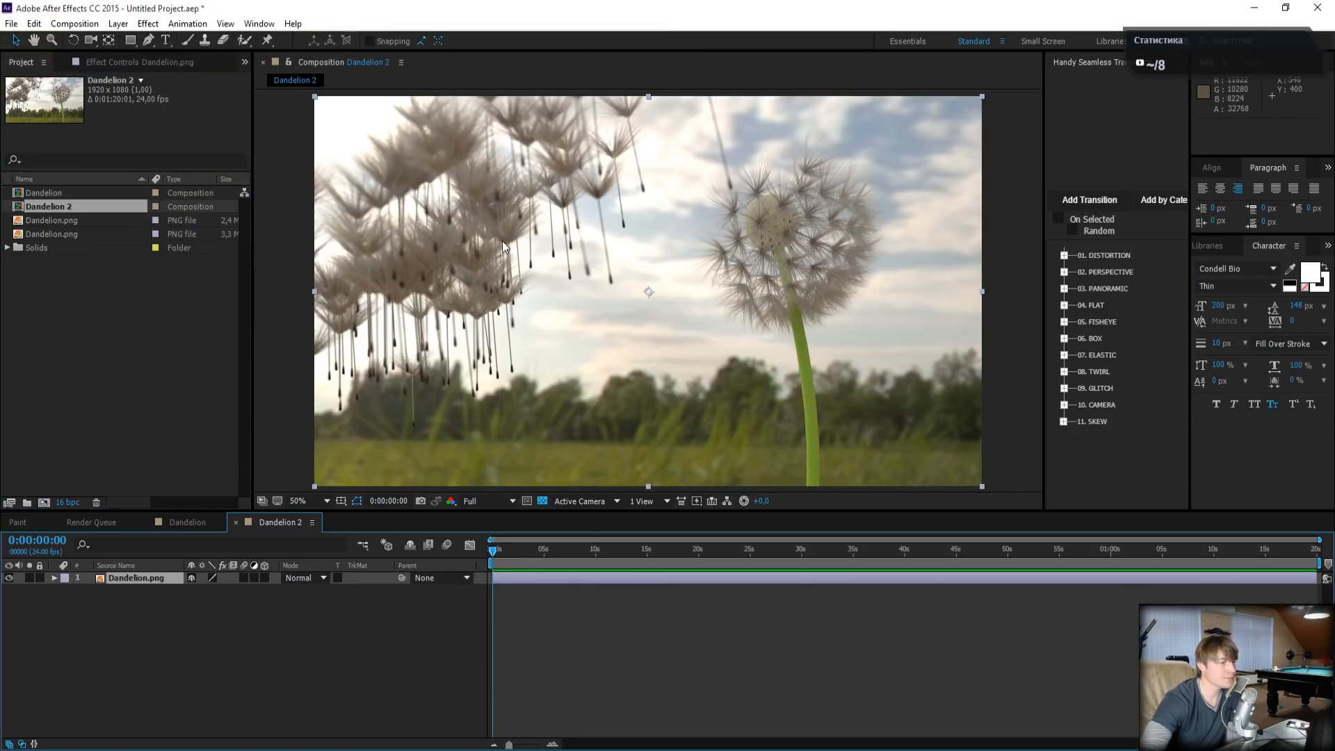
# - Apply the Video Copilot Optical Flares effect to the Dandelion.png layer and load the Real Sun preset from the Light presets
pyautogui.click(149, 23)
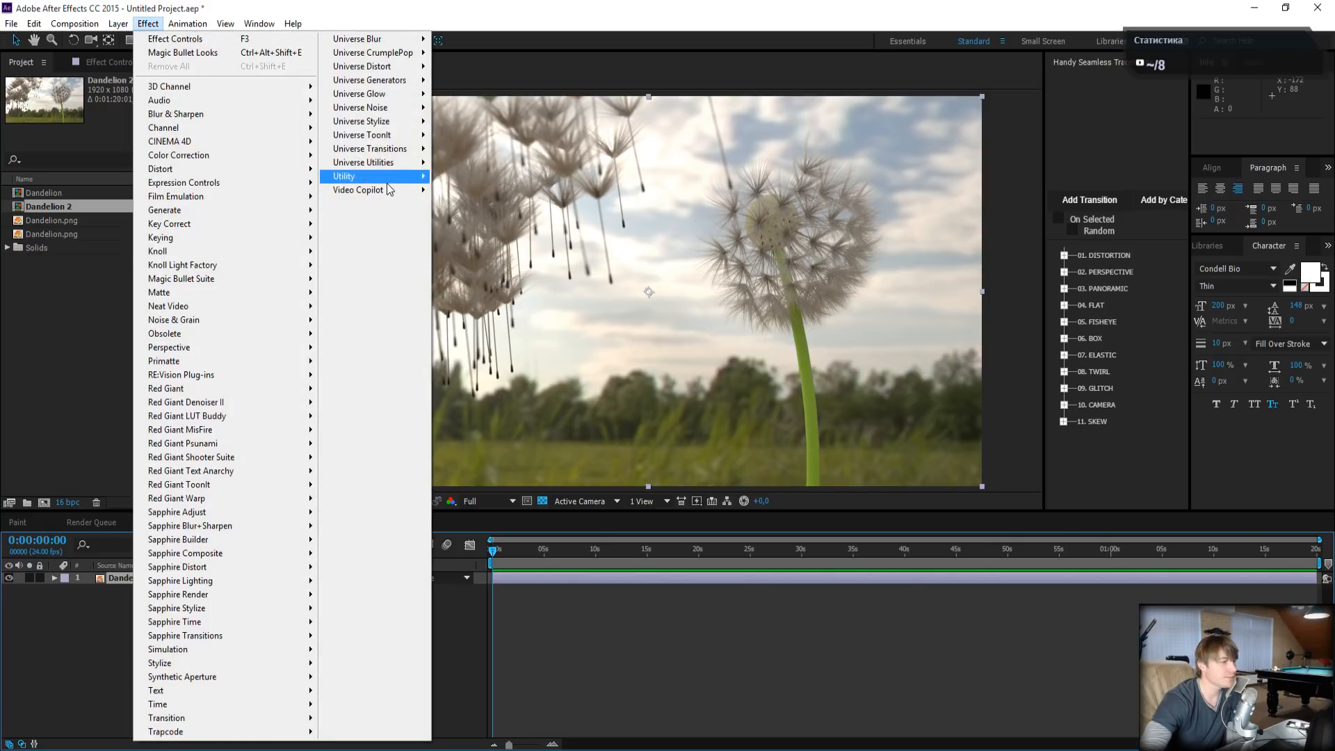
pyautogui.moveTo(390, 190)
pyautogui.click(525, 228)
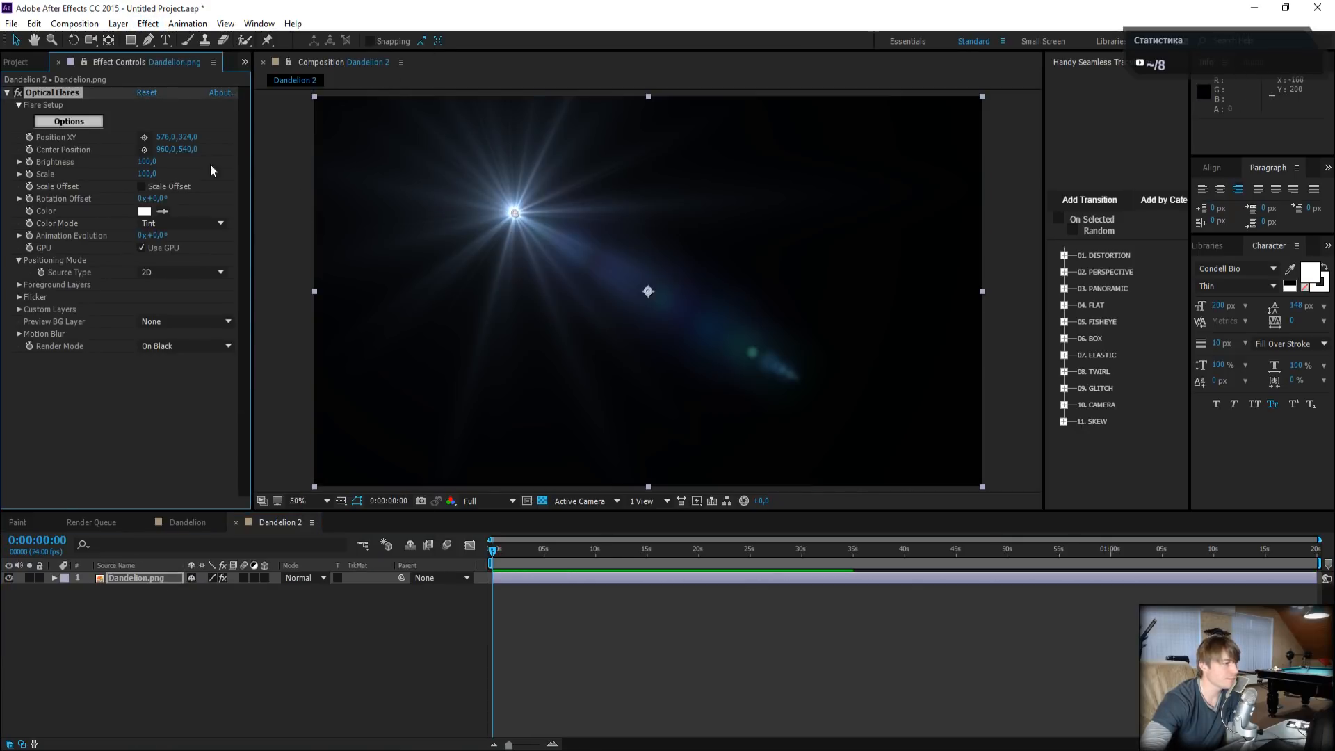
pyautogui.click(68, 122)
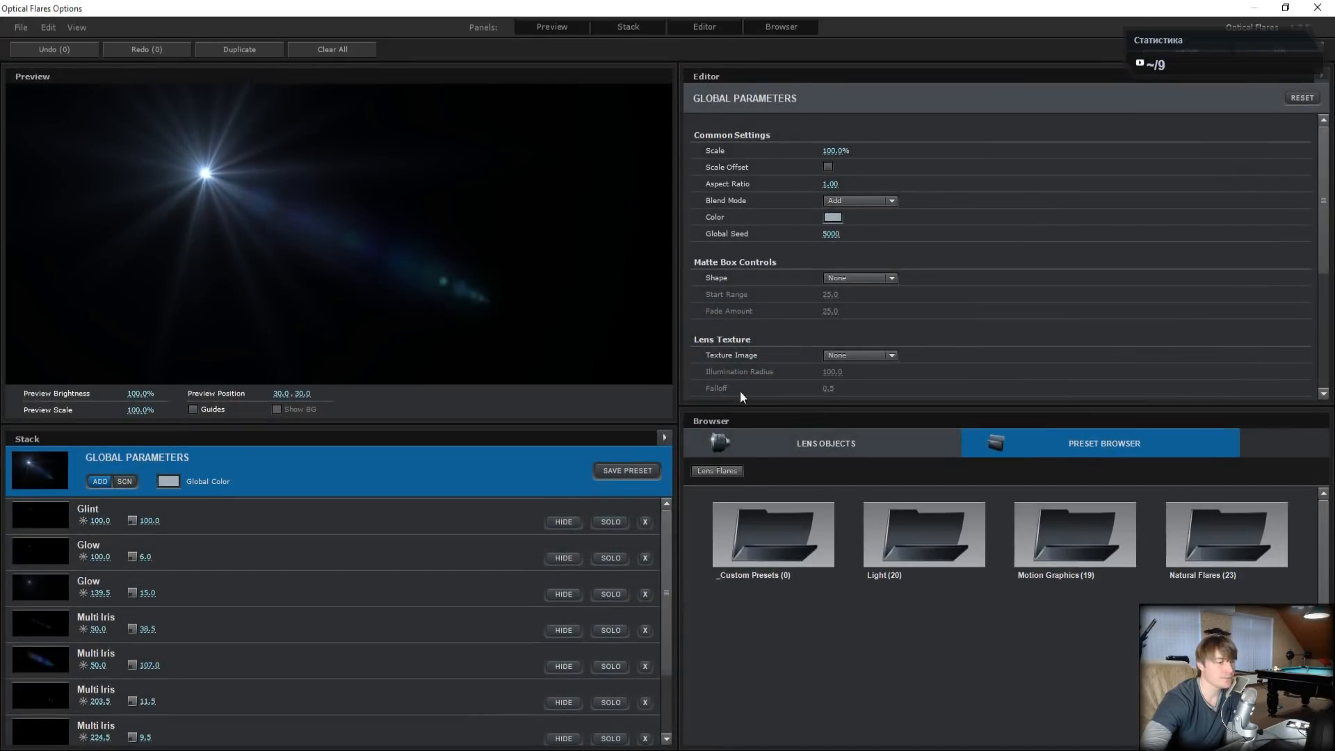
pyautogui.doubleClick(908, 525)
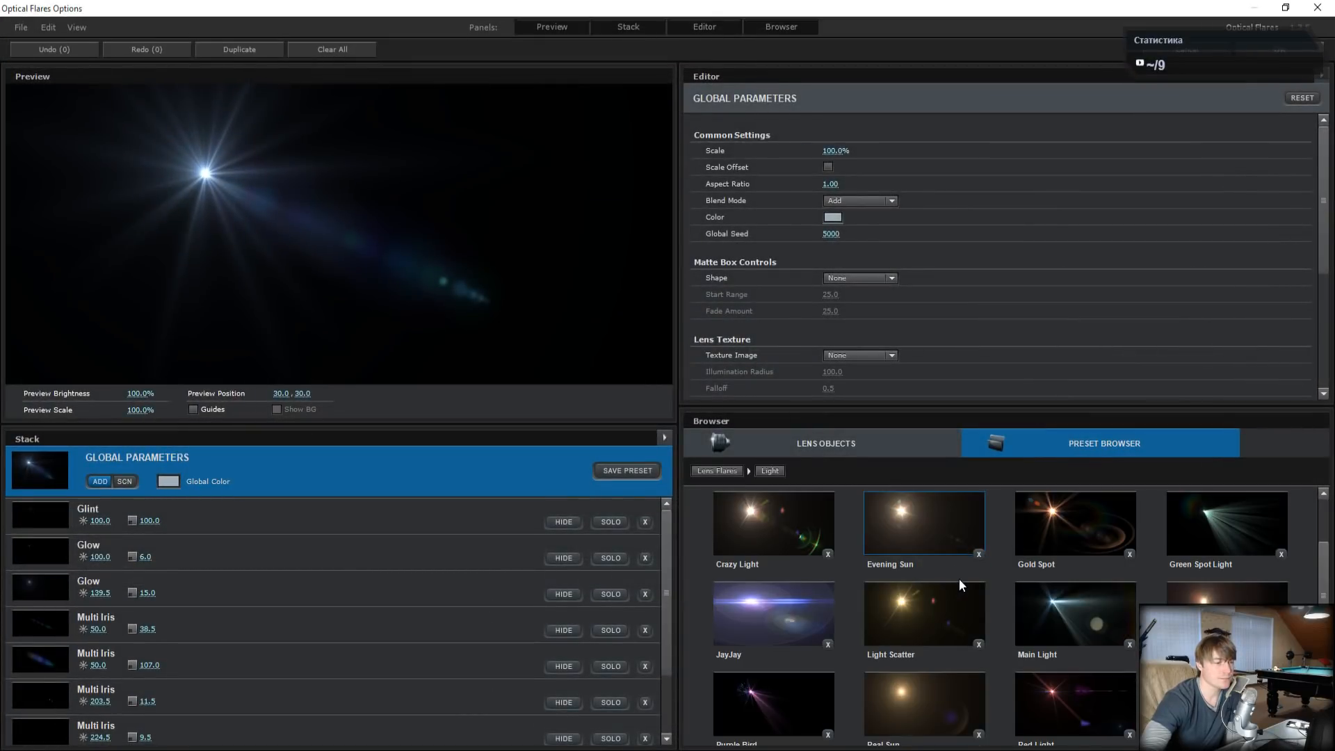
pyautogui.click(919, 692)
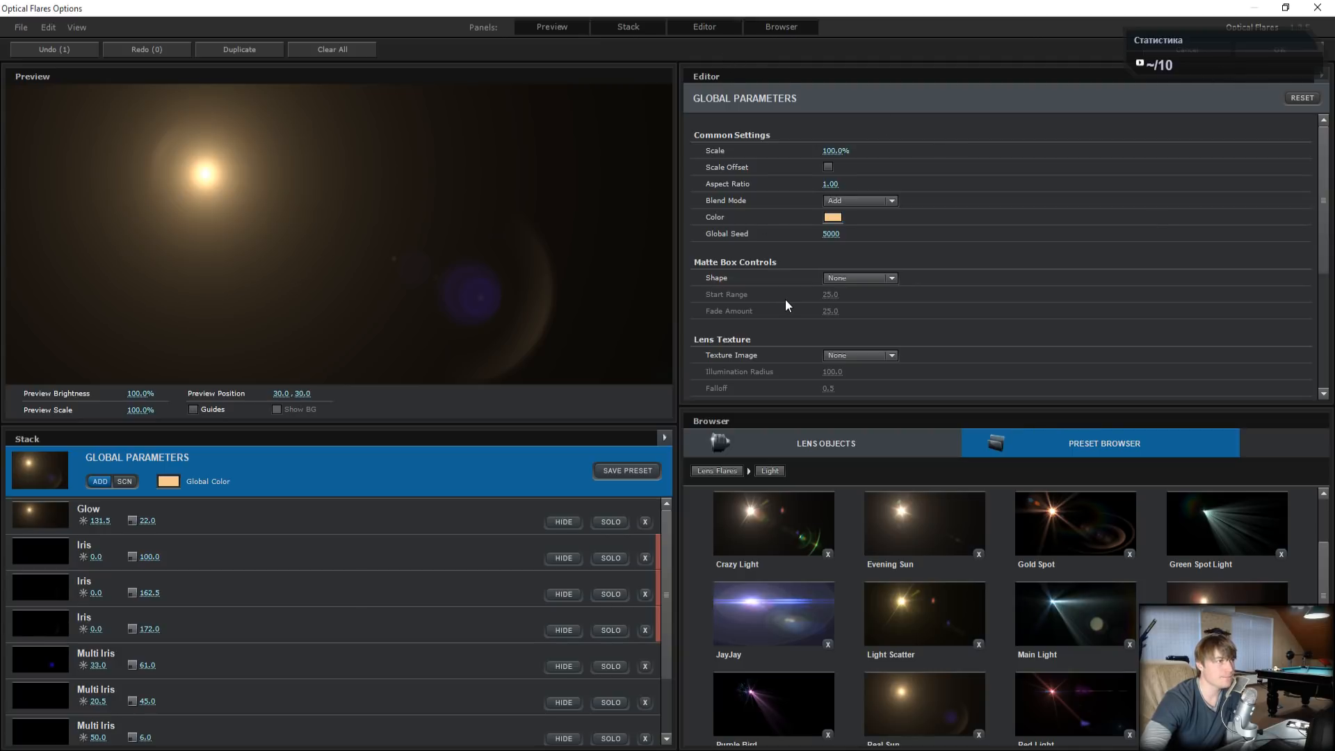
# - Set the flare's lens texture image to Dirty and accept the Optical Flares options
pyautogui.click(863, 354)
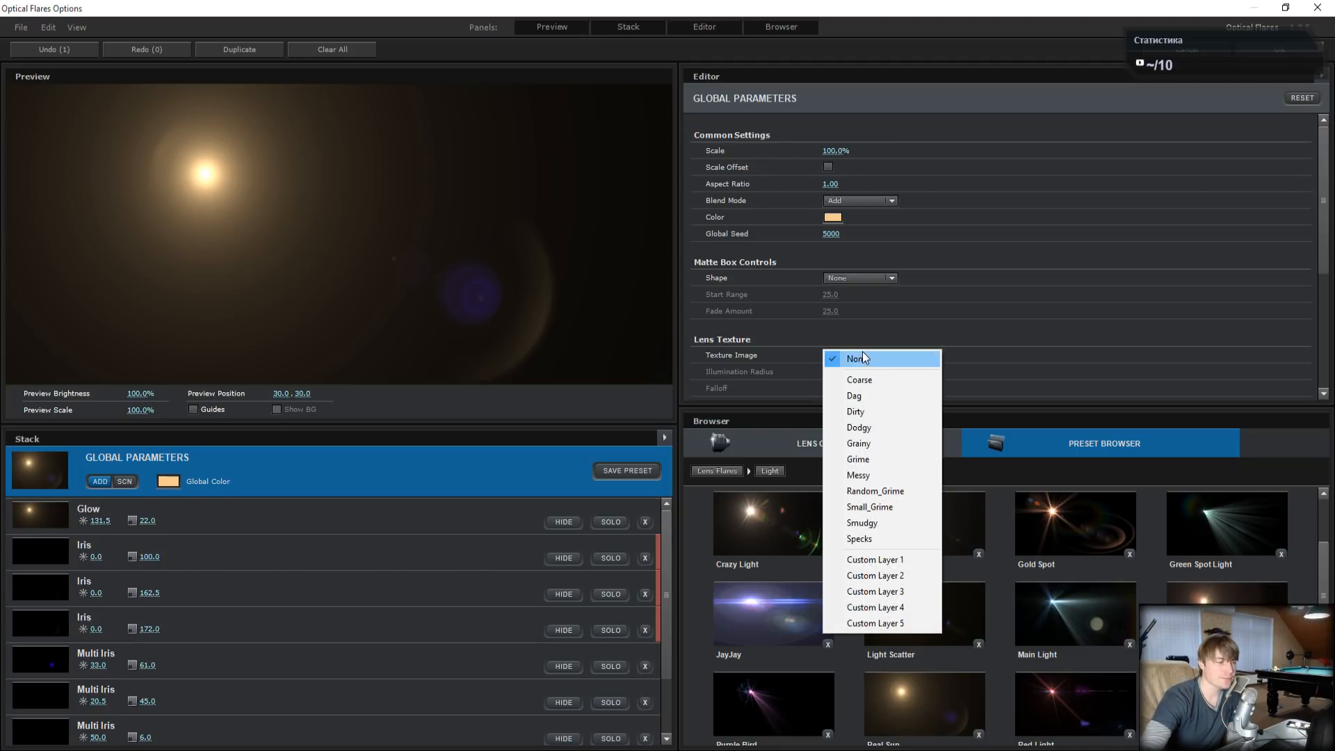
pyautogui.click(889, 411)
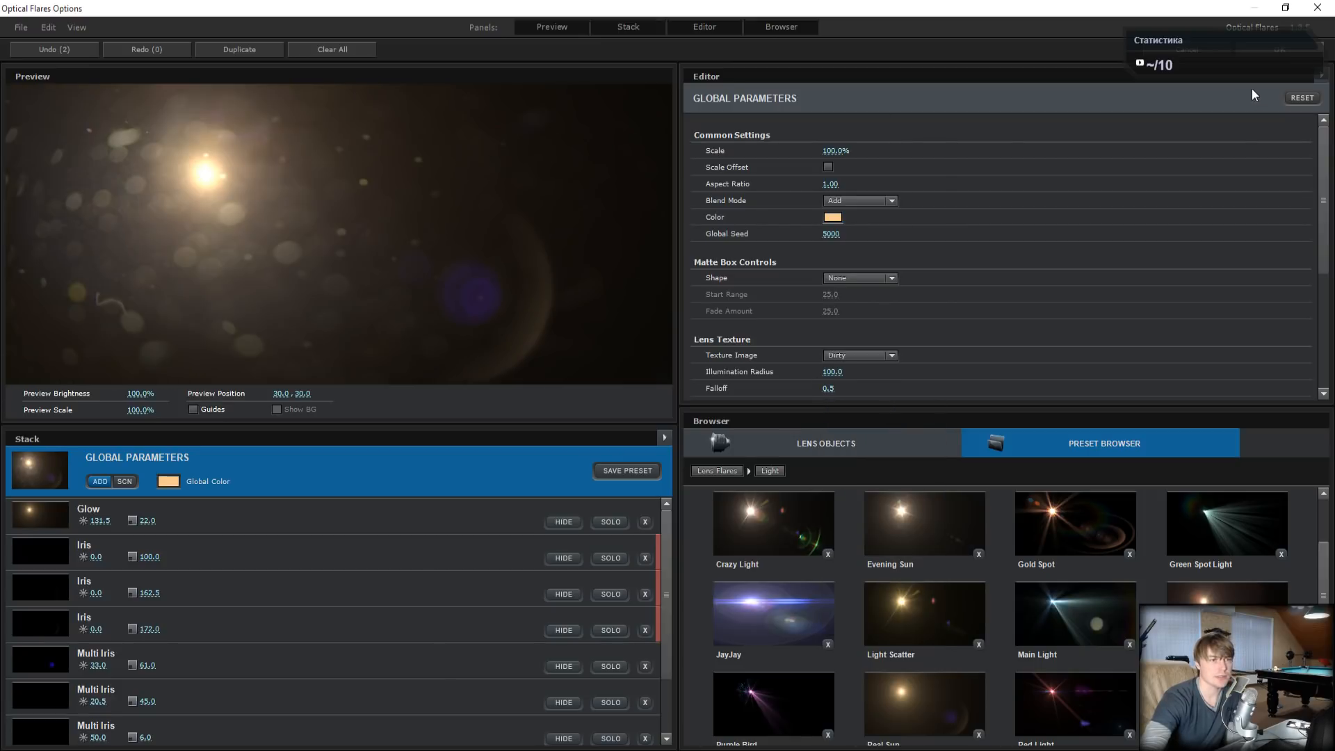
pyautogui.click(1283, 49)
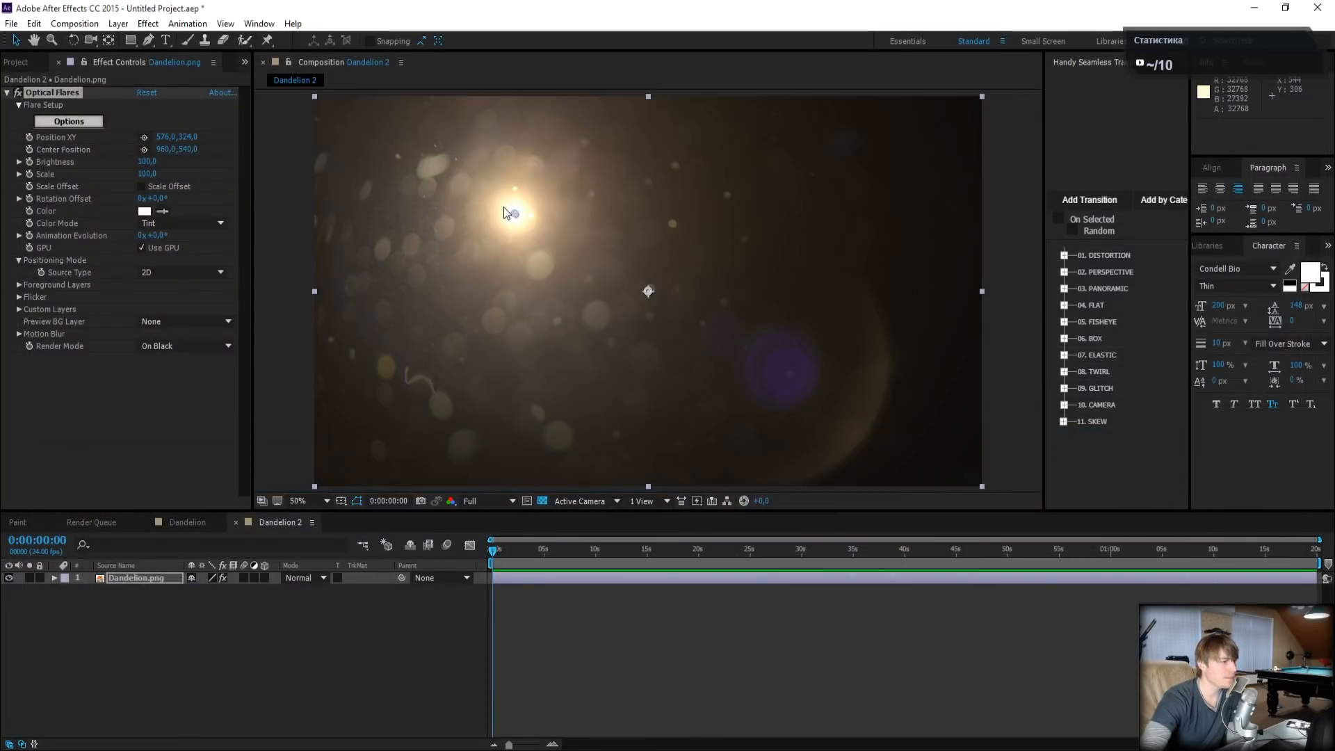
# - Set the flare's render mode to Over Original and place it just outside the frame's upper-left corner, at about -100, 48
pyautogui.click(167, 343)
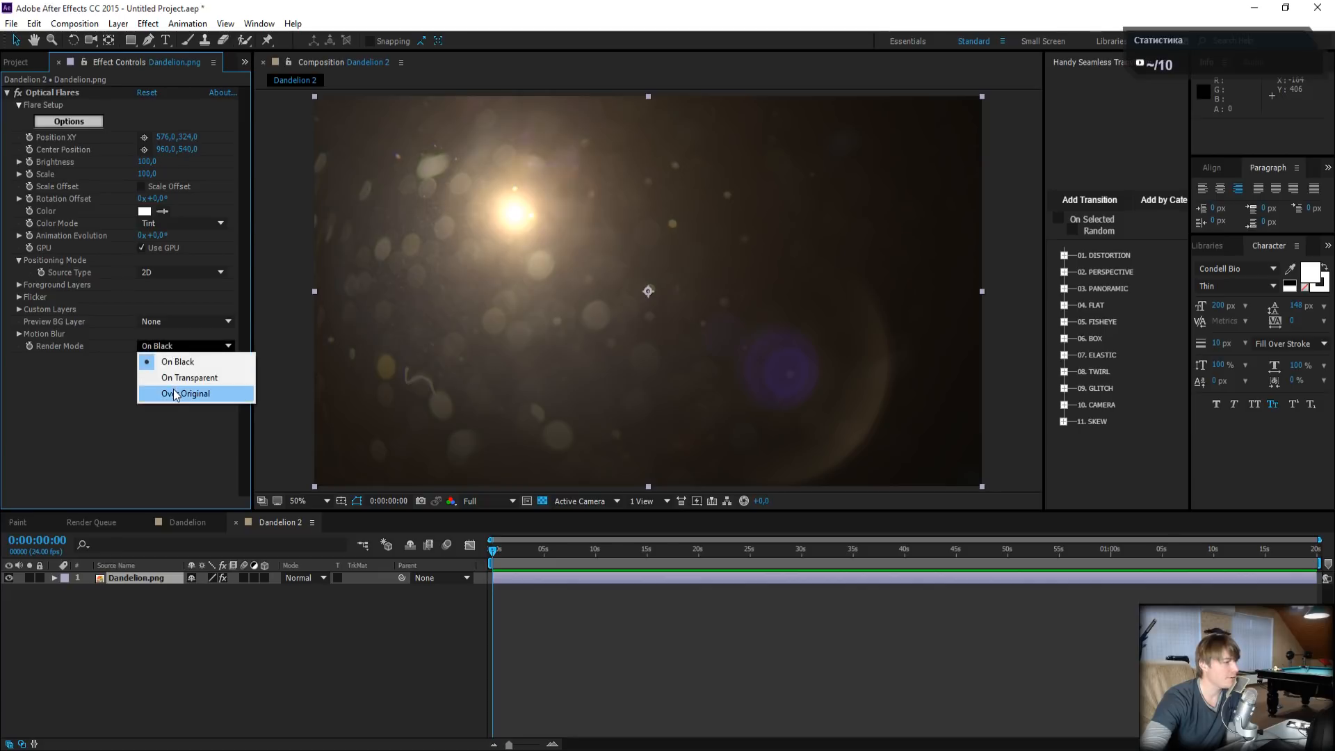
pyautogui.click(178, 393)
pyautogui.moveTo(516, 214); pyautogui.dragTo(283, 116)
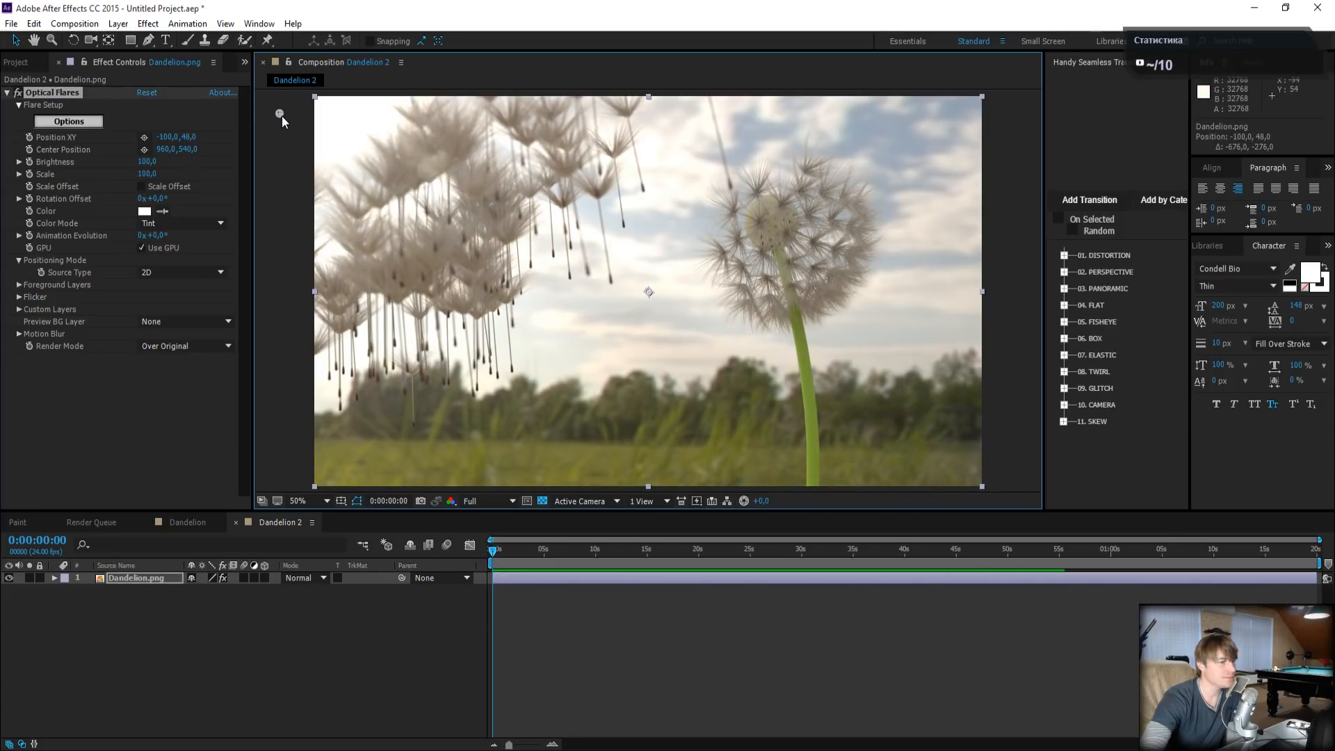
# - Add an adjustment layer above the Dandelion.png layer and apply the Magic Bullet Looks effect to it
pyautogui.click(190, 24)
pyautogui.moveTo(118, 23)
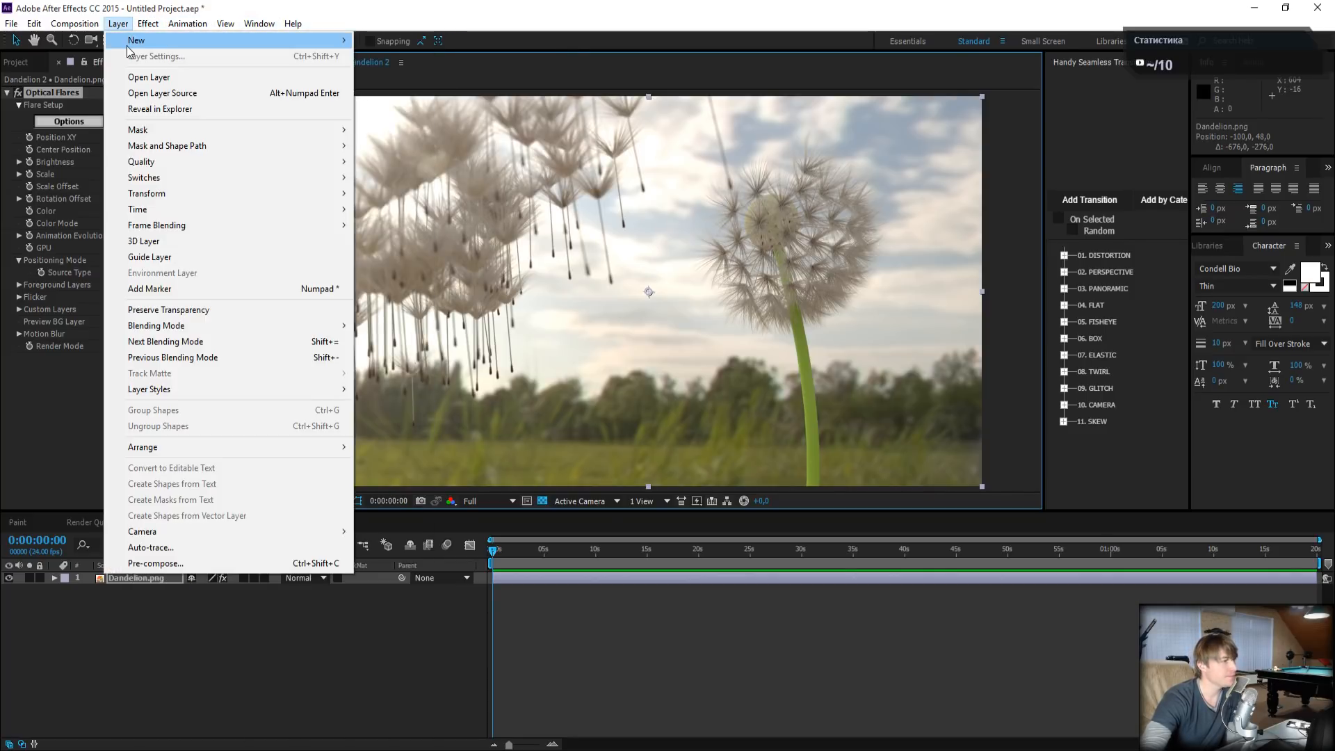
pyautogui.moveTo(209, 40)
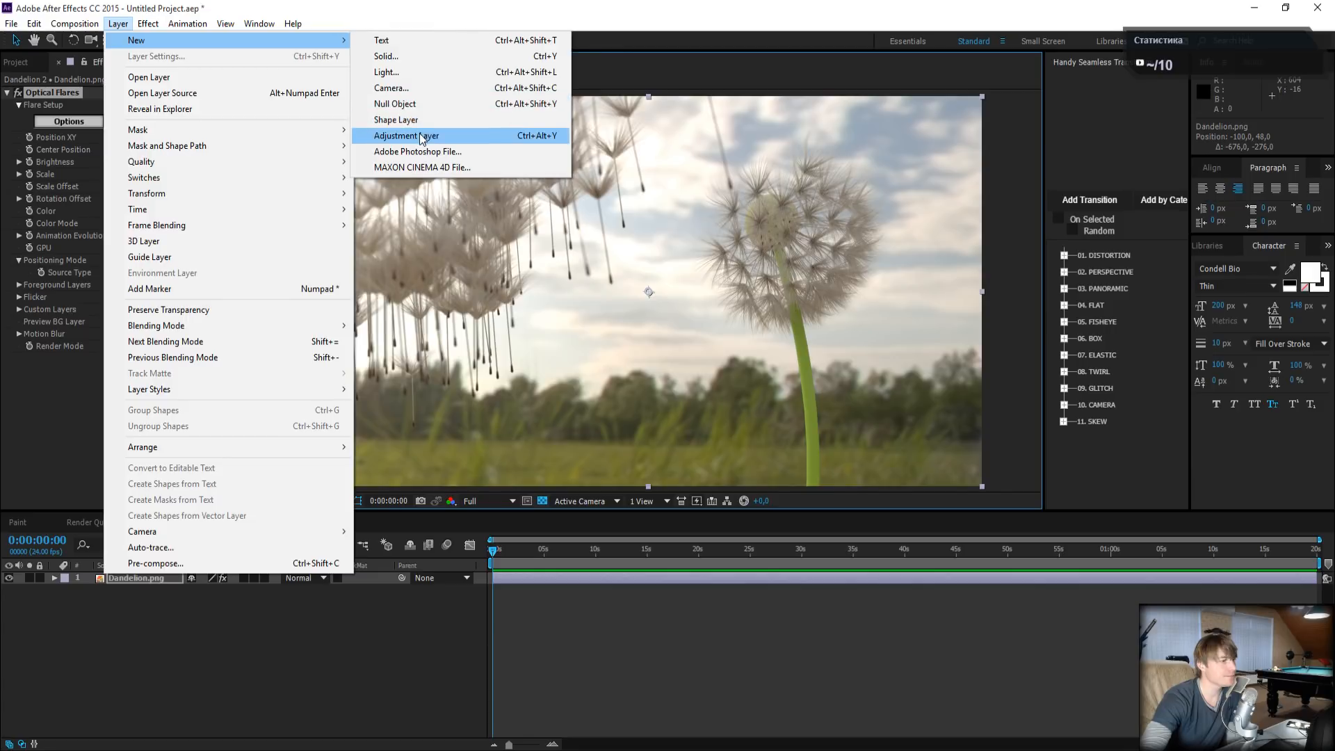
pyautogui.click(418, 136)
pyautogui.click(187, 25)
pyautogui.moveTo(149, 25)
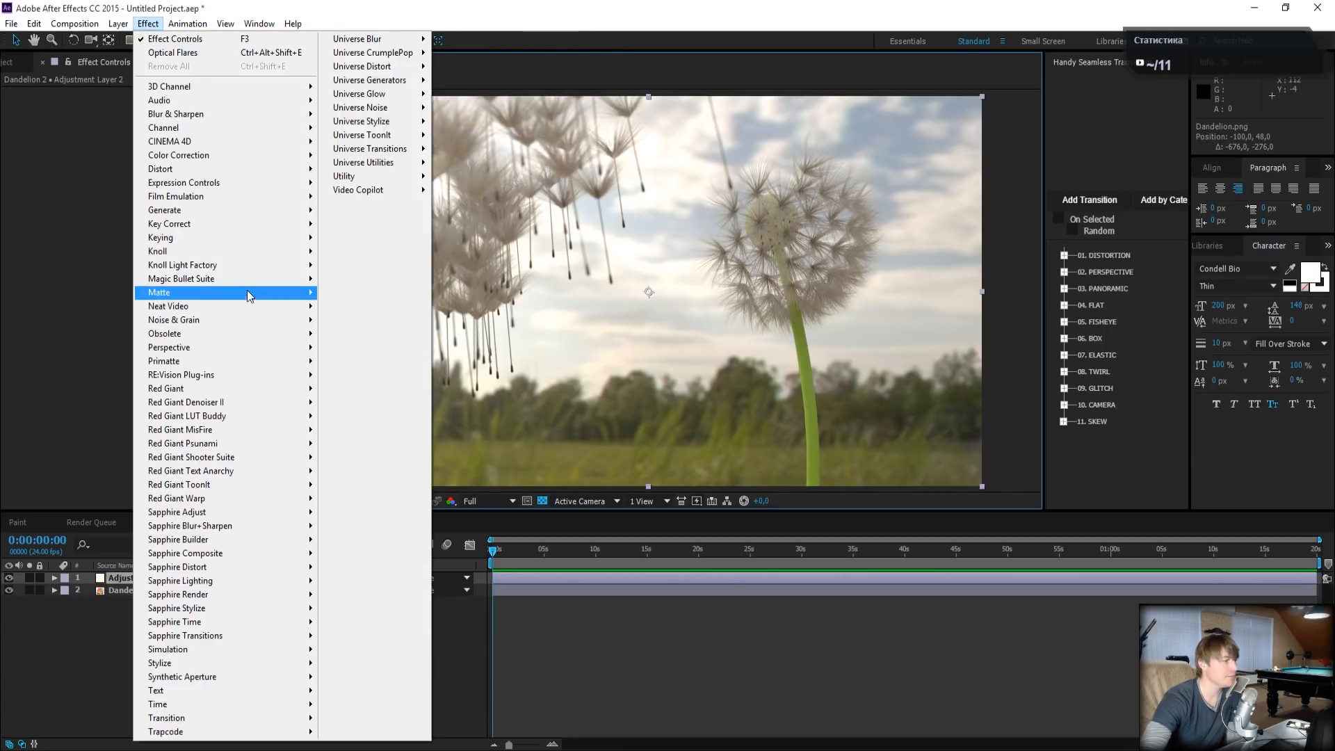
pyautogui.moveTo(214, 279)
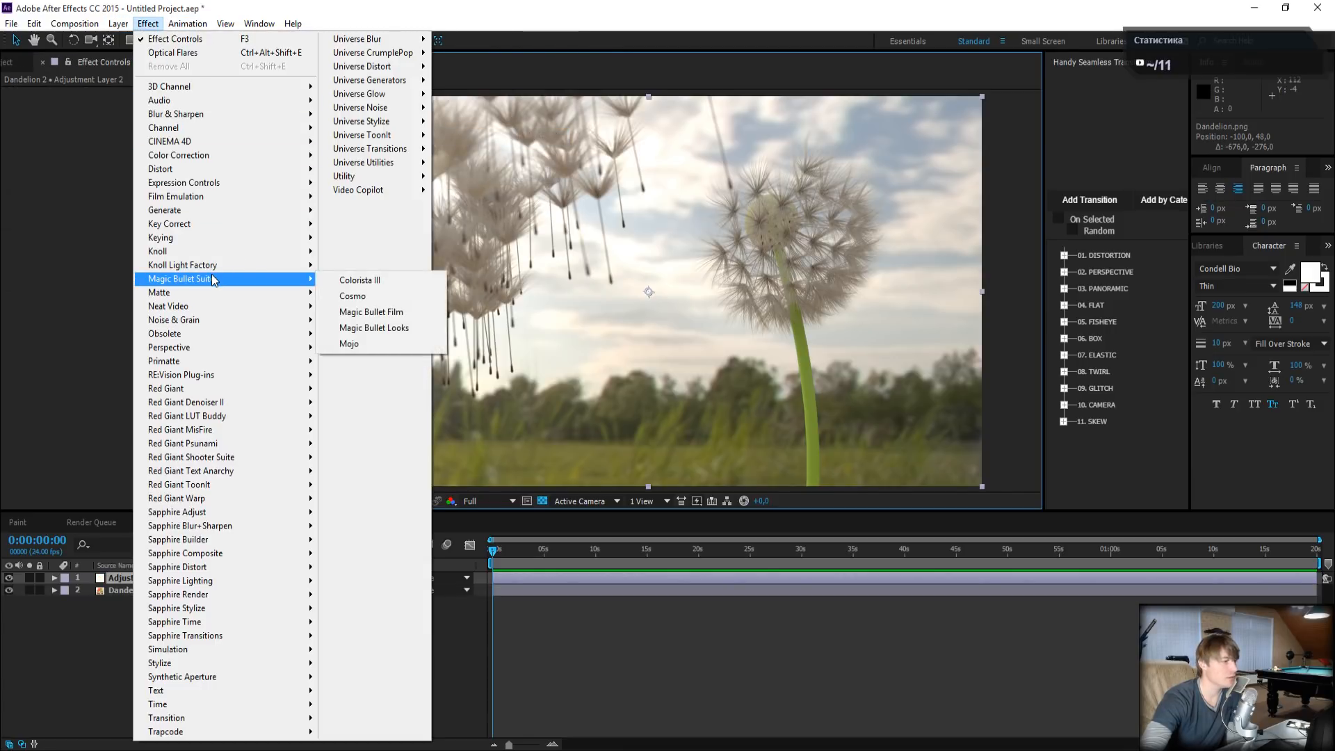
pyautogui.click(376, 328)
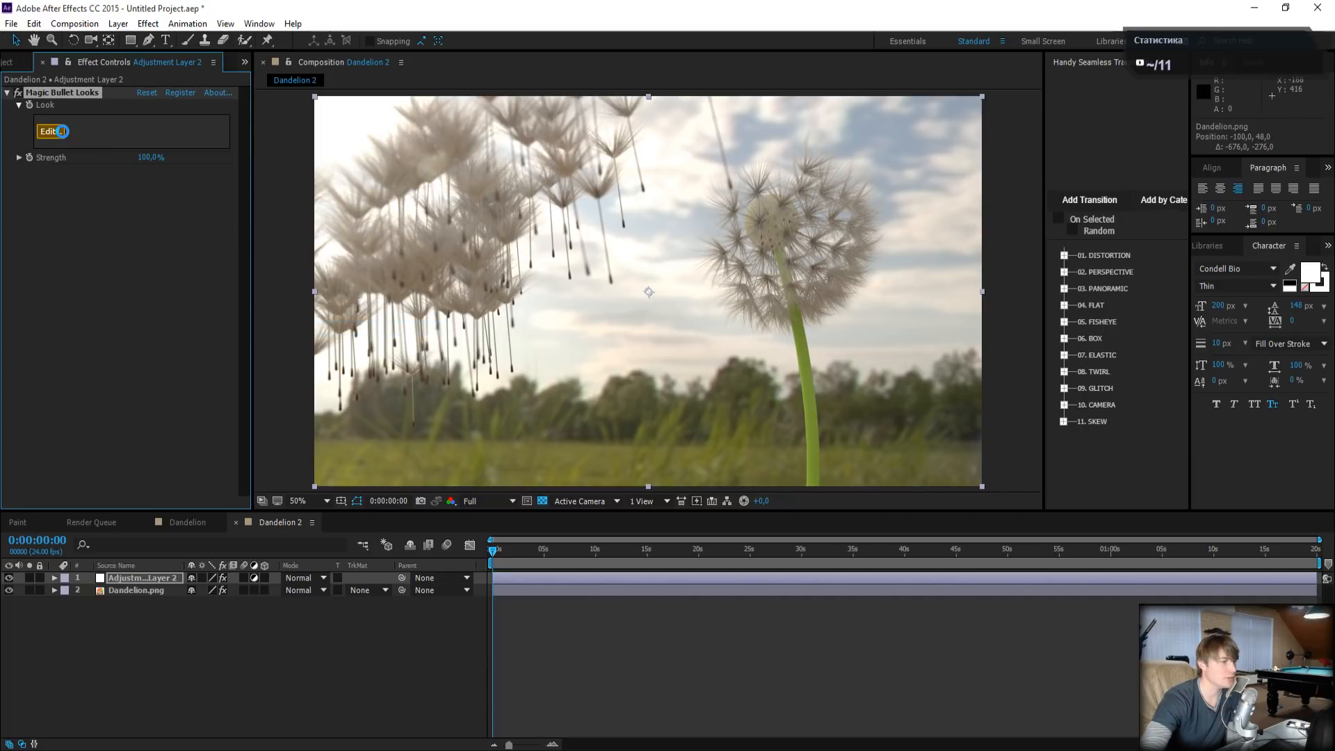
# - Try several Blockbuster looks on the adjustment layer's Magic Bullet Looks effect and apply the Bunker look
pyautogui.click(51, 131)
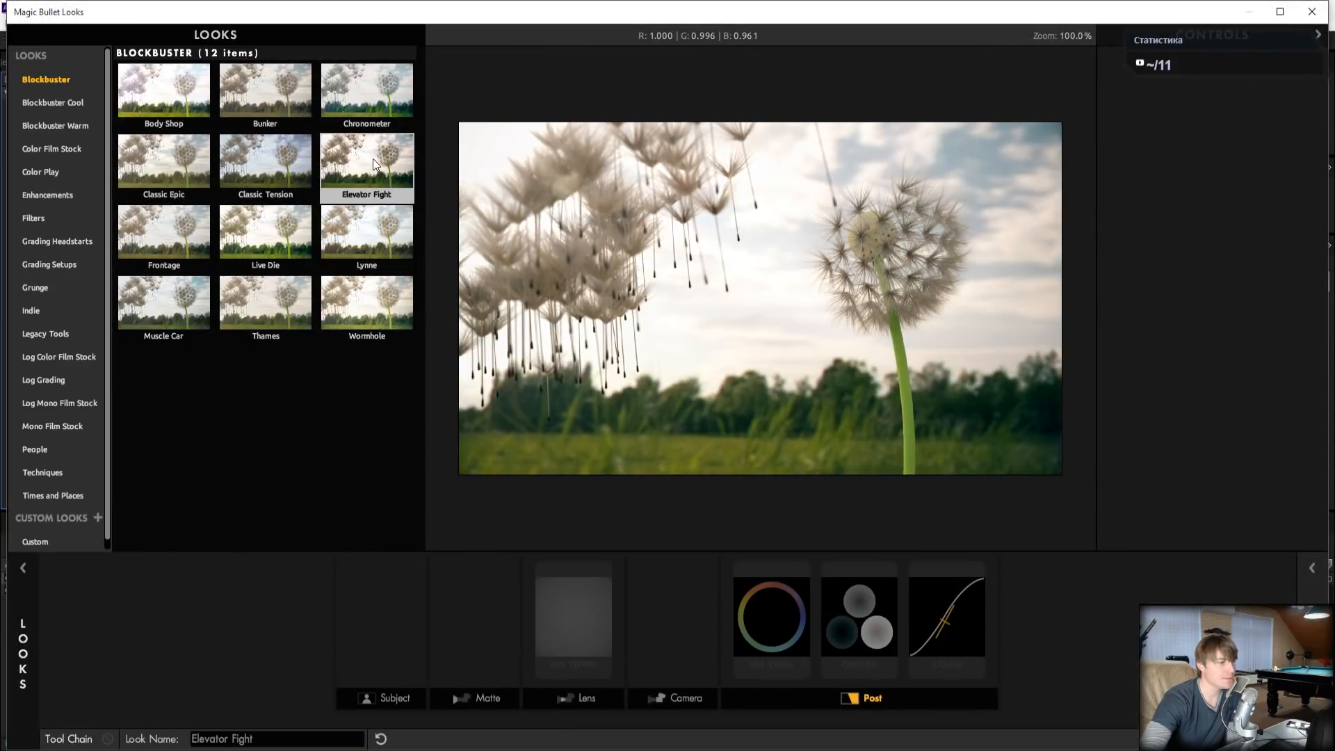
pyautogui.click(372, 106)
pyautogui.click(342, 237)
pyautogui.click(239, 166)
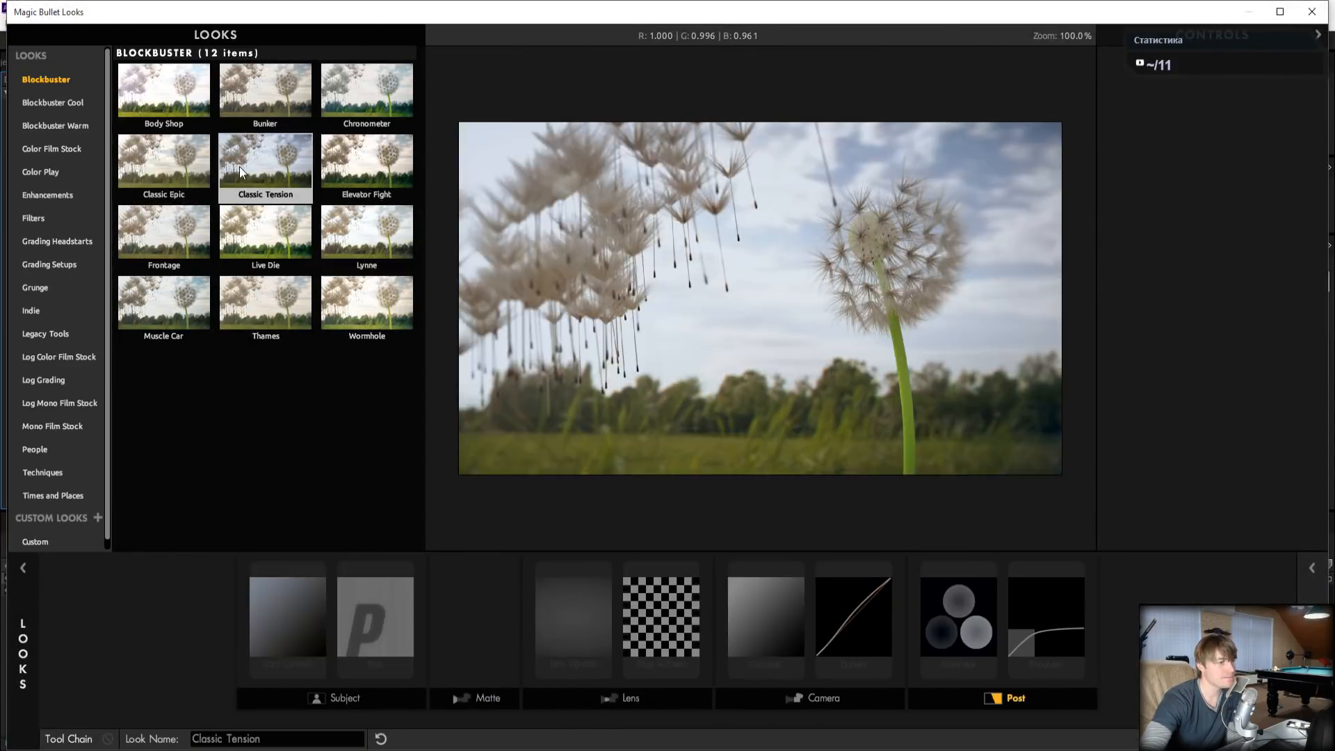
pyautogui.click(262, 91)
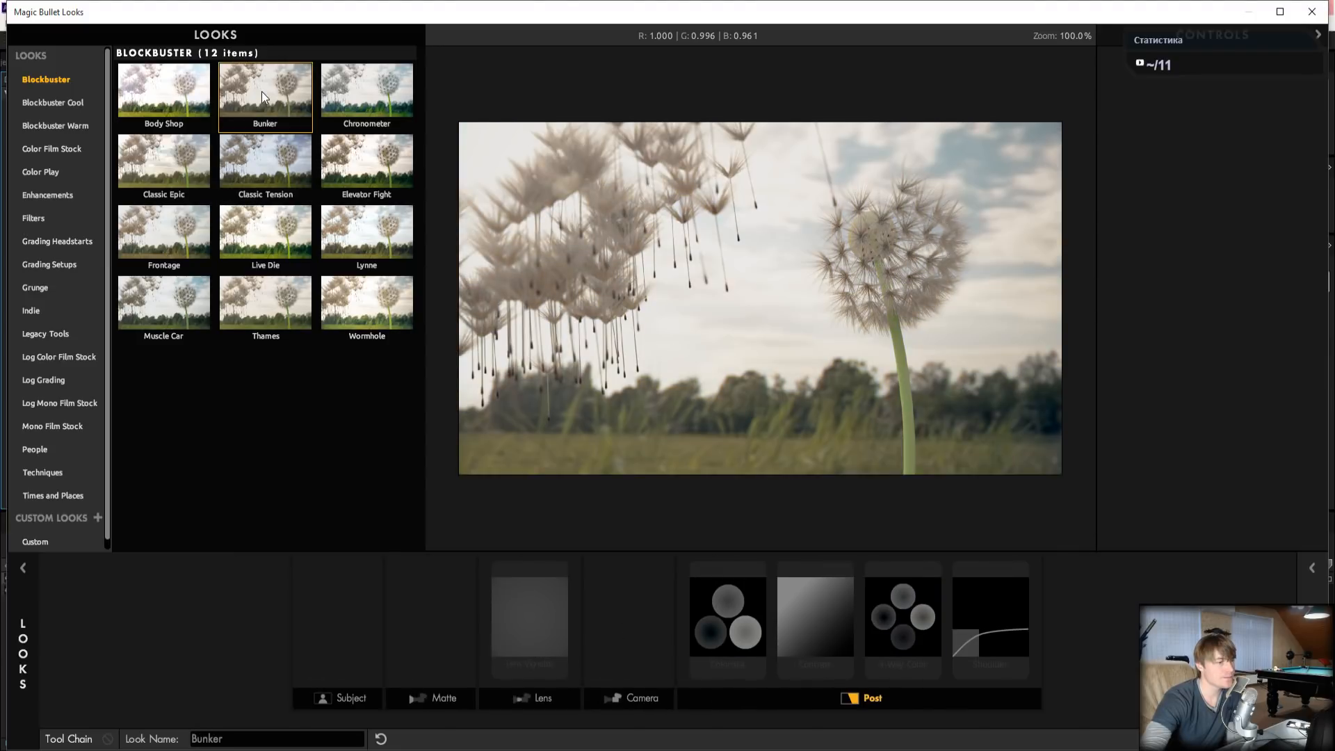
pyautogui.click(1307, 739)
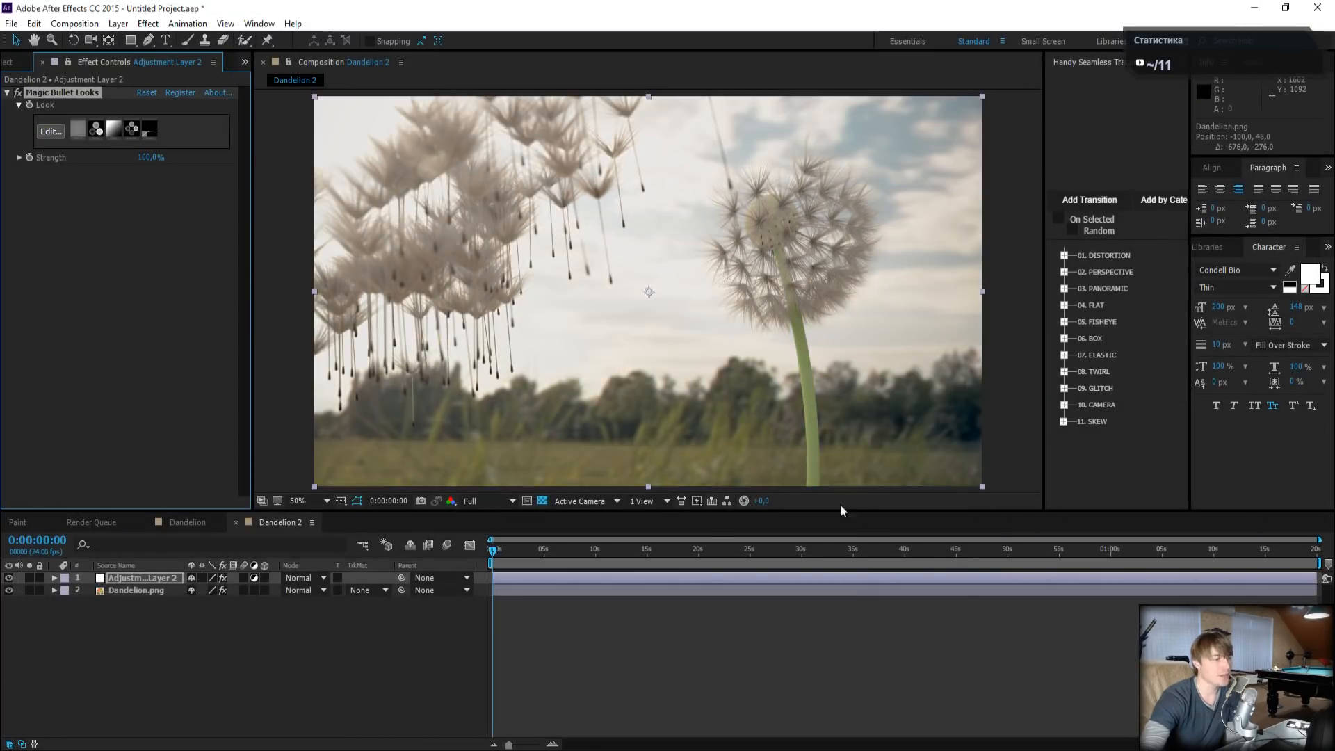
# - Enable the Full Screen option in the preview settings and play the graded dandelion composition full screen
pyautogui.moveTo(703, 512); pyautogui.dragTo(684, 605)
pyautogui.scroll(1, 543, 382)
pyautogui.scroll(-1, 543, 387)
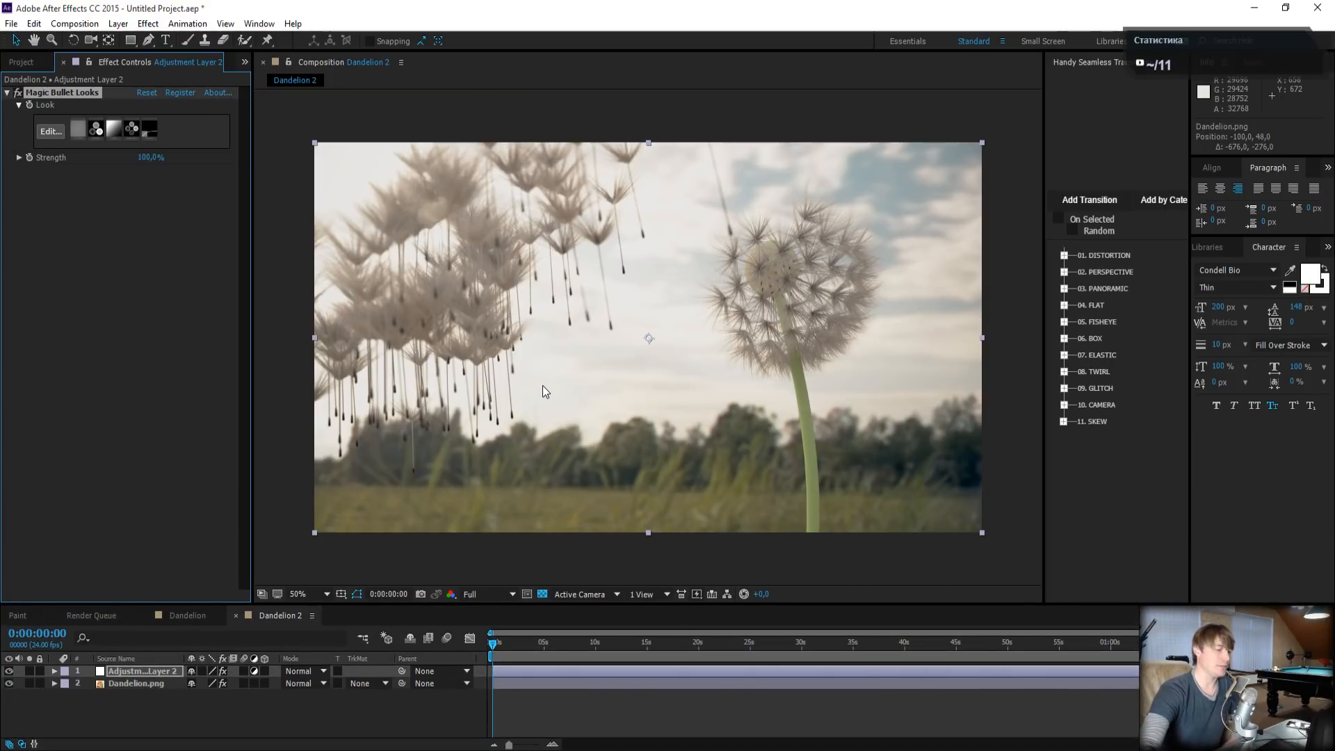
pyautogui.click(1328, 168)
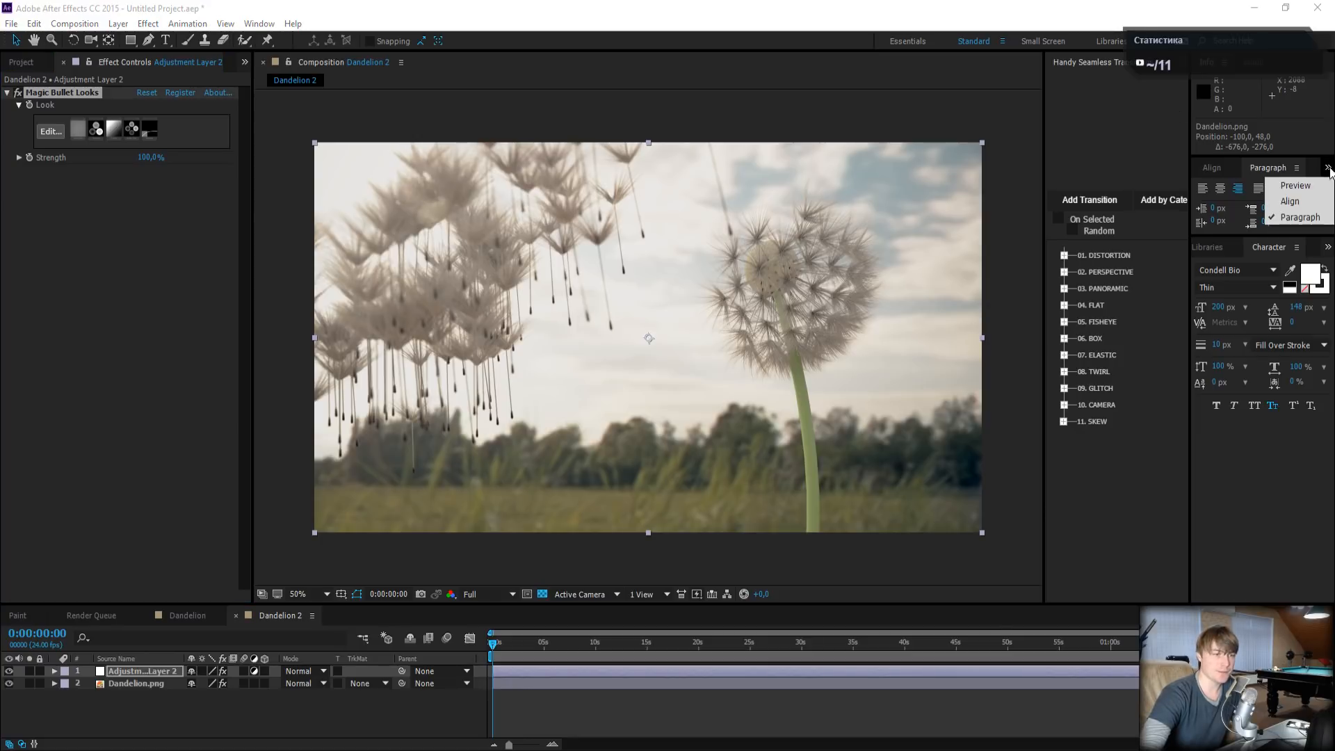
pyautogui.click(1286, 185)
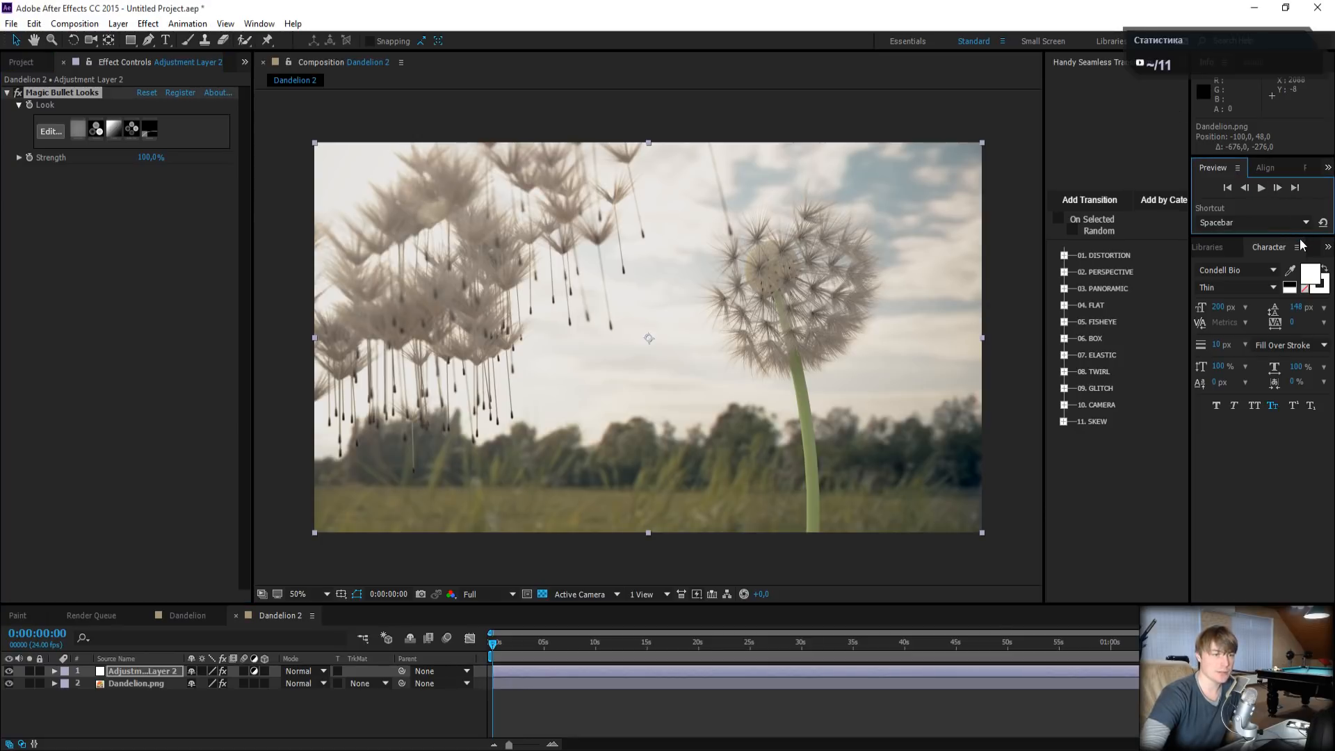
pyautogui.moveTo(1297, 240); pyautogui.dragTo(1292, 418)
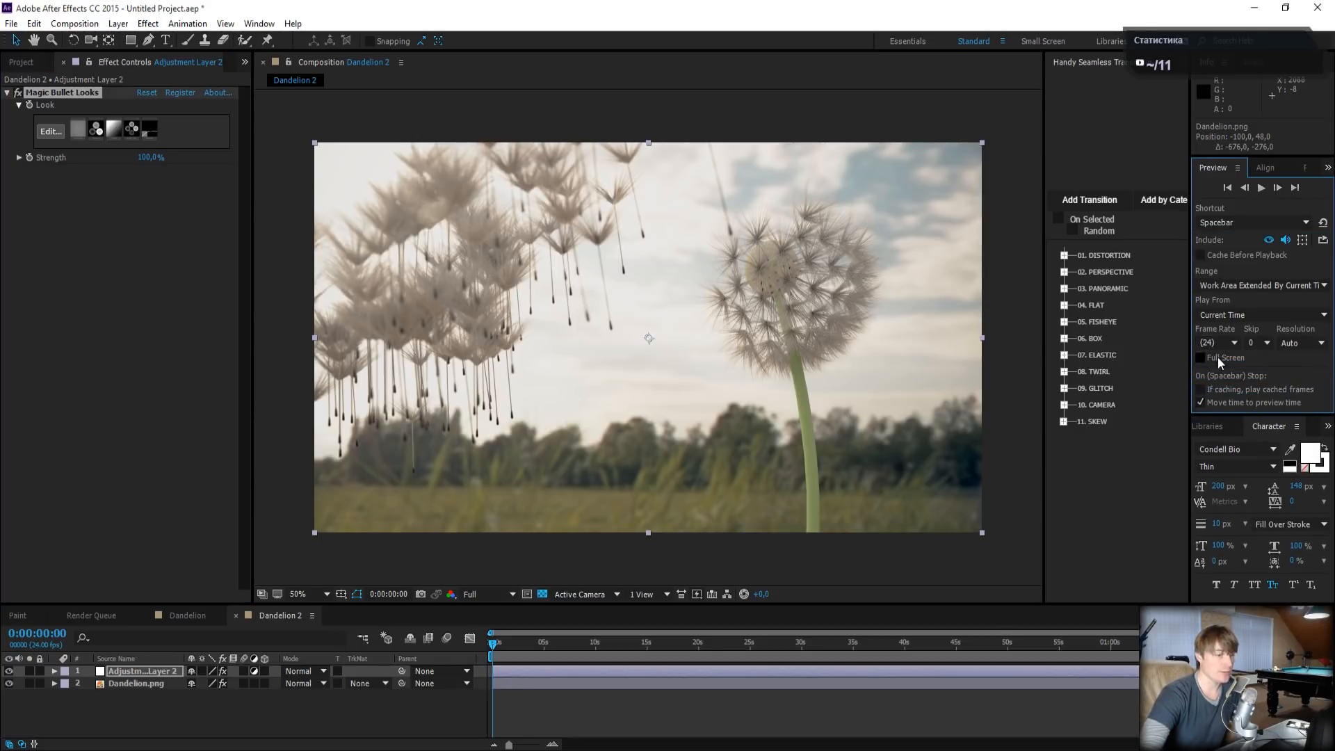
pyautogui.click(1208, 360)
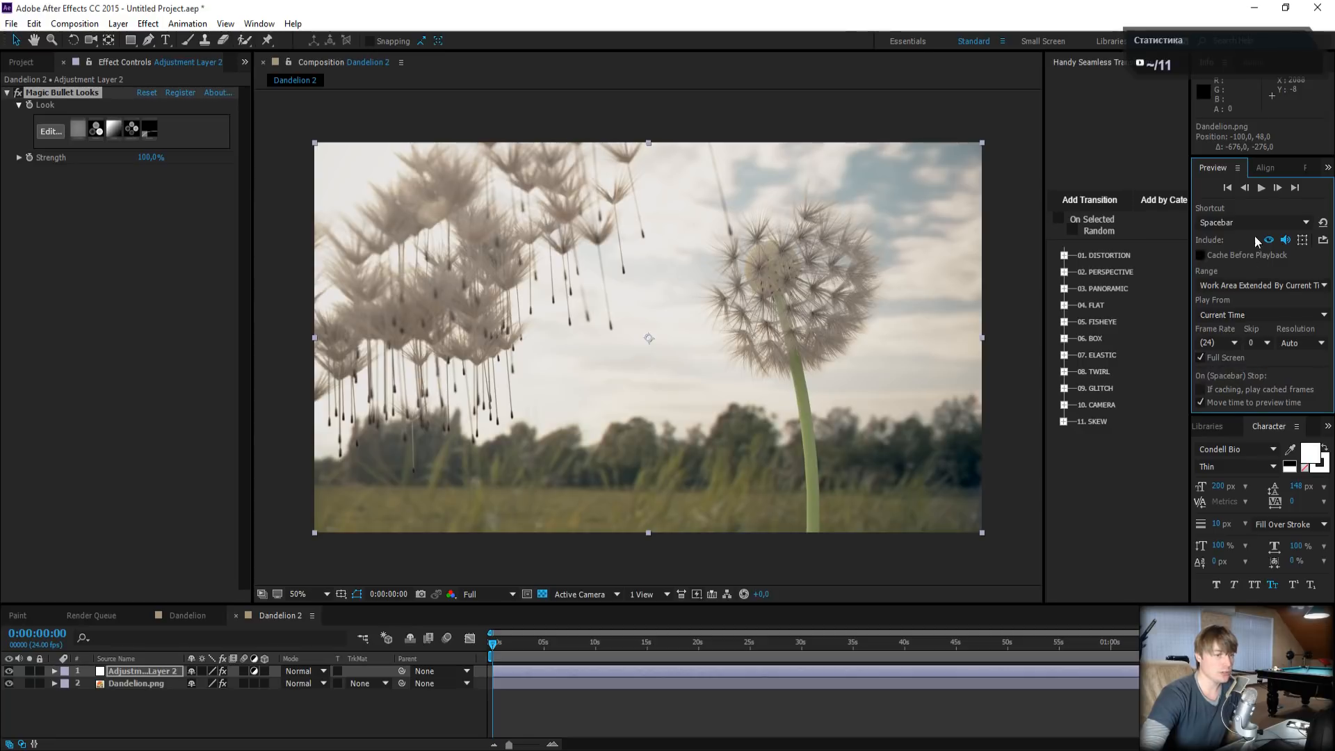
pyautogui.click(1262, 190)
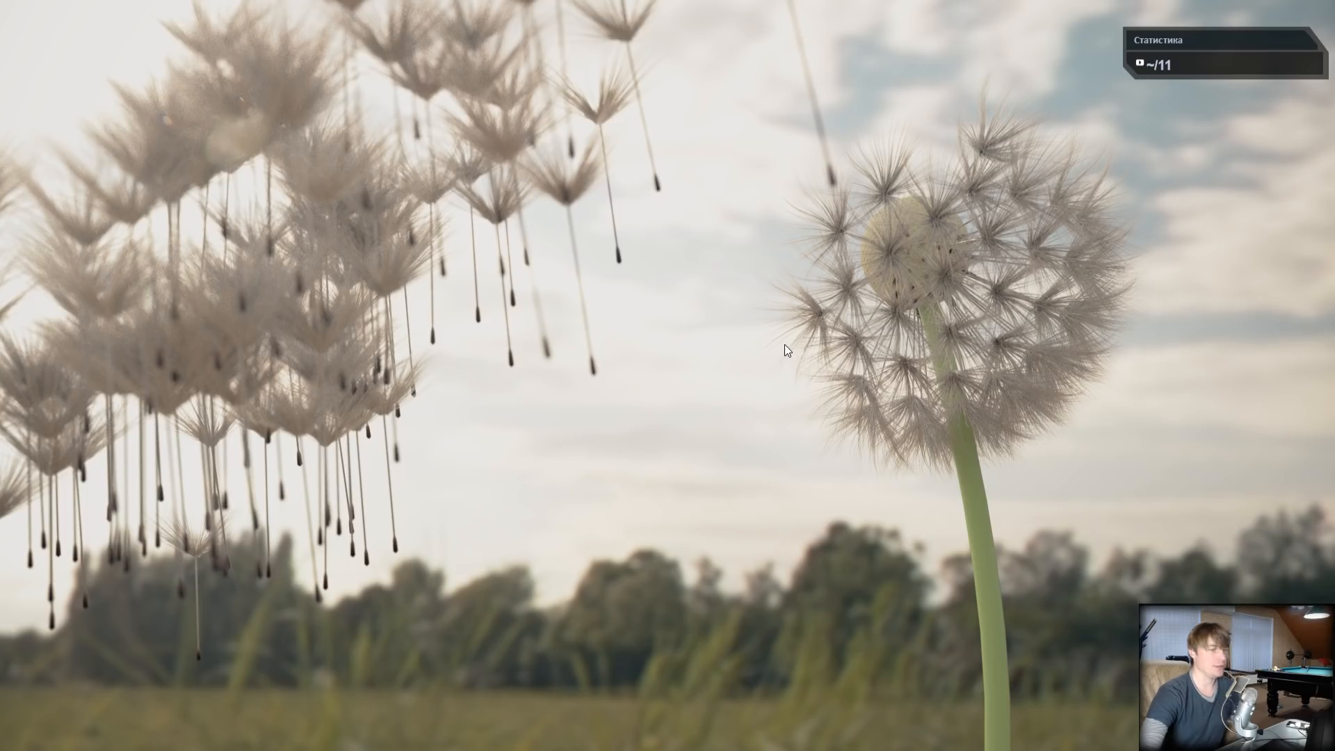